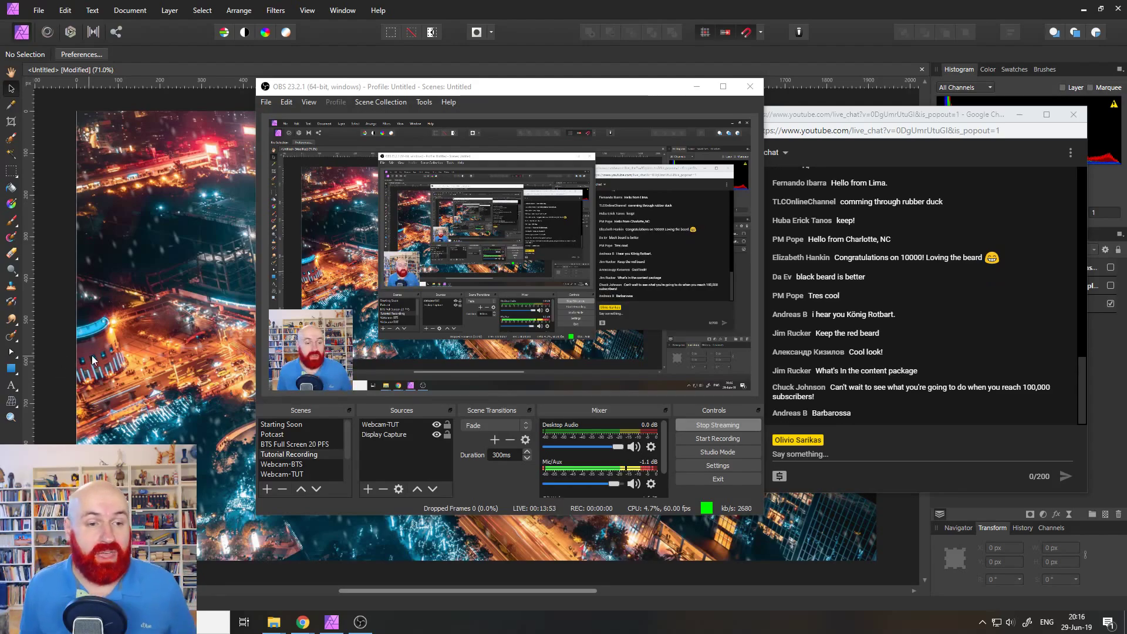
Step: Bring up the pop-out live chat window over the photo document and read through the viewers' messages
click(50, 354)
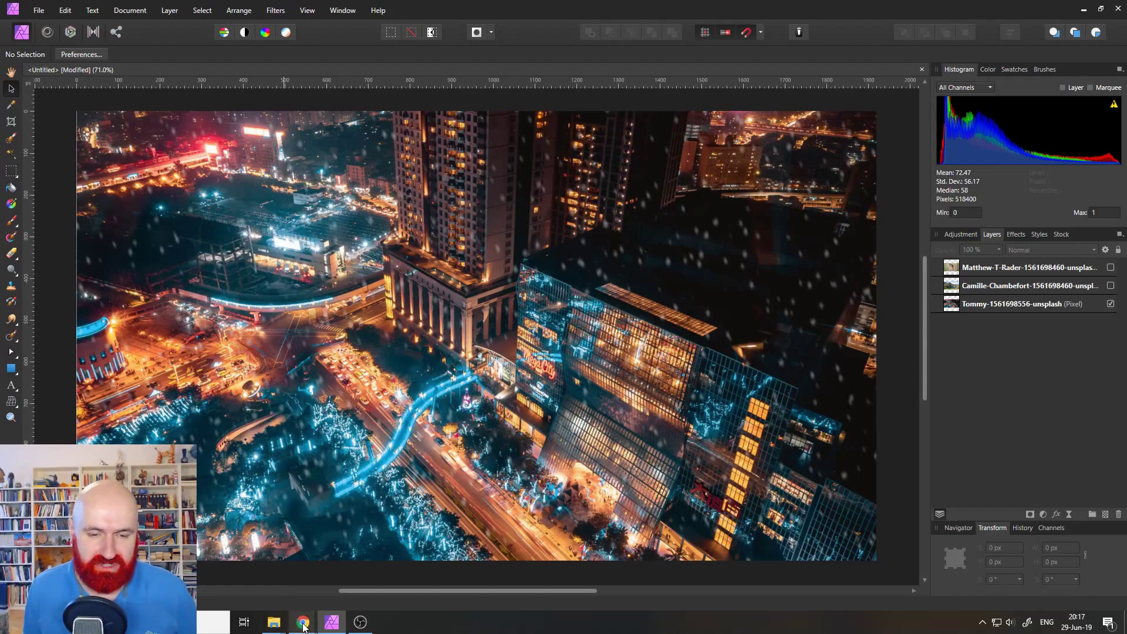
mouse_move(309, 621)
click(372, 594)
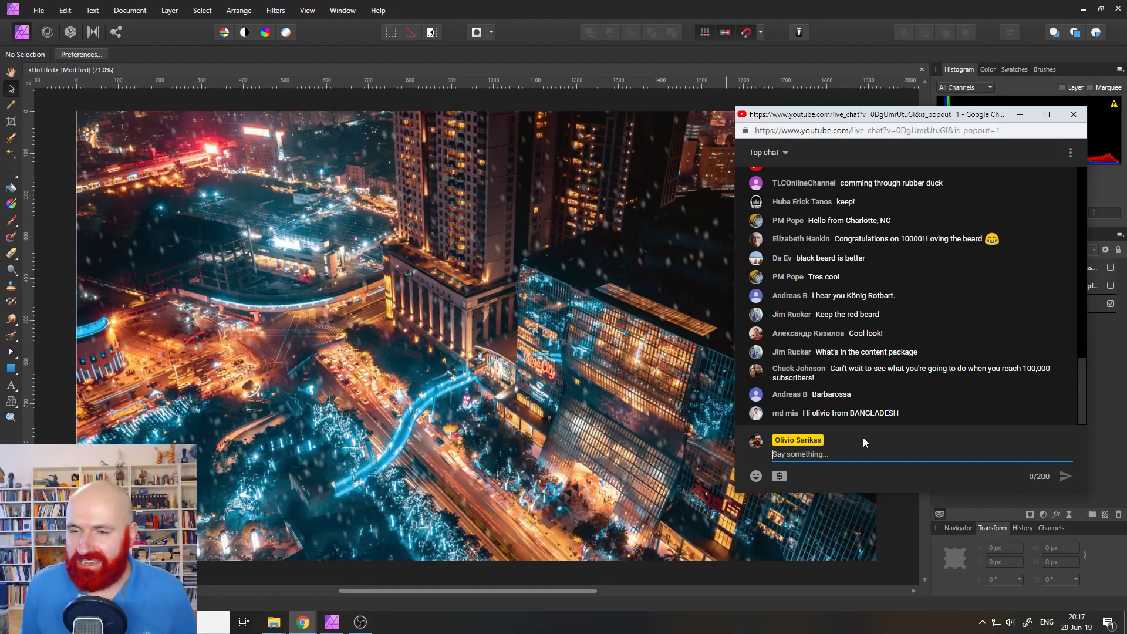
scroll(913, 353, up, 5)
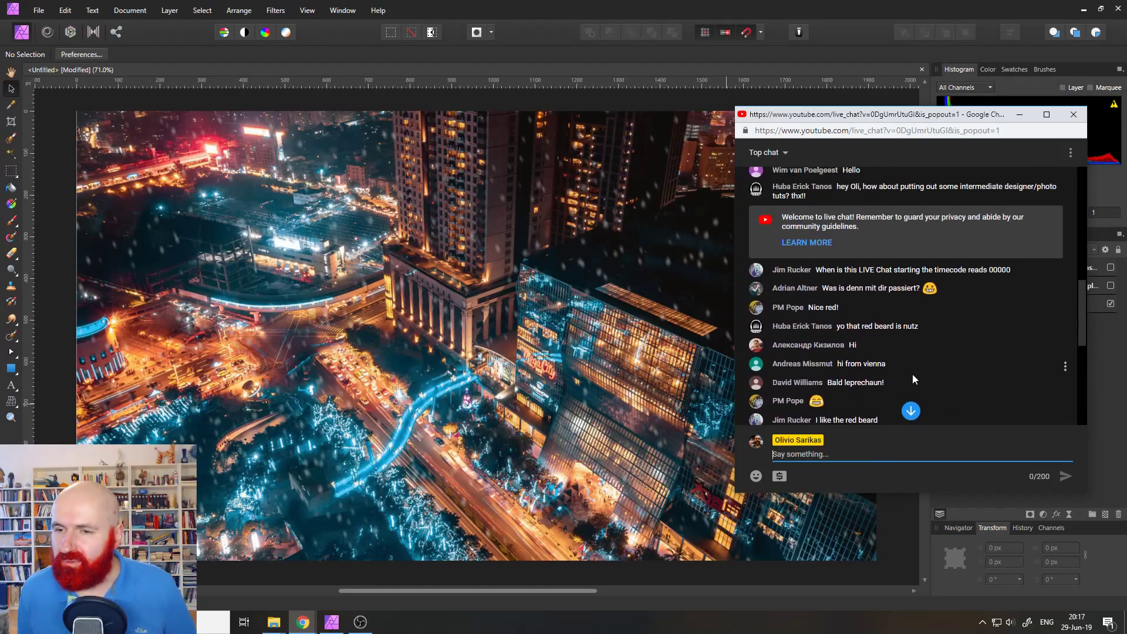
drag(1083, 332, 1072, 360)
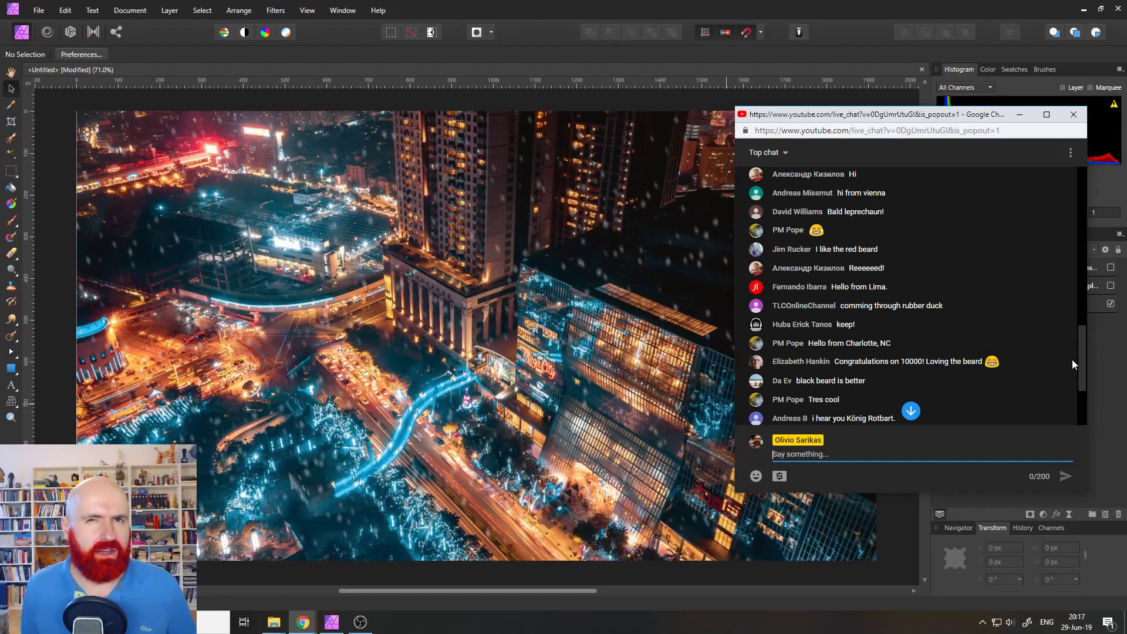
scroll(1072, 359, down, 3)
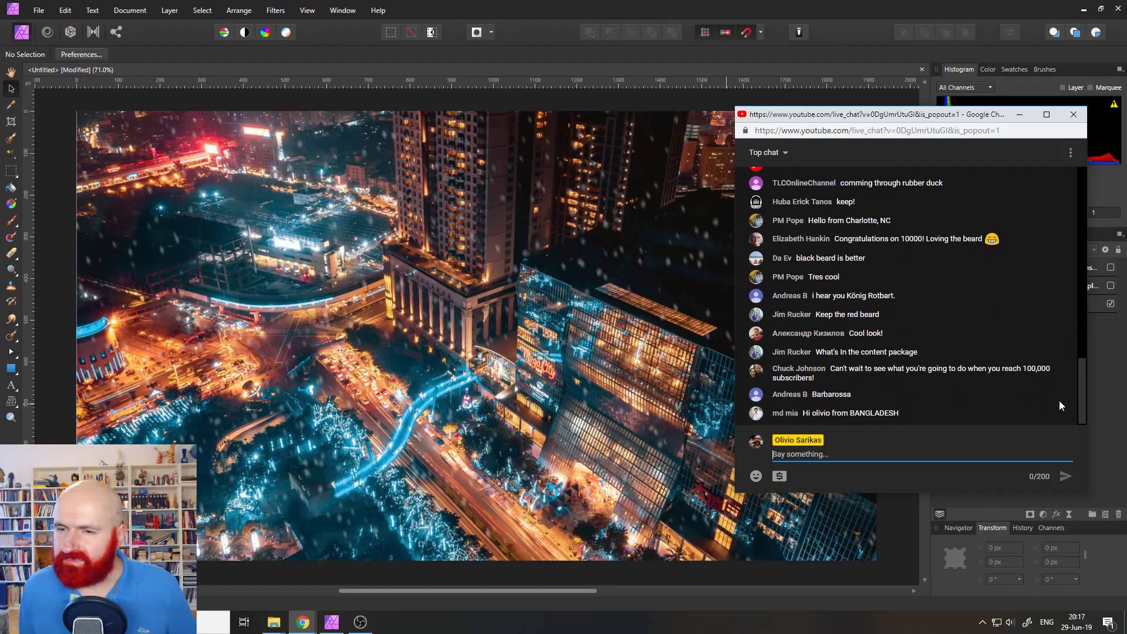
scroll(1069, 298, up, 10)
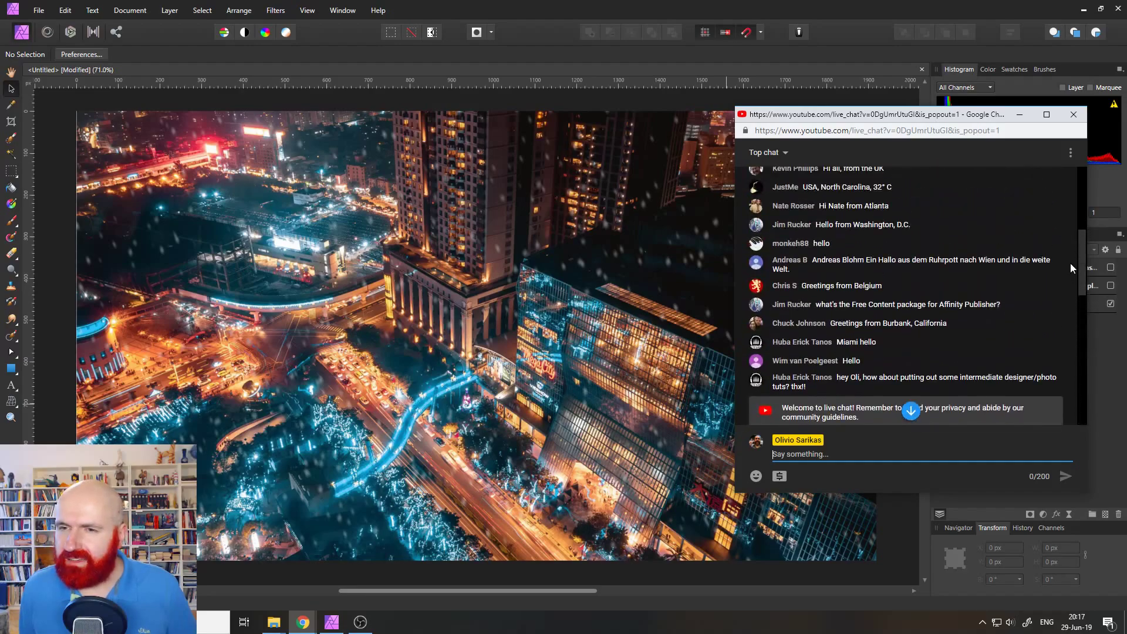
scroll(1069, 248, up, 3)
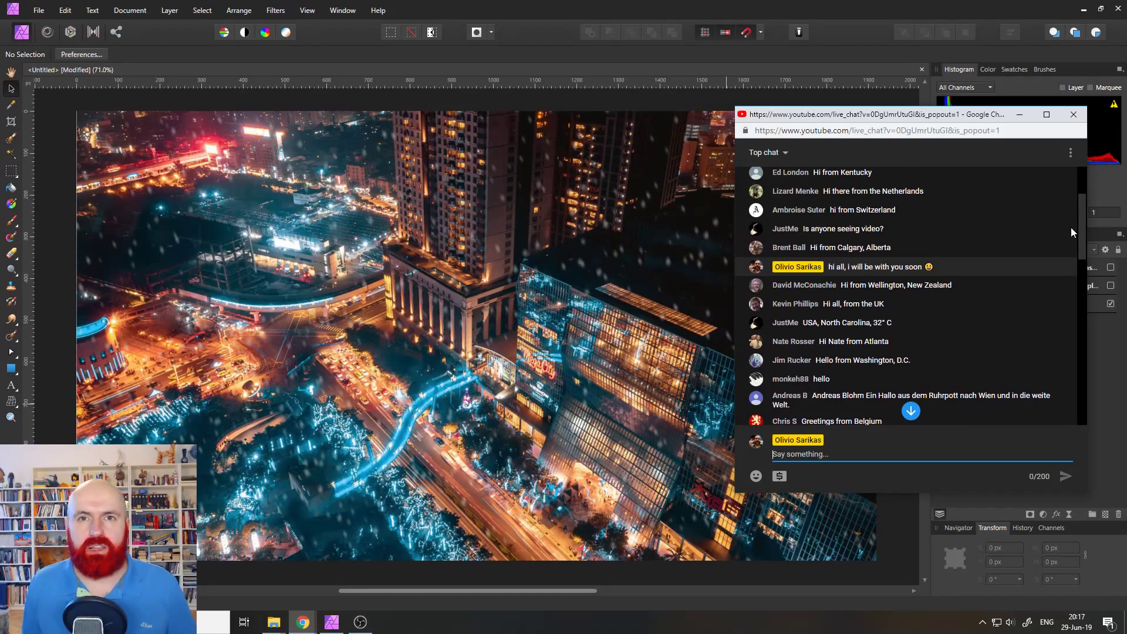
scroll(1070, 227, up, 3)
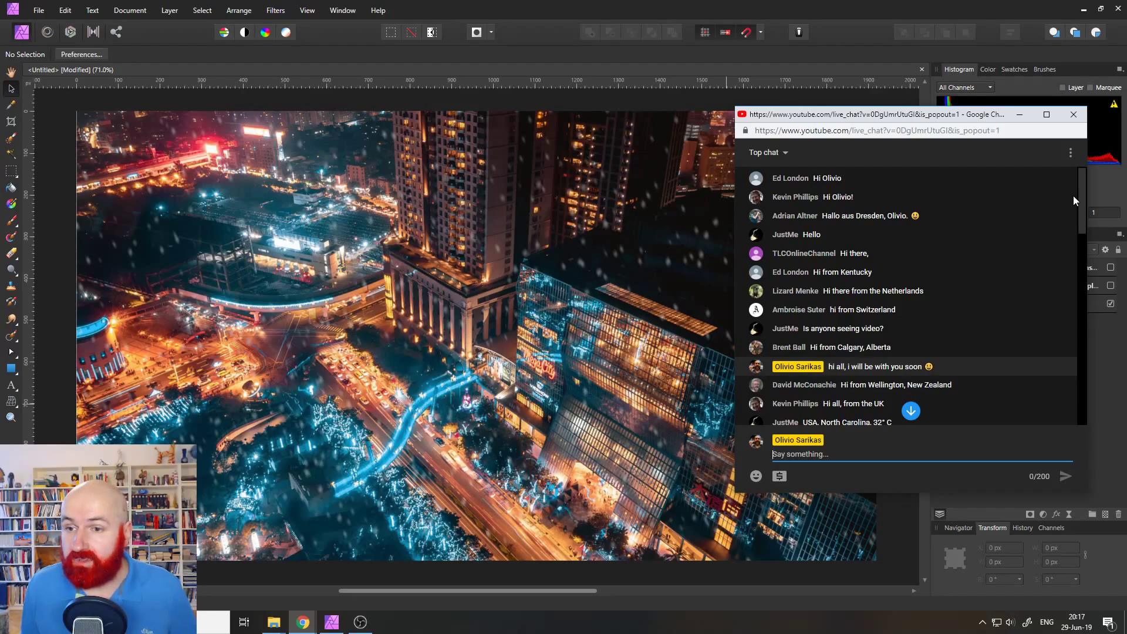
scroll(1061, 360, down, 10)
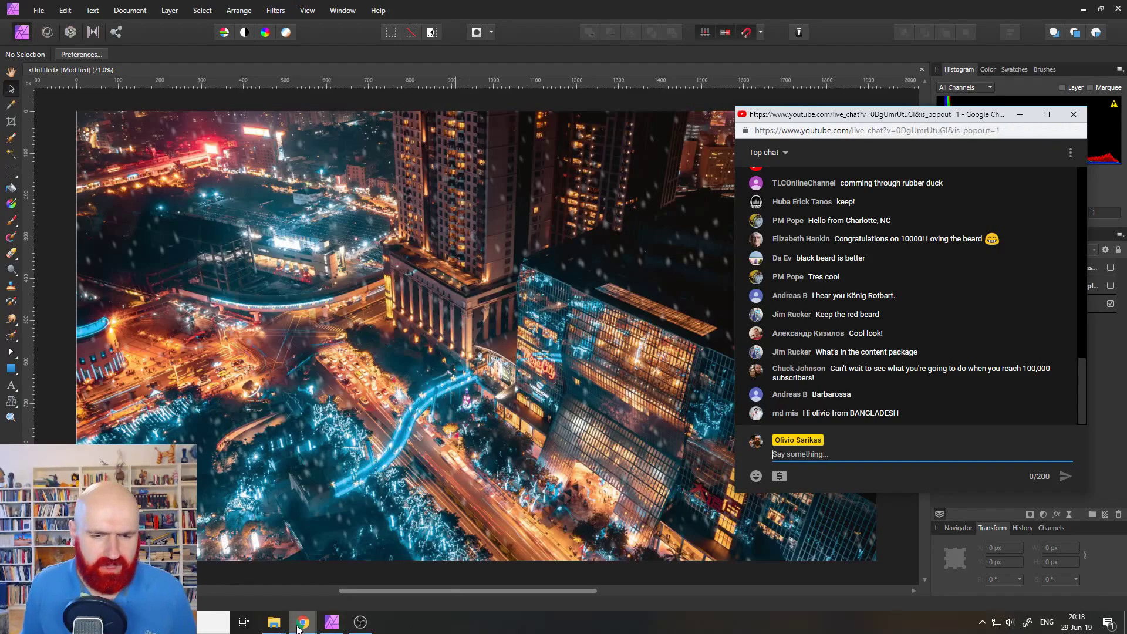
mouse_move(301, 629)
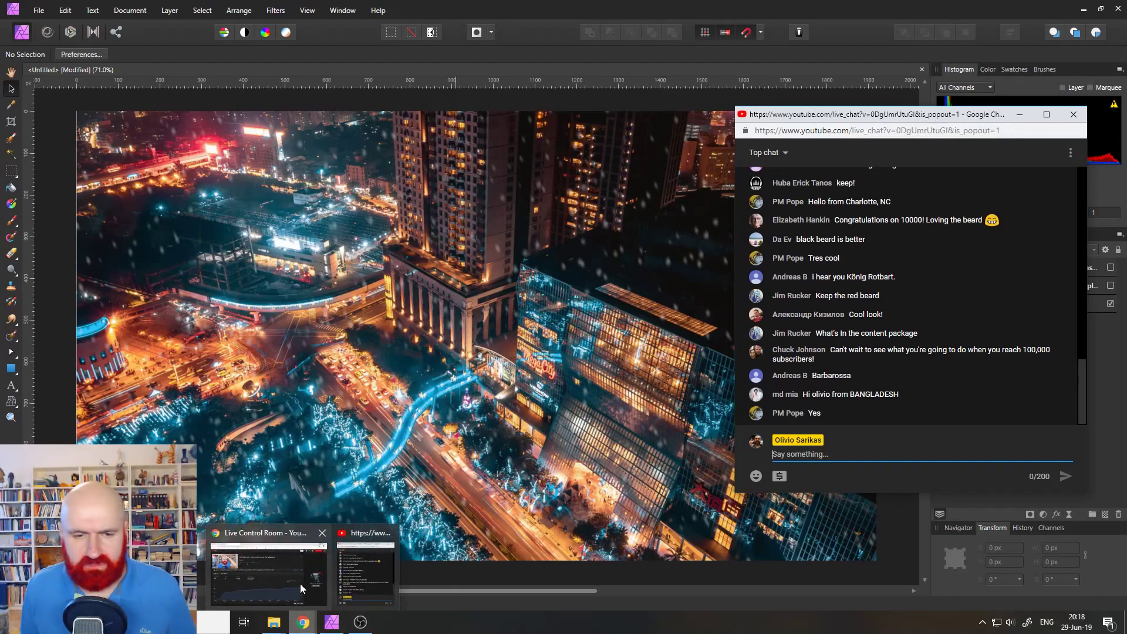
mouse_move(294, 598)
click(356, 593)
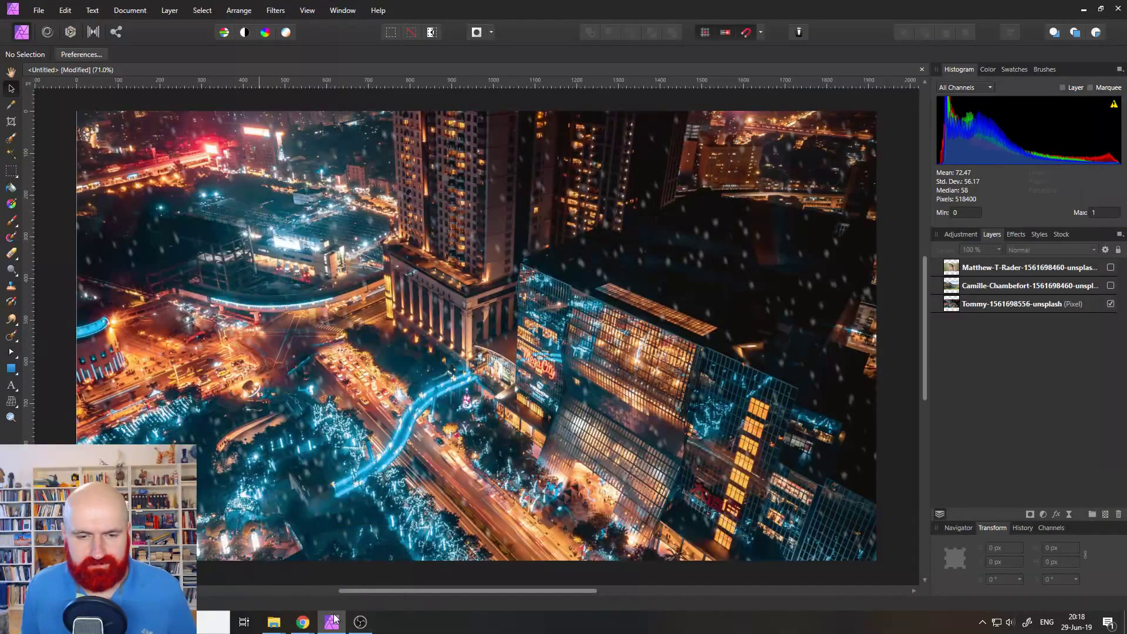
click(361, 624)
click(360, 623)
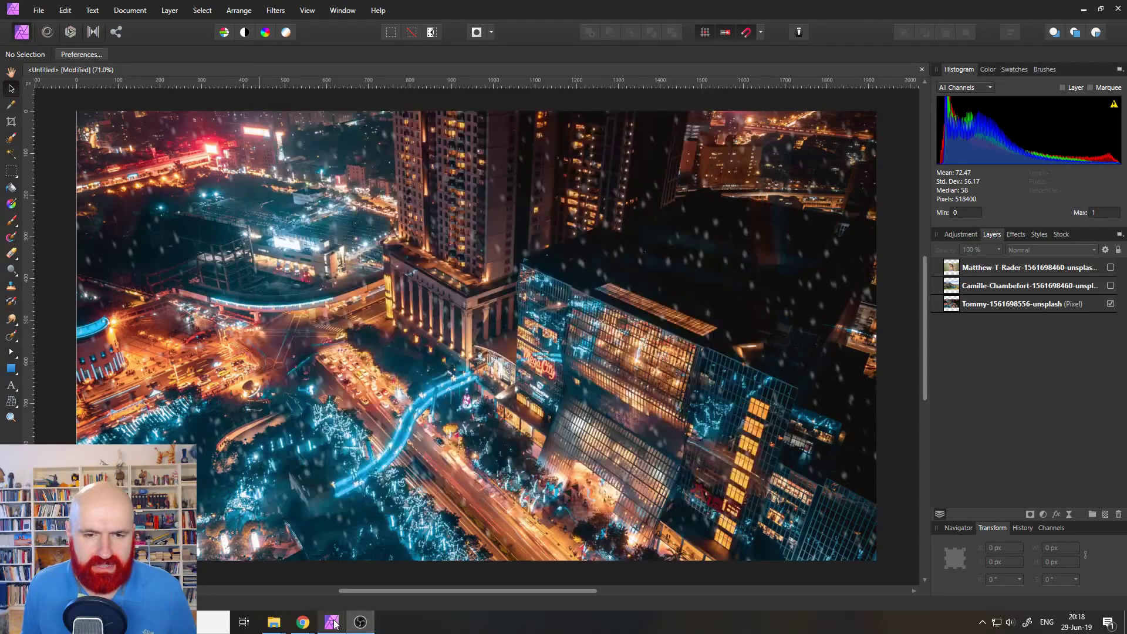
mouse_move(300, 623)
click(365, 574)
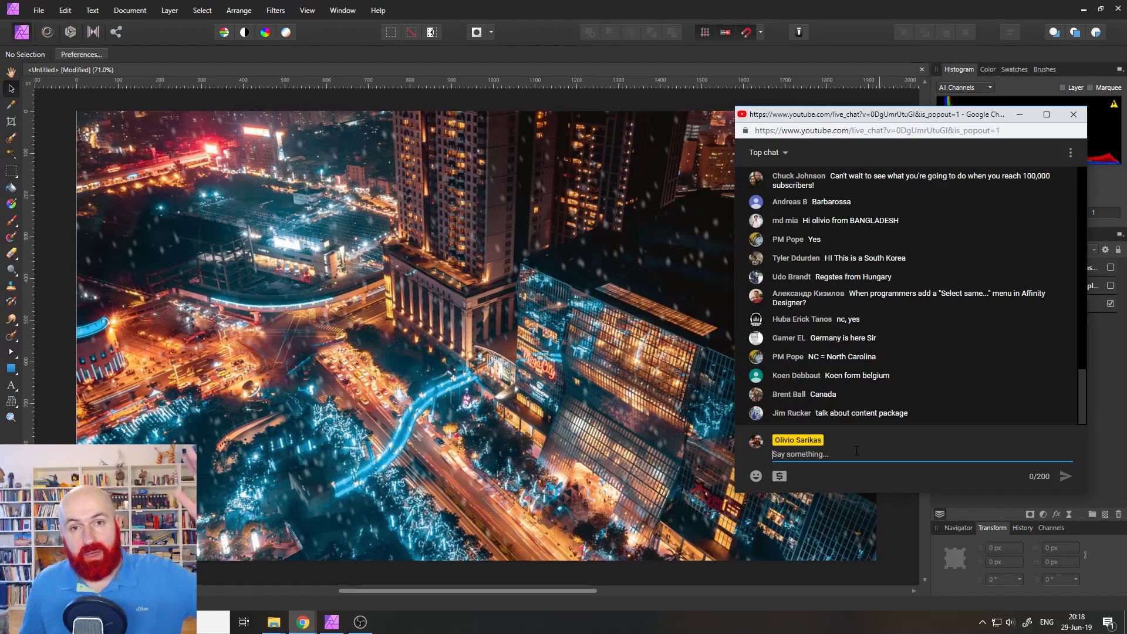
Step: Switch to the Chrome window with the Live Control Room and open reddit.com/r/AffinityPhotoTuts/ in a new browser tab
click(302, 622)
click(297, 597)
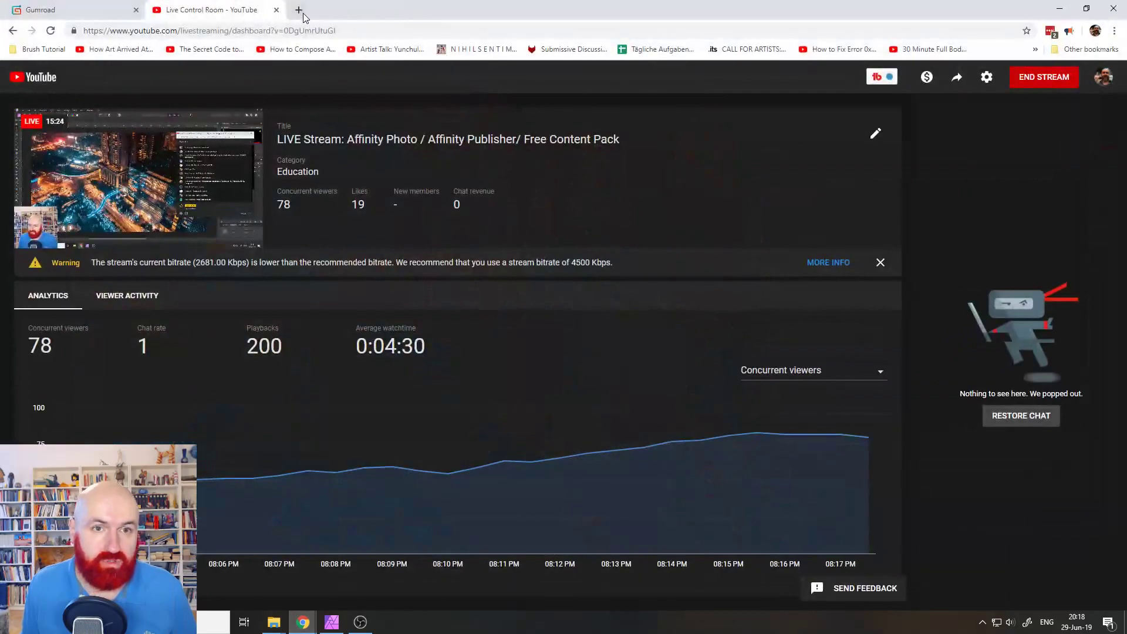
click(301, 10)
text(reddit.com)
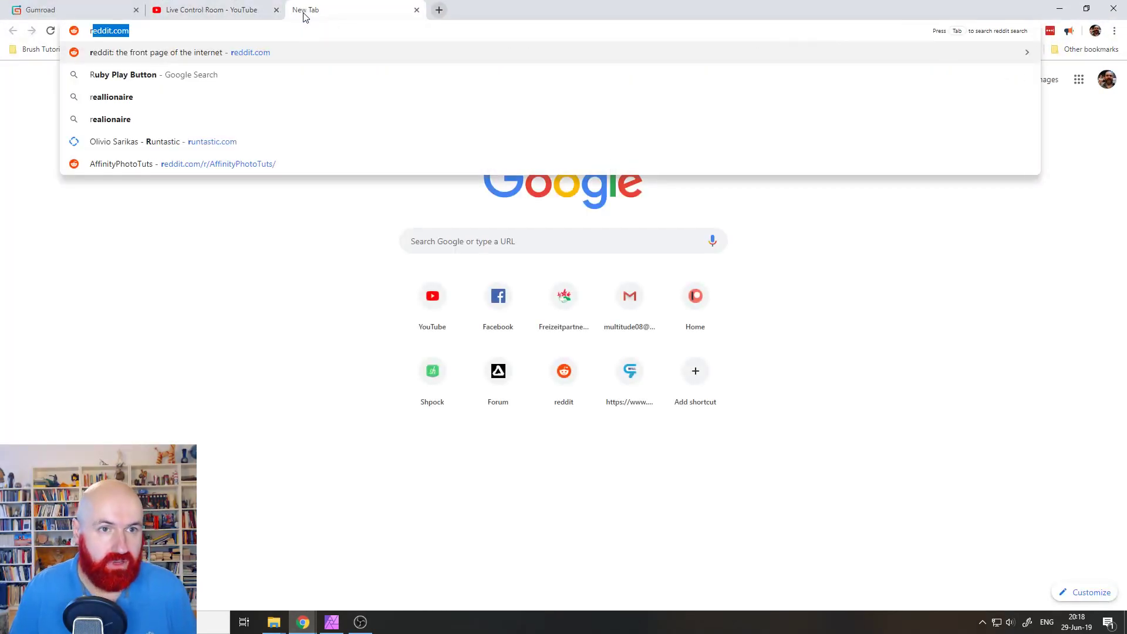
key(Down)
key(Down)
key(Down)
key(Down)
key(Down)
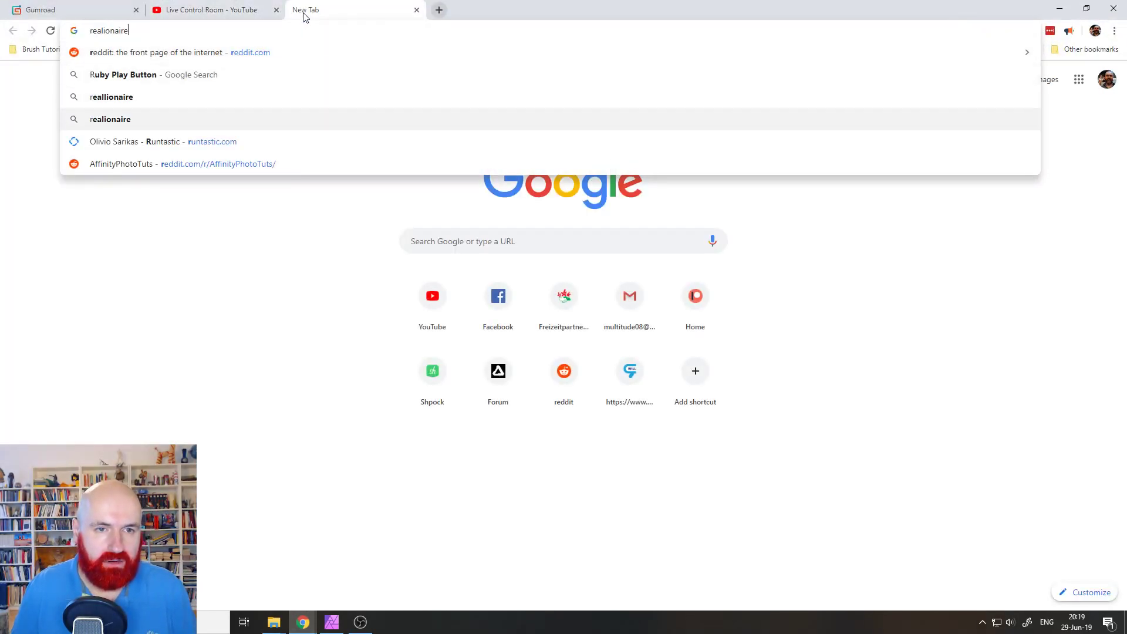
key(Return)
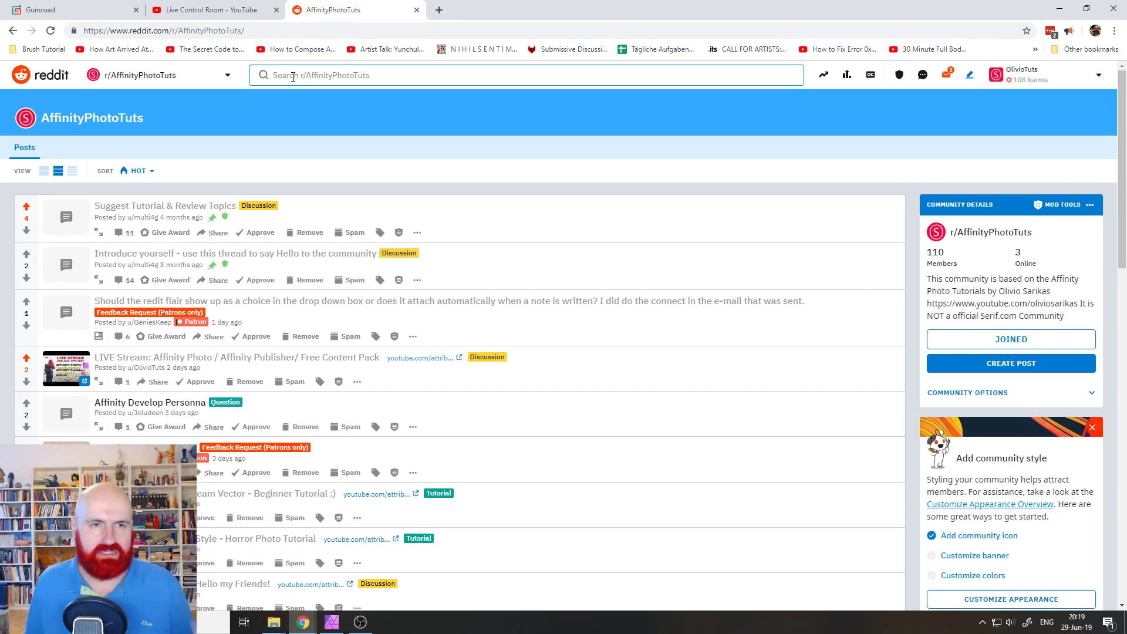
Step: Copy the subreddit's address and view the "Pencil drawing example" post, returning to the community page
click(237, 33)
key(ctrl+c)
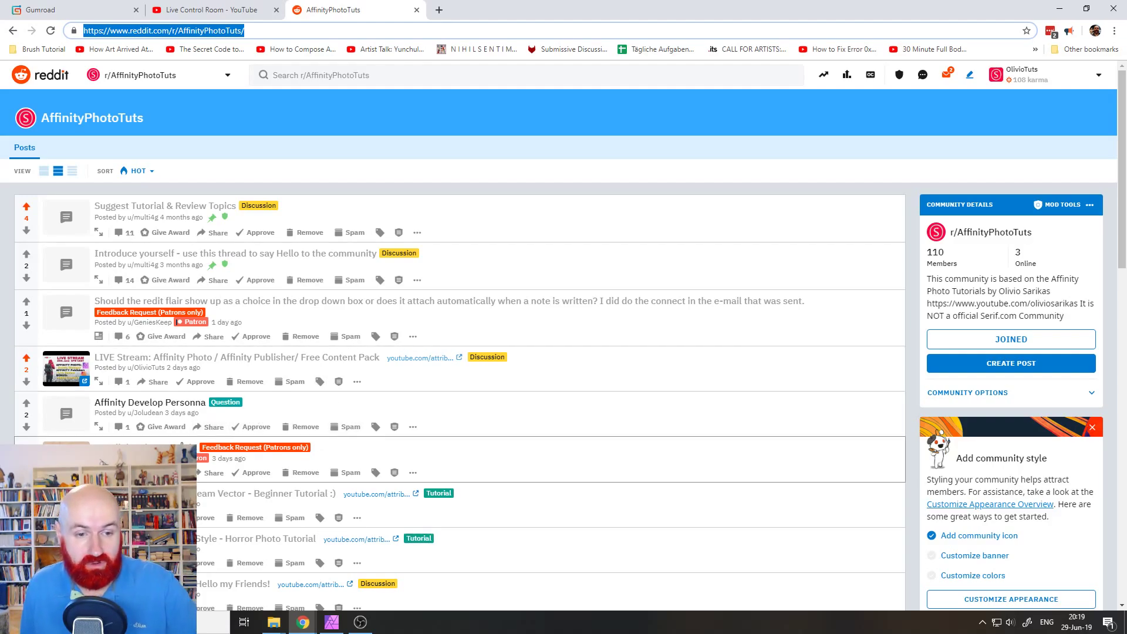
click(251, 443)
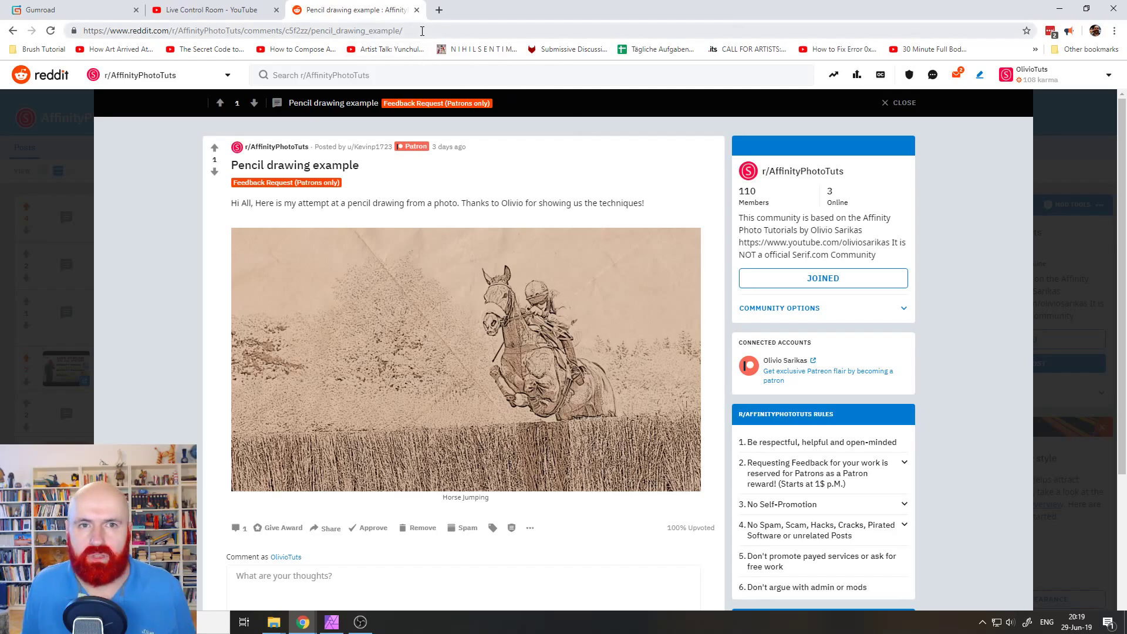
click(15, 176)
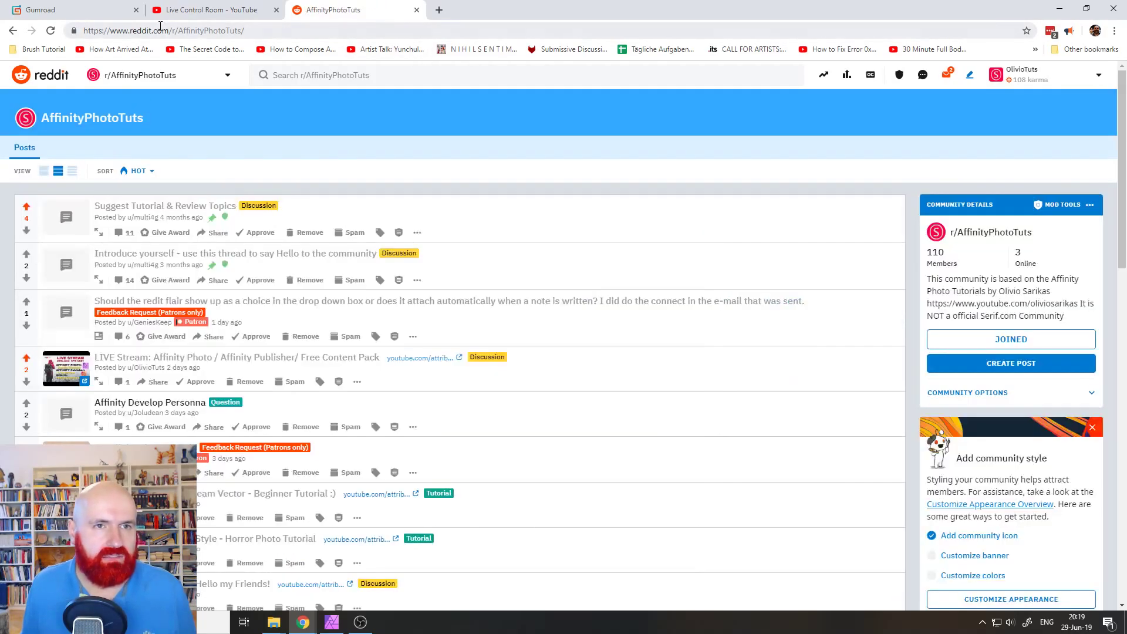
Step: Return to the Live Control Room and post the copied subreddit link in the pop-out live chat
click(189, 13)
mouse_move(303, 621)
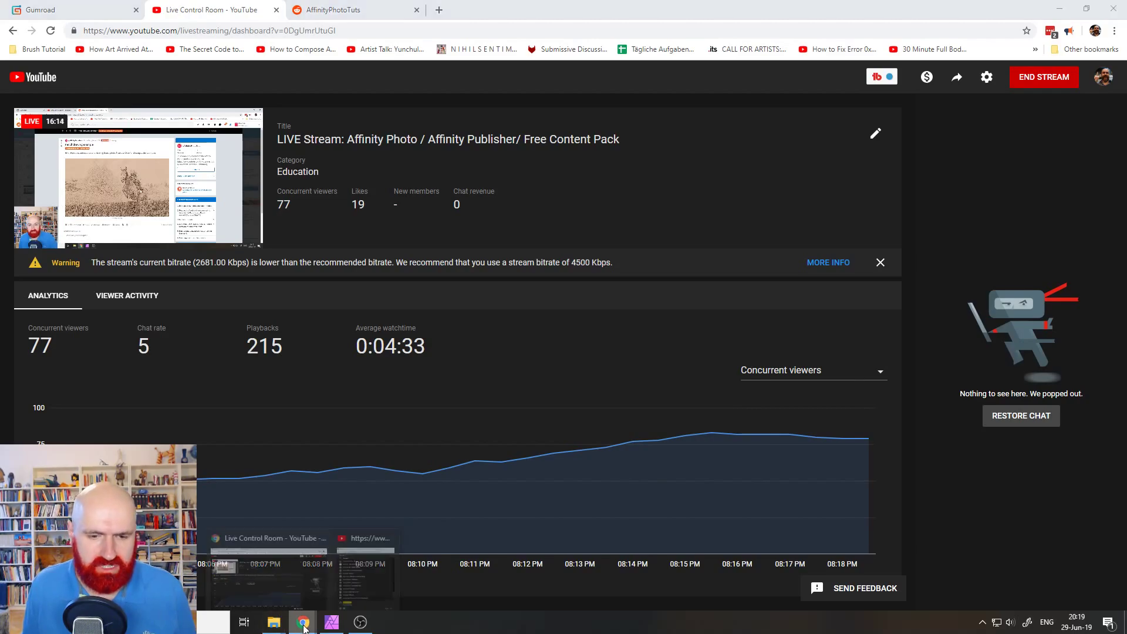
click(362, 580)
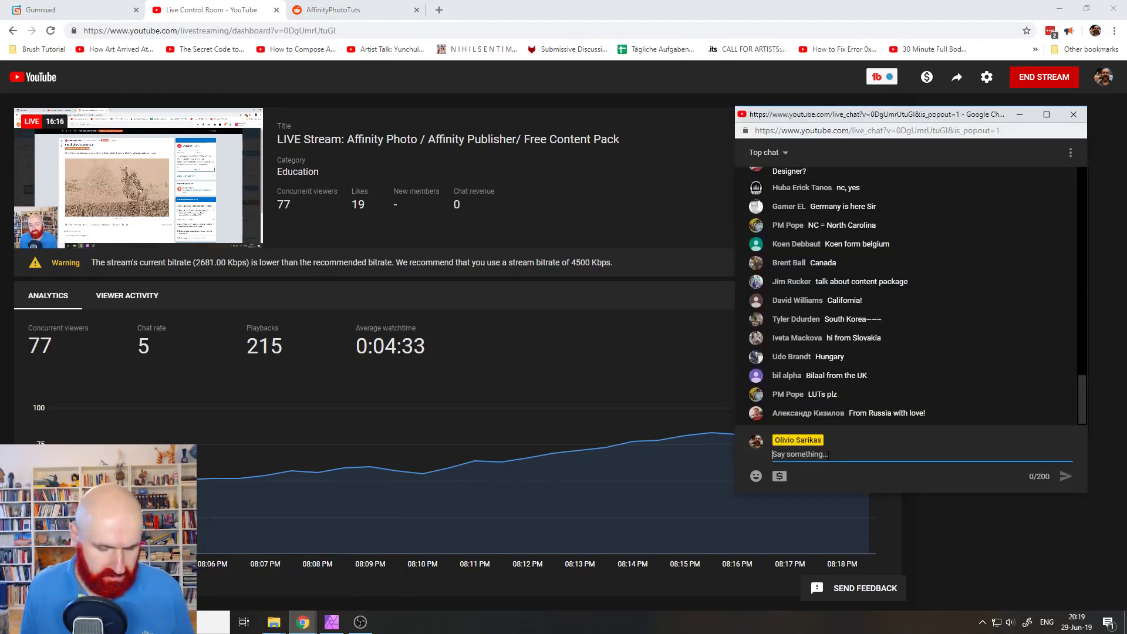
key(Return)
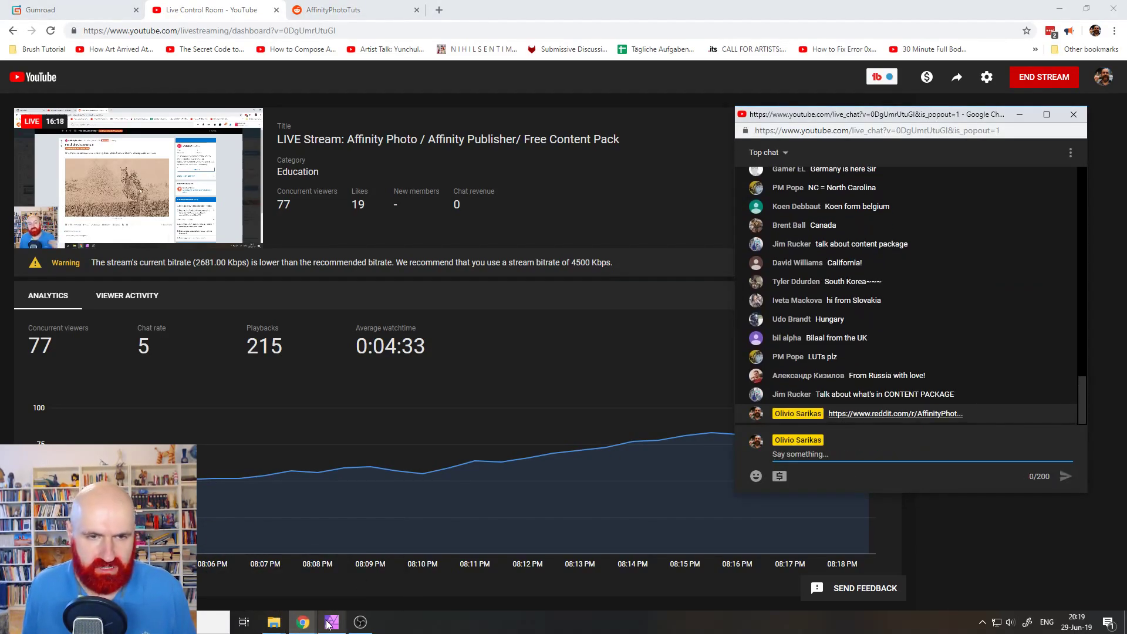
Step: Switch to Affinity Photo with the live chat in front and post the copied subreddit link four more times
click(331, 621)
mouse_move(303, 621)
click(358, 583)
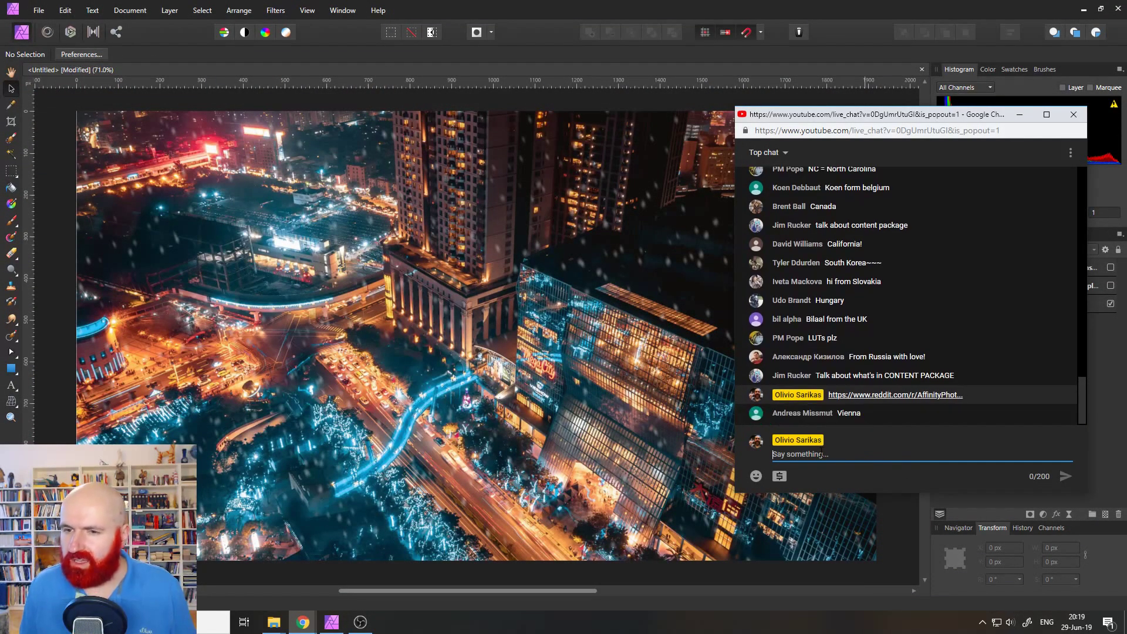
key(ctrl+v)
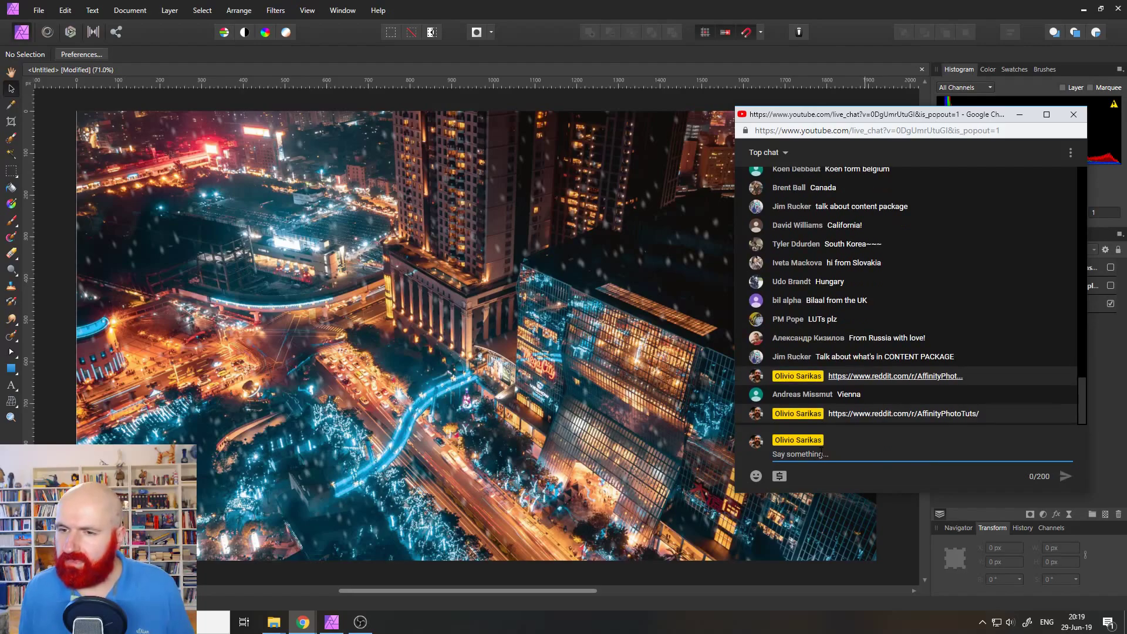
key(ctrl+v)
key(Return)
key(ctrl+v)
key(Return)
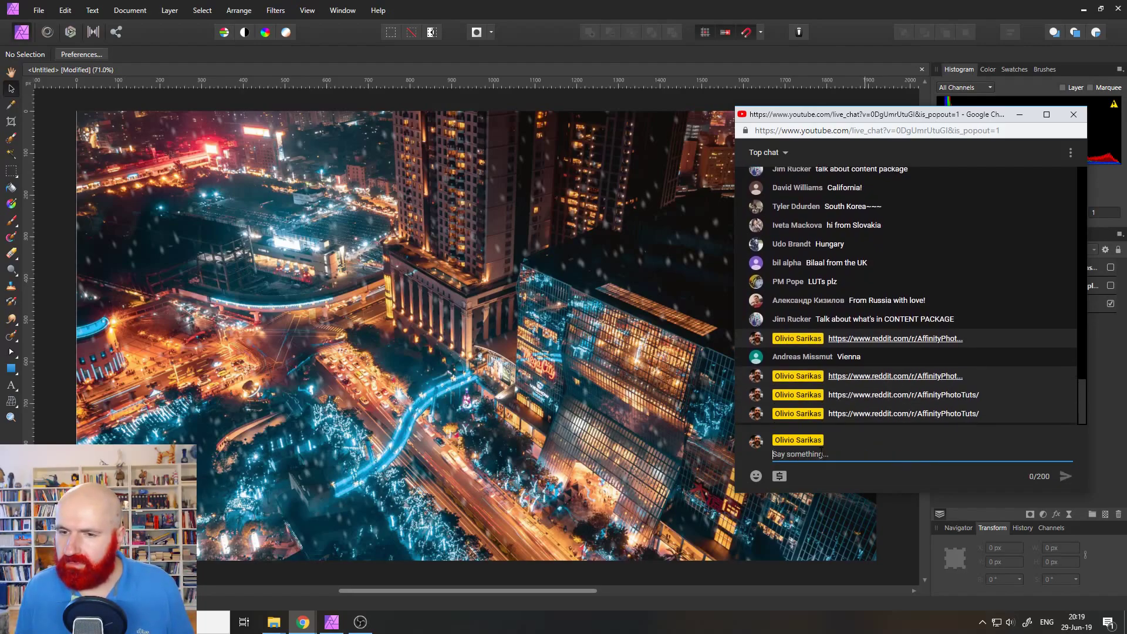
key(ctrl+v)
key(Return)
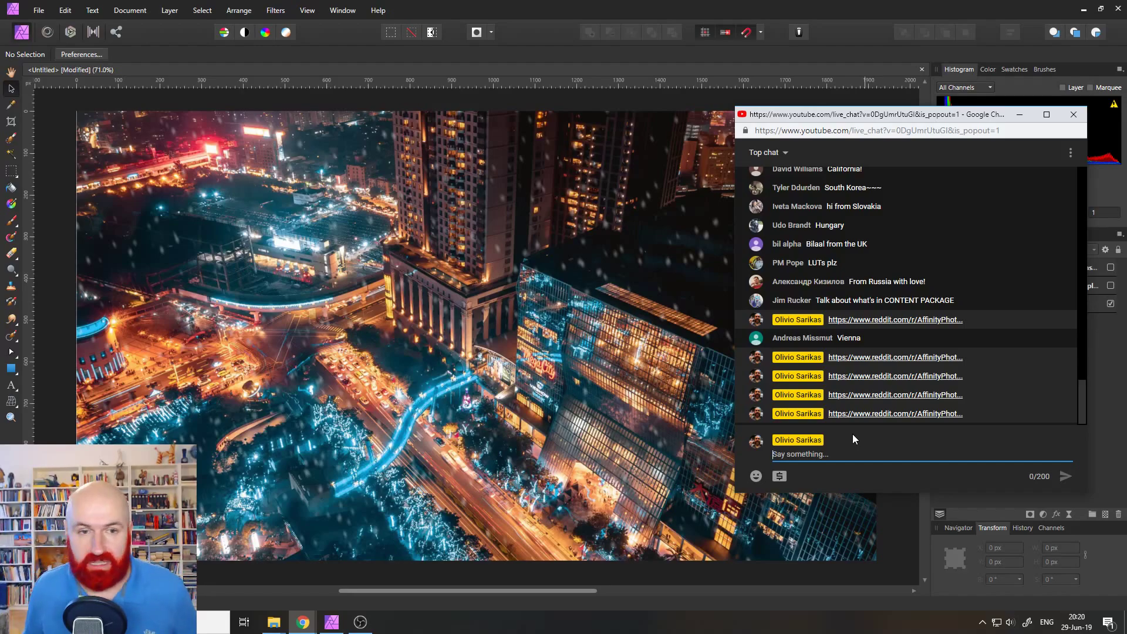
click(63, 273)
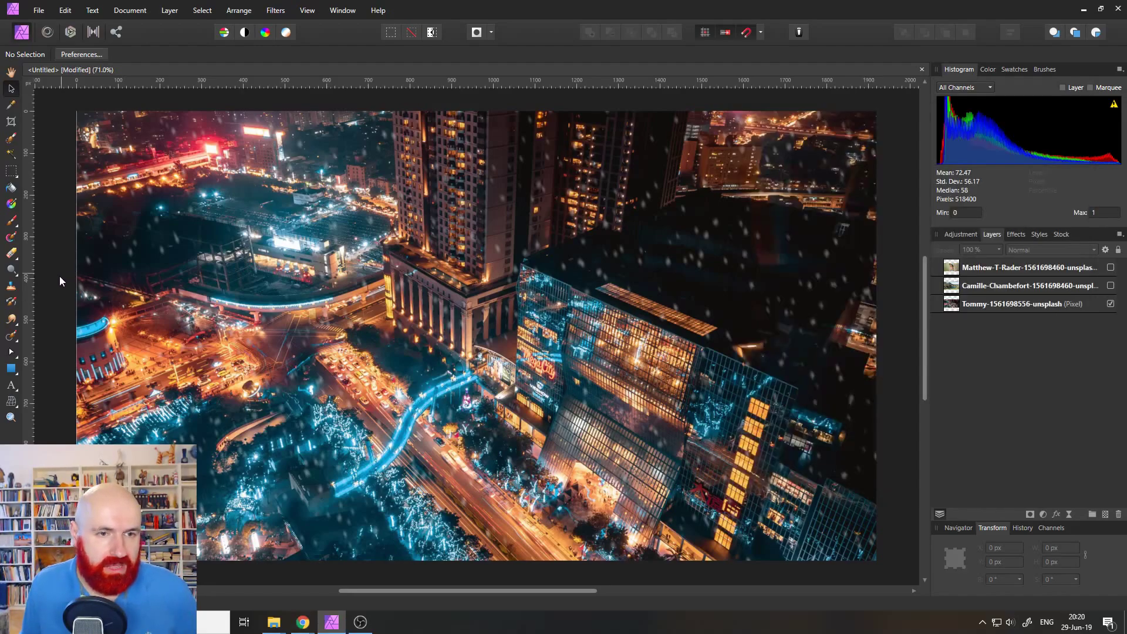
click(128, 351)
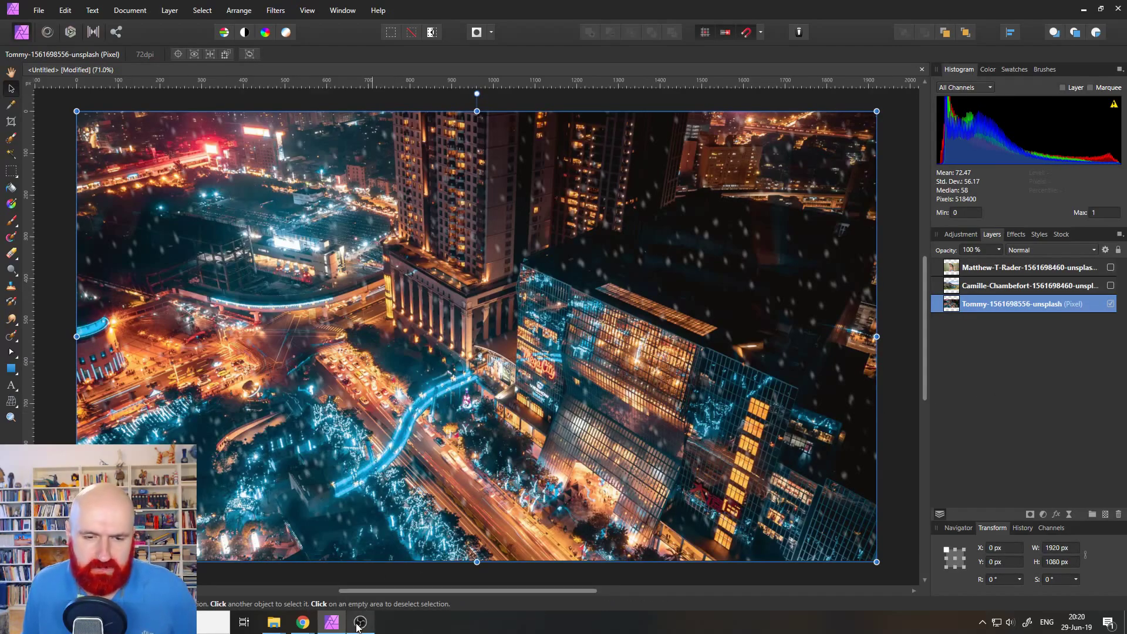
mouse_move(359, 626)
mouse_move(303, 623)
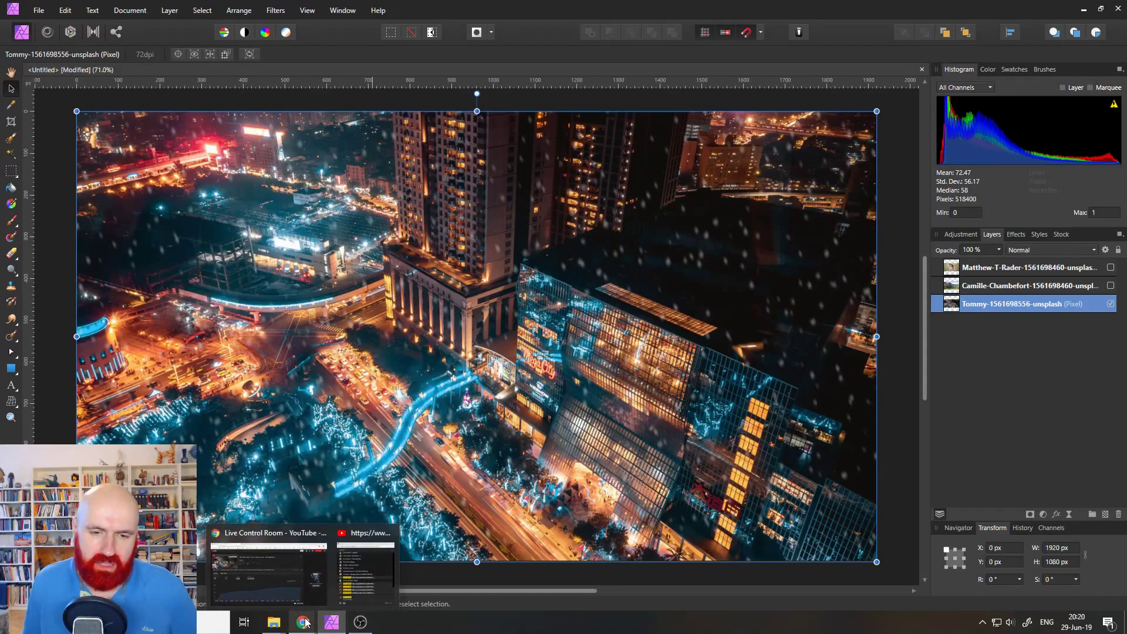
click(354, 589)
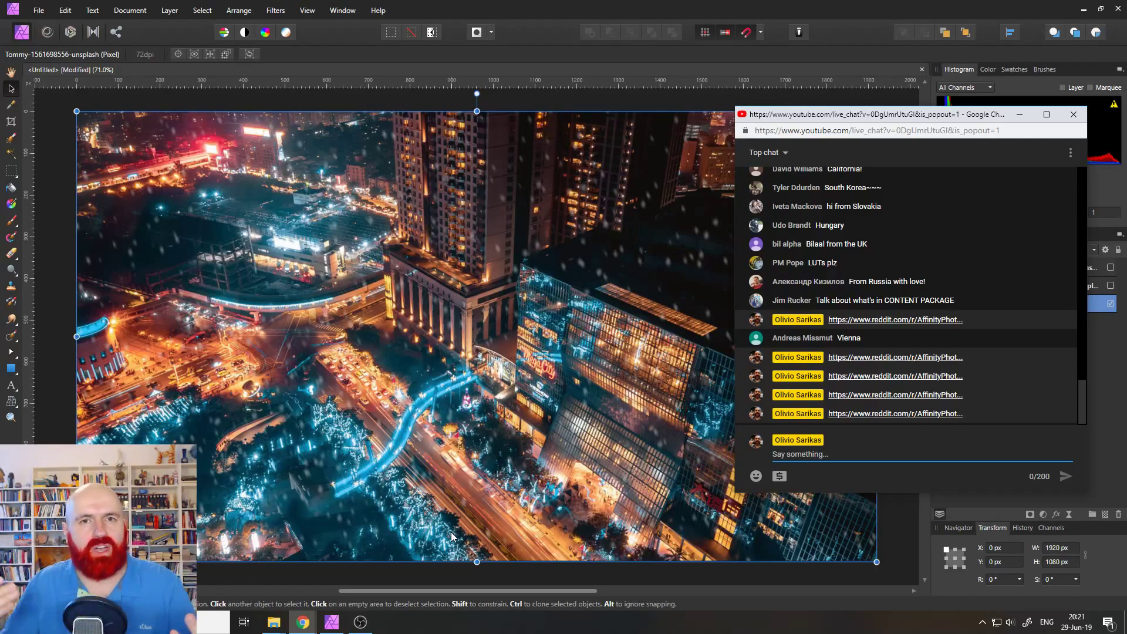
Step: Deselect the night city photo and add a LUT adjustment above all photo layers
click(46, 187)
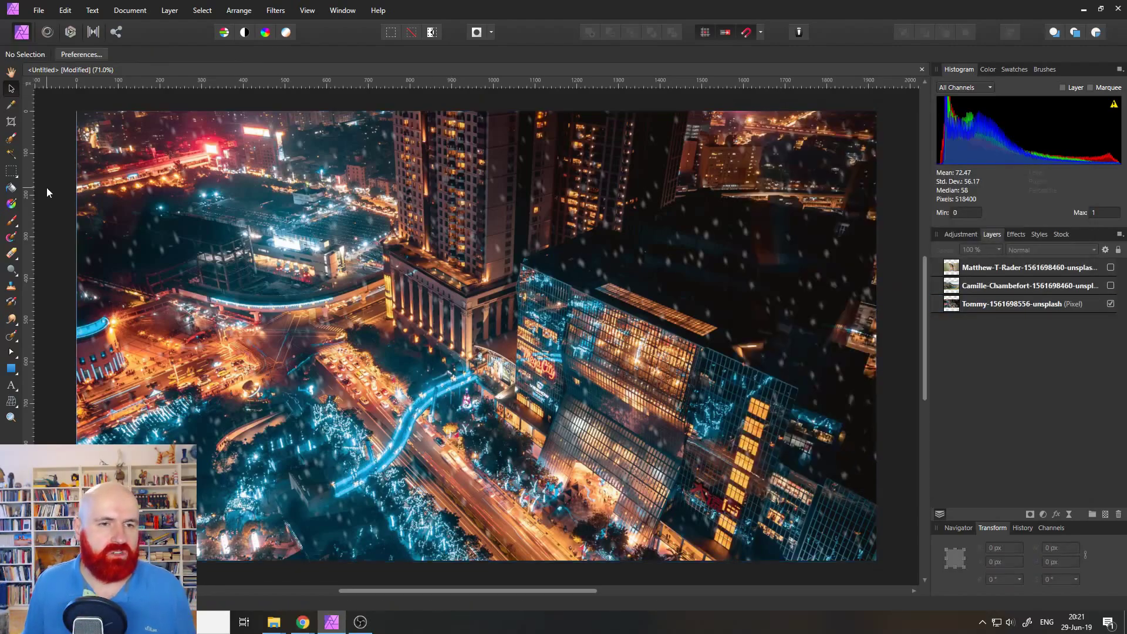
click(1043, 515)
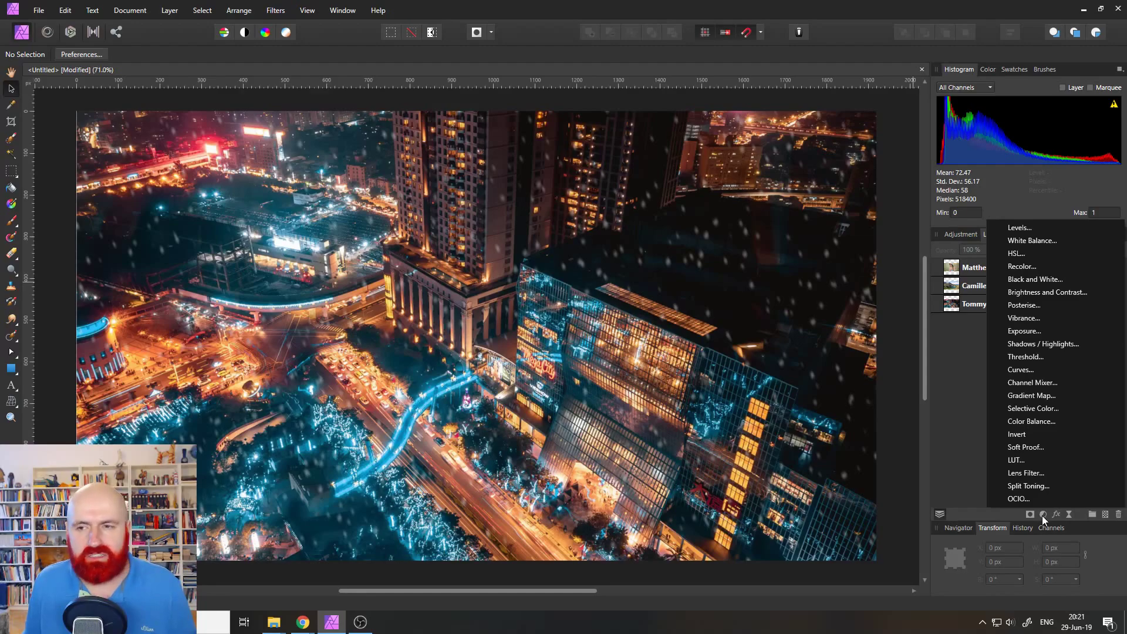
click(1027, 460)
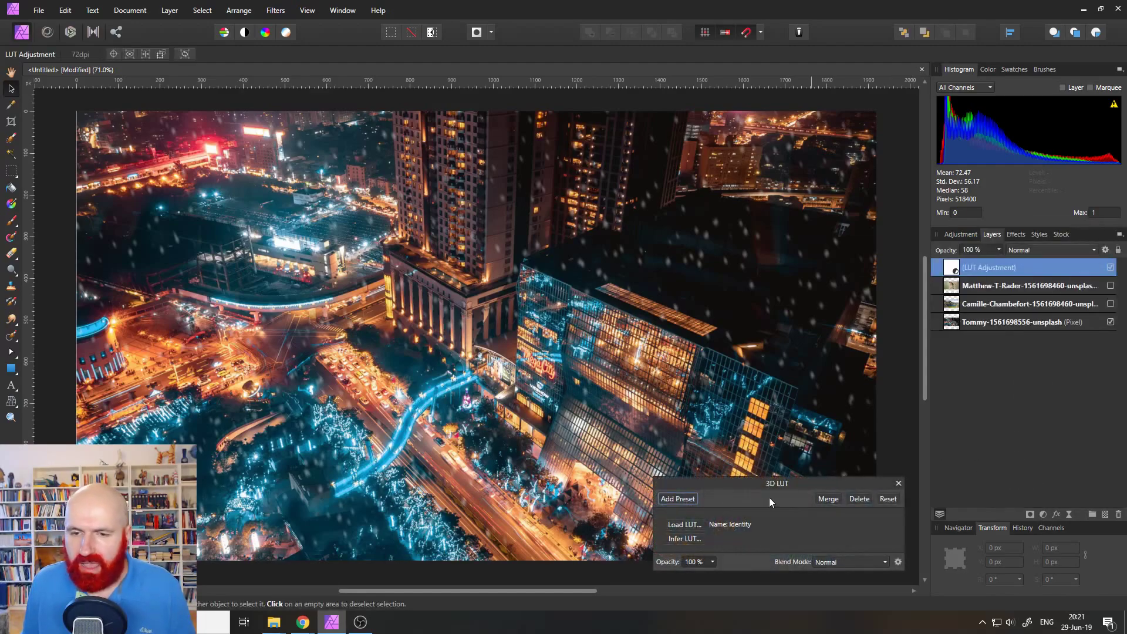
drag(742, 484, 774, 337)
Step: Start loading a LUT, browse to the folder "Oli's PRO LUT Pack - 80 LUTs", and enlarge the file dialog
click(717, 378)
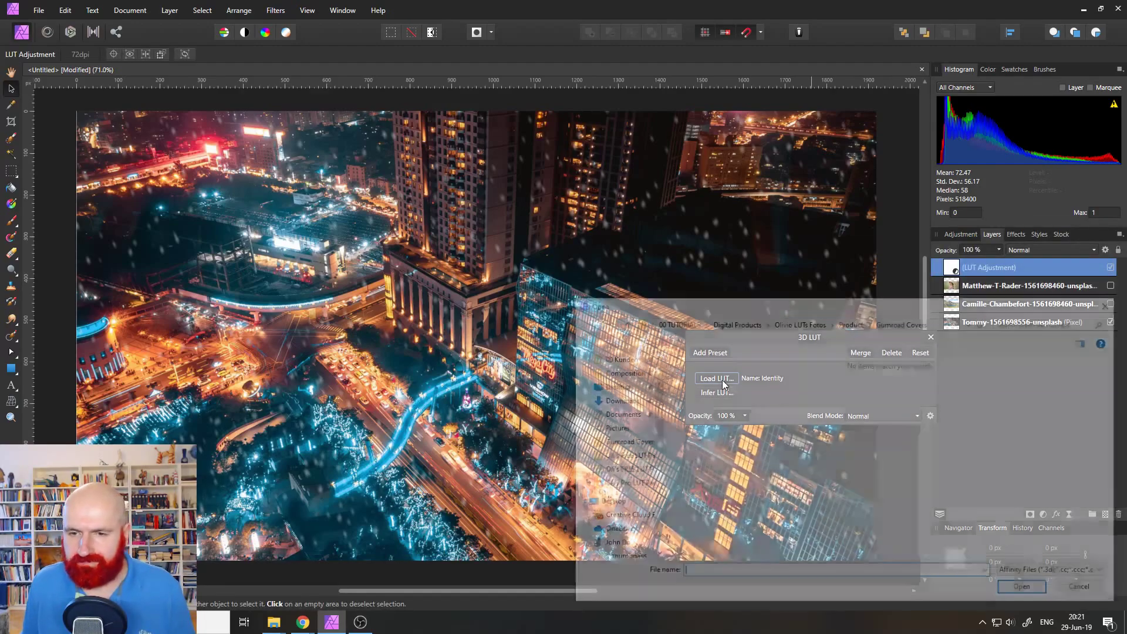
click(802, 321)
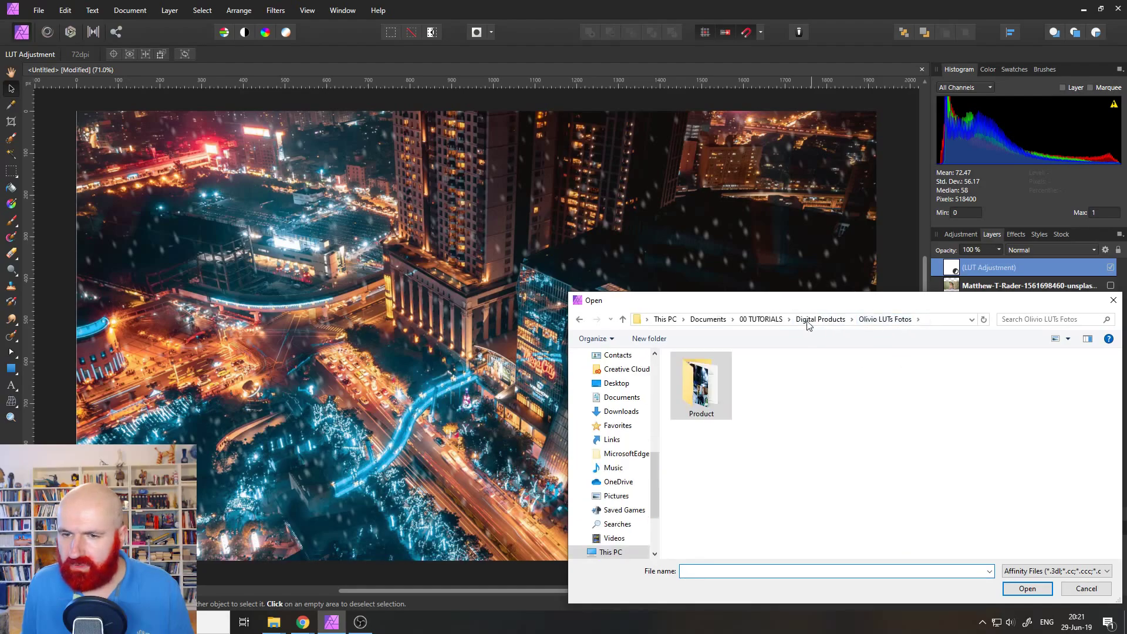
double_click(708, 384)
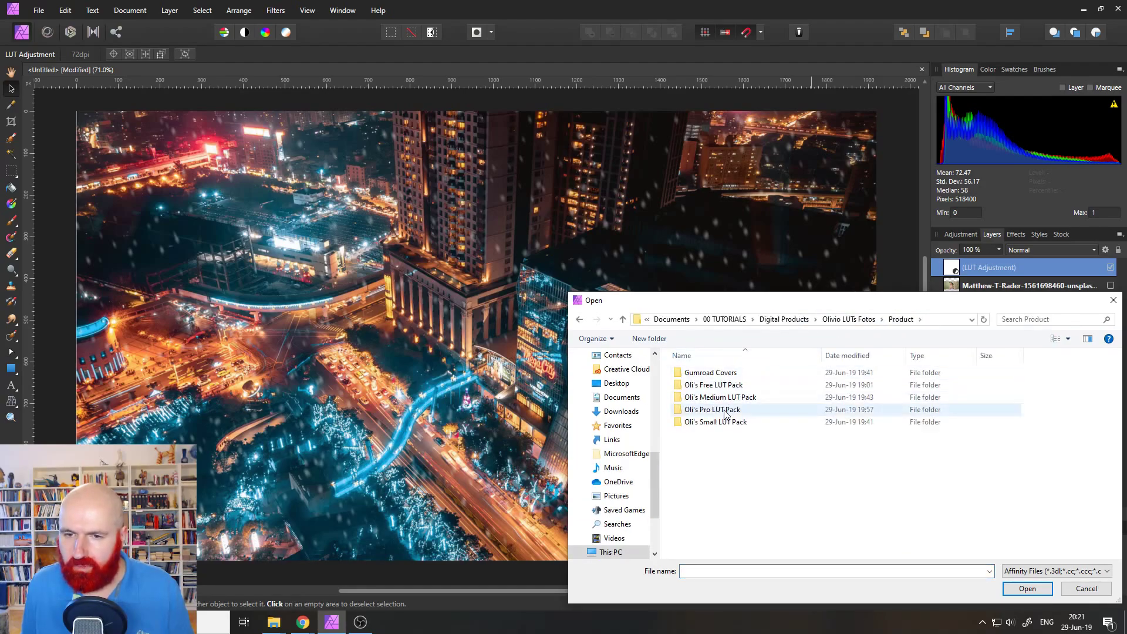
double_click(725, 412)
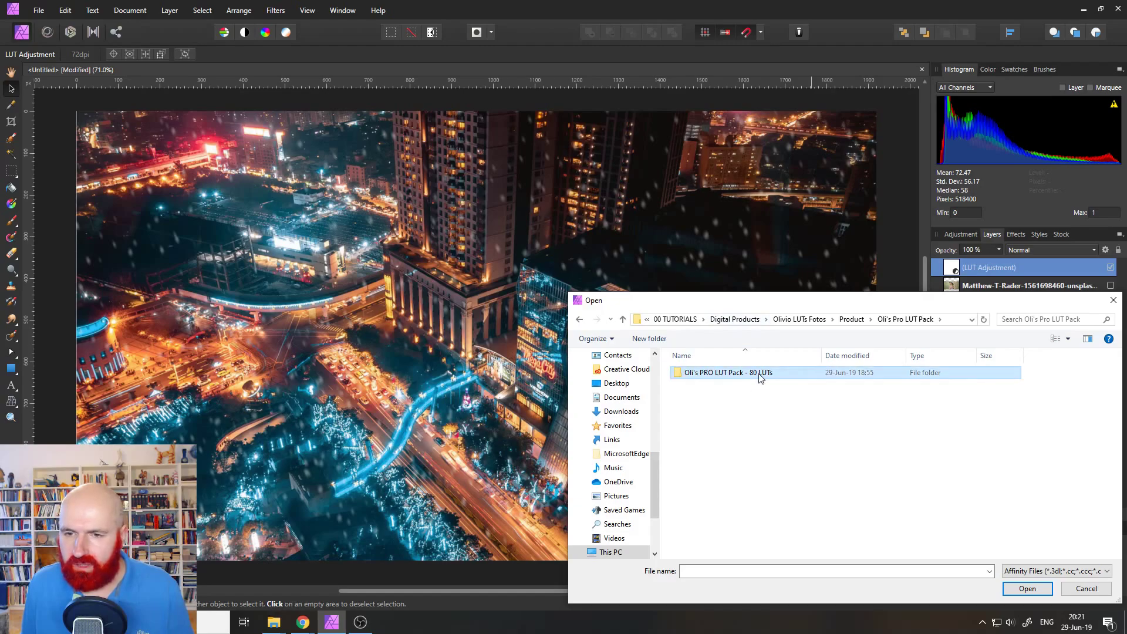
double_click(738, 376)
drag(731, 307, 578, 76)
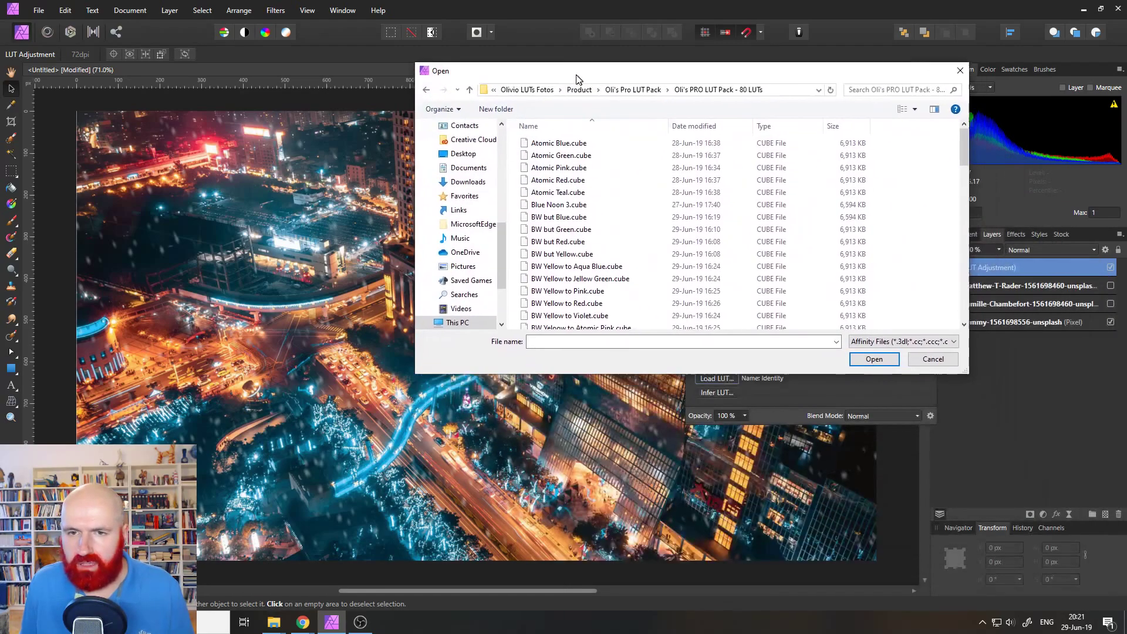
drag(966, 374, 957, 585)
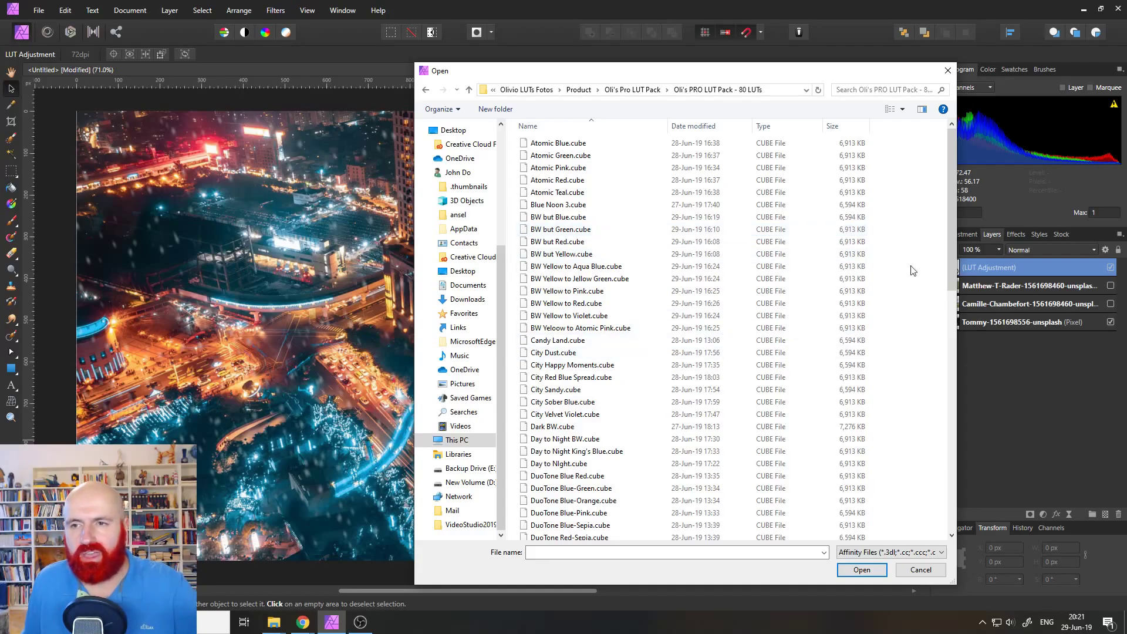
Step: Load "BW but Yellow.cube" into the LUT adjustment and move its settings dialog clear of the photo
drag(949, 167, 947, 133)
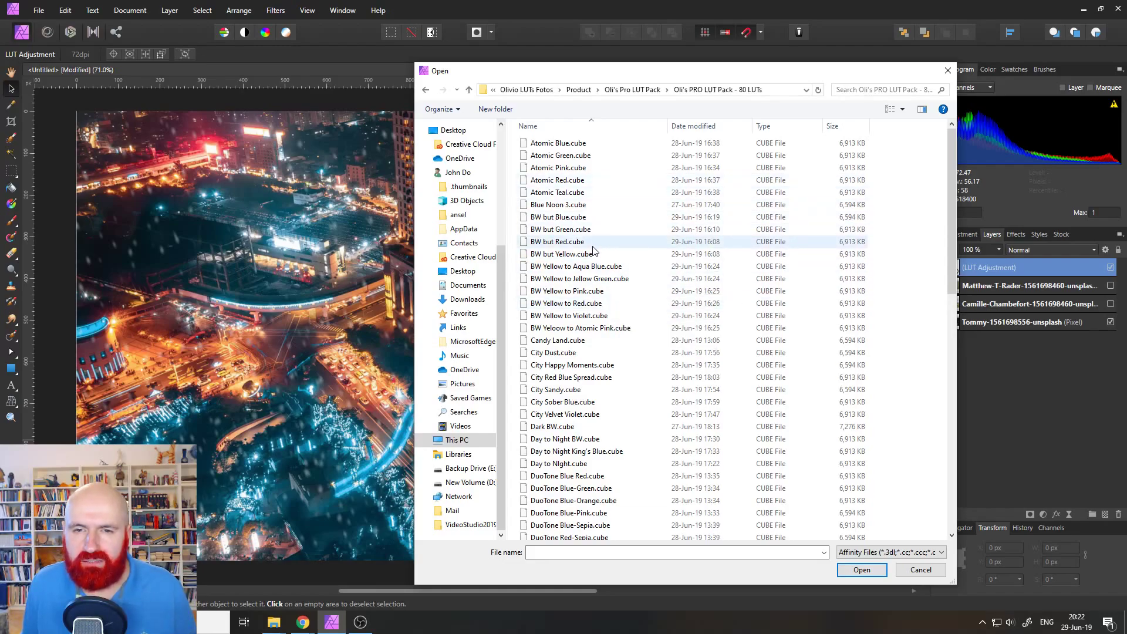
double_click(551, 255)
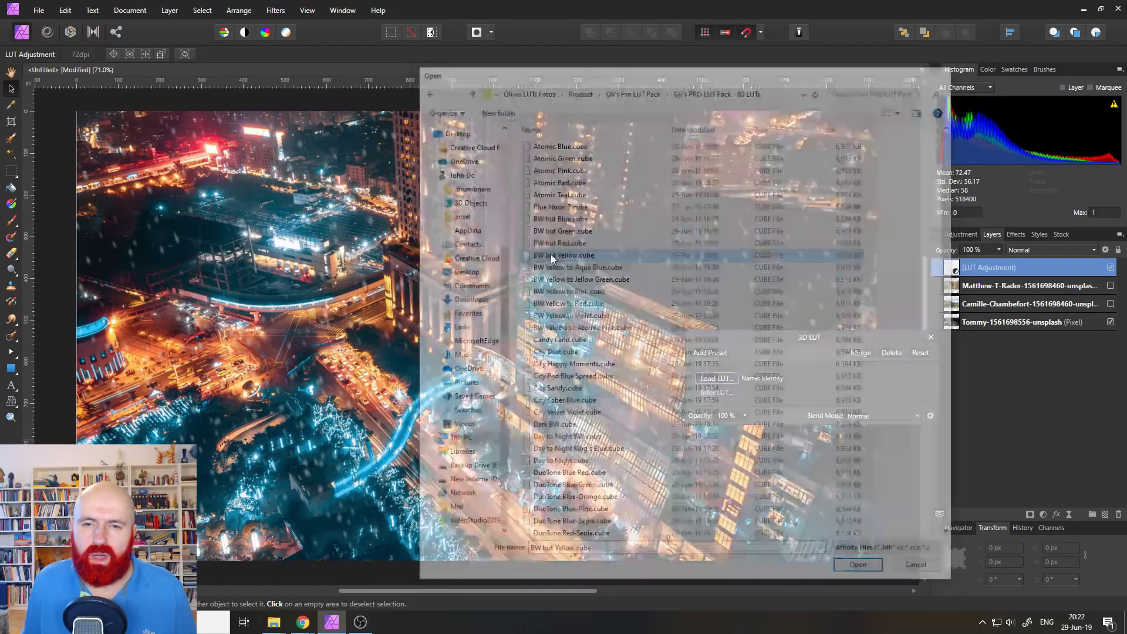
drag(731, 339, 946, 387)
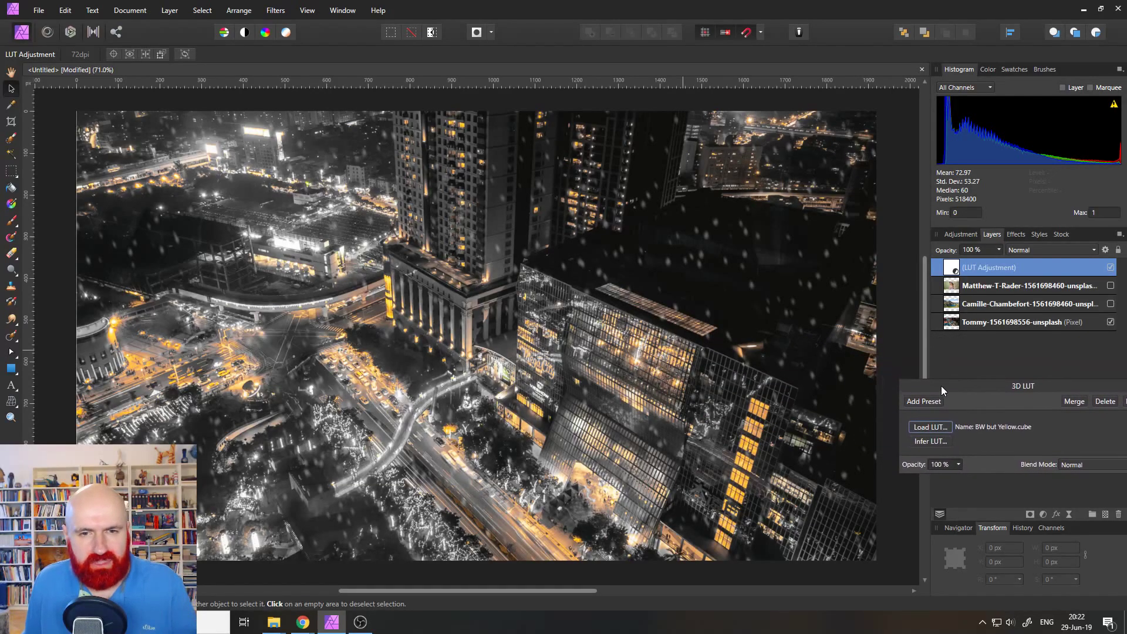
Step: Compare the night city photo with and without the LUT by toggling the adjustment's visibility, leaving it on
click(1110, 269)
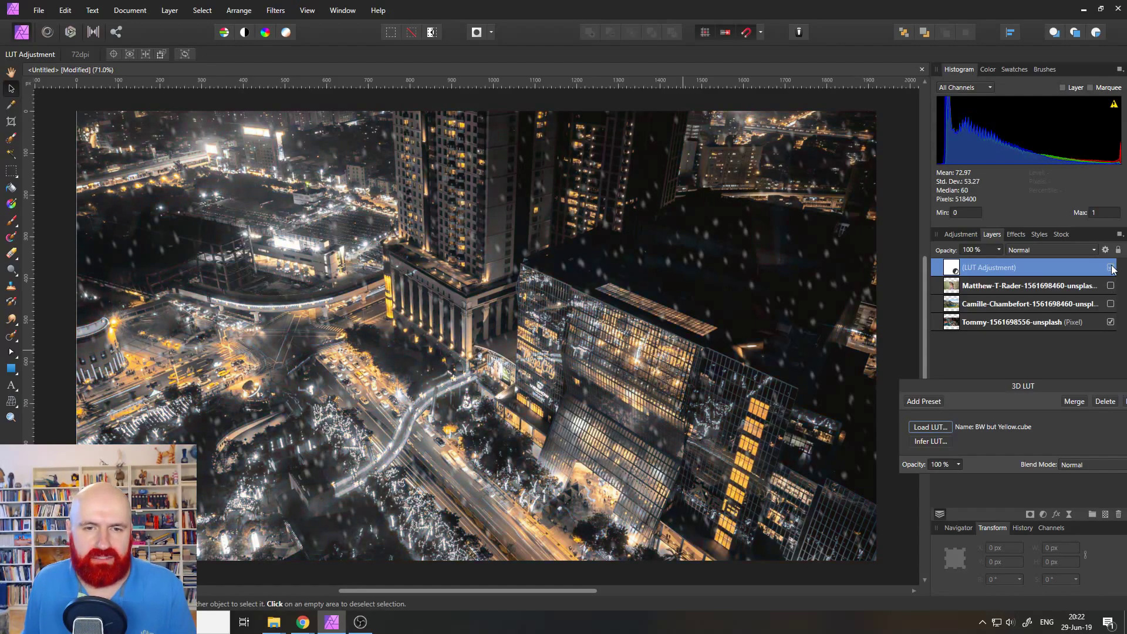
click(1111, 268)
click(1110, 268)
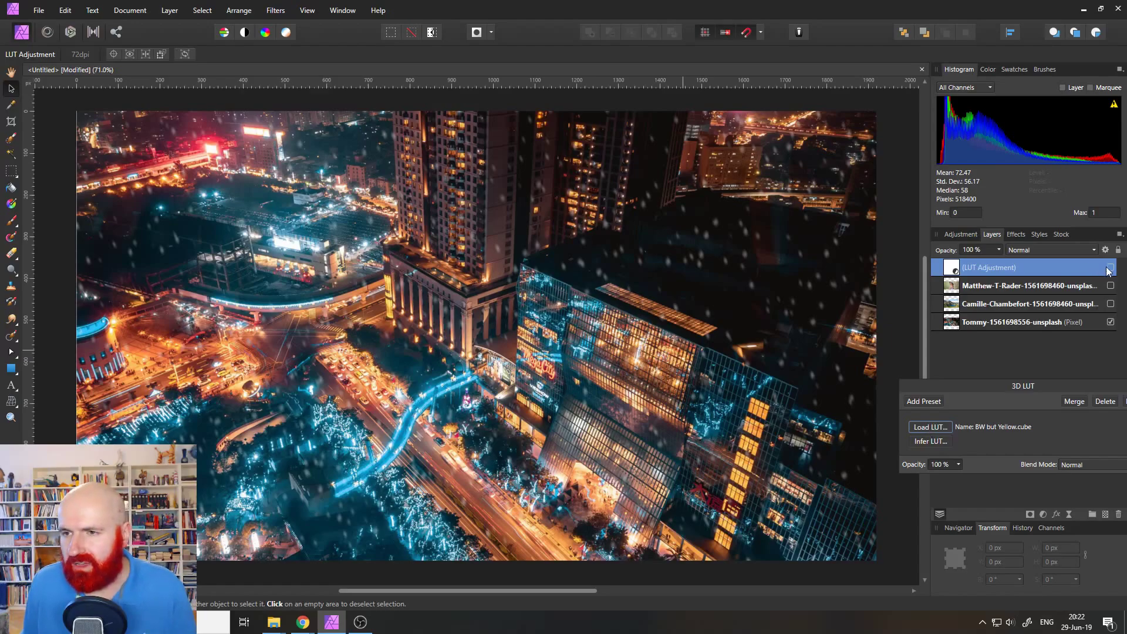
click(1111, 268)
Step: Replace the adjustment's LUT with "BW but Red.cube" from the same folder
click(929, 427)
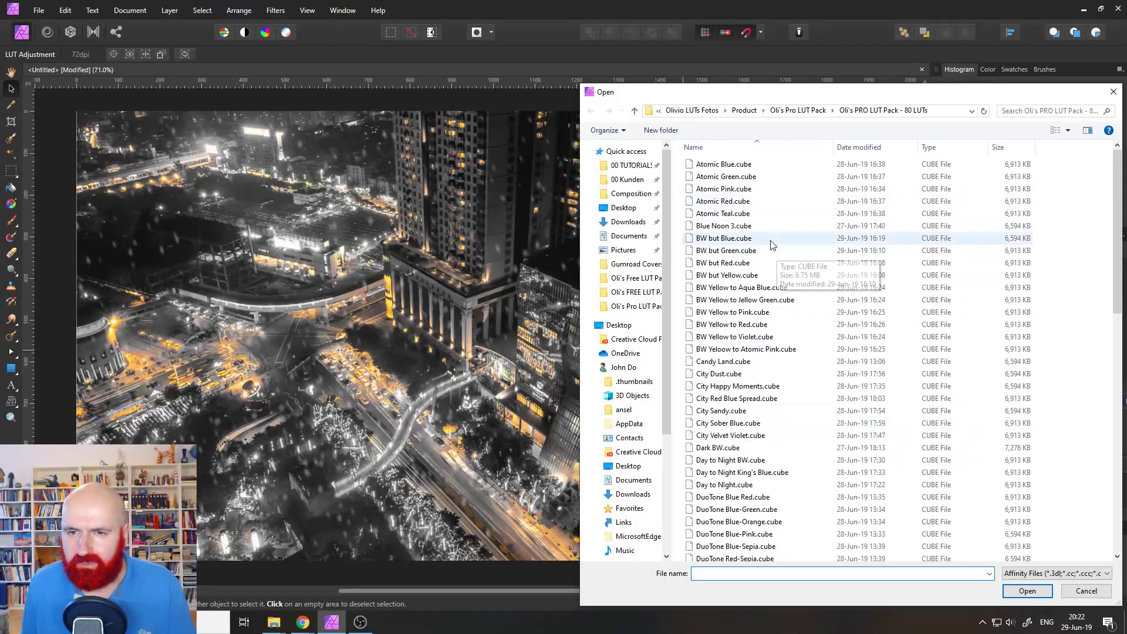
double_click(723, 263)
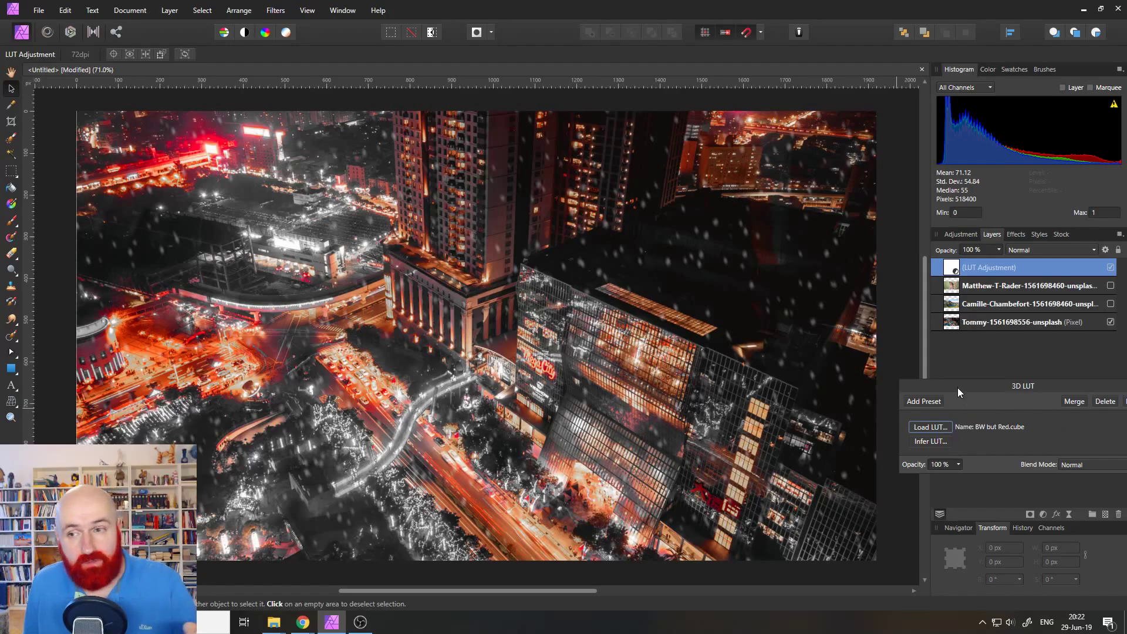
Step: Search the Unsplash stock images for "tomato"
click(1059, 235)
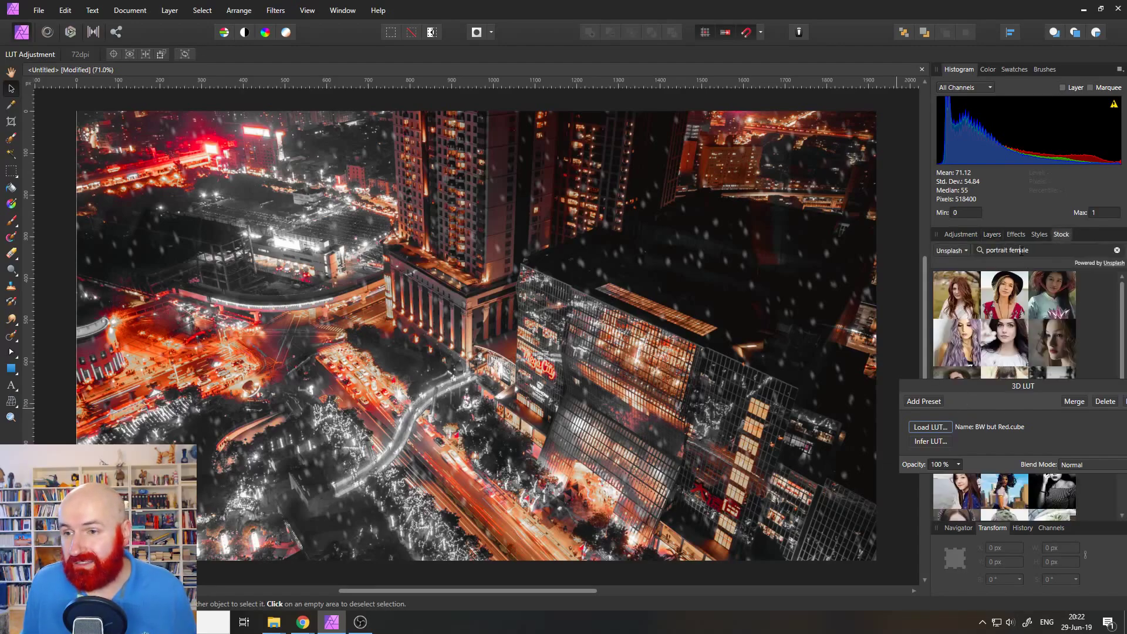
drag(1031, 250, 923, 254)
text(t)
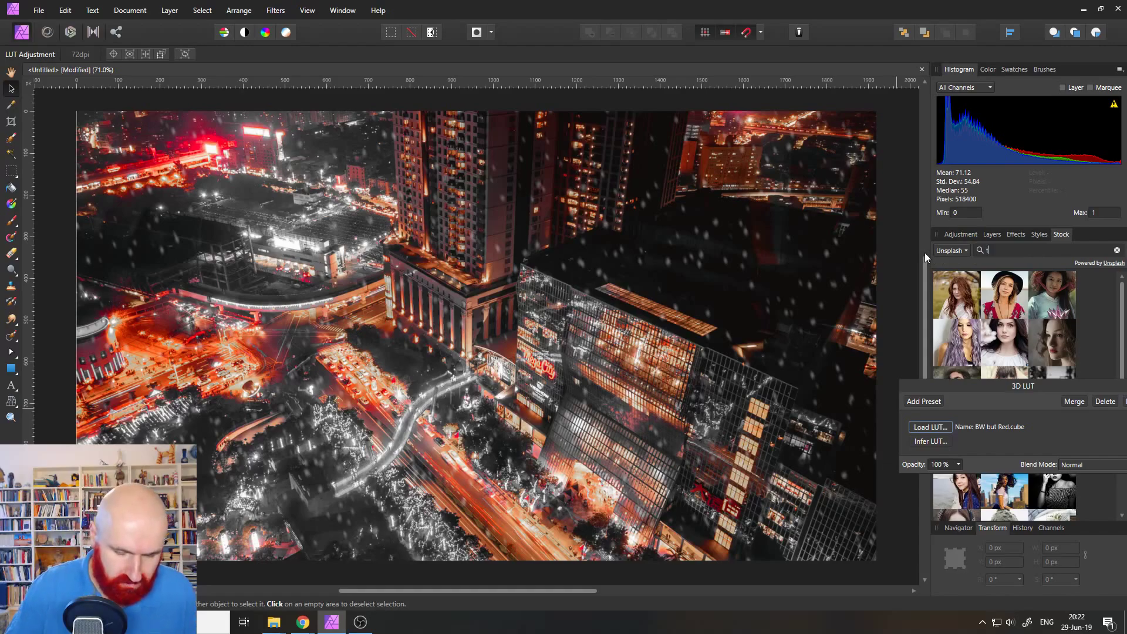
text(otaltat)
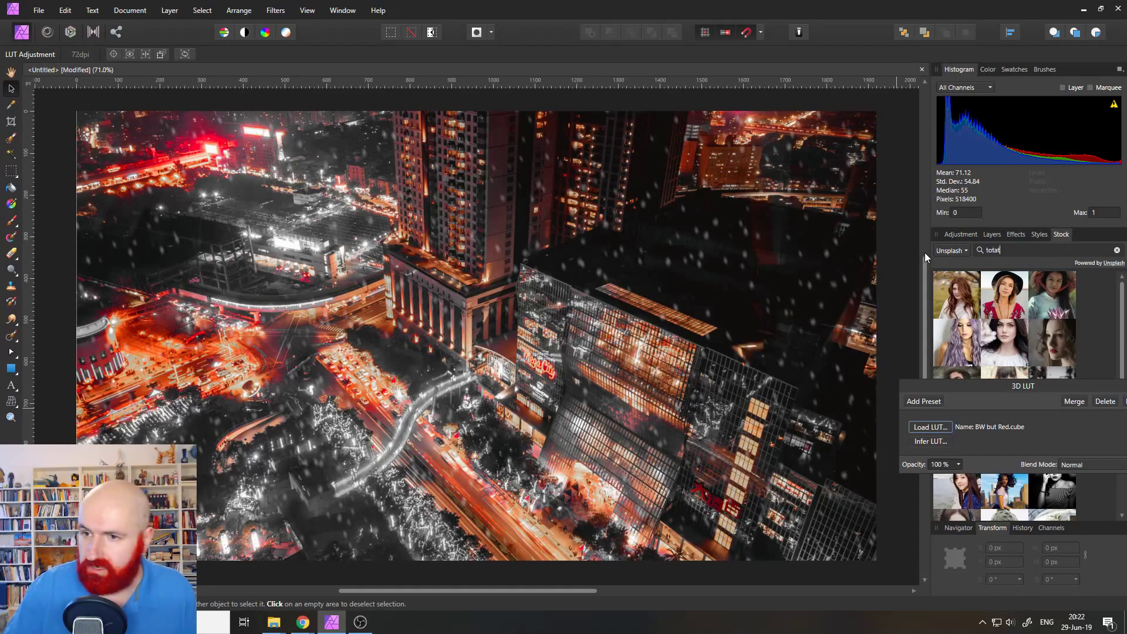
key(BackSpace)
key(BackSpace)
key(BackSpace)
text(ma)
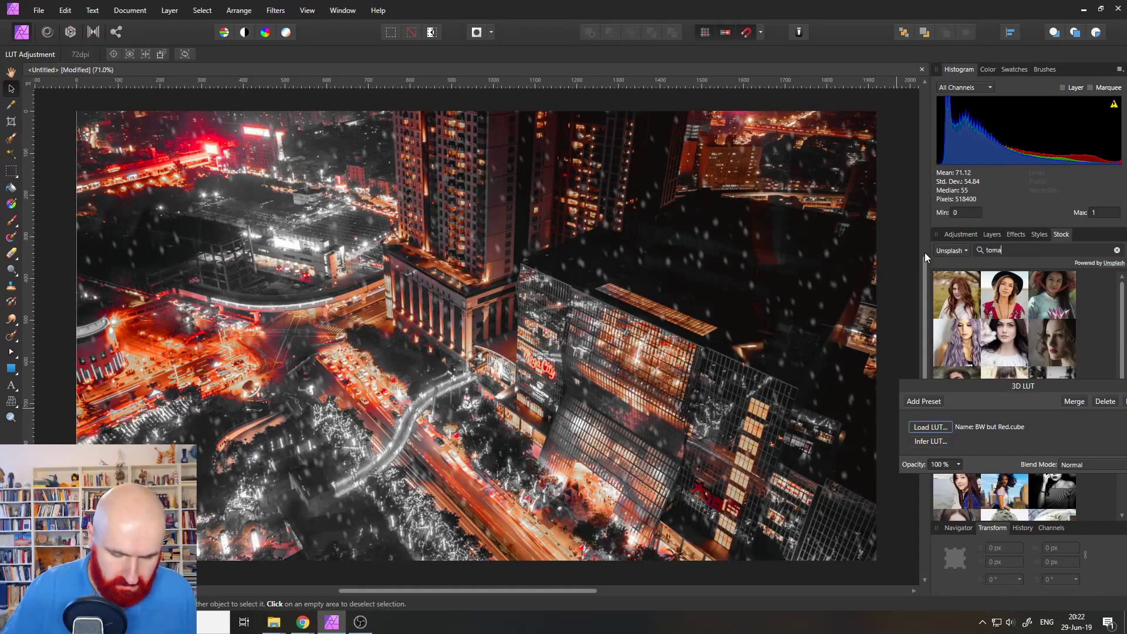
text(to)
key(Return)
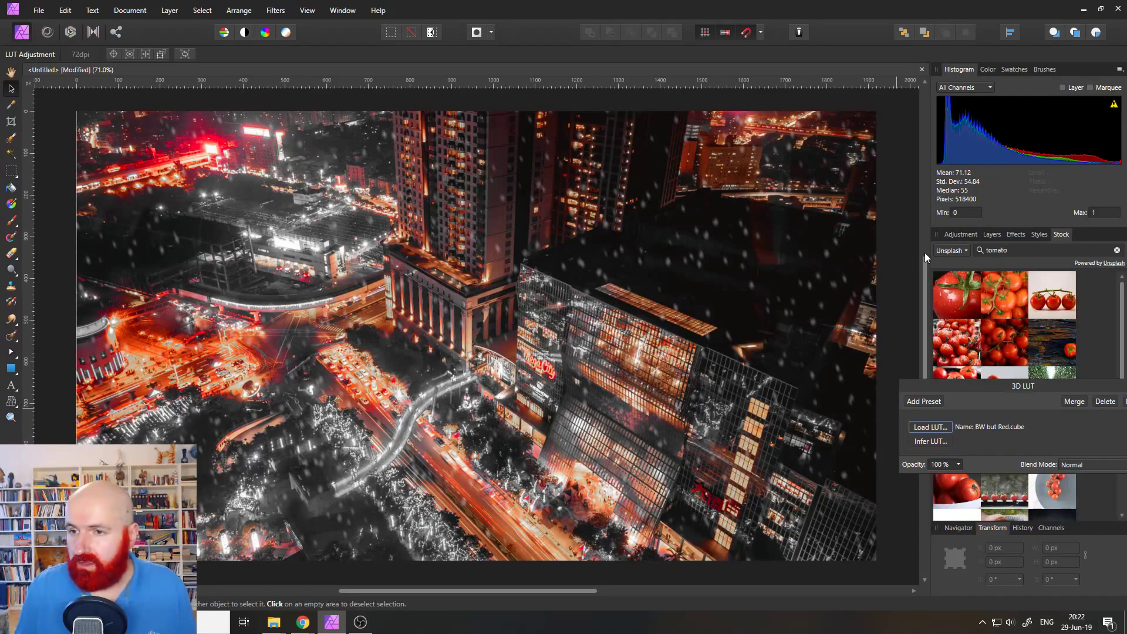
Step: Place the stock photo of red tomatoes on a green vine into the document
scroll(1063, 352, down, 1)
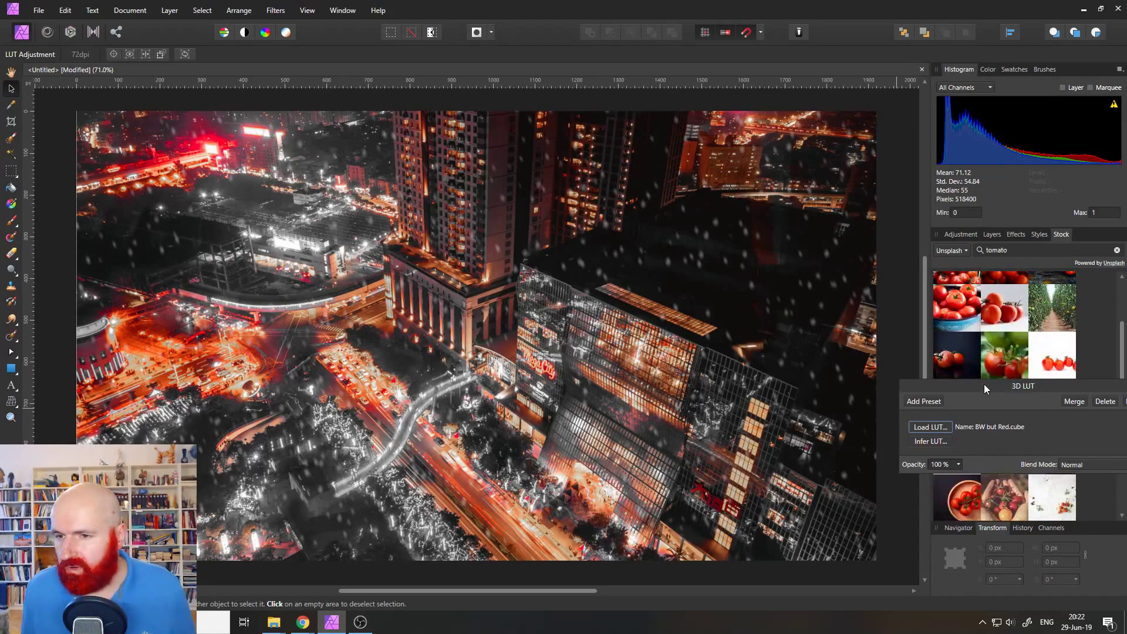
drag(985, 389, 790, 463)
drag(1000, 351, 516, 328)
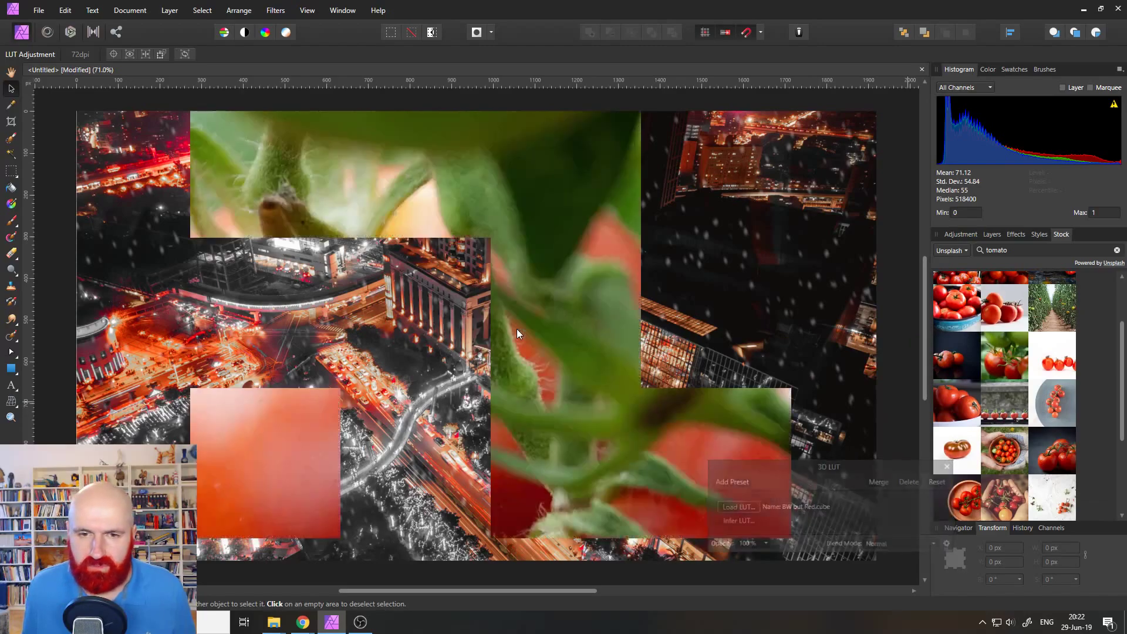
click(742, 110)
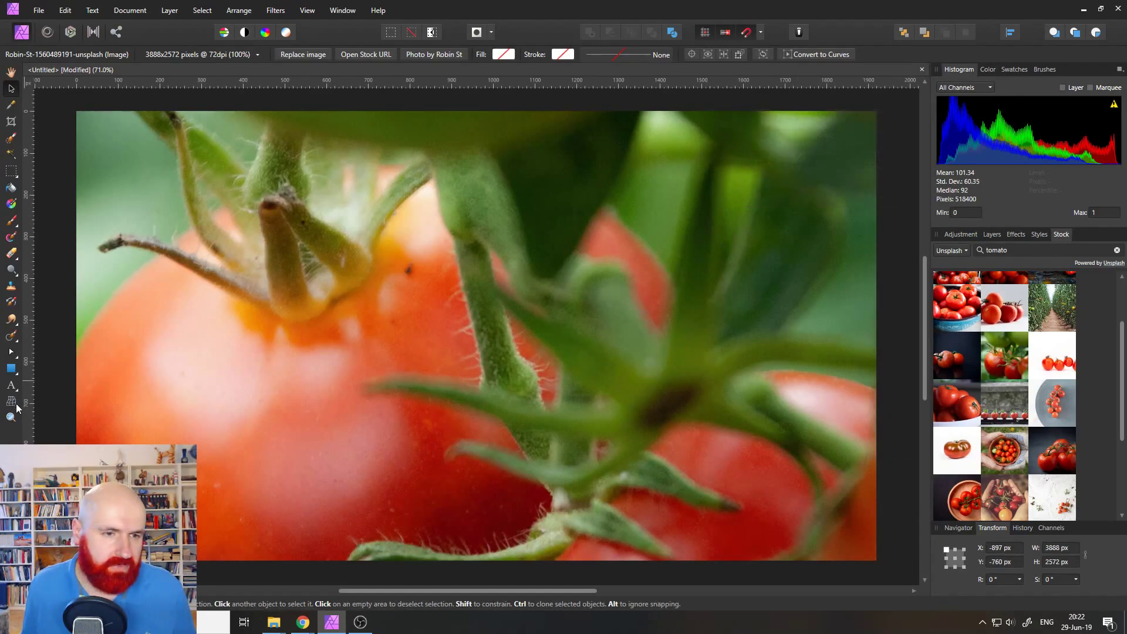
Step: Scale the tomato photo down to about 2084 × 1379 px and position it so it covers the whole canvas
click(12, 417)
scroll(307, 313, down, 5)
click(11, 88)
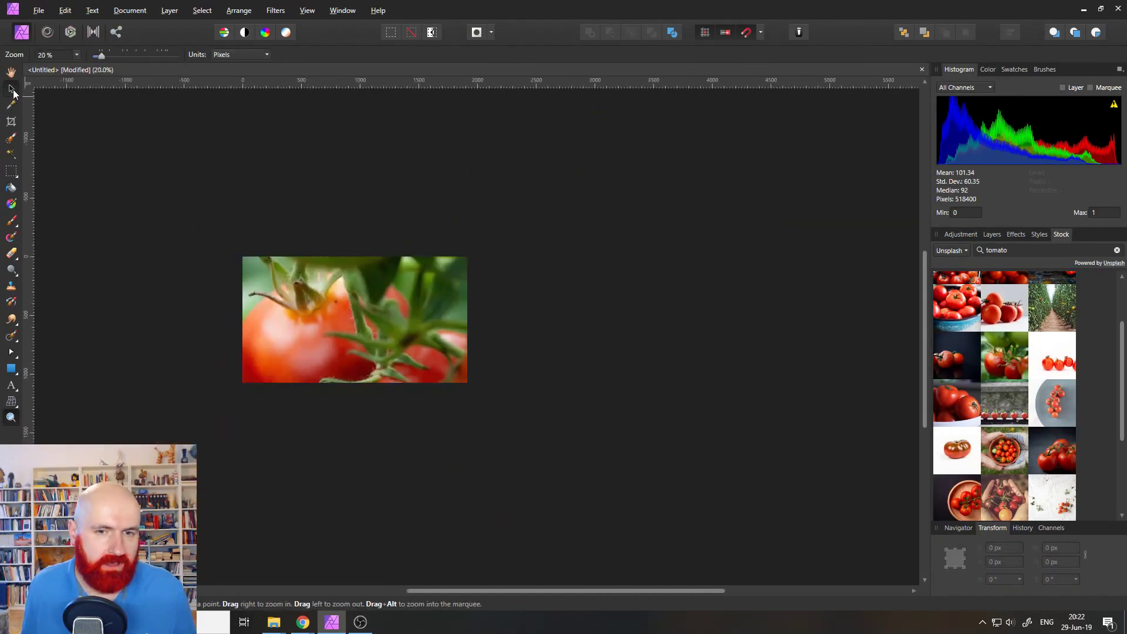
drag(605, 468, 325, 322)
drag(282, 271, 377, 351)
drag(438, 384, 476, 394)
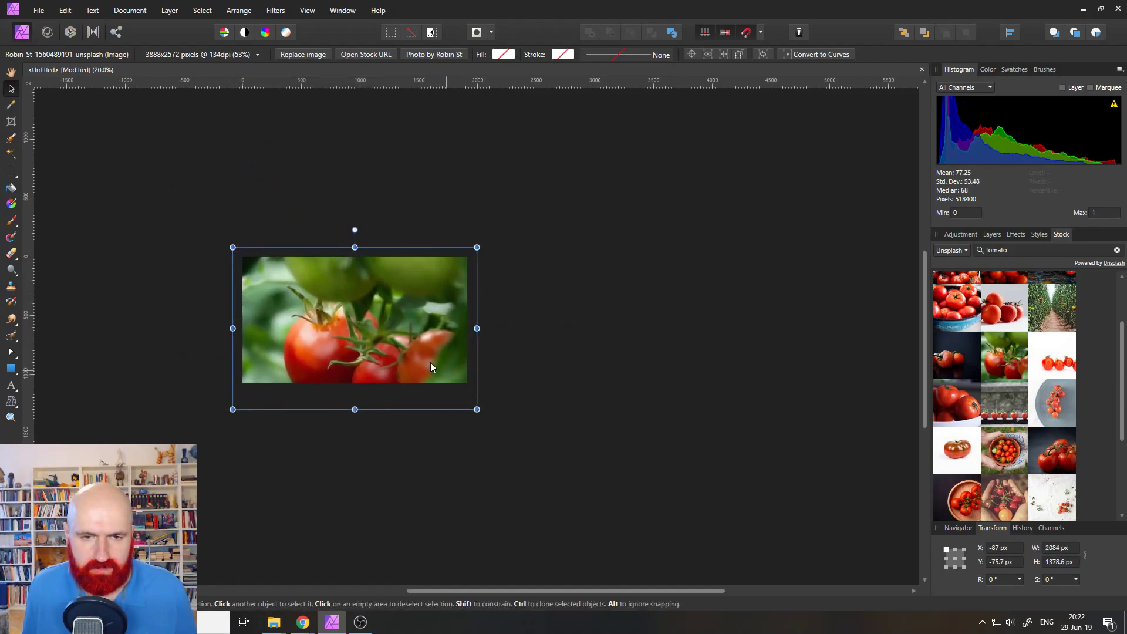
drag(430, 361, 431, 348)
key(ctrl+0)
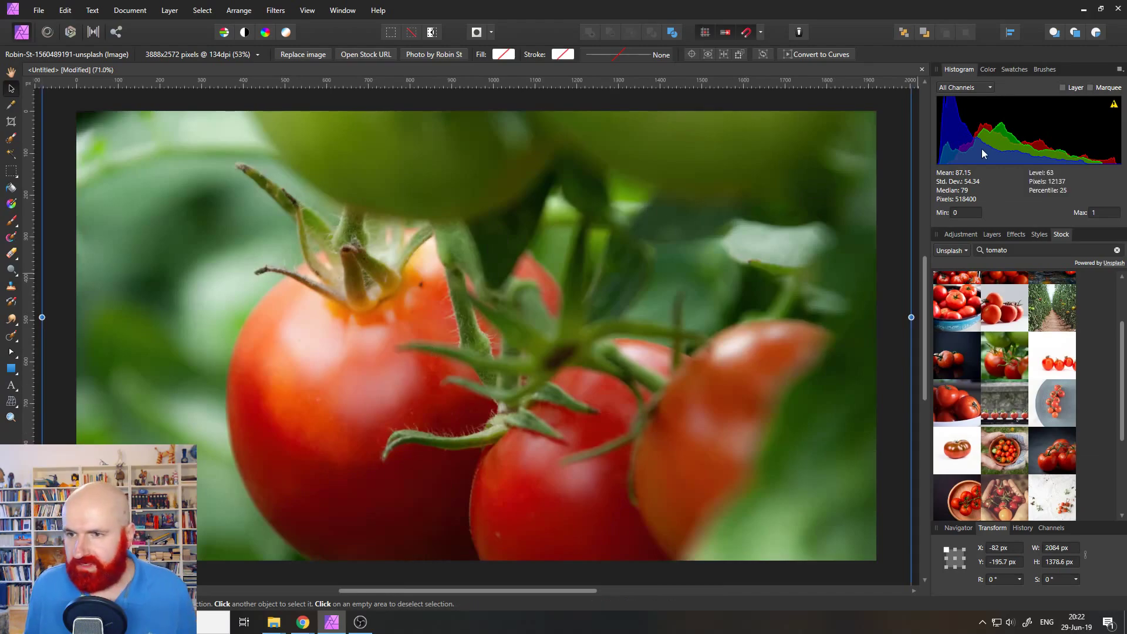
Step: Move the LUT adjustment above the tomato photo in the layer stack so the red-only look applies to it
click(992, 235)
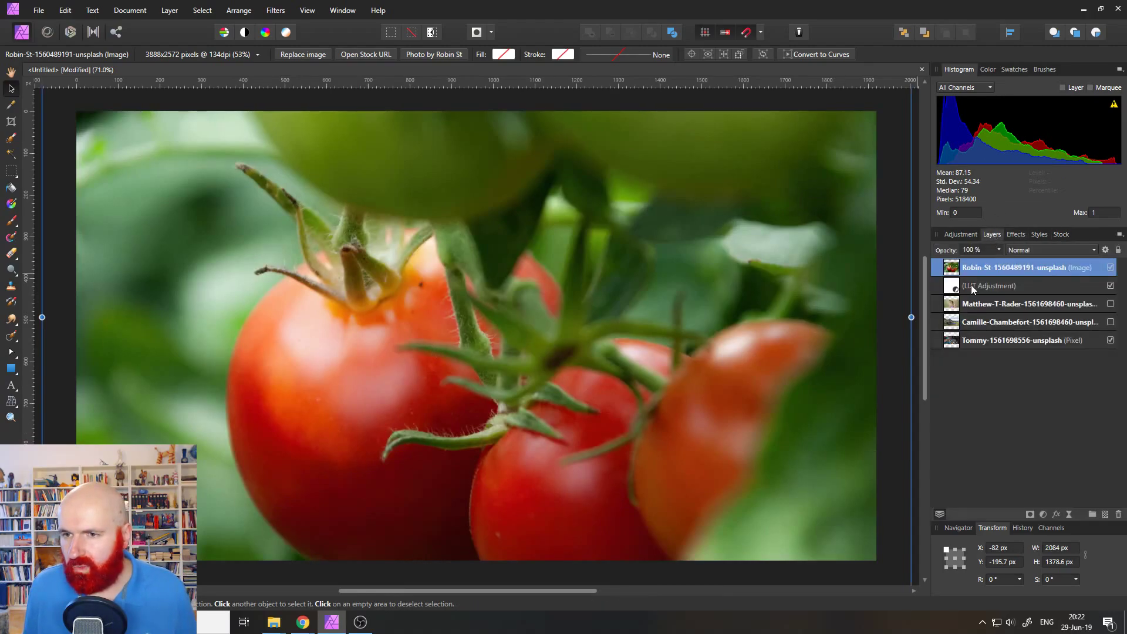
click(952, 285)
double_click(953, 287)
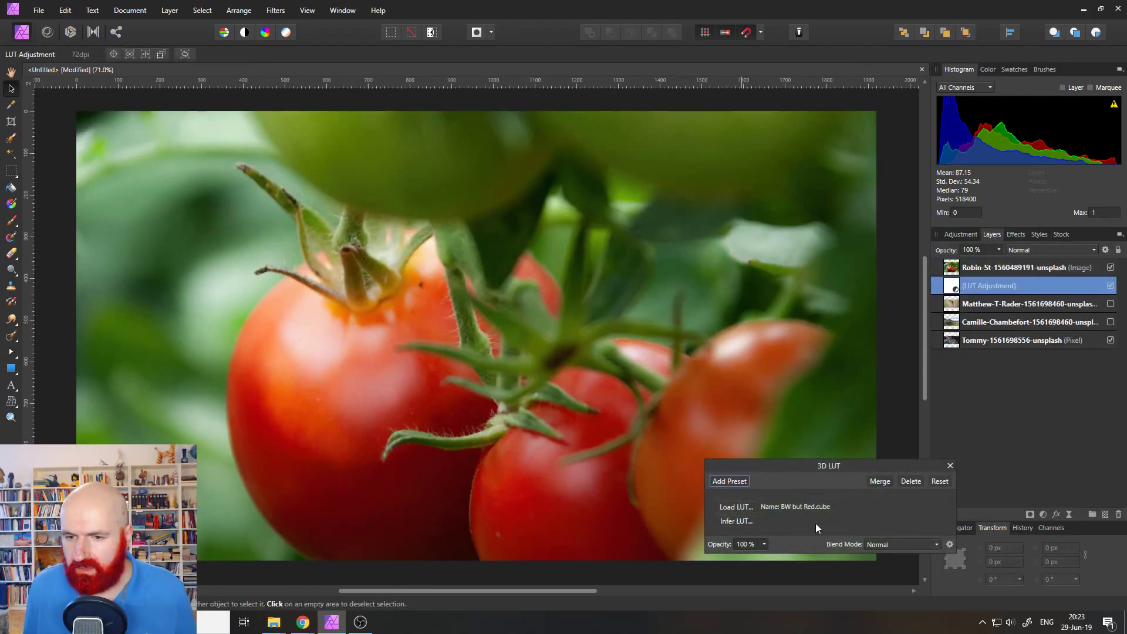
click(950, 465)
drag(953, 287, 954, 267)
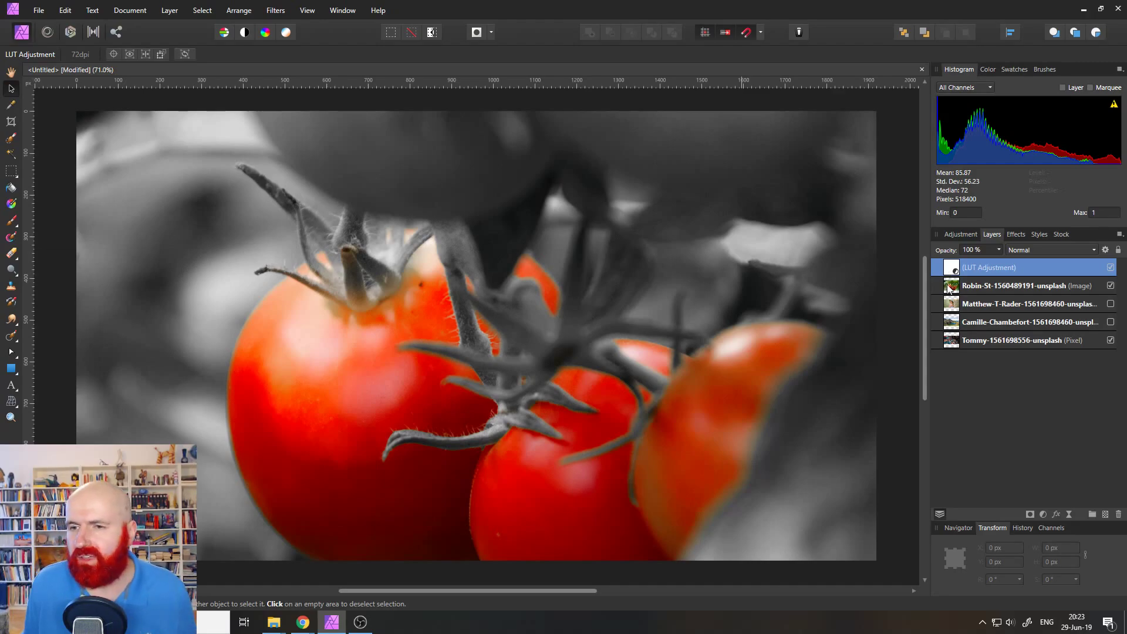
Step: Delete the tomato photo layer and show the mountain lake photo layer above the night city photo
click(953, 286)
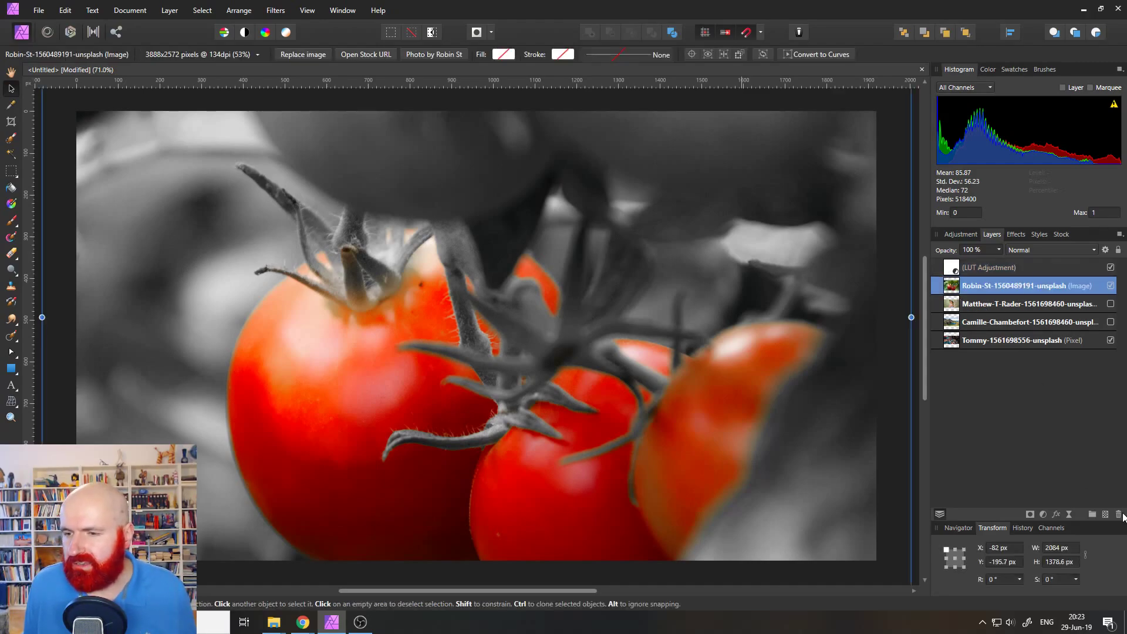
click(1118, 515)
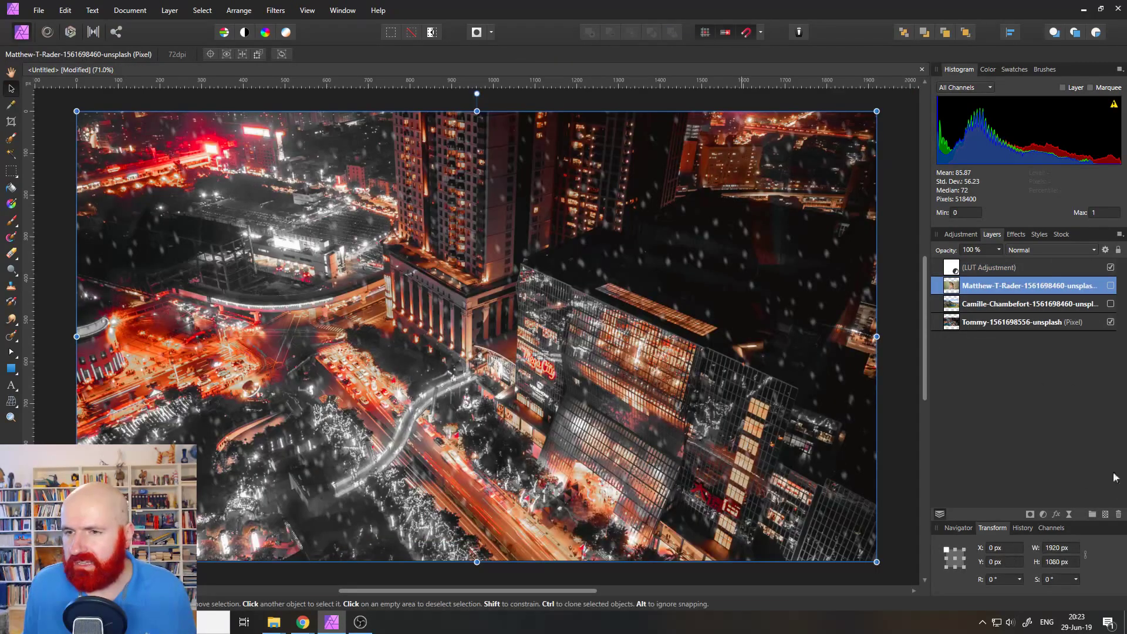
click(1111, 304)
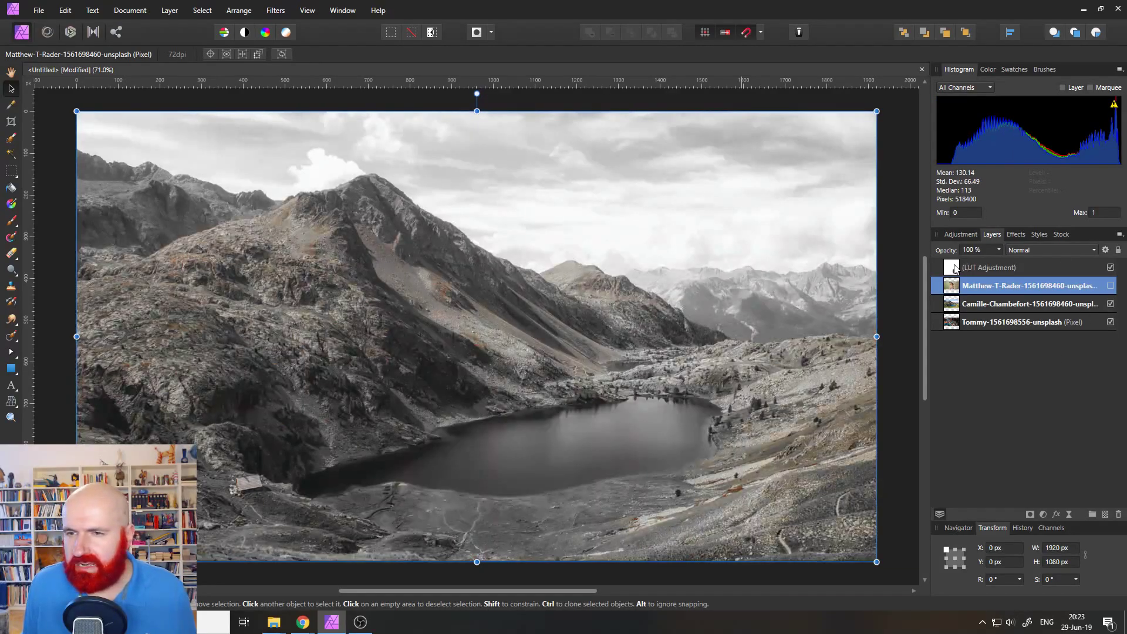
Step: Hide the LUT adjustment above the mountain lake photo, open its settings and check the stream's live chat
click(955, 270)
click(1111, 267)
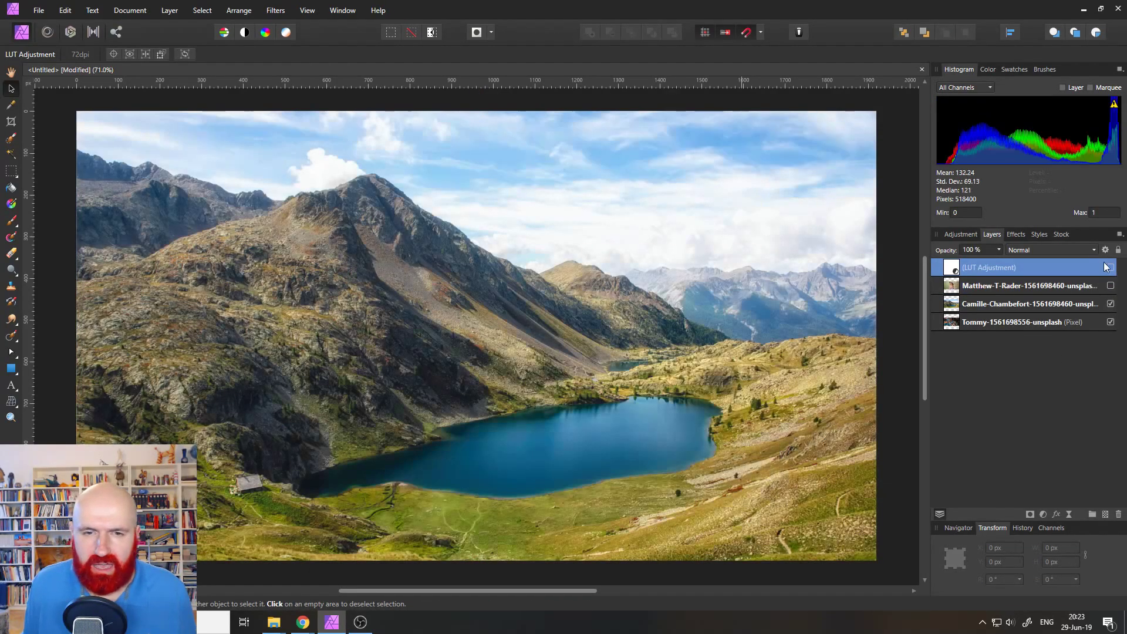
double_click(952, 269)
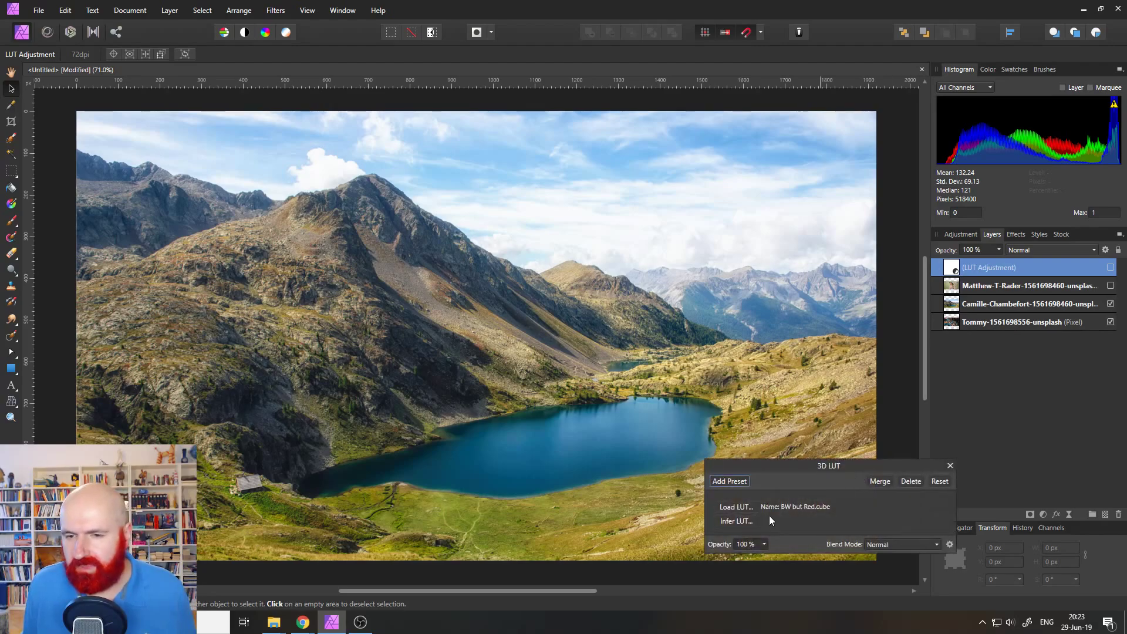
mouse_move(302, 622)
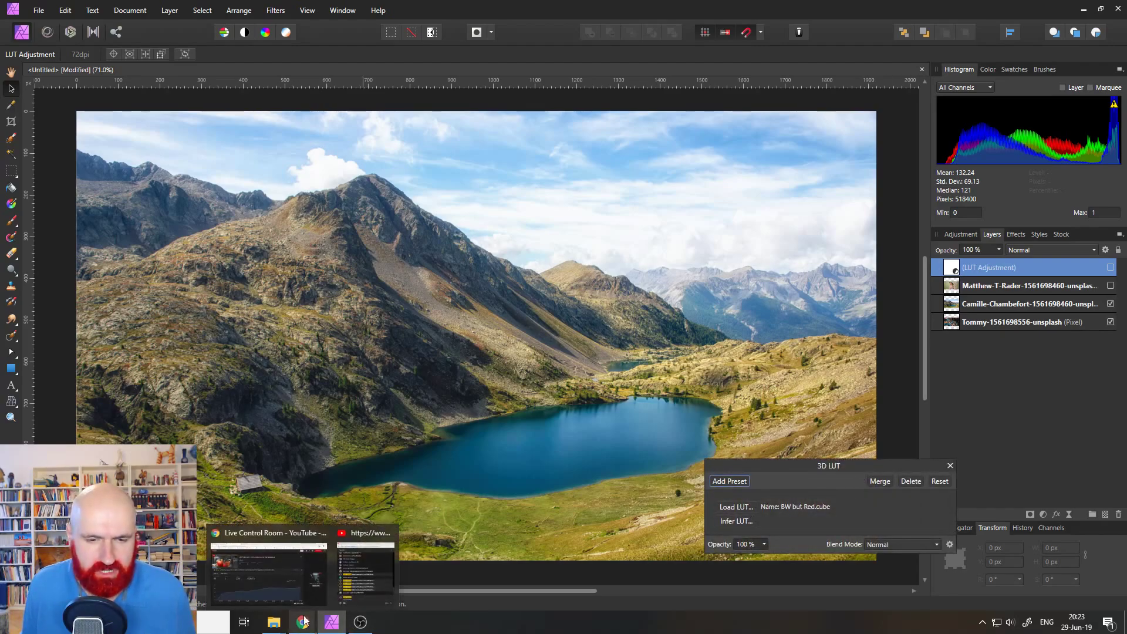
click(344, 589)
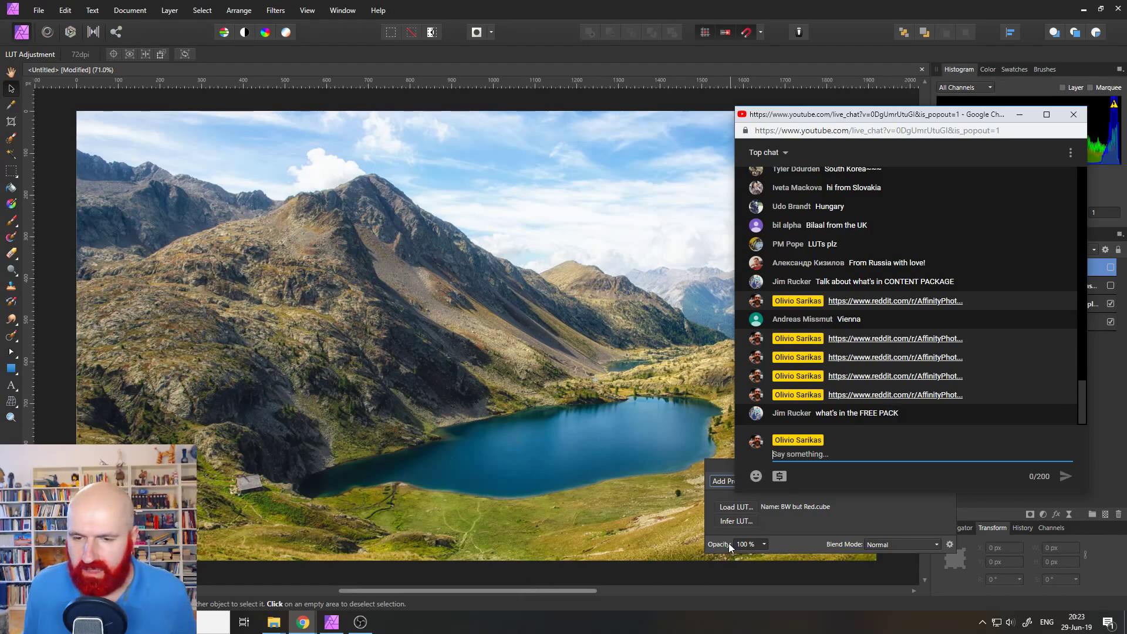
click(713, 537)
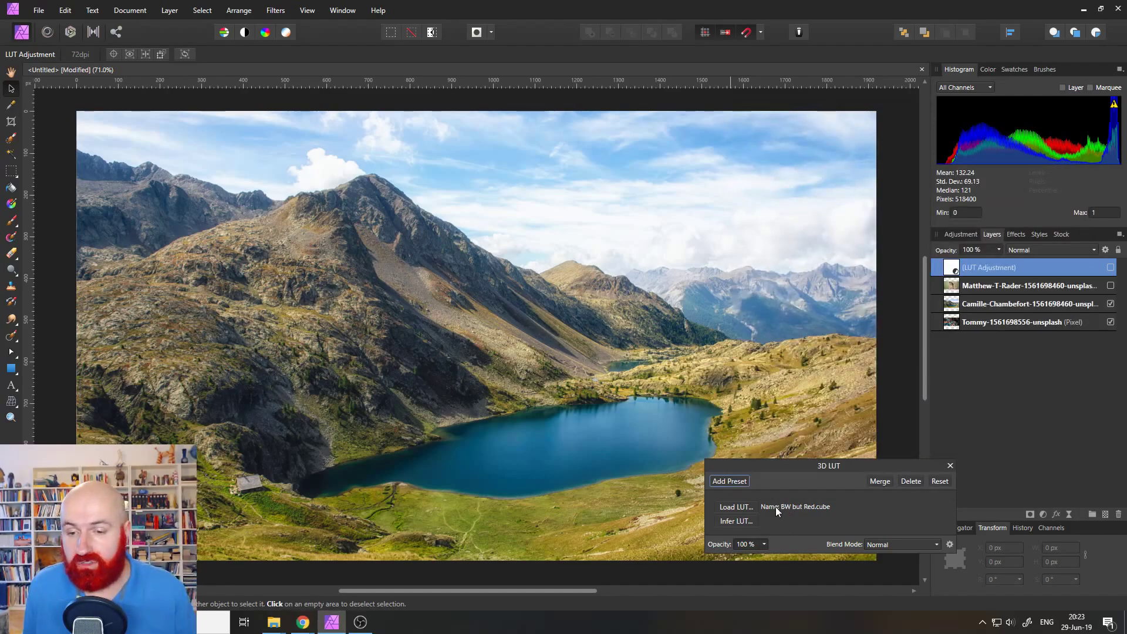
Step: Load Infrared - Dust Pink.cube into the LUT adjustment and show the adjustment on the mountain lake photo
click(737, 507)
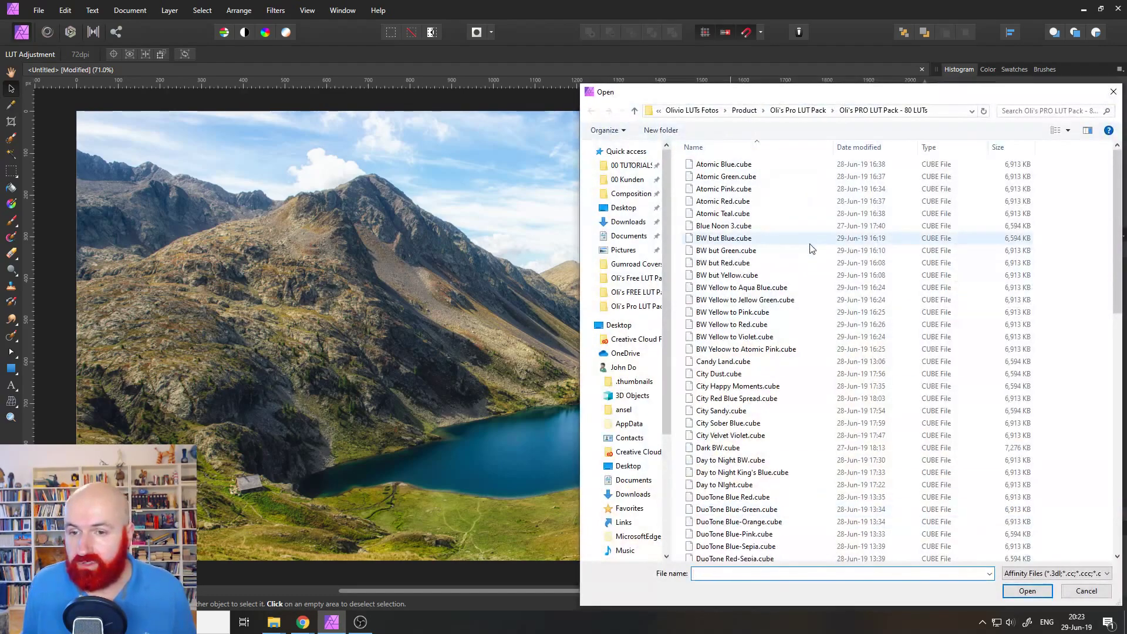
scroll(784, 476, down, 9)
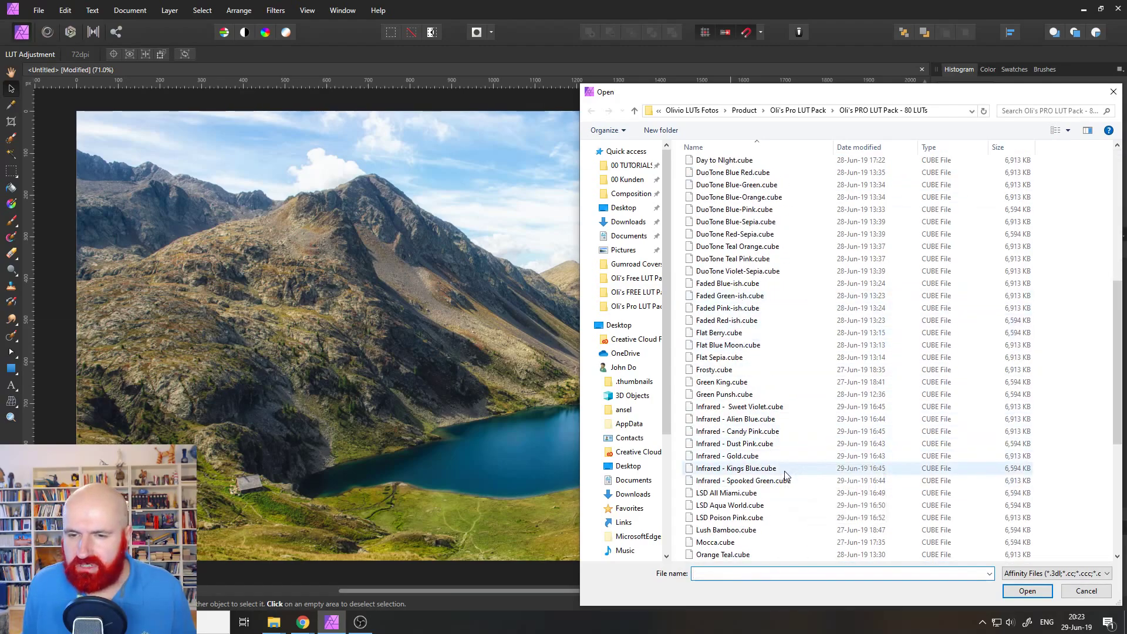
double_click(769, 444)
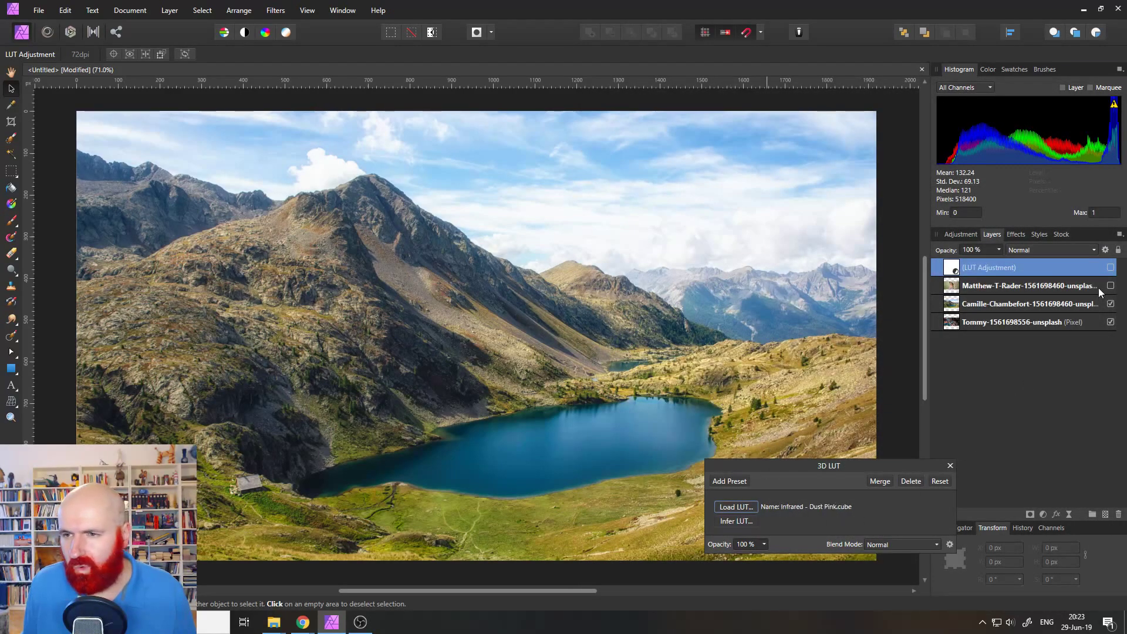
click(1110, 267)
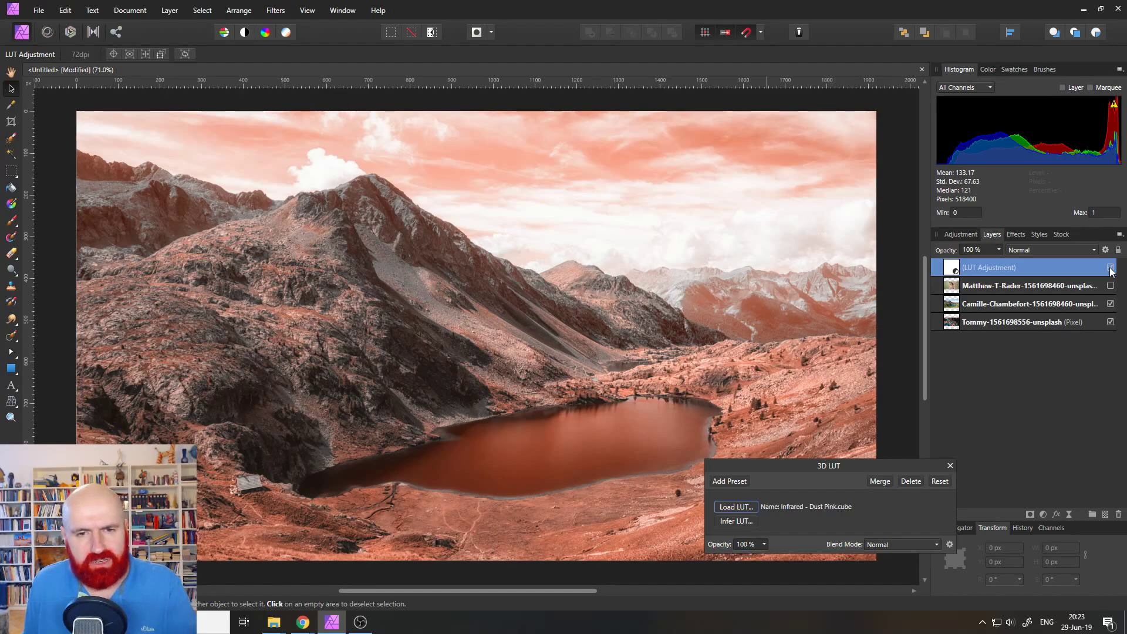
Step: Load Infrared - Candy Pink.cube into the LUT adjustment on the mountain lake photo
click(735, 507)
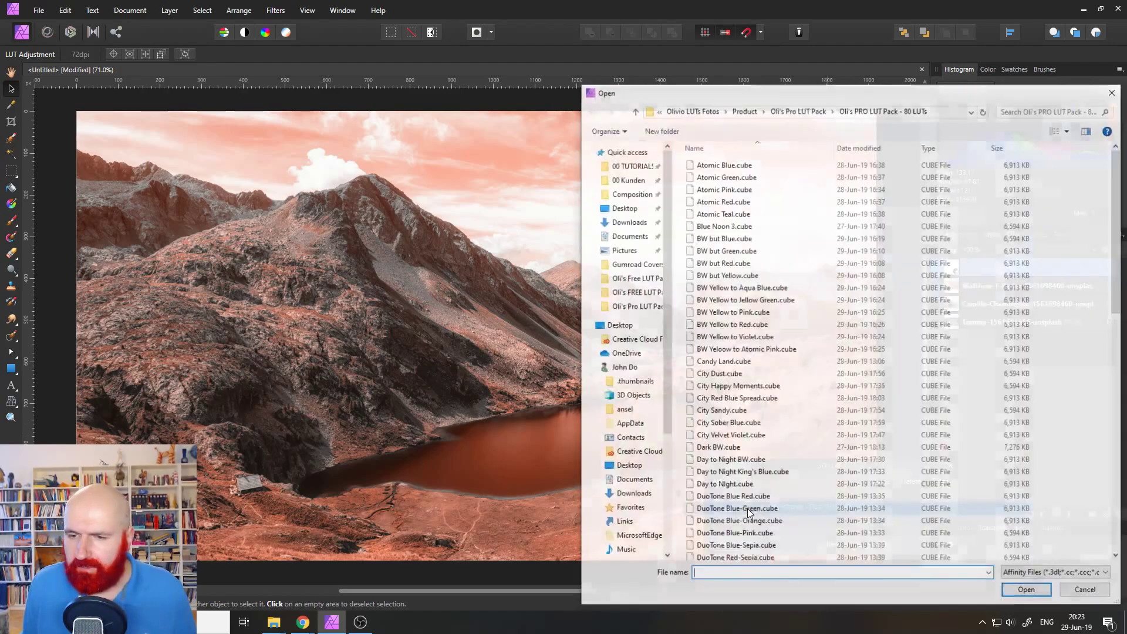
drag(781, 101, 750, 95)
scroll(760, 399, down, 2)
scroll(763, 404, down, 3)
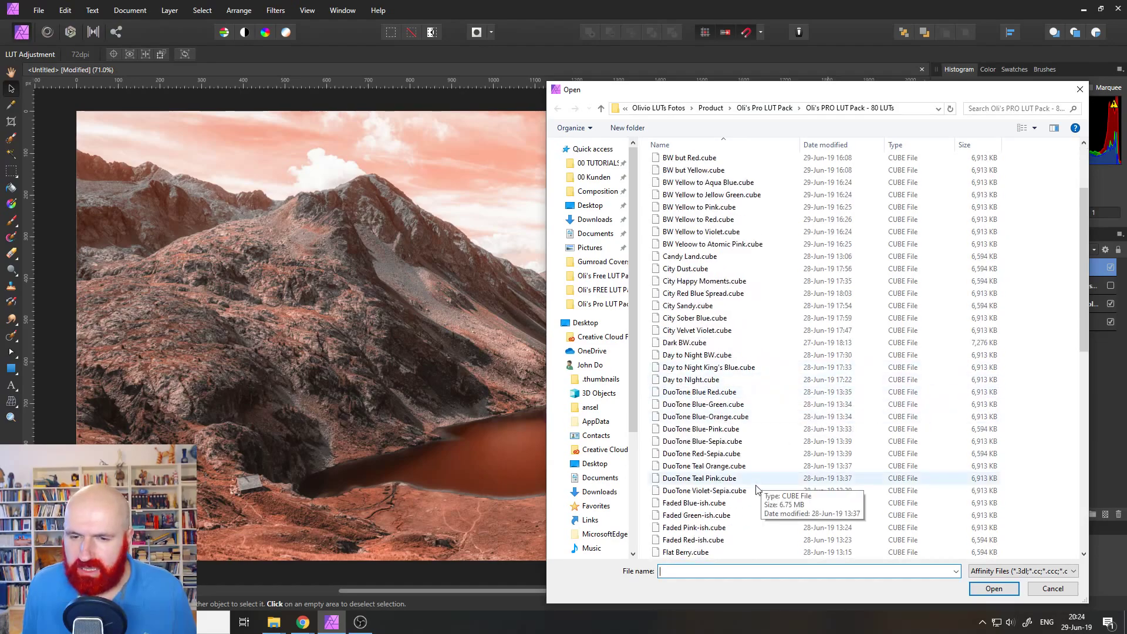
scroll(748, 482, down, 6)
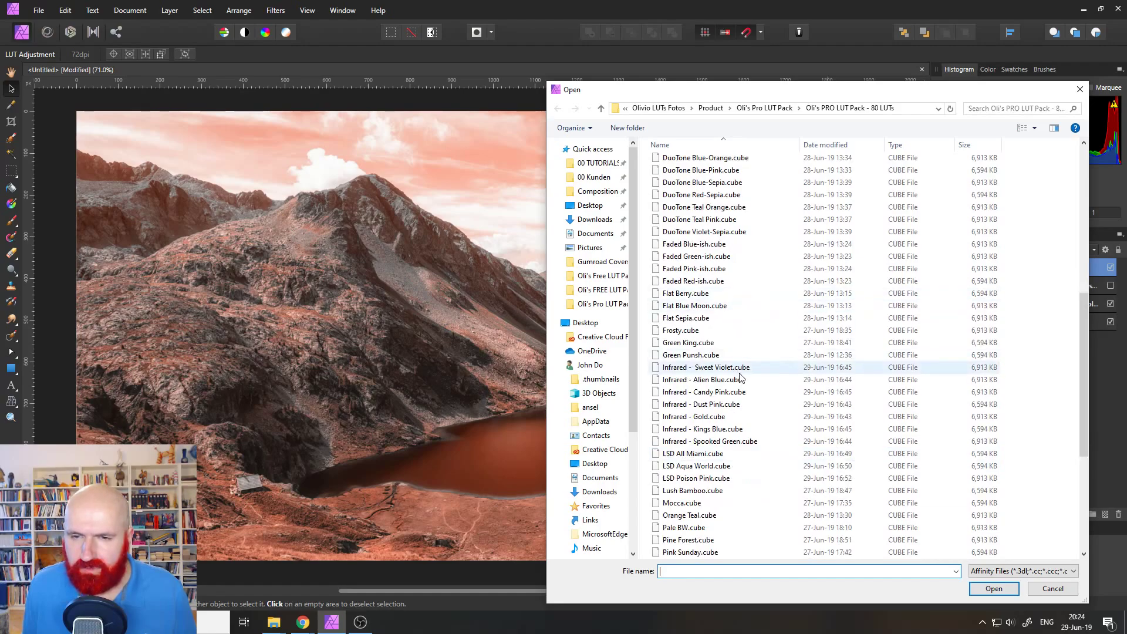
click(748, 394)
double_click(749, 397)
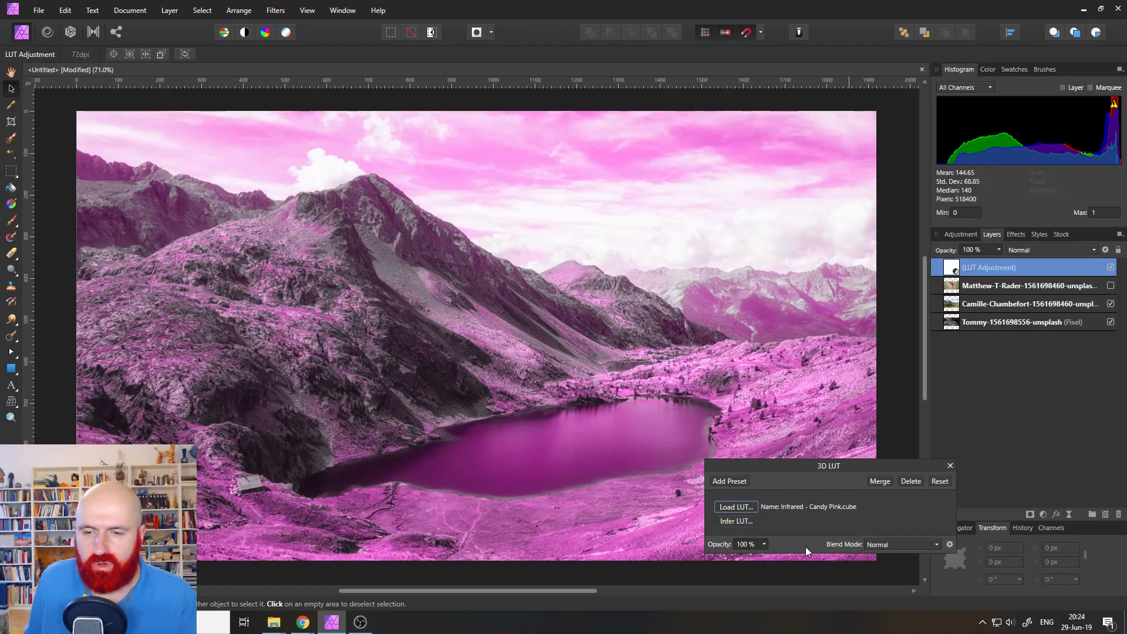
Step: Try the Candy Pink LUT at about 45 % opacity, return it to 100 % and set its blend mode to Overlay
click(763, 546)
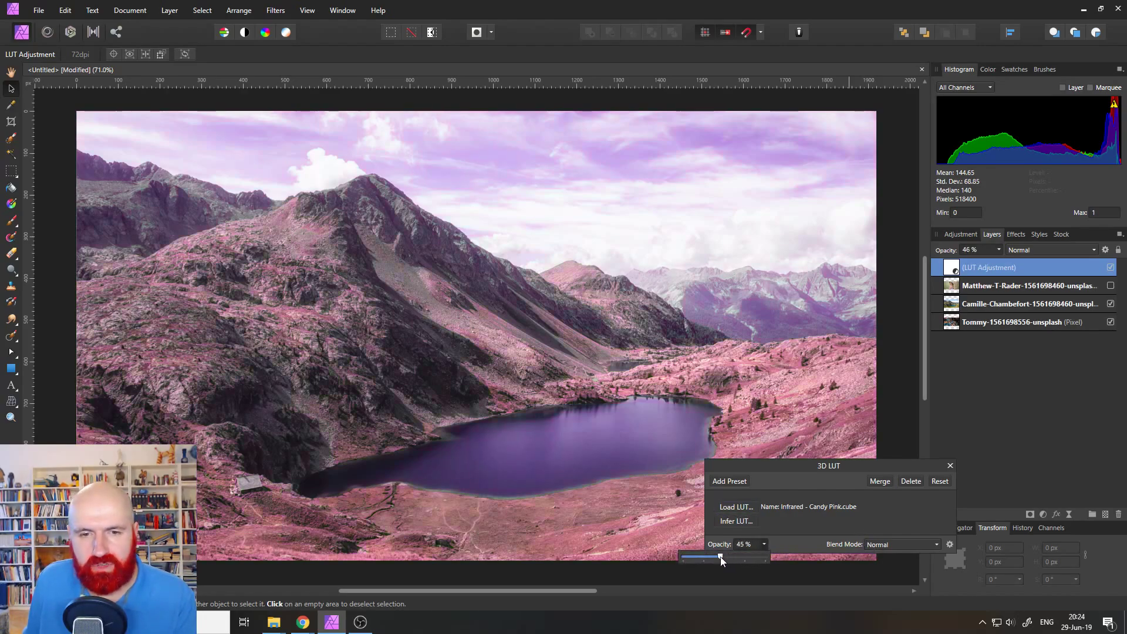
drag(721, 559, 751, 558)
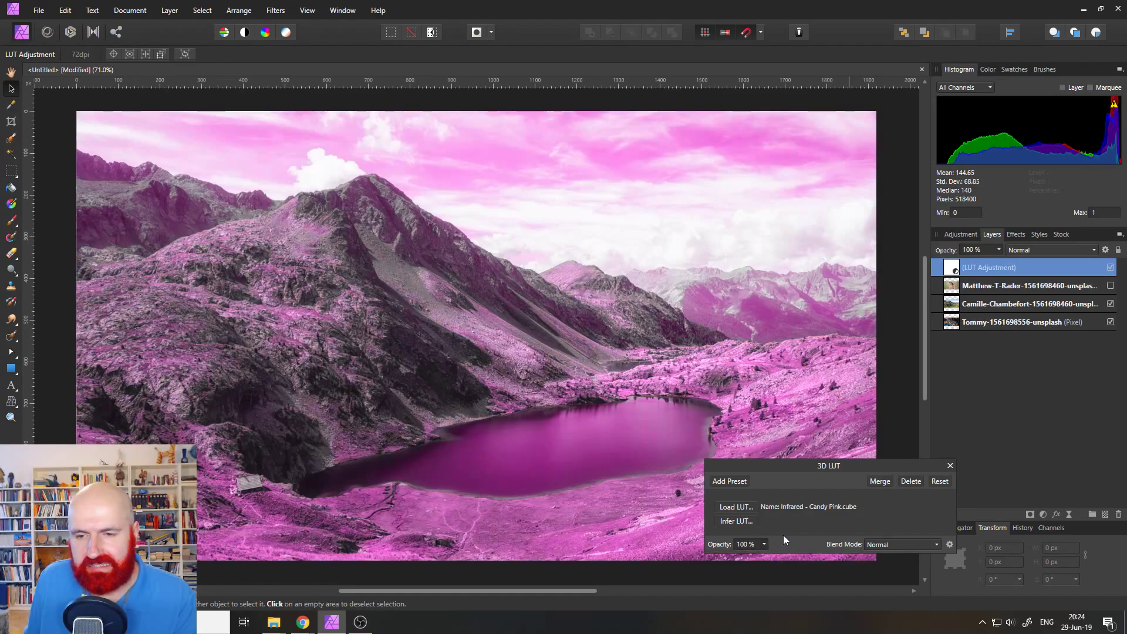
click(886, 544)
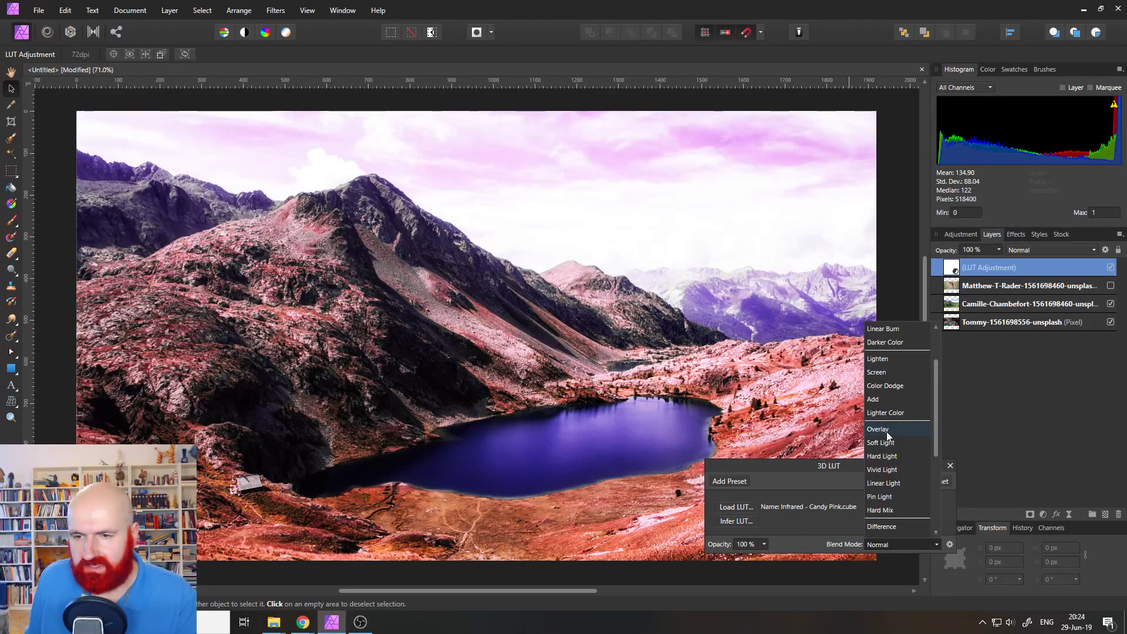
click(886, 435)
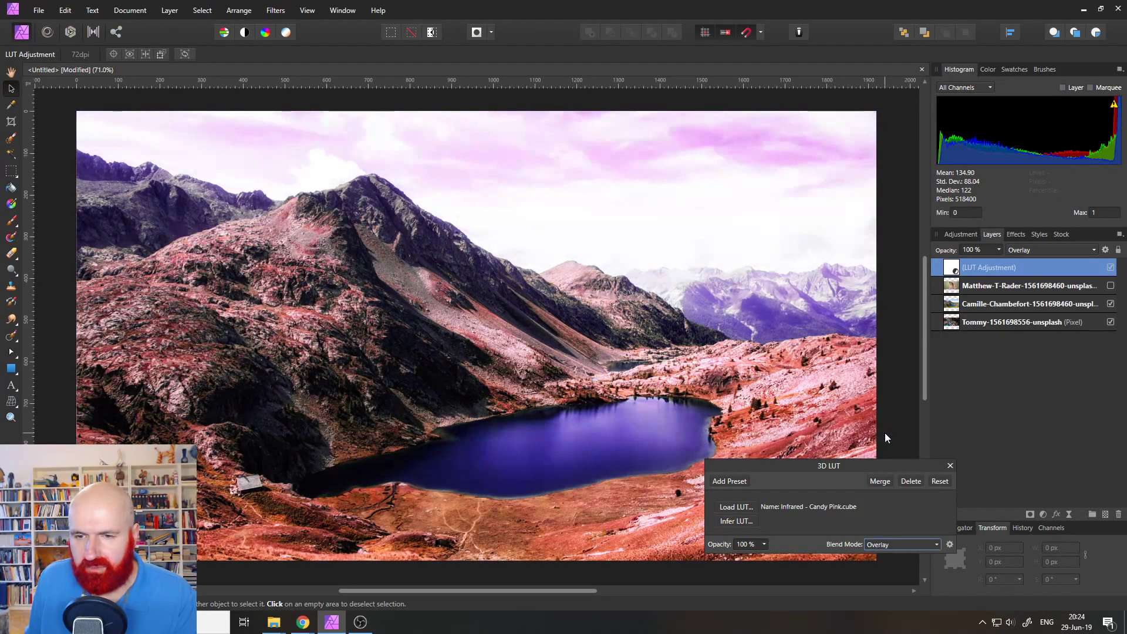
Step: Try the opacity of the Candy Pink LUT in Overlay mode, keep 100 % and set the blend mode back to Normal
click(763, 544)
mouse_move(765, 555)
mouse_down()
mouse_move(697, 556)
mouse_move(776, 559)
mouse_up()
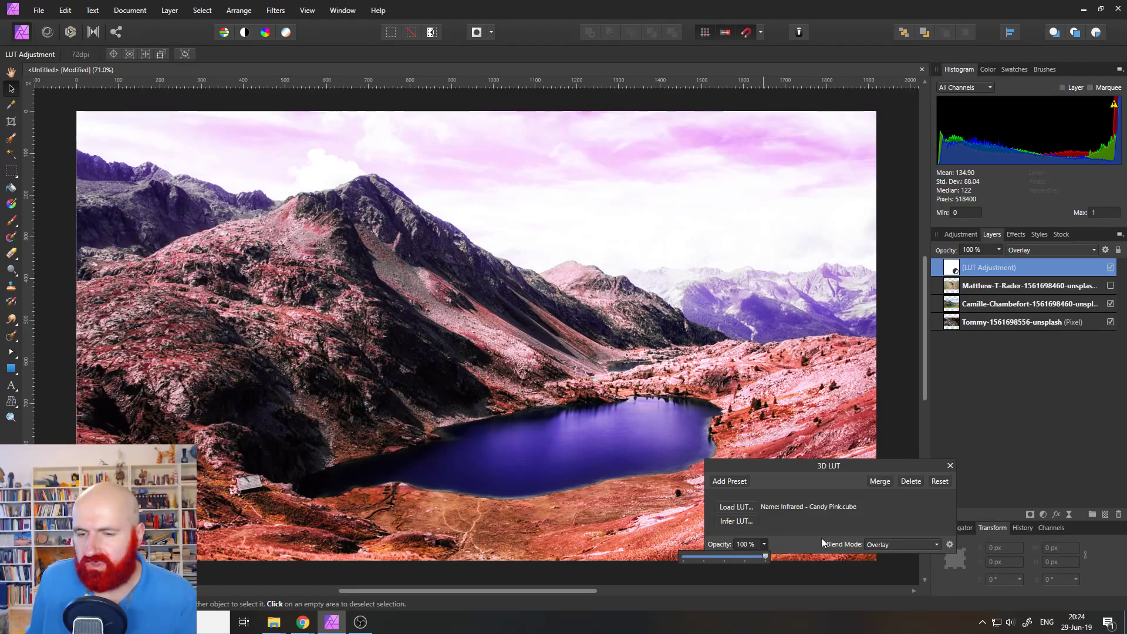
click(875, 545)
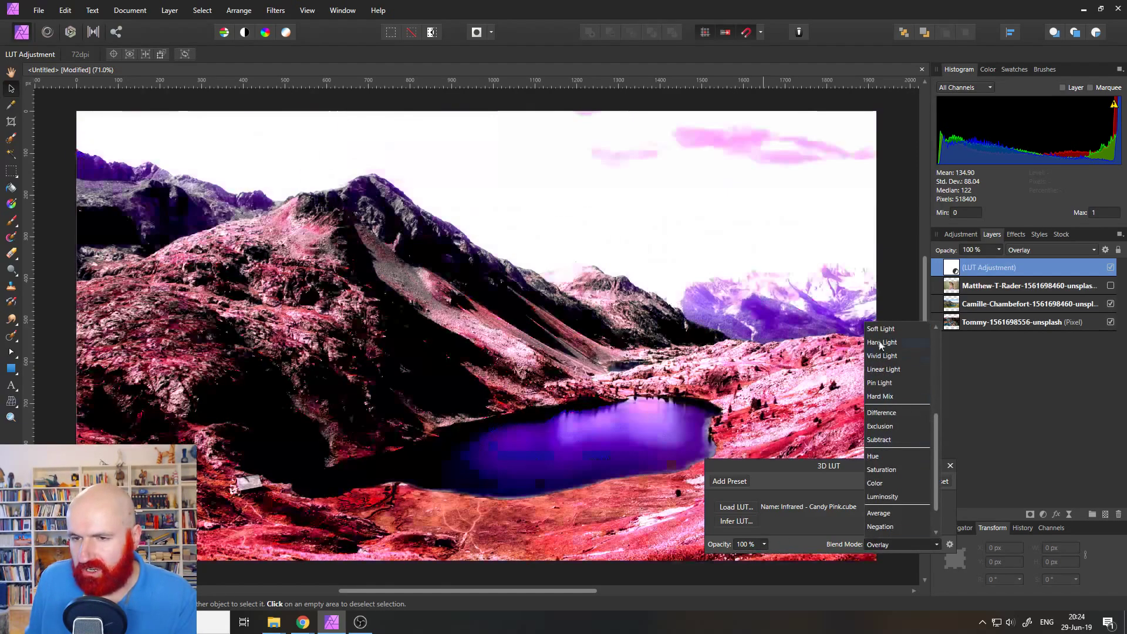
scroll(881, 347, up, 5)
click(881, 330)
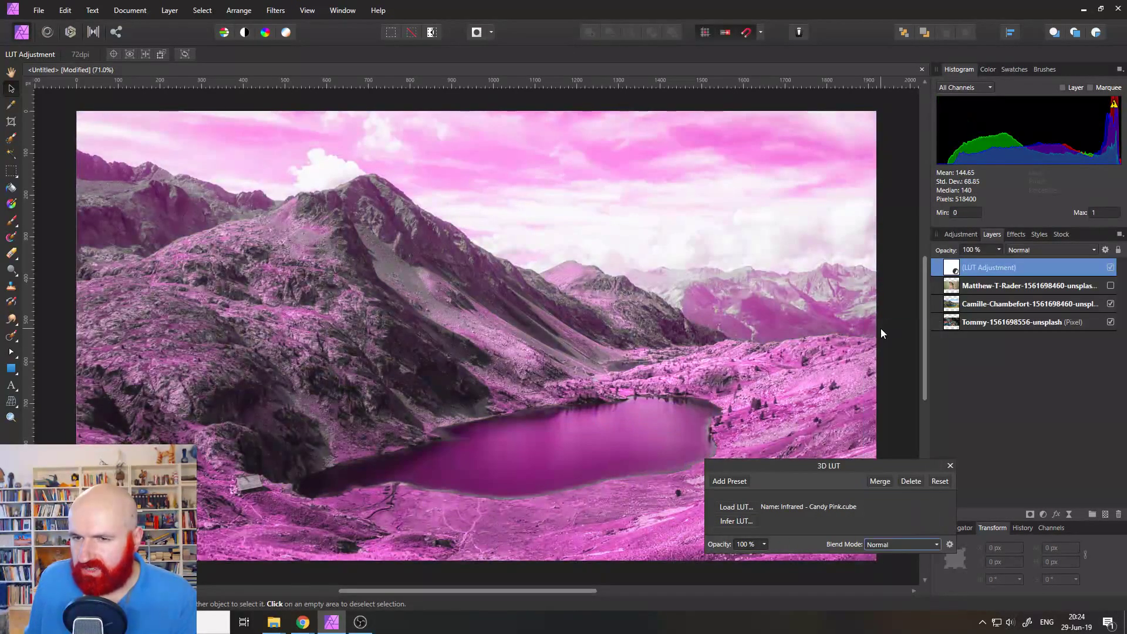
Step: Load Infrared - Alien Blue.cube into the LUT adjustment and move its settings dialog off the lower part of the photo
click(738, 507)
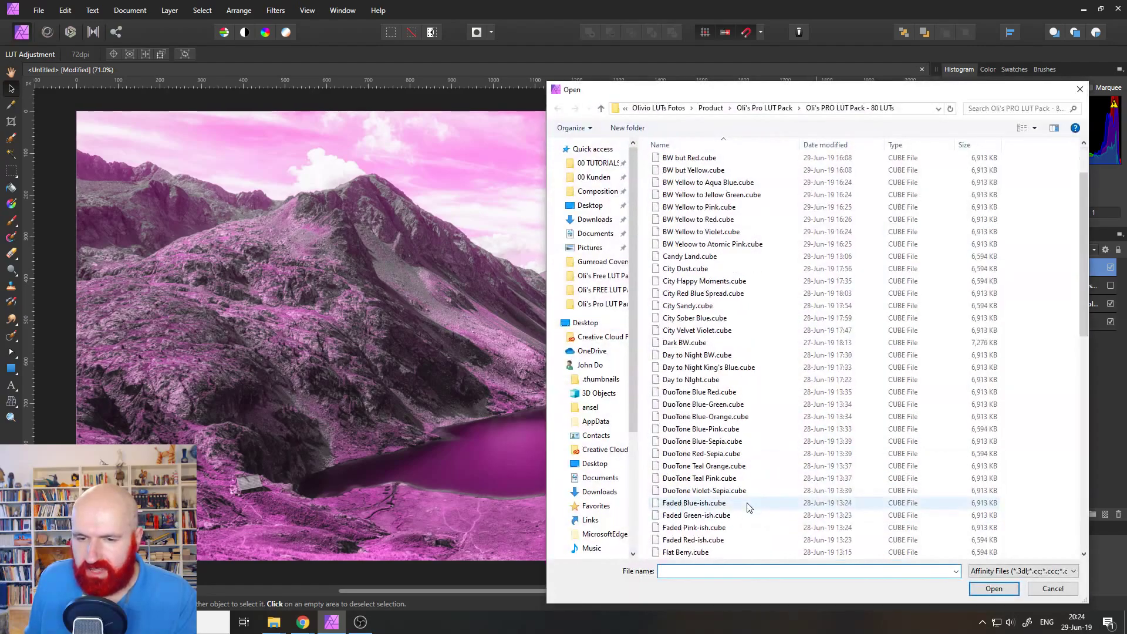
scroll(748, 506, down, 8)
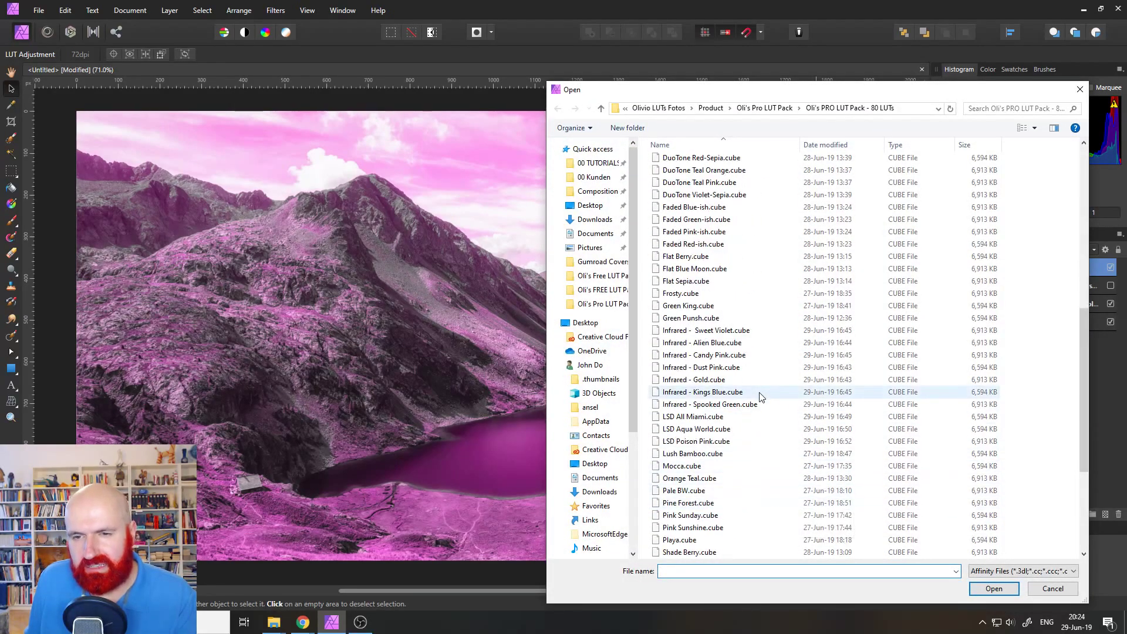
double_click(724, 343)
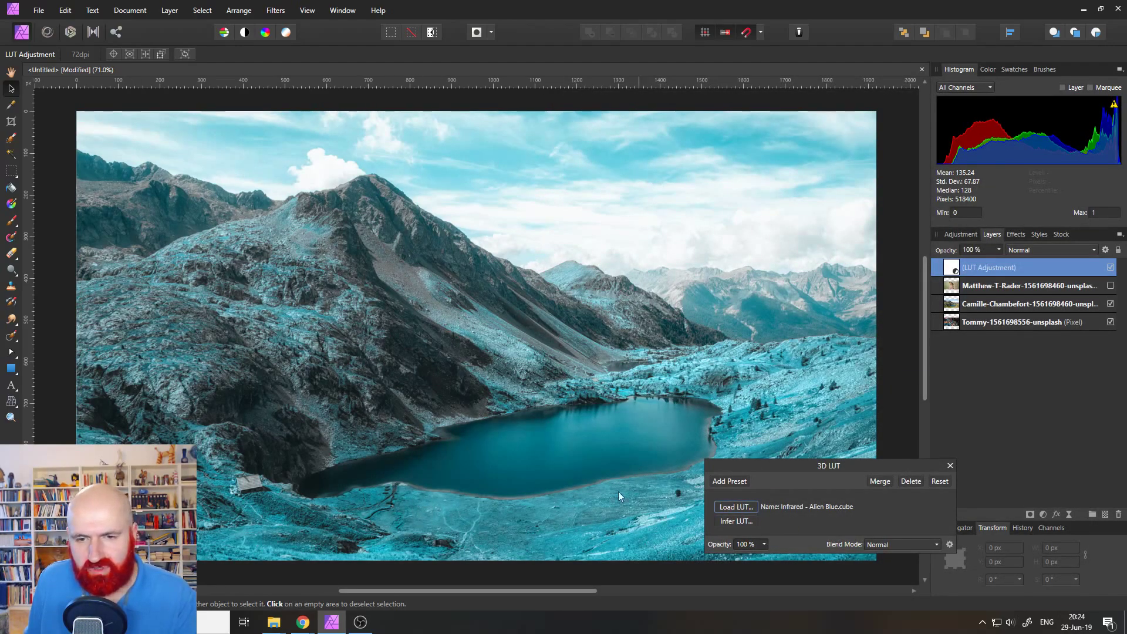
drag(768, 464, 803, 396)
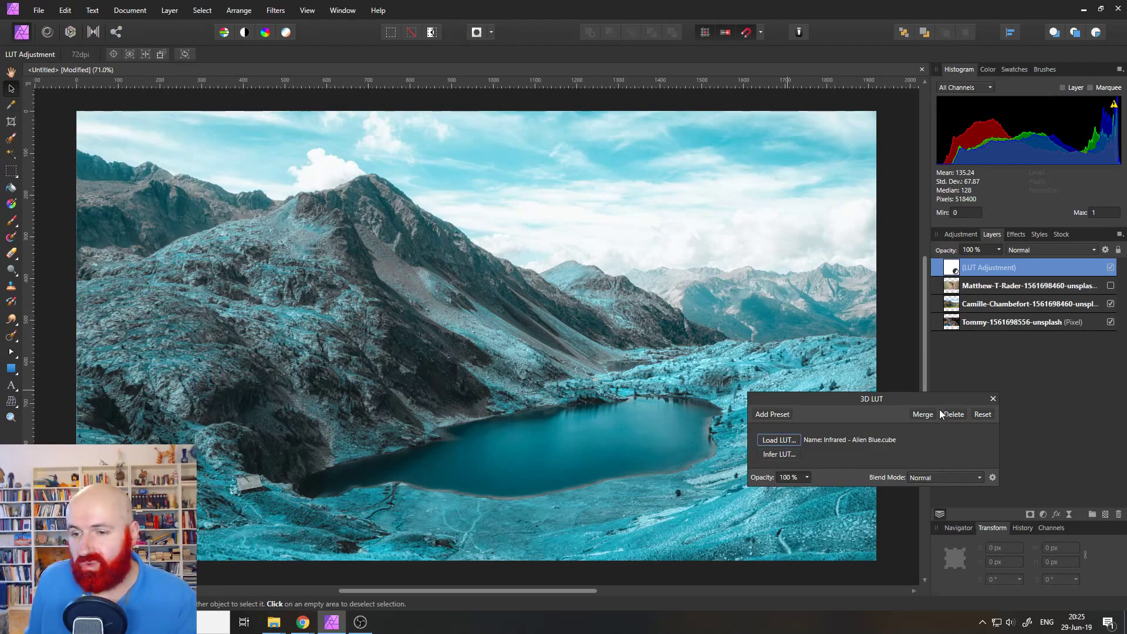
Step: Try an HSL adjustment above the Alien Blue LUT with a saturation shift of -54 %, and delete that adjustment
drag(938, 399, 861, 398)
click(1043, 514)
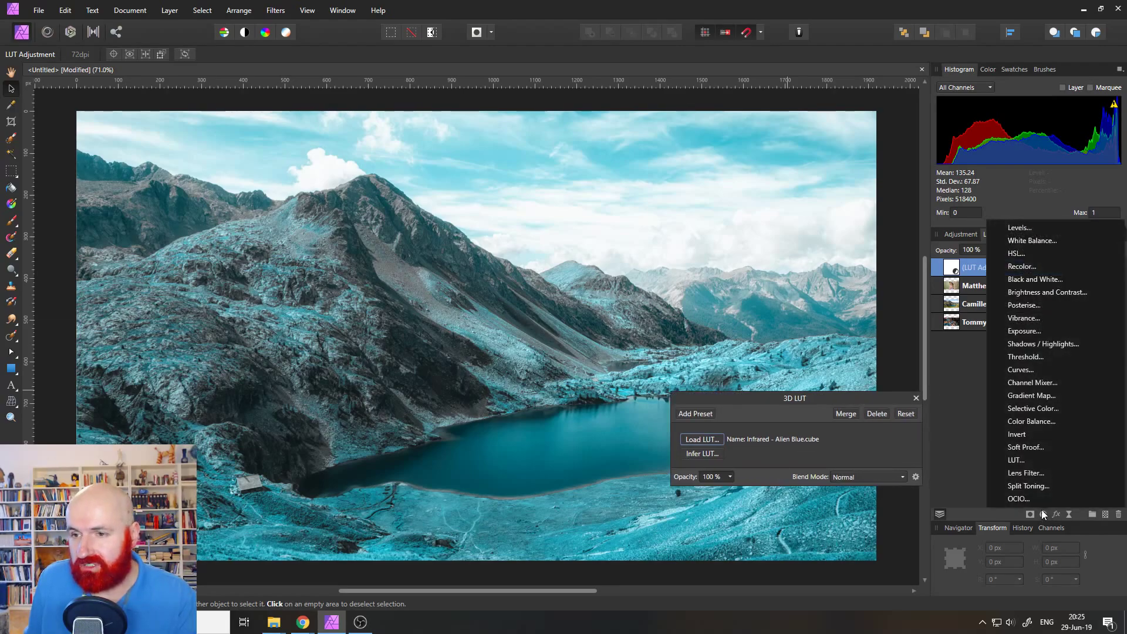
click(1020, 254)
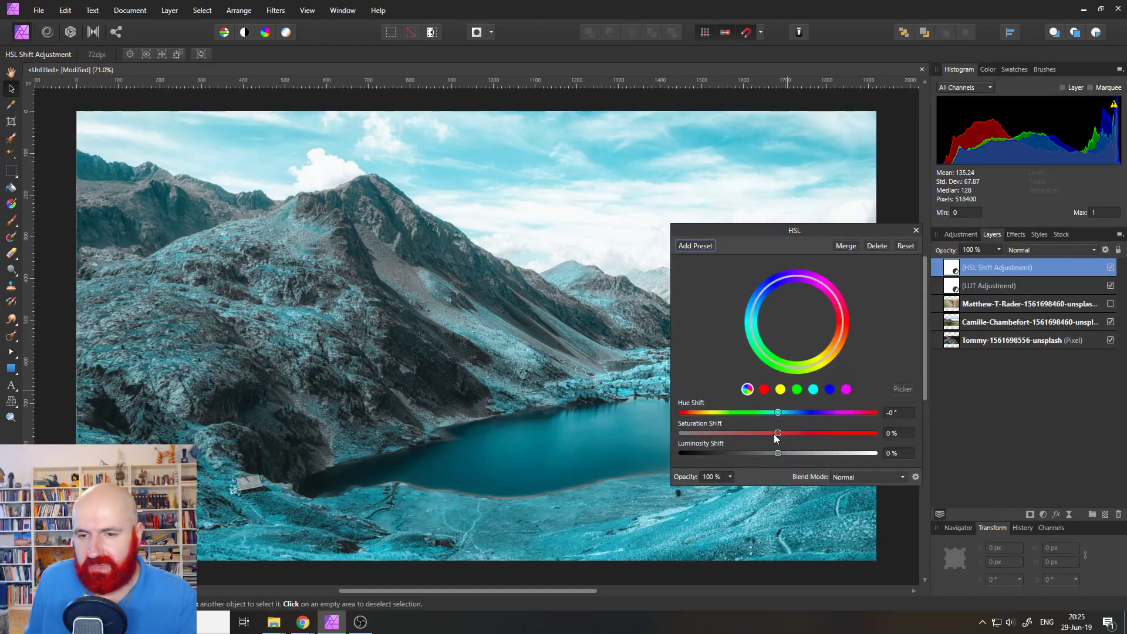
drag(777, 432, 741, 433)
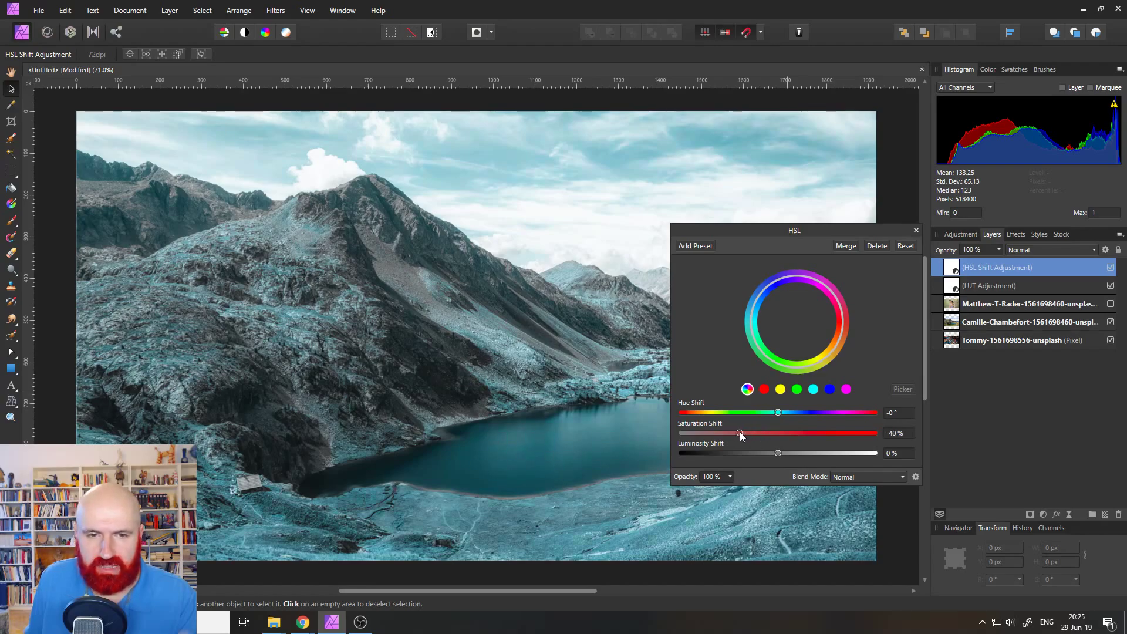
drag(734, 228, 931, 226)
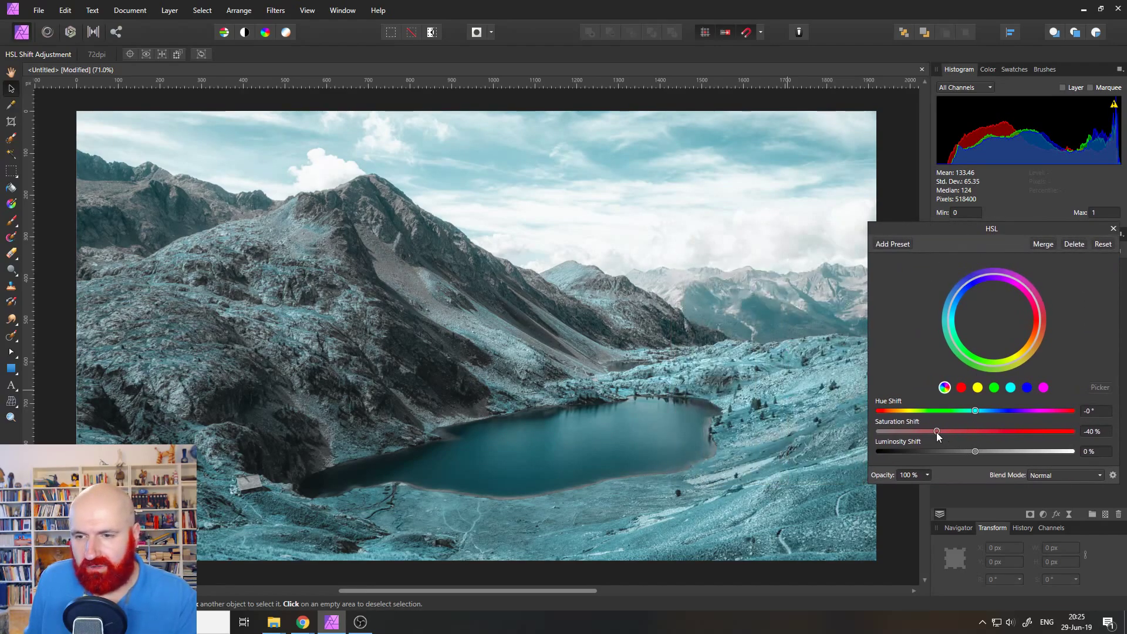
mouse_move(937, 434)
mouse_down()
mouse_move(914, 435)
mouse_move(1037, 416)
mouse_move(910, 421)
mouse_move(924, 421)
mouse_up()
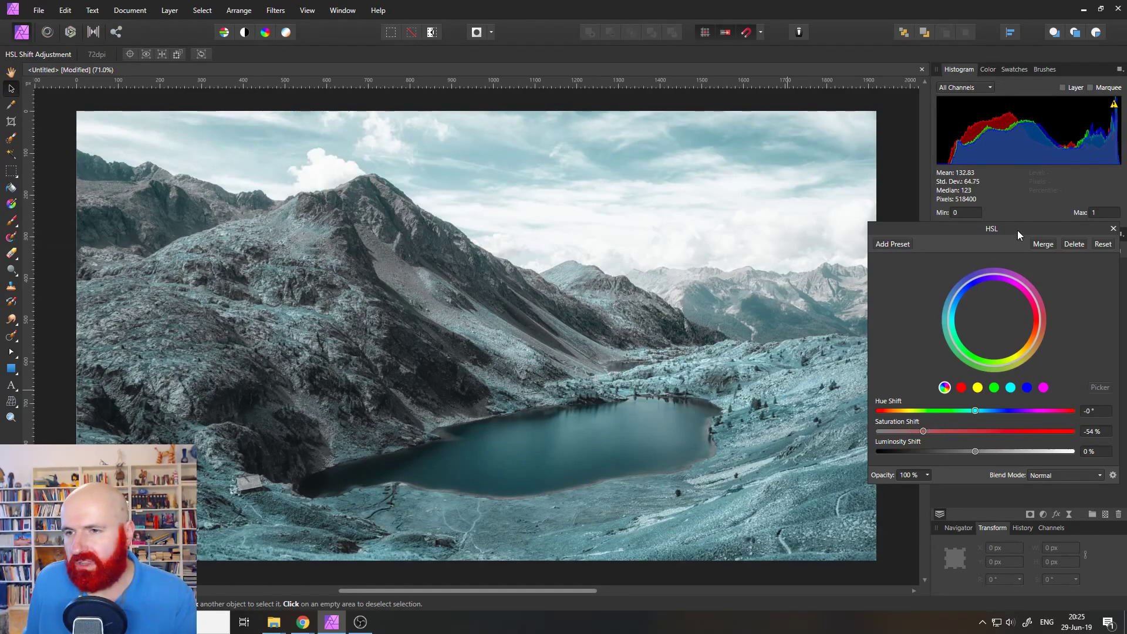
drag(1017, 230, 890, 231)
click(947, 244)
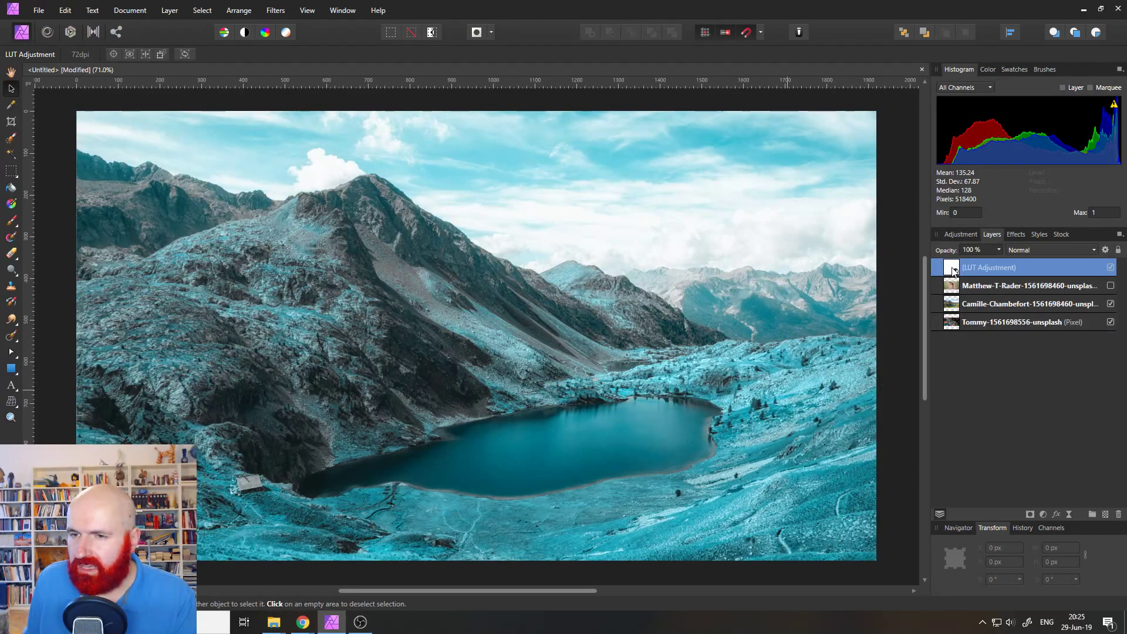
Step: Reopen the LUT adjustment's file selection, check the stream's live chat and cancel choosing another LUT file
double_click(952, 269)
click(781, 439)
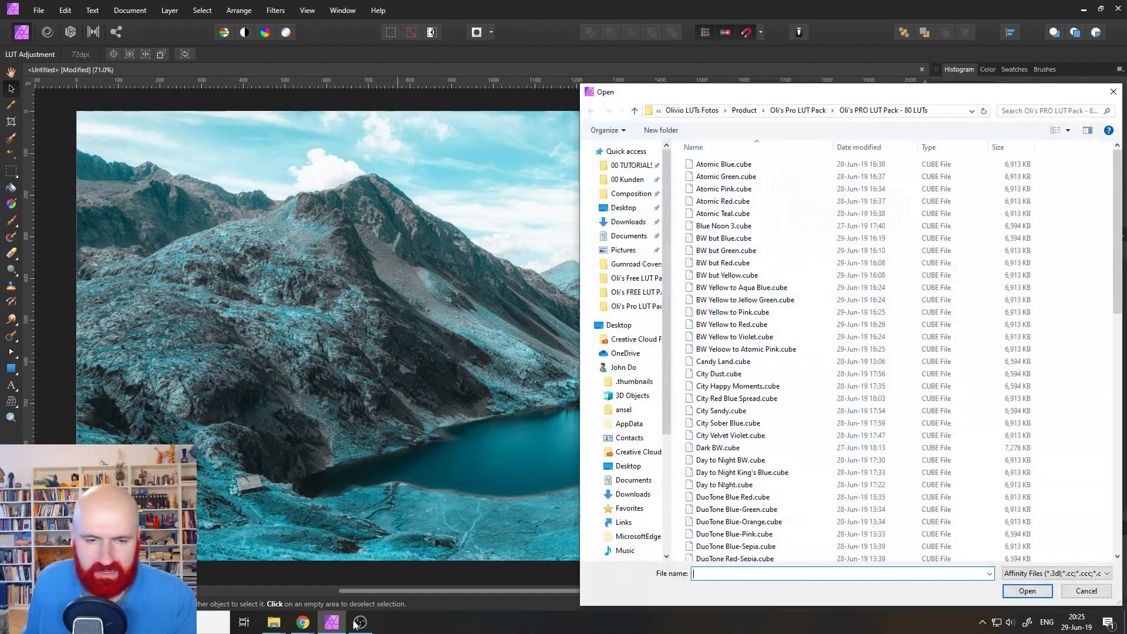
mouse_move(302, 627)
click(365, 567)
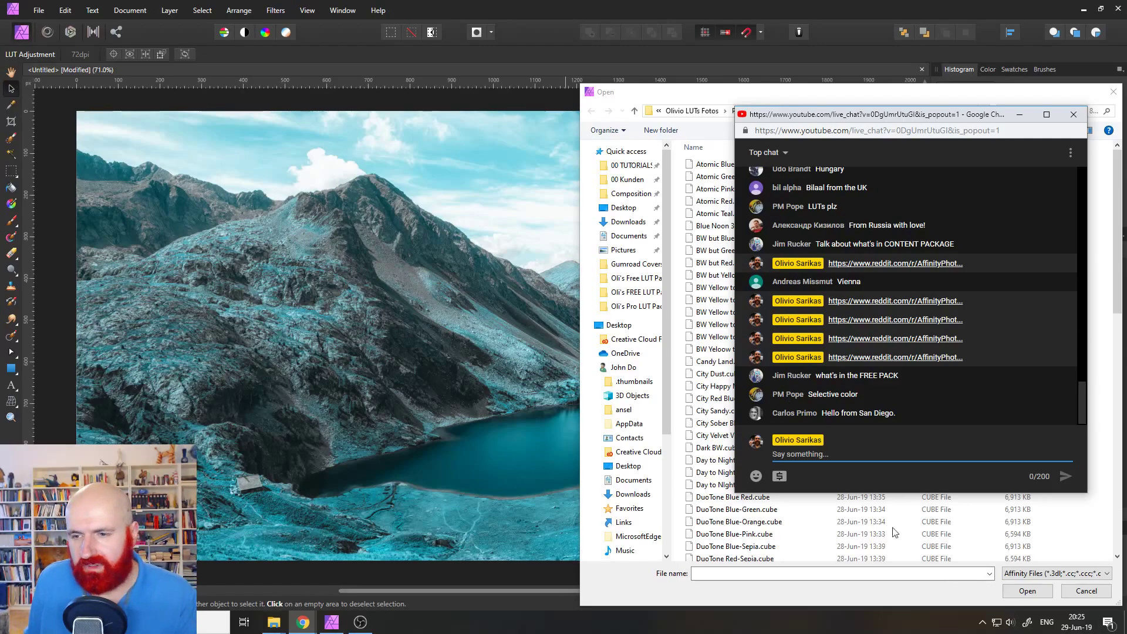
click(1089, 590)
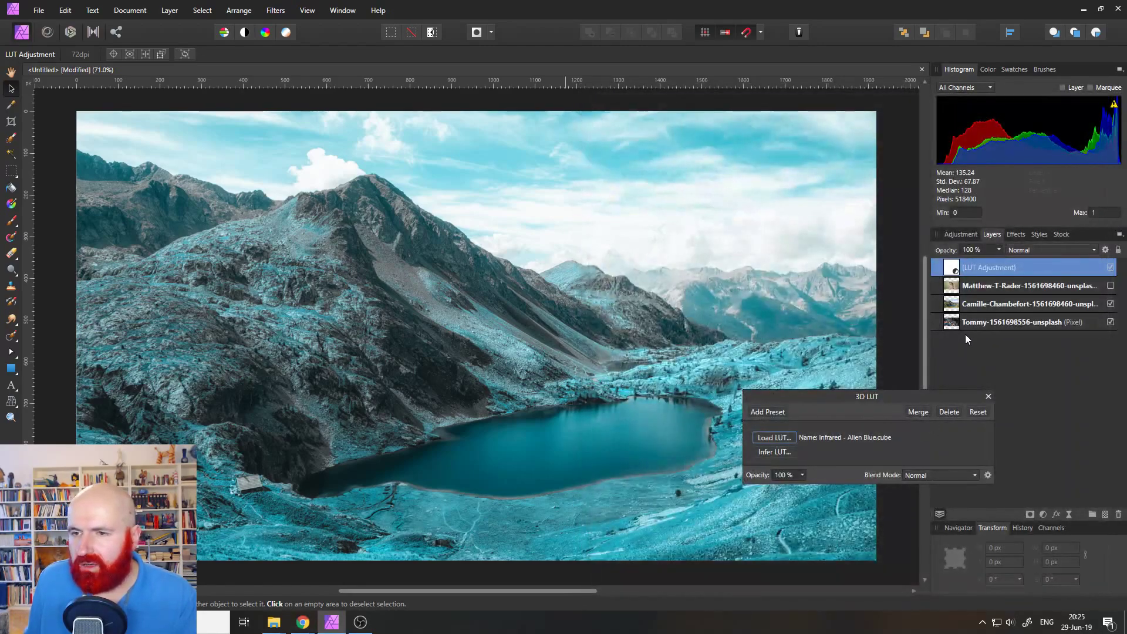
Step: Hide the mountain lake photo so the Alien Blue LUT applies to the night city photo, and select the city layer
click(1111, 304)
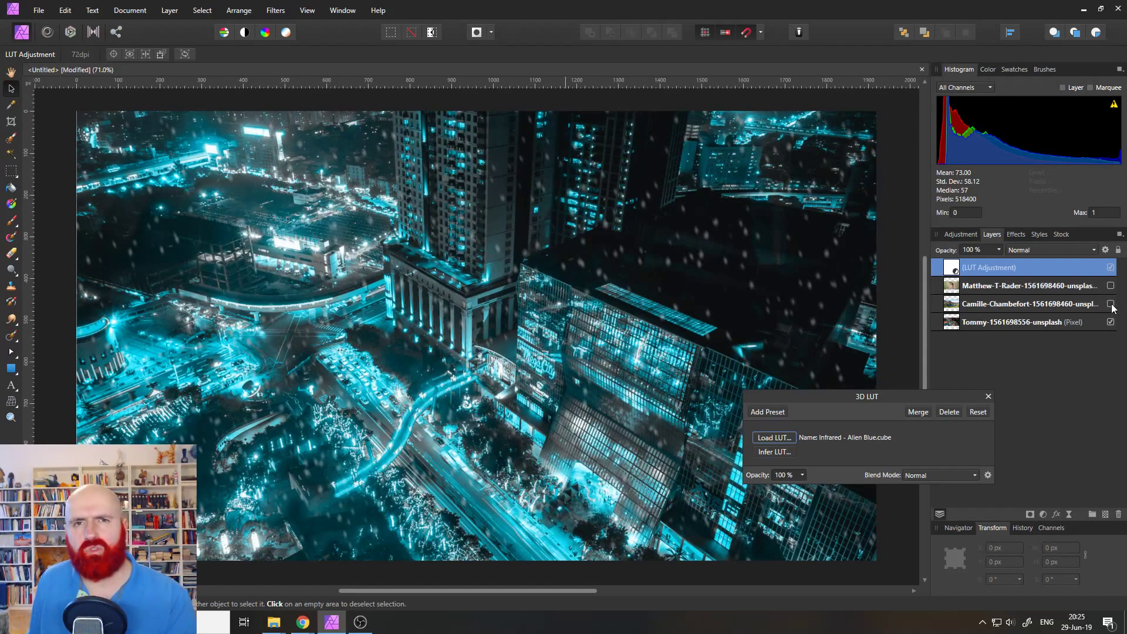
click(954, 324)
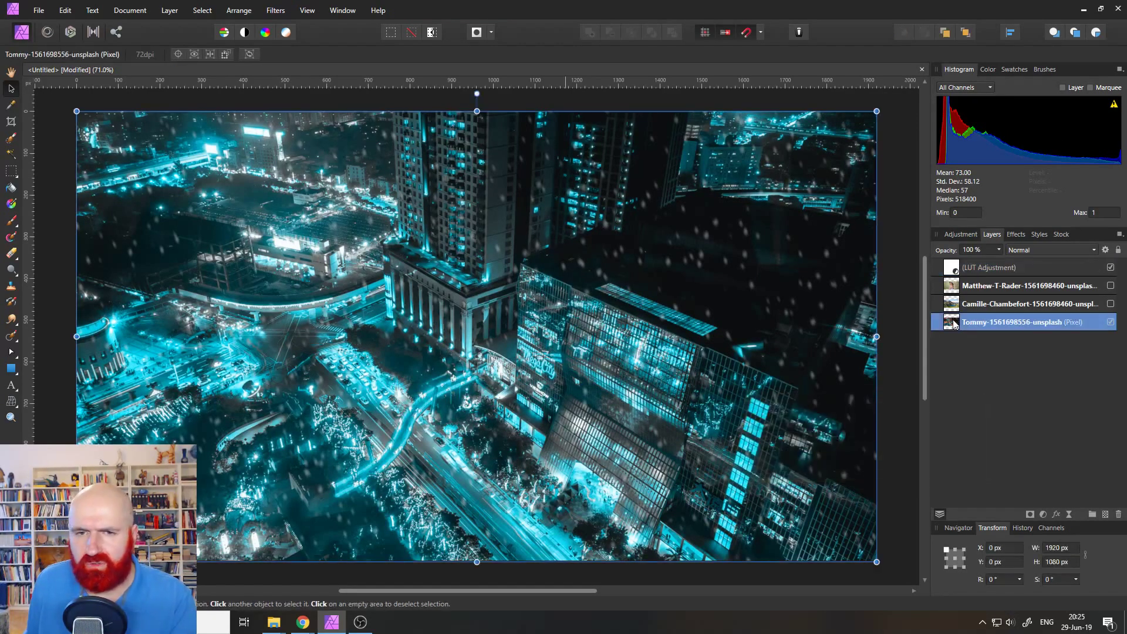
Step: Load BW but Yellow.cube into the LUT adjustment above the night city photo
click(955, 270)
click(778, 441)
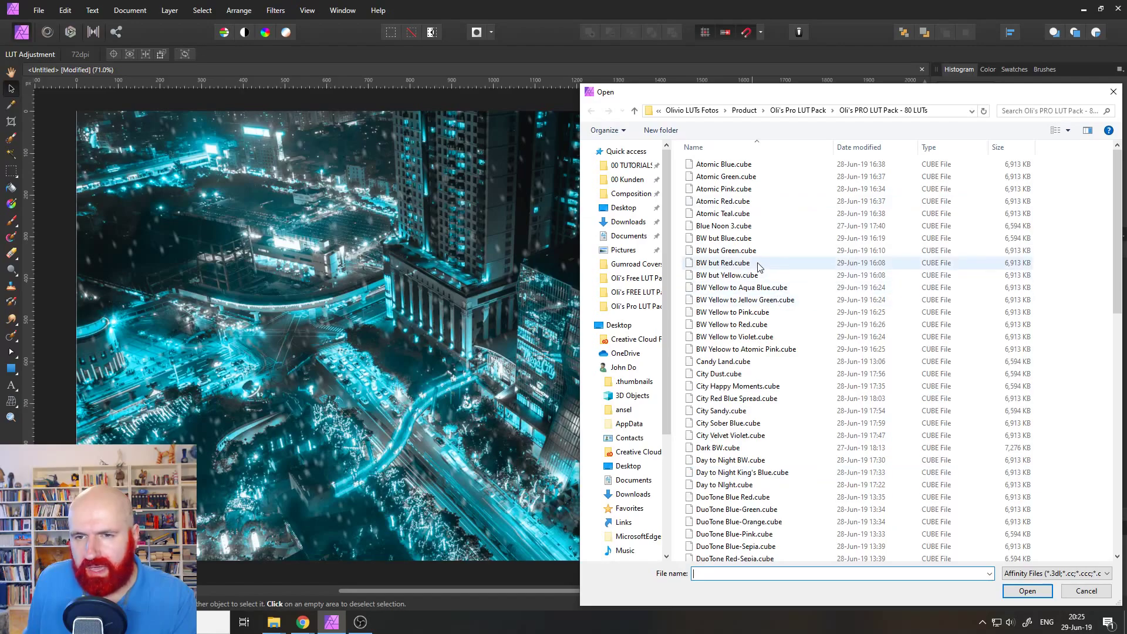
double_click(728, 275)
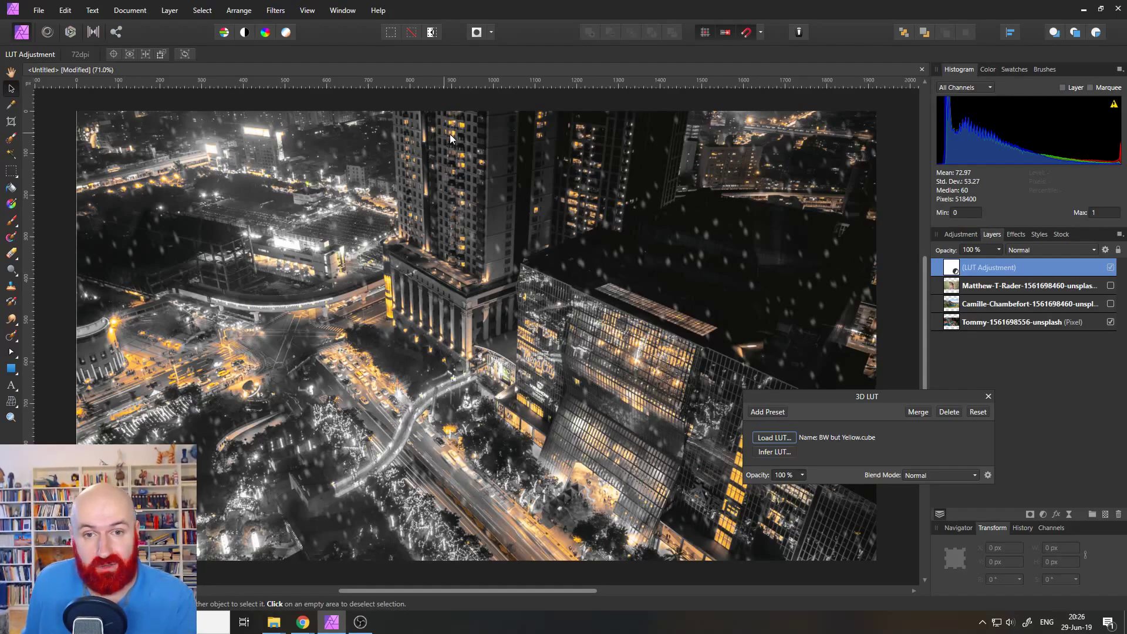
Step: Load BW Yellow to Red.cube into the LUT adjustment, and replace it with BW Yellow to Jellow Green.cube
click(780, 442)
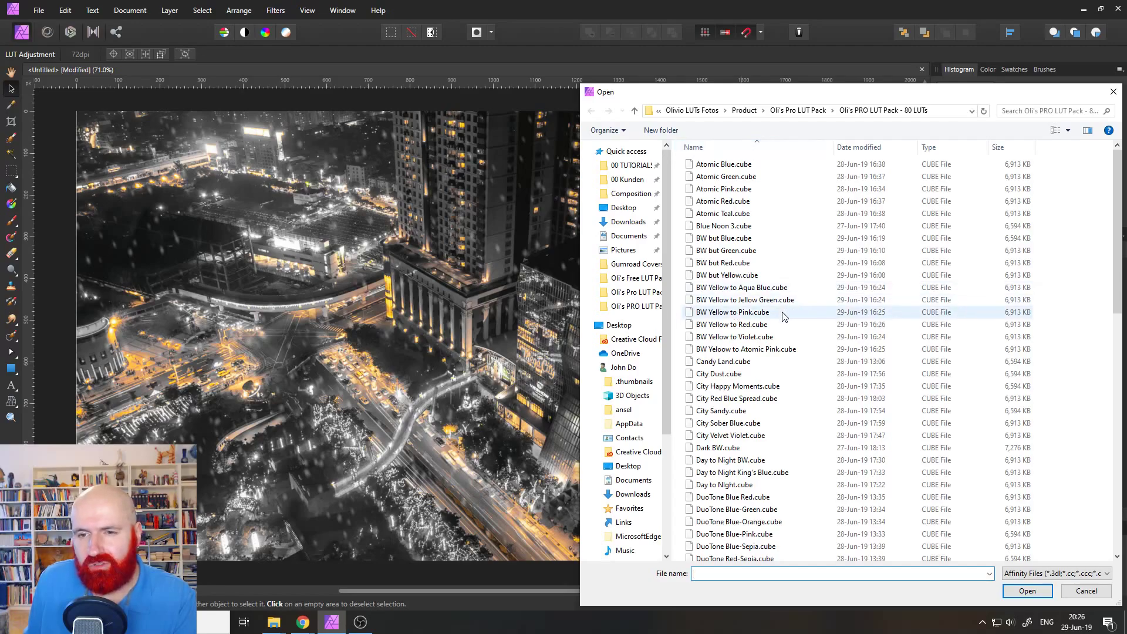
double_click(768, 324)
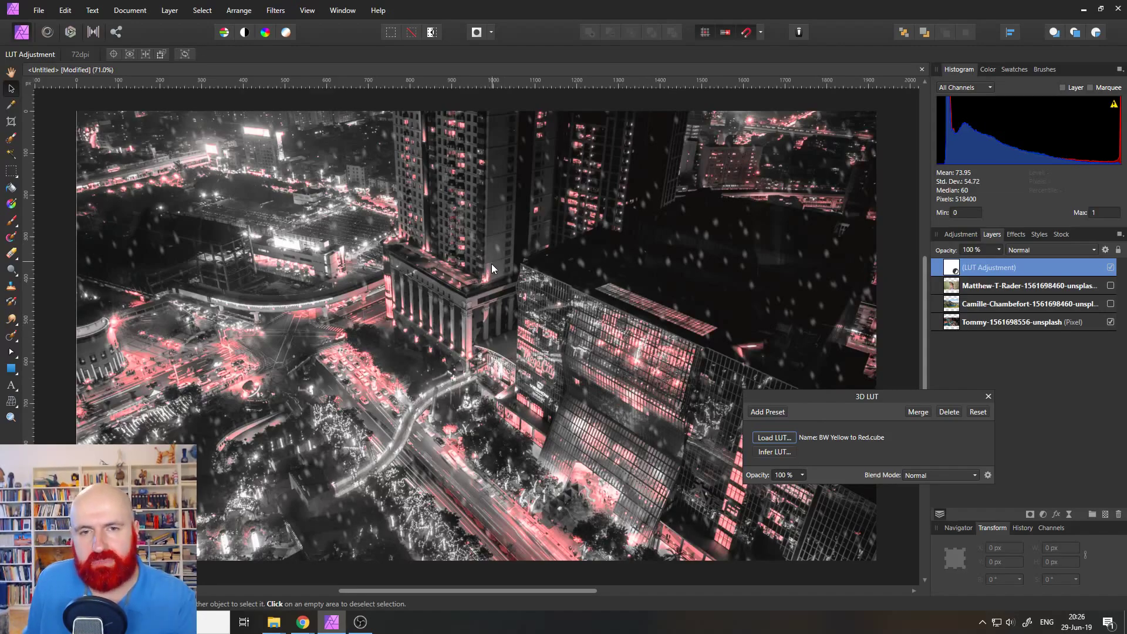
click(771, 438)
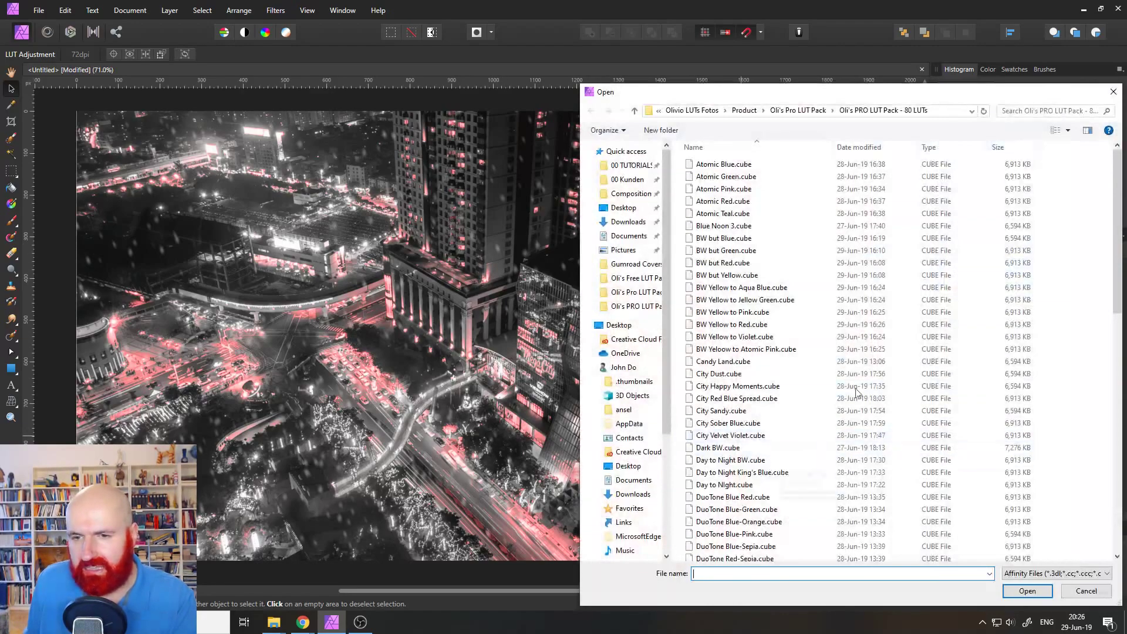
double_click(773, 300)
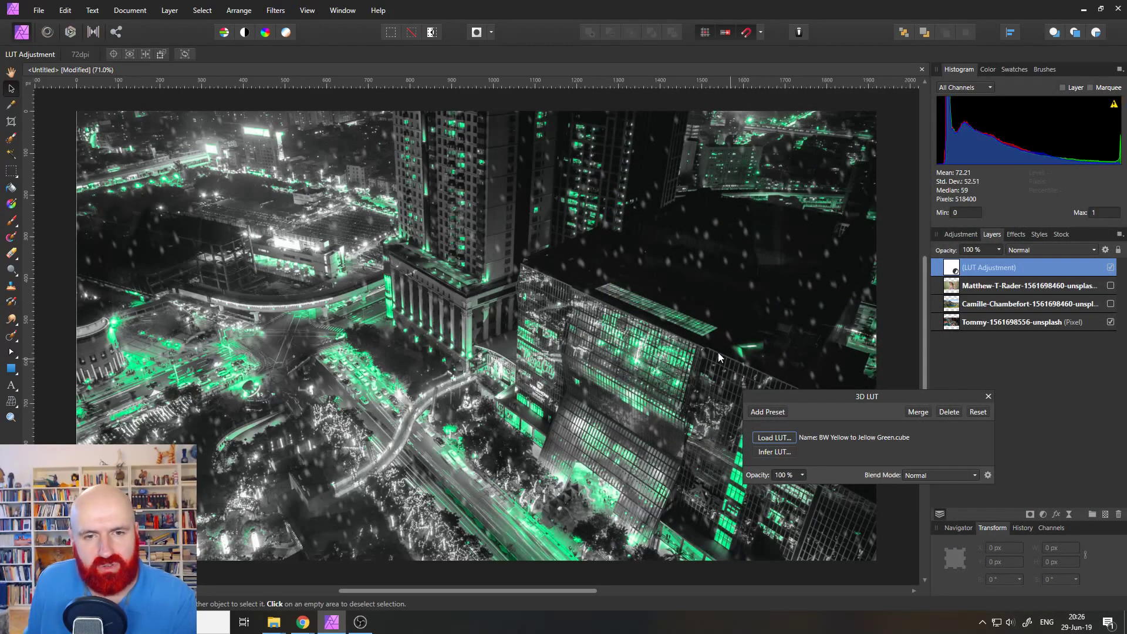
click(803, 476)
mouse_move(805, 489)
mouse_down()
mouse_move(754, 487)
mouse_move(812, 484)
mouse_up()
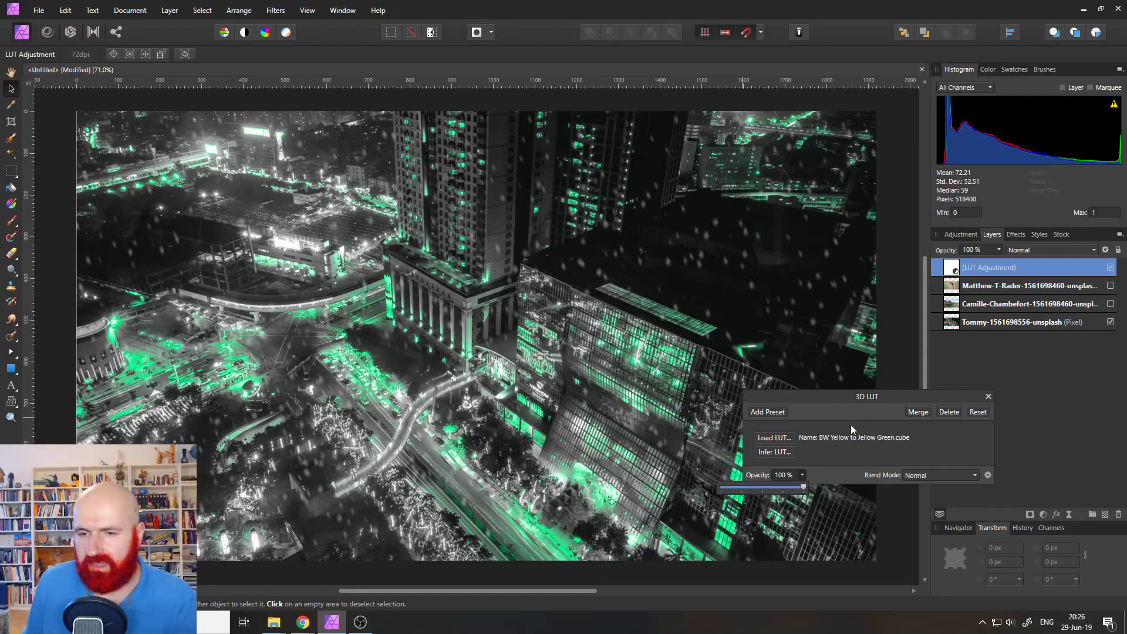
click(842, 458)
Step: Browse the PRO LUT pack's file list from the Atomic looks to the Sunset looks, and cancel choosing another LUT
click(774, 437)
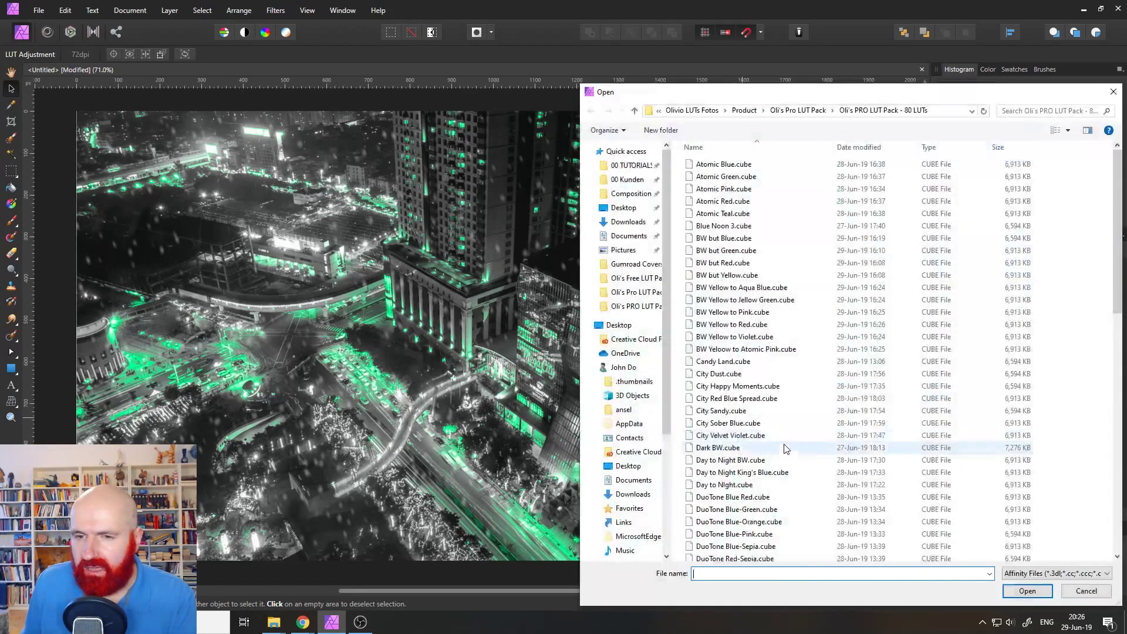
scroll(817, 400, down, 7)
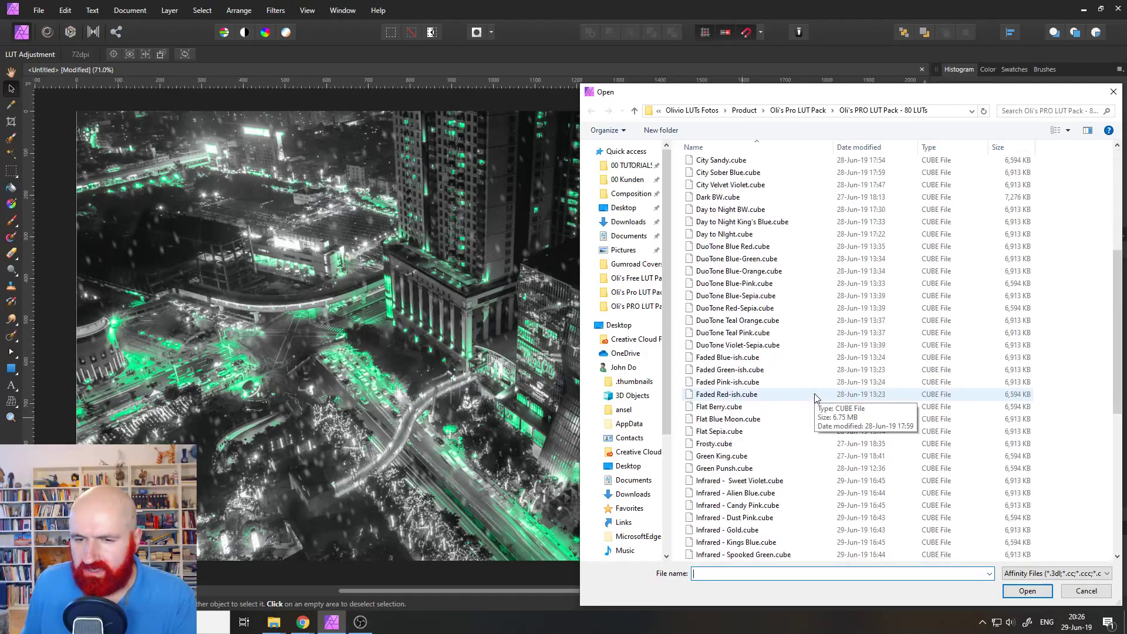
scroll(814, 393, up, 7)
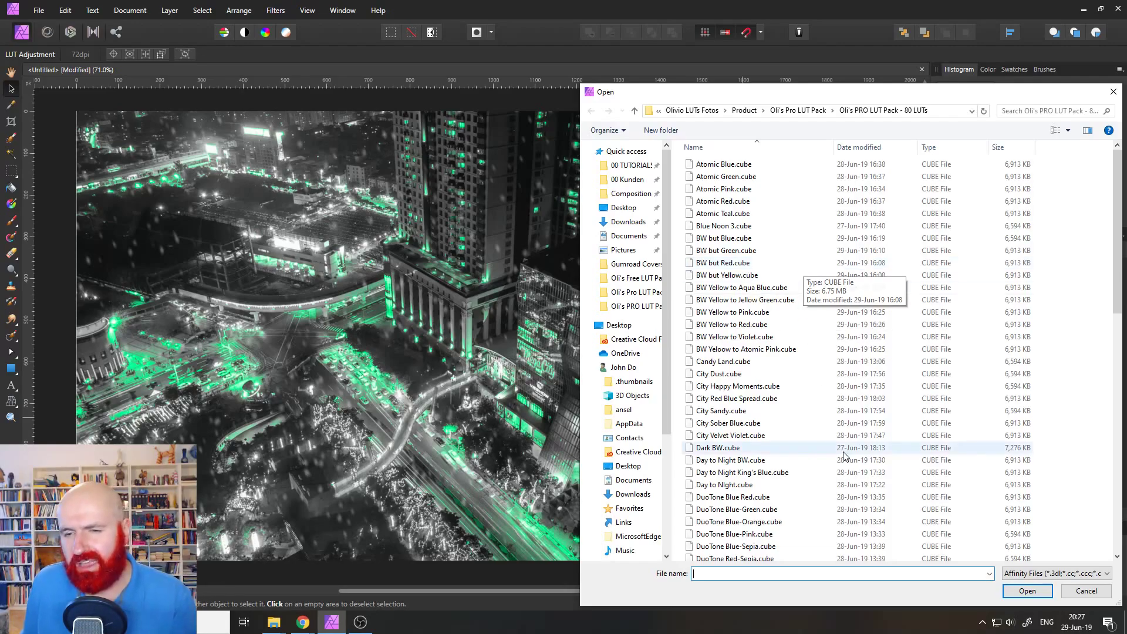
scroll(815, 422, down, 6)
scroll(815, 422, down, 7)
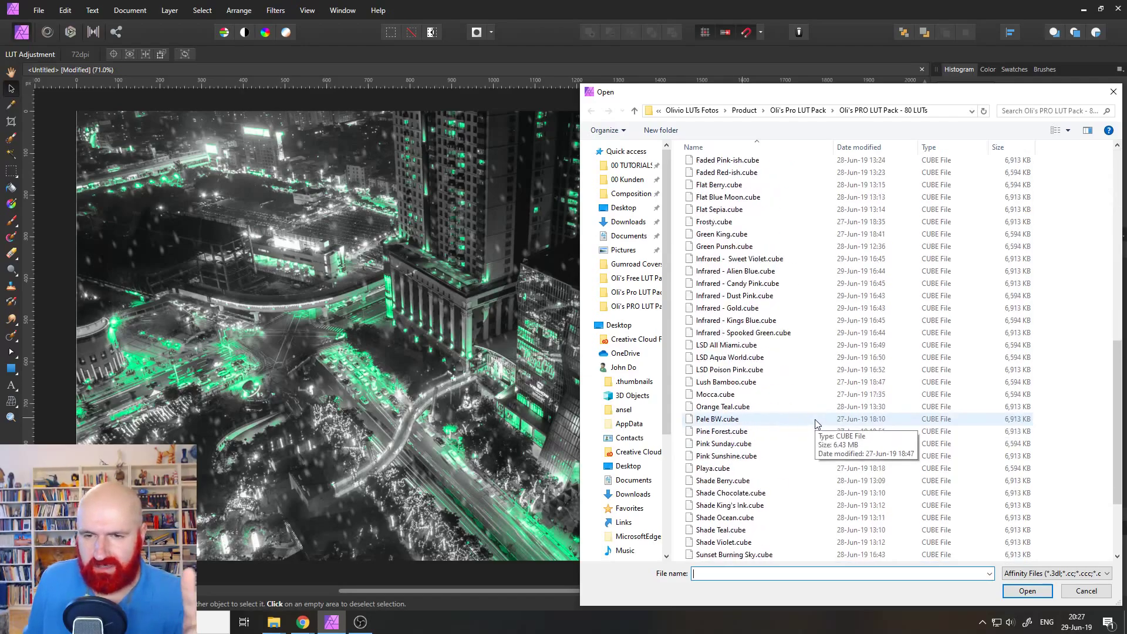
scroll(820, 418, down, 3)
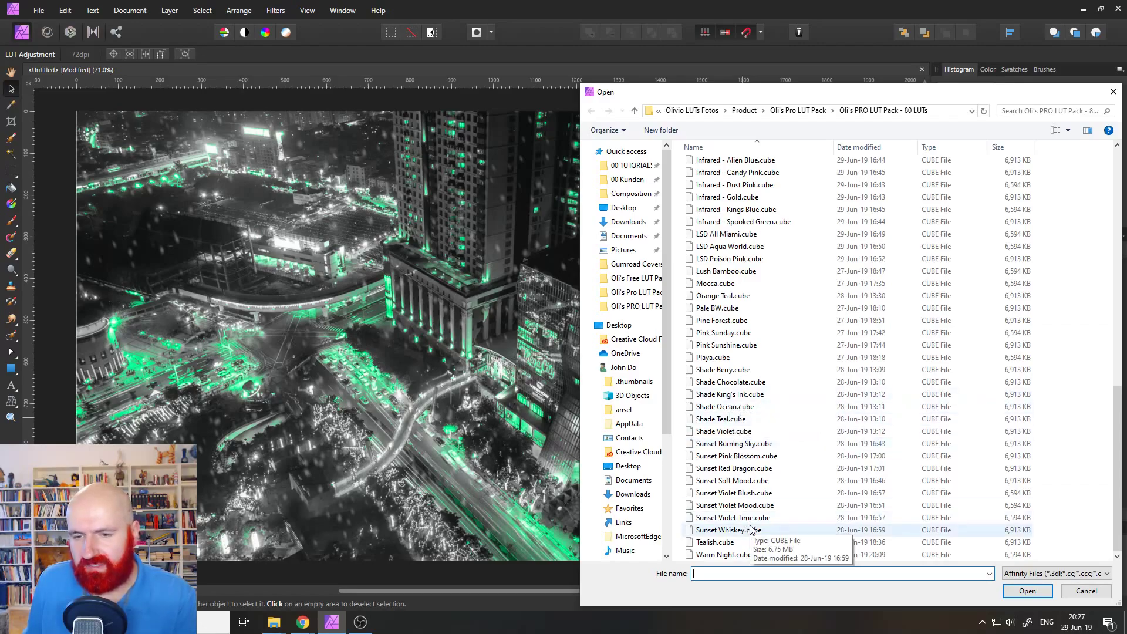
scroll(769, 517, up, 3)
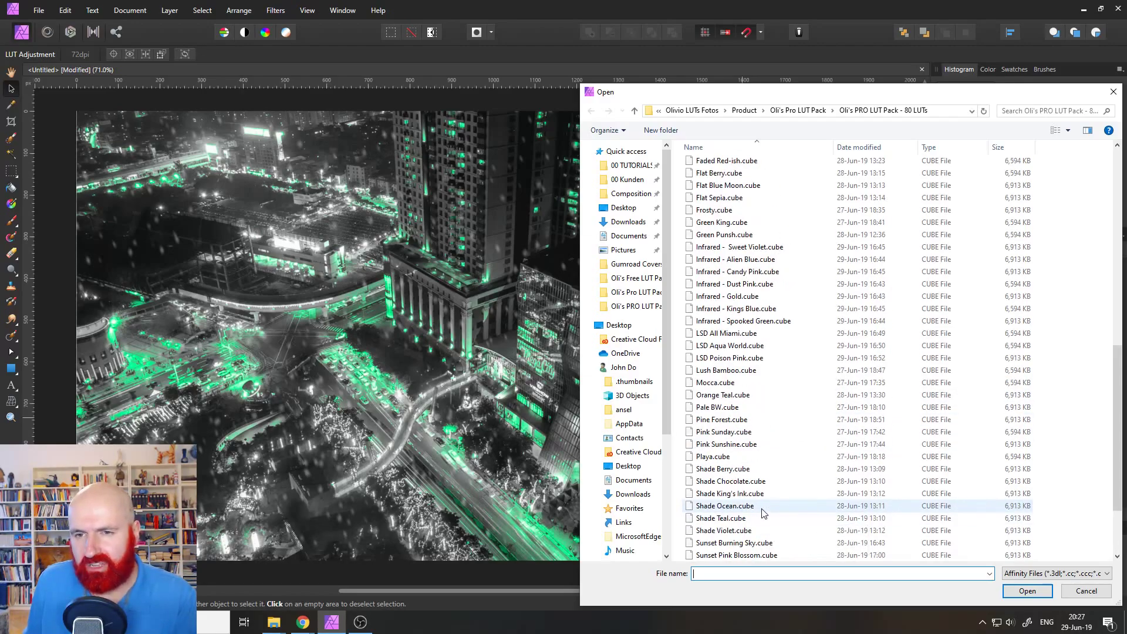
scroll(766, 507, down, 3)
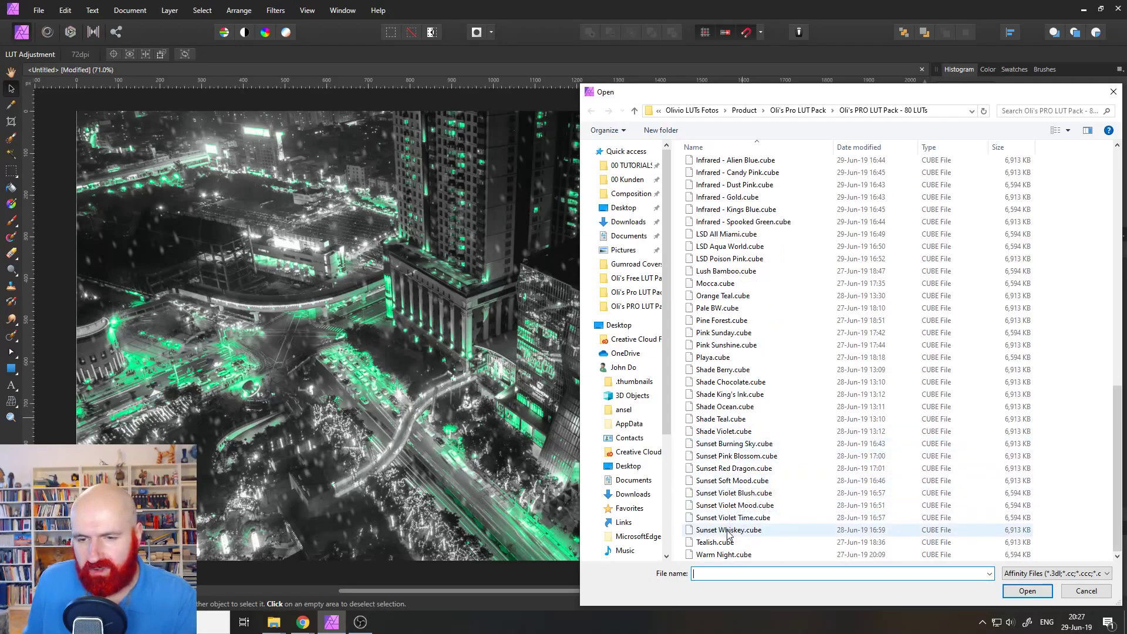
click(1087, 591)
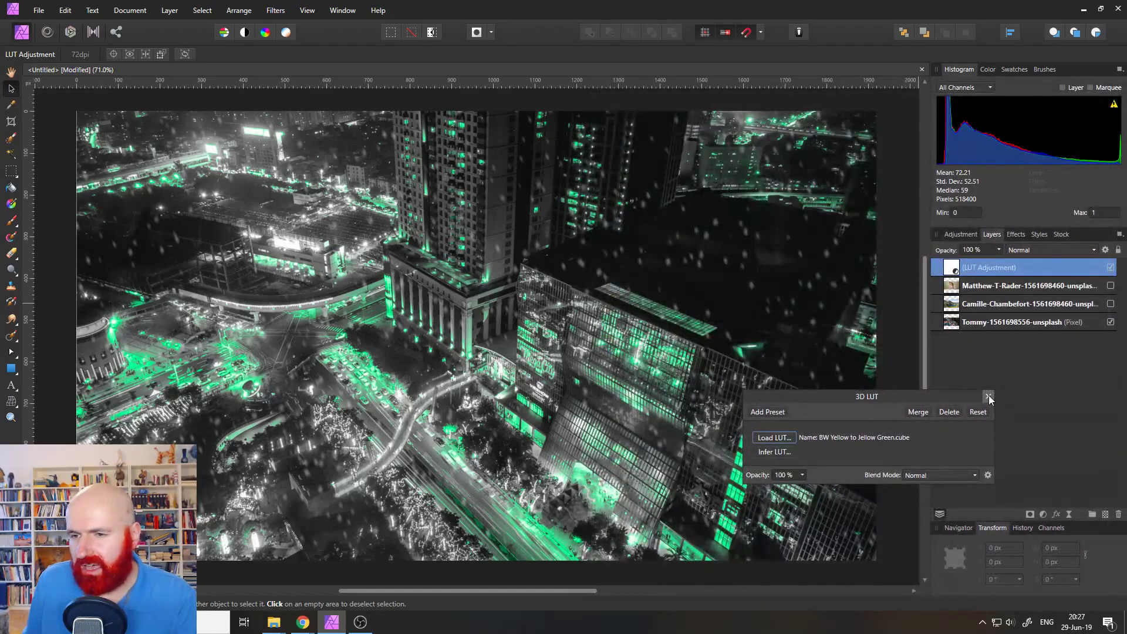
Step: Close the LUT settings, hide the LUT adjustment and search the Unsplash stock photos for "sunset"
click(988, 396)
click(1110, 268)
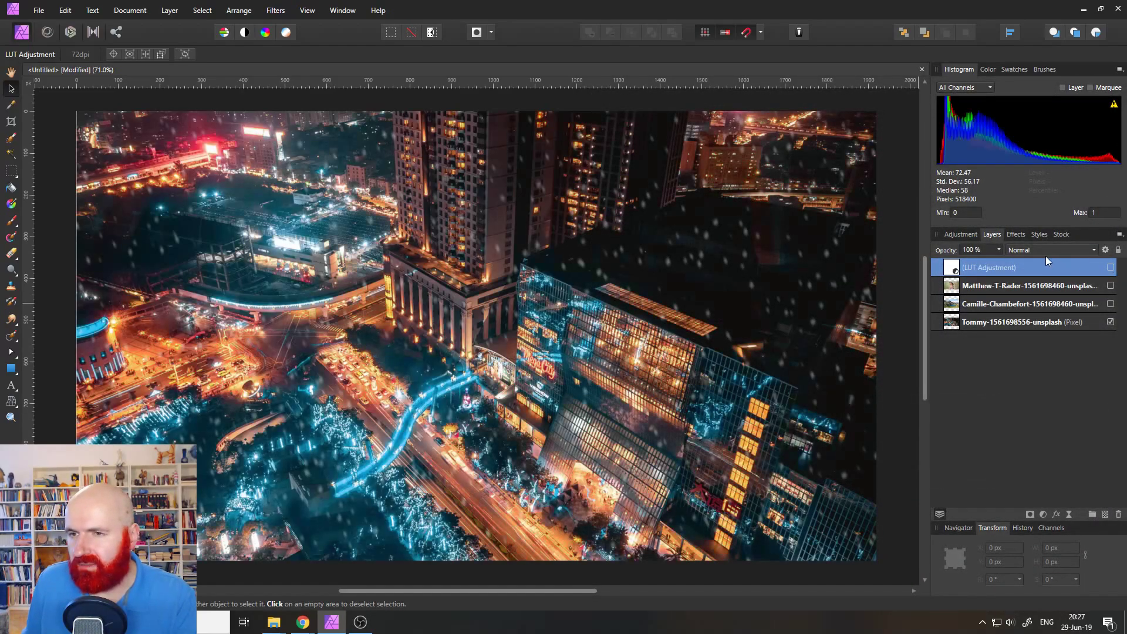
click(1062, 234)
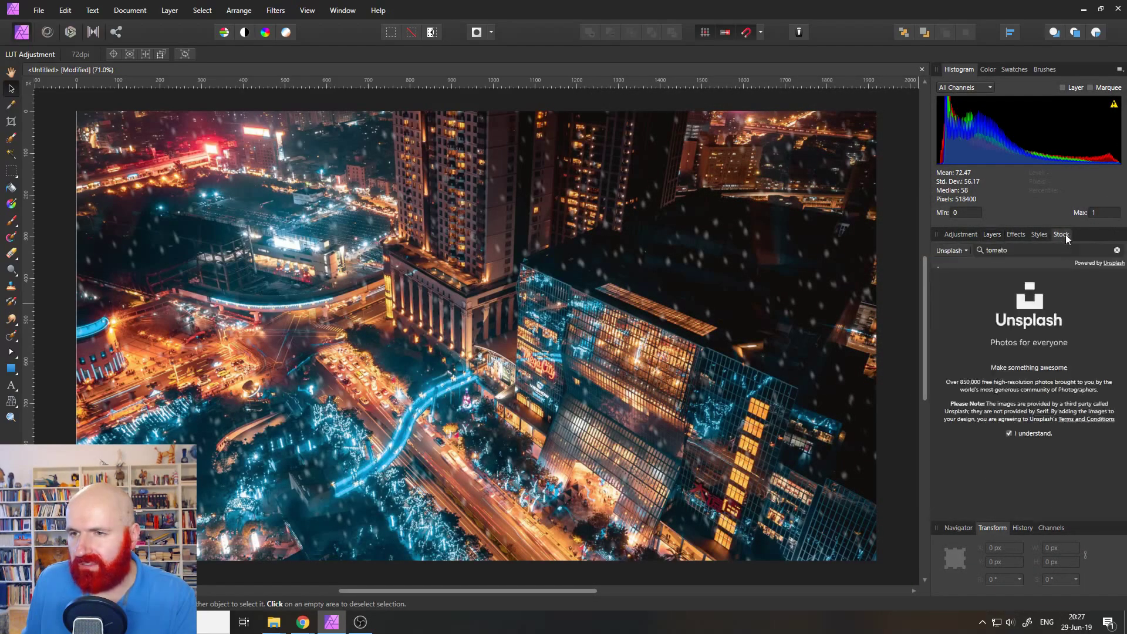
double_click(995, 251)
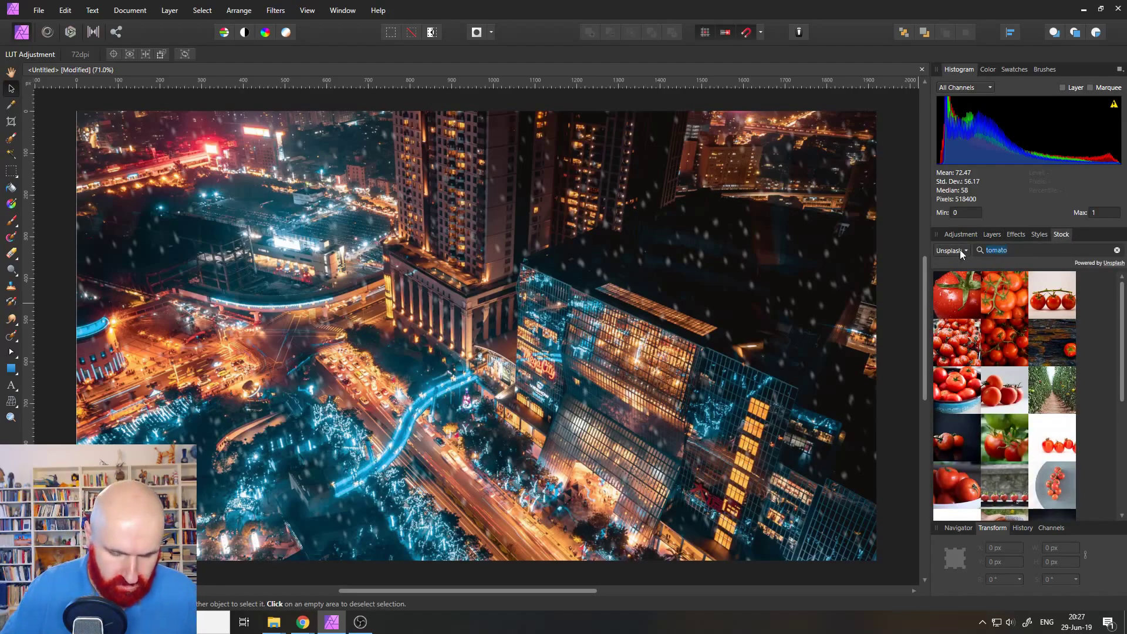
text(sunss)
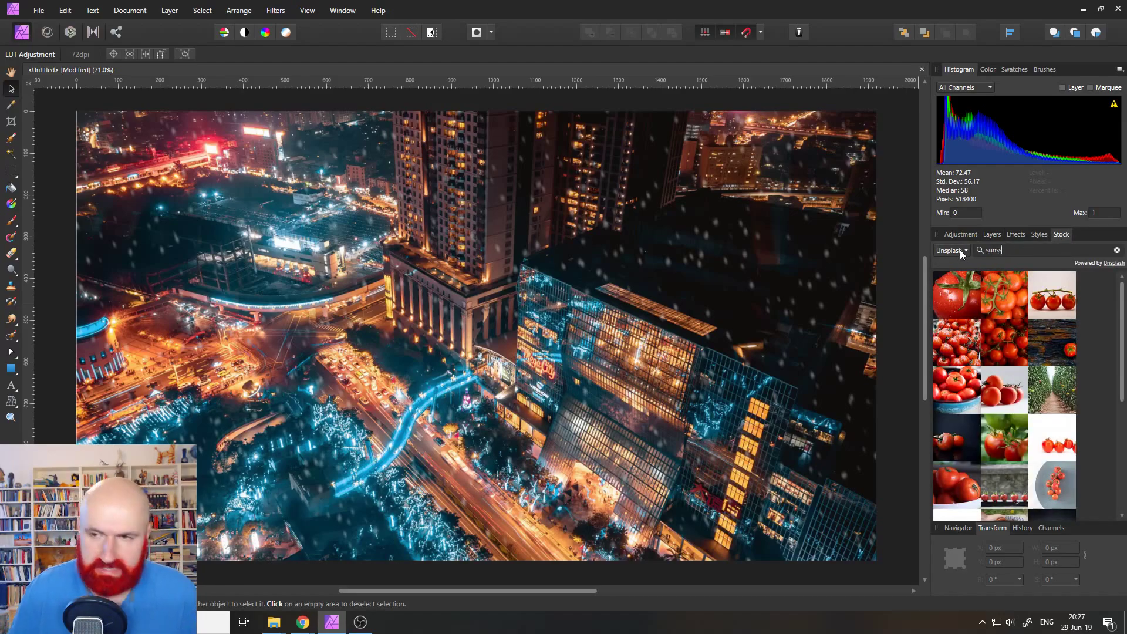
key(BackSpace)
text(et)
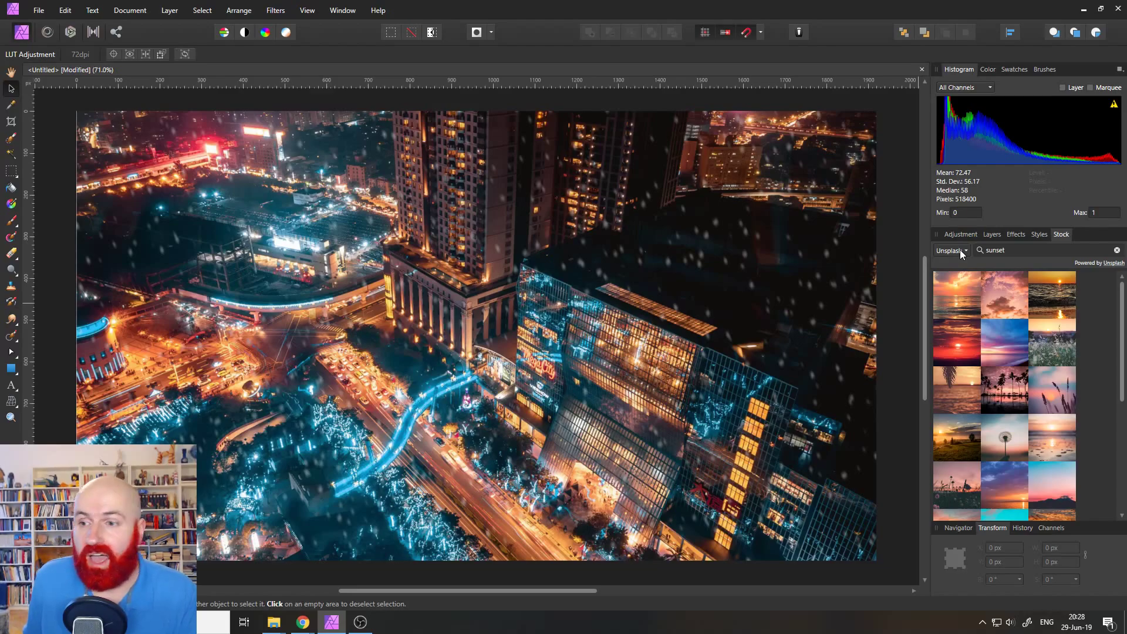
Step: Find the sunset seascape with dark blue clouds over calm water among the stock results and place it in the document
drag(1122, 367, 1114, 478)
scroll(1090, 454, down, 3)
scroll(1093, 453, down, 2)
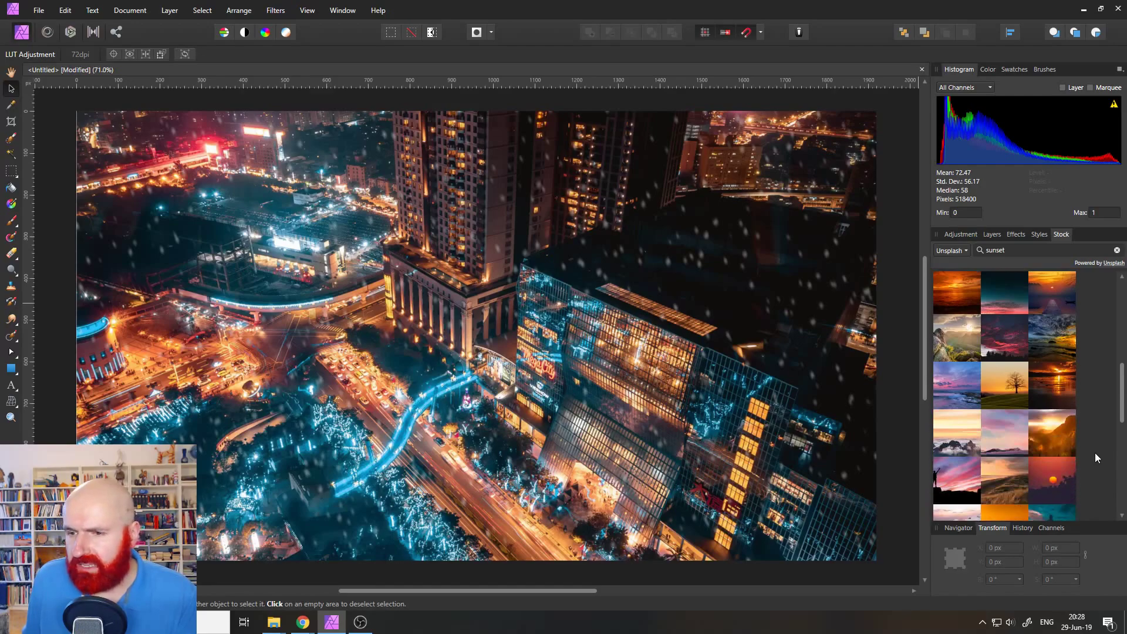
drag(1122, 367, 1121, 434)
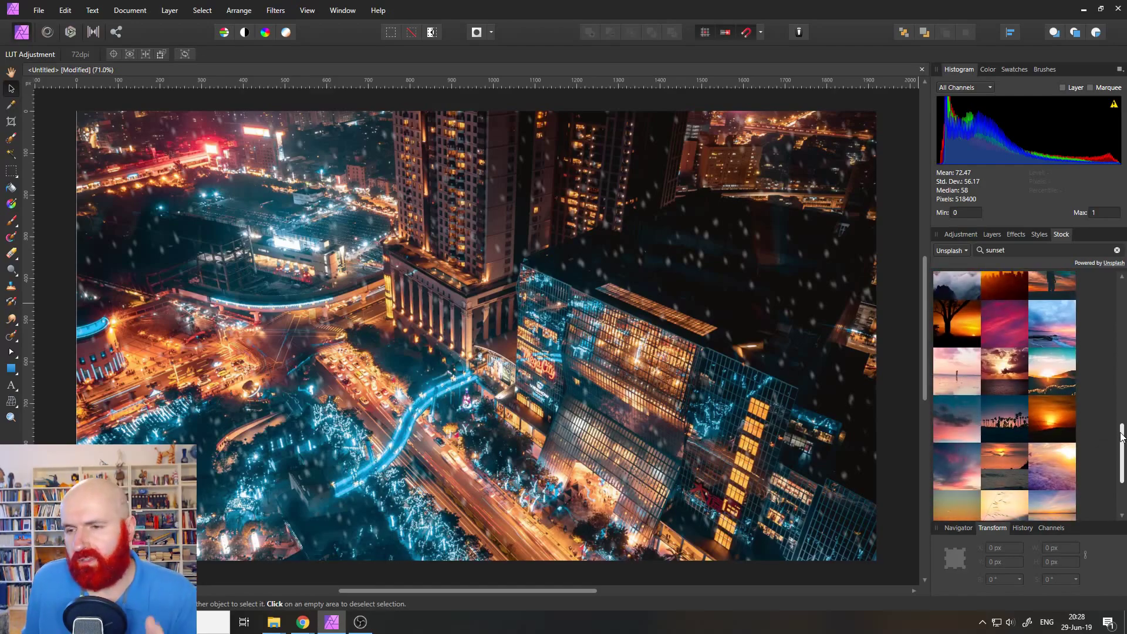
drag(1123, 437, 1120, 486)
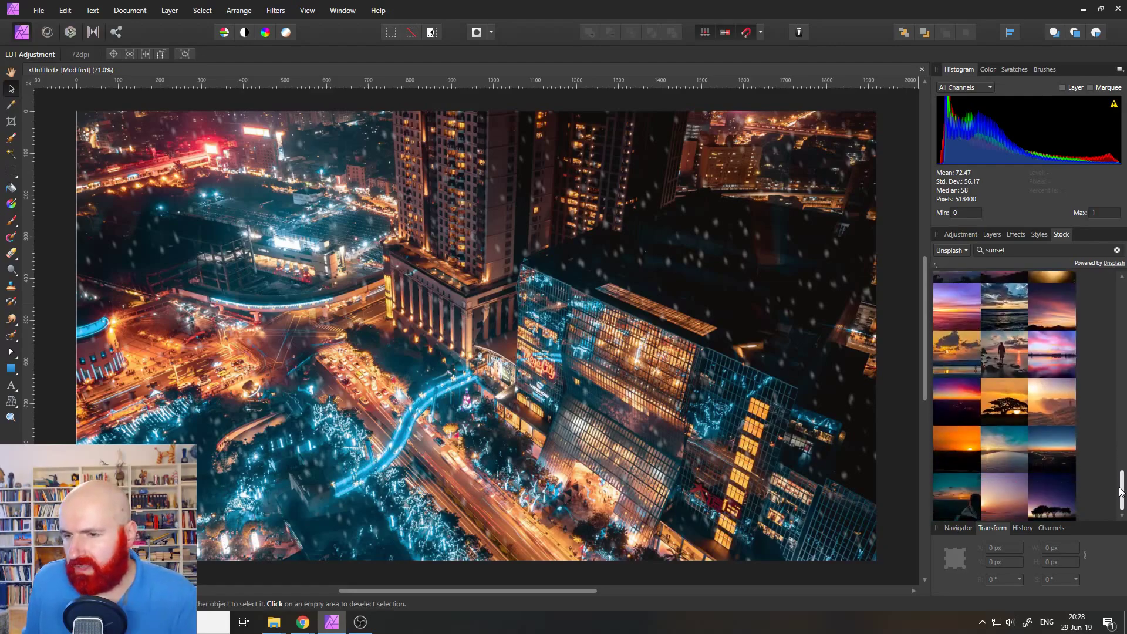
scroll(1102, 448, down, 1)
scroll(1104, 443, down, 3)
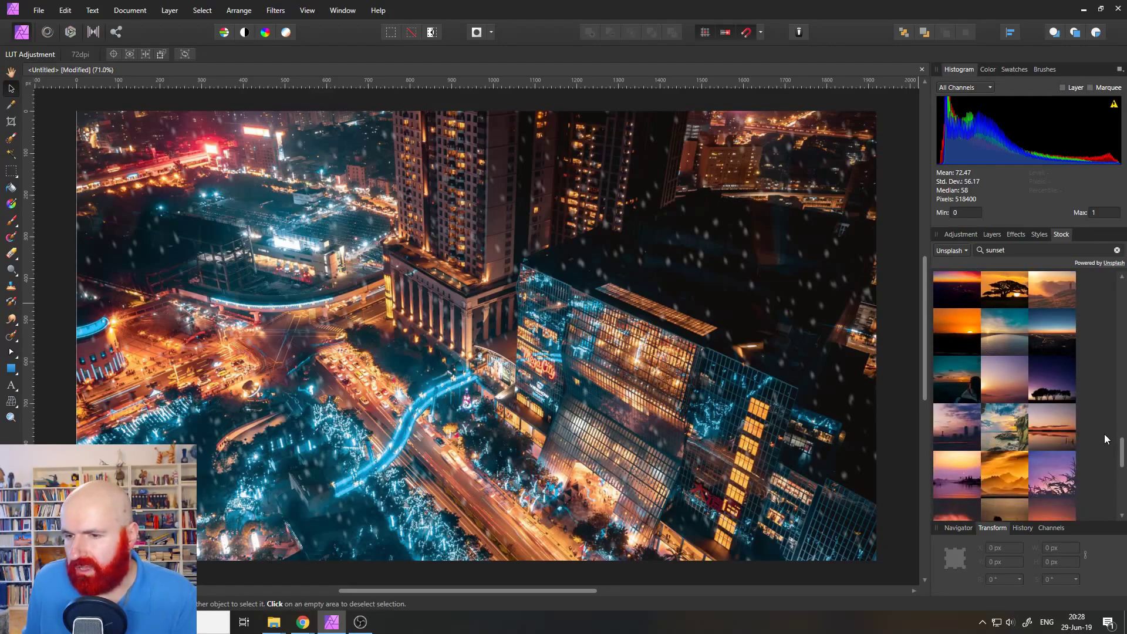
drag(1122, 451, 1122, 493)
scroll(1110, 455, down, 3)
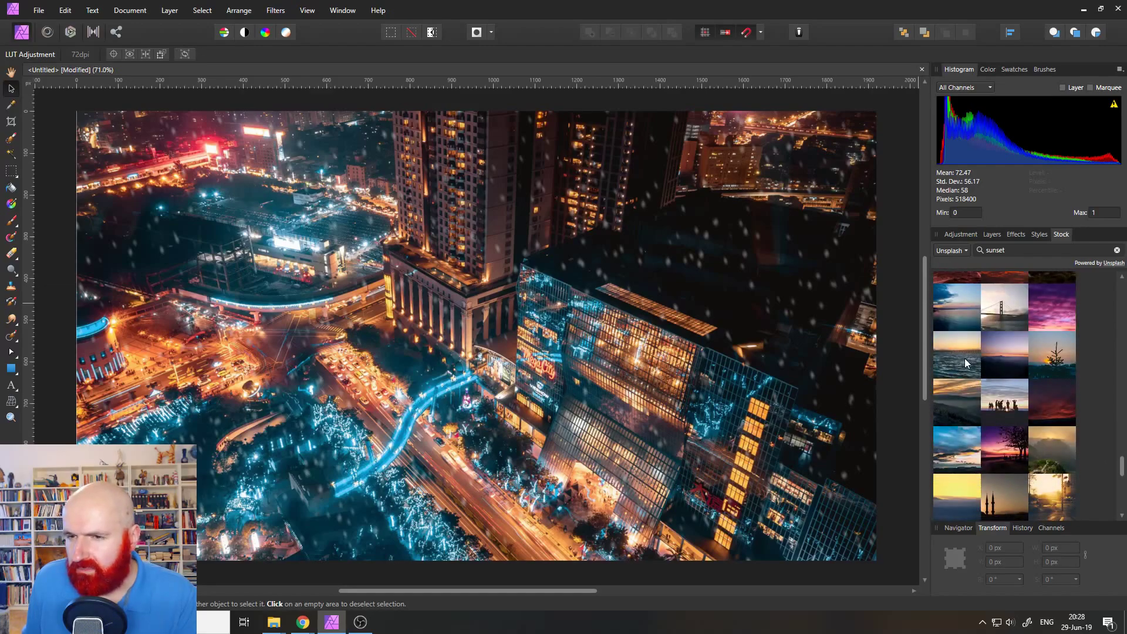
mouse_move(965, 359)
mouse_down()
mouse_move(493, 305)
mouse_move(963, 369)
mouse_up()
drag(967, 300, 499, 313)
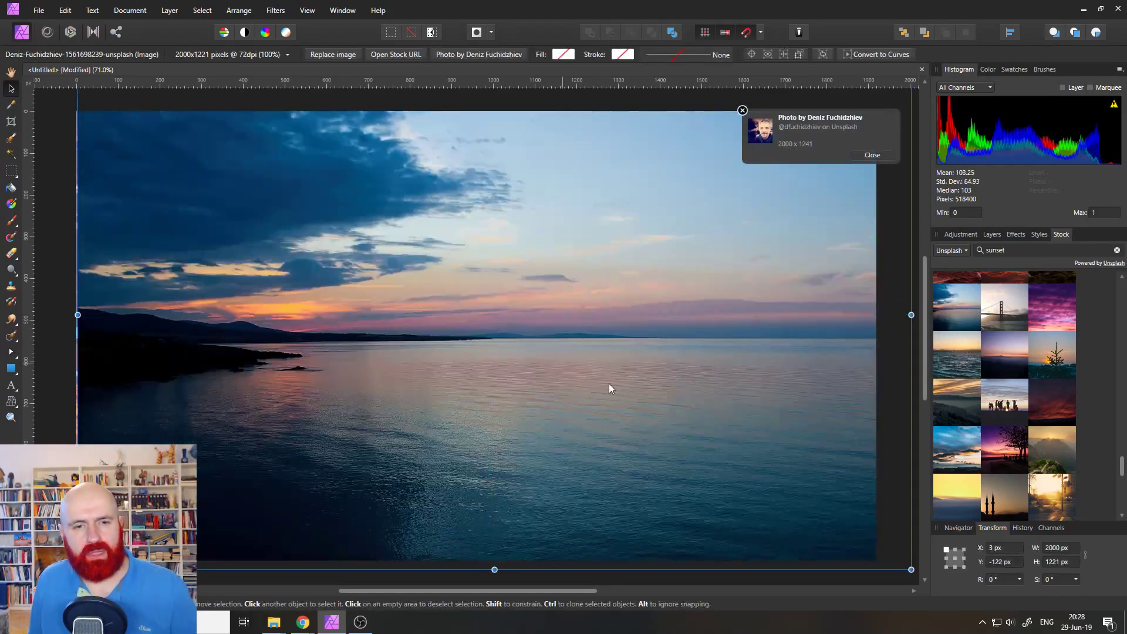
Step: Move the sunset seascape to about X -40 px, Y -141 px so it covers the whole canvas
key(z)
alt+click(451, 345)
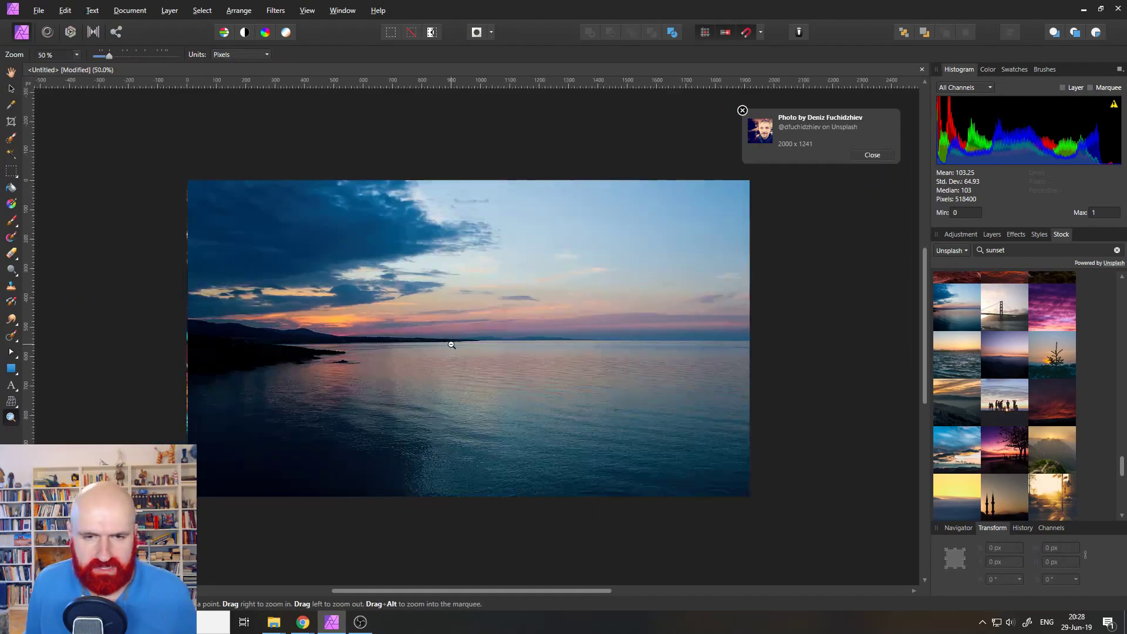
alt+click(451, 344)
key(v)
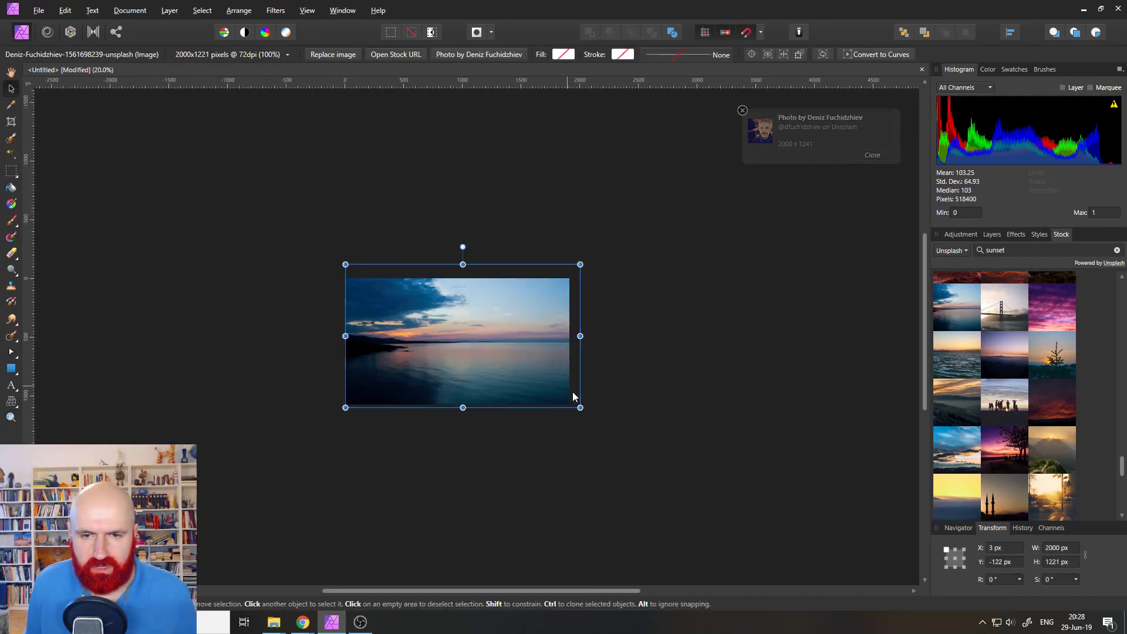
drag(533, 377, 528, 373)
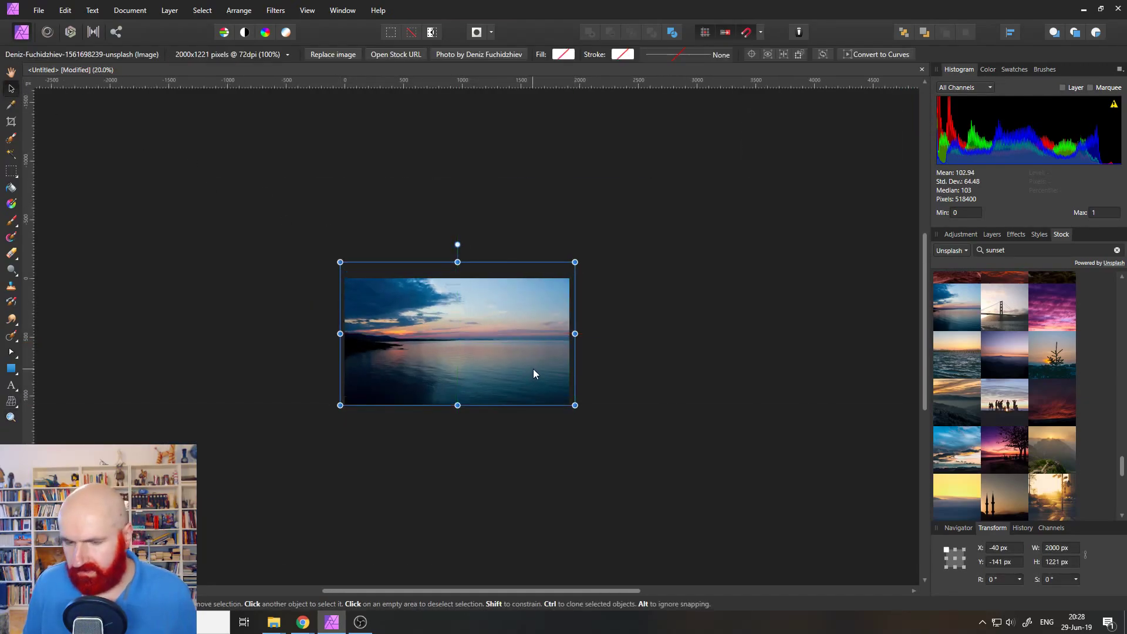
key(ctrl+0)
Step: Rasterize and trim the sunset seascape layer to the canvas
click(992, 235)
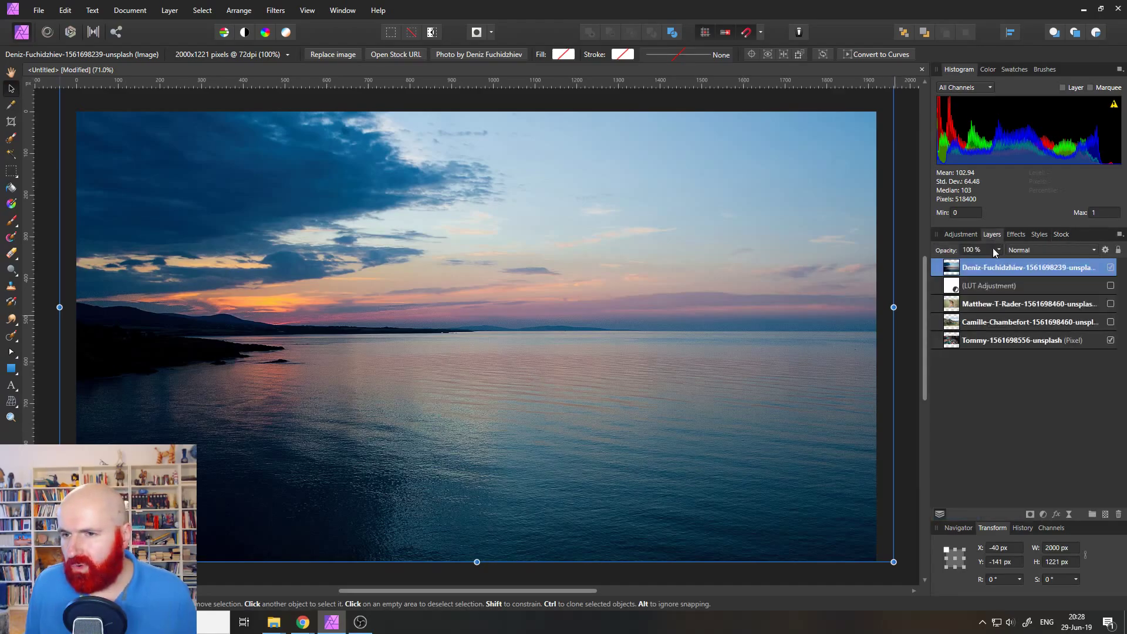
right_click(952, 274)
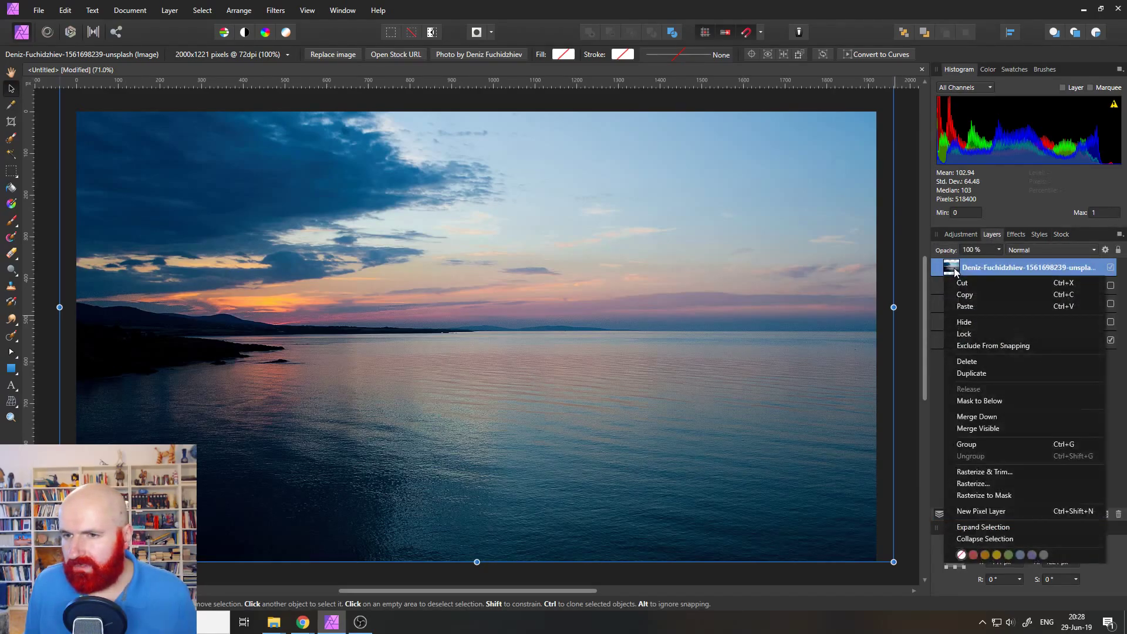
click(1012, 473)
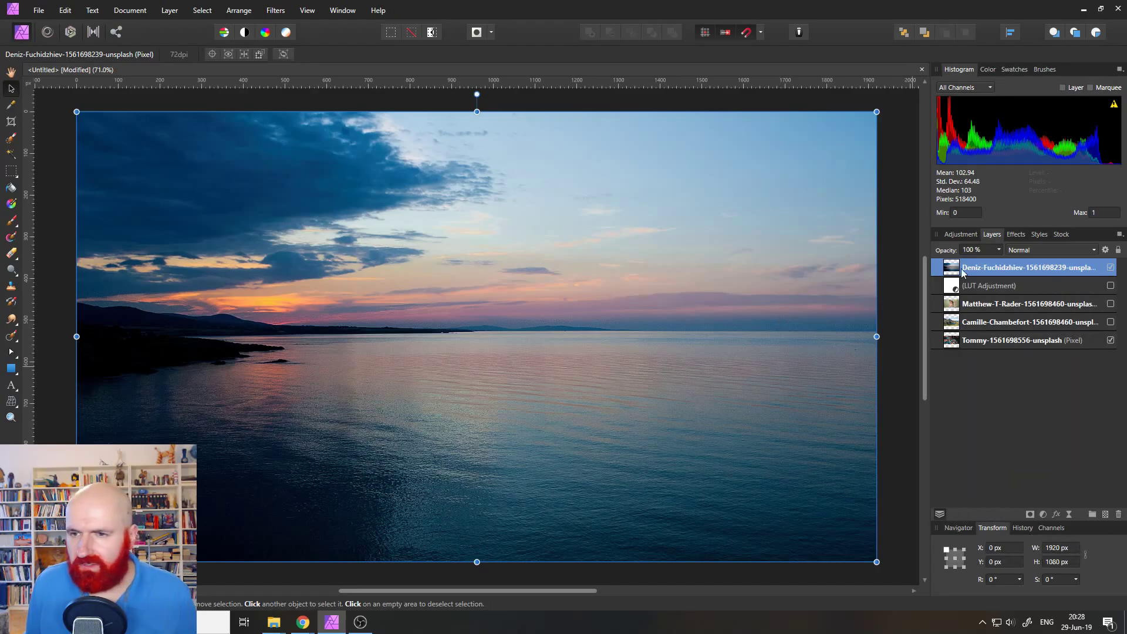
Step: Move the LUT adjustment above the sunset seascape layer and make it visible again
drag(958, 286, 951, 259)
click(1111, 267)
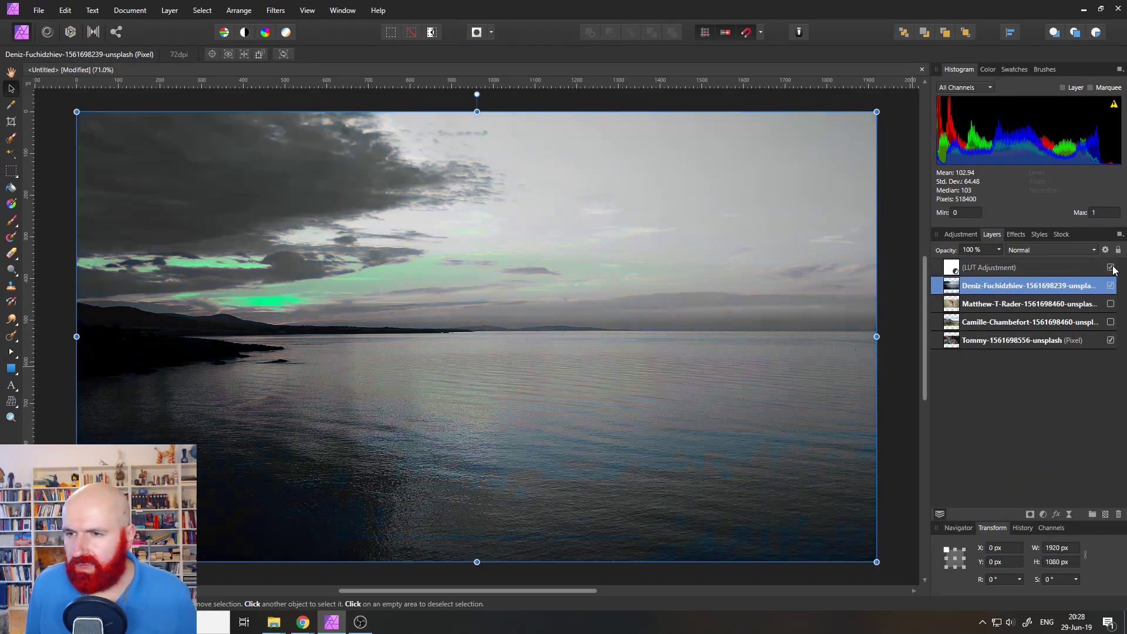
Step: Load Sunset Burning Sky.cube from the PRO LUT pack into the LUT adjustment above the sunset seascape
click(952, 268)
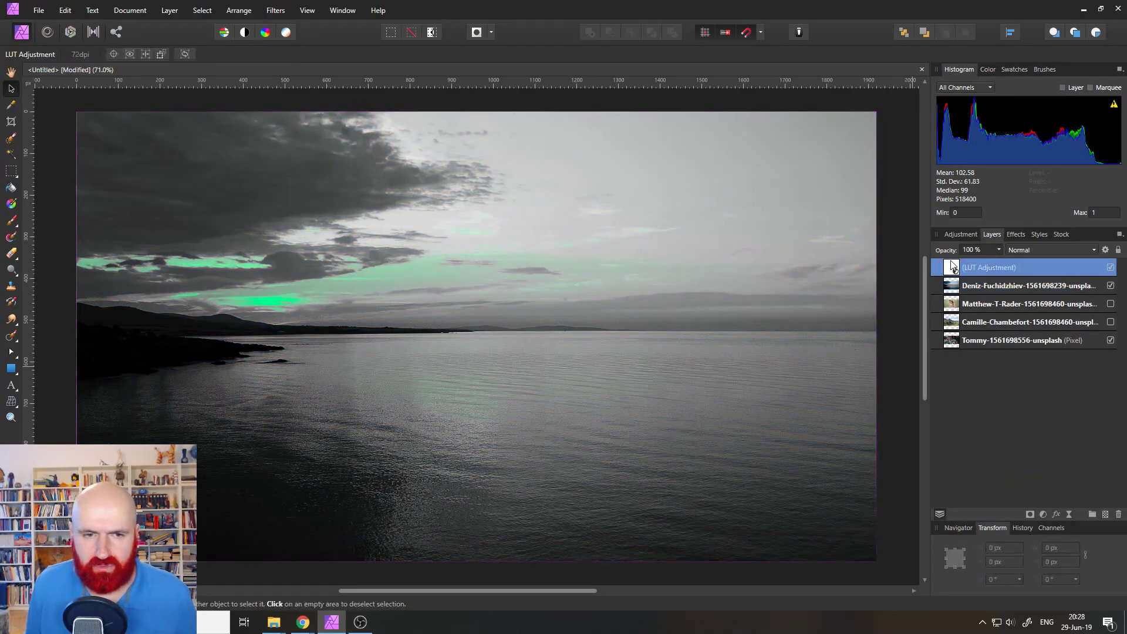
double_click(952, 267)
click(784, 442)
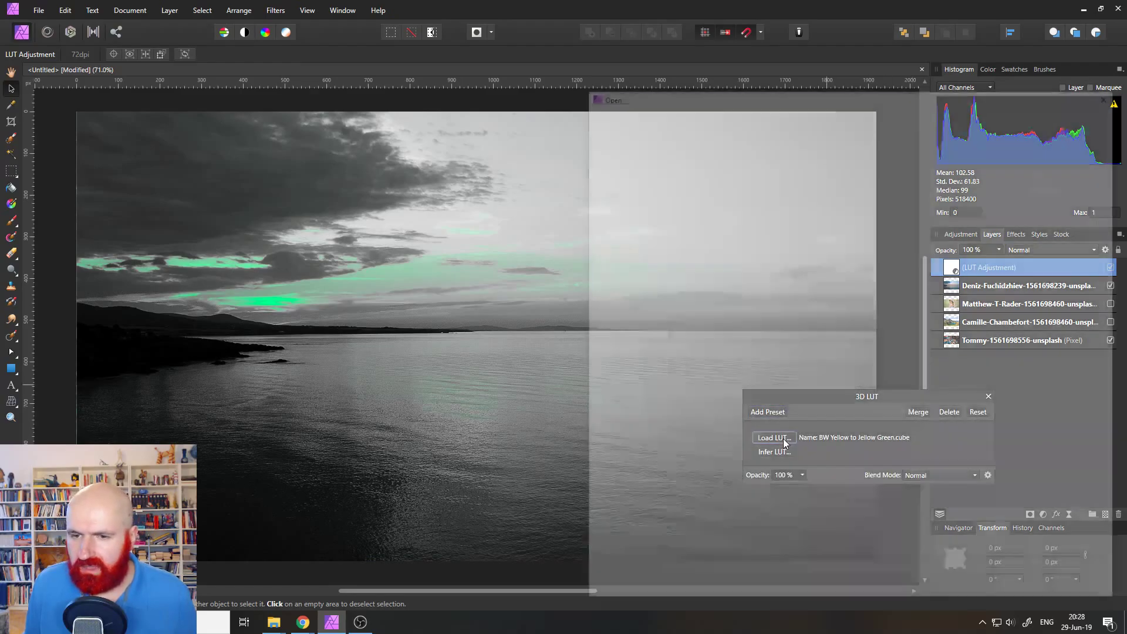
scroll(787, 500, down, 20)
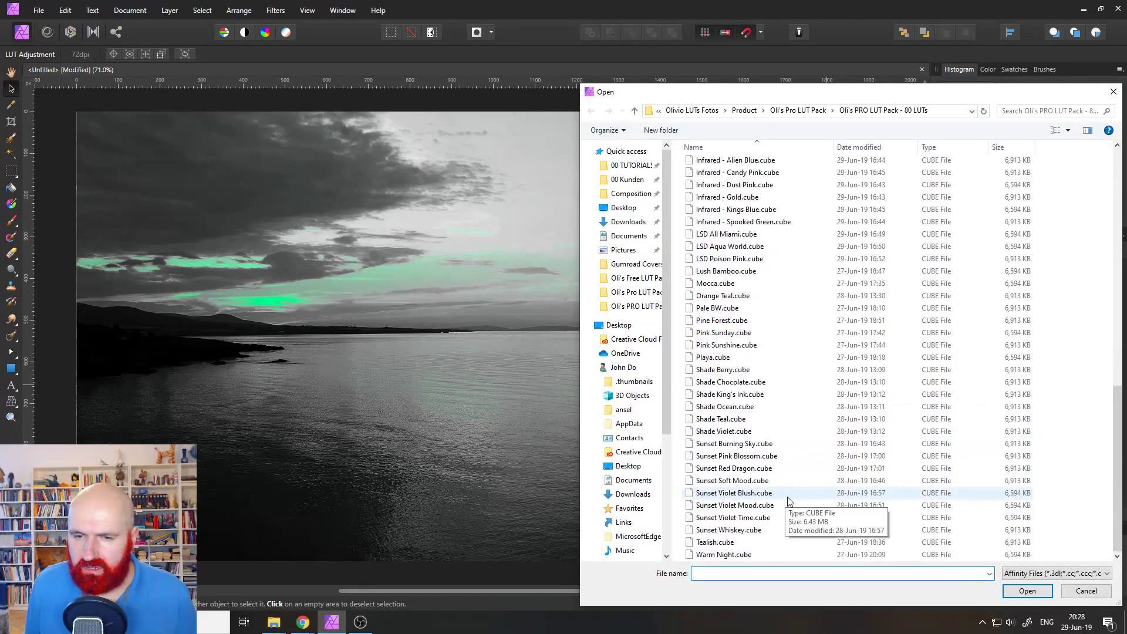
double_click(780, 445)
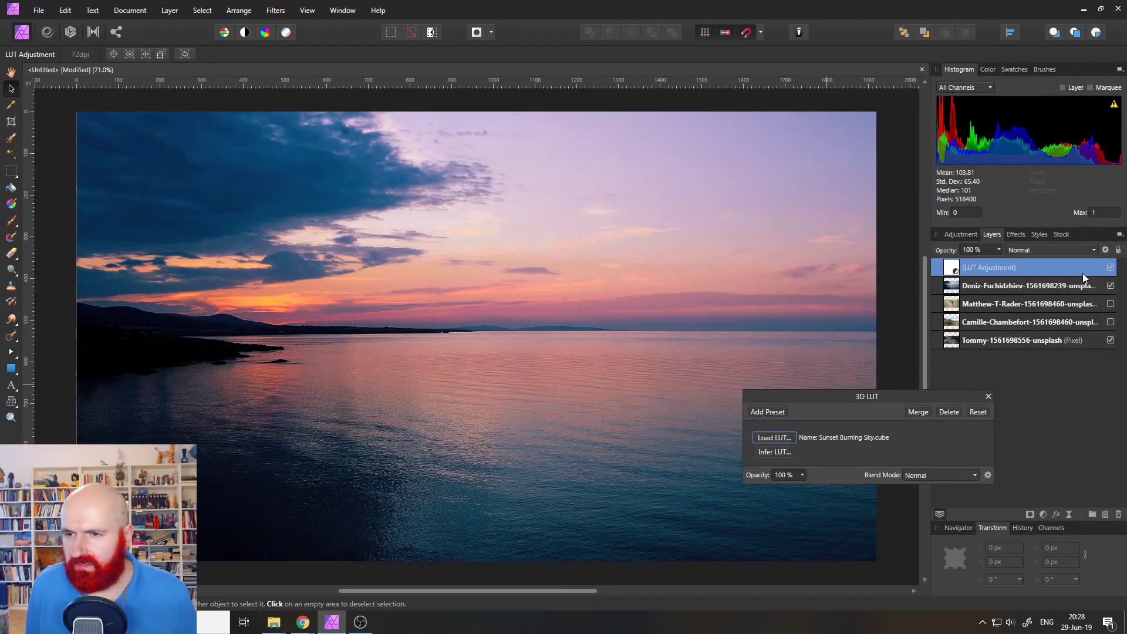
Step: Toggle the LUT adjustment's visibility to compare the seascape with and without the look, leaving the adjustment visible
click(1110, 268)
click(1110, 268)
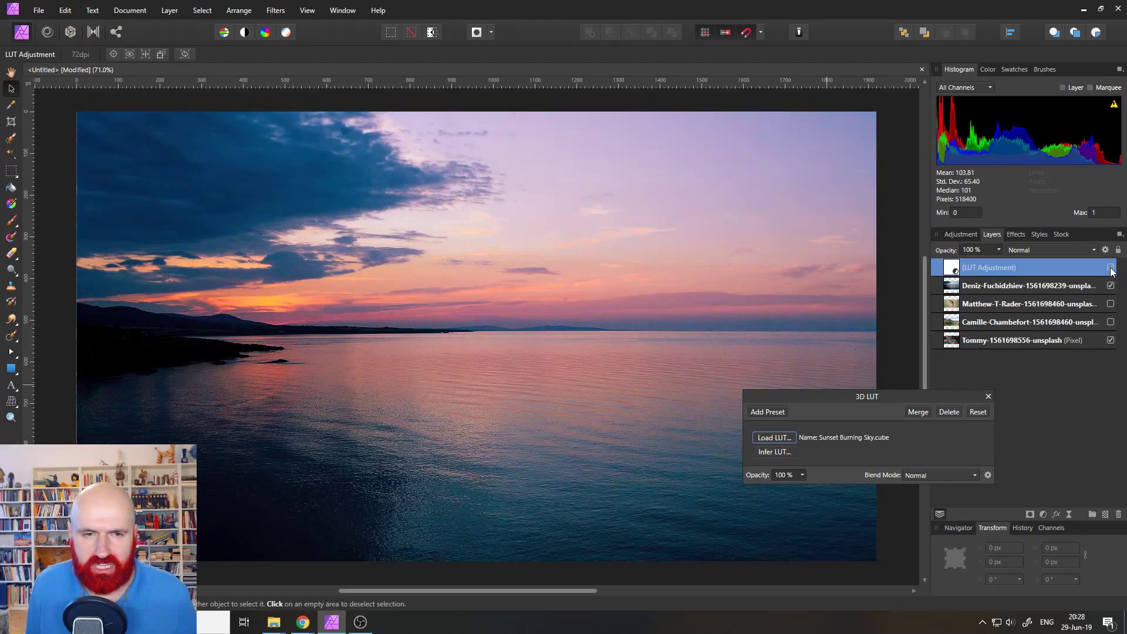
click(1110, 267)
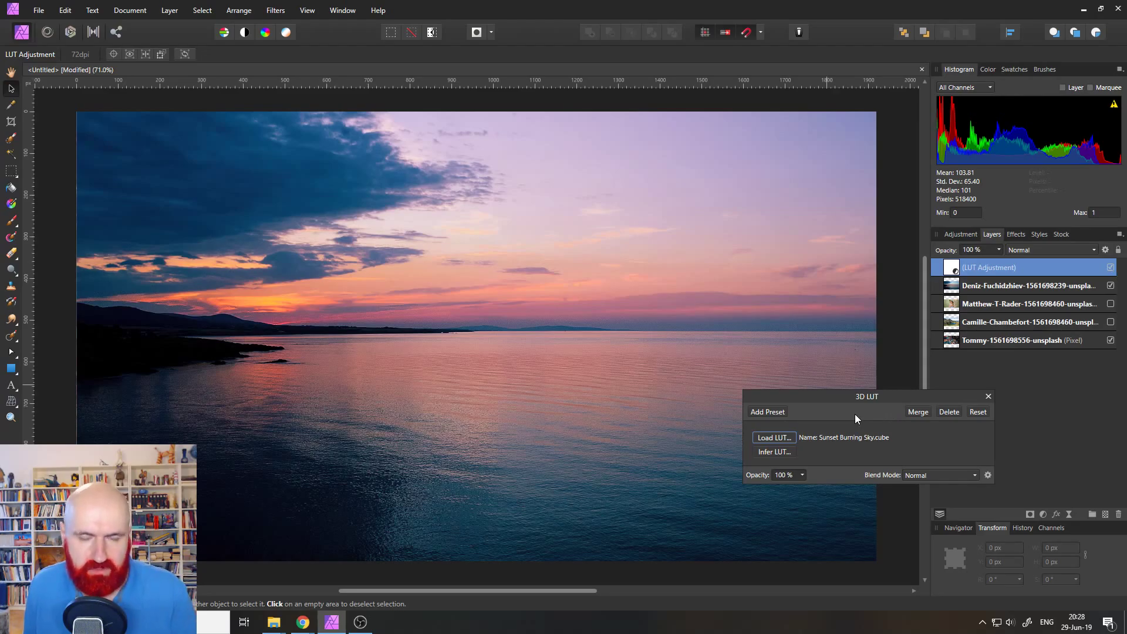
Step: Replace the LUT with Sunset Pink Blossom.cube and keep the adjustment's opacity at 100%
click(775, 438)
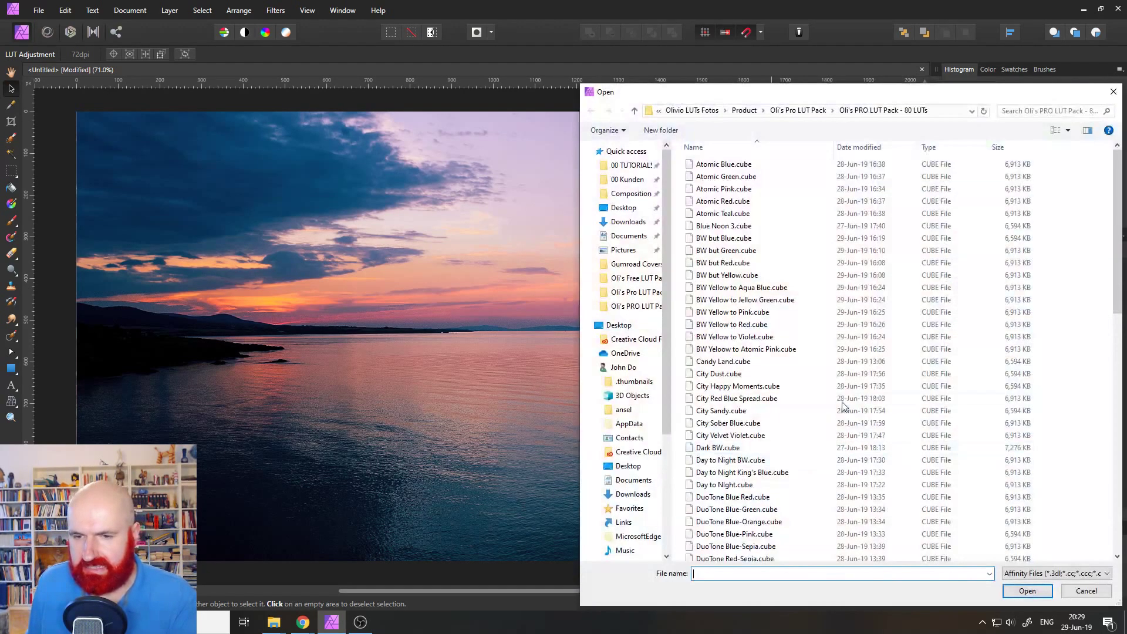
scroll(844, 405, down, 15)
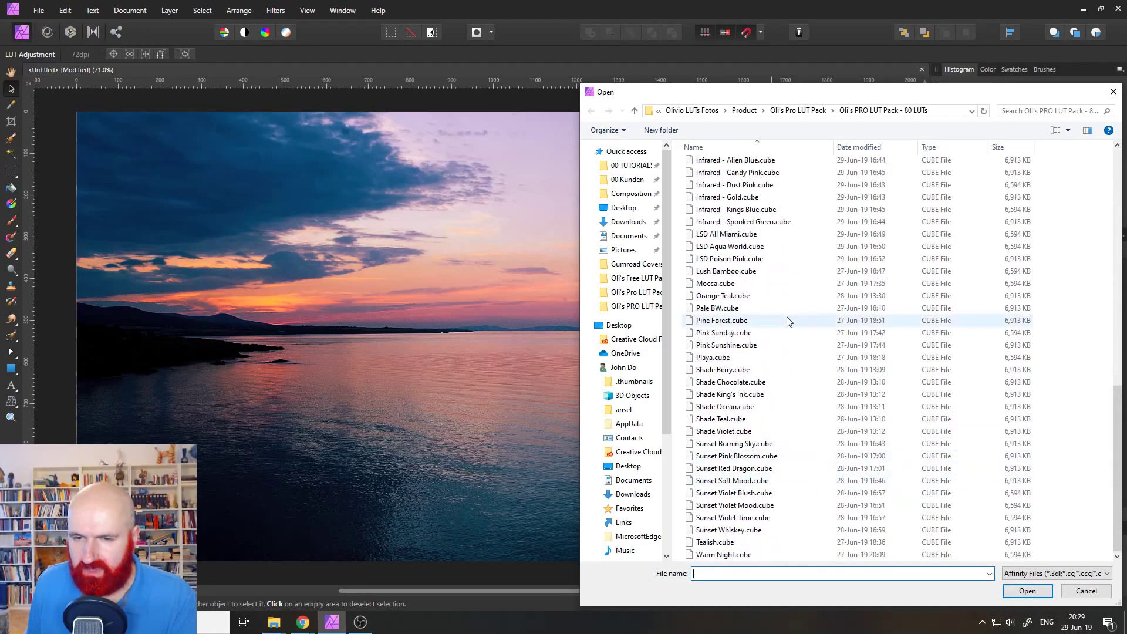
double_click(772, 444)
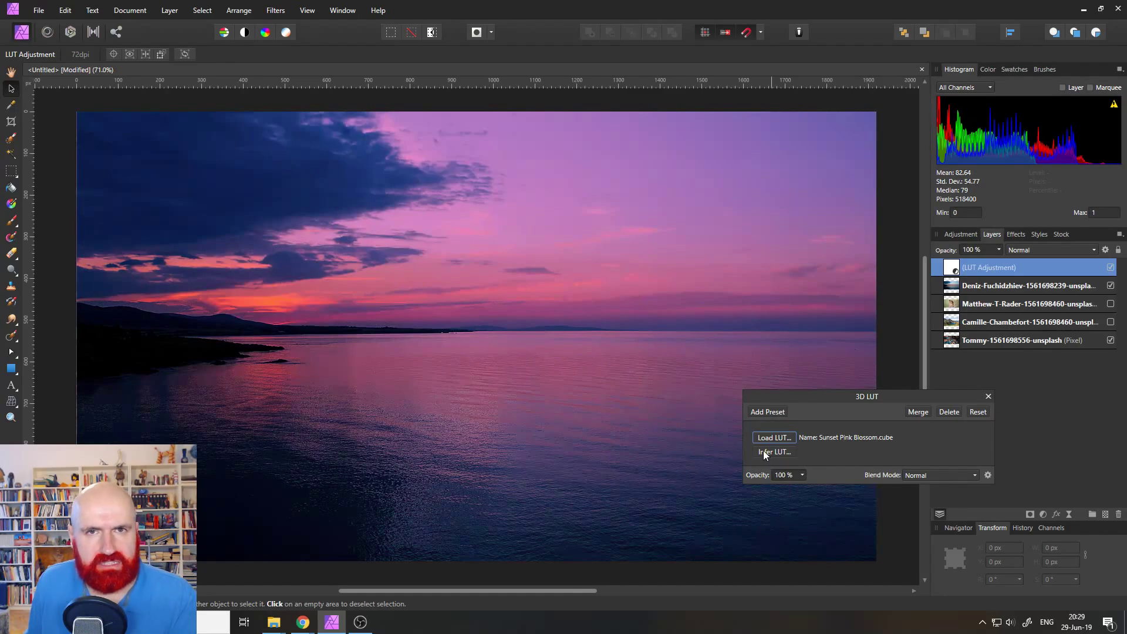
click(802, 475)
mouse_move(802, 486)
mouse_down()
mouse_move(741, 484)
mouse_move(811, 489)
mouse_up()
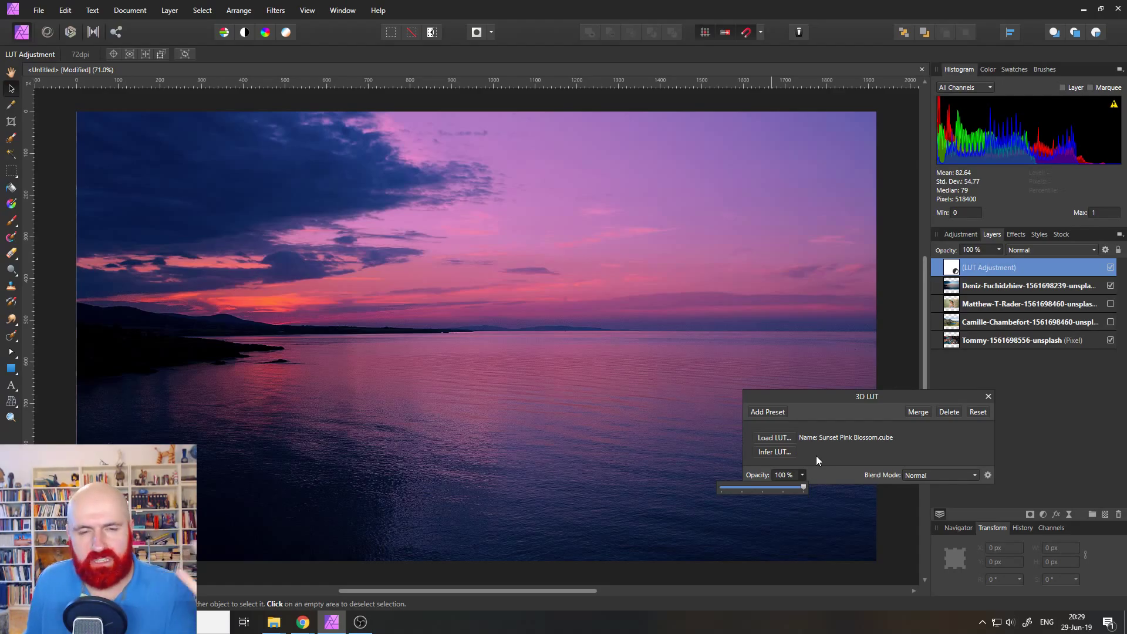
Step: Replace the LUT with Sunset Soft Mood.cube from the PRO LUT pack
click(773, 438)
scroll(770, 438, down, 15)
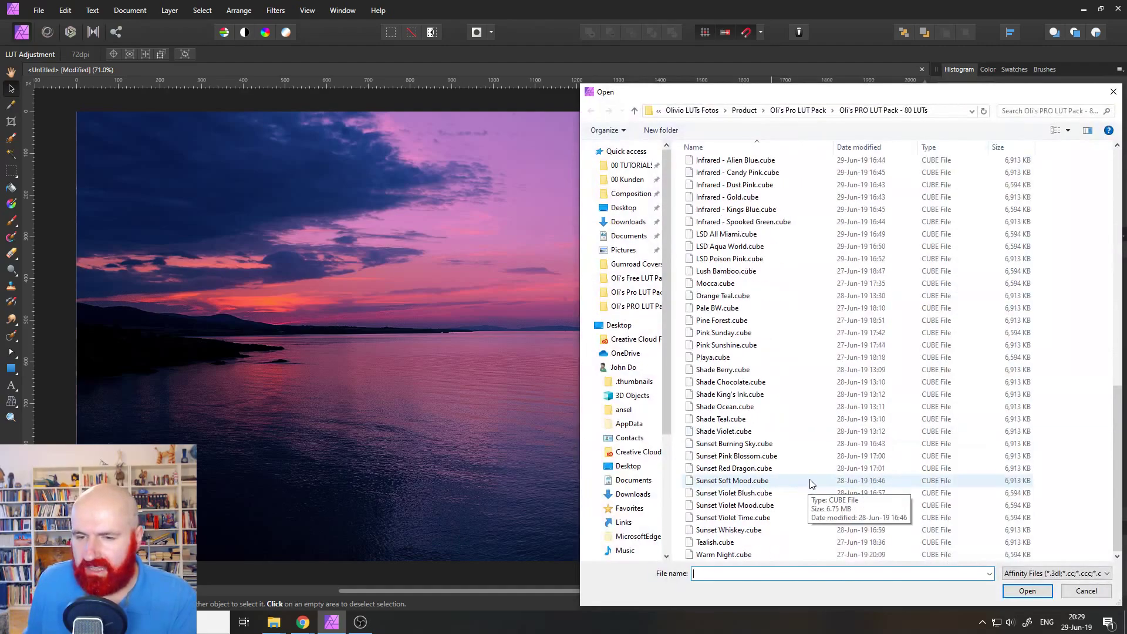
double_click(763, 481)
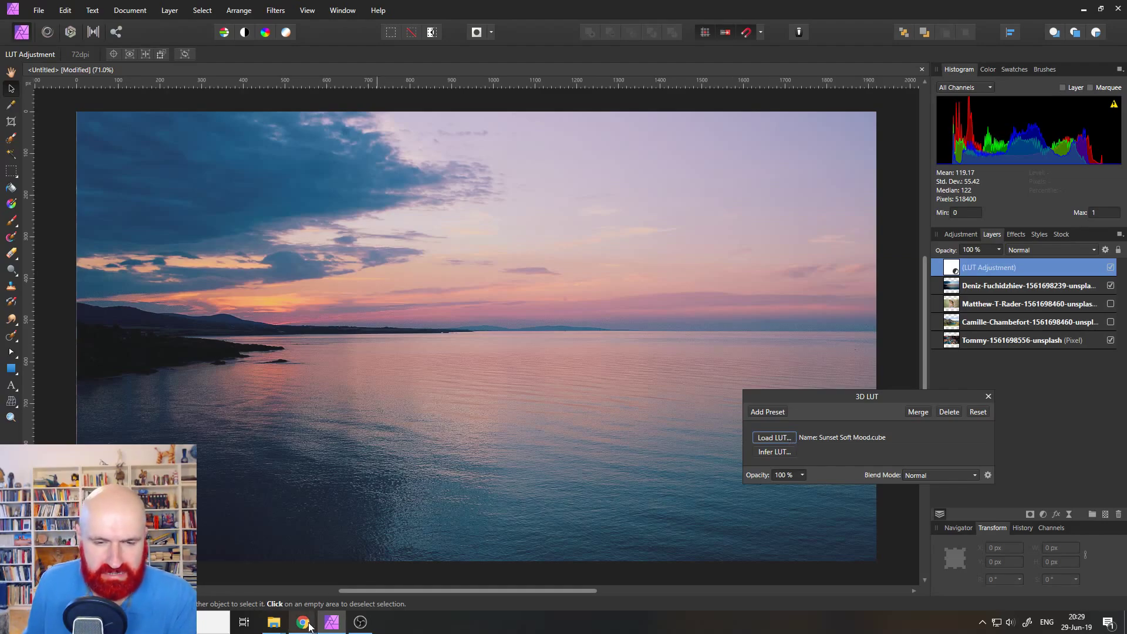
Step: Switch to the YouTube live chat window in Chrome to read the viewers' messages, and return to Affinity Photo
mouse_move(303, 622)
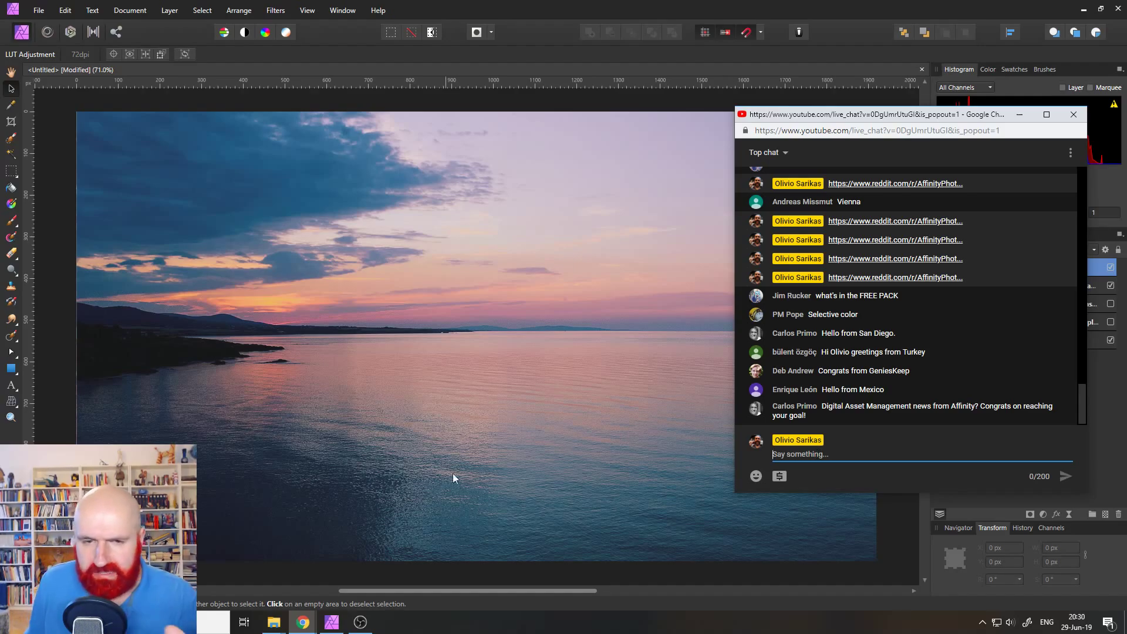
click(616, 569)
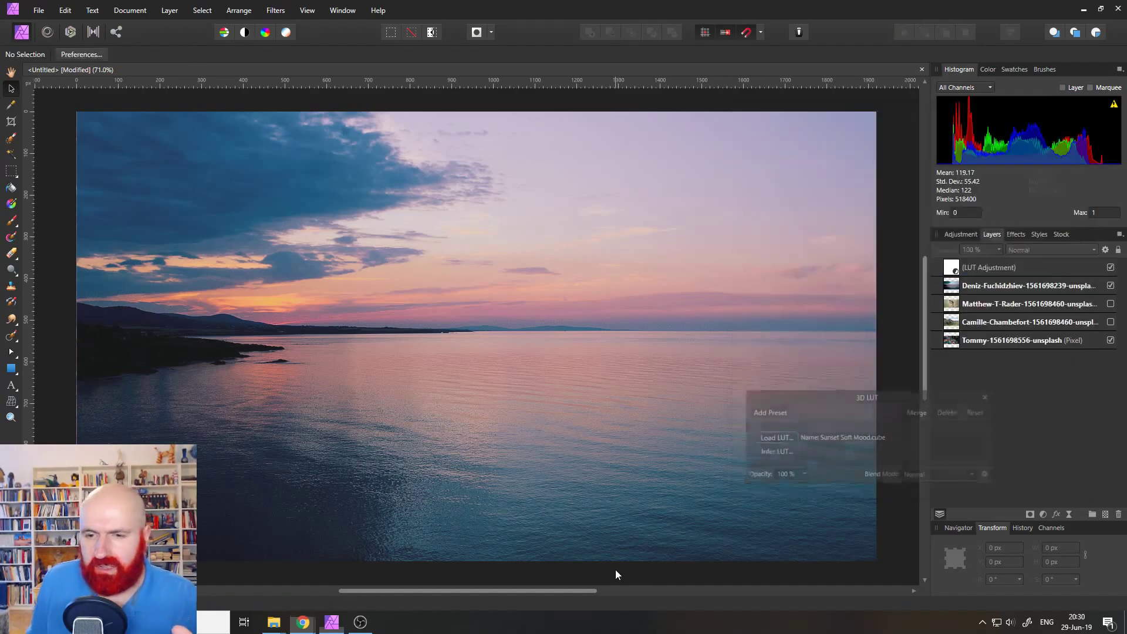
Step: Reopen the LUT adjustment's settings and load Sunset Violet Mood.cube from the PRO LUT pack
double_click(954, 270)
click(770, 438)
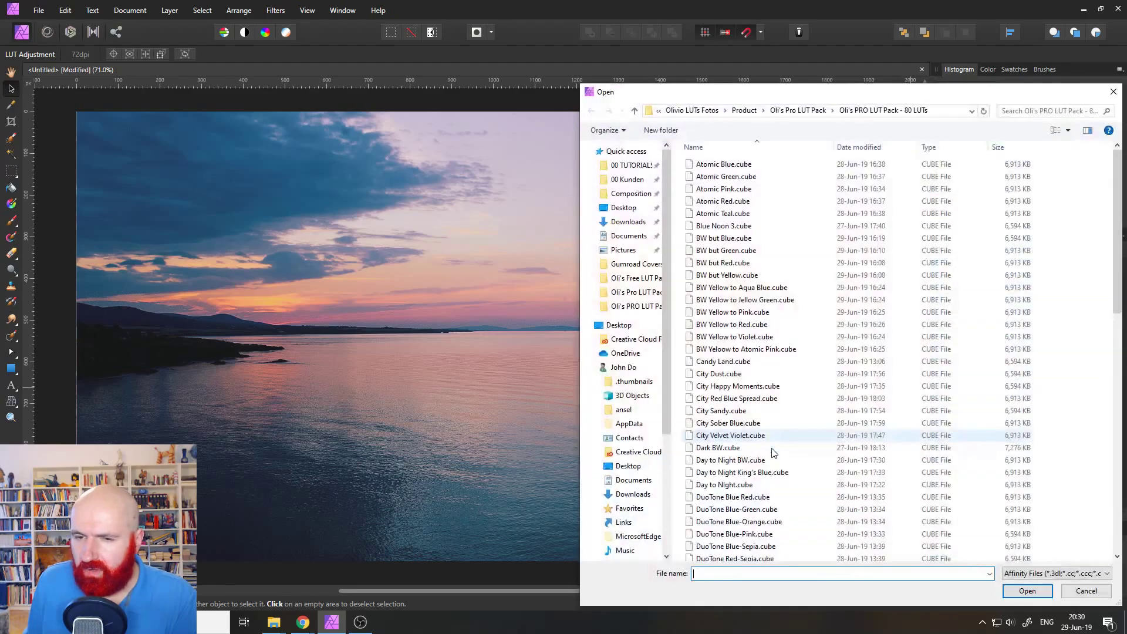
scroll(781, 446, down, 12)
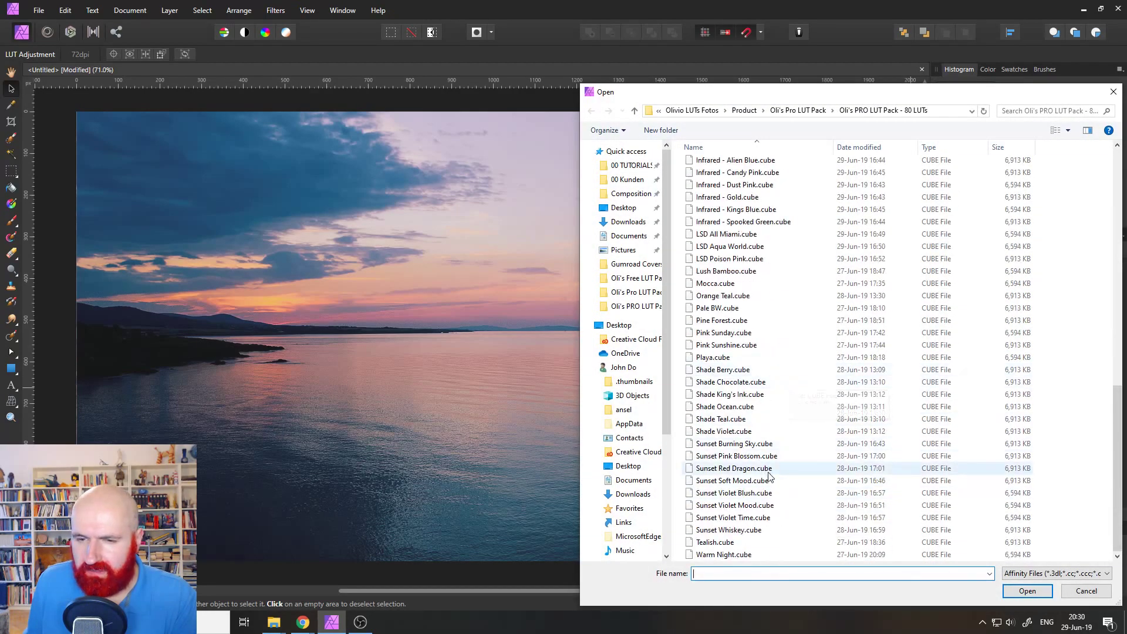
double_click(781, 506)
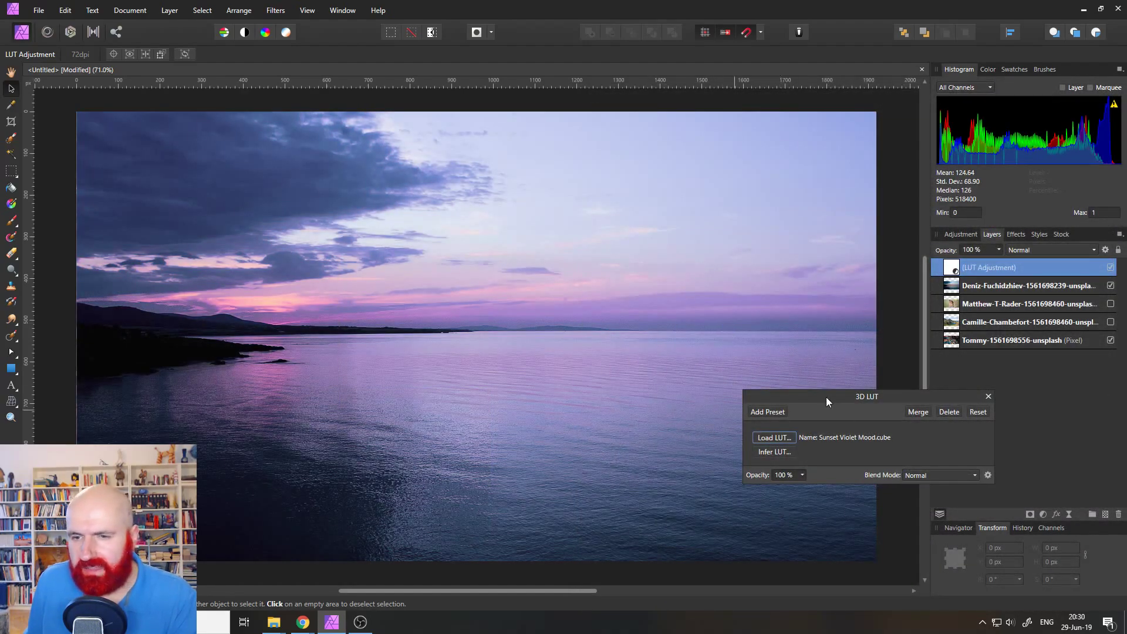
Step: Move the 3D LUT dialog aside and set the adjustment's blend mode to Soft Light with an opacity of 36%
drag(825, 397, 749, 344)
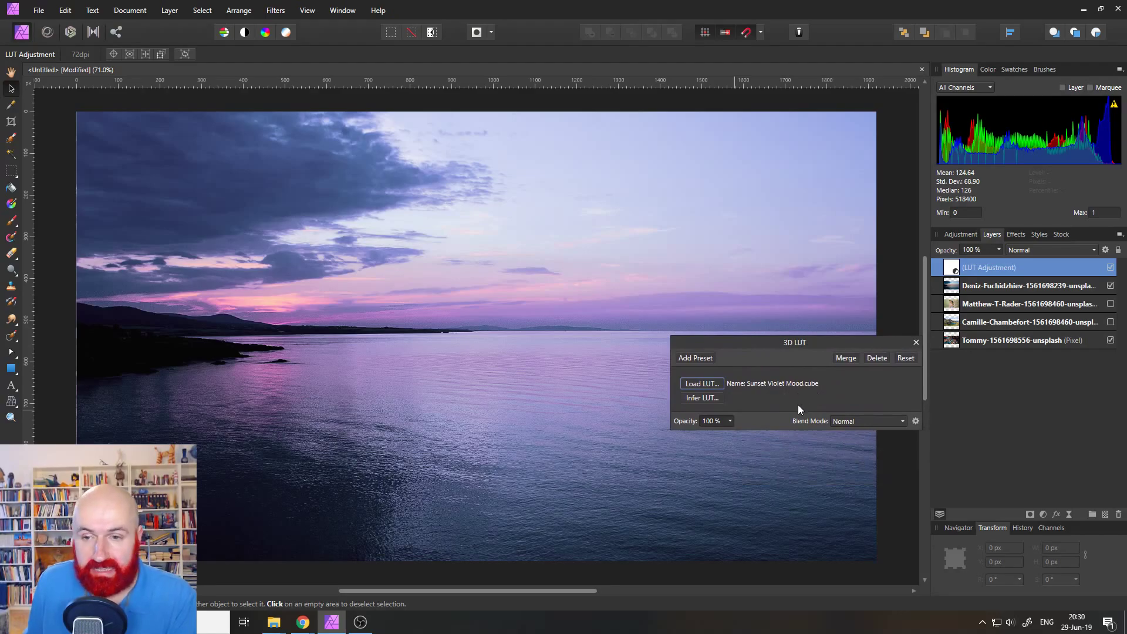
click(866, 418)
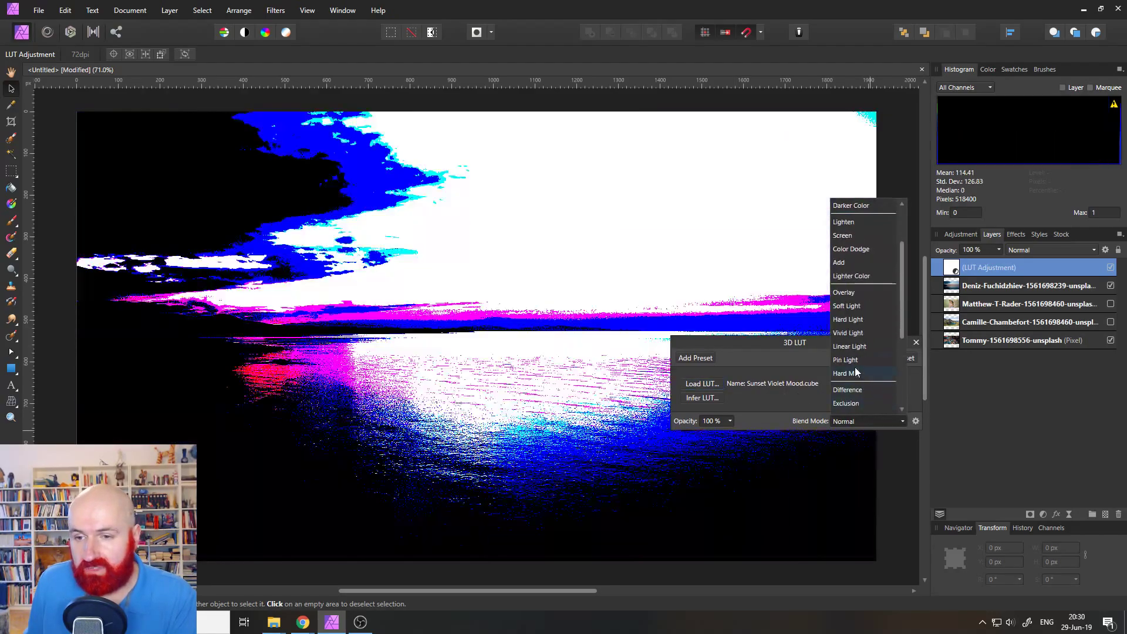
scroll(879, 368, down, 2)
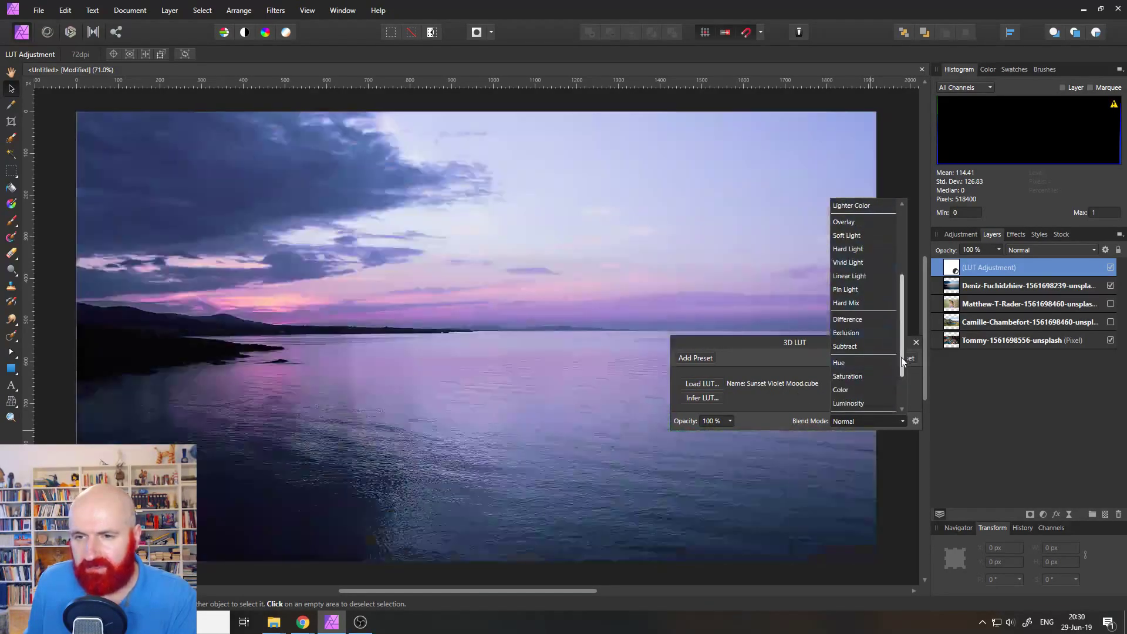
drag(902, 363, 903, 282)
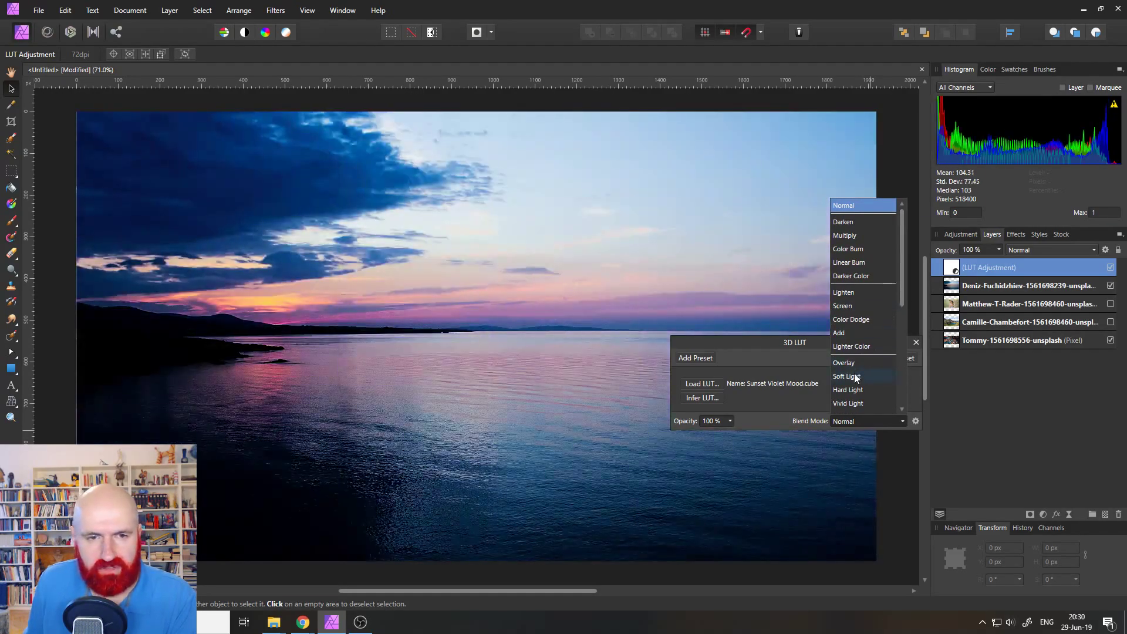
click(854, 374)
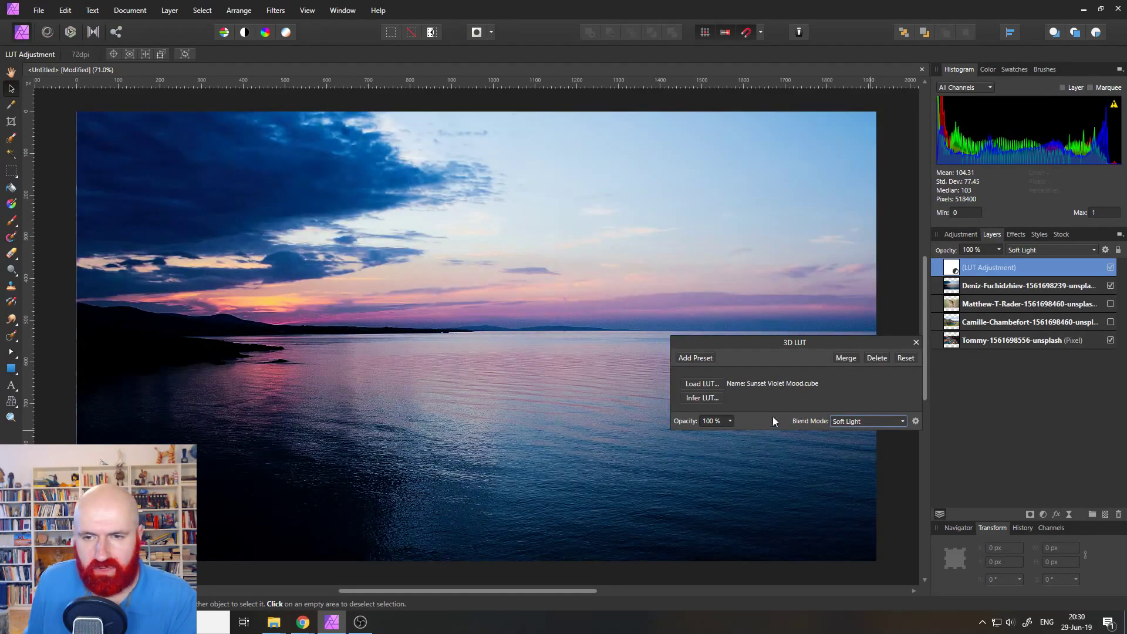
click(729, 421)
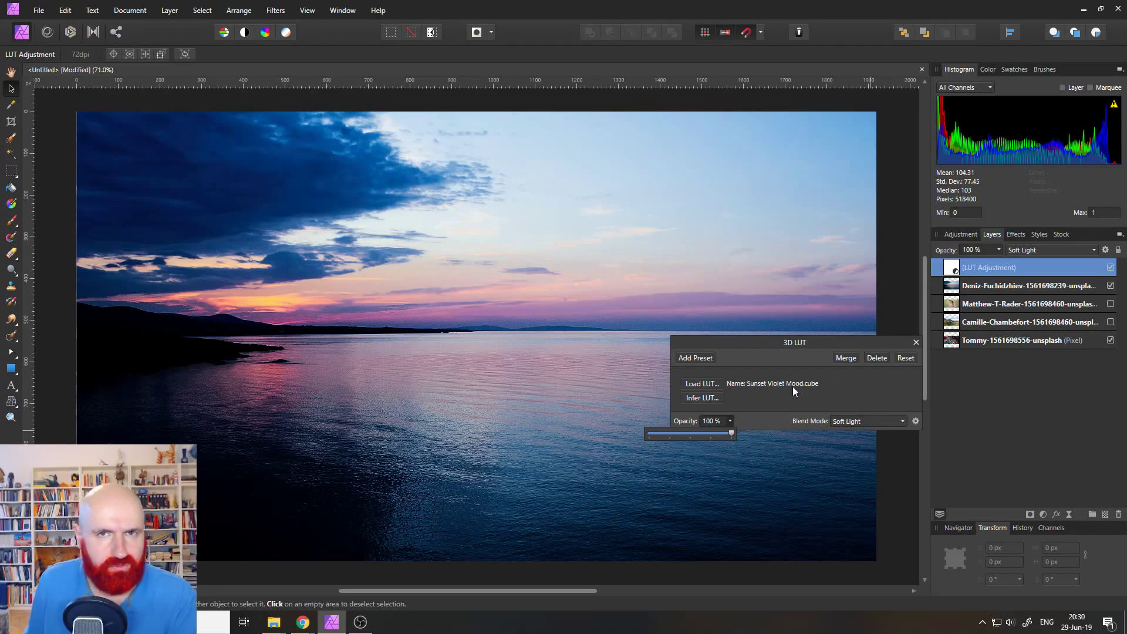
drag(730, 433, 676, 432)
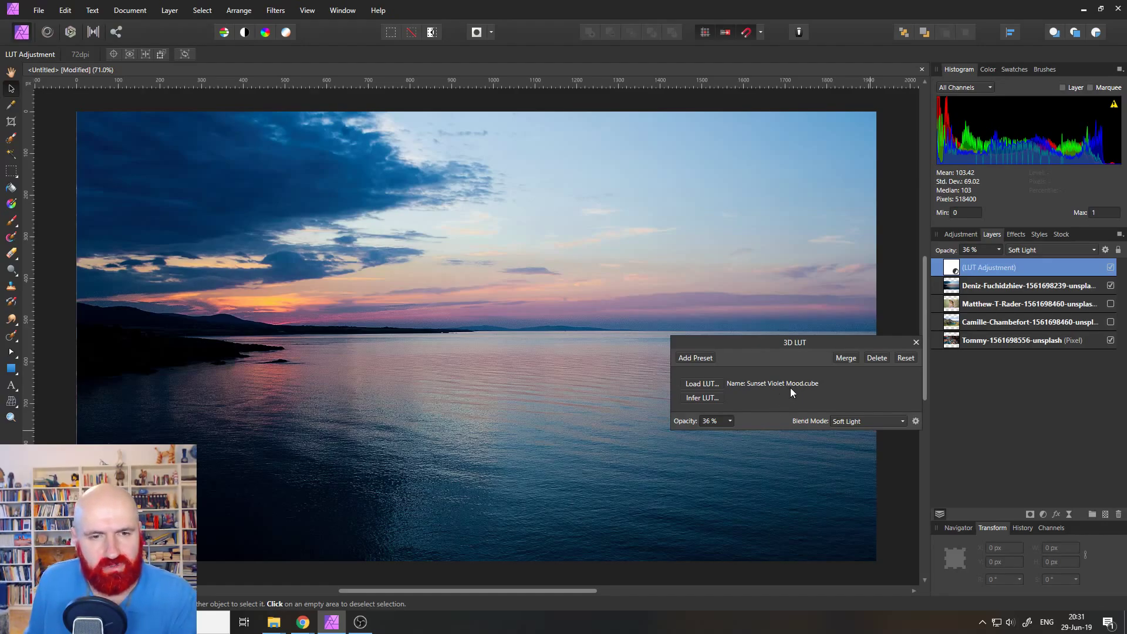
Step: Change the LUT adjustment's blend mode to Multiply and set its opacity to 20%
click(847, 421)
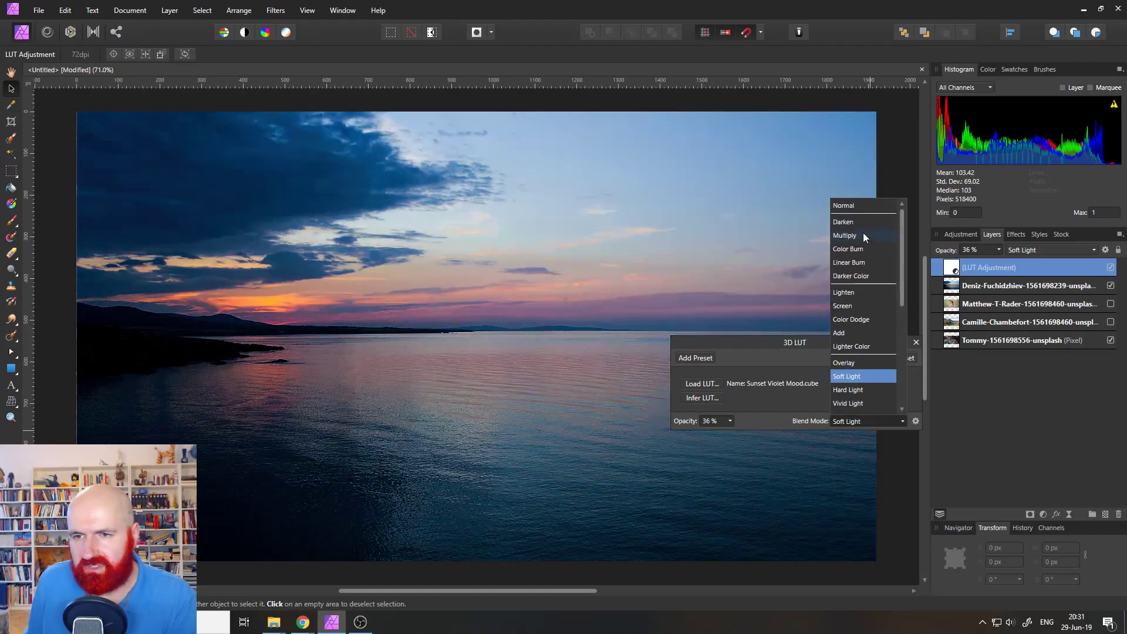
click(861, 235)
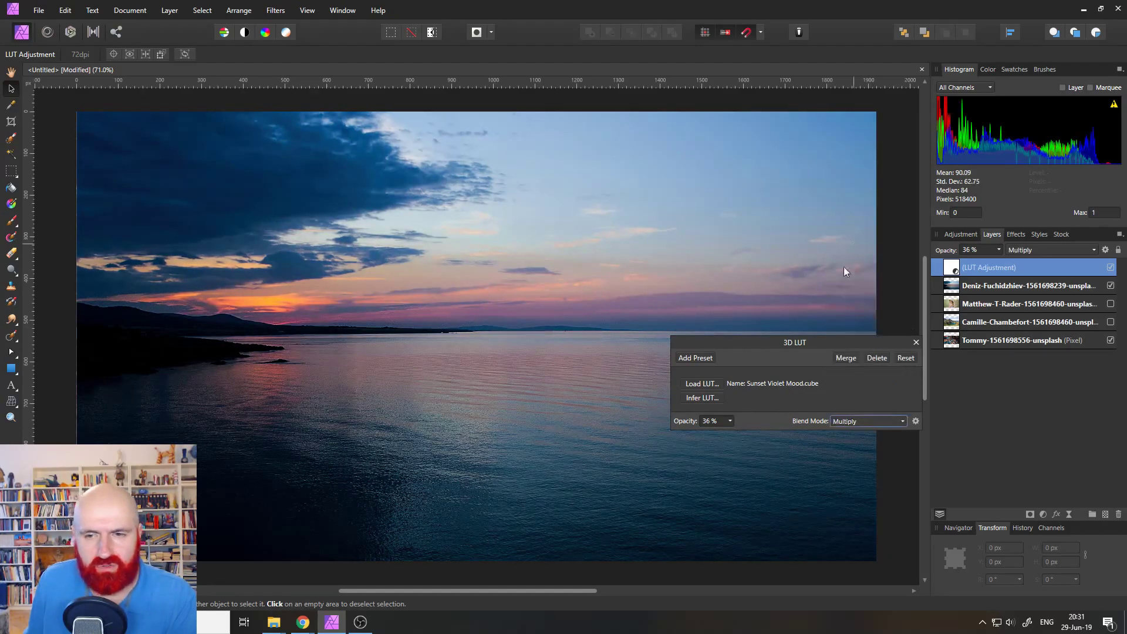
click(730, 421)
mouse_move(724, 432)
mouse_down()
mouse_move(699, 432)
mouse_move(763, 432)
mouse_move(703, 432)
mouse_move(732, 432)
mouse_move(718, 433)
mouse_up()
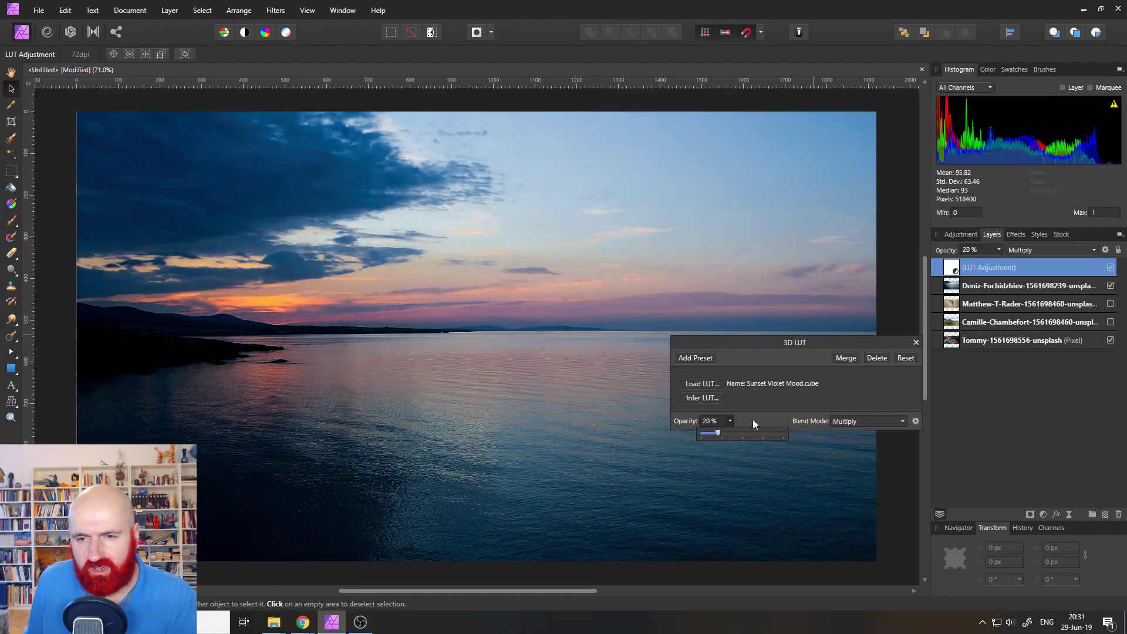
Step: Set the LUT adjustment back to Normal blend mode with 36% opacity and close its settings
click(855, 423)
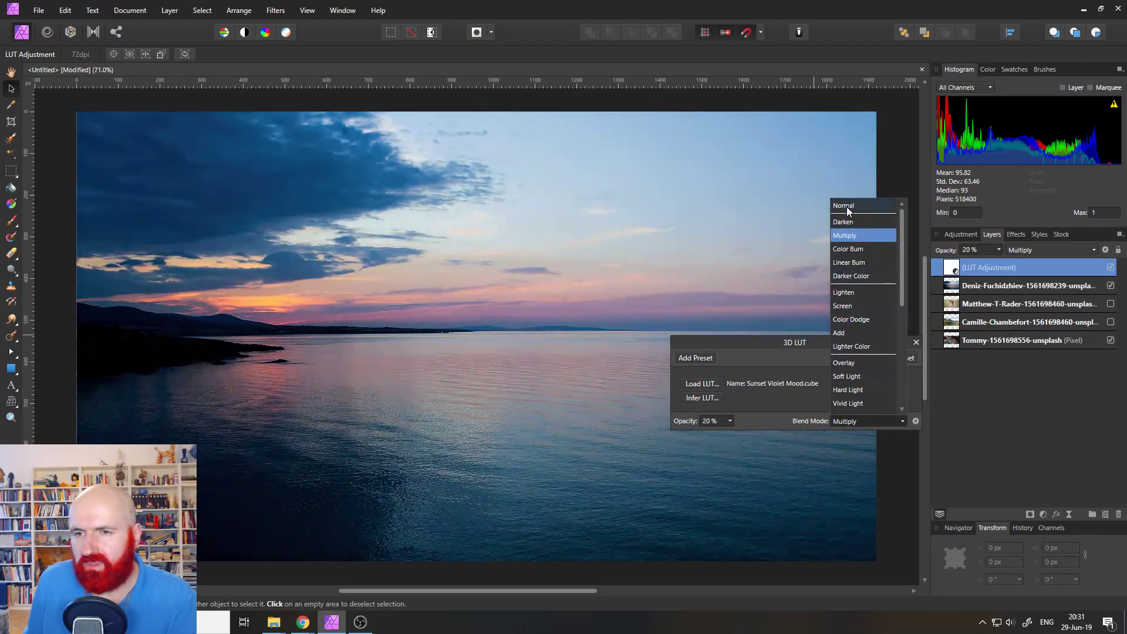
click(847, 206)
click(730, 420)
mouse_move(731, 434)
mouse_down()
mouse_move(784, 435)
mouse_move(744, 436)
mouse_up()
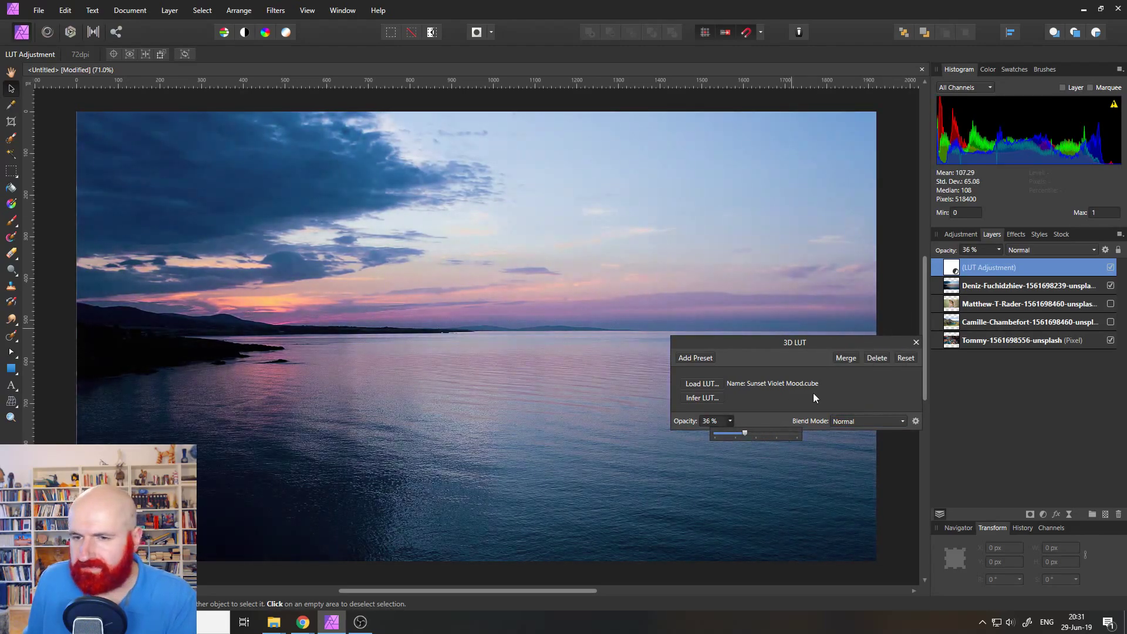
click(916, 342)
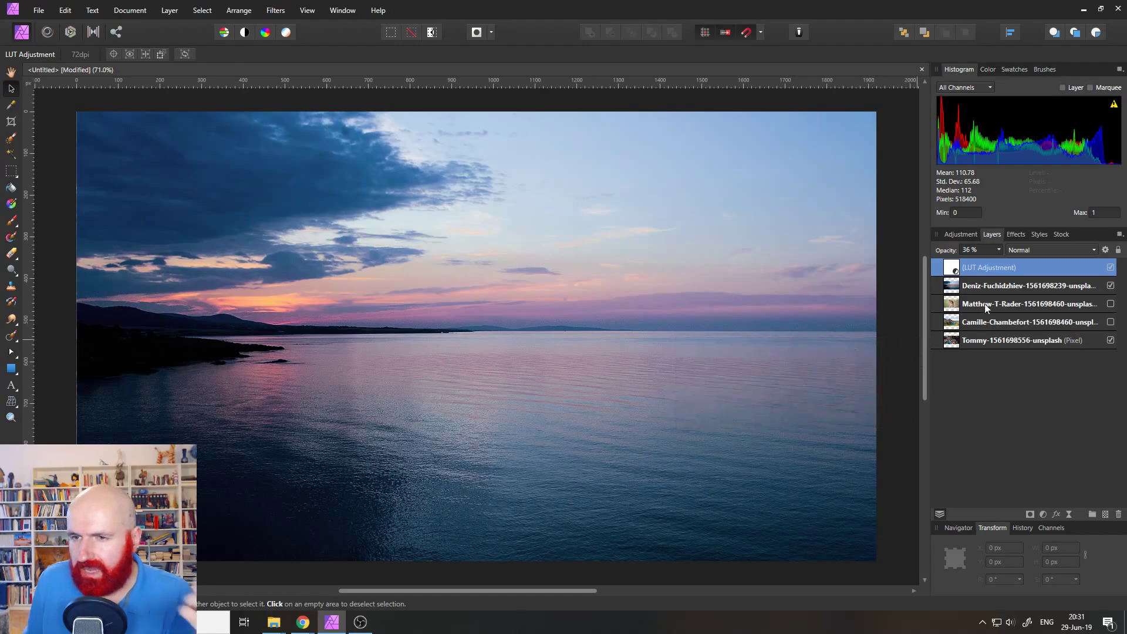
Step: Reopen the LUT file browser and go to the Oli's FREE LUT Pack - 10 LUTs folder to view its LUTs
double_click(941, 270)
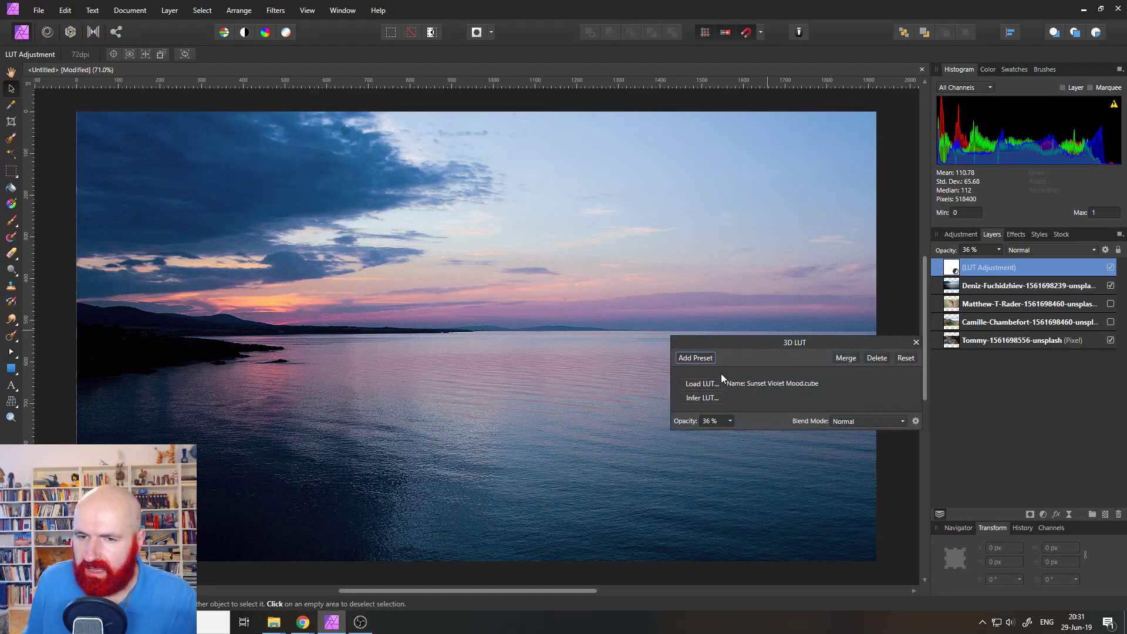
click(702, 384)
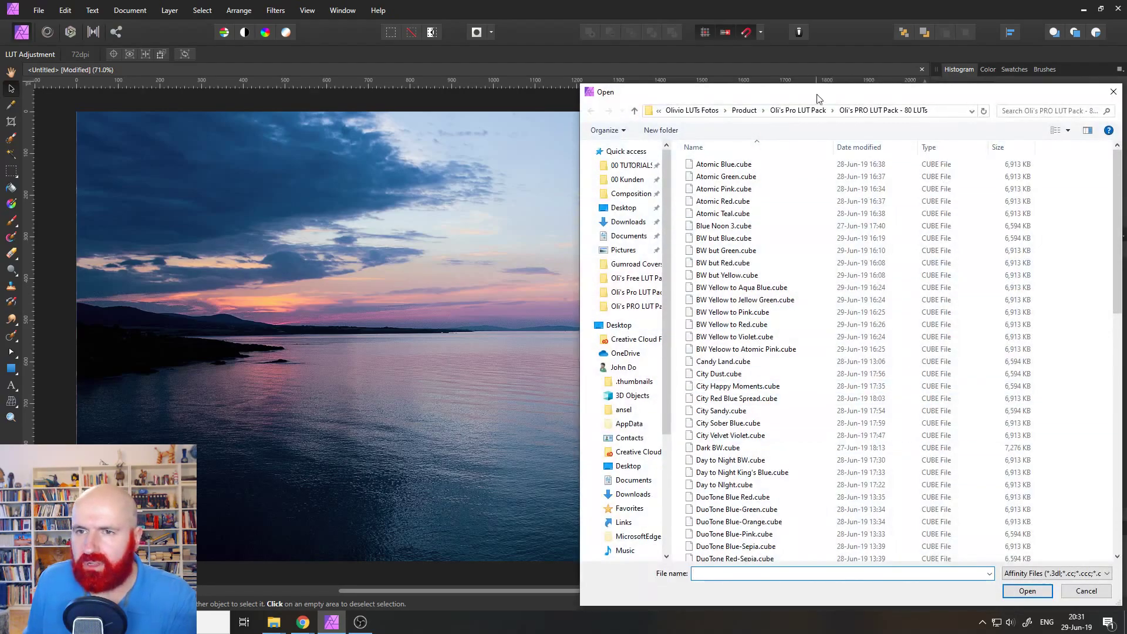
click(802, 112)
drag(766, 96, 677, 95)
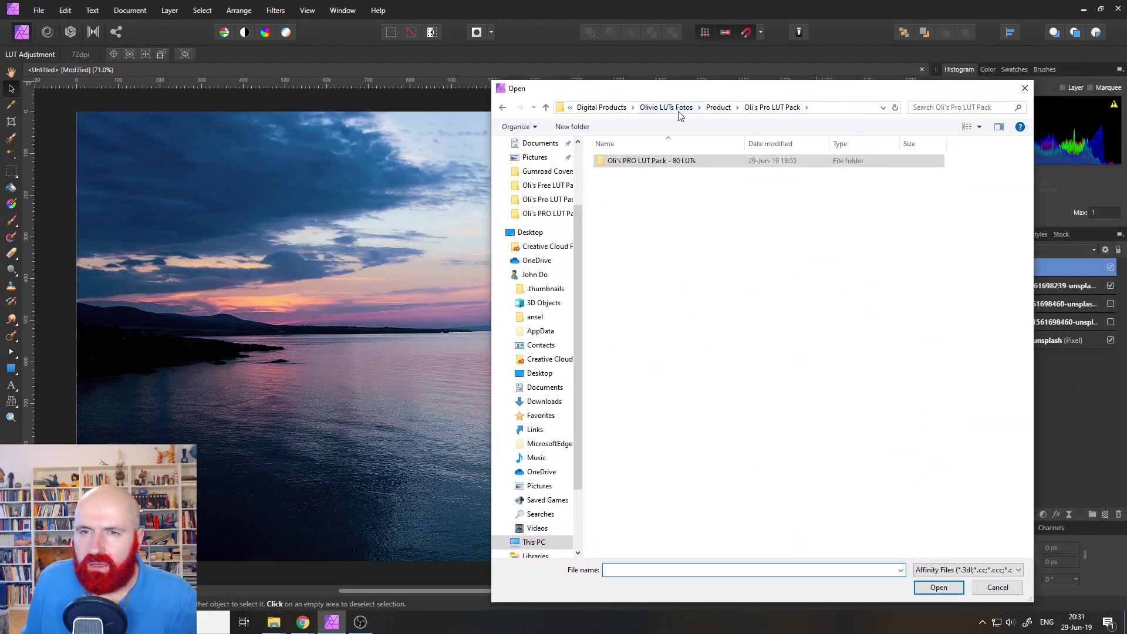
click(678, 110)
double_click(630, 172)
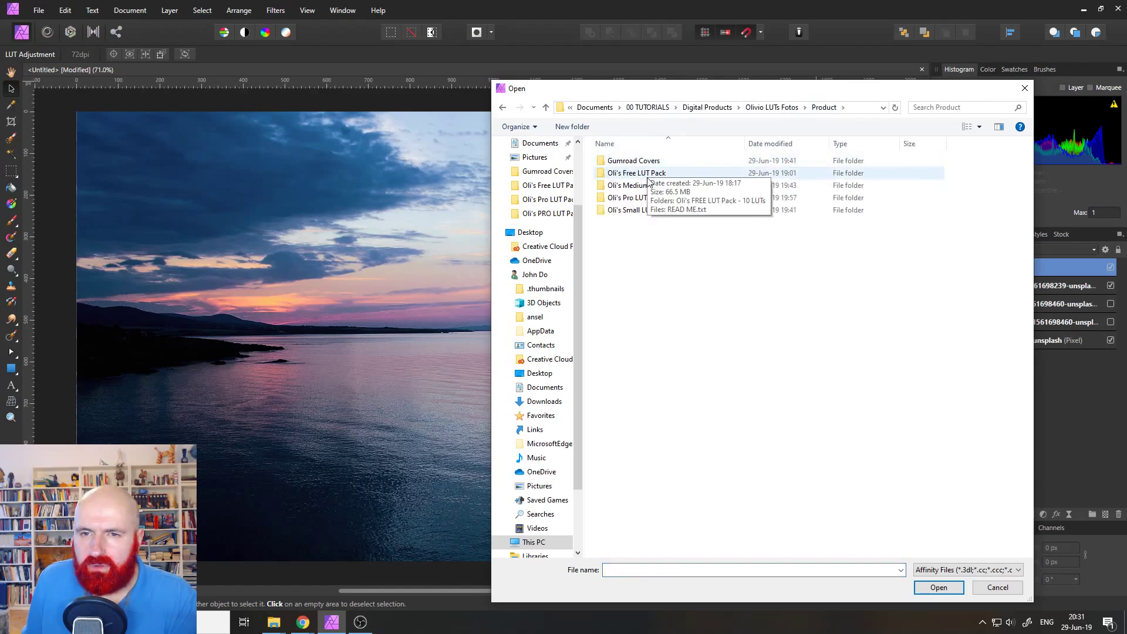
double_click(646, 175)
double_click(646, 162)
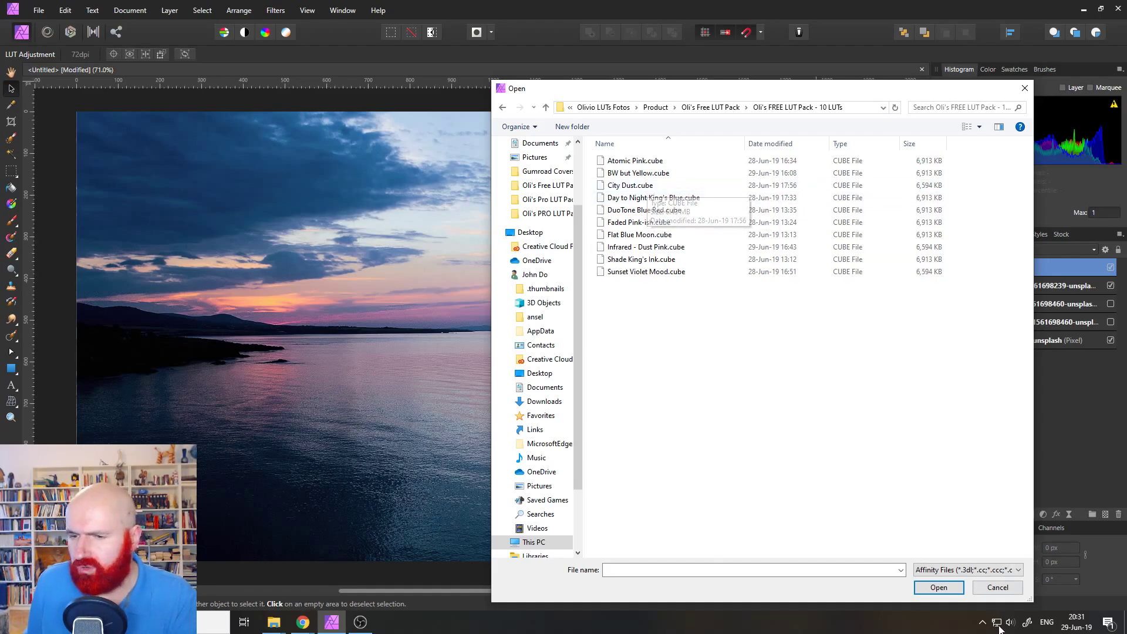
Step: Cancel the LUT file browser and hide the sunset sea photo layer
click(998, 587)
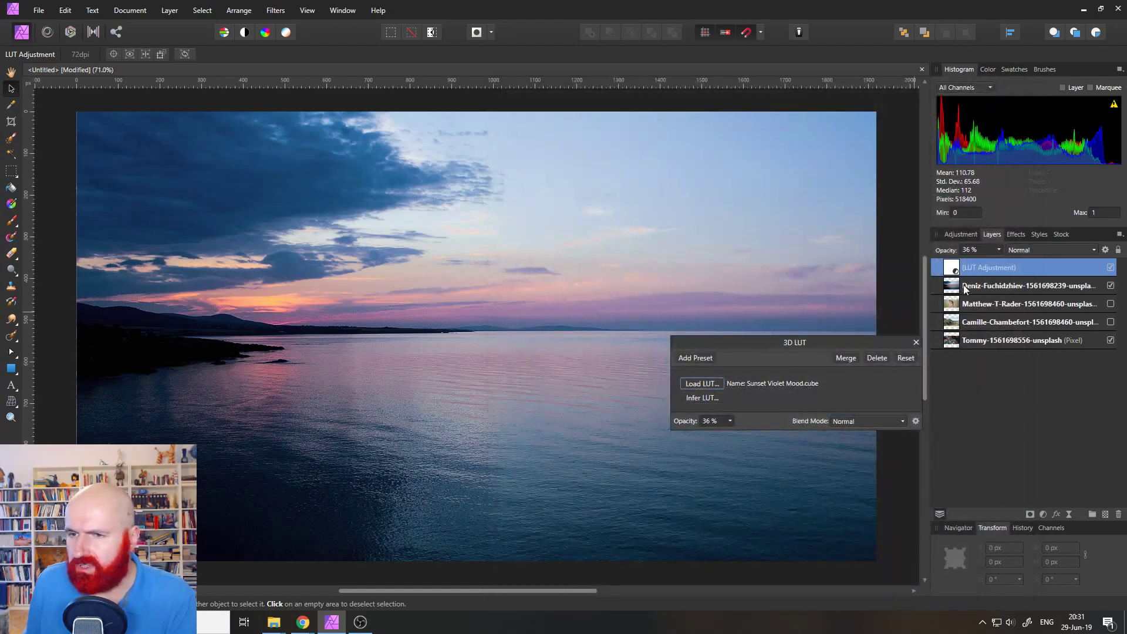
click(1111, 286)
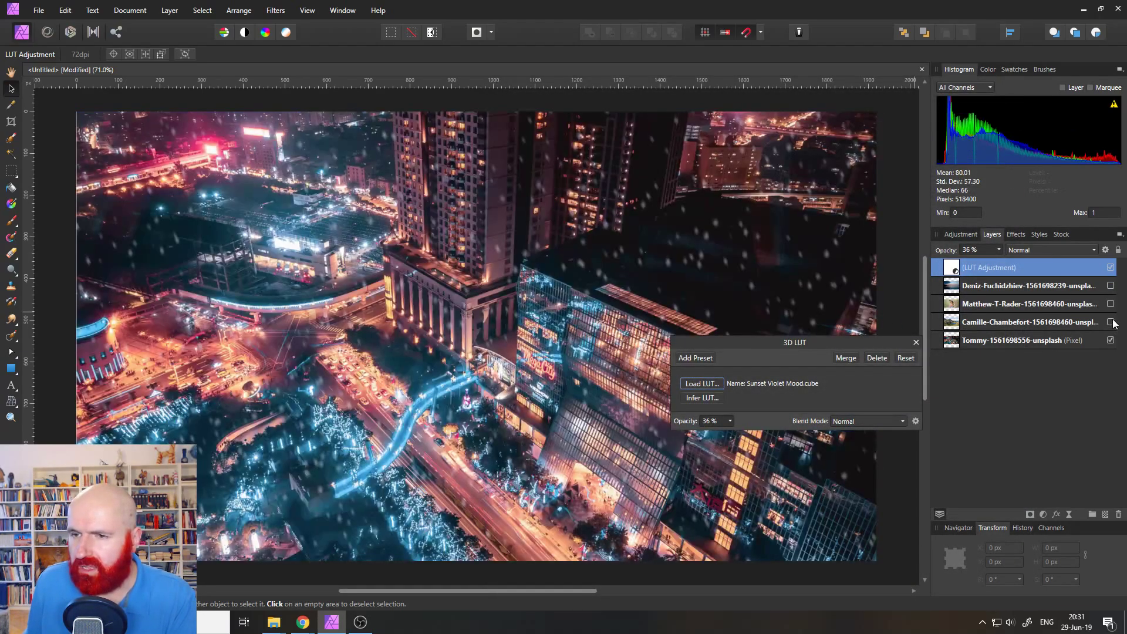
Step: Search the Unsplash stock photos for "city" and place the portrait-format street photo with skyscrapers in the document
click(1062, 235)
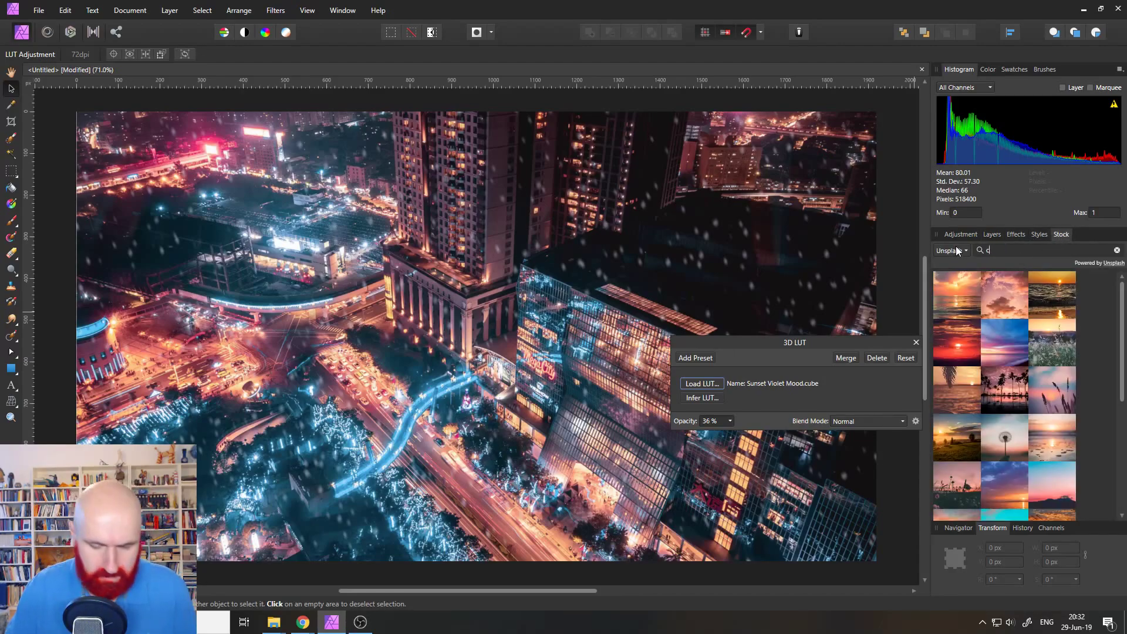
text(y)
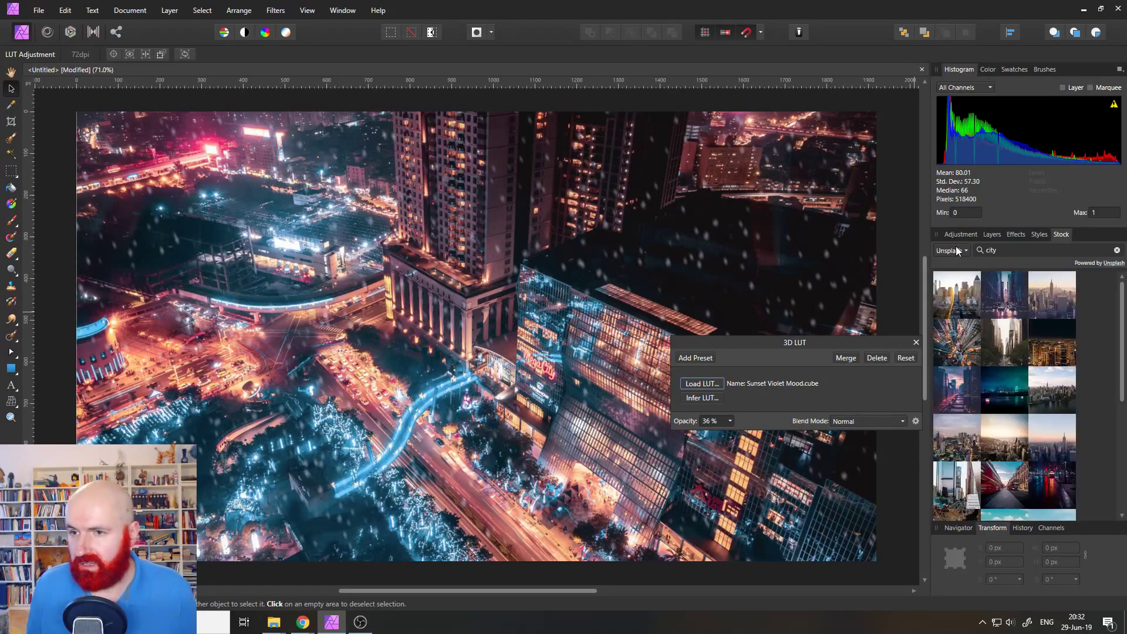
scroll(1062, 322, down, 1)
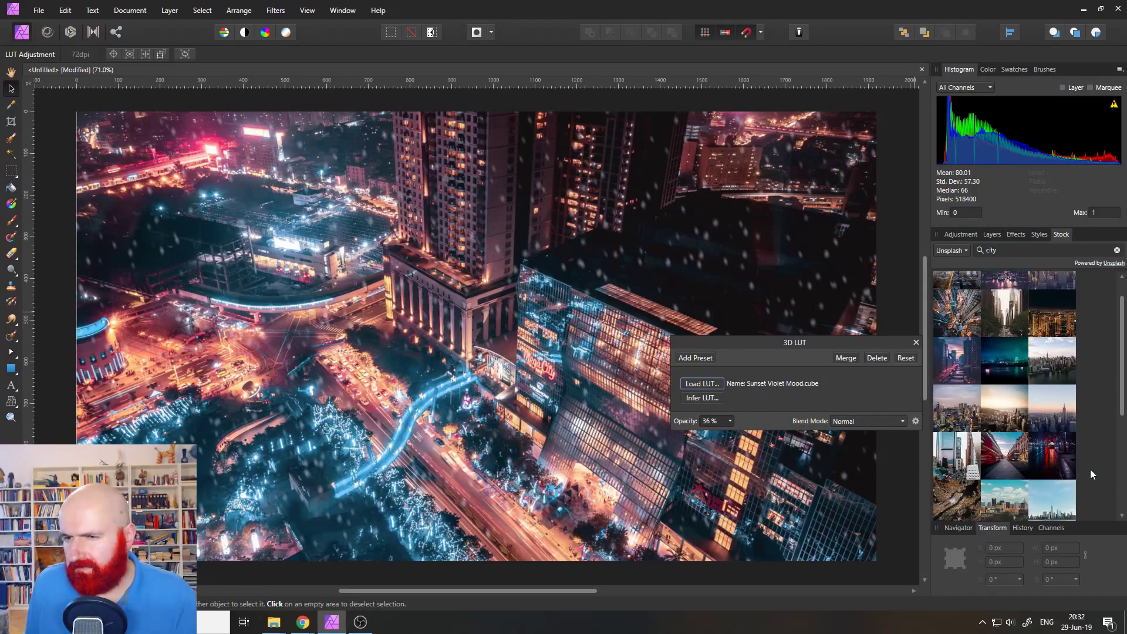
drag(1122, 317, 1122, 440)
scroll(1086, 388, down, 2)
scroll(1083, 383, down, 3)
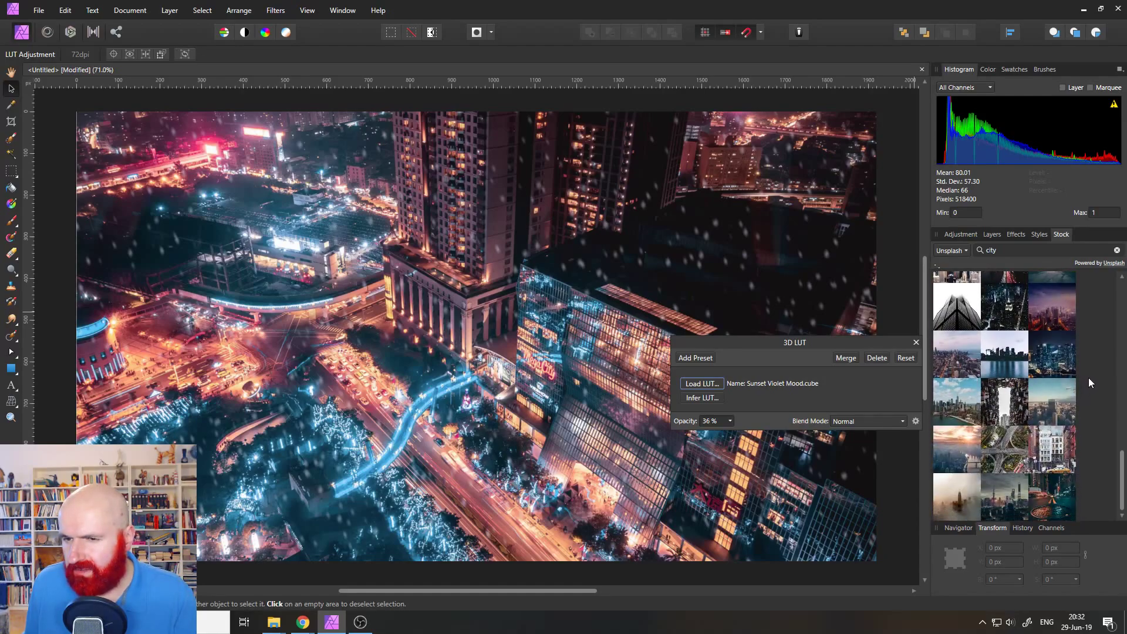
scroll(1093, 372, down, 2)
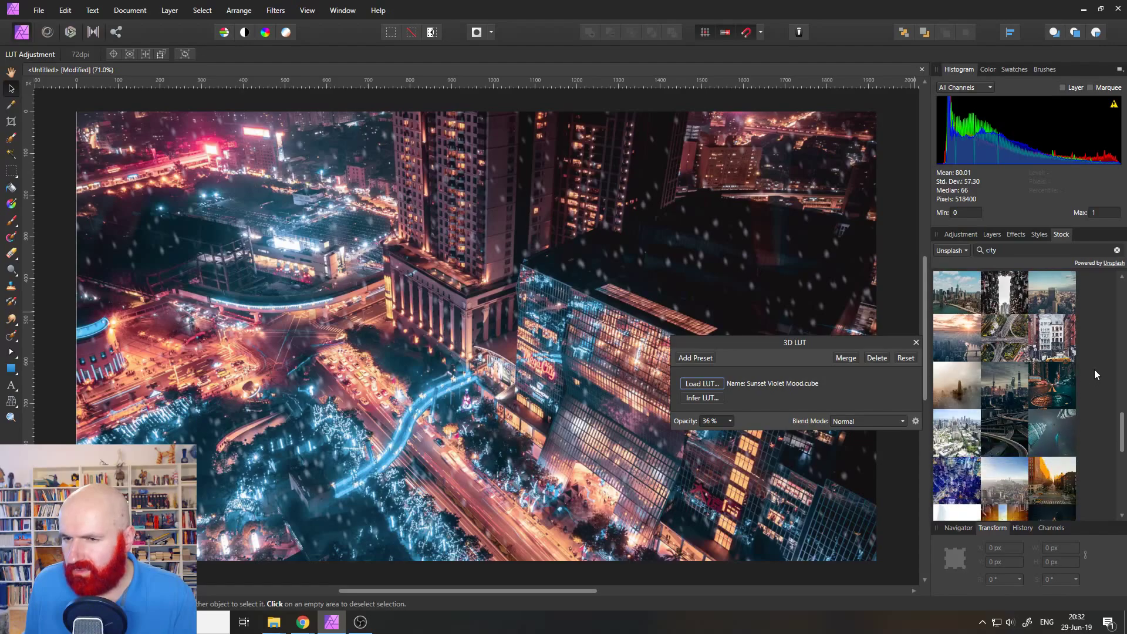
scroll(1121, 478, down, 3)
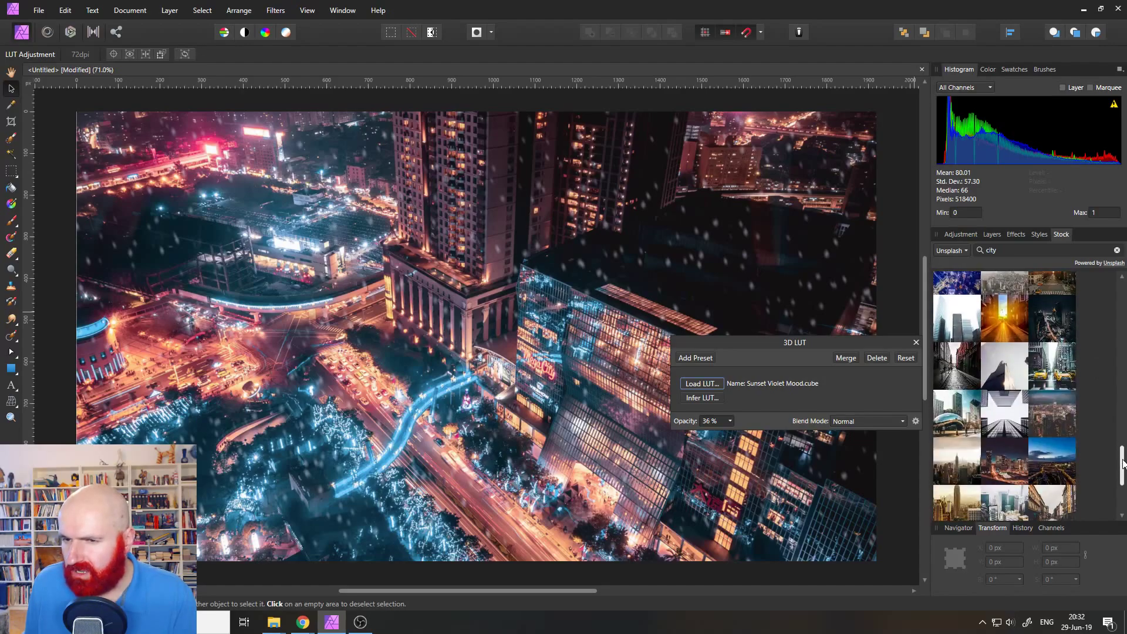
drag(1122, 464, 1120, 488)
scroll(1086, 432, down, 2)
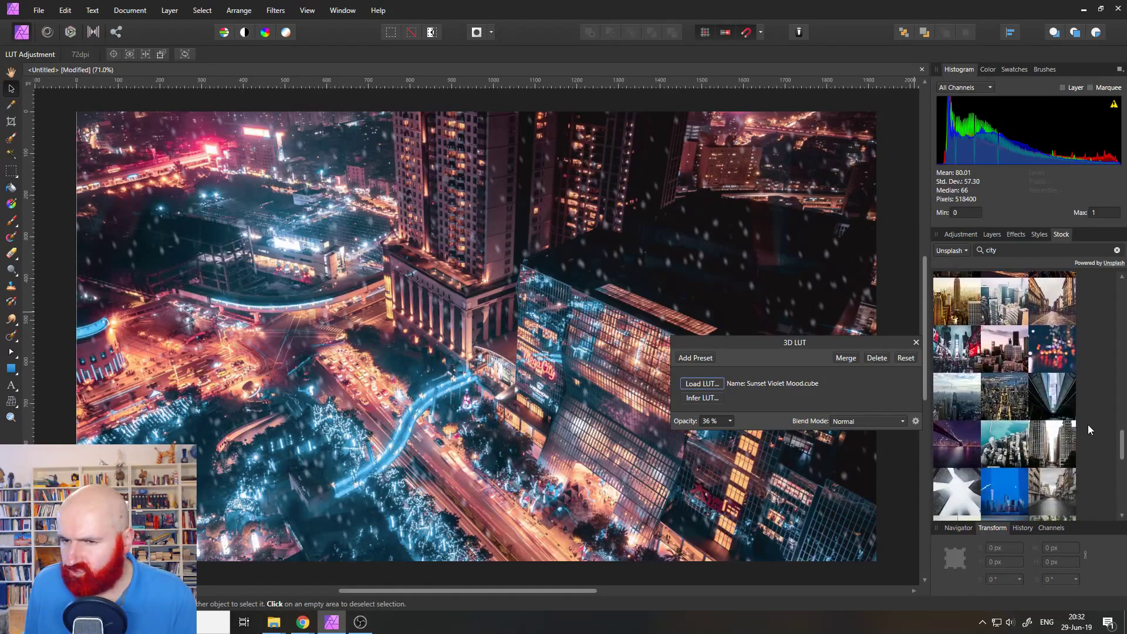
scroll(1089, 423, down, 1)
drag(1120, 445, 1122, 302)
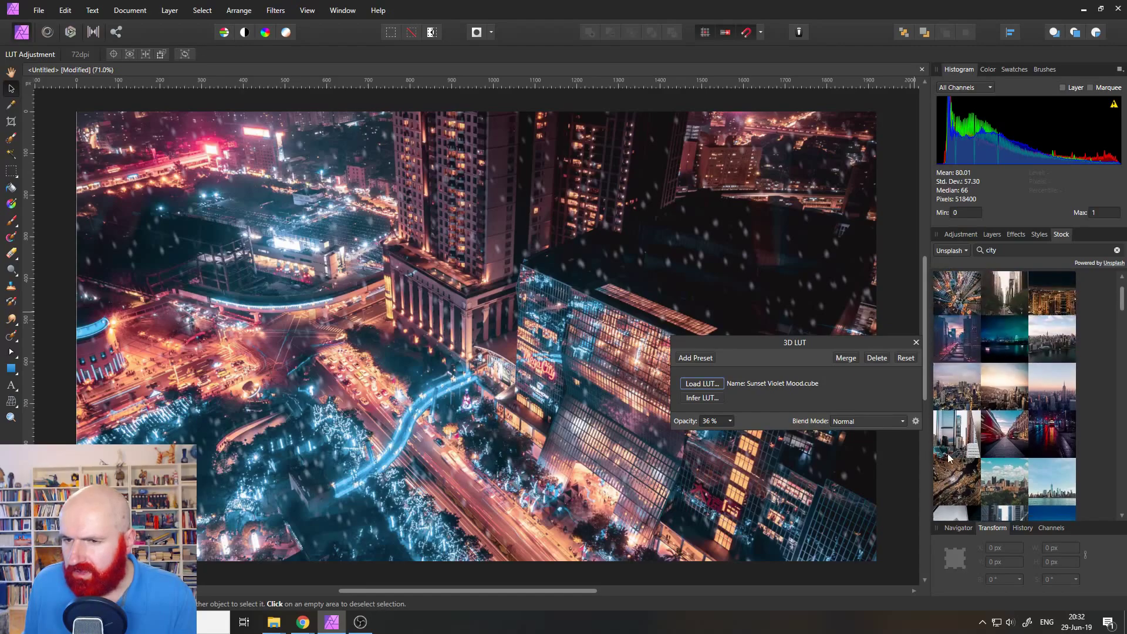
drag(947, 453, 445, 280)
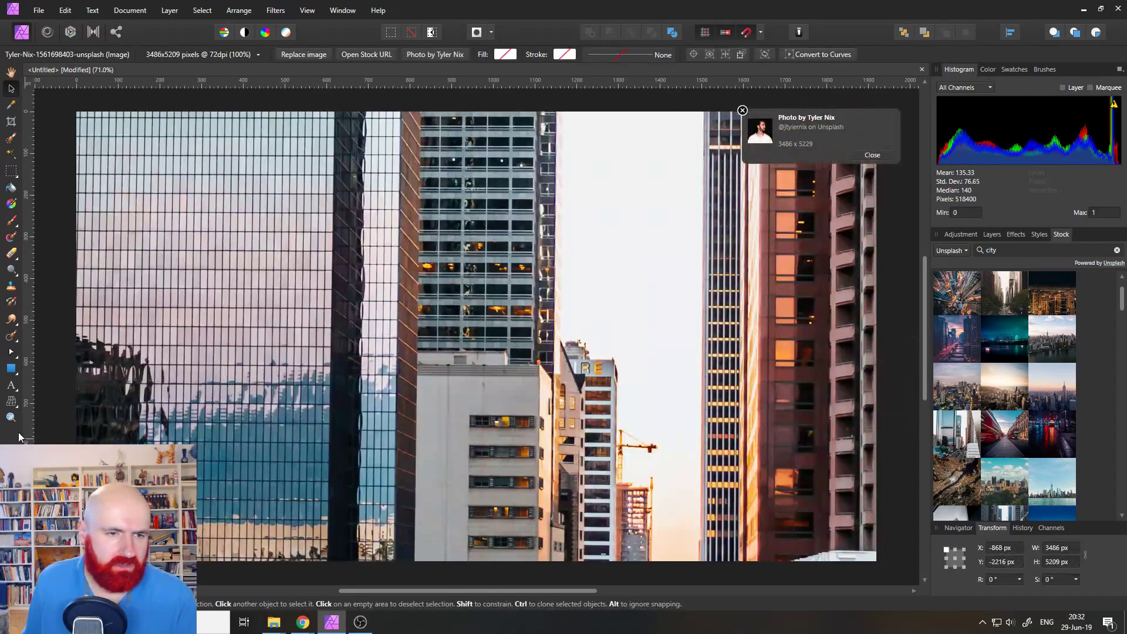
Step: Scale the placed city photo to the canvas width of 1920 px and position it at X 0, Y -1532 px so the street fills the canvas
click(11, 418)
drag(298, 384, 258, 383)
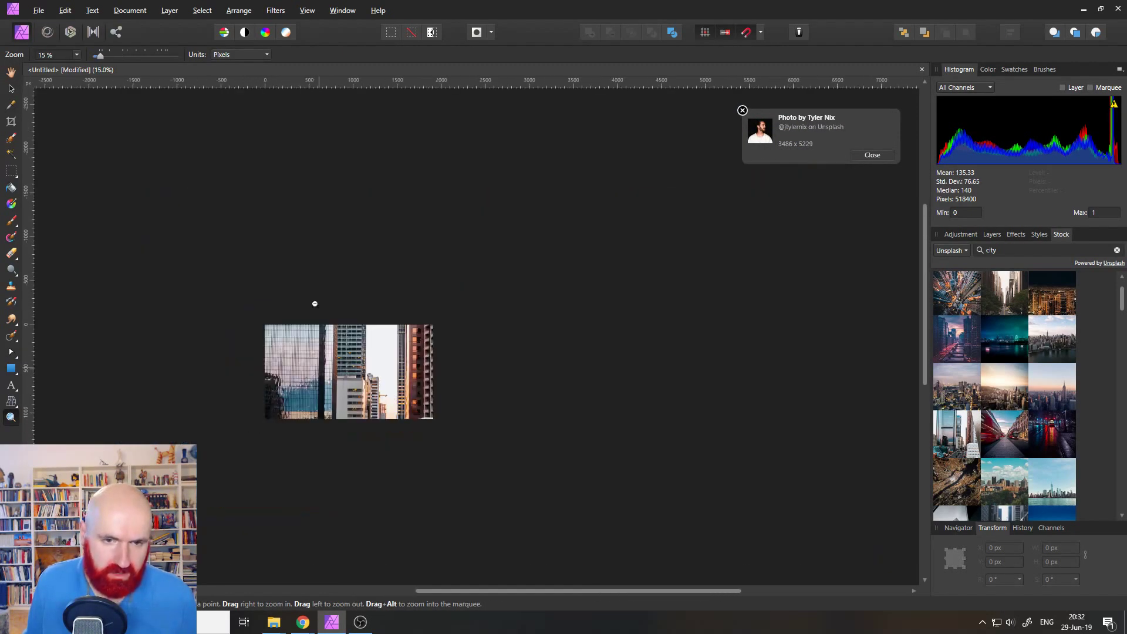
key(v)
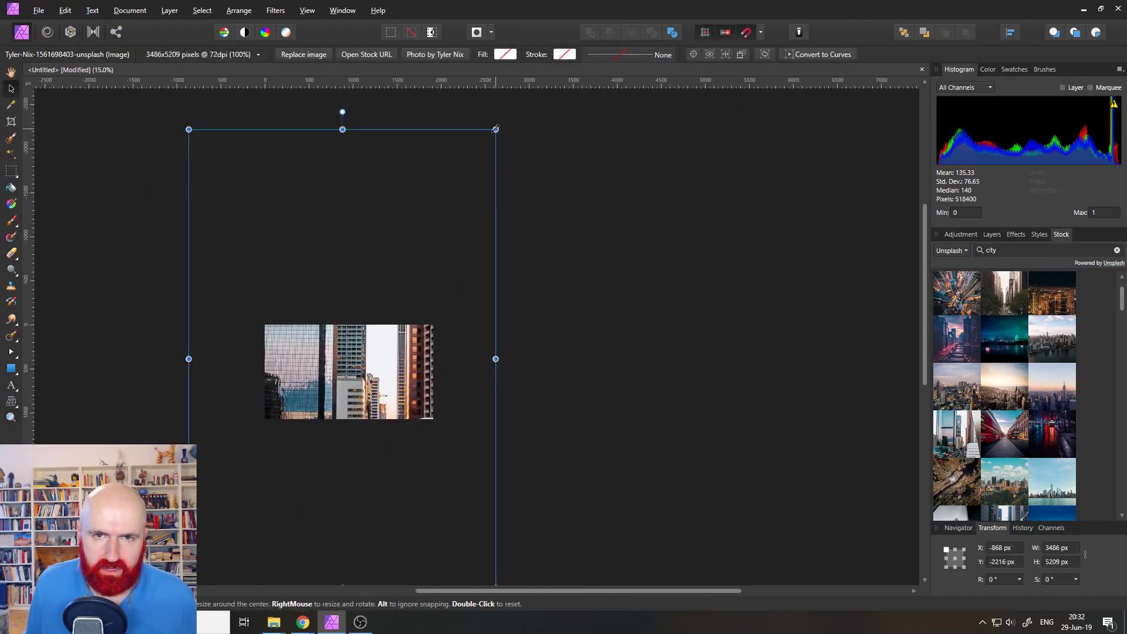
drag(495, 129, 337, 365)
drag(308, 378, 350, 258)
mouse_move(413, 428)
mouse_down()
mouse_move(434, 460)
mouse_move(415, 410)
mouse_up()
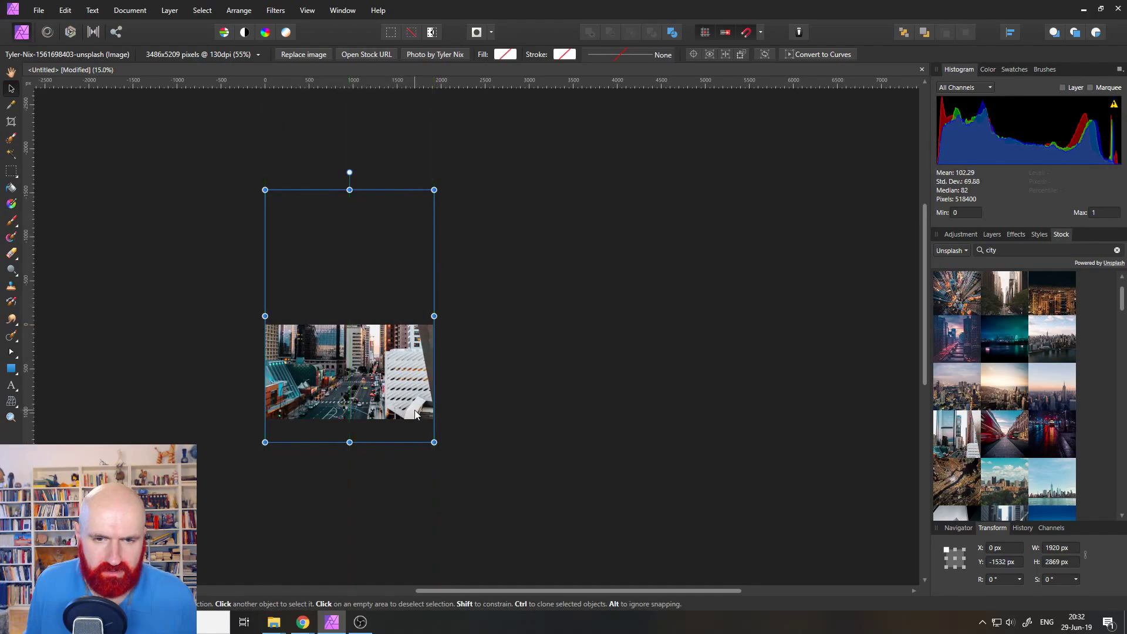
key(ctrl+0)
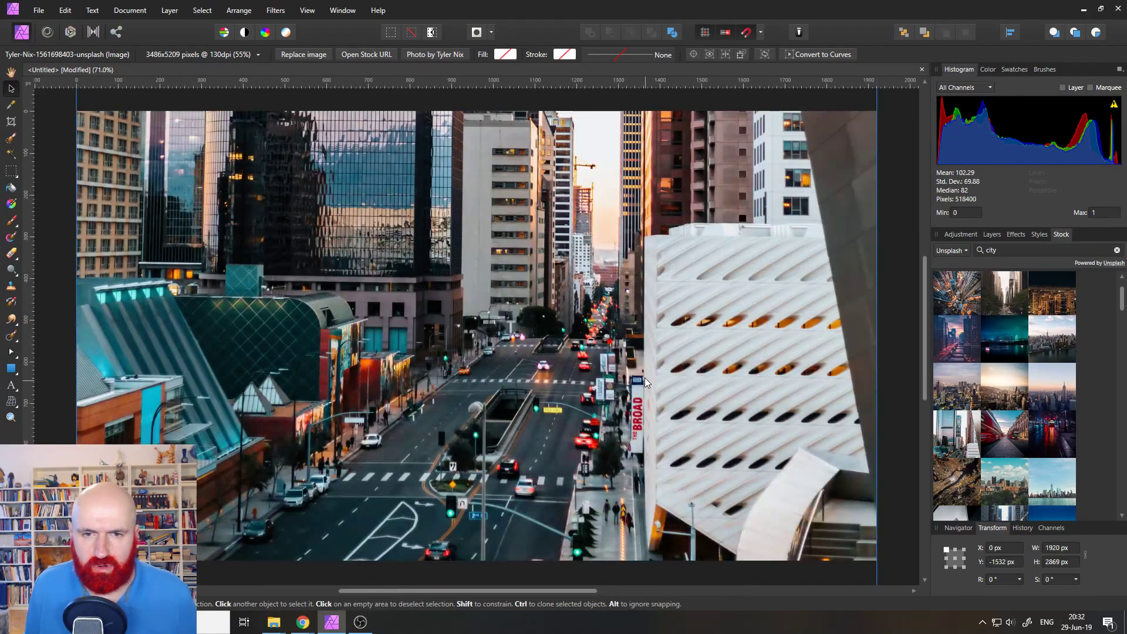
Step: Rasterise the city photo layer and move the LUT adjustment above it in the layer stack
click(992, 235)
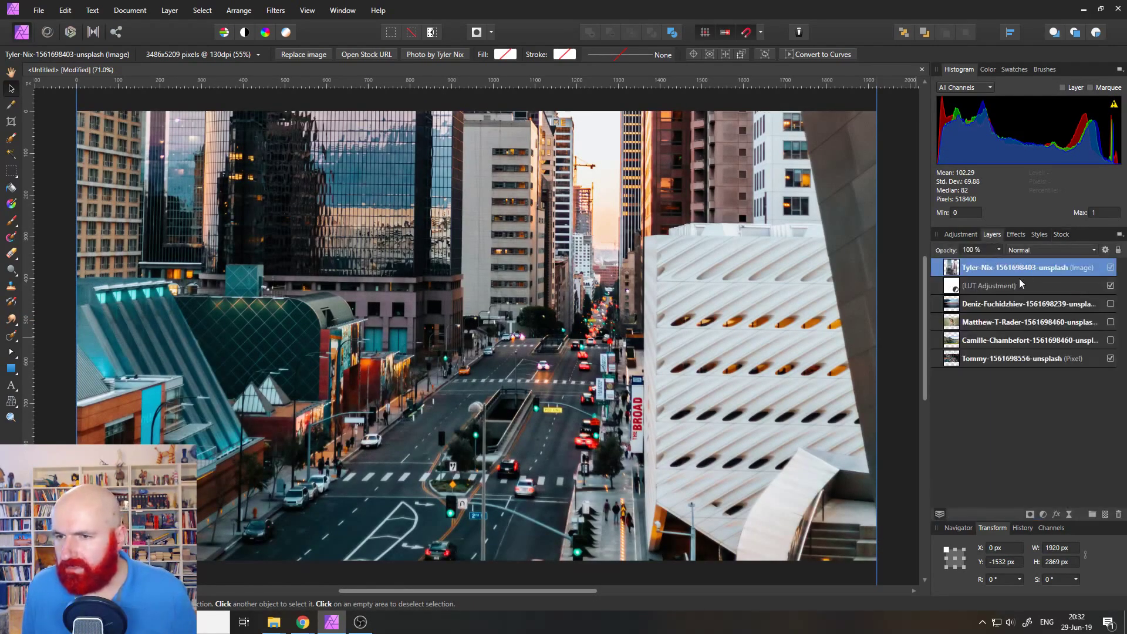
right_click(989, 269)
click(998, 471)
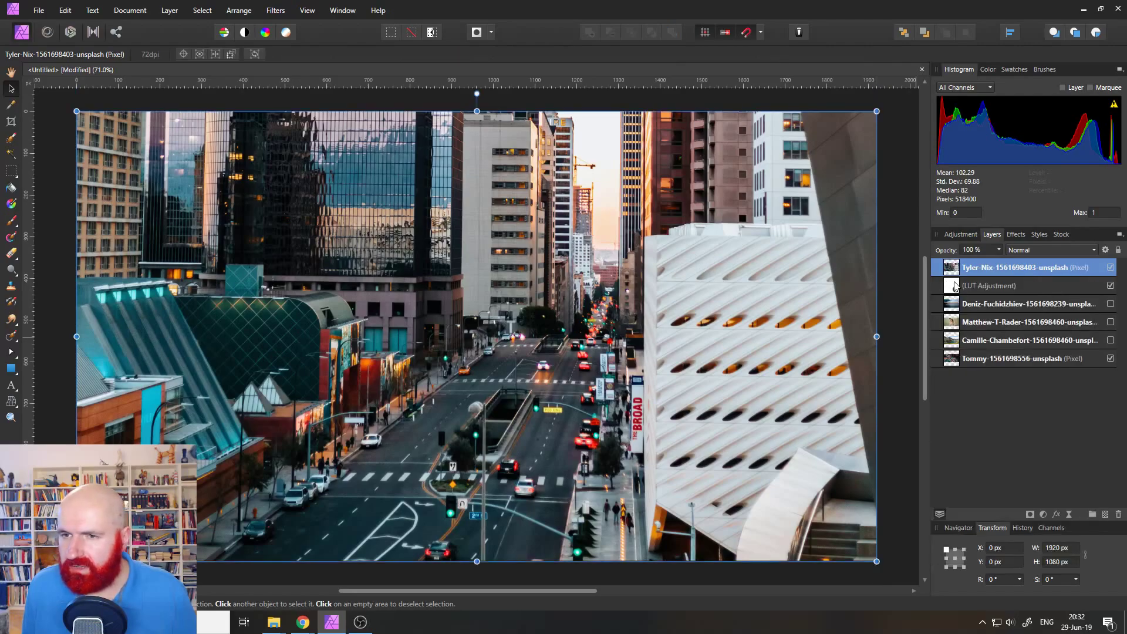
drag(955, 286, 952, 268)
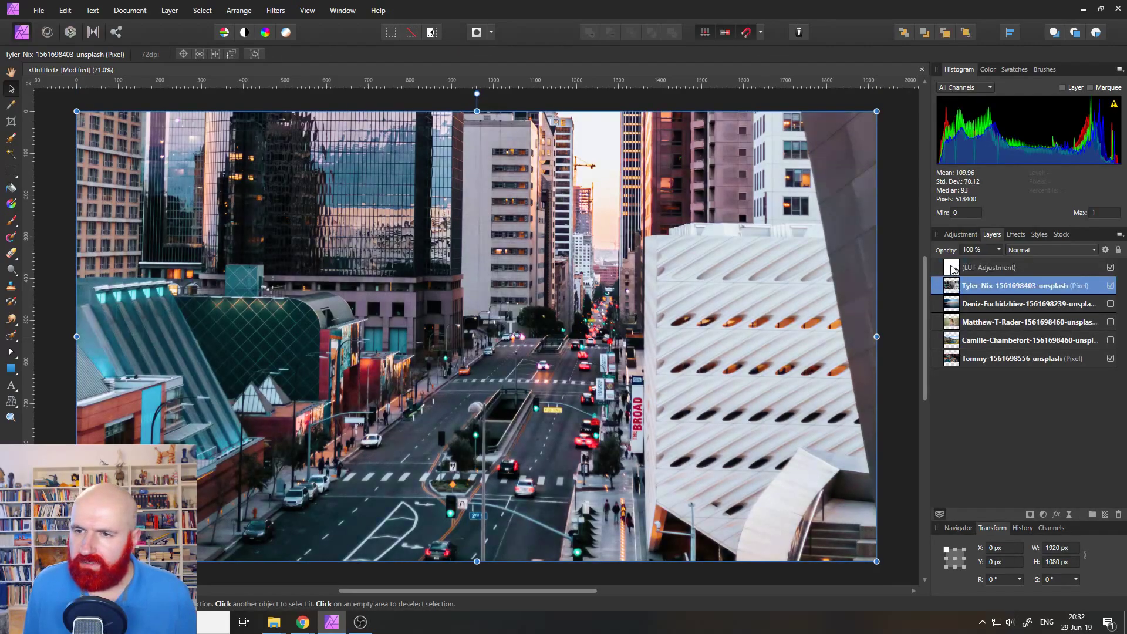
Step: Load Atomic Pink.cube from the Oli's FREE LUT Pack - 10 LUTs folder into the LUT adjustment
double_click(952, 269)
click(695, 357)
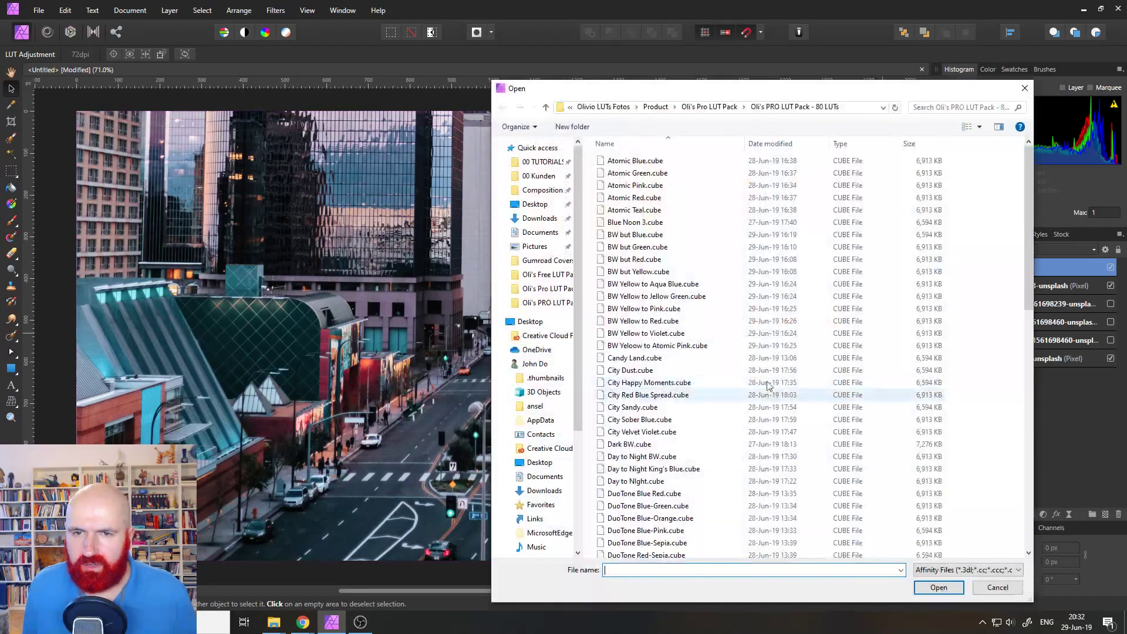
click(709, 106)
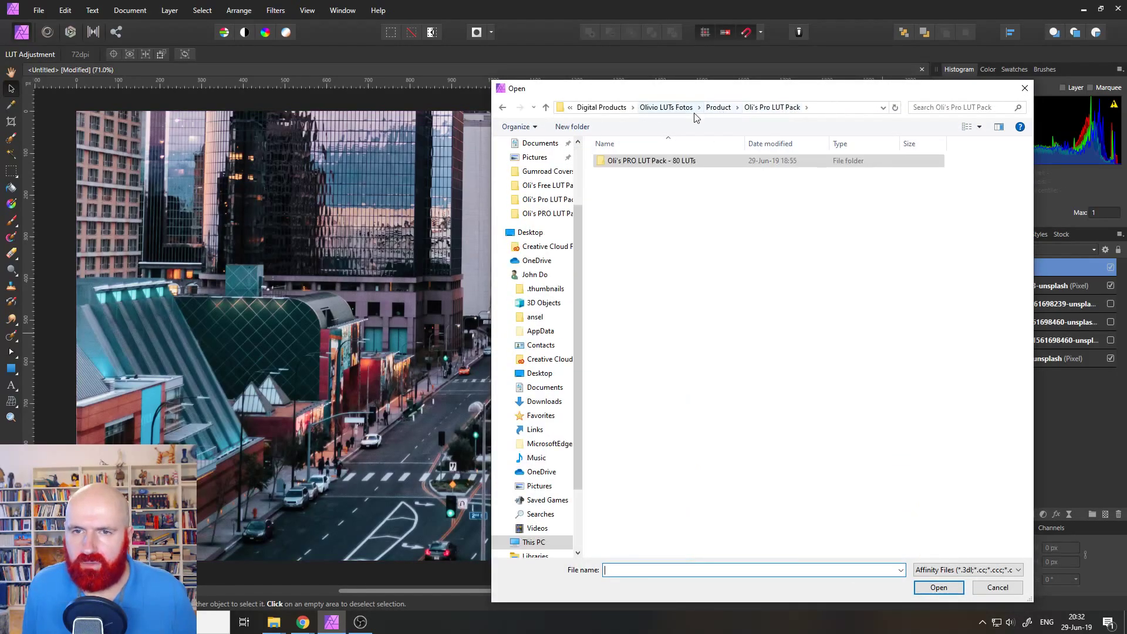
click(718, 107)
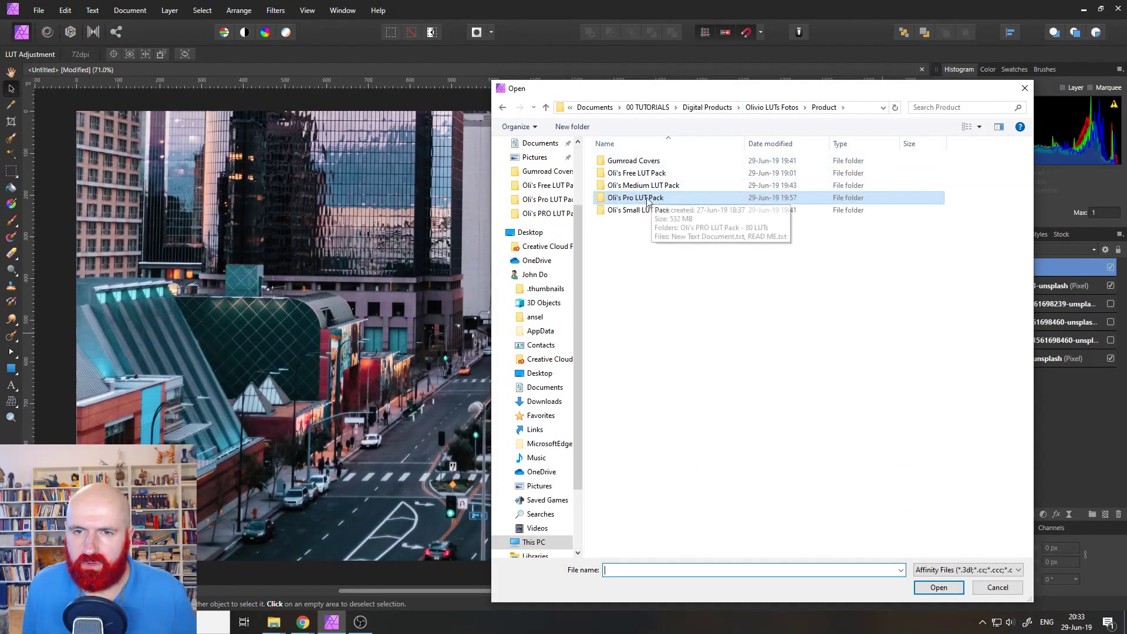
double_click(644, 173)
double_click(646, 162)
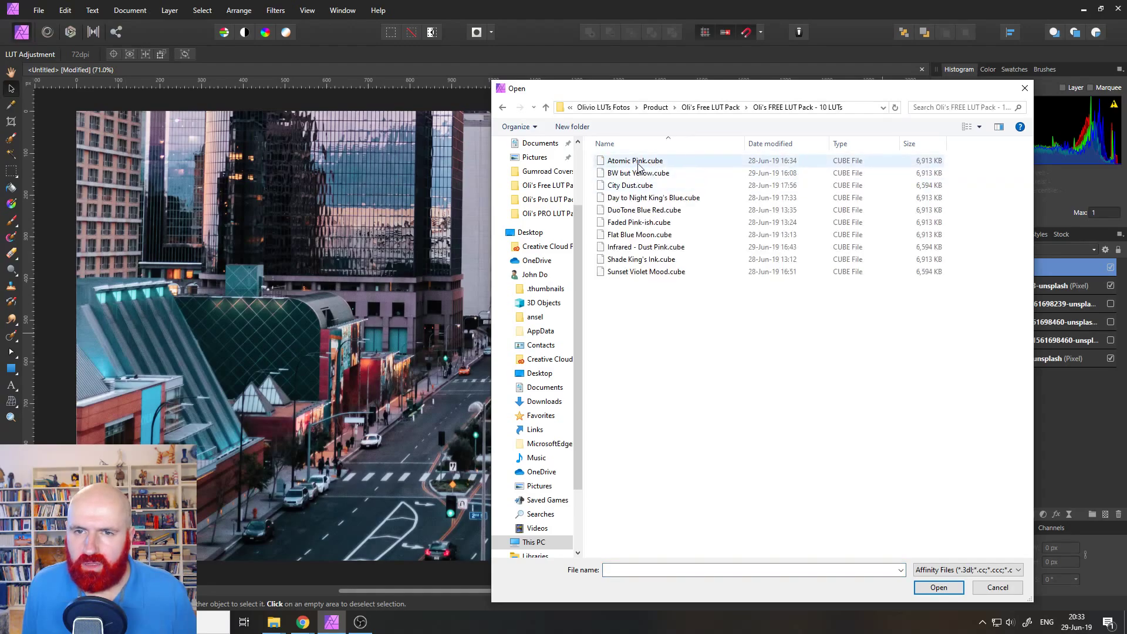
double_click(639, 162)
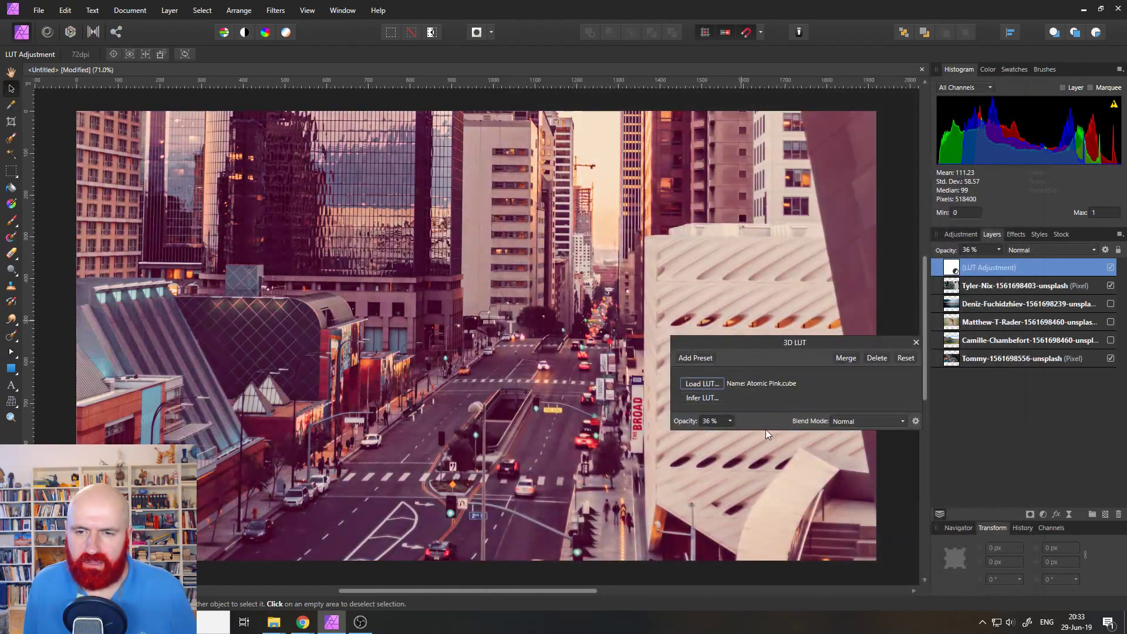
Step: Raise the Atomic Pink LUT's opacity to 100% and move the 3D LUT dialog aside to uncover the photo
click(731, 422)
drag(734, 431, 815, 433)
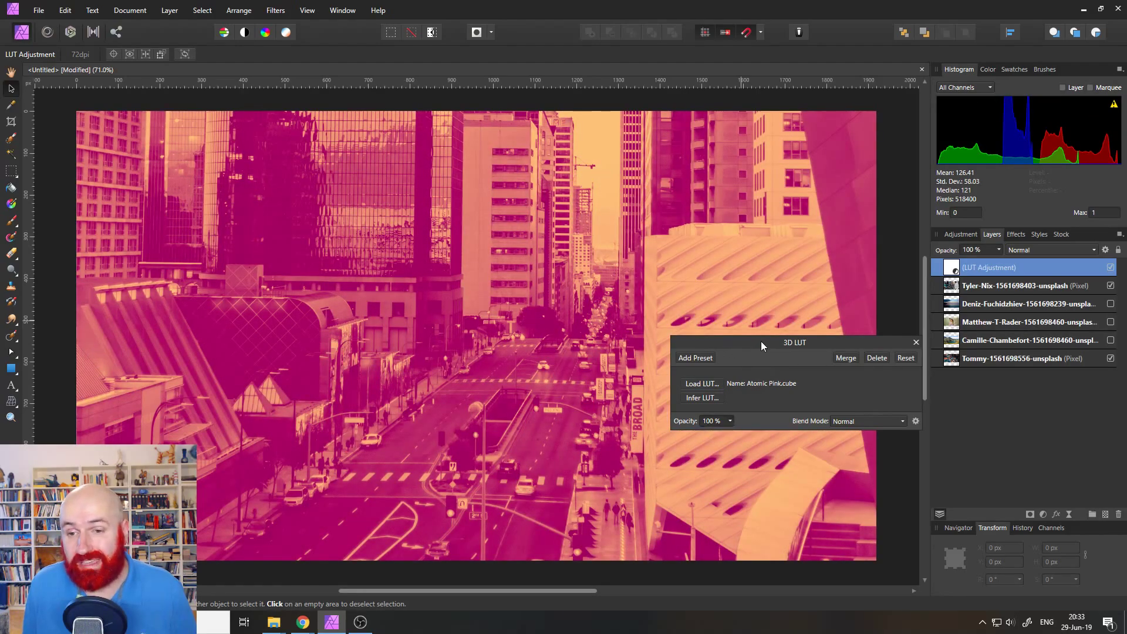
drag(757, 340, 904, 362)
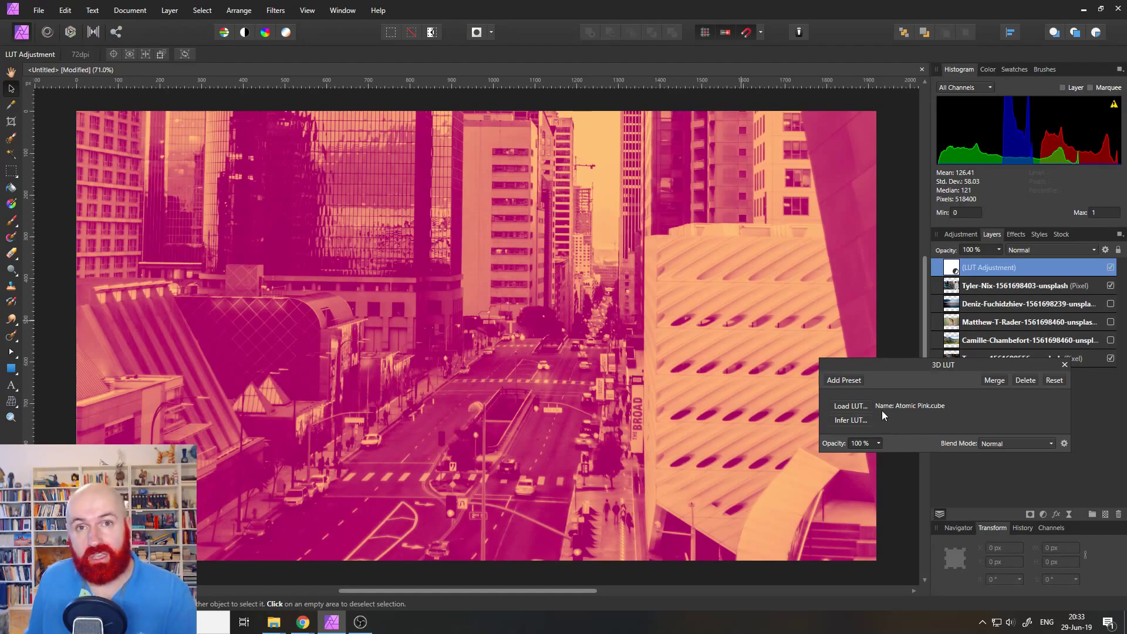
Step: Try the LUT adjustment at 41%, 39% and 50% opacity and return it to 100%
click(878, 444)
drag(882, 455, 835, 451)
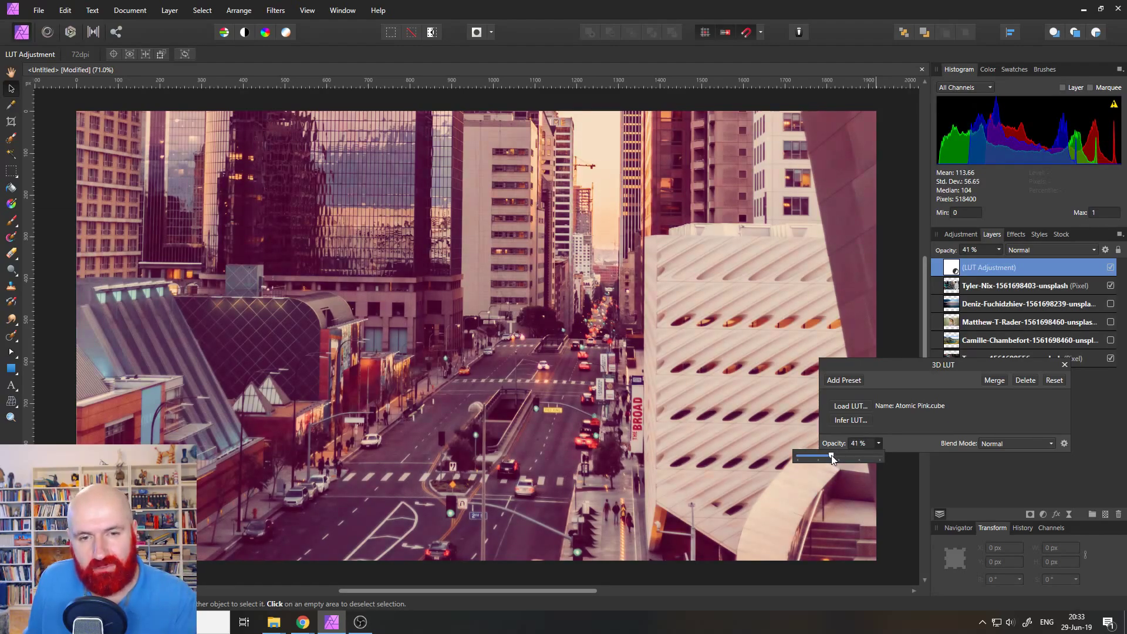
drag(831, 456, 826, 455)
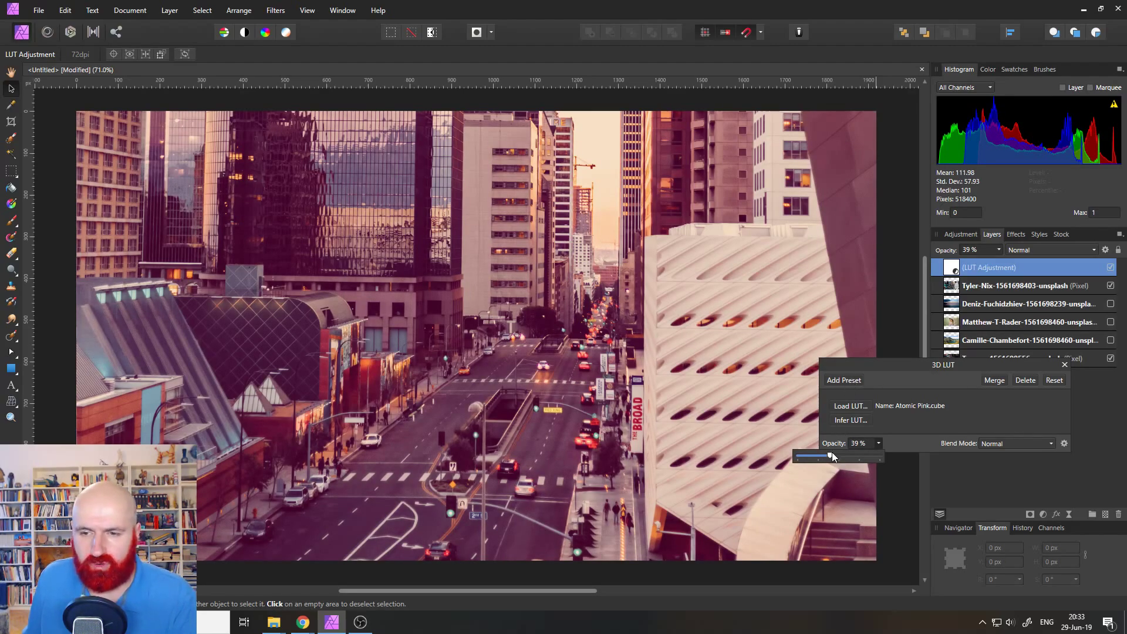
mouse_move(831, 455)
mouse_down()
mouse_move(886, 456)
mouse_move(816, 450)
mouse_move(838, 452)
mouse_up()
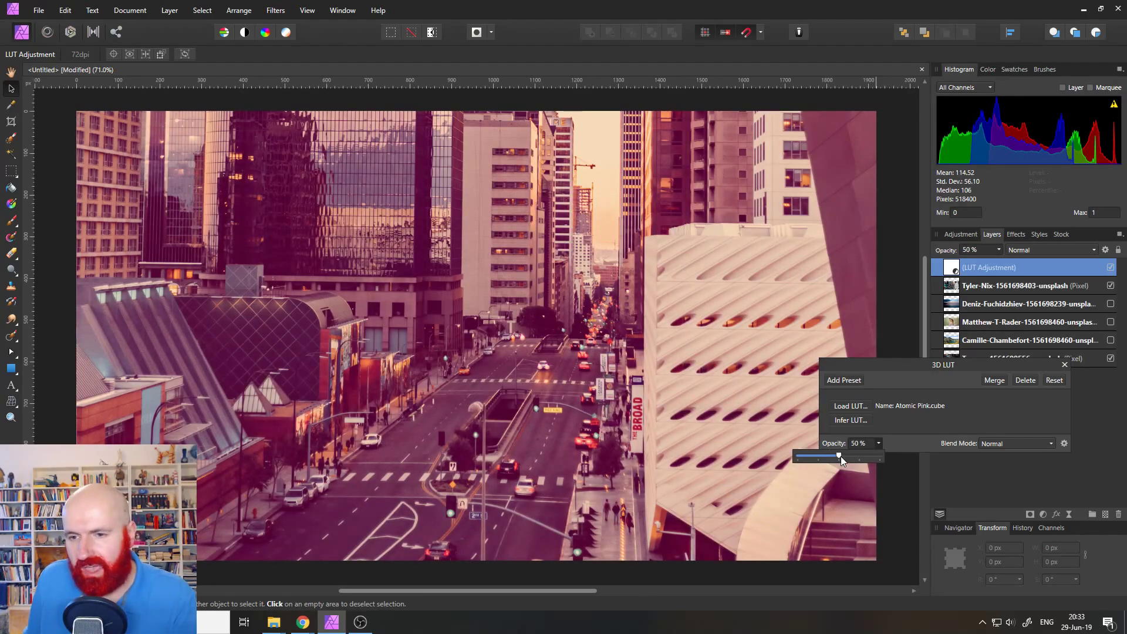
drag(841, 456, 883, 457)
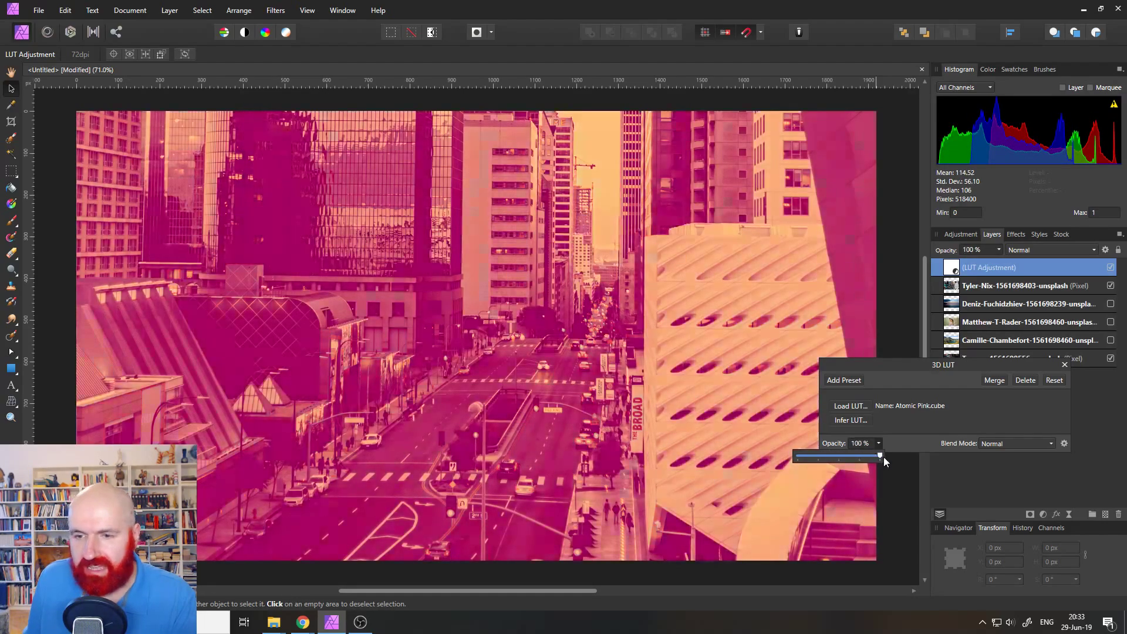
Step: Change the LUT adjustment's blend mode to Soft Light and lower its opacity to 61%
click(998, 444)
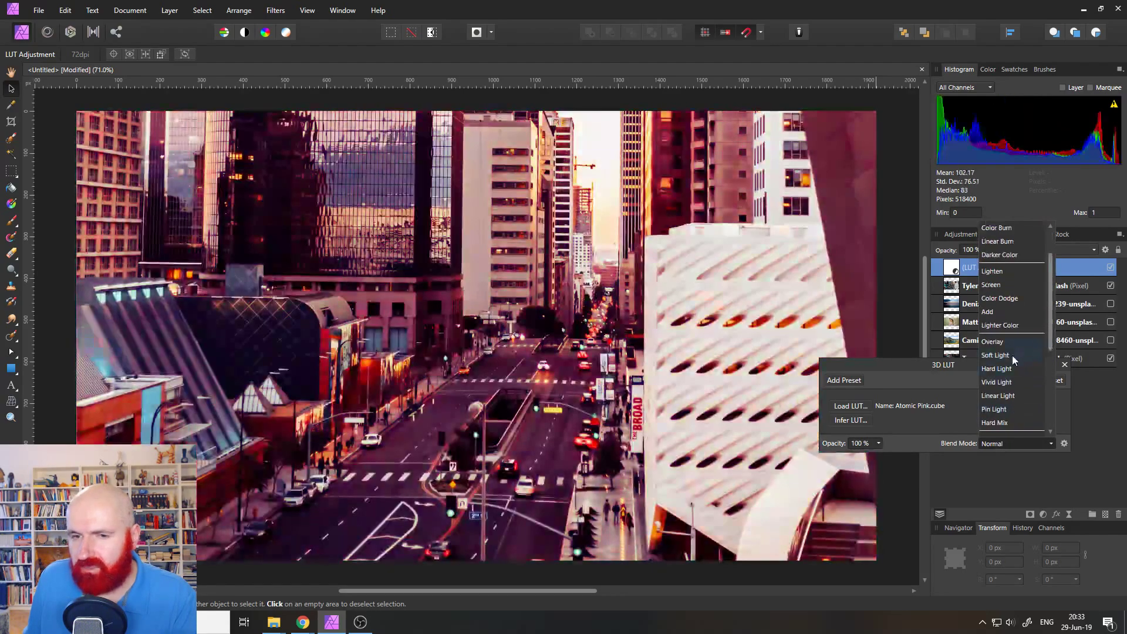
click(1012, 354)
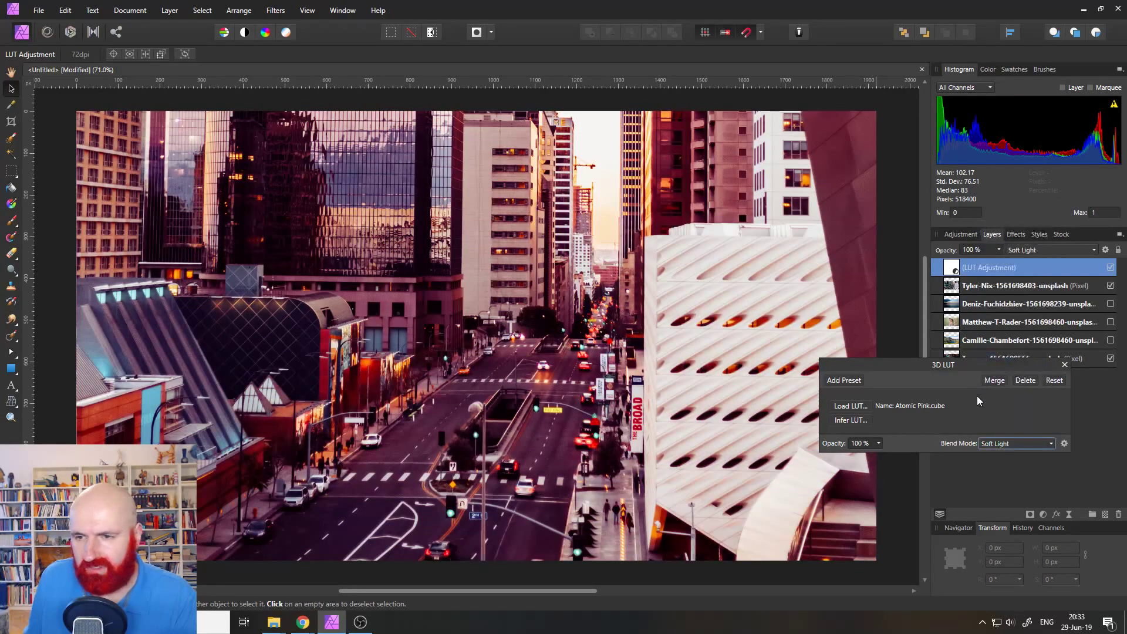
click(878, 444)
mouse_move(864, 455)
mouse_down()
mouse_move(817, 452)
mouse_move(848, 457)
mouse_up()
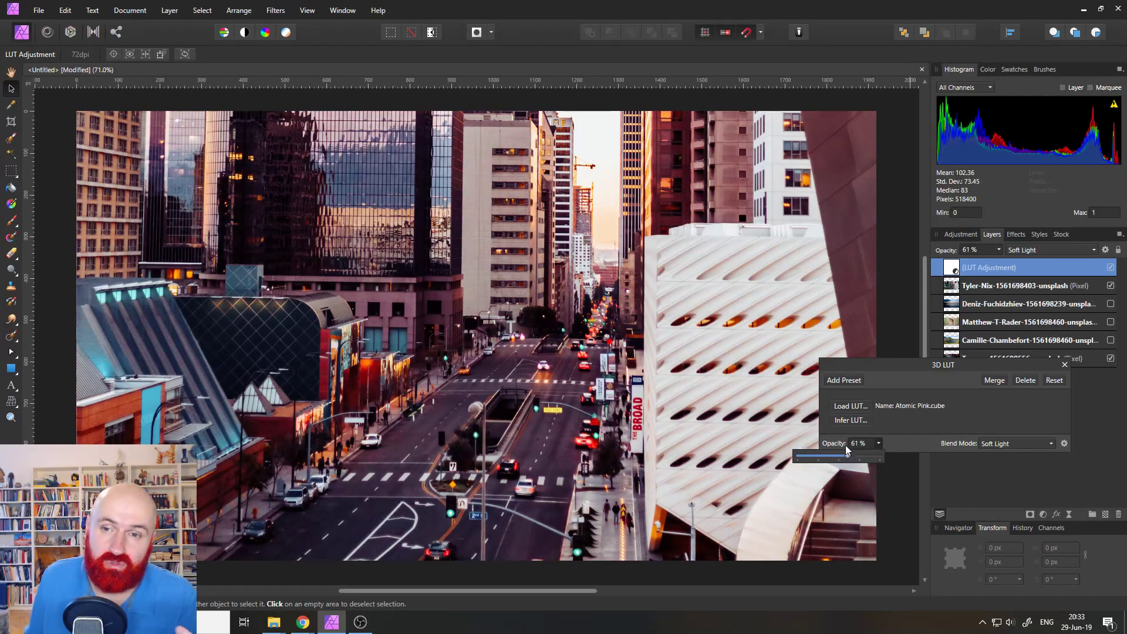
Step: Return the LUT adjustment's blend mode to Normal and load BW but Yellow.cube into it
click(995, 444)
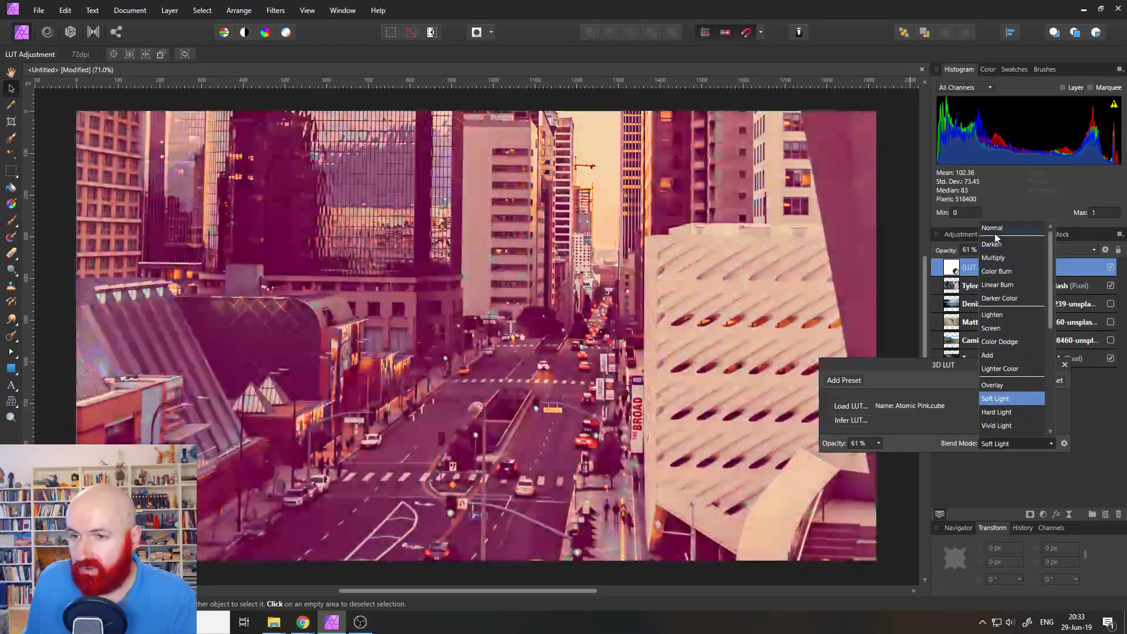
click(995, 230)
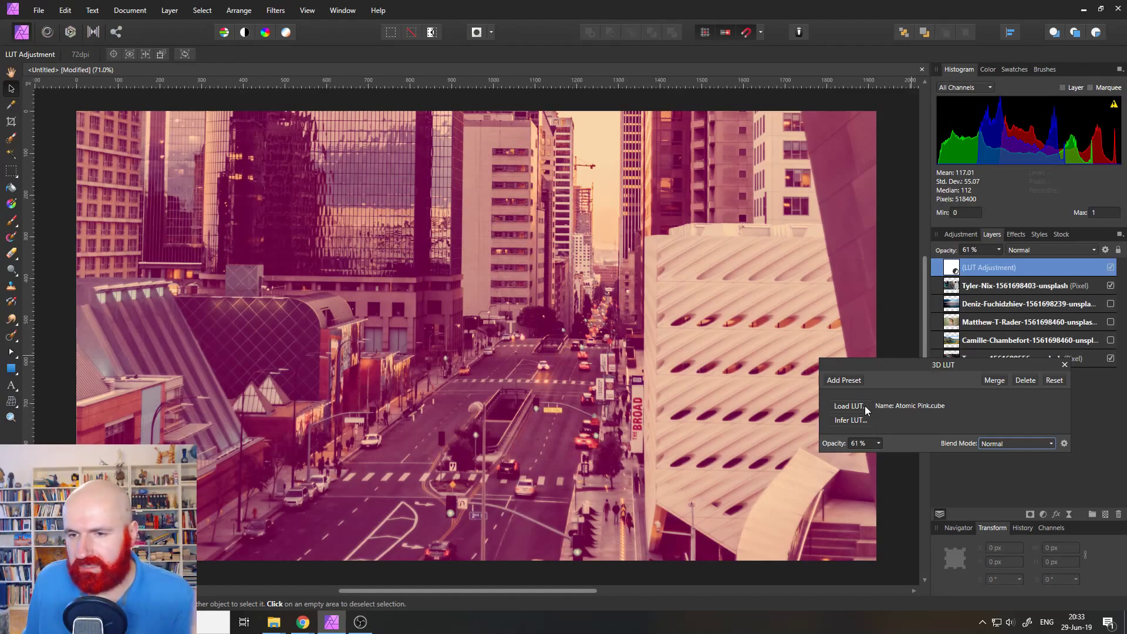
click(849, 406)
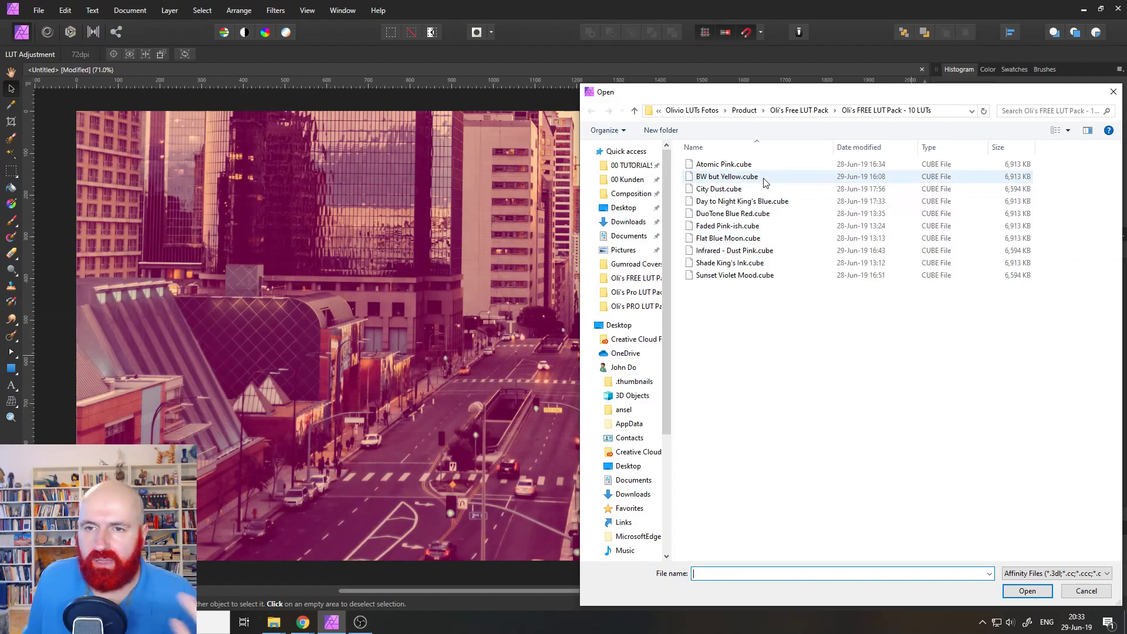
double_click(728, 177)
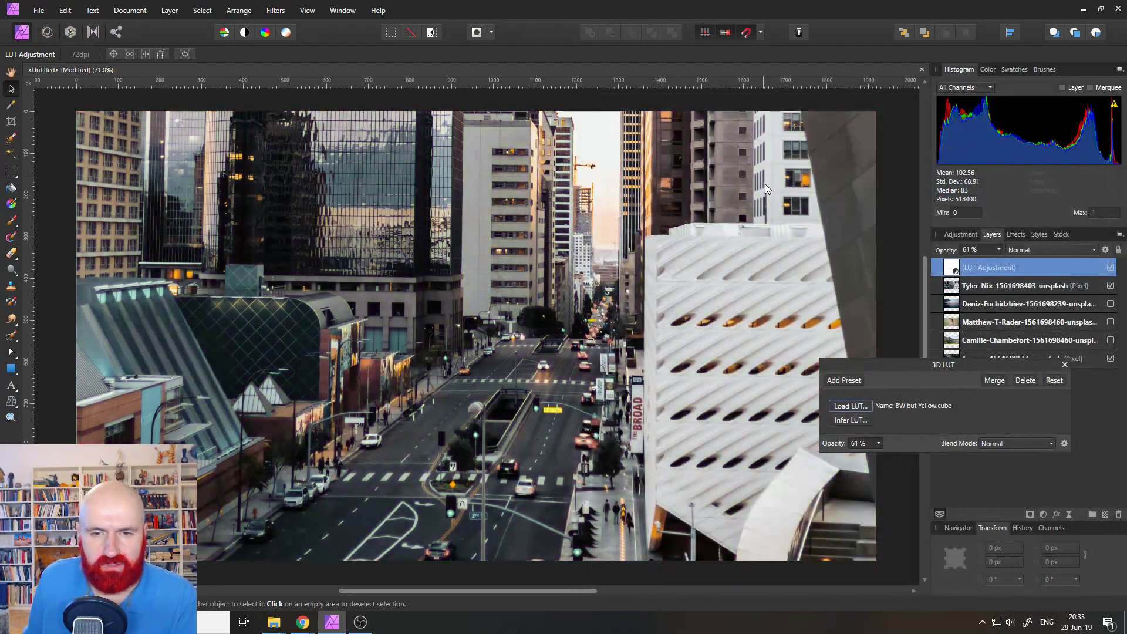
Step: Raise the LUT adjustment's opacity to 100% and replace its LUT with City Dust.cube
click(878, 443)
drag(879, 452, 969, 456)
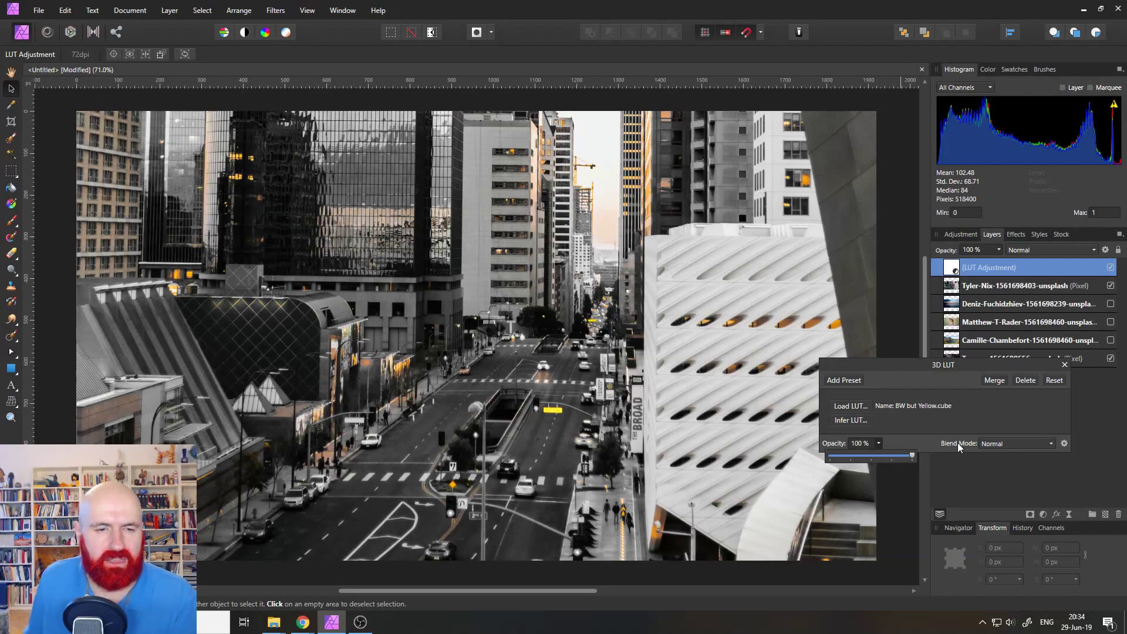
click(847, 405)
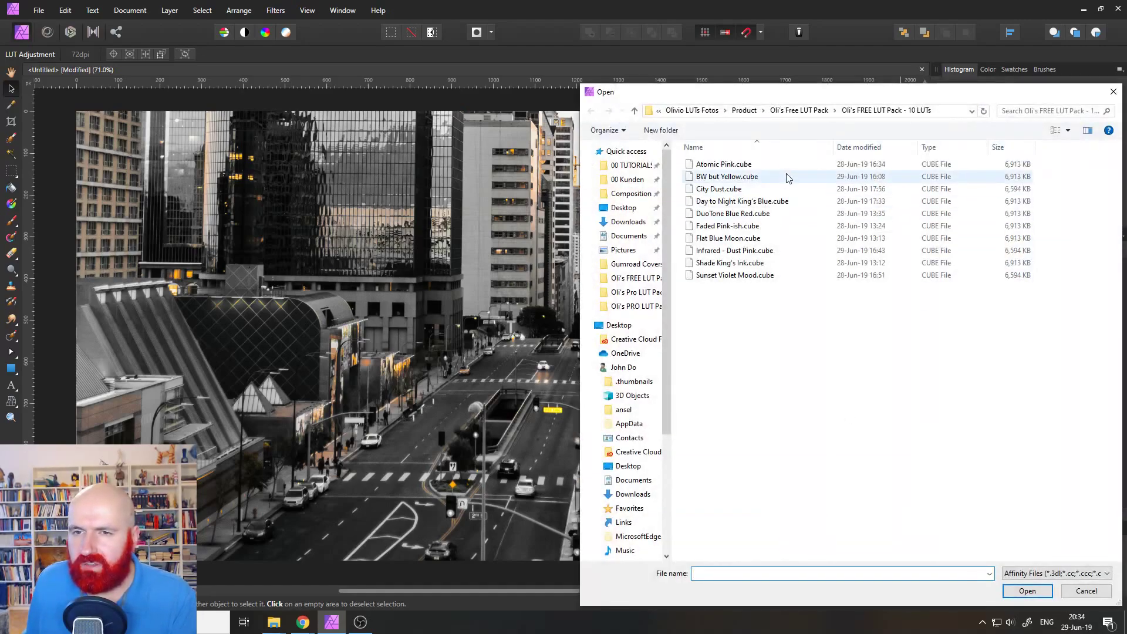
double_click(754, 189)
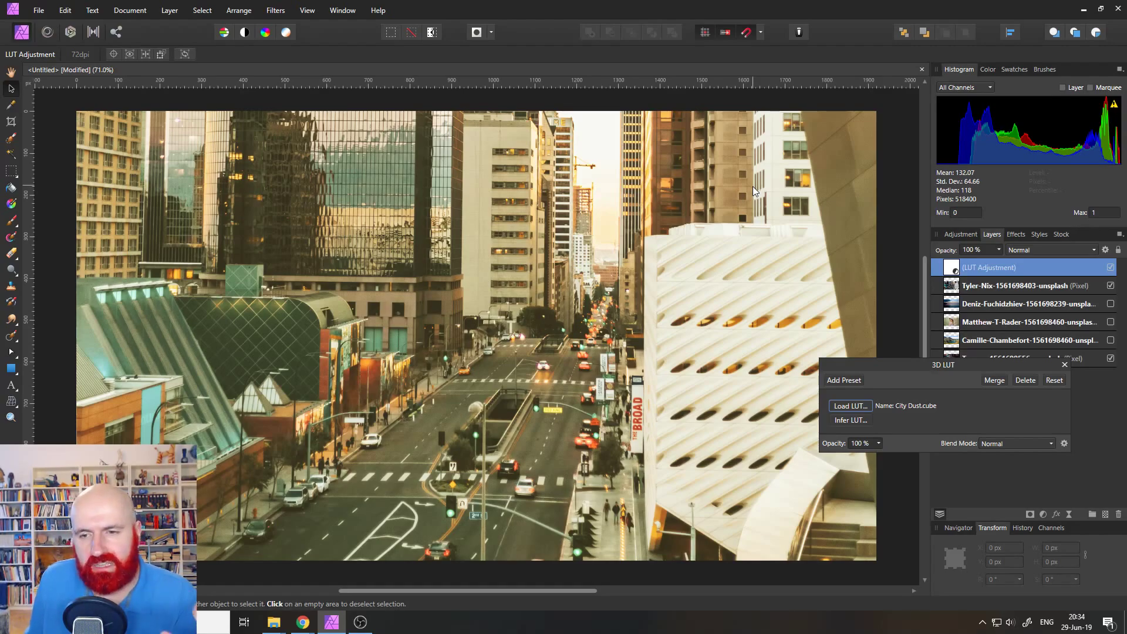
Step: Load Day to Night King's Blue.cube into the LUT adjustment and try lower opacities, ending at 100%
click(851, 405)
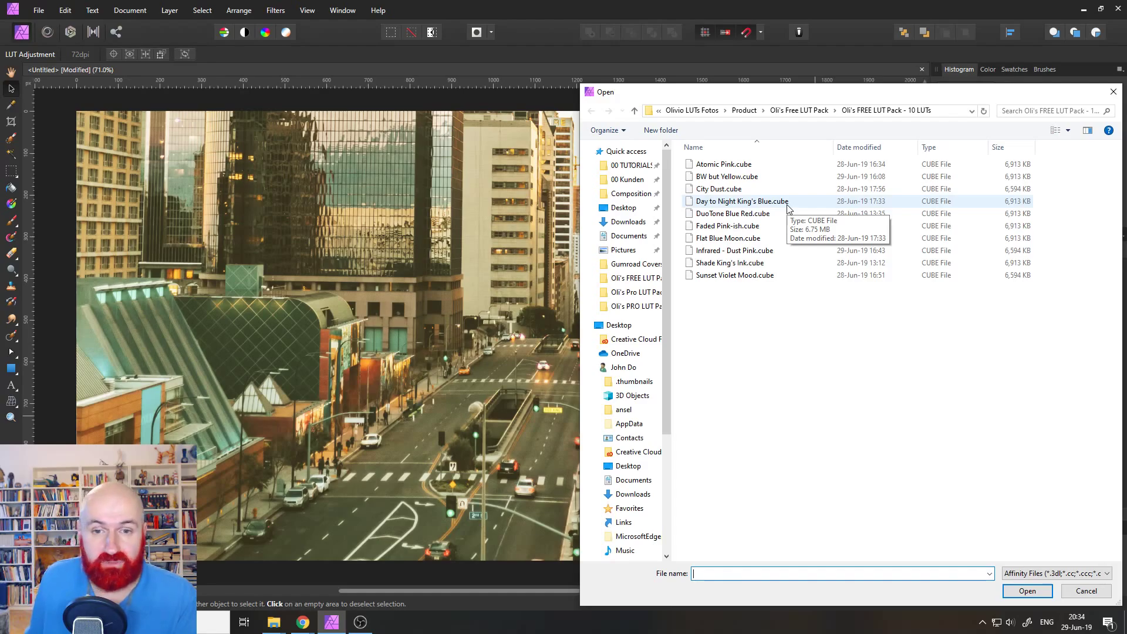
click(788, 208)
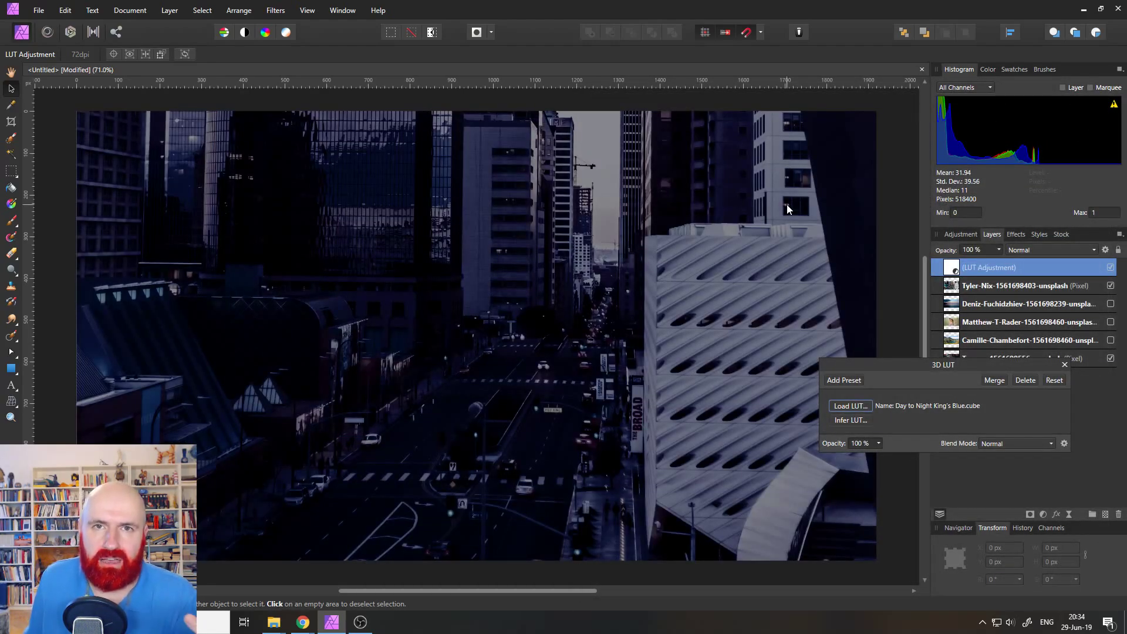
click(878, 443)
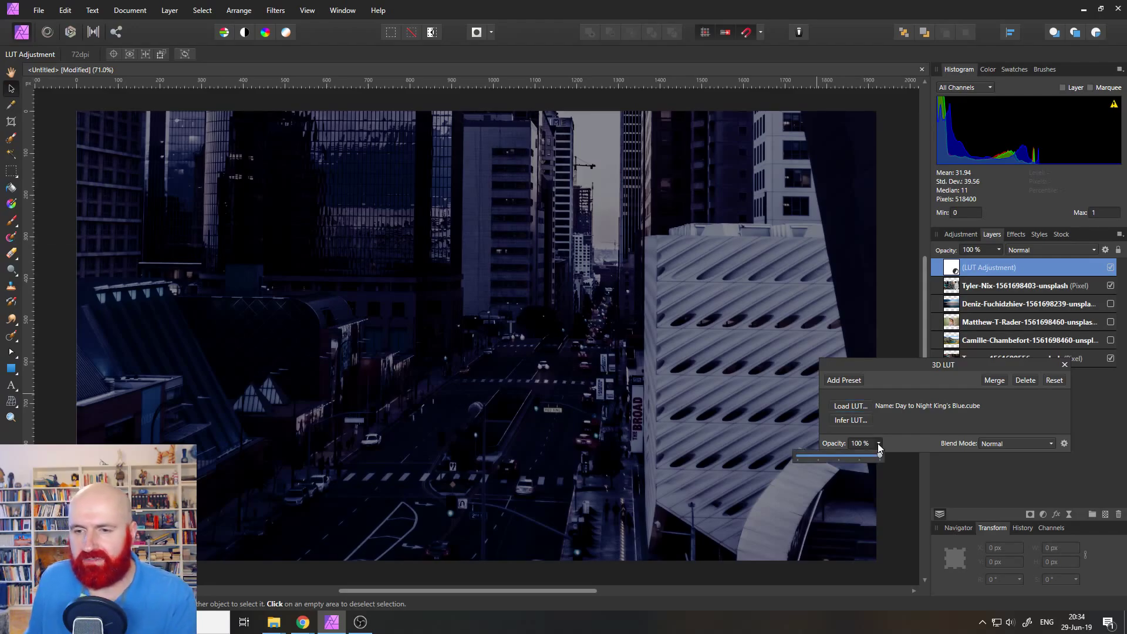
drag(880, 456, 899, 444)
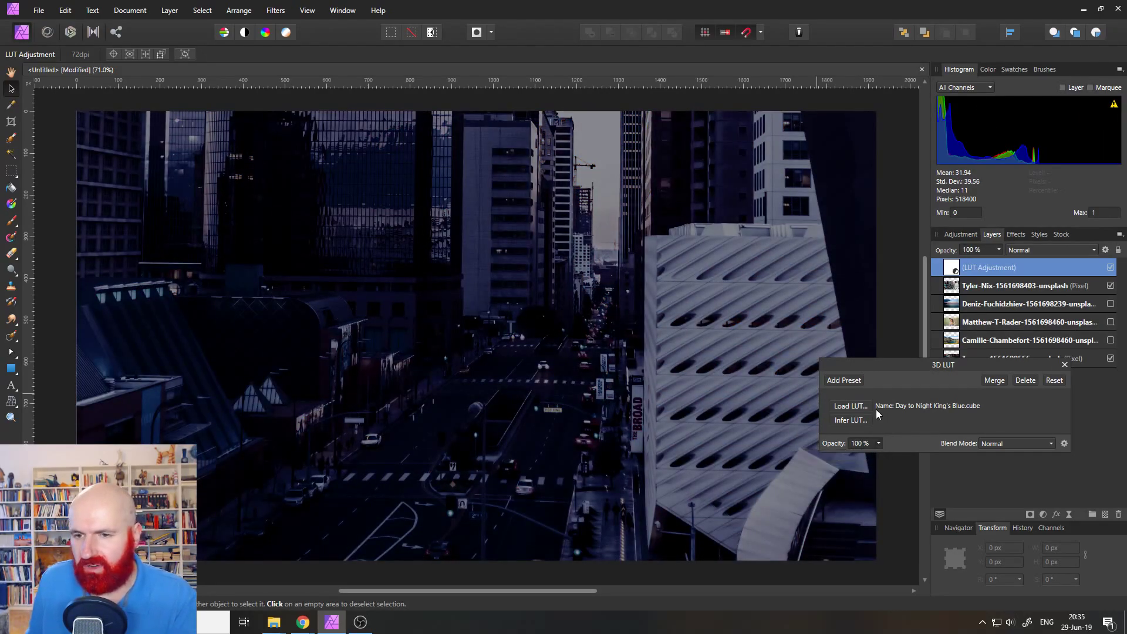
Step: Show DuoTone Blue Red.cube on the city photo, followed by Faded Pink-ish.cube, in the LUT adjustment
click(851, 405)
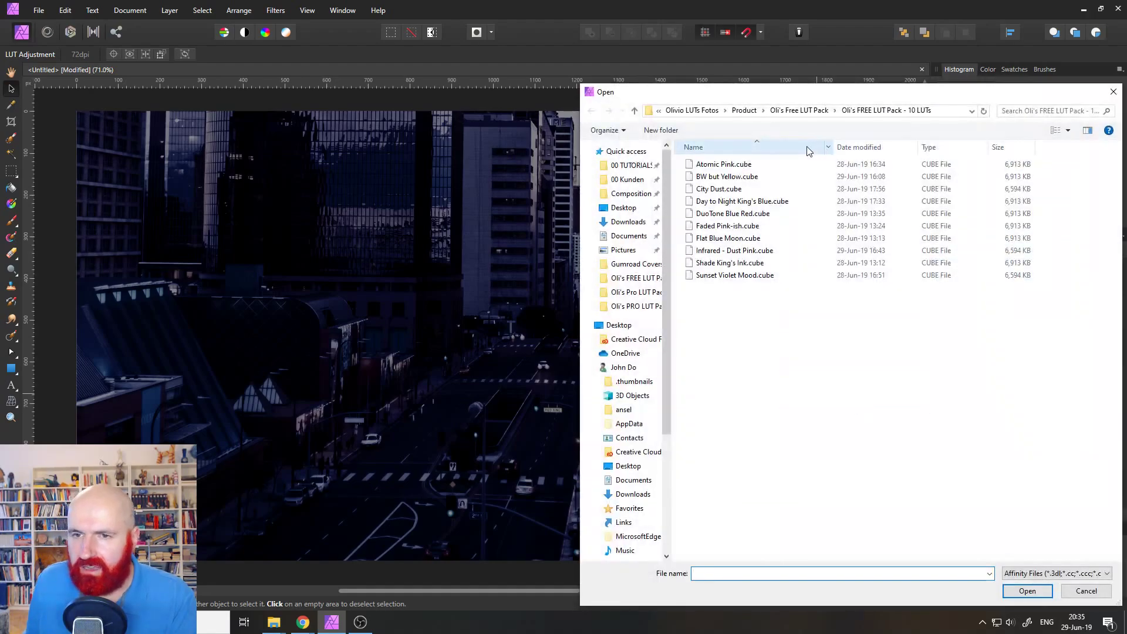
double_click(769, 213)
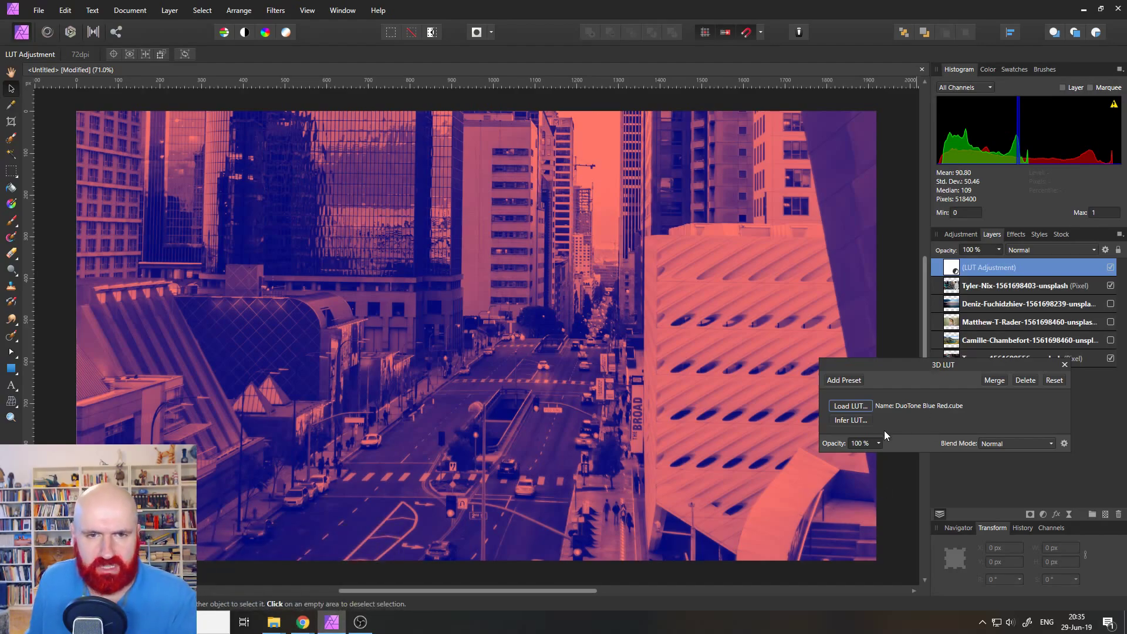
click(858, 407)
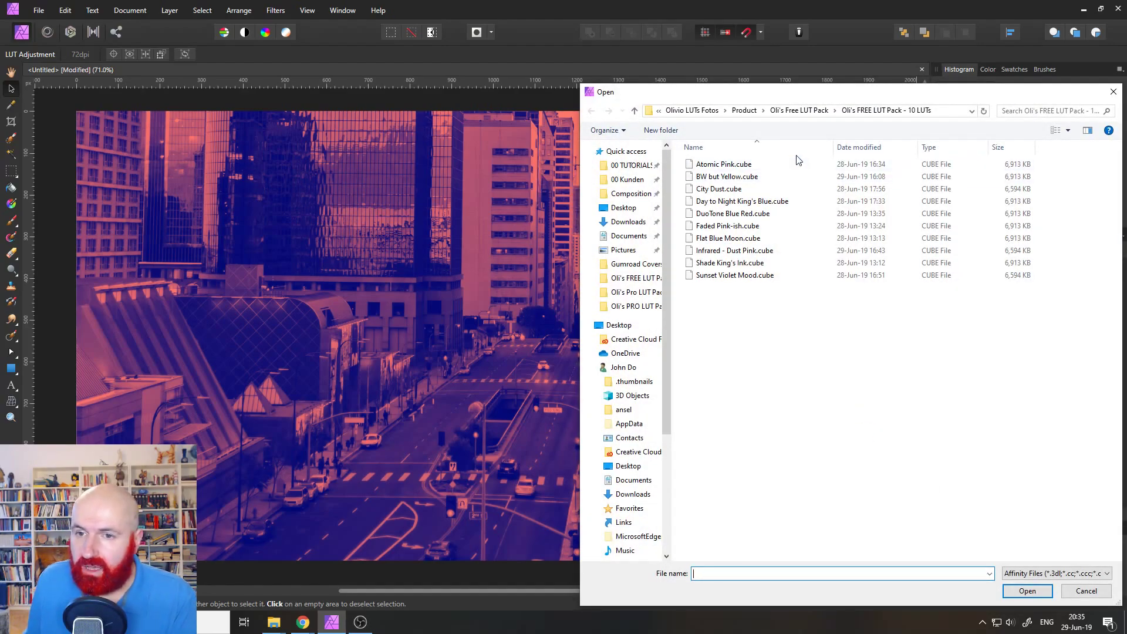
click(770, 229)
double_click(769, 229)
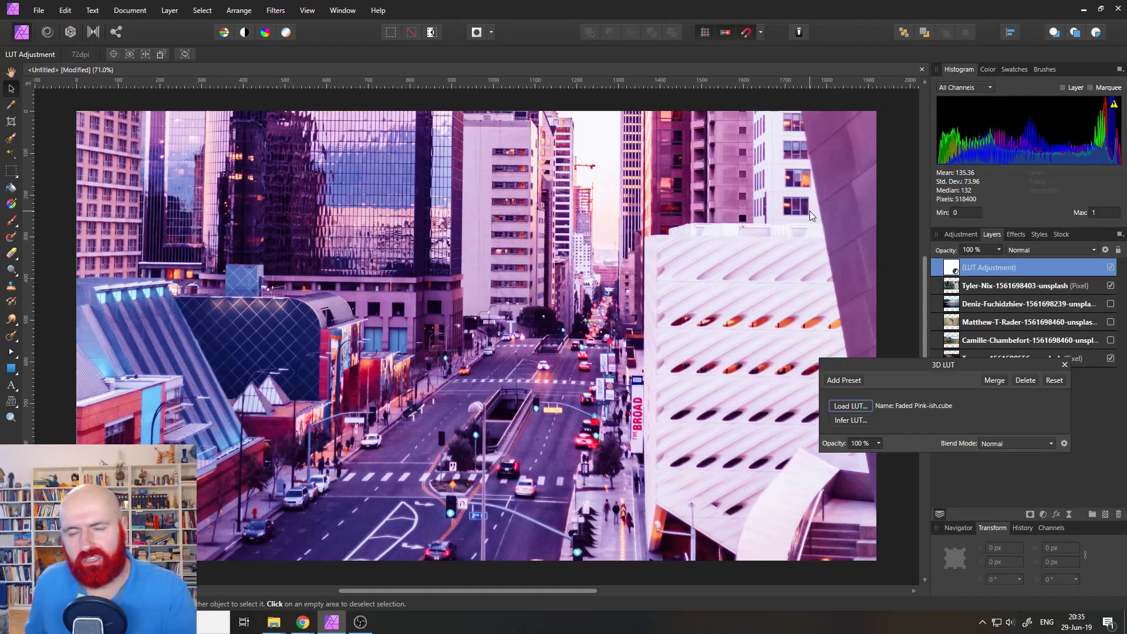
Step: Load Flat Blue Moon.cube into the LUT adjustment and try lower opacities, ending at 100%
click(862, 404)
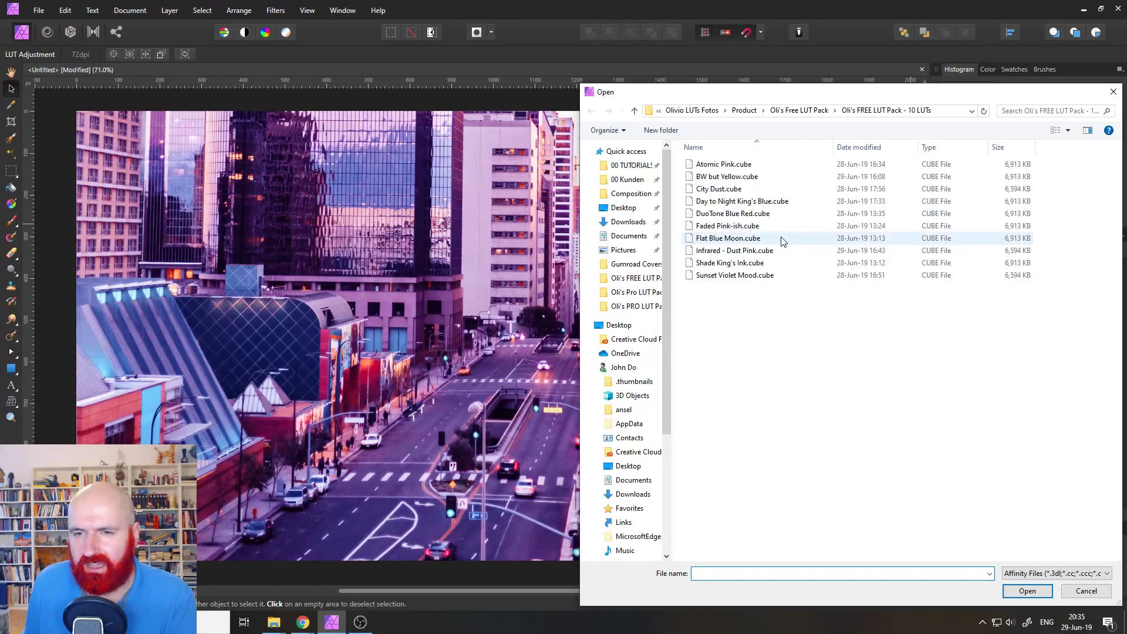
double_click(781, 239)
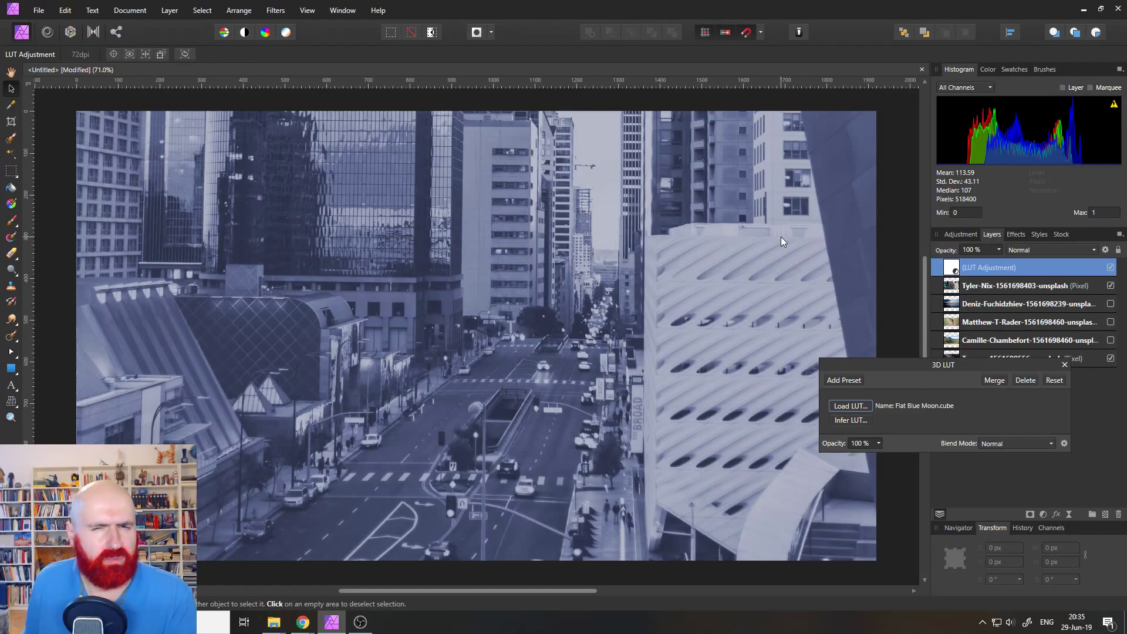
click(878, 444)
mouse_move(879, 458)
mouse_down()
mouse_move(827, 456)
mouse_move(883, 452)
mouse_up()
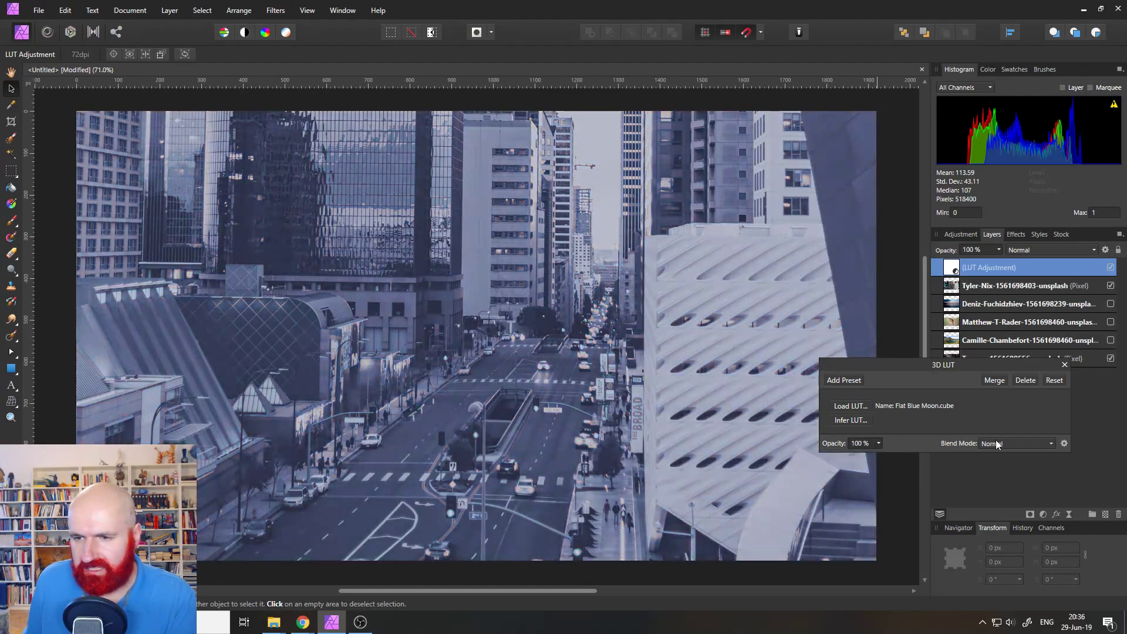
Step: Try the Soft Light blend mode on the Flat Blue Moon LUT and vary its opacity, ending at 100%
click(1019, 443)
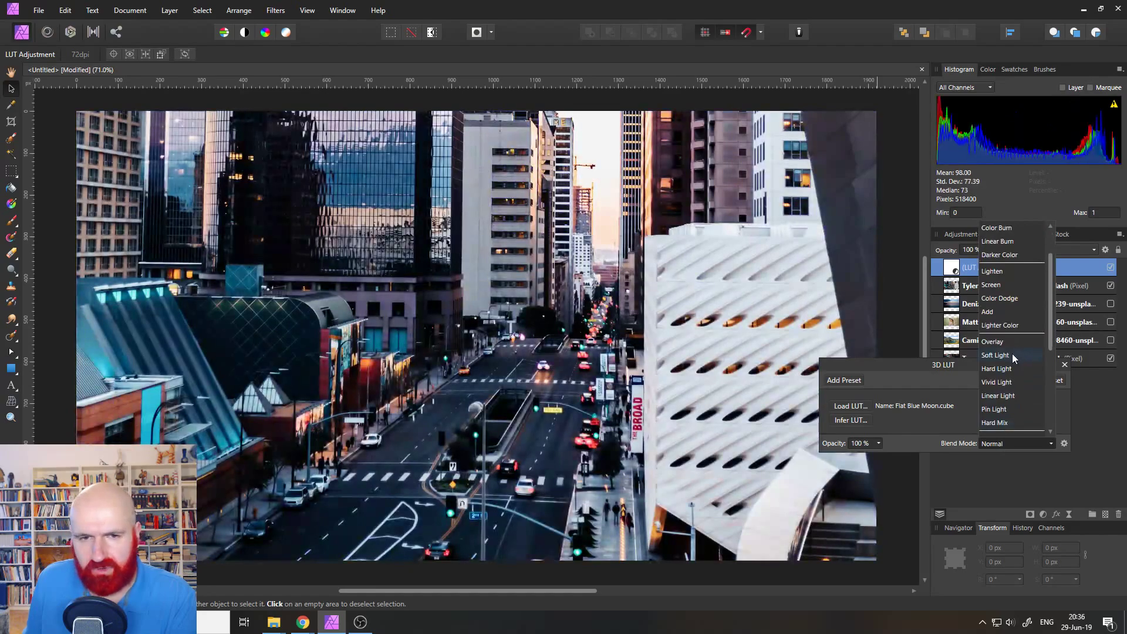
click(1012, 354)
click(879, 444)
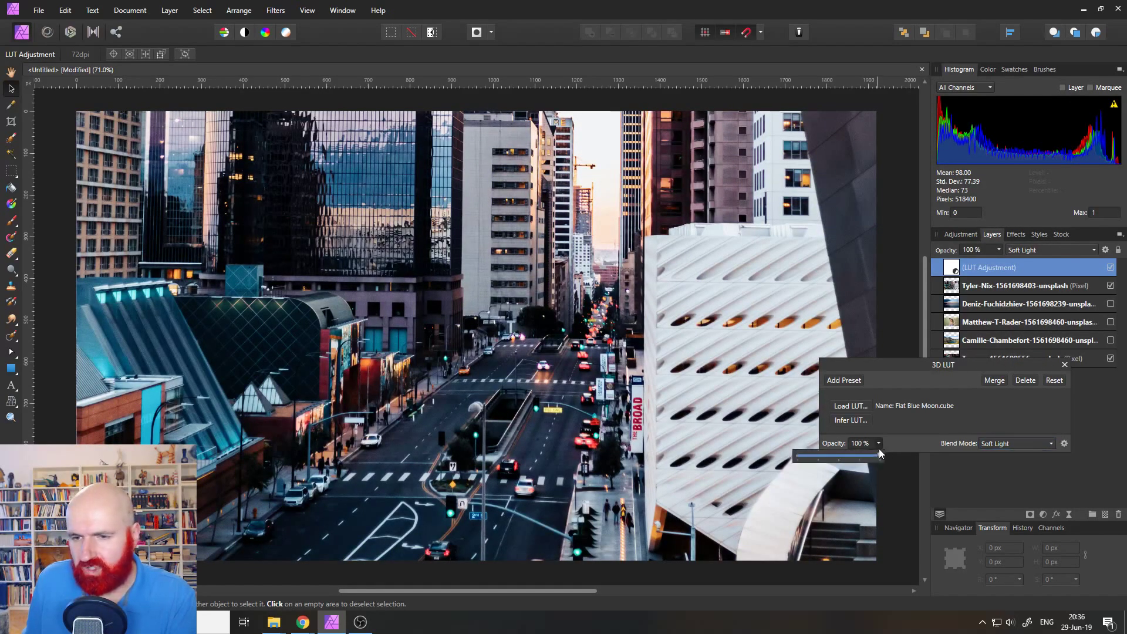
mouse_move(879, 452)
mouse_down()
mouse_move(864, 456)
mouse_move(888, 453)
mouse_up()
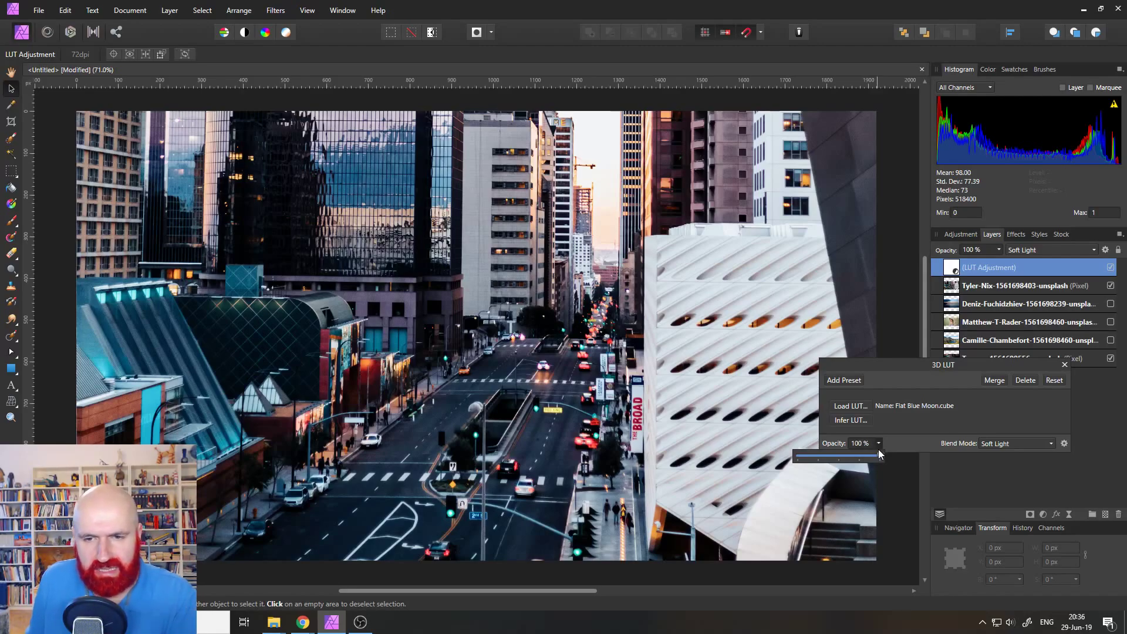
Step: Try the Hard Light blend mode on the LUT adjustment and return it to Normal
click(996, 443)
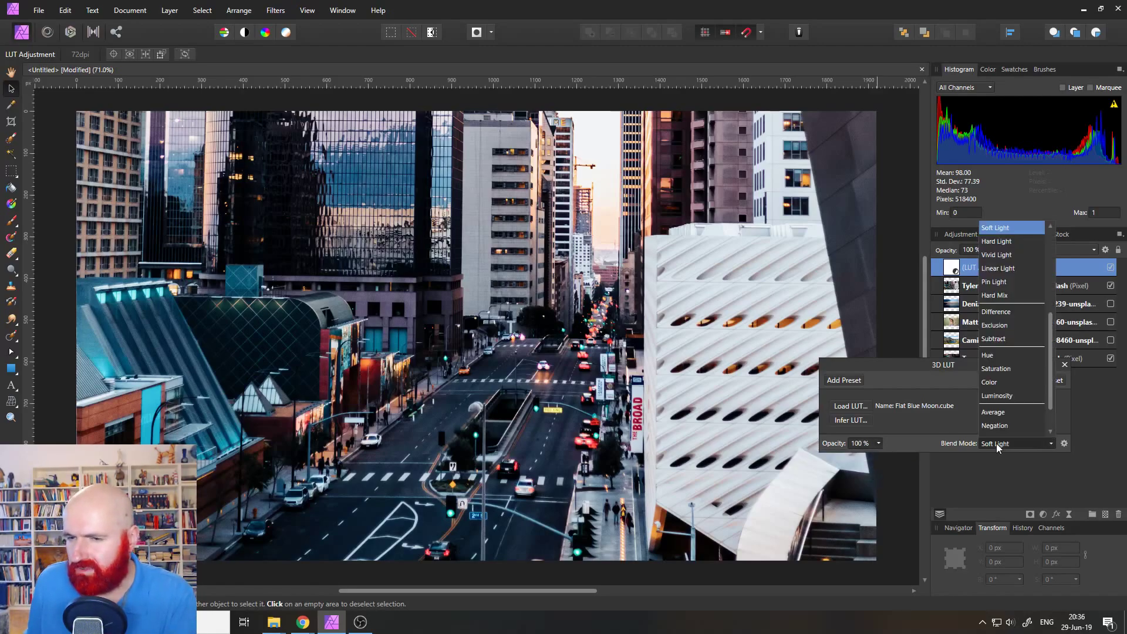
click(996, 228)
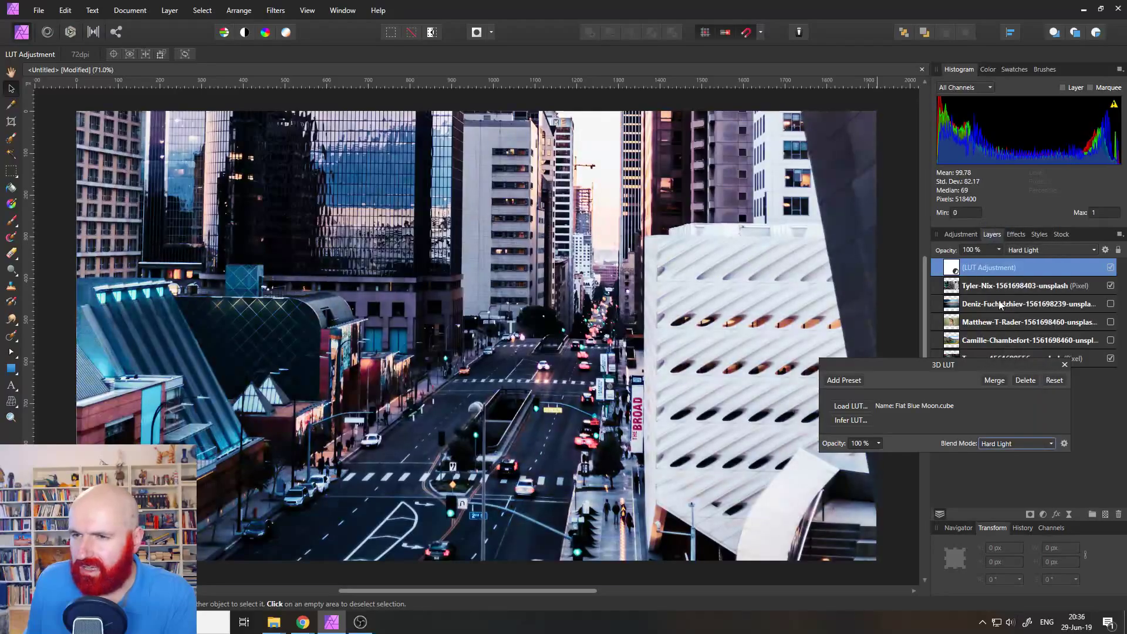
click(1013, 443)
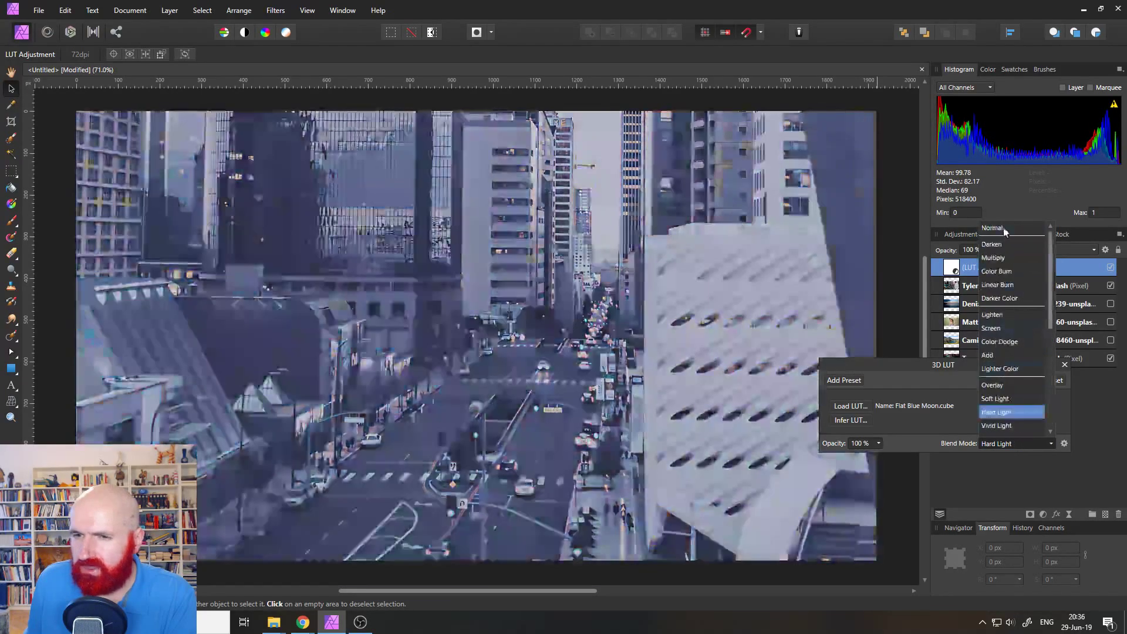
click(995, 228)
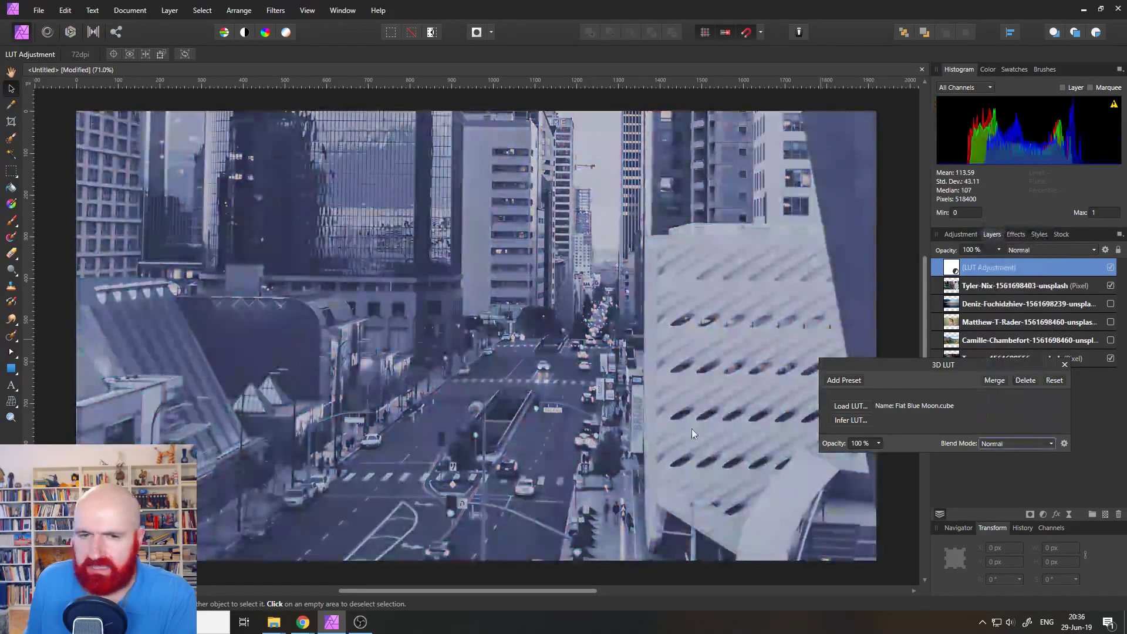
Step: Switch to the YouTube live chat window in Chrome to read the viewers' messages, and return to Affinity Photo
click(353, 593)
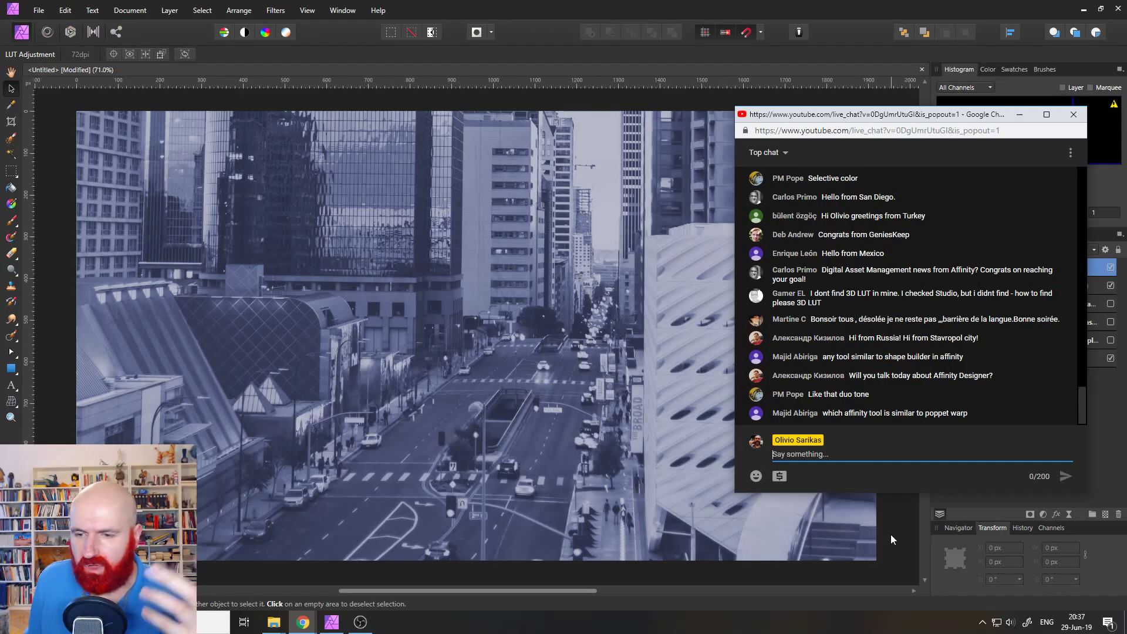
click(948, 502)
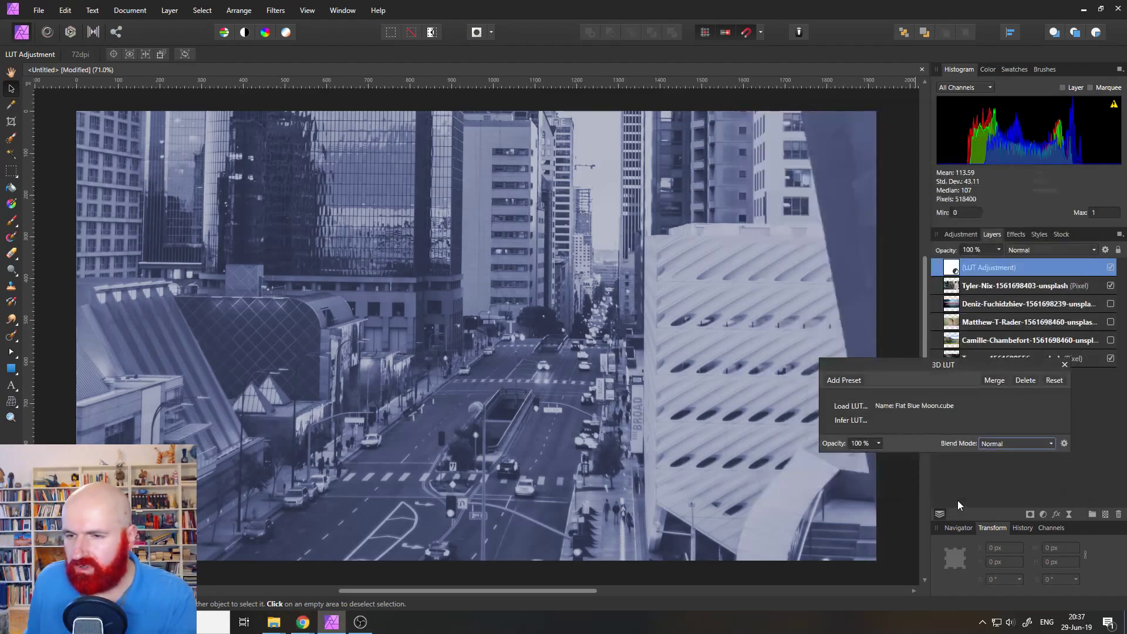
Step: Show Infrared - Dust Pink.cube on the city photo, followed by Shade King's Ink.cube, in the LUT adjustment
click(857, 407)
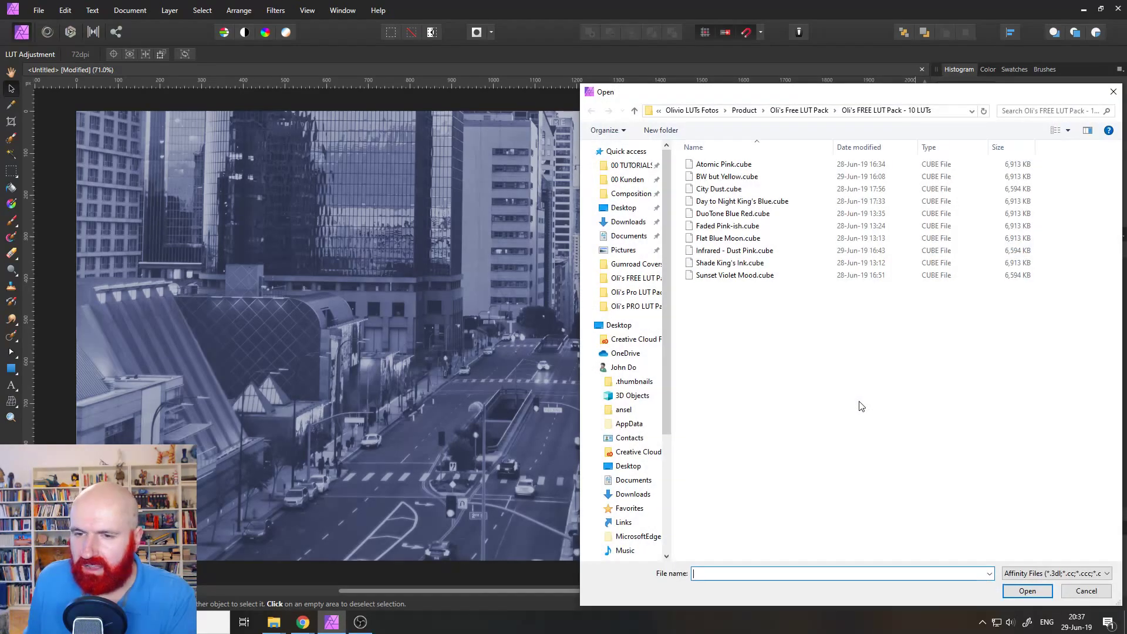
double_click(768, 253)
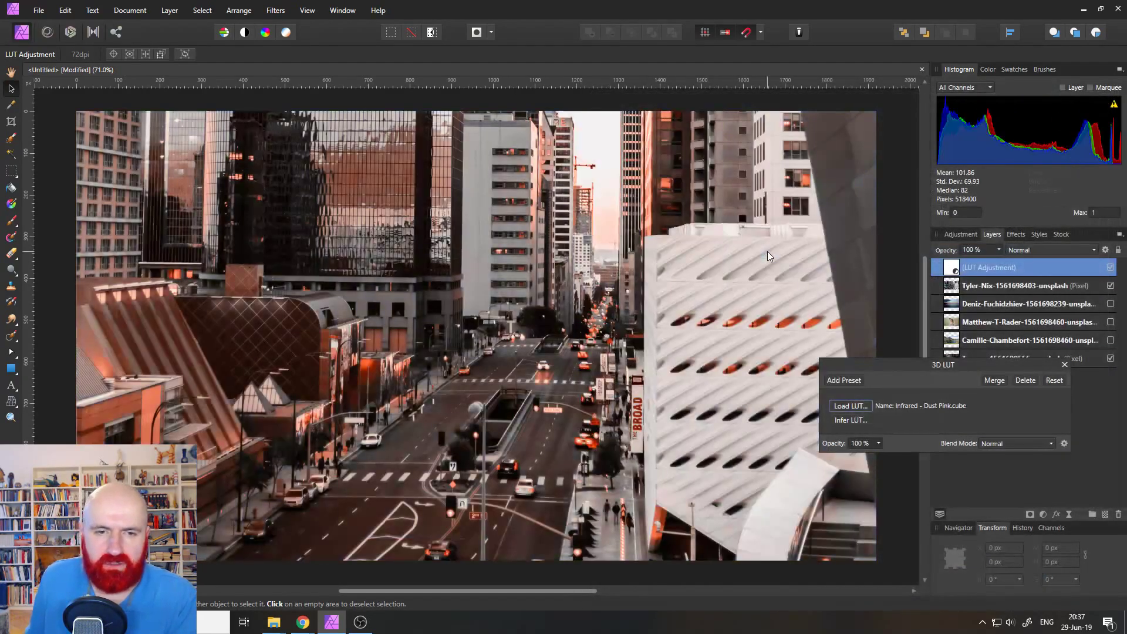
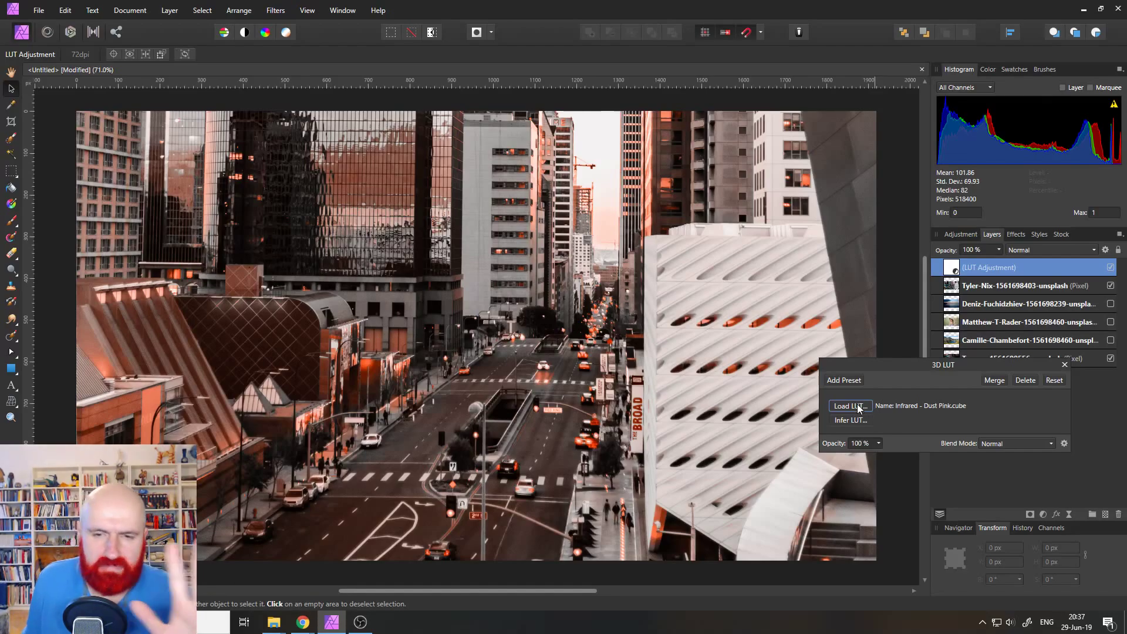
click(850, 406)
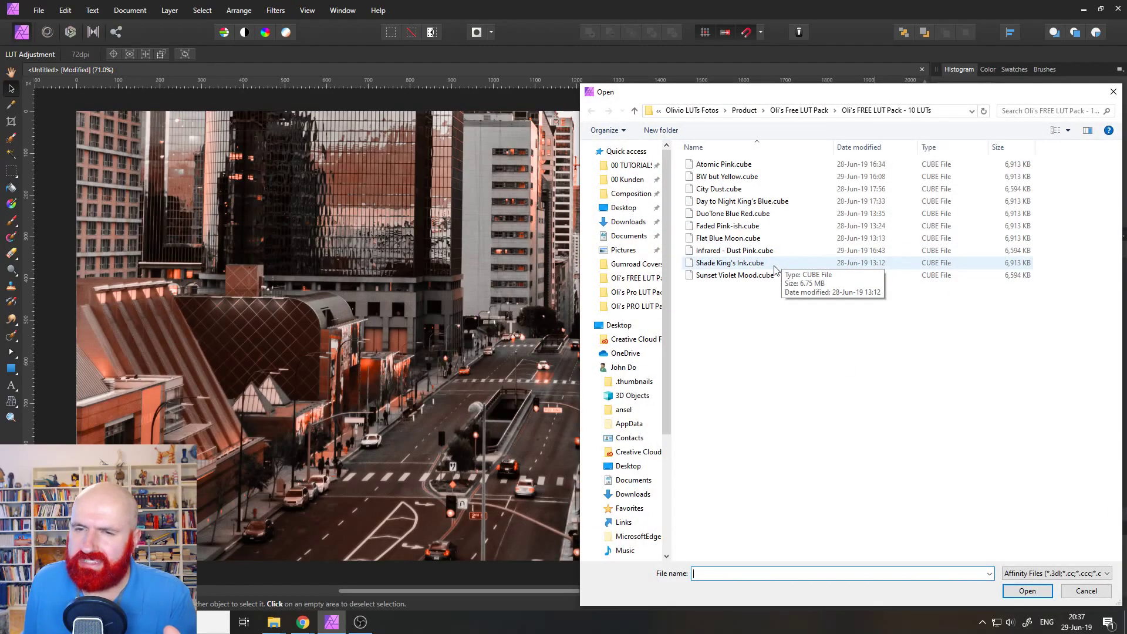
double_click(774, 269)
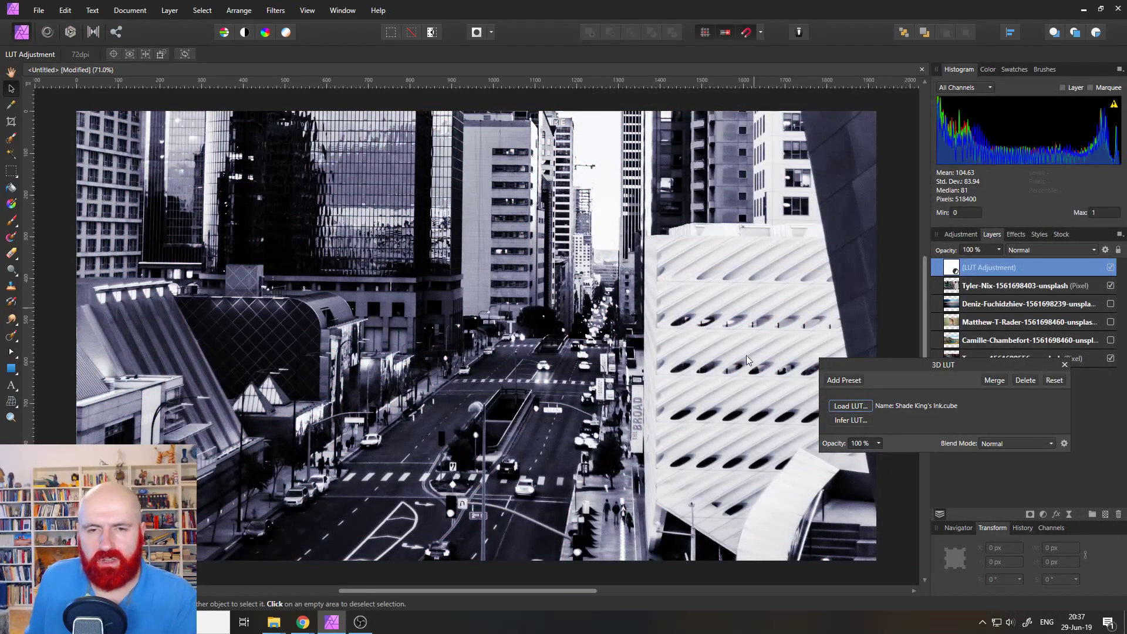
Step: Load Flat Blue Moon.cube into the LUT adjustment on the city photo, followed by Shade King's Ink.cube
click(853, 407)
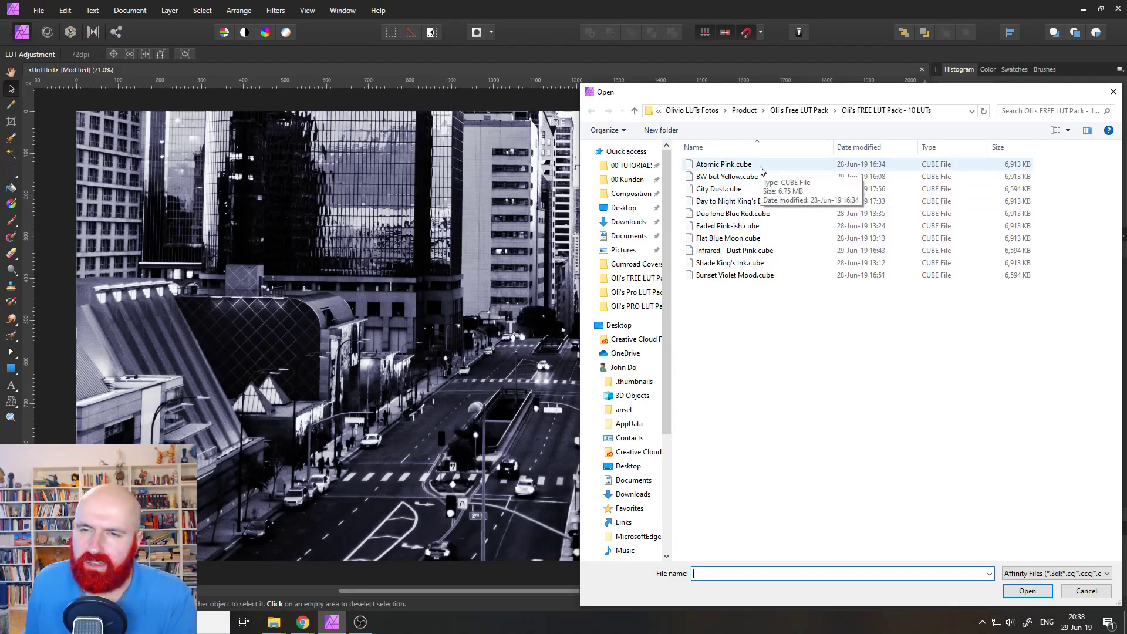
double_click(757, 239)
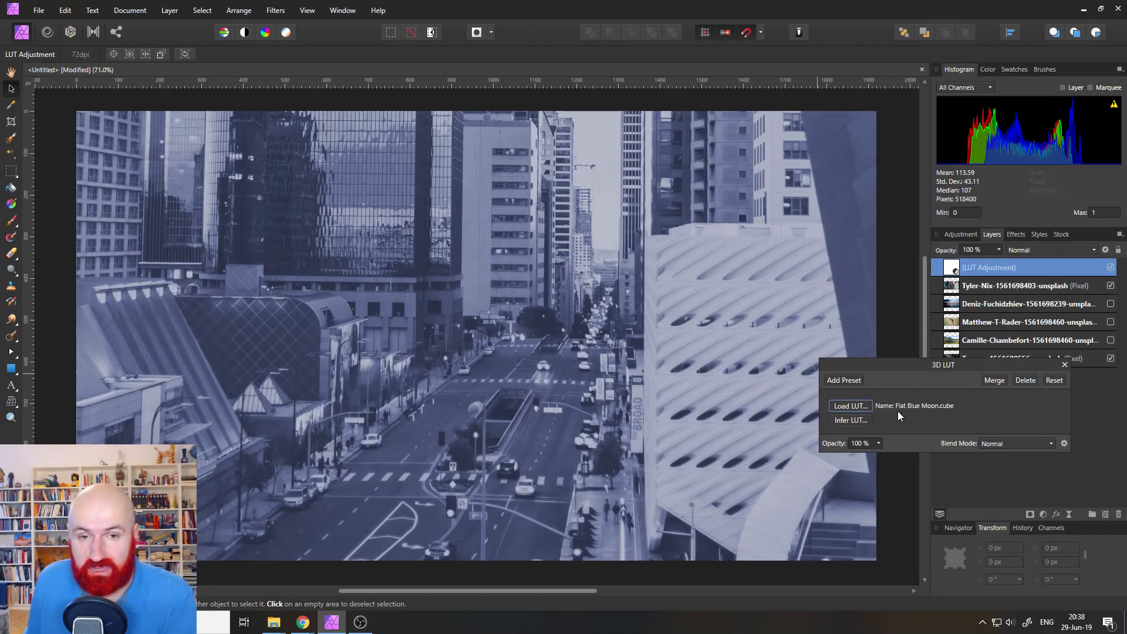
click(851, 406)
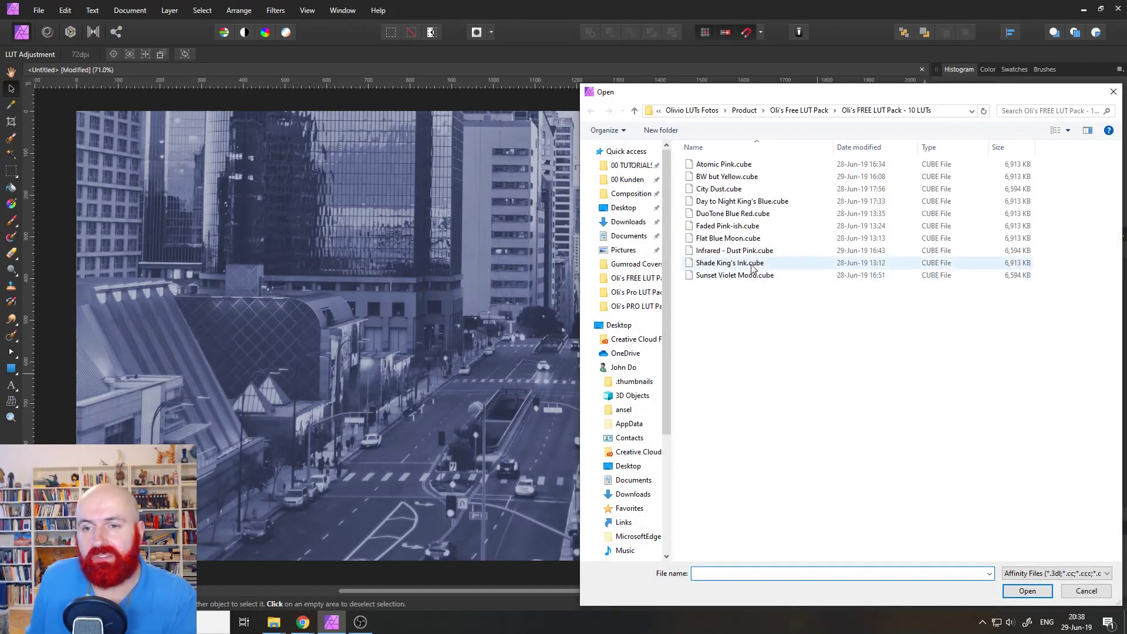
double_click(753, 264)
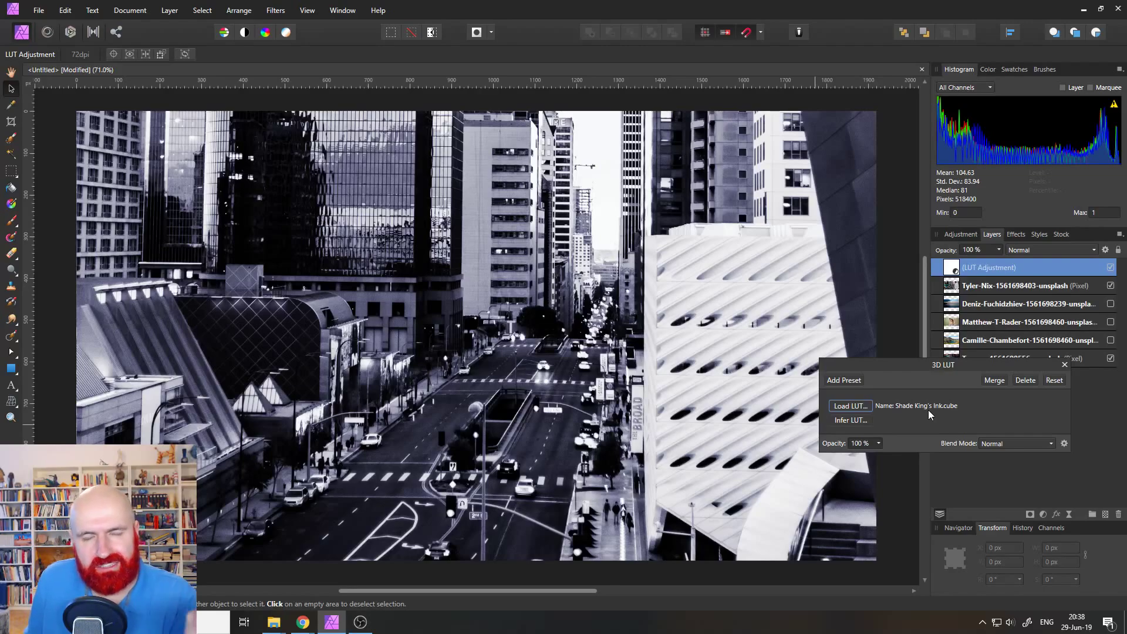
Step: Lower the Shade King's Ink LUT's opacity to 36% and raise it back to 100%
click(878, 443)
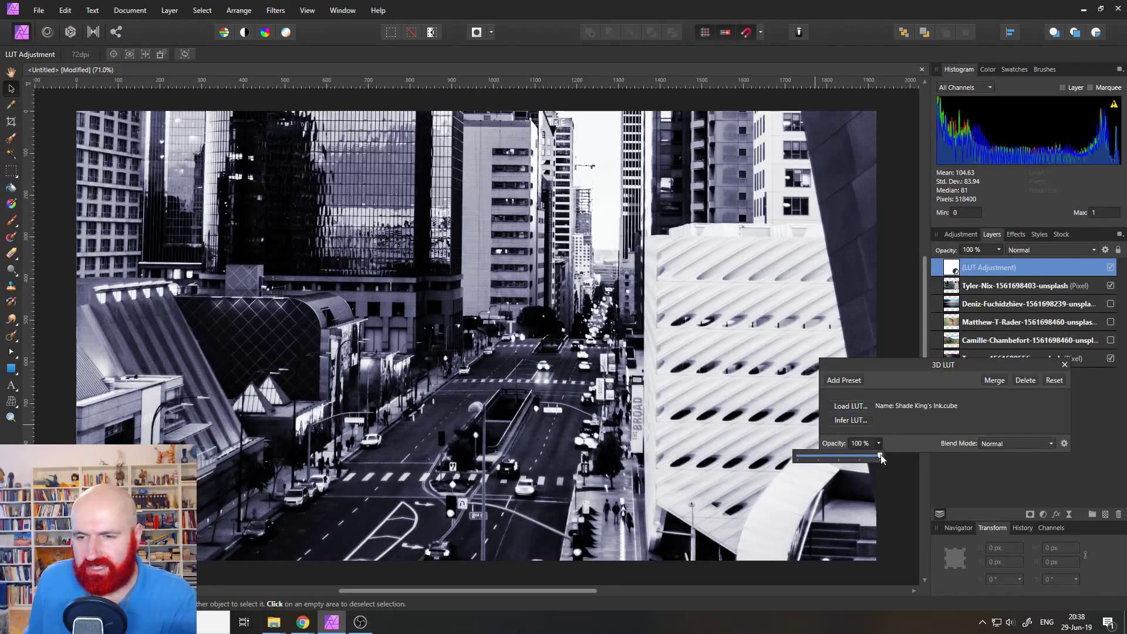
mouse_move(881, 459)
mouse_down()
mouse_move(813, 458)
mouse_move(901, 461)
mouse_up()
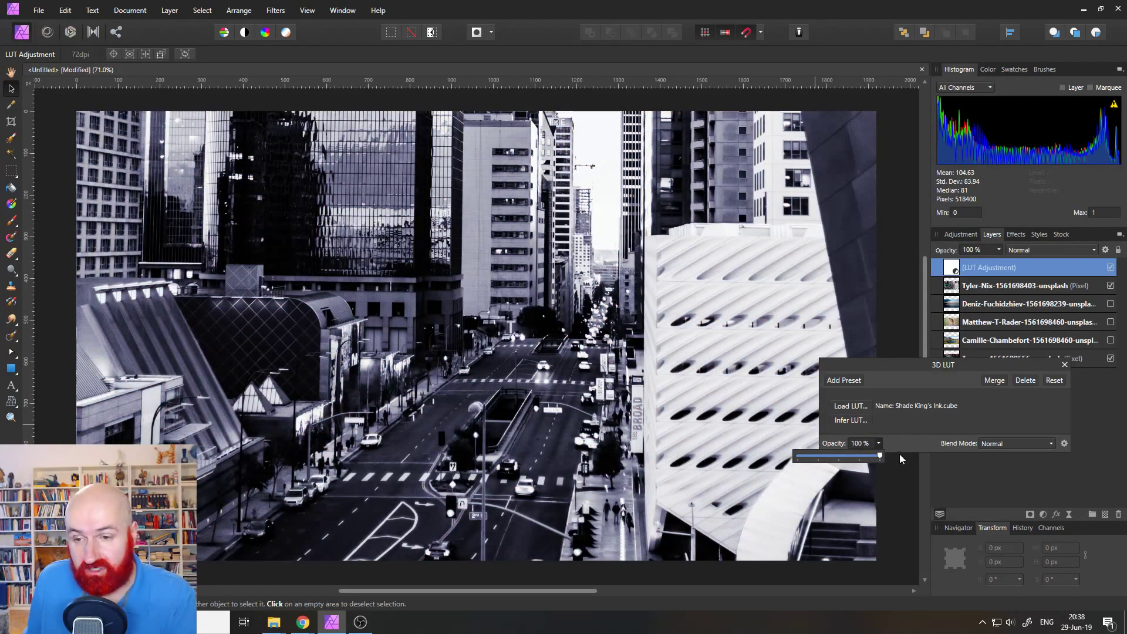
drag(901, 459, 826, 456)
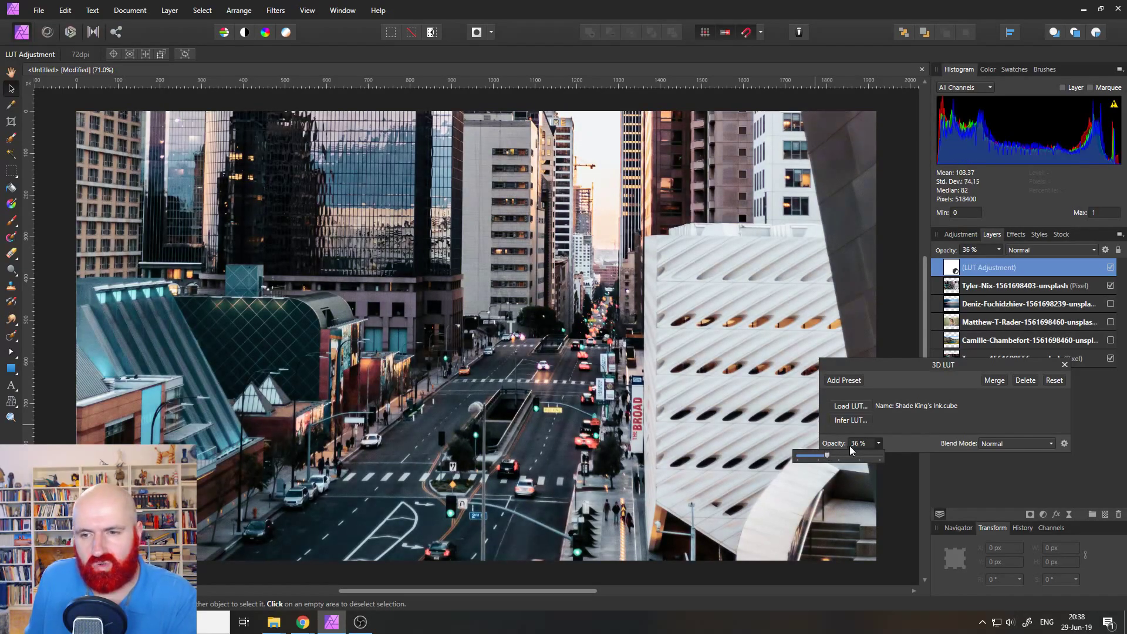
drag(828, 457, 877, 423)
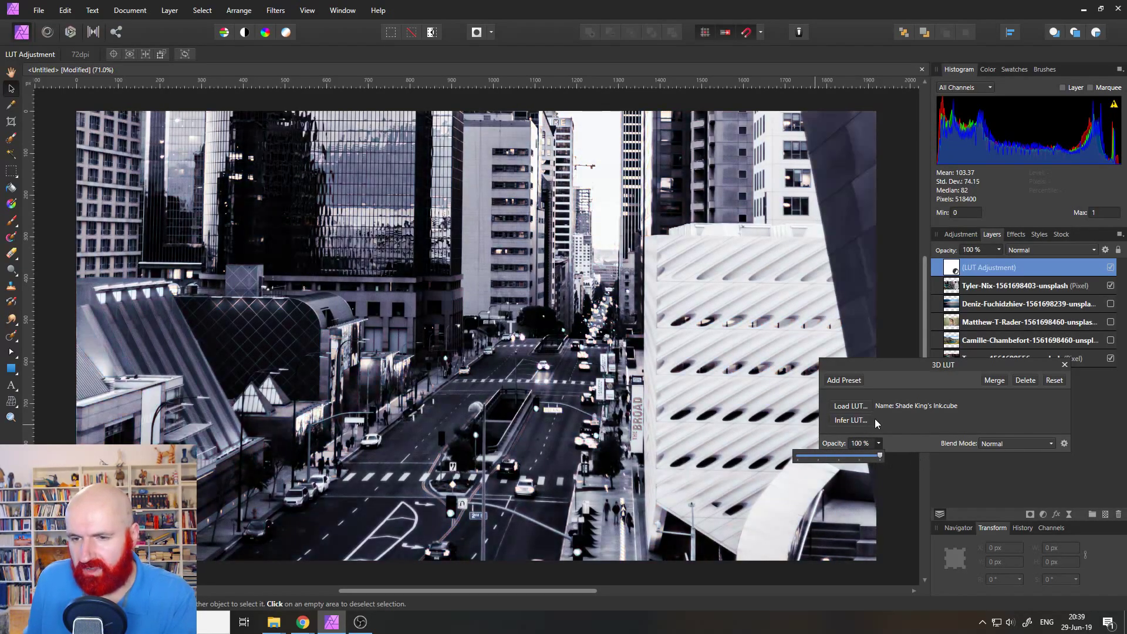
Step: Load Sunset Violet Mood.cube and preview it on the sea sunset and night-city photos by toggling layer visibility, ending on the night city
click(854, 405)
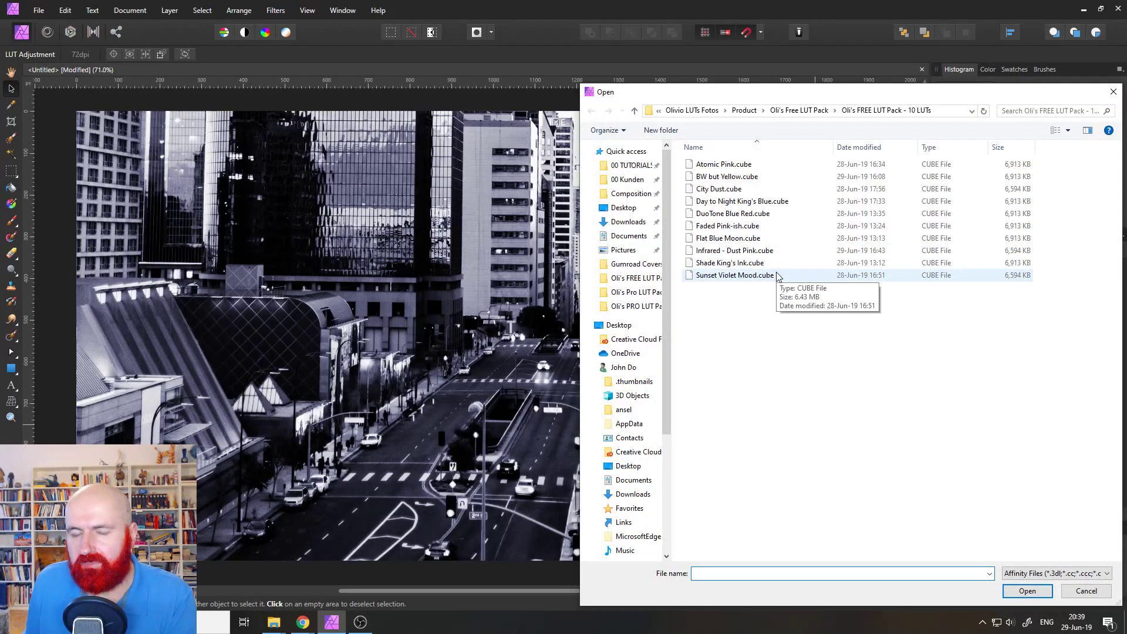
double_click(735, 275)
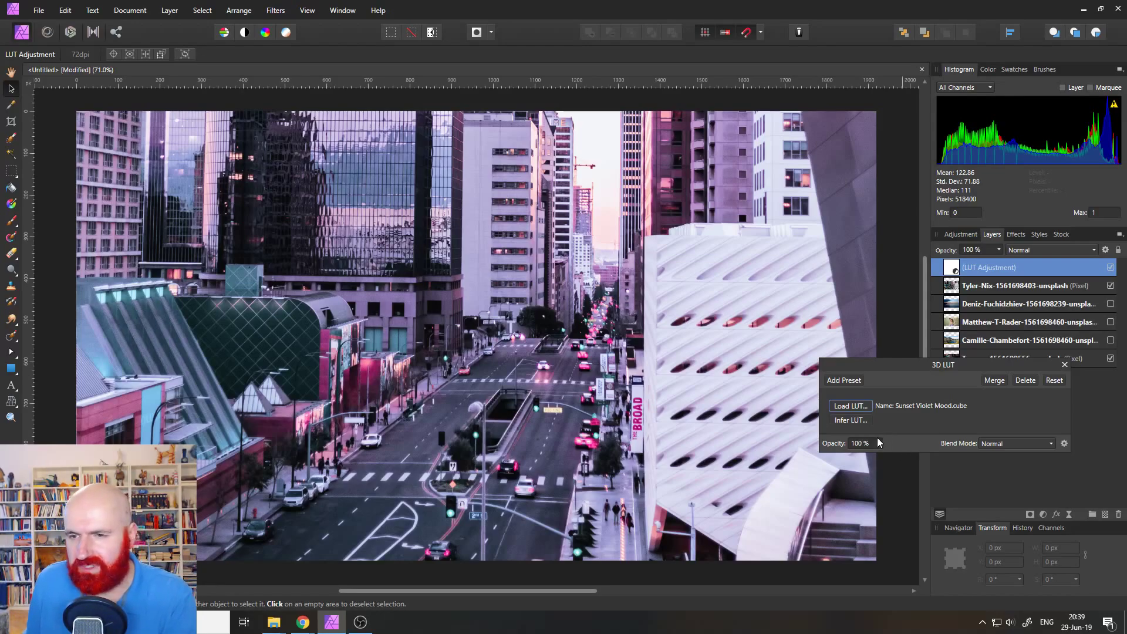
click(1111, 286)
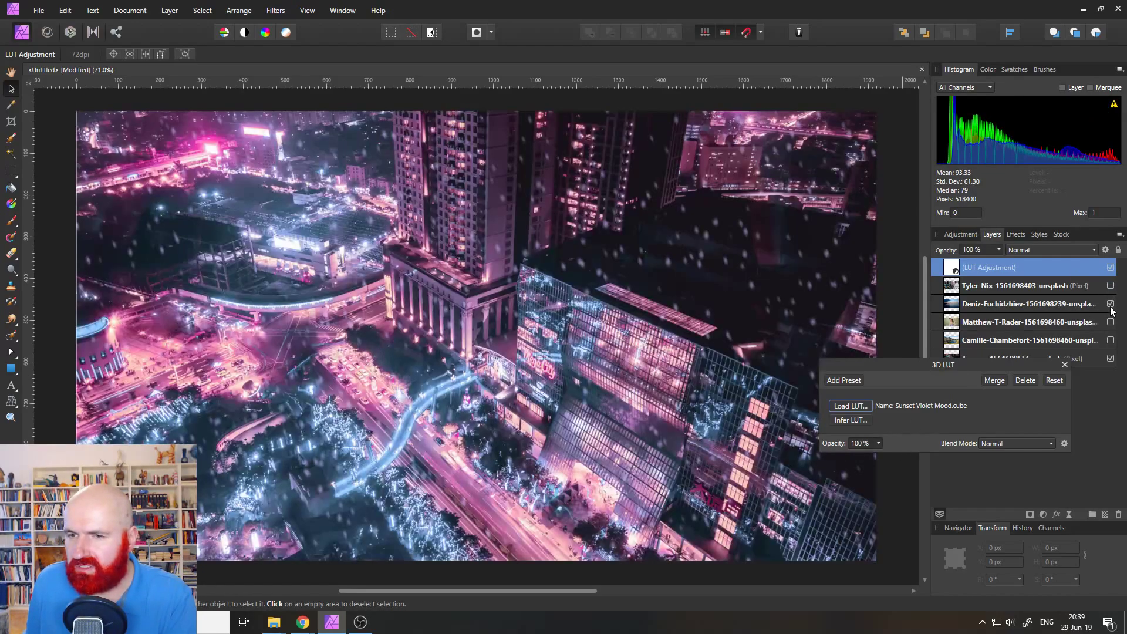
click(1111, 304)
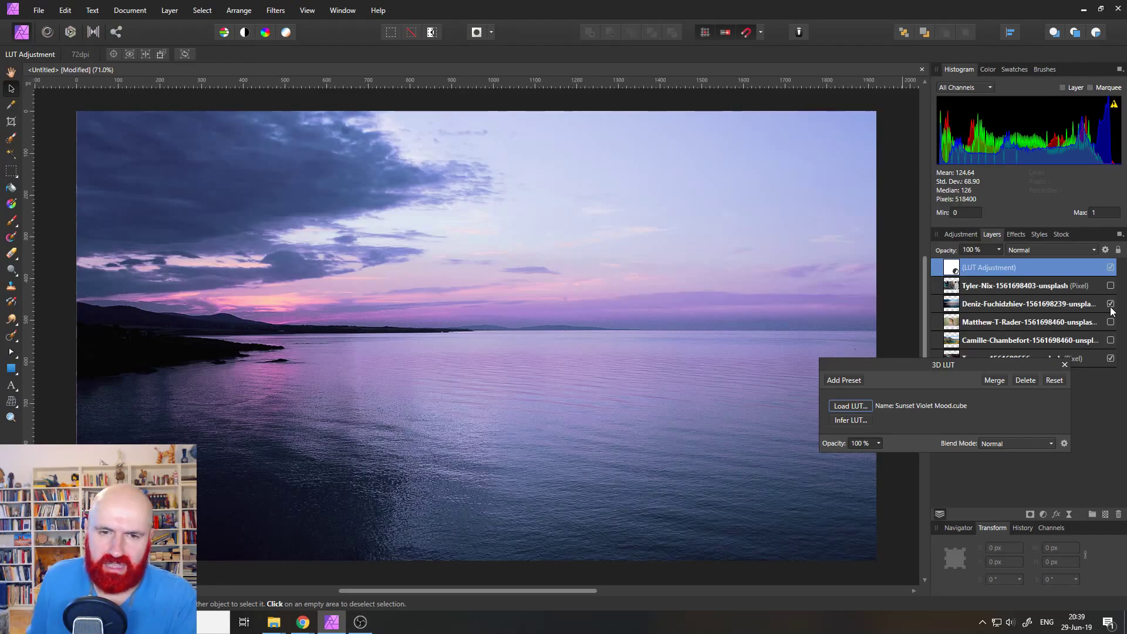
click(1111, 304)
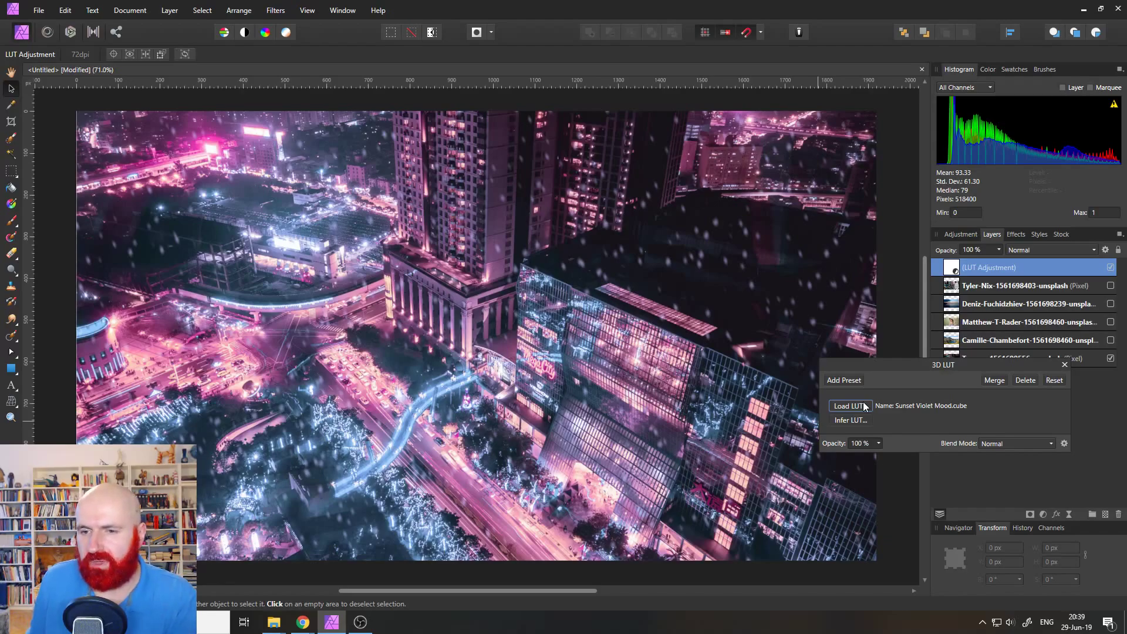
Step: Switch to the YouTube live chat window in Chrome to read a viewer's question, and return to Affinity Photo, closing the 3D LUT settings
mouse_move(304, 618)
click(365, 577)
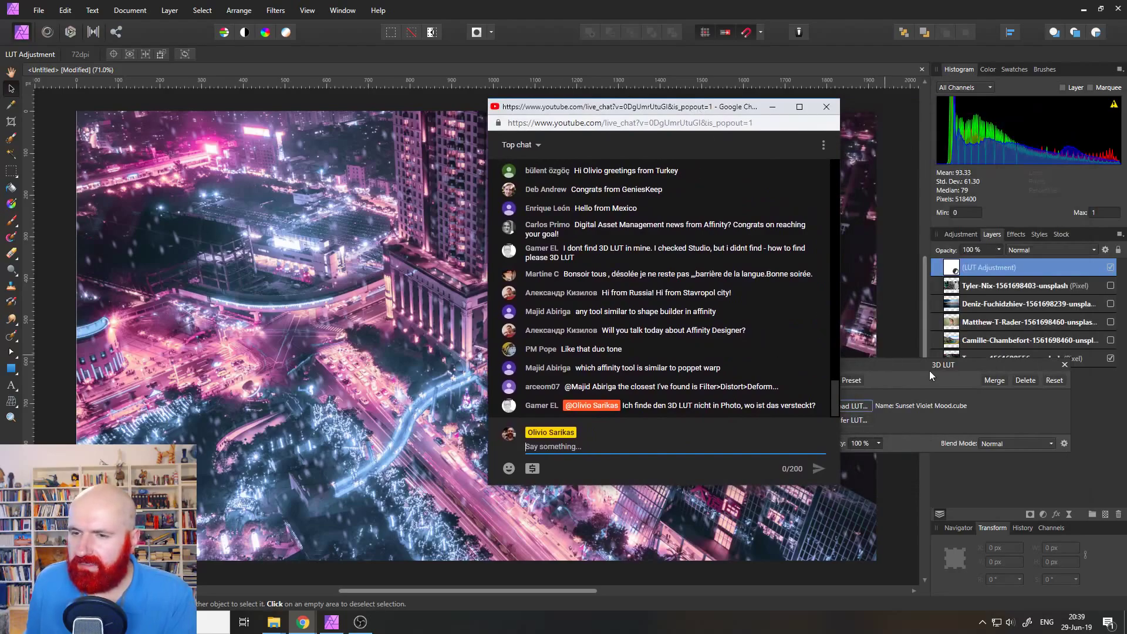
click(1065, 365)
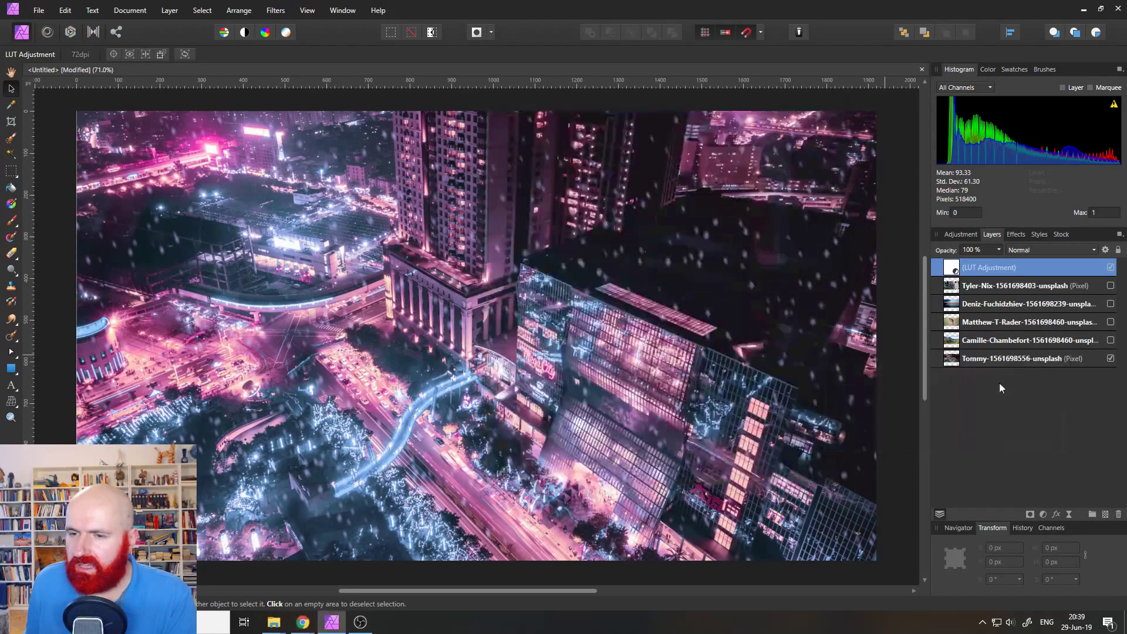
Step: Point out the LUT entry in the list of adjustments without adding one, and hide the existing LUT adjustment layer
click(1043, 515)
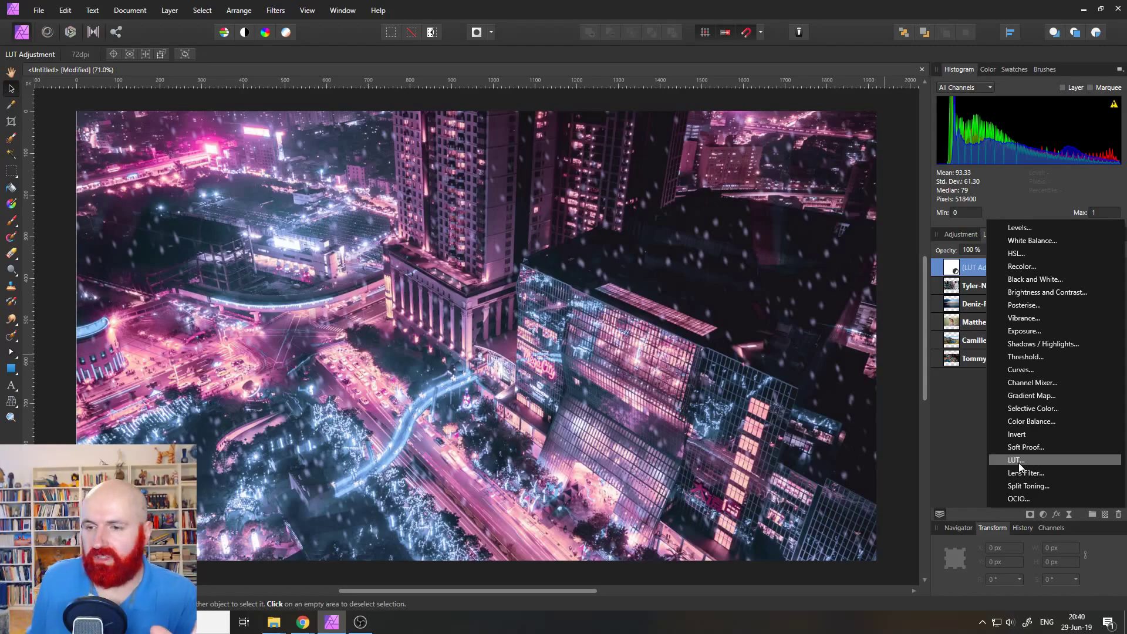
click(966, 459)
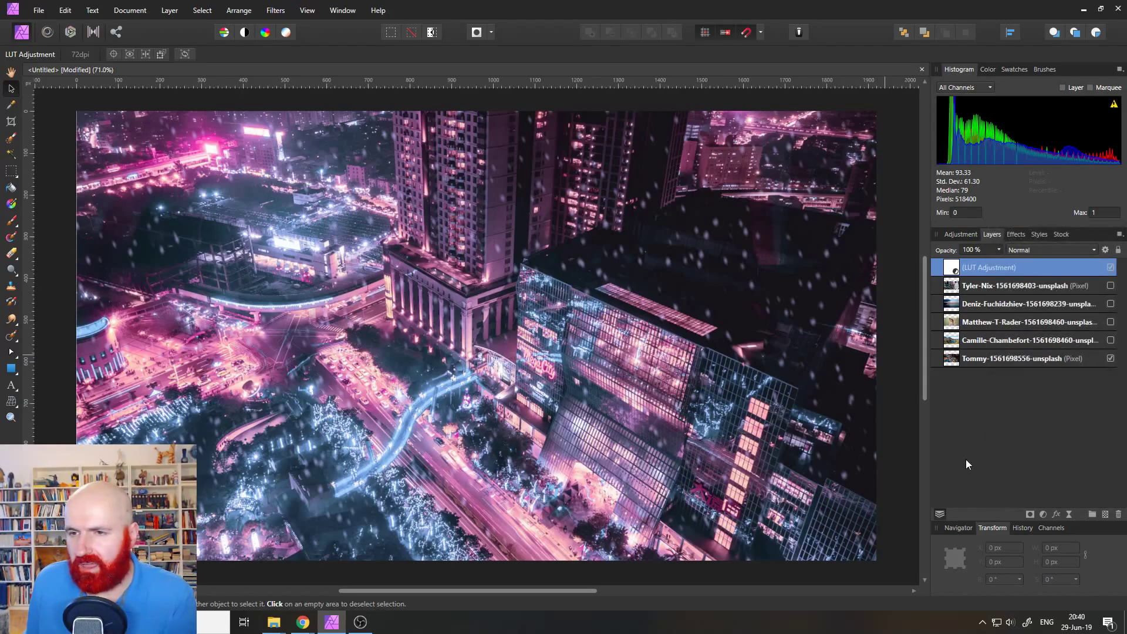
click(1111, 268)
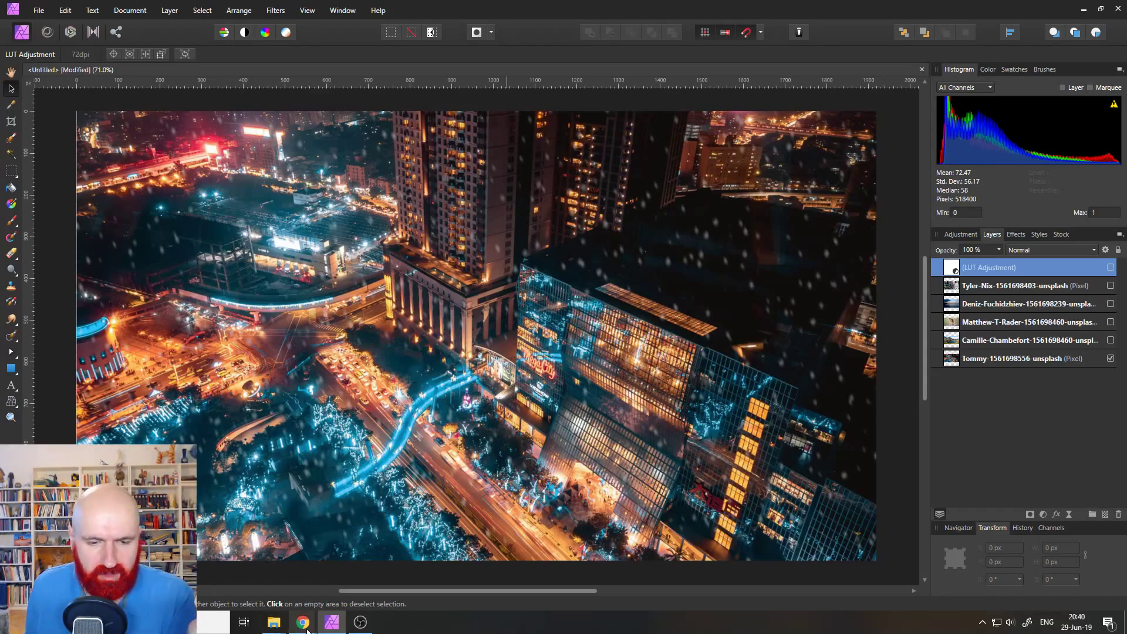
Step: Read the new messages in the YouTube live chat and switch to the Gumroad products page in Chrome
mouse_move(303, 622)
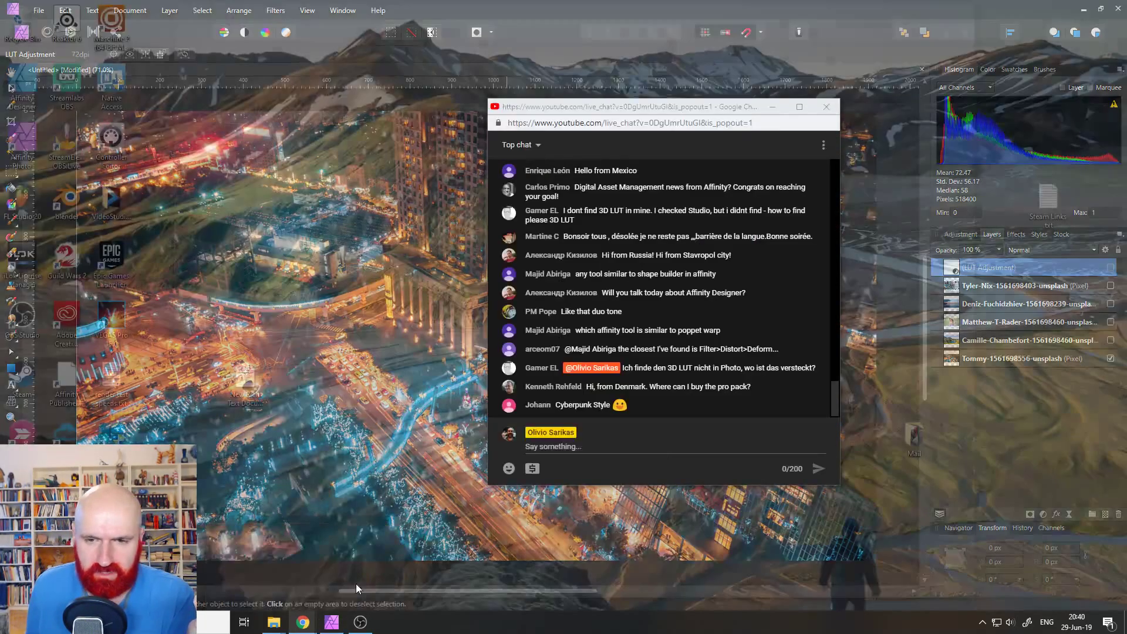
click(357, 586)
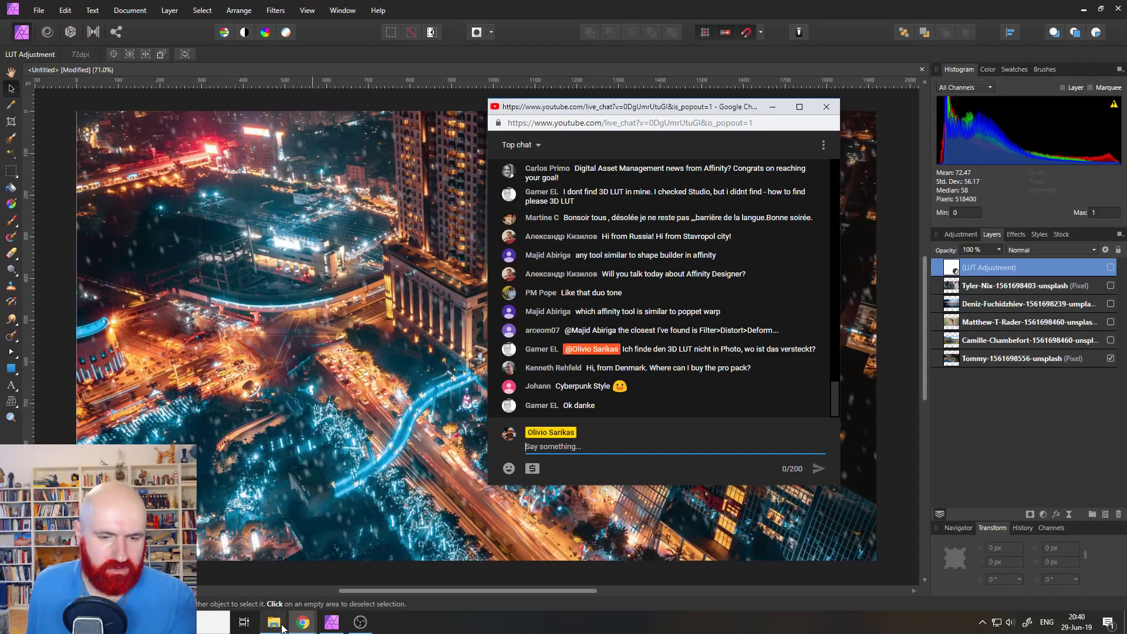
click(302, 621)
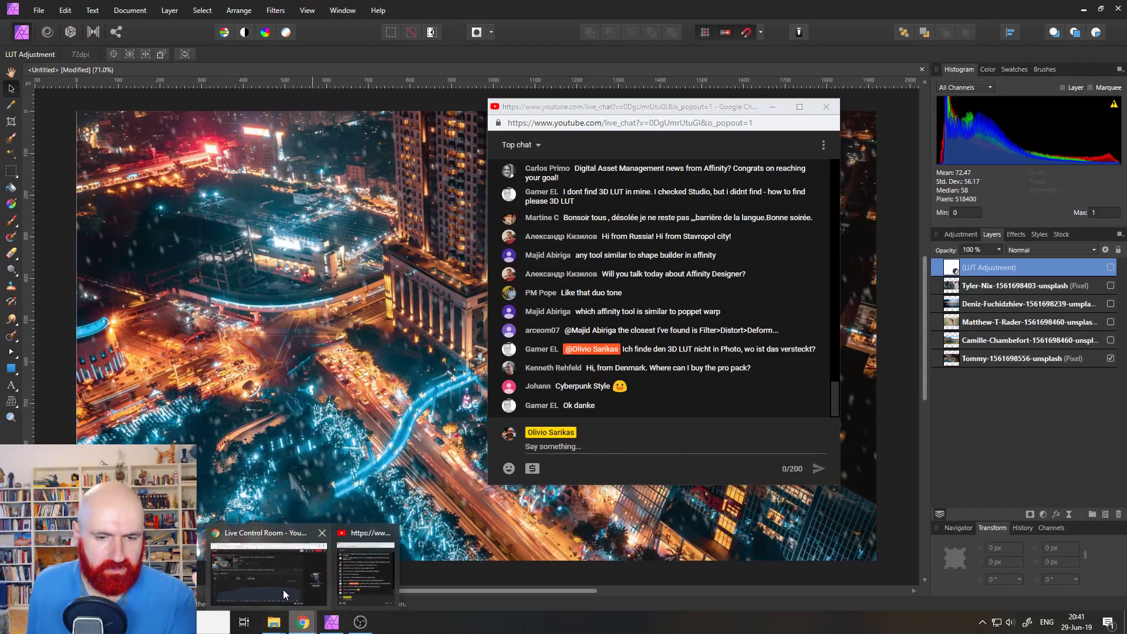
mouse_move(272, 576)
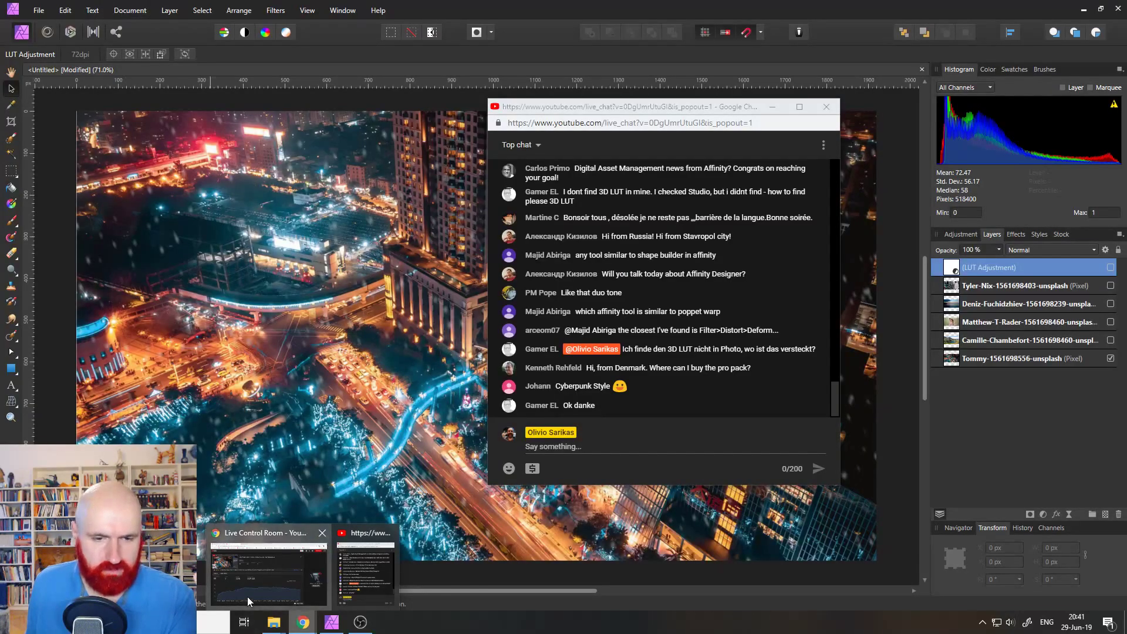
click(251, 594)
click(104, 14)
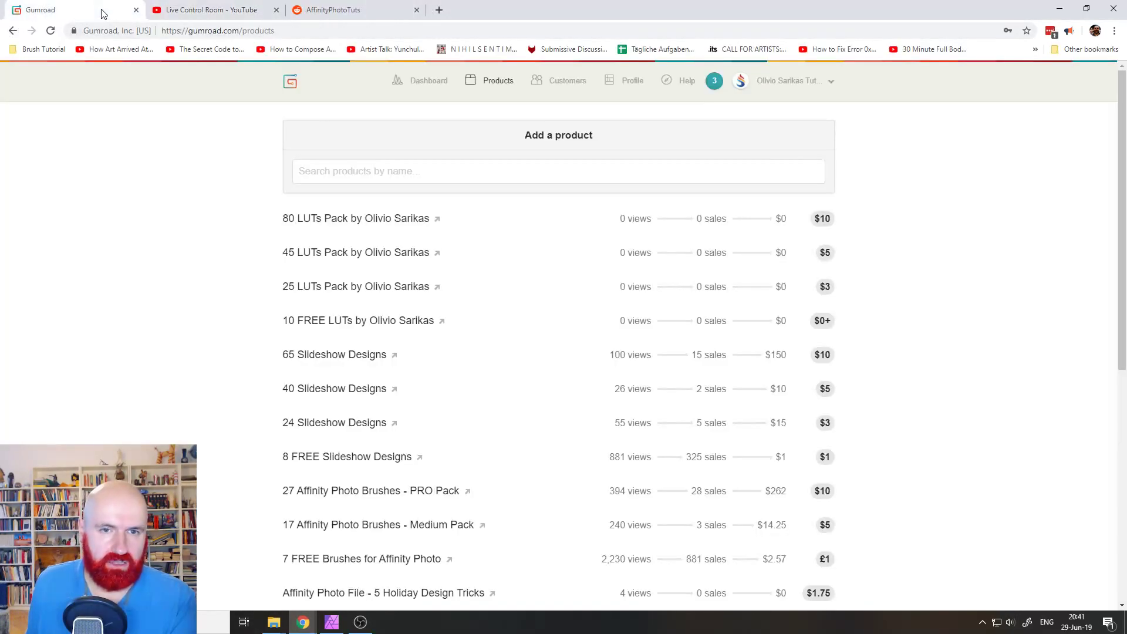
Step: Open the 10 FREE LUTs product page, select its web address, and switch the page from preview to edit mode
click(442, 322)
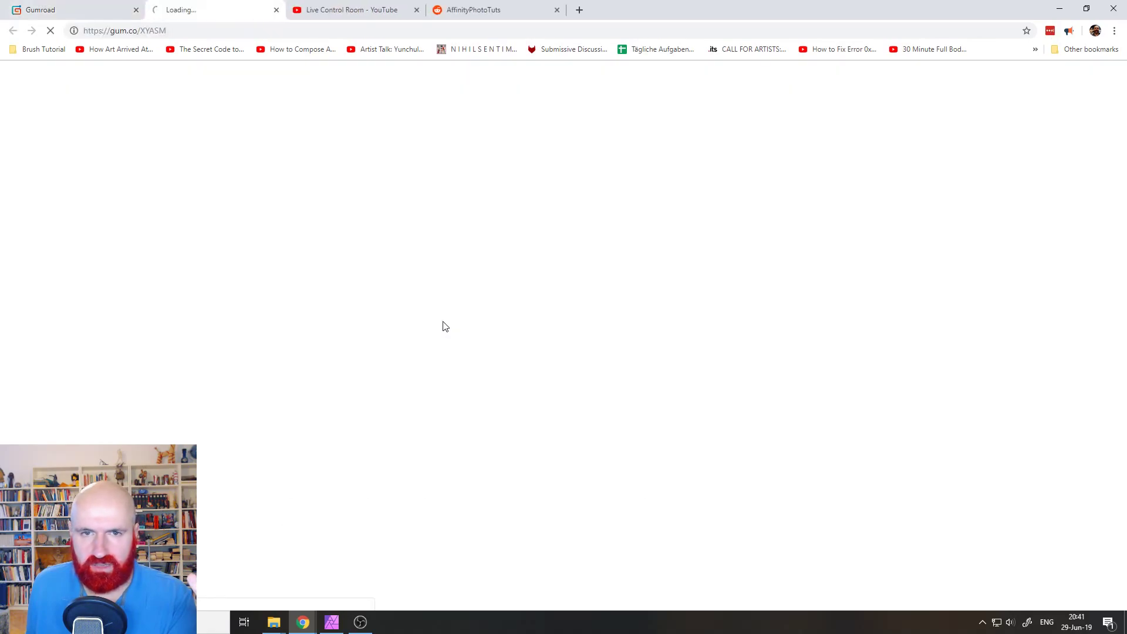
click(295, 30)
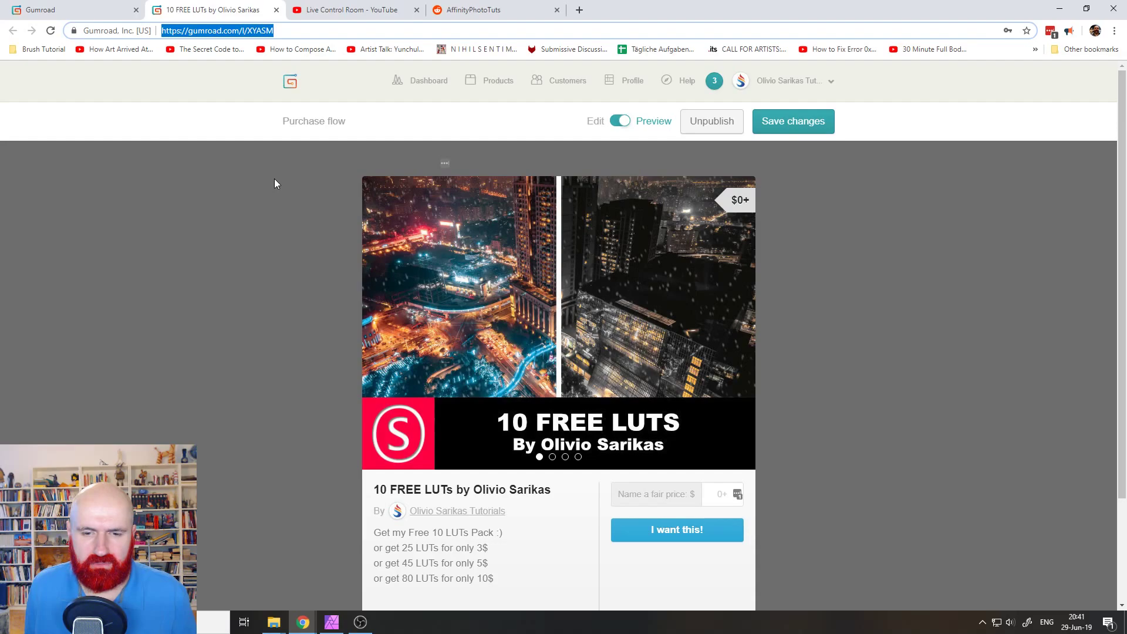
click(594, 121)
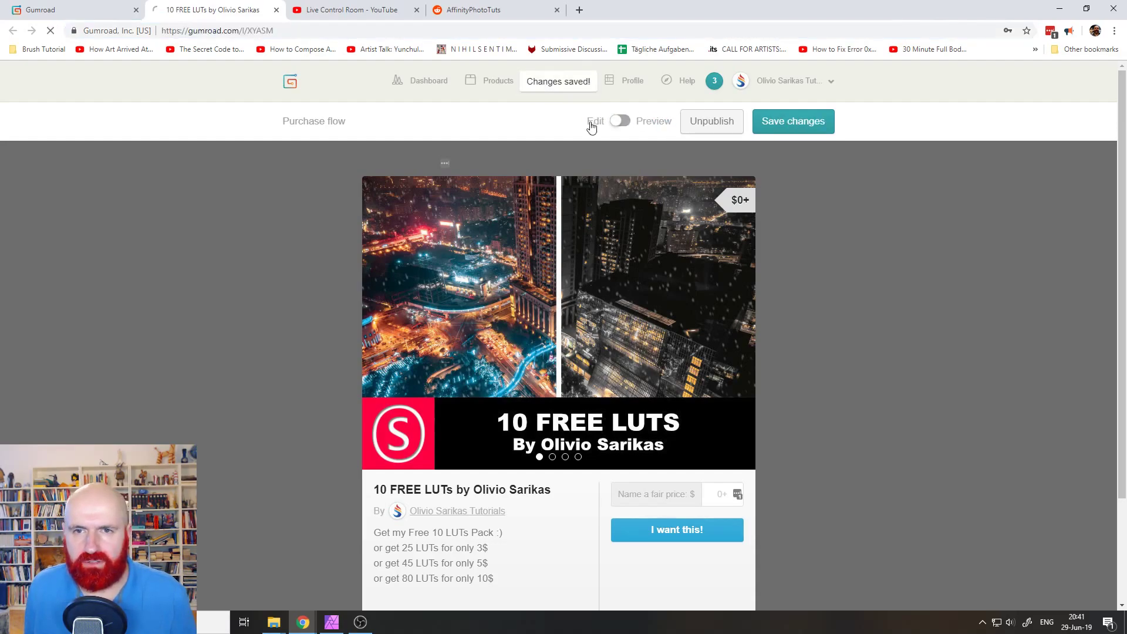
Step: Open the 25, 45 and 80 LUTs Pack products from the Gumroad products list in separate browser tabs
click(78, 11)
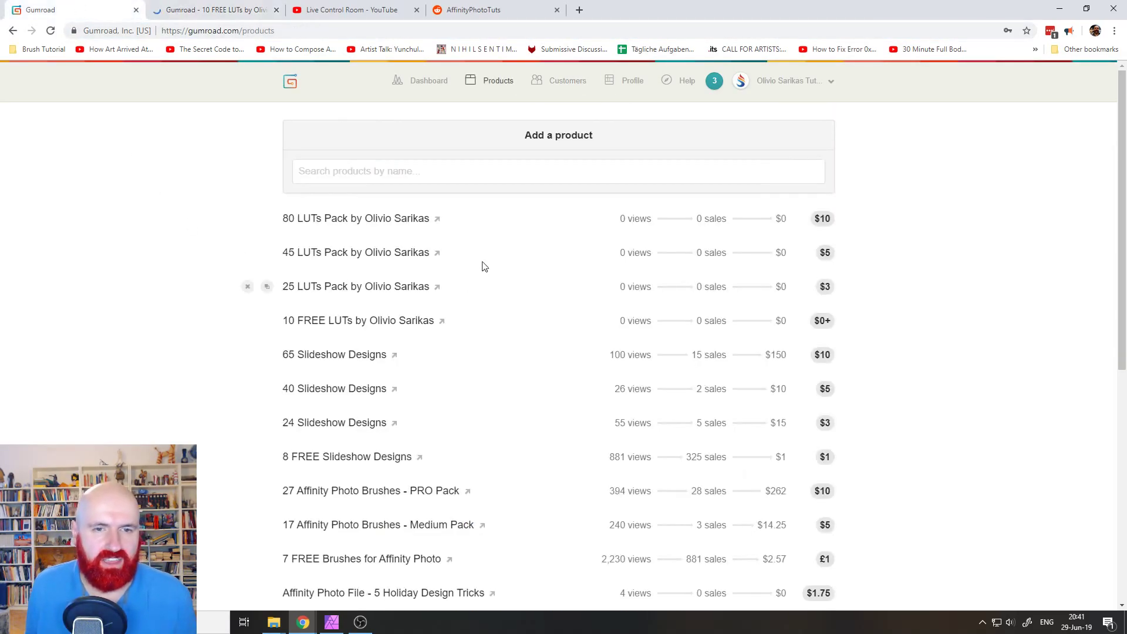
right_click(385, 287)
click(428, 295)
right_click(417, 252)
click(430, 262)
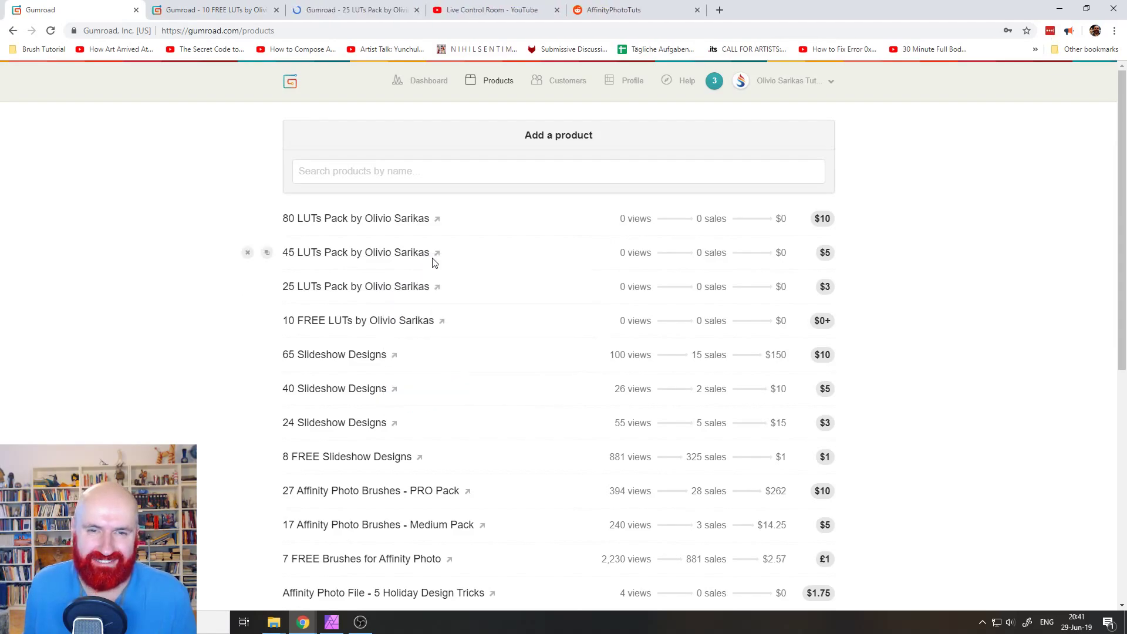
right_click(411, 221)
click(435, 233)
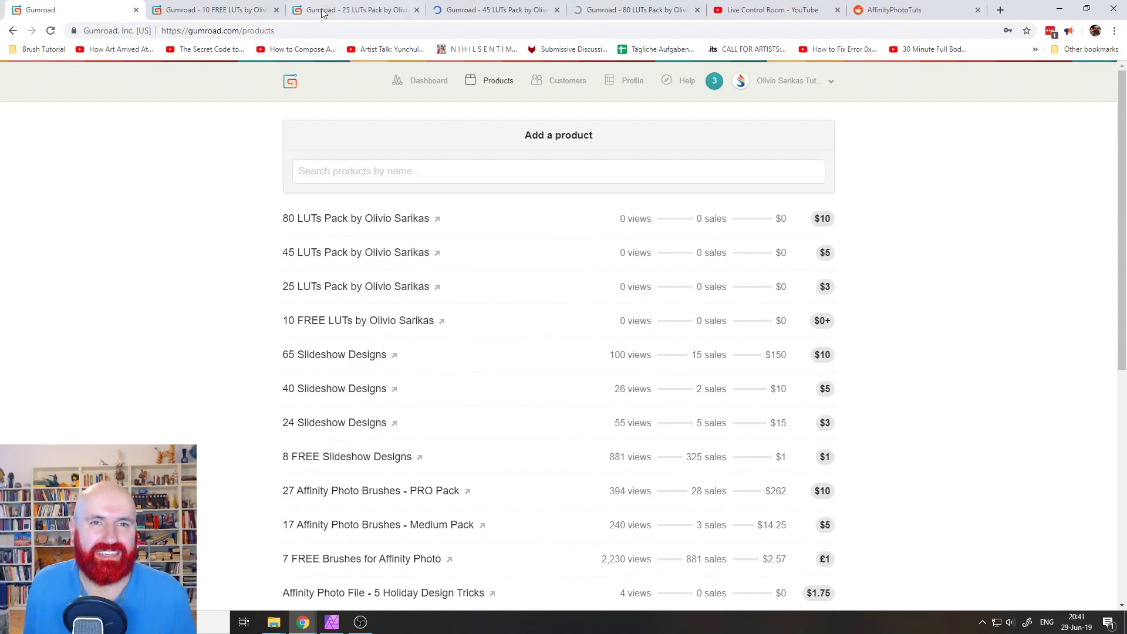
Step: Examine the 25 LUTs Pack's edit, options and share pages for a product link to share with viewers
click(339, 9)
click(347, 32)
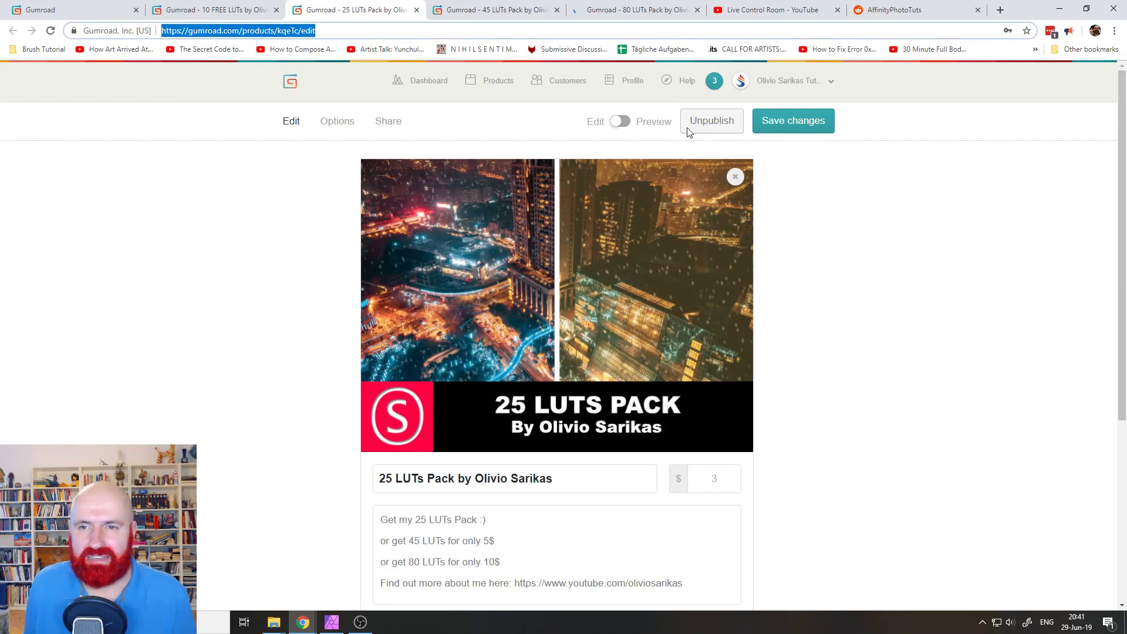
click(387, 122)
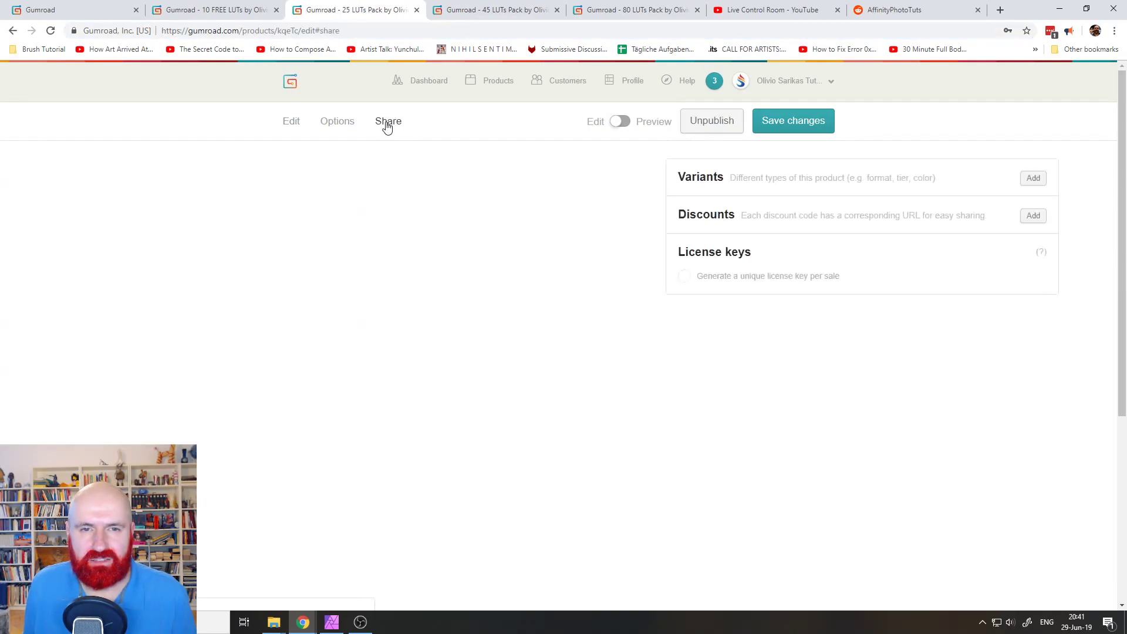
click(301, 128)
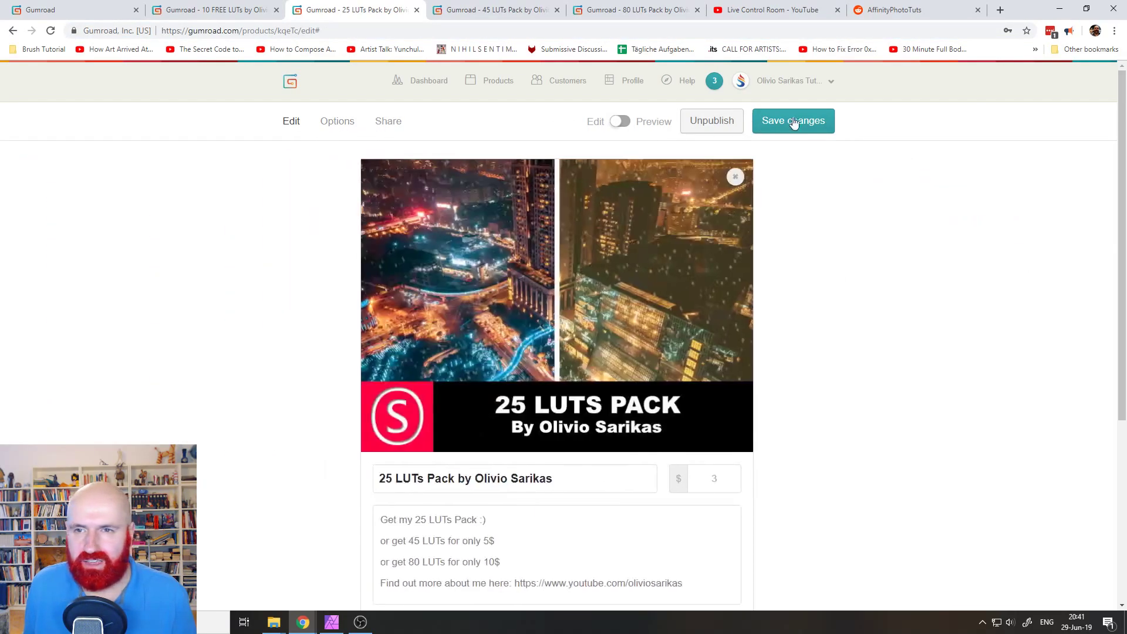
click(337, 123)
click(379, 123)
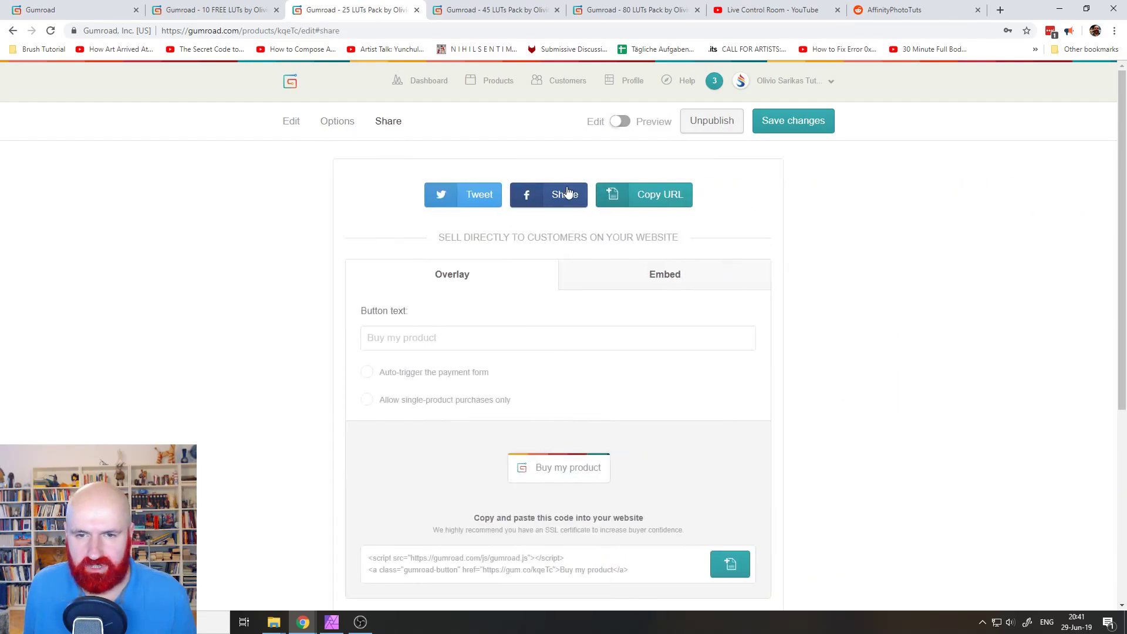
scroll(595, 395, down, 5)
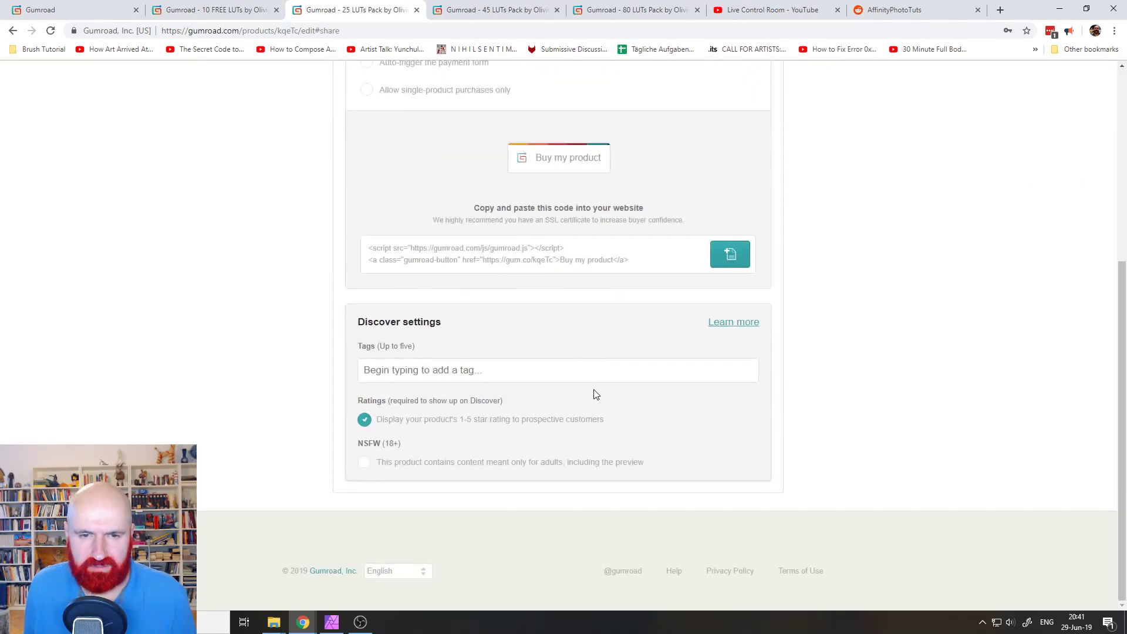
scroll(590, 387, up, 5)
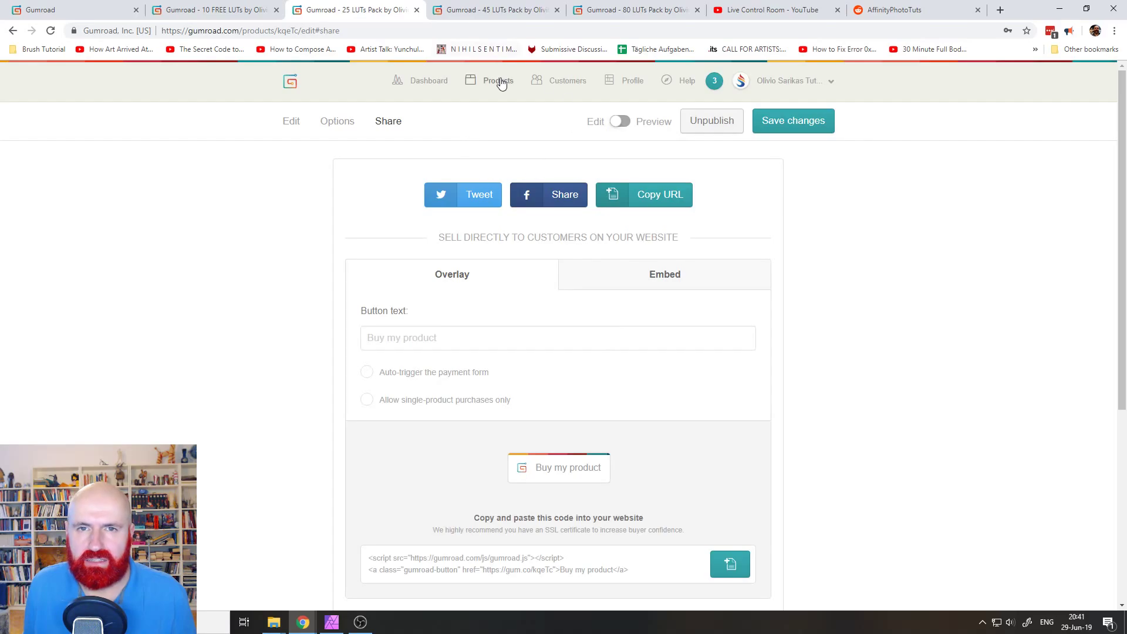
Step: Close the 45 and 80 LUTs Pack tabs and locate the LUT packs on the Gumroad profile page
middle_click(457, 14)
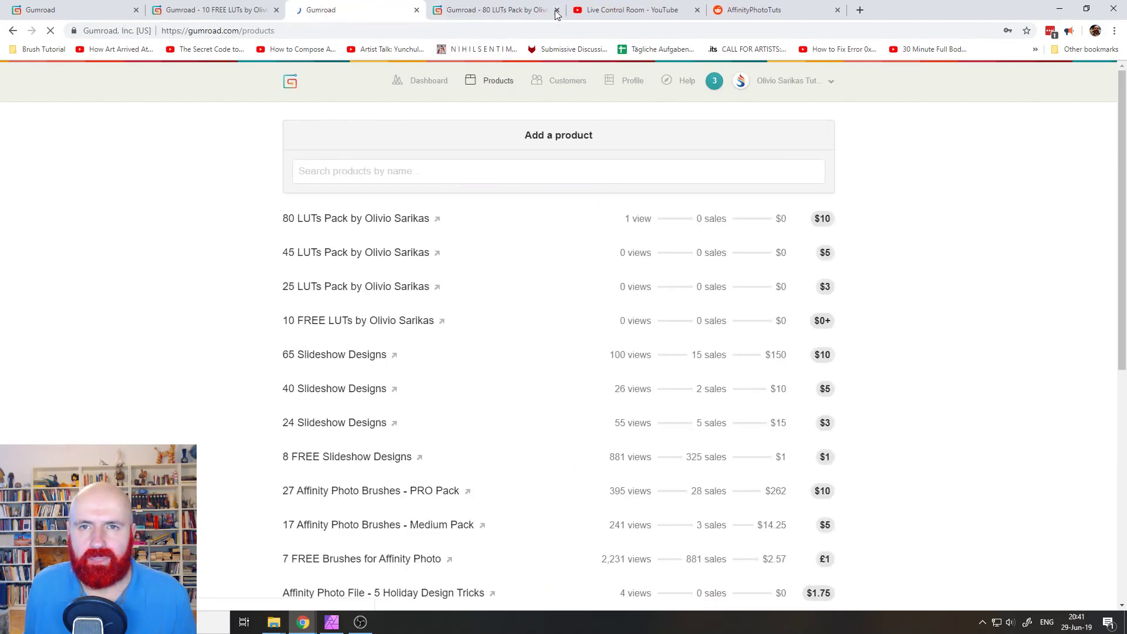
middle_click(458, 15)
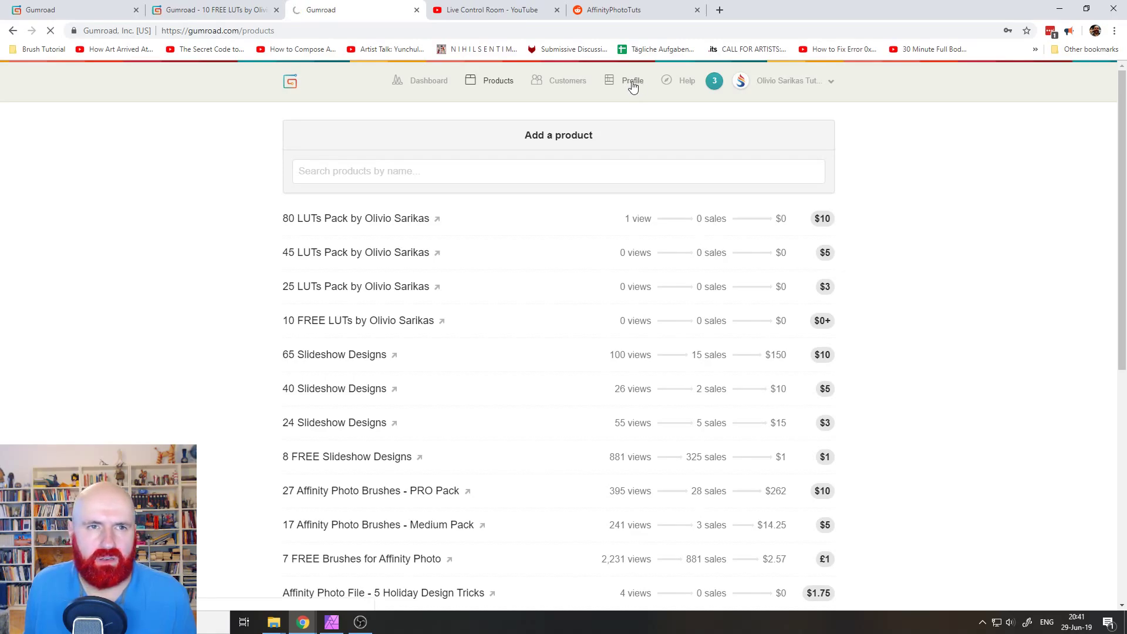
scroll(551, 306, down, 10)
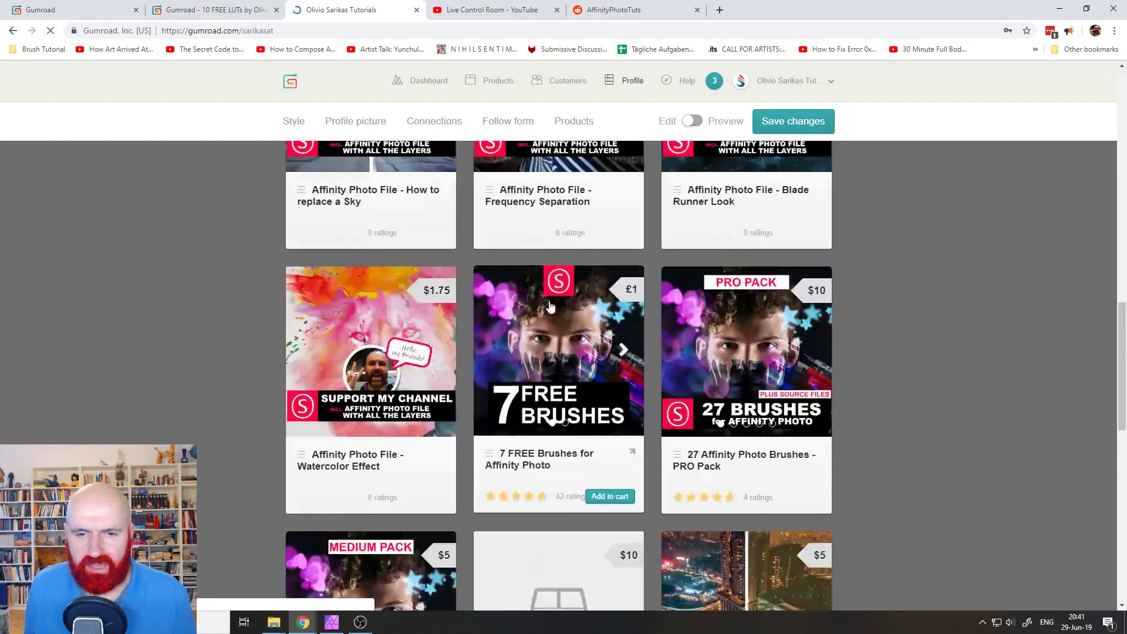
scroll(551, 306, down, 12)
scroll(554, 305, up, 7)
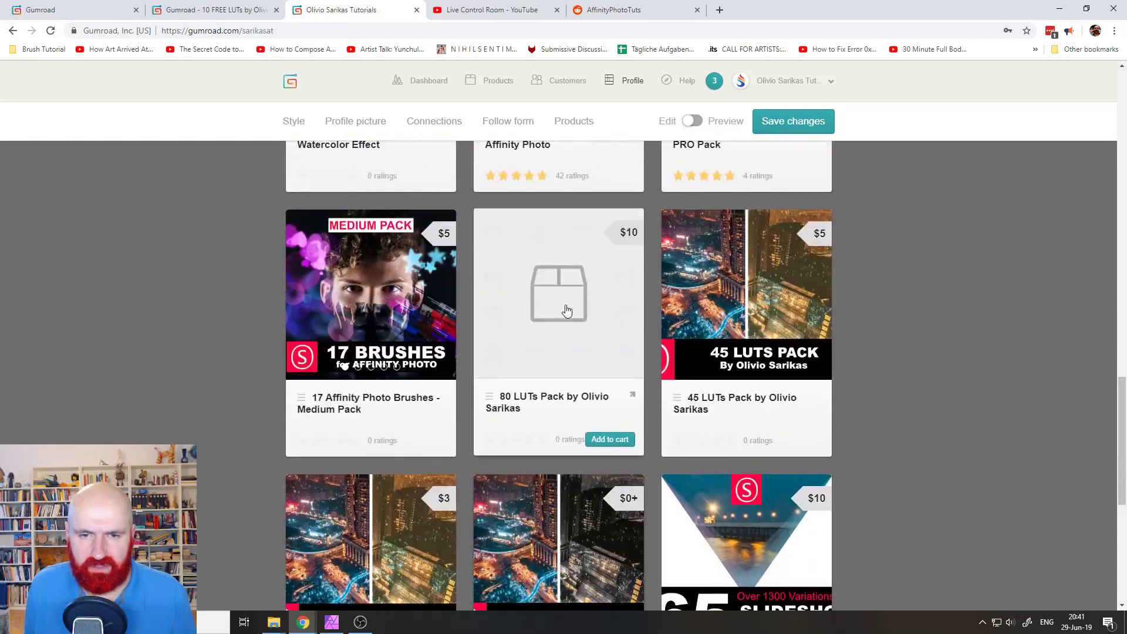
scroll(566, 312, down, 3)
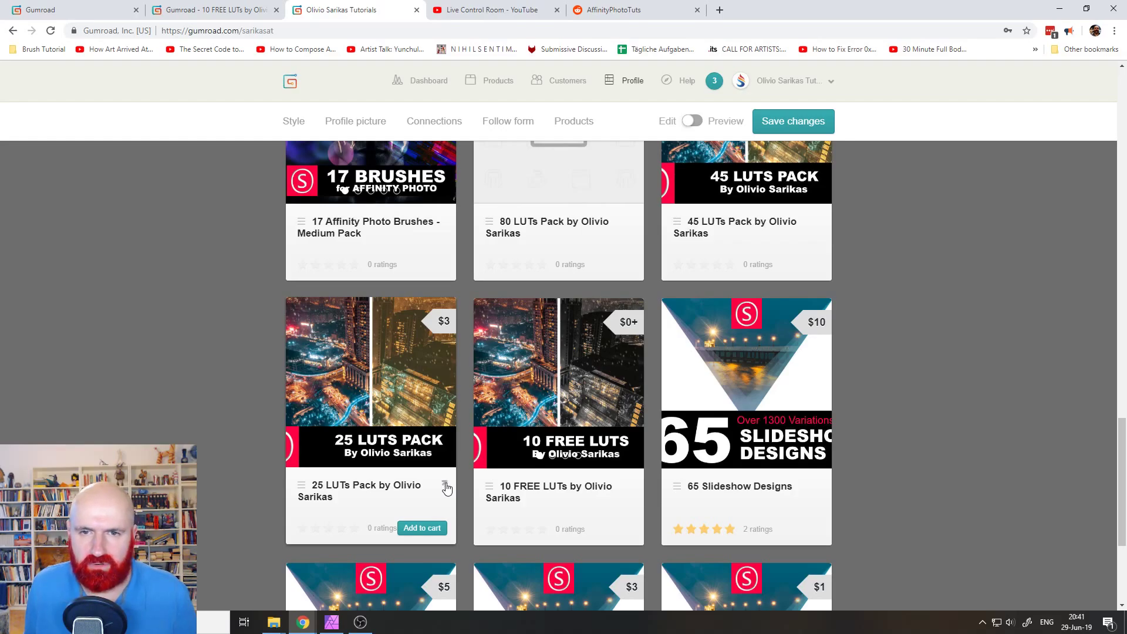
scroll(446, 489, up, 5)
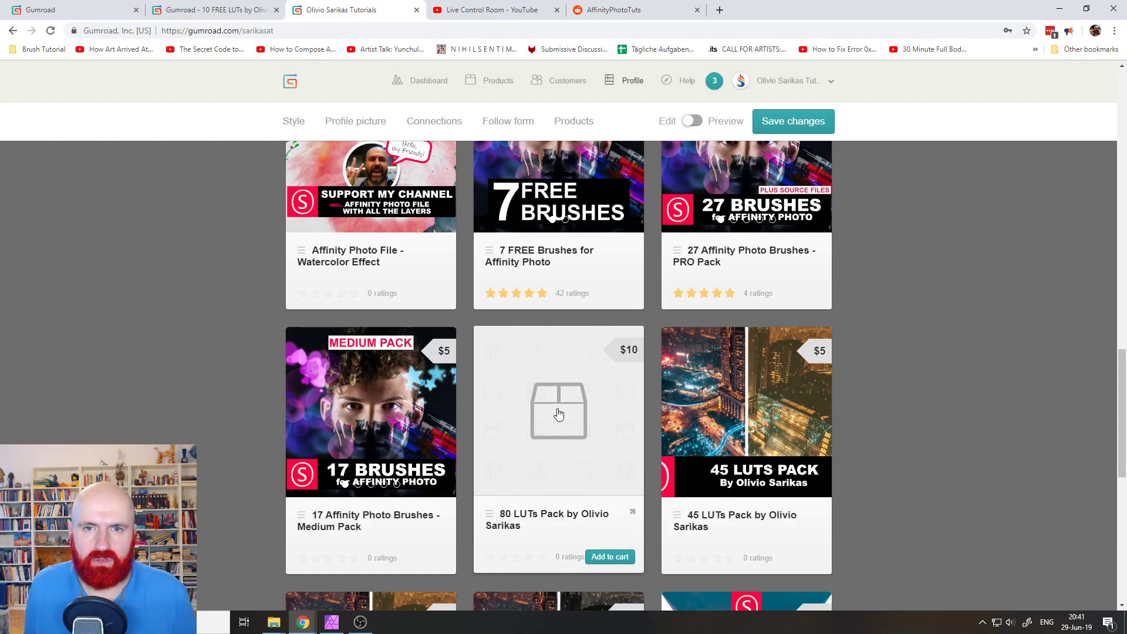
Step: Open the 80 LUTs Pack for editing, upload its "80 LUTS PACK" preview image, and save the changes
click(630, 516)
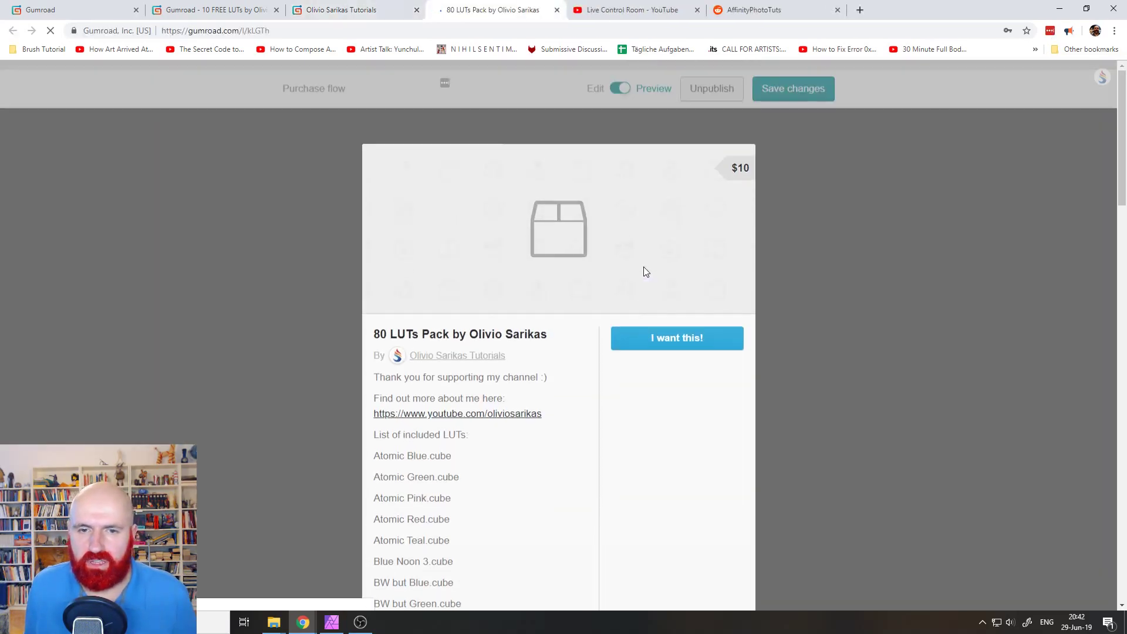
click(619, 125)
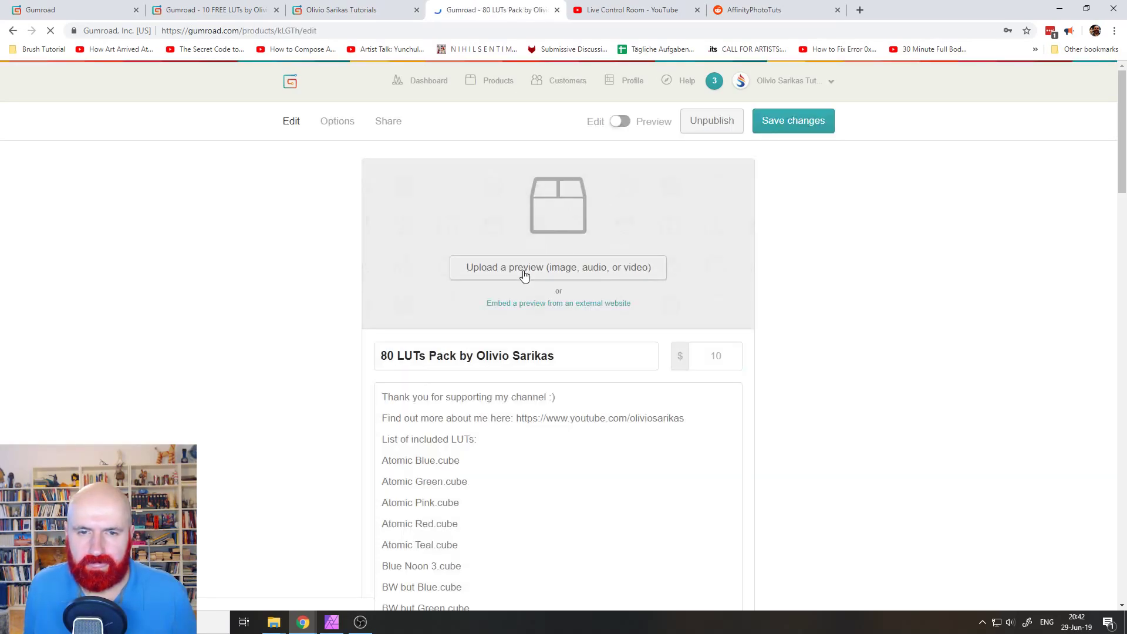
click(520, 271)
double_click(266, 86)
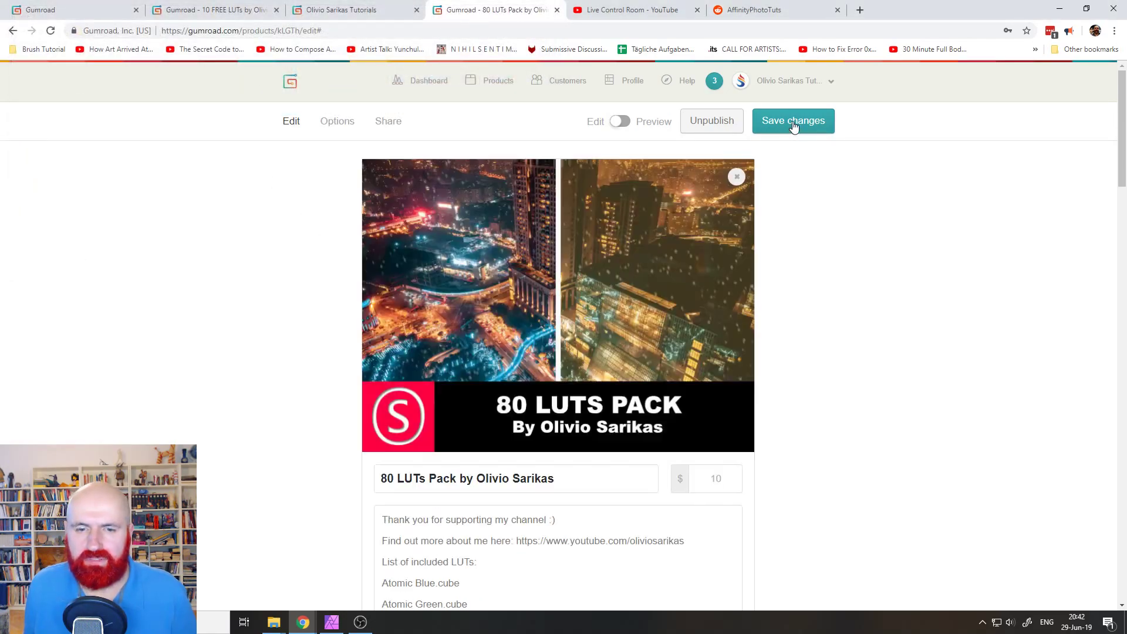
click(793, 123)
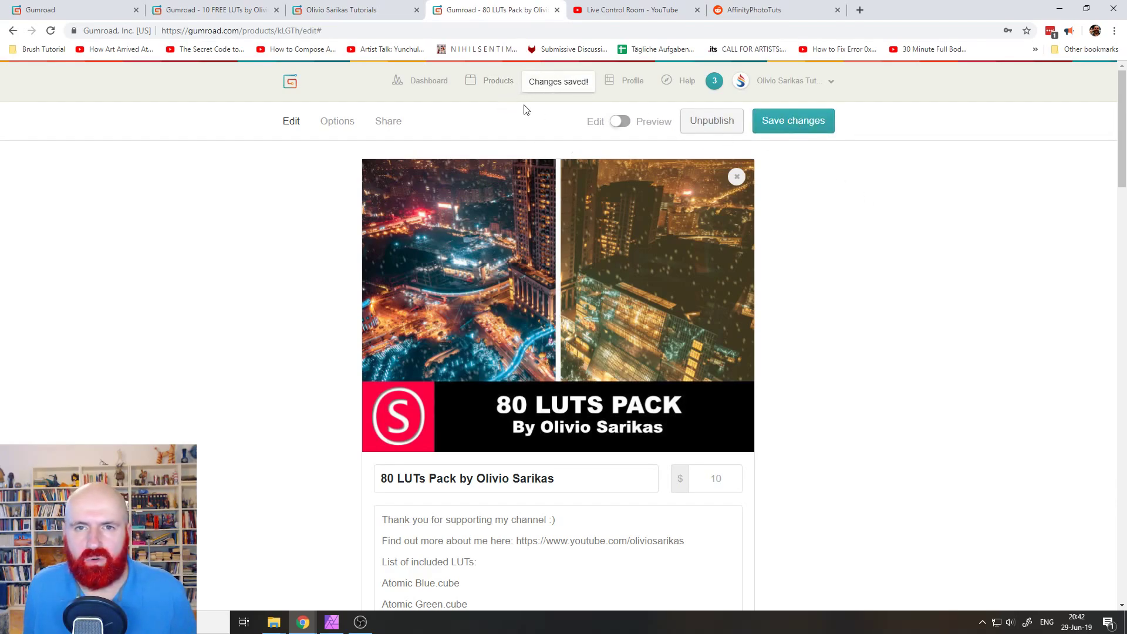
drag(504, 86, 520, 119)
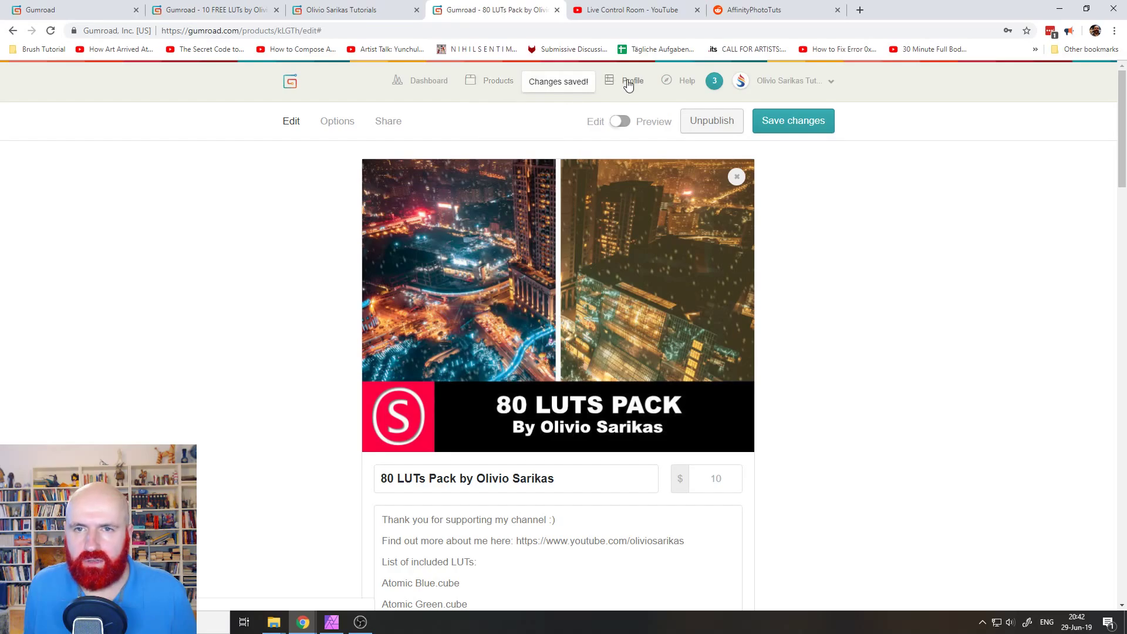
Step: Open the 25 LUTs Pack product page from the Gumroad profile in its own browser tab and copy its web address
click(629, 83)
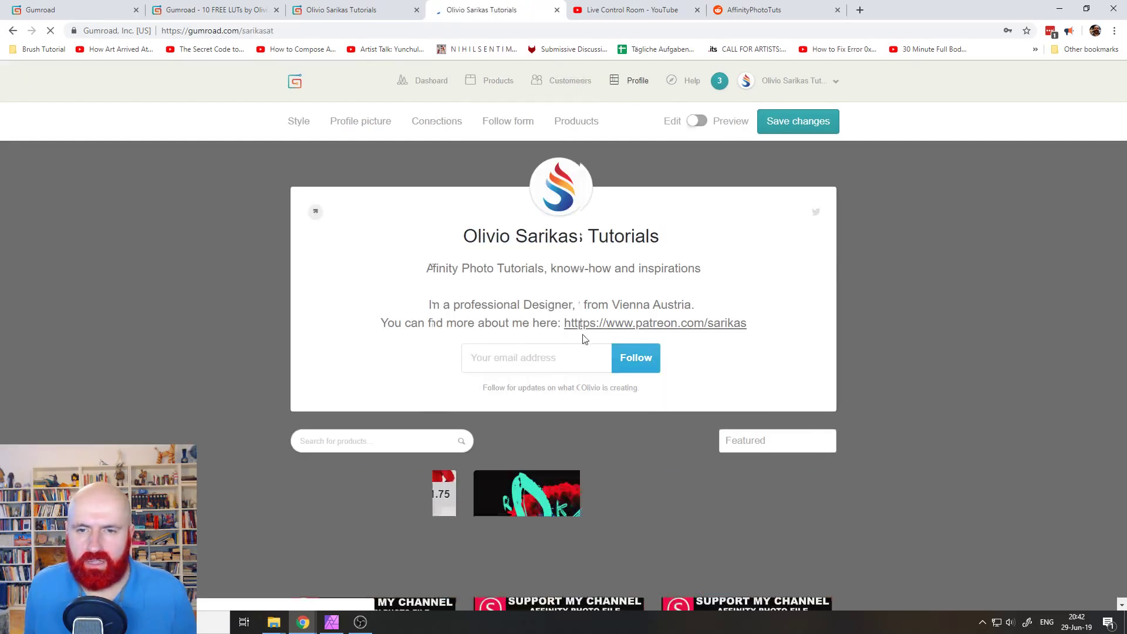
scroll(546, 340, down, 10)
scroll(546, 340, down, 15)
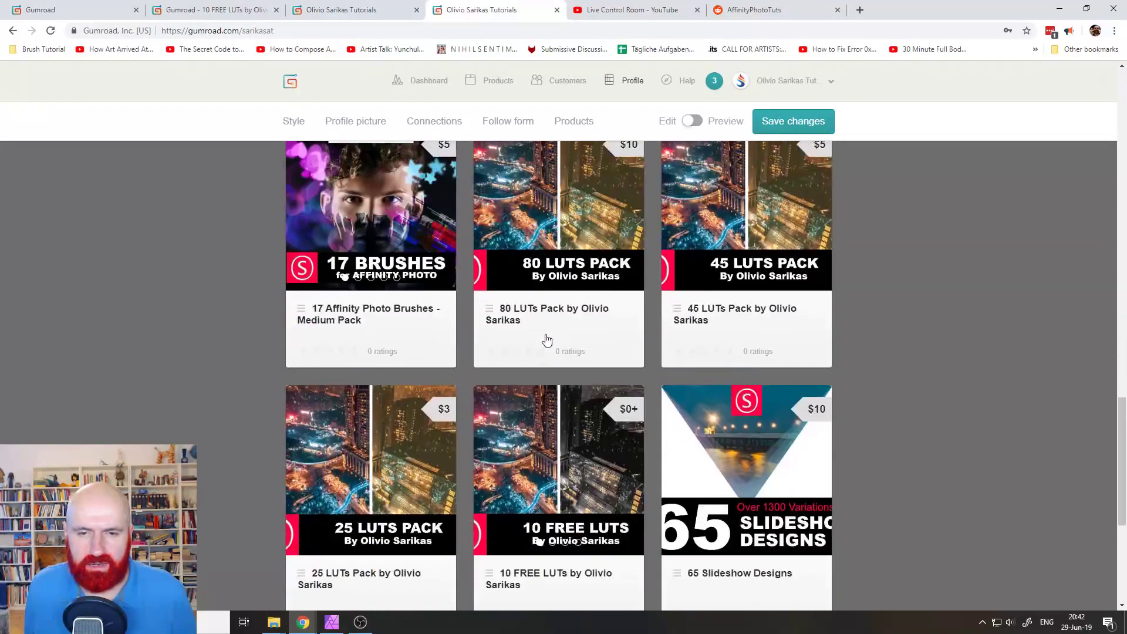
scroll(432, 405, up, 2)
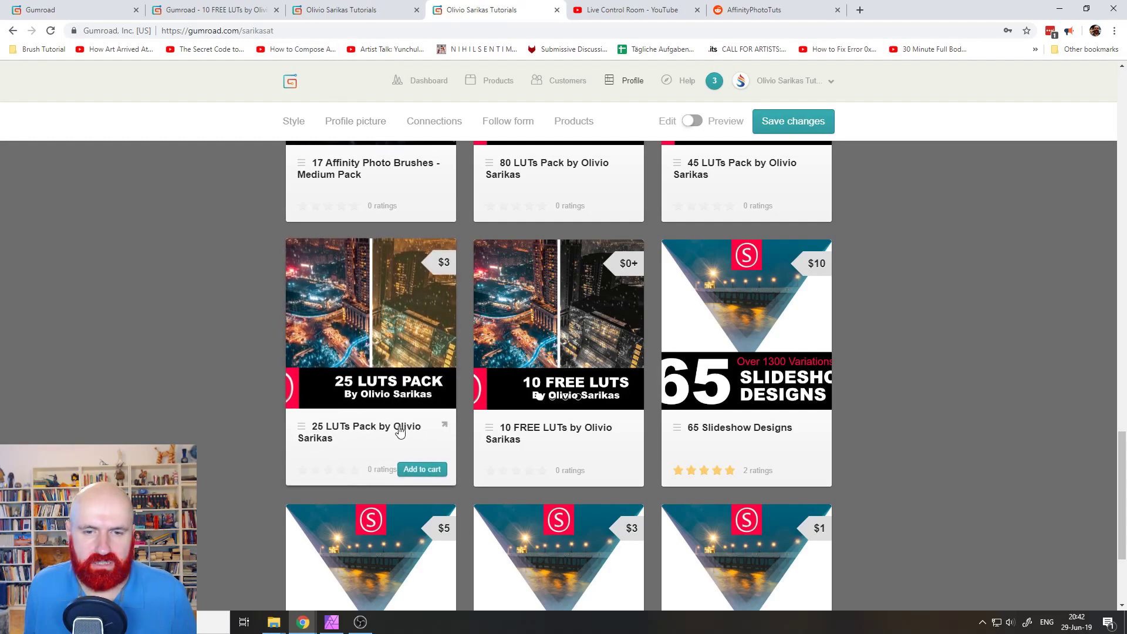
right_click(371, 338)
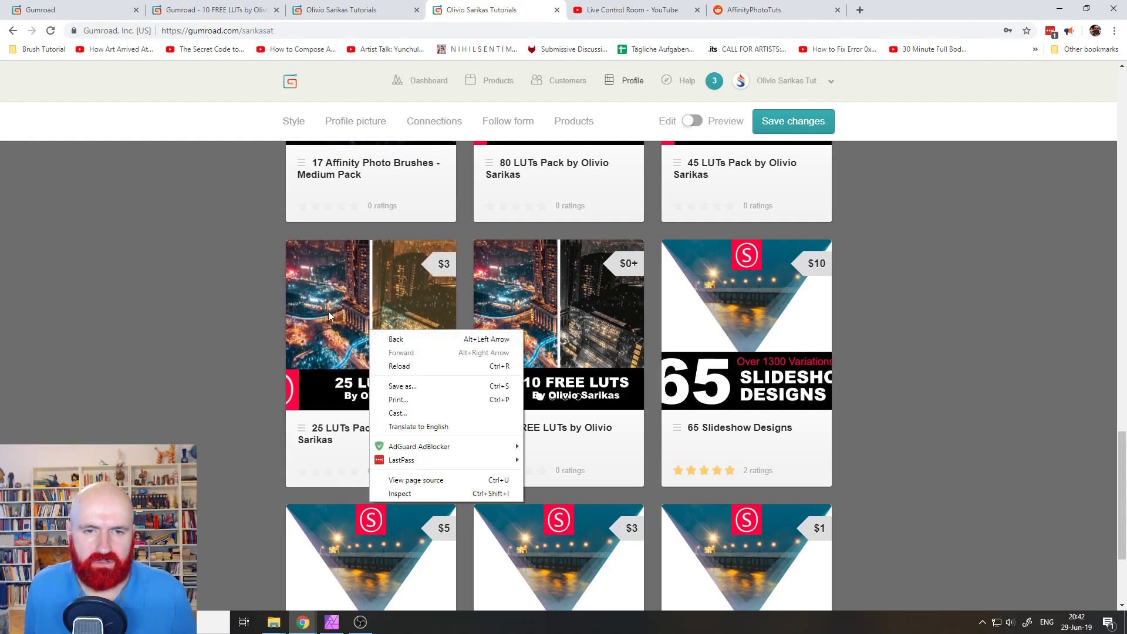
click(414, 261)
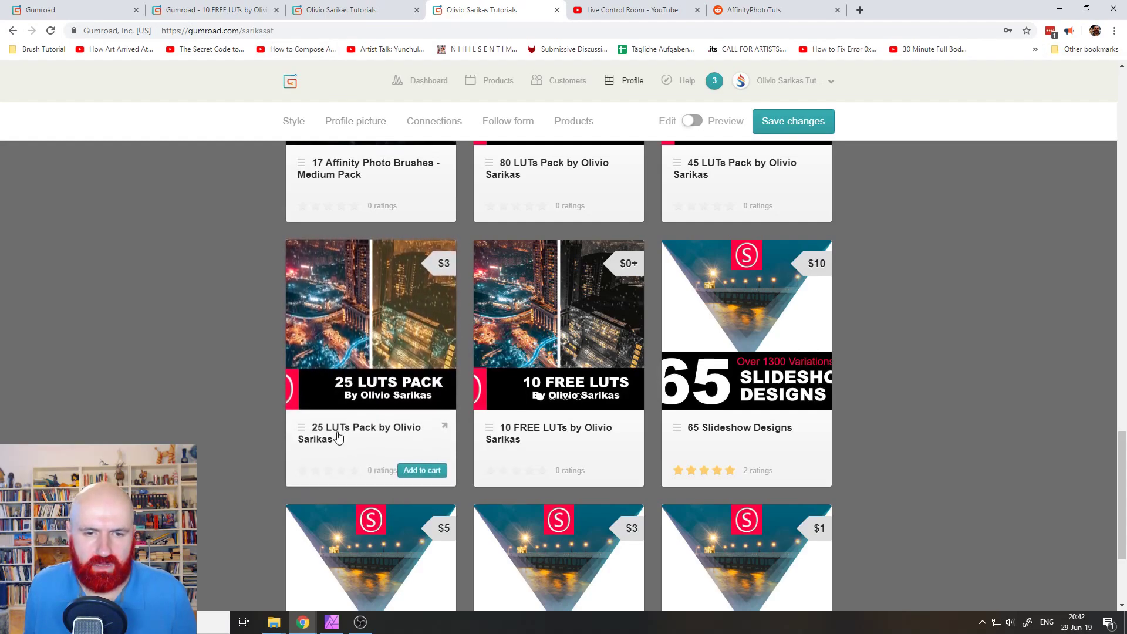
click(411, 421)
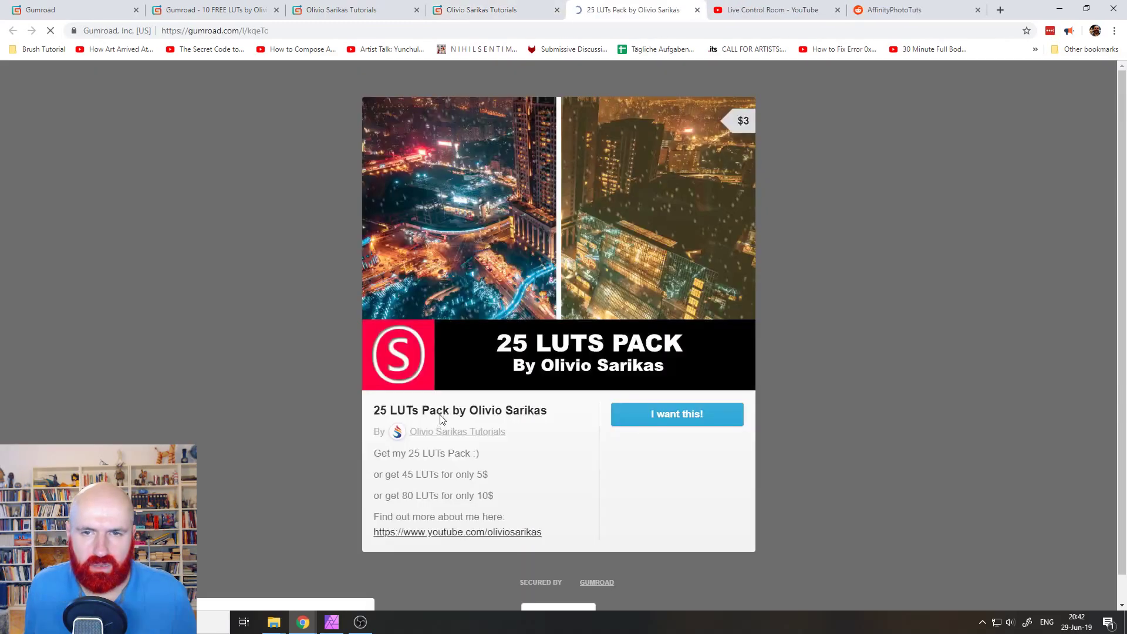
click(314, 31)
key(ctrl+c)
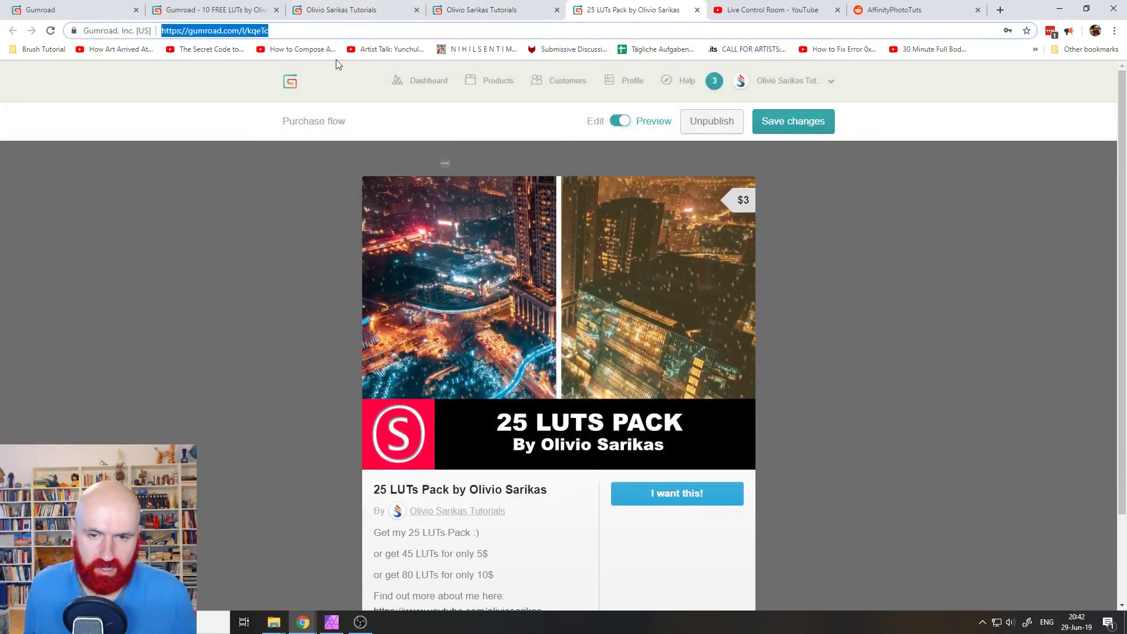
click(346, 11)
click(465, 11)
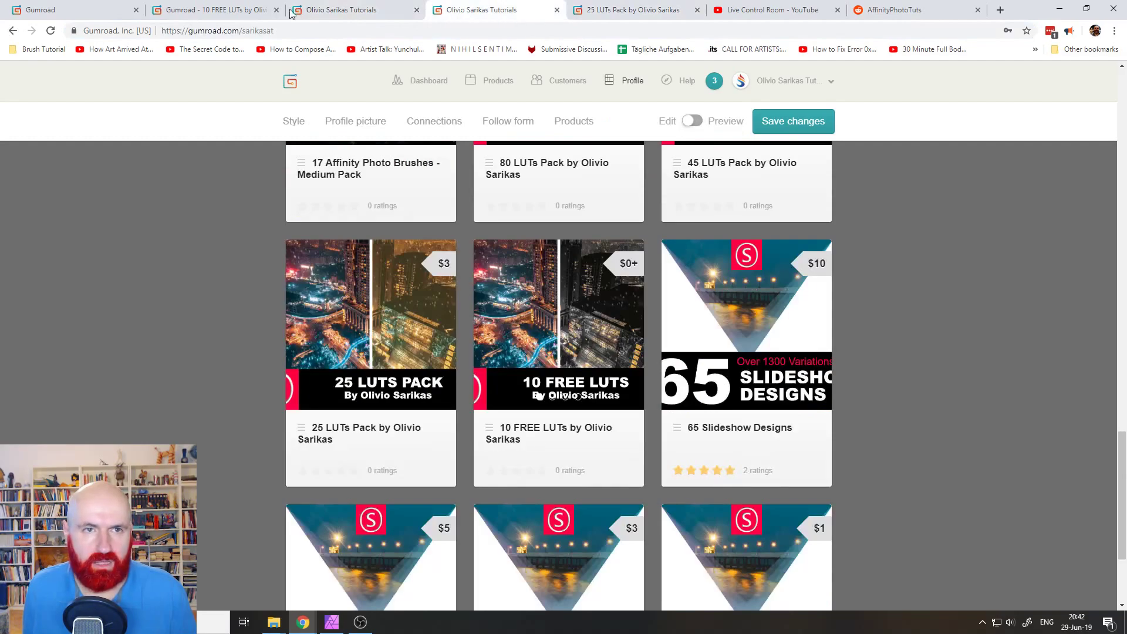
click(356, 11)
click(417, 10)
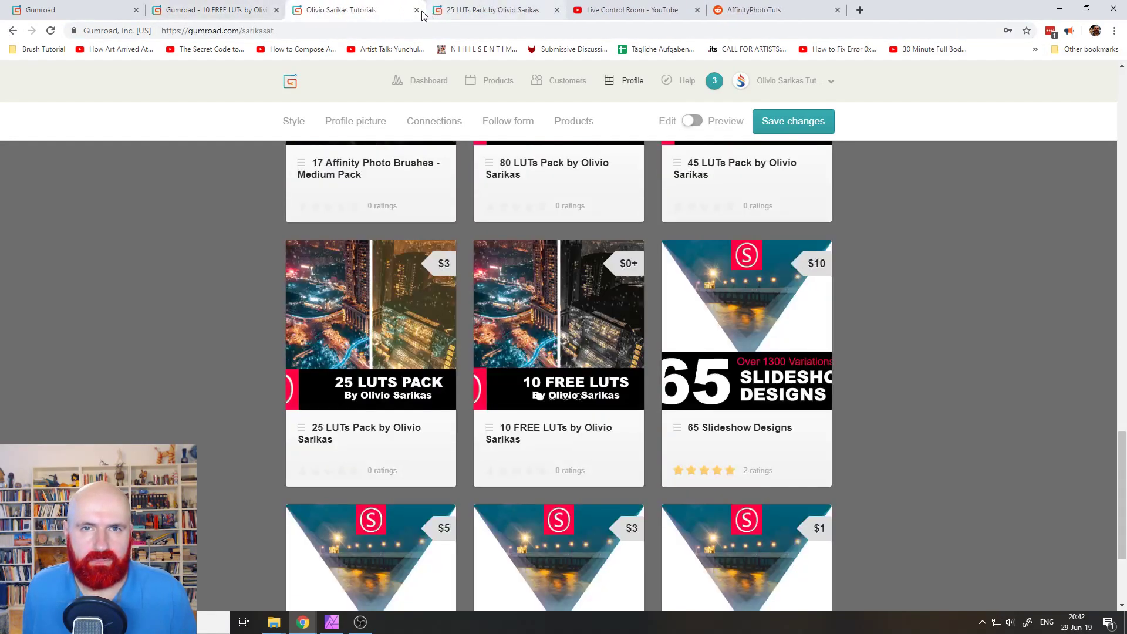
click(246, 10)
click(321, 15)
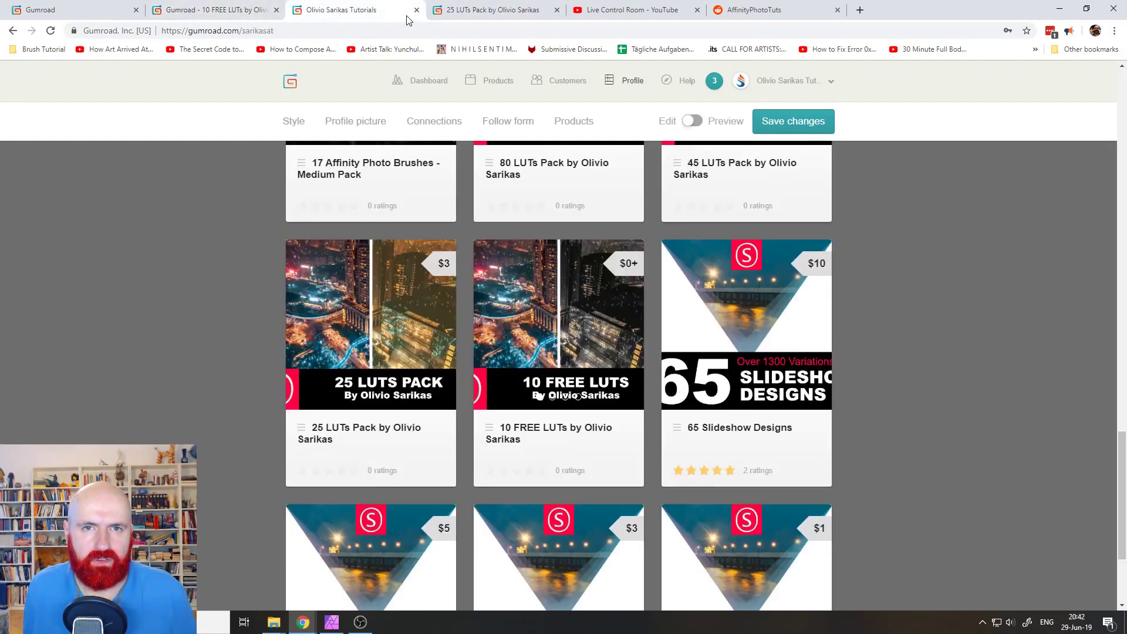
click(417, 10)
click(230, 15)
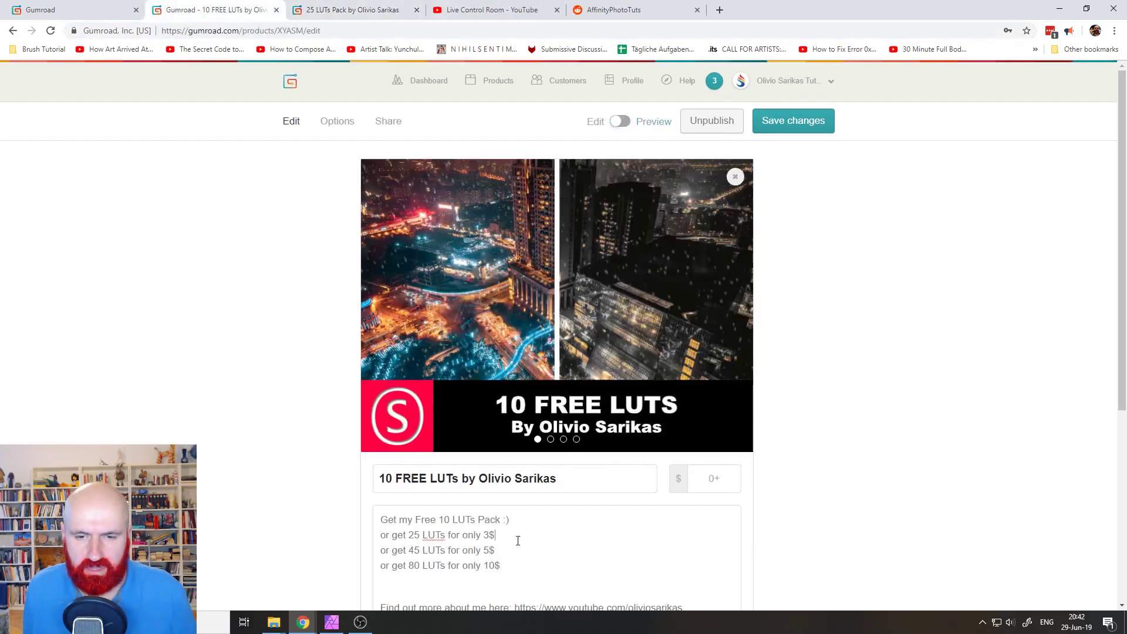
key(ctrl+v)
click(377, 10)
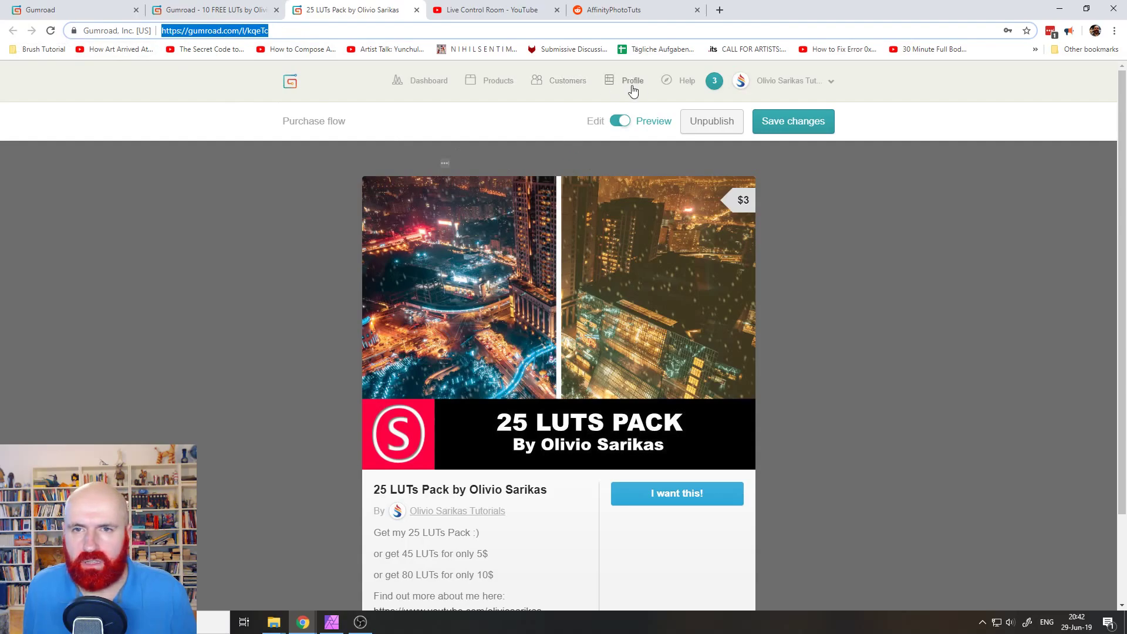
key(Return)
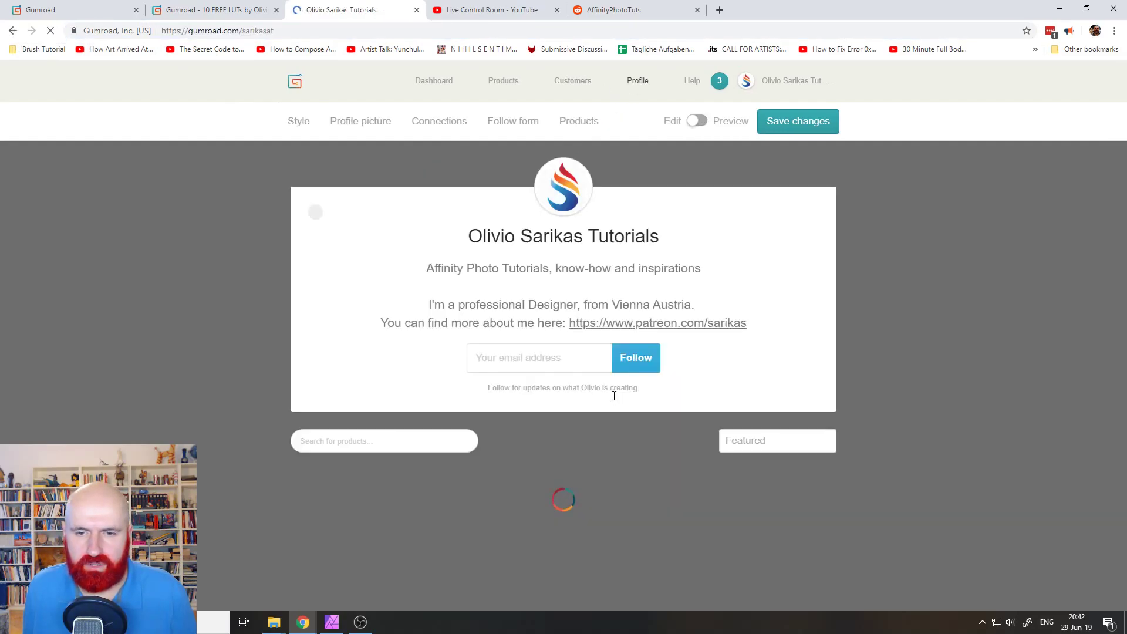
scroll(623, 399, down, 15)
scroll(622, 411, down, 3)
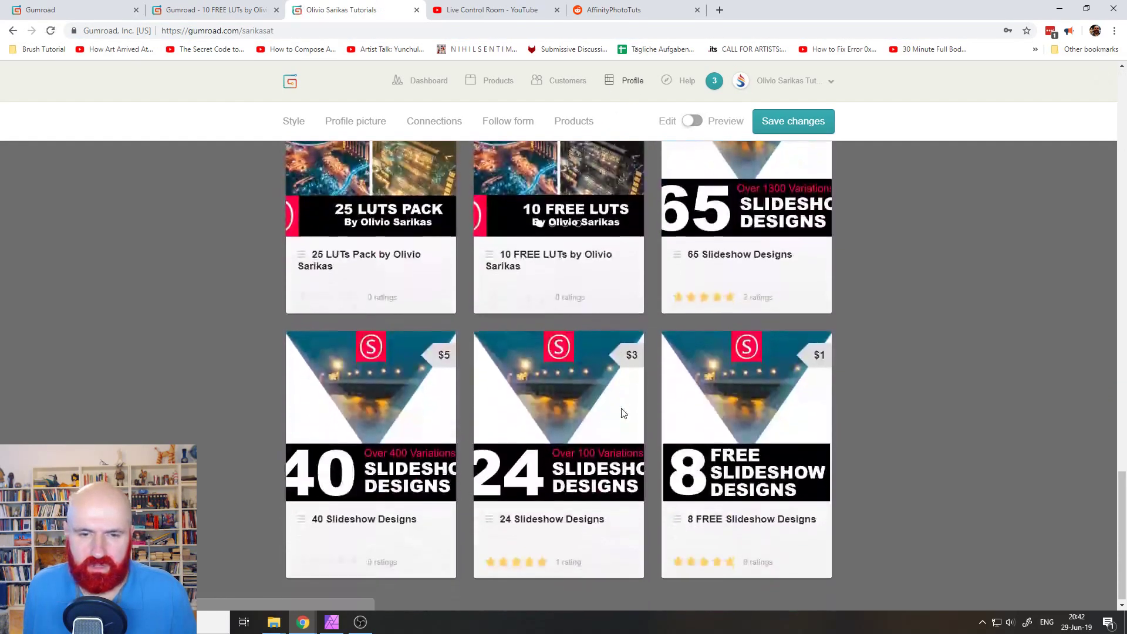
scroll(779, 321, up, 8)
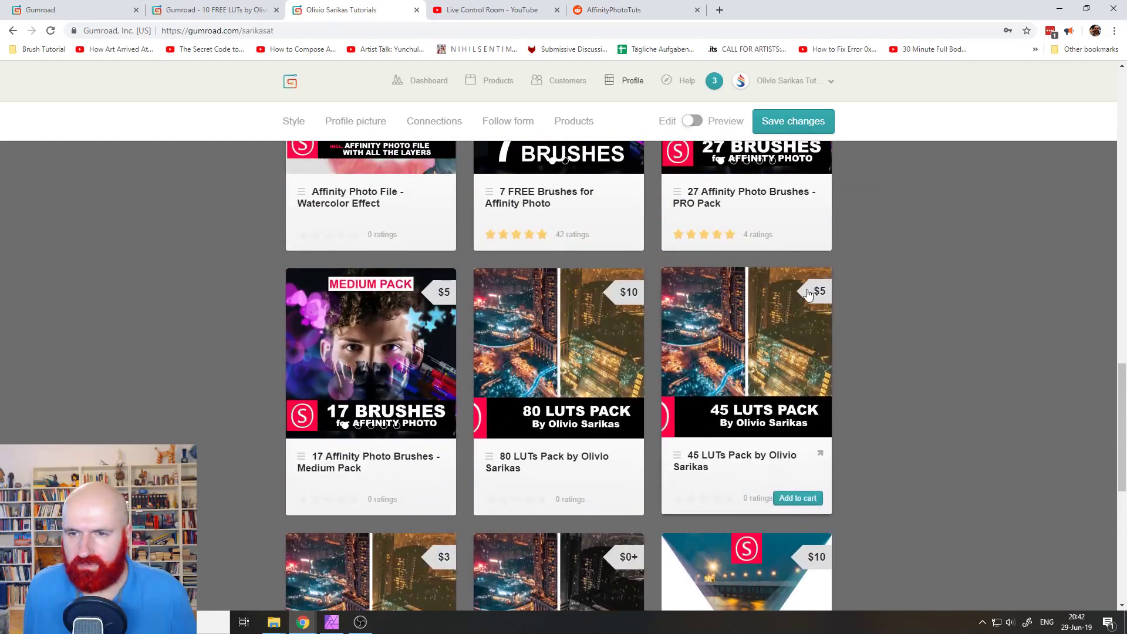
click(820, 450)
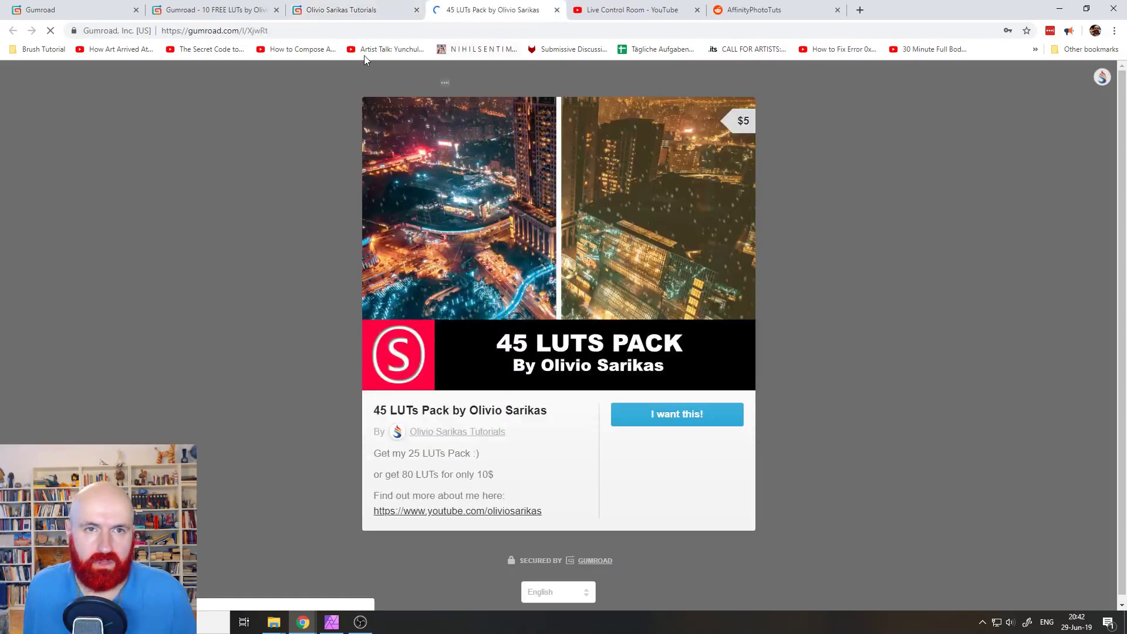
click(328, 31)
key(ctrl+c)
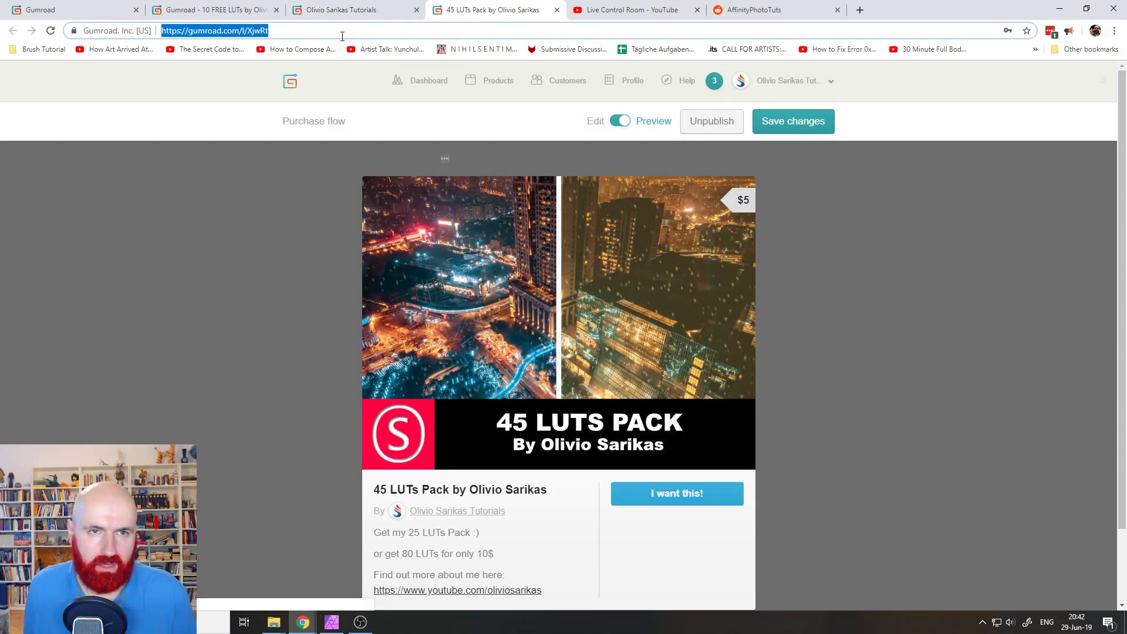
click(252, 10)
key(ctrl+v)
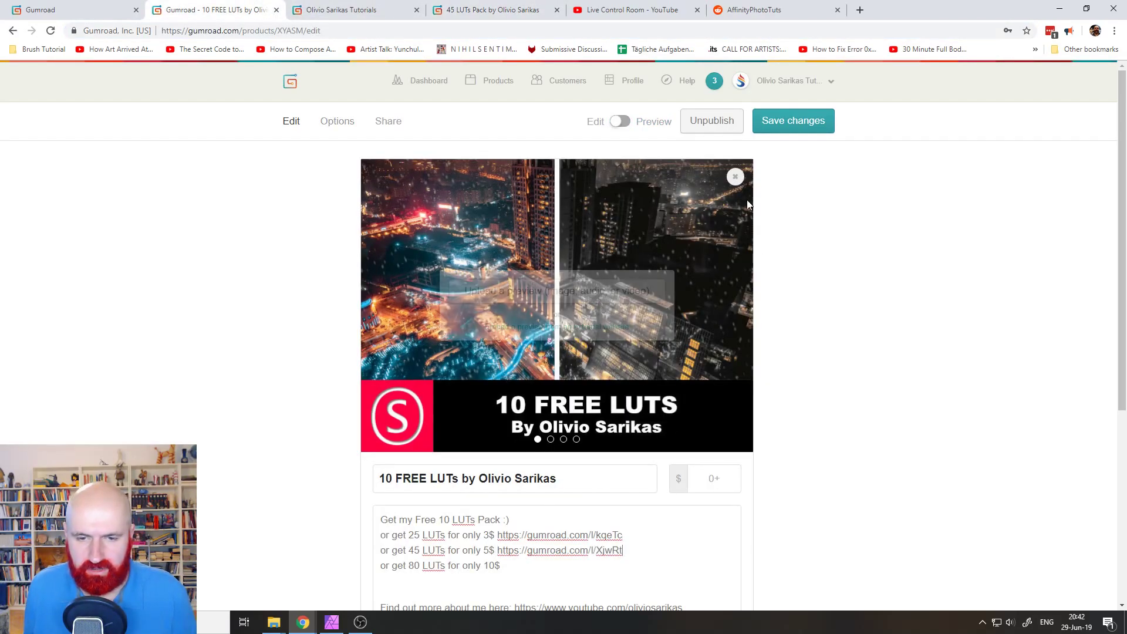
Step: Open the 80 LUTs Pack product page from the Gumroad profile and copy its web address
click(469, 10)
click(380, 6)
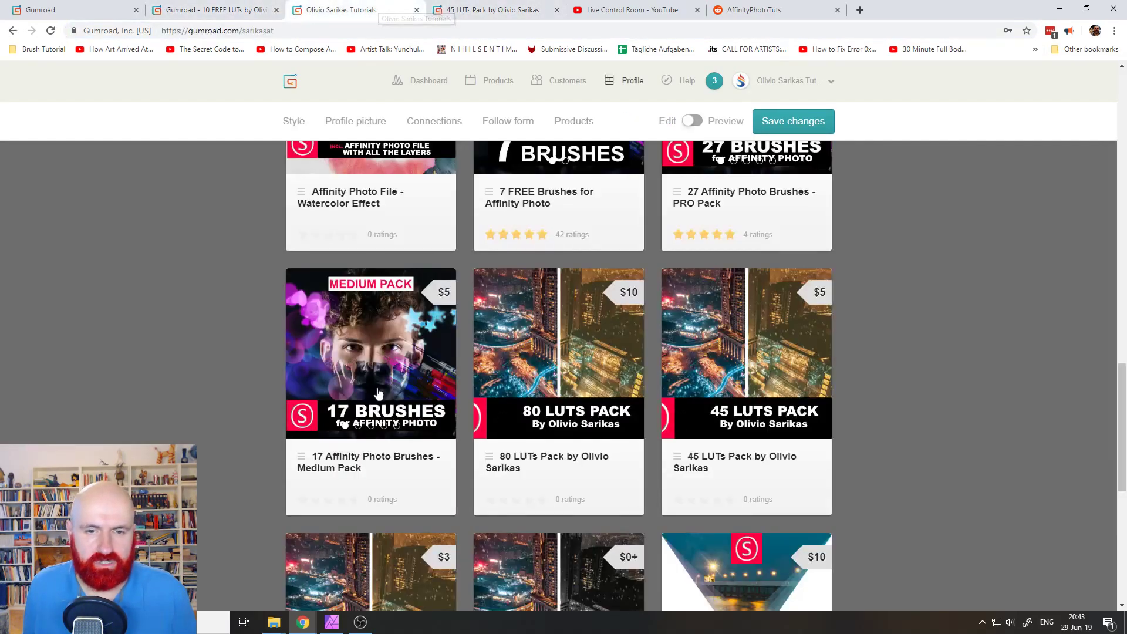
scroll(635, 499, up, 3)
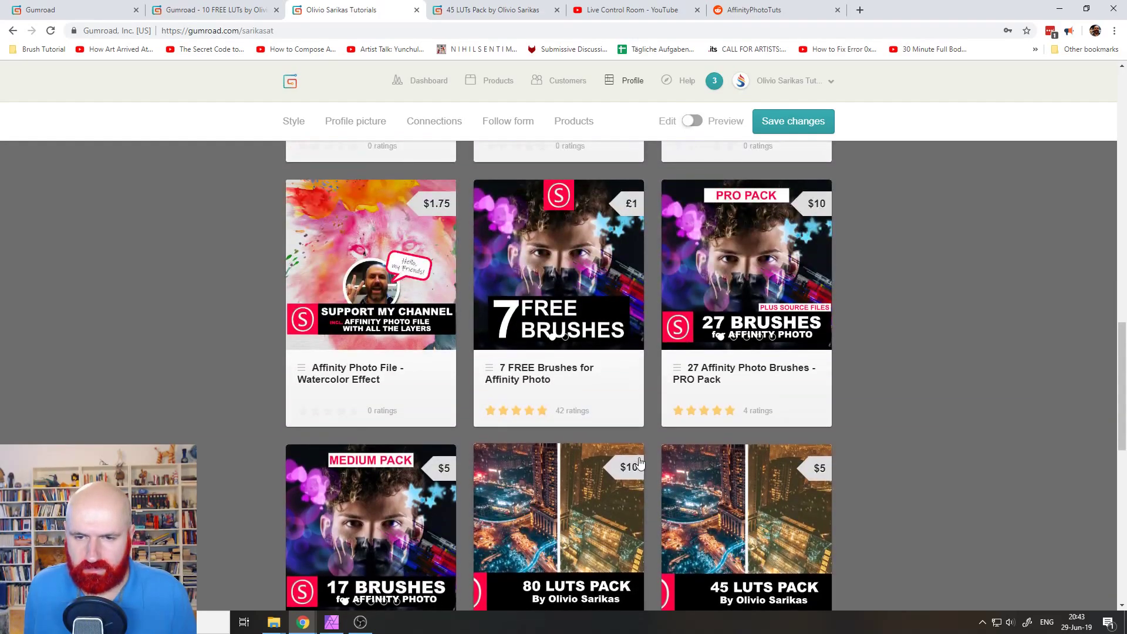
scroll(635, 464, down, 4)
click(634, 400)
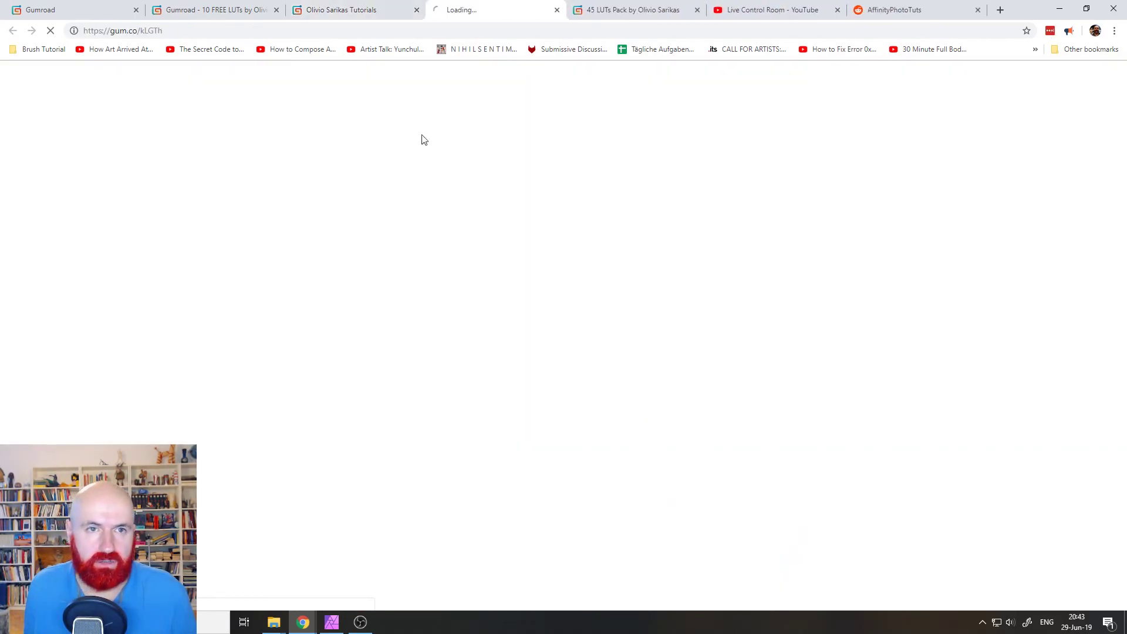
click(286, 31)
key(ctrl+c)
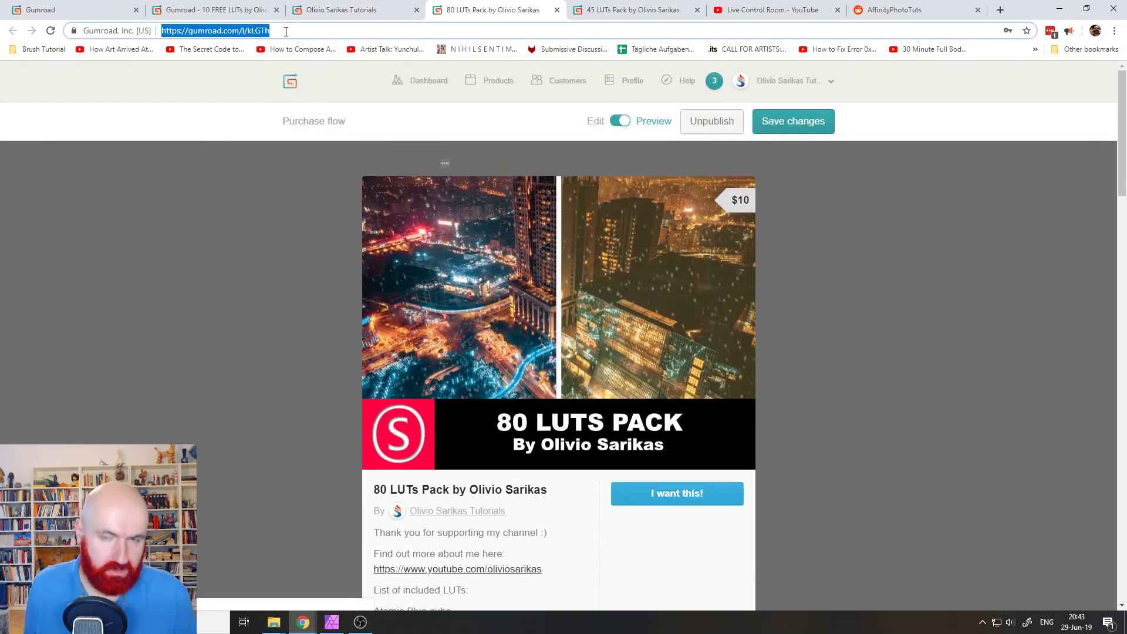
Step: Close the 80 LUTs, 45 LUTs and profile tabs and return to the 10 FREE LUTs edit page
key(ctrl+w)
key(ctrl+w)
key(ctrl+w)
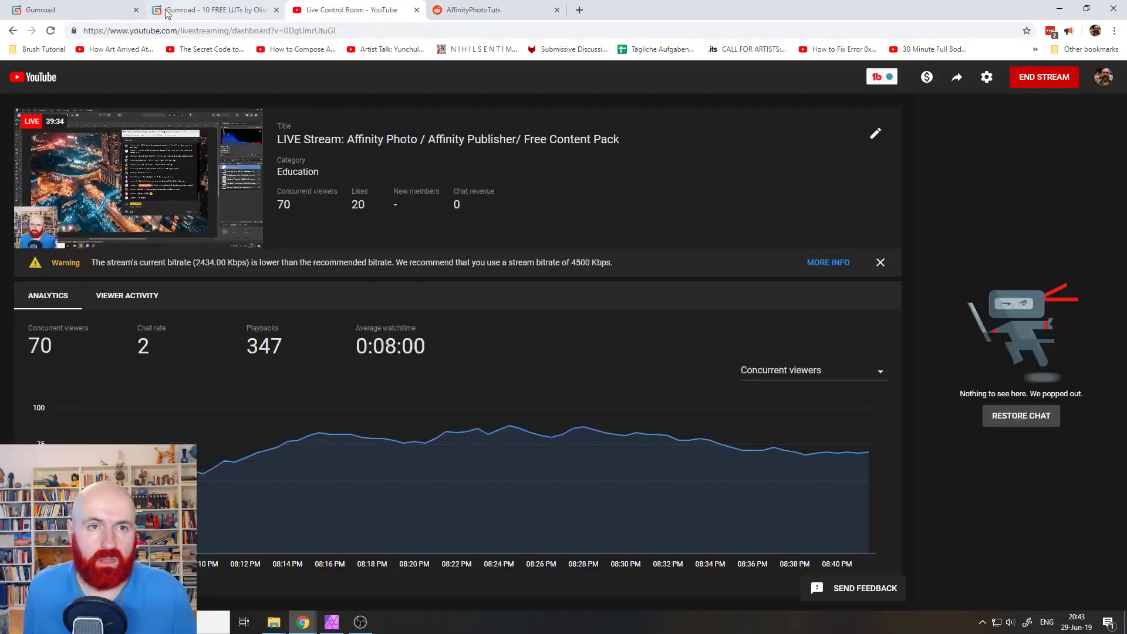
click(168, 13)
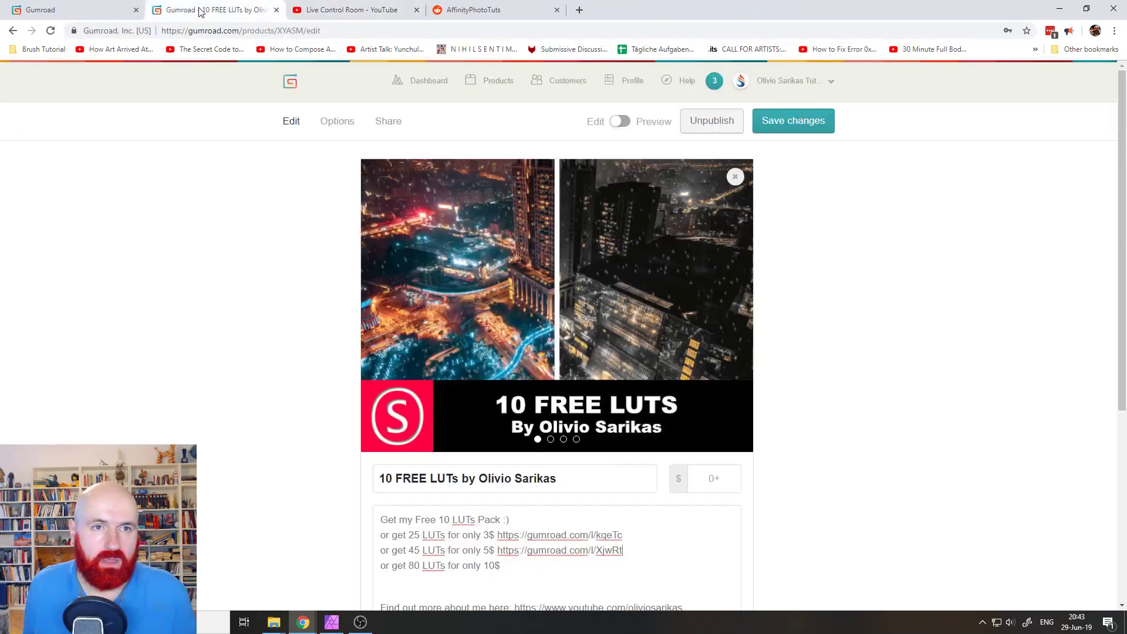
click(563, 567)
key(ctrl+v)
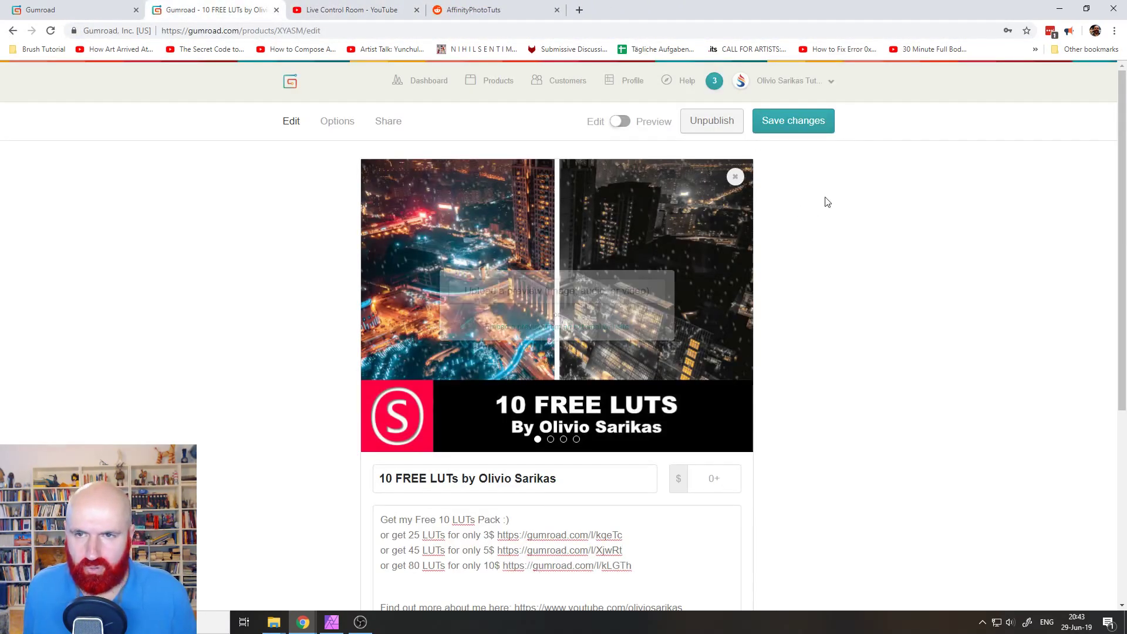
click(794, 119)
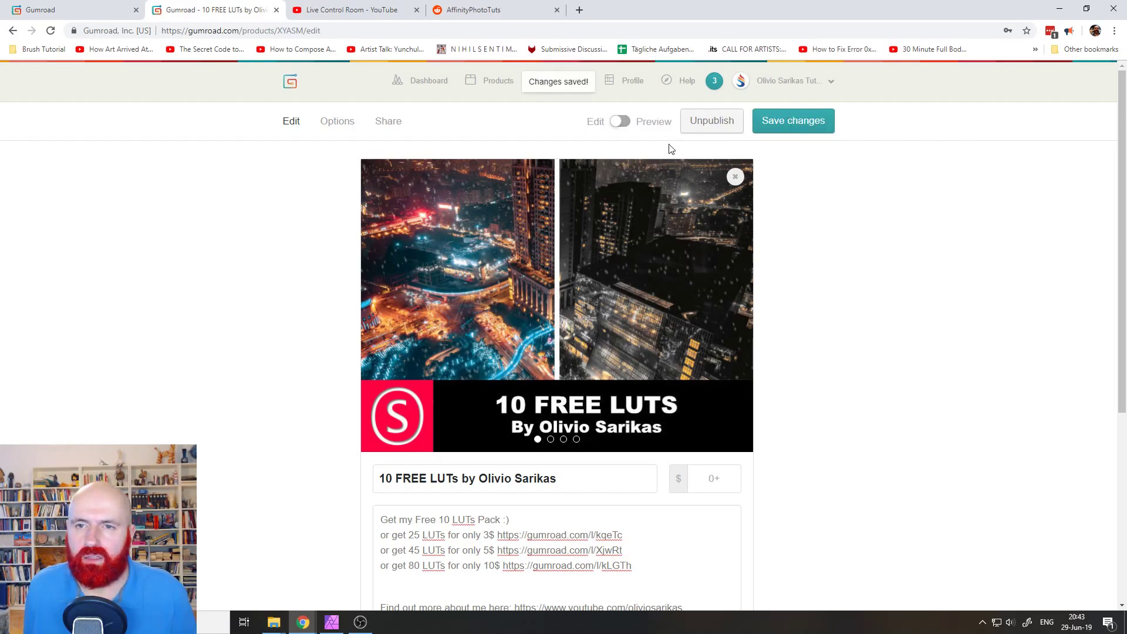
Step: Open the 10 FREE LUTs product page from the Gumroad profile, copy its web address and close the page
click(633, 87)
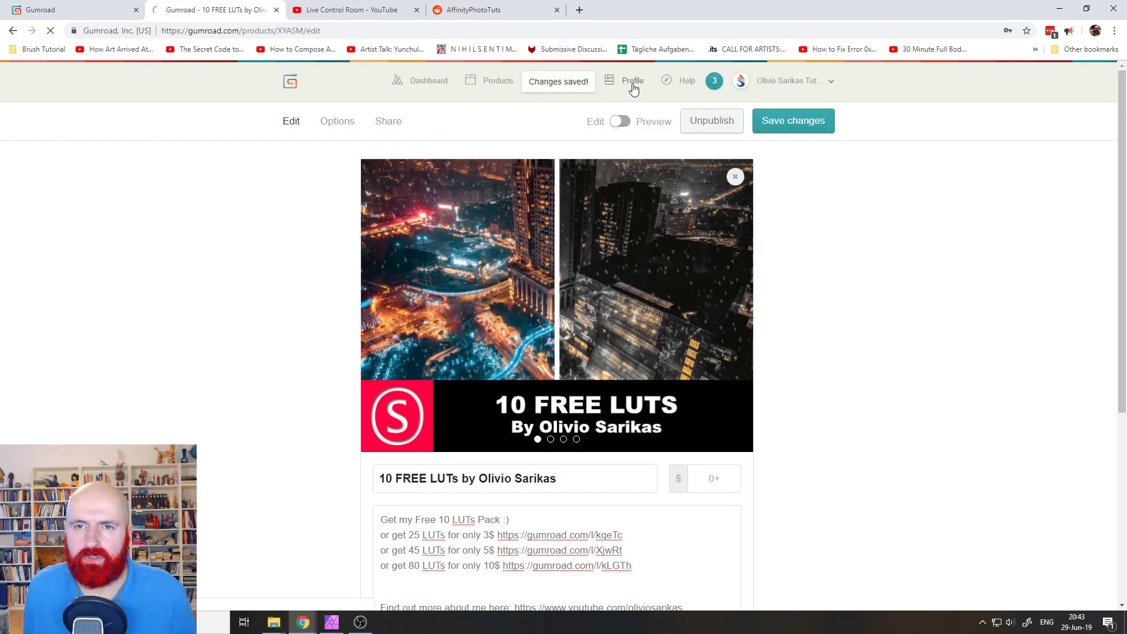
scroll(597, 424, down, 20)
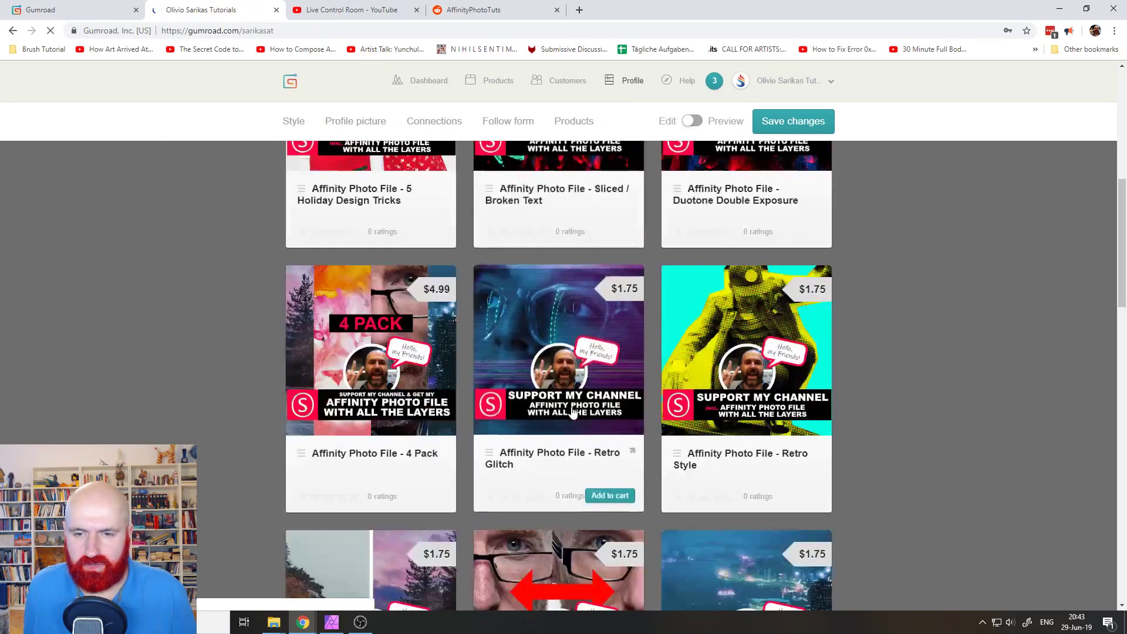
scroll(574, 411, down, 7)
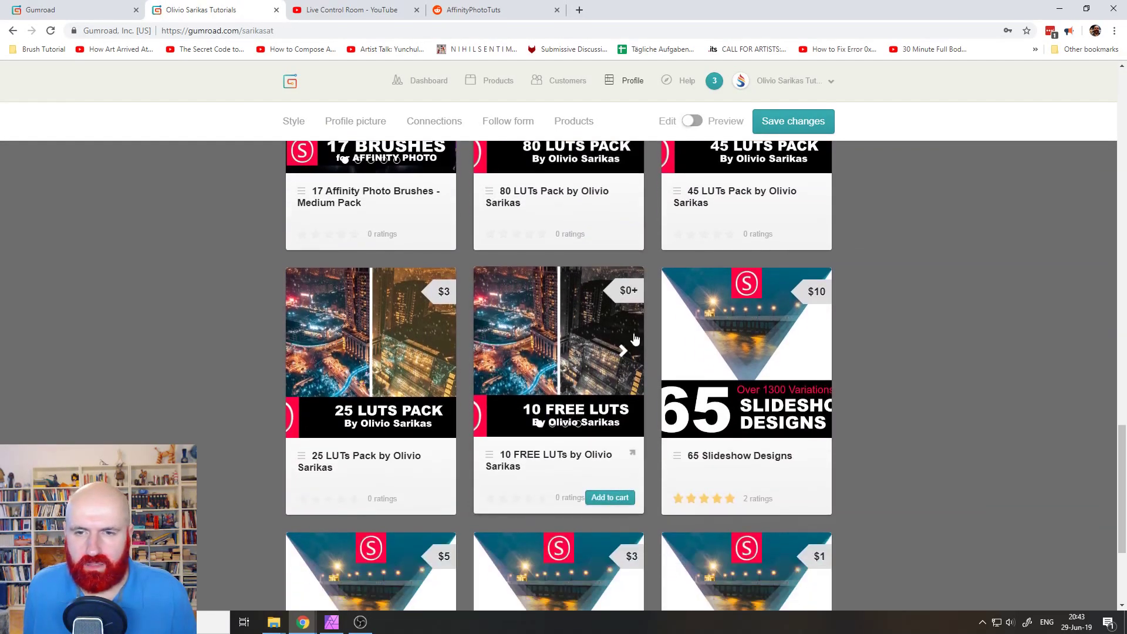
click(632, 455)
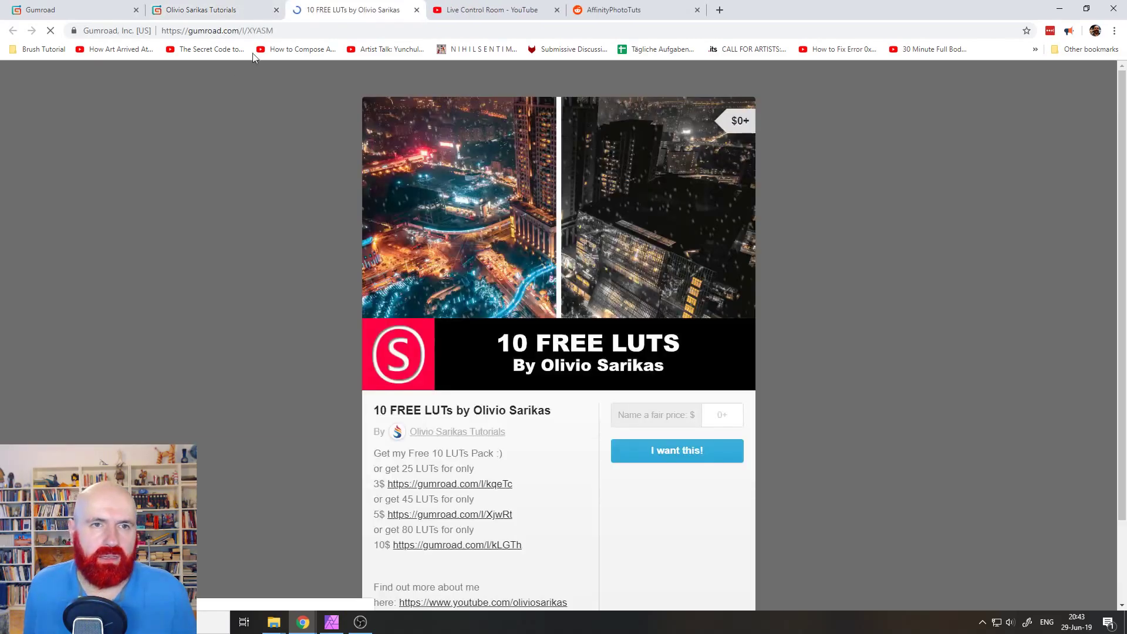
click(301, 30)
key(ctrl+c)
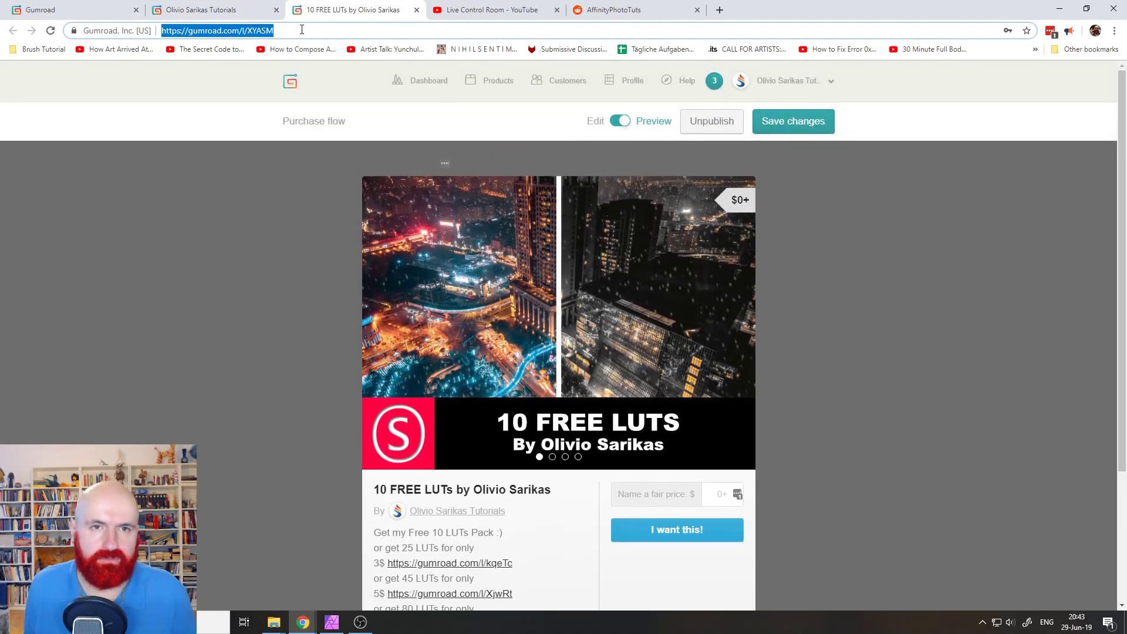
key(ctrl+w)
click(315, 13)
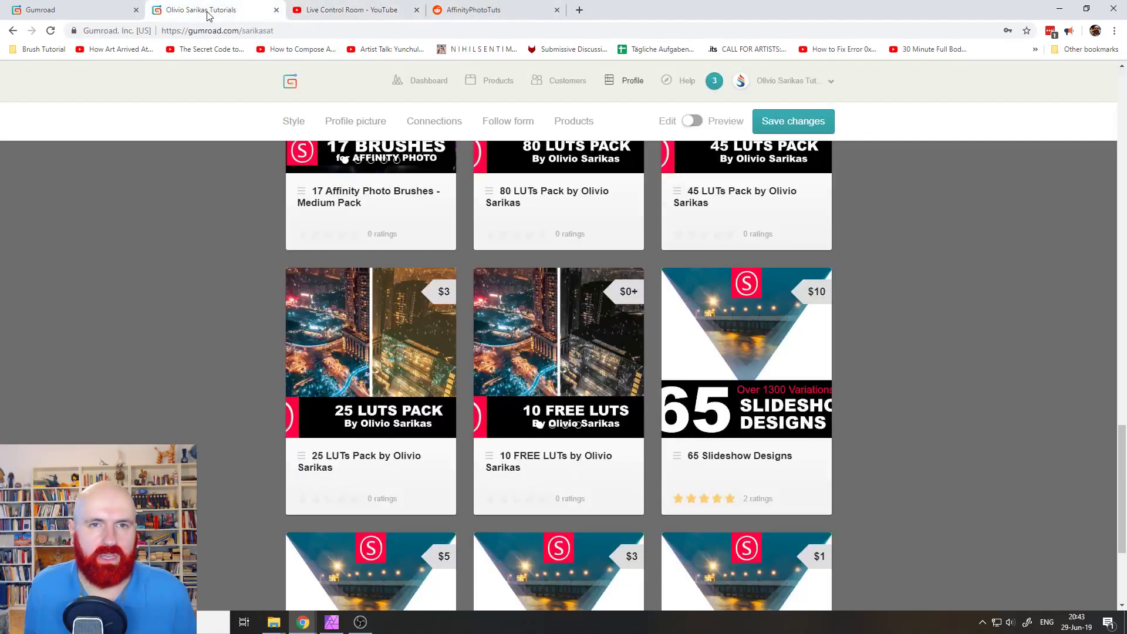
click(202, 9)
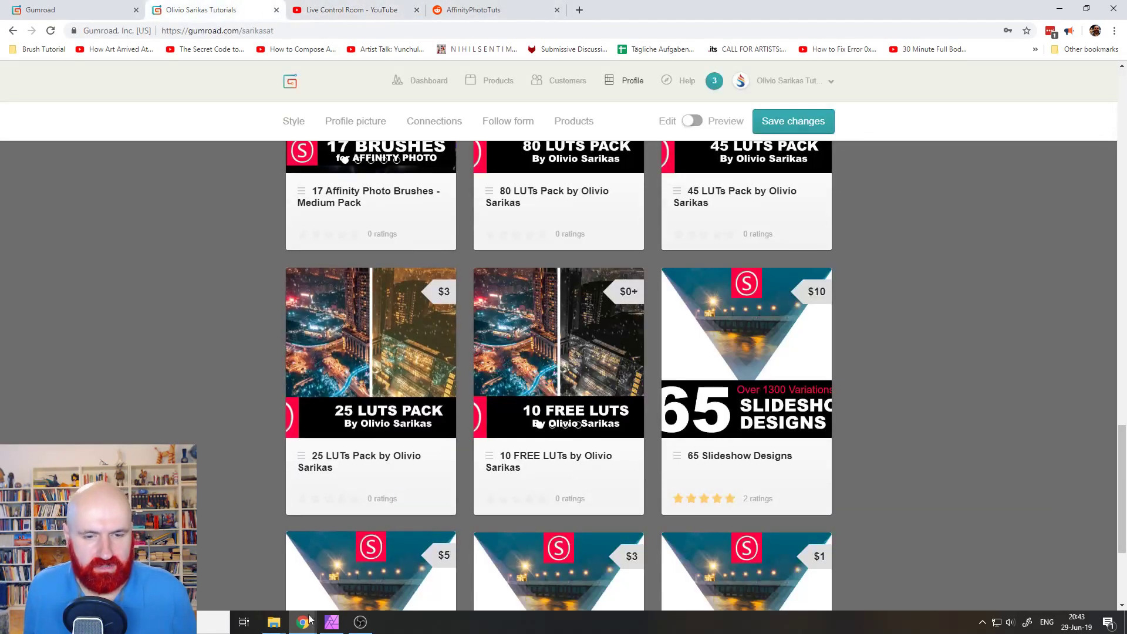
mouse_move(309, 621)
click(358, 564)
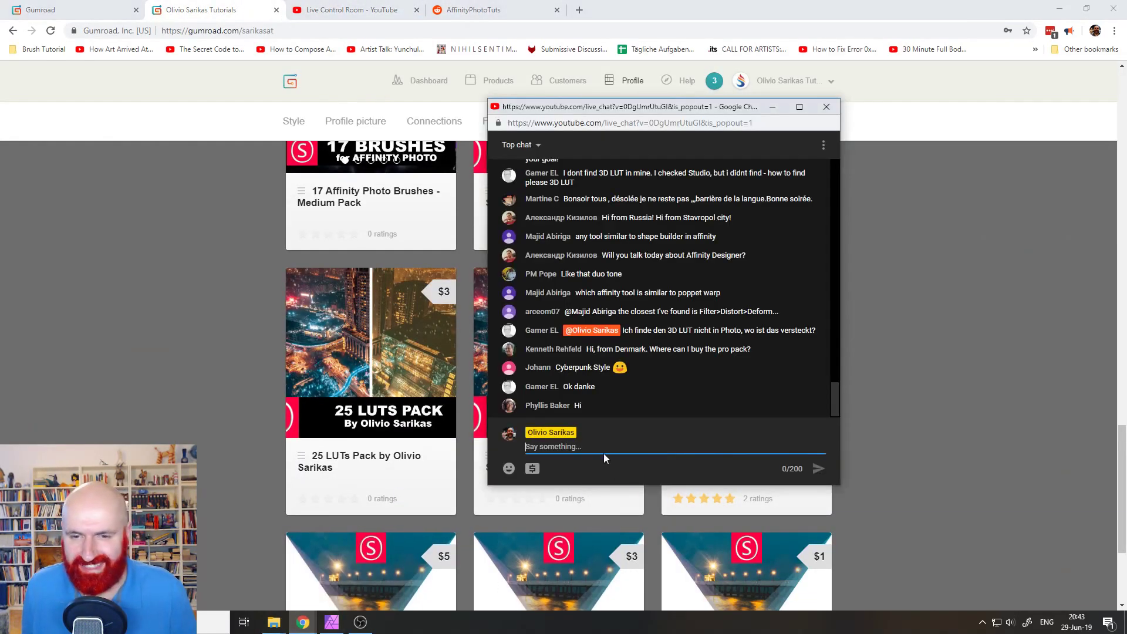
key(ctrl+v)
key(Return)
key(ctrl+v)
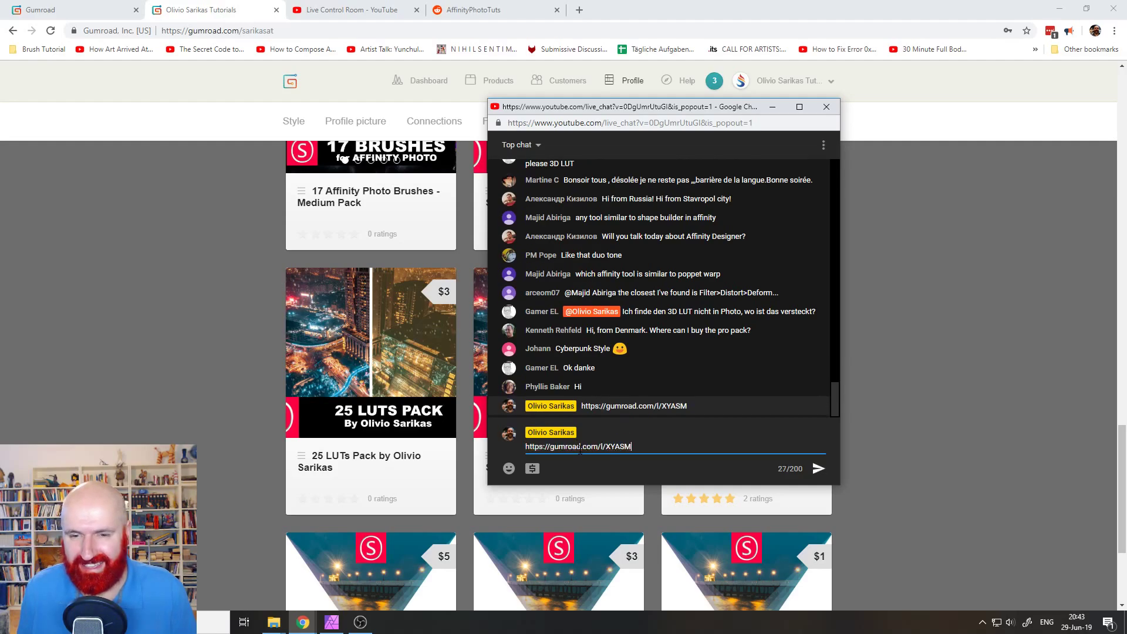
key(Return)
key(ctrl+v)
key(Return)
key(ctrl+v)
key(Return)
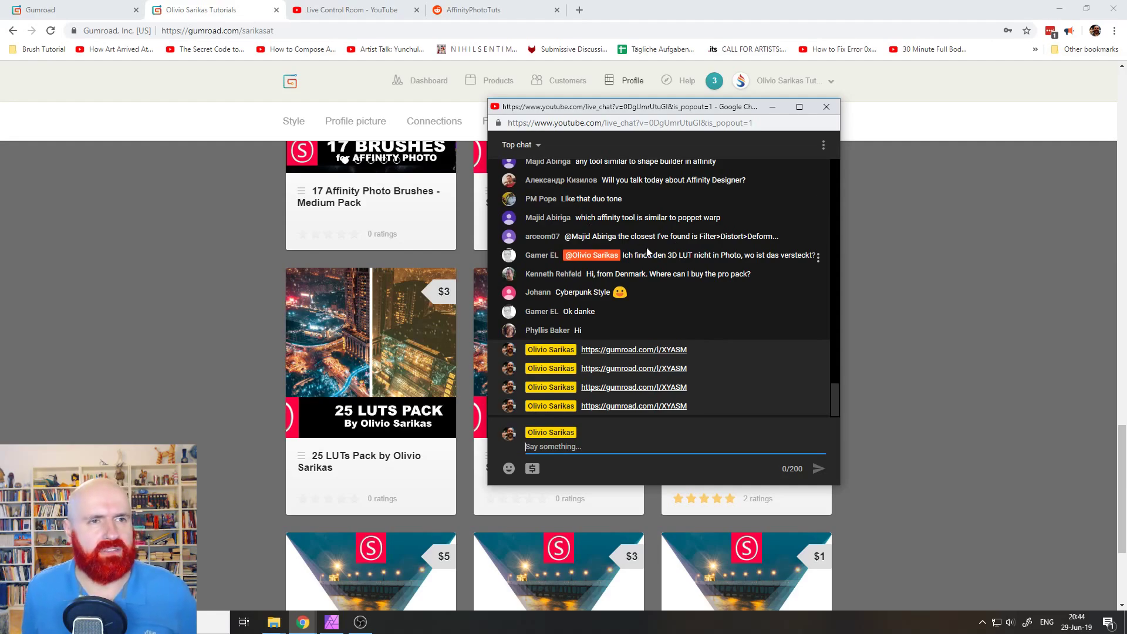
Step: Close the Gumroad profile and switch to Affinity Photo
click(274, 13)
click(275, 12)
click(91, 11)
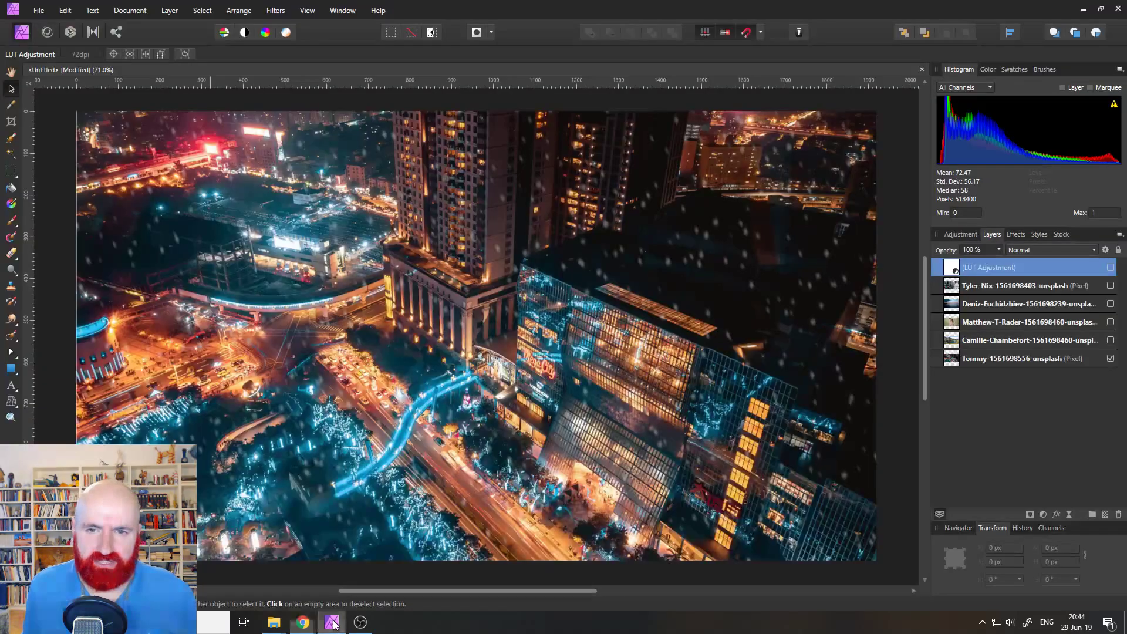
click(332, 621)
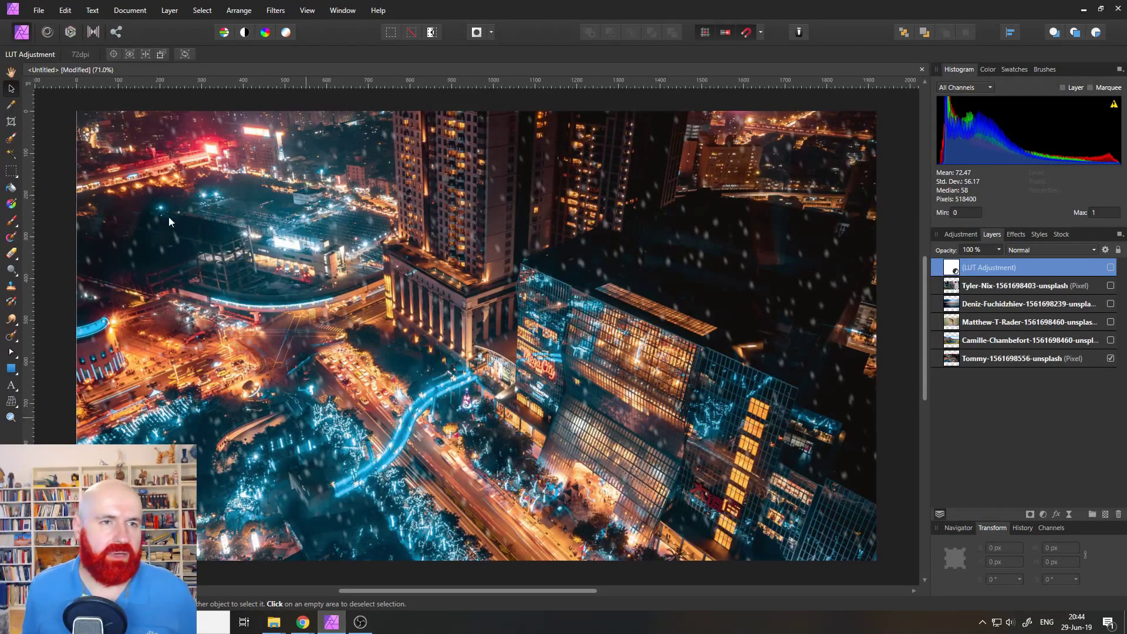
Step: Create a new 1920 x 1080 px web document and turn off its transparent background
click(39, 10)
click(51, 36)
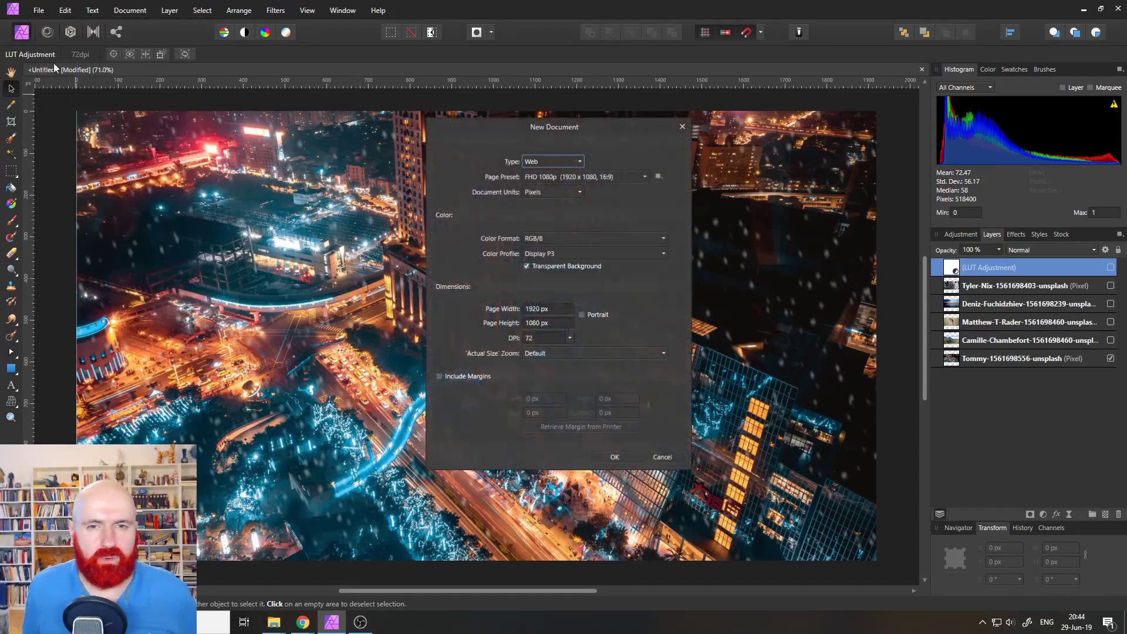
click(627, 460)
click(130, 10)
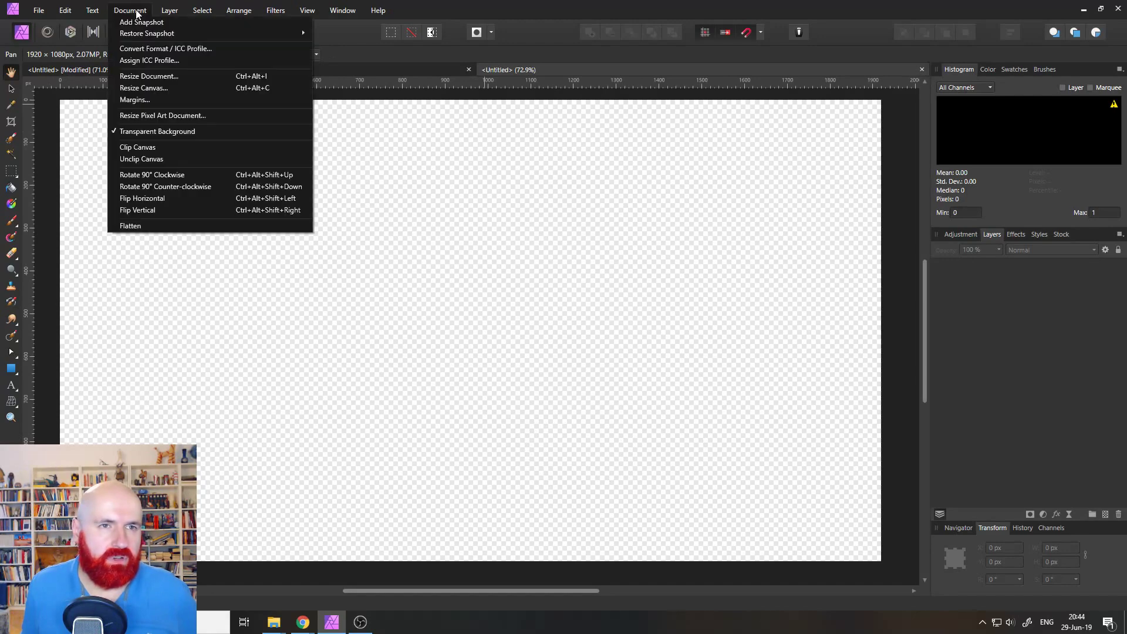
click(167, 131)
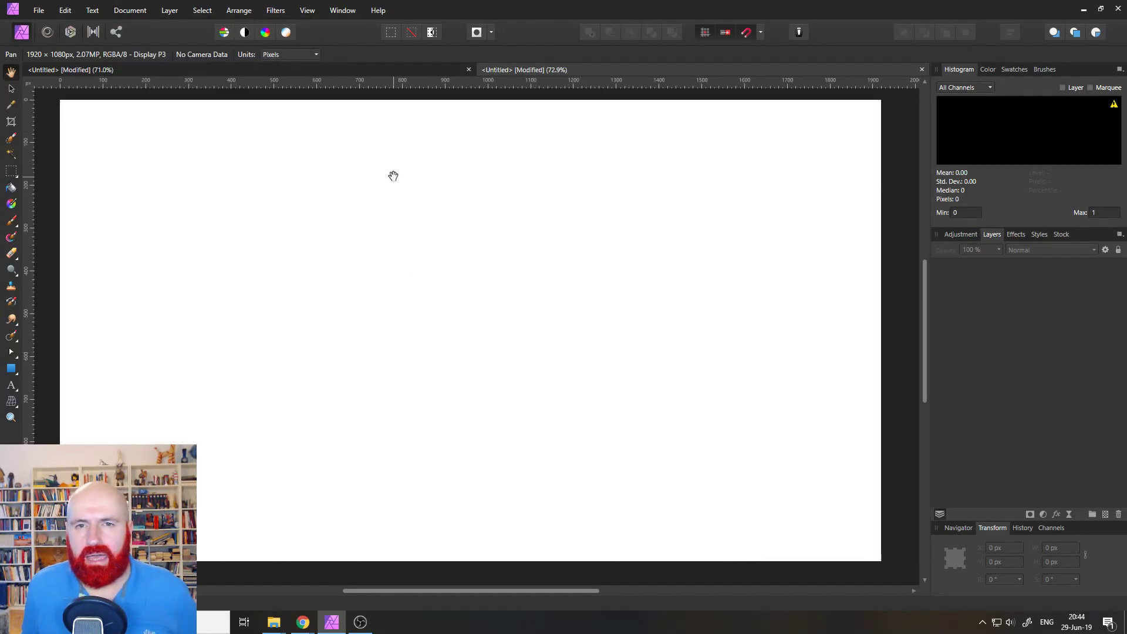
Step: Show the Assets studio and collapse the Buttons subcategory of Grade UI - Basic Elements
click(308, 12)
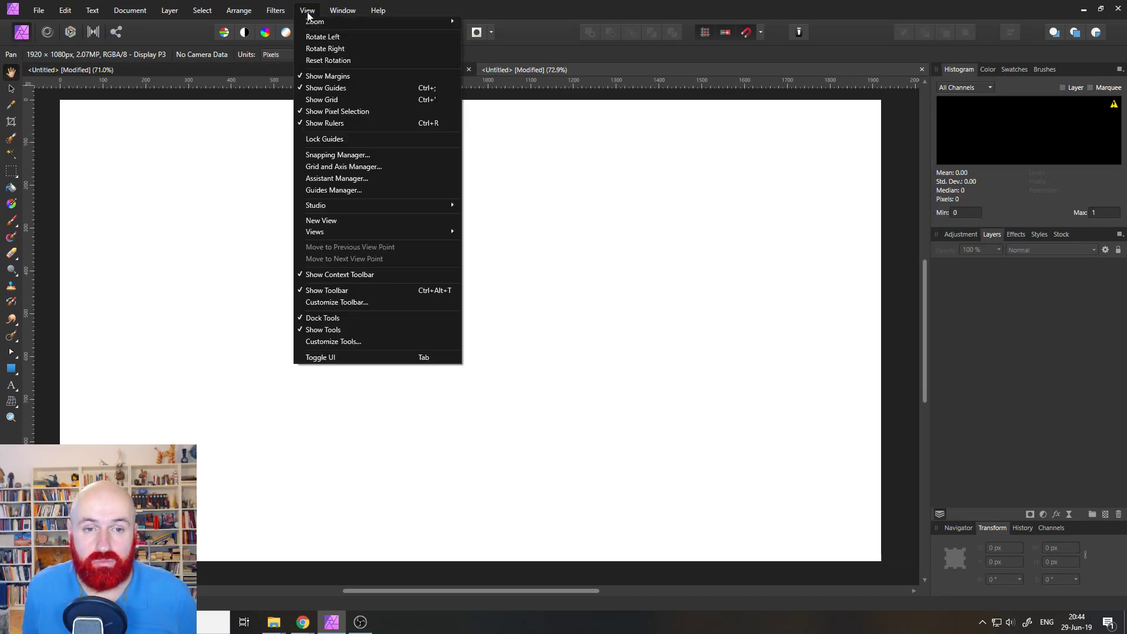
mouse_move(340, 206)
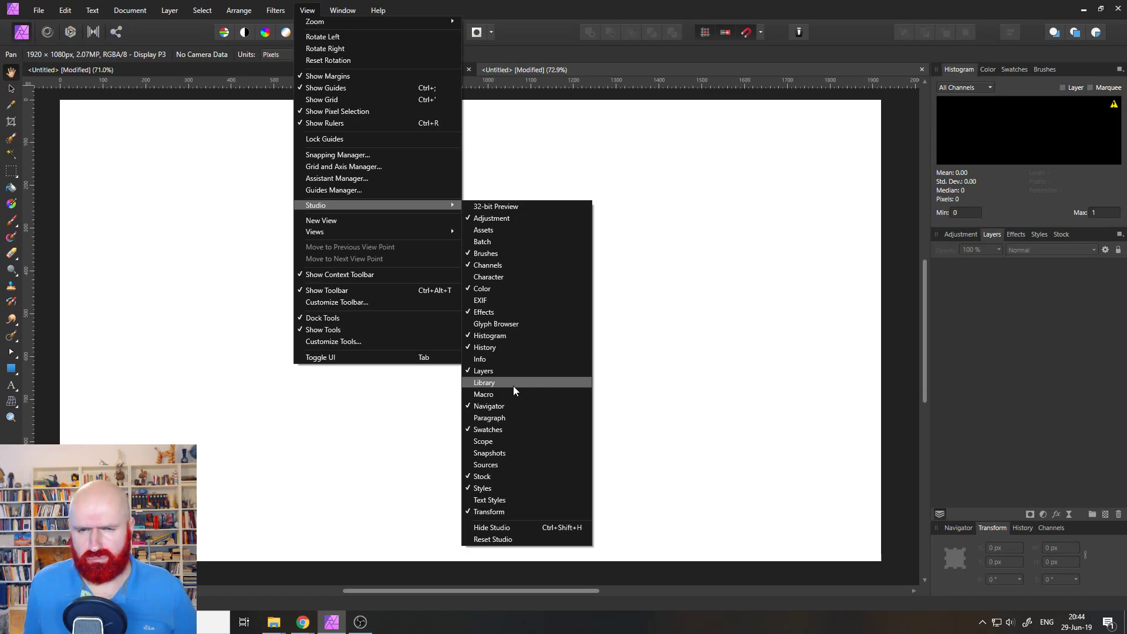
click(495, 229)
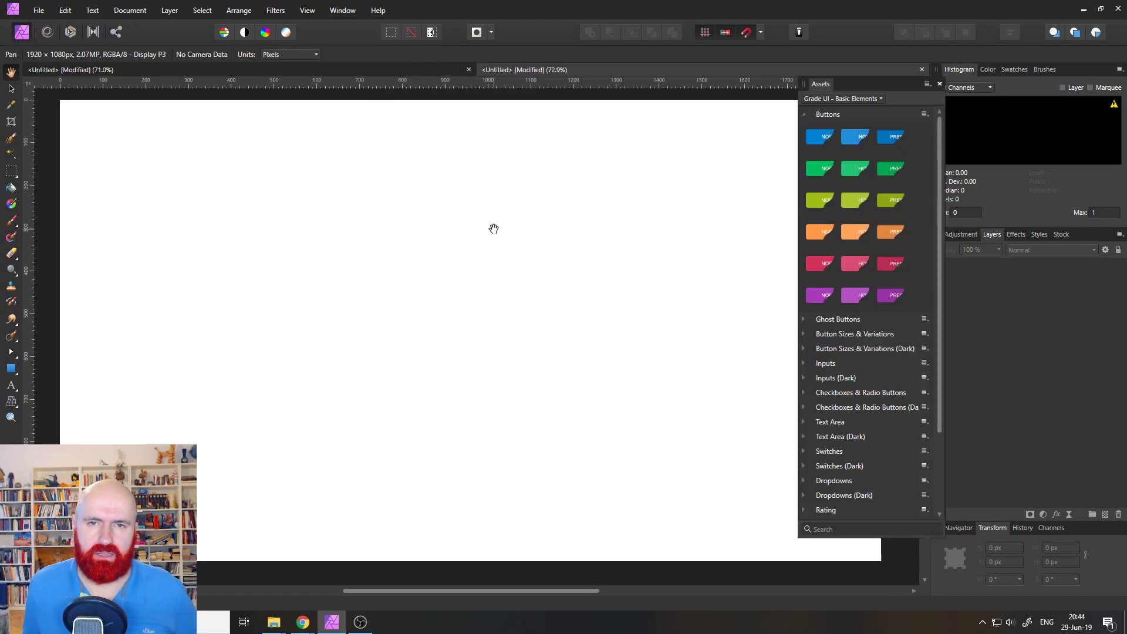
click(850, 99)
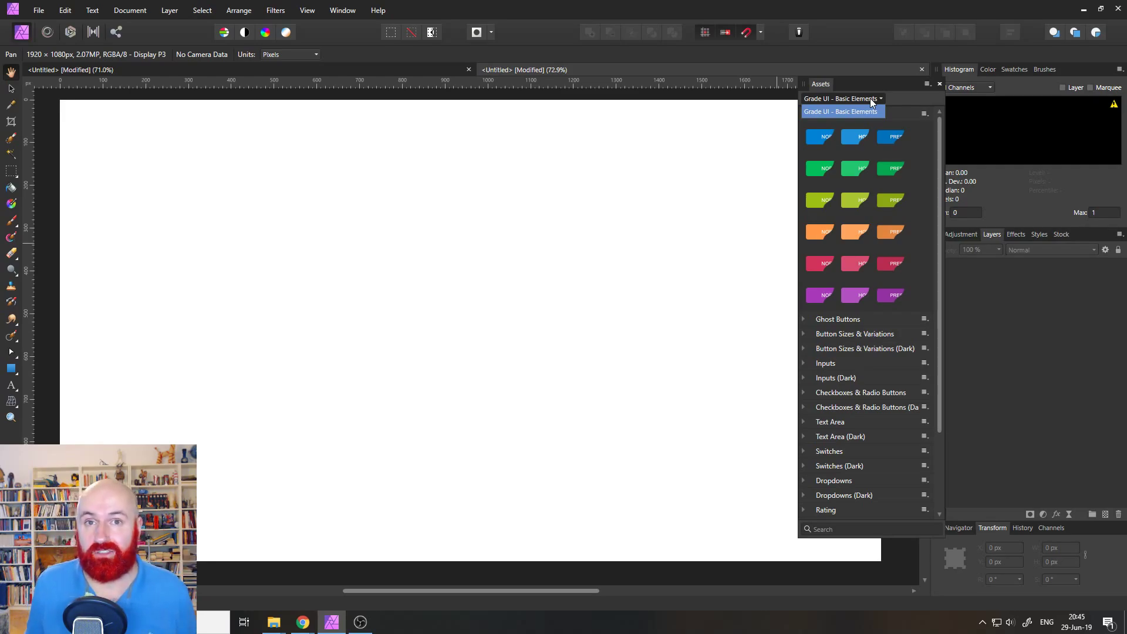
click(903, 100)
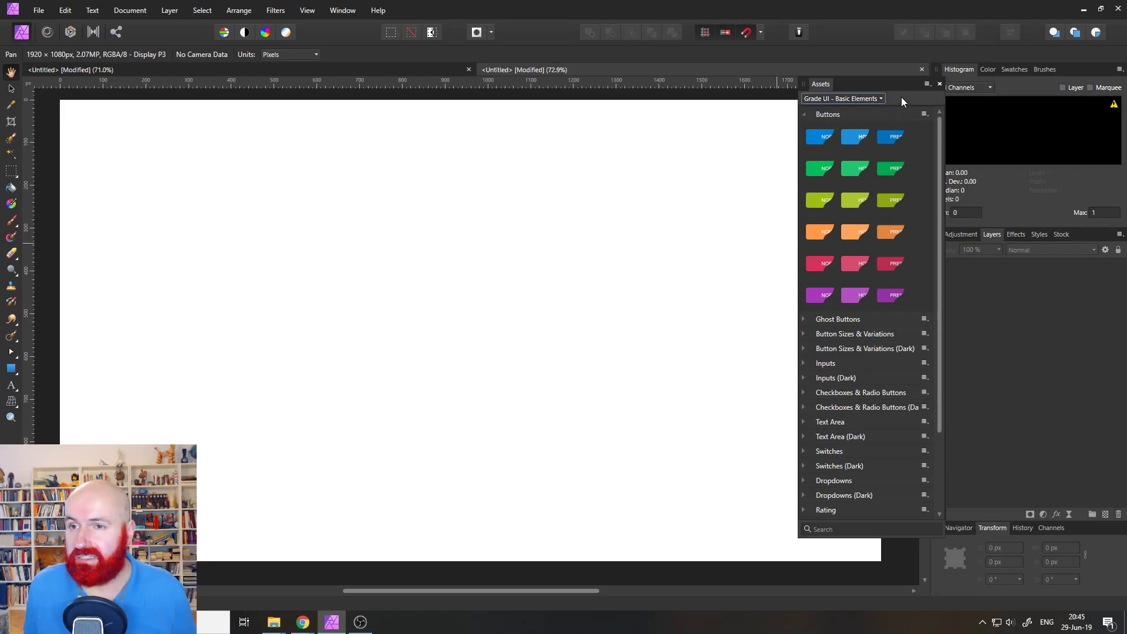
click(804, 115)
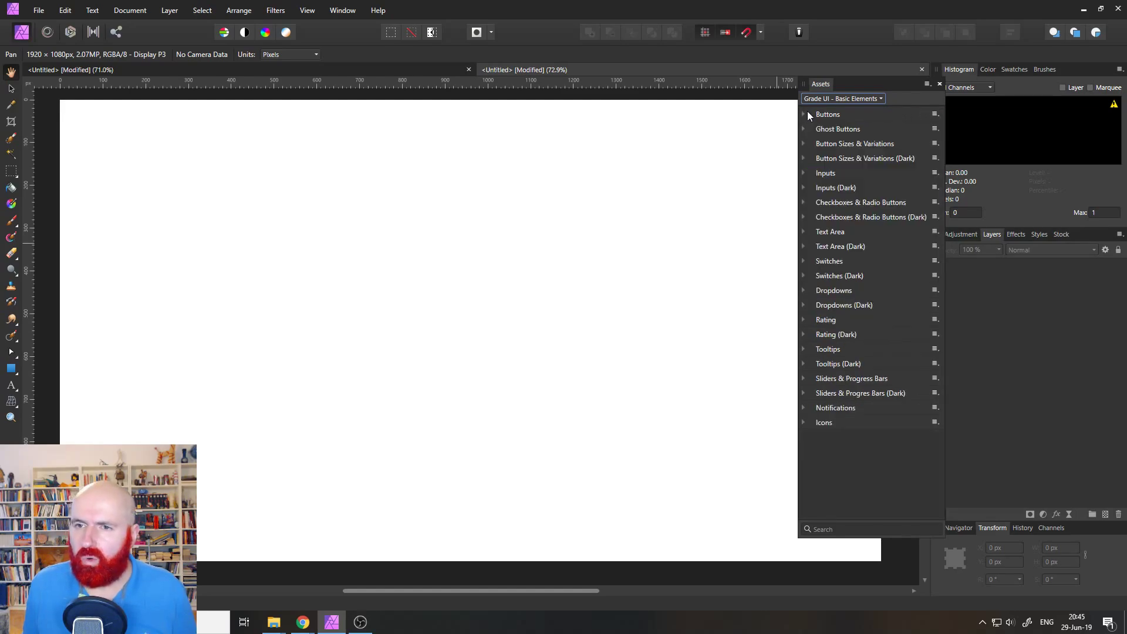
Step: Create a new asset category and rename it Live Stream Group
click(927, 84)
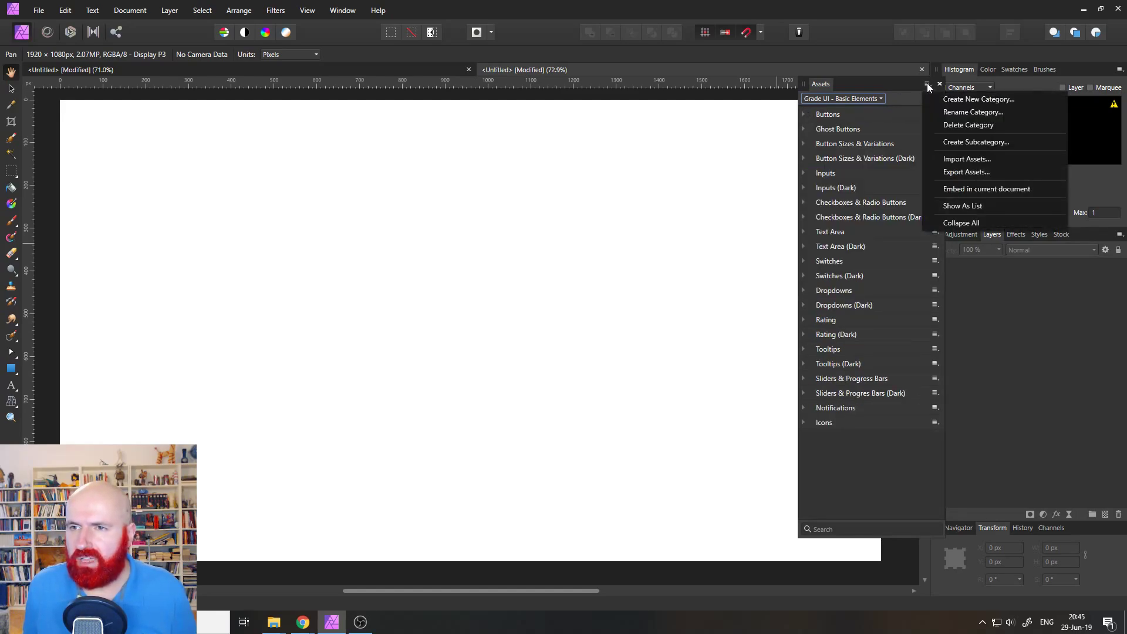
click(960, 99)
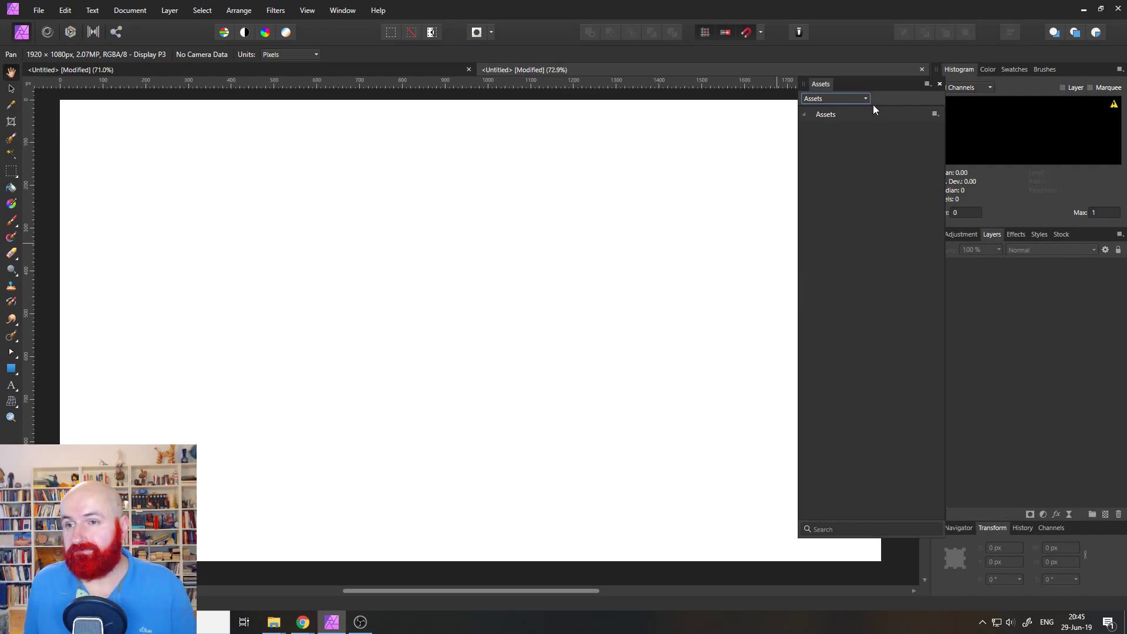
click(928, 85)
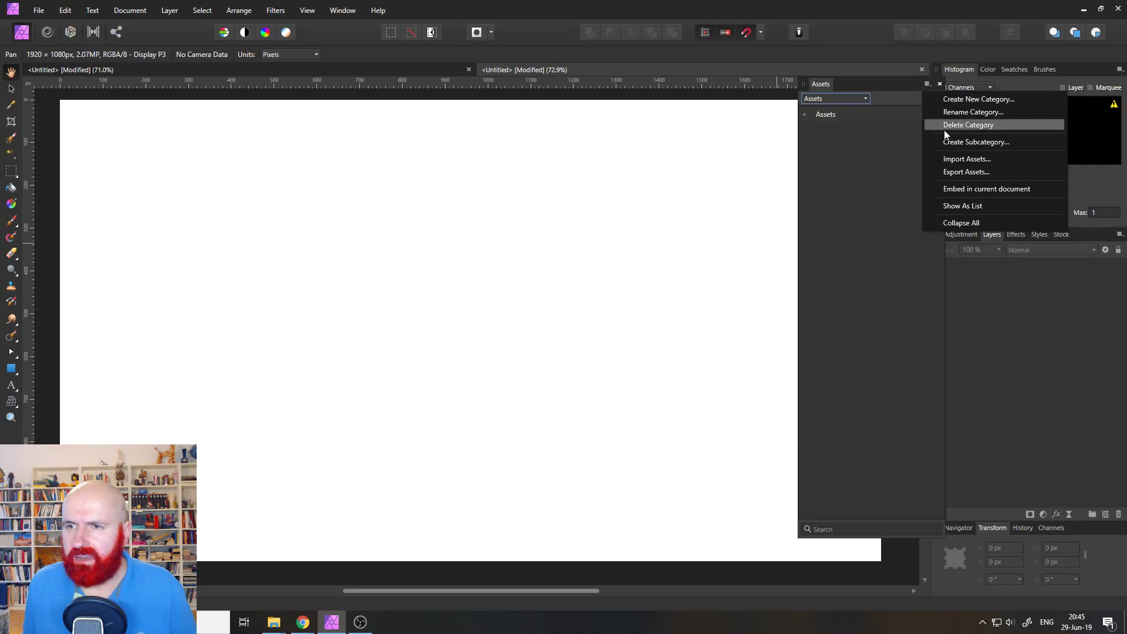
click(953, 112)
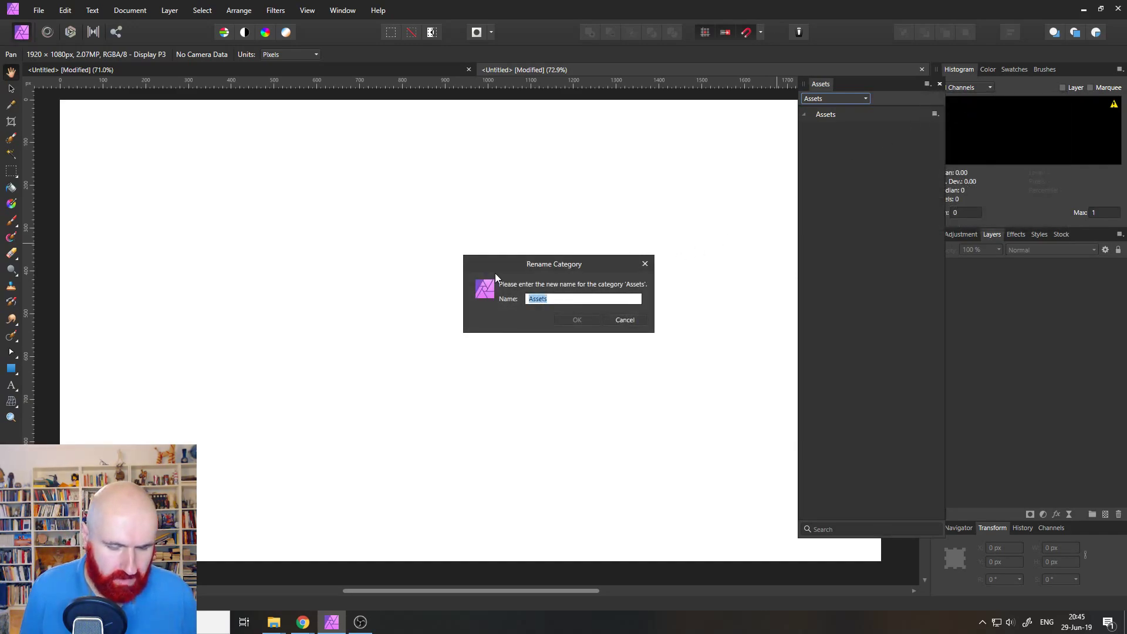
text(Live)
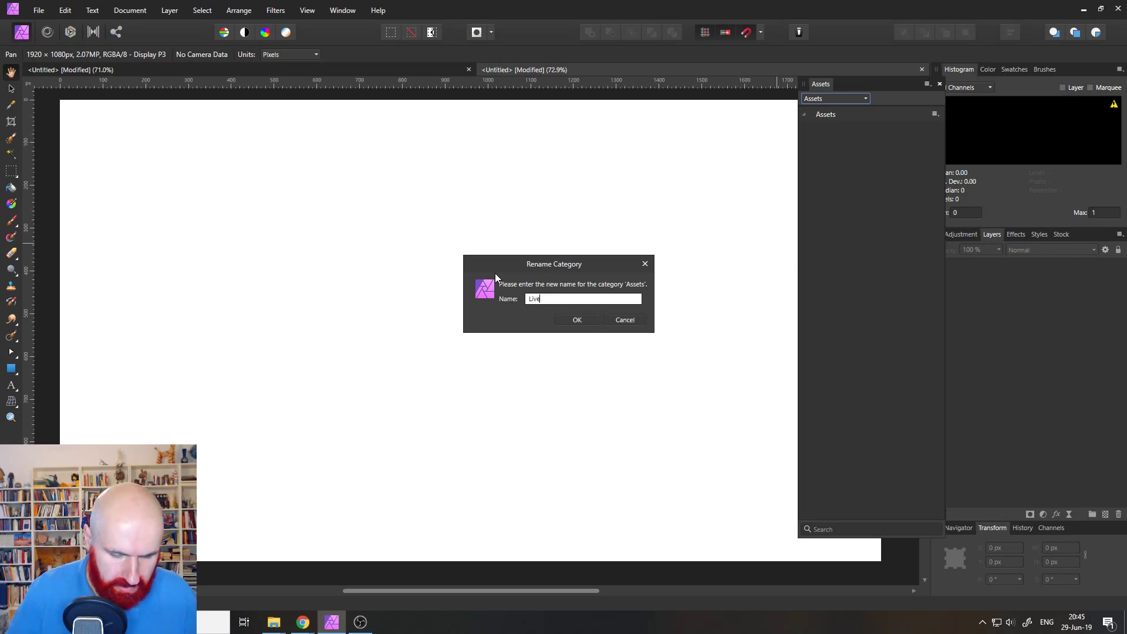
text( Stream)
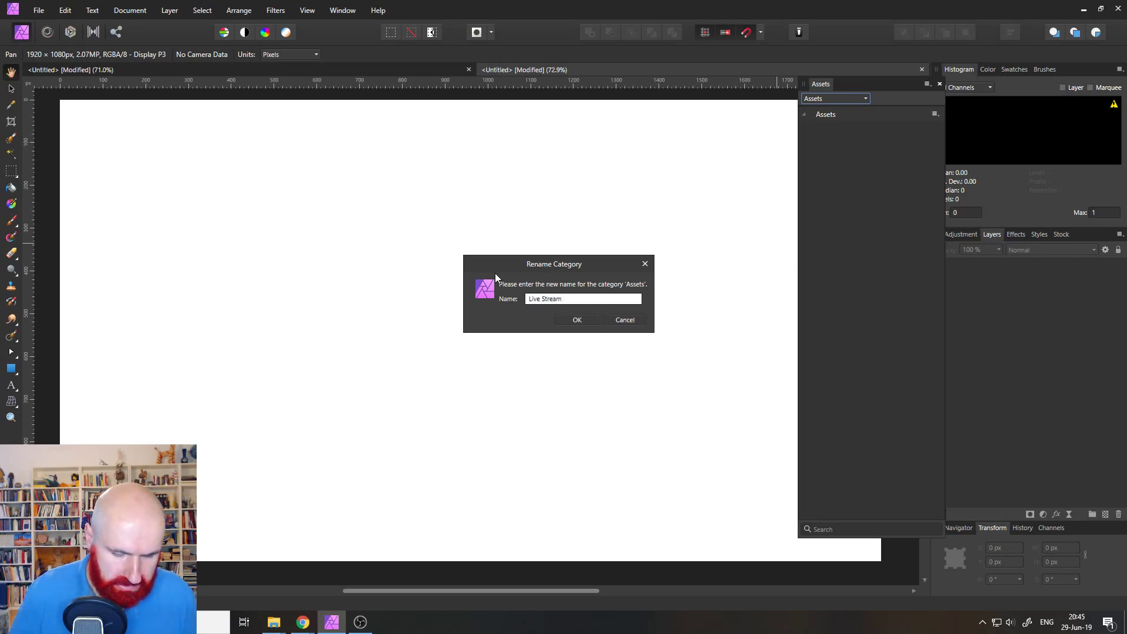
text( Group)
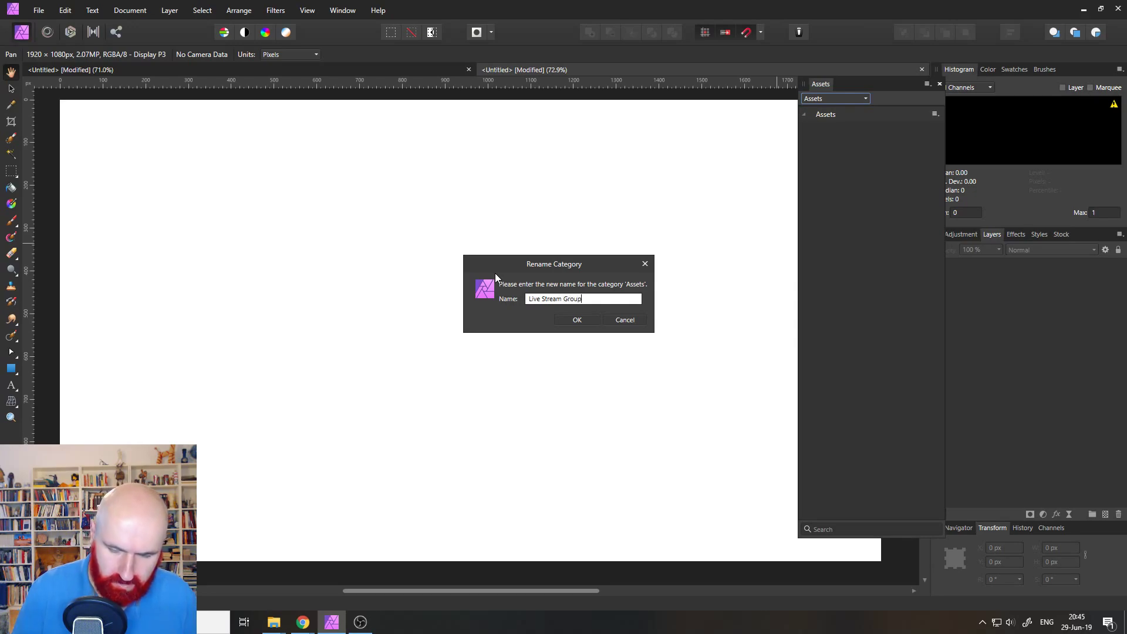
key(Return)
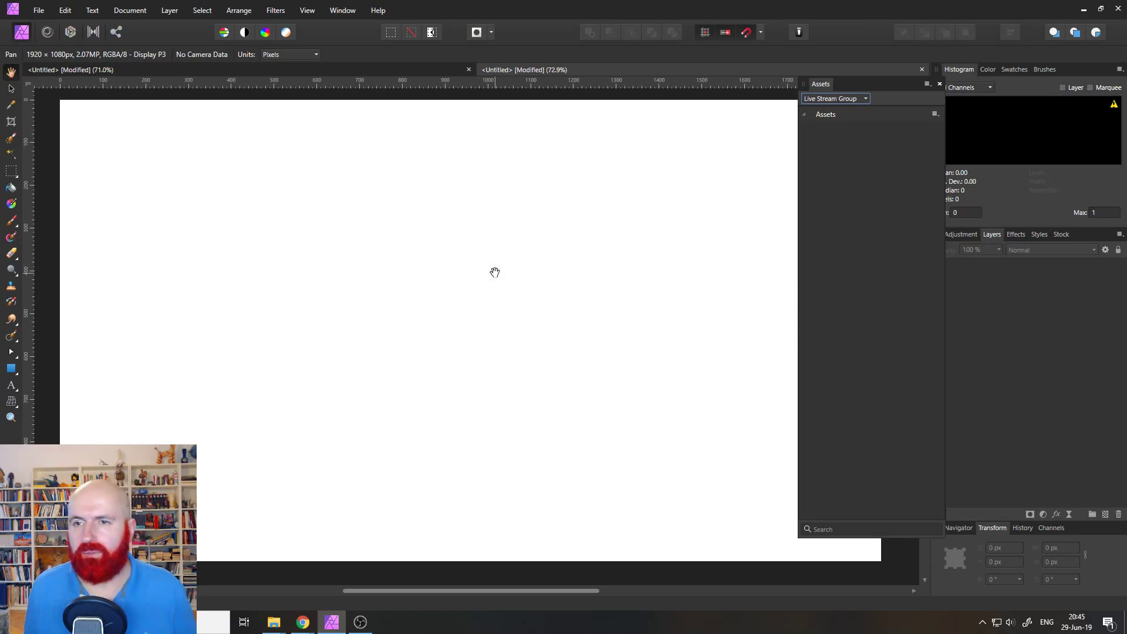
click(936, 116)
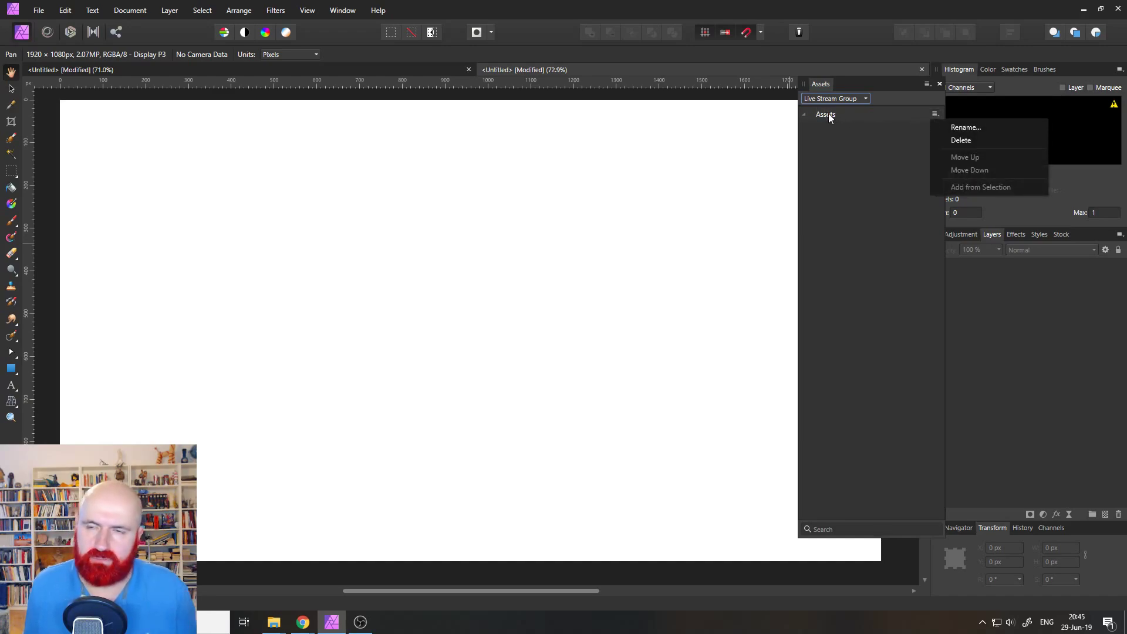
click(905, 139)
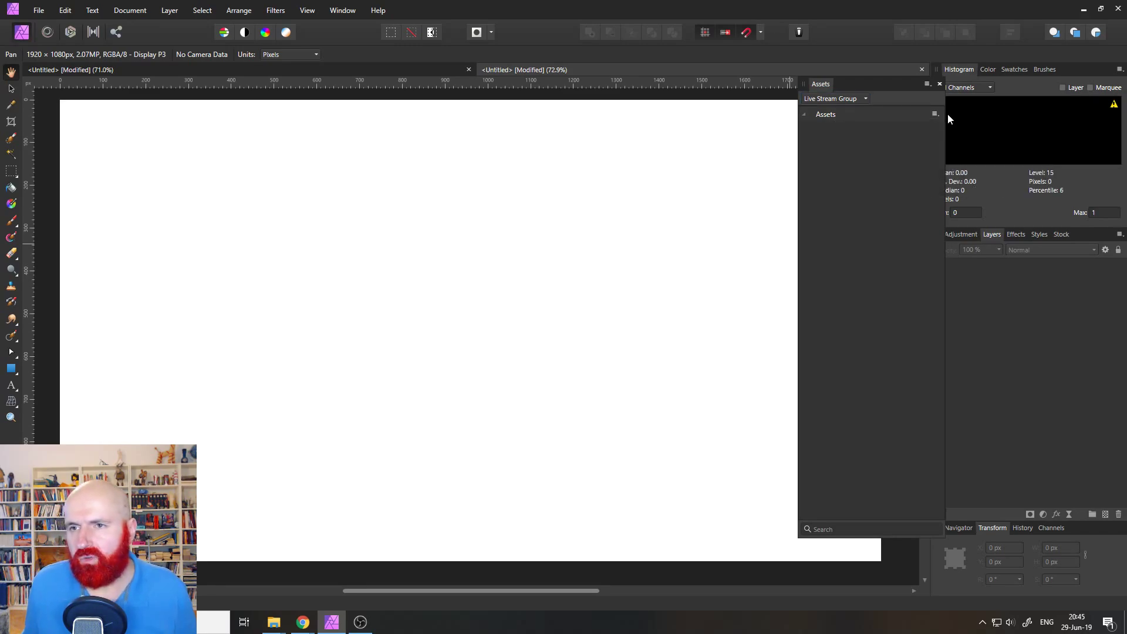
click(926, 84)
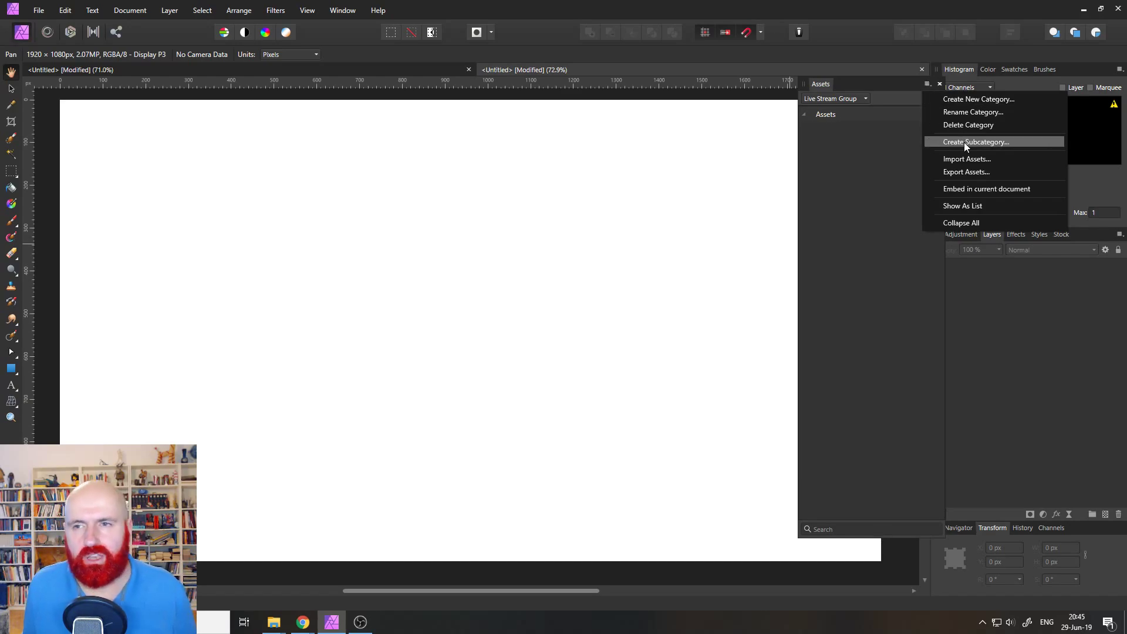
click(870, 184)
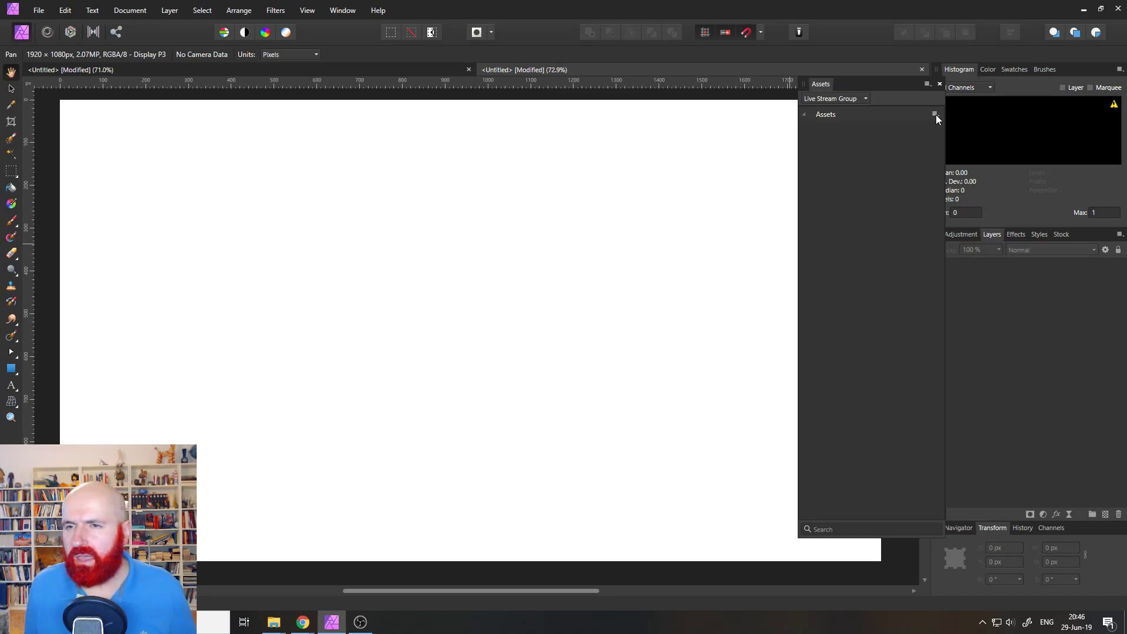
Step: Check which file types can be imported as assets and cancel the import
click(927, 85)
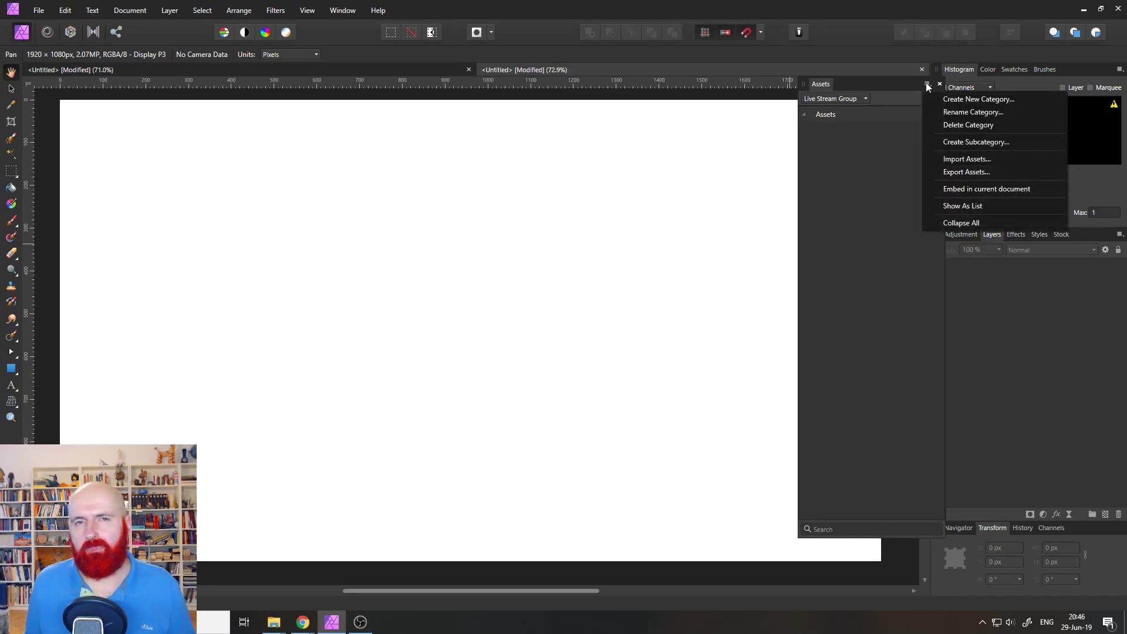
click(971, 159)
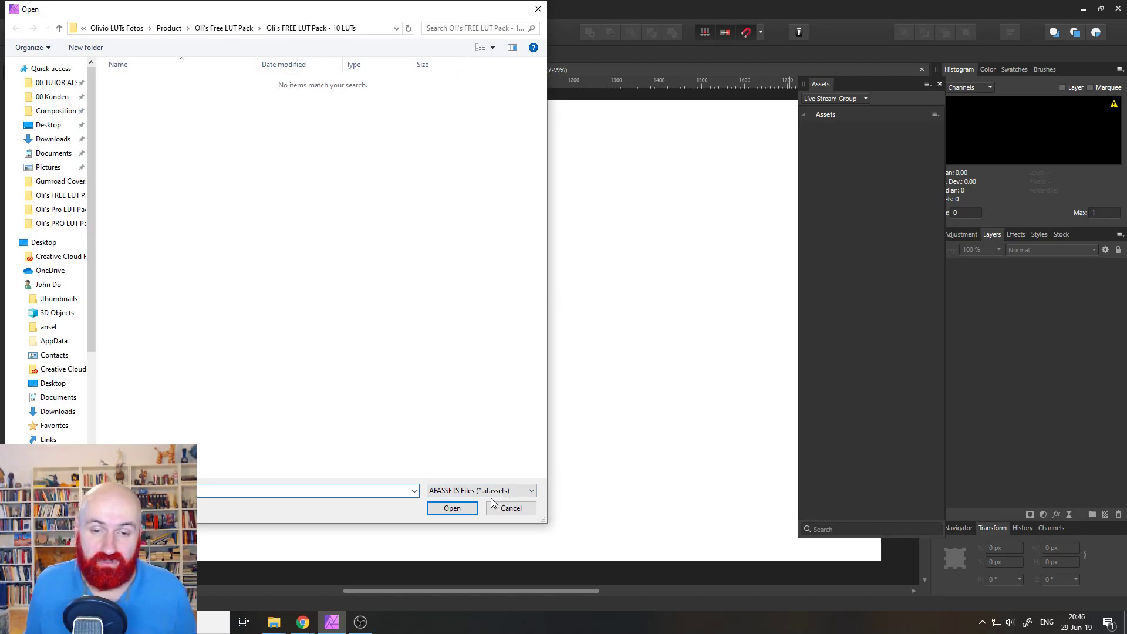
click(527, 491)
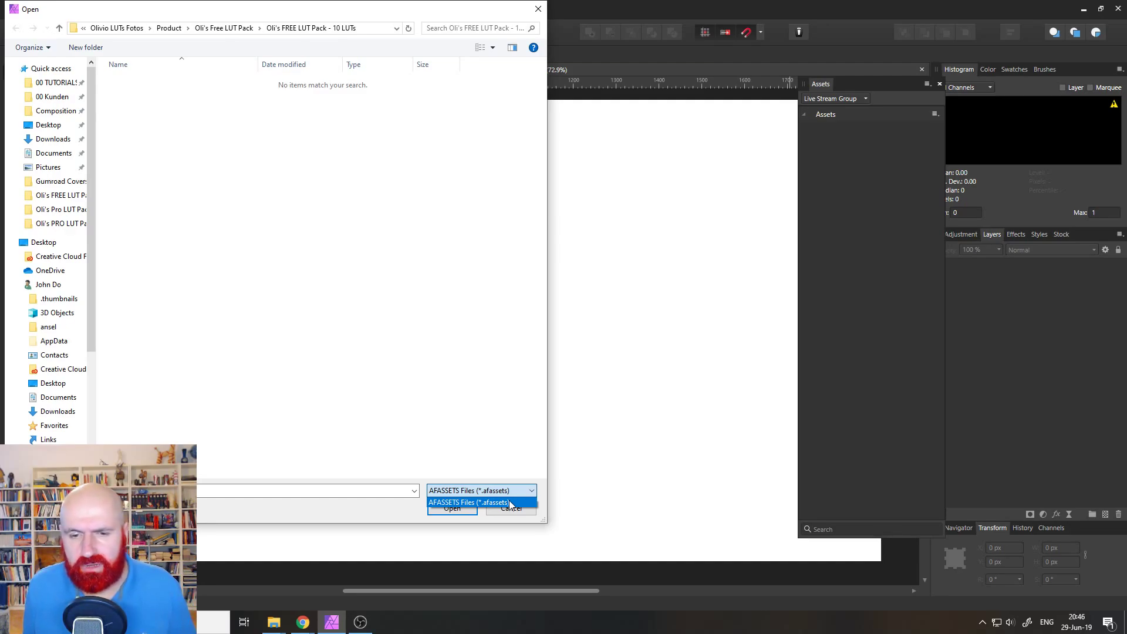
click(506, 508)
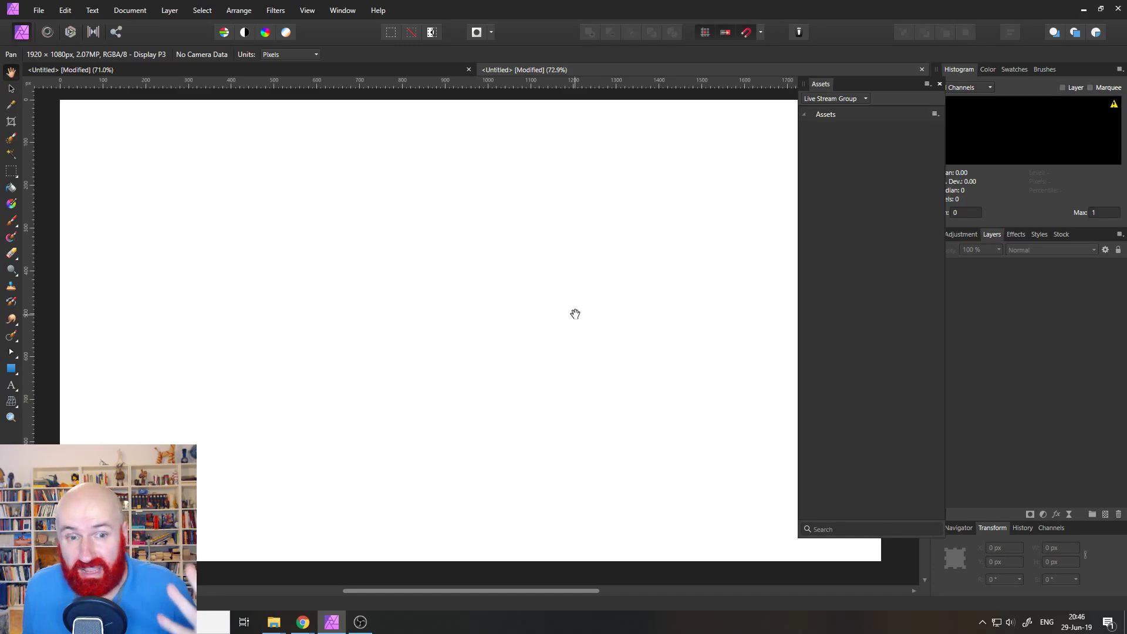
Step: Switch to File Explorer and open the PNG folder of themeisle-icons-graphics in Downloads
mouse_move(273, 622)
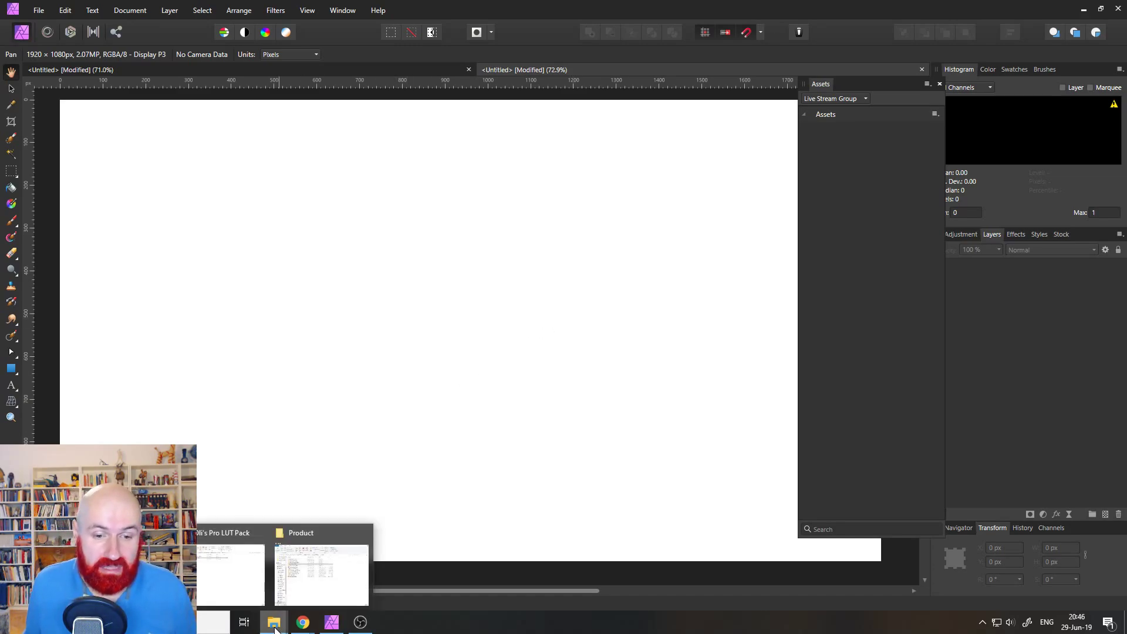
click(239, 577)
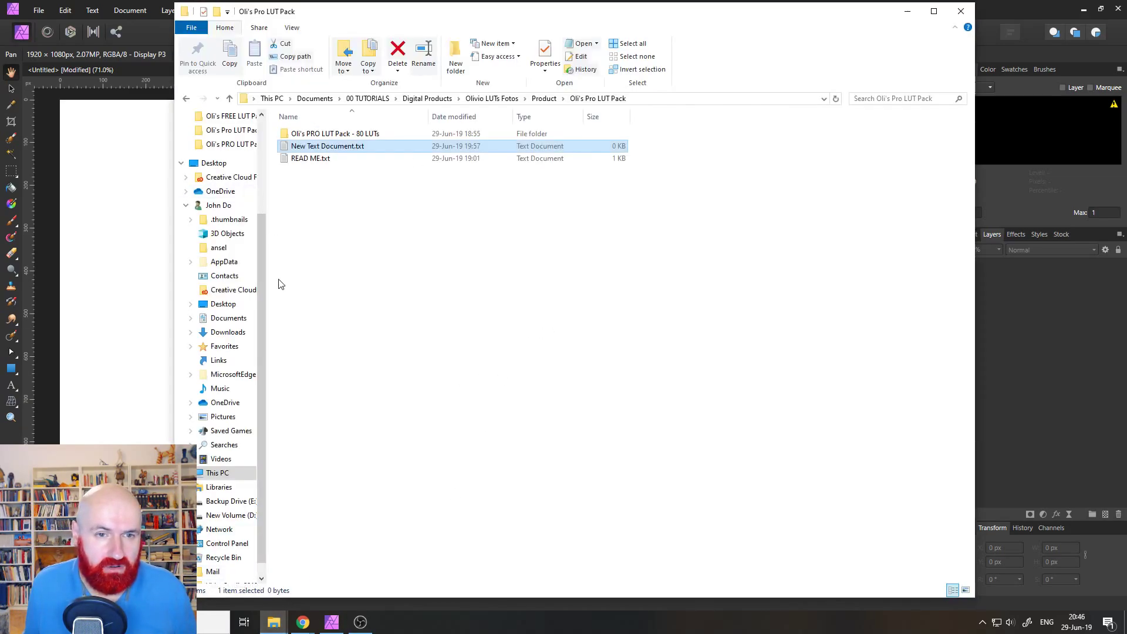
drag(263, 269, 274, 153)
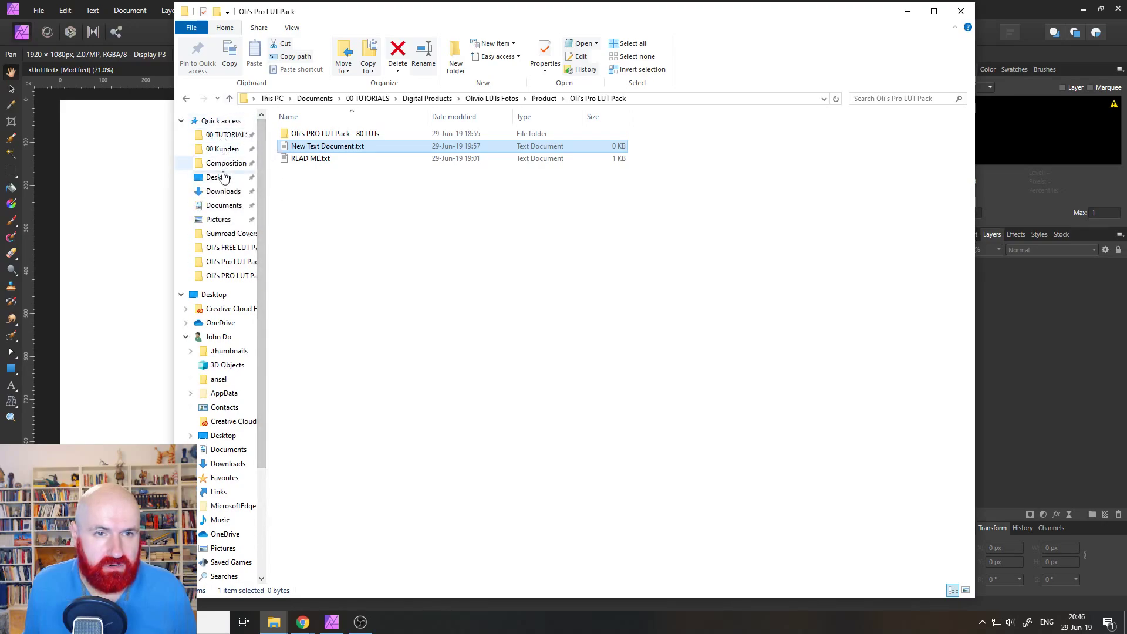
click(224, 195)
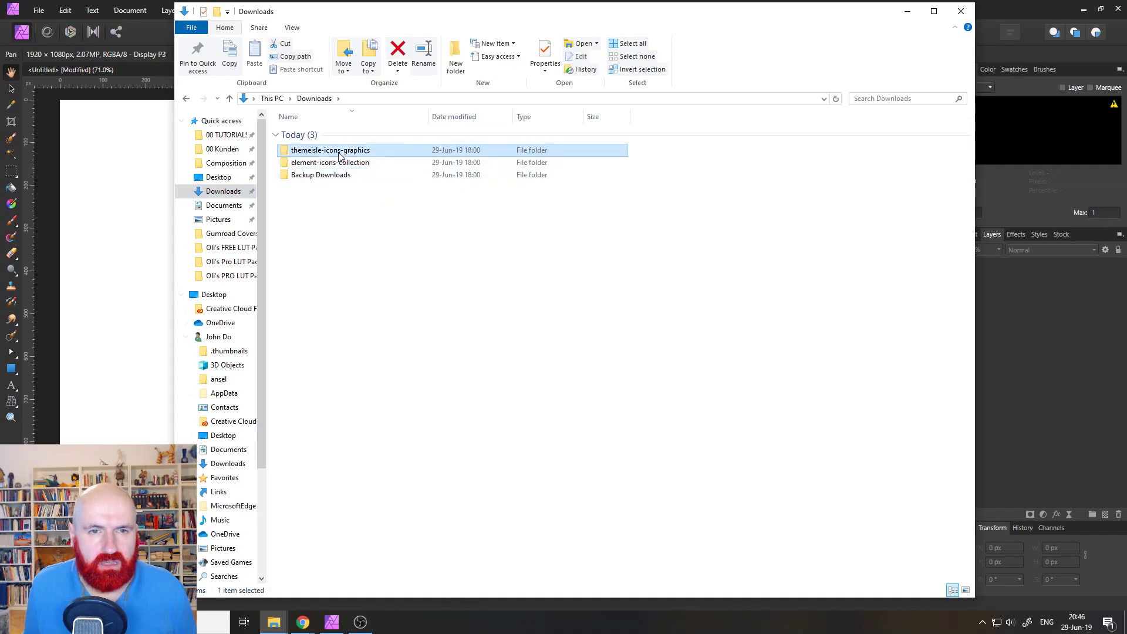
double_click(338, 151)
double_click(317, 171)
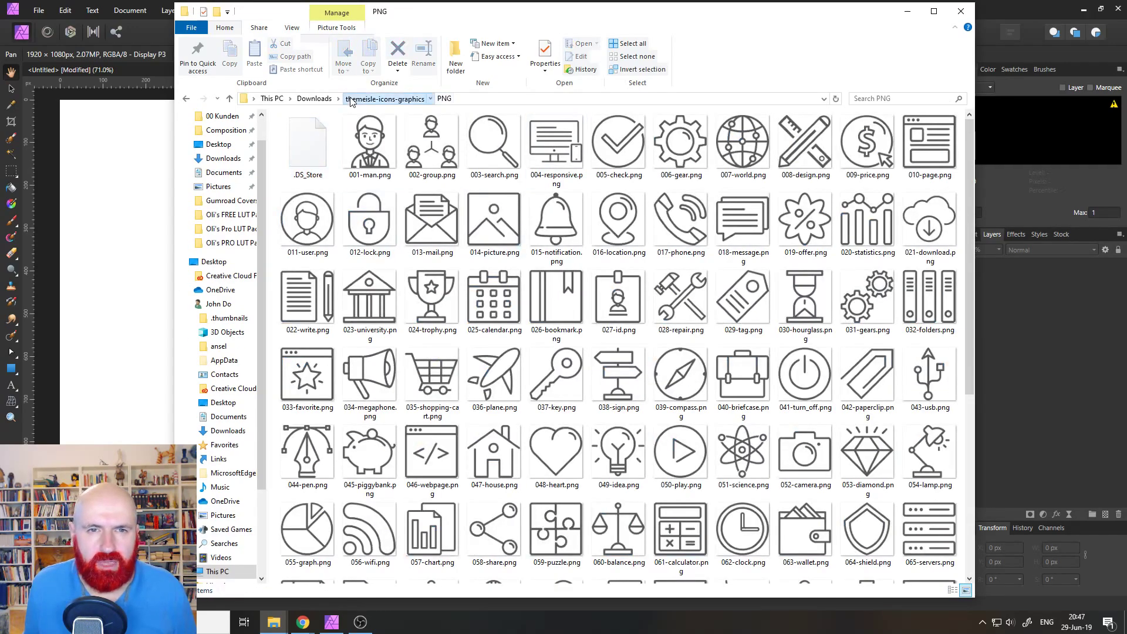
Step: Look into the element-icons-collection folder in Downloads and return to the PNG folder of themeisle-icons-graphics
click(383, 99)
click(317, 98)
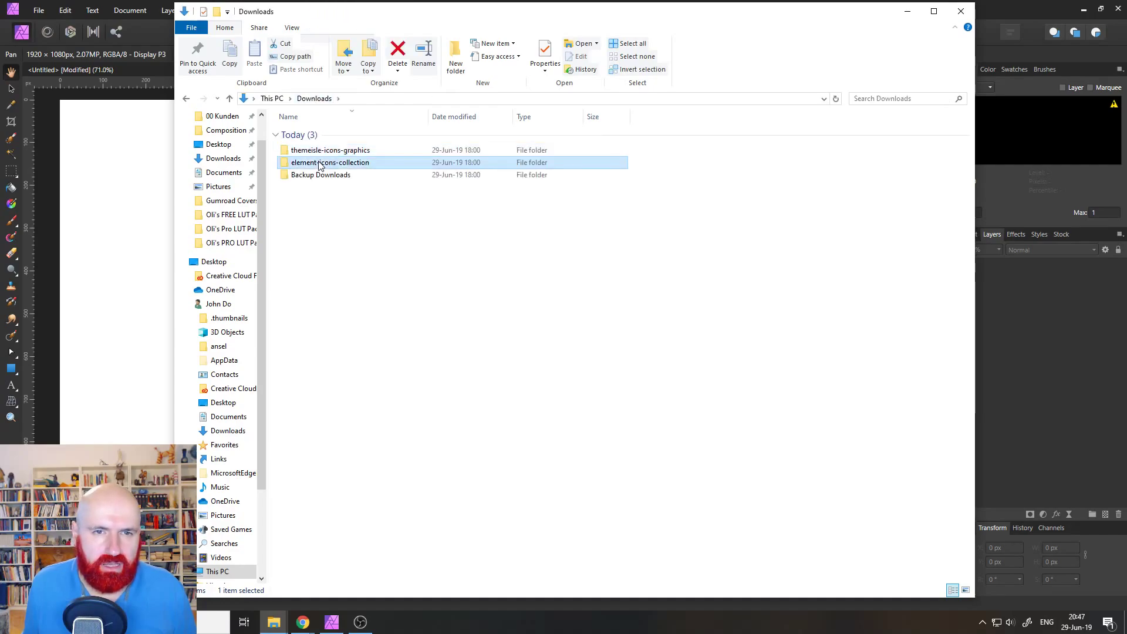
double_click(317, 163)
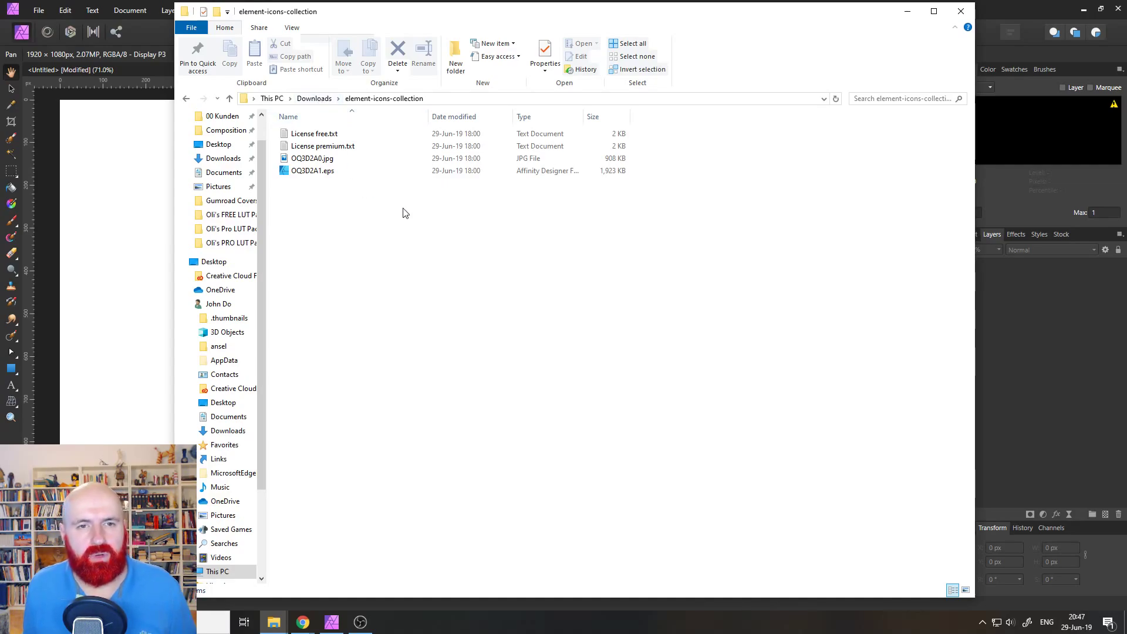
click(314, 98)
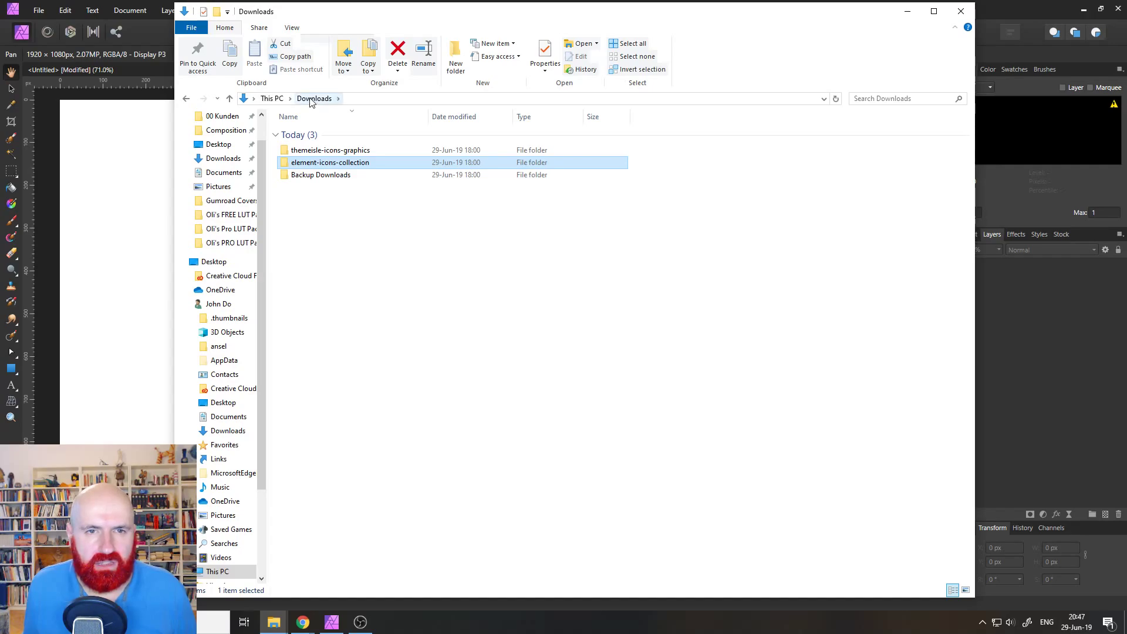
double_click(326, 151)
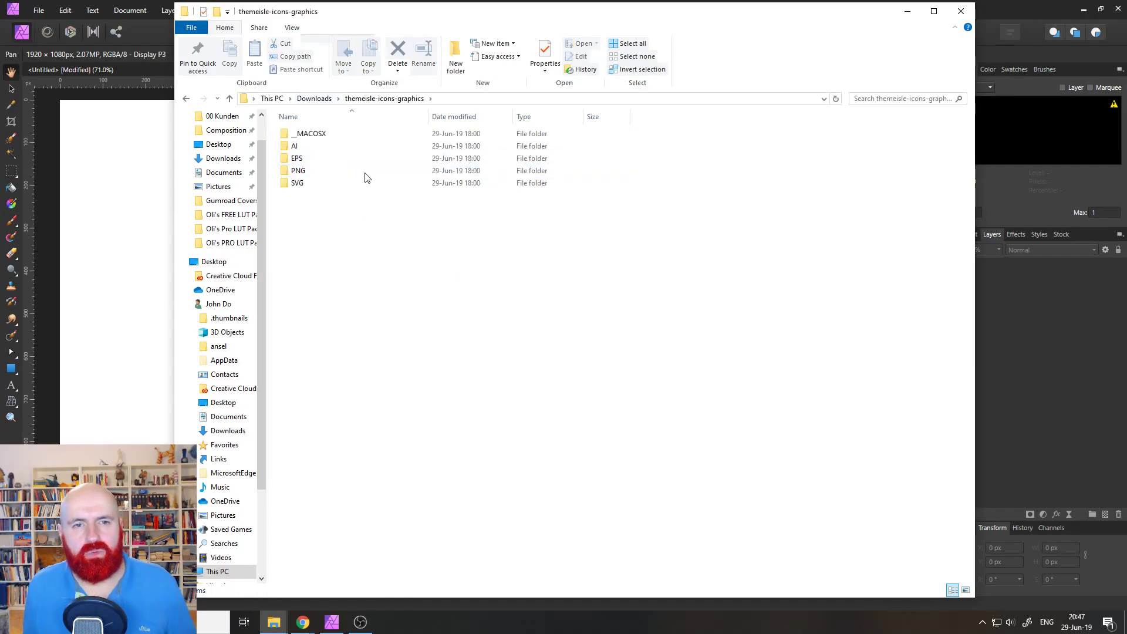
double_click(298, 170)
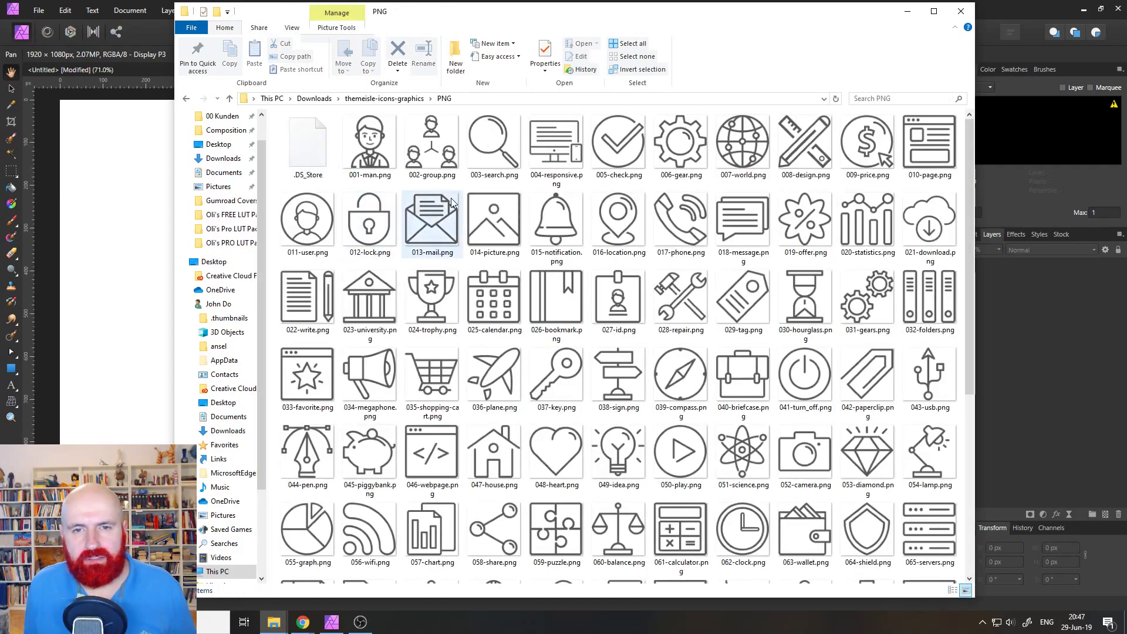
Step: Select all the PNG icons from 001-man.png through 100-security.png
click(305, 222)
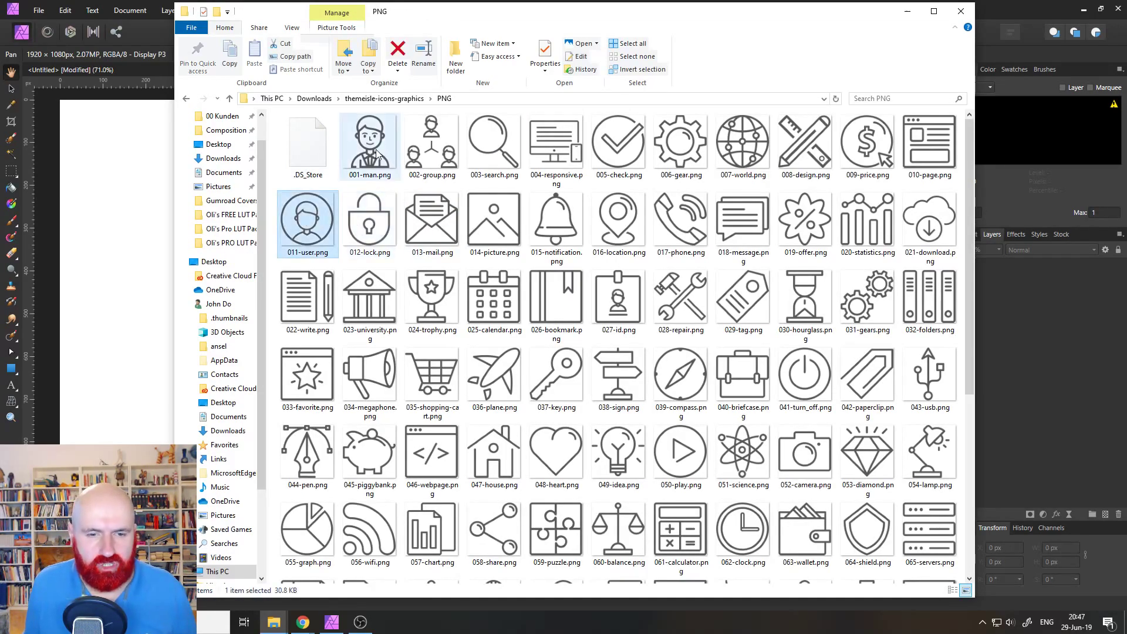
click(364, 163)
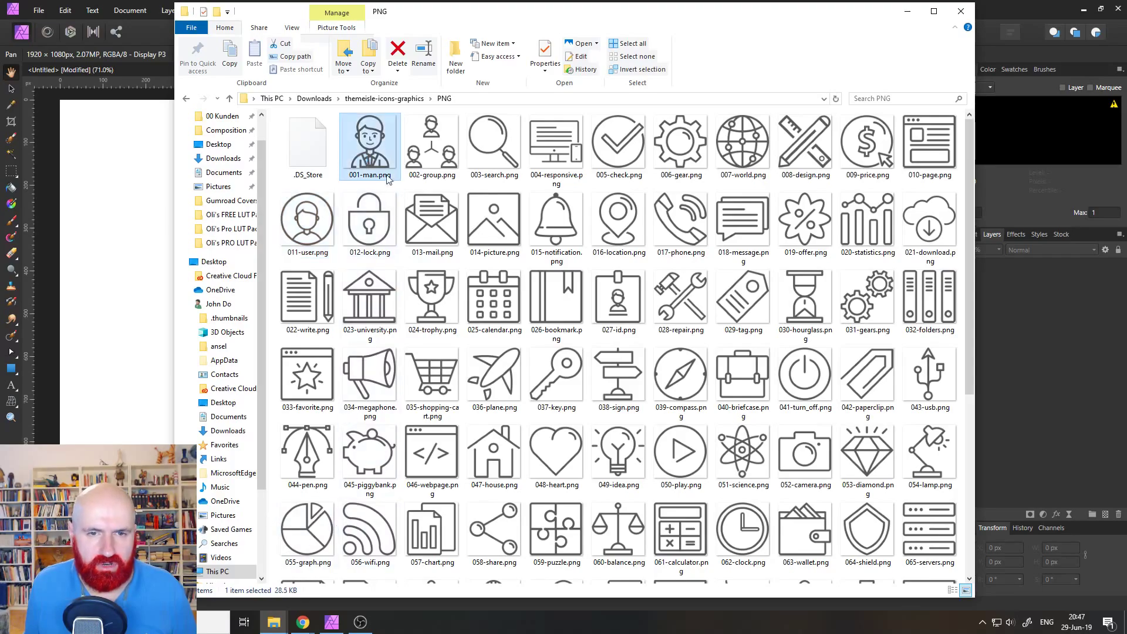
scroll(431, 376, down, 5)
shift+click(370, 546)
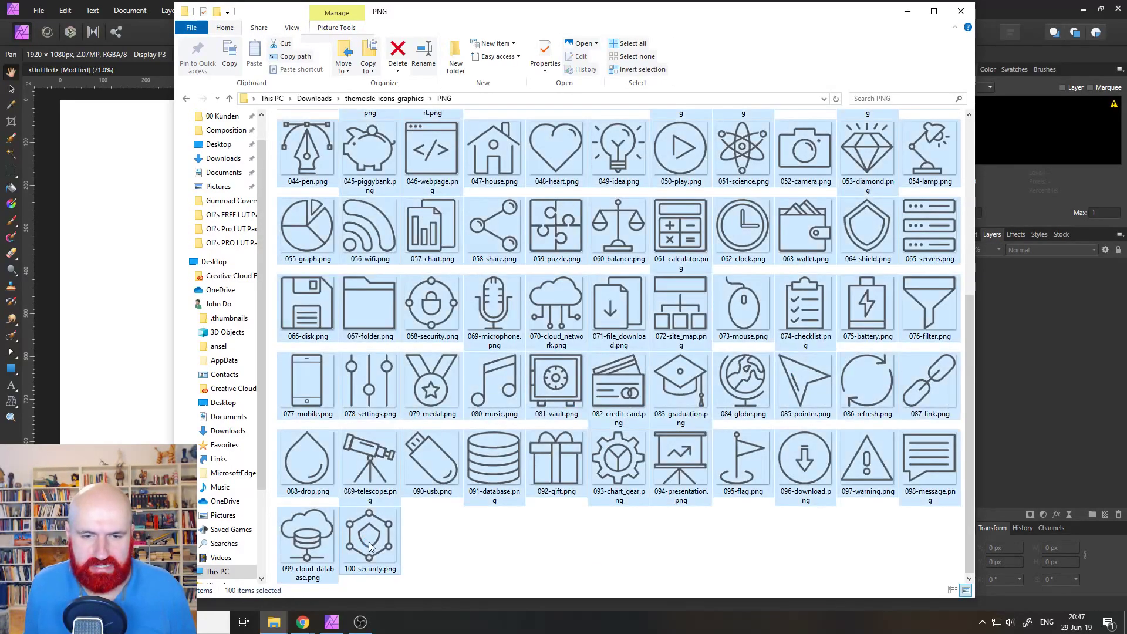
Step: Add the selected PNG icons to the Assets subcategory of Live Stream Group in Affinity Photo and look through them
drag(595, 17, 452, 18)
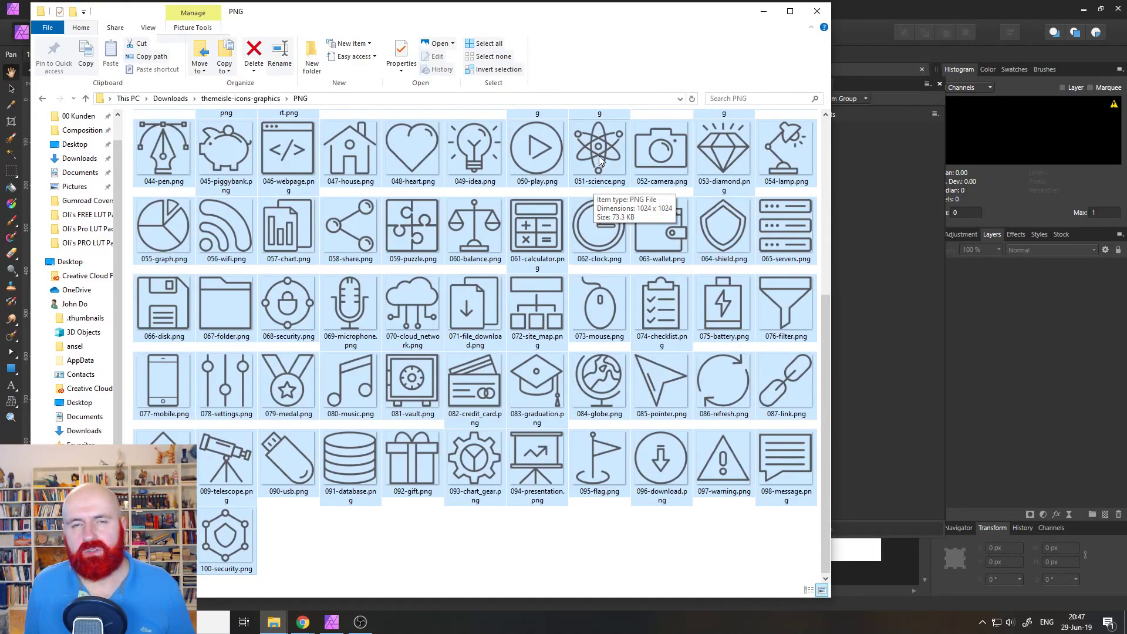
drag(599, 156, 871, 235)
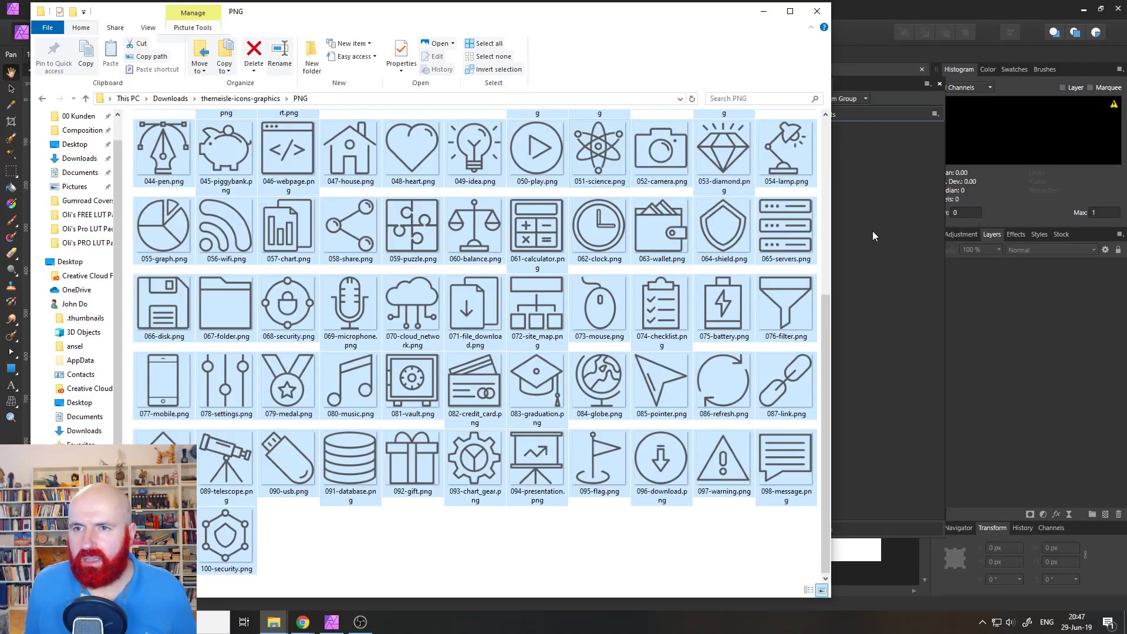
drag(872, 235, 873, 232)
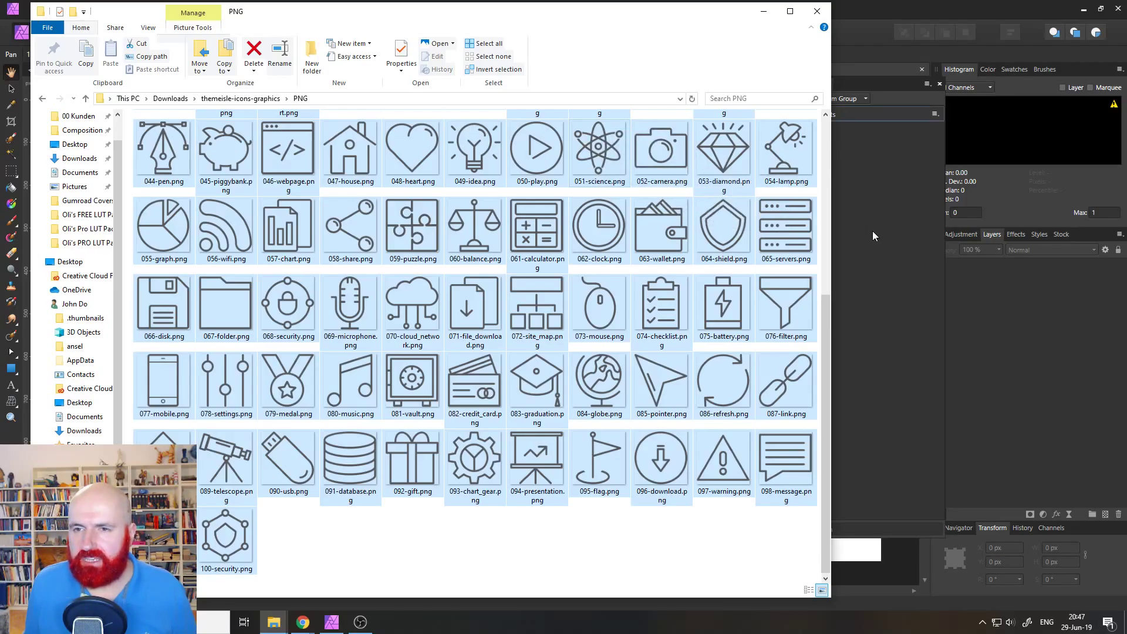
click(919, 279)
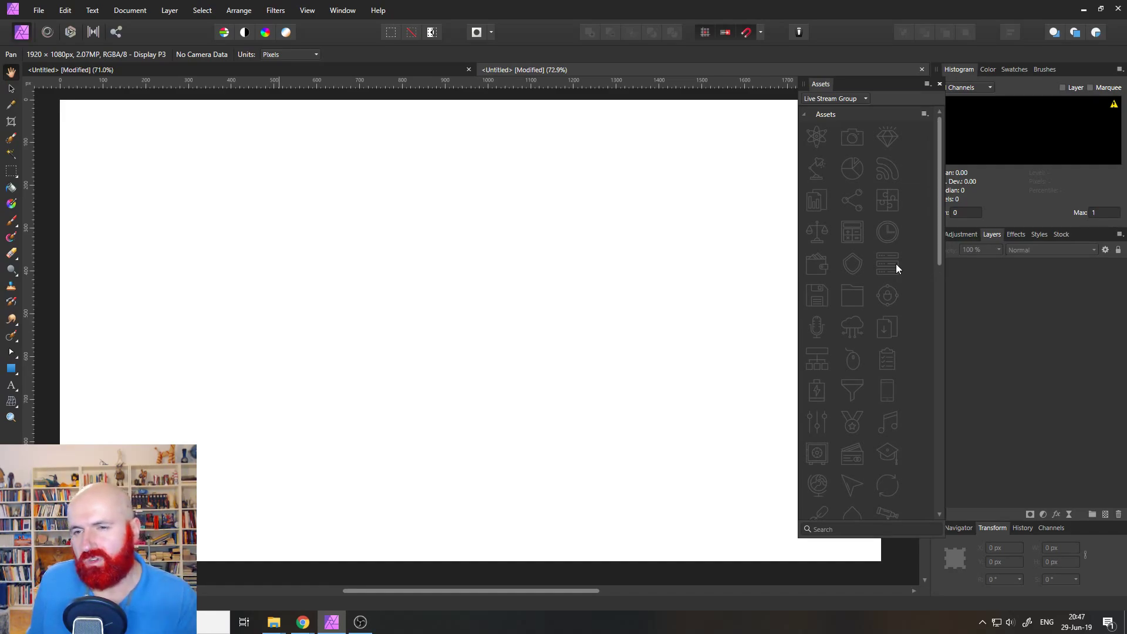
drag(941, 248, 863, 279)
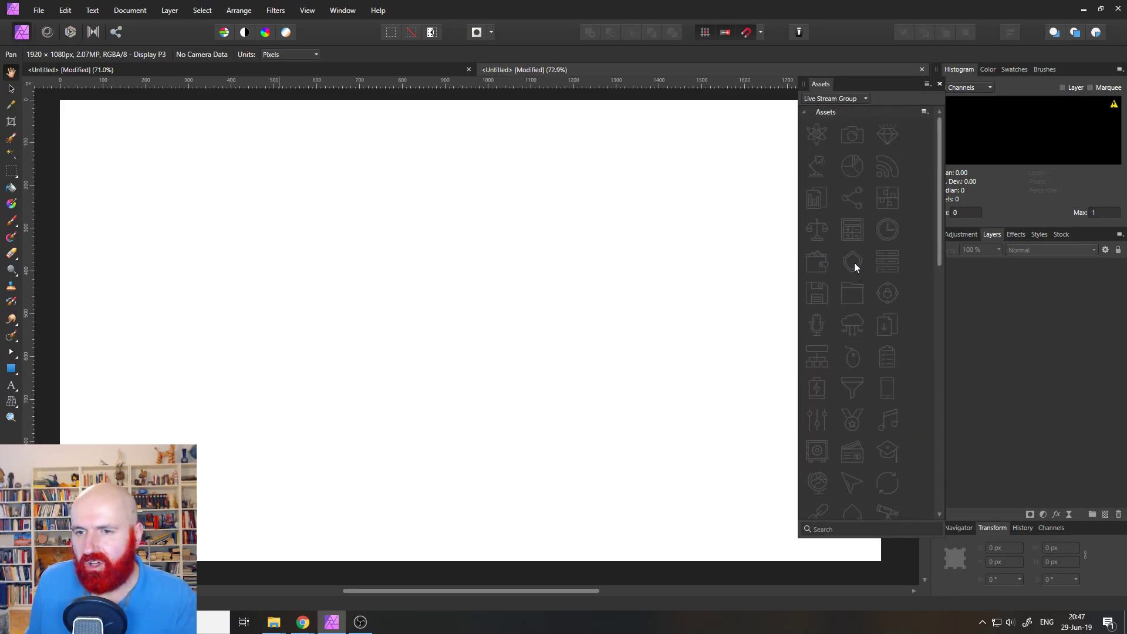
Step: Search the assets for "fol", place the single folder icon, and scale it down near the page's upper-left corner
click(844, 531)
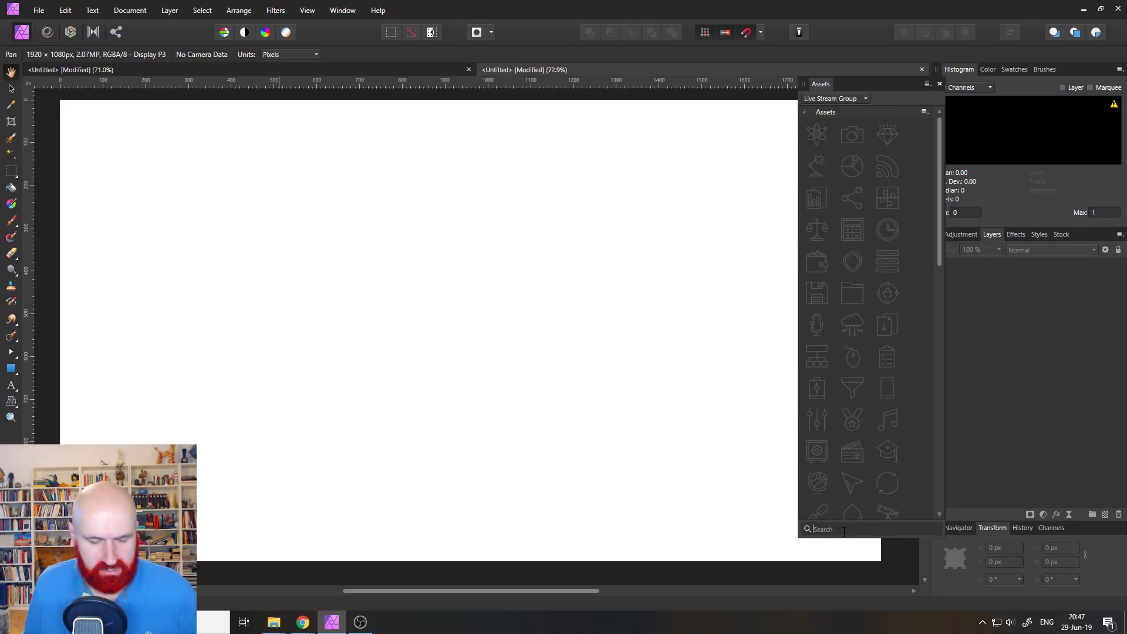
text(fol)
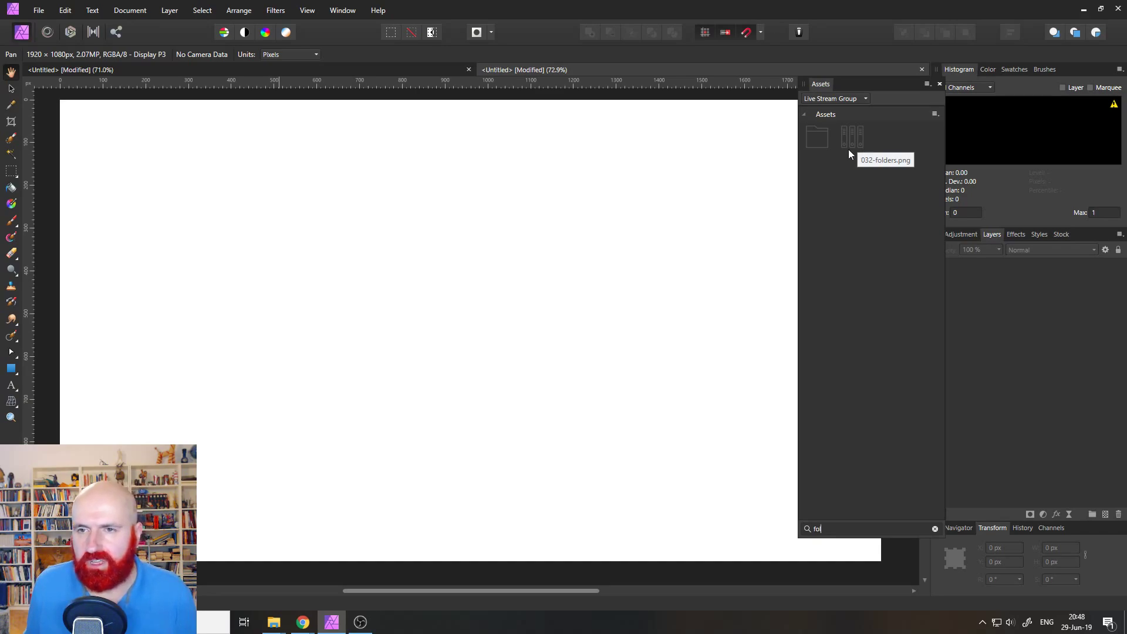
drag(818, 137, 441, 405)
drag(659, 184, 238, 196)
drag(313, 328, 232, 244)
drag(176, 201, 201, 246)
Step: Place the three-binder folders icon beside the folder icon, scaled to about 296 × 297 px and vertically aligned with it
drag(853, 139, 434, 257)
drag(553, 356, 460, 264)
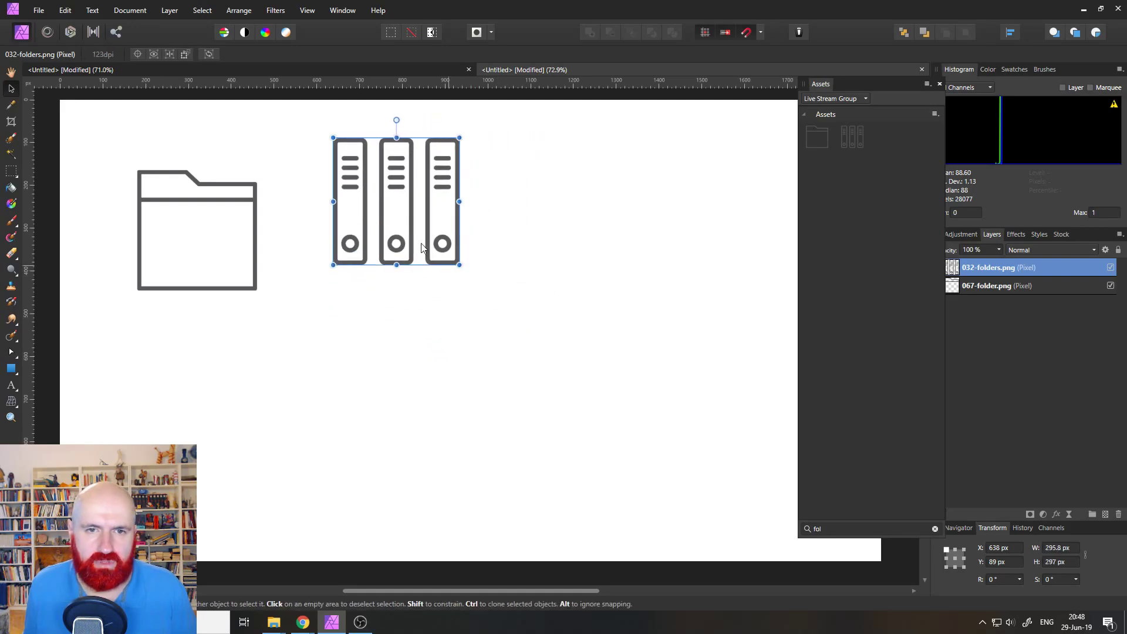
drag(406, 229, 348, 258)
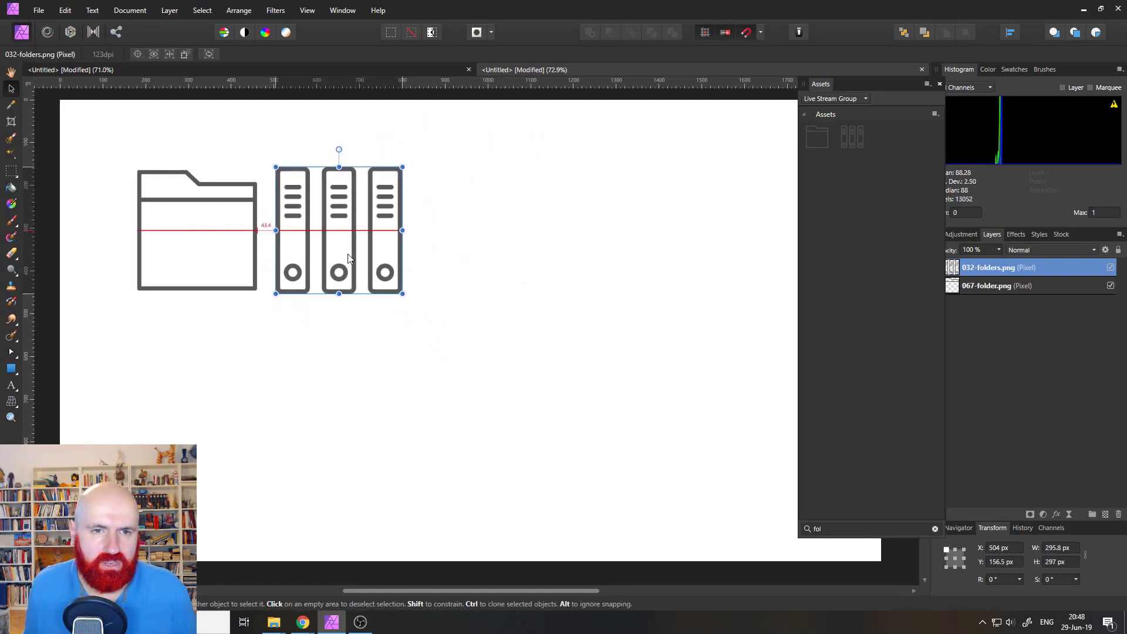
click(463, 245)
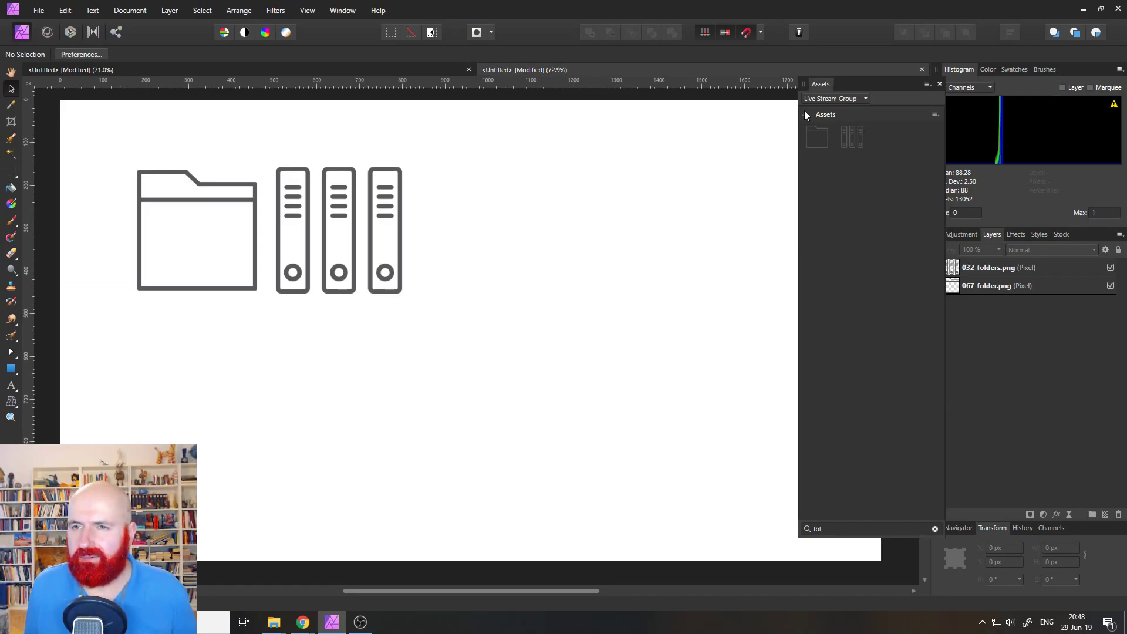
Step: Clear the asset search and place the calculator icon to the right of the binders, scaled to about 456 × 456 px
click(935, 529)
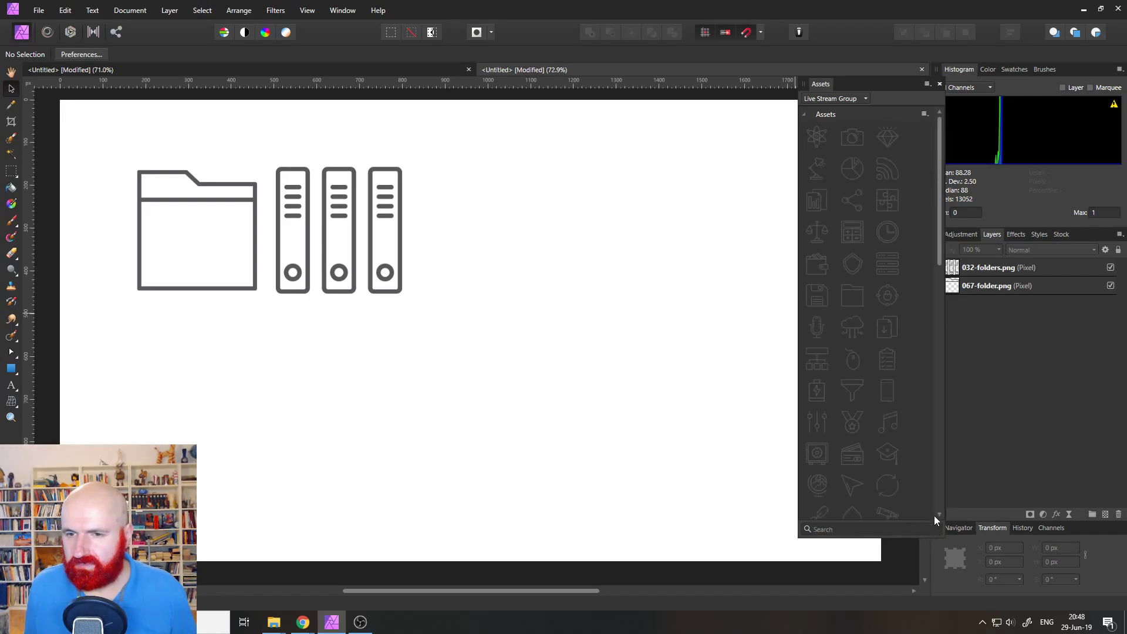
drag(851, 231, 580, 241)
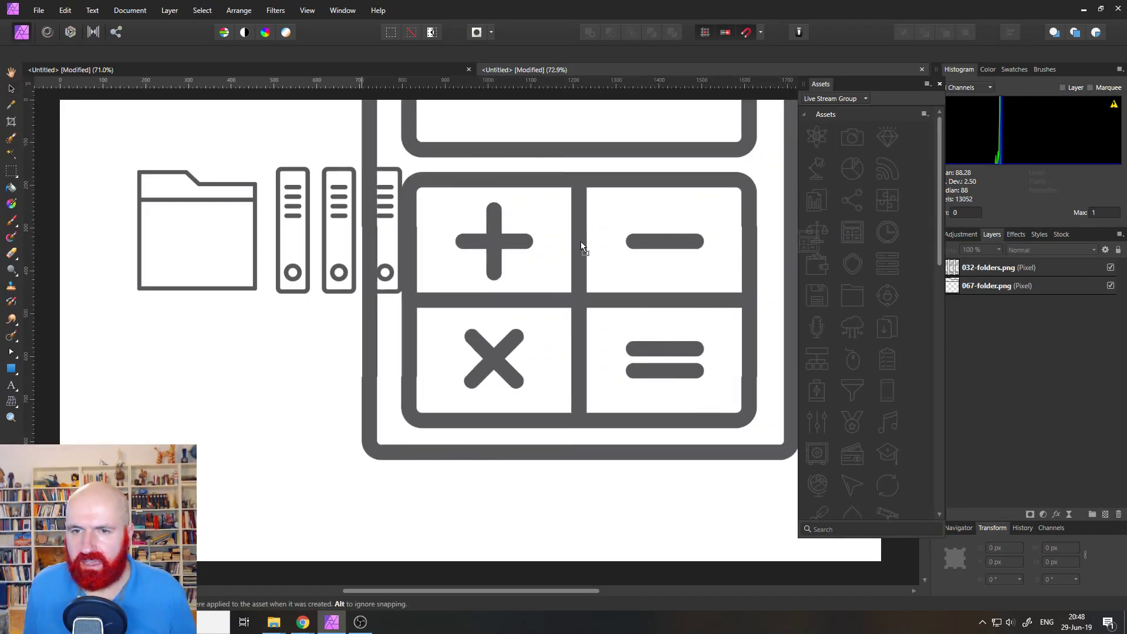
drag(365, 459, 623, 196)
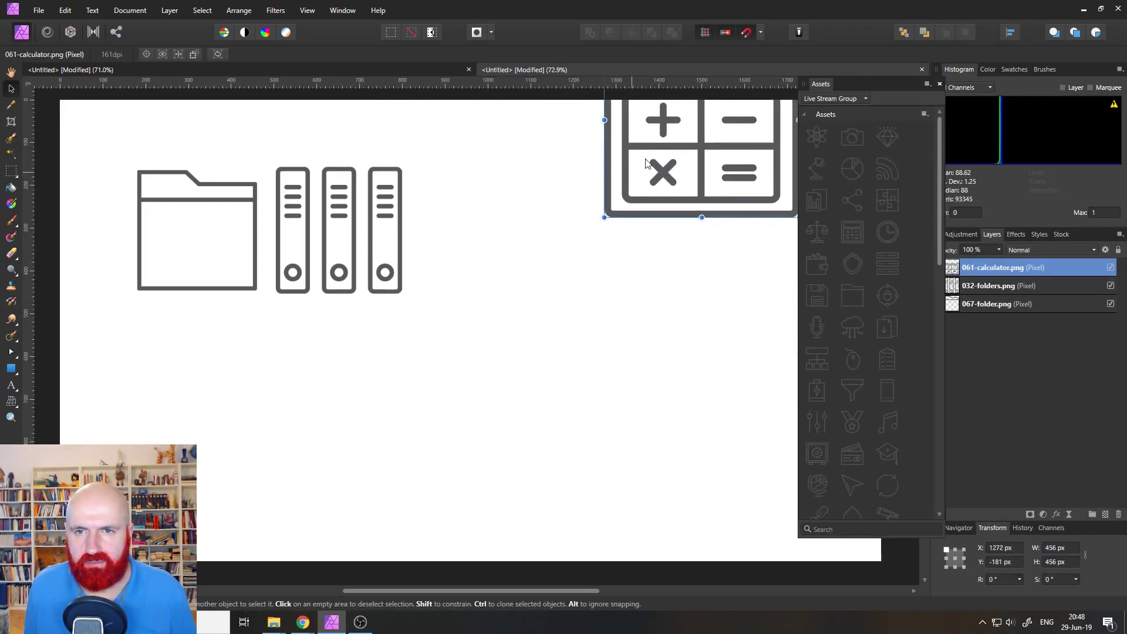
drag(653, 153, 496, 274)
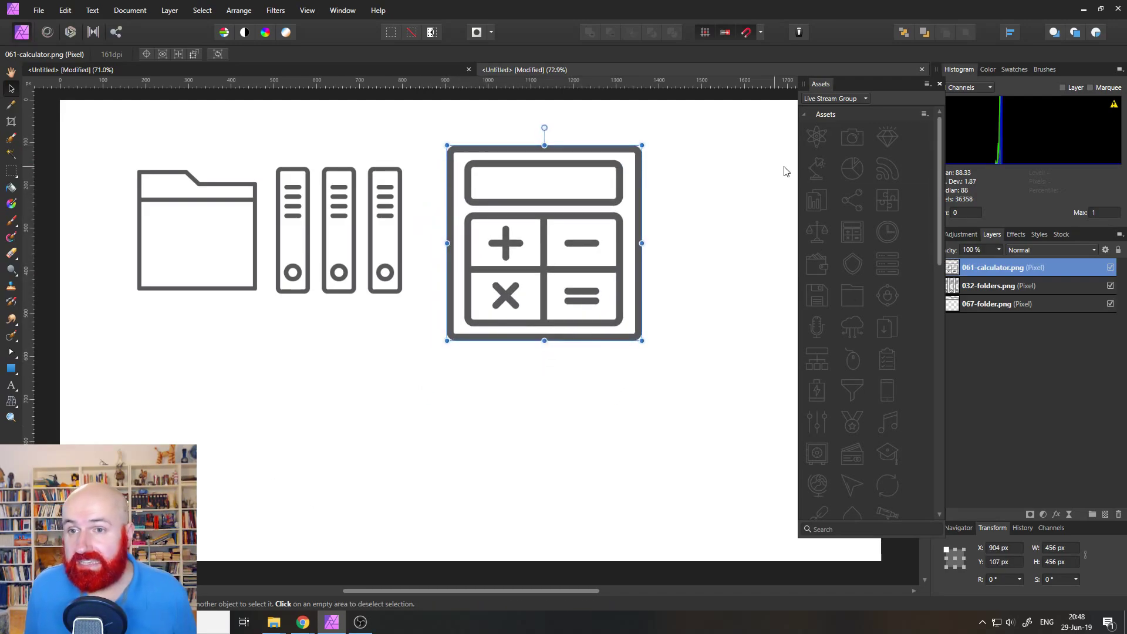
Step: Rename the Assets subcategory of Live Stream Group as Assets PNG
click(924, 114)
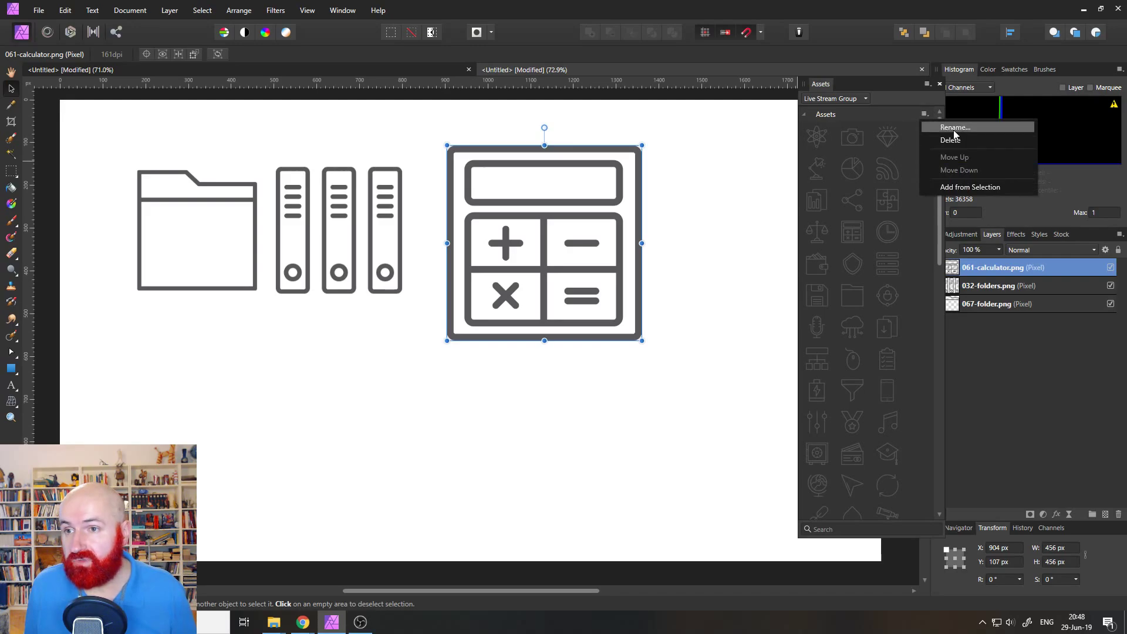
click(945, 124)
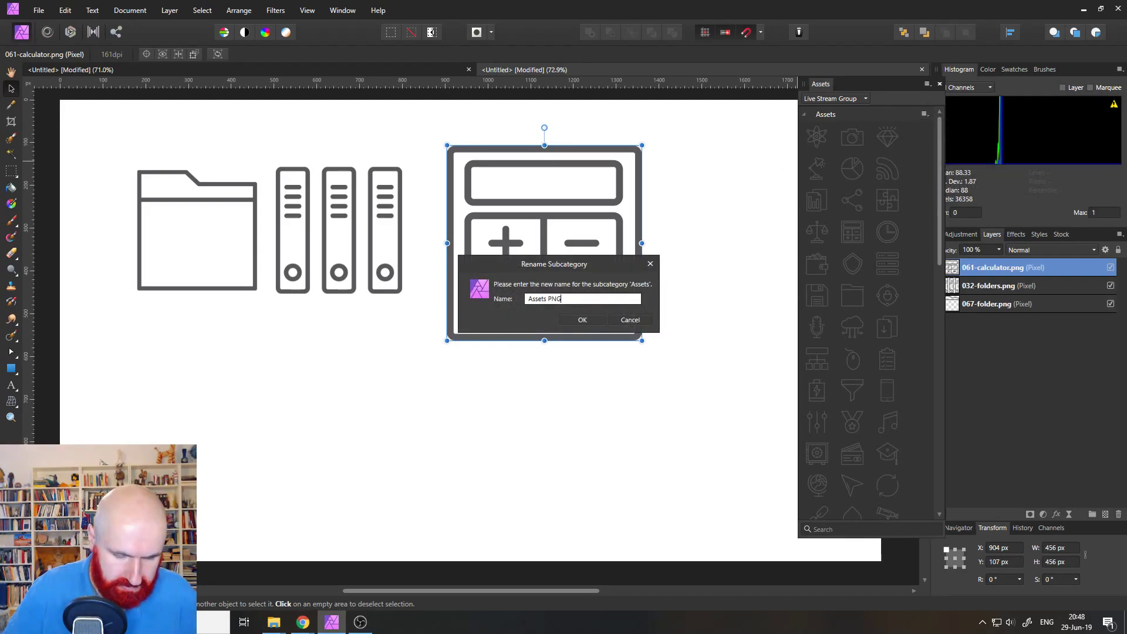
key(Return)
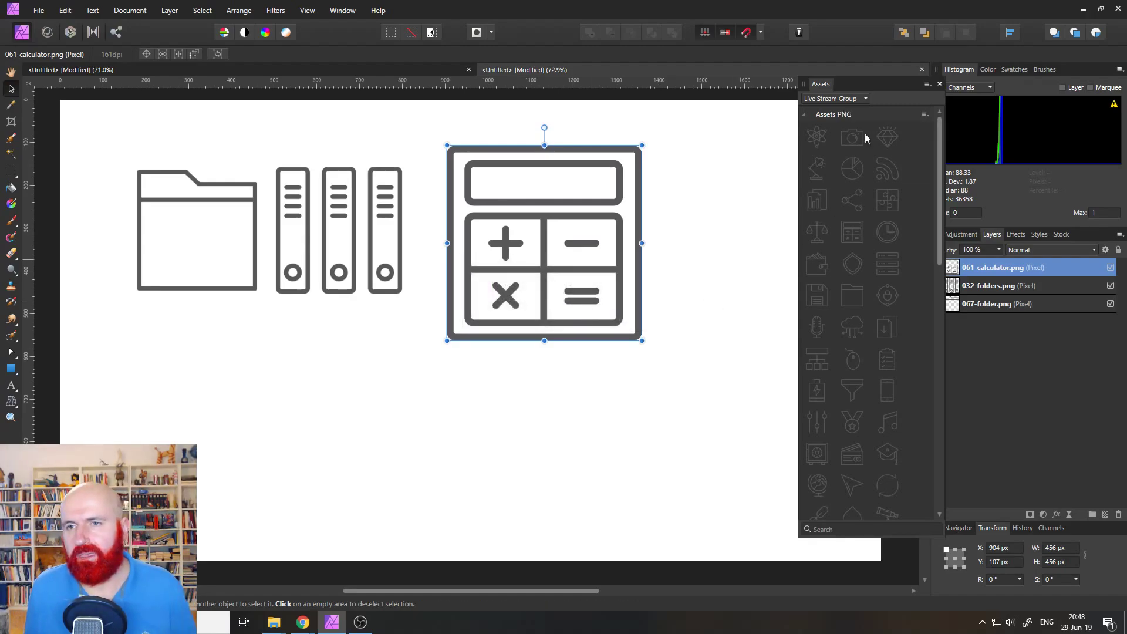
Step: Collapse the Assets PNG subcategory and create a second subcategory named Assets EPS in Live Stream Group
click(803, 113)
click(927, 84)
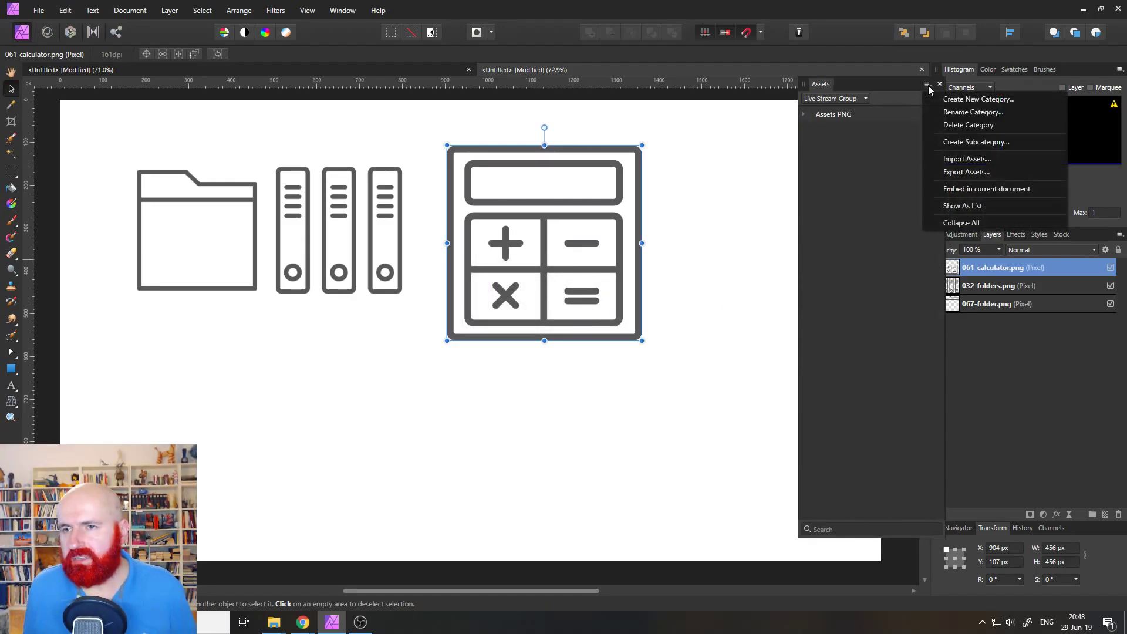
click(978, 143)
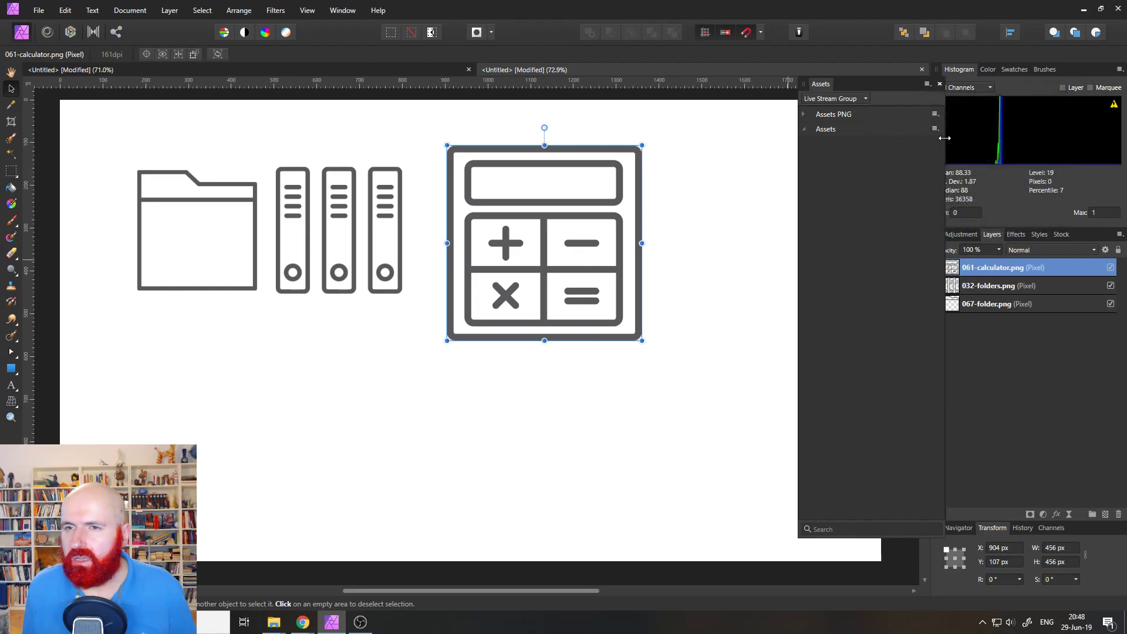
click(934, 129)
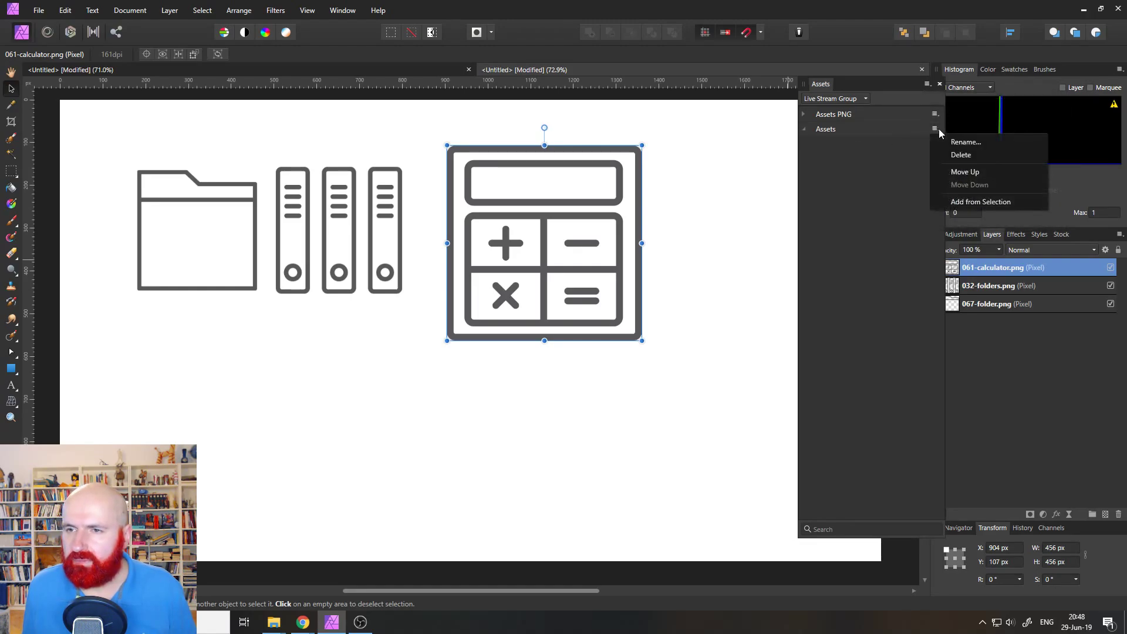
click(964, 145)
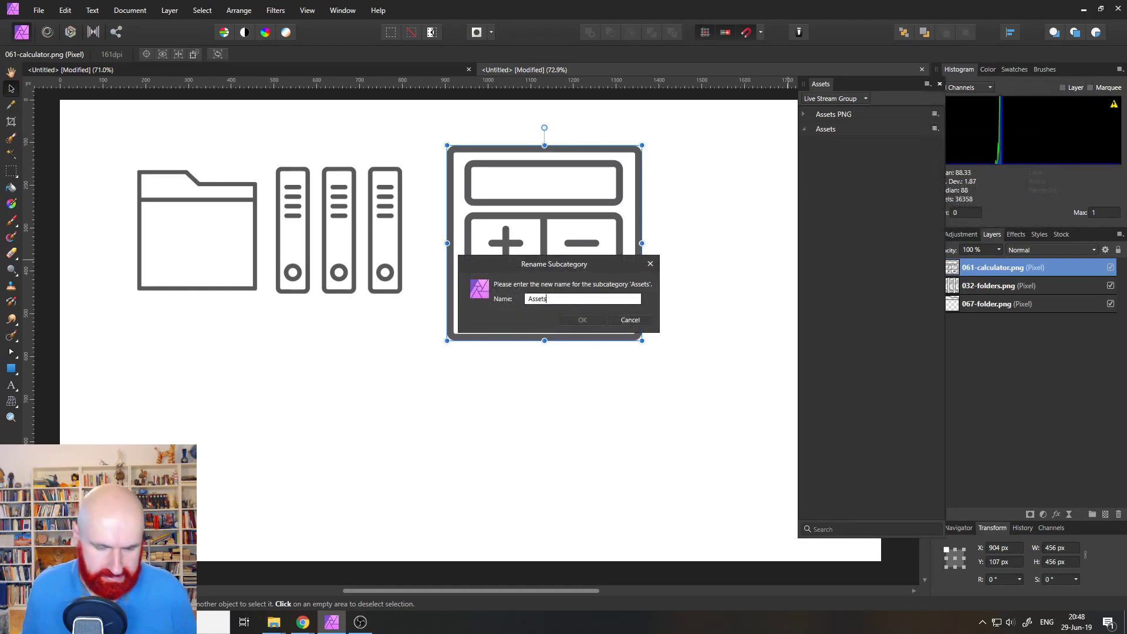
text(EPS)
key(Return)
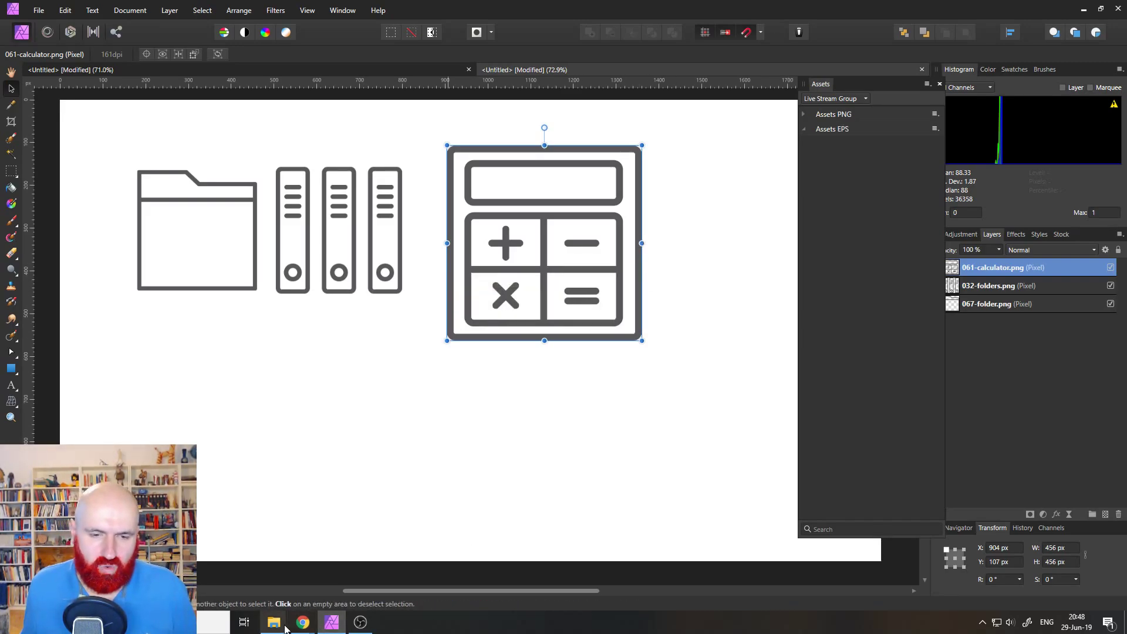
Step: Switch to File Explorer, open the EPS folder of themeisle-icons-graphics, and try to add 010-page.eps to the assets
mouse_move(274, 622)
click(239, 587)
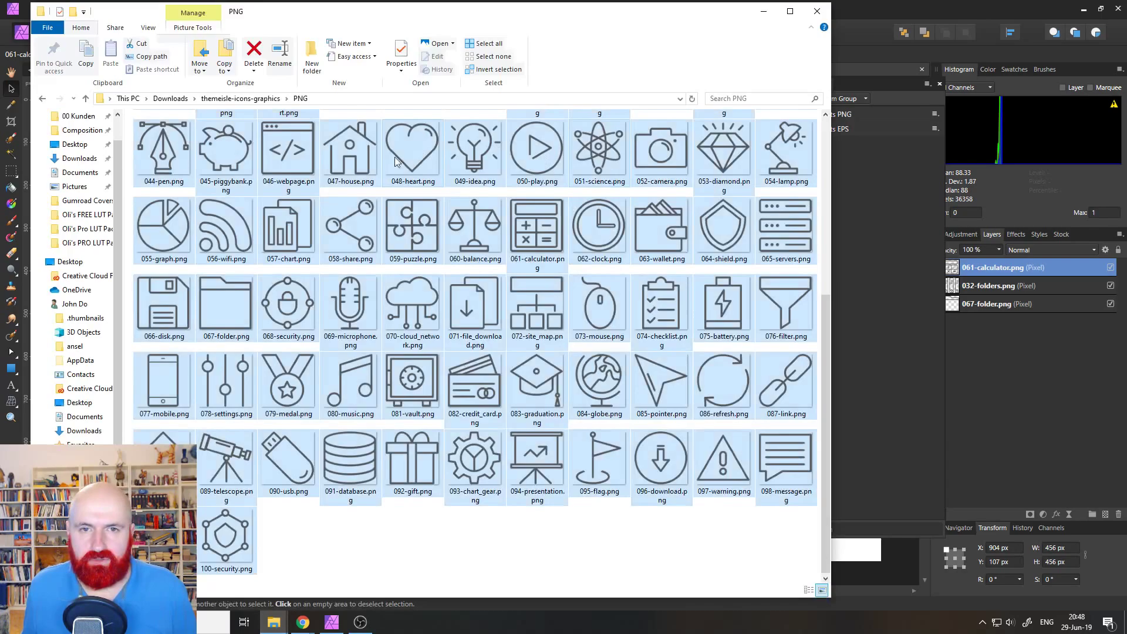
click(247, 100)
click(160, 160)
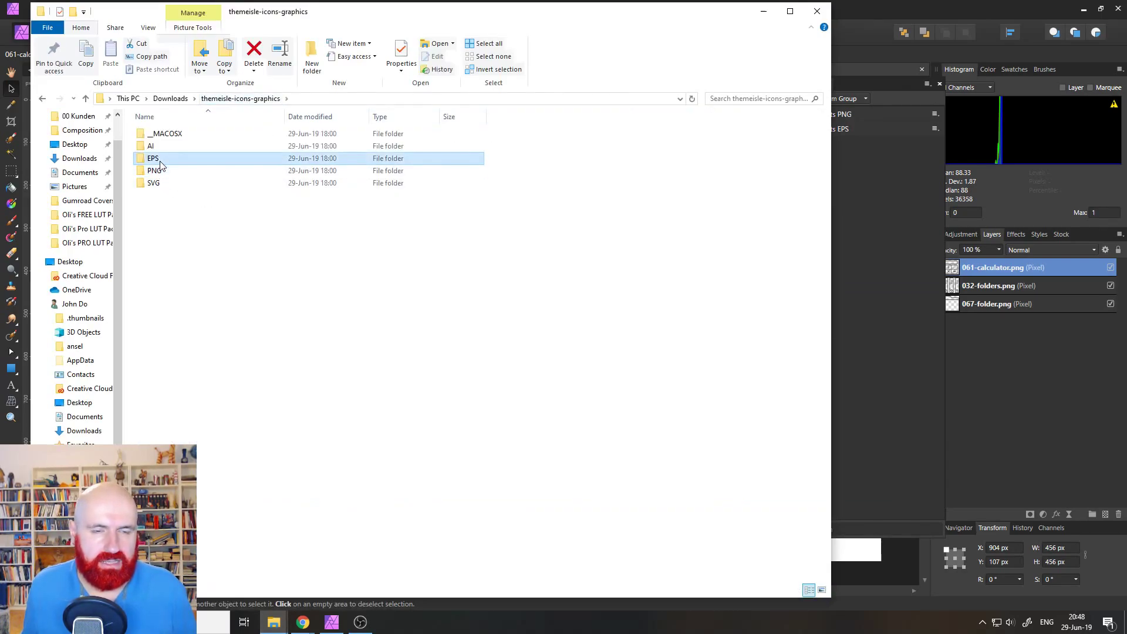
double_click(160, 160)
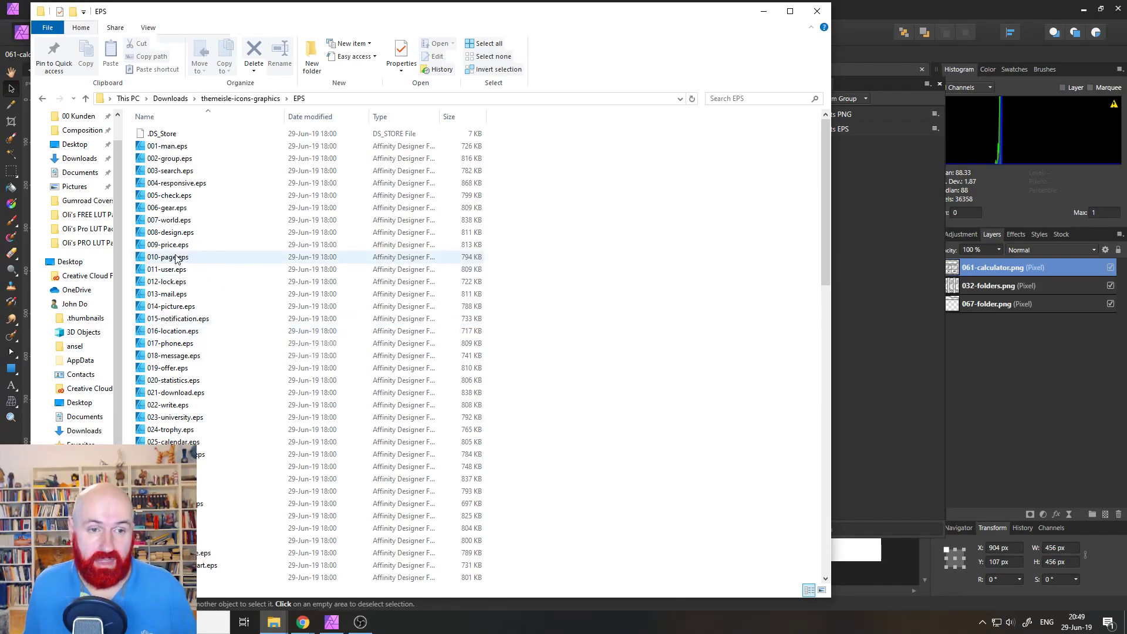
drag(169, 256, 914, 309)
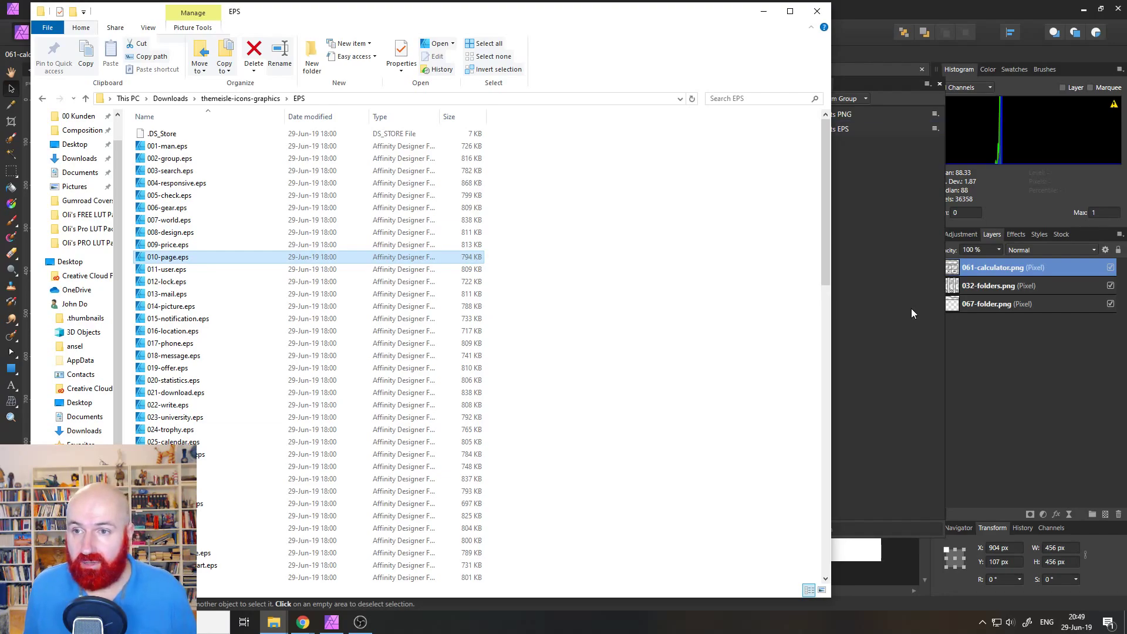
drag(911, 308, 879, 308)
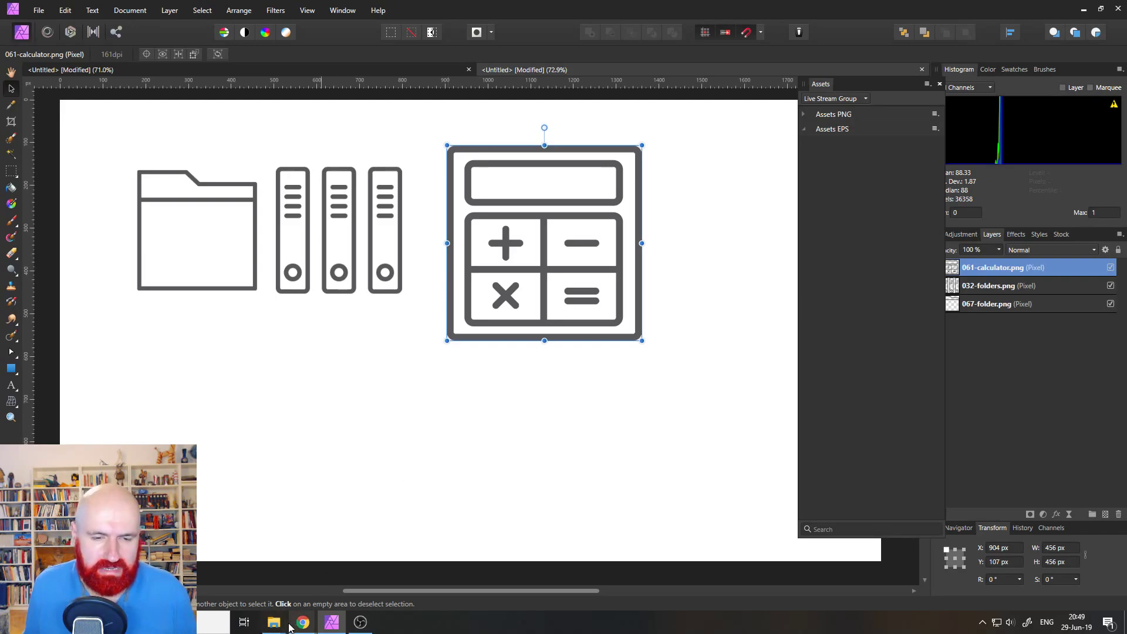
Step: Look through the icon files in the EPS folder in File Explorer
mouse_move(273, 622)
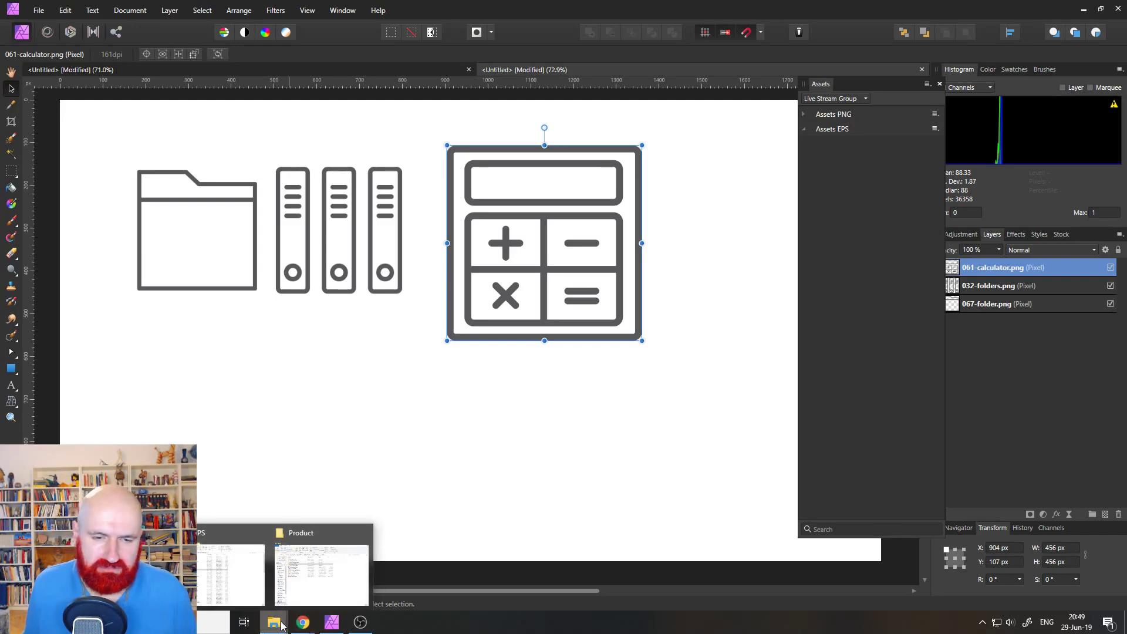
click(250, 595)
scroll(308, 492, down, 14)
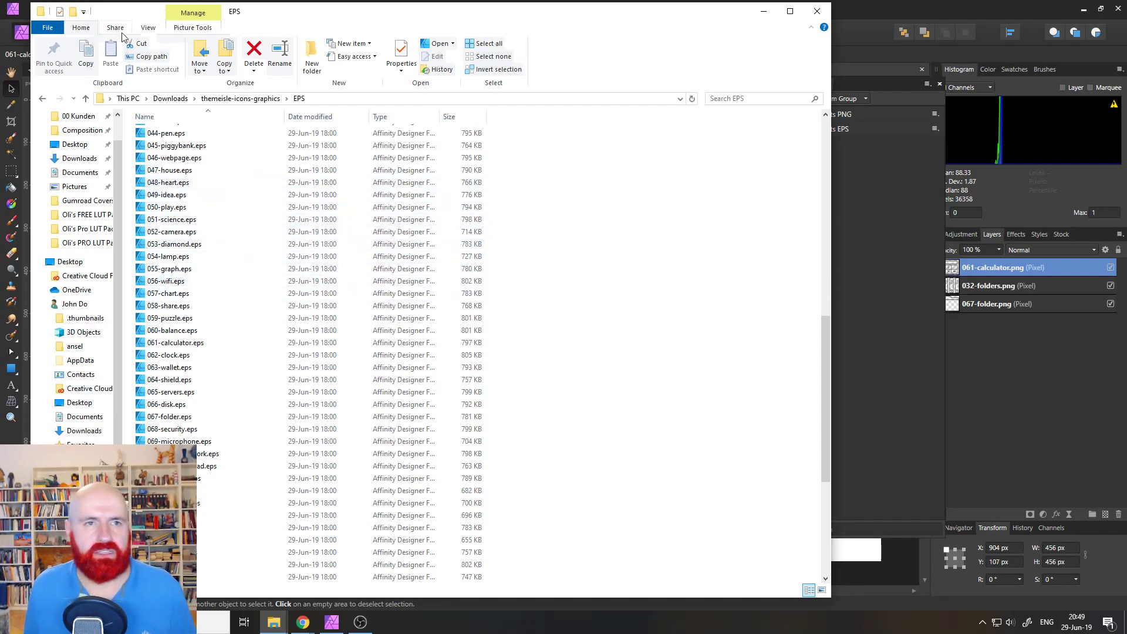
drag(289, 14, 485, 127)
Step: Open 004-responsive.eps from the EPS folder of themeisle-icons-graphics in Affinity Photo and dismiss the colour profile notice
click(38, 10)
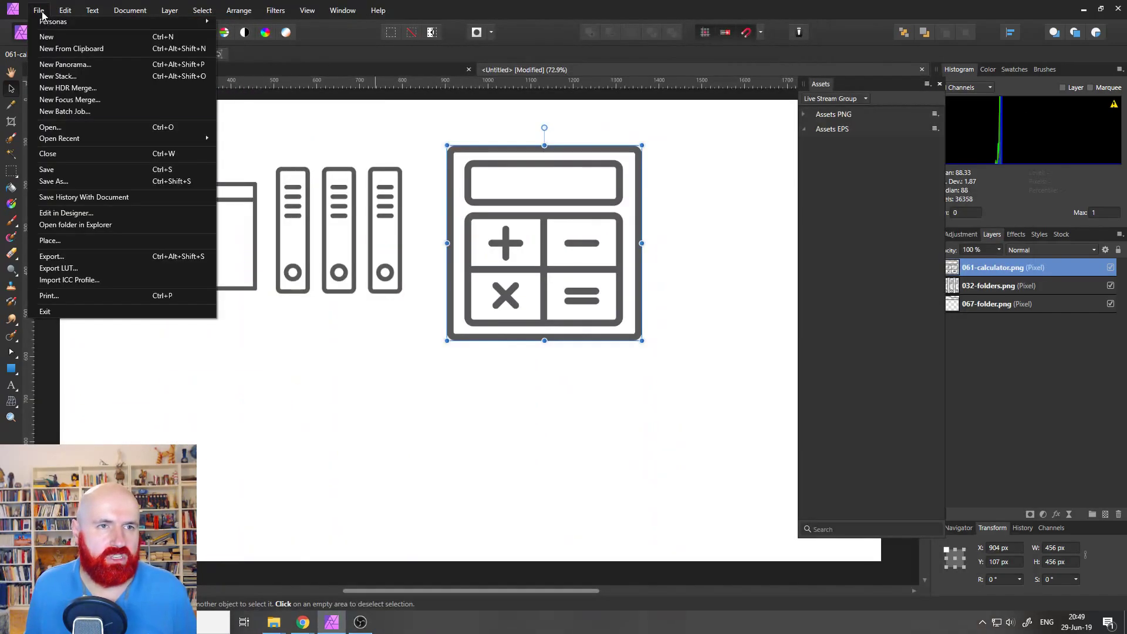
click(71, 133)
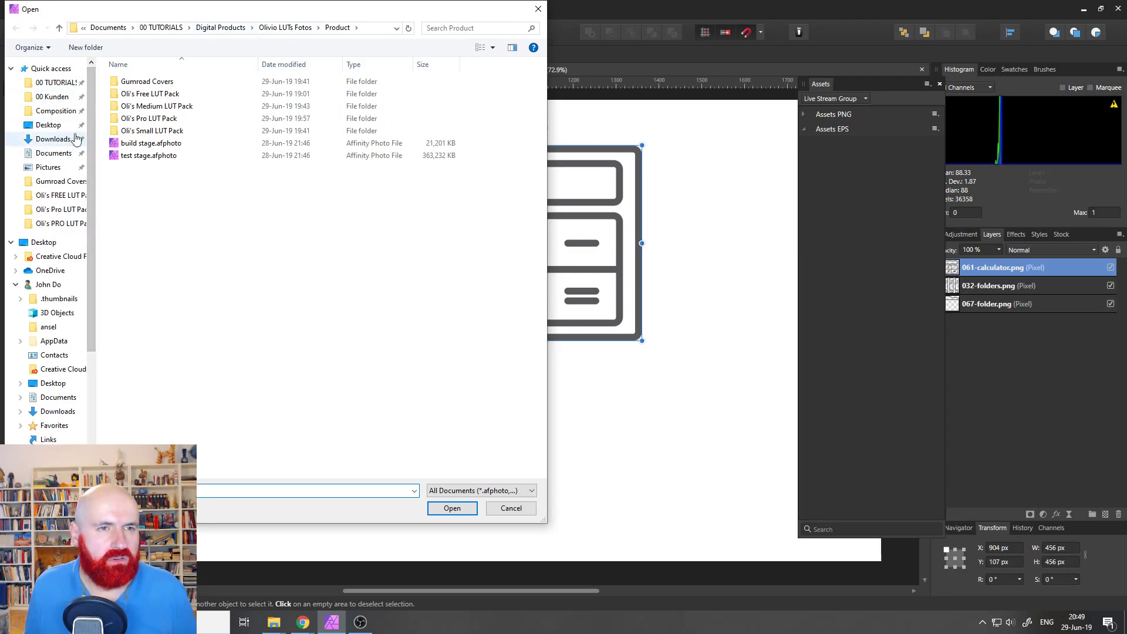
click(50, 140)
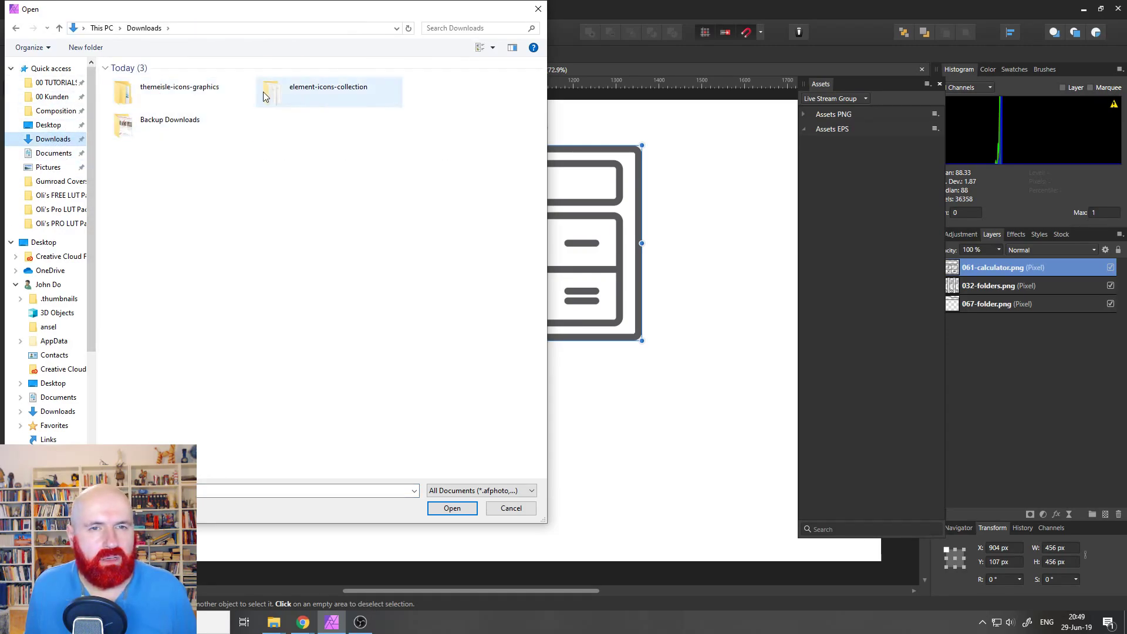
double_click(191, 96)
double_click(155, 109)
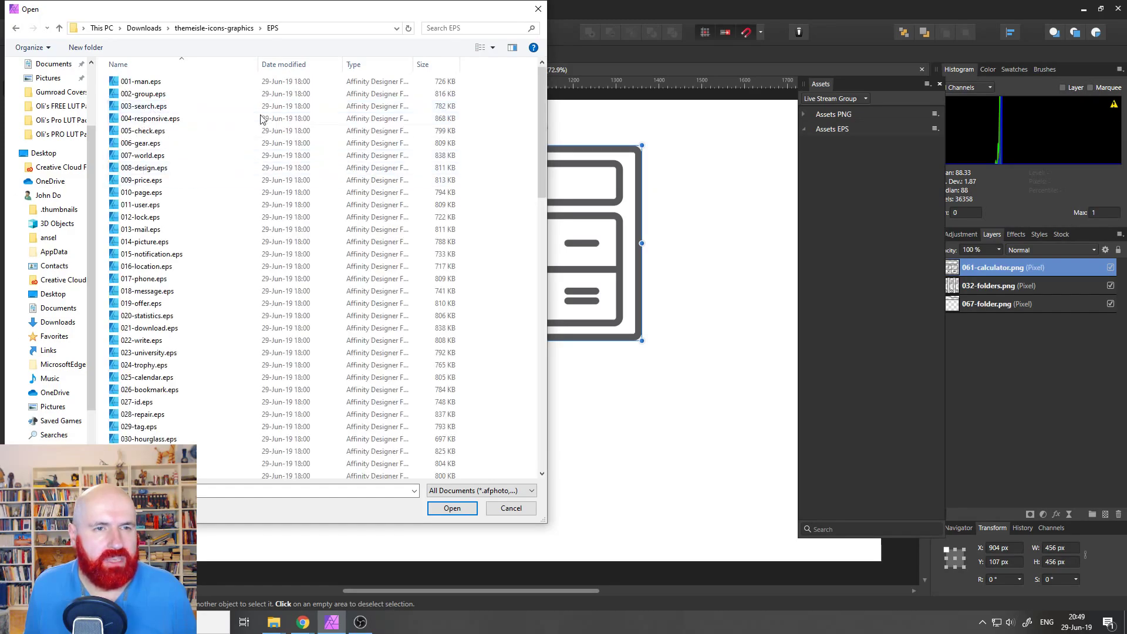
double_click(184, 123)
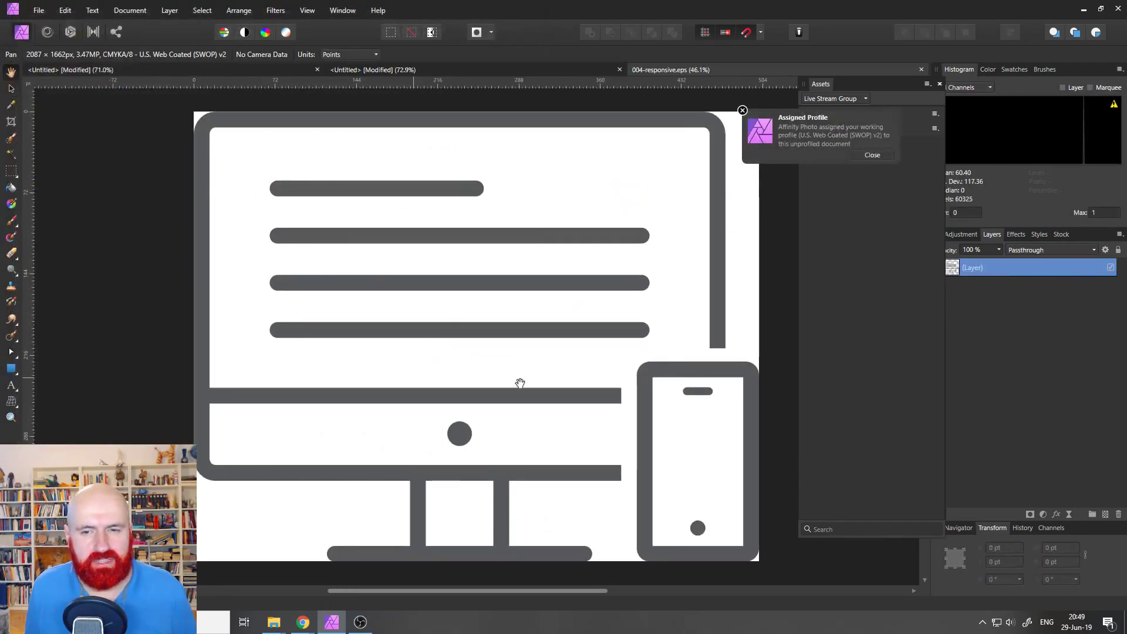
click(743, 111)
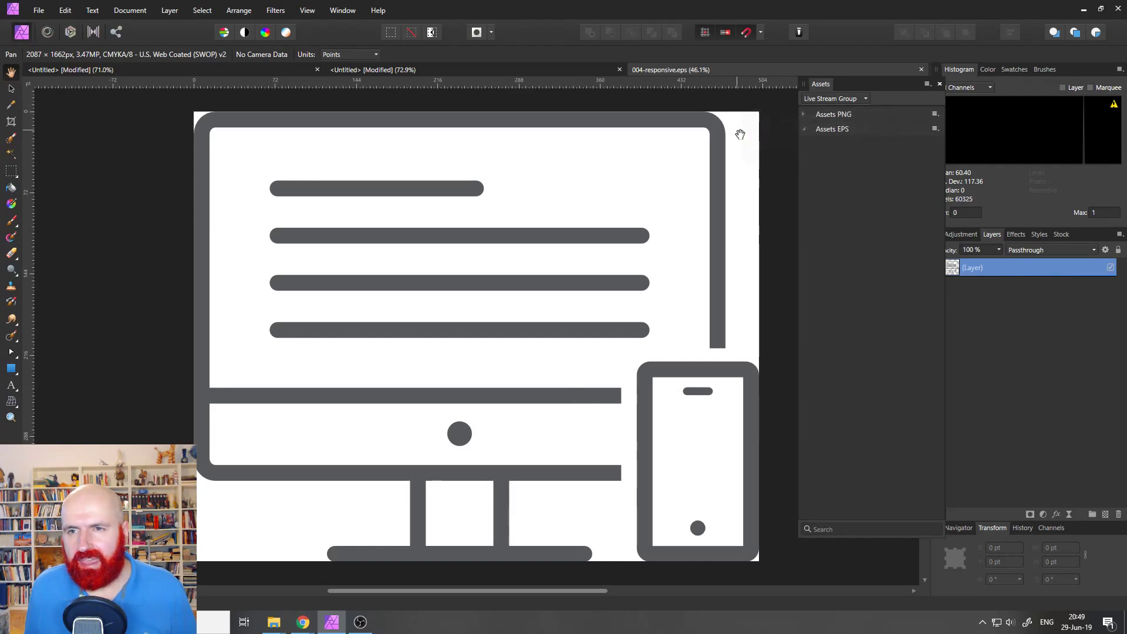
Step: Add the selected layer of 004-responsive.eps to the Assets EPS subcategory
click(927, 84)
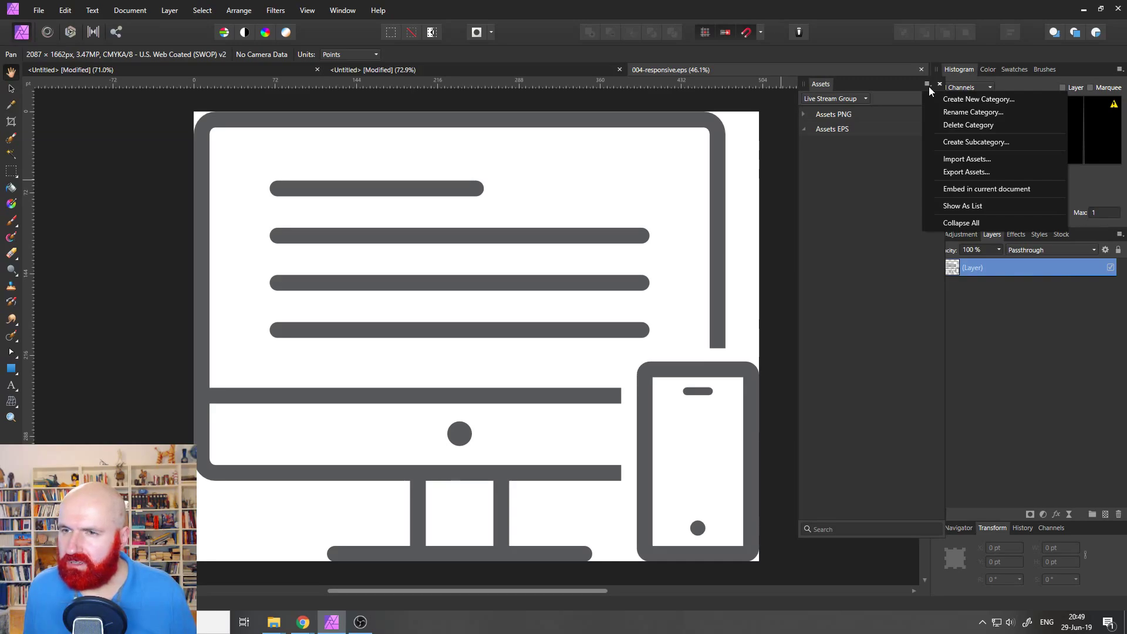
click(875, 181)
click(935, 129)
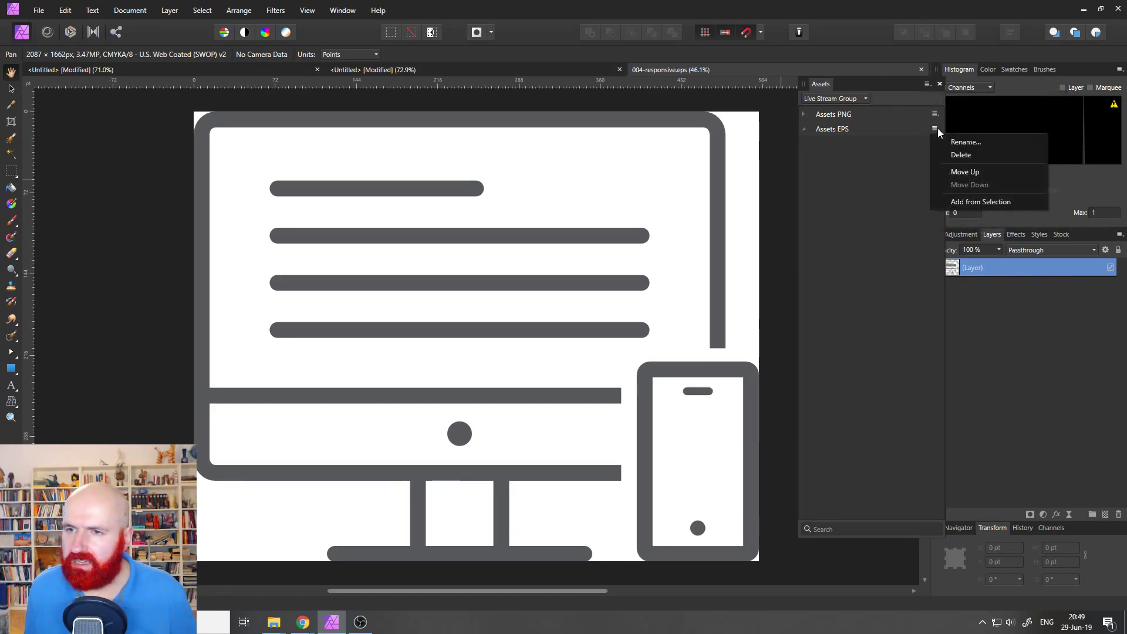
click(960, 202)
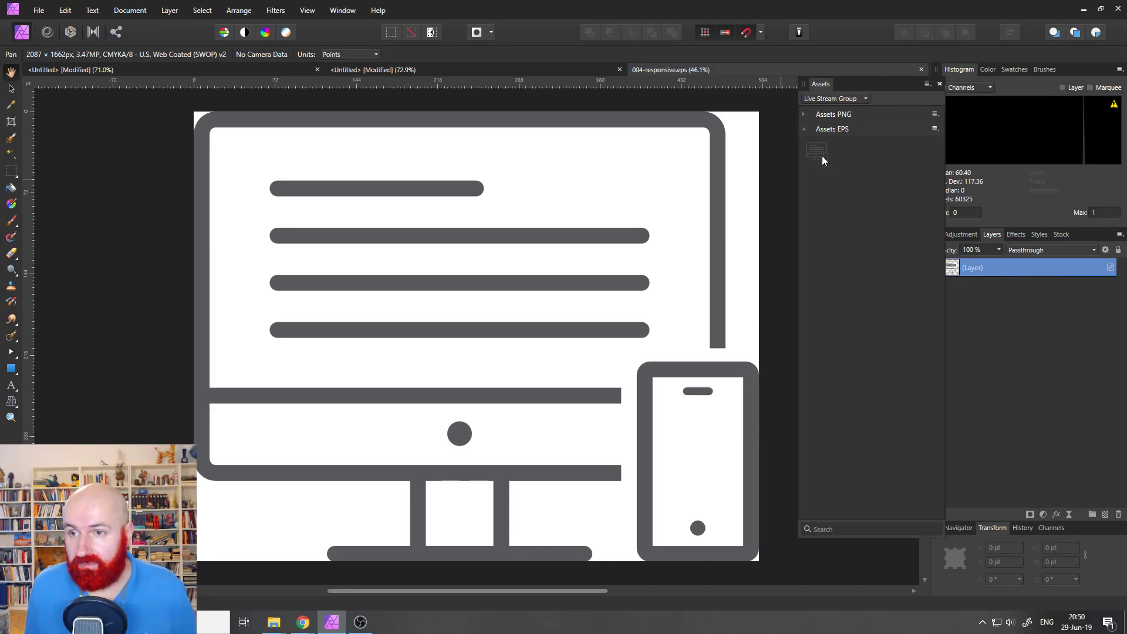
click(936, 127)
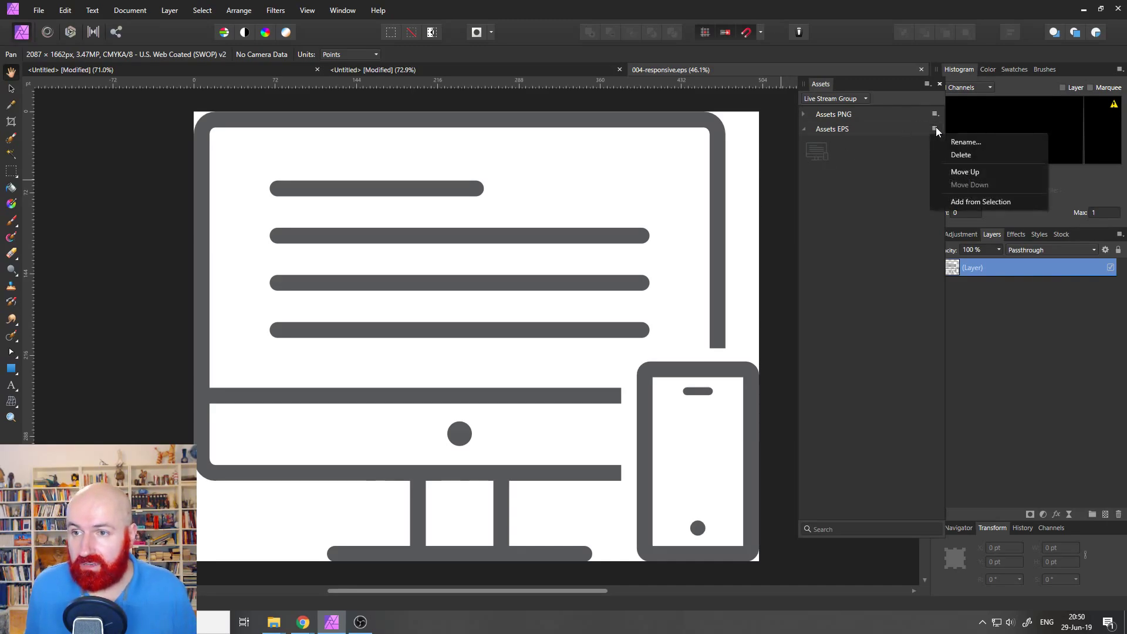
click(969, 143)
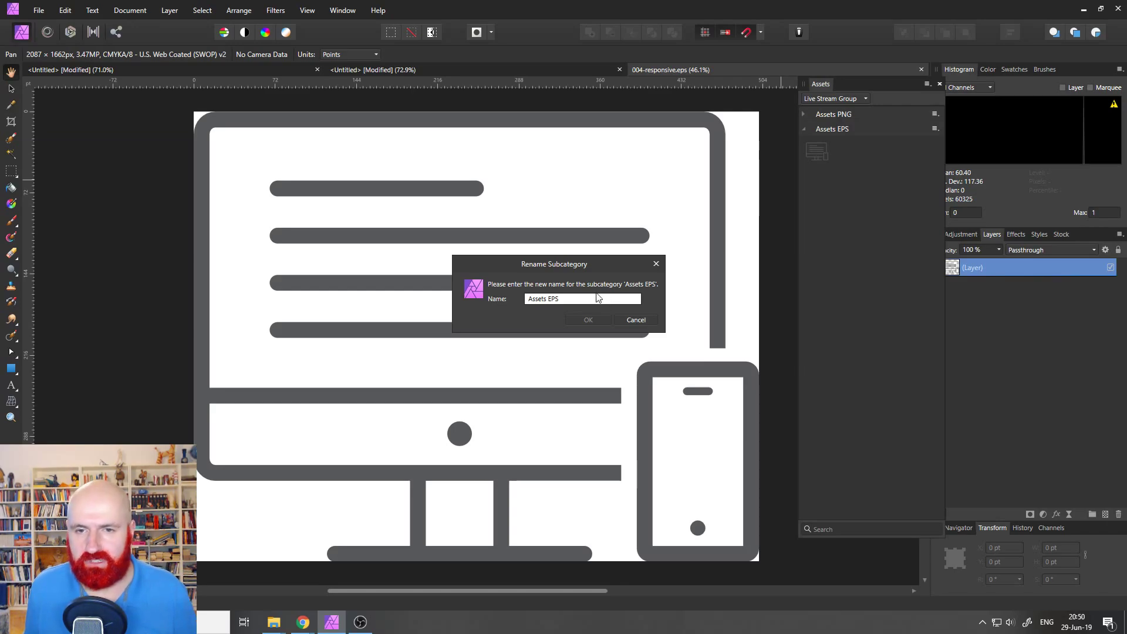
click(624, 321)
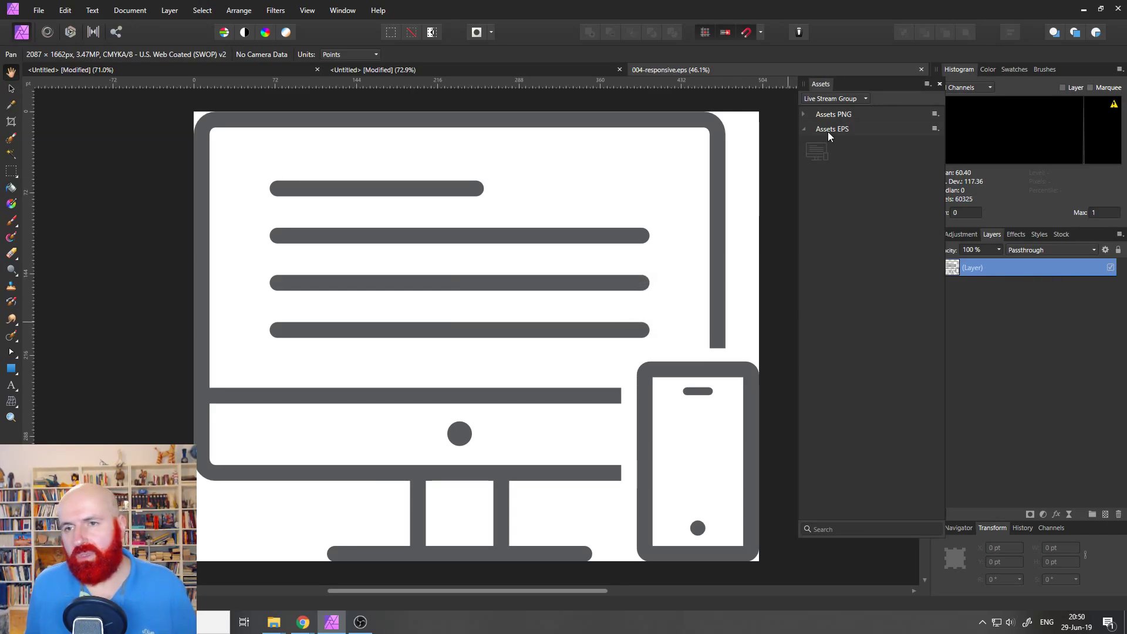
click(803, 114)
click(803, 114)
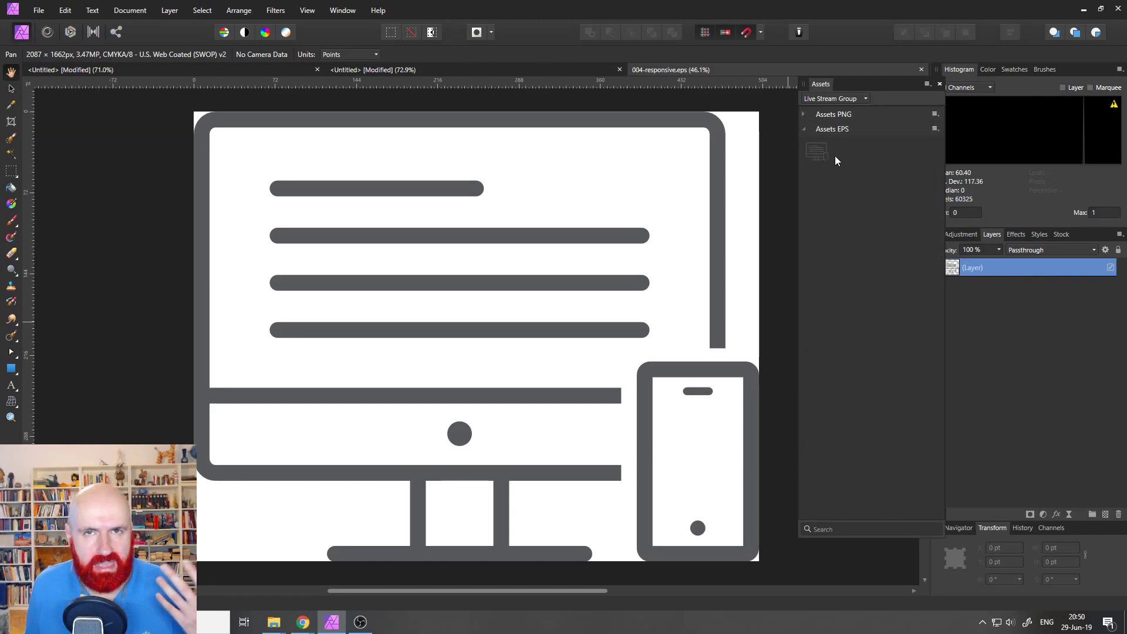
click(803, 128)
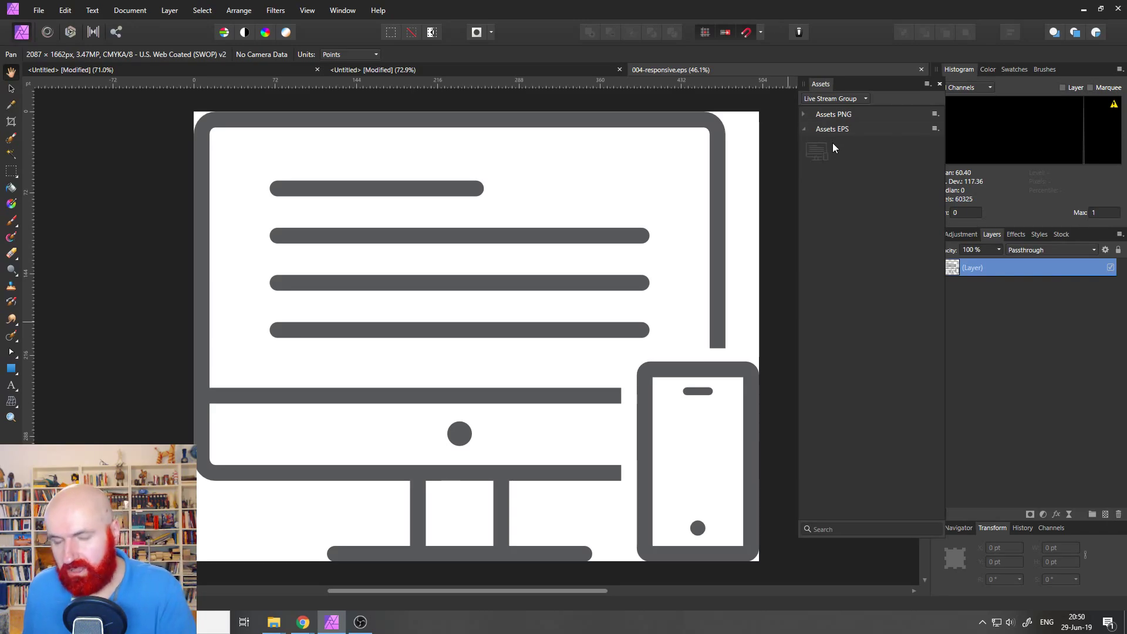
Step: Delete the responsive icon asset from the Assets EPS subcategory and close the 004-responsive.eps document
right_click(822, 153)
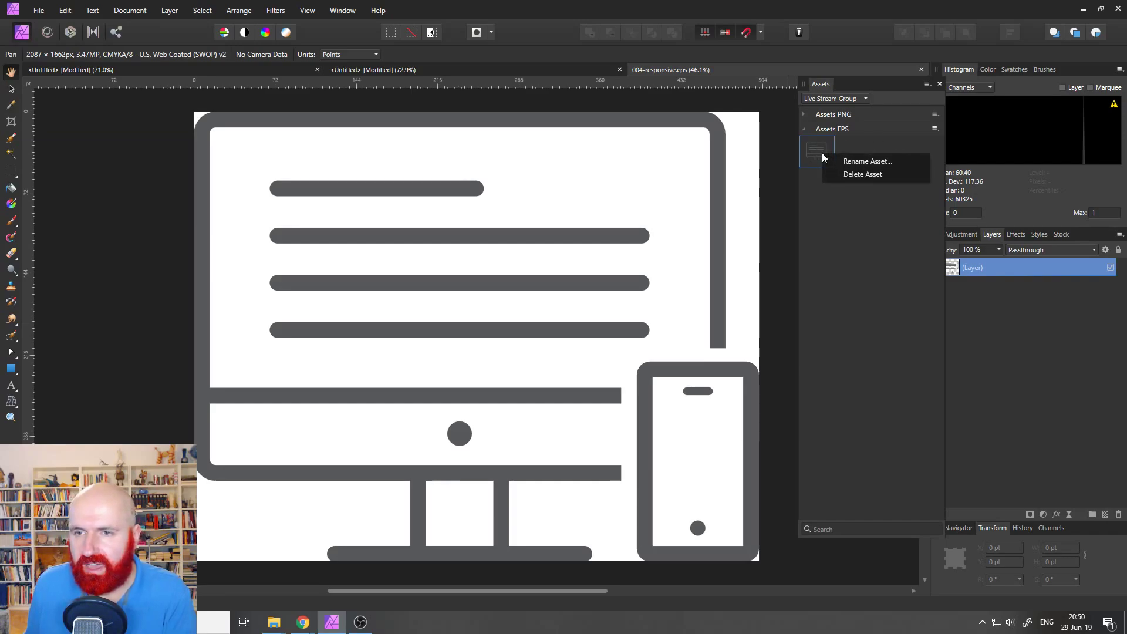
click(847, 172)
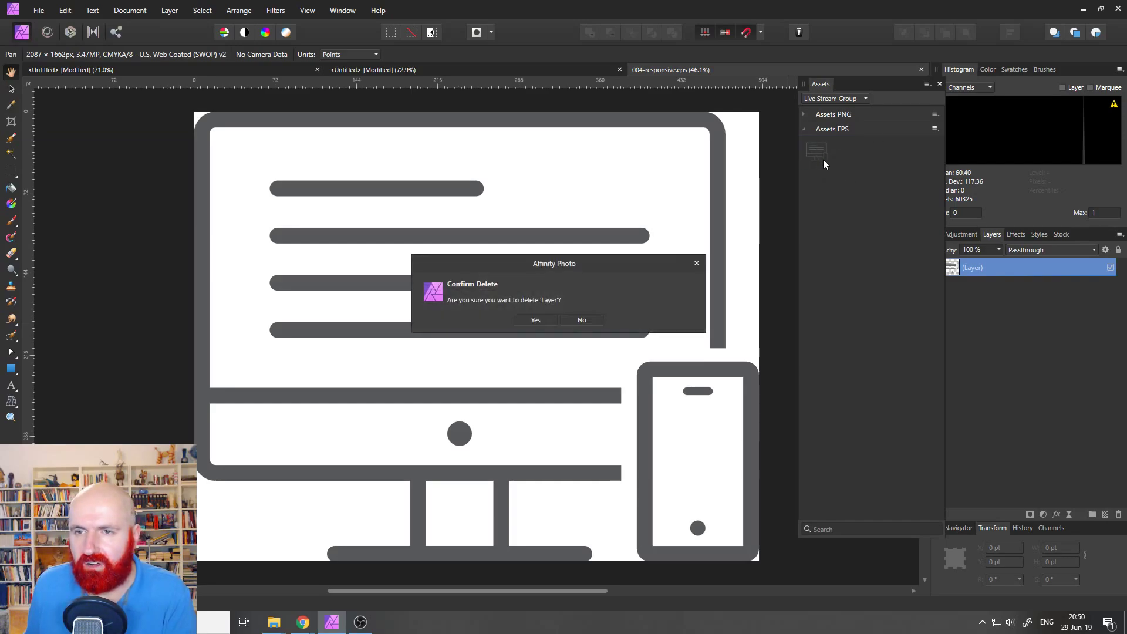
click(535, 319)
click(923, 69)
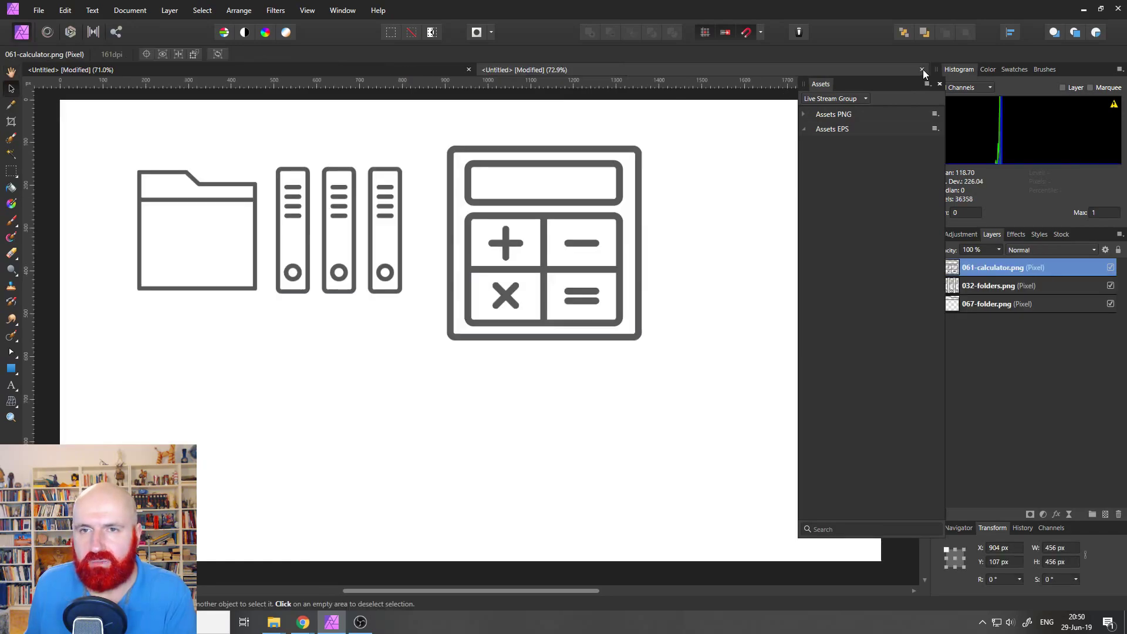
key(v)
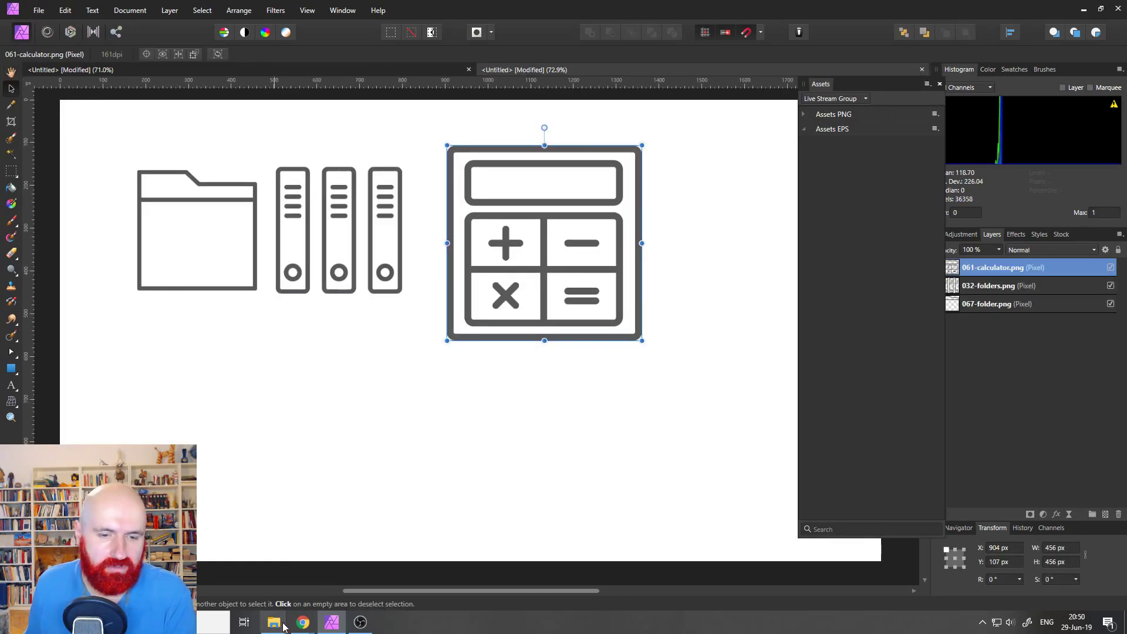
Step: Switch to Chrome and open freepik.com in a new tab
mouse_move(303, 622)
click(376, 589)
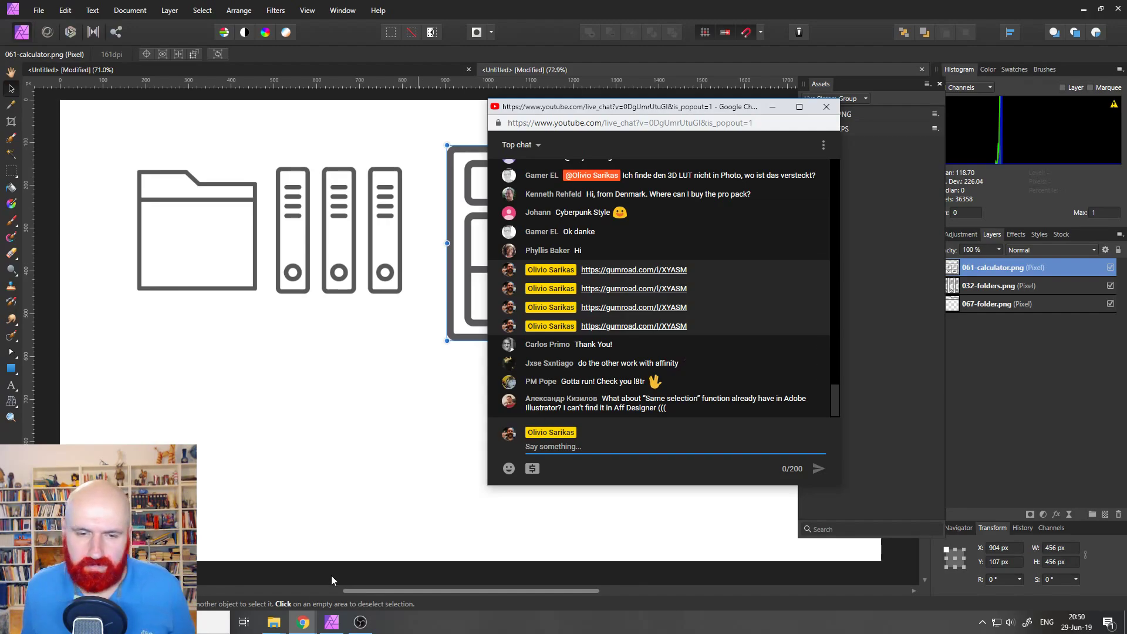
mouse_move(311, 624)
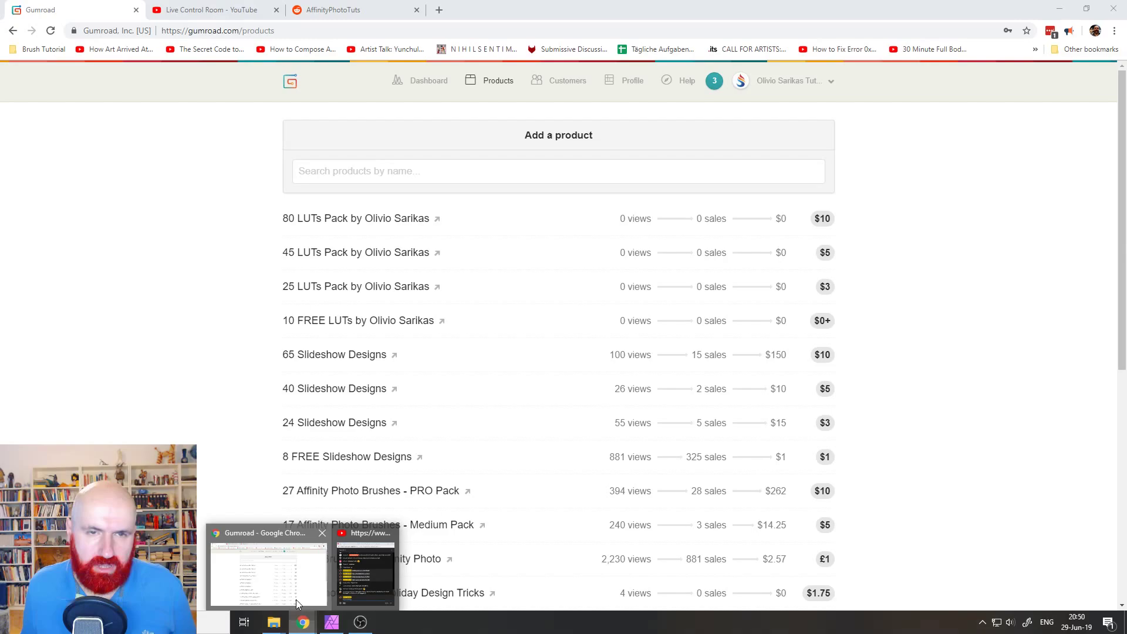
click(297, 604)
click(439, 10)
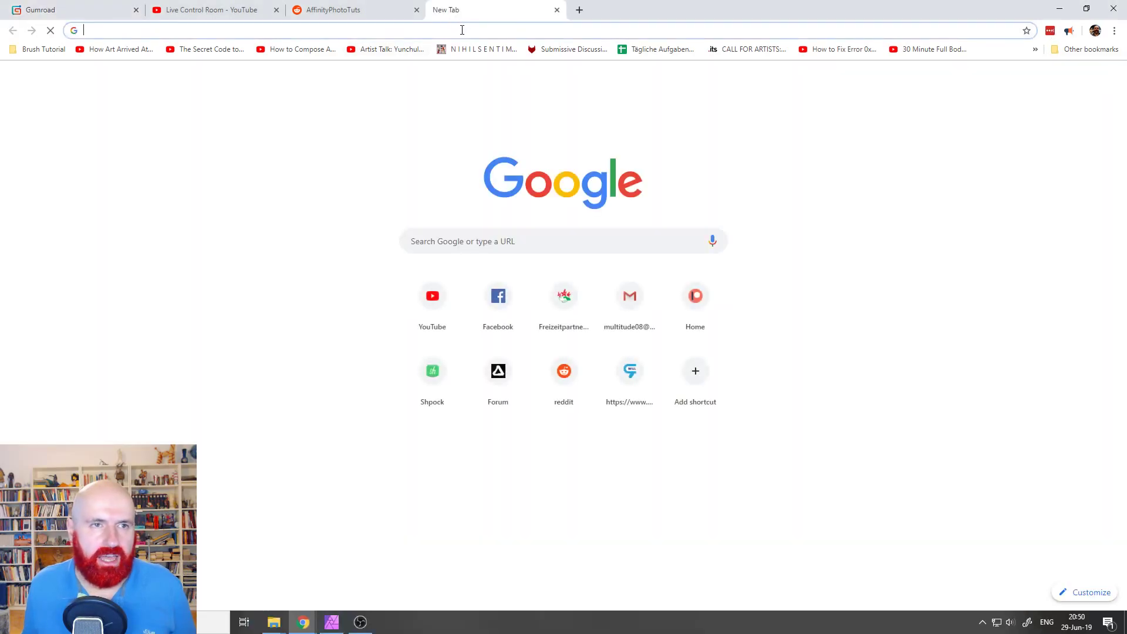
text(fre)
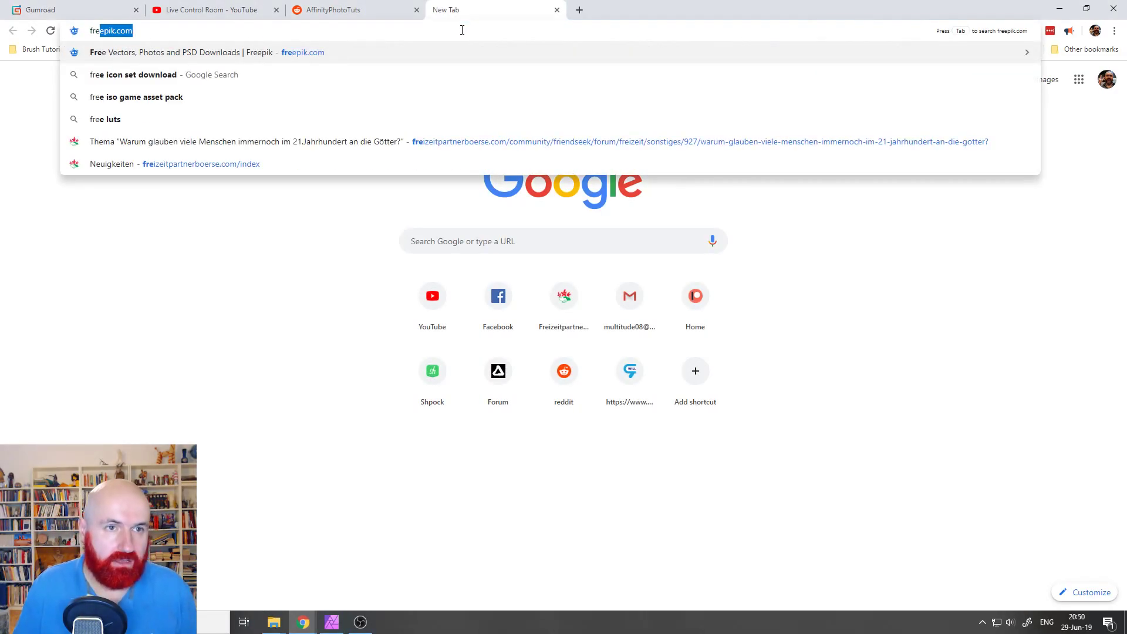
key(Return)
Step: Search Freepik for "icons" and view the Social media logotype collection, closing its tab when done
scroll(510, 260, down, 2)
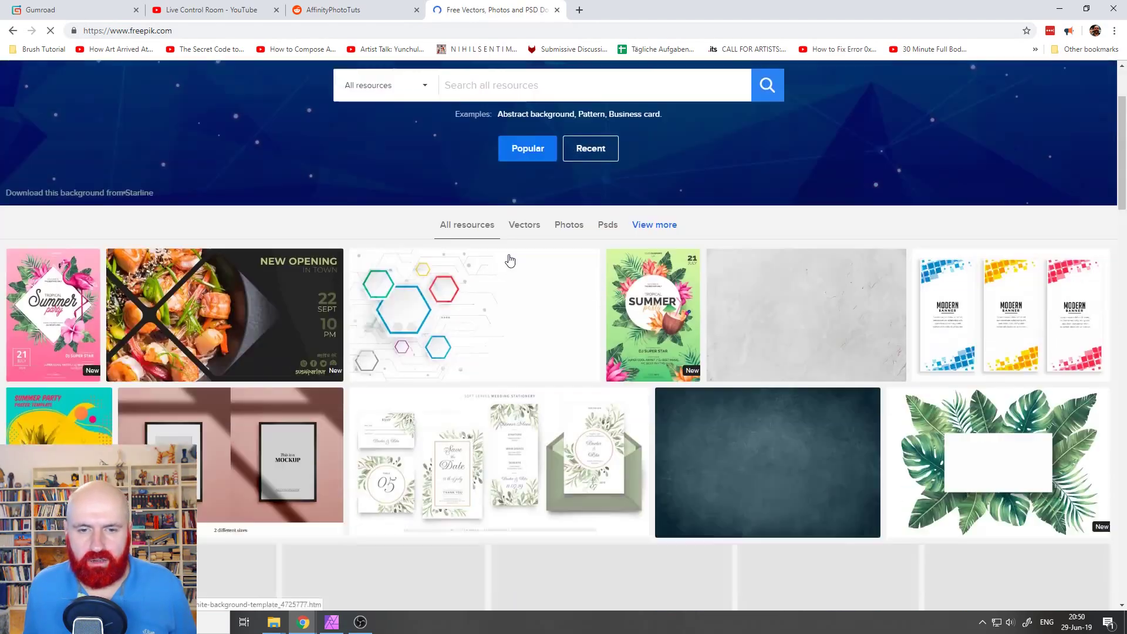
scroll(510, 260, down, 5)
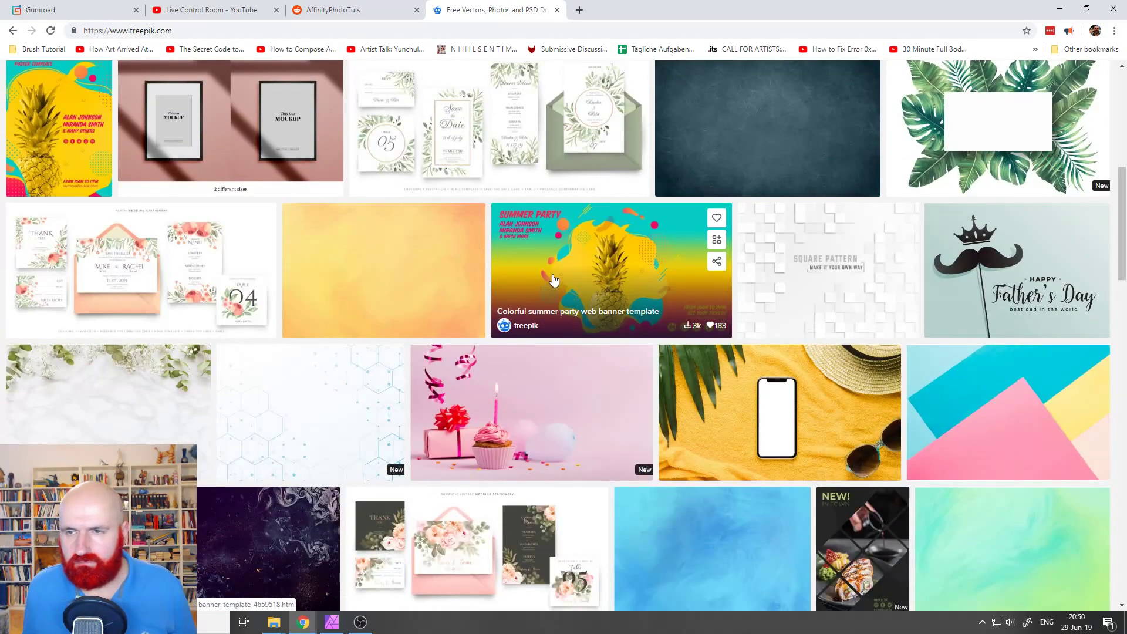
scroll(553, 280, up, 1)
scroll(553, 280, down, 9)
scroll(649, 314, up, 7)
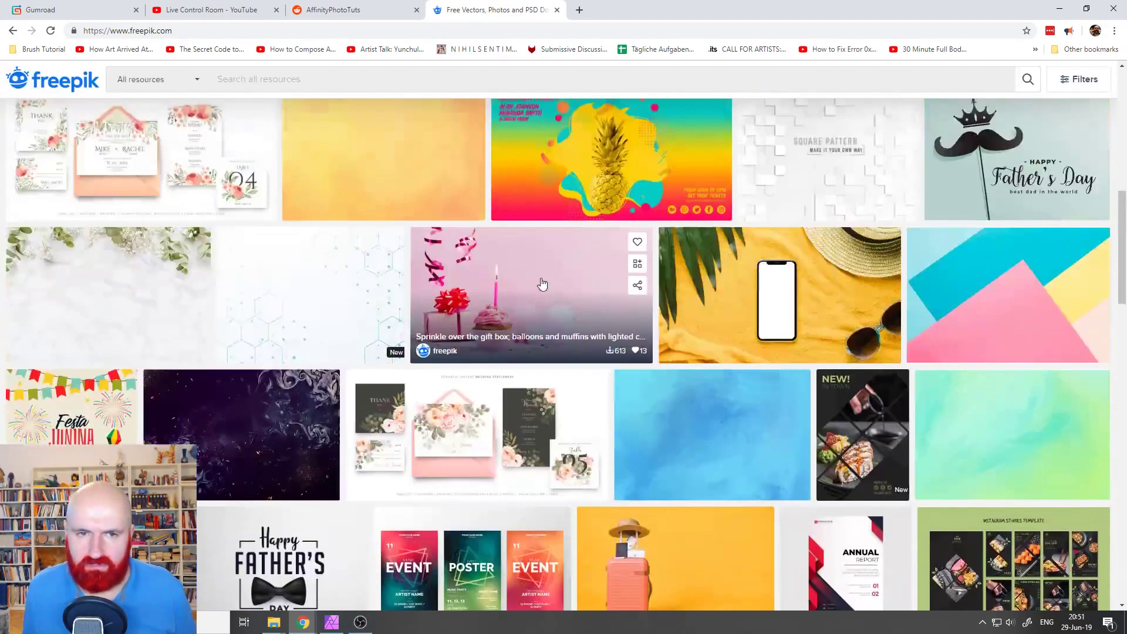
scroll(542, 284, up, 15)
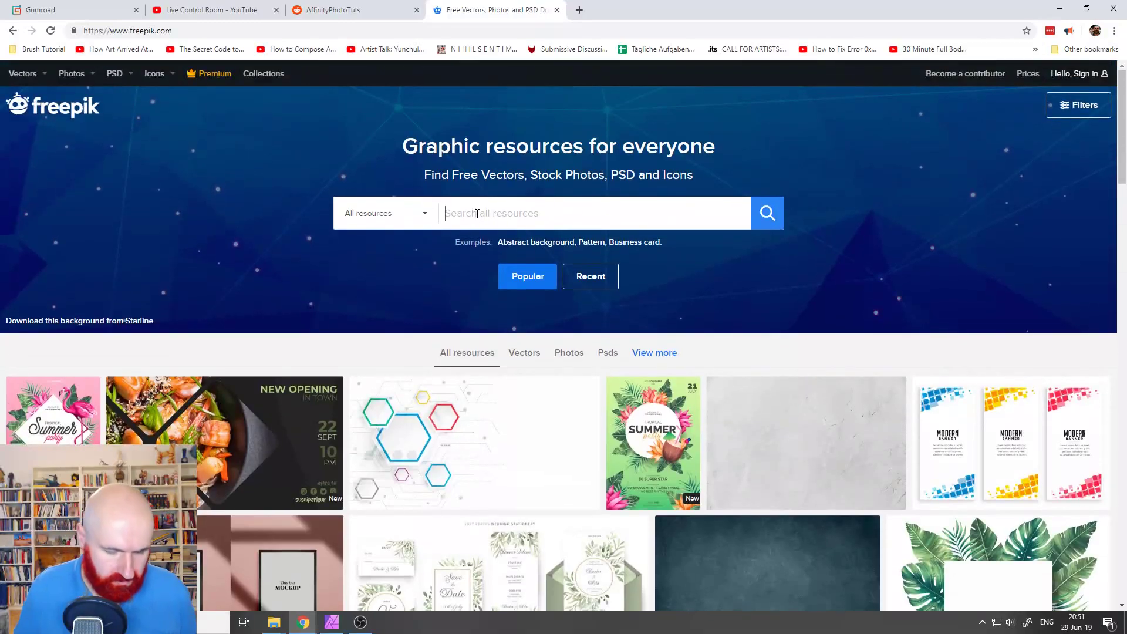
click(477, 214)
text(icons)
key(Return)
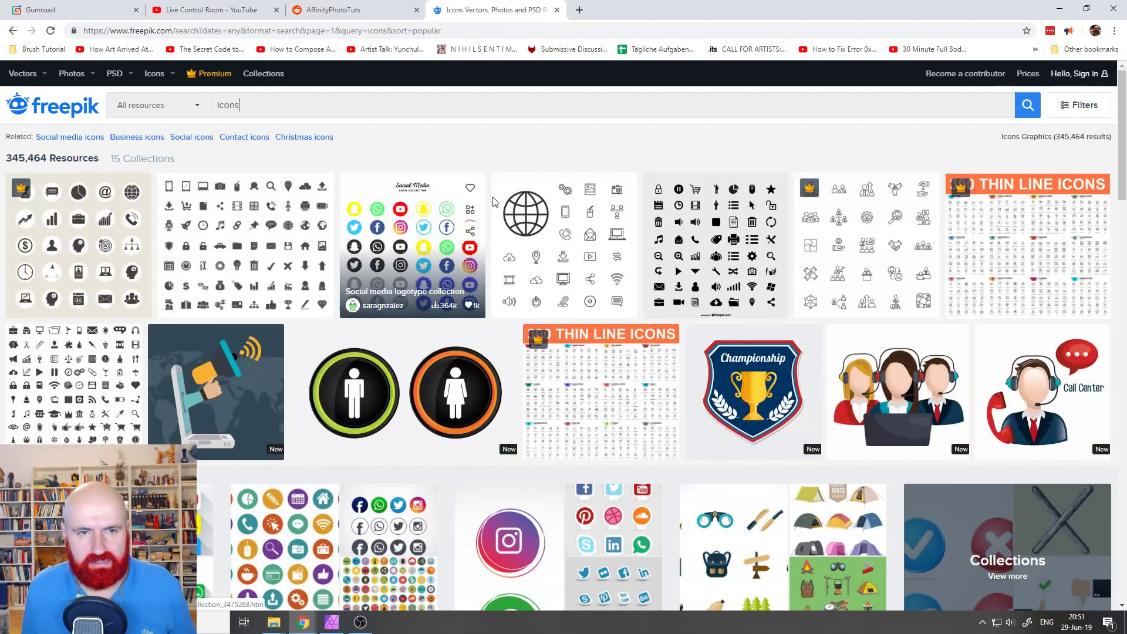
click(405, 268)
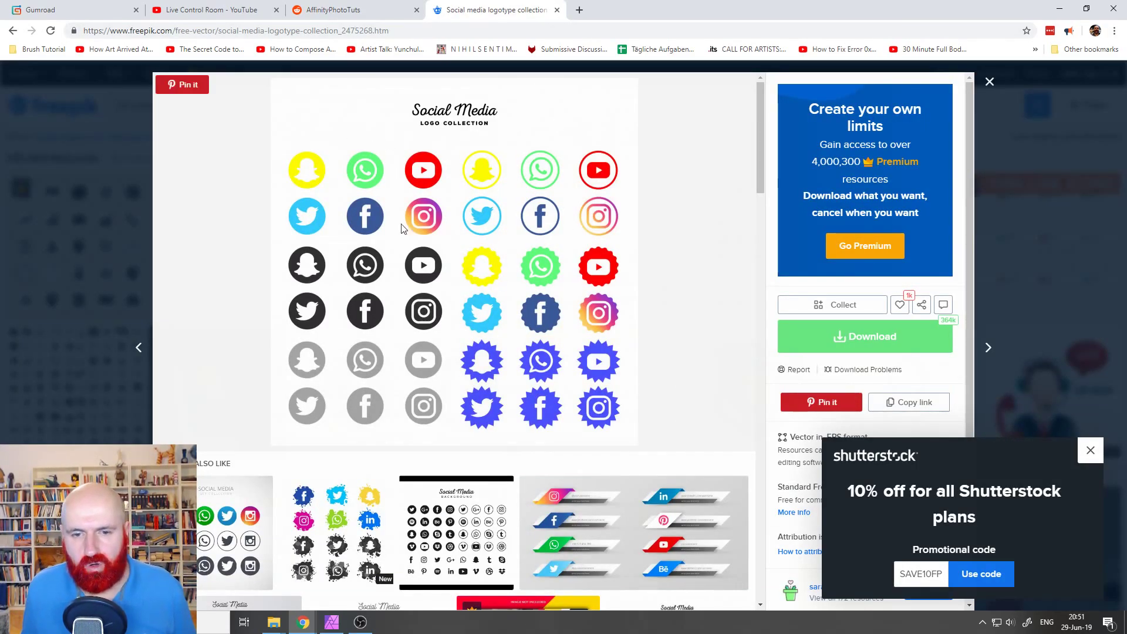
click(557, 10)
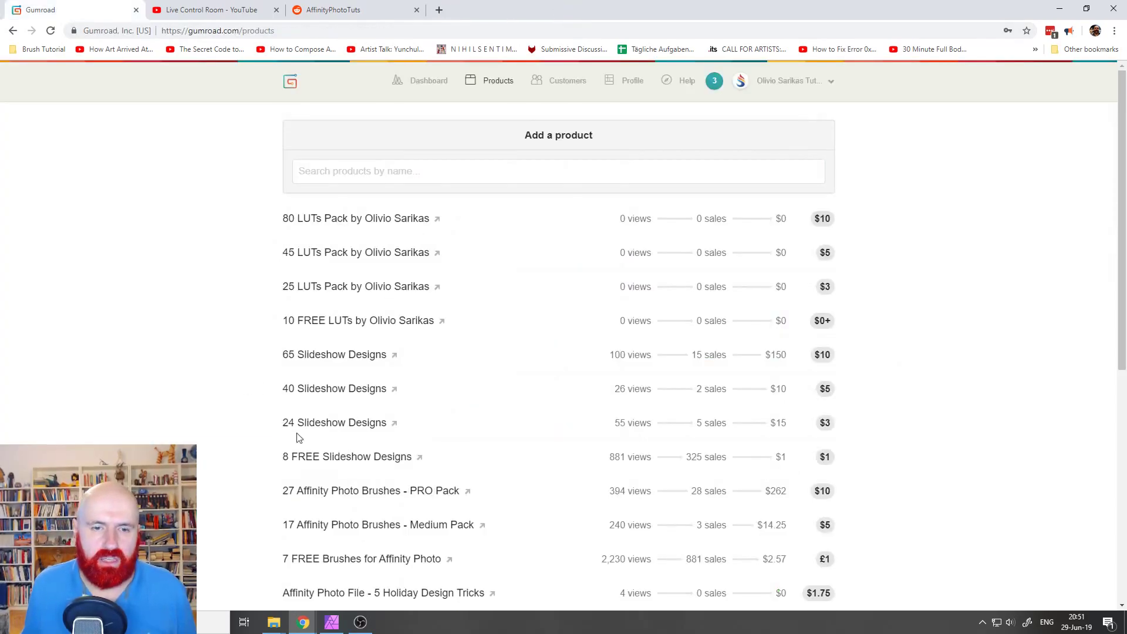
Step: Switch to Affinity Photo, open OQ3D2A1.eps from the element-icons-collection folder in Downloads, and dismiss the colour profile notice
click(332, 621)
click(39, 10)
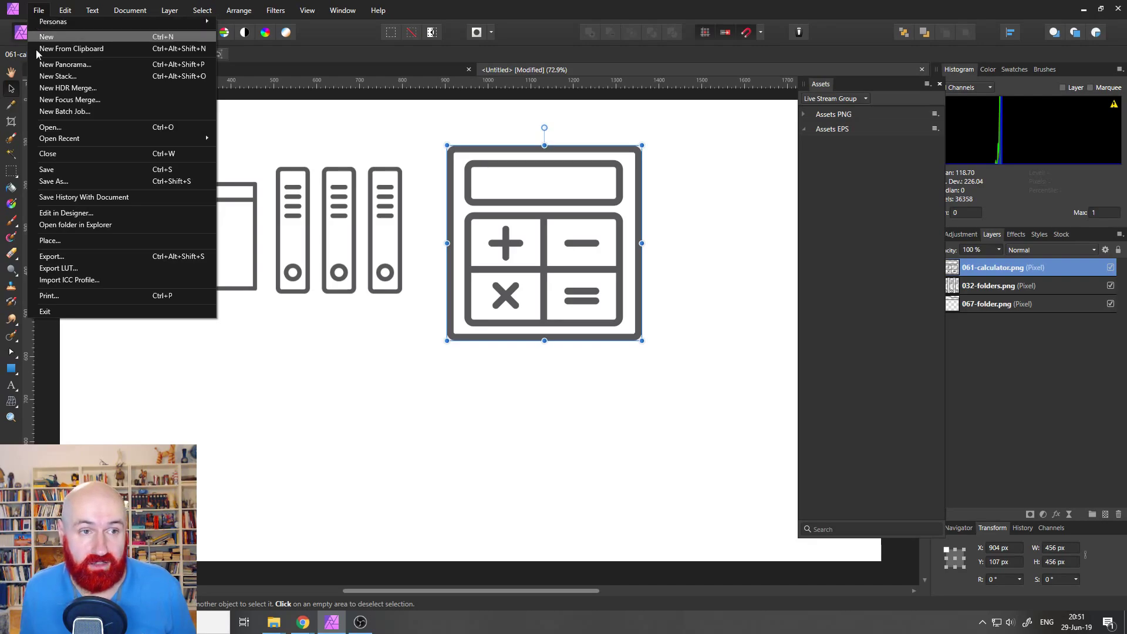
click(50, 128)
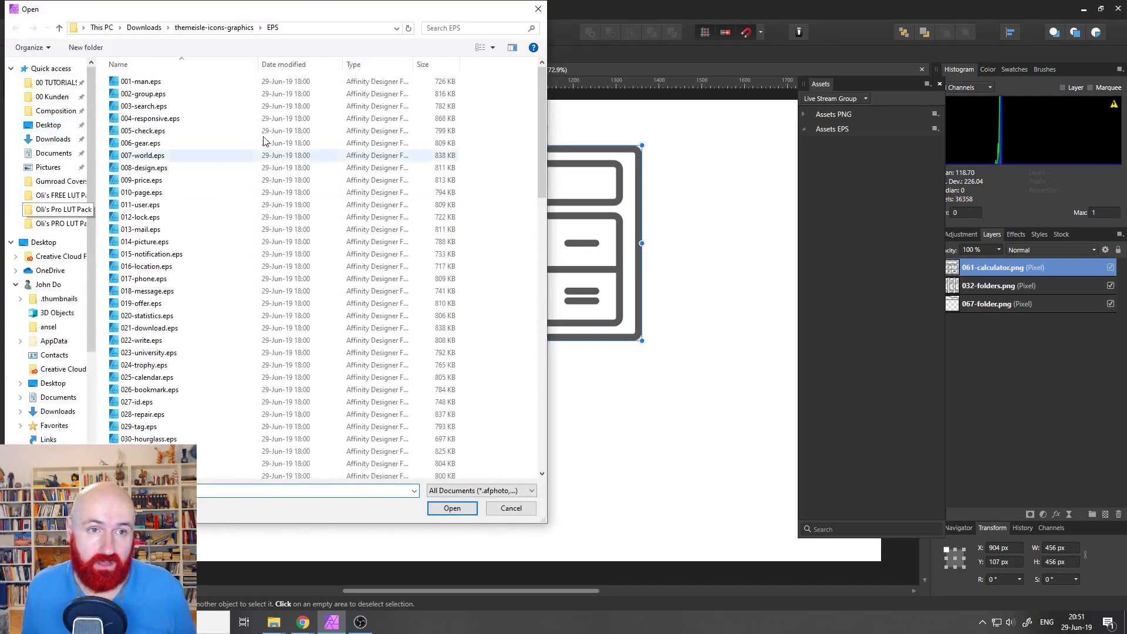
click(197, 30)
click(144, 30)
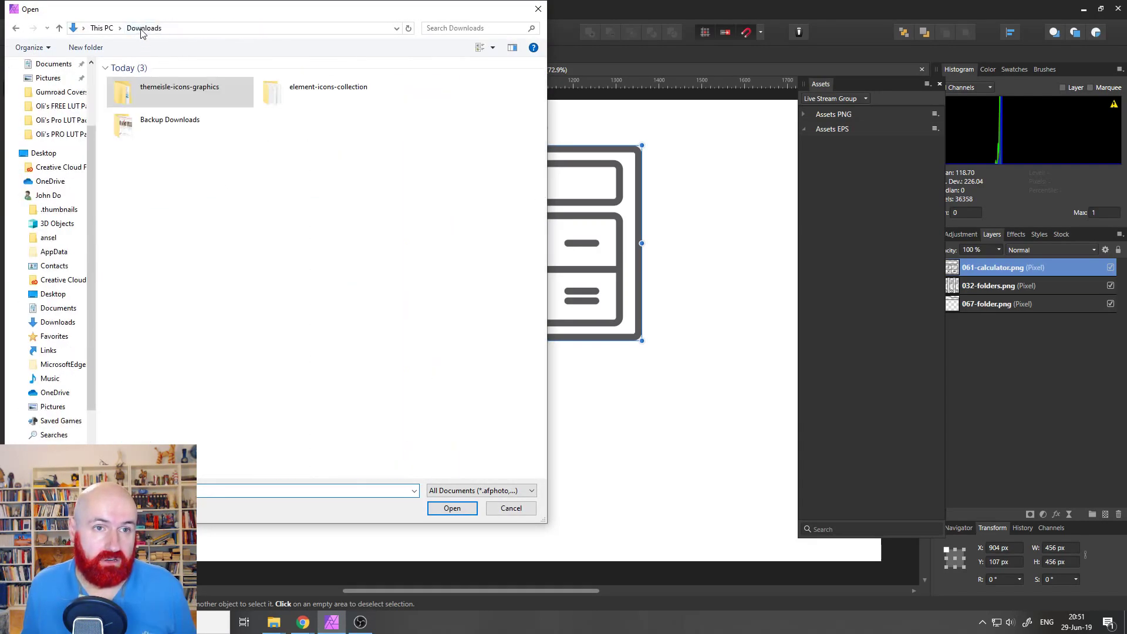
click(323, 94)
double_click(324, 94)
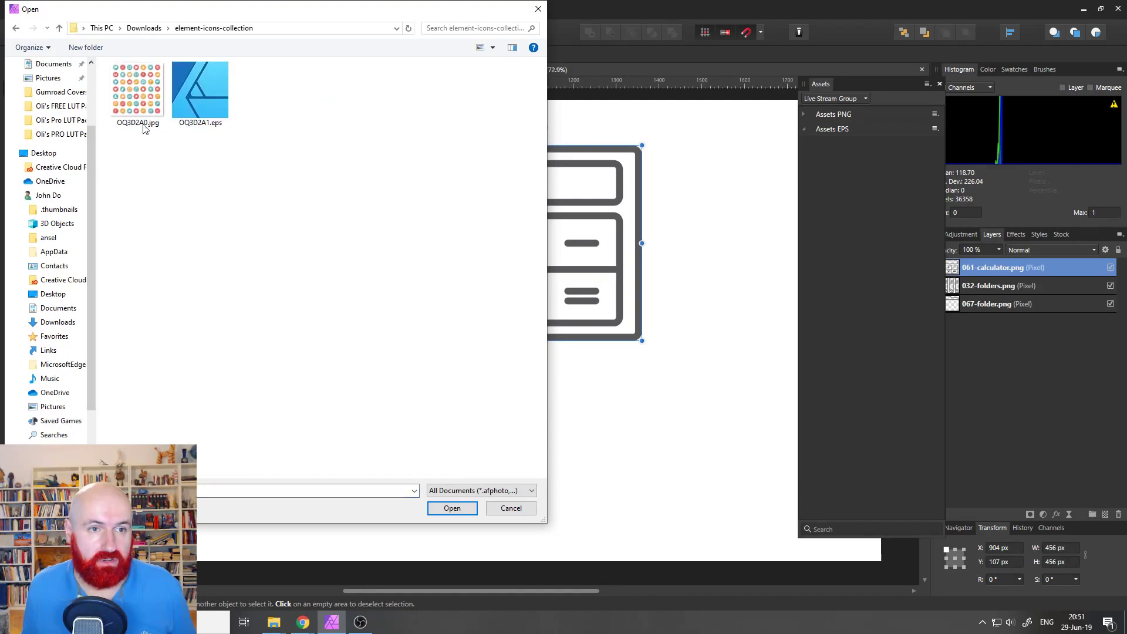
double_click(213, 103)
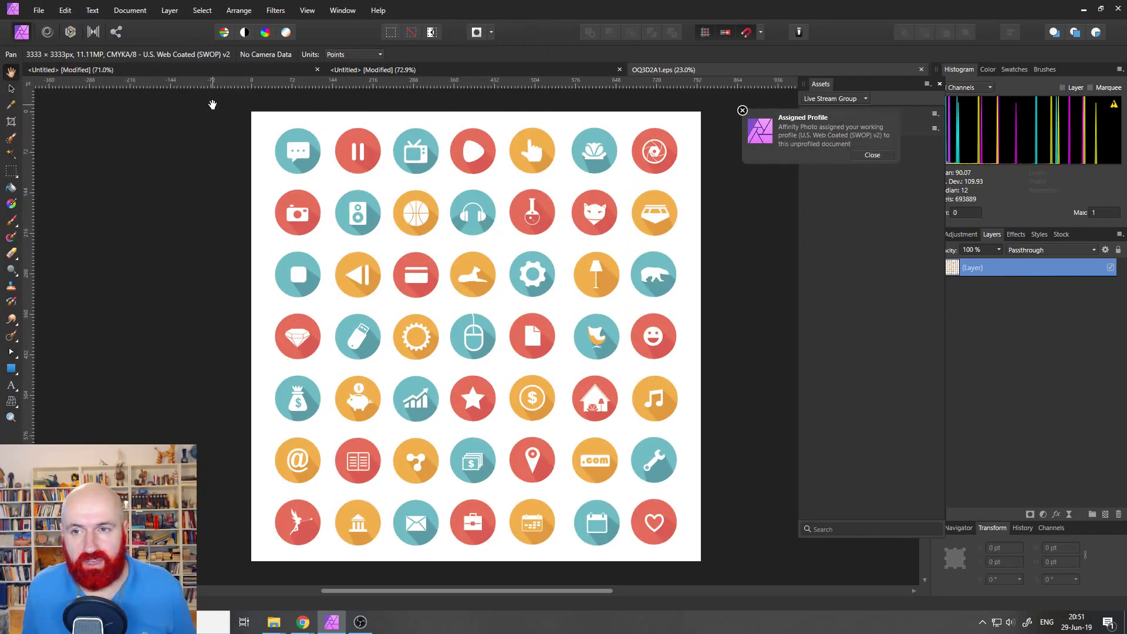
click(743, 111)
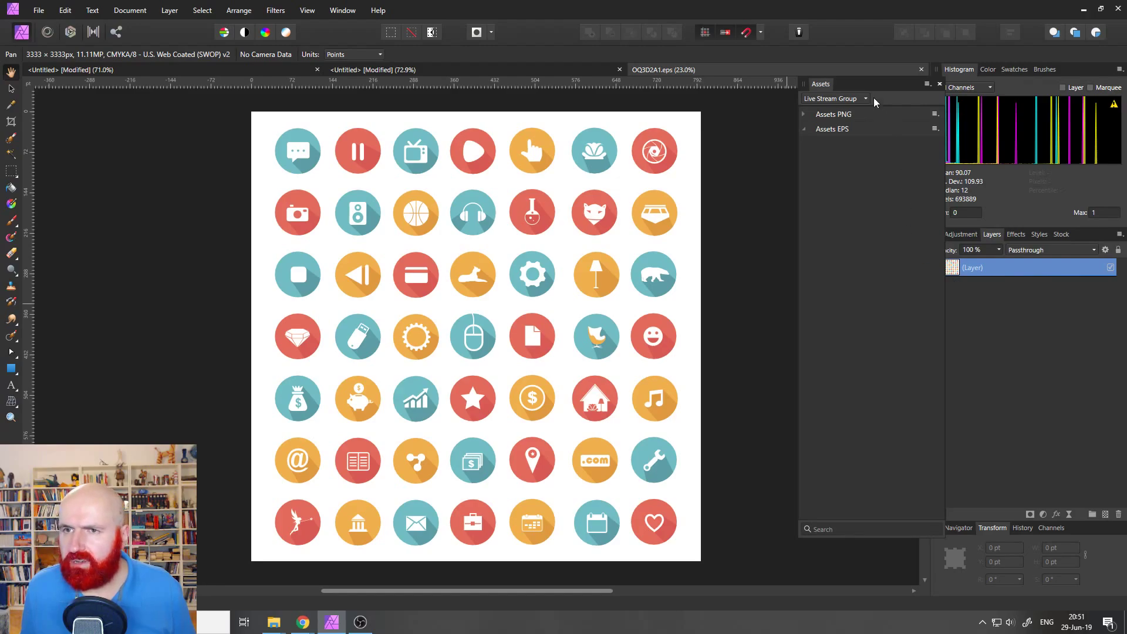
Step: Move the Assets window clear of the layer list and expand the icon sheet's layer to examine its individual curves
drag(868, 84, 794, 108)
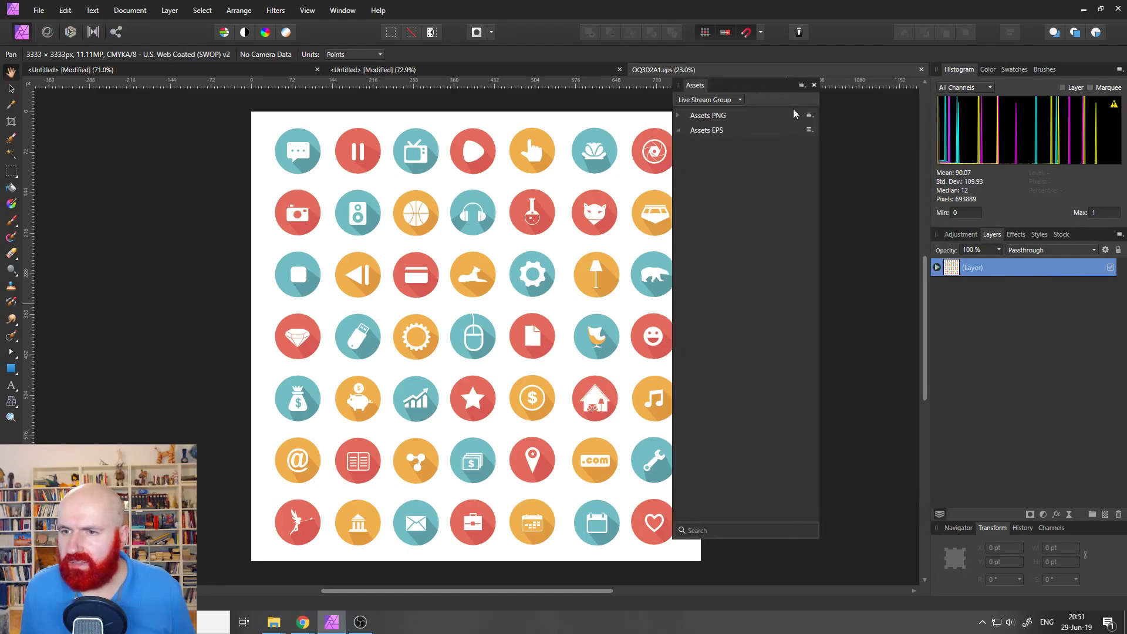
click(937, 267)
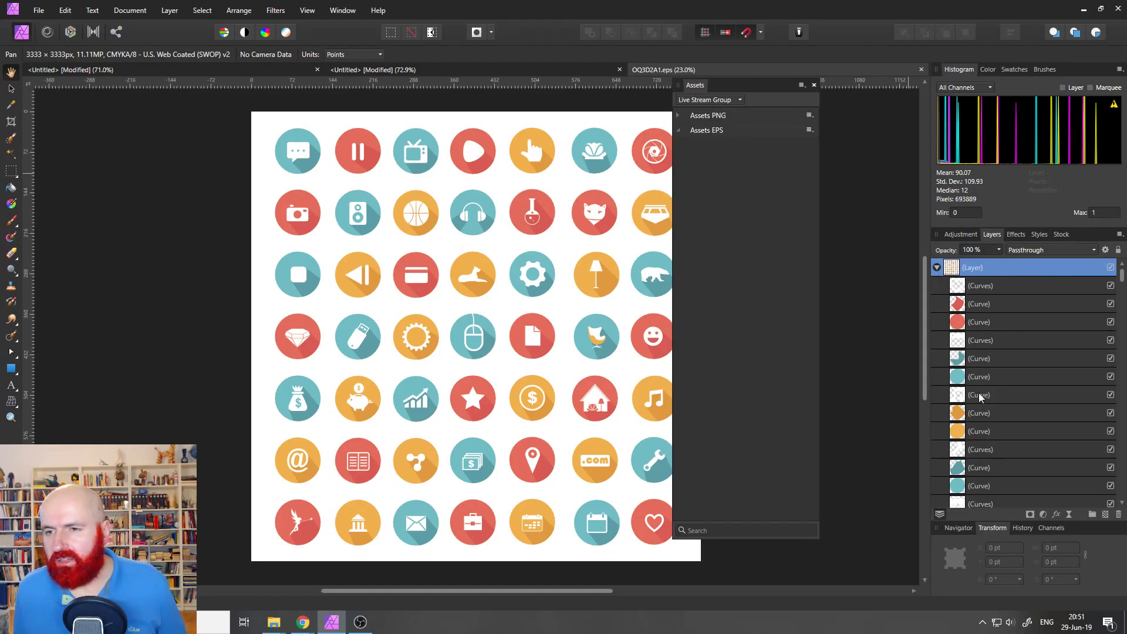
scroll(968, 377, down, 5)
scroll(968, 377, up, 5)
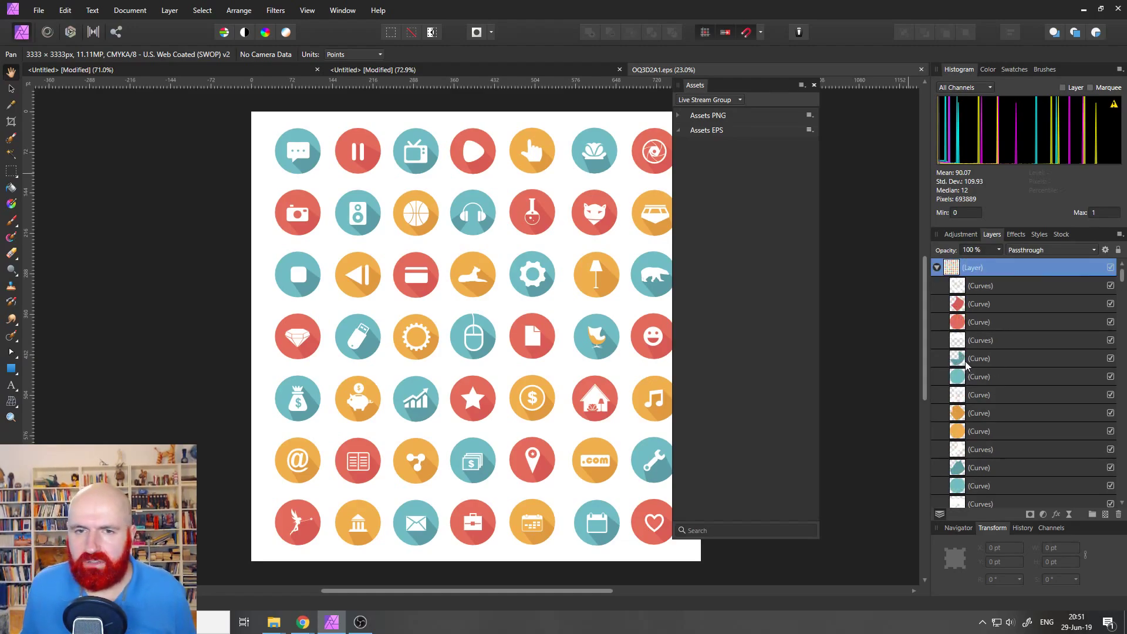
click(957, 290)
click(959, 305)
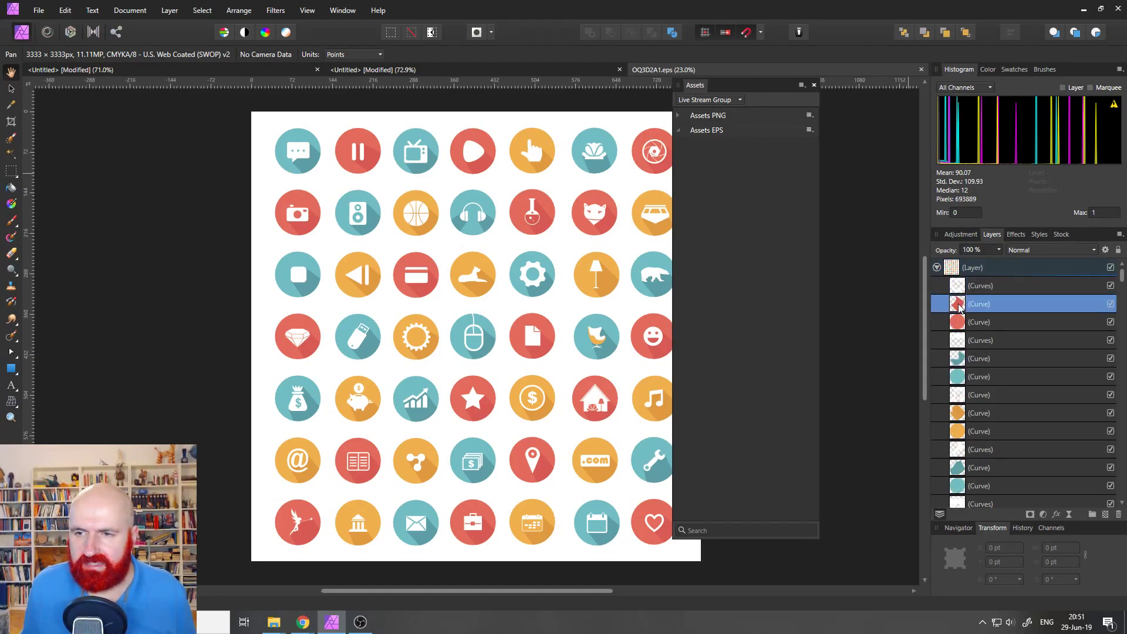
click(960, 323)
click(961, 342)
click(963, 361)
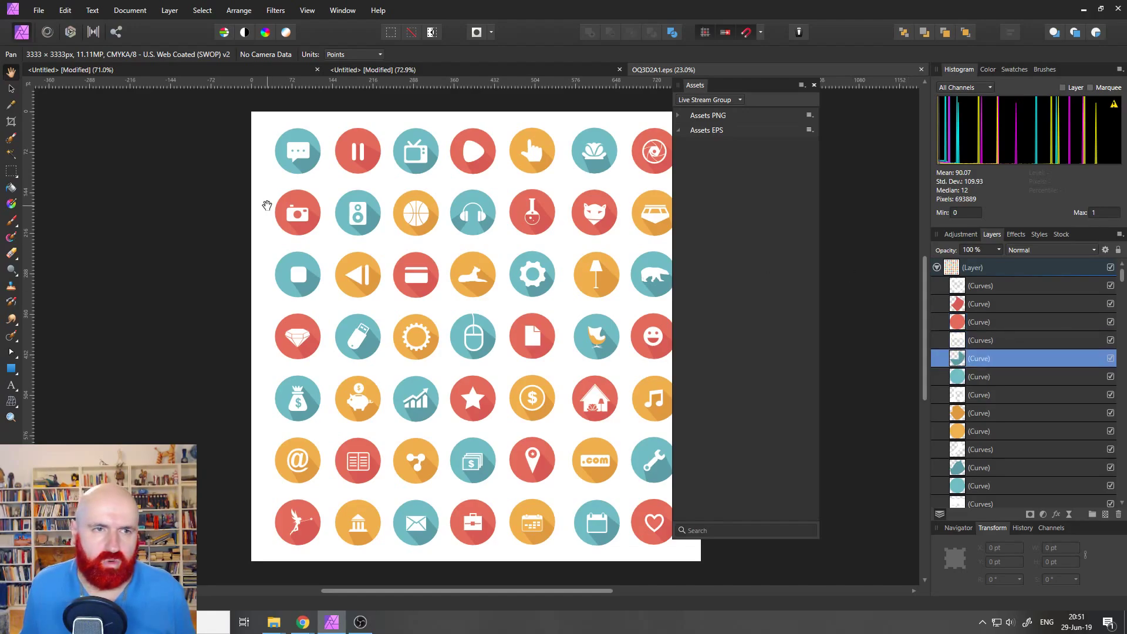
Step: Select the three curves of the teal speech-bubble icon with the Move tool and group them
click(11, 88)
drag(251, 125, 329, 185)
key(Delete)
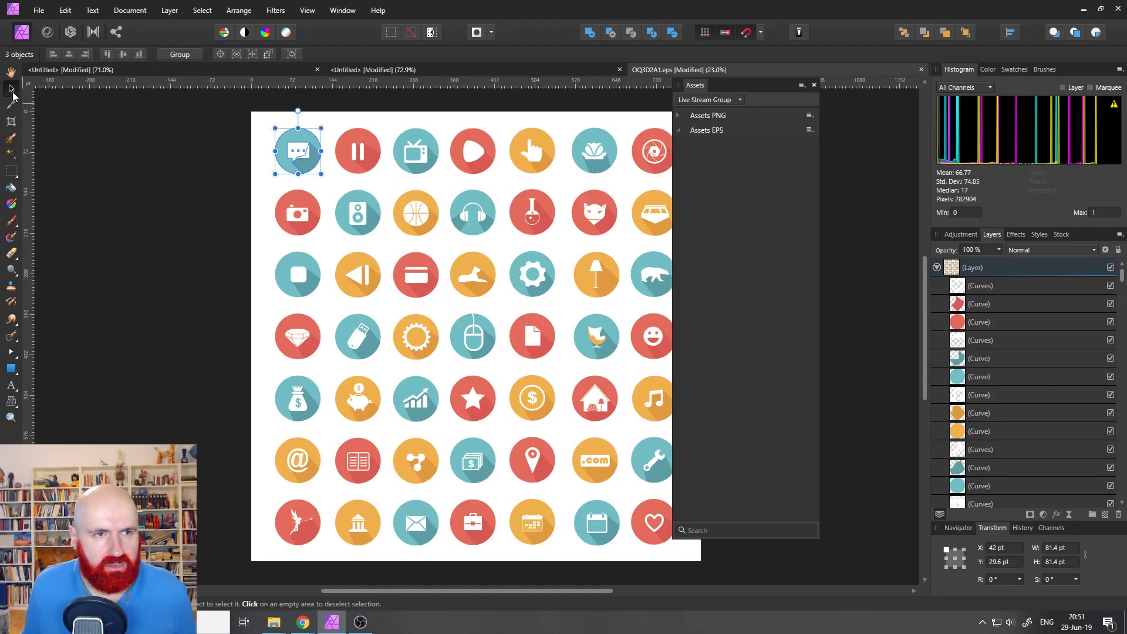
drag(261, 123, 329, 183)
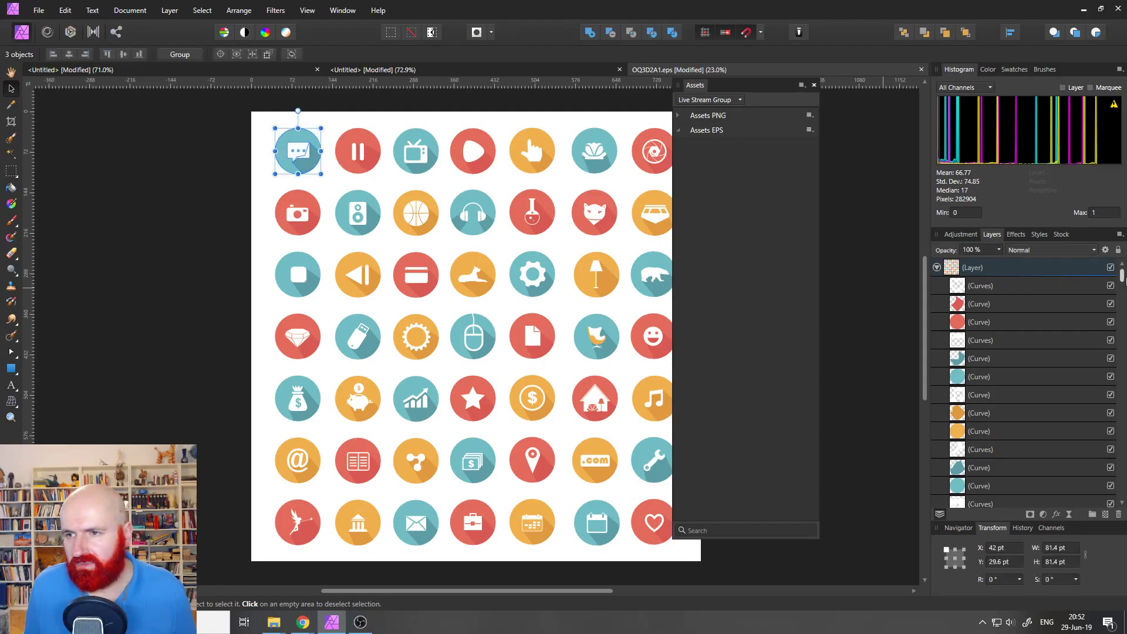
drag(1125, 305, 1125, 482)
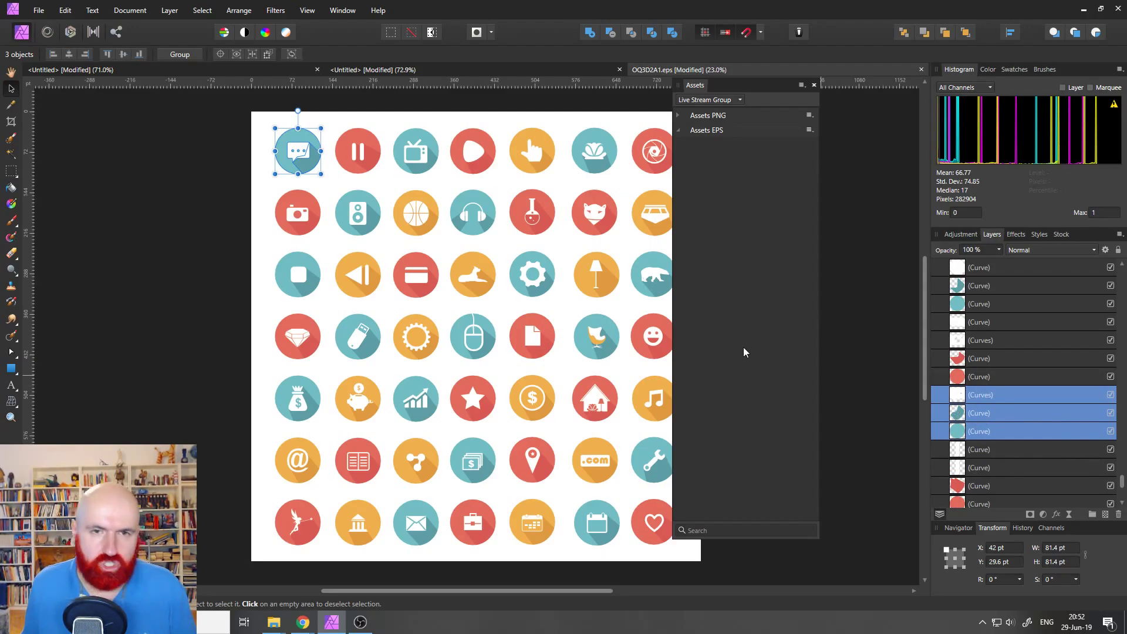
key(ctrl+g)
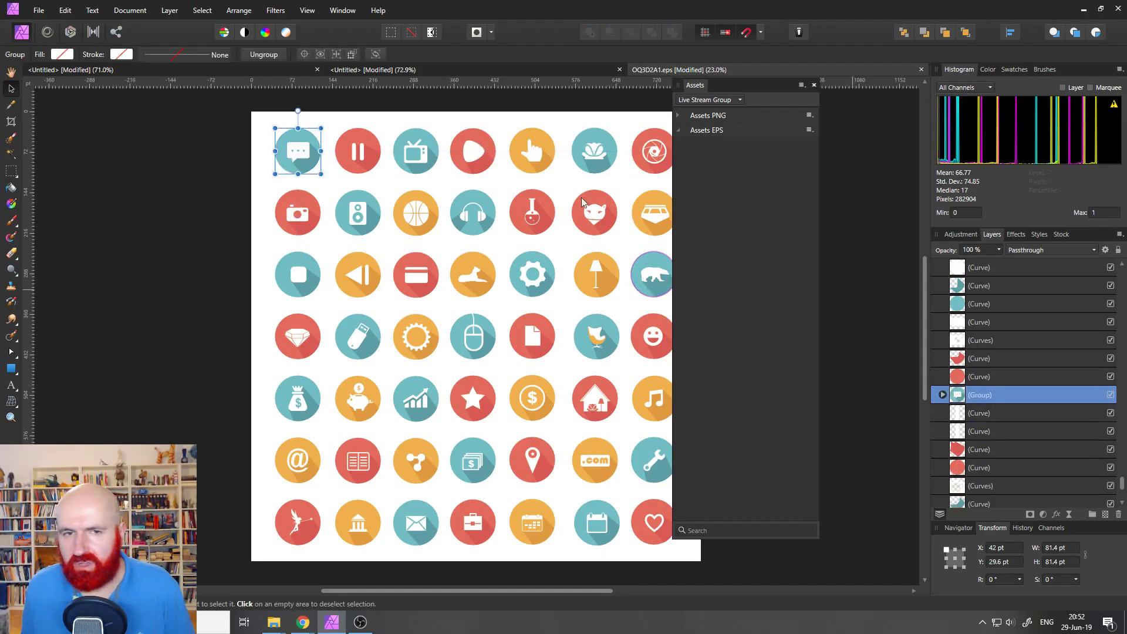
Step: Group the curves of each remaining top-row icon separately, from the red pause icon across to the red camera-aperture icon
drag(331, 124, 390, 186)
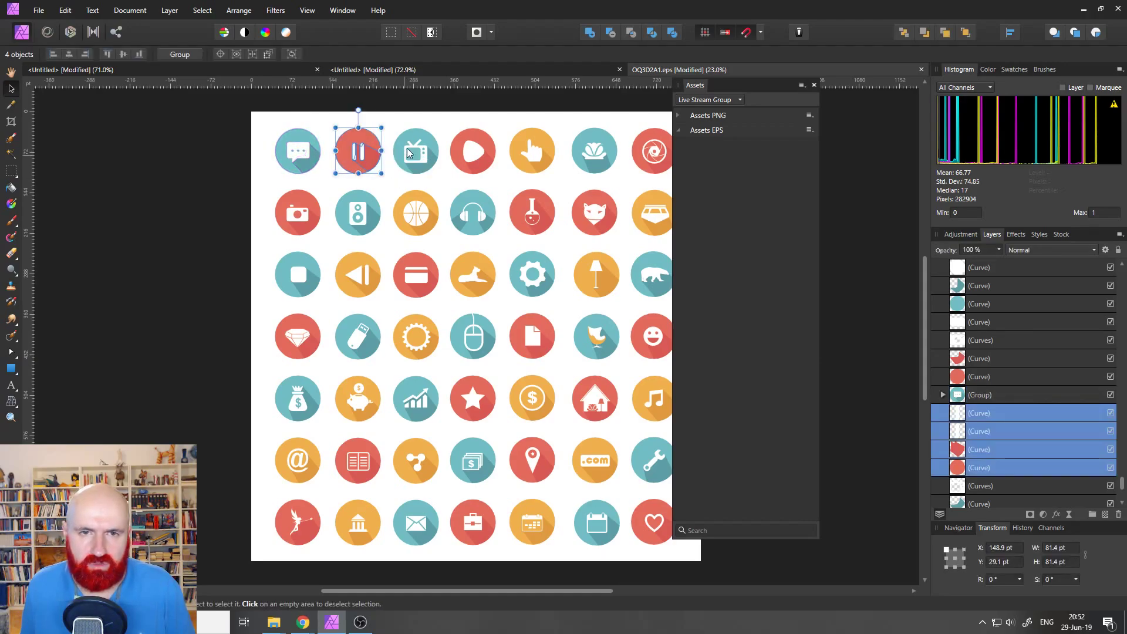
key(ctrl+g)
drag(388, 118, 445, 186)
key(ctrl+g)
drag(446, 123, 500, 183)
key(ctrl+g)
drag(508, 120, 560, 187)
key(ctrl+g)
drag(566, 122, 622, 185)
key(ctrl+g)
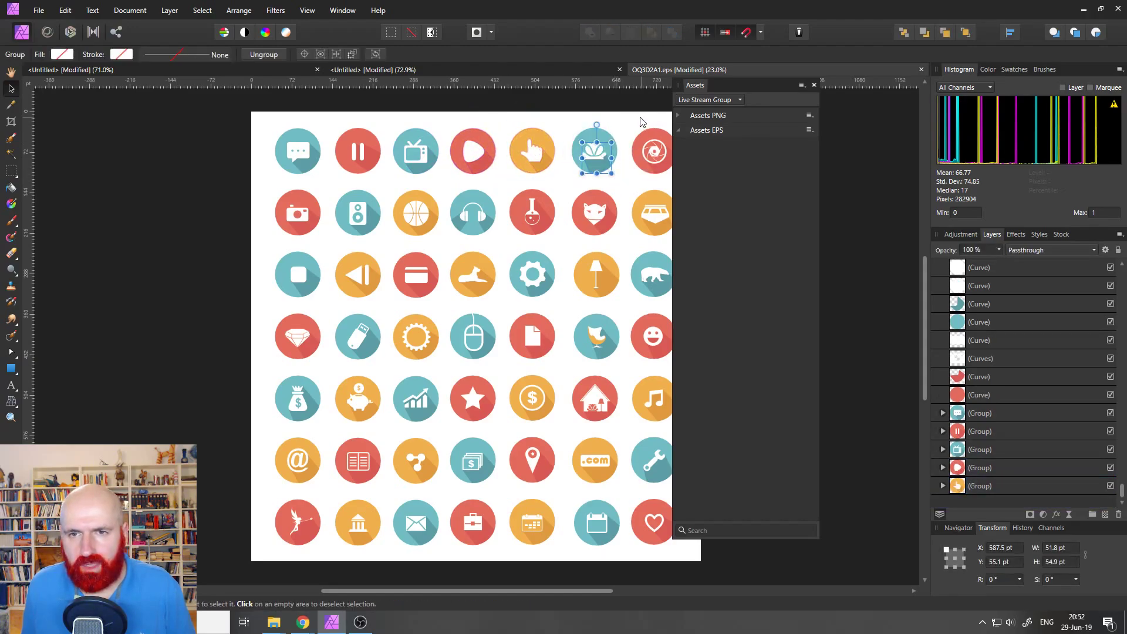
drag(627, 118, 679, 181)
key(ctrl+g)
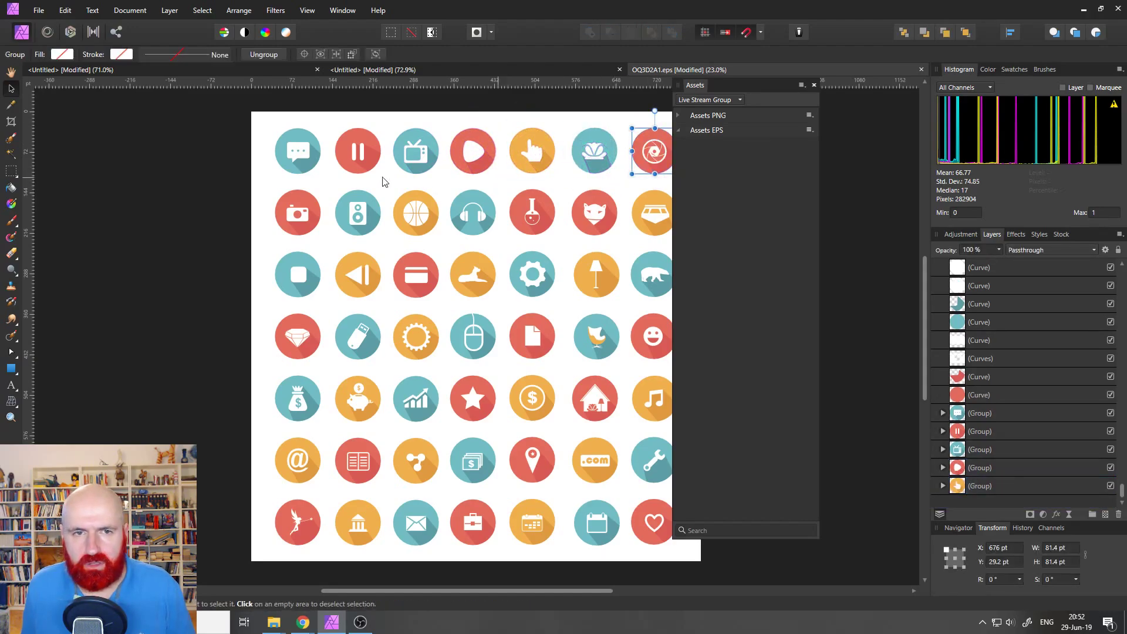
Step: Add the grouped speech-bubble and pause icons to the Assets EPS subcategory as separate assets
click(303, 162)
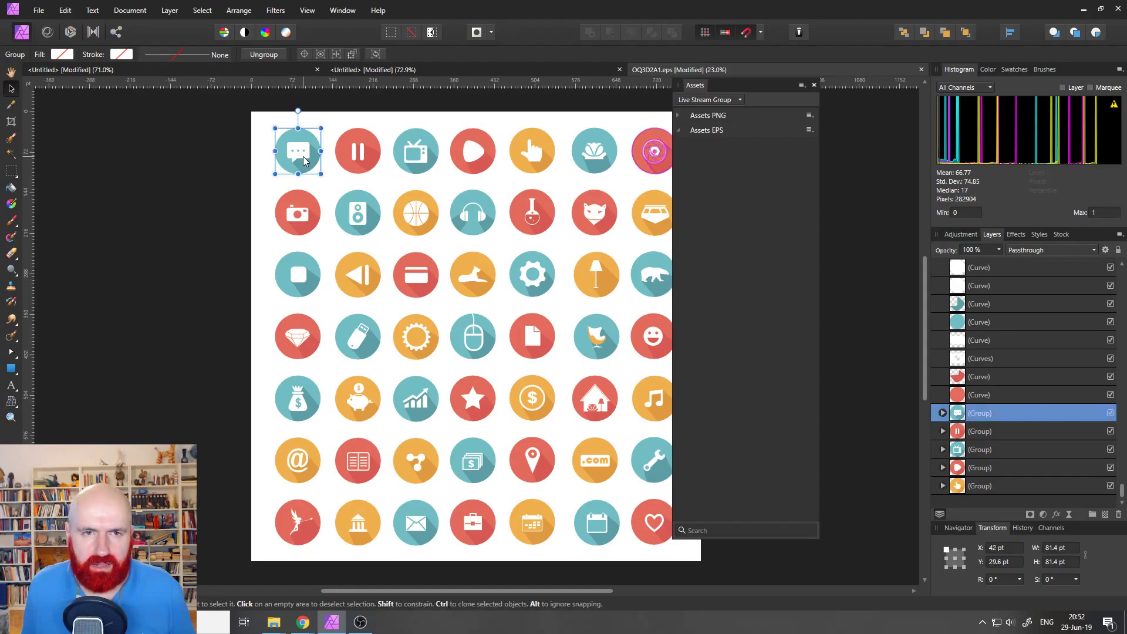
click(810, 128)
click(841, 202)
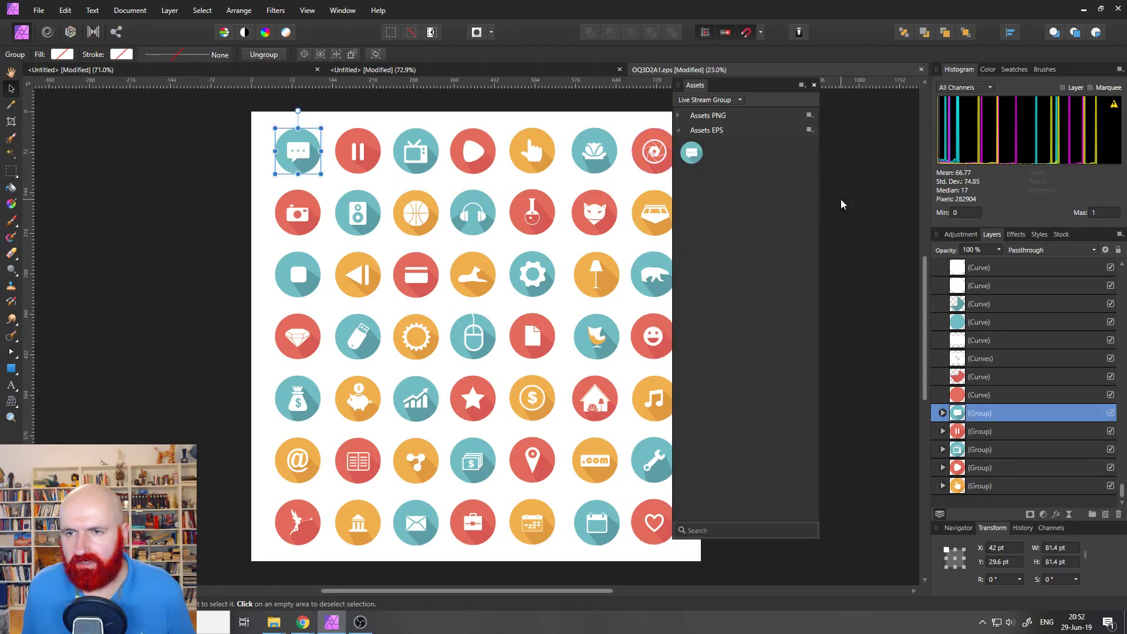
click(364, 166)
click(810, 129)
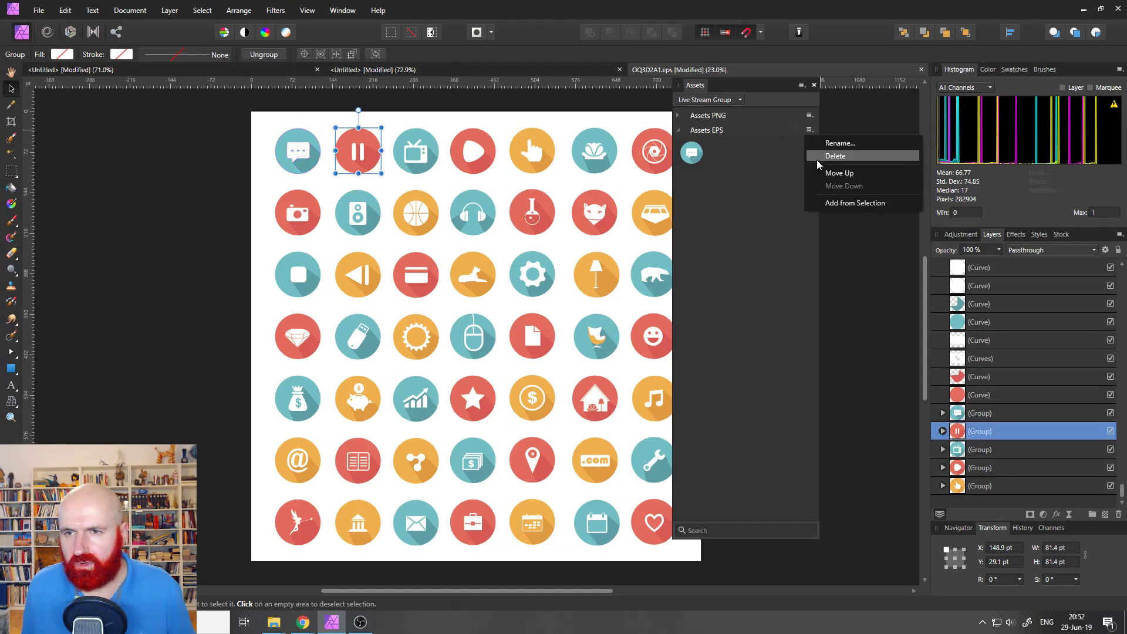
click(841, 203)
Step: Add the grouped television icon and the red play icon to the Assets EPS subcategory as separate assets
click(415, 167)
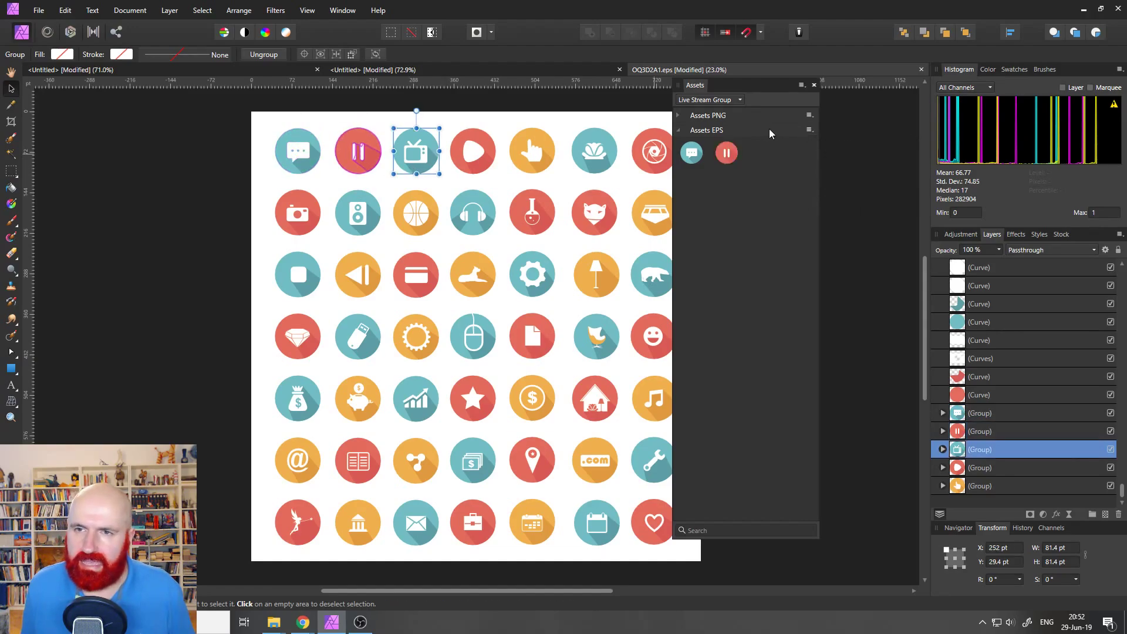
click(808, 130)
click(829, 200)
click(473, 167)
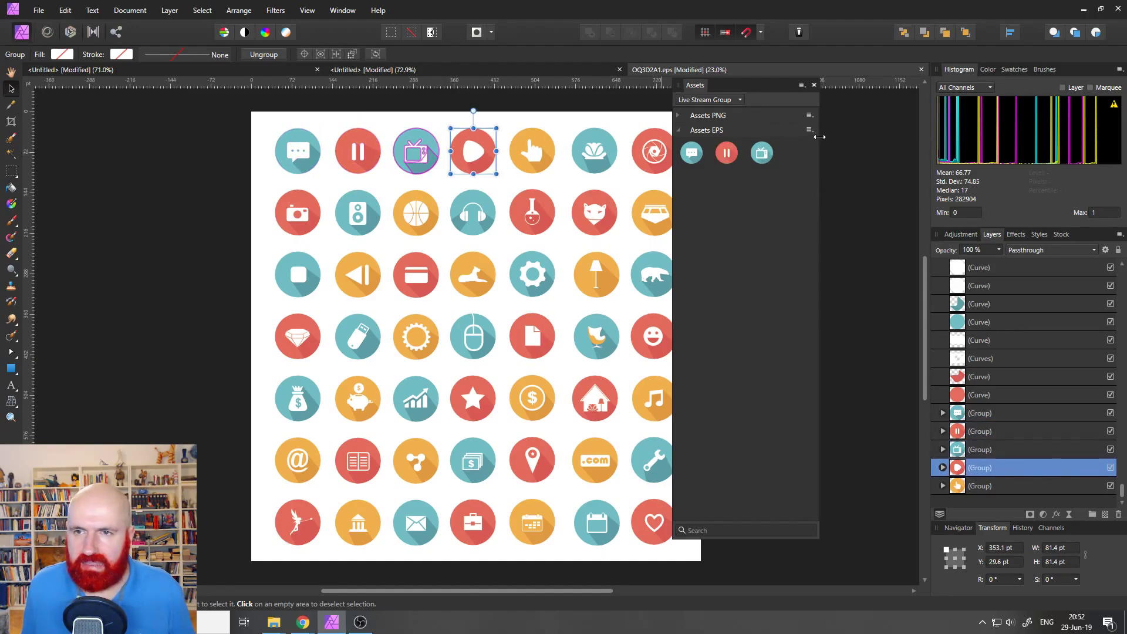
click(809, 130)
click(819, 202)
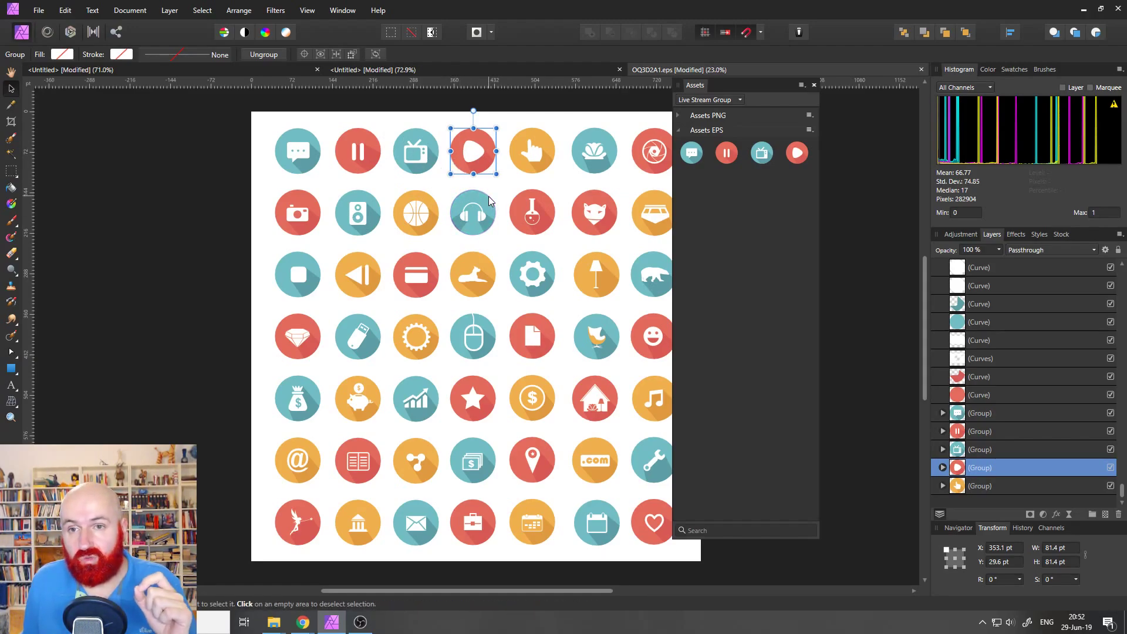
Step: Review the asset library's management options, including Import Assets and Export Assets, without choosing one
click(801, 86)
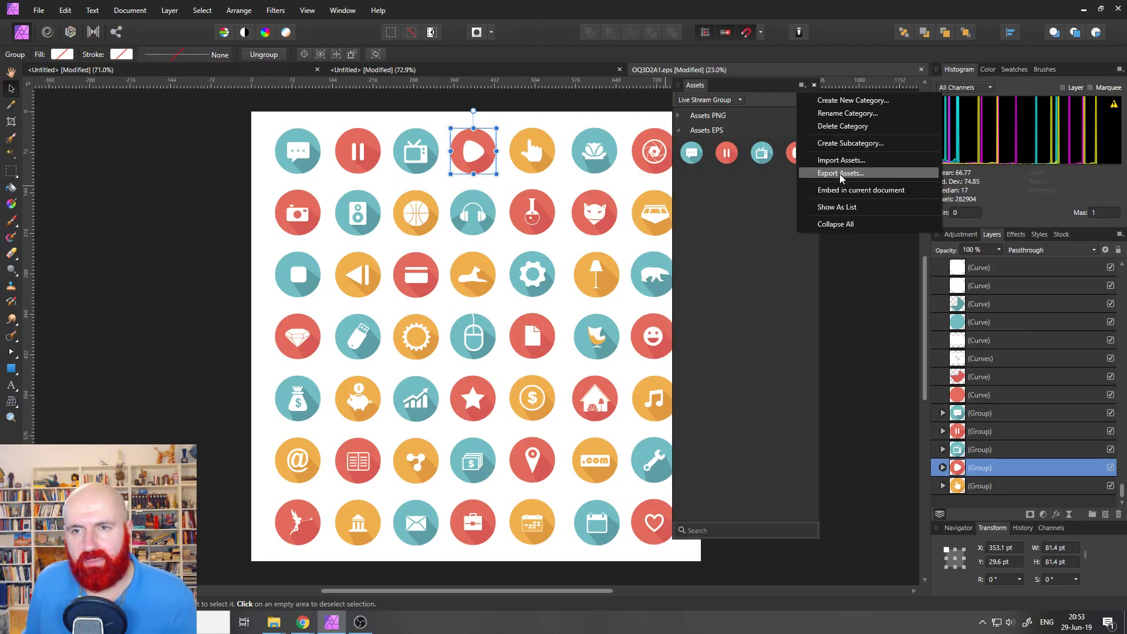
click(741, 215)
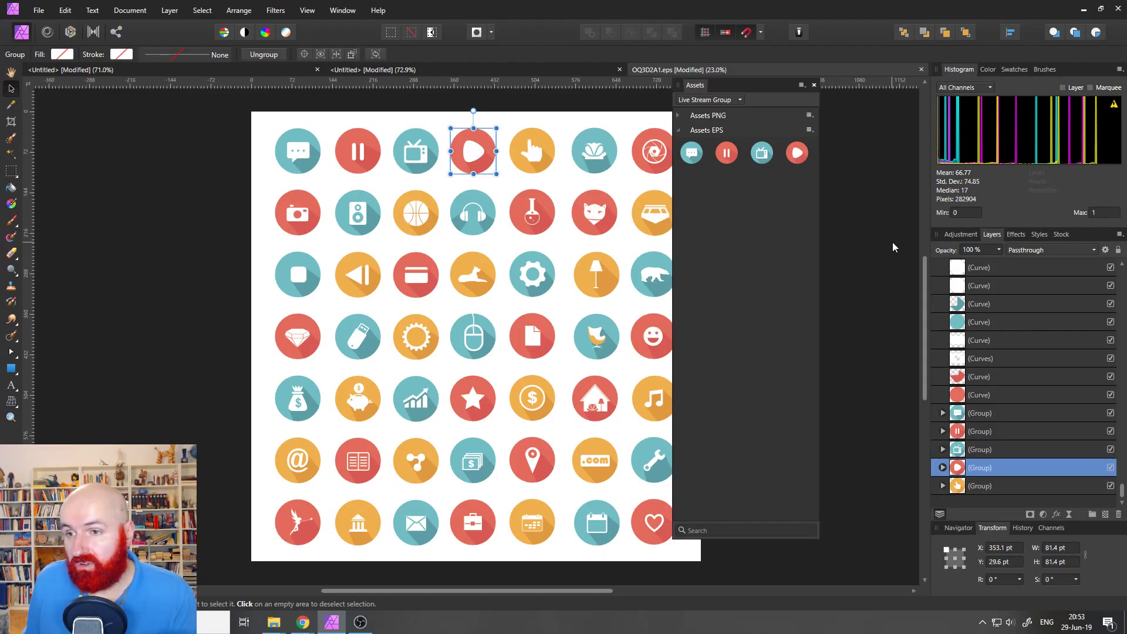
Step: Clear the old stock image search, change the source to Pixabay and search for "mouse icon"
click(1062, 234)
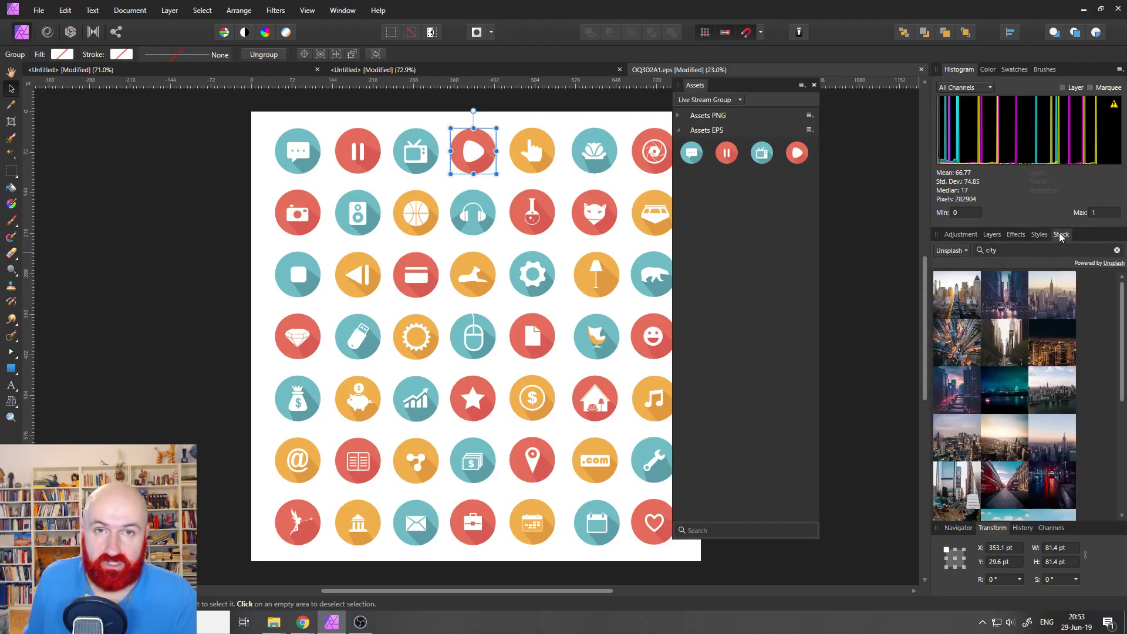
click(1118, 251)
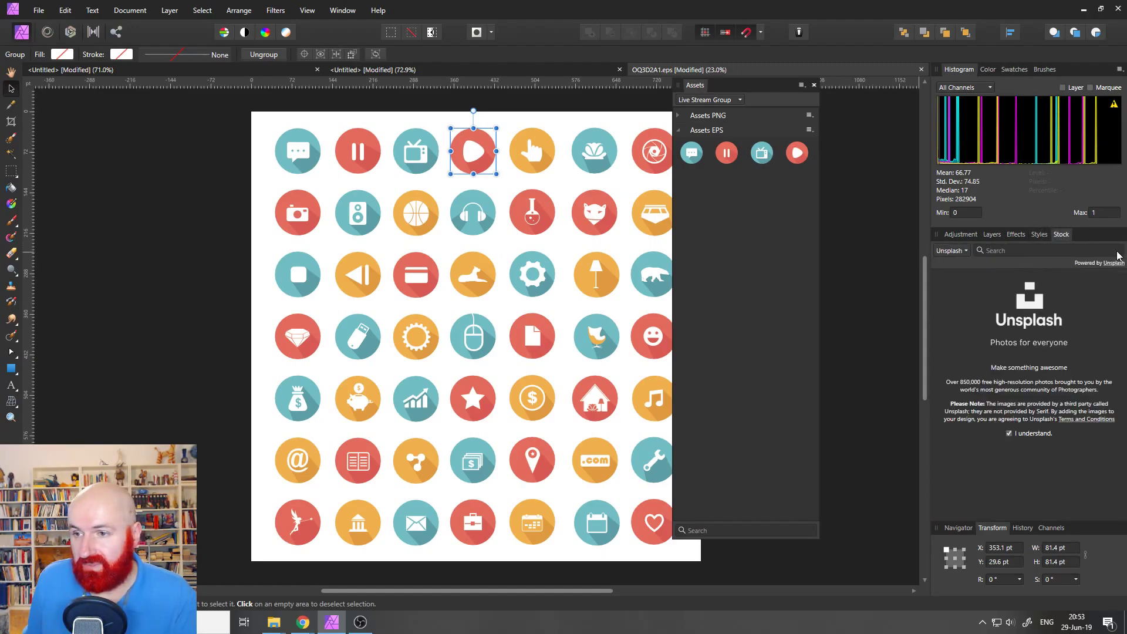
click(965, 251)
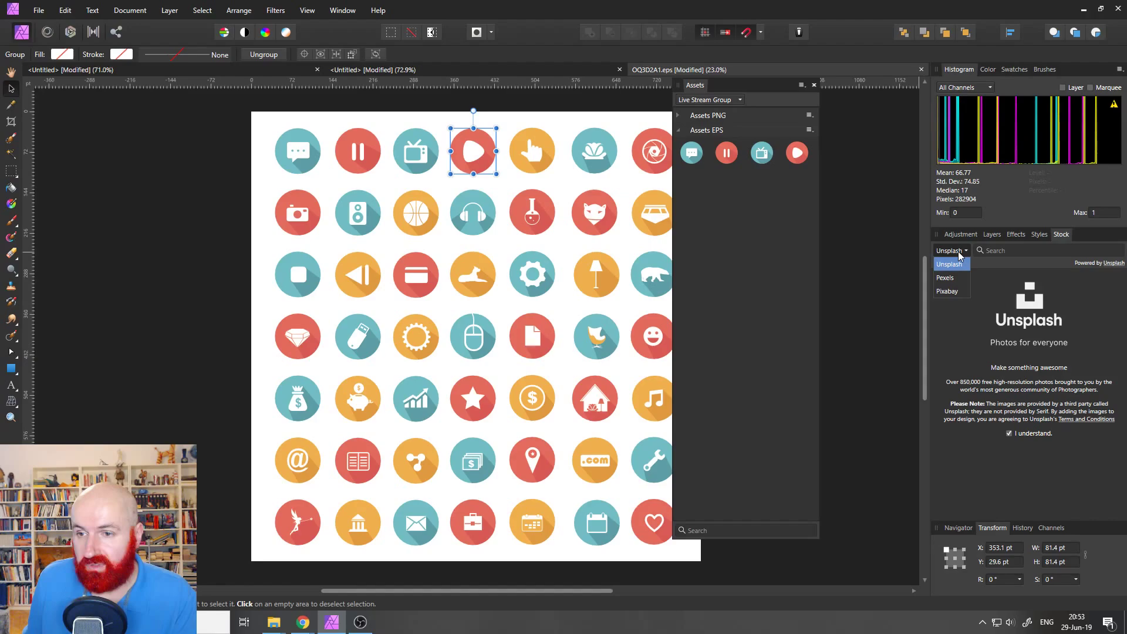
click(956, 291)
click(1009, 253)
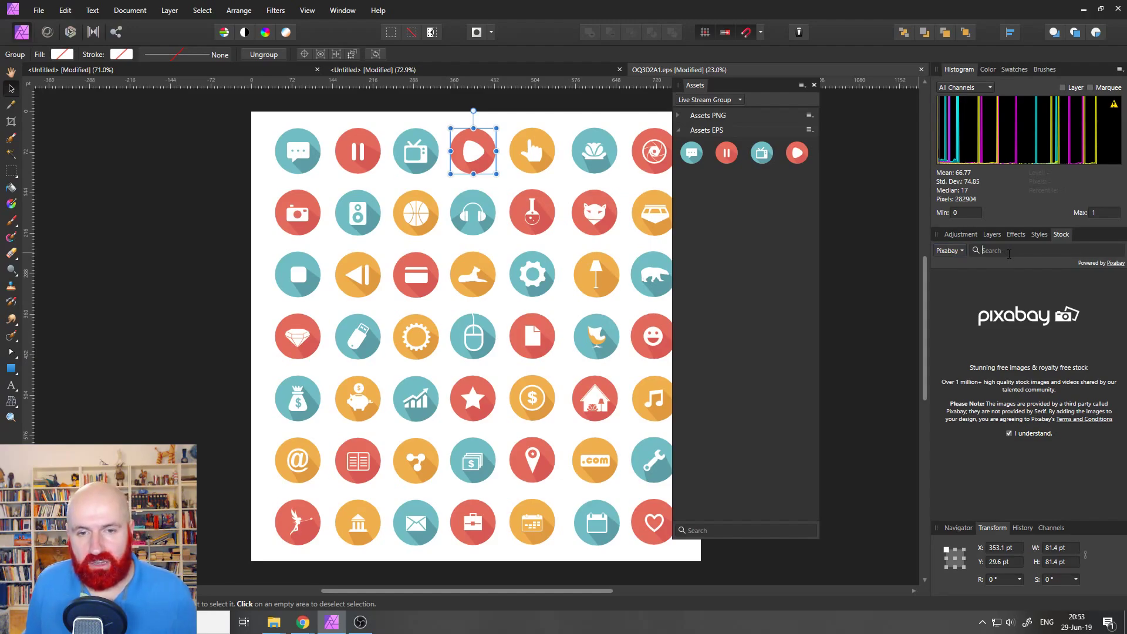
text(mouse)
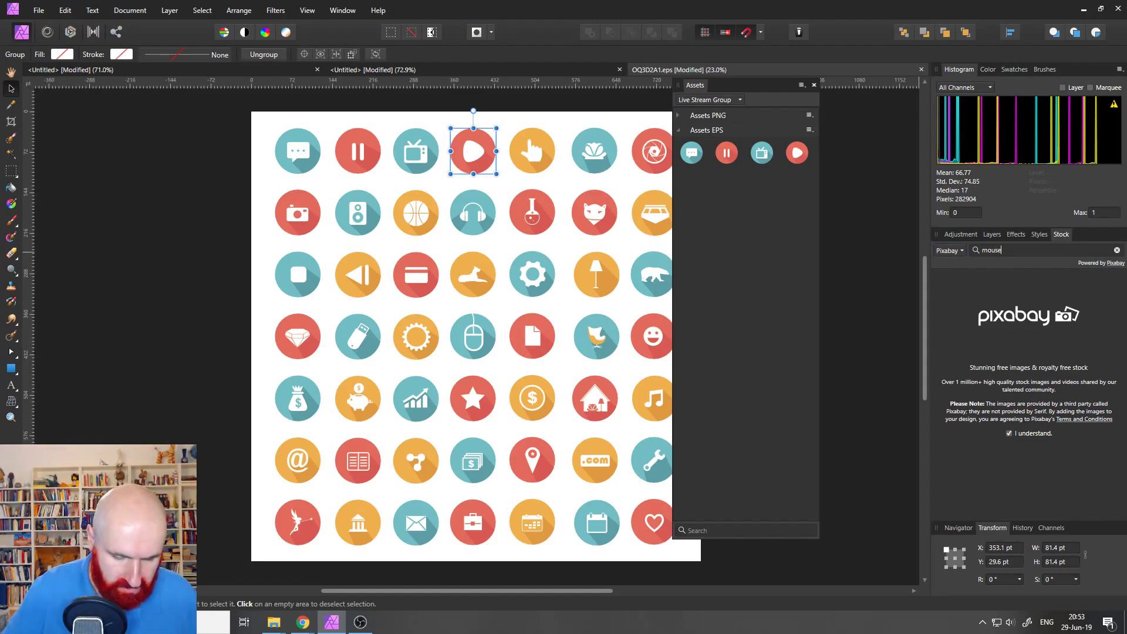
text( icon)
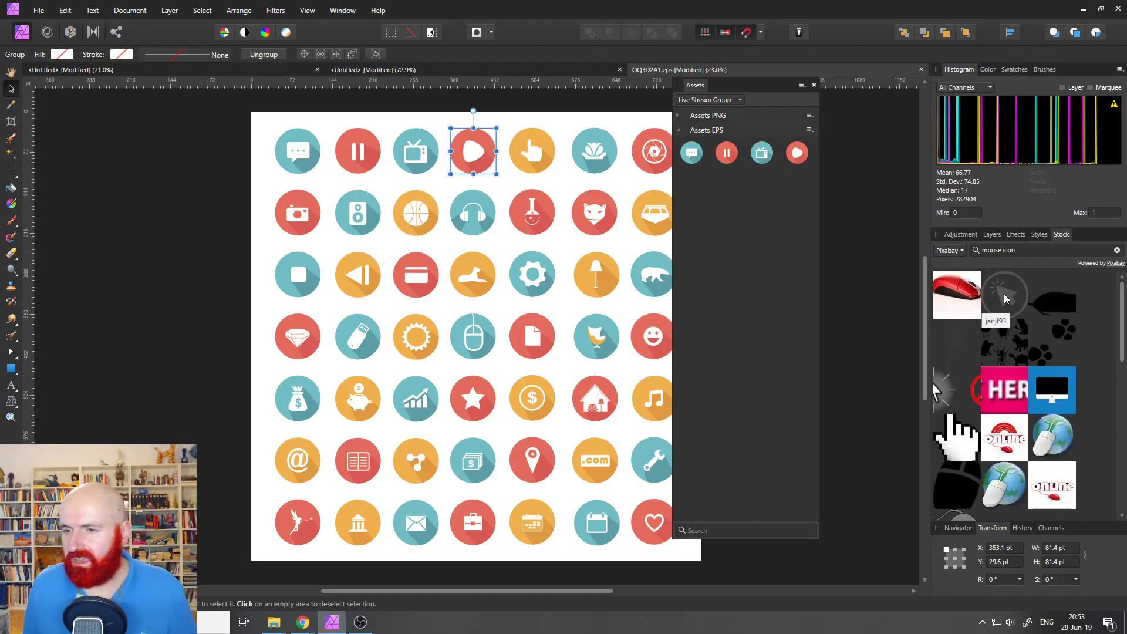
Step: Try the grey circled cursor image from the stock results on the icon sheet and delete it again
drag(1010, 293, 486, 327)
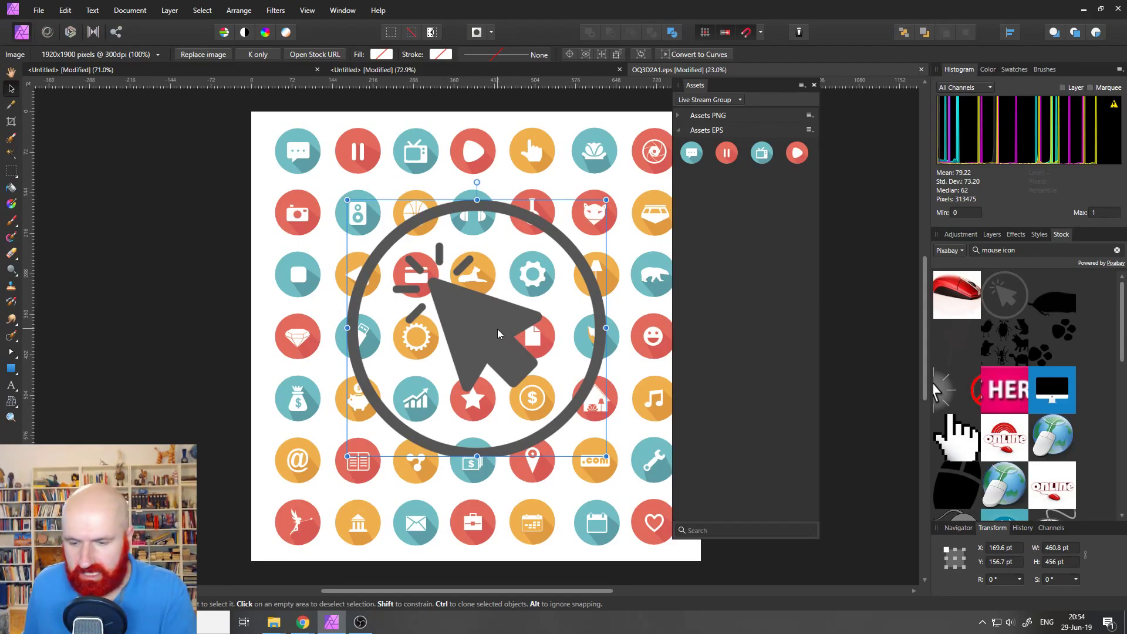
key(Delete)
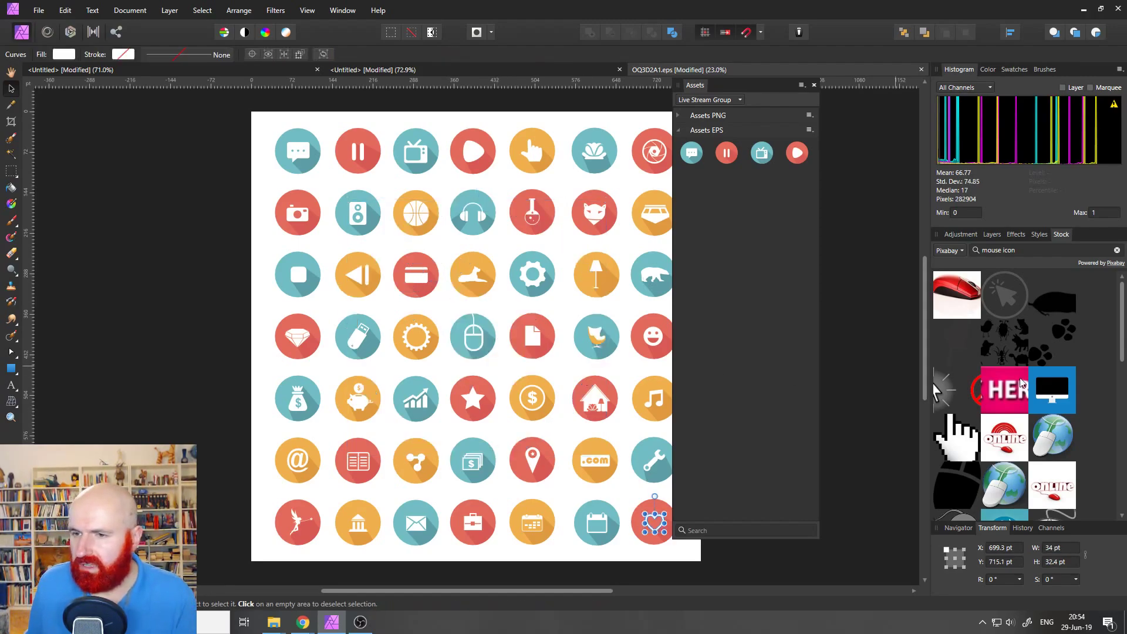
Step: Browse the remaining mouse icon results and run a new Pixabay search for "facebook icon"
scroll(1011, 389, down, 1)
scroll(1012, 388, down, 2)
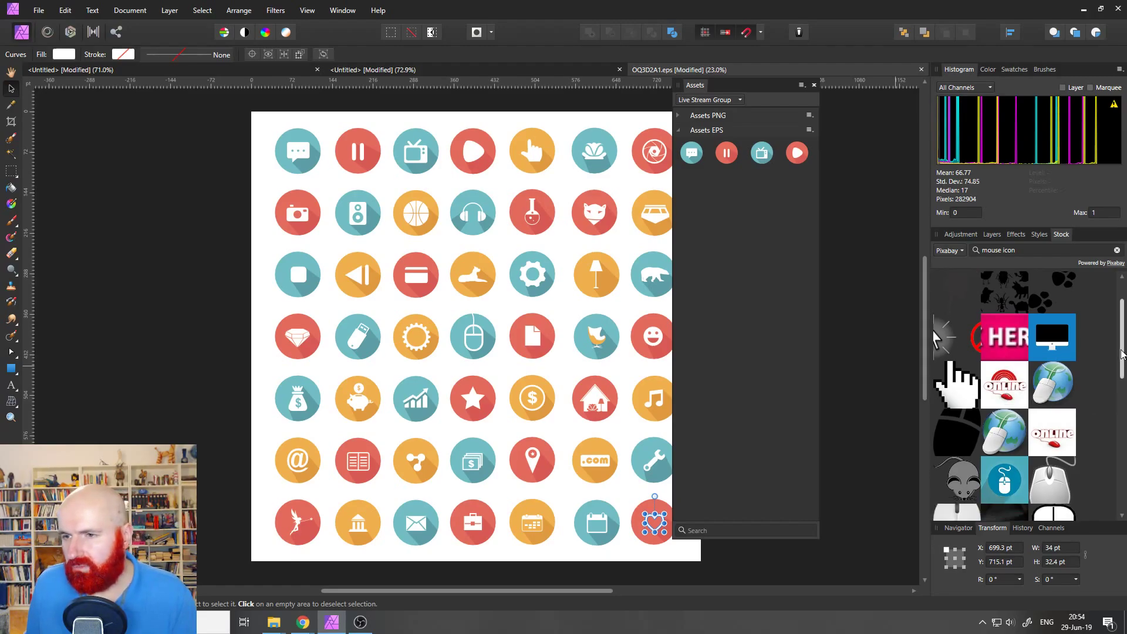
drag(1122, 354, 941, 252)
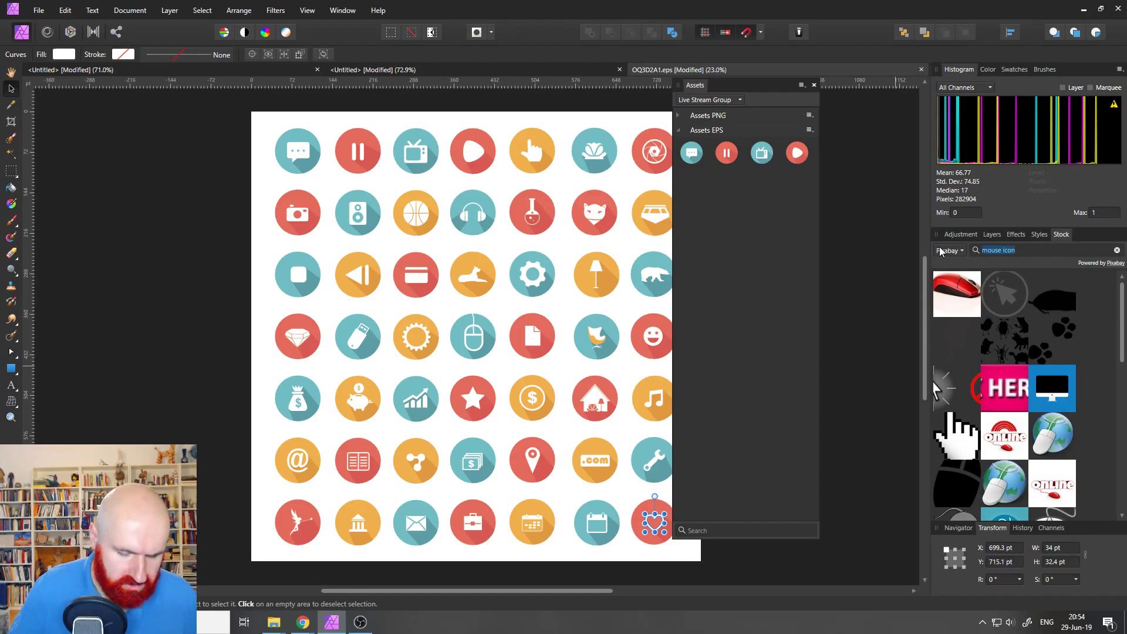
text(facebook)
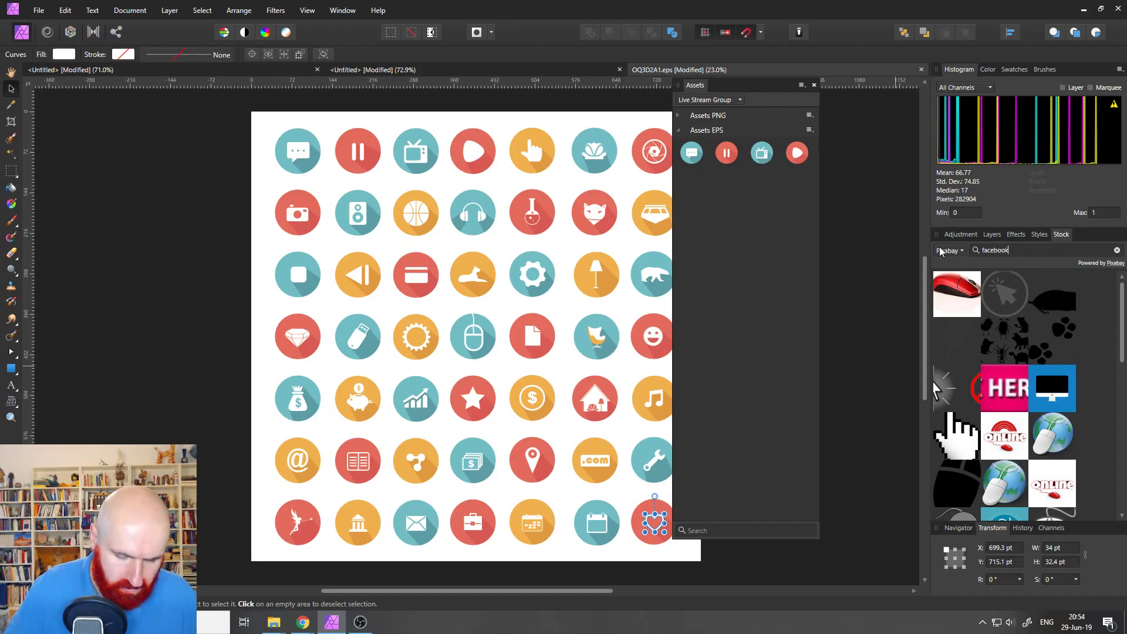
key(Return)
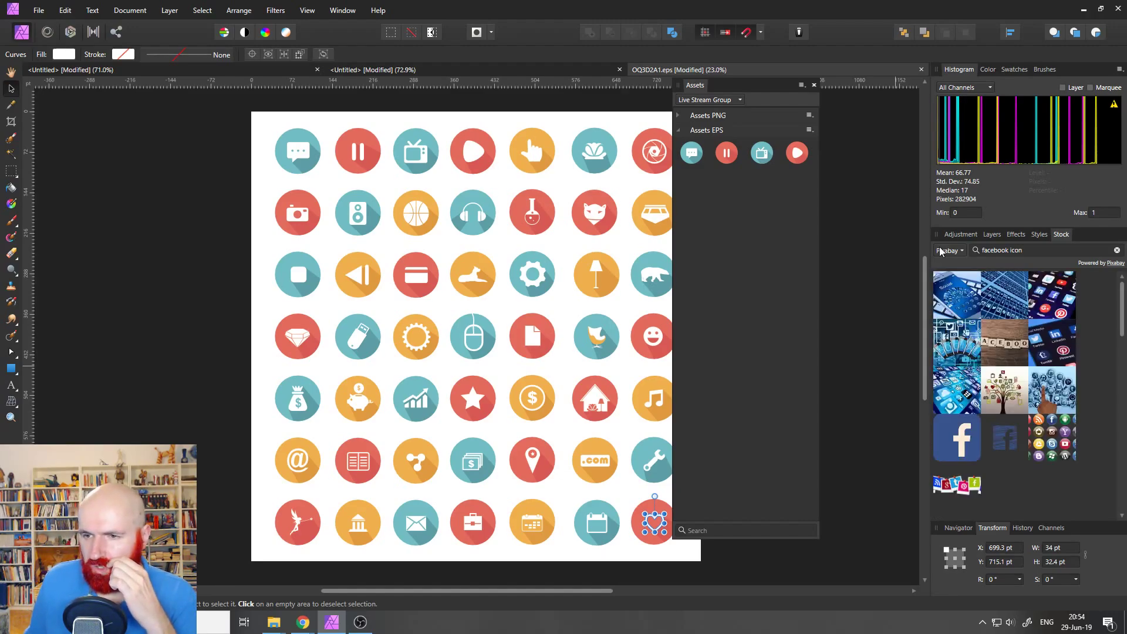
Step: Try the blue Facebook logo from the stock results on the icon sheet, undo the placement and deselect everything
drag(957, 442, 445, 320)
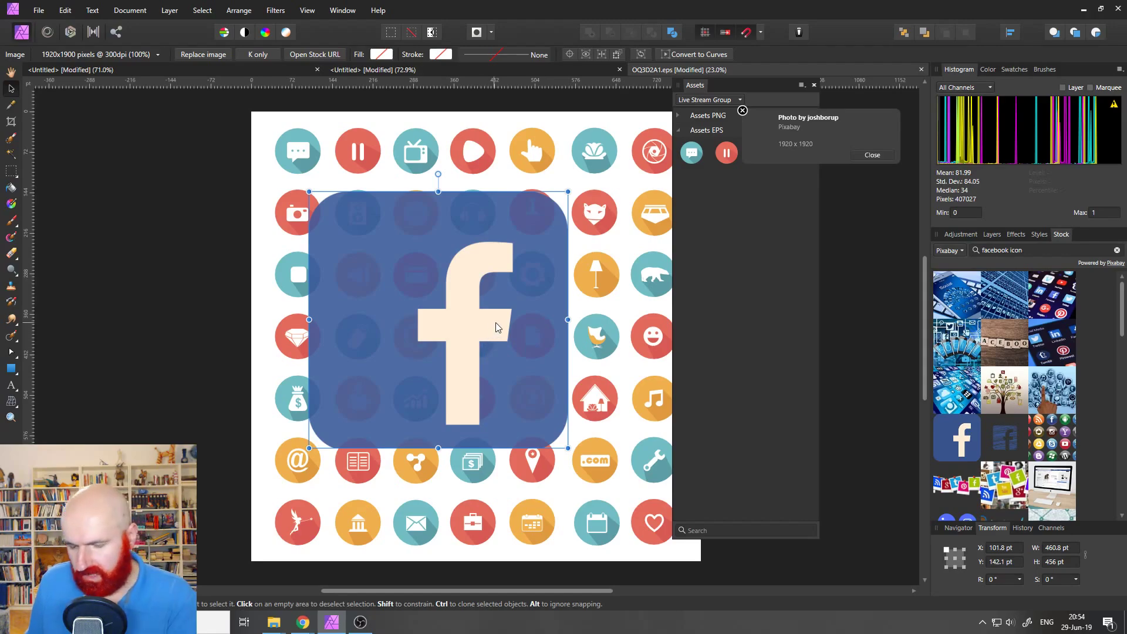
key(ctrl+z)
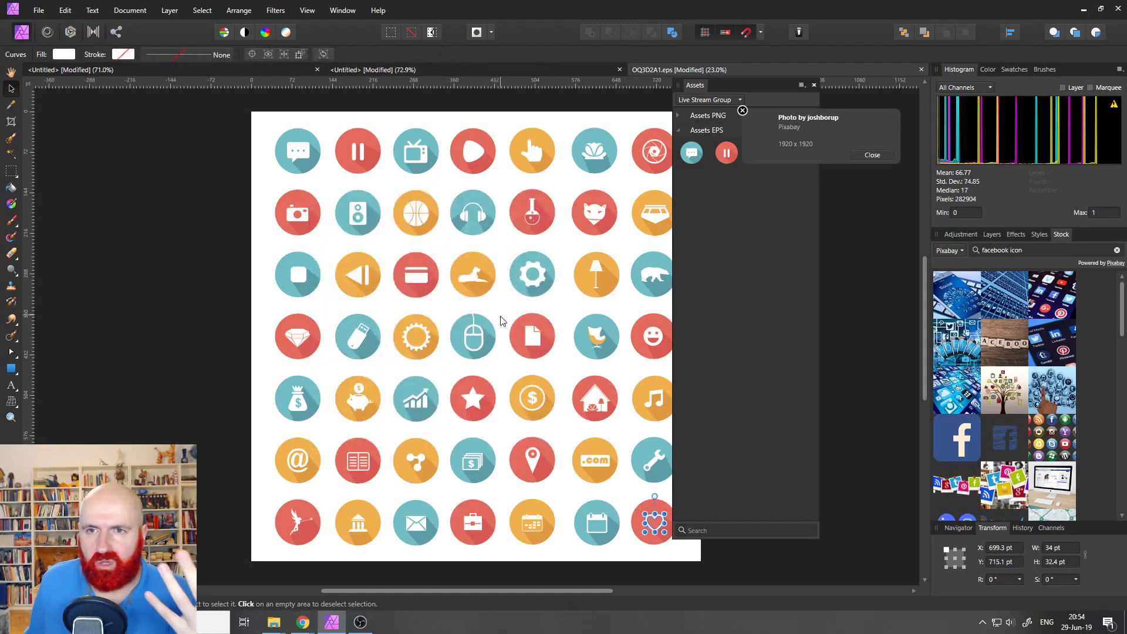
click(141, 127)
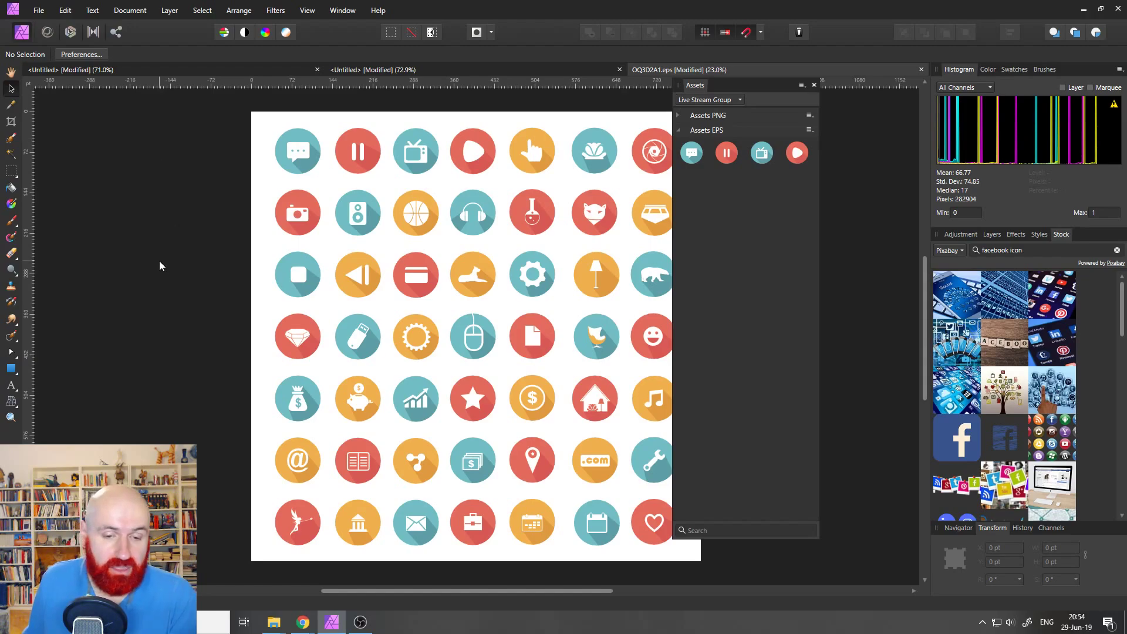
Step: Launch Affinity Publisher from the Windows search and close its welcome screen
key(super)
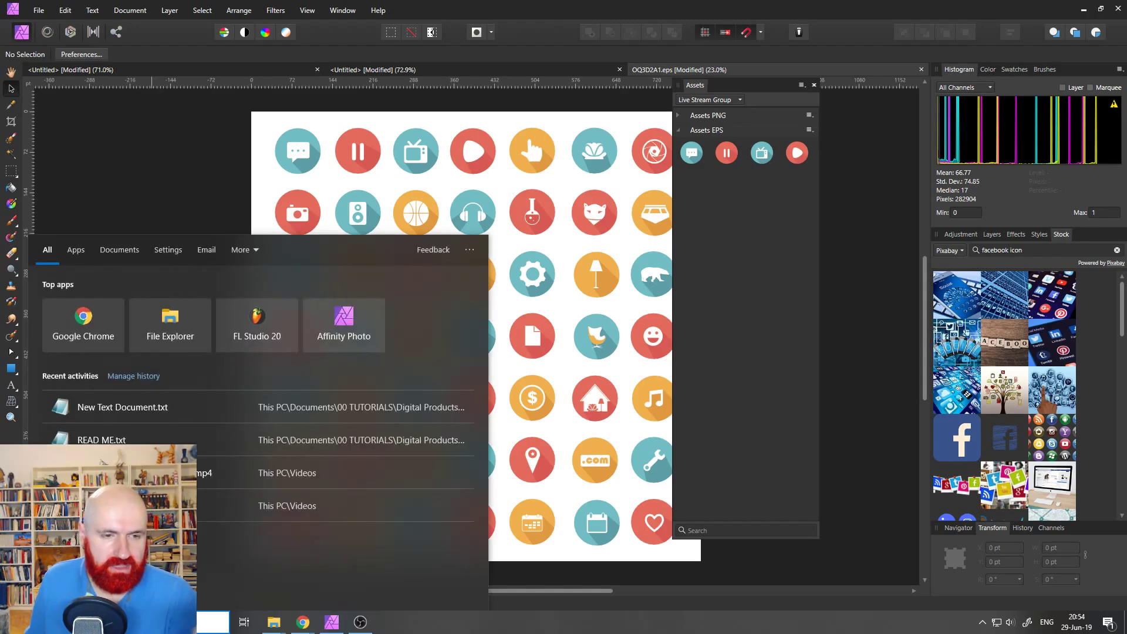
text(p)
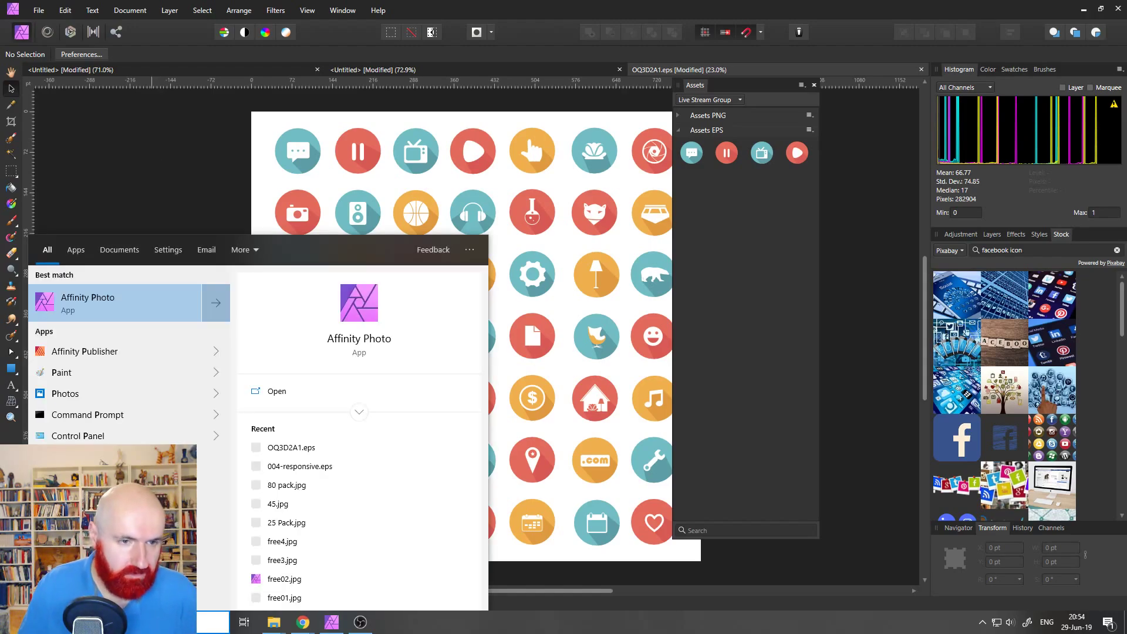
key(Down)
key(Return)
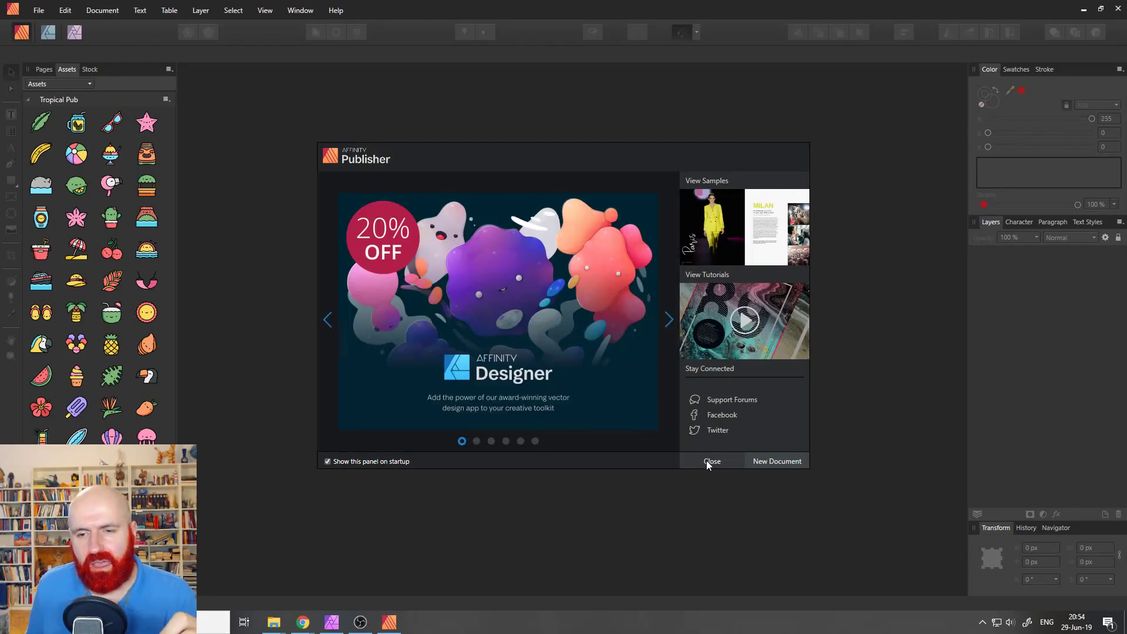
click(709, 462)
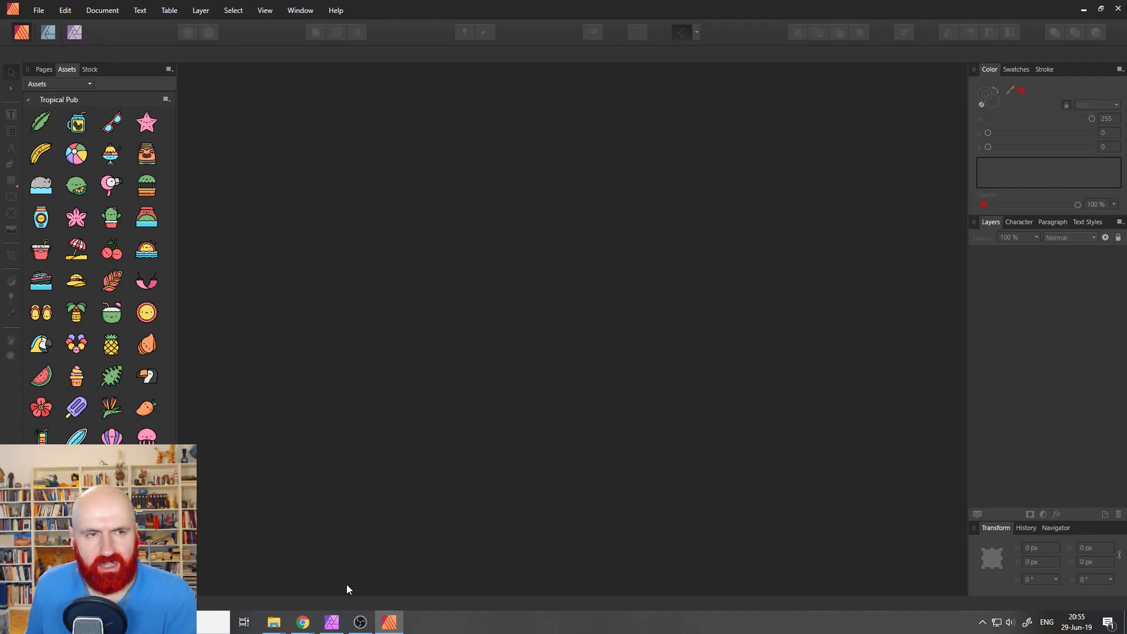
Step: Compare the Publisher, Designer and Photo personas by switching between them, ending in the Designer persona
click(49, 34)
click(73, 35)
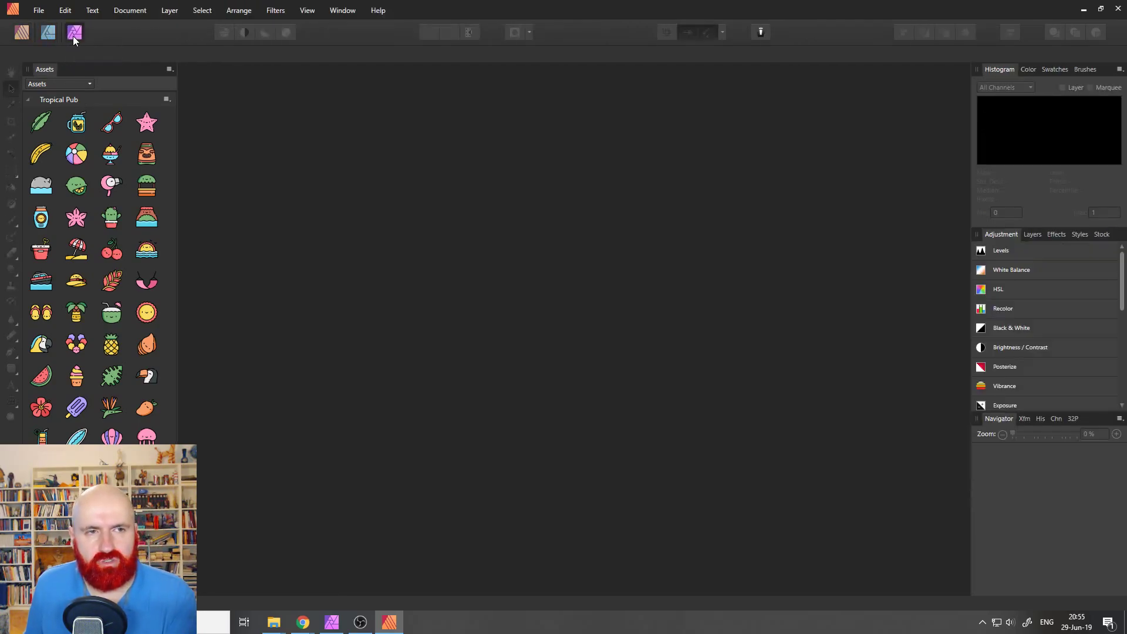
click(47, 35)
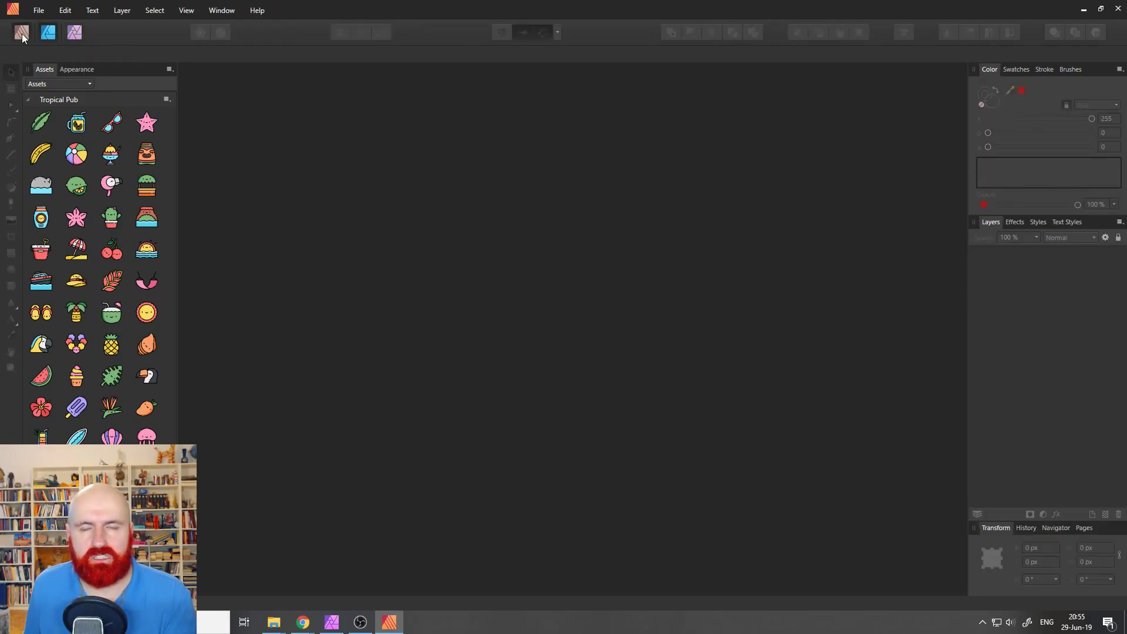
click(75, 34)
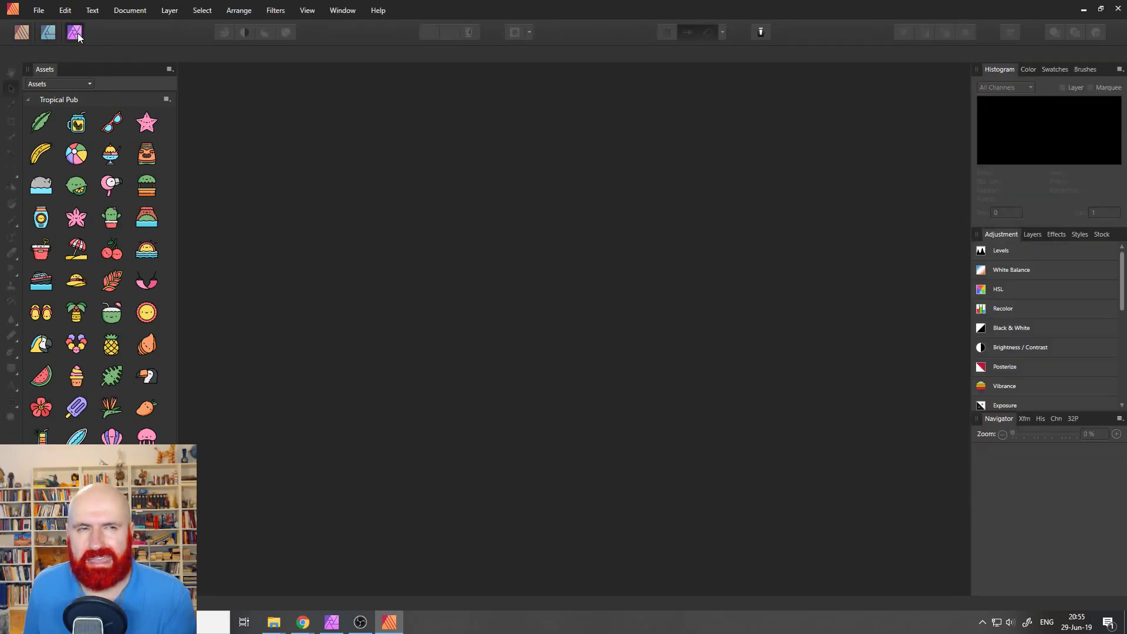
click(21, 33)
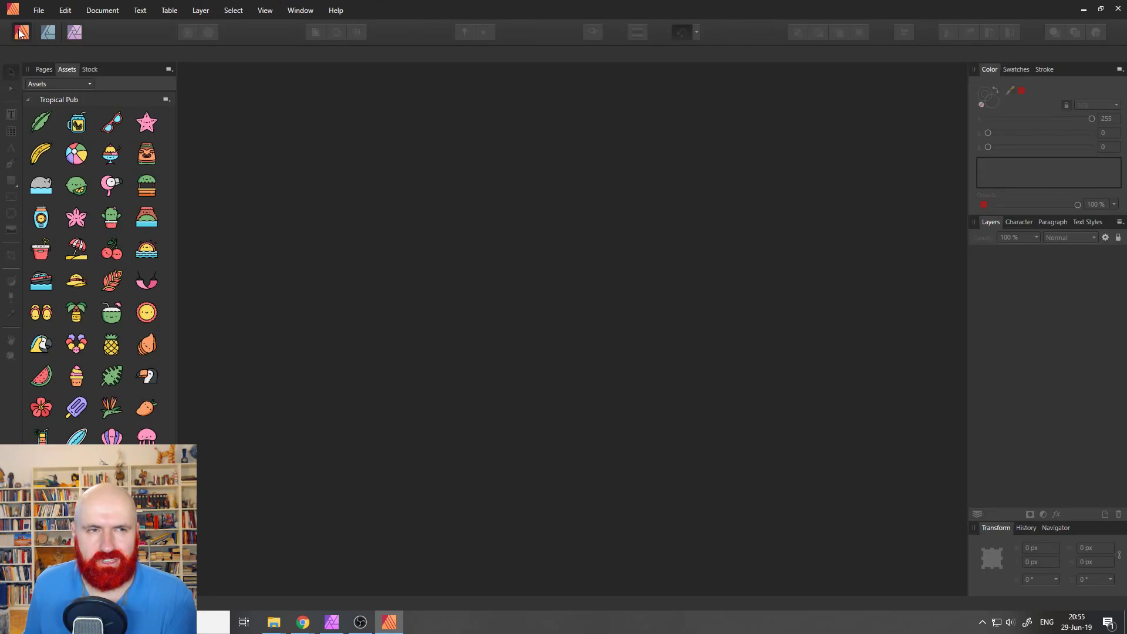
click(48, 34)
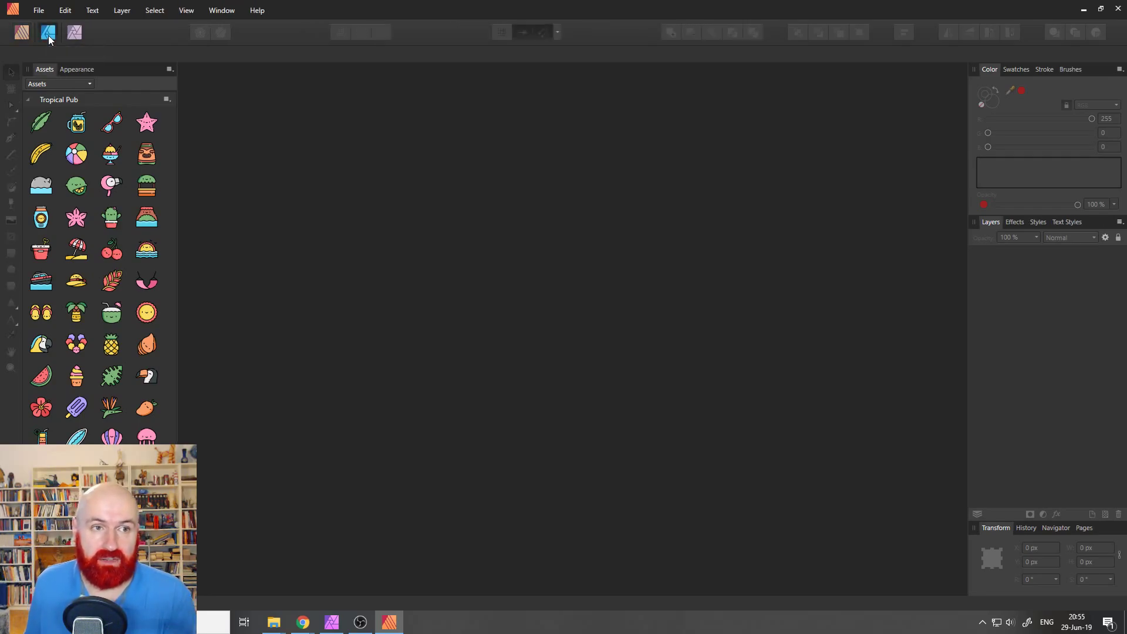
Step: Revisit the Photo, Publisher and Designer personas to compare their shared Tropical Pub assets, finishing in the Photo persona
click(75, 37)
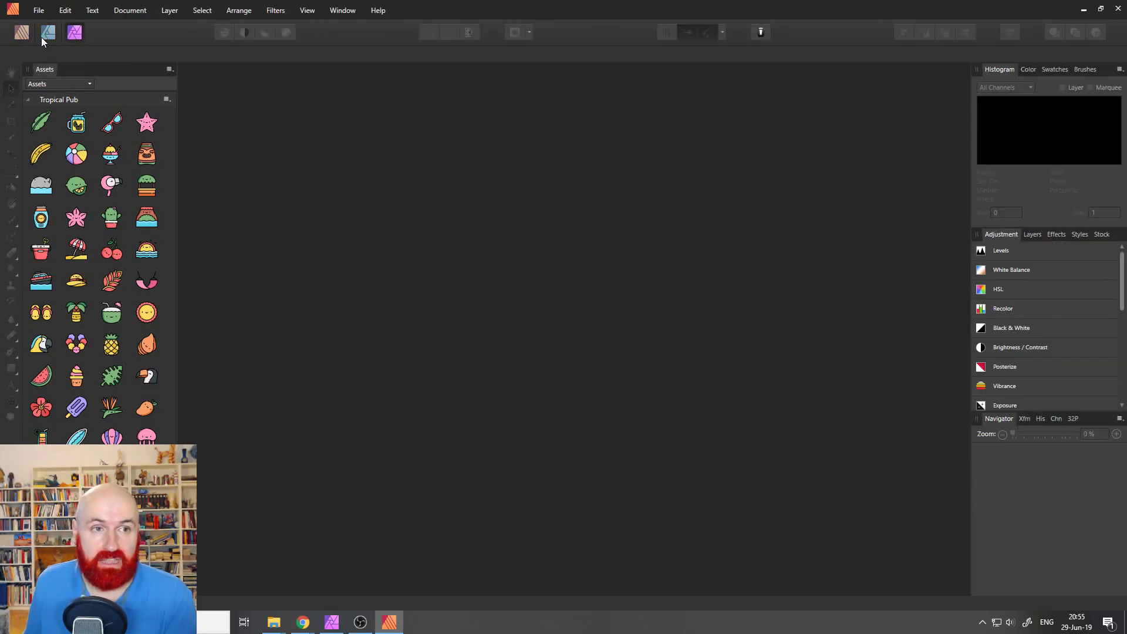
click(22, 33)
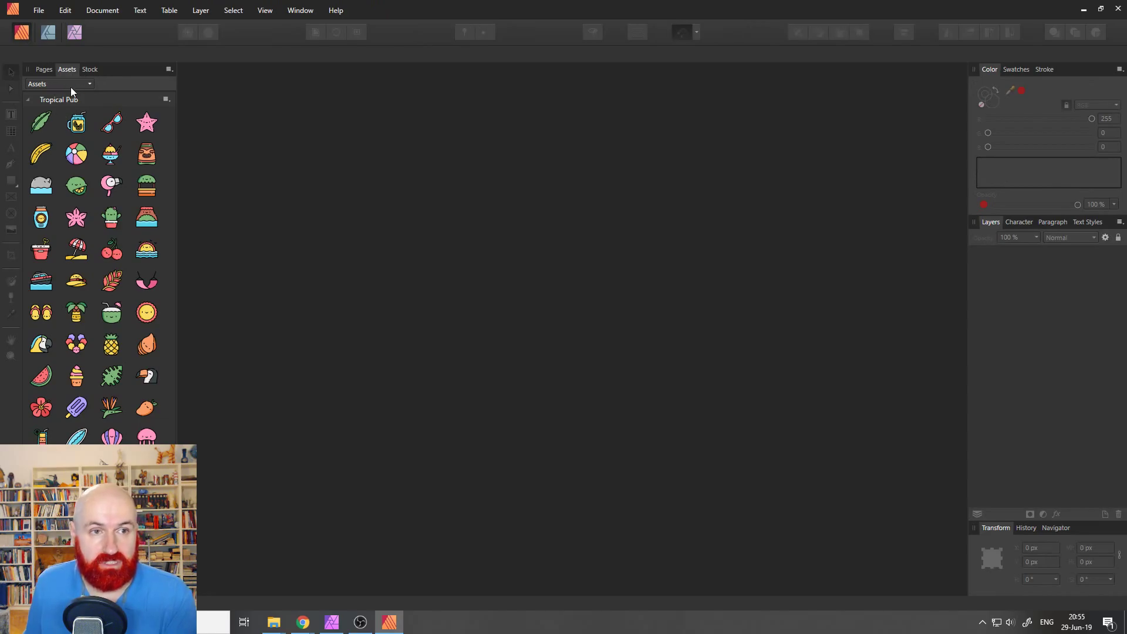
click(75, 32)
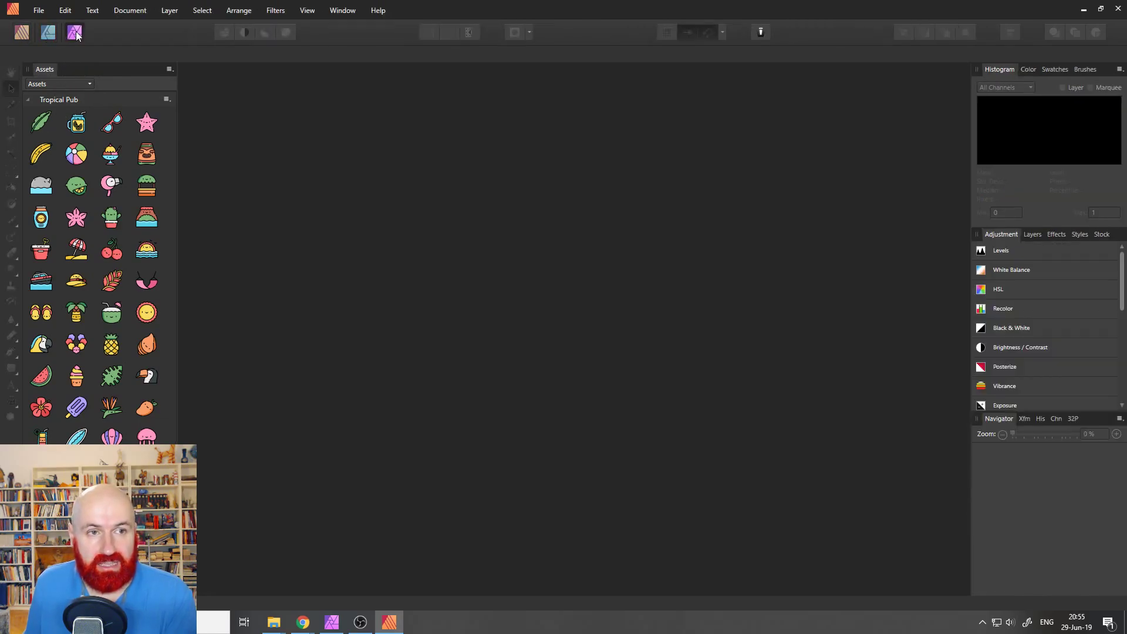
click(21, 33)
click(45, 34)
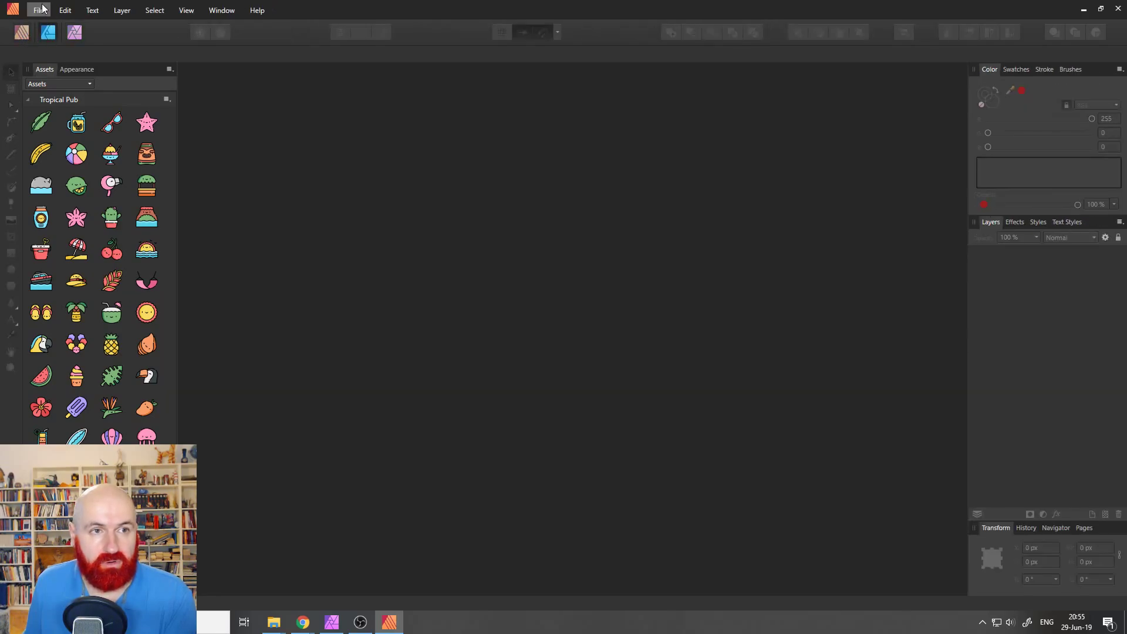
click(74, 33)
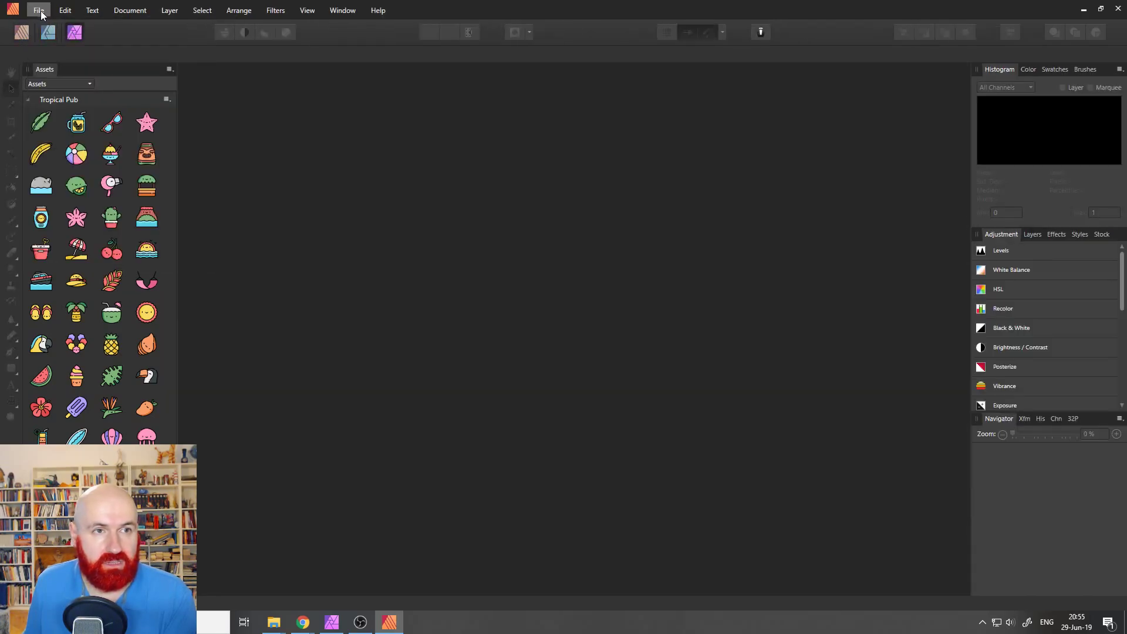
Step: Create a new Web document with the FHD 1080p (1920 x 1080, 16:9) page preset
click(38, 10)
click(51, 33)
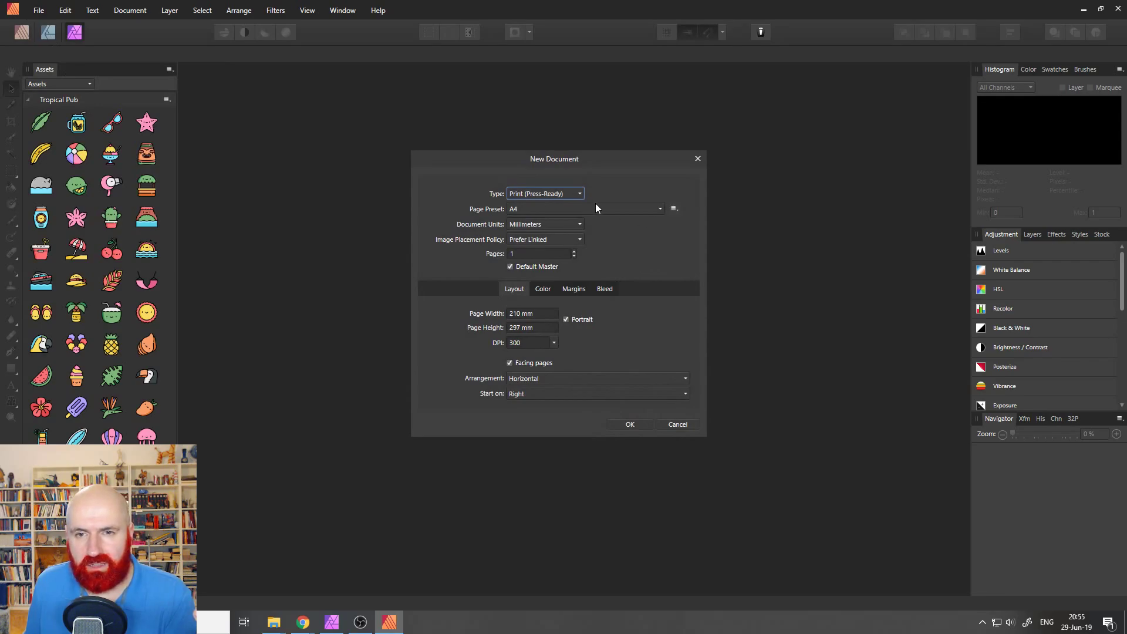
click(563, 194)
click(529, 249)
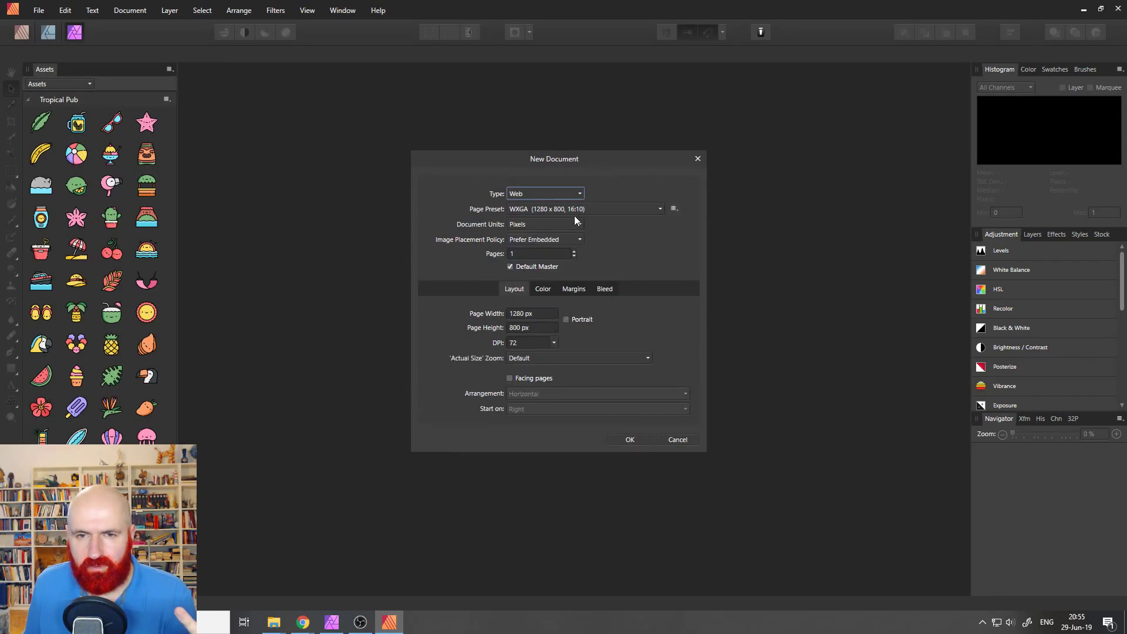
click(592, 209)
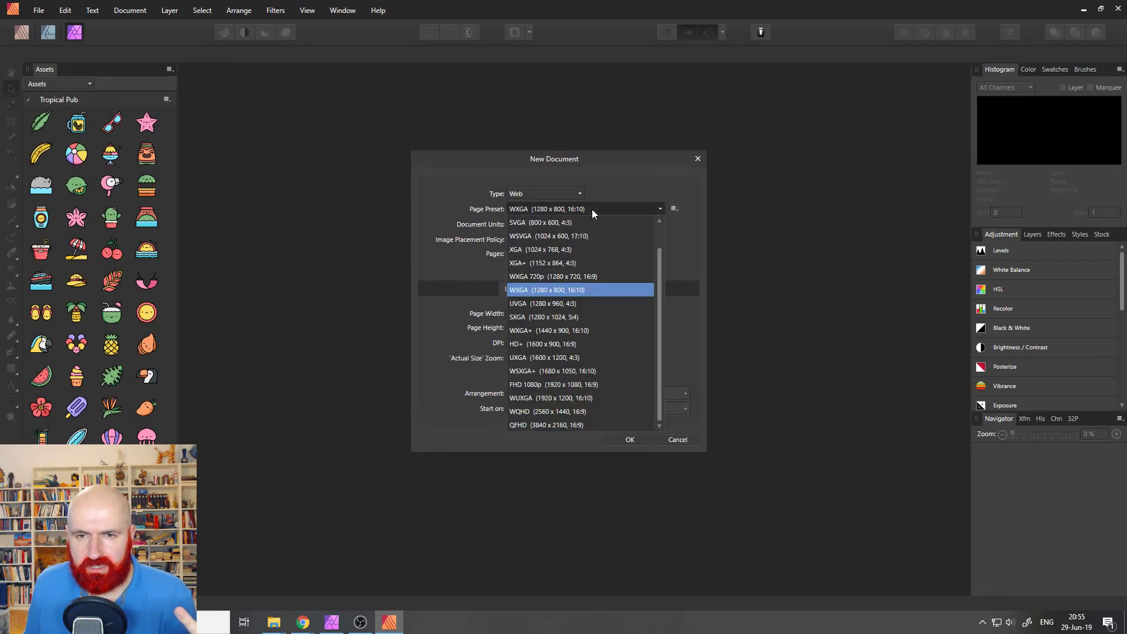
click(600, 383)
click(623, 440)
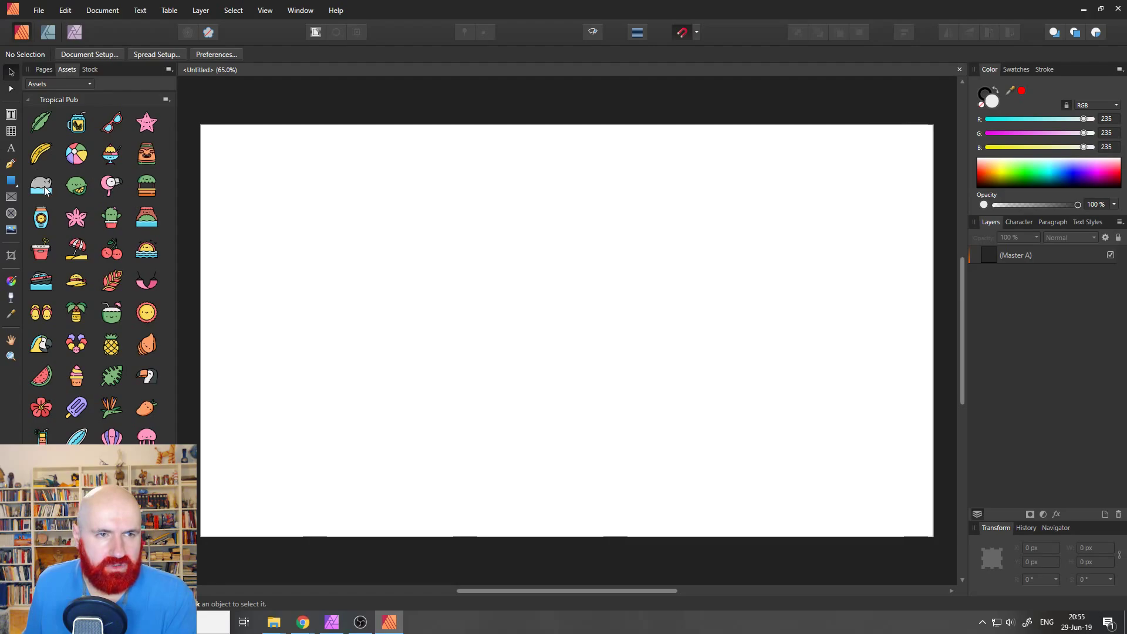
Step: Place the sun cream, coconut and palm tree assets side by side across the middle of the blank page
drag(47, 223, 379, 270)
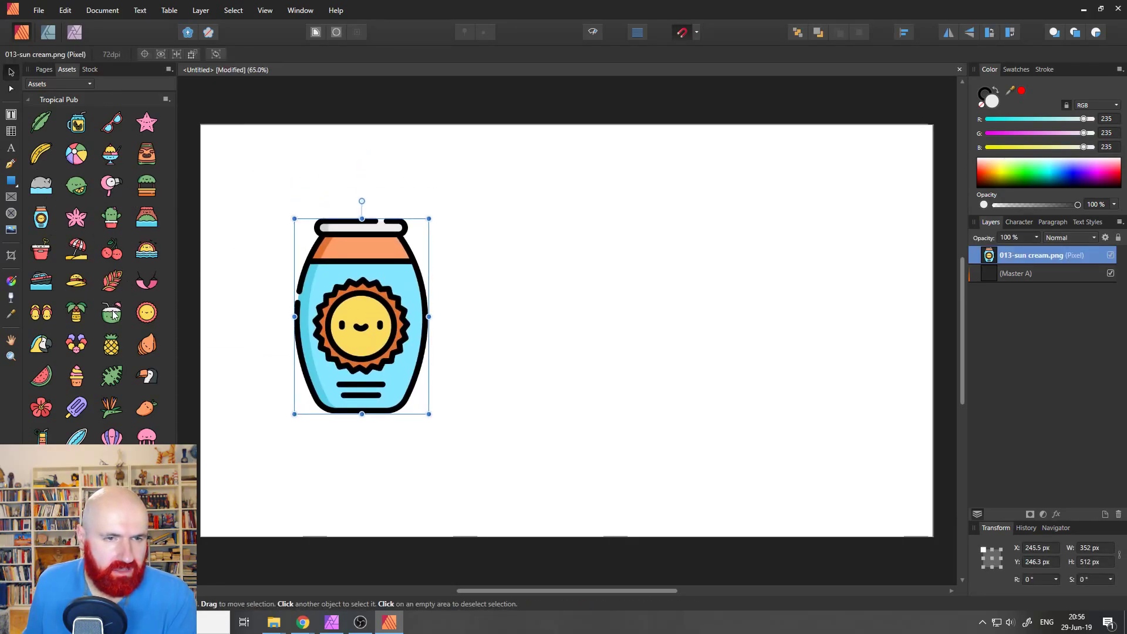
drag(114, 312, 557, 315)
drag(76, 313, 755, 317)
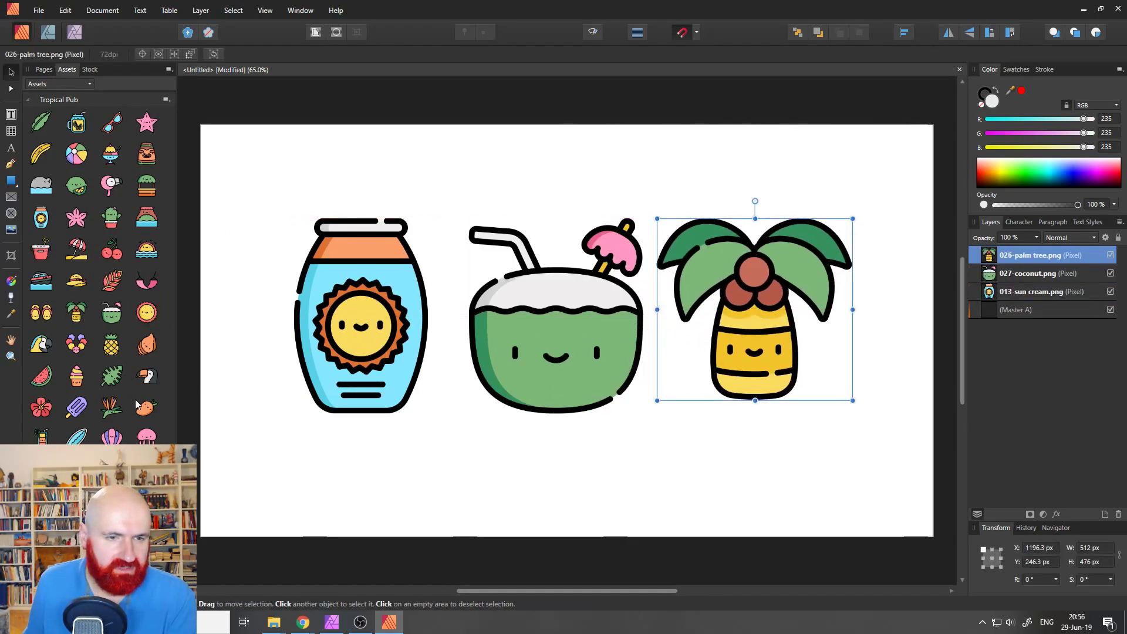
Step: Add the toucan asset at the page's lower left, and shift the sun cream and coconut up and left to make room
drag(144, 383, 420, 462)
drag(366, 364, 317, 304)
drag(439, 424, 399, 401)
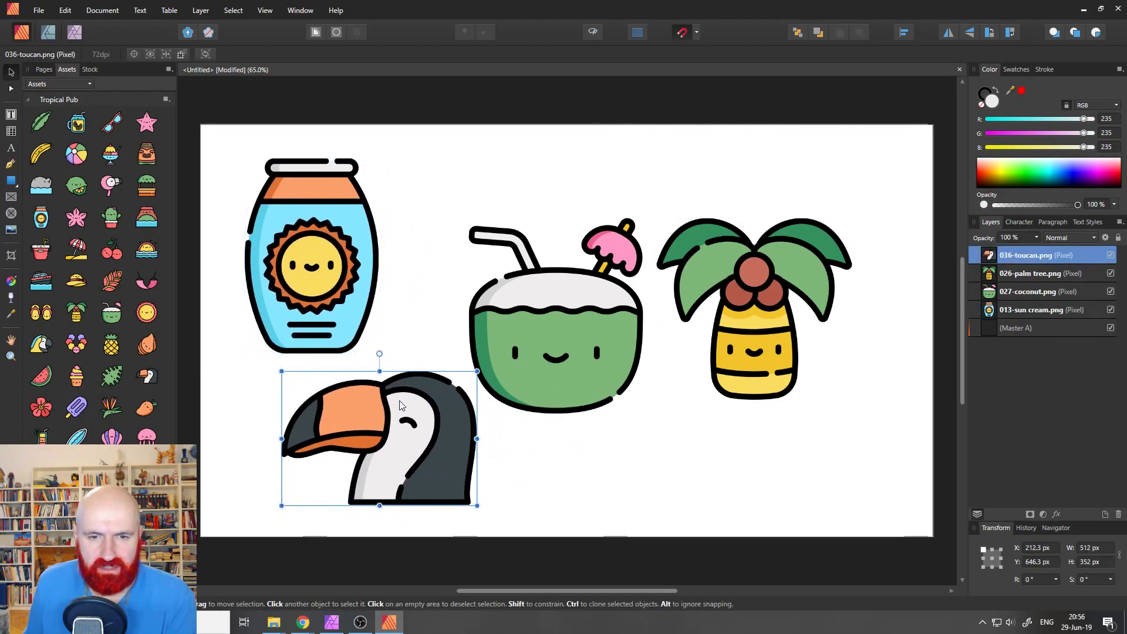
drag(535, 319, 506, 276)
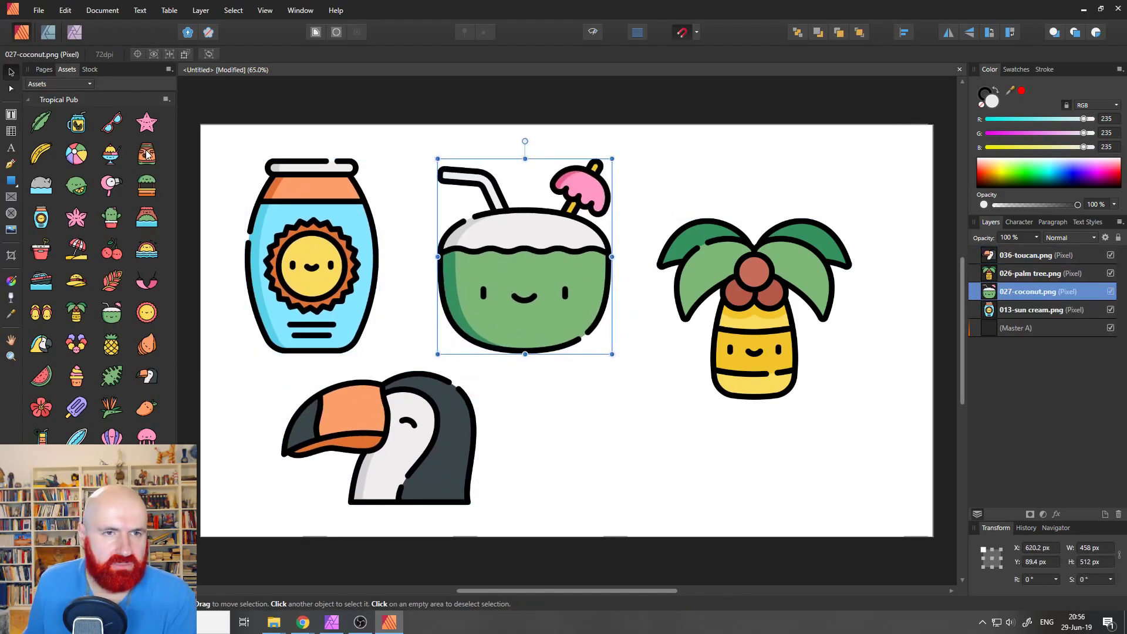
Step: Add the tiki asset at the lower right of the coconut and move the palm tree to the page's upper right corner
drag(147, 154, 722, 419)
click(754, 305)
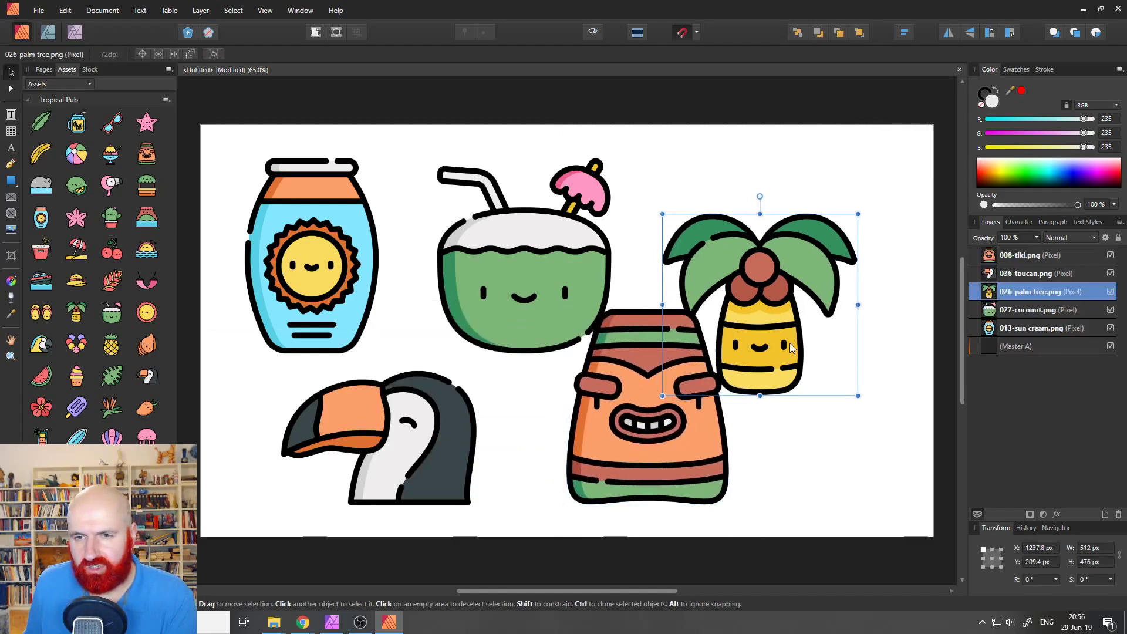
drag(754, 305, 805, 236)
click(651, 352)
drag(628, 403, 666, 407)
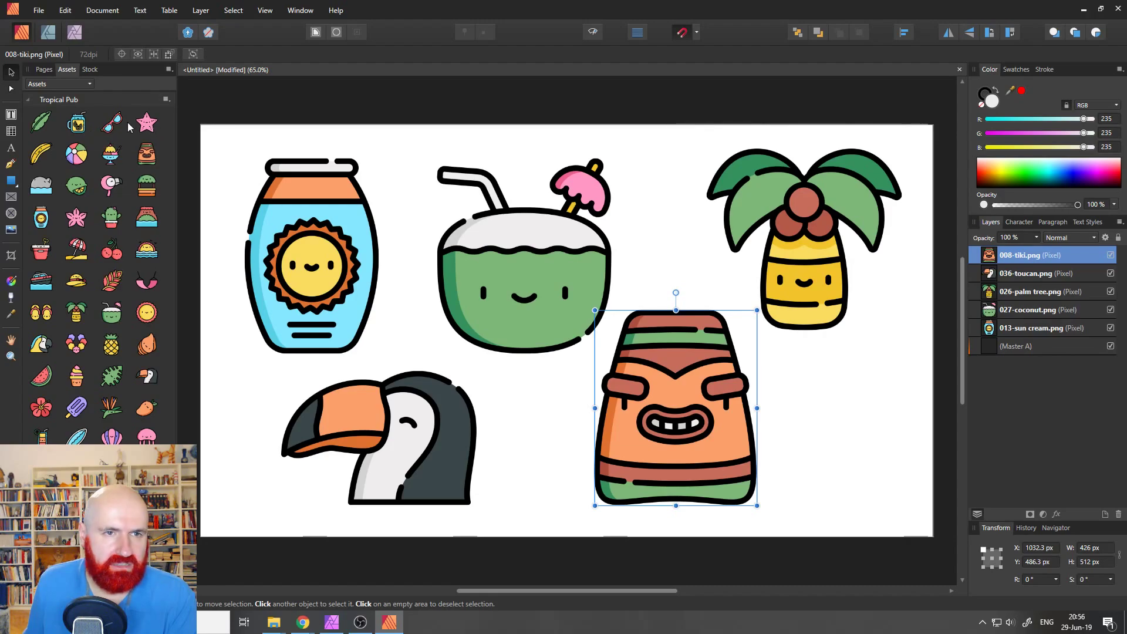
Step: Add the sunglasses asset, rotate it about 46.5° clockwise until level, fit it over the coconut's face and deselect it
drag(112, 122, 482, 371)
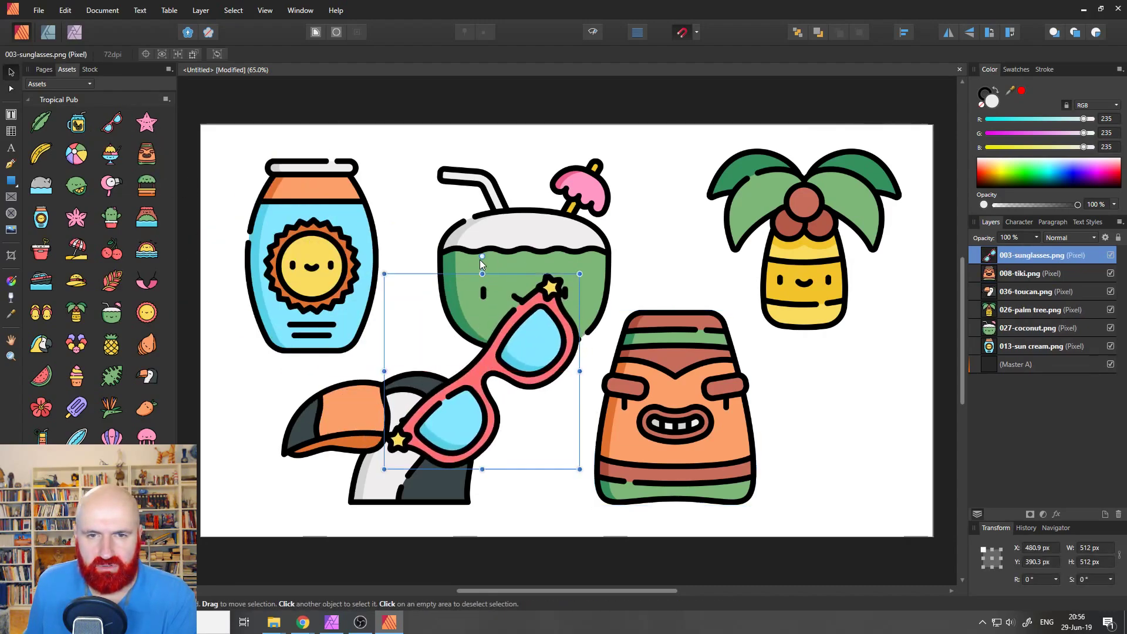
drag(479, 255, 565, 293)
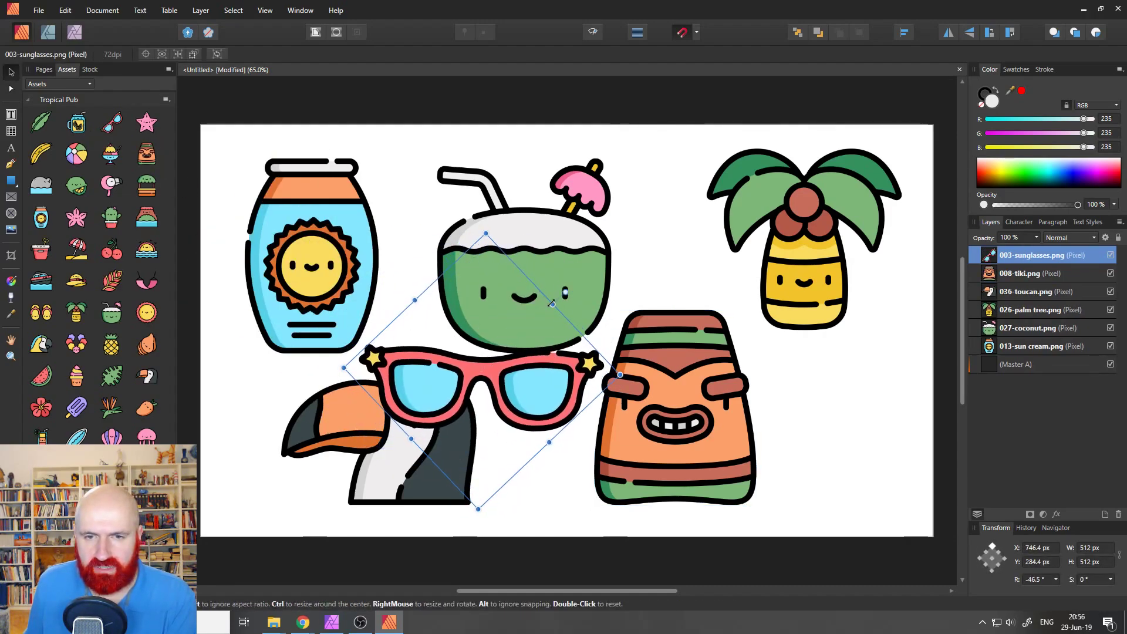
drag(576, 408, 555, 283)
click(506, 497)
click(558, 448)
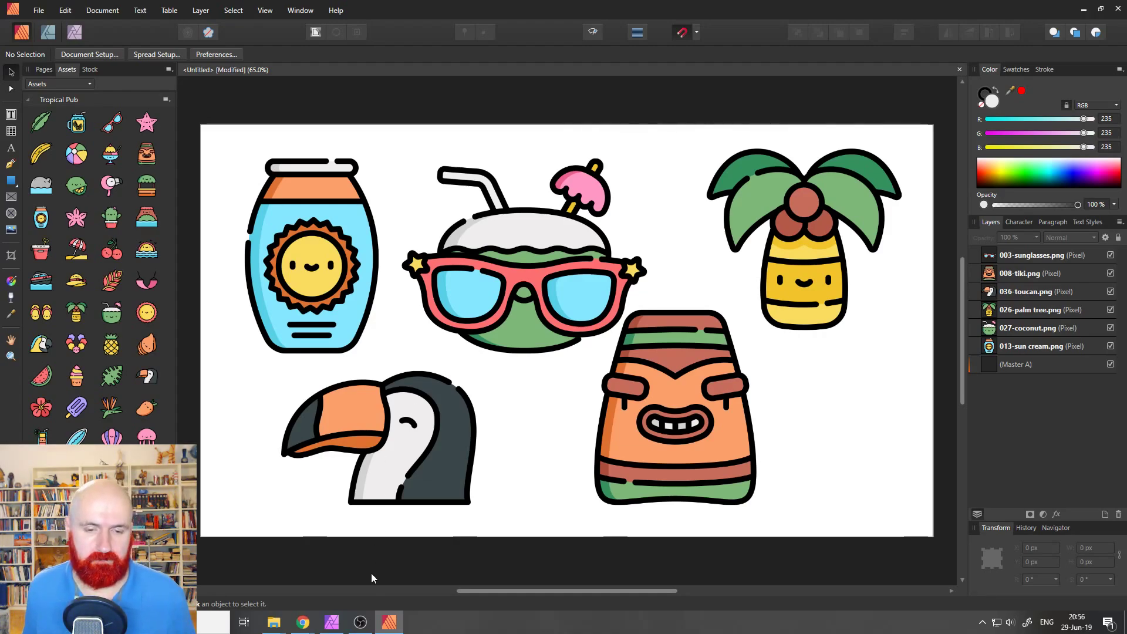
Step: Check the viewers' questions in the YouTube live chat window and return to the Affinity Publisher document
mouse_move(331, 620)
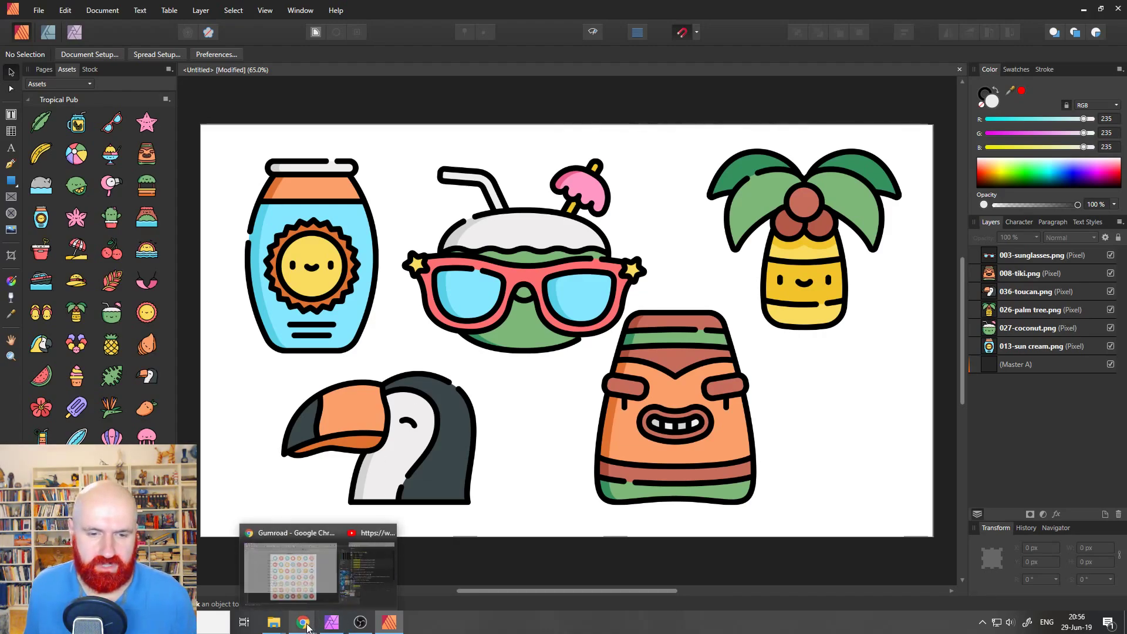
click(357, 586)
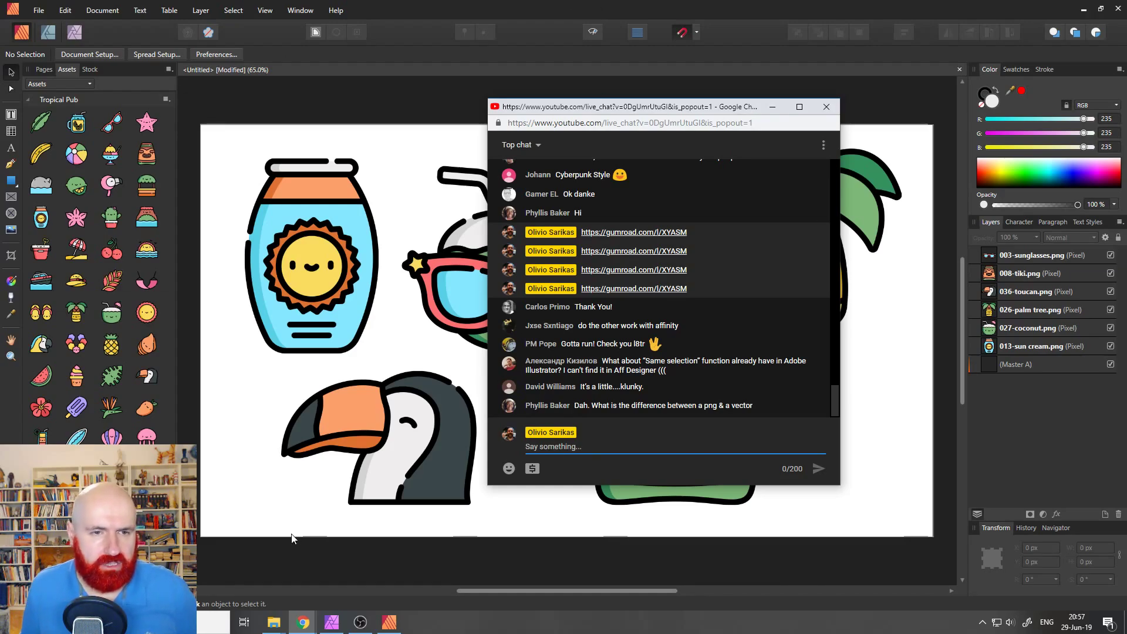
click(246, 473)
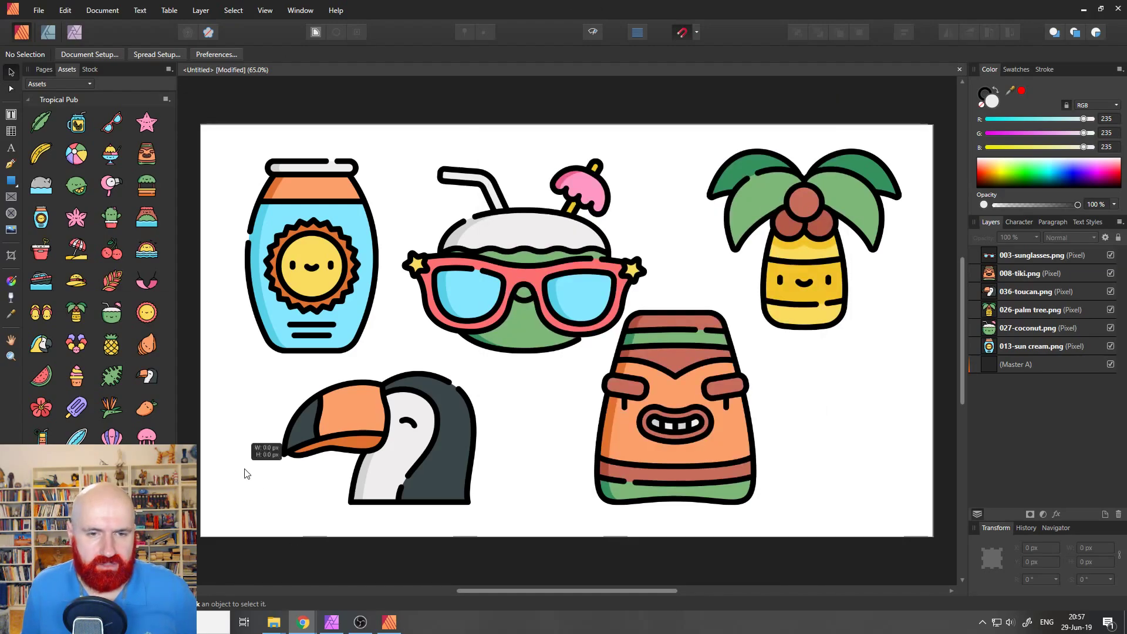
Step: Examine the pixel edges of the sun emblem on the sun cream icon at high magnification
click(11, 356)
drag(347, 251, 370, 271)
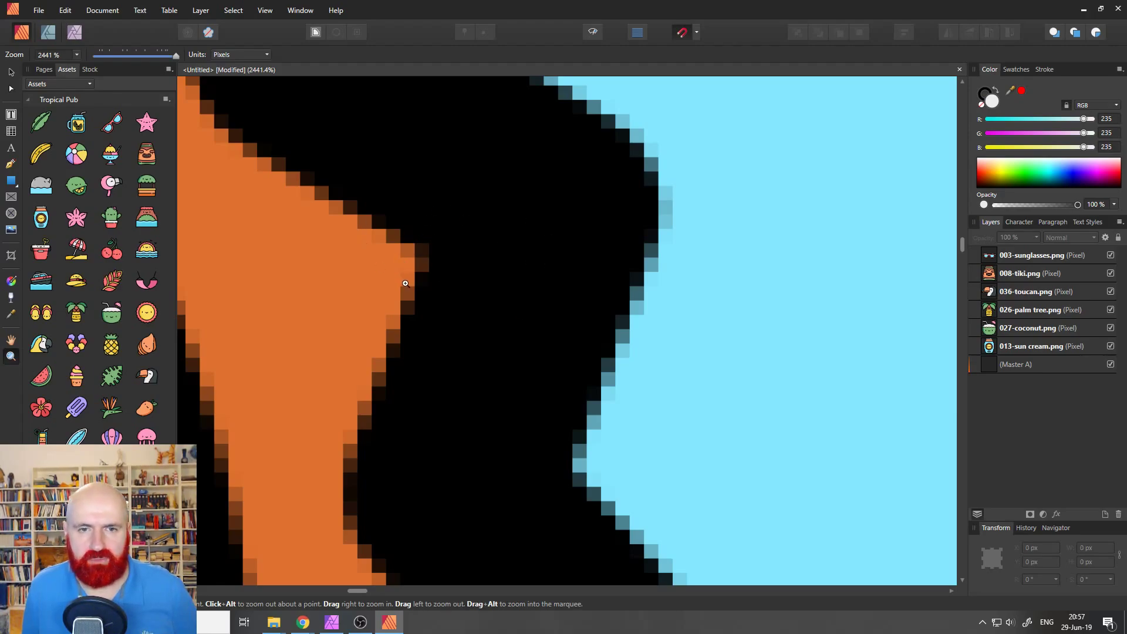
key(ctrl+0)
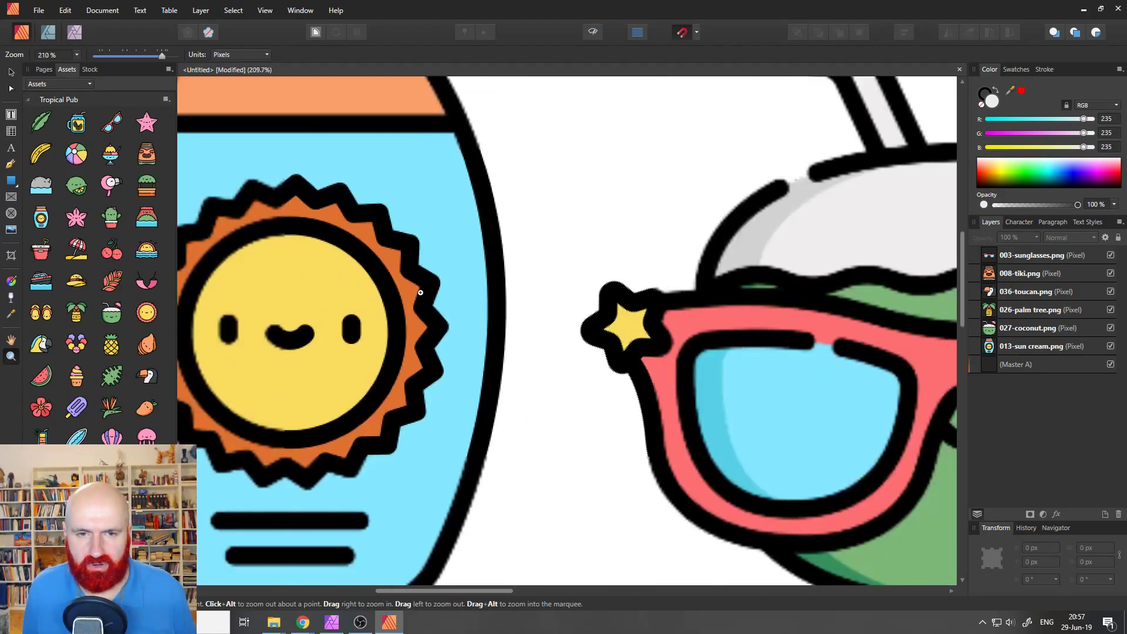
scroll(422, 292, up, 8)
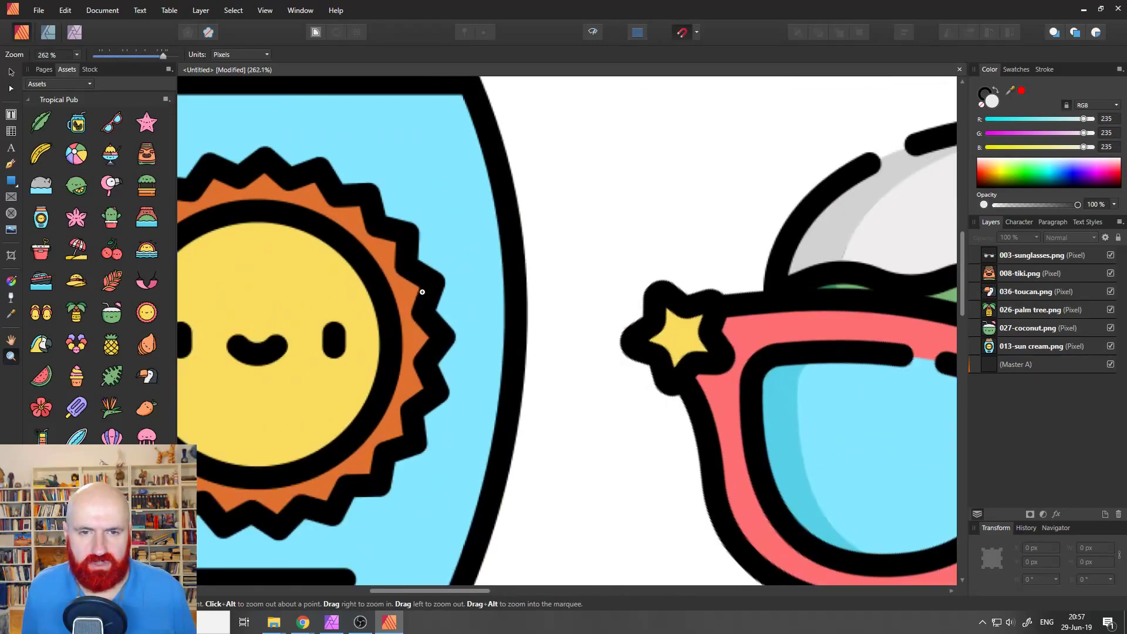
Step: Switch the document to the Designer persona, with the space between the toucan and the tiki in view
click(49, 33)
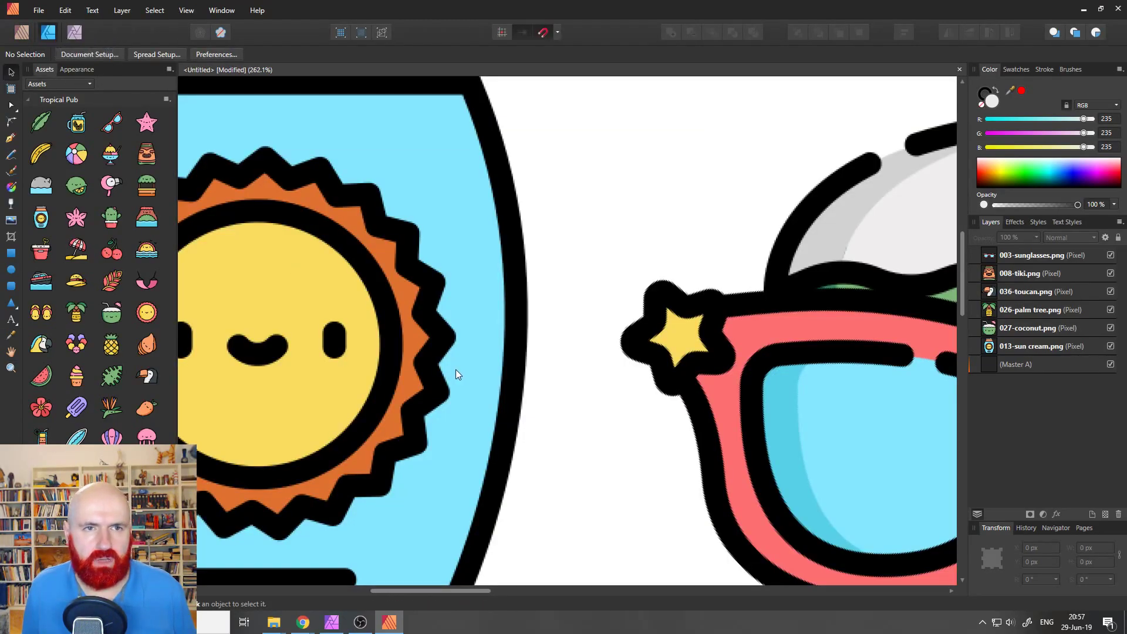
scroll(456, 368, down, 8)
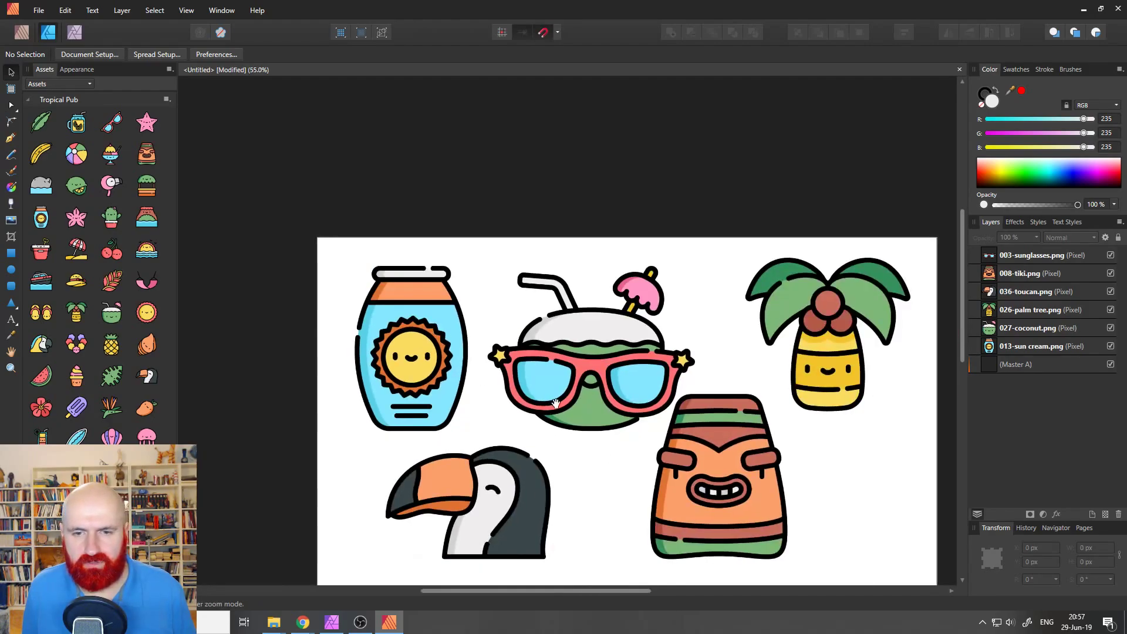
scroll(569, 402, up, 3)
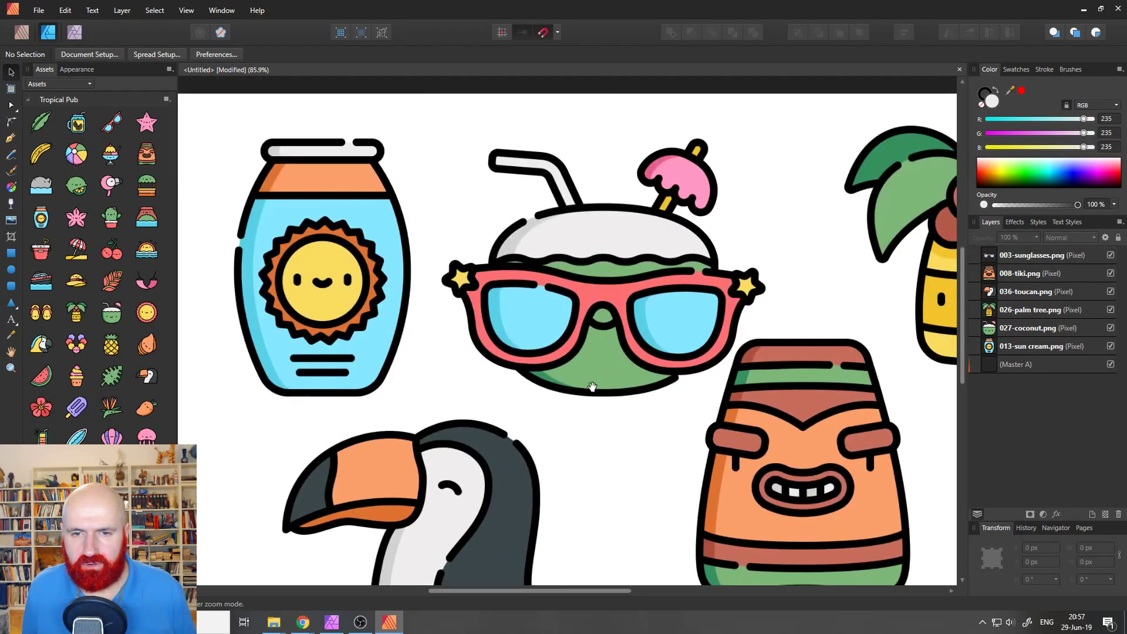
drag(593, 386, 468, 305)
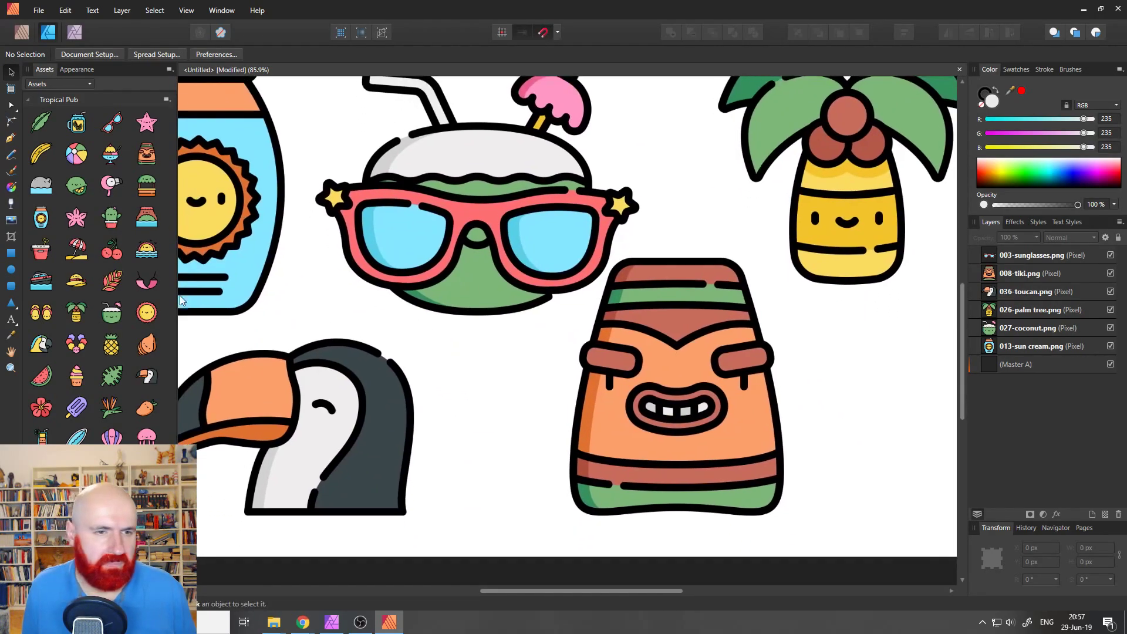
Step: Draw a circle about 254 px in diameter between the toucan and the tiki and fill it with pure red (255, 0, 0)
click(11, 270)
drag(432, 354, 560, 480)
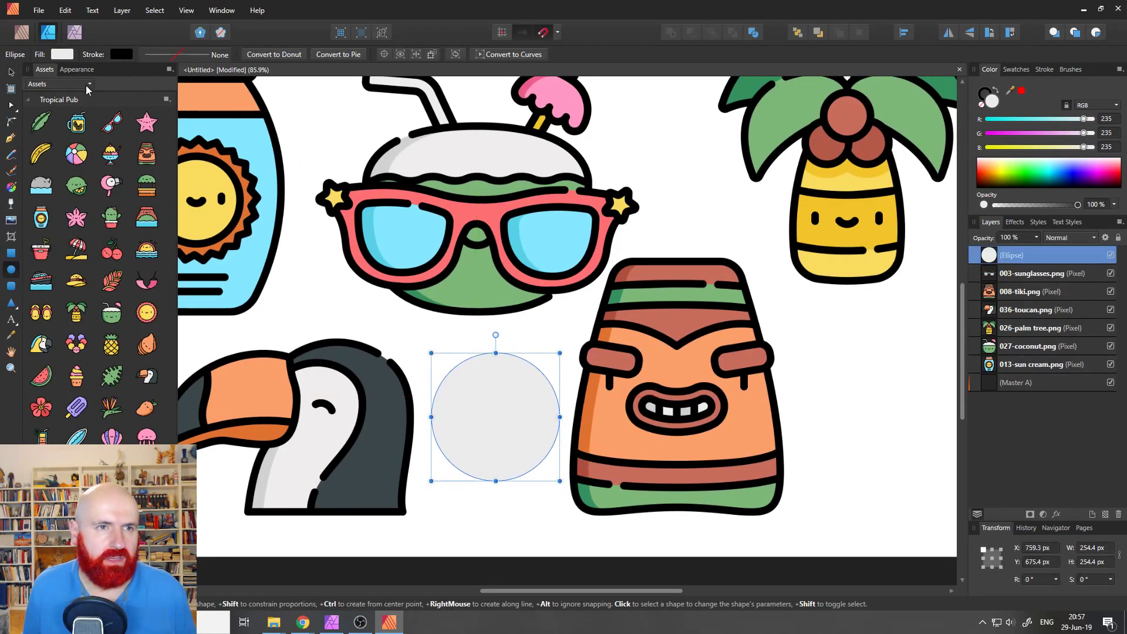
click(65, 54)
drag(71, 175, 2, 177)
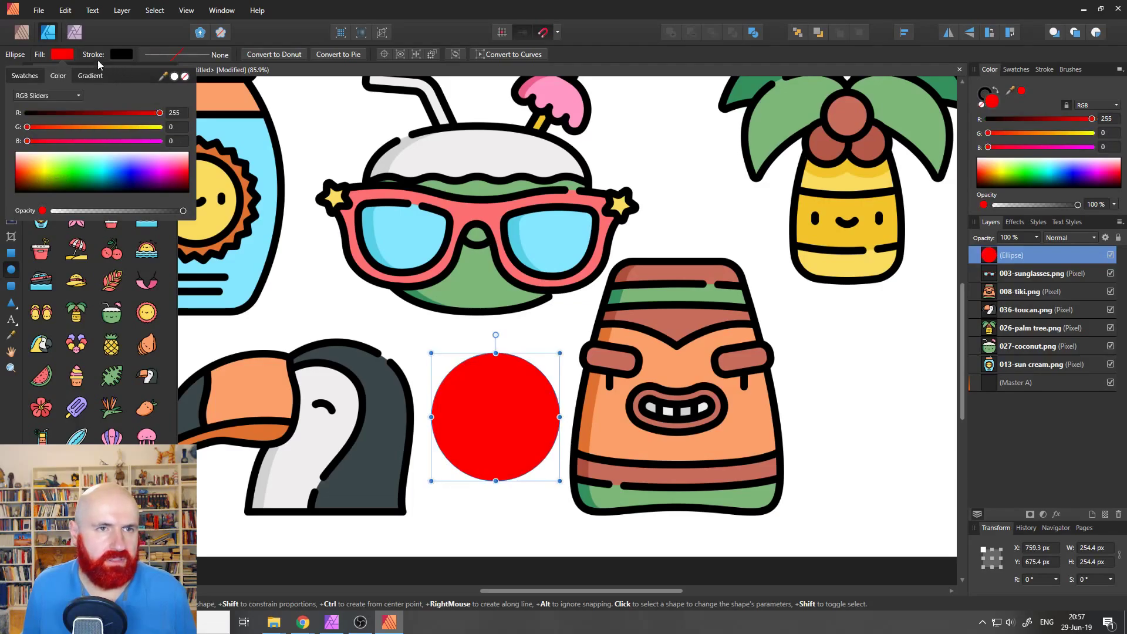
Step: Inspect the red circle's vector edge at extreme magnification and delete the circle
click(11, 368)
drag(452, 371, 479, 348)
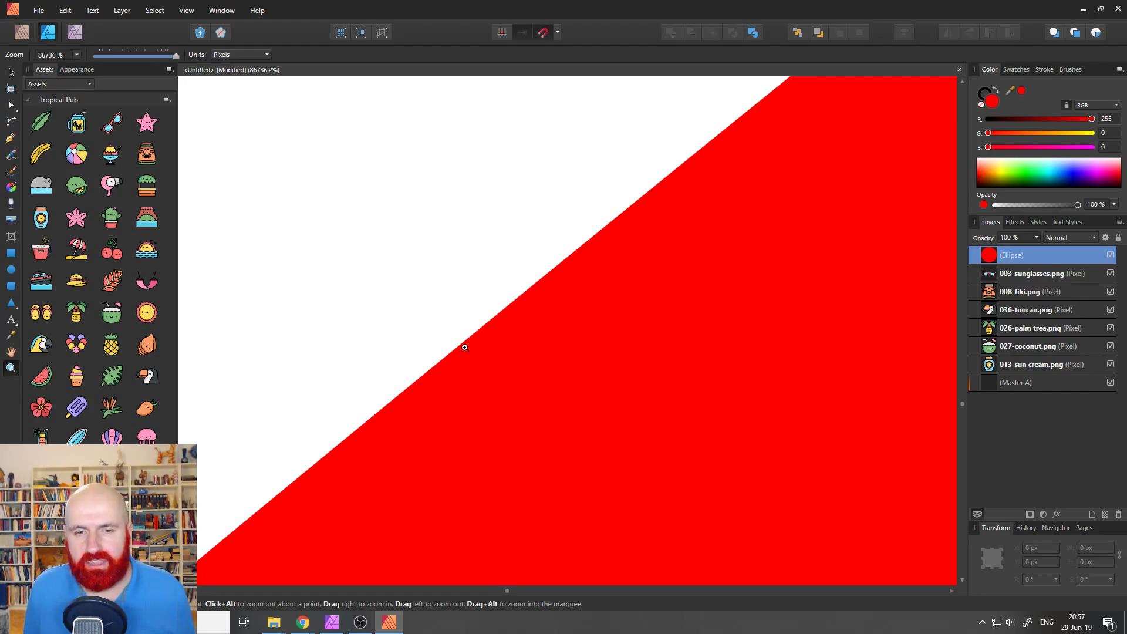
alt+click(467, 357)
scroll(467, 357, down, 20)
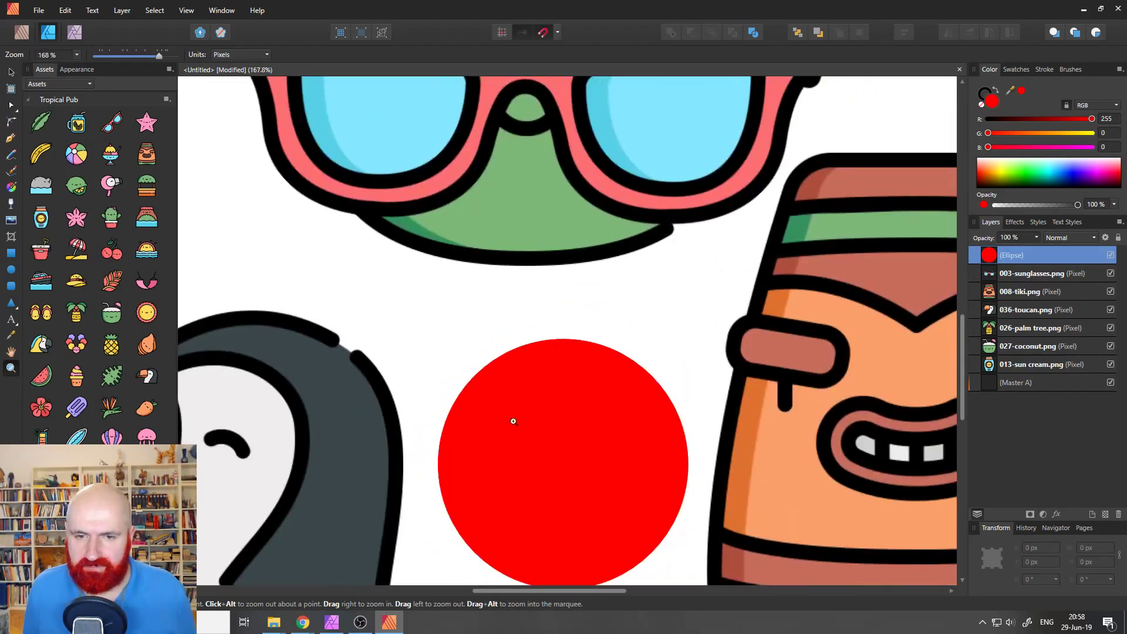
drag(528, 446, 585, 283)
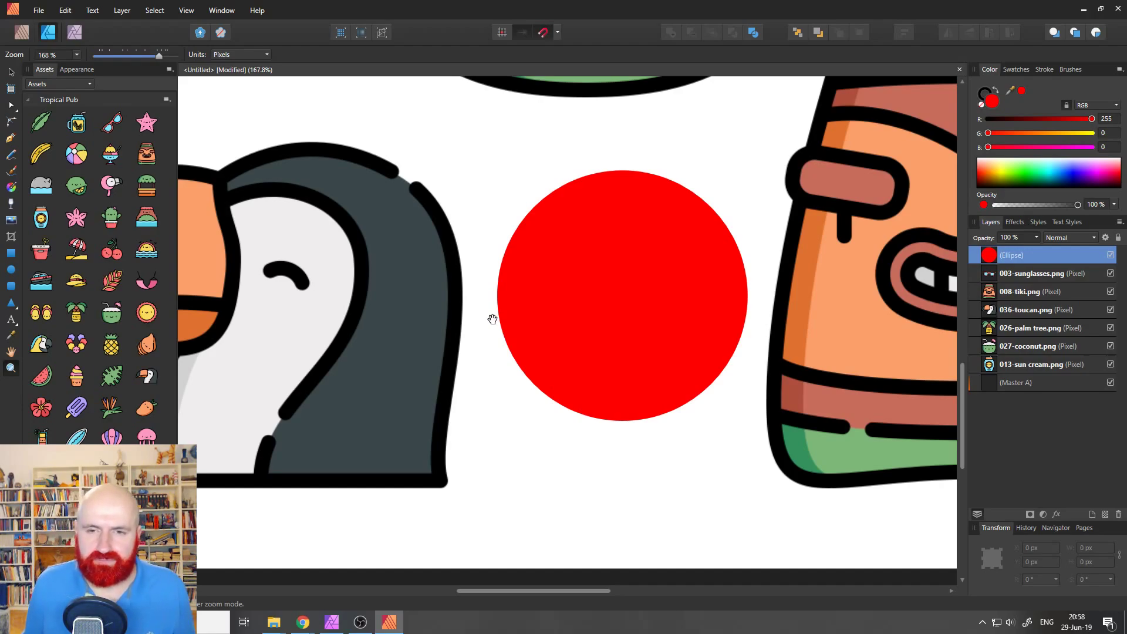
key(v)
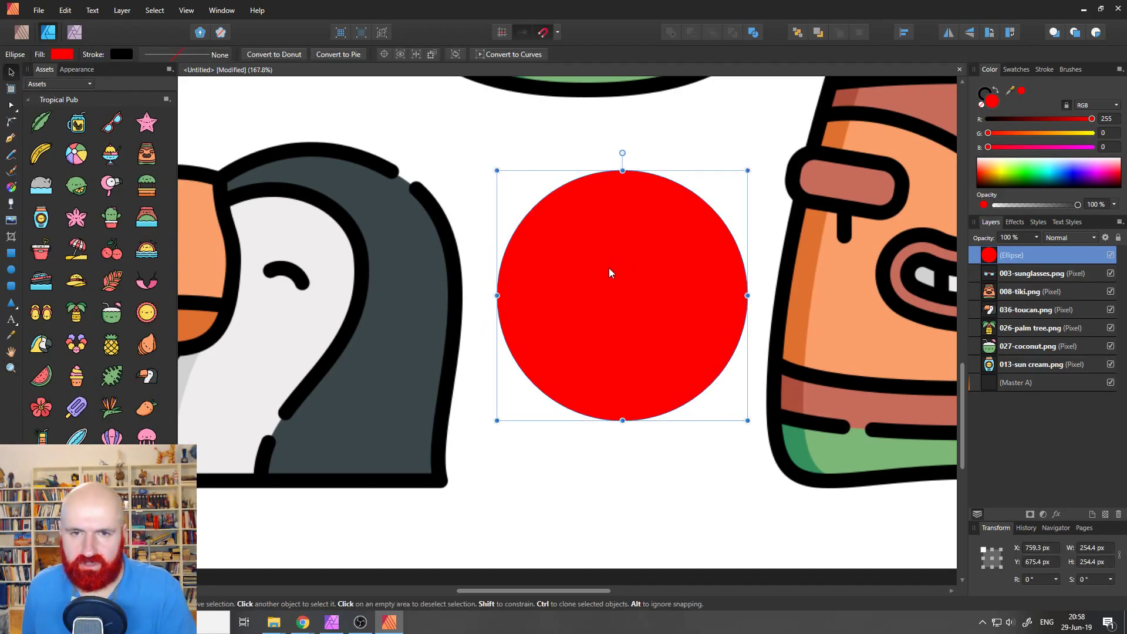
key(Delete)
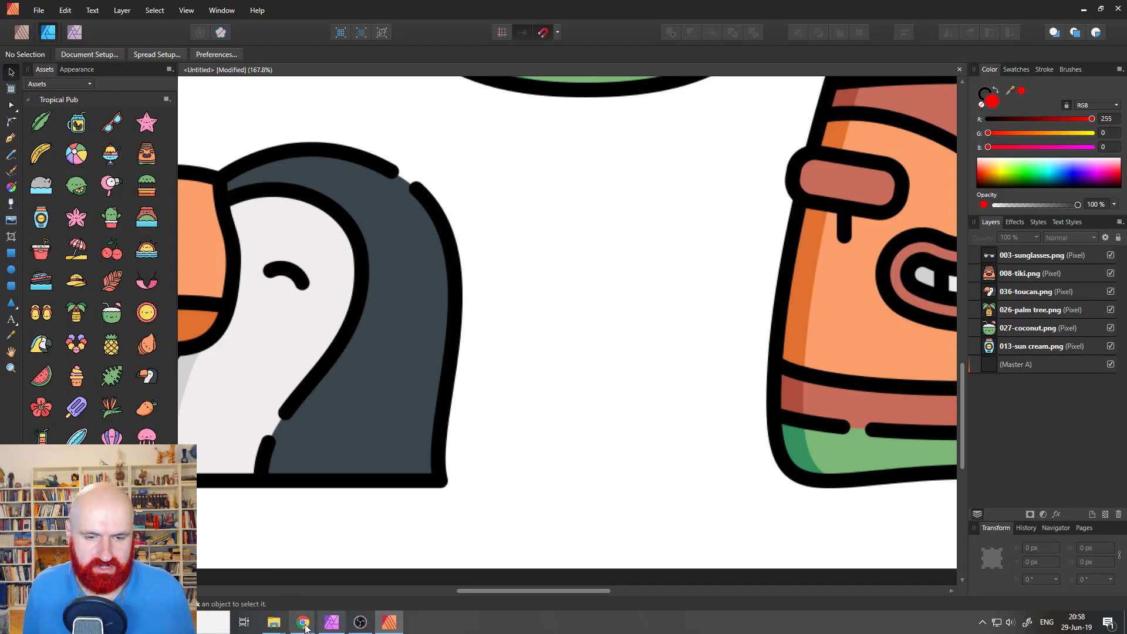
Step: Bring up the YouTube live chat window over the document and read the viewers' latest questions
mouse_move(308, 623)
click(360, 587)
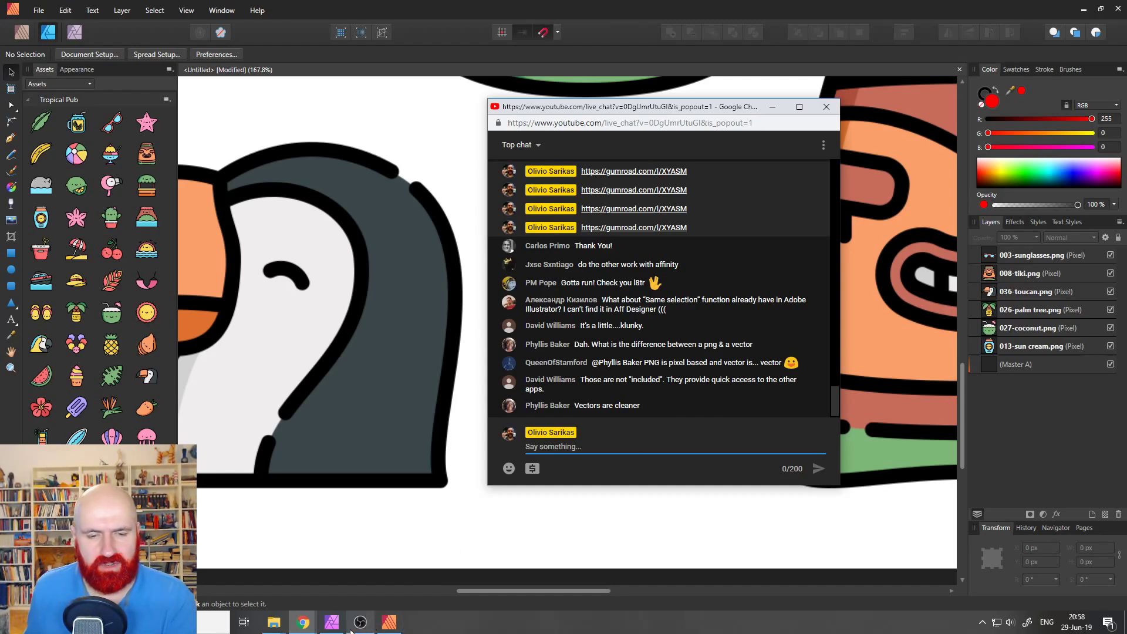
mouse_move(389, 622)
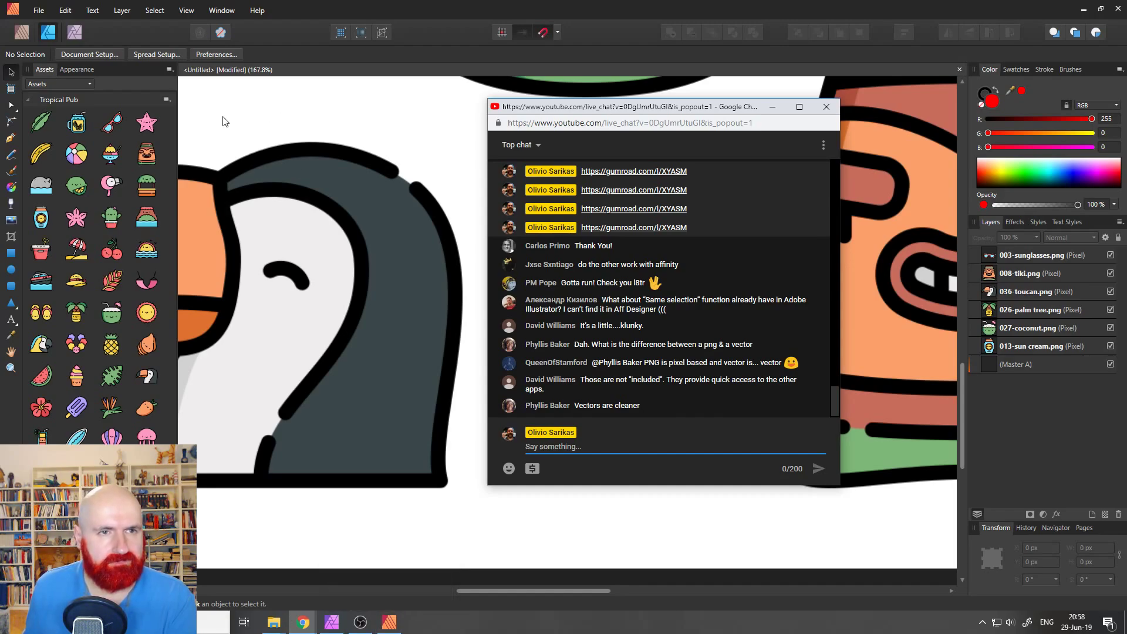
Step: Launch Affinity Designer, dismiss its welcome screen to view the standalone workspace, and close the program again
click(135, 623)
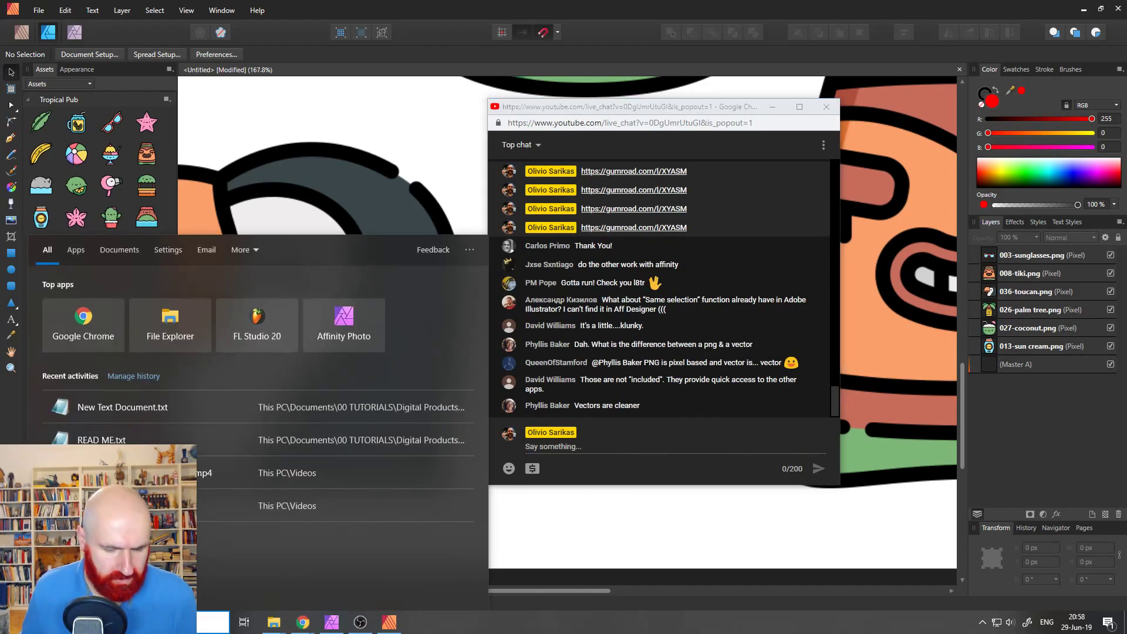
text(des)
key(Return)
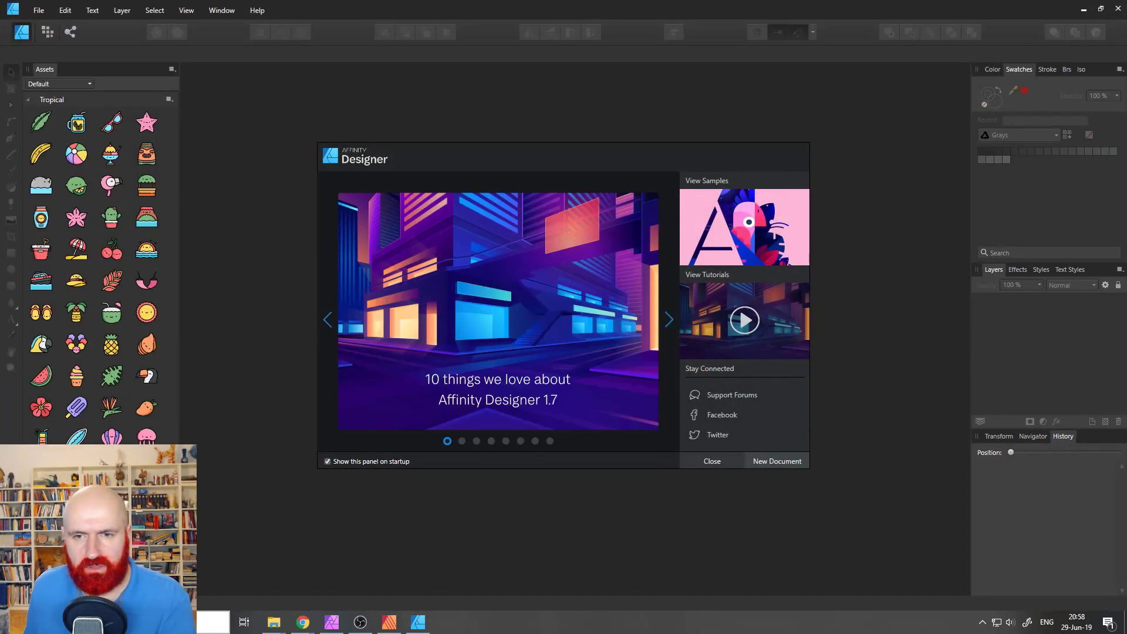
click(708, 462)
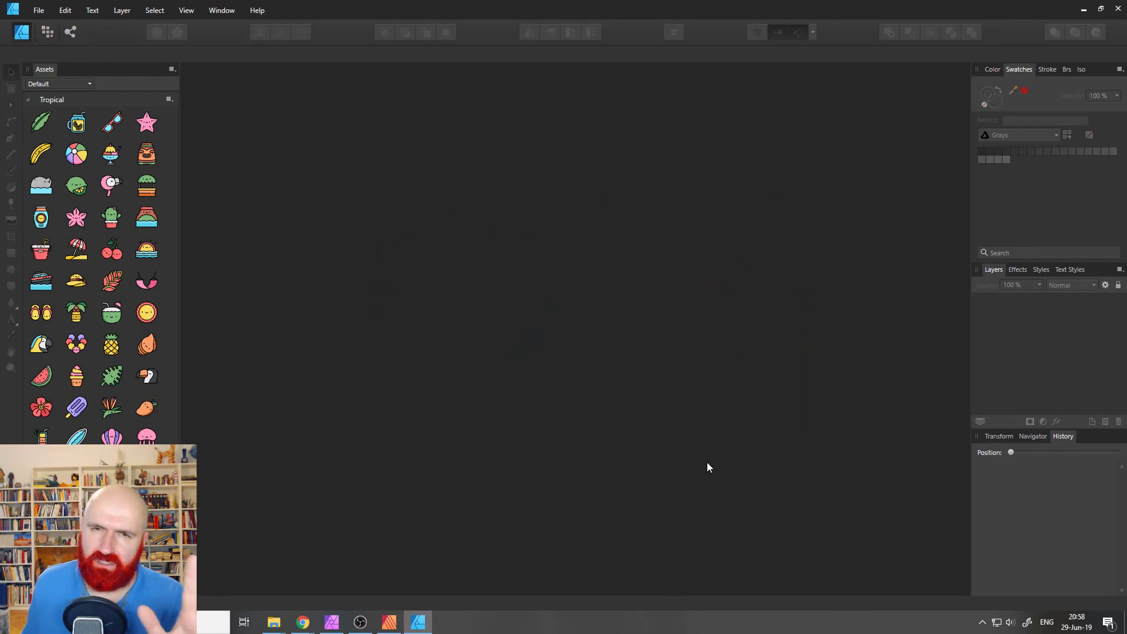
click(1118, 9)
Step: Compare the Photo, Designer and Publisher personas on the document, ending in the Designer persona with the whole page in view
click(80, 35)
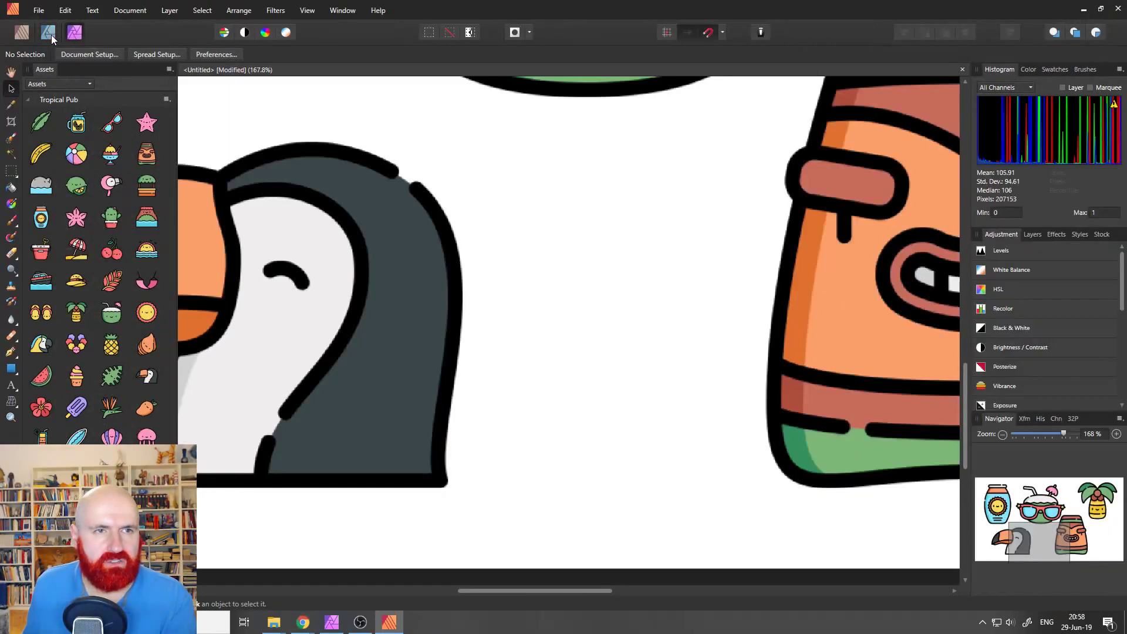
click(50, 34)
click(28, 34)
click(48, 33)
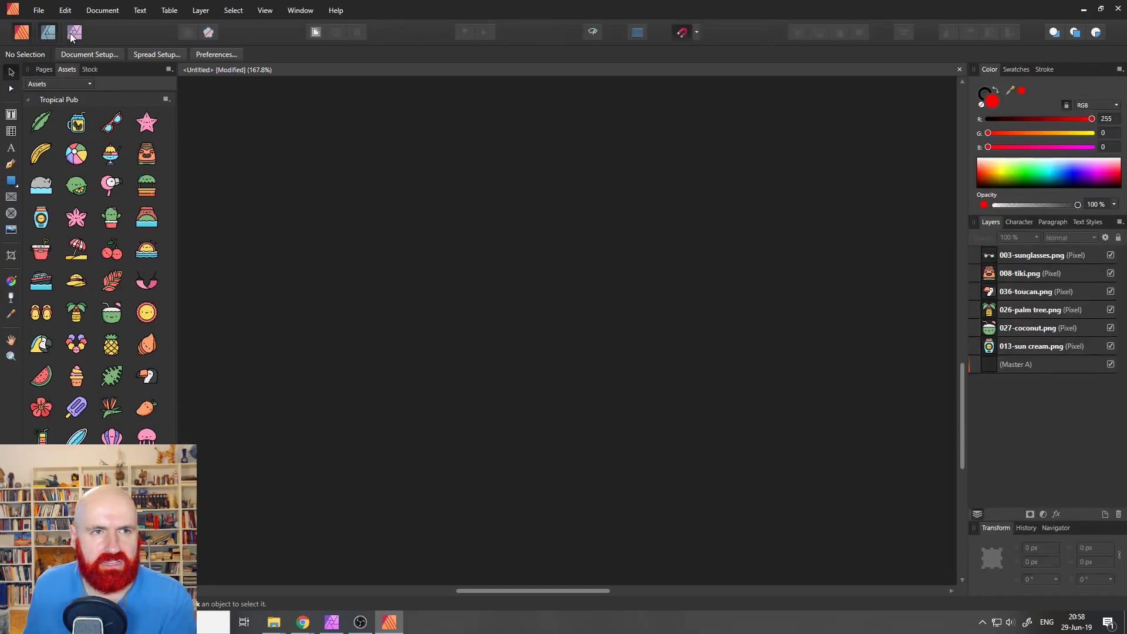
click(79, 33)
click(23, 33)
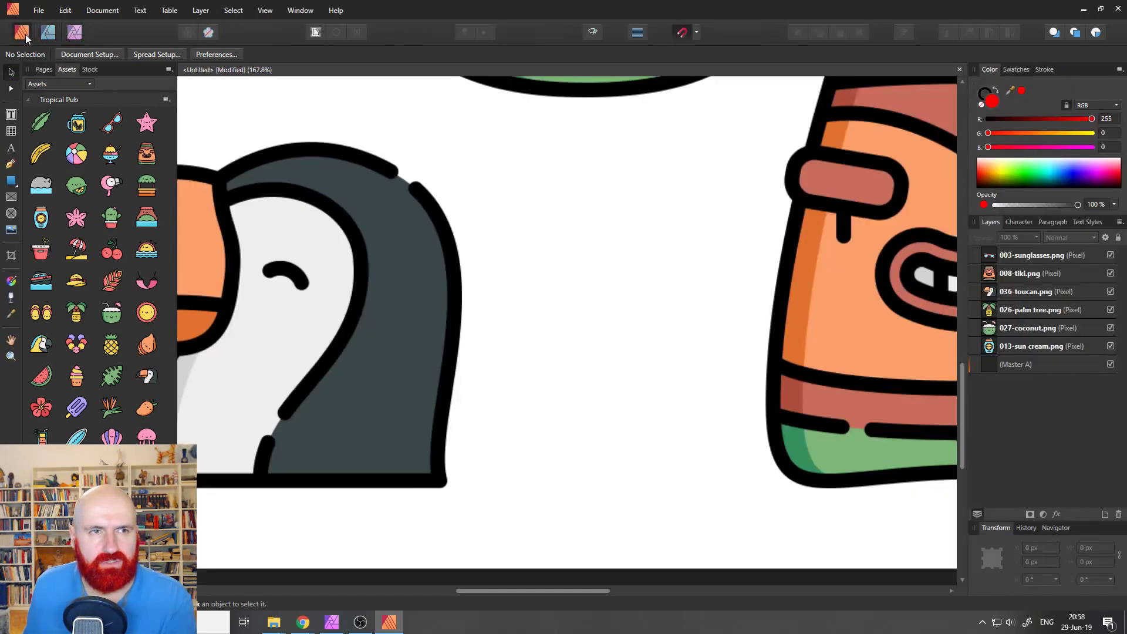
click(52, 34)
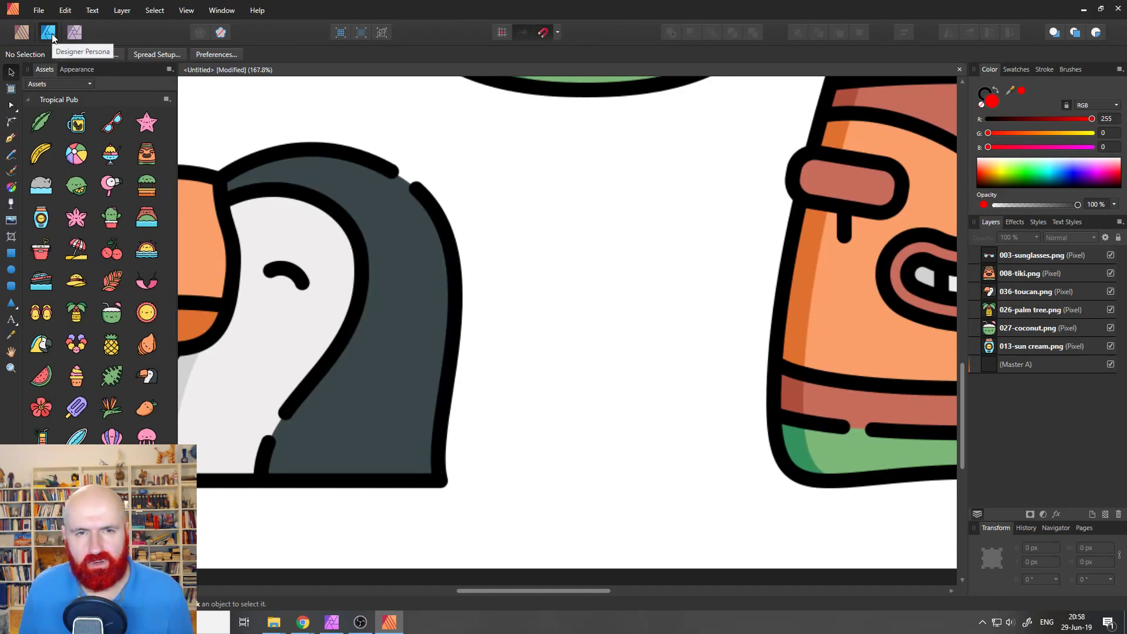
key(ctrl+0)
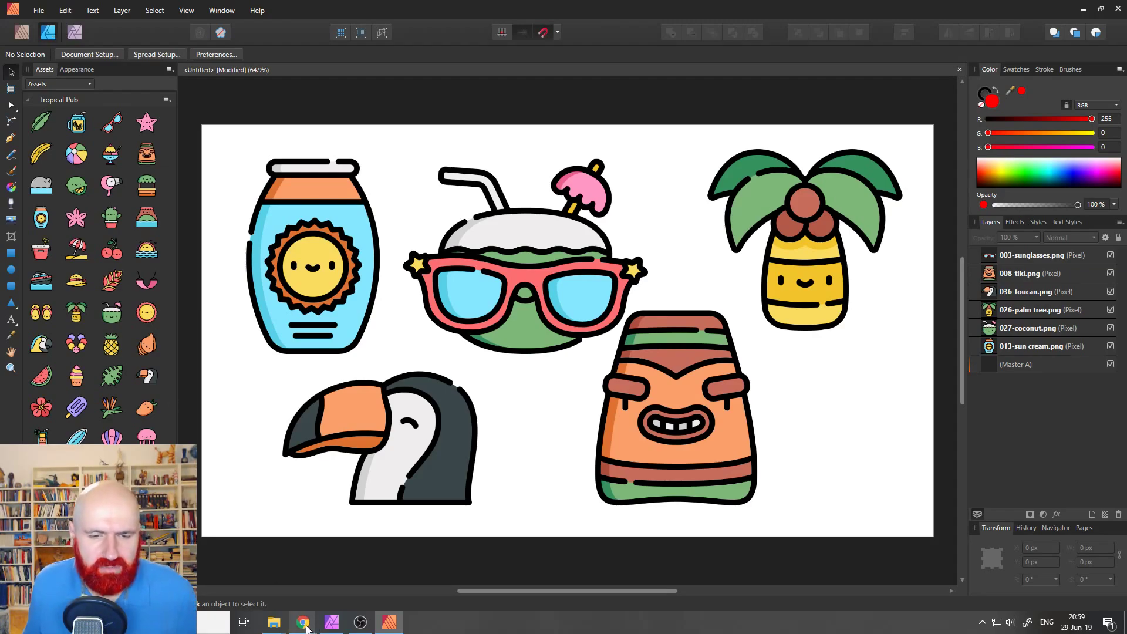
Step: Check the YouTube live chat for new viewer messages and return the document to the Publisher persona
mouse_move(303, 622)
click(360, 583)
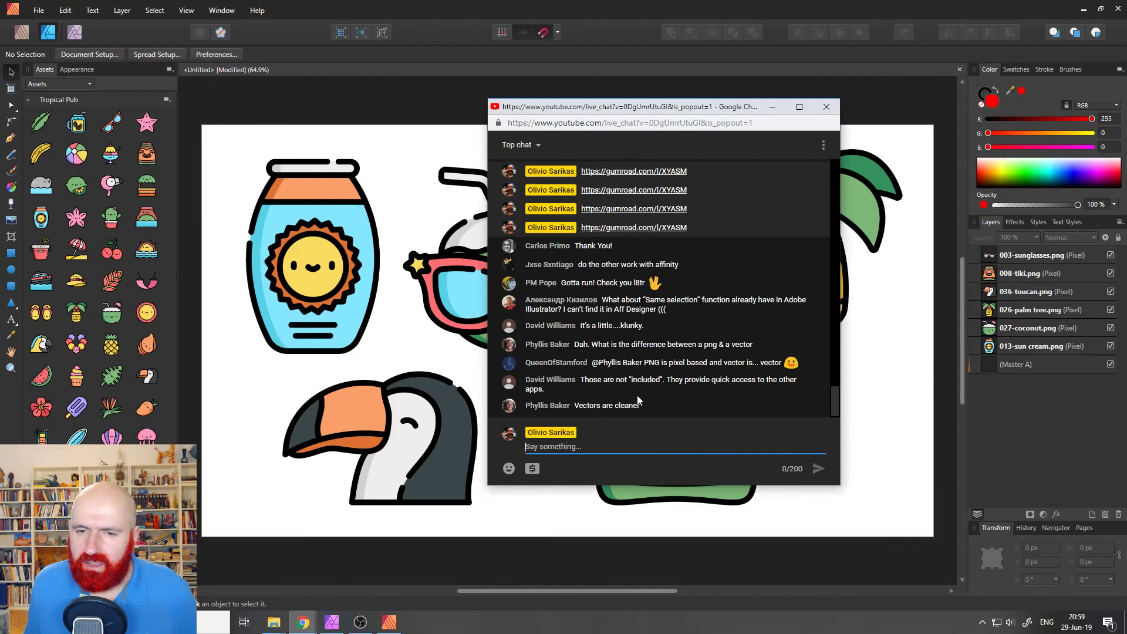
click(612, 447)
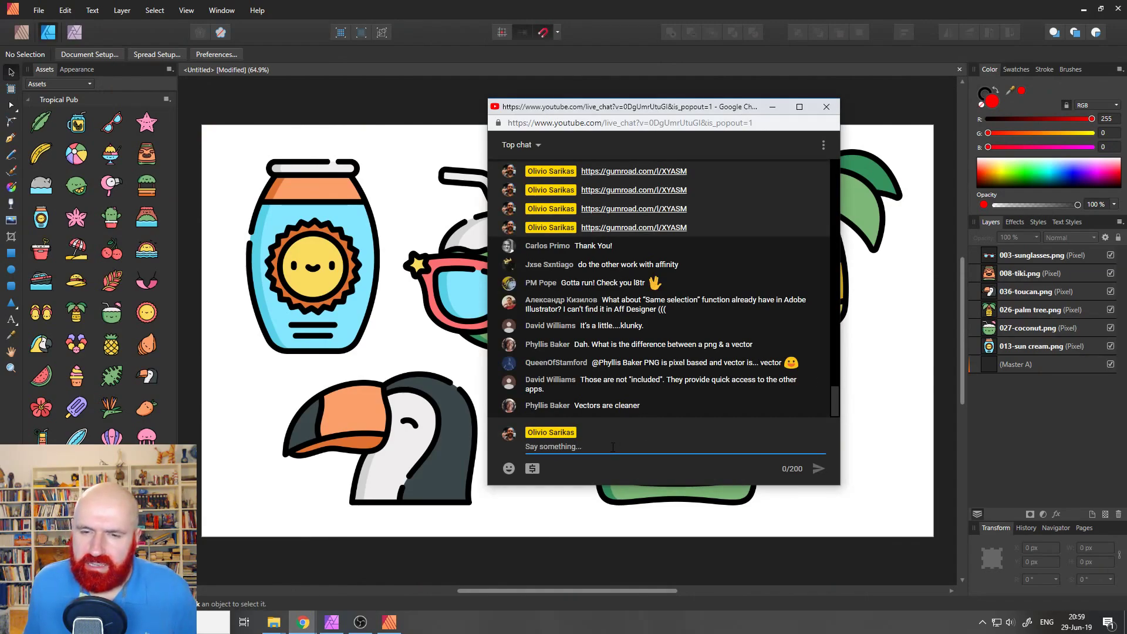
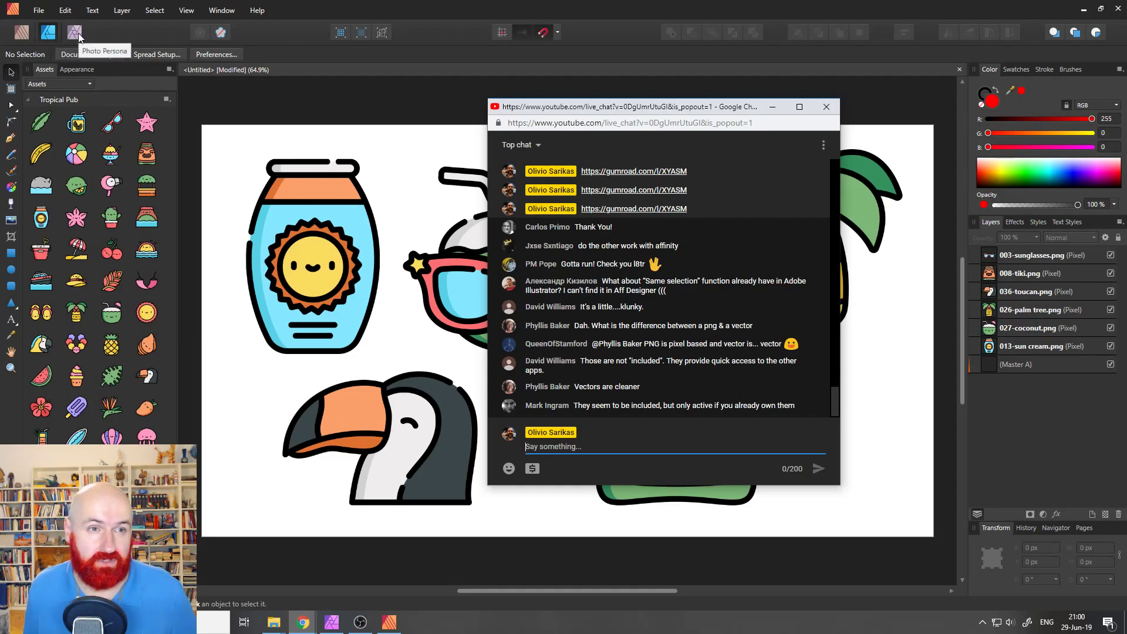
click(21, 34)
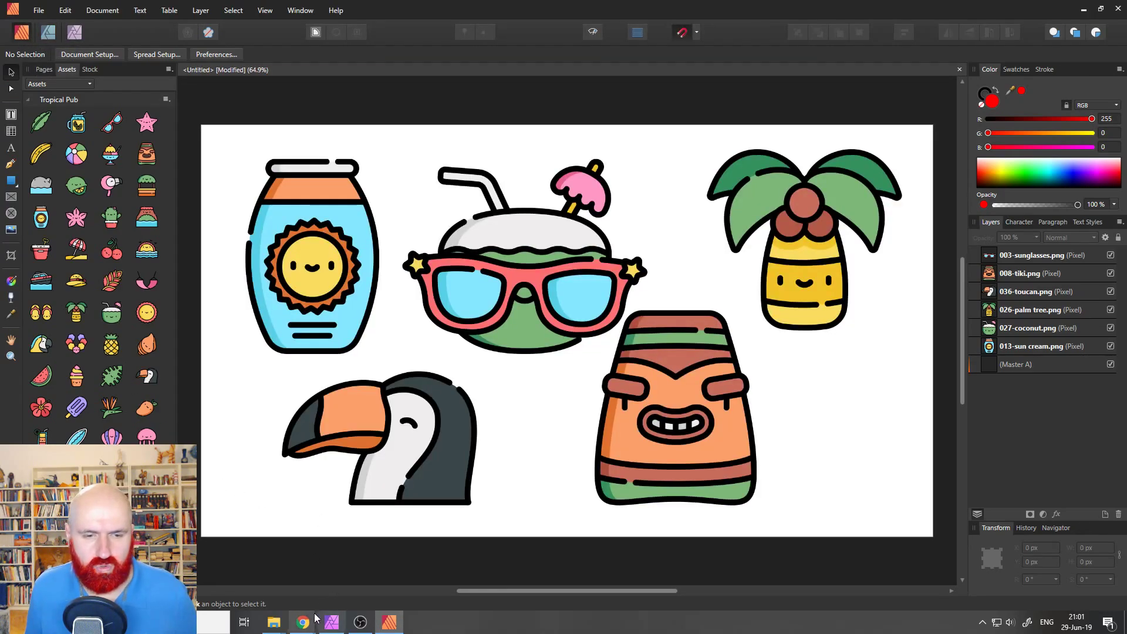
Step: Read the live chat once more and view the options available for managing the Assets library
mouse_move(302, 626)
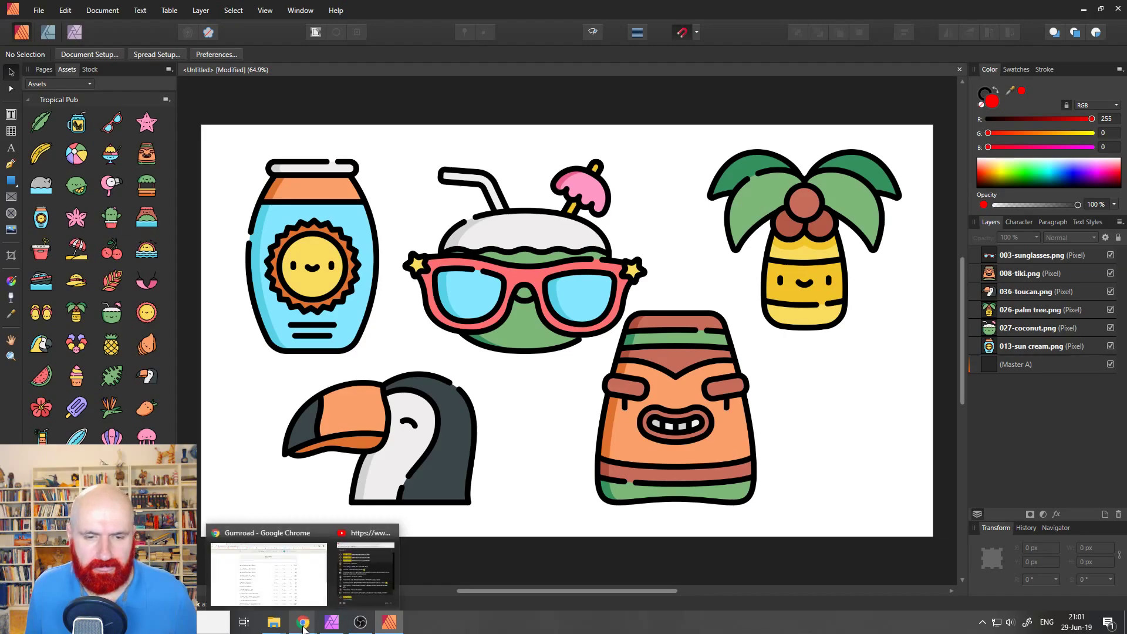
click(366, 599)
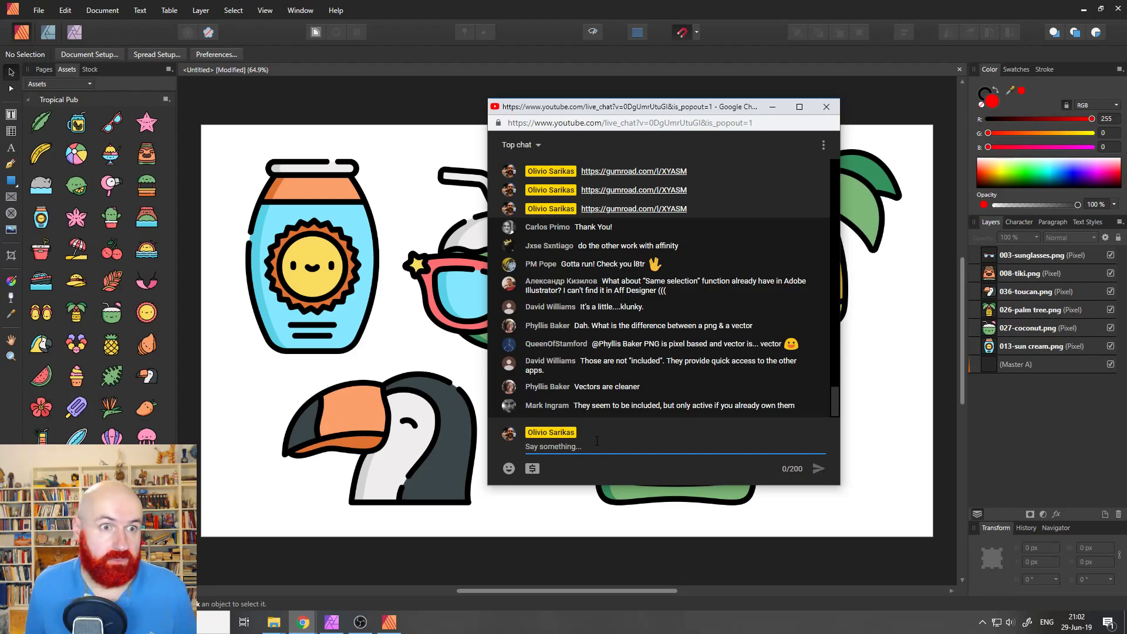
click(171, 71)
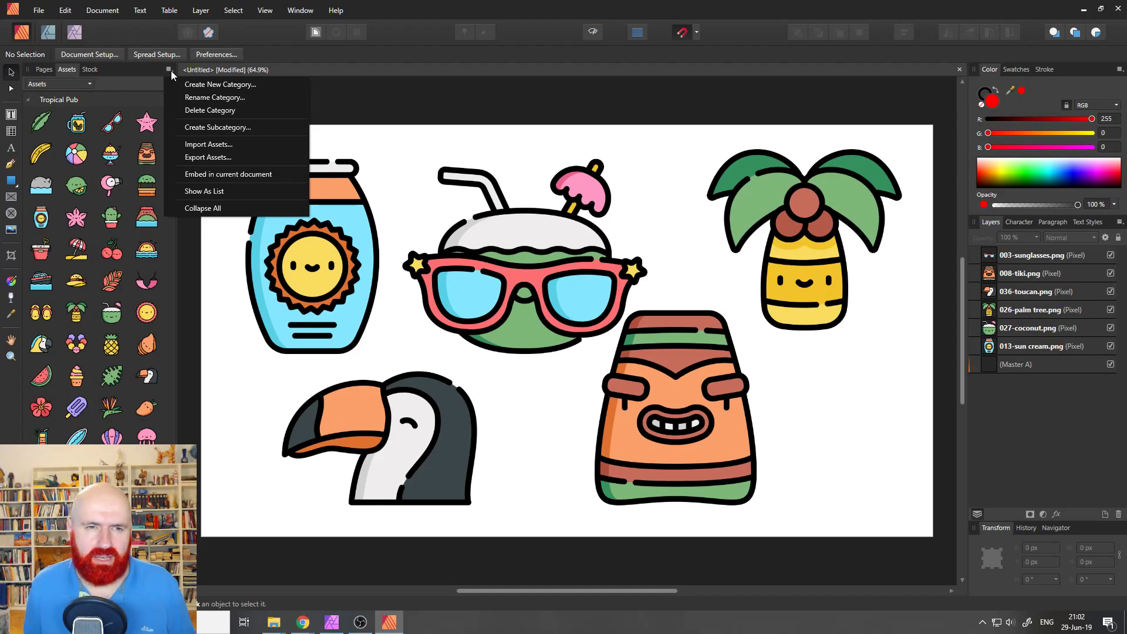
Step: Open the Affinity forum's Tutorials section in a new Chrome tab and look through the account's notifications
click(314, 623)
click(268, 572)
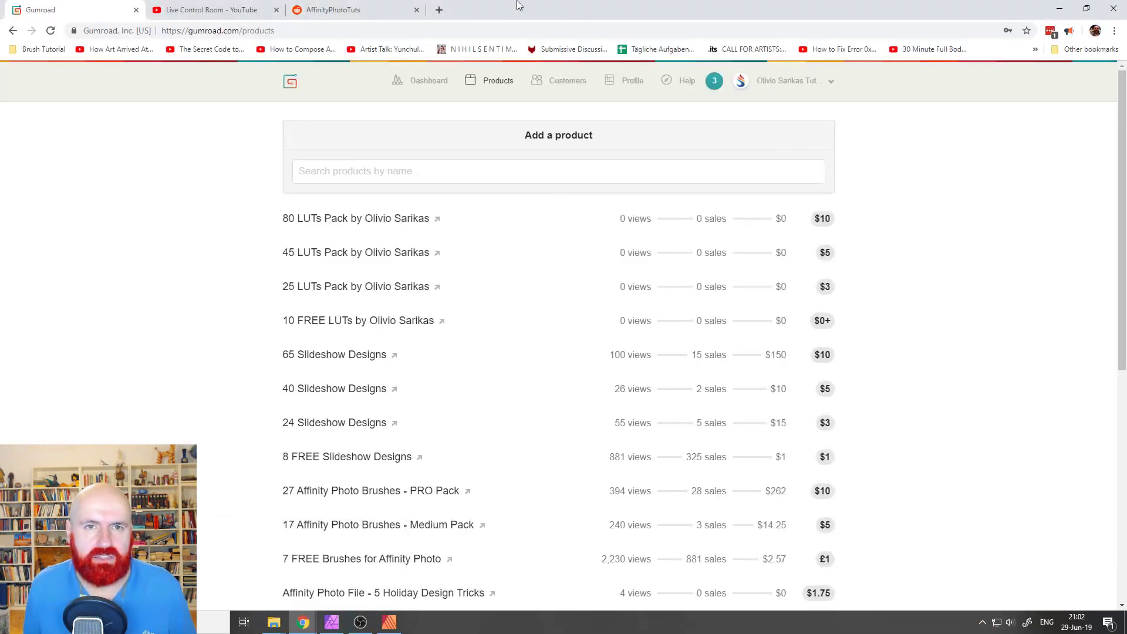
click(442, 10)
text(fo)
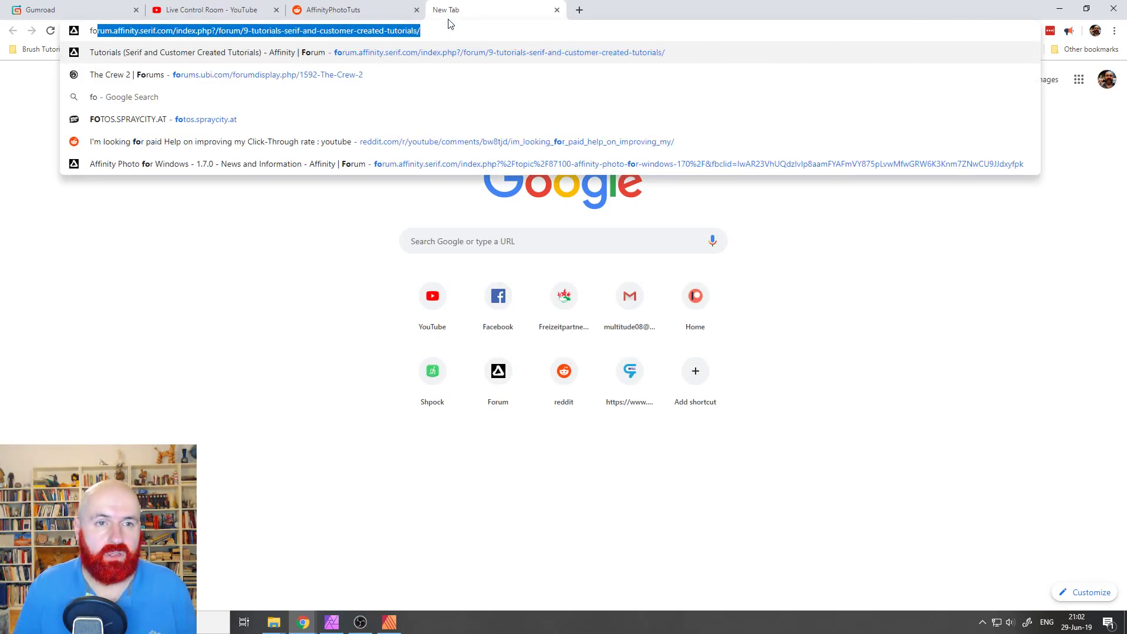
key(Return)
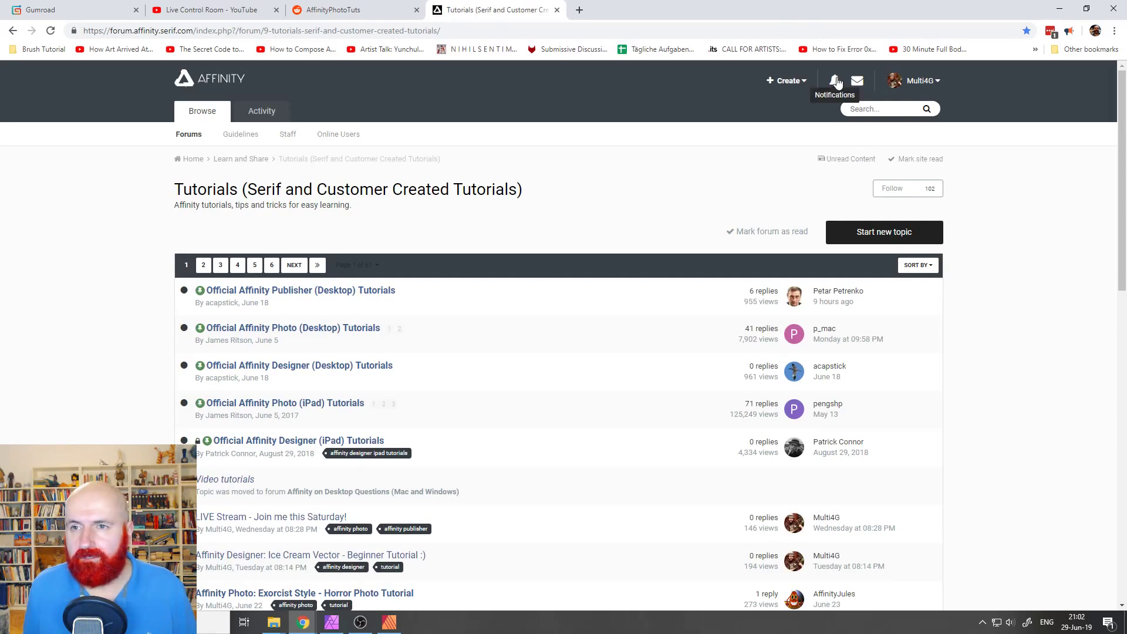
click(836, 81)
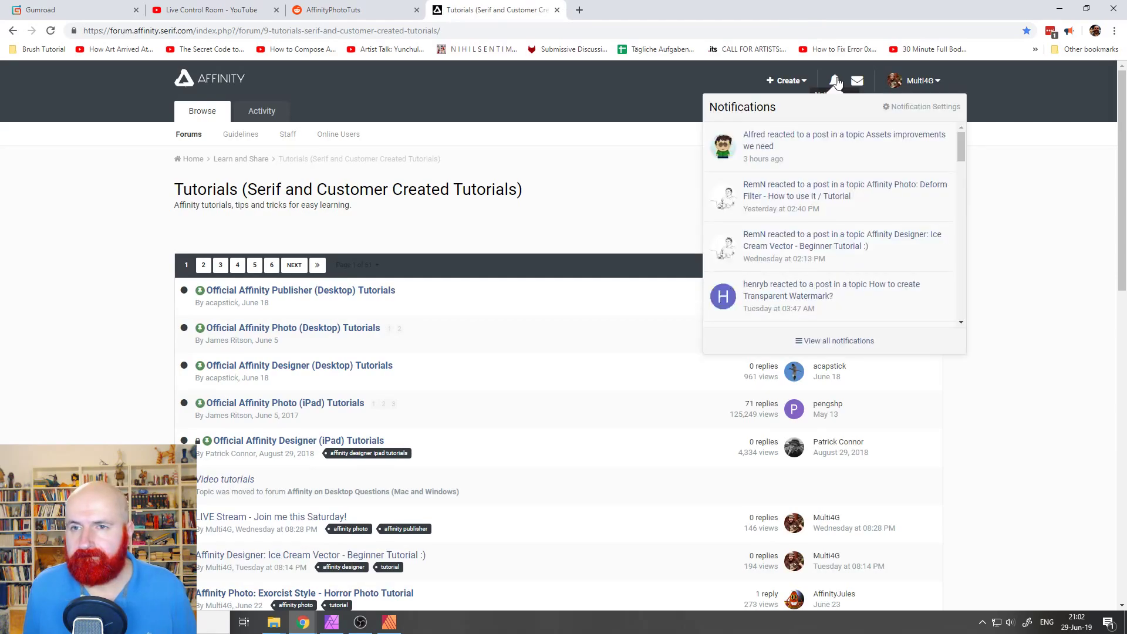
click(135, 181)
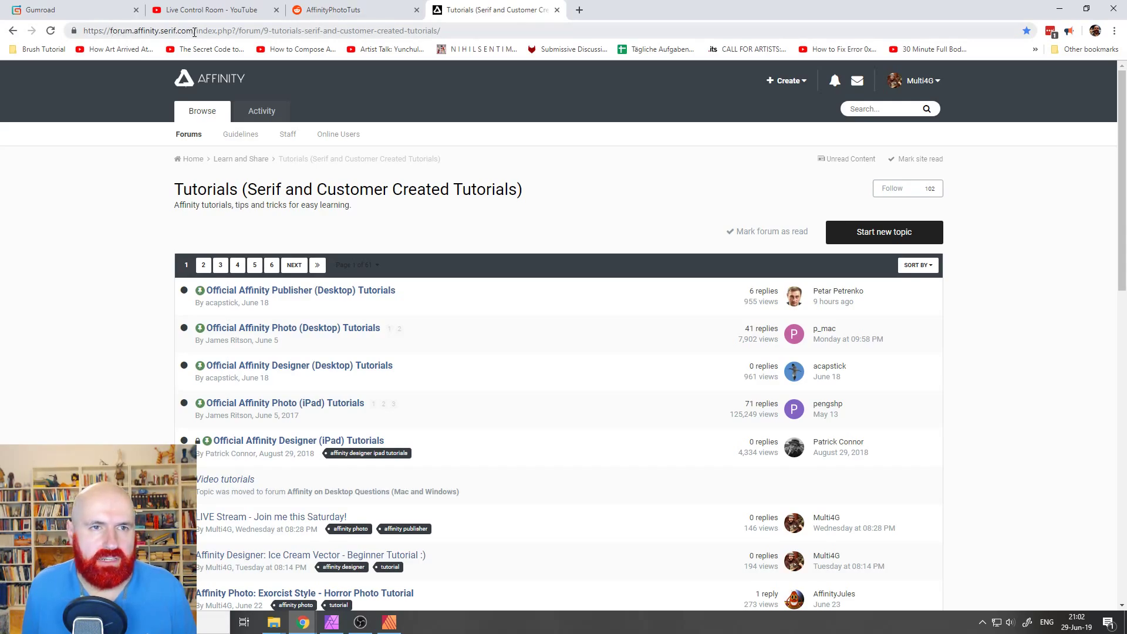
drag(193, 31, 83, 31)
key(ctrl+c)
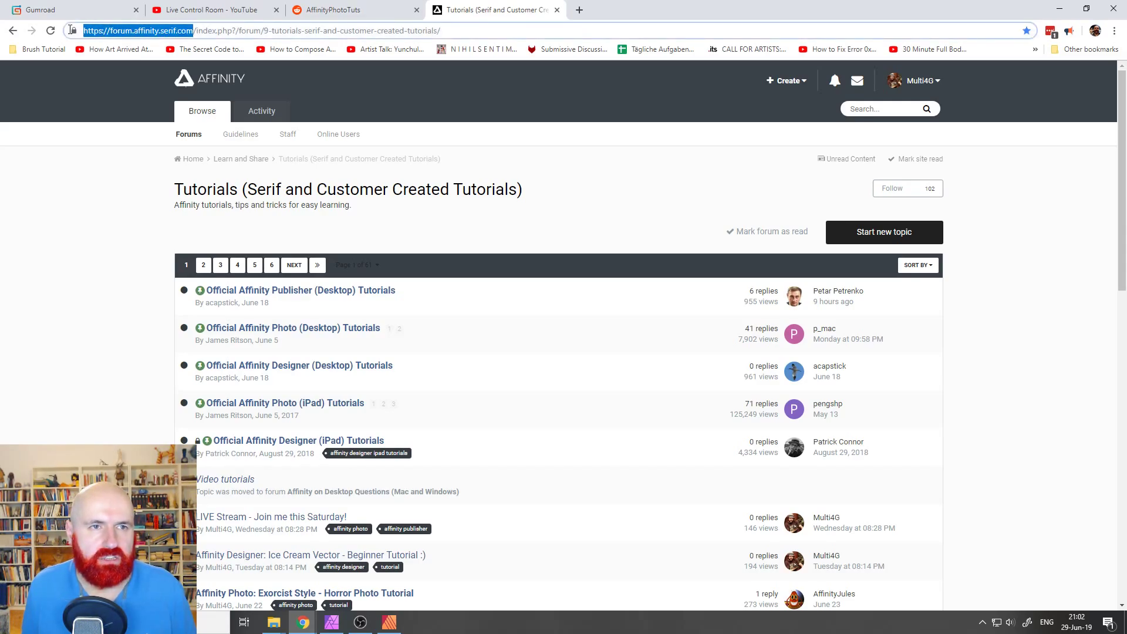
click(329, 10)
click(231, 11)
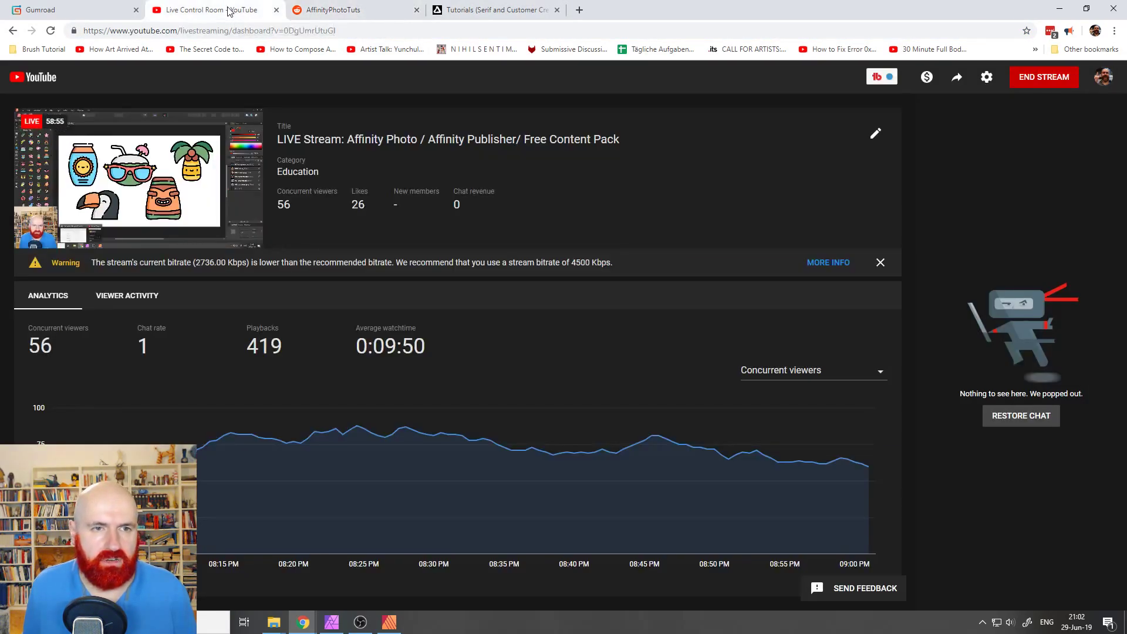
click(496, 10)
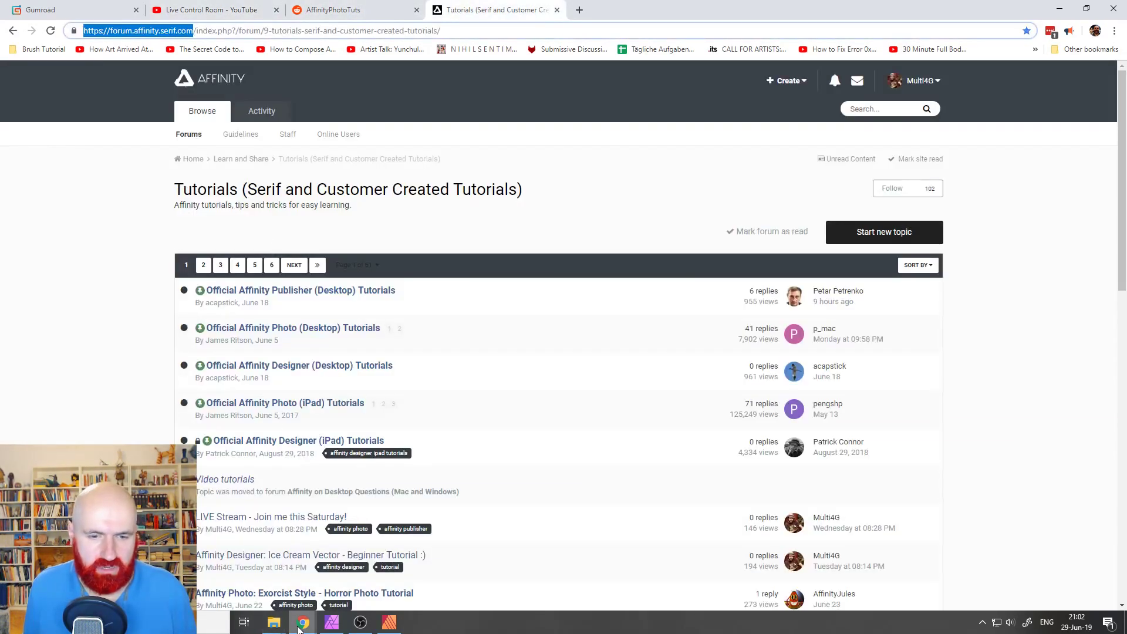
mouse_move(303, 622)
click(366, 566)
key(ctrl+v)
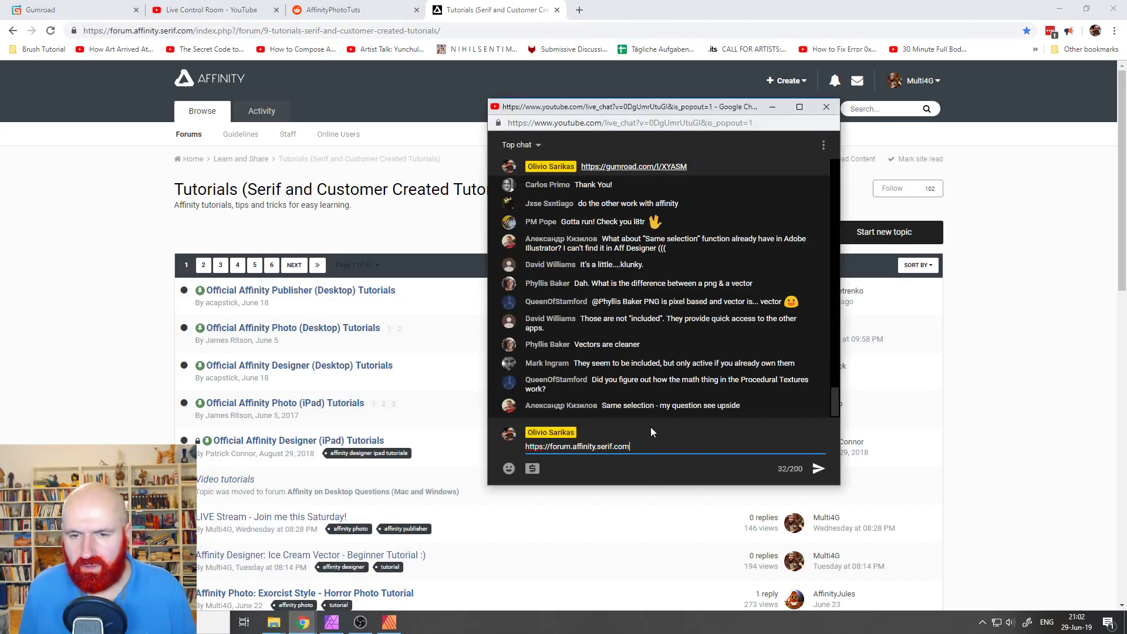
key(Return)
key(ctrl+v)
key(Return)
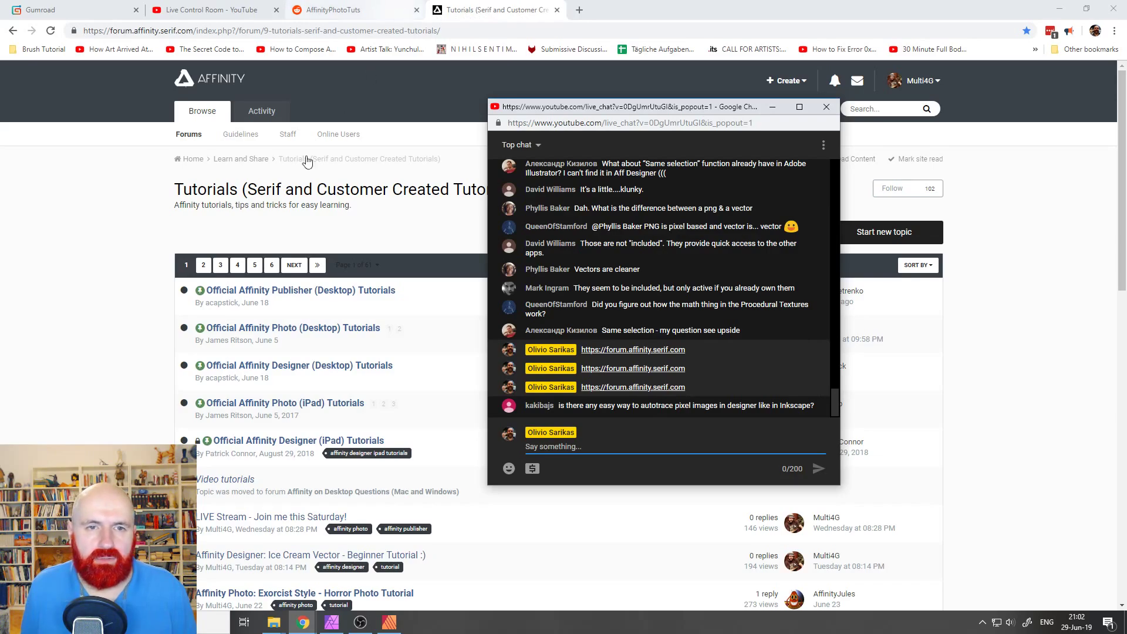
Step: Open the forum topic "Assets improvements we need" from the notifications and show its first post
click(91, 249)
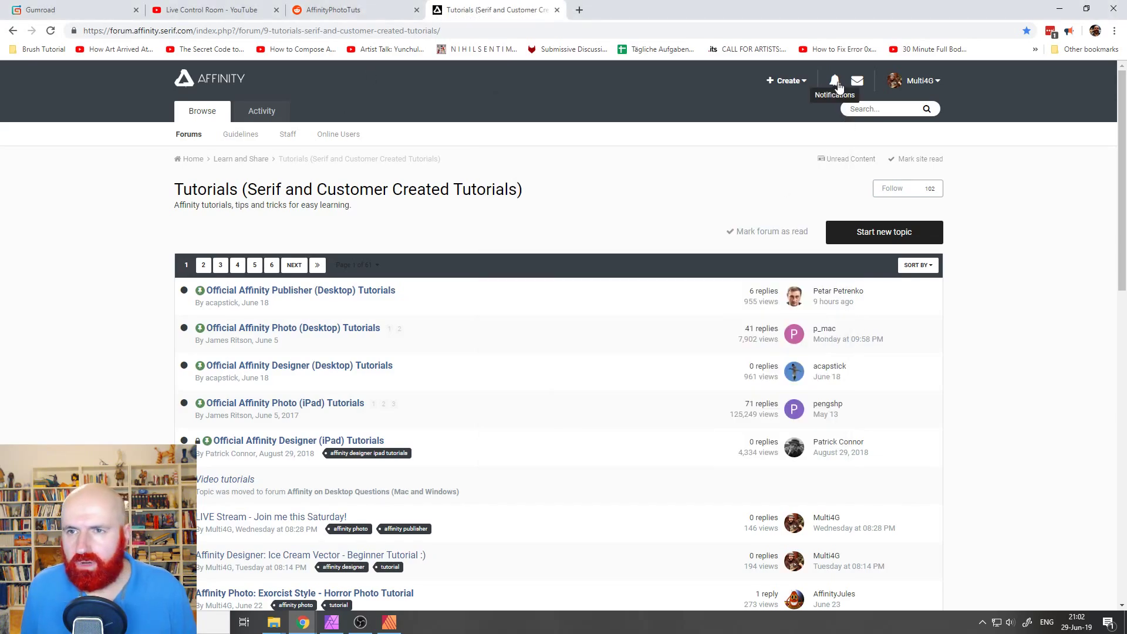
click(834, 82)
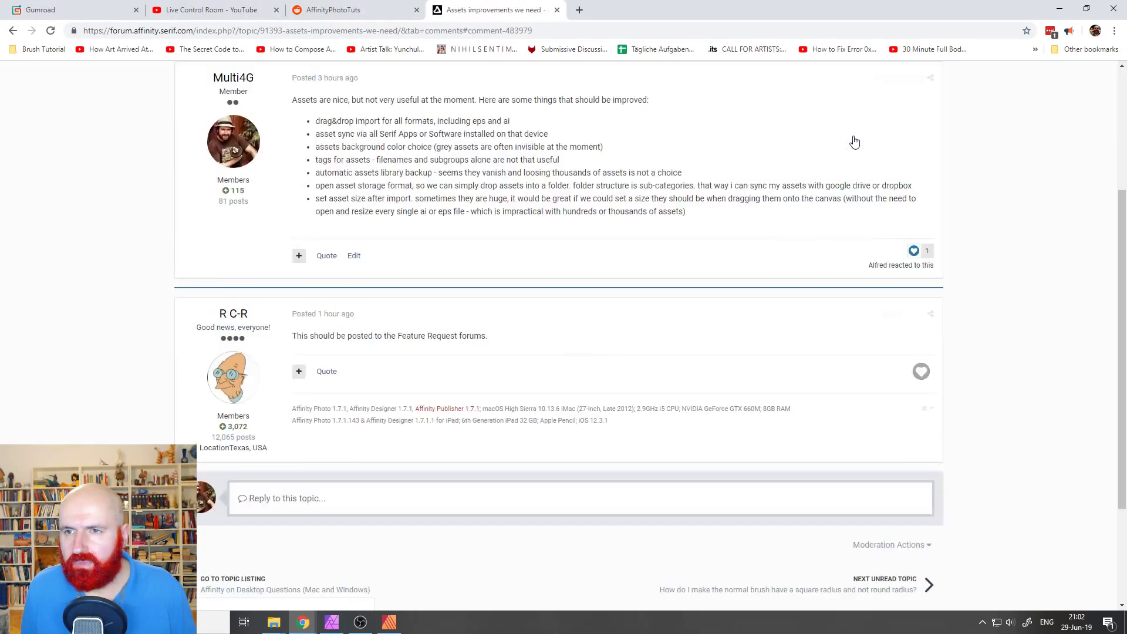
scroll(840, 292, up, 4)
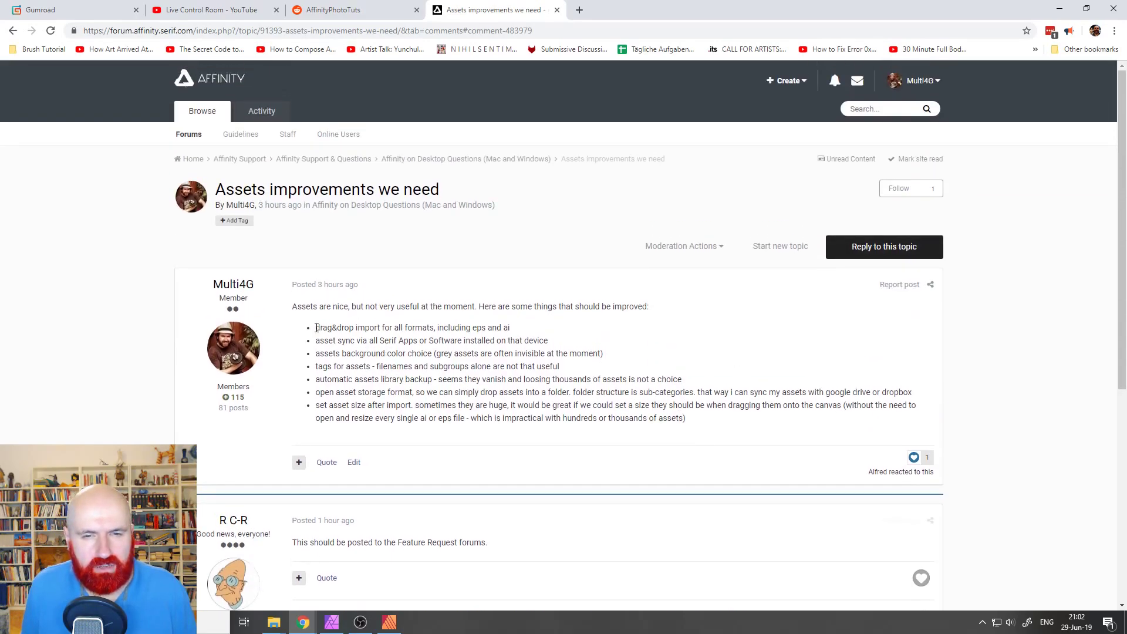
Step: Highlight the first post's requests for drag&drop import of all formats, asset sync and assets background color choice while reading them
drag(313, 329, 519, 337)
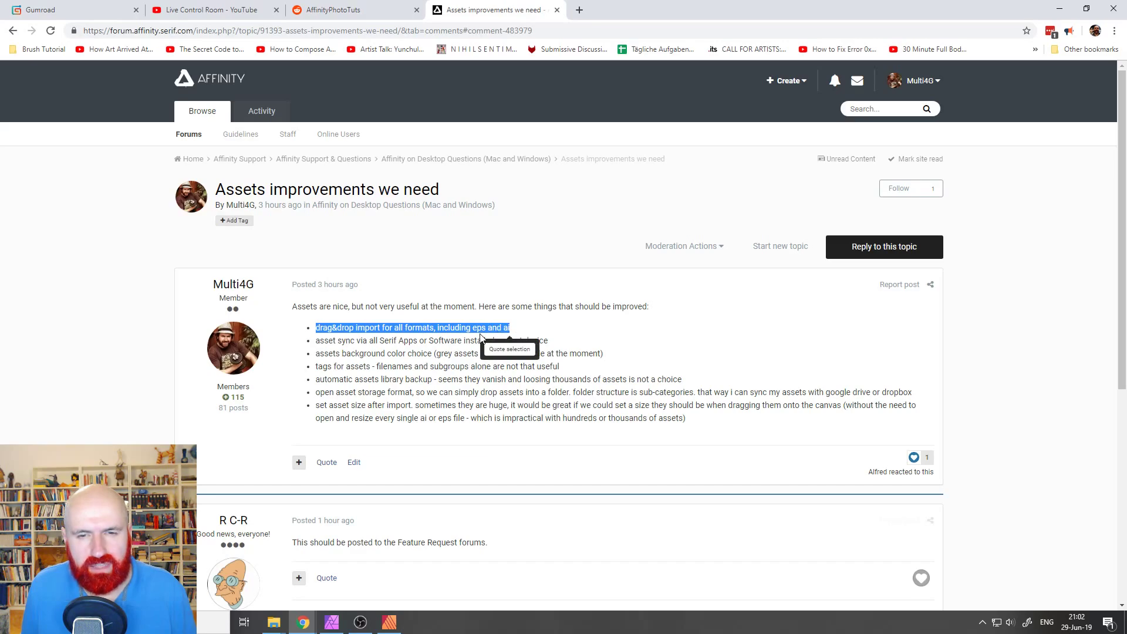
click(493, 333)
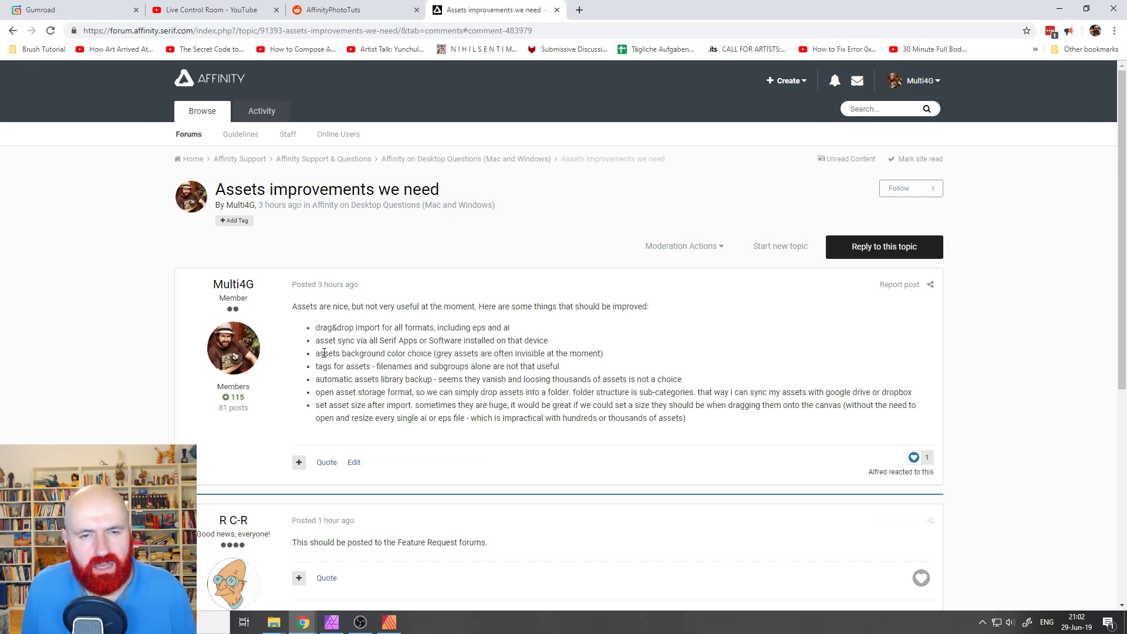
drag(331, 345, 368, 329)
click(492, 343)
click(382, 341)
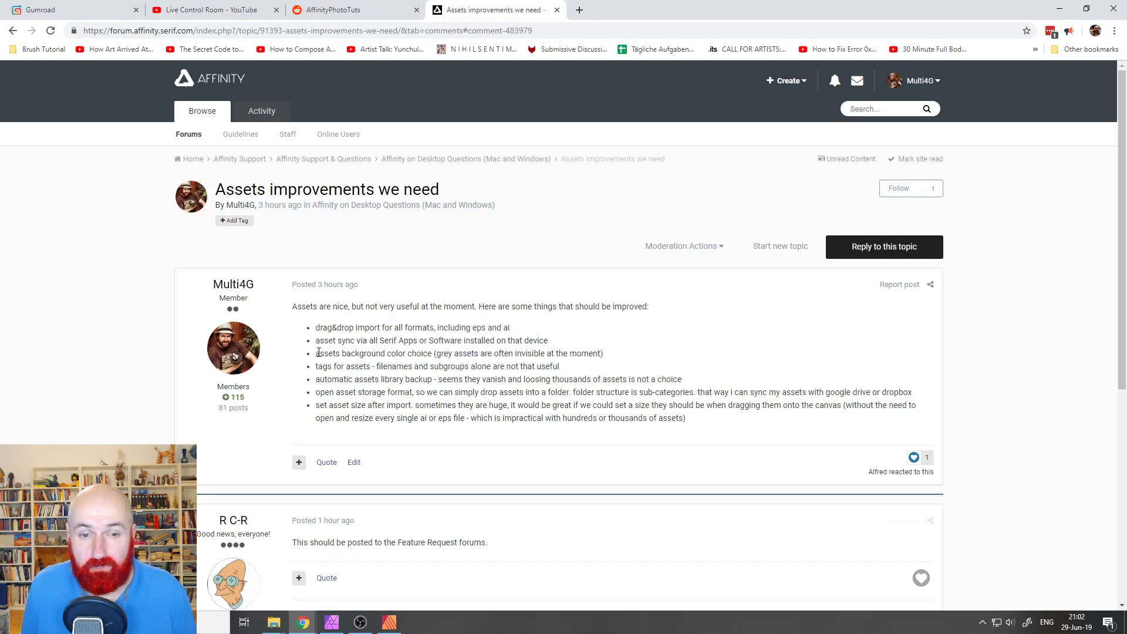
drag(316, 354, 433, 354)
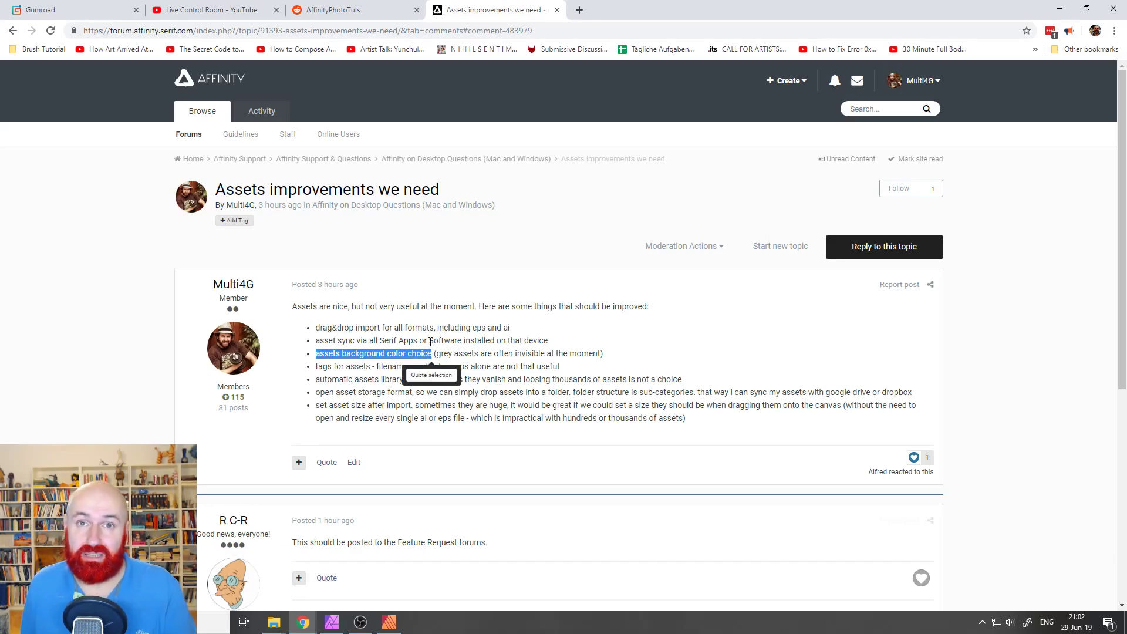
drag(436, 405, 438, 413)
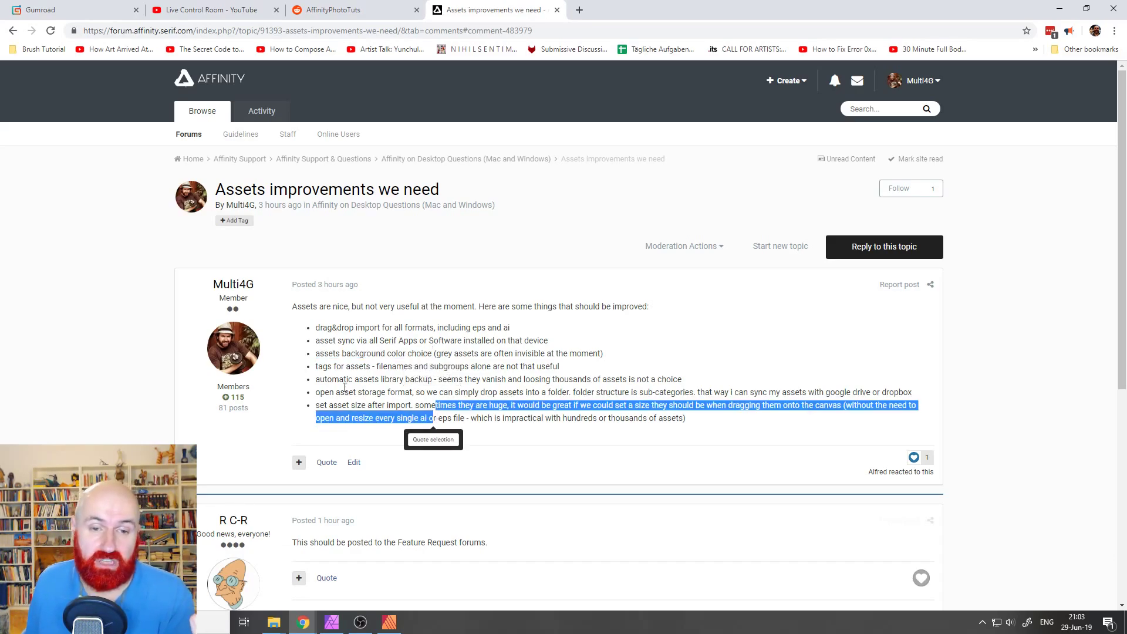
Step: Highlight the requests for automatic assets library backup, open asset storage format and setting asset size after import while reading them
click(319, 367)
drag(319, 366, 438, 385)
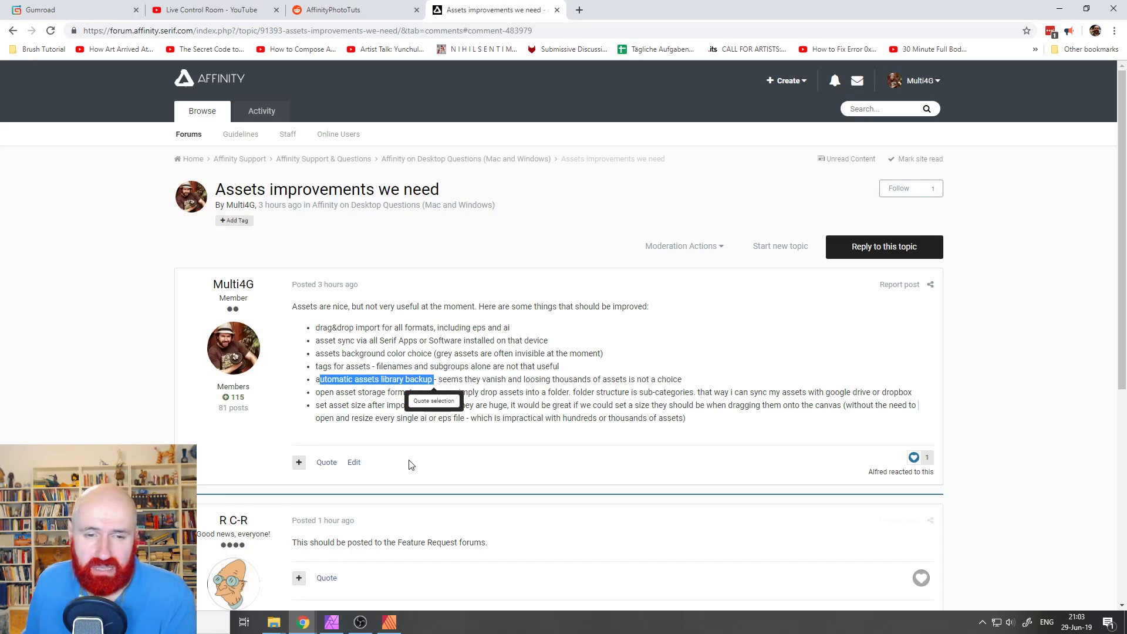
click(368, 415)
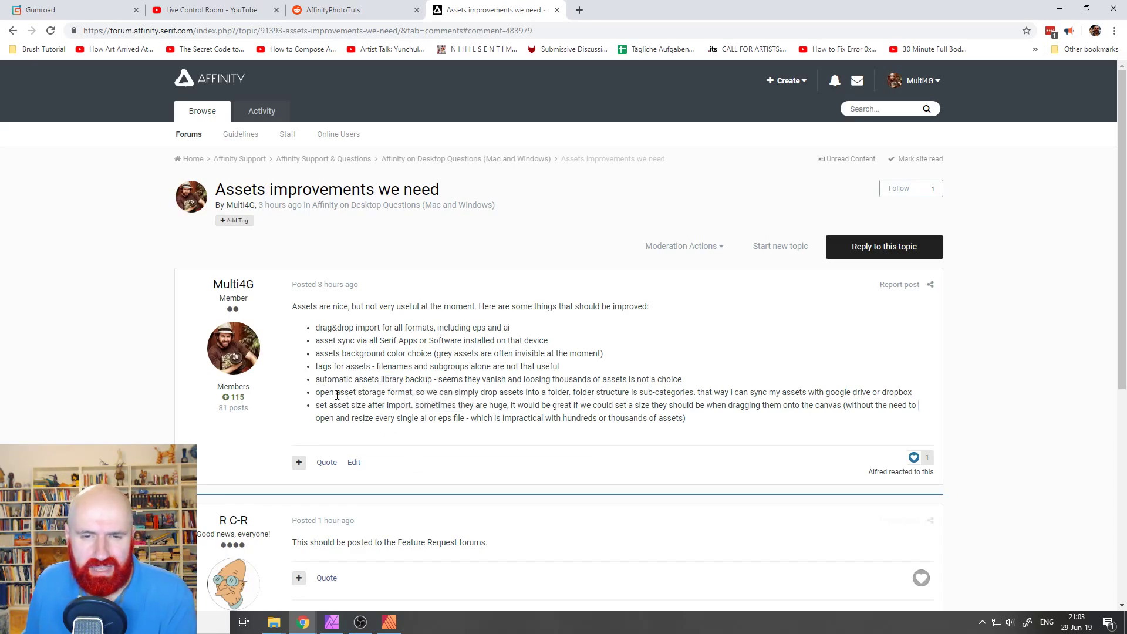
drag(336, 392, 612, 392)
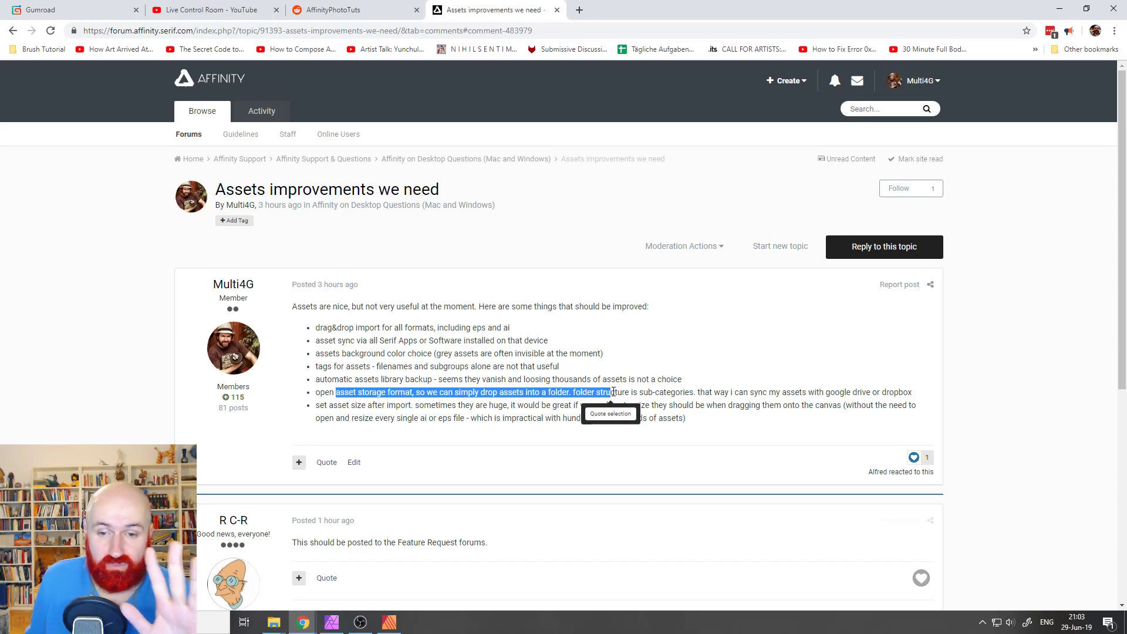
click(394, 410)
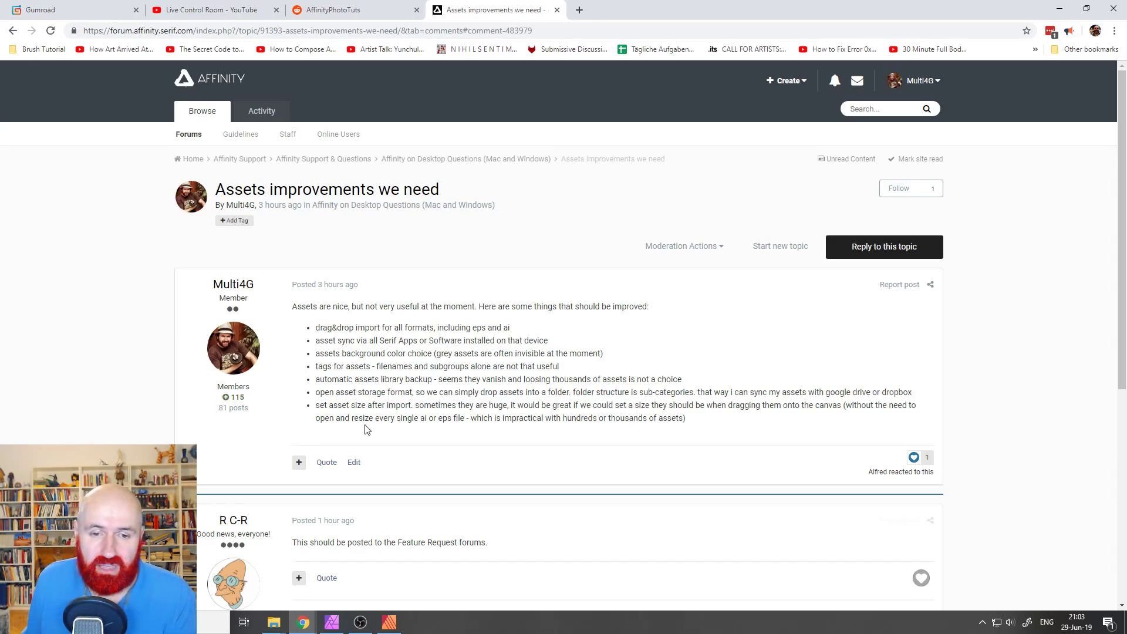
drag(316, 406, 411, 405)
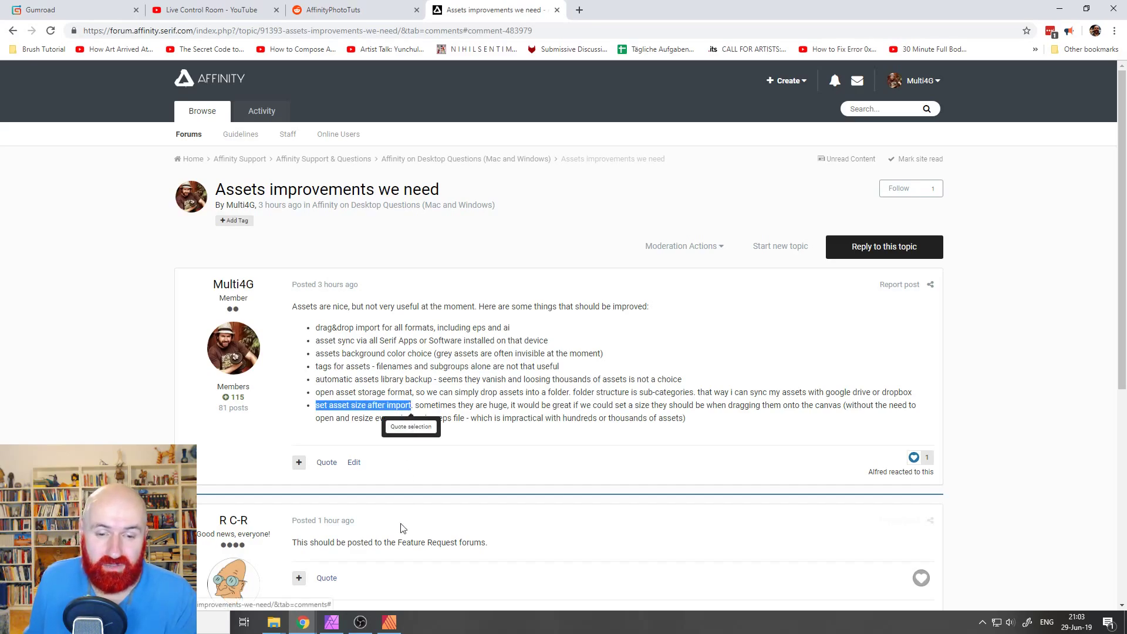
Step: Bring up the YouTube live chat pop-out and read the viewers' newest questions
mouse_move(386, 622)
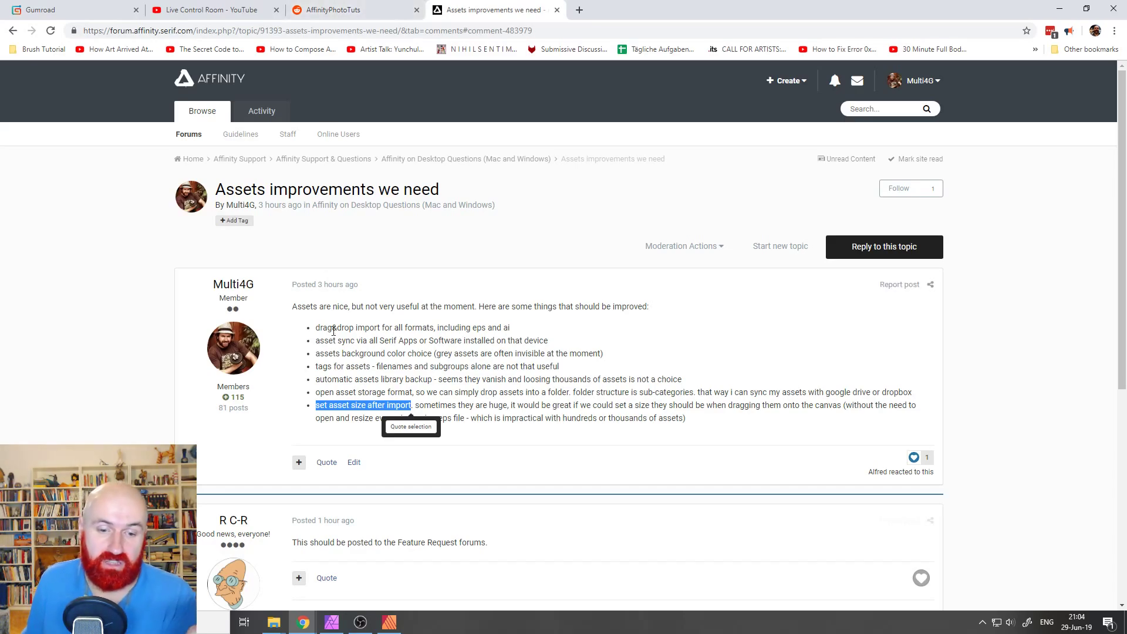
mouse_move(306, 621)
click(364, 564)
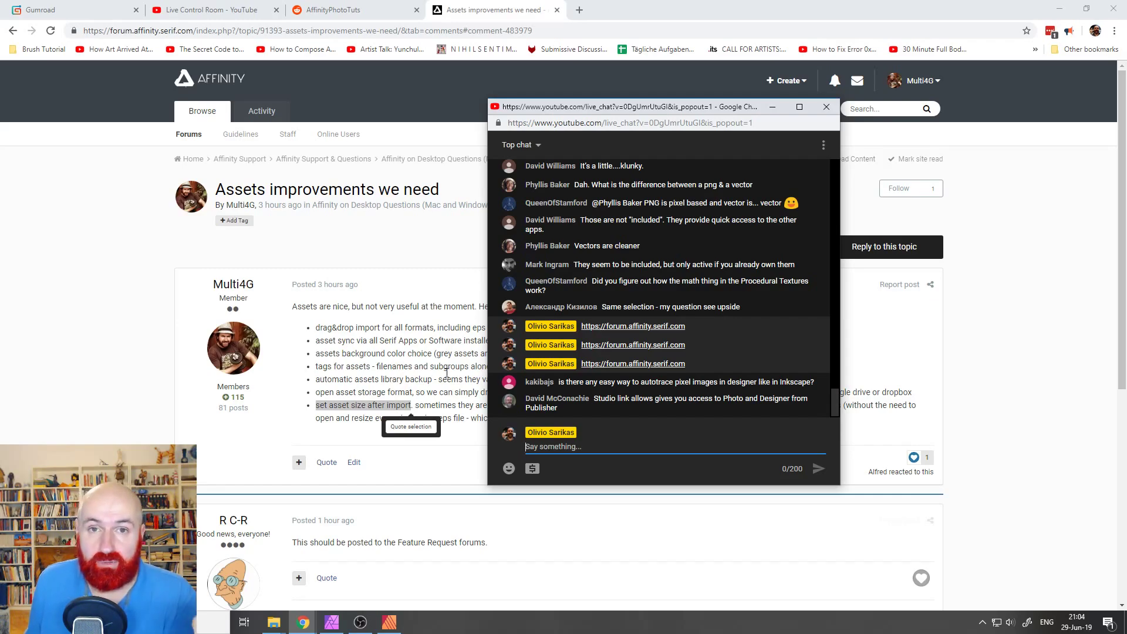
Step: Search Google for "image vector trace online" in a new Chrome tab
click(519, 10)
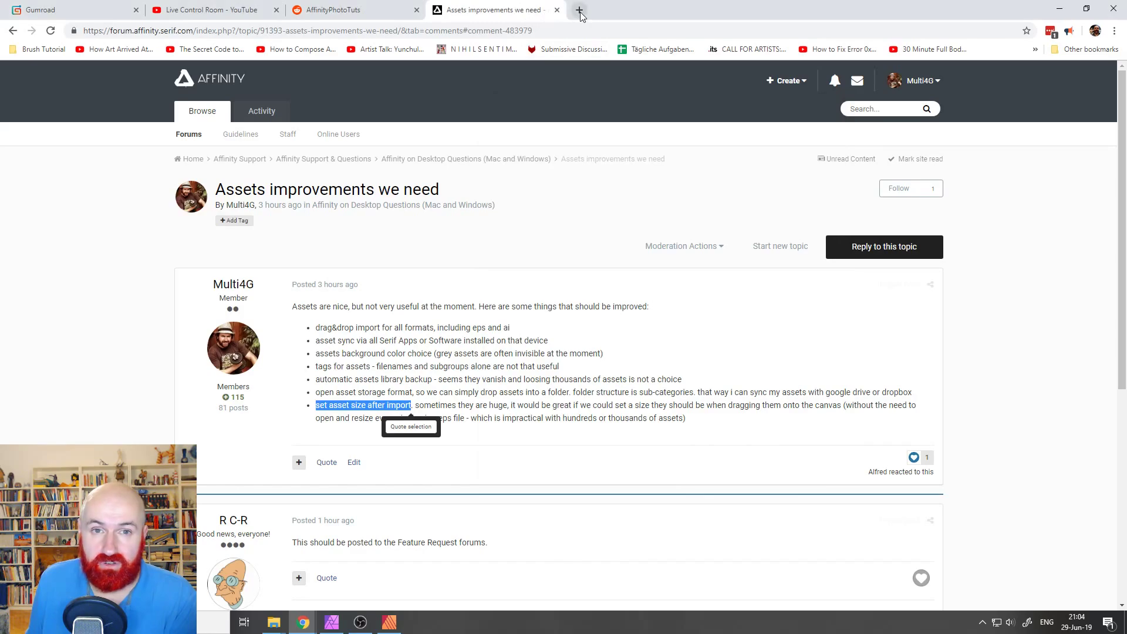
click(579, 11)
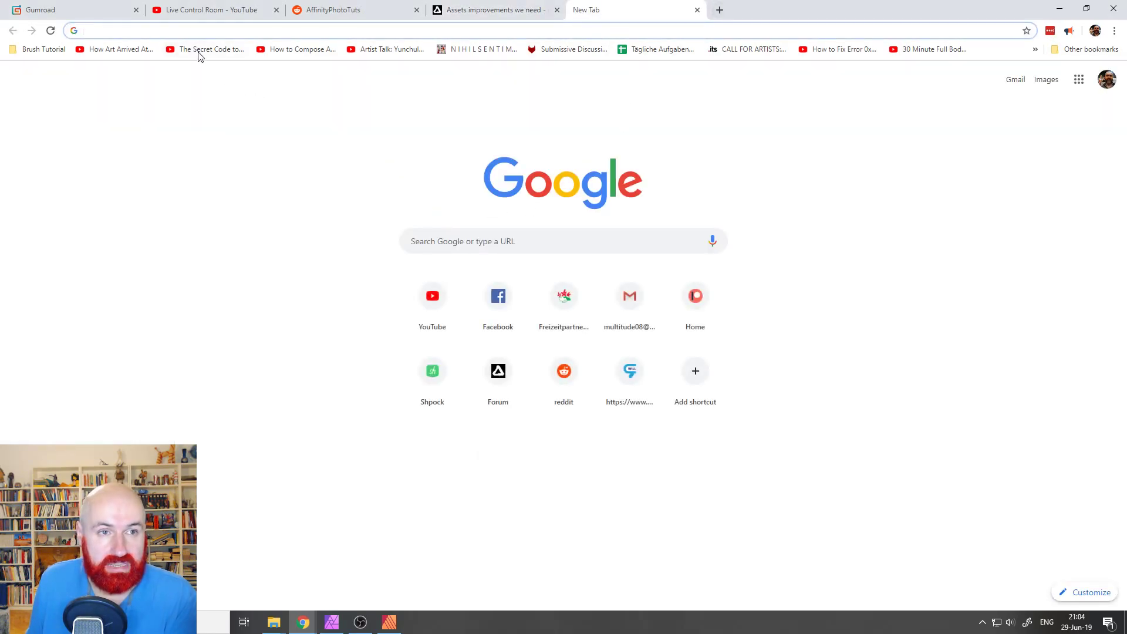
text(im)
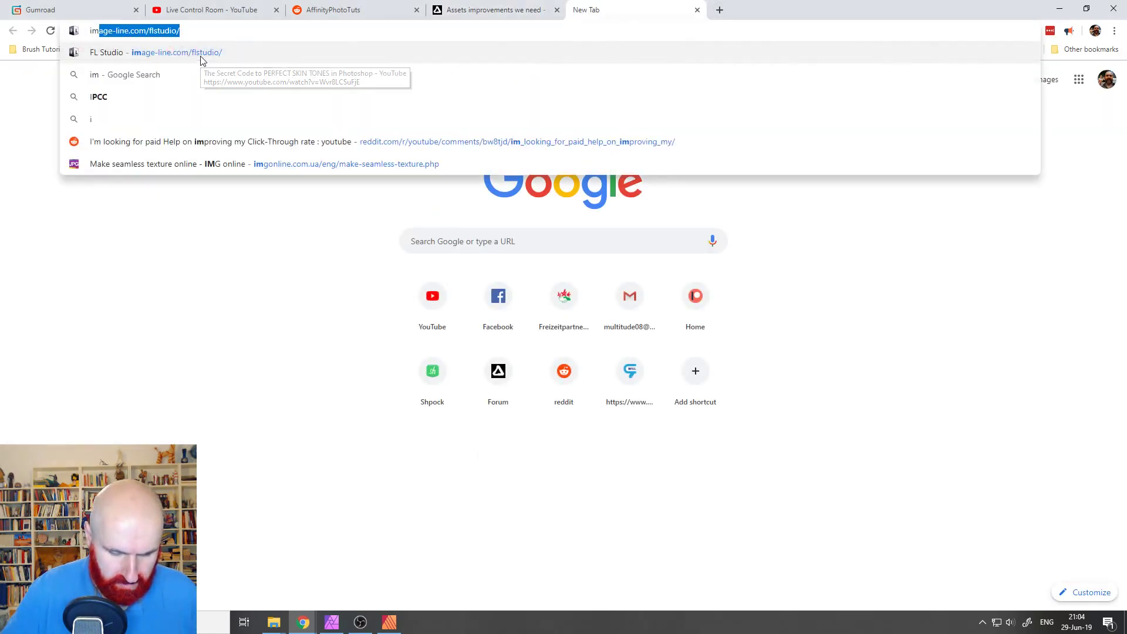
text(a)
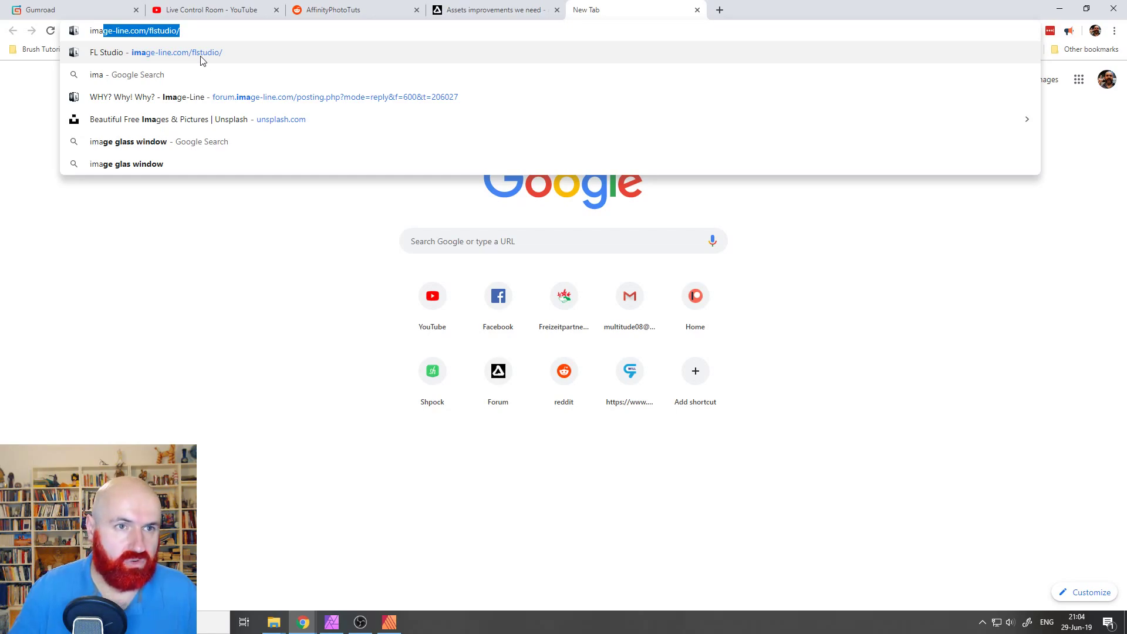
text(ge ve)
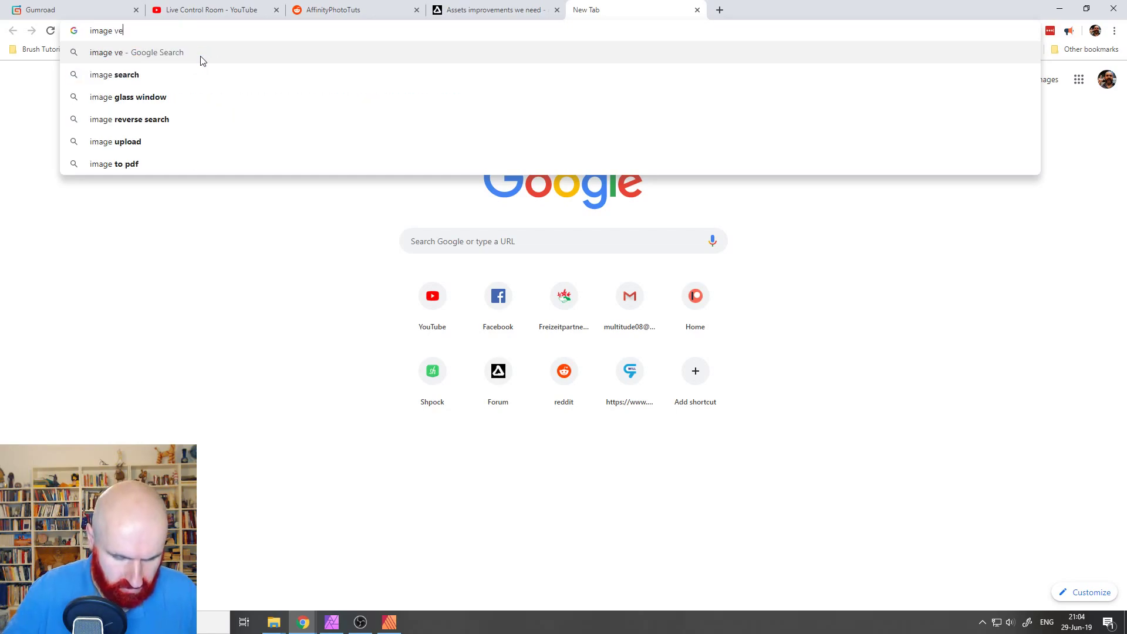
text(ctor trace )
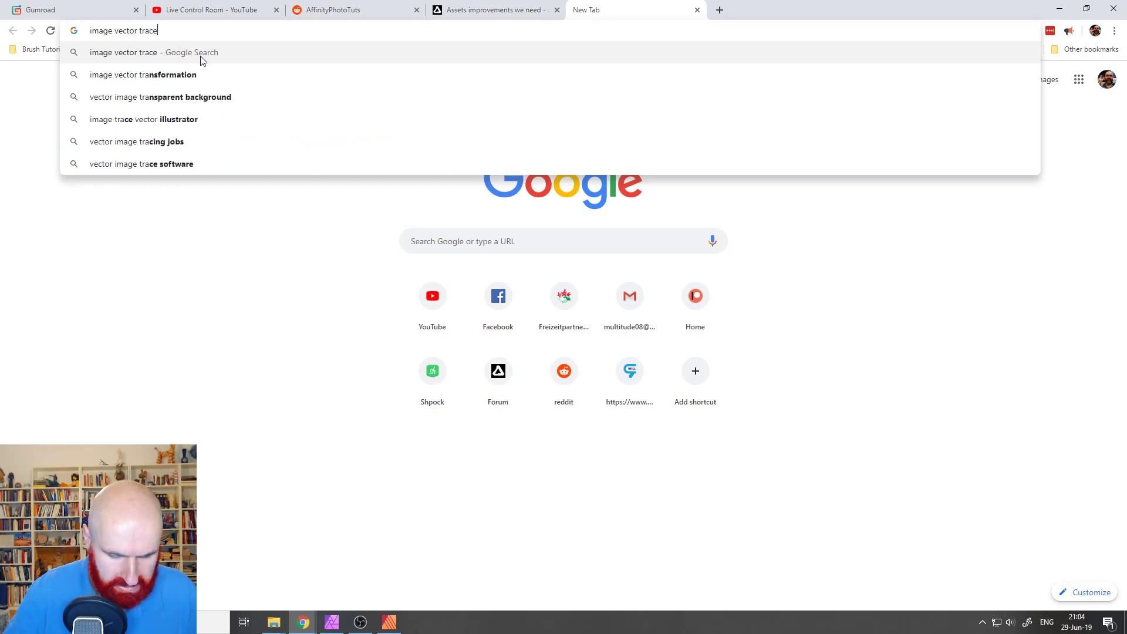
text(online)
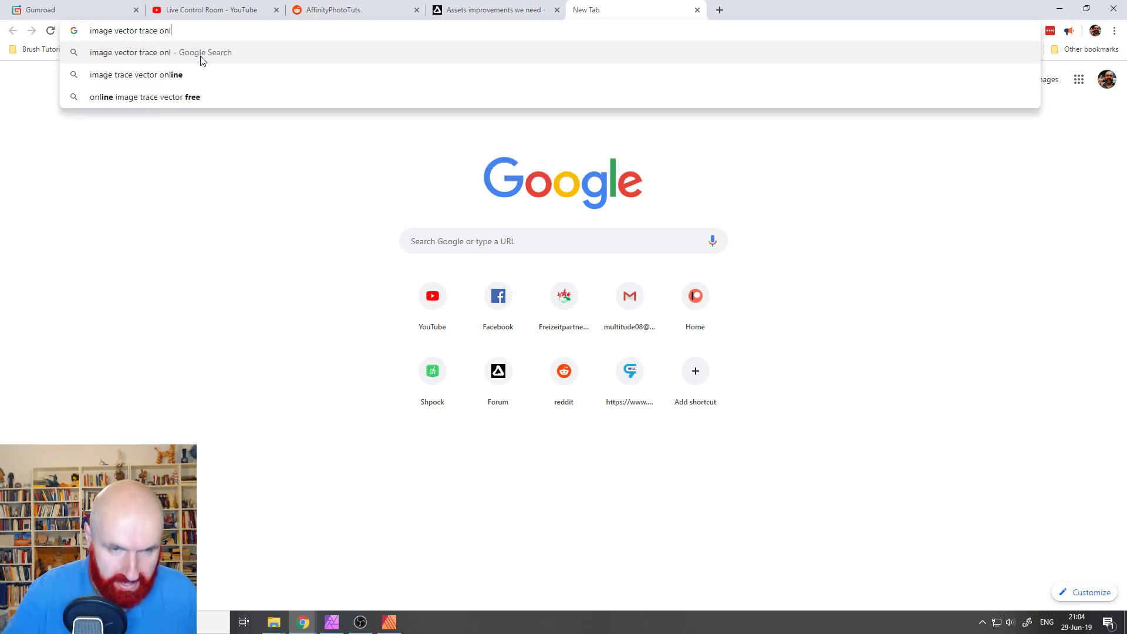
key(Return)
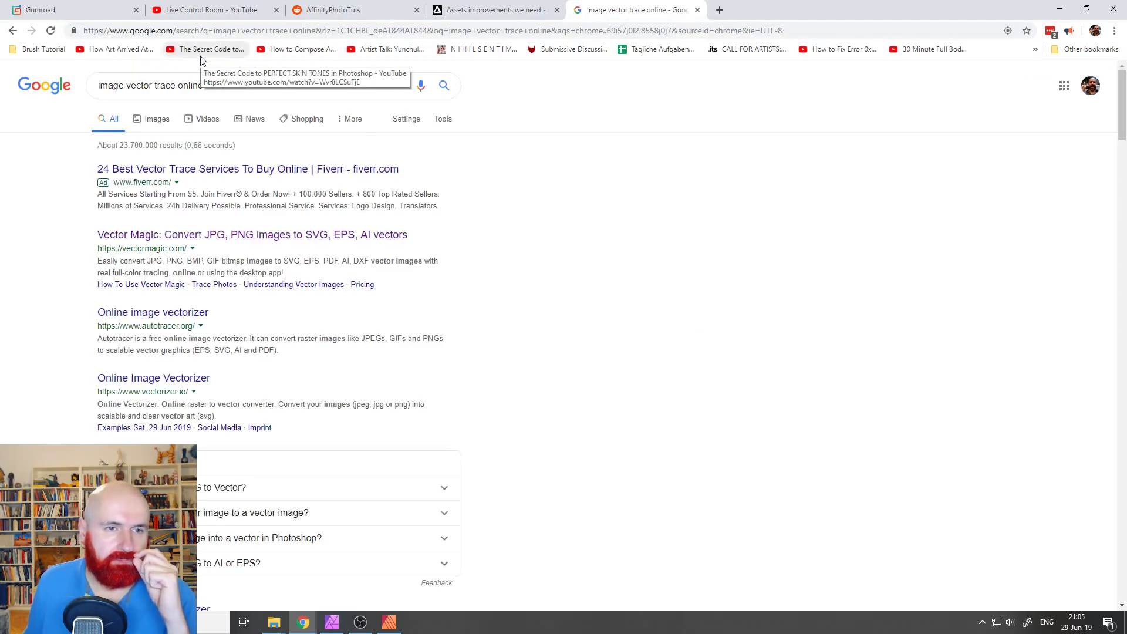
Step: Open the Vector Magic site from the search results, view its home page, and return to look through the other online vectorizers
click(243, 239)
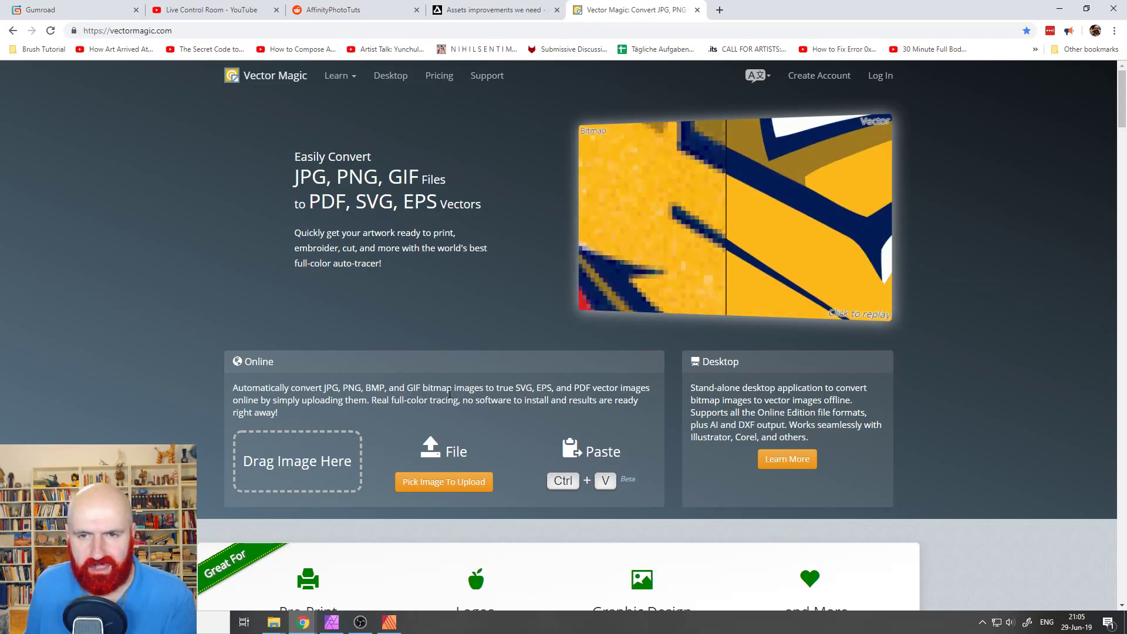
click(671, 190)
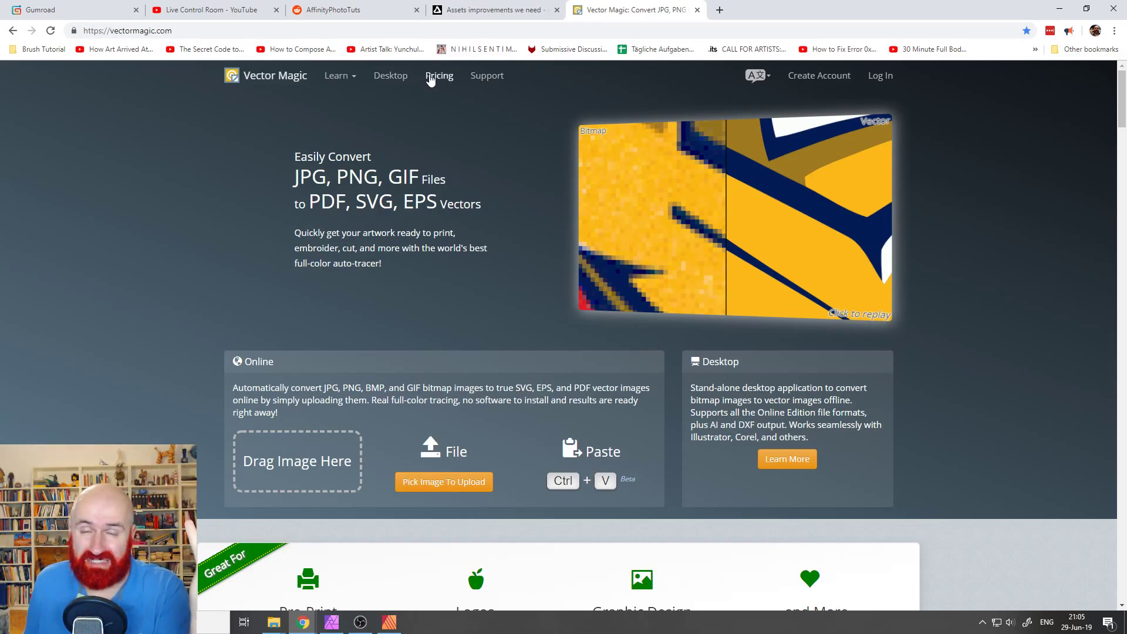
click(12, 31)
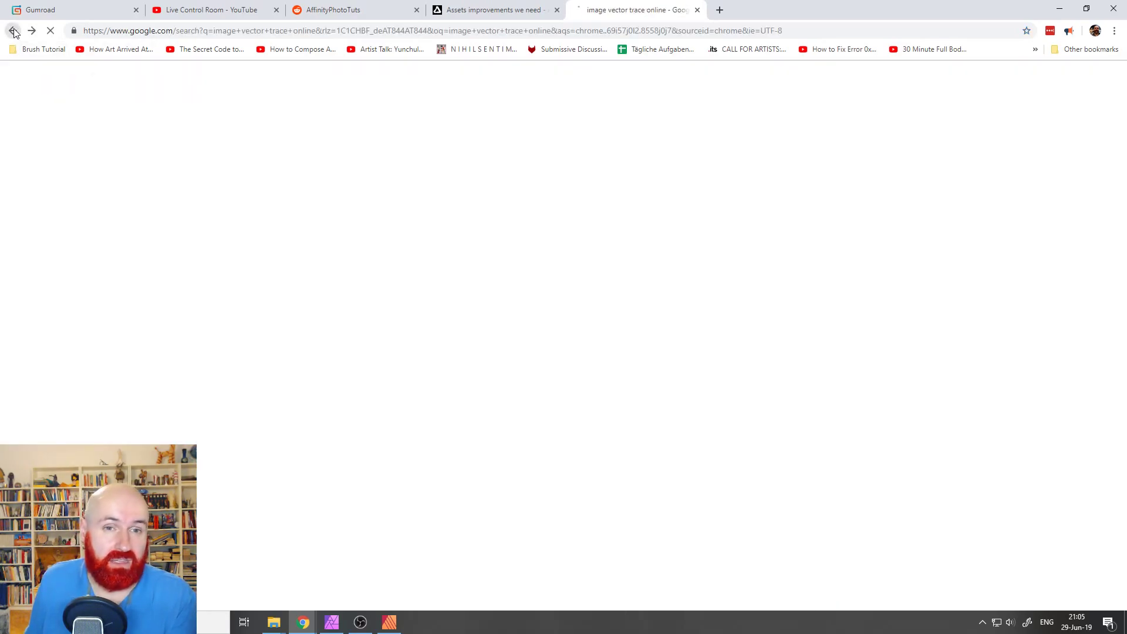
scroll(502, 360, down, 5)
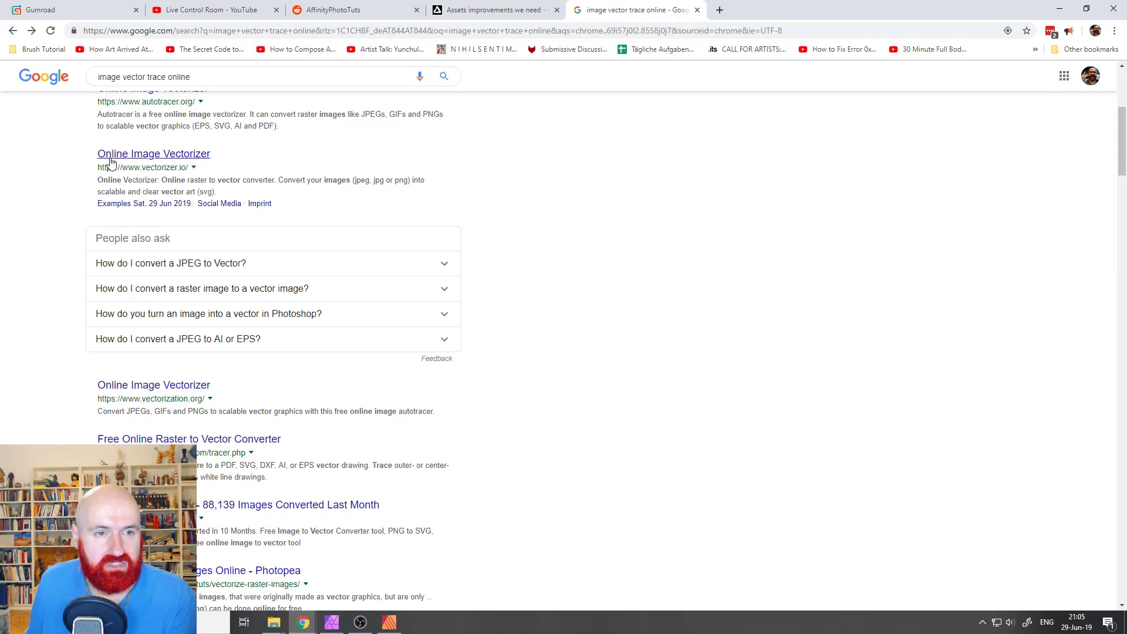
scroll(210, 220, up, 2)
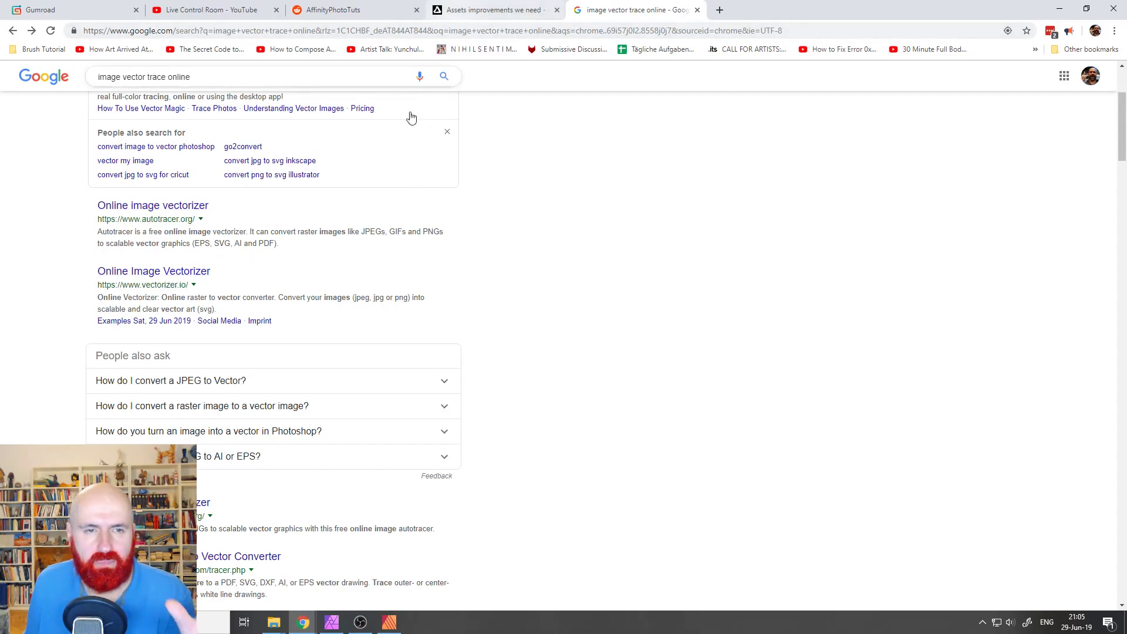
Step: Revisit the Vector Magic page from the search results and bring the YouTube live chat pop-out back up
mouse_move(309, 627)
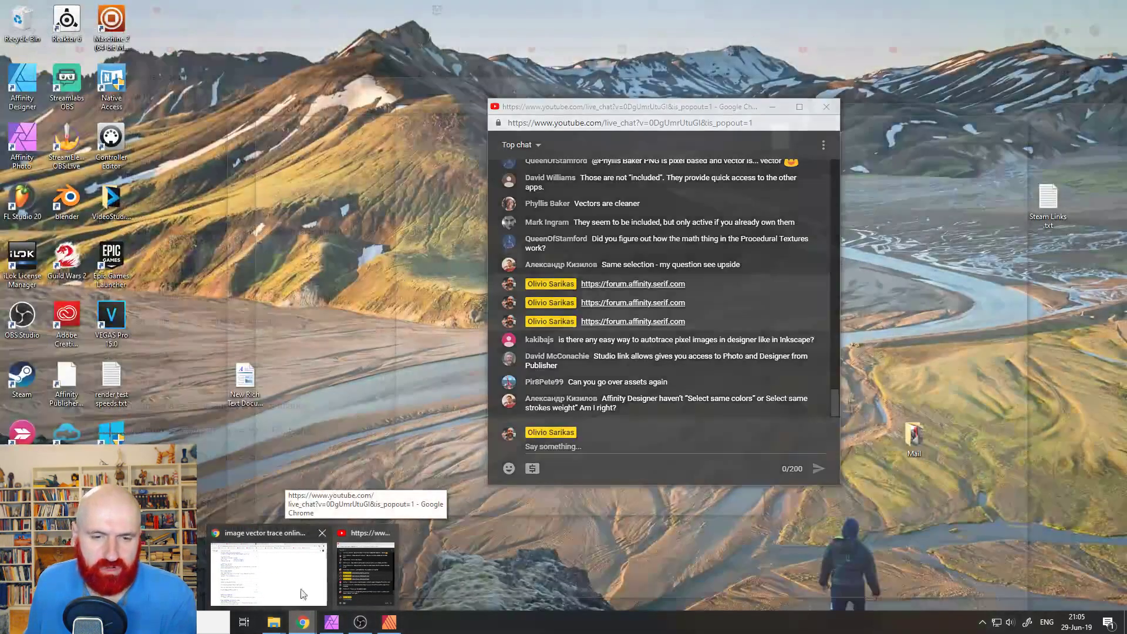
scroll(134, 320, up, 3)
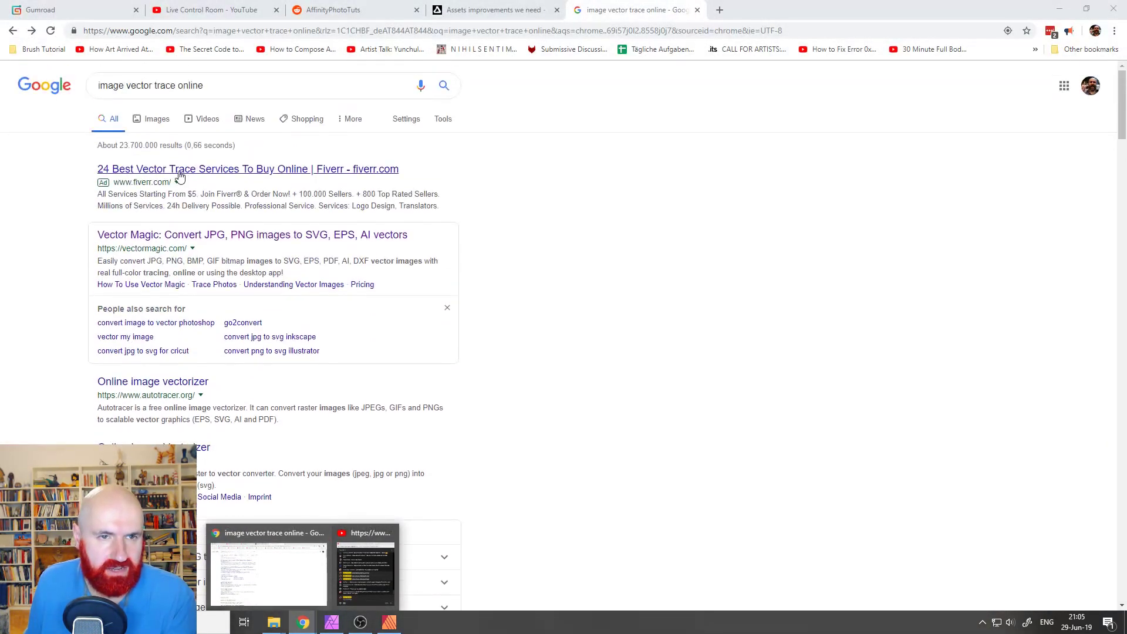
click(169, 235)
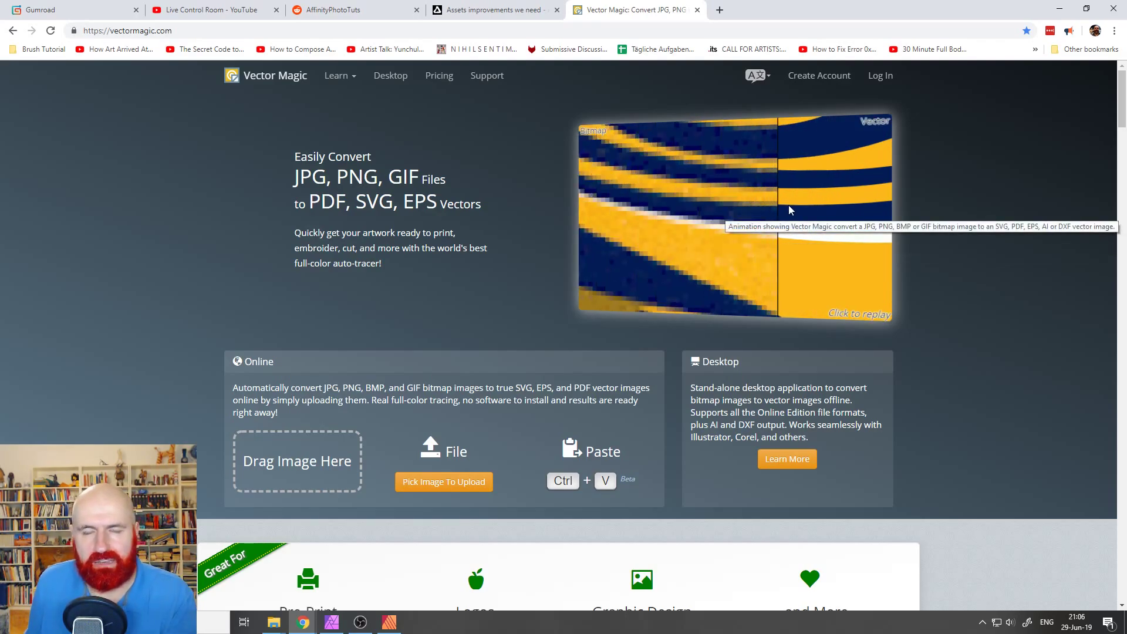
click(18, 36)
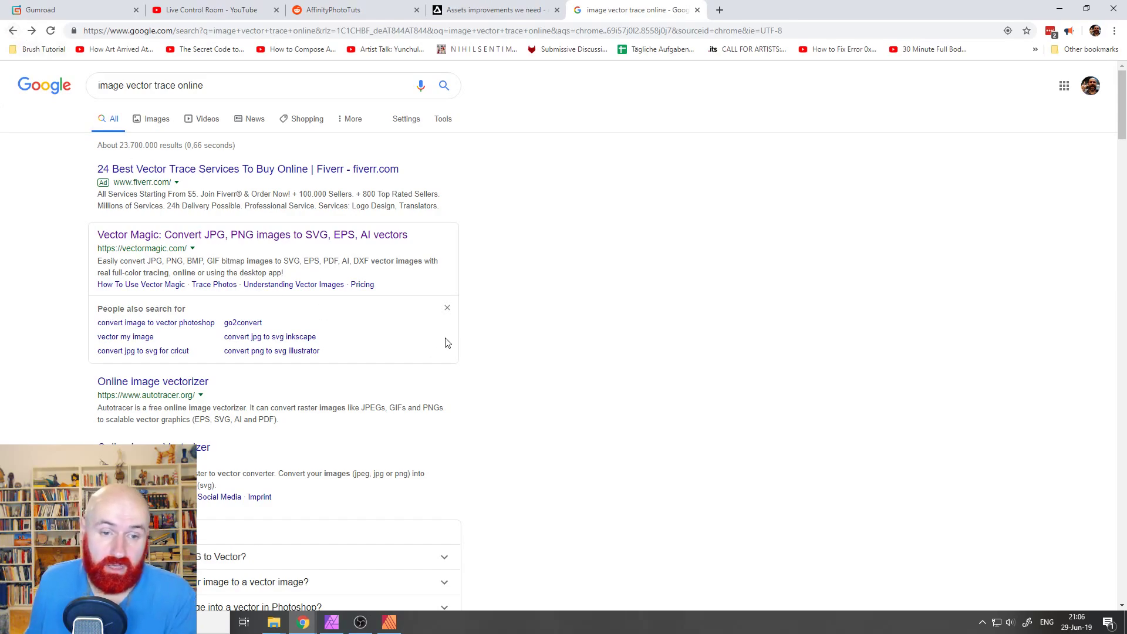
mouse_move(303, 622)
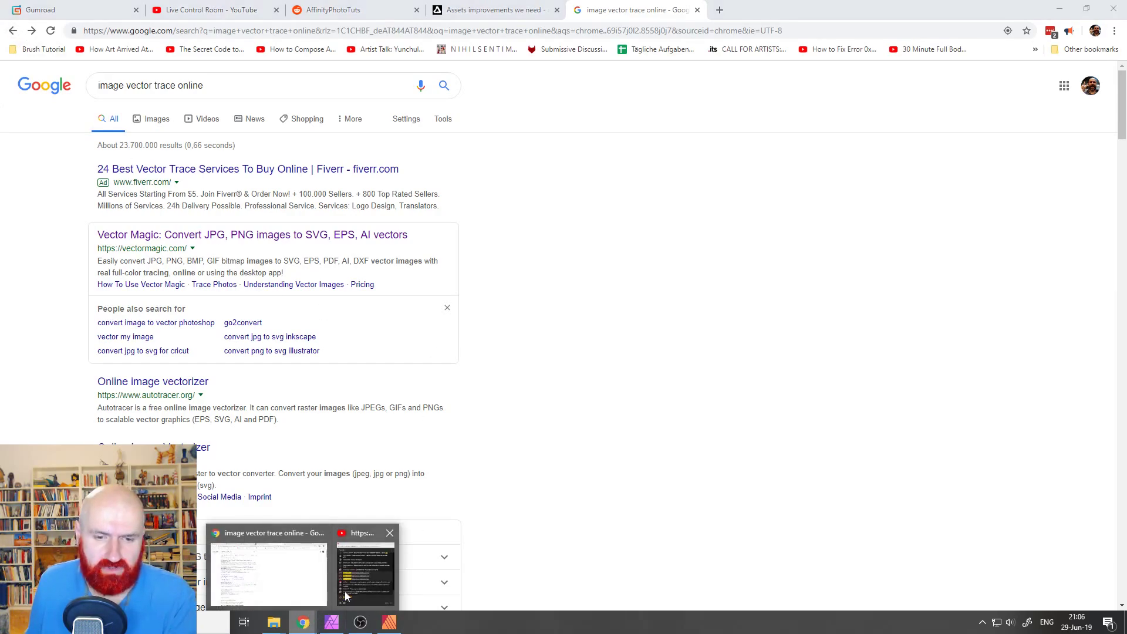
click(356, 590)
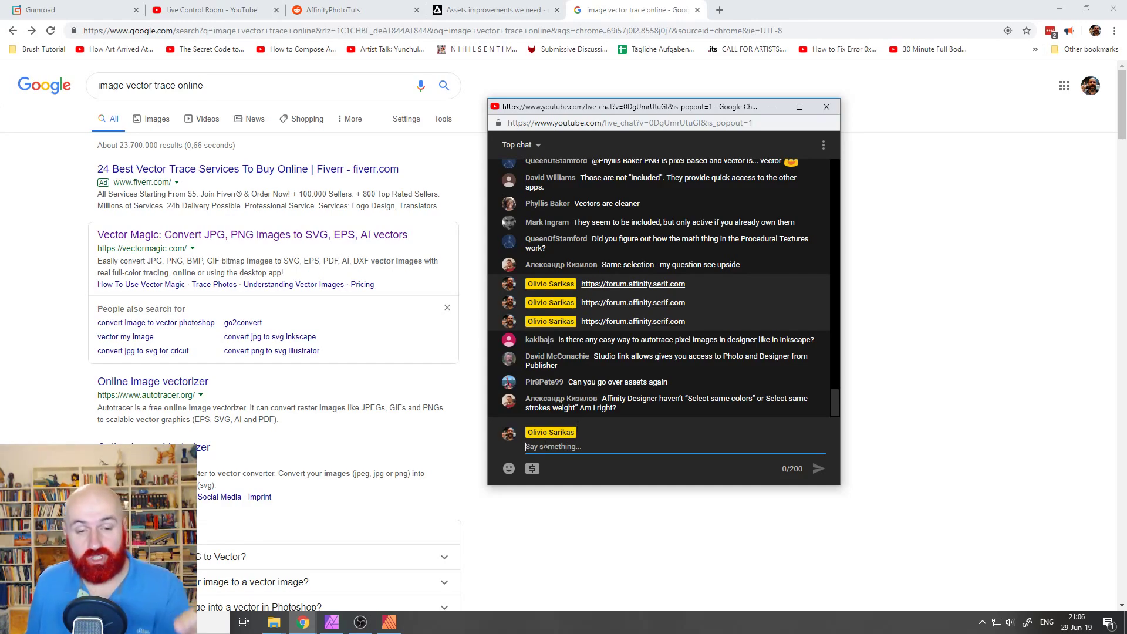
Step: Switch to Affinity Photo, expand the Assets PNG category of the Live Stream Group, and show the list of Studio panels containing Assets
click(332, 624)
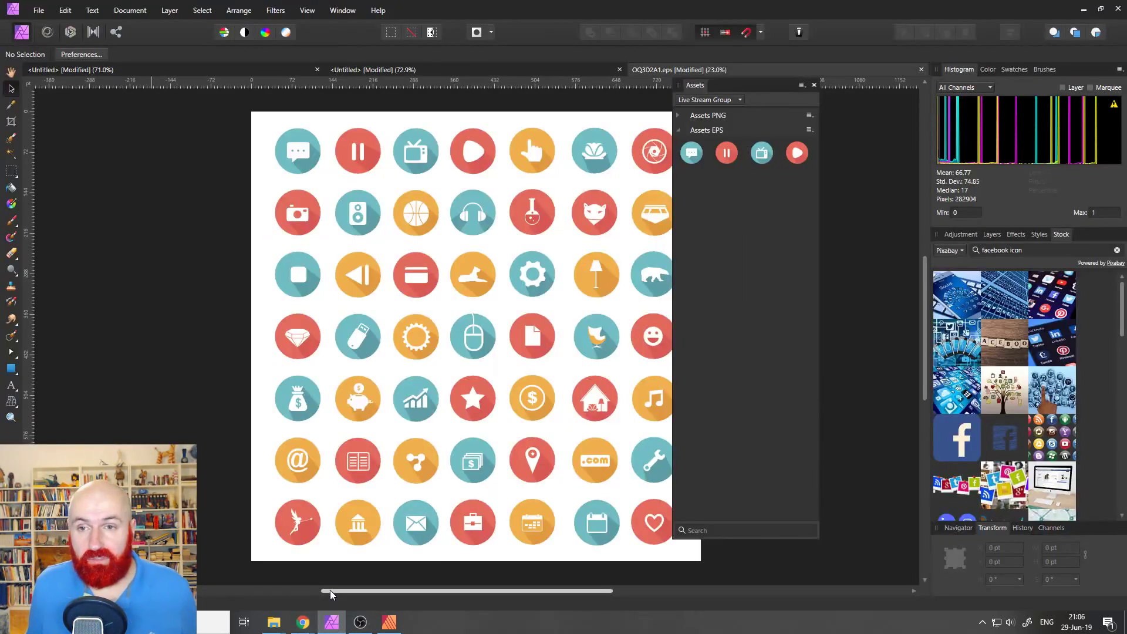
click(678, 116)
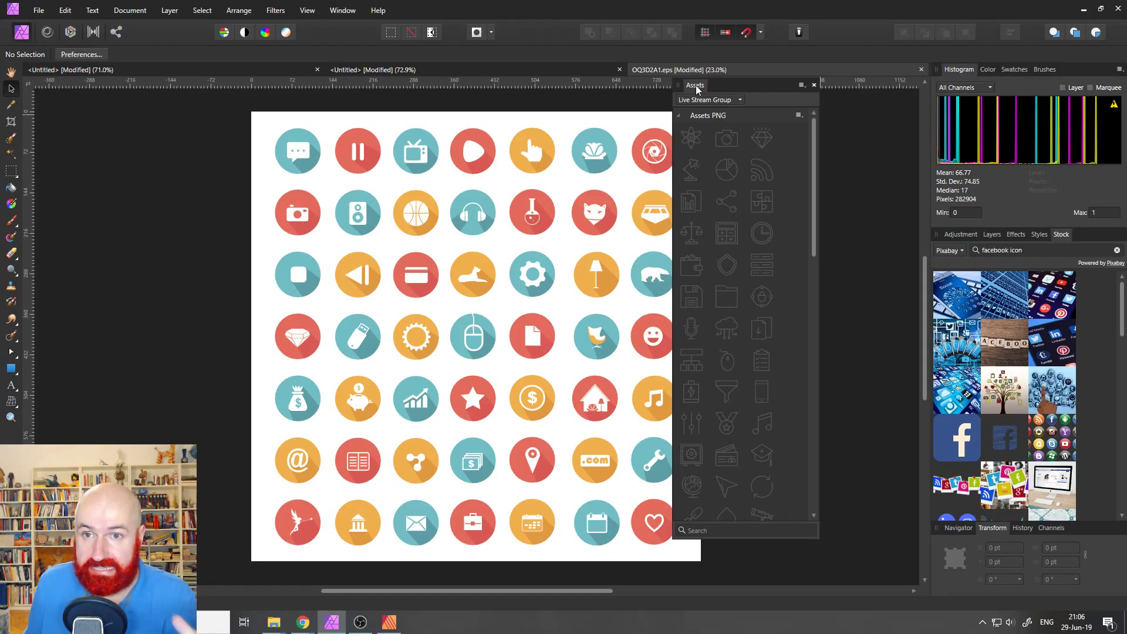
click(307, 11)
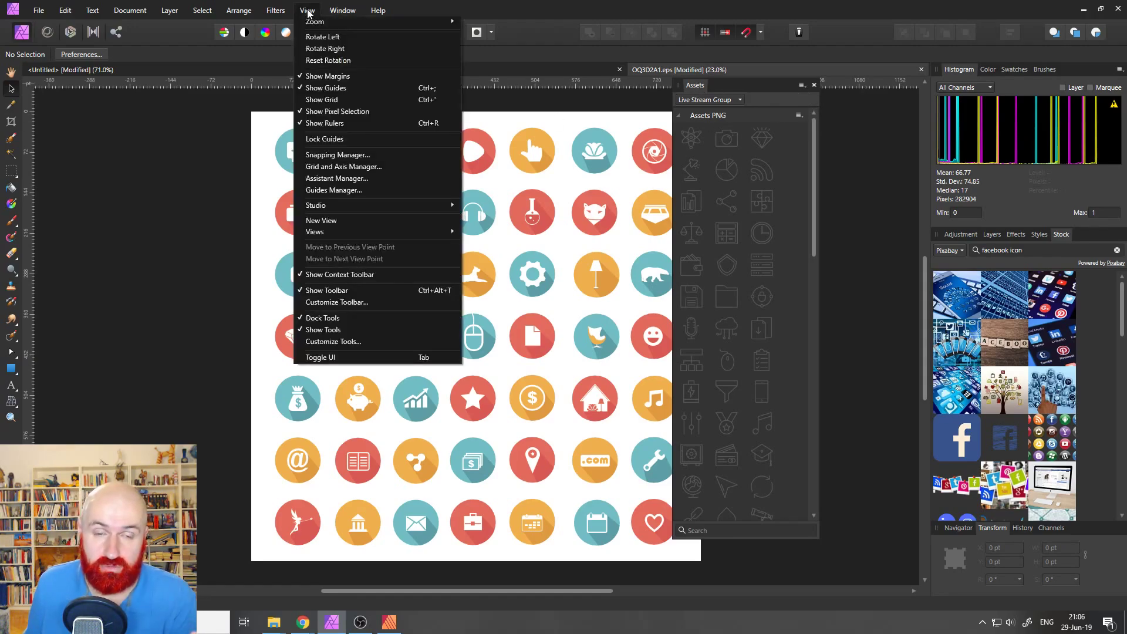
mouse_move(350, 207)
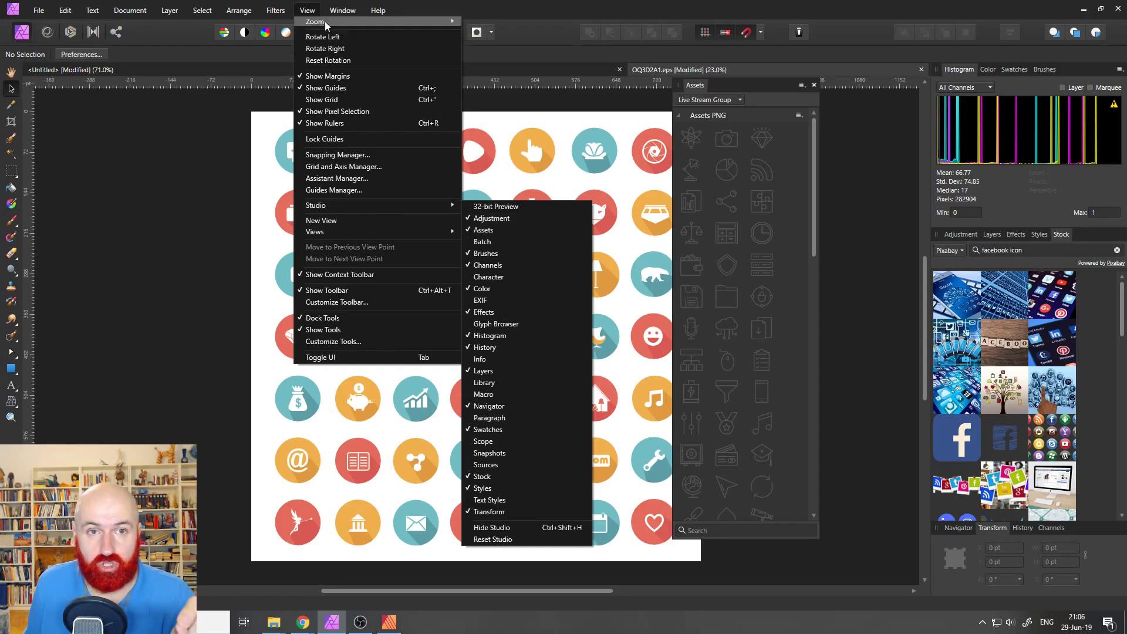
Step: Reposition the floating Assets panel and show its options for creating, renaming, importing and exporting asset categories
click(306, 11)
drag(724, 87, 697, 90)
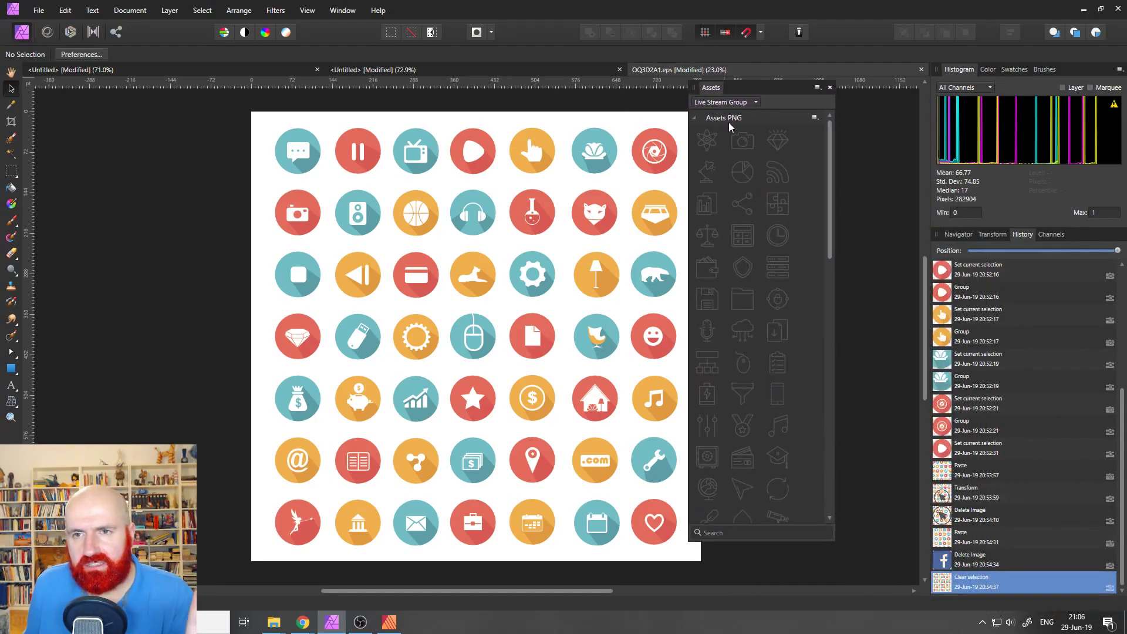
click(816, 88)
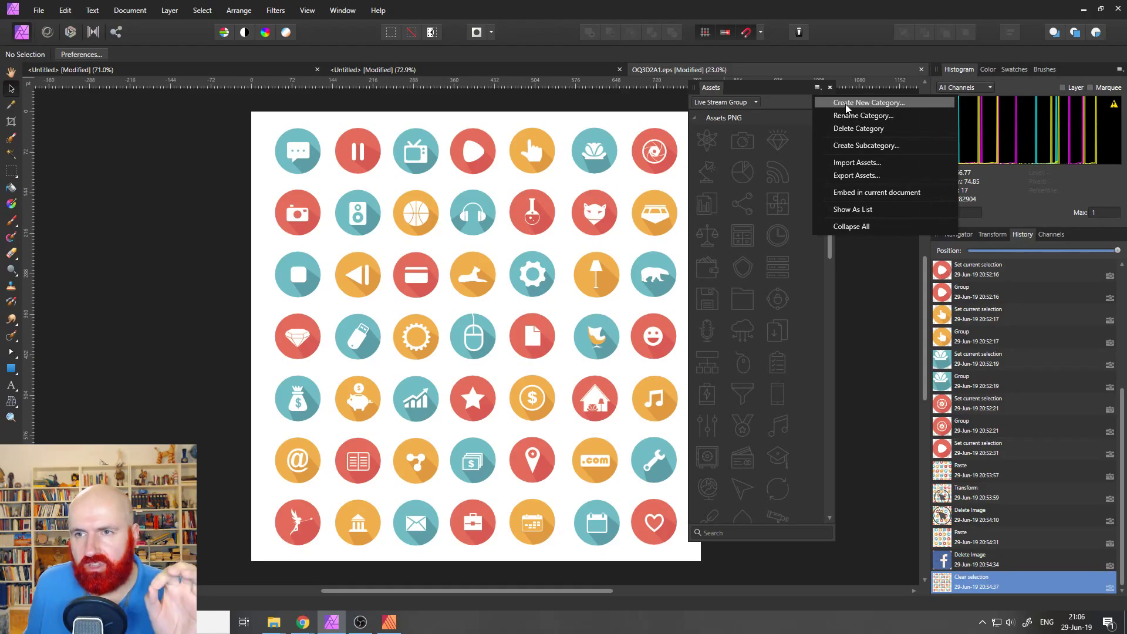
click(776, 103)
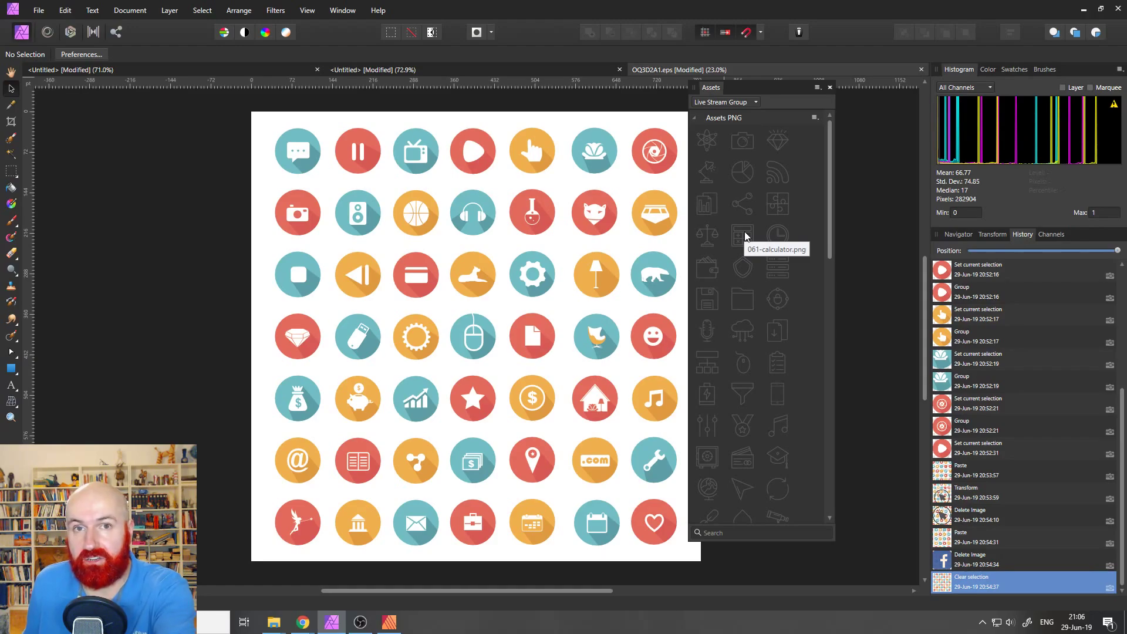
Step: Search the assets for "calc" and clear the search to show all assets again
click(755, 532)
text(ca)
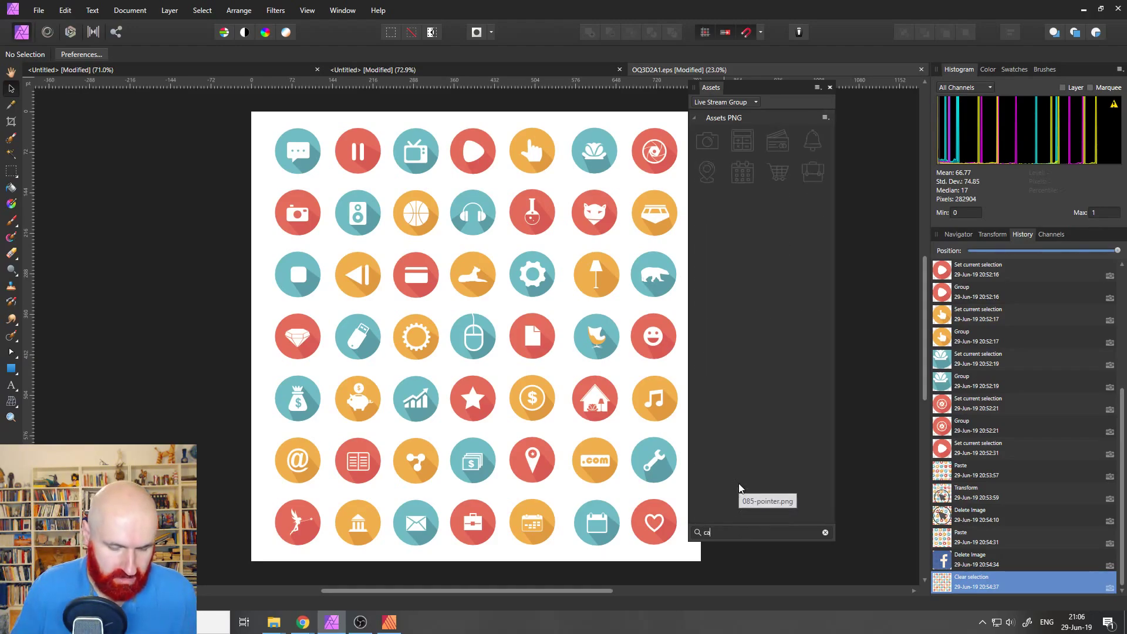
text(lc)
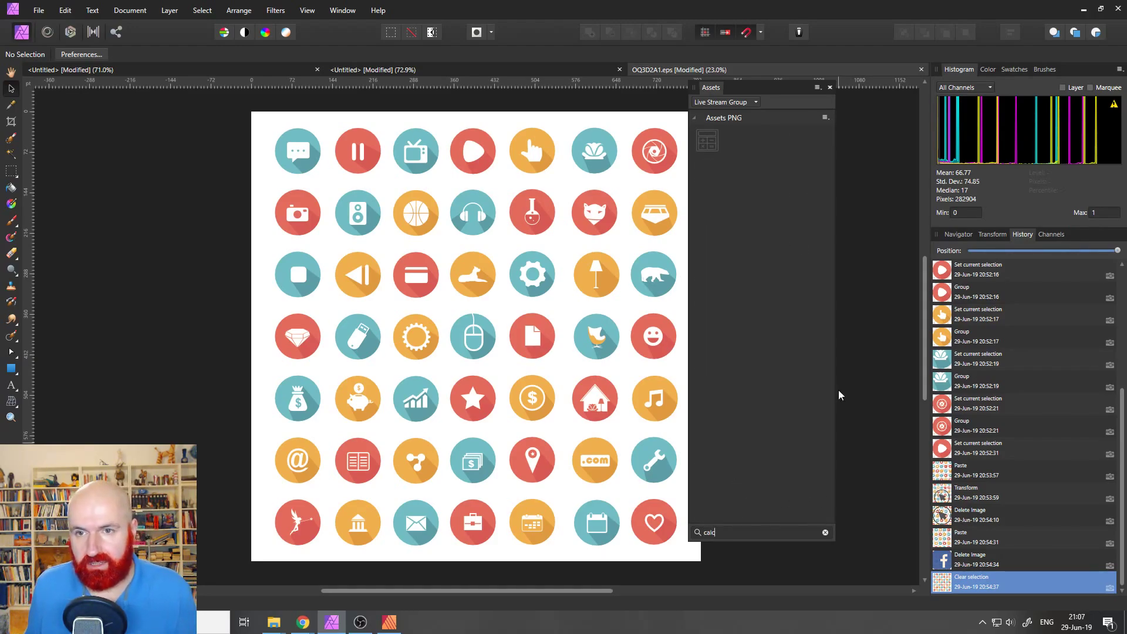
click(826, 532)
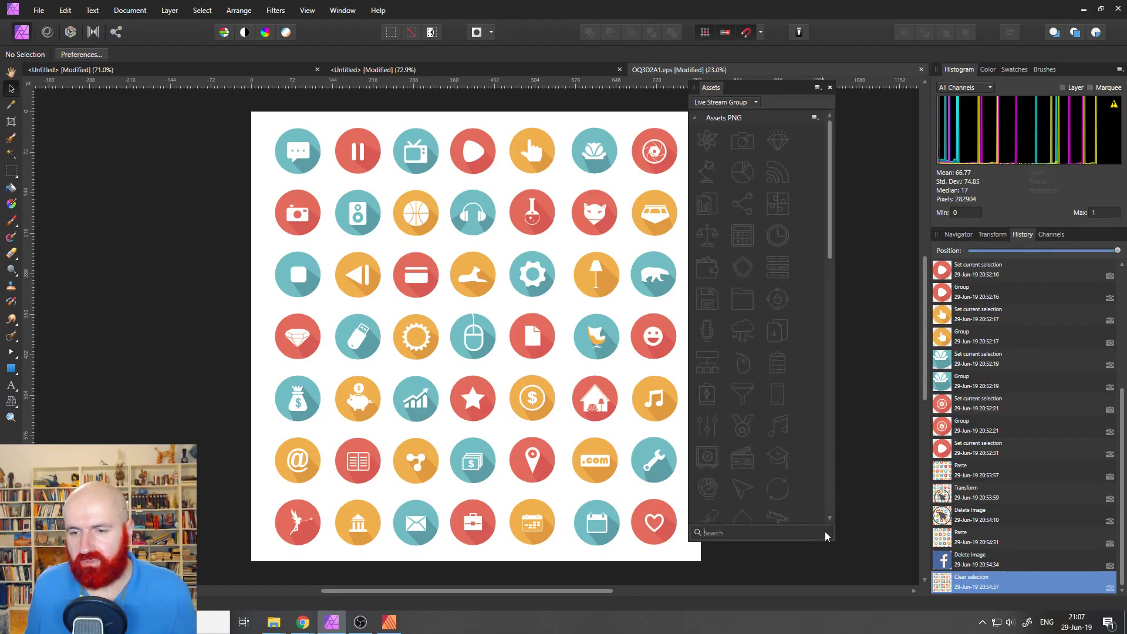
Step: Inspect the options of the Live Stream Group category and the Assets EPS subcategory, collapsing both Assets PNG and Assets EPS
click(697, 120)
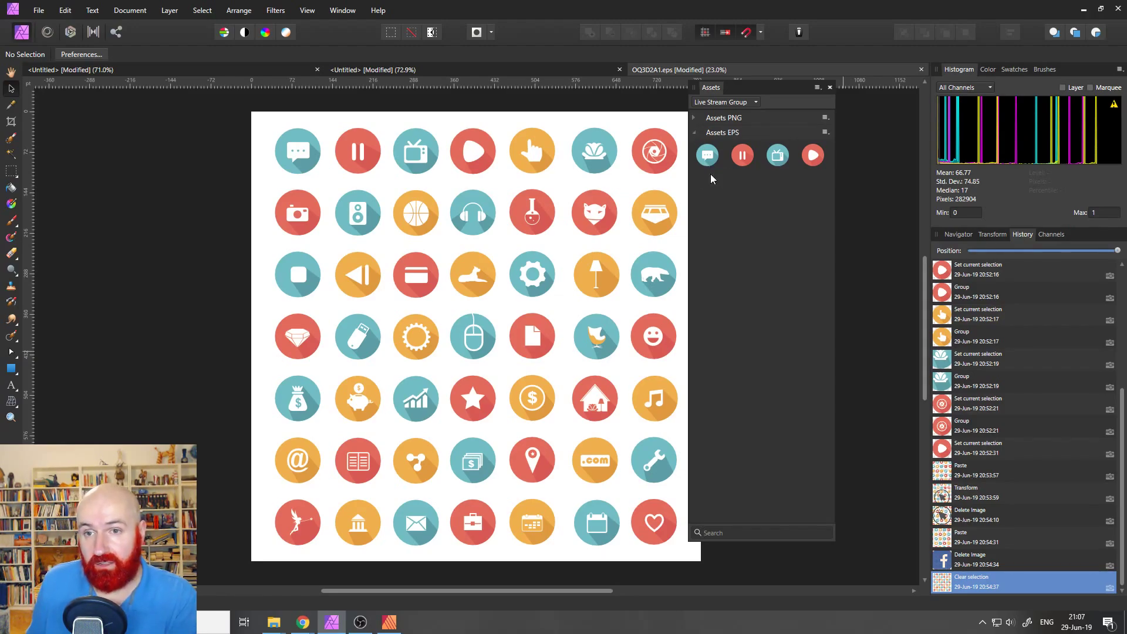
click(817, 88)
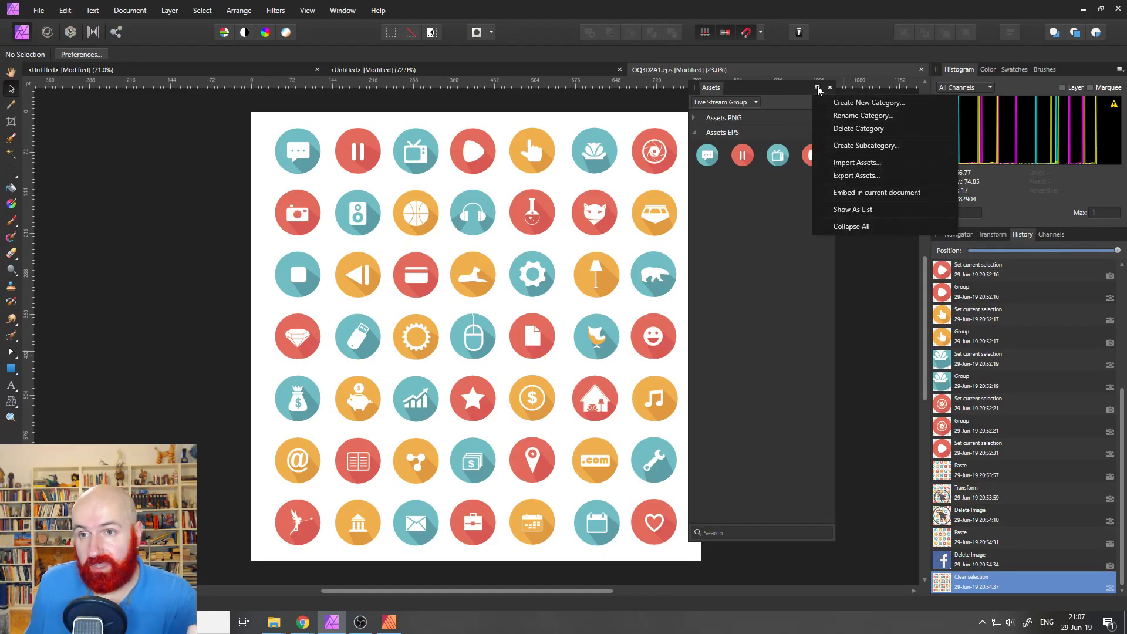
click(788, 168)
click(825, 132)
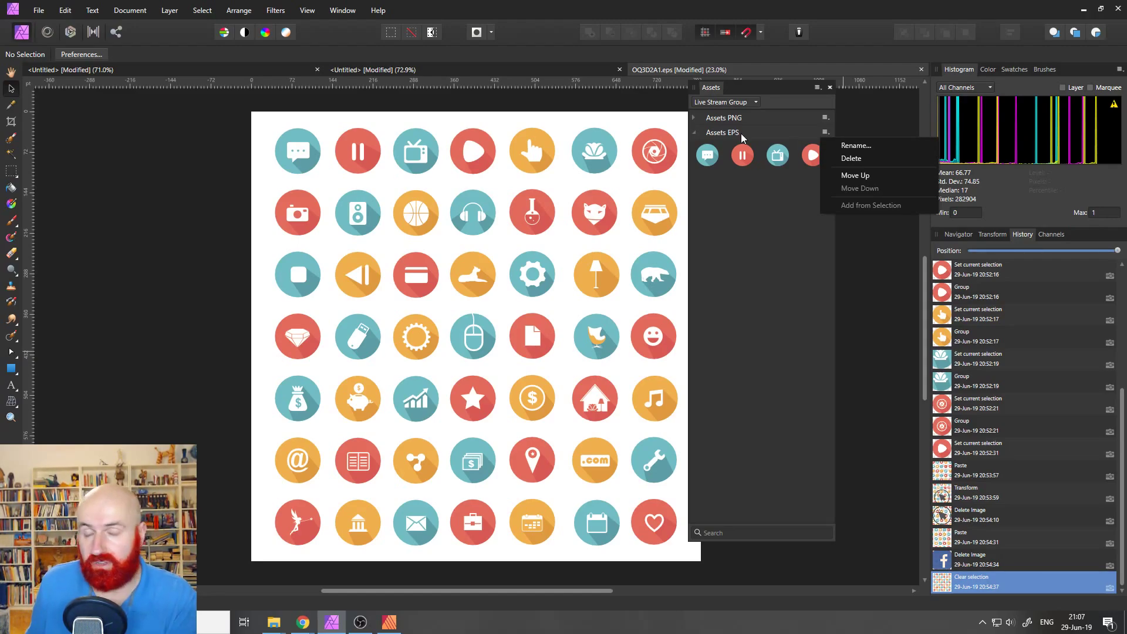
click(745, 206)
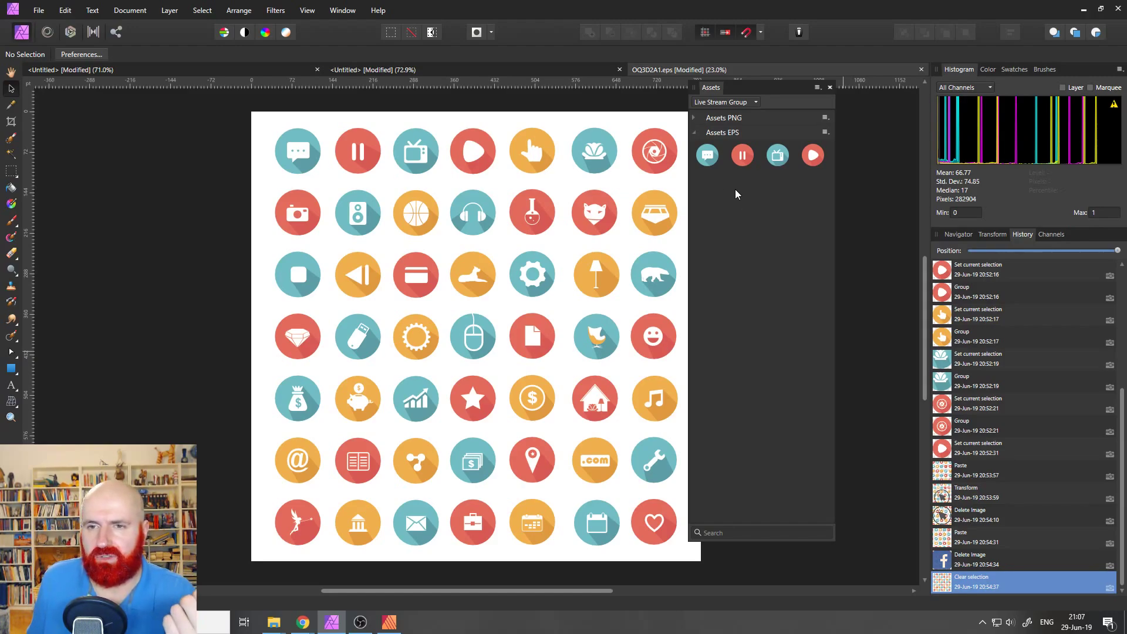
click(694, 133)
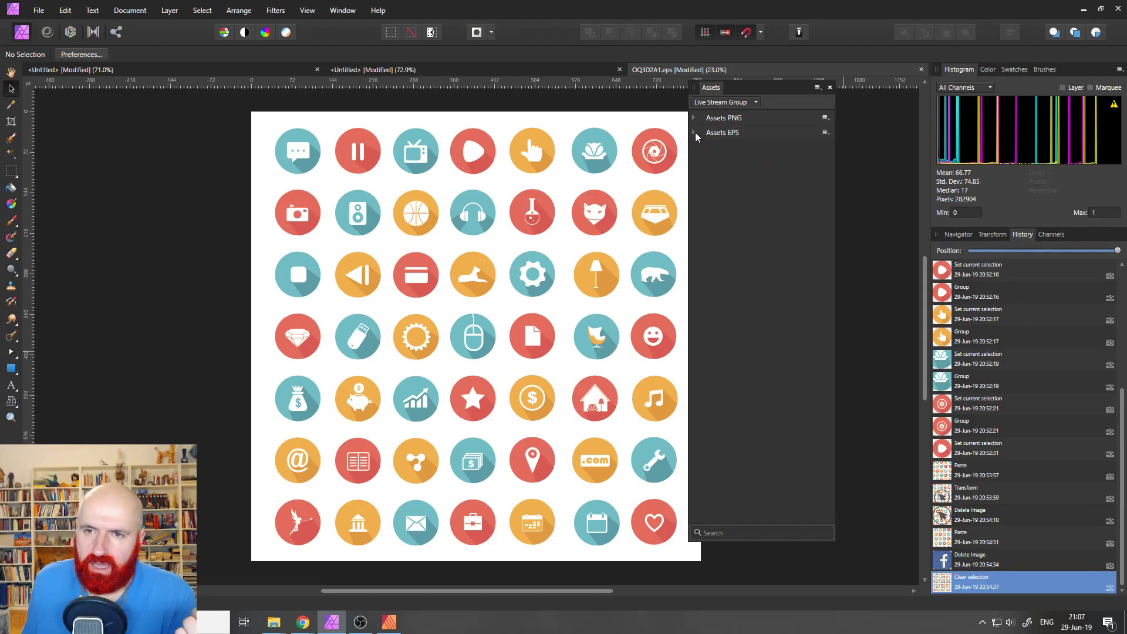
click(695, 132)
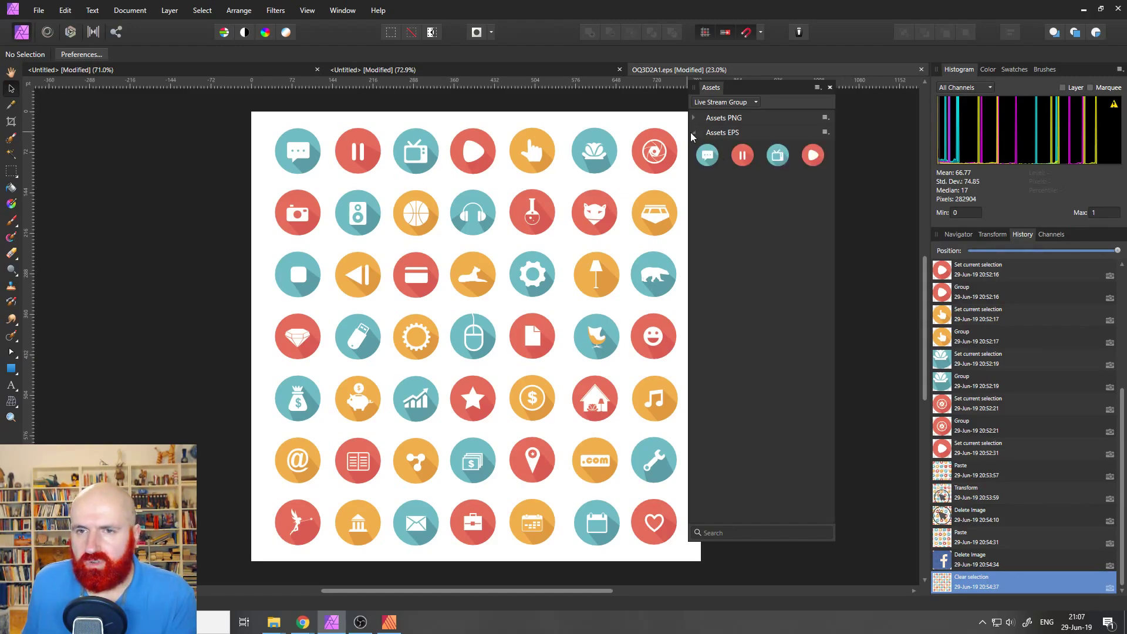
click(693, 134)
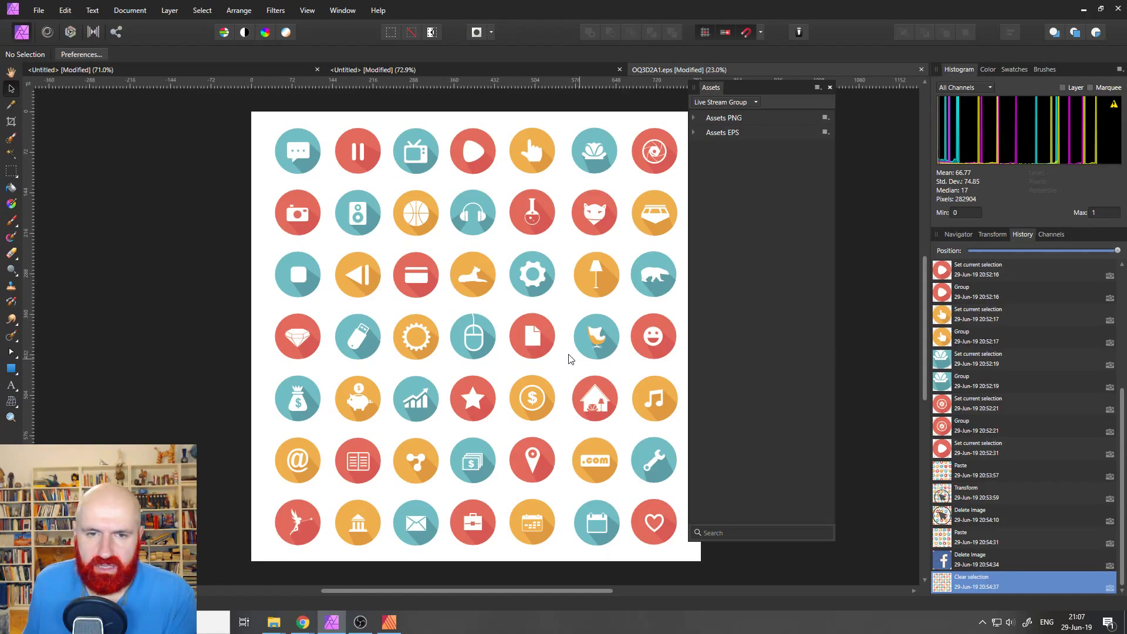
Step: Look through the document's history entries, show the Navigator, and examine the curves in the layer list
scroll(1019, 428, up, 4)
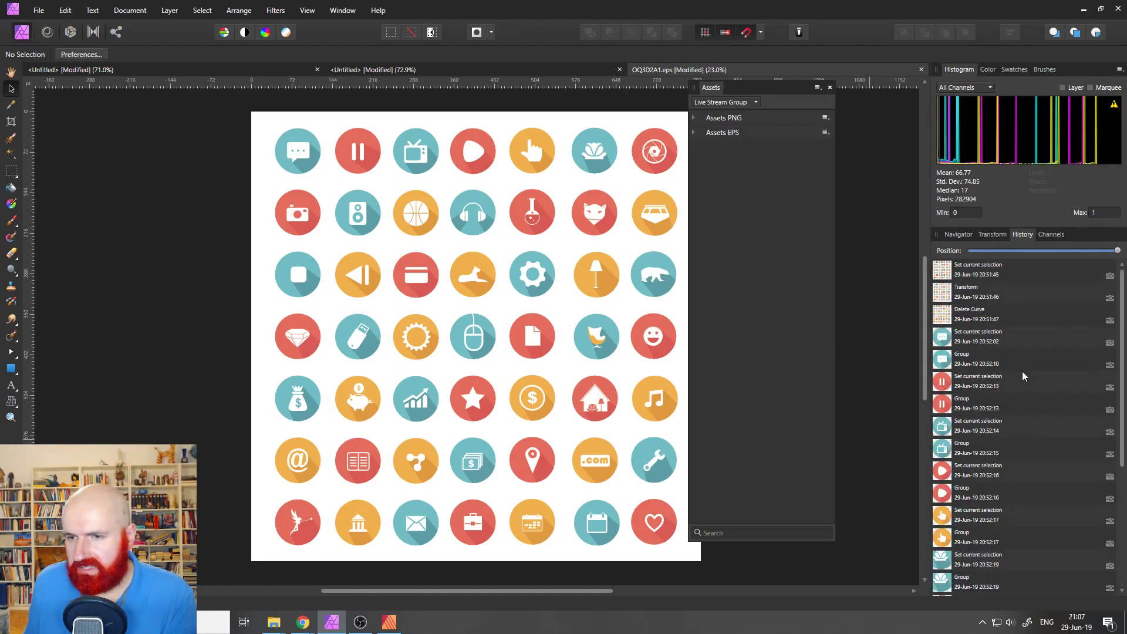
scroll(990, 471, down, 4)
scroll(998, 451, up, 4)
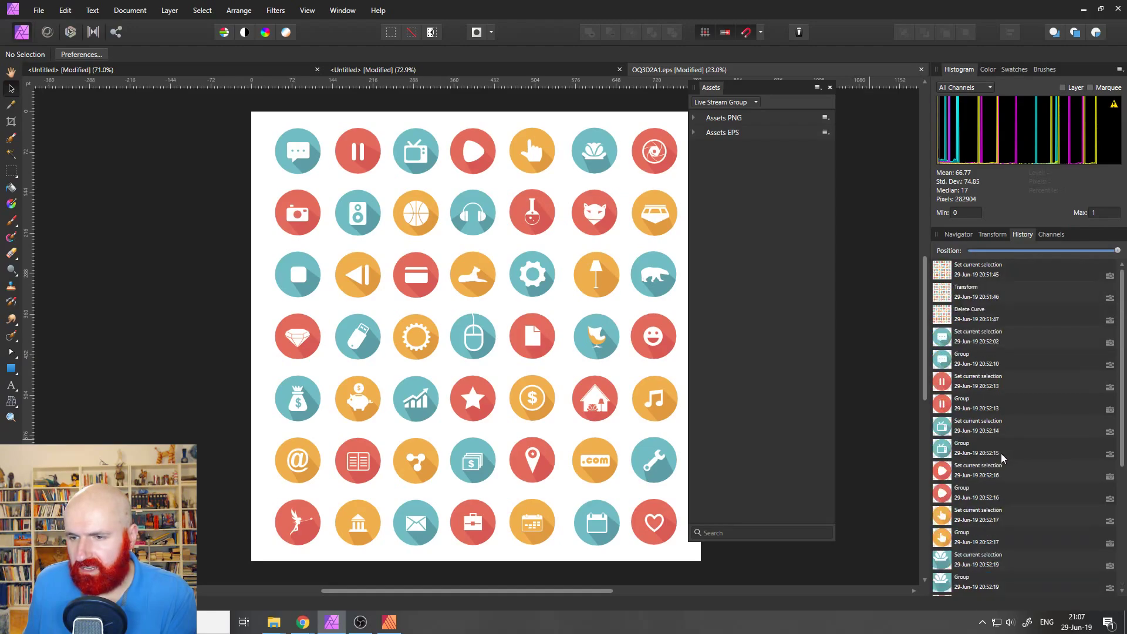
click(951, 234)
click(995, 235)
scroll(990, 329, down, 3)
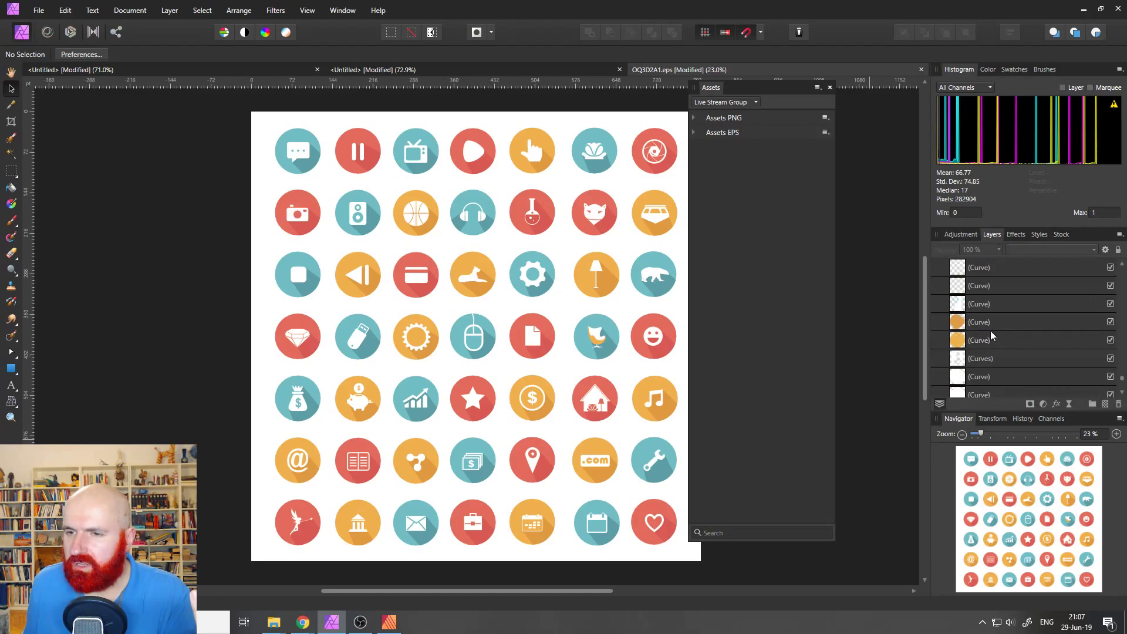
scroll(988, 325, up, 3)
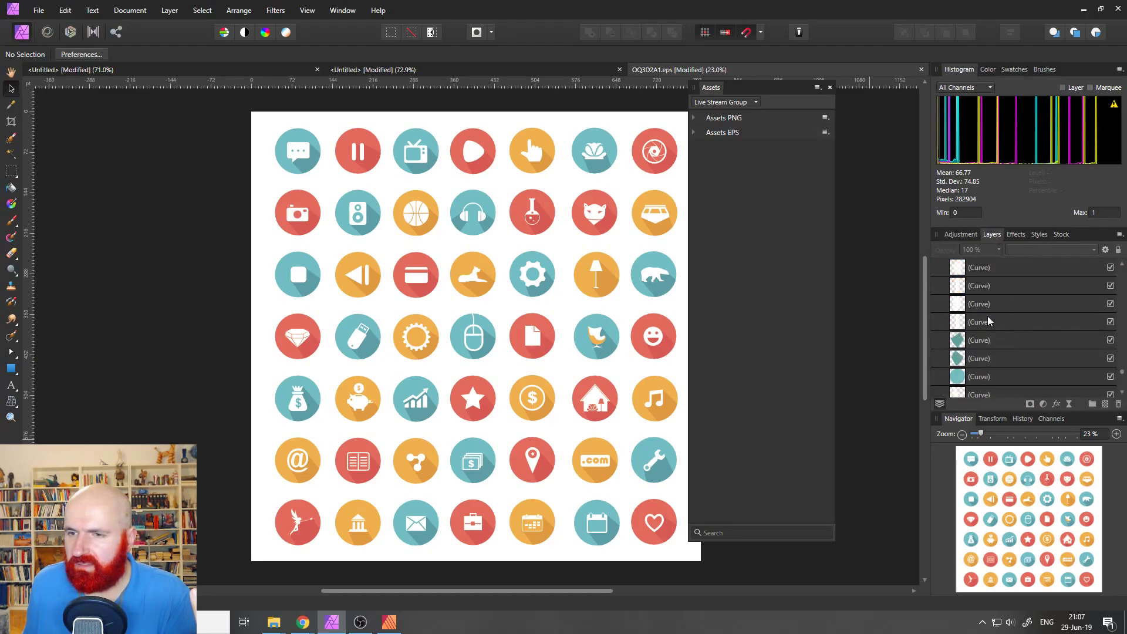
Step: Group all objects of the red diamond icon, add the group to Assets EPS from the selection, and expand that subcategory
drag(267, 309, 328, 366)
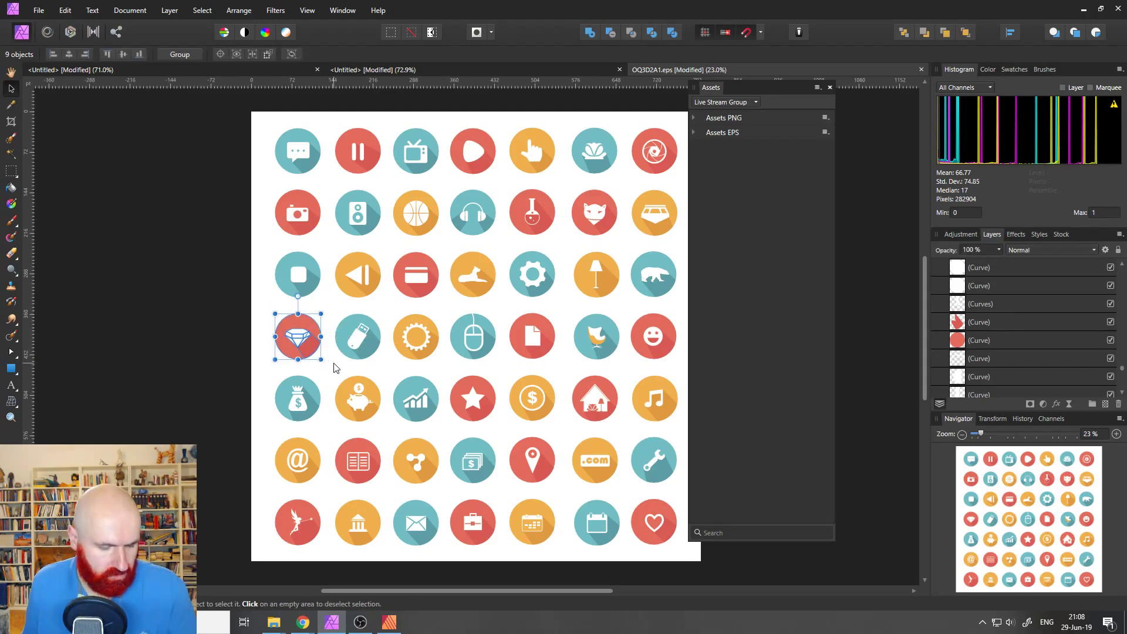
key(alt)
key(ctrl+g)
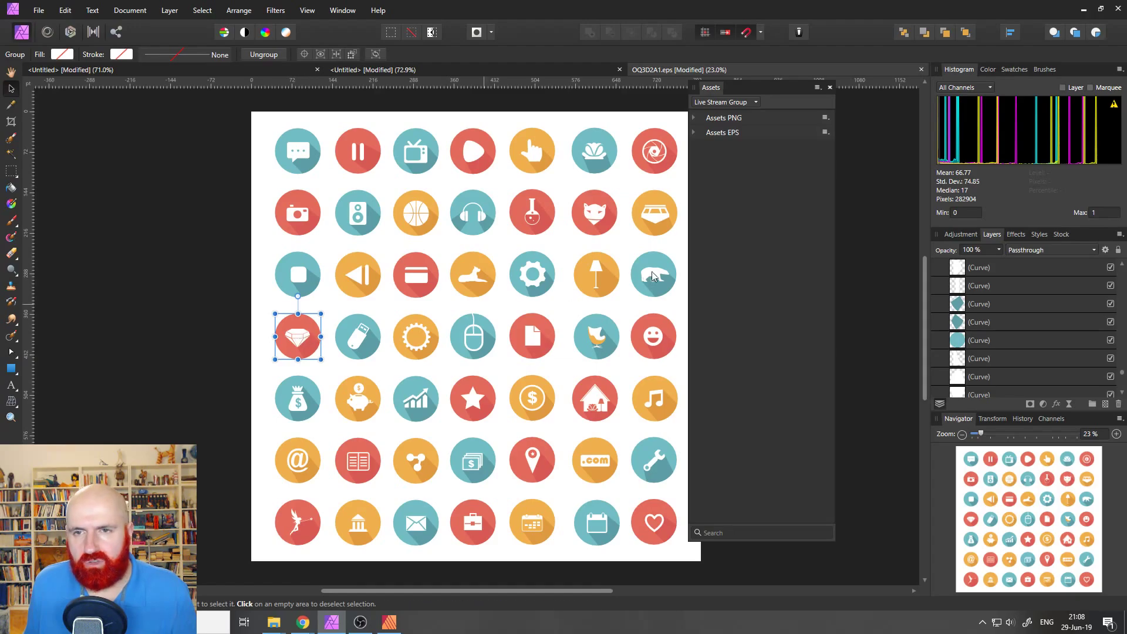
click(824, 132)
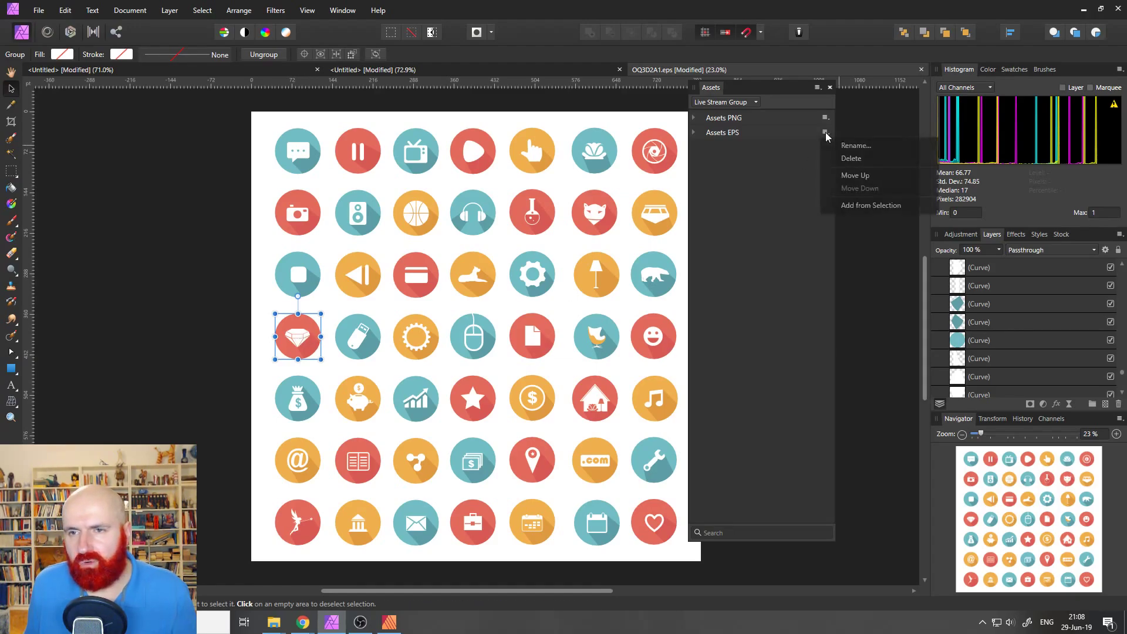
click(858, 205)
click(694, 132)
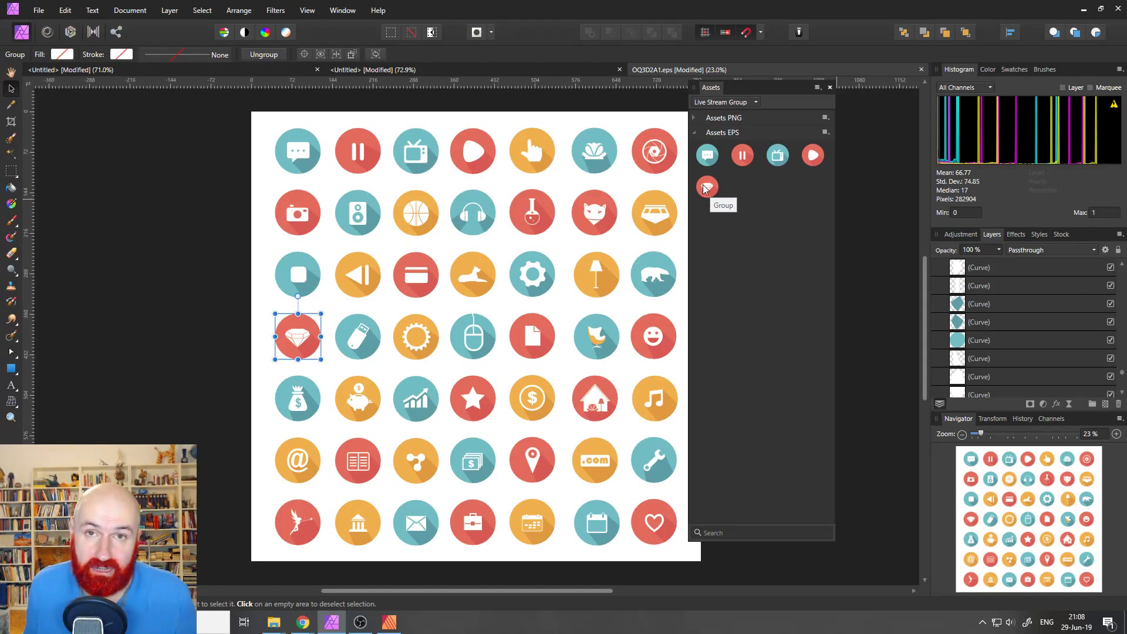
click(825, 132)
click(850, 148)
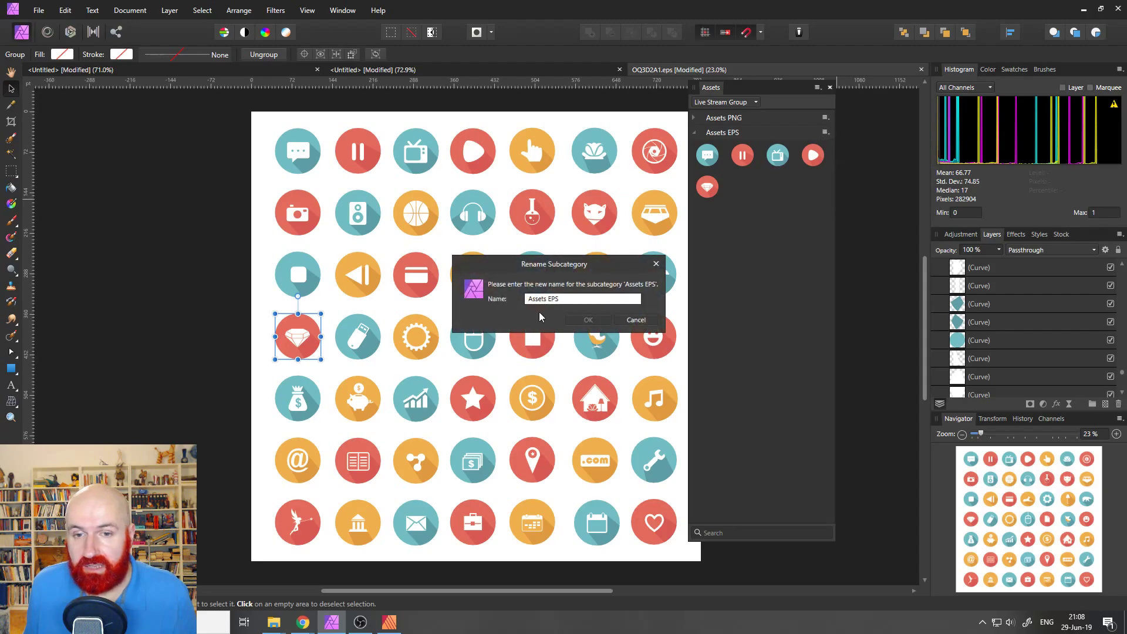
click(636, 320)
click(638, 321)
Step: Rename the newly added diamond asset in Assets EPS to "Diamond"
right_click(709, 197)
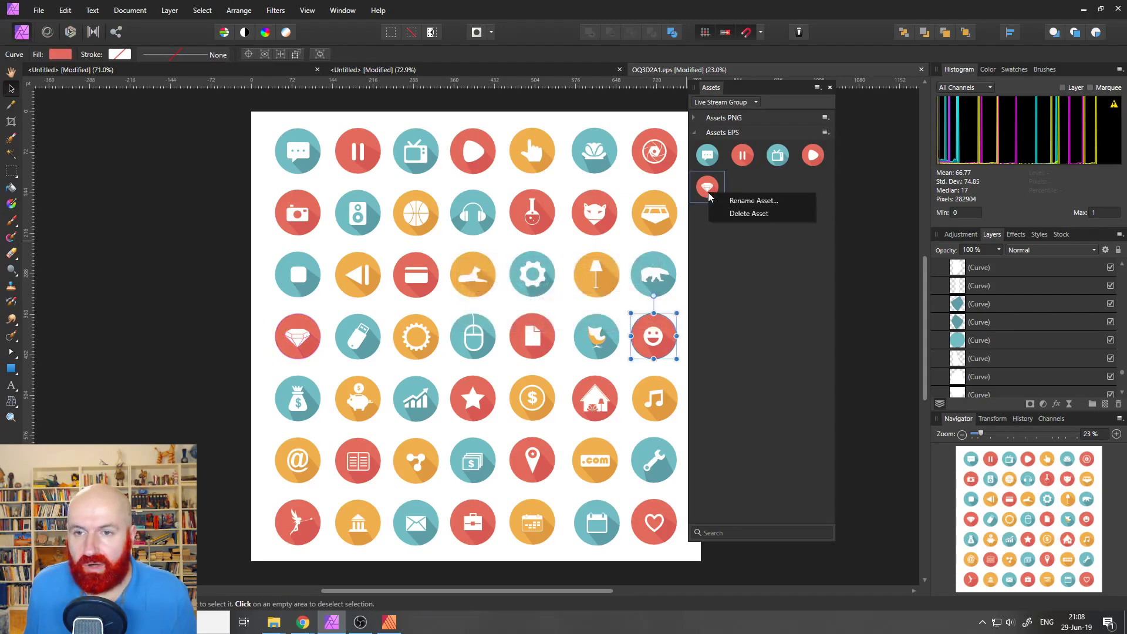
click(726, 199)
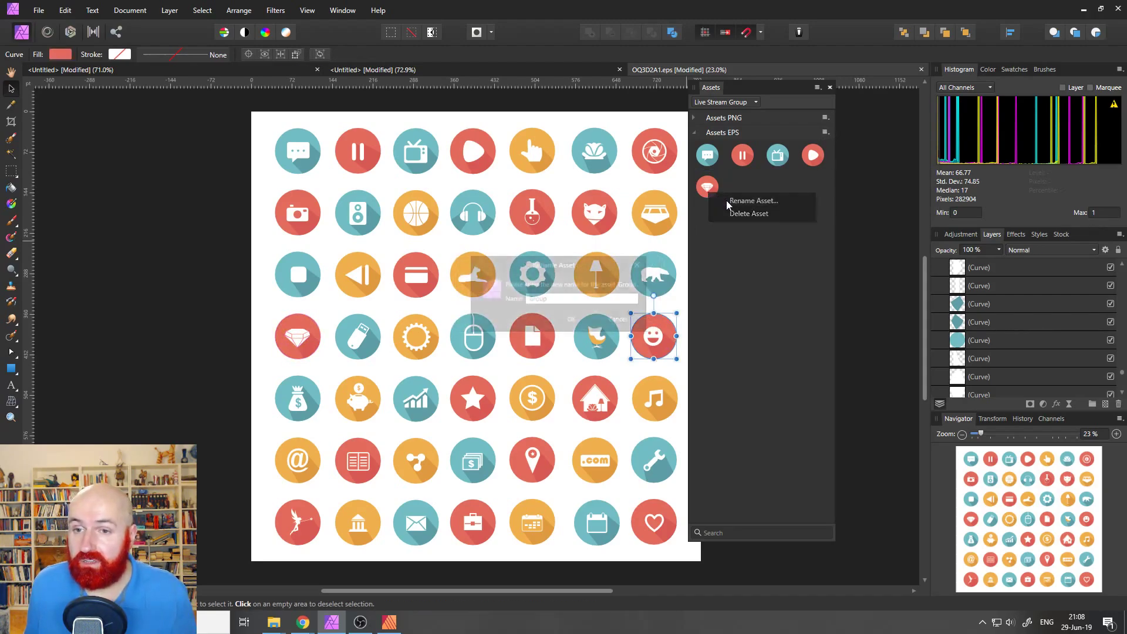
drag(556, 299, 473, 298)
text(D)
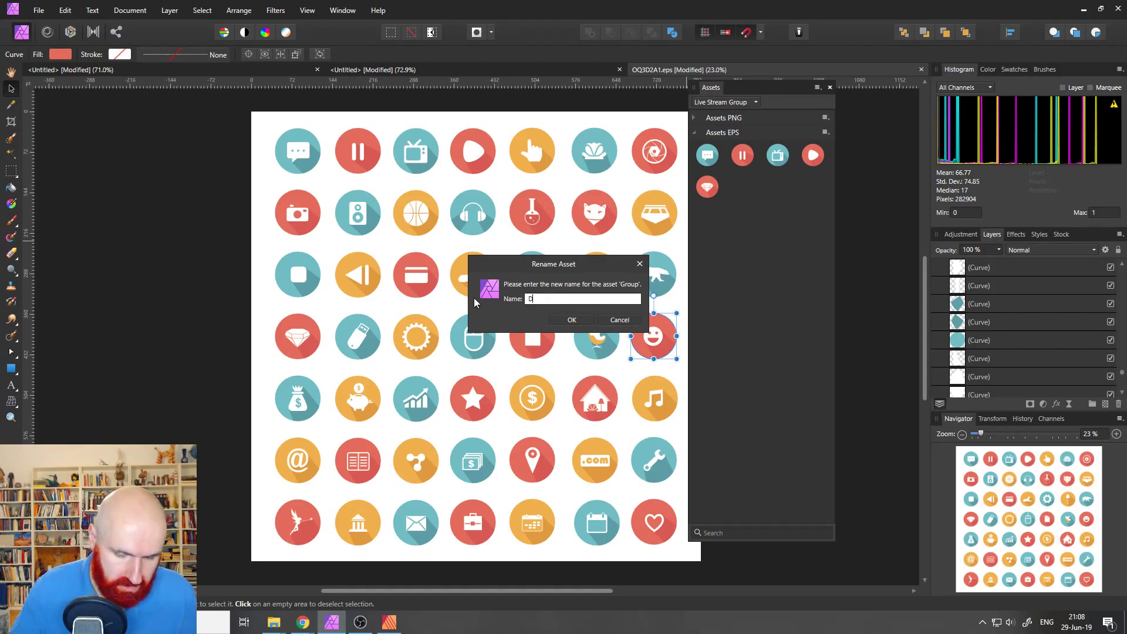
text(iamond)
key(Return)
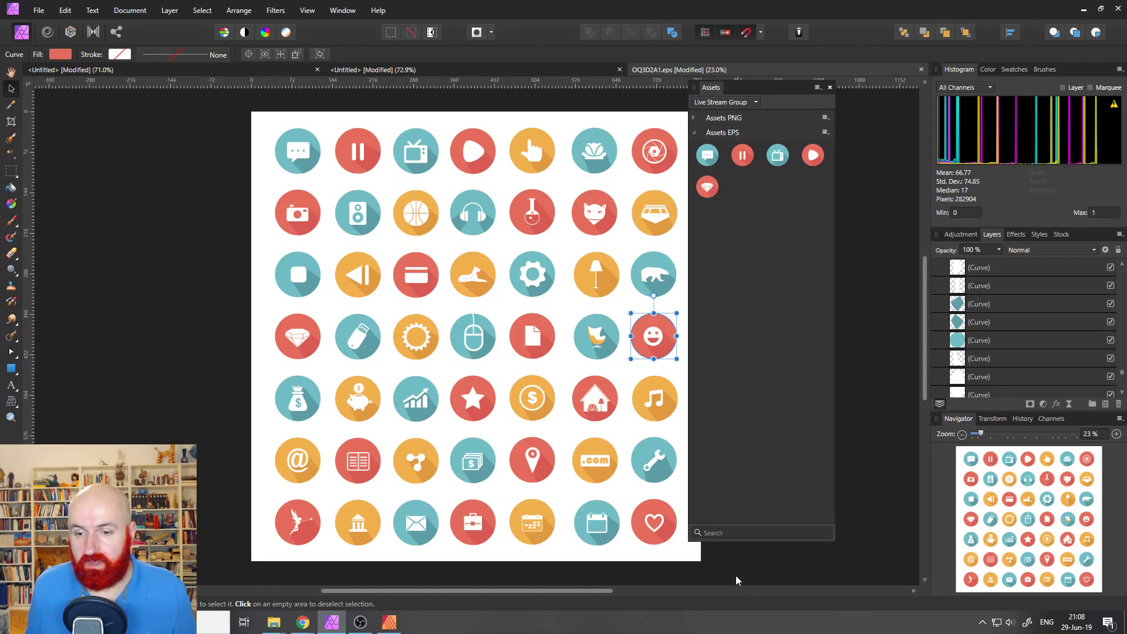
Step: Search the assets for "dia" to find the renamed diamond icon, and clear the search
click(736, 533)
text(dia)
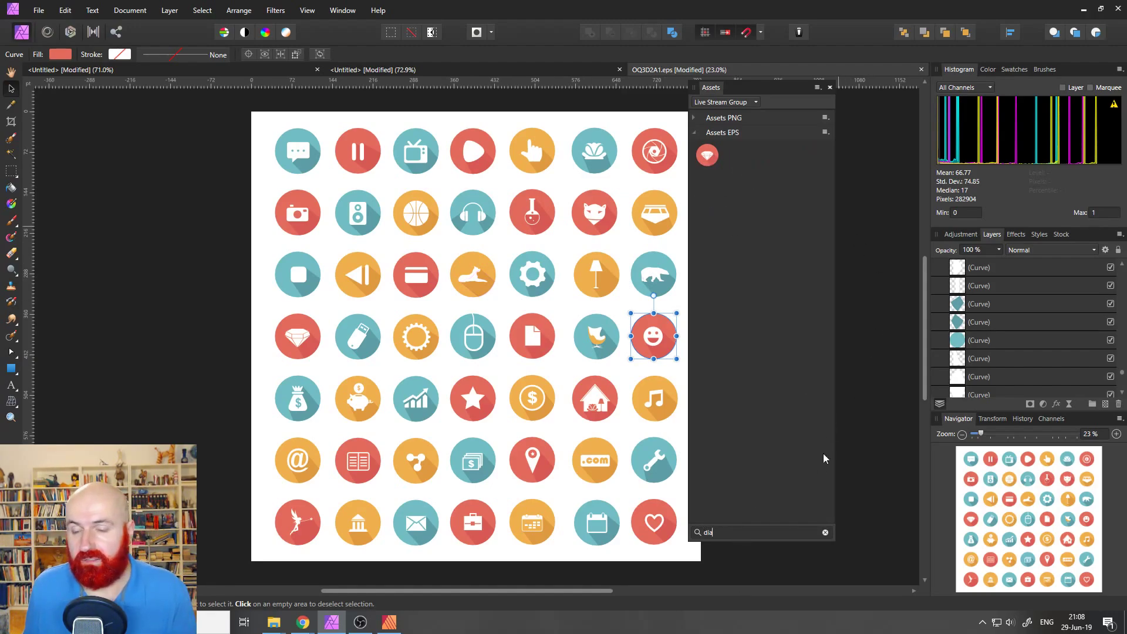
click(825, 532)
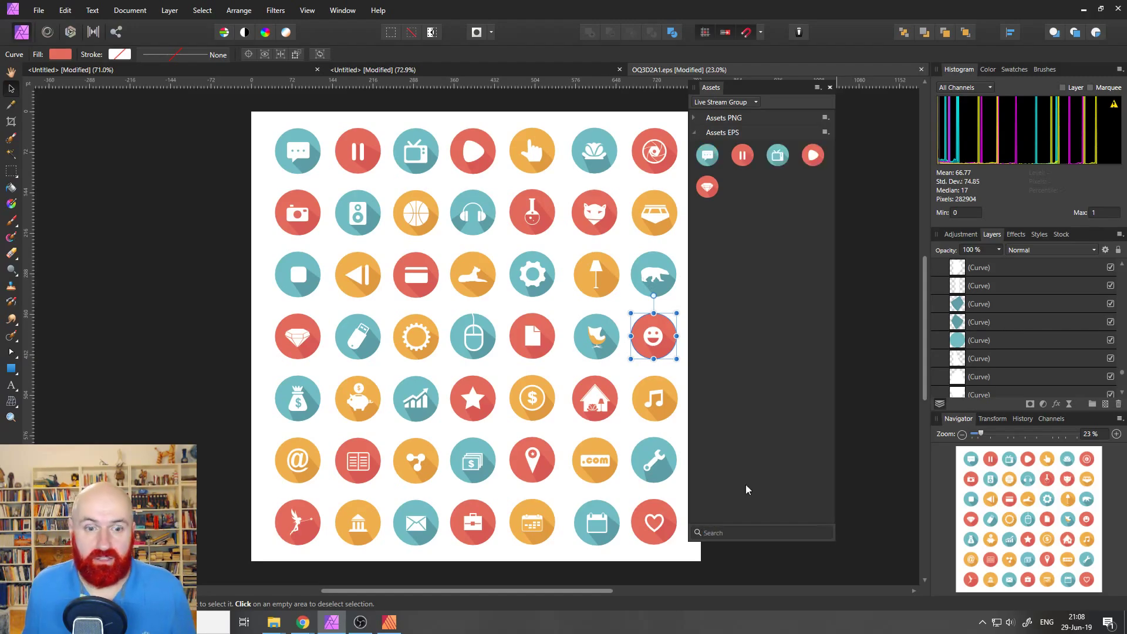
Step: Bring up the YouTube live chat pop-out to read viewer questions, and switch to the Chrome window showing the vector trace search
mouse_move(305, 626)
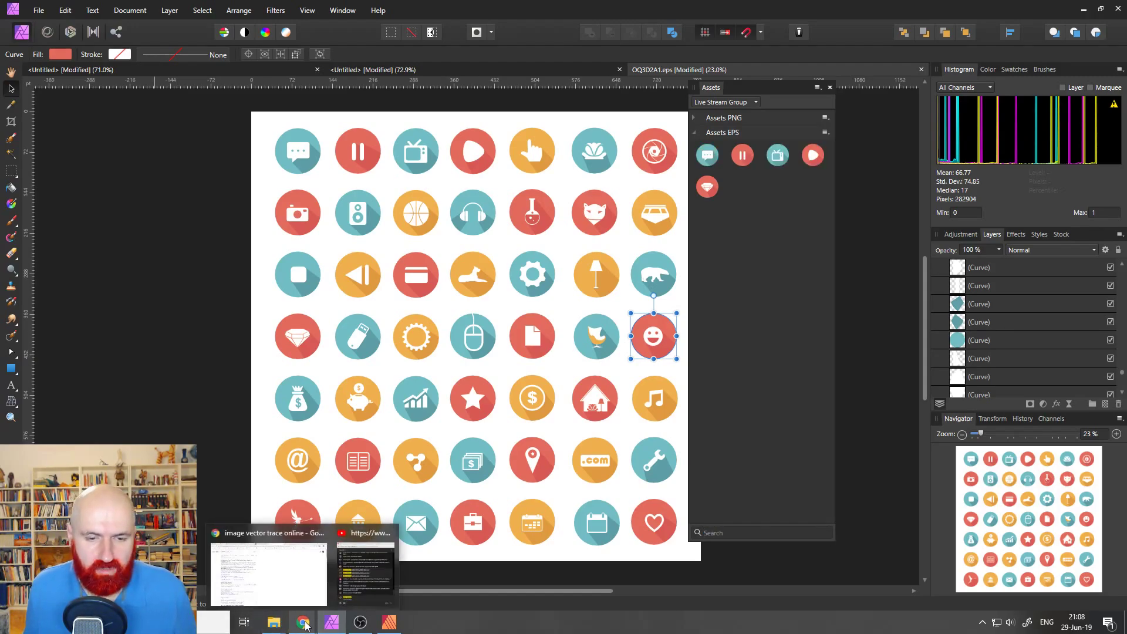
click(366, 590)
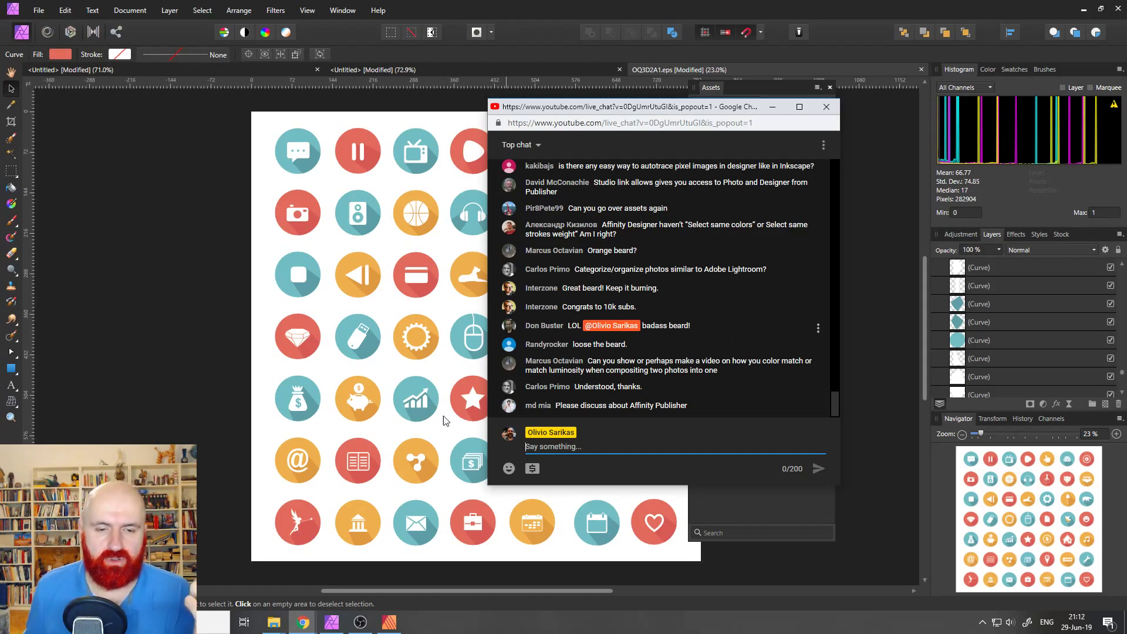
mouse_move(300, 626)
click(291, 581)
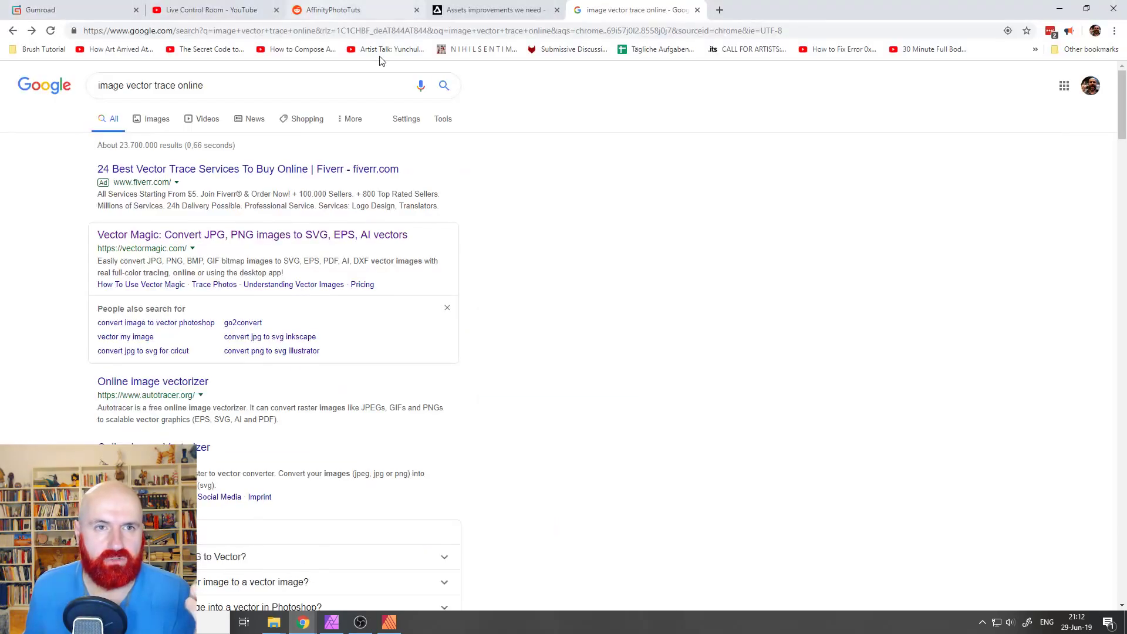
Step: Load YouTube in the search results tab, open your own channel page, and examine its live subscriber statistics and 30-day graph
click(237, 32)
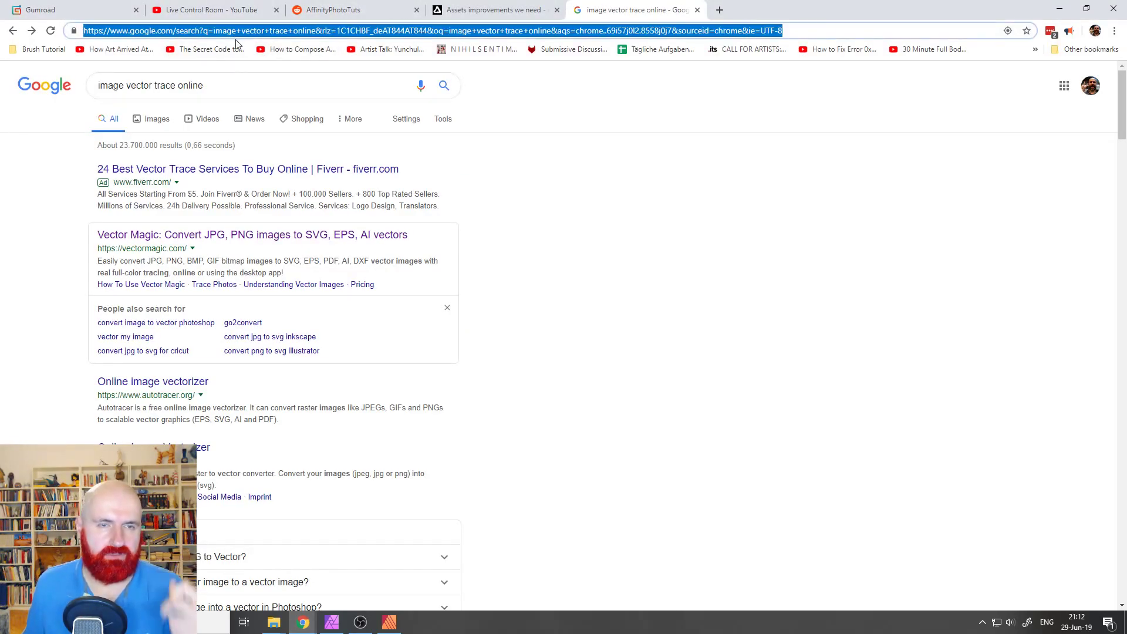
text(y)
key(Return)
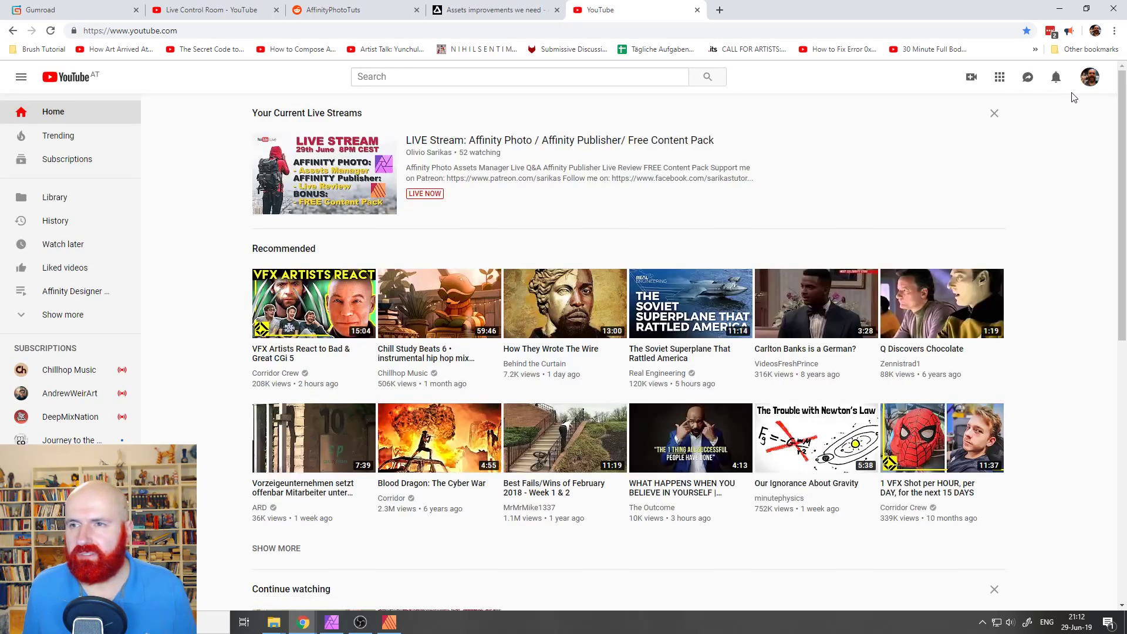
click(1091, 77)
click(1024, 165)
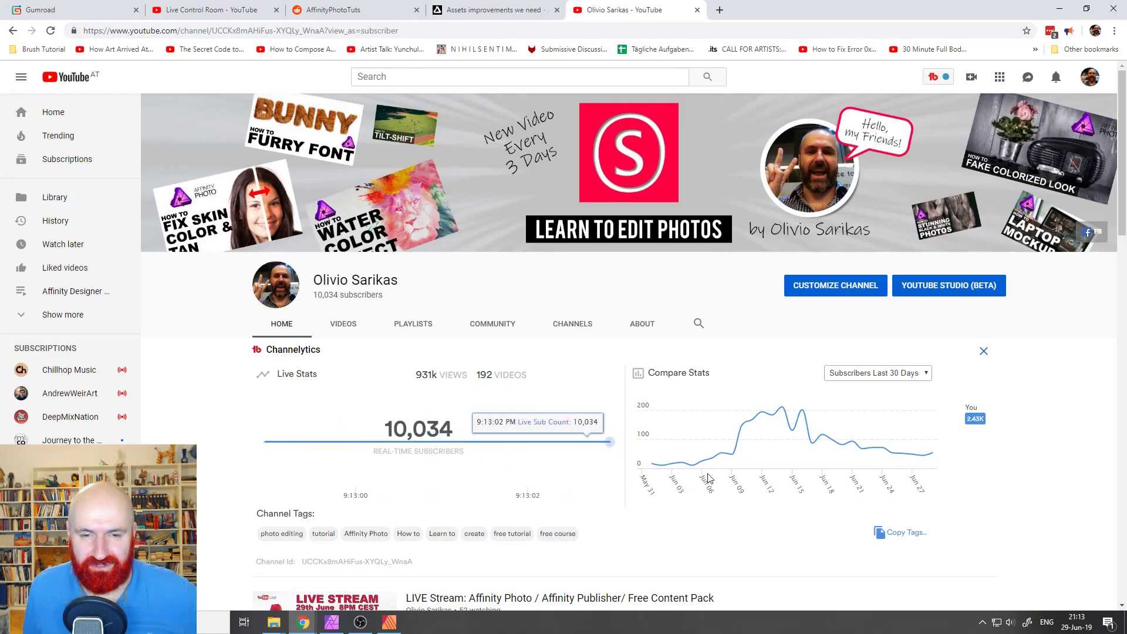
mouse_move(694, 468)
scroll(705, 469, down, 3)
scroll(712, 447, up, 2)
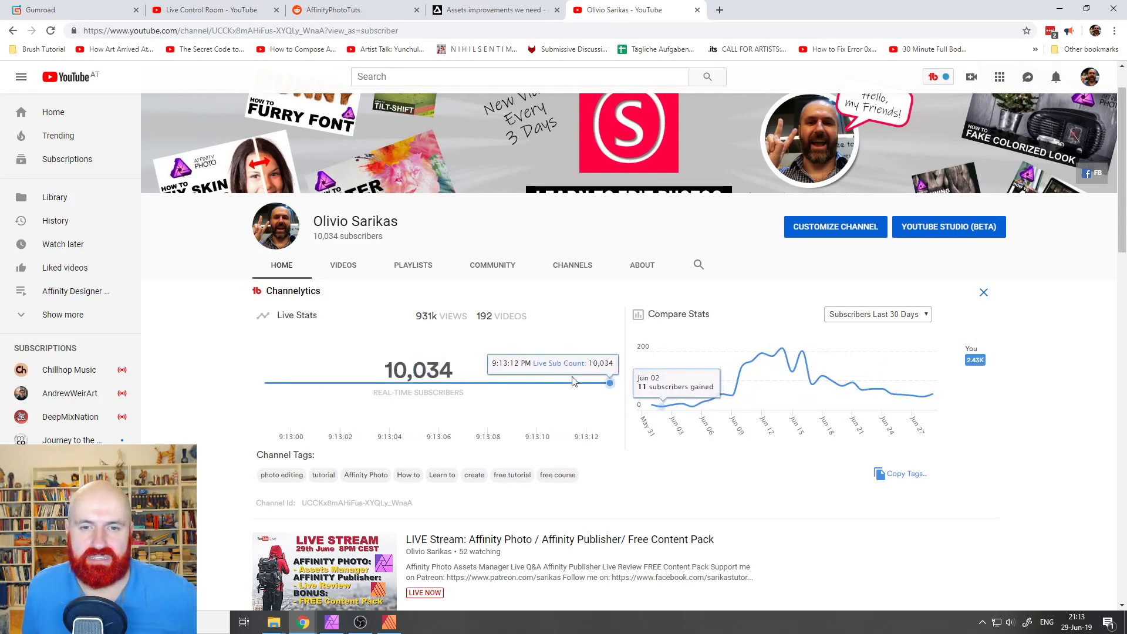
Step: Search your own channel's videos for "laptop", and bring up the live chat pop-out to read viewer questions
click(699, 265)
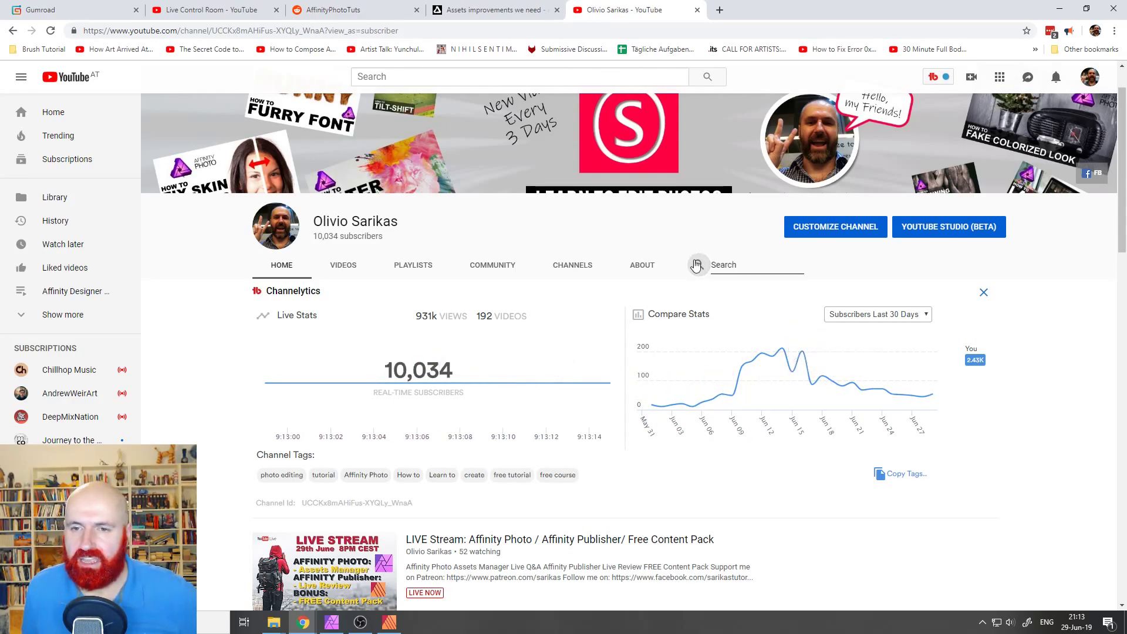
click(723, 265)
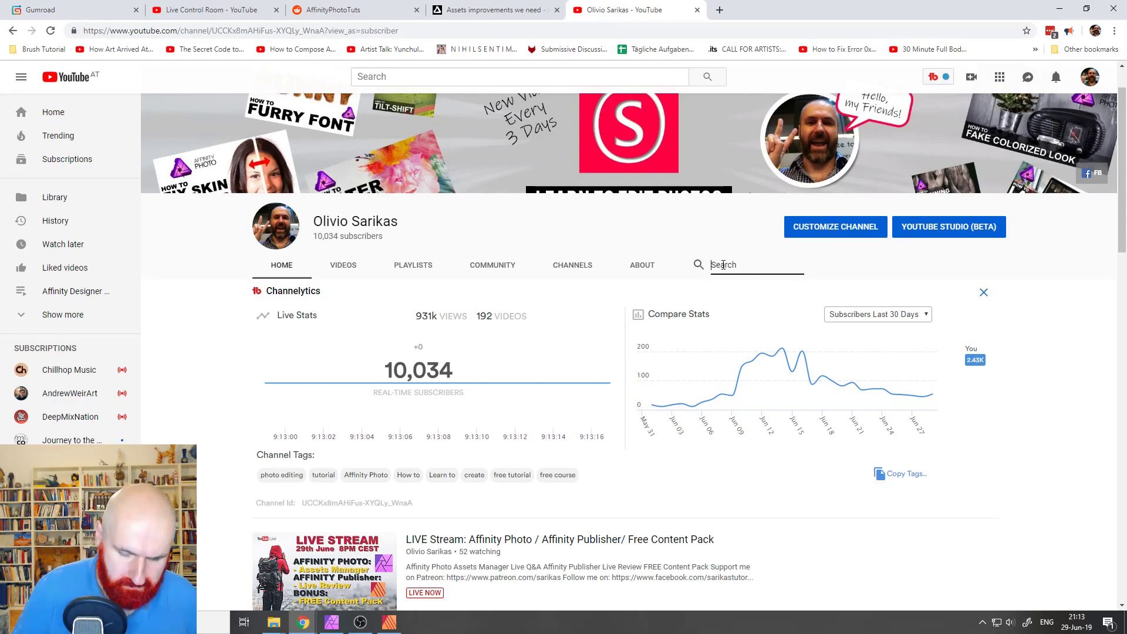
text(laptop)
key(Return)
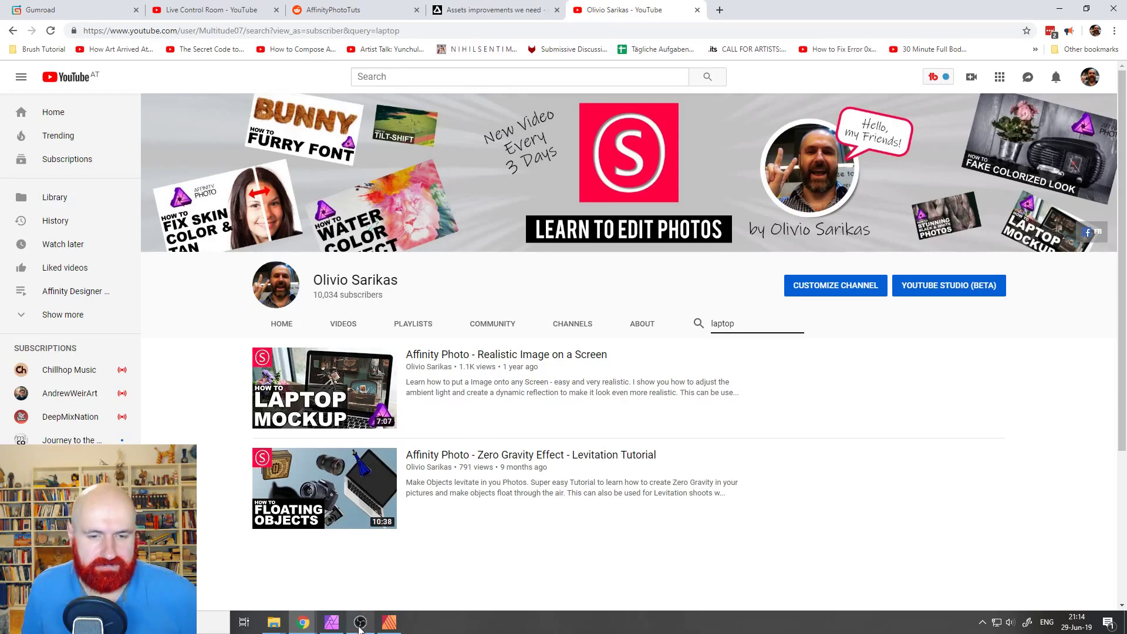
mouse_move(304, 625)
click(356, 590)
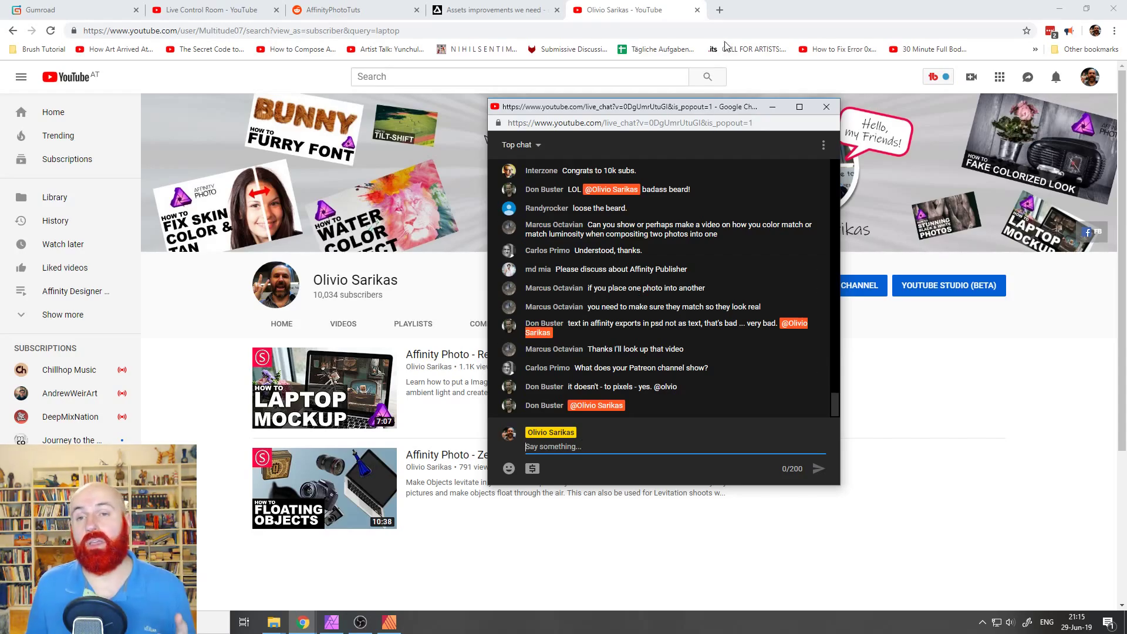
Step: Open a new tab, return to the channel tab, and look through the channel's Home and About pages for a Patreon link
click(721, 10)
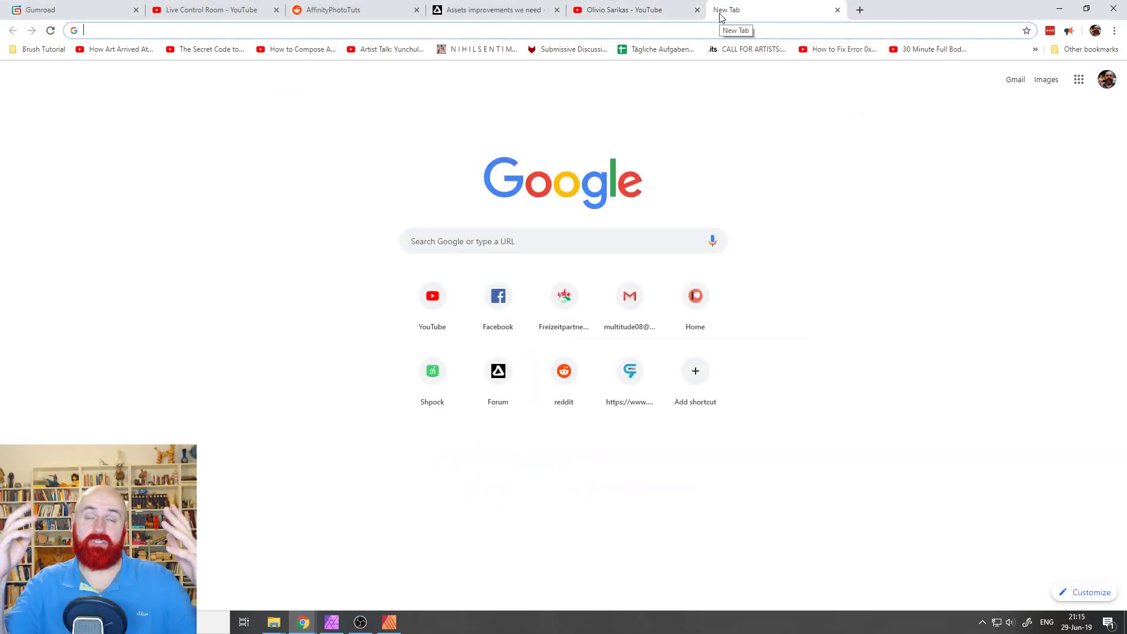
click(675, 10)
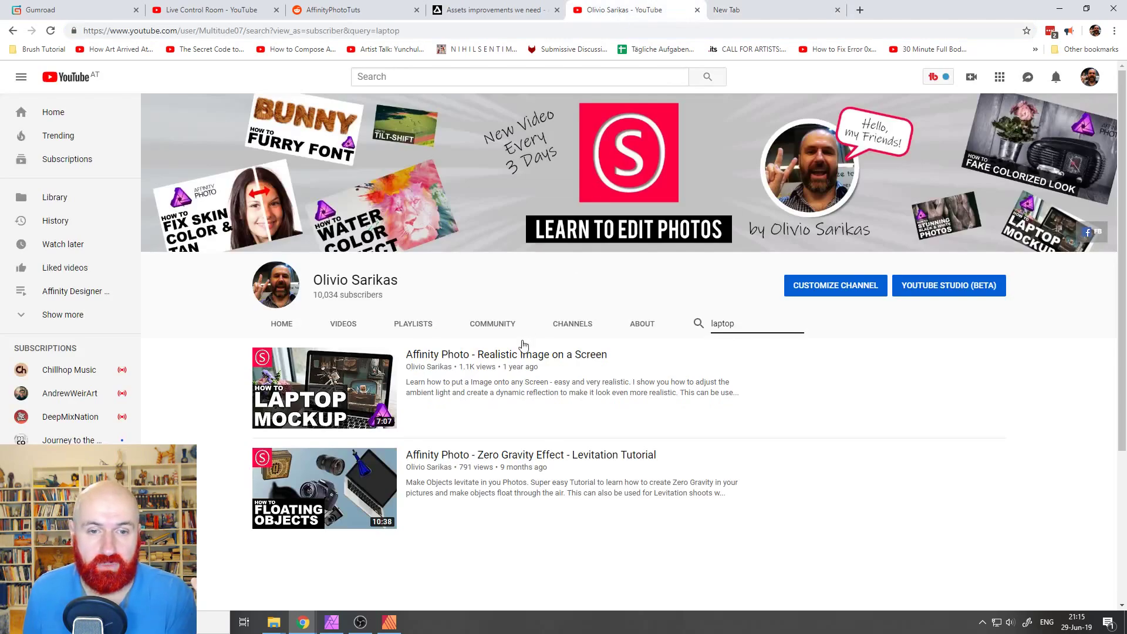
click(292, 326)
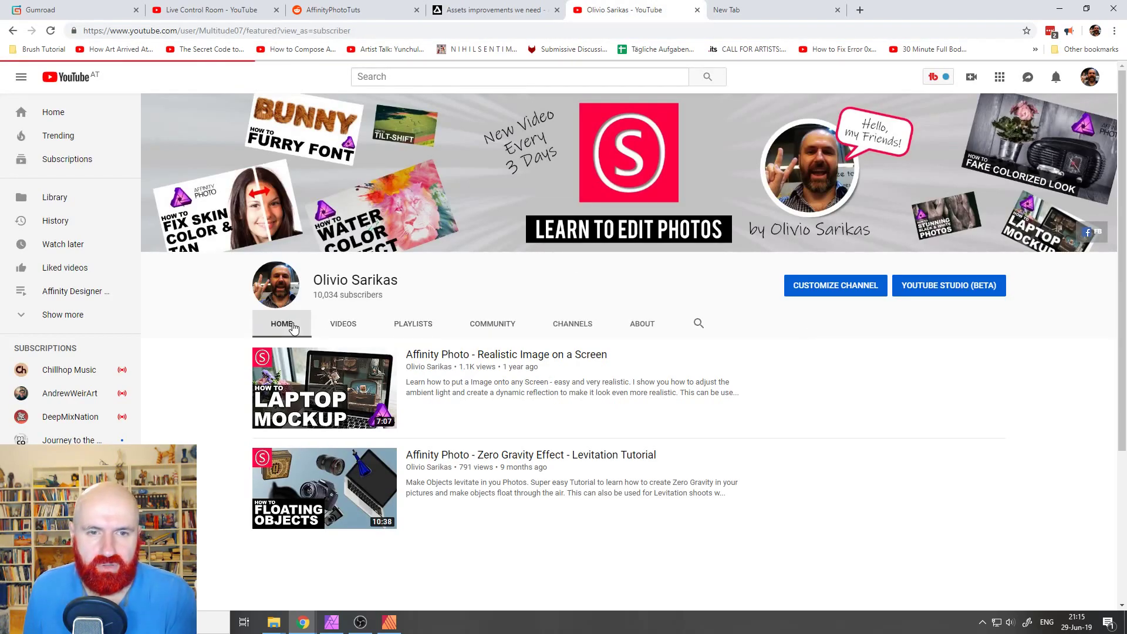
scroll(295, 356, down, 2)
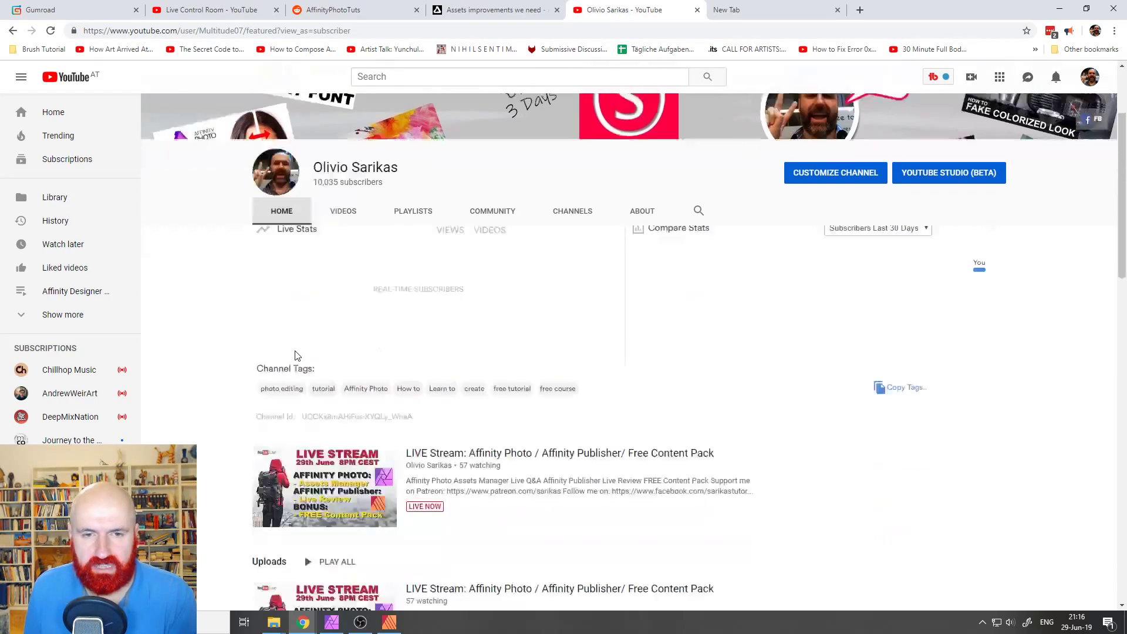
scroll(295, 355, down, 5)
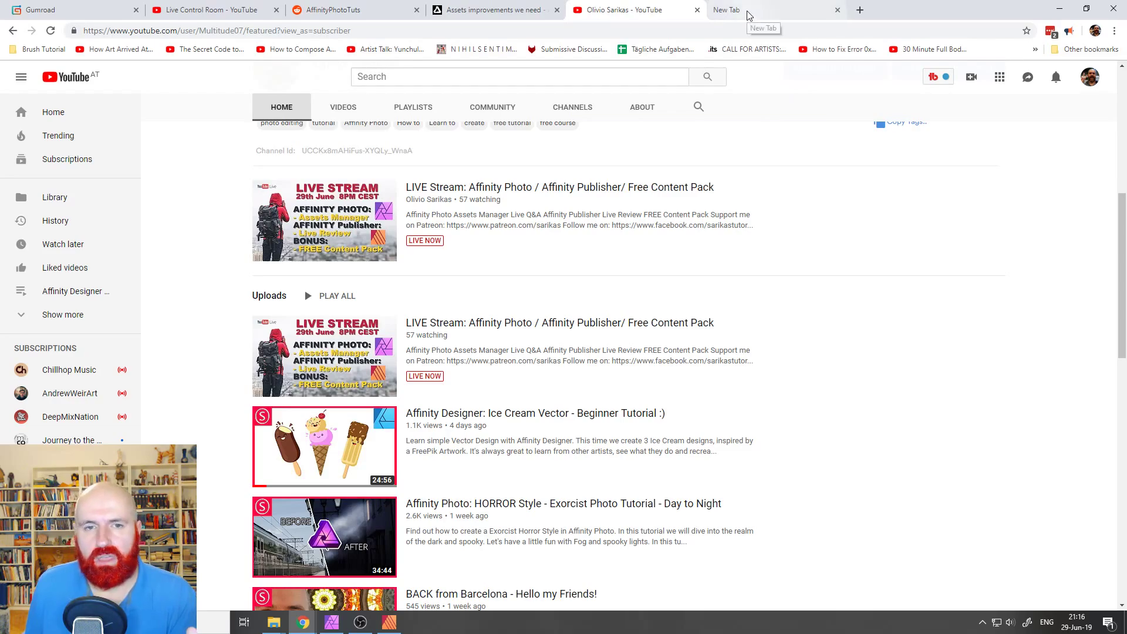
scroll(574, 312, up, 7)
click(641, 329)
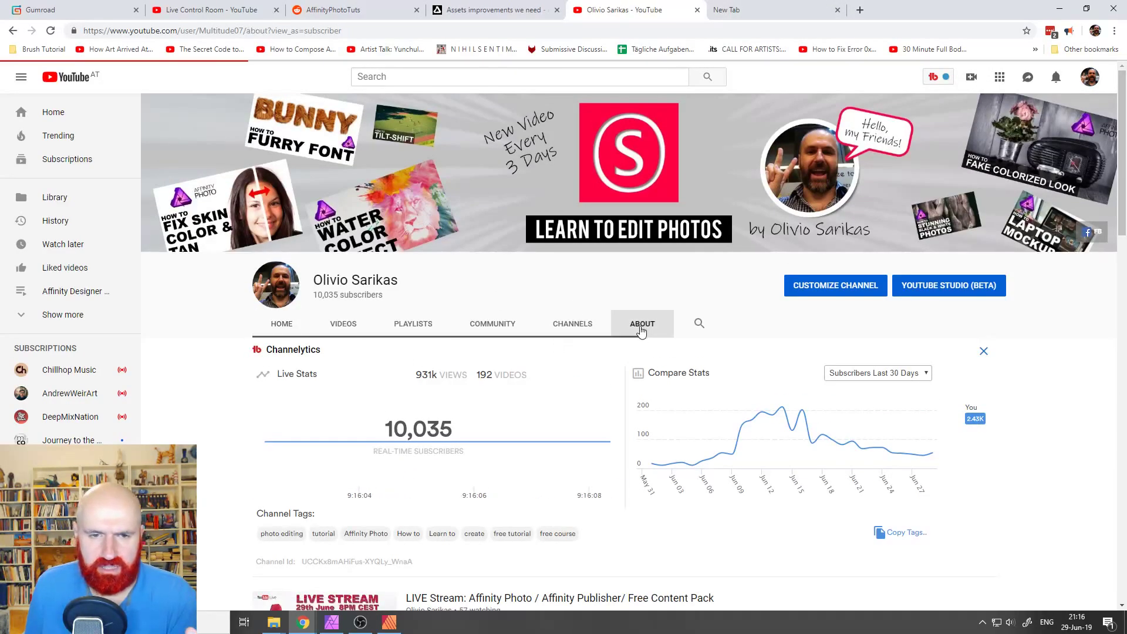
scroll(624, 357, down, 3)
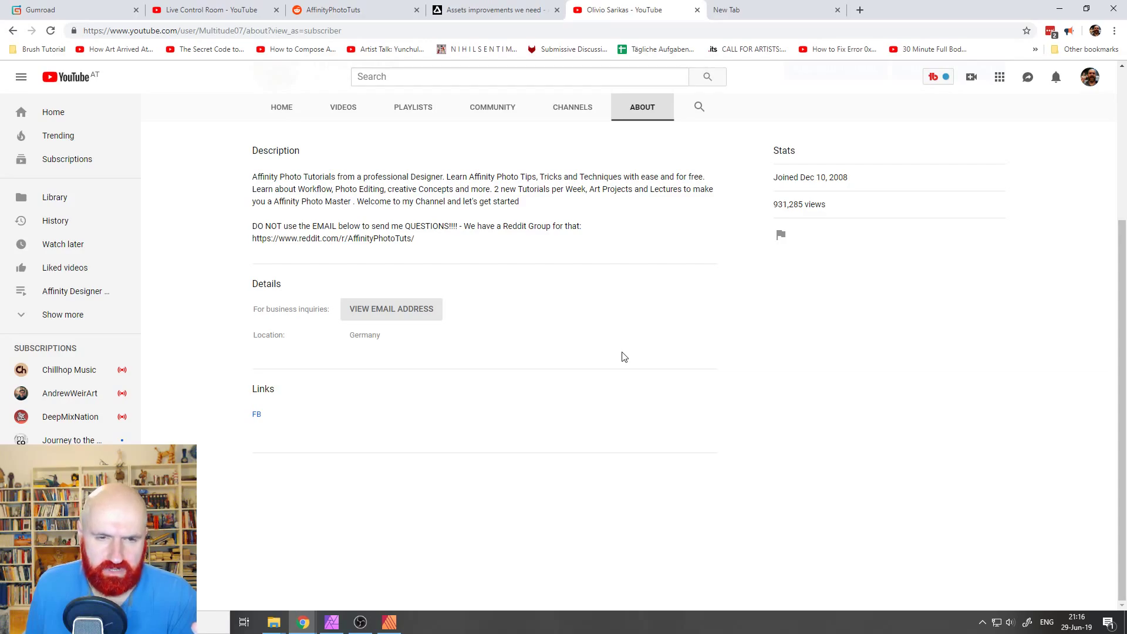
scroll(624, 357, up, 3)
click(288, 326)
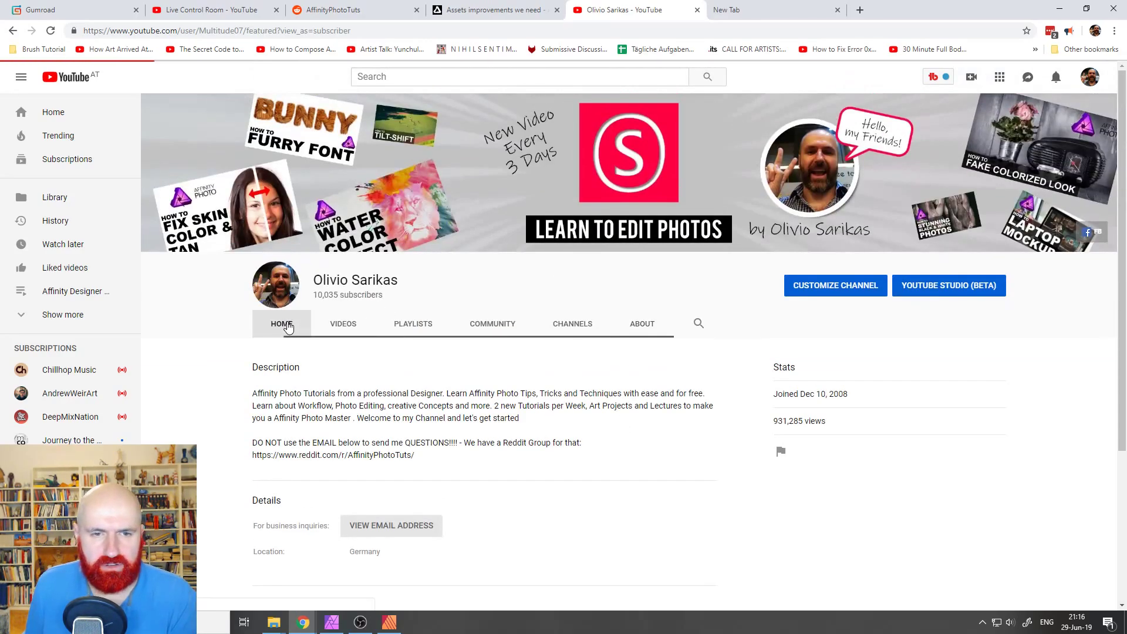
scroll(444, 398, down, 7)
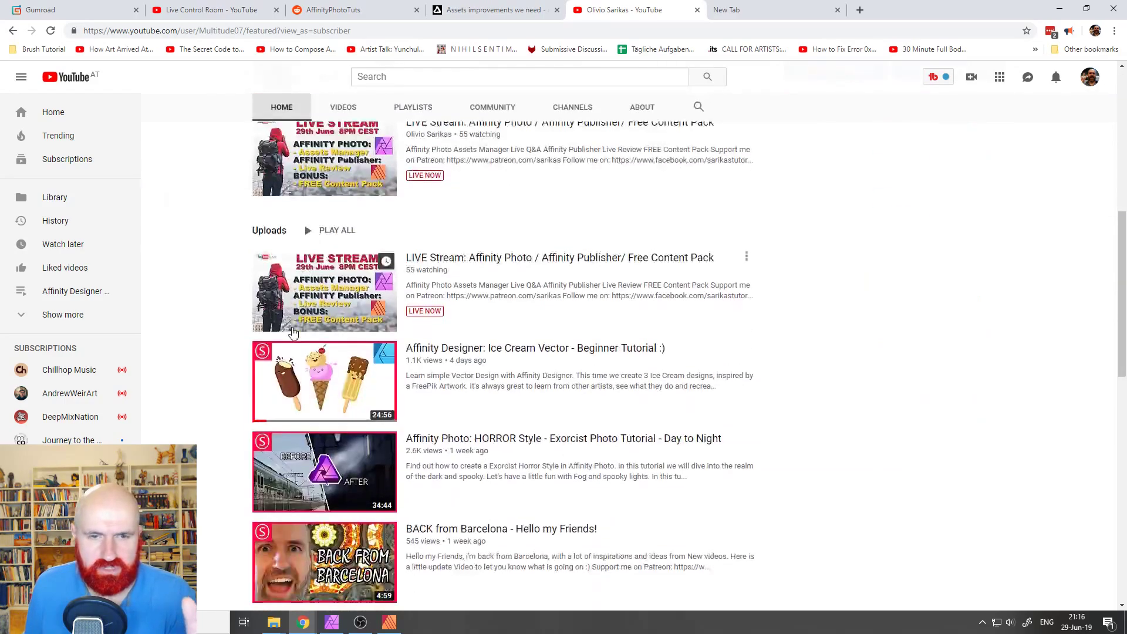
Step: Open the Patreon page from the full description of the paused "Ice Cream Vector - Beginner Tutorial" video, and look over its posts and tiers
click(468, 354)
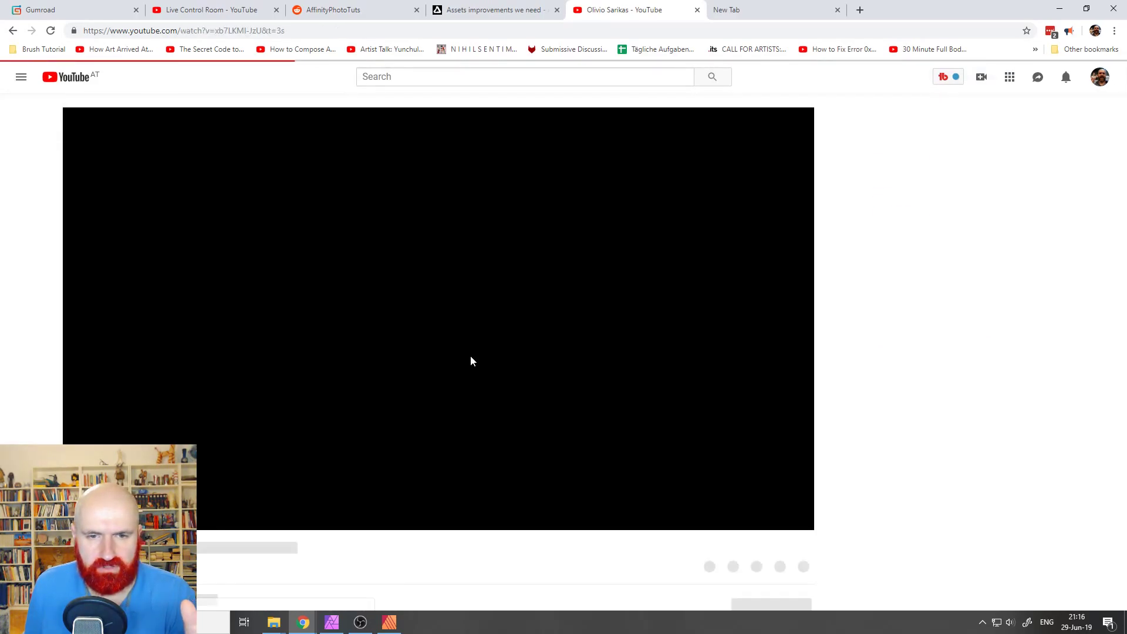
click(445, 354)
scroll(443, 355, down, 7)
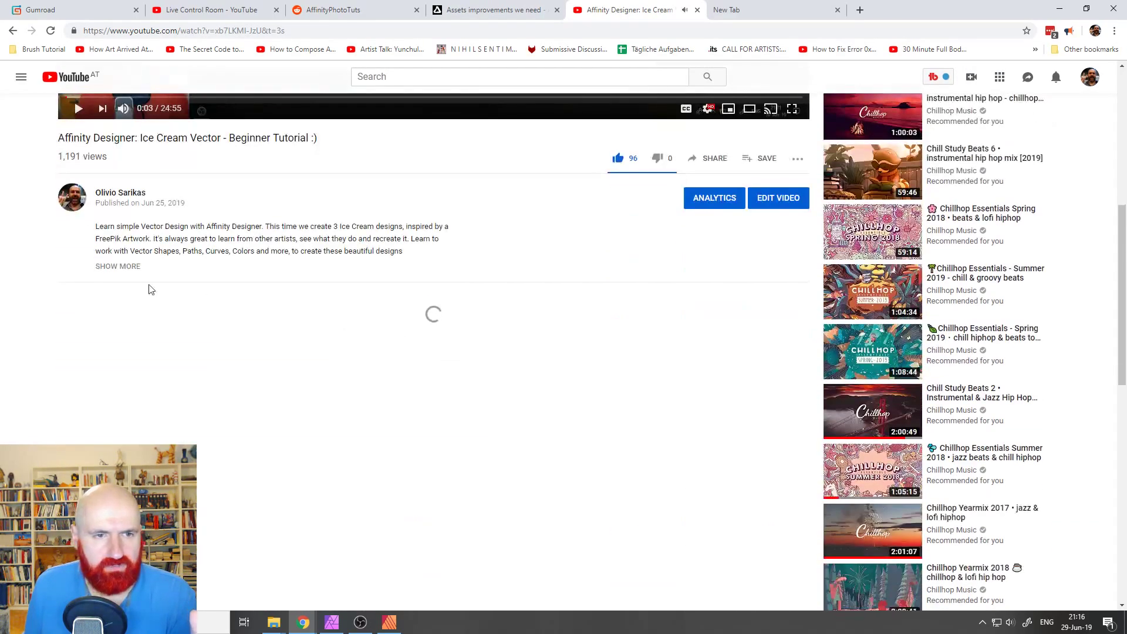
click(118, 270)
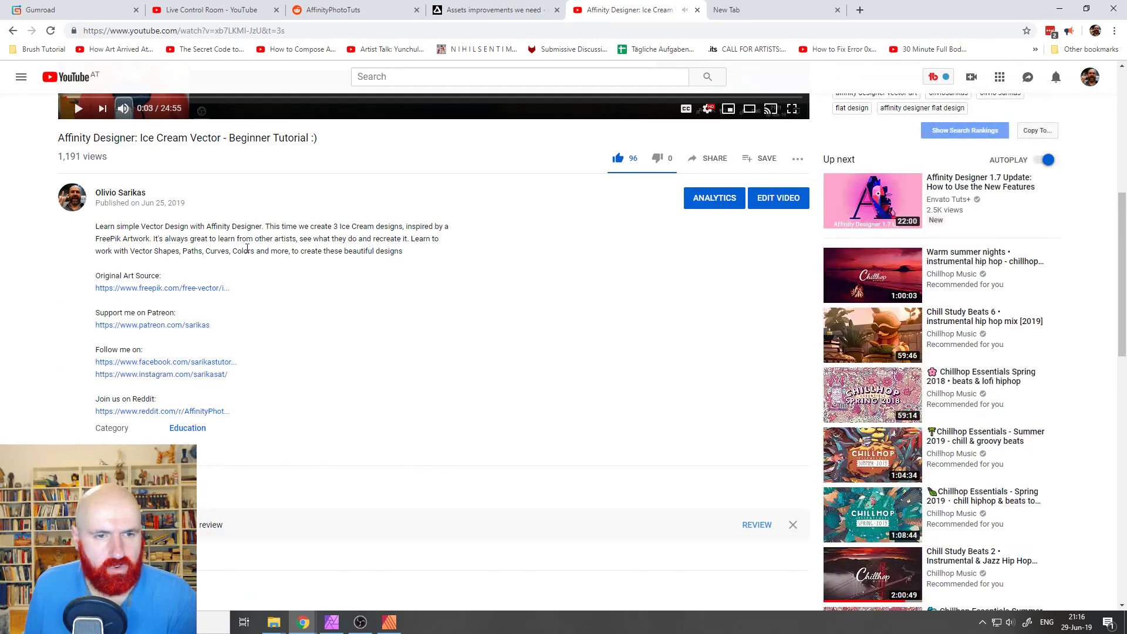
click(128, 326)
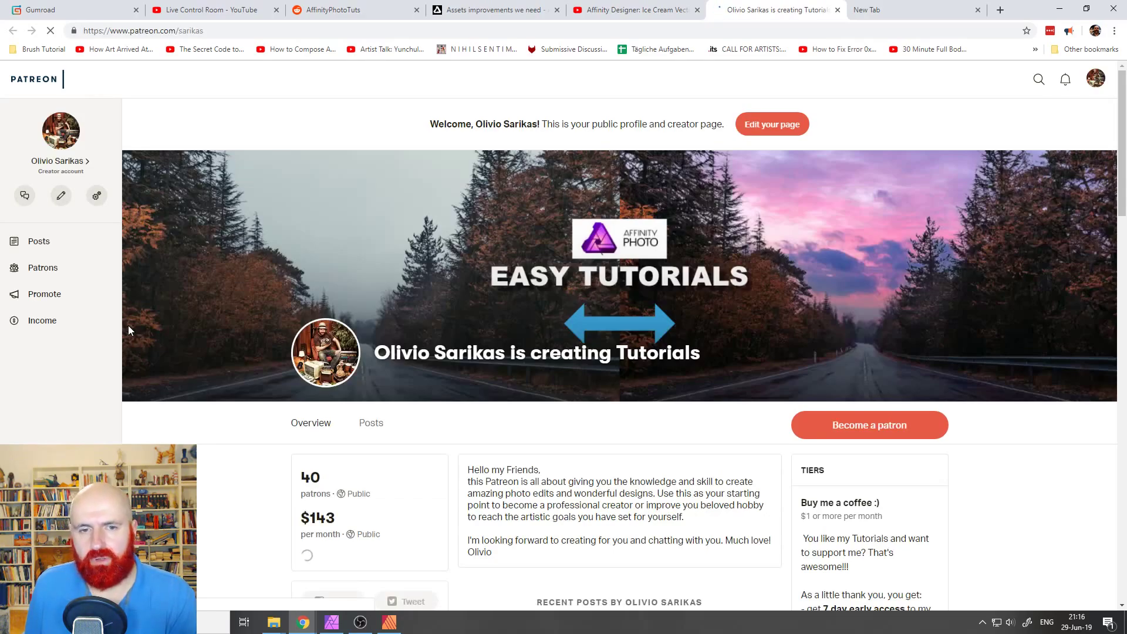
scroll(270, 384, down, 6)
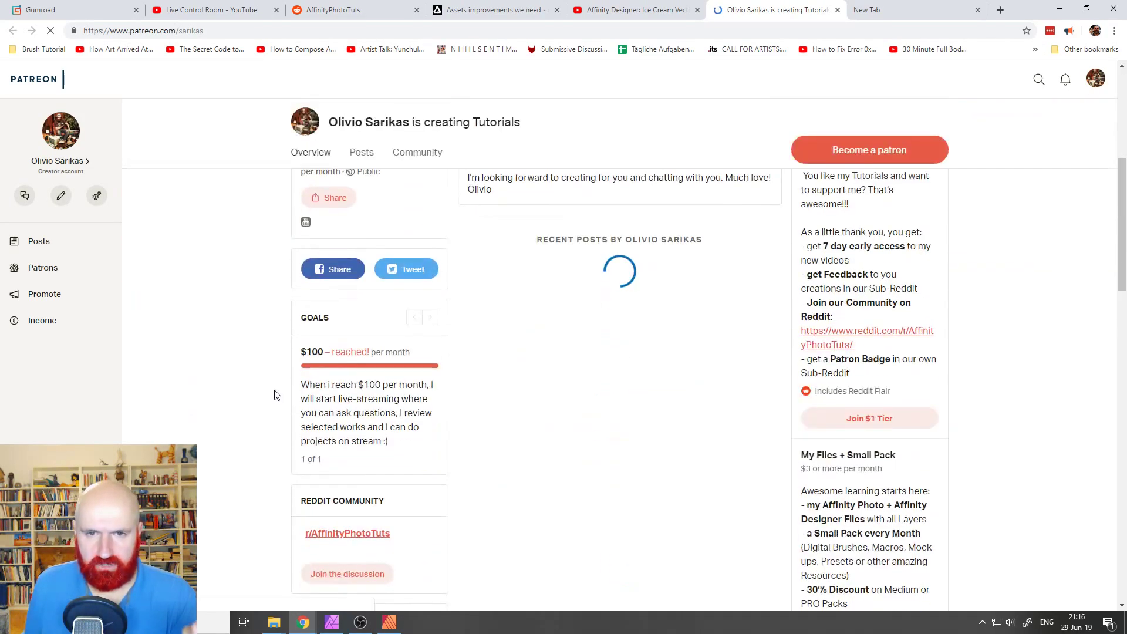
scroll(597, 280, down, 6)
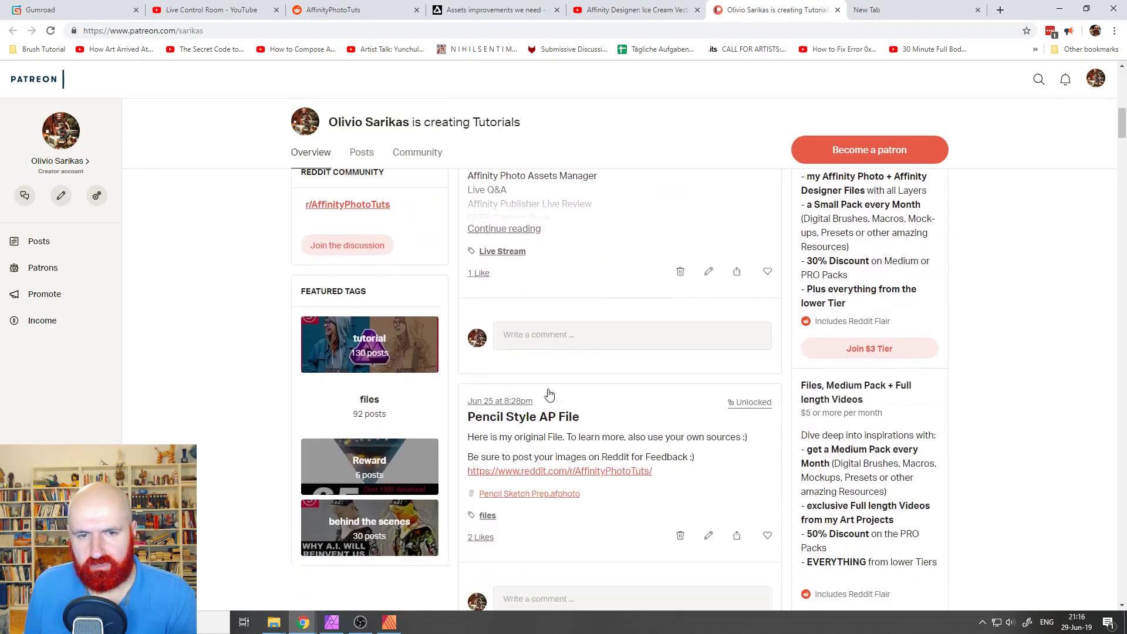
scroll(598, 280, down, 6)
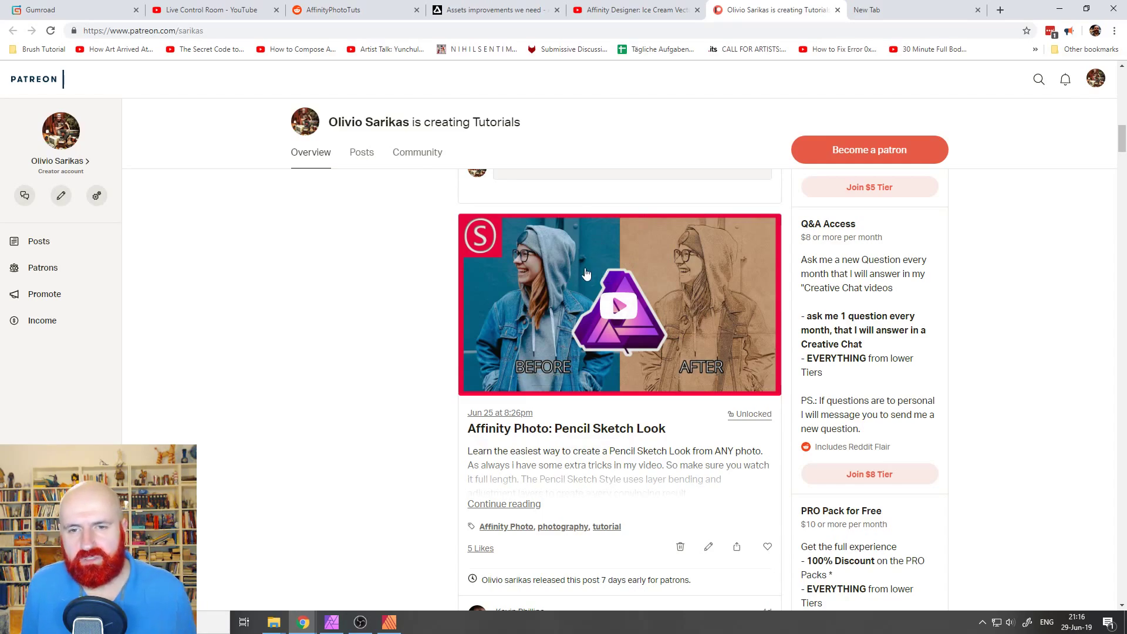
Step: Copy the Patreon page's address and load it in a new incognito window
click(277, 30)
key(ctrl+c)
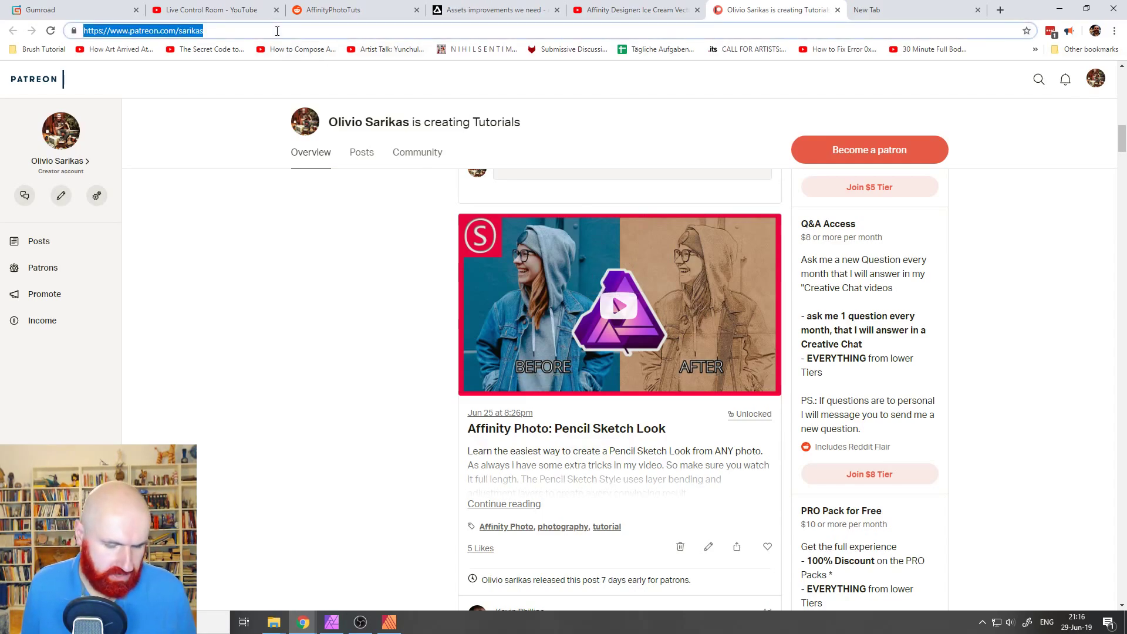
click(1114, 31)
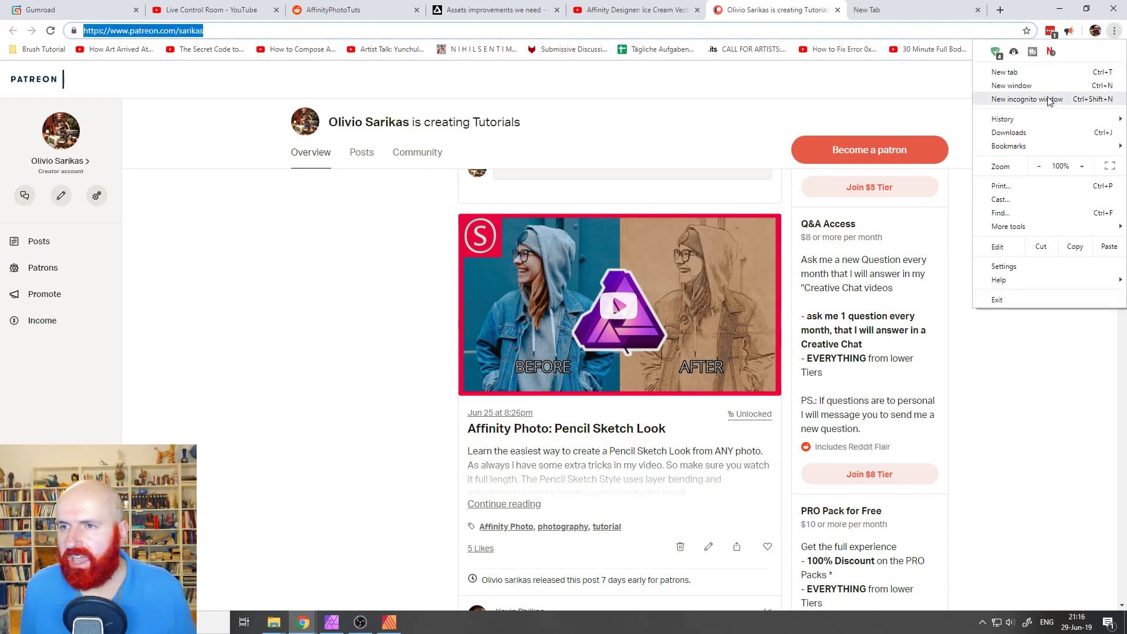
click(1027, 99)
key(ctrl+v)
key(Return)
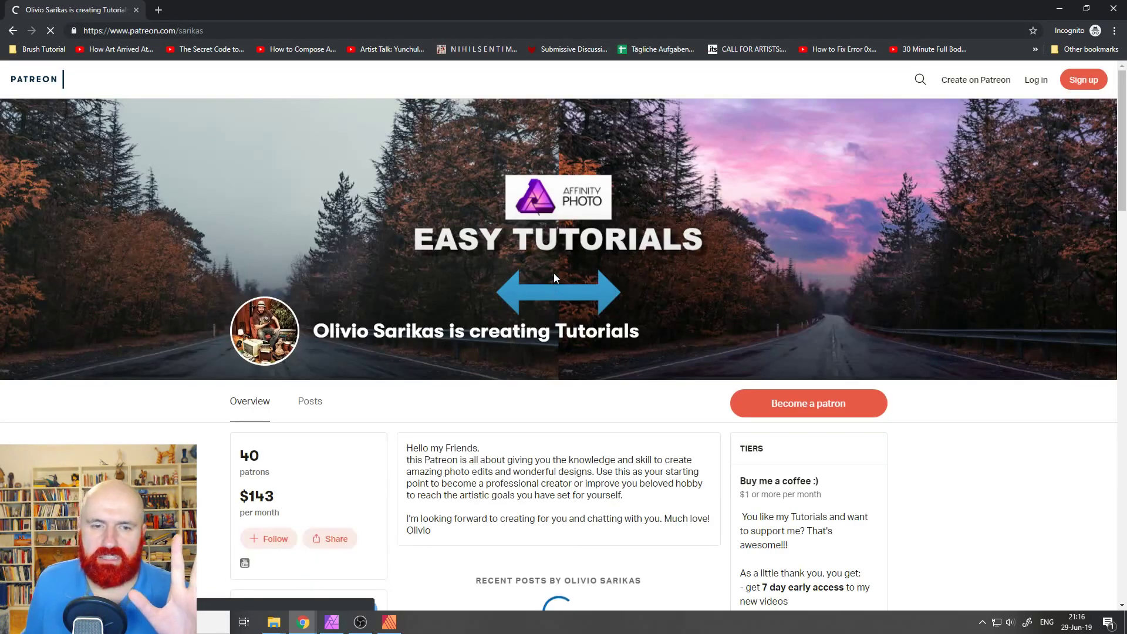
Step: Examine the logged-out Patreon page, comparing its locked patron-only posts with the publicly viewable ones such as "3D Mosaic Effect - Tutorial"
scroll(560, 273, down, 3)
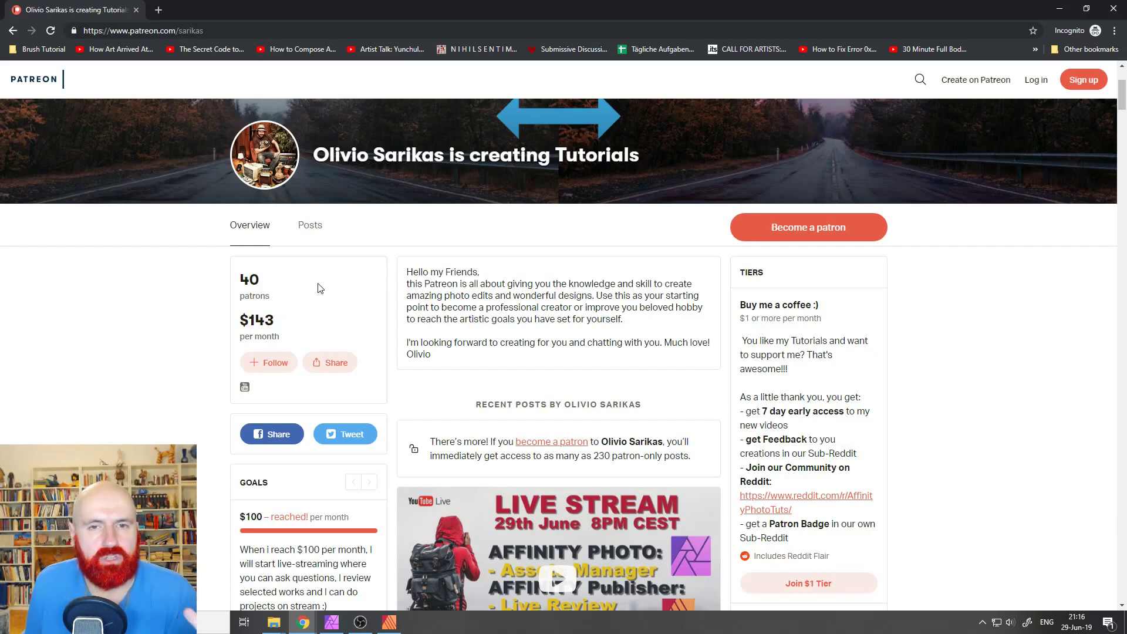
scroll(317, 289, down, 5)
scroll(185, 289, down, 5)
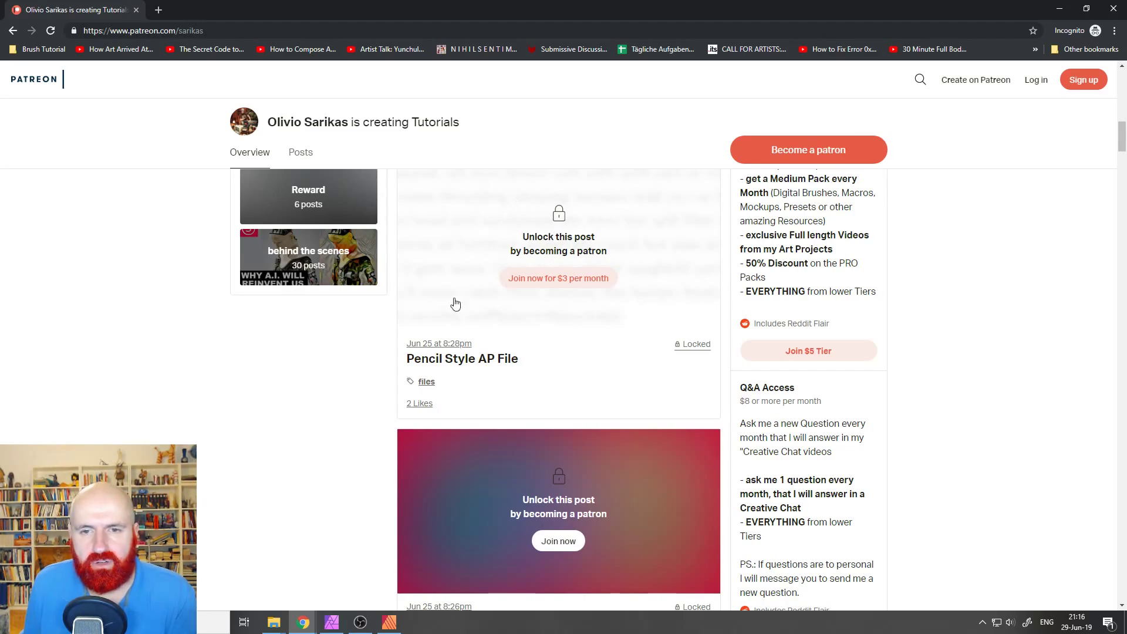
scroll(216, 287, down, 4)
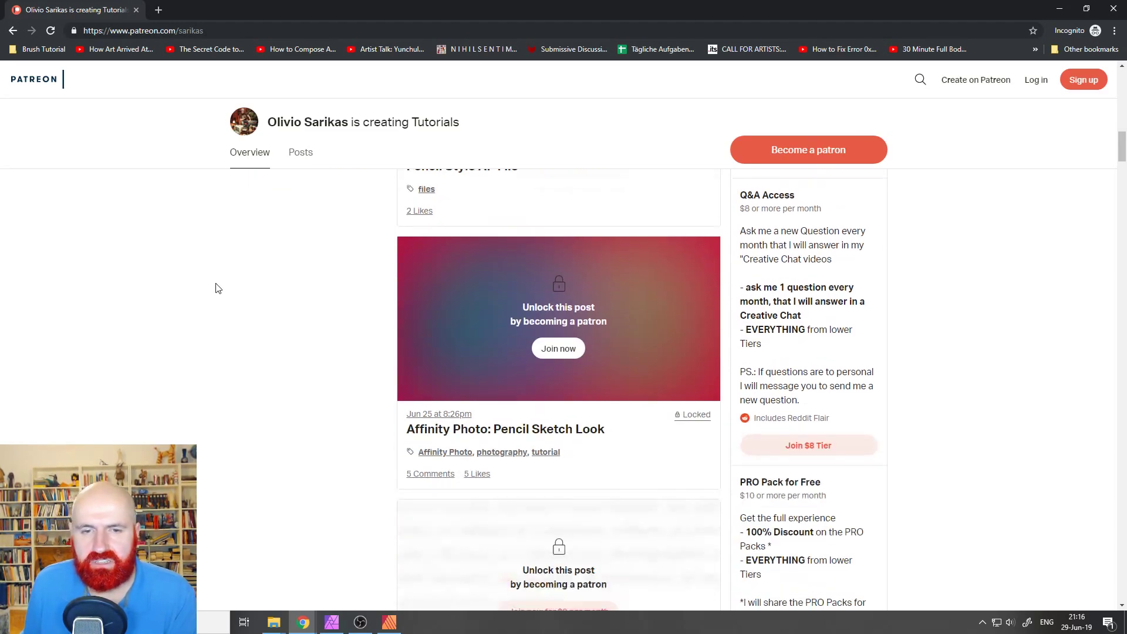
scroll(213, 285, up, 4)
scroll(213, 285, down, 14)
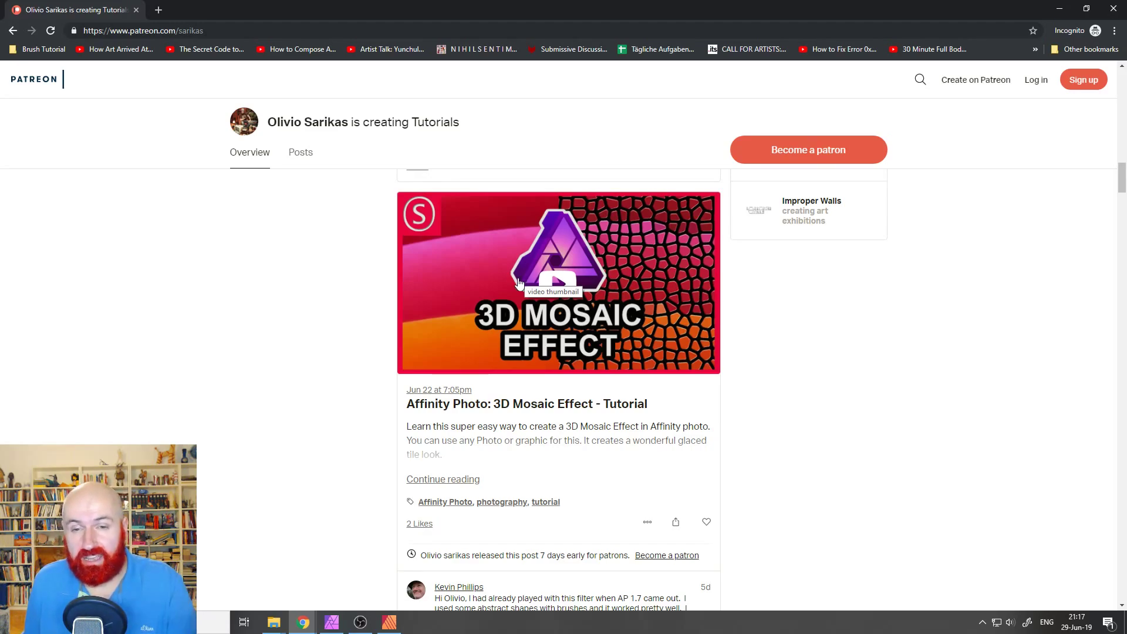
scroll(369, 381, down, 2)
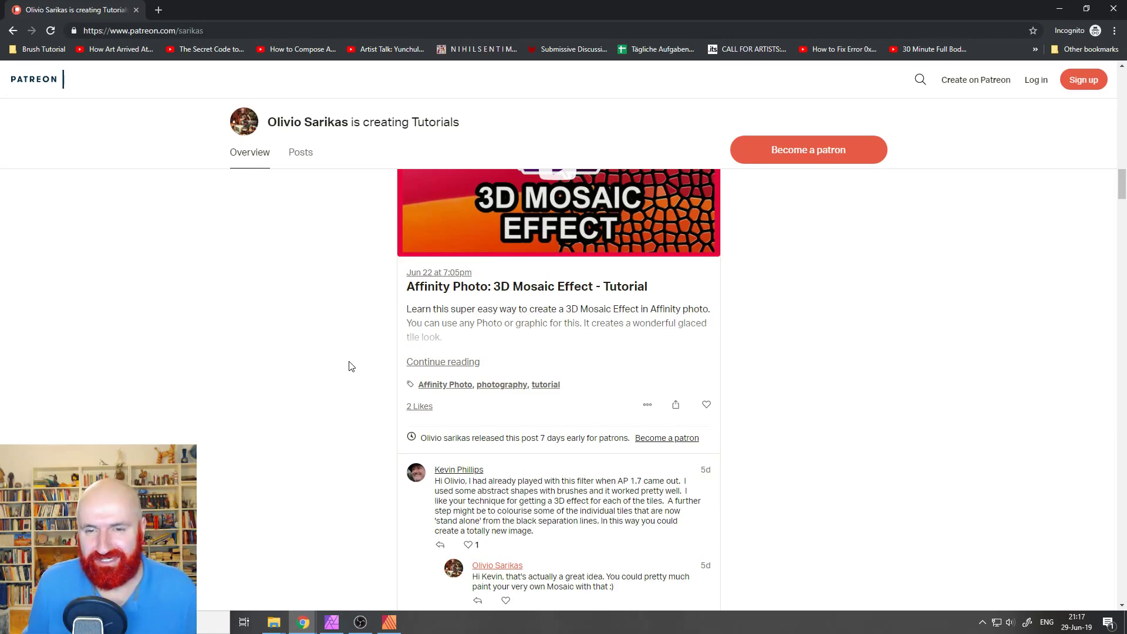
scroll(347, 367, up, 4)
scroll(347, 367, up, 15)
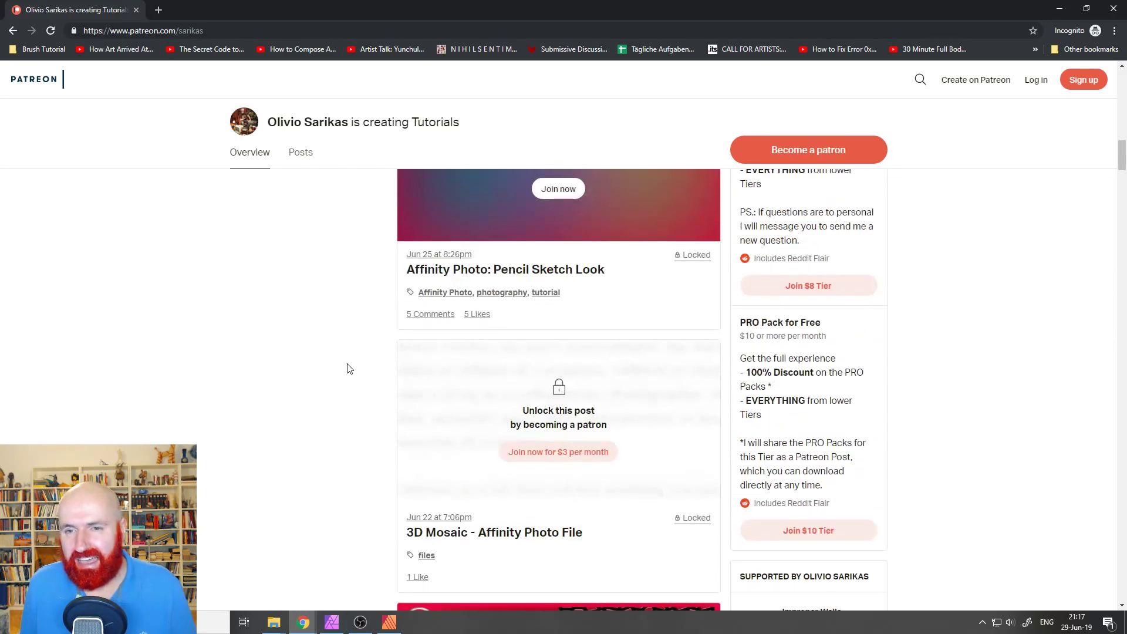
scroll(349, 368, up, 7)
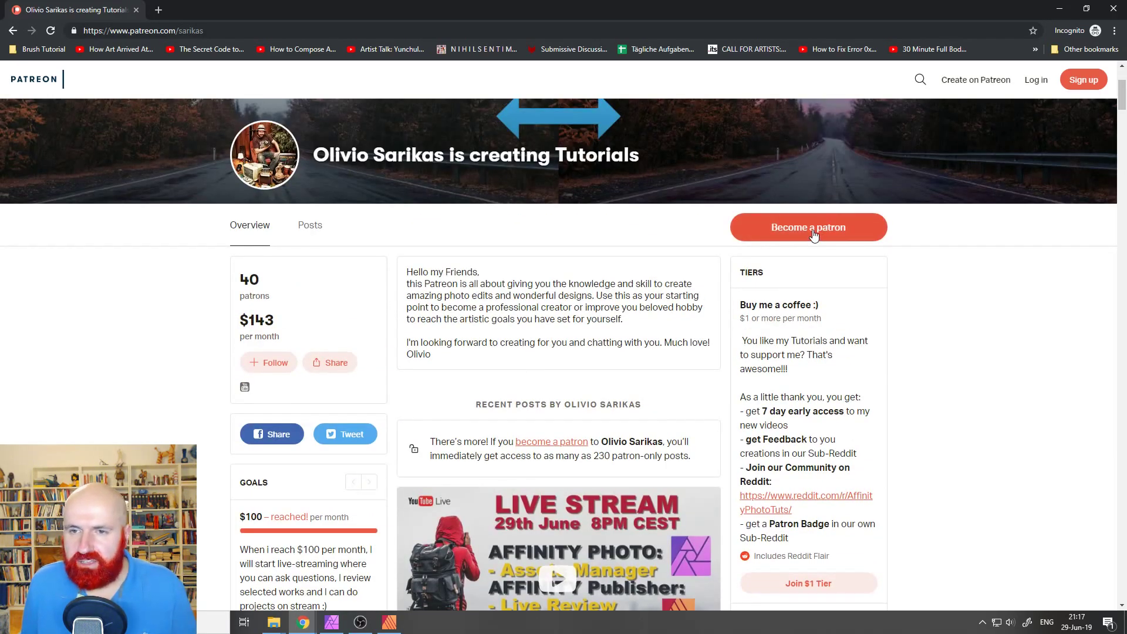
Step: Open the patron tier selection, expand the $3 "My Files + Small Pack" description, and highlight "Small Pack every Month" in it
click(814, 235)
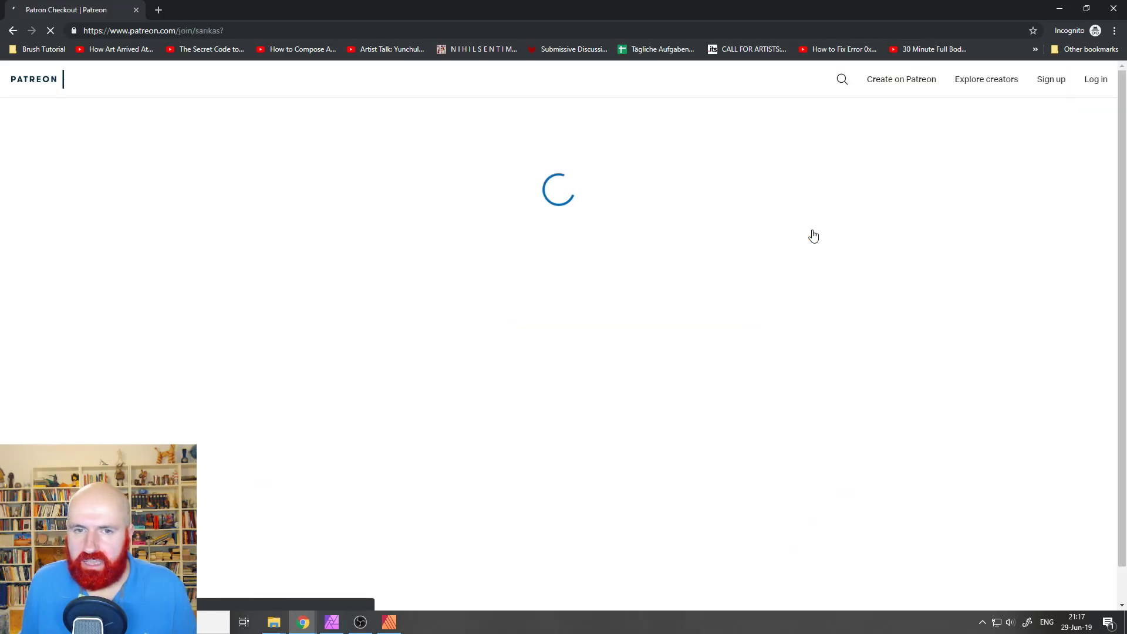
scroll(917, 318, down, 1)
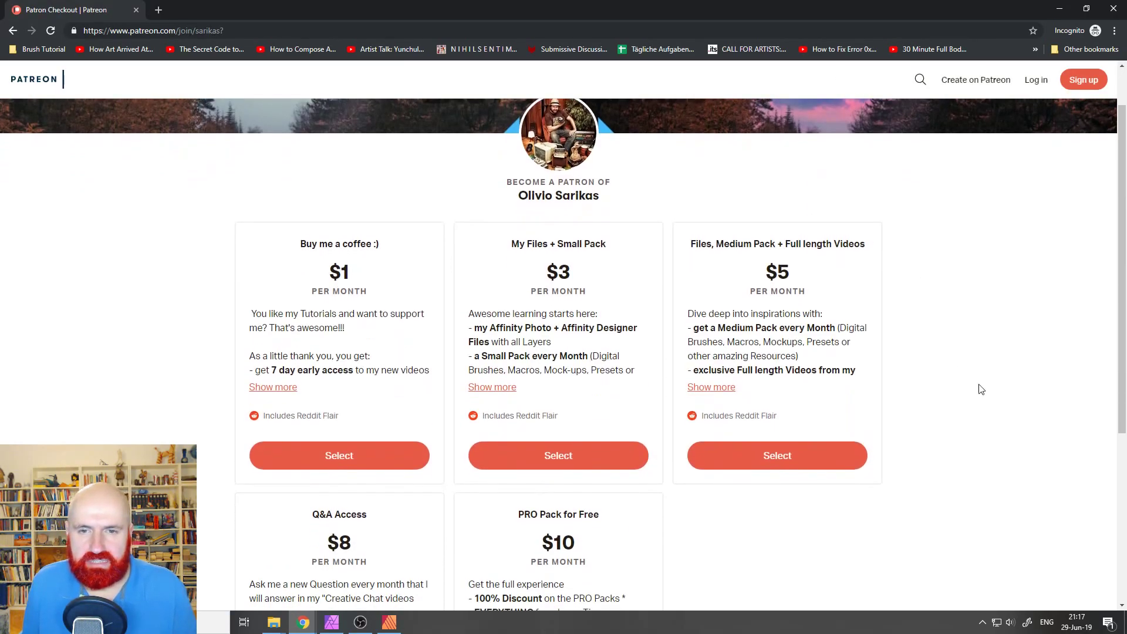
scroll(744, 274, down, 2)
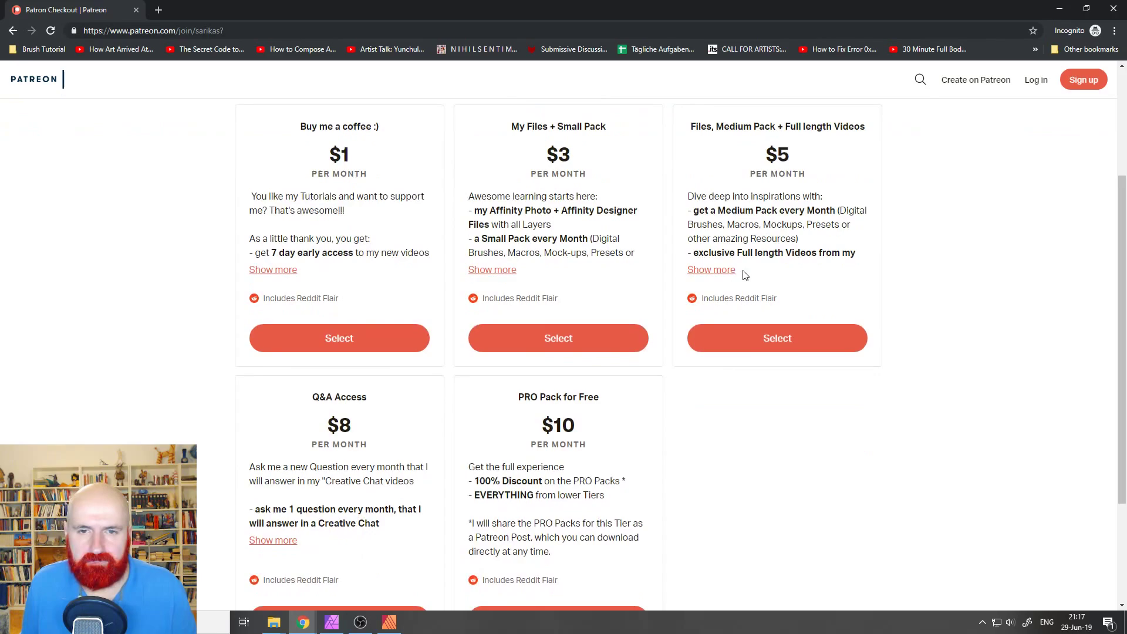
click(496, 270)
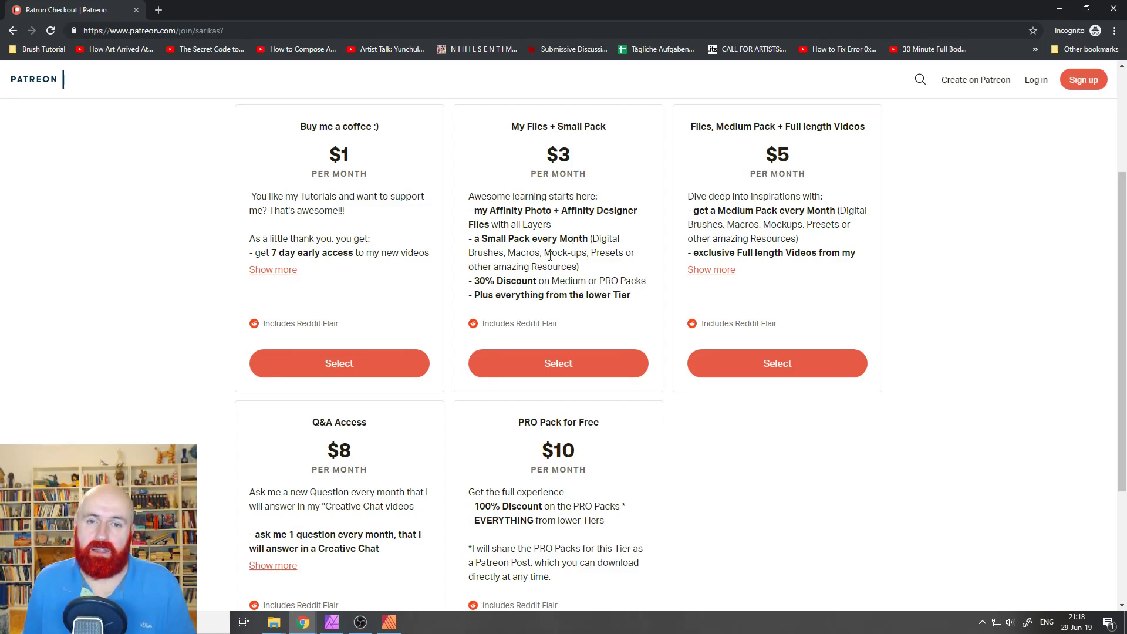
drag(482, 239, 590, 240)
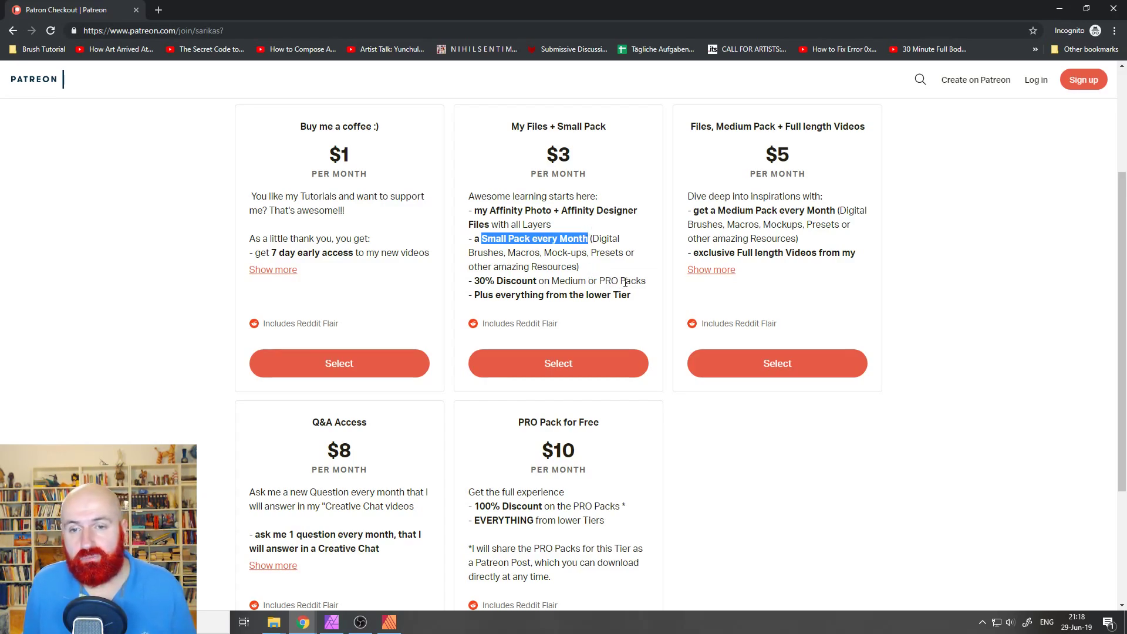
Step: Highlight the $3 tier's 30% Discount on Medium or PRO Packs and its "Plus everything from the lower Tier" line
drag(644, 281, 572, 281)
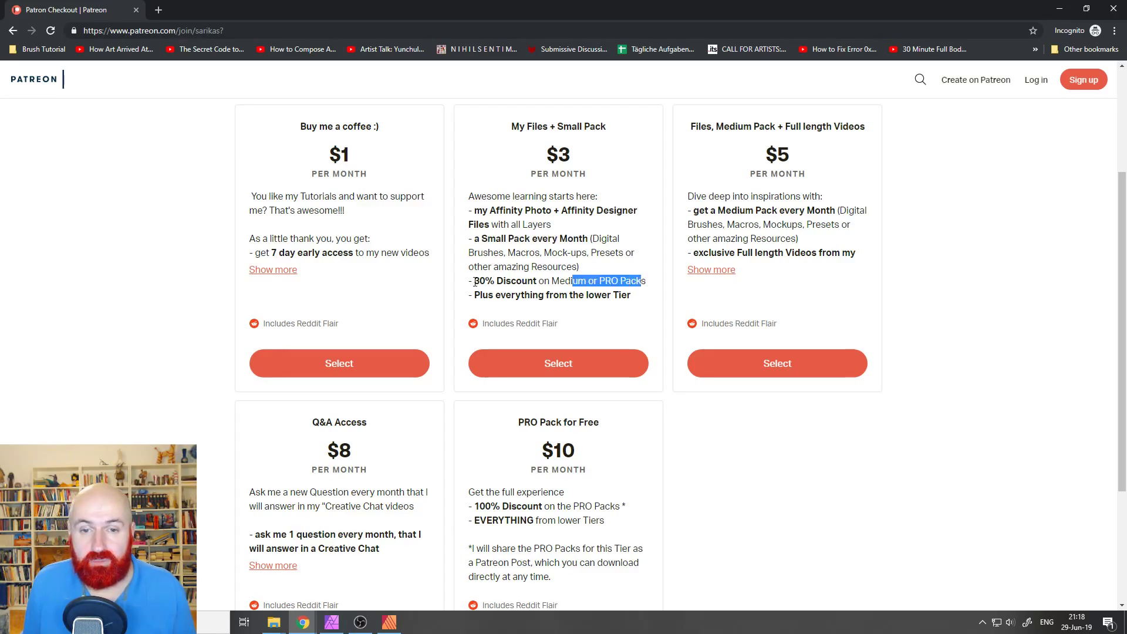
drag(474, 281, 537, 281)
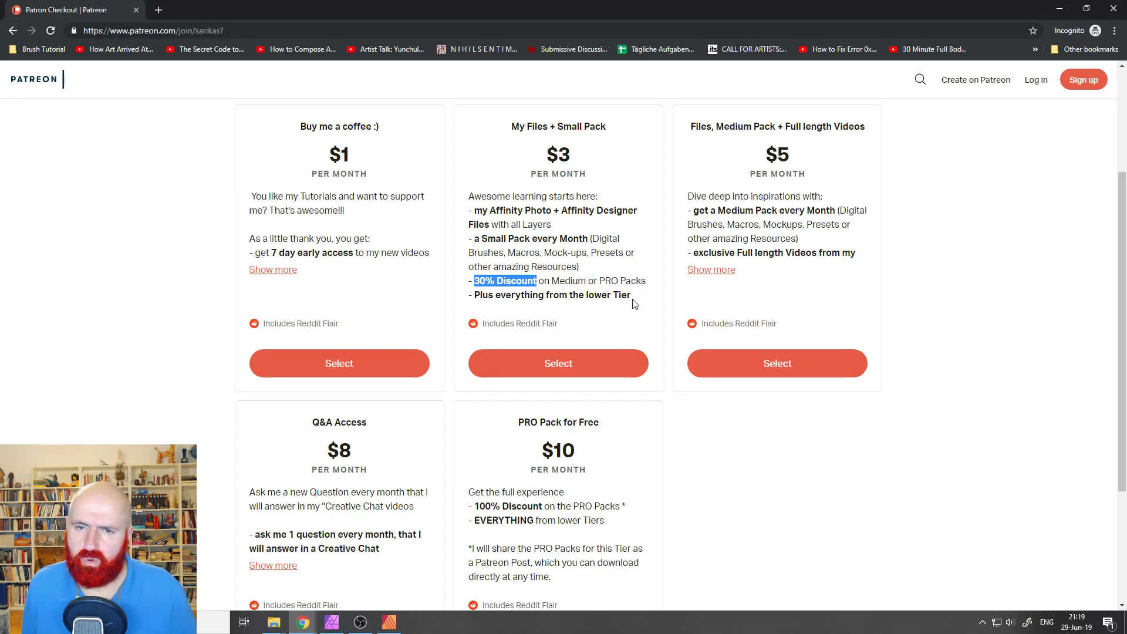
drag(630, 297, 481, 299)
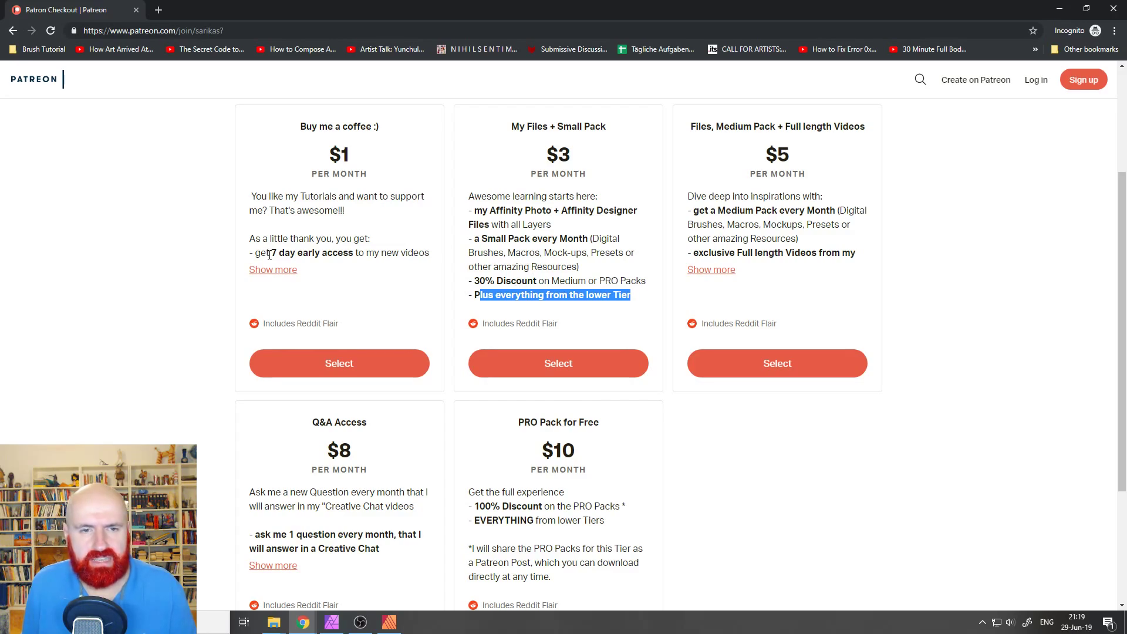
Step: Expand the $1 and $5 tiers and highlight their perks: feedback, Reddit community and Patron Badge for $1, exclusive Full length Videos for $5
drag(271, 253, 239, 270)
click(288, 271)
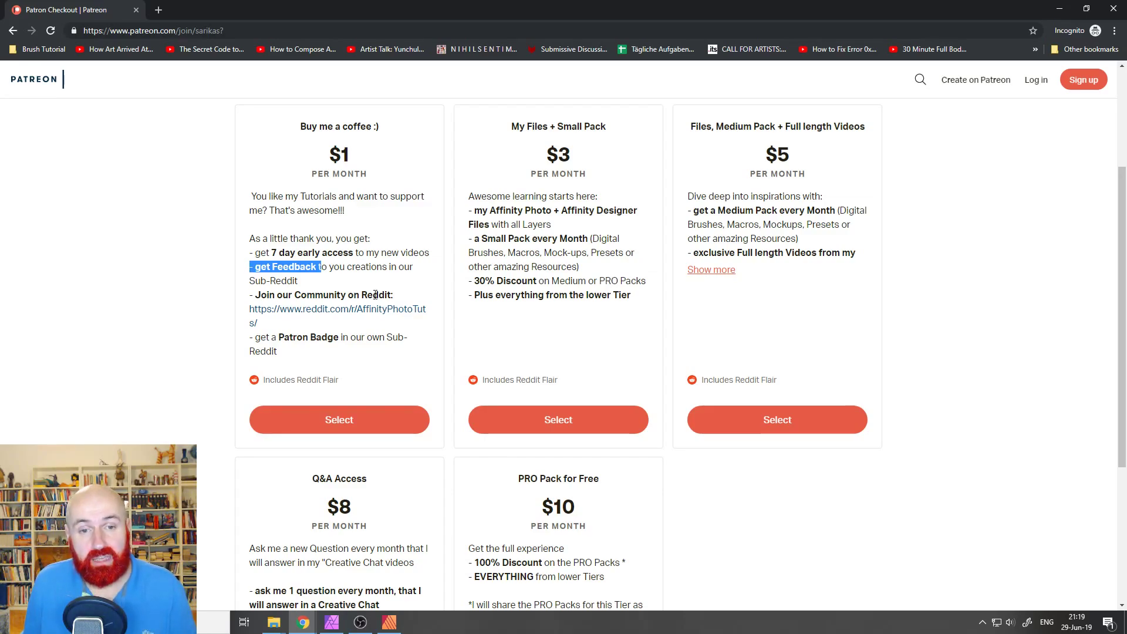
drag(394, 295, 289, 293)
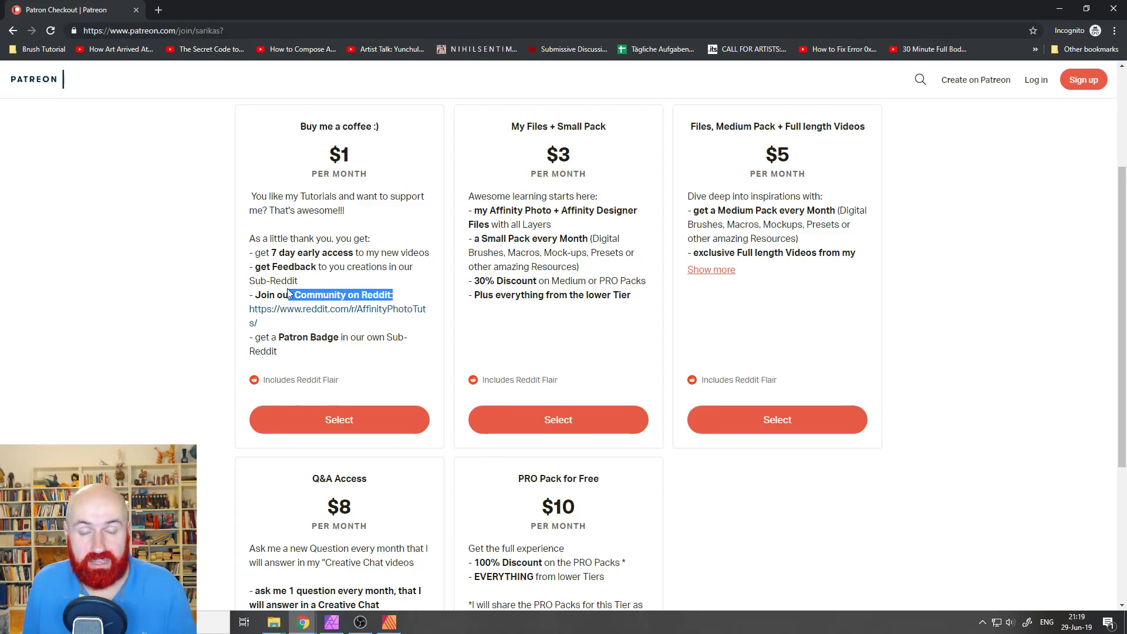
drag(284, 337, 335, 335)
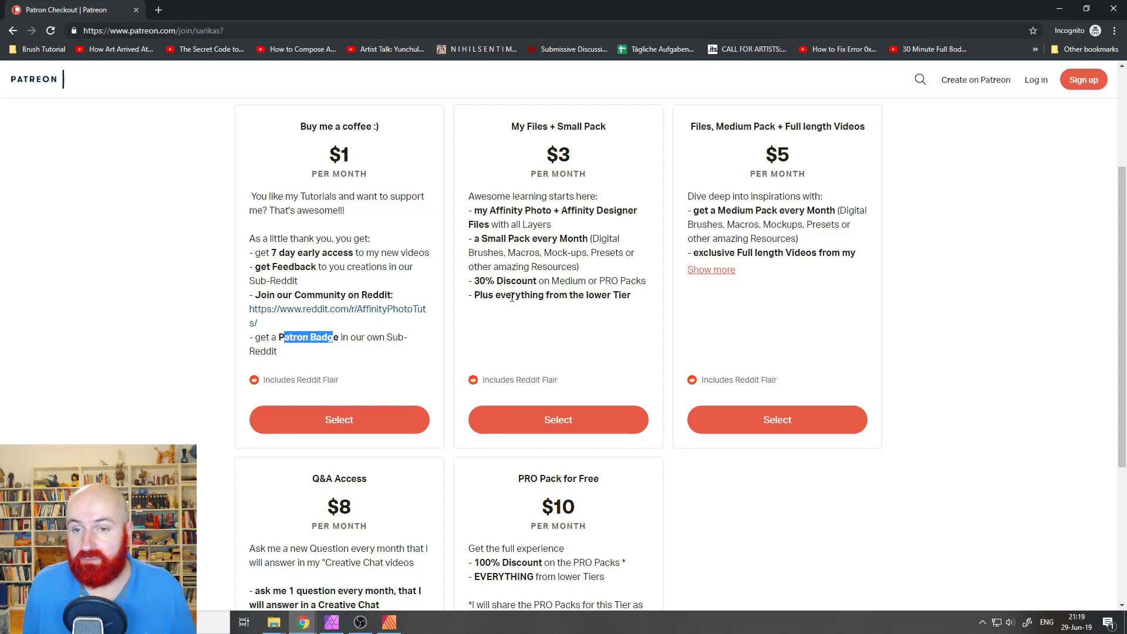
click(708, 270)
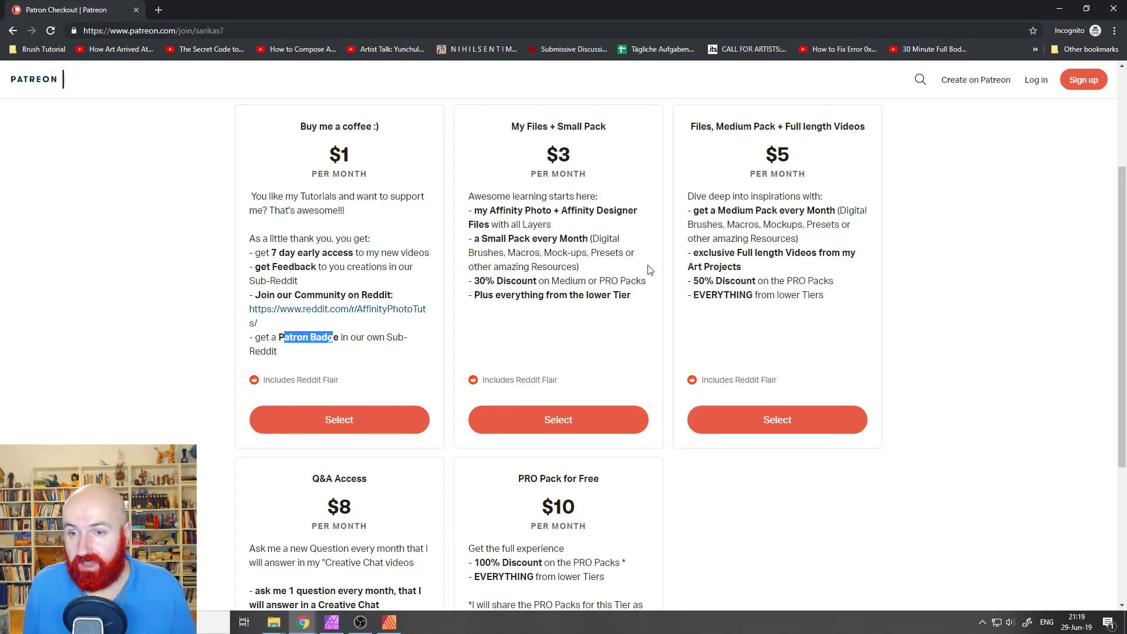
drag(693, 253, 818, 256)
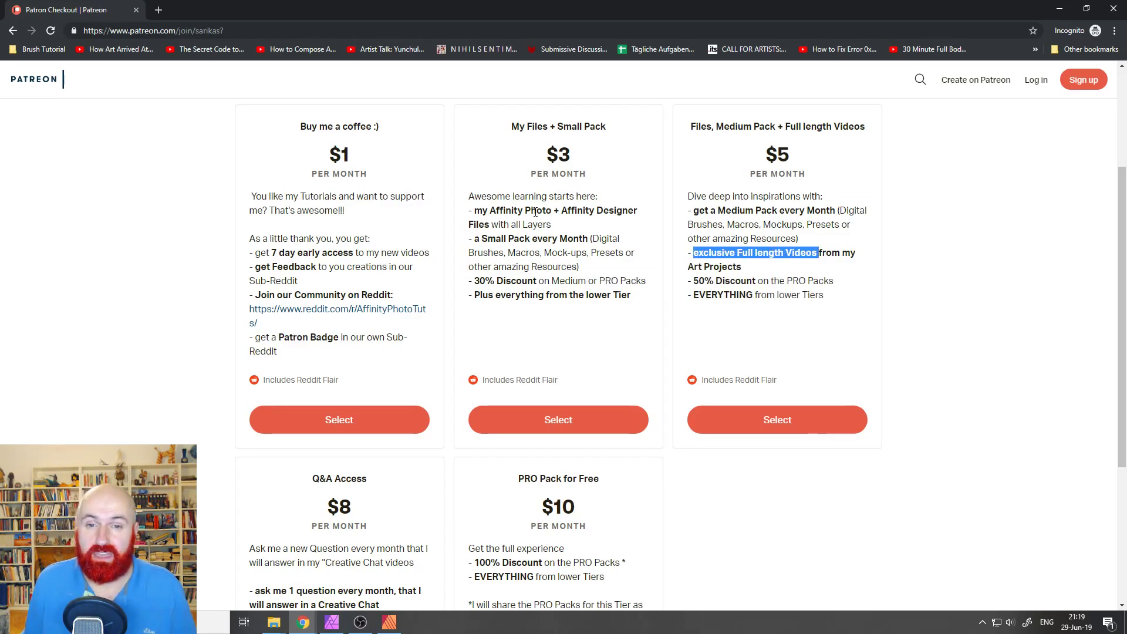
Step: Restore the incognito window to a smaller size, show the Ice Cream Vector video in the main browser, and place the Patreon window over it
drag(229, 12, 664, 249)
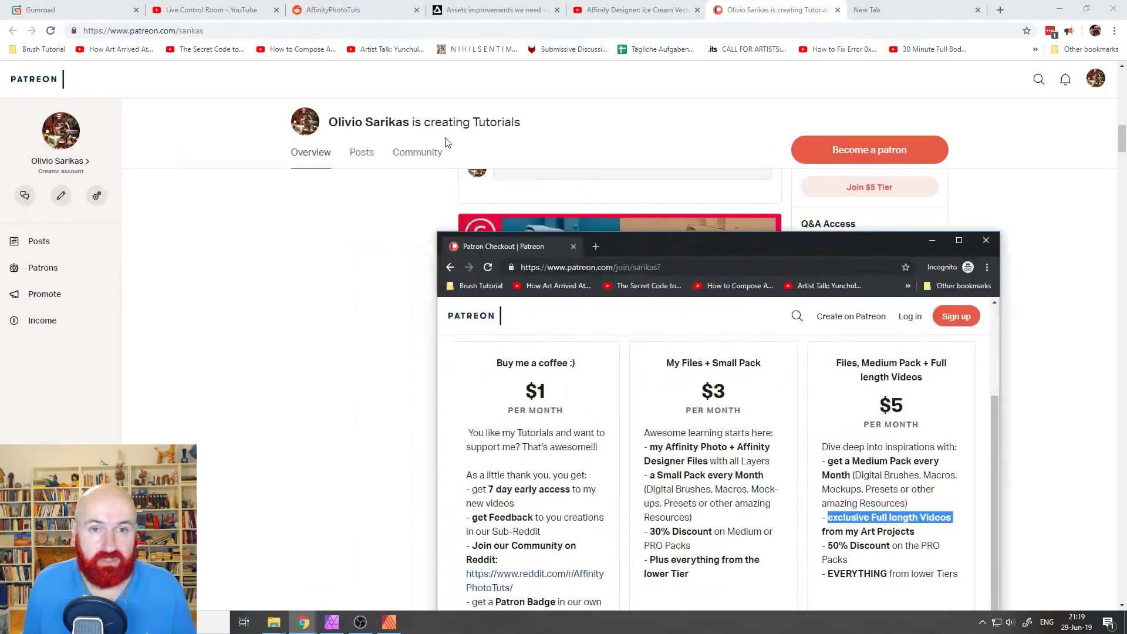
click(315, 285)
click(631, 11)
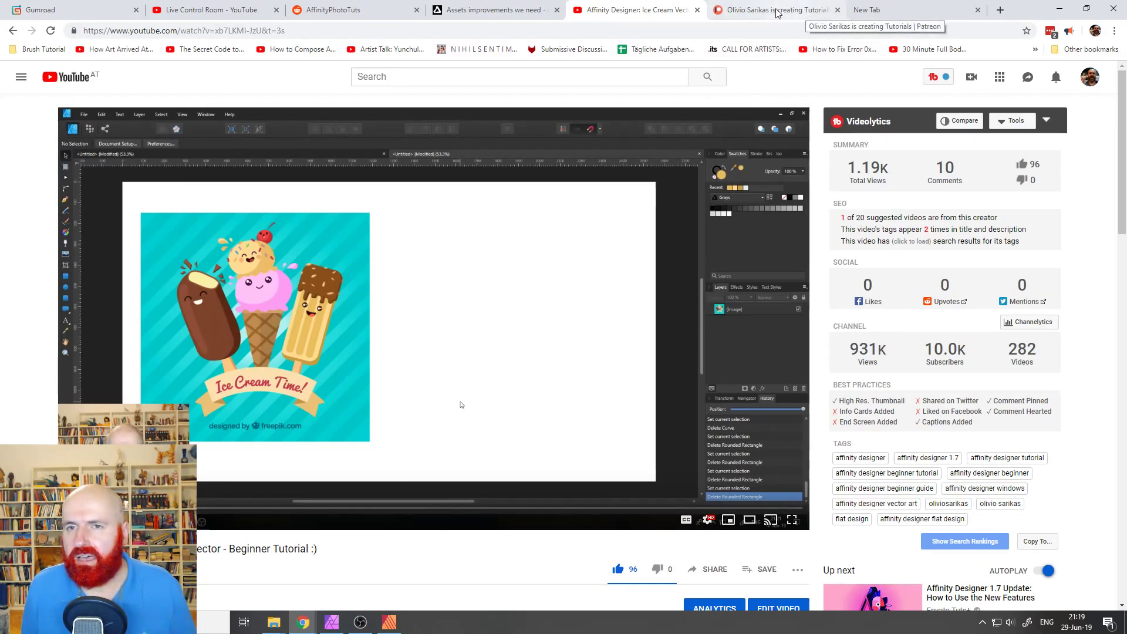
mouse_move(304, 622)
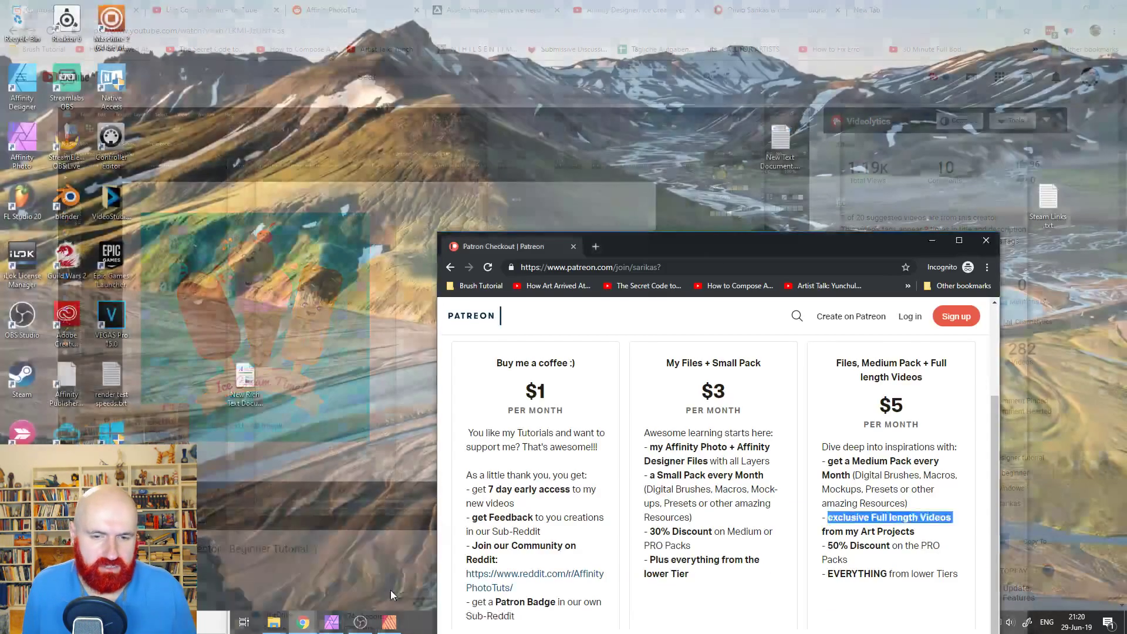
click(390, 592)
drag(705, 246, 489, 14)
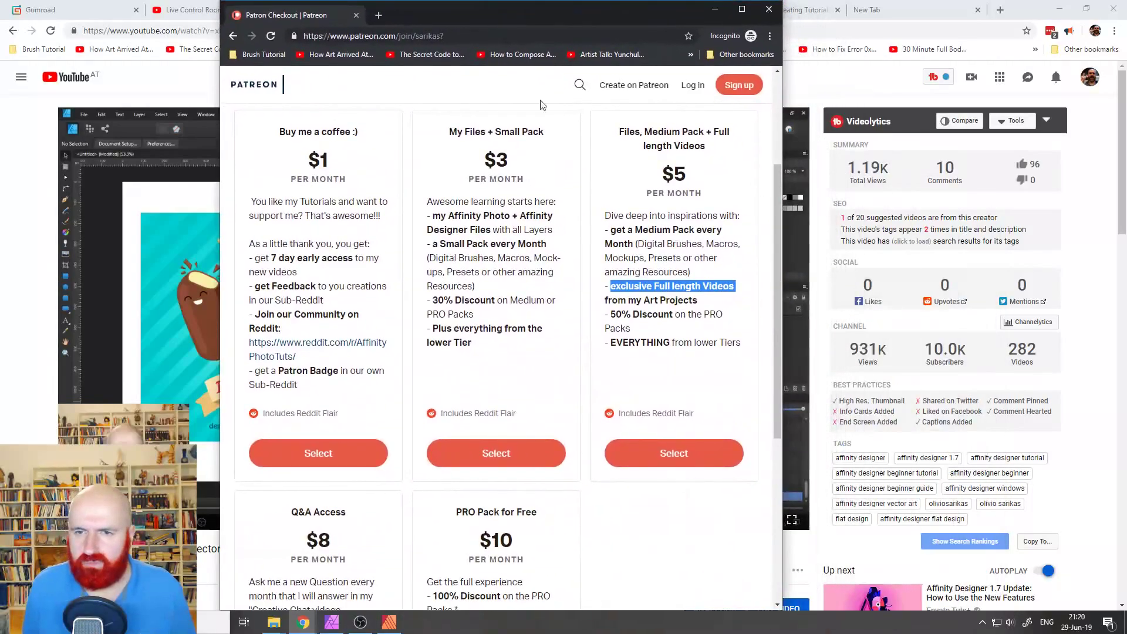
Step: Highlight the $5 tier's "50% Discount" on the PRO Packs and its monthly "Medium Pack"
drag(778, 287, 776, 336)
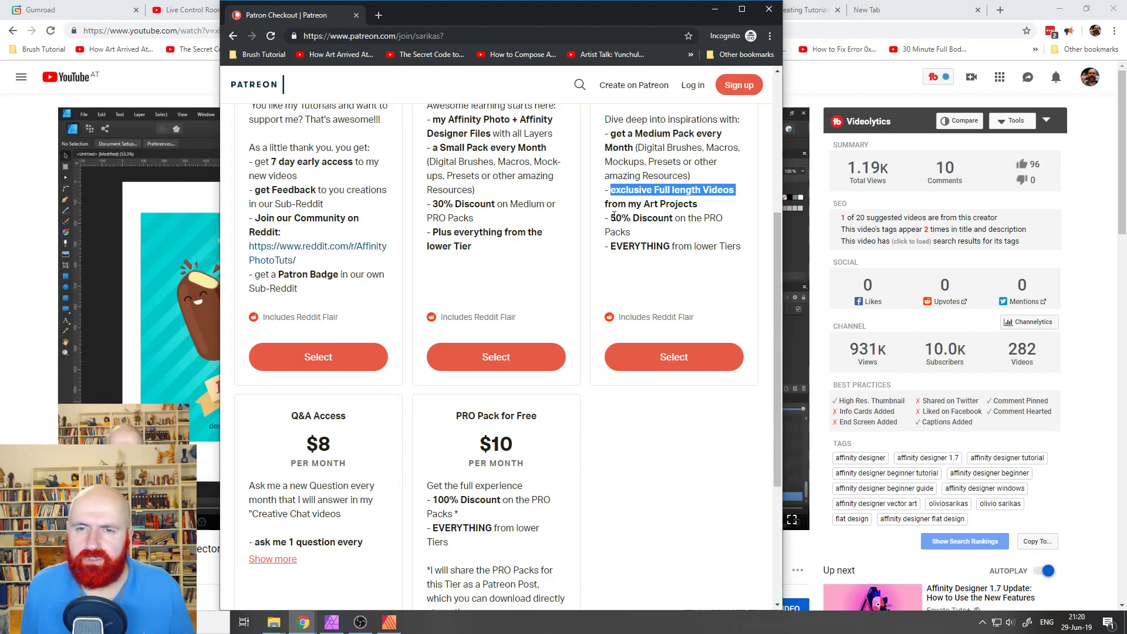
drag(610, 218, 712, 218)
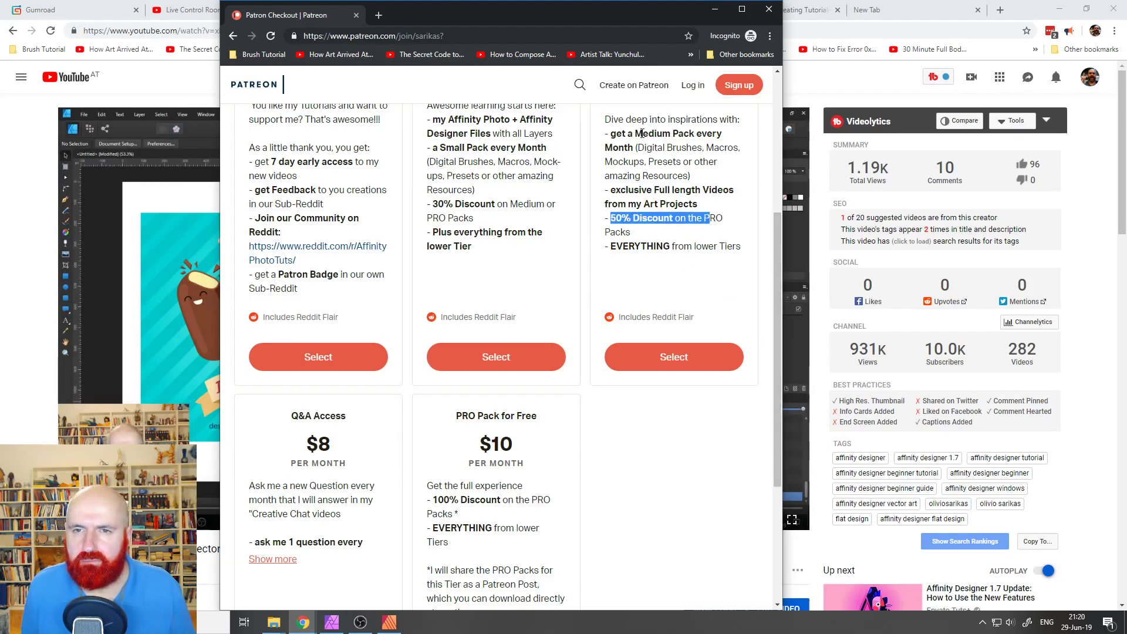
drag(635, 133, 696, 133)
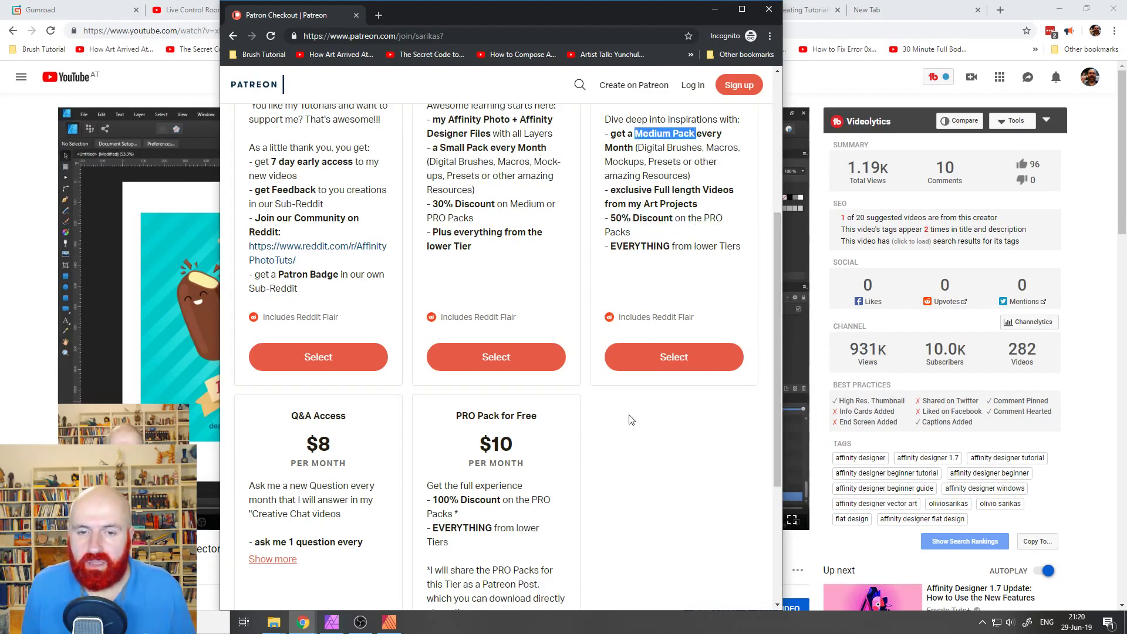
Step: Expand the $8 Q&A Access tier and highlight its monthly question perk, plus the $10 tier's 100% Discount on the PRO Packs
scroll(631, 420, down, 3)
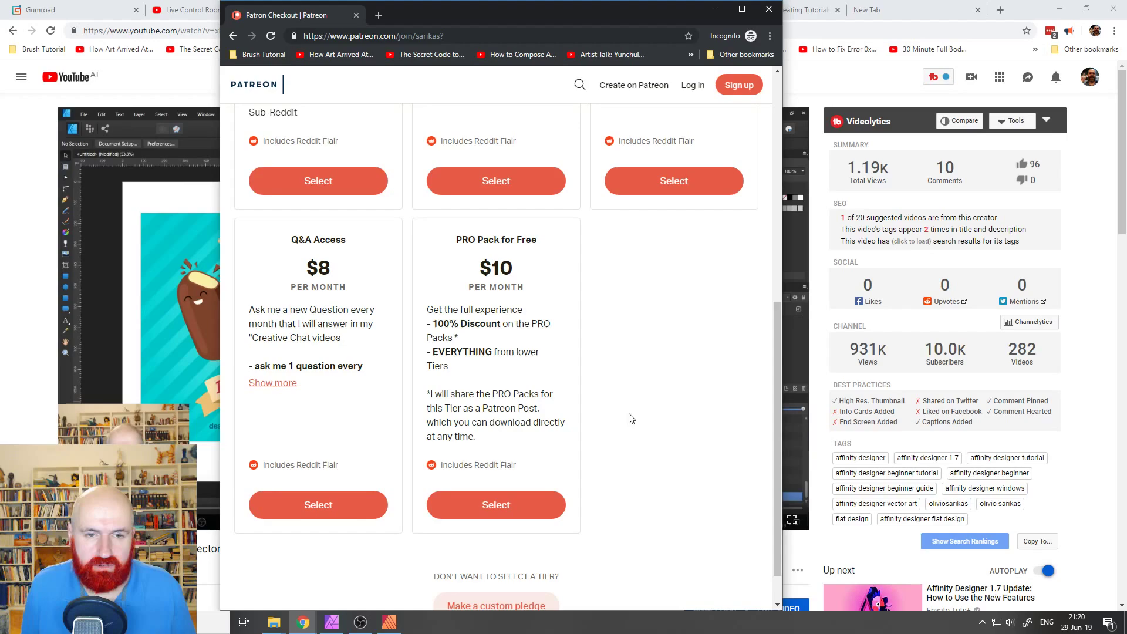
click(271, 384)
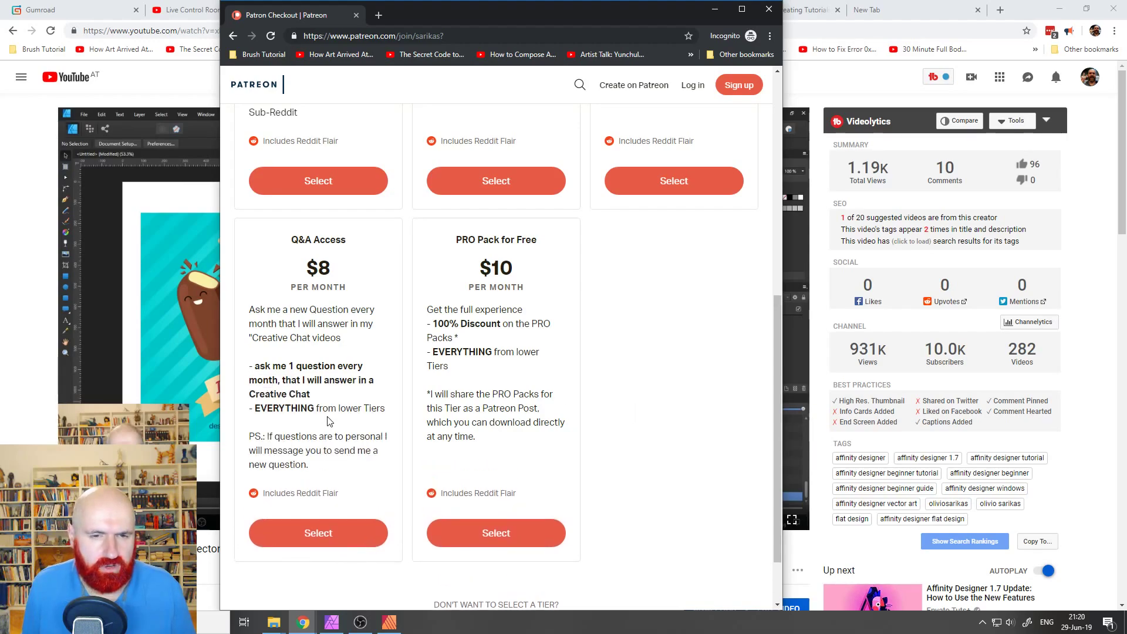
drag(289, 365, 376, 374)
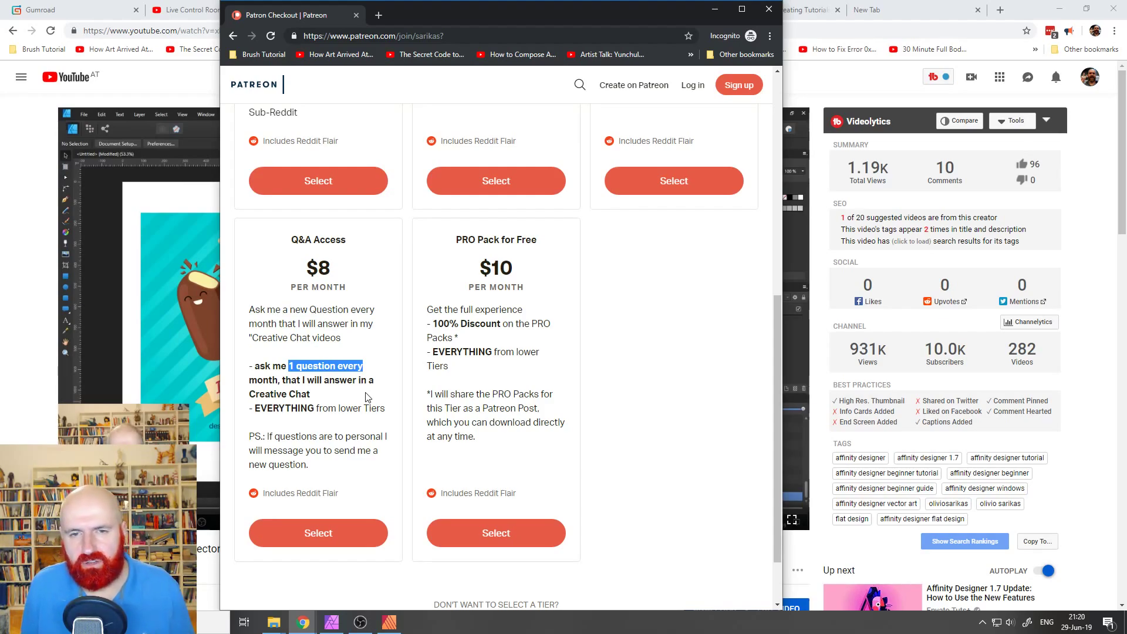
drag(432, 324, 565, 333)
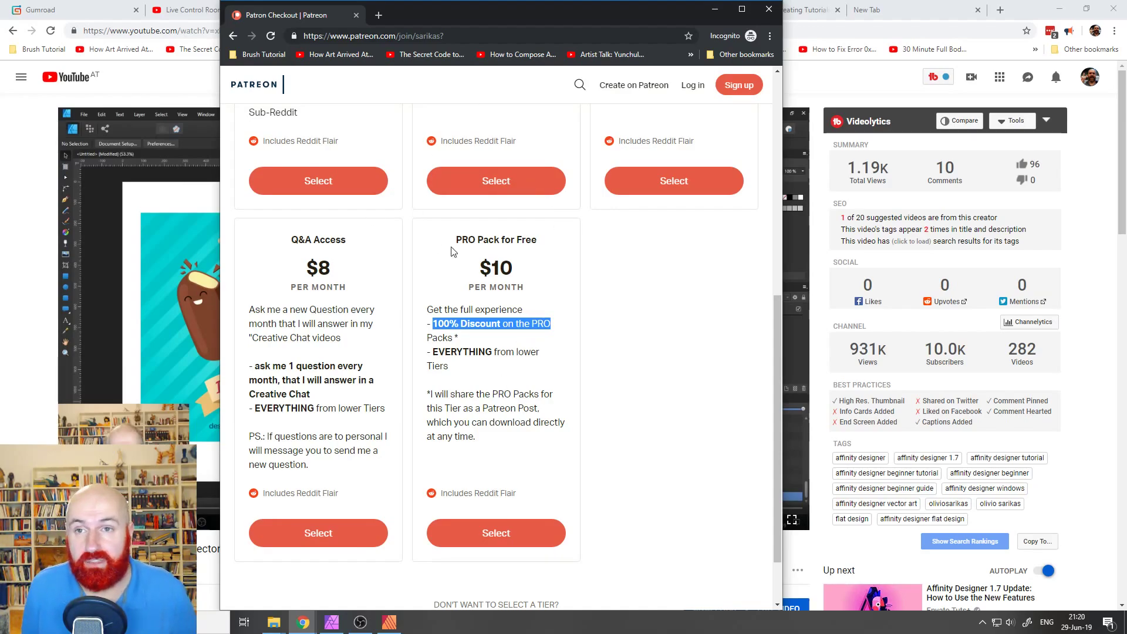
Step: Close the incognito window, return to the "Assets improvements we need" forum topic, and bring up the live chat window to read new questions
click(772, 16)
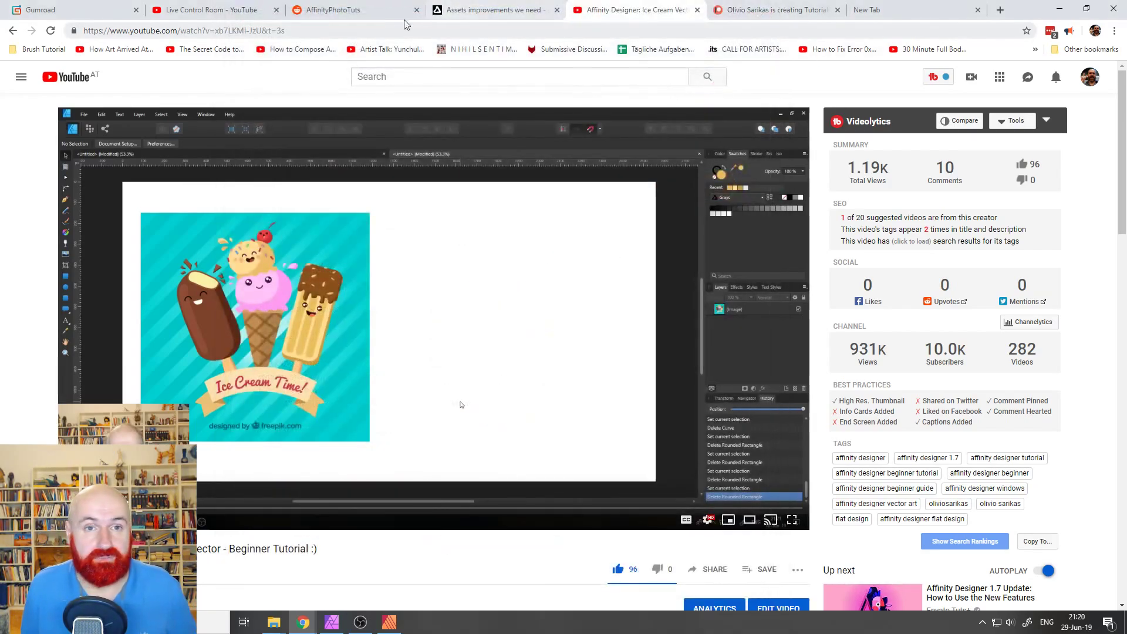
click(489, 12)
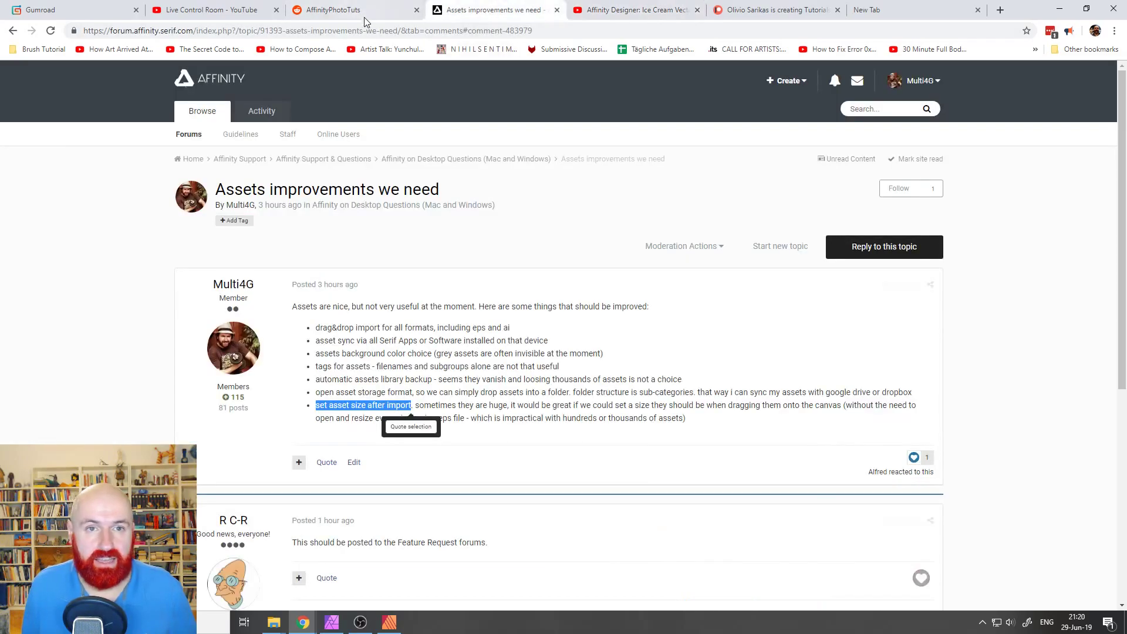
mouse_move(304, 622)
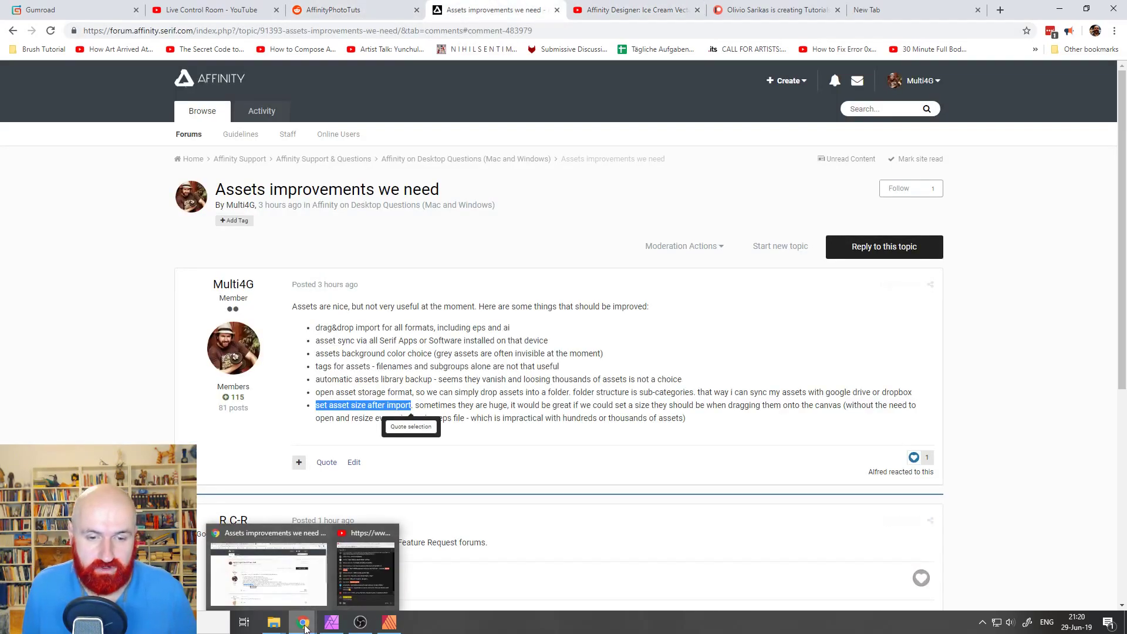
click(348, 590)
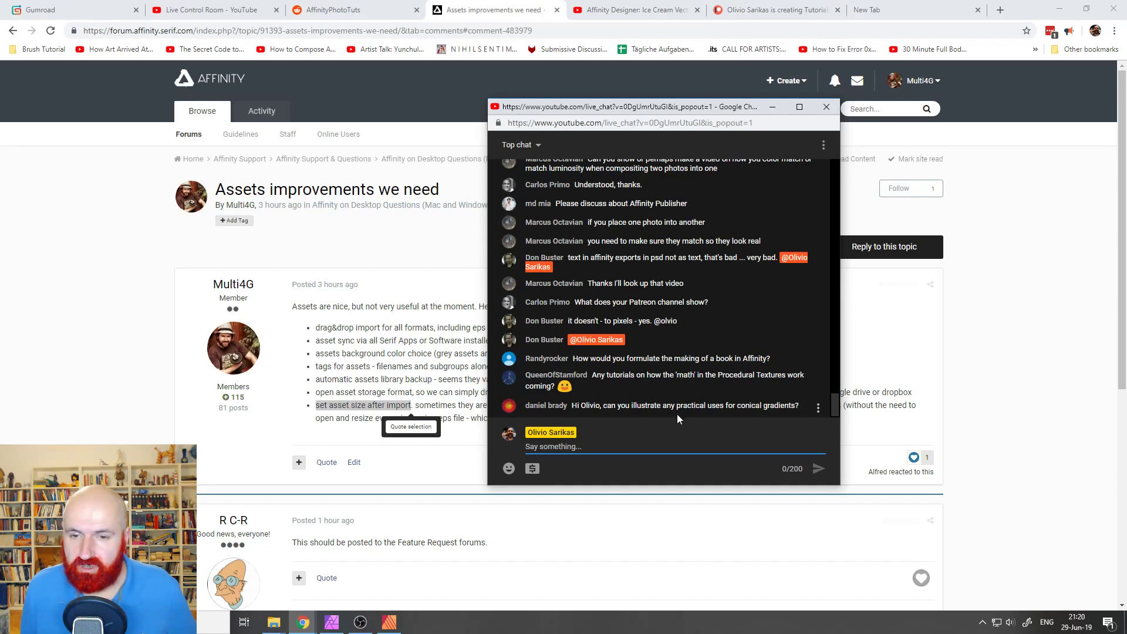
Step: Copy the Patreon page's address from the main browser and post it four times in the YouTube live chat
click(757, 14)
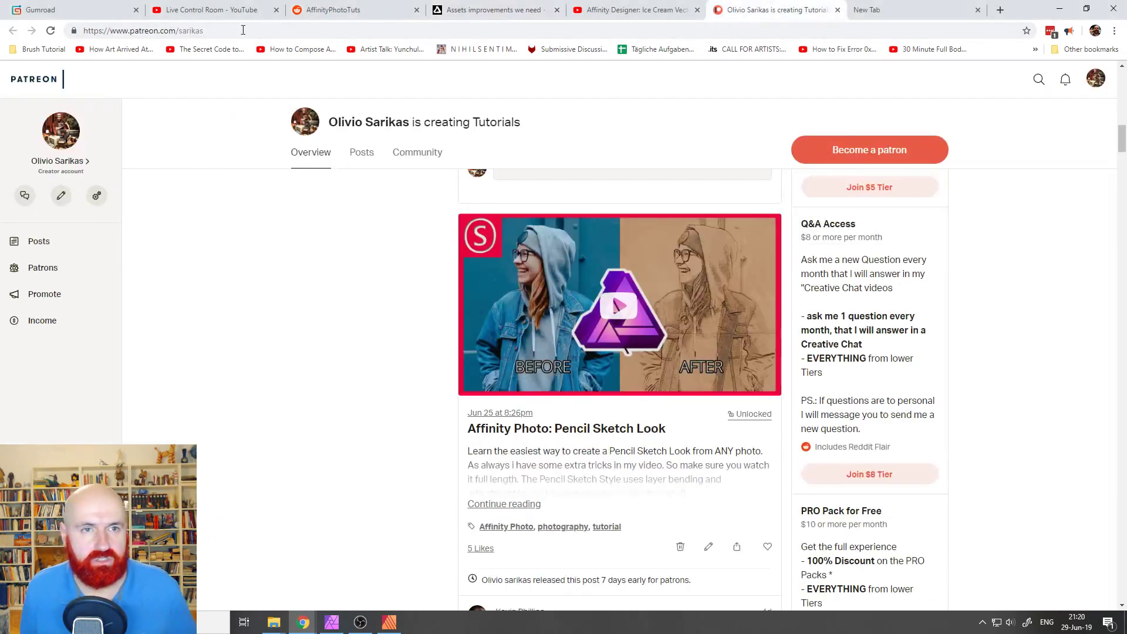
click(219, 31)
key(ctrl+c)
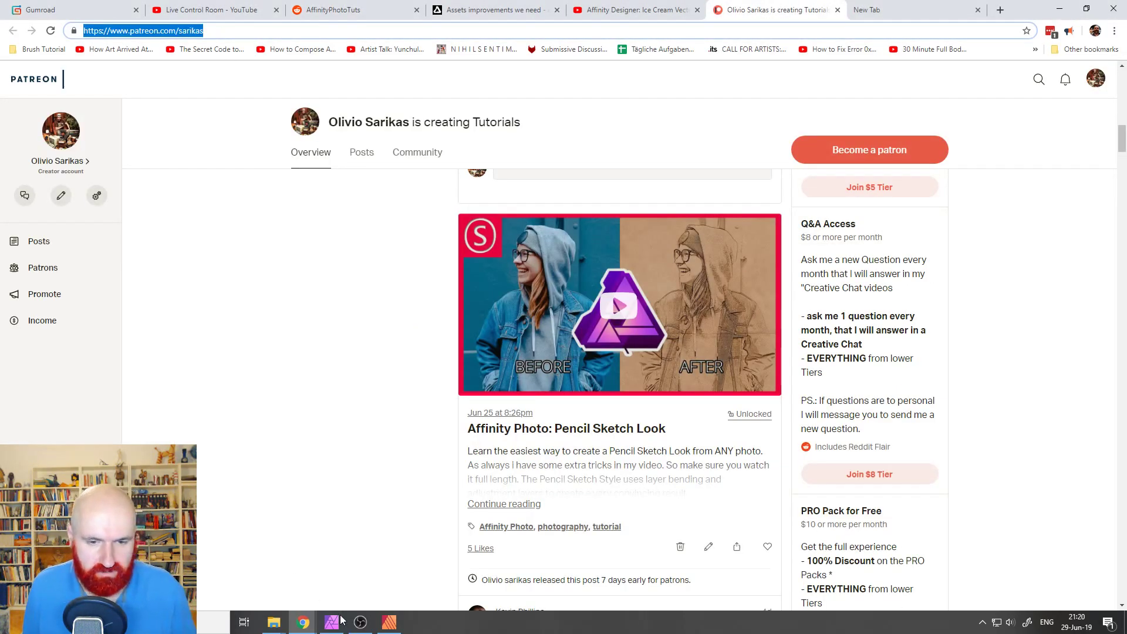
mouse_move(303, 622)
click(349, 587)
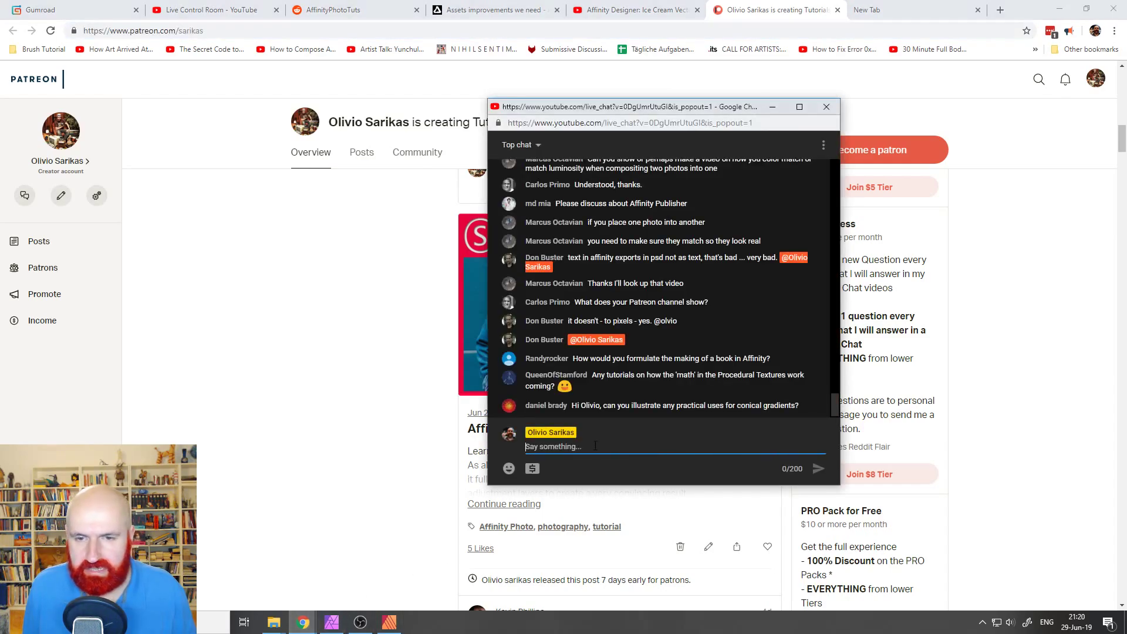
key(ctrl+v)
key(Return)
key(ctrl+v)
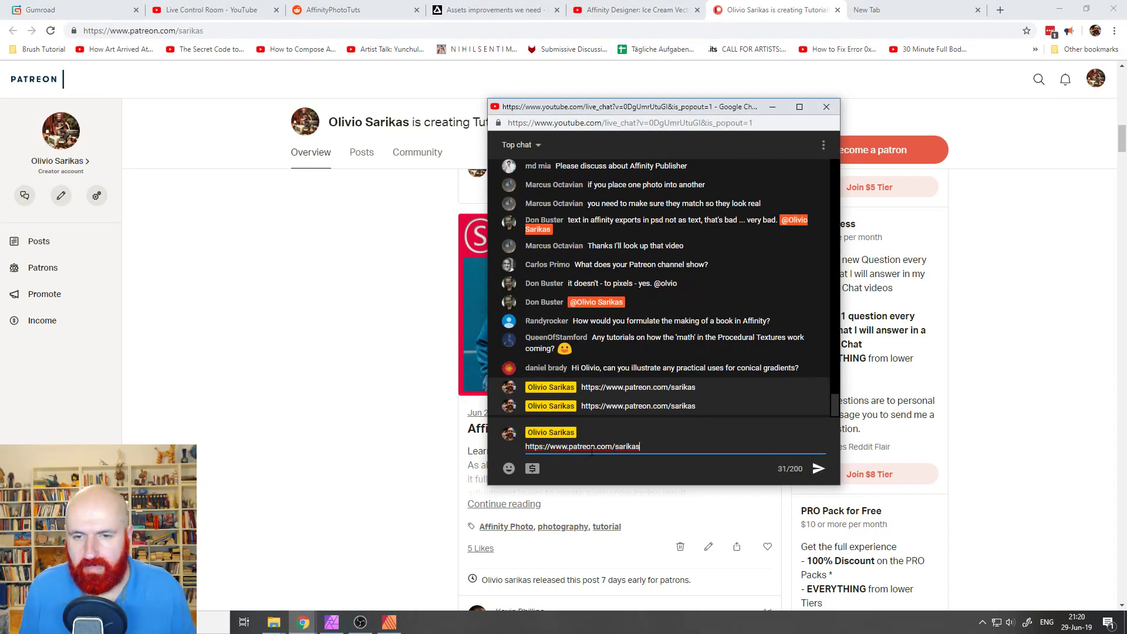
key(Return)
key(ctrl+v)
key(Return)
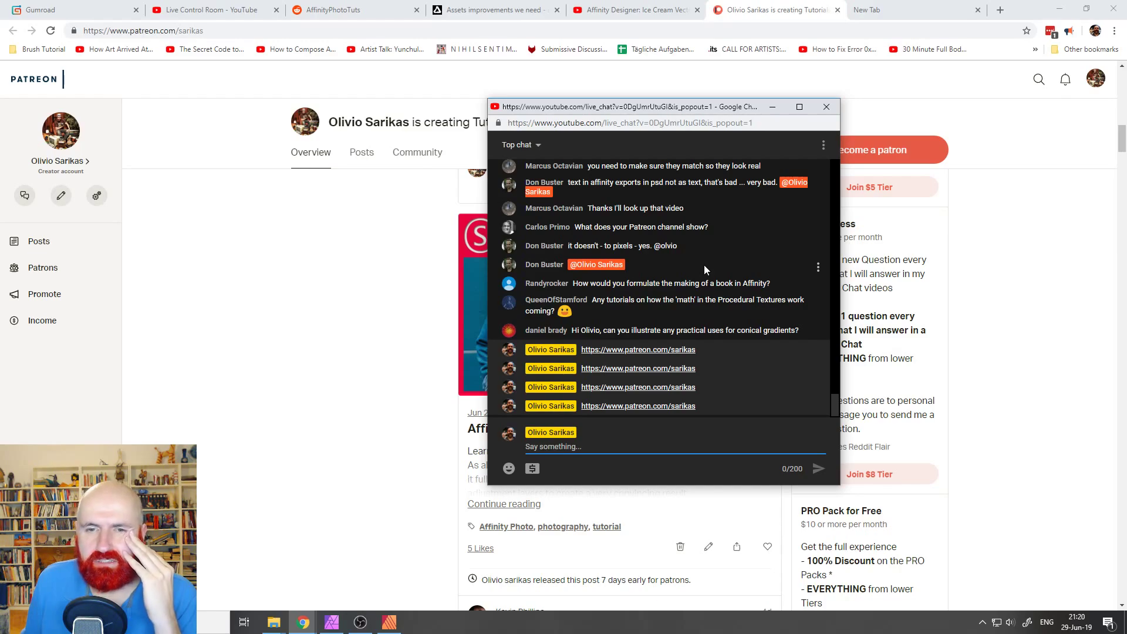
Step: Switch to Affinity Photo, create a 1920 x 1080 px Web document with a transparent background, and close the Assets panel
click(332, 623)
click(38, 10)
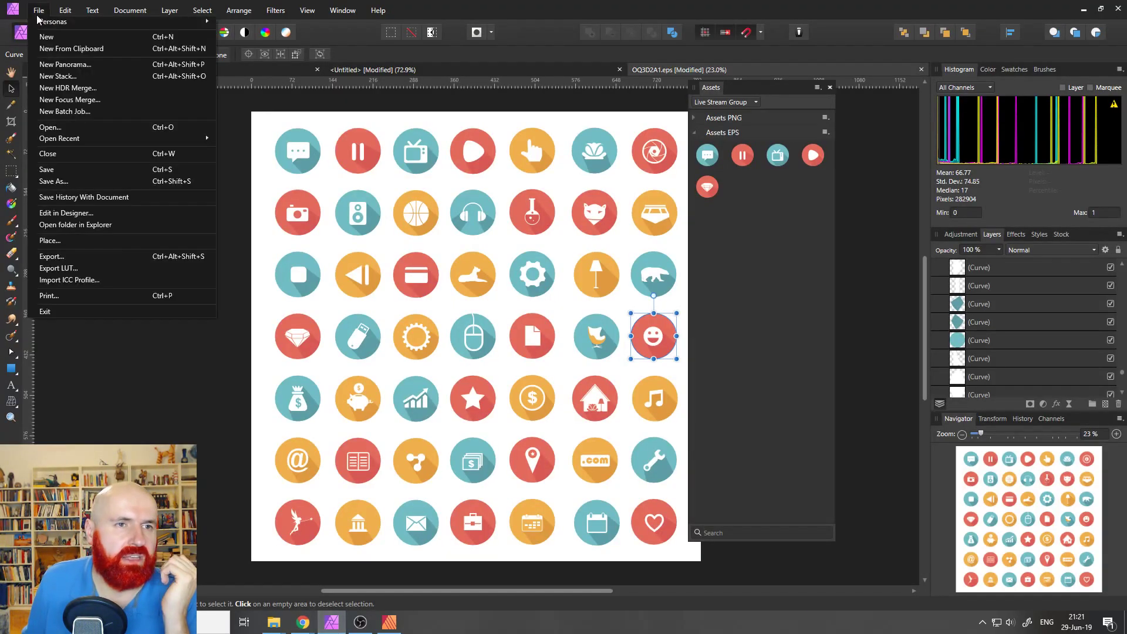
click(48, 36)
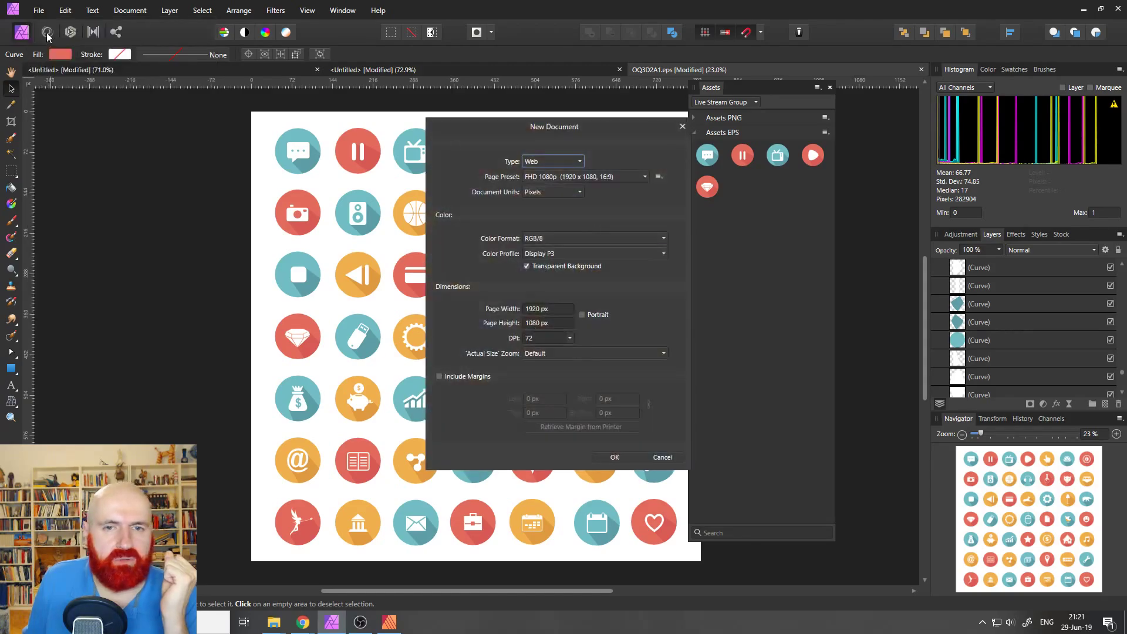
click(624, 458)
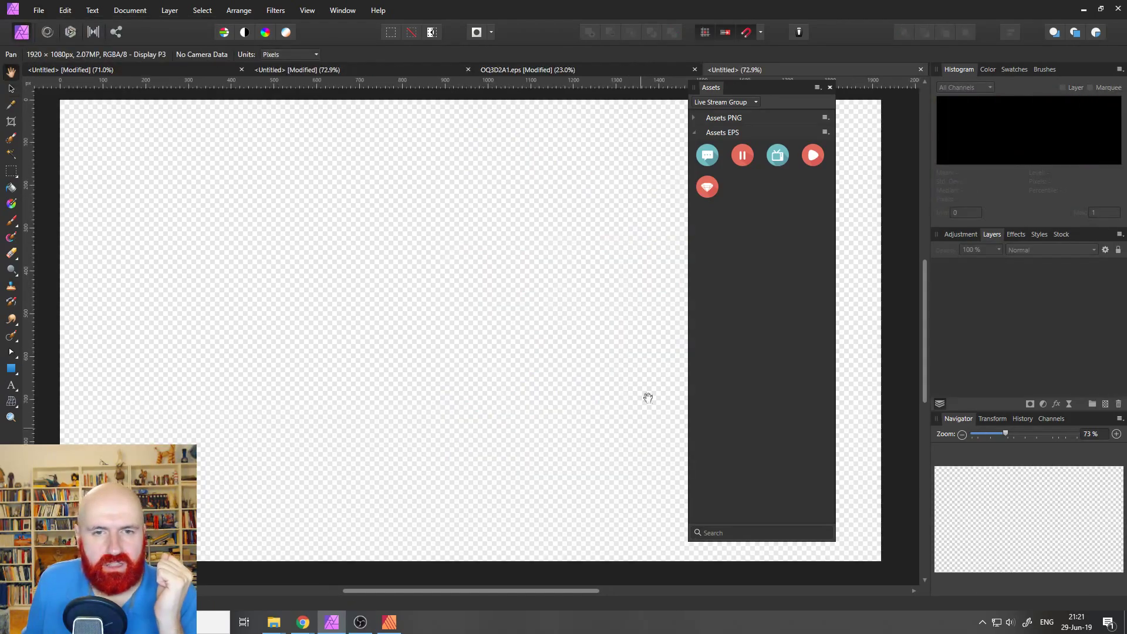
click(831, 87)
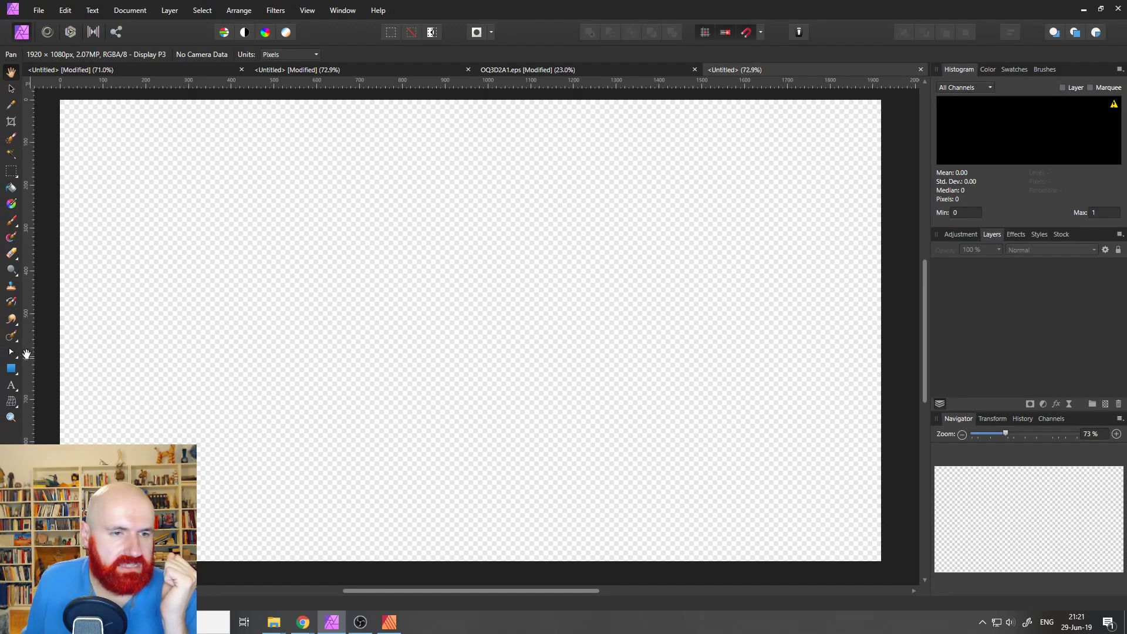
Step: Add artistic text "TEST" at about 534.7 pt across the middle of the page, and move it slightly down and to the left
click(11, 386)
drag(207, 231, 367, 399)
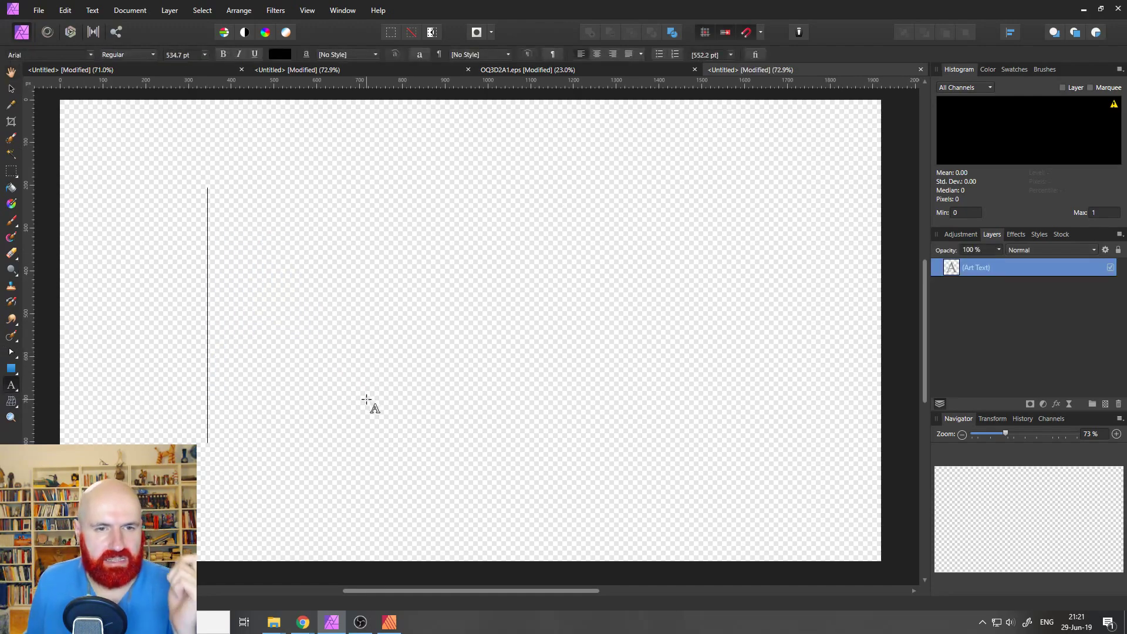
text(TEST)
key(Escape)
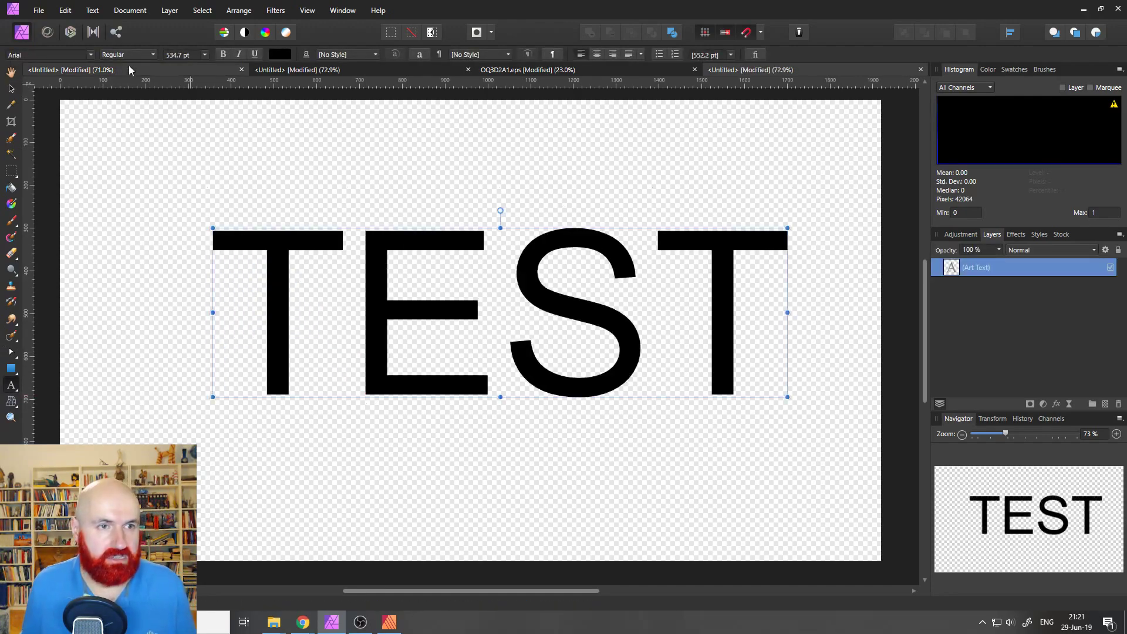
click(11, 88)
drag(382, 266, 354, 280)
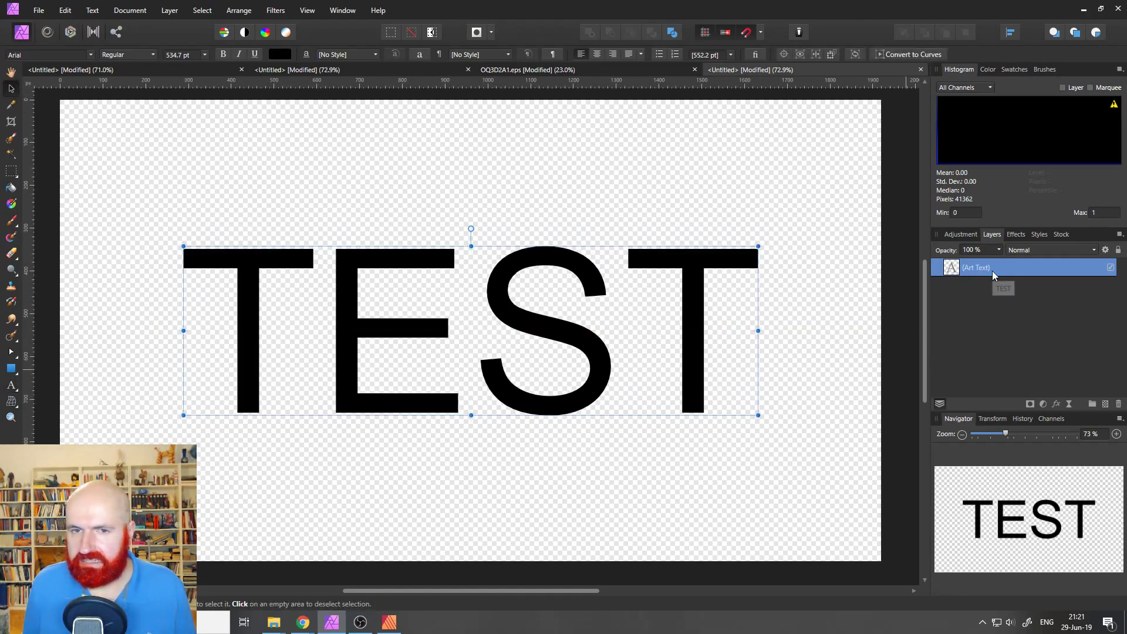
click(33, 11)
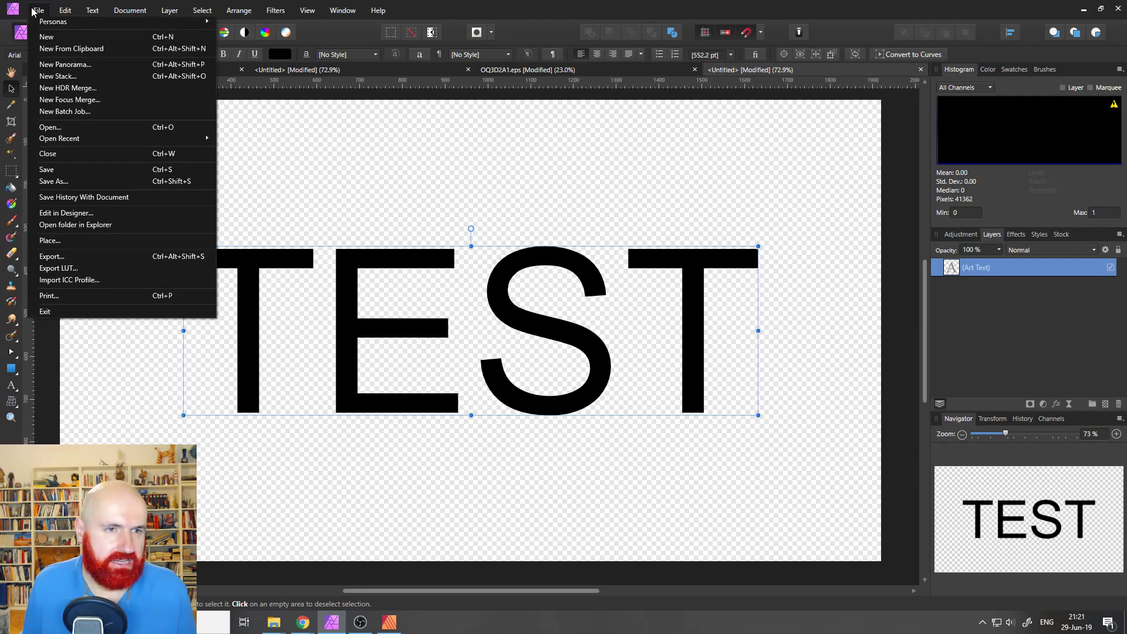
click(83, 179)
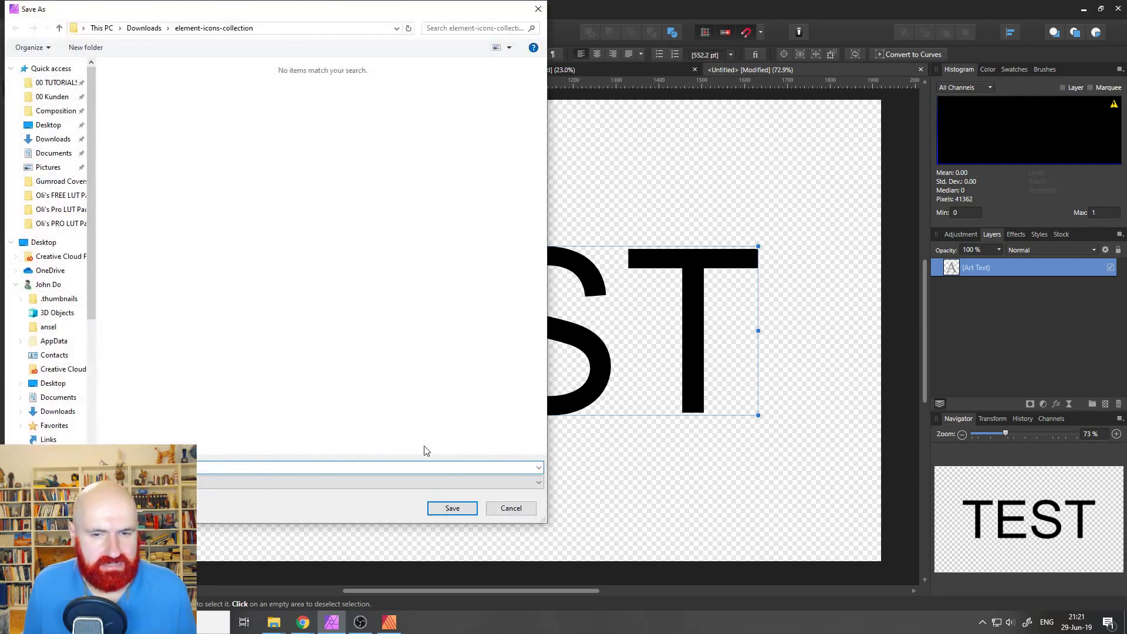
click(274, 481)
click(273, 481)
click(506, 509)
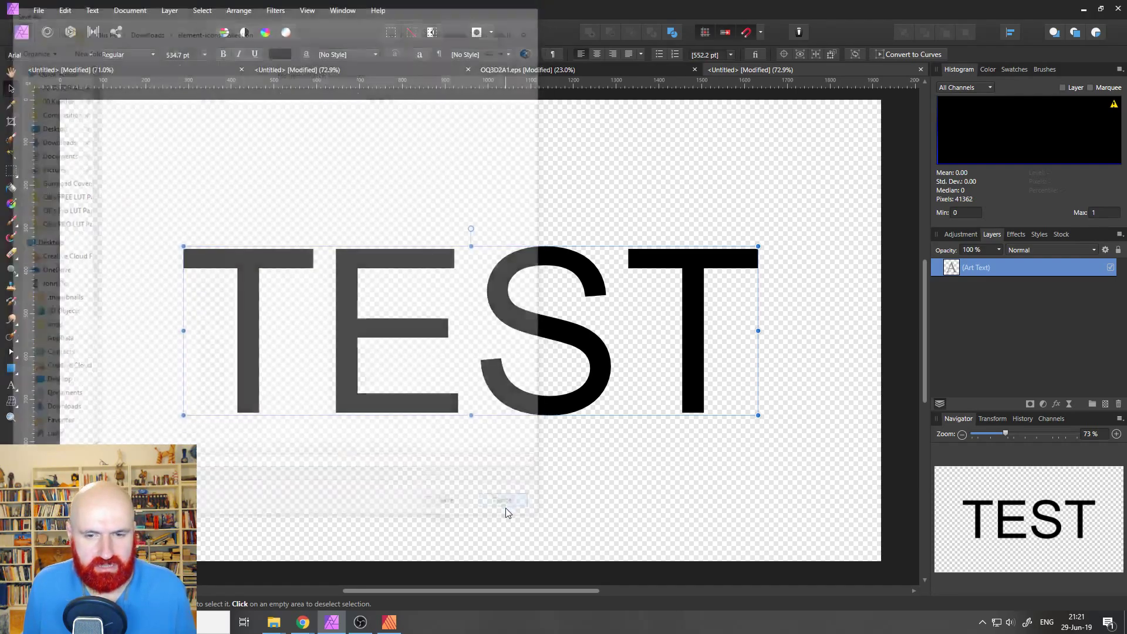
Step: Set up a PSD export with the PSD (preserve editability) preset and review its detailed export settings
click(39, 10)
click(82, 259)
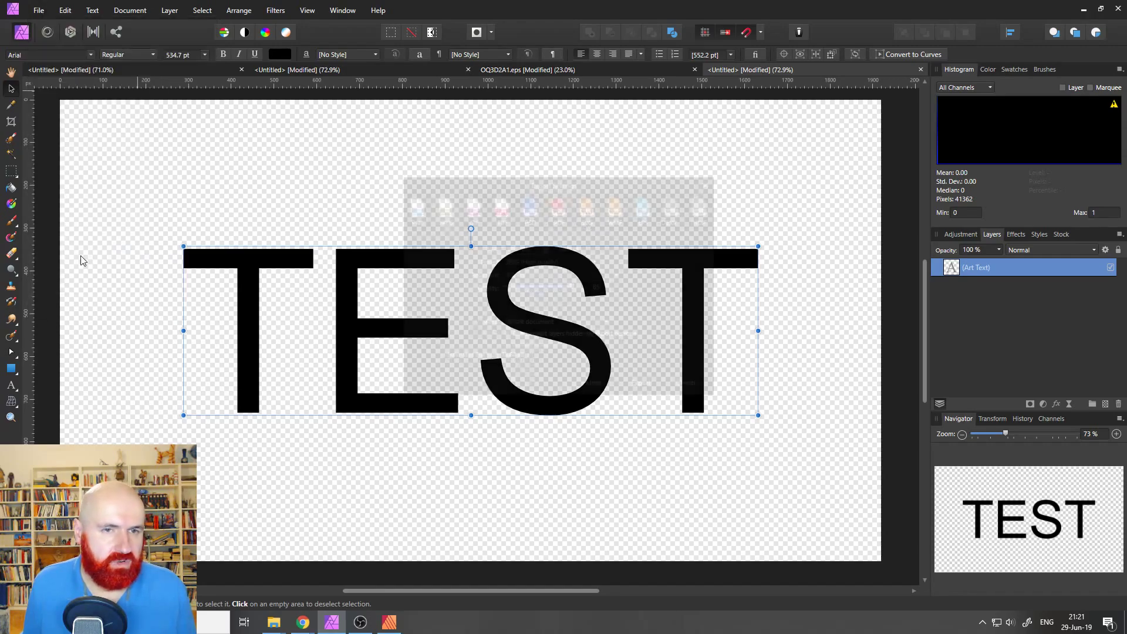
click(534, 216)
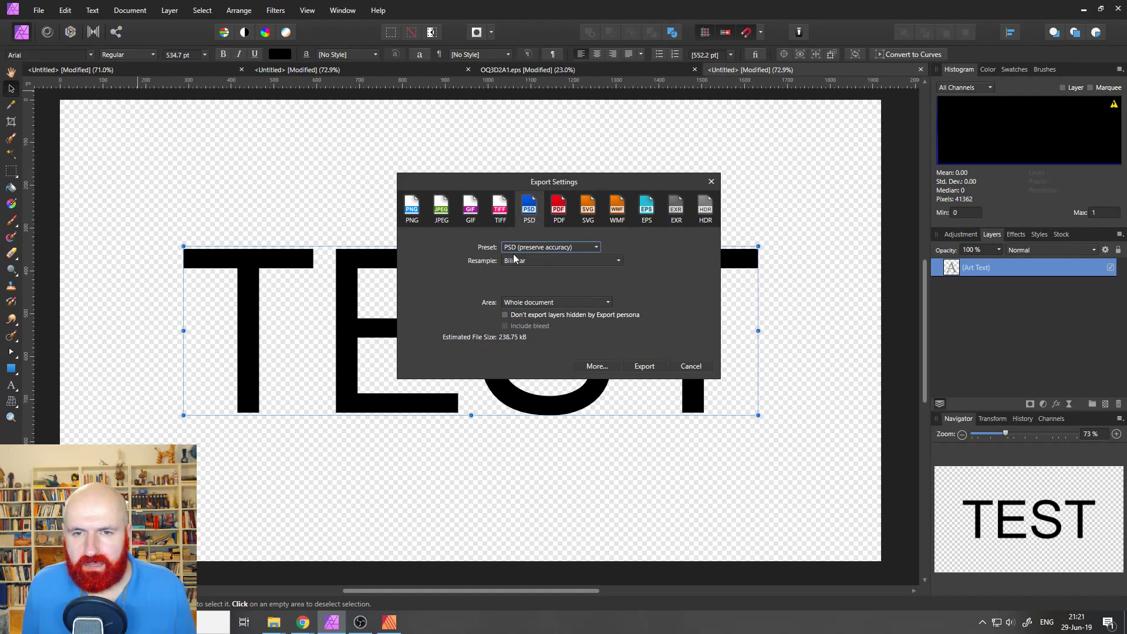
click(587, 249)
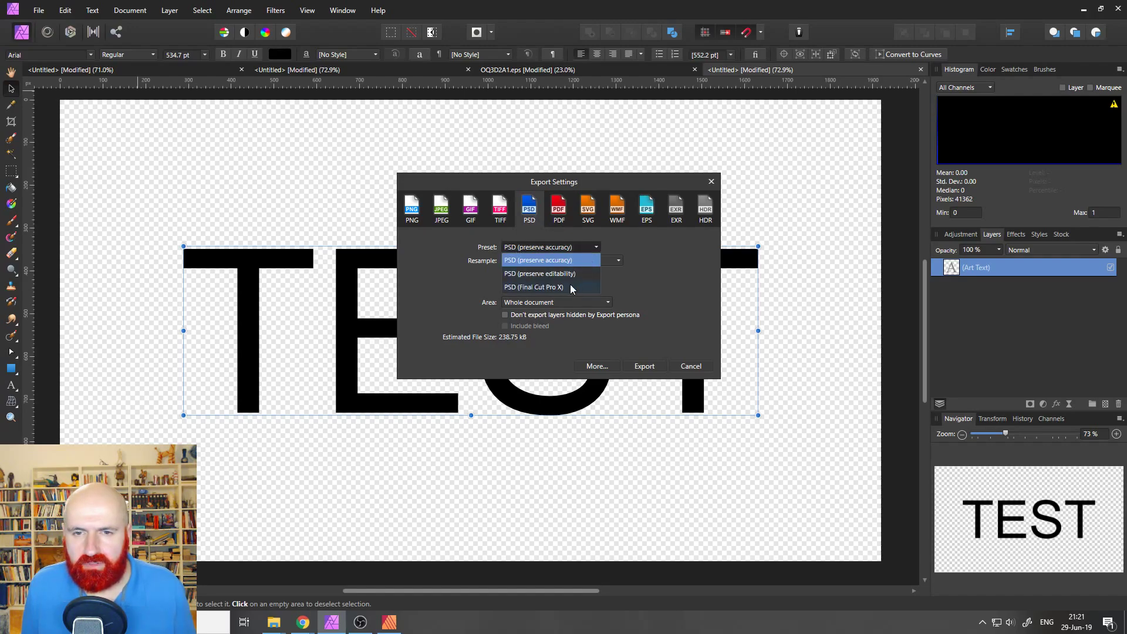
click(543, 276)
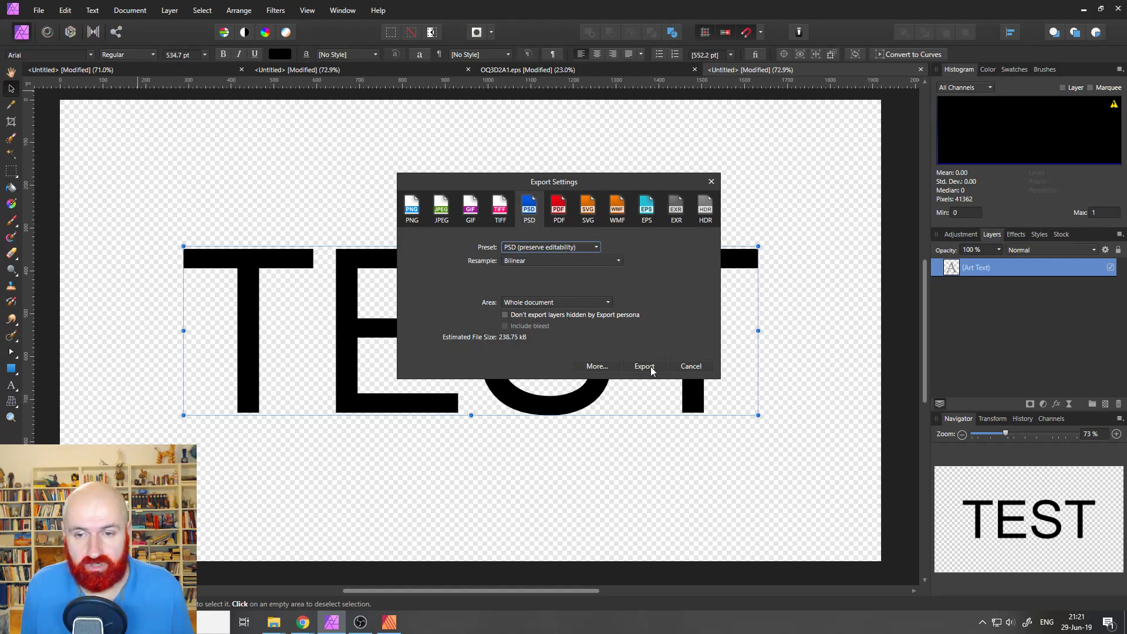
click(597, 366)
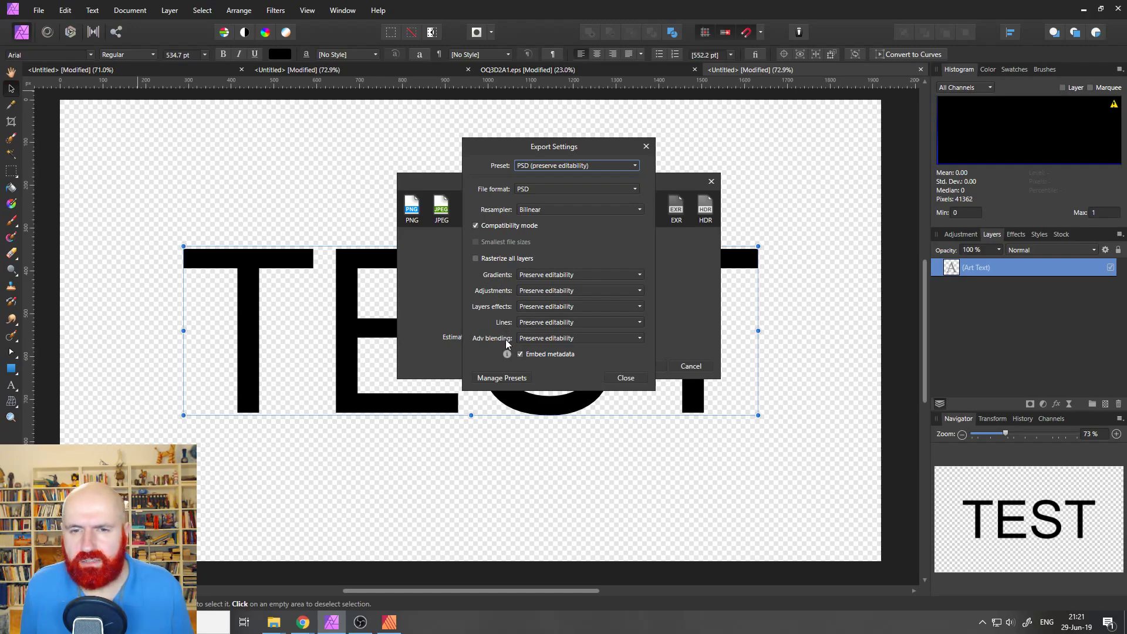
click(624, 379)
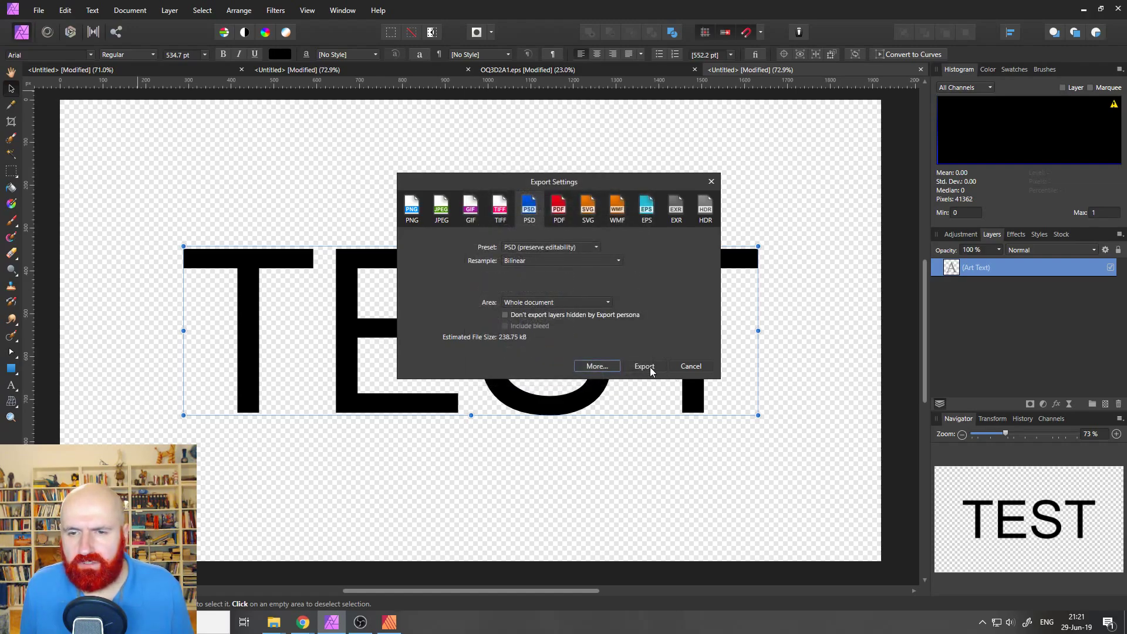
Step: Export the file as "edit-no raster.psd" into a new folder named "TEST PSD" inside 00 TUTORIALS
click(644, 367)
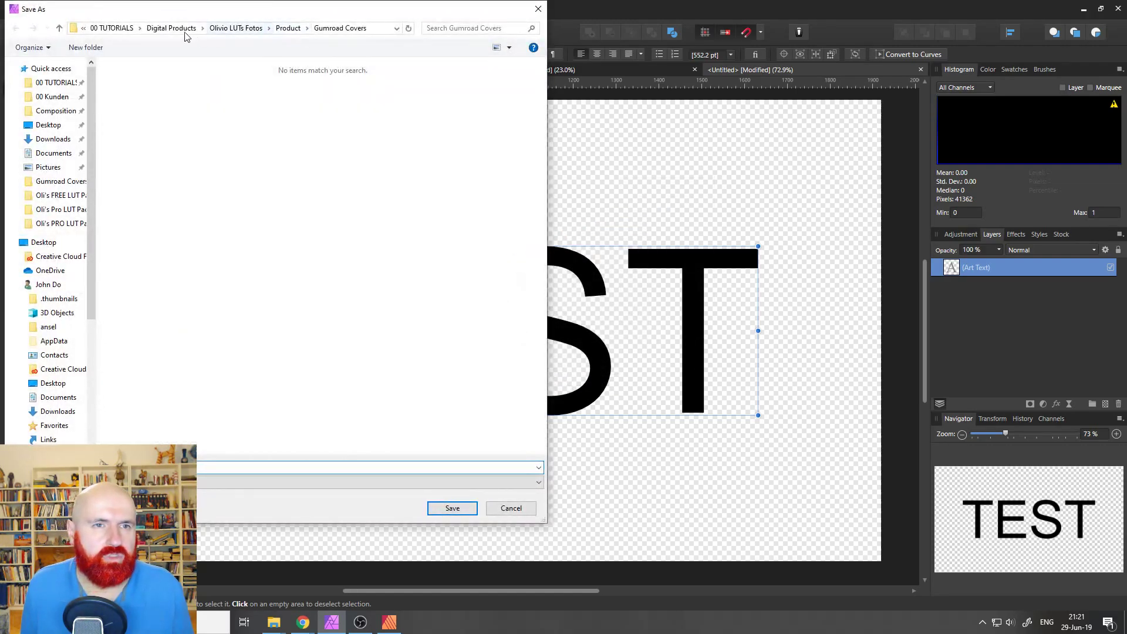
click(111, 28)
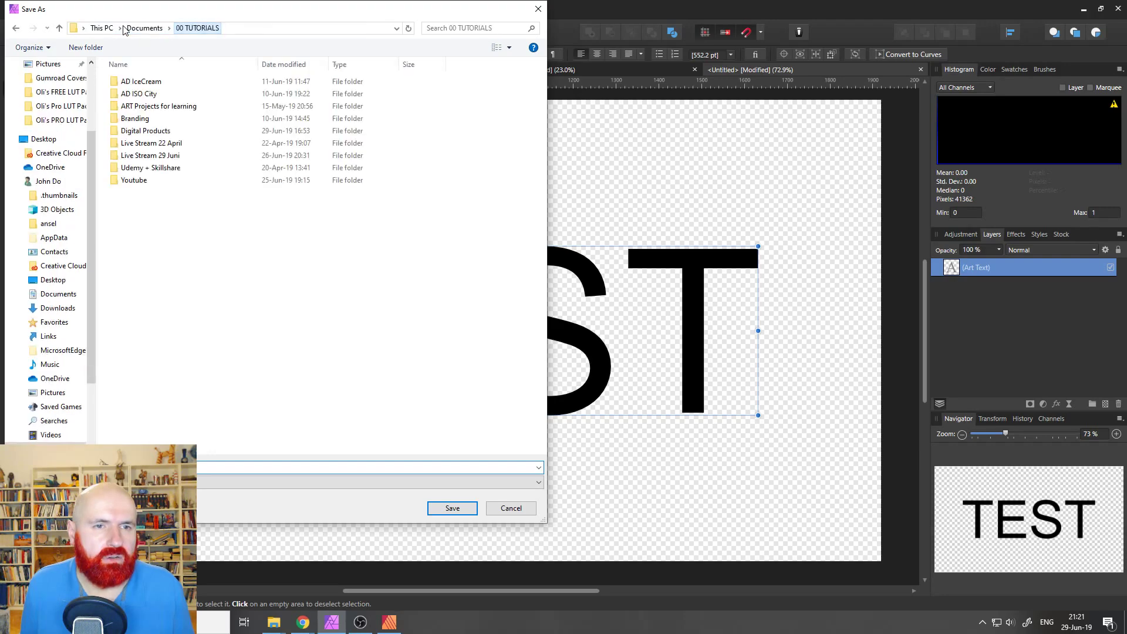
click(87, 47)
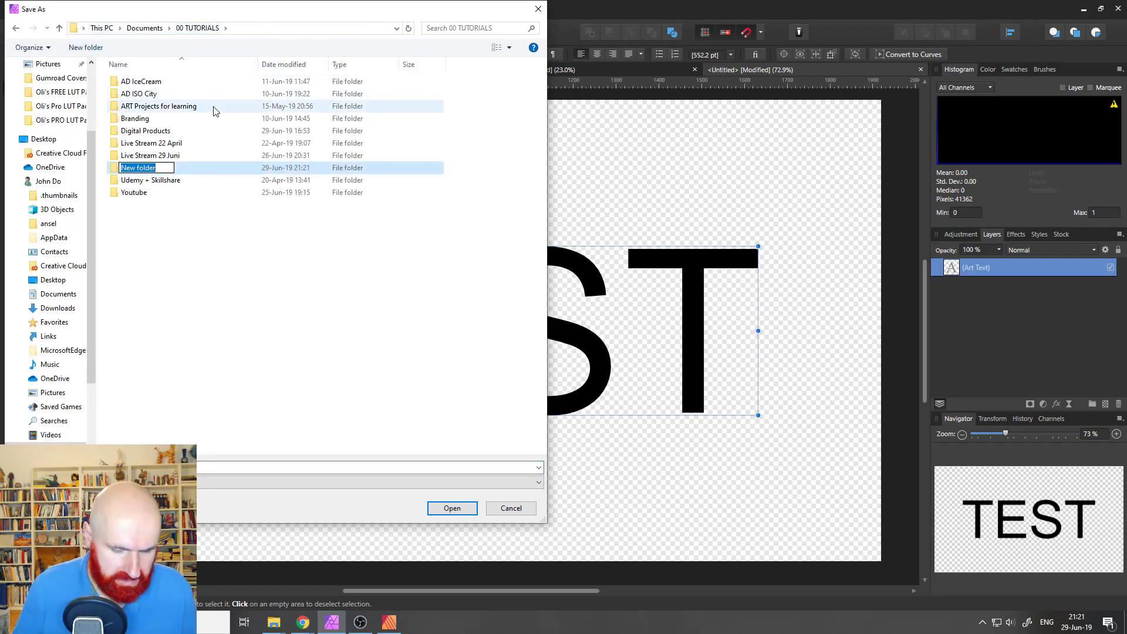
text(TEST)
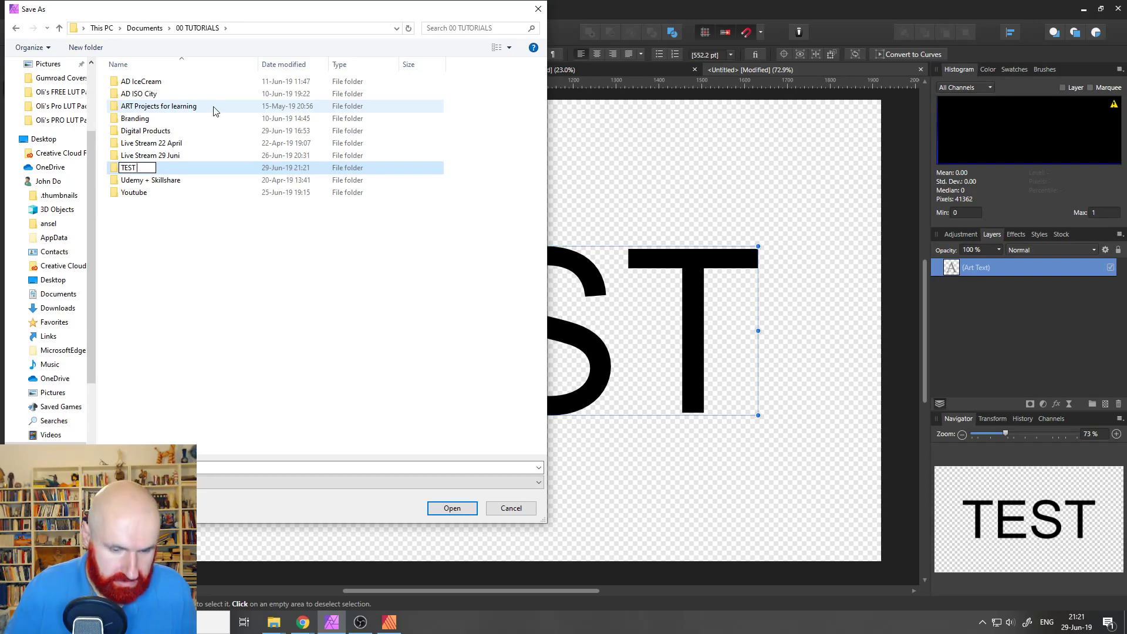
text( PSD)
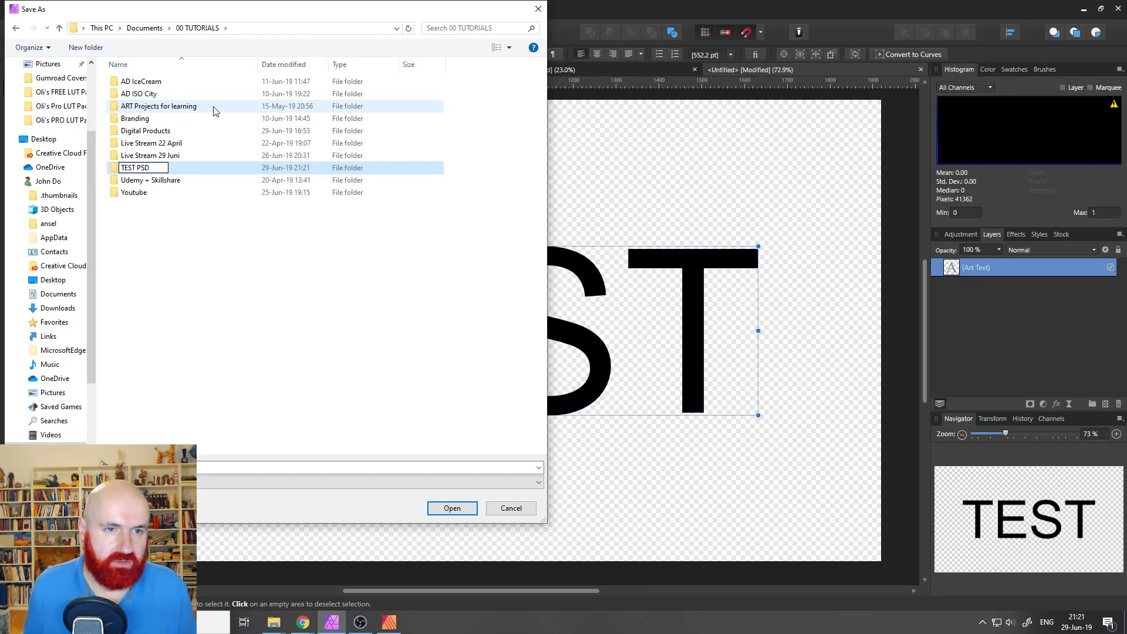
key(Return)
double_click(132, 169)
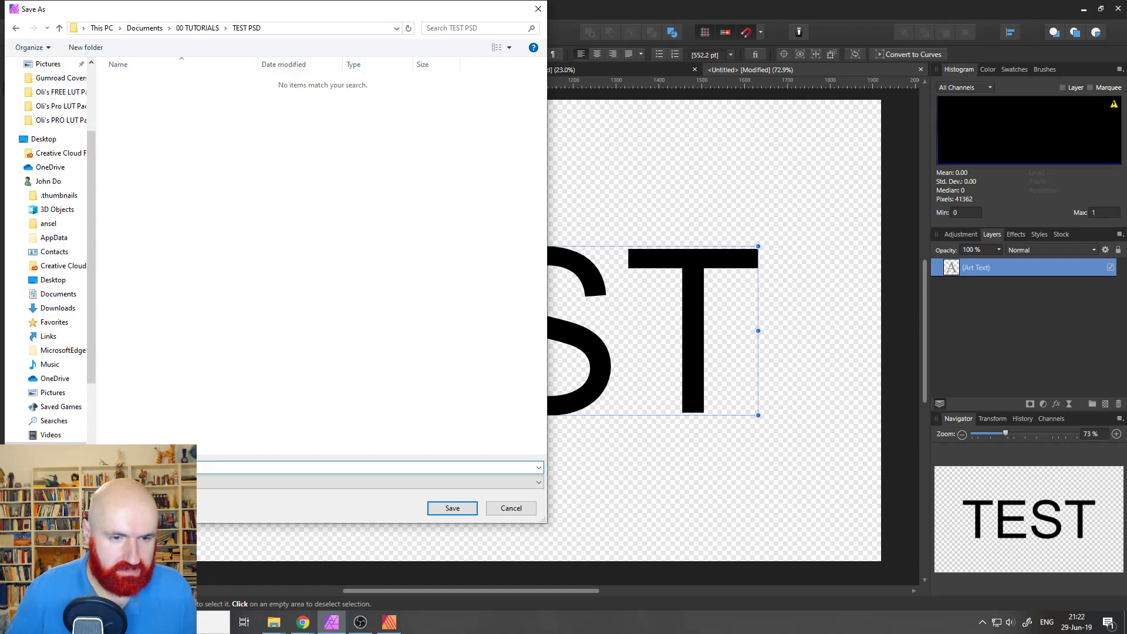
key(Return)
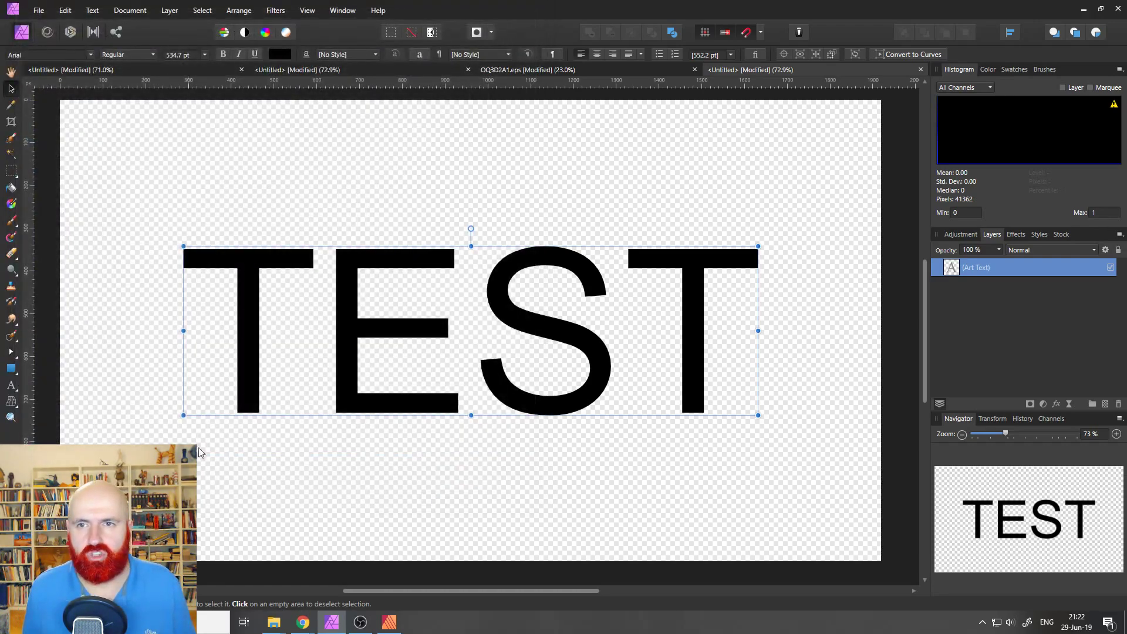
Step: Close the untitled TEST document without saving and open "edit-no raster.psd" from the TEST PSD folder
click(920, 70)
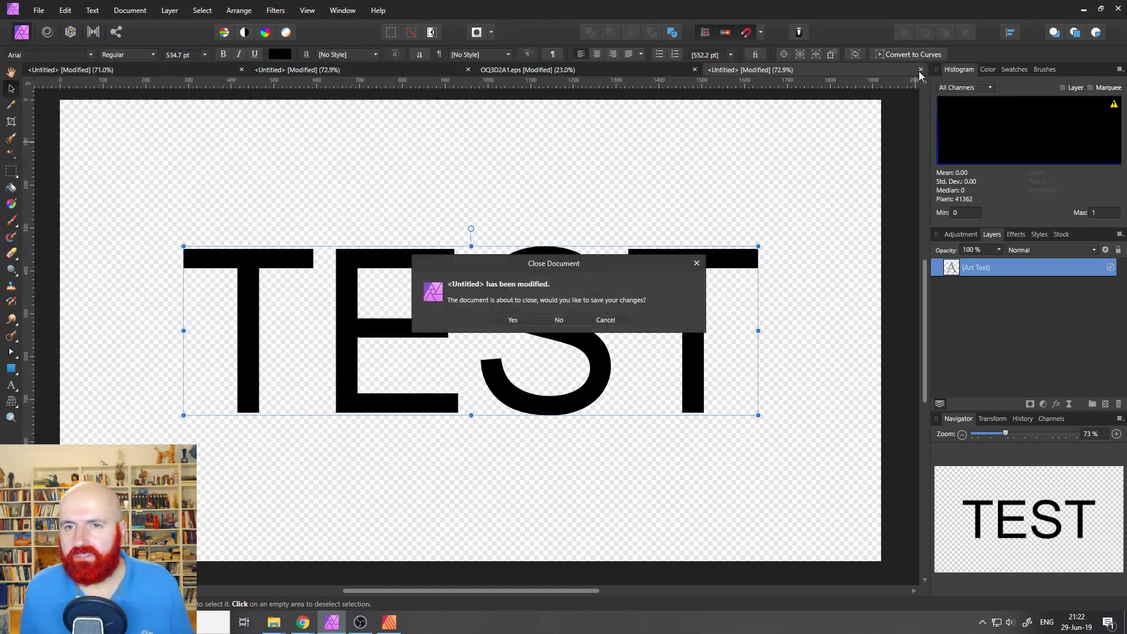
click(558, 320)
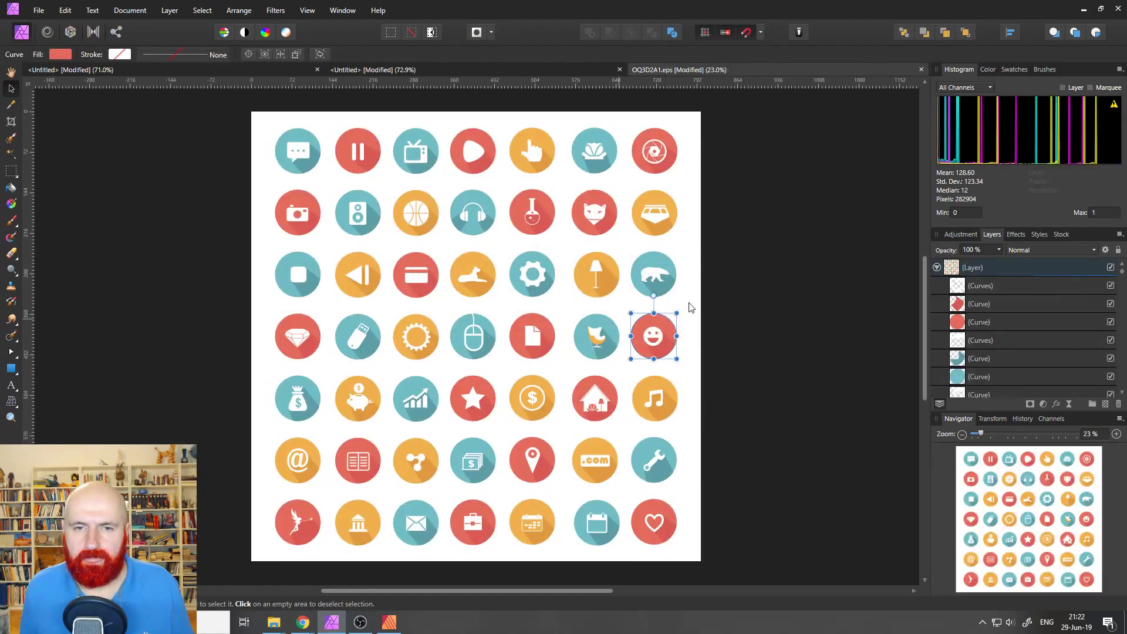
click(38, 10)
click(53, 127)
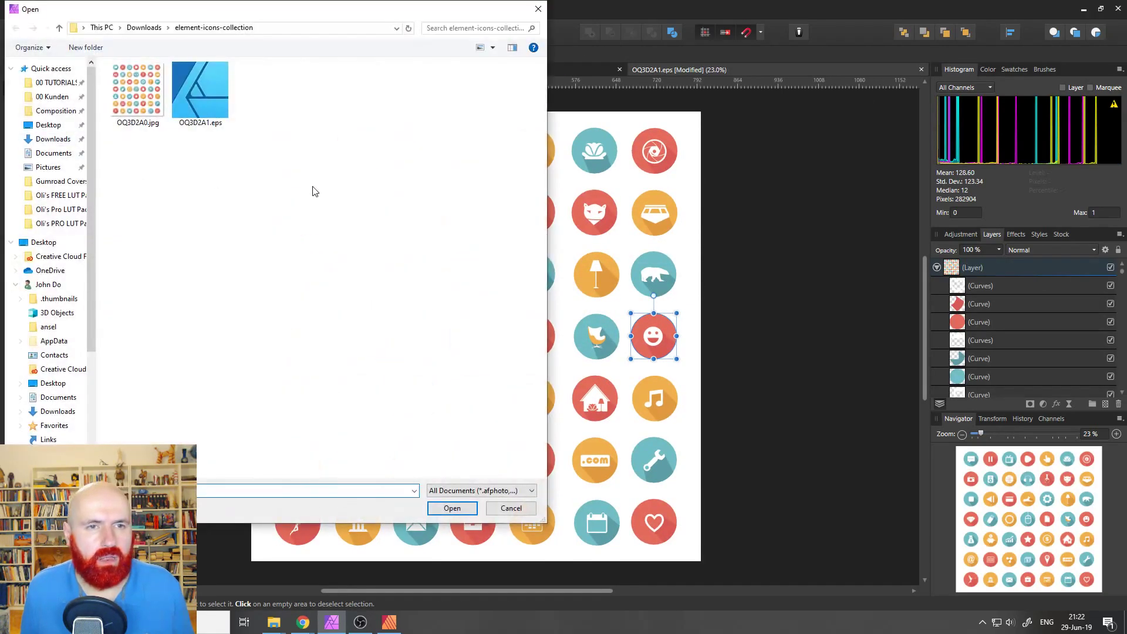
click(56, 83)
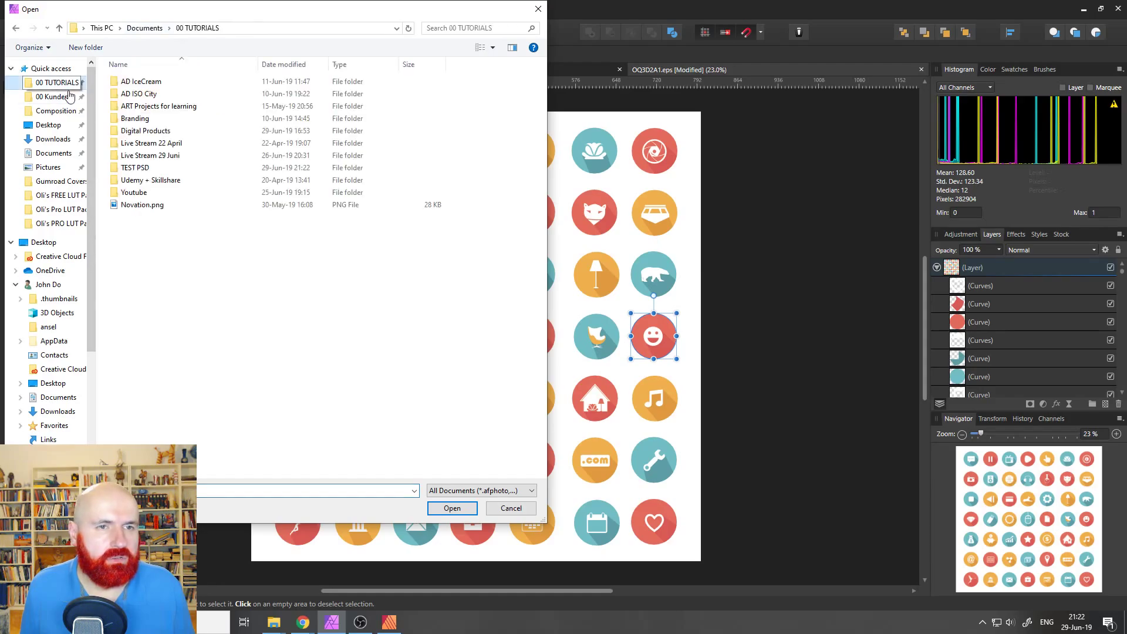
double_click(160, 170)
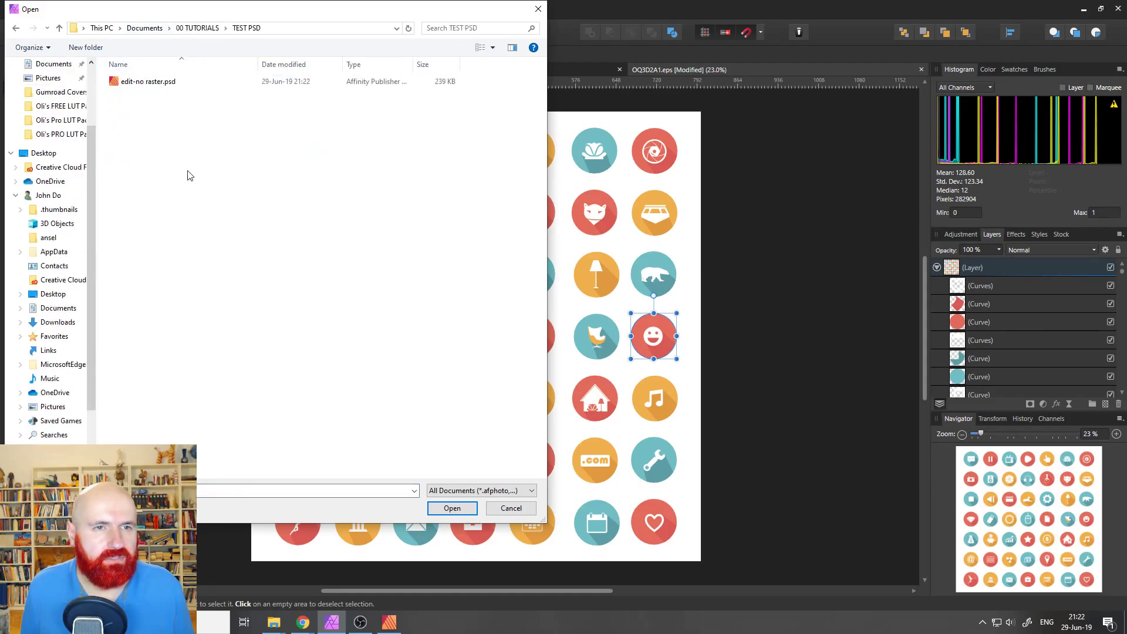
double_click(144, 83)
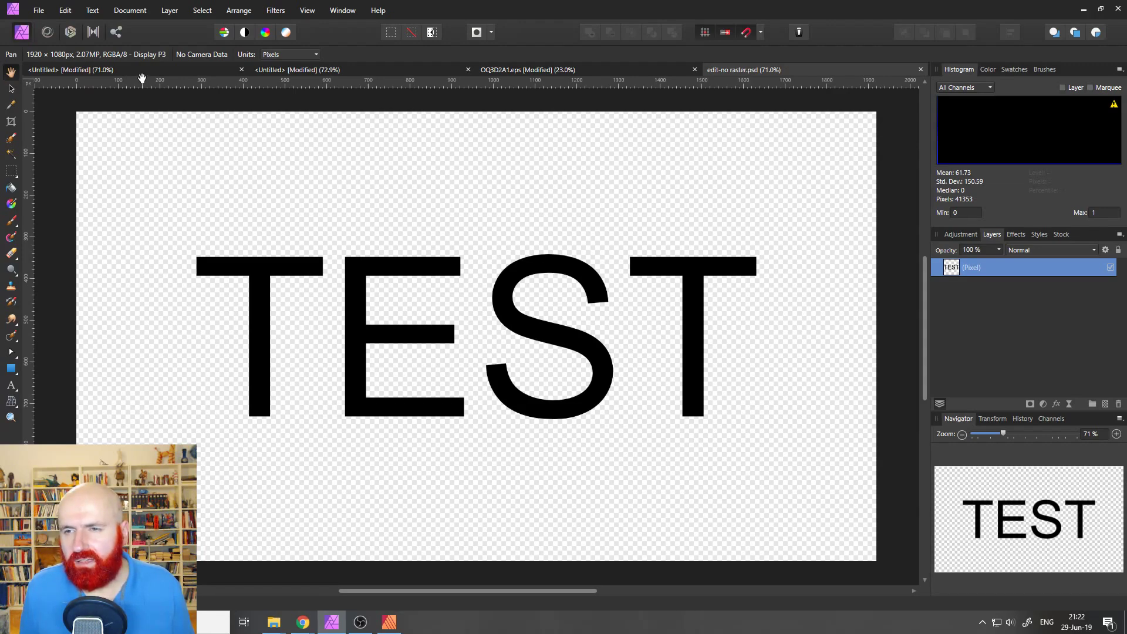
Step: Create another 1920 x 1080 px Web document with a transparent background
click(39, 13)
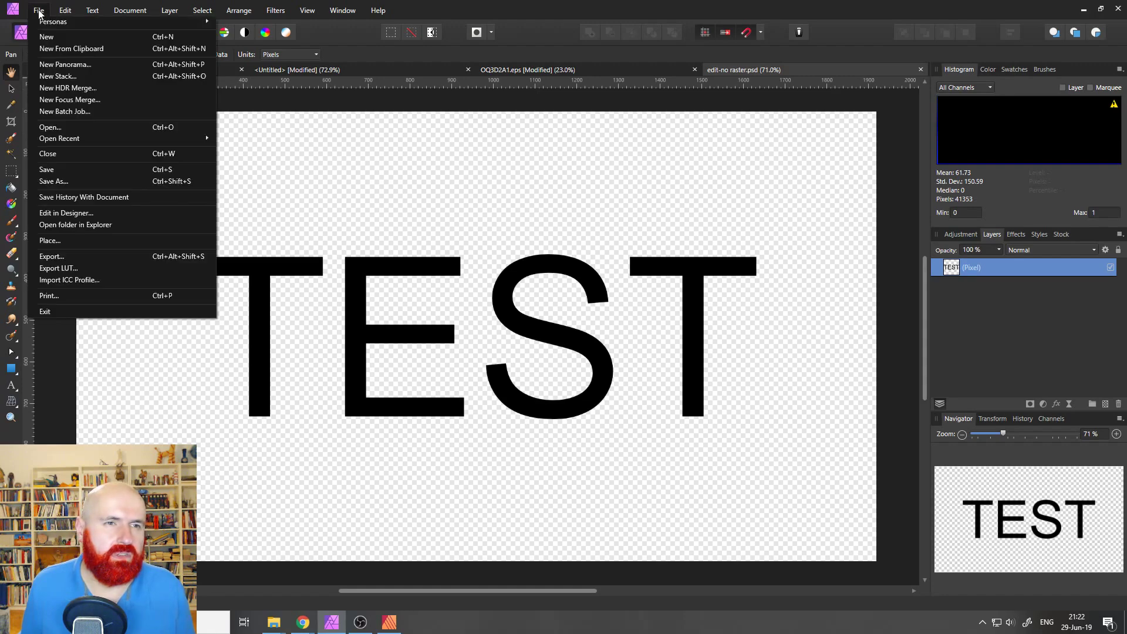
click(55, 41)
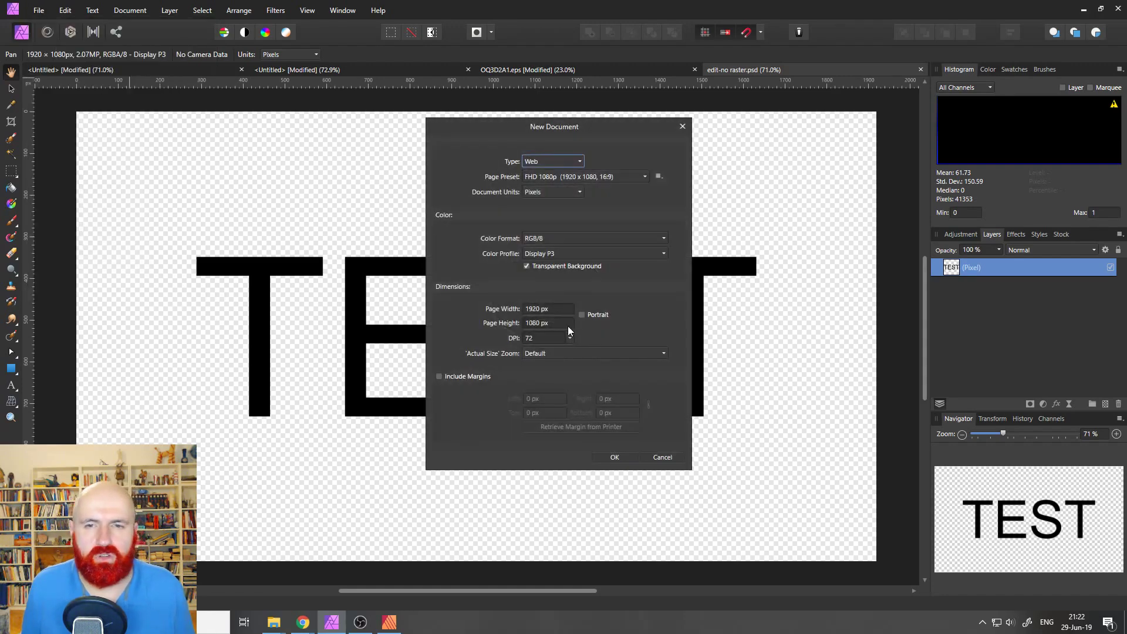
click(614, 458)
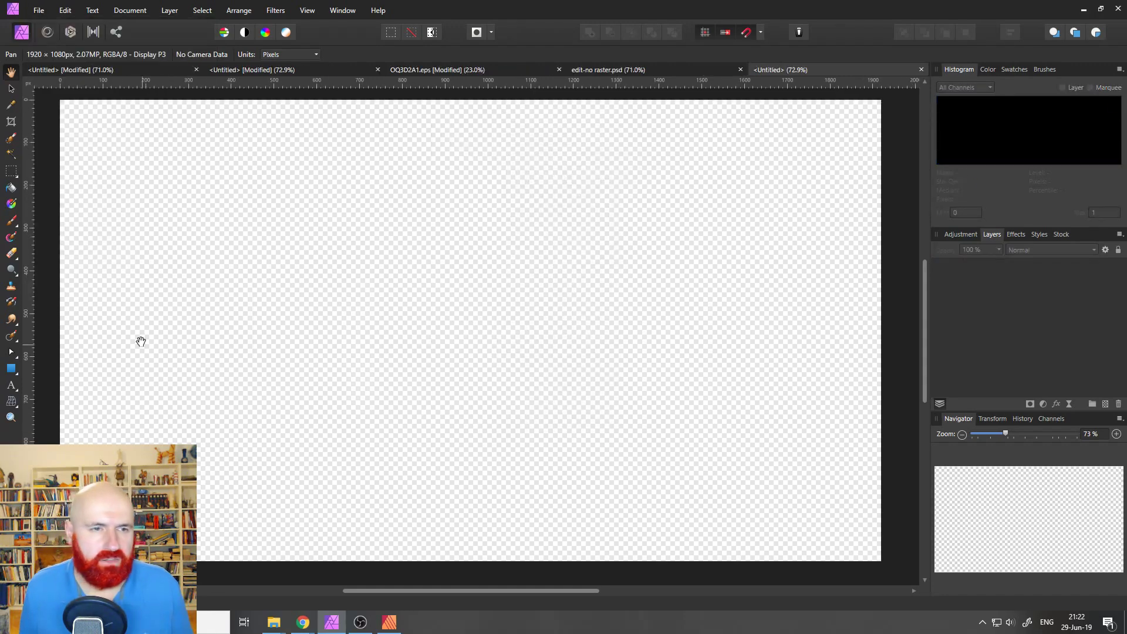
Step: Add artistic text "TeST" at about 520.7 pt and move it to the horizontal centre of the page
click(12, 385)
drag(145, 235, 311, 369)
text(TeST)
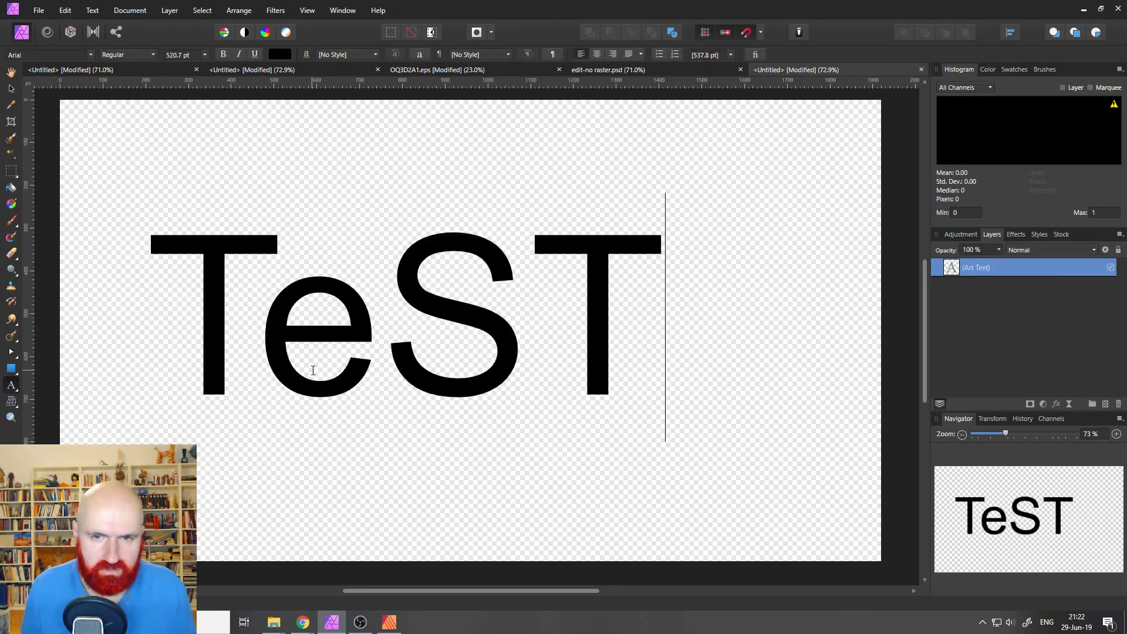
key(Escape)
click(11, 88)
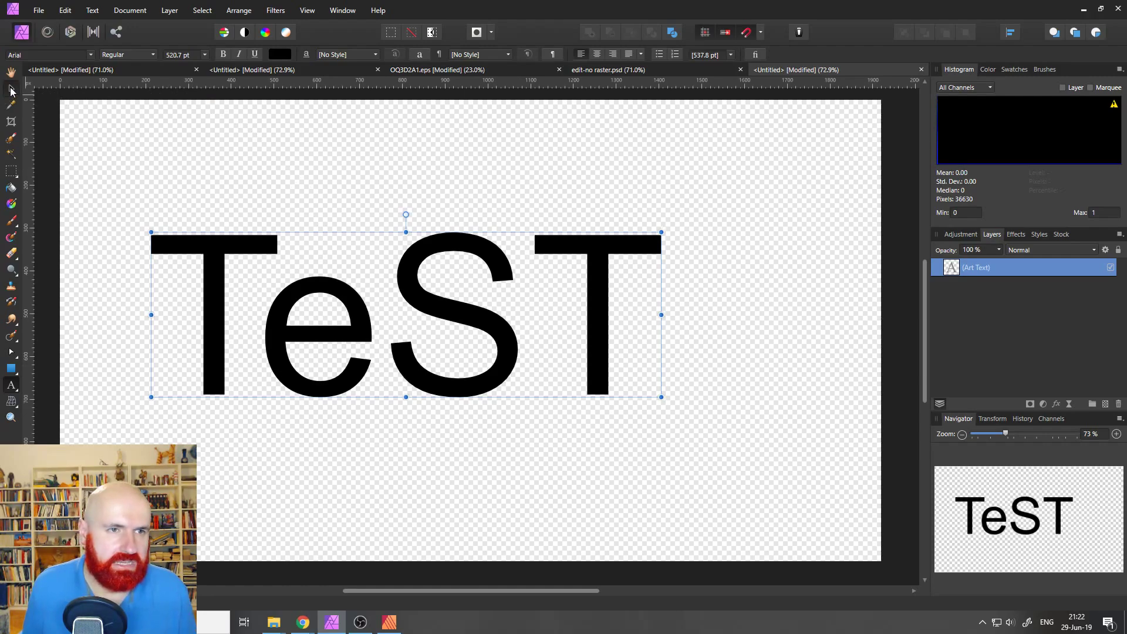
drag(424, 273, 490, 299)
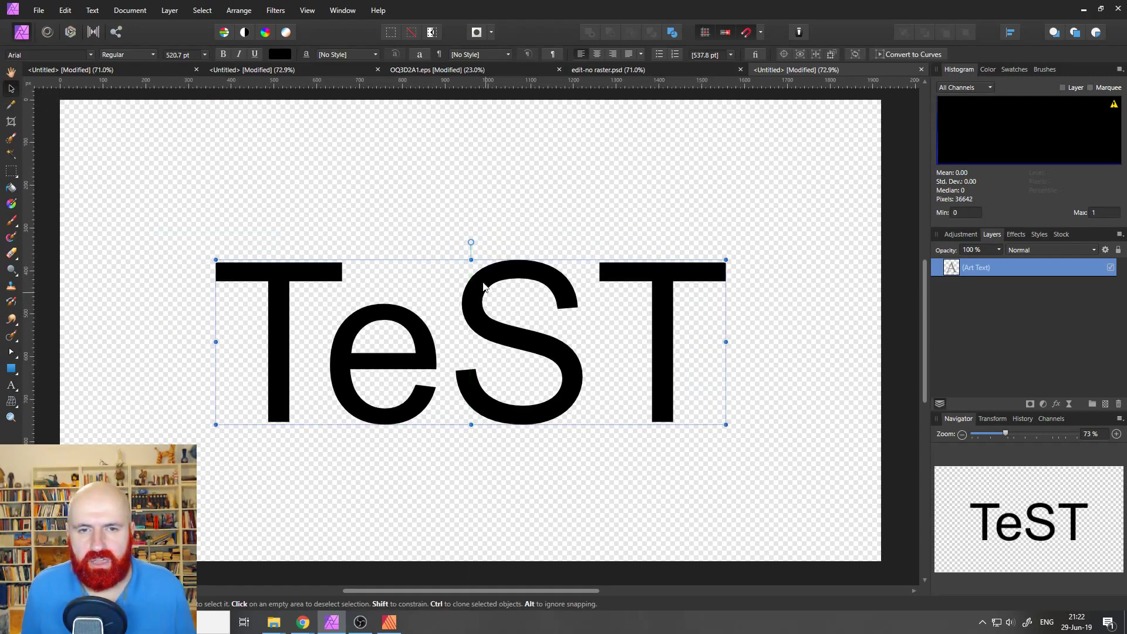
Step: Export the document with the PSD (Final Cut Pro X) preset as "final cut.psd" in the TEST PSD folder
click(36, 10)
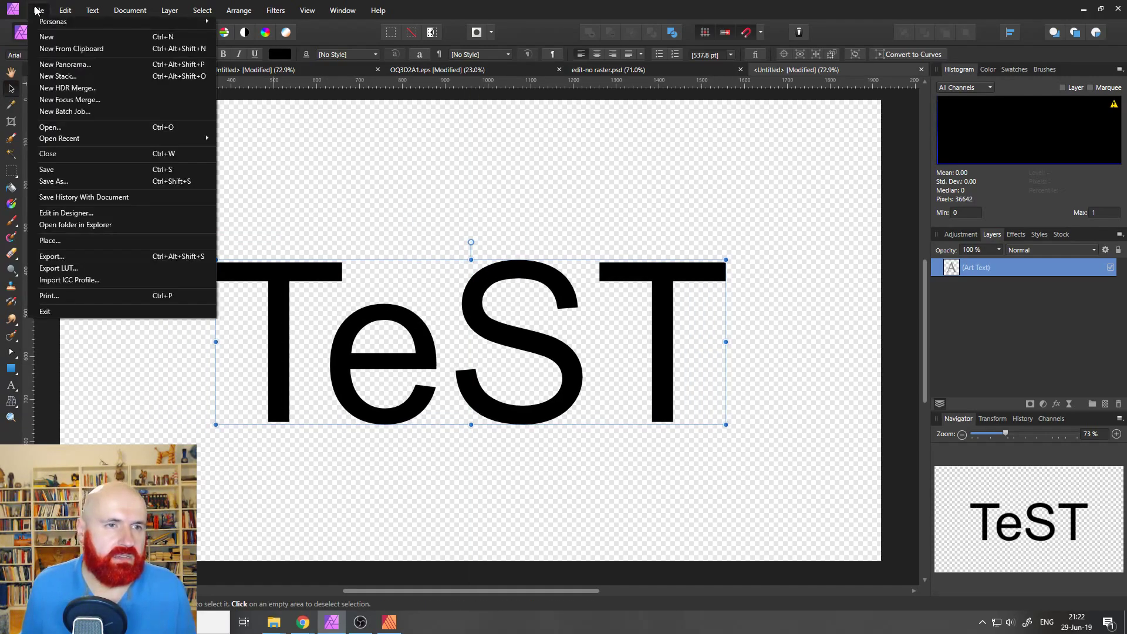
click(93, 257)
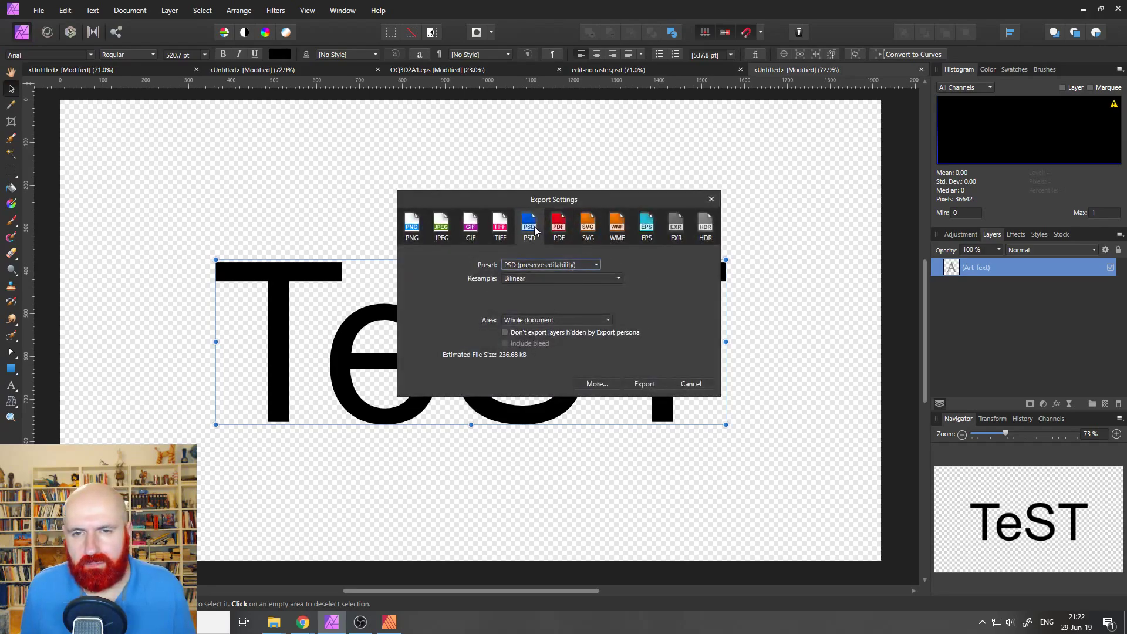
click(569, 267)
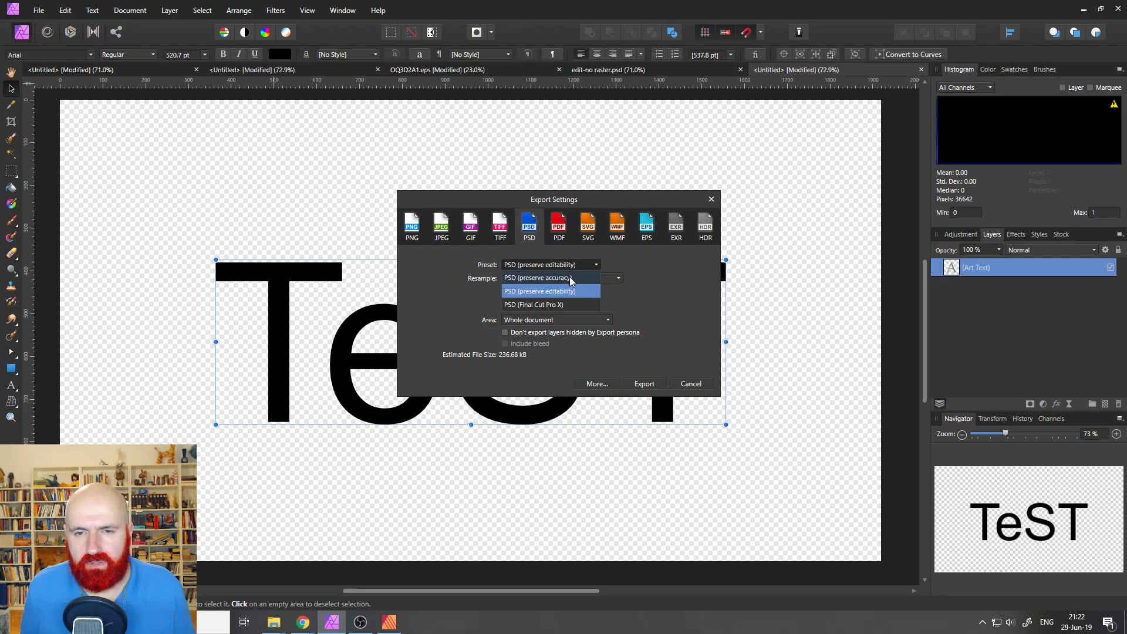
click(556, 305)
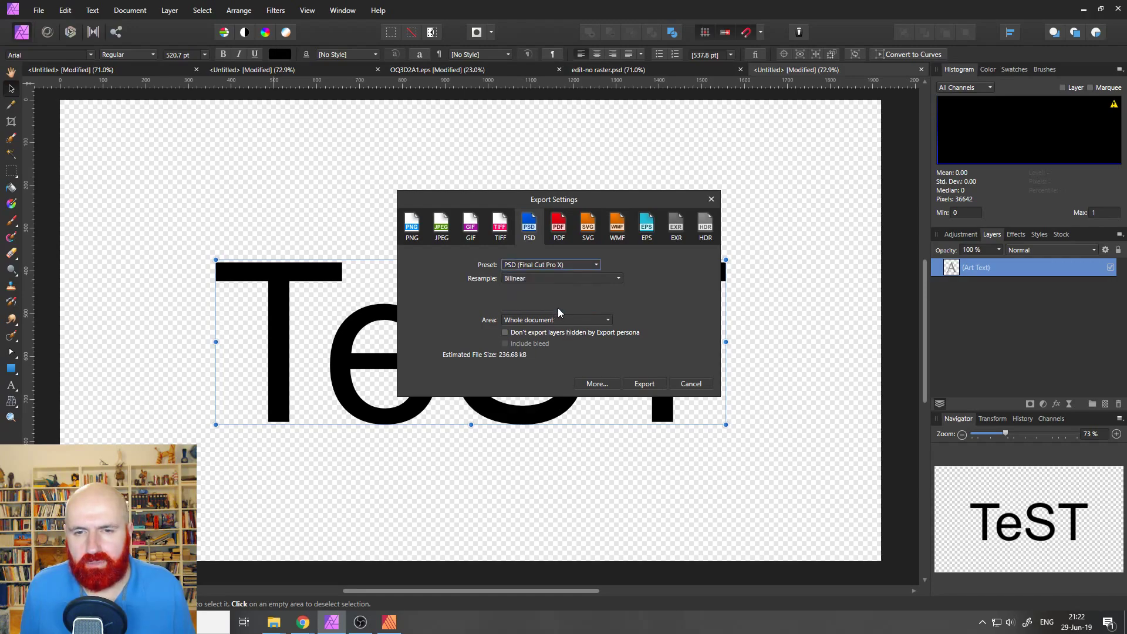
click(646, 384)
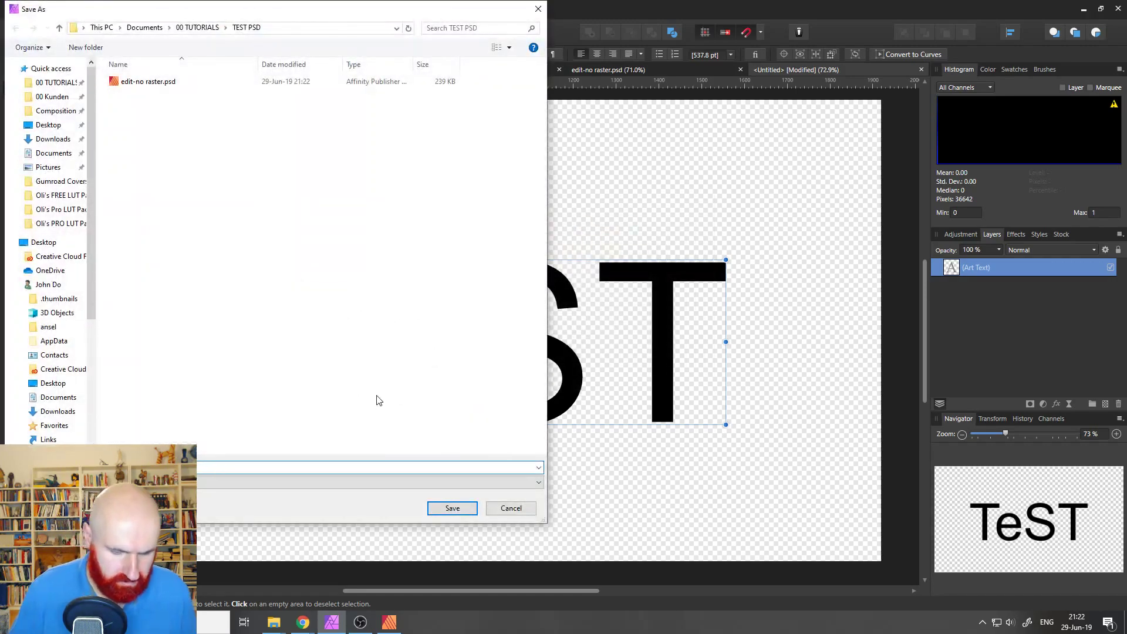
key(Escape)
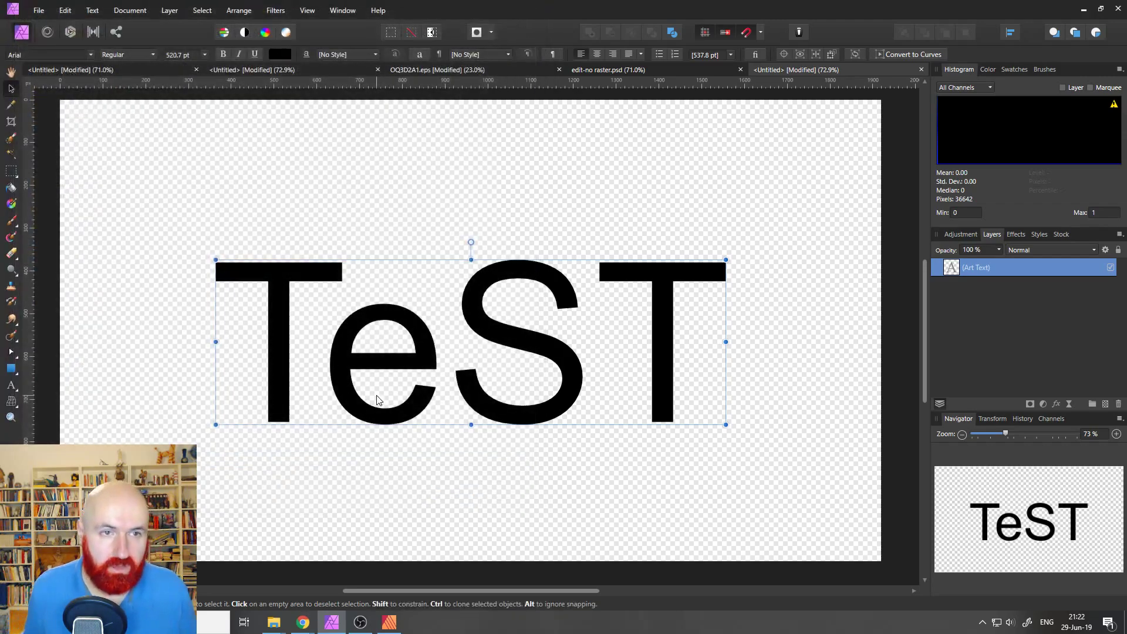
Step: Export the document again with the PSD (preserve accuracy) preset as "acu.psd" in the TEST PSD folder
click(38, 10)
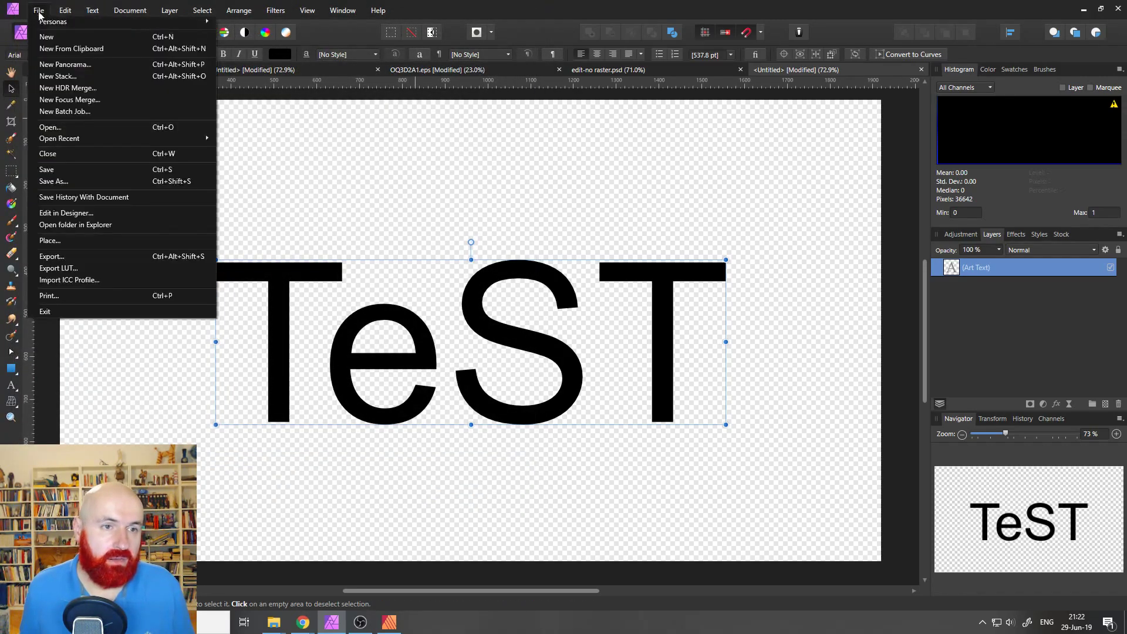
click(86, 256)
click(531, 265)
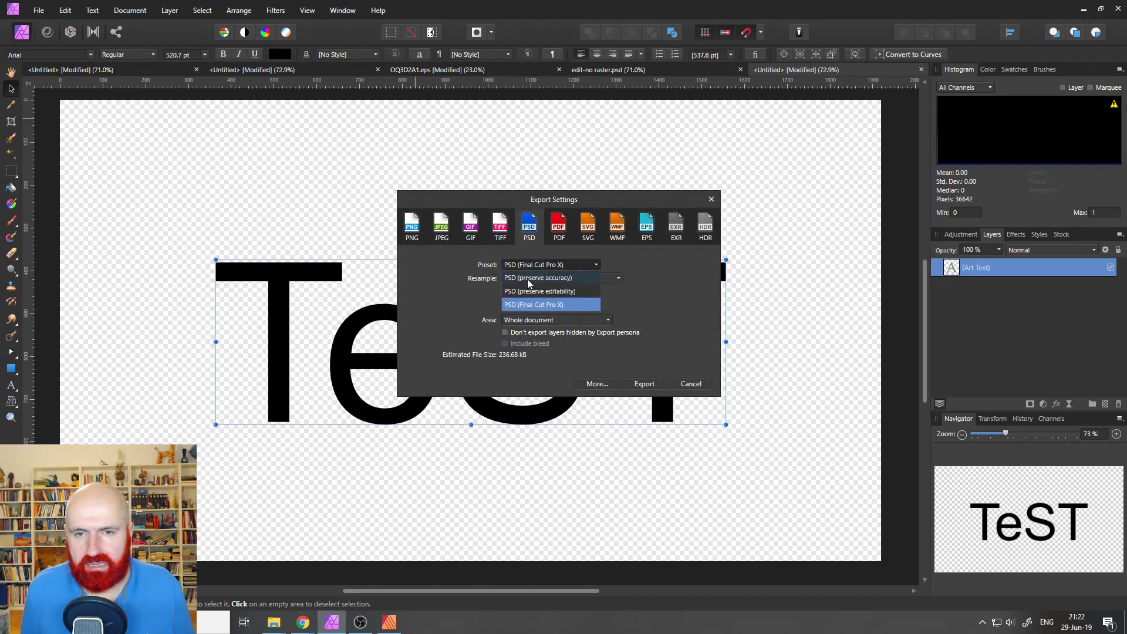
click(529, 281)
click(644, 381)
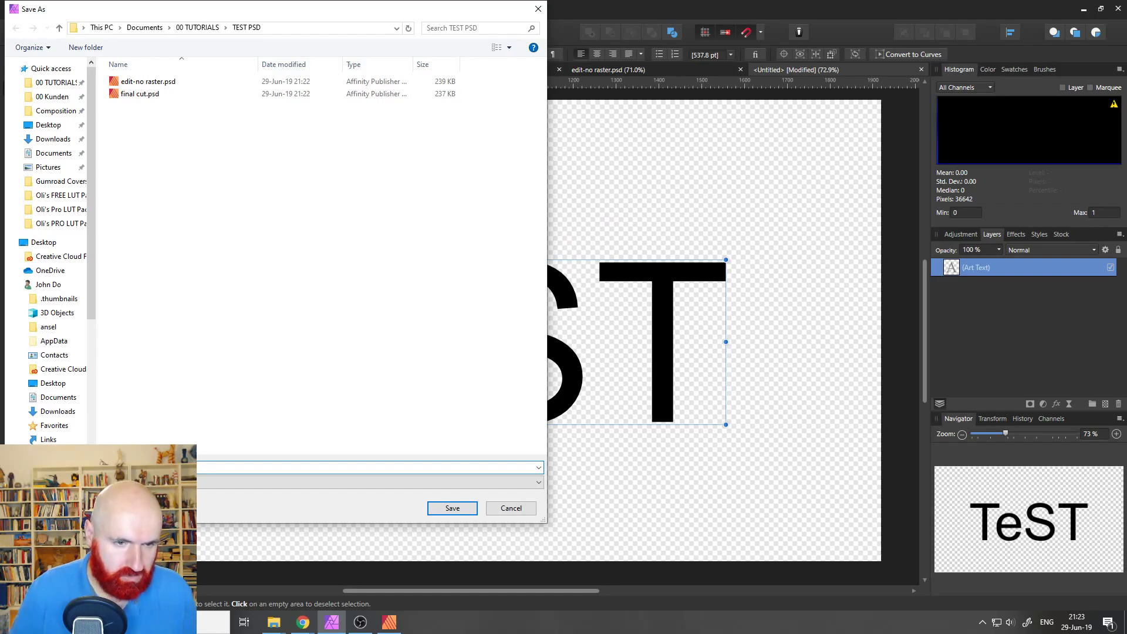
key(Return)
Step: Open "final cut.psd" from the TEST PSD folder to check its text layer
click(39, 10)
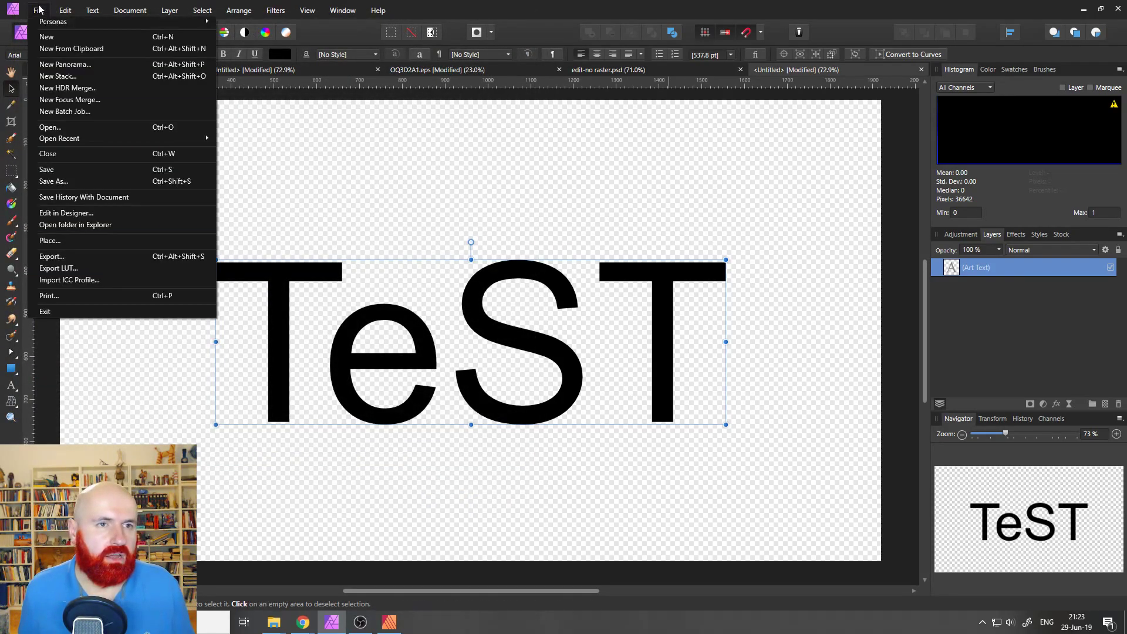
click(61, 127)
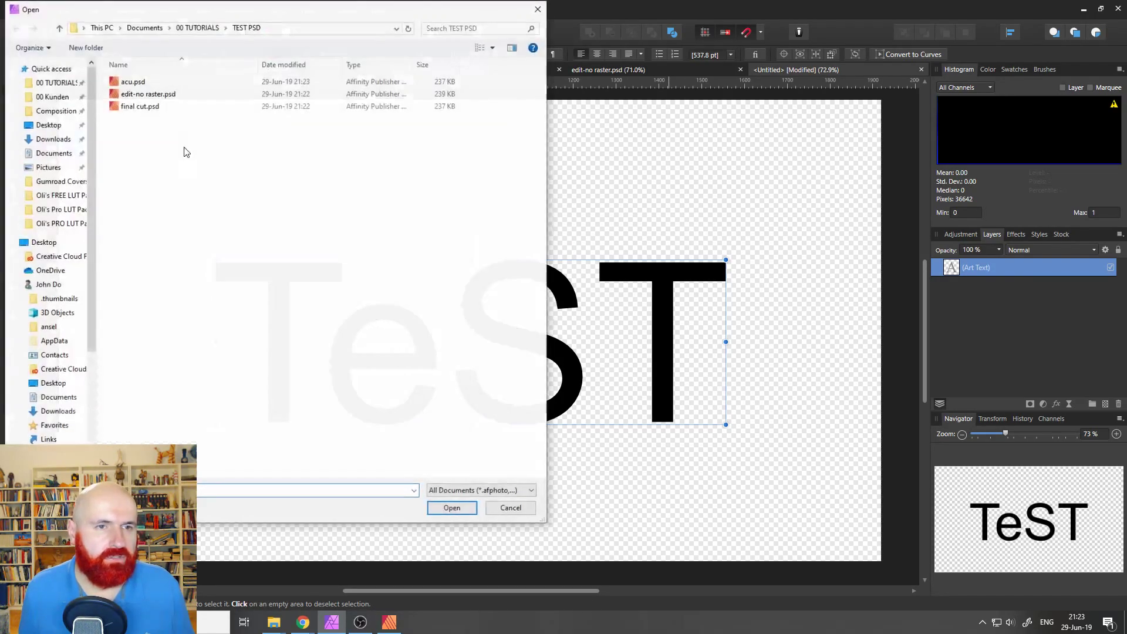
double_click(151, 112)
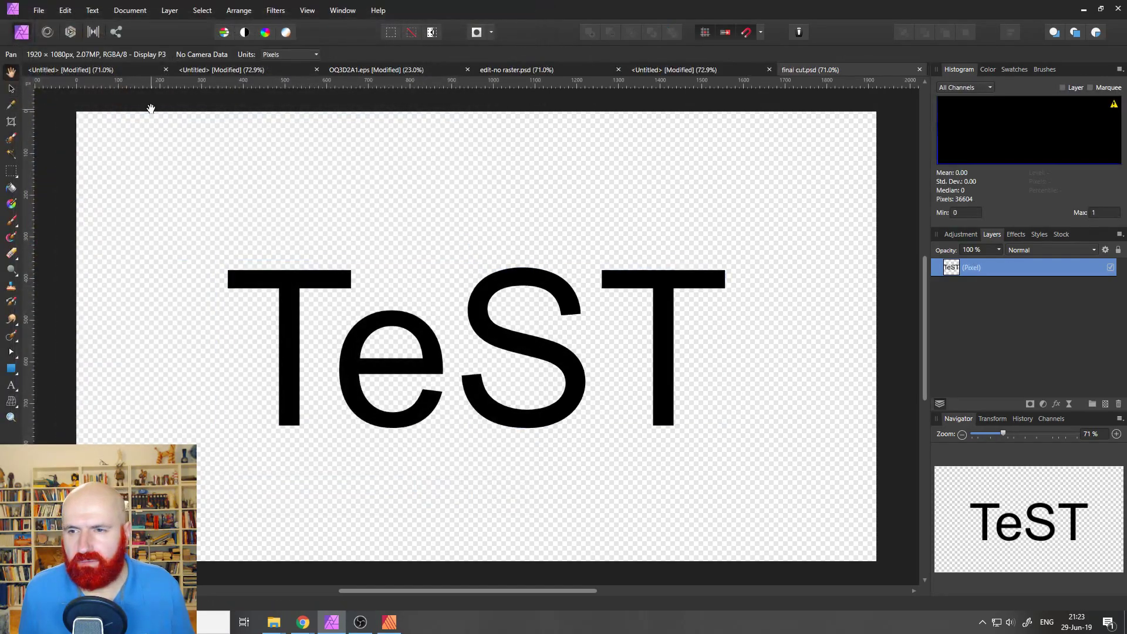
Step: Open "acu.psd" from the TEST PSD folder to check its layer, and close both reopened PSD test files
click(38, 10)
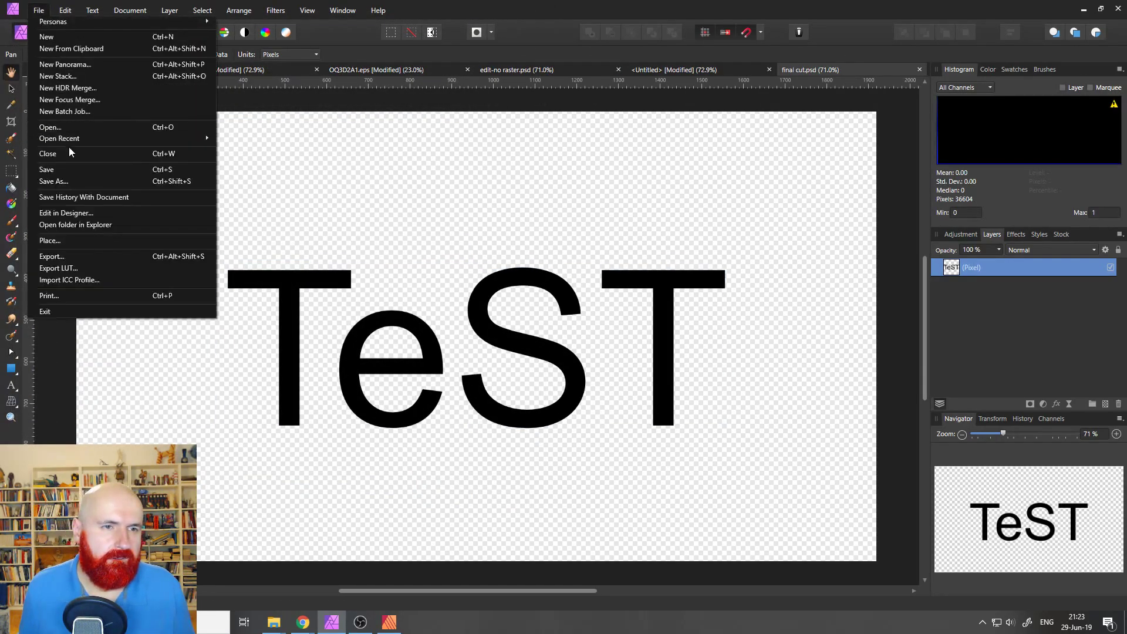
click(65, 125)
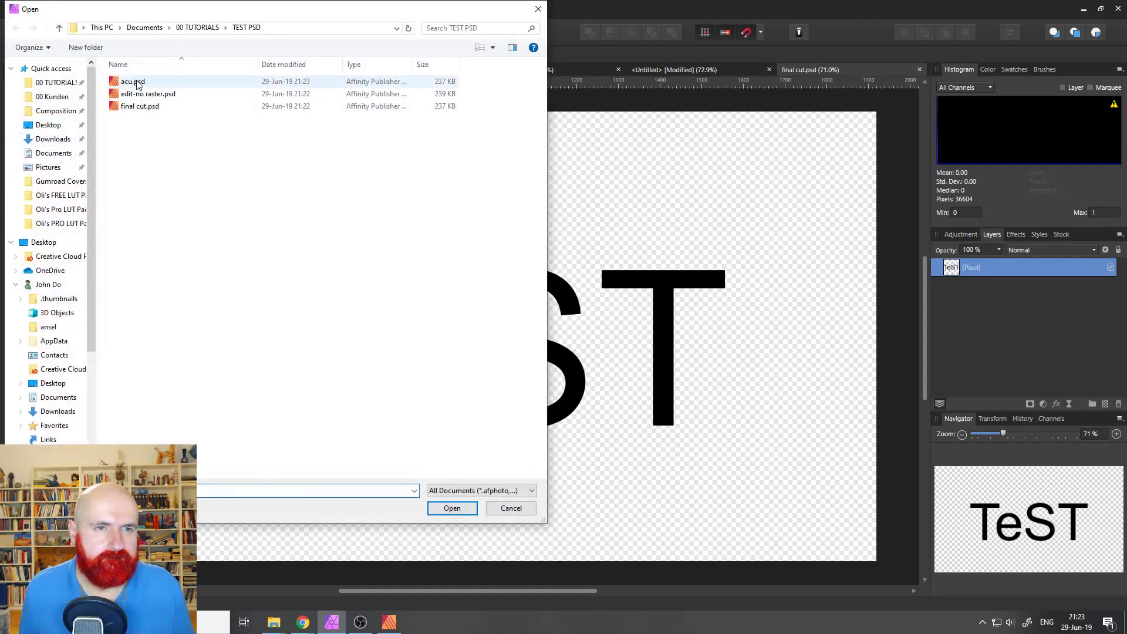
double_click(135, 80)
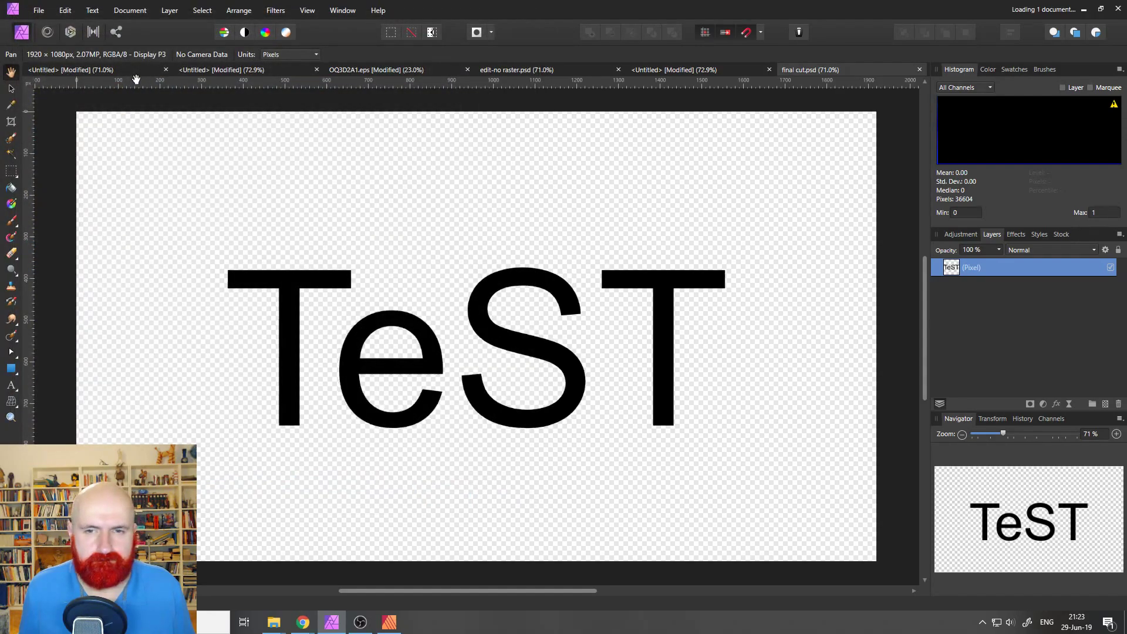
click(921, 70)
click(918, 70)
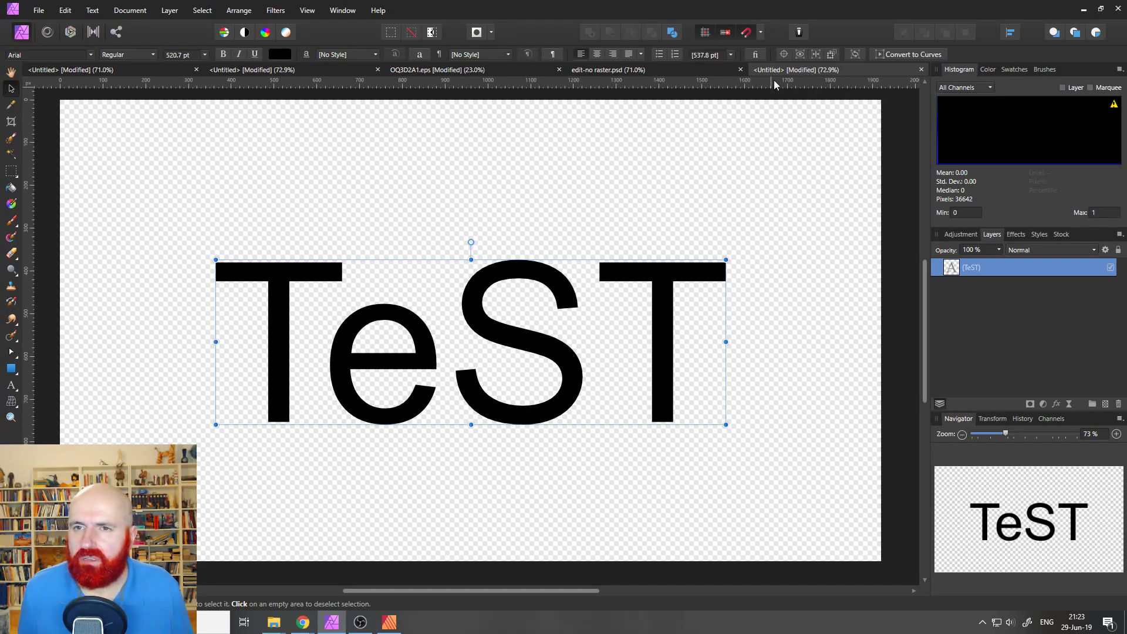
Step: Set the preset to PSD (preserve editability) in the detailed export settings and examine the resampler and file format options
click(39, 10)
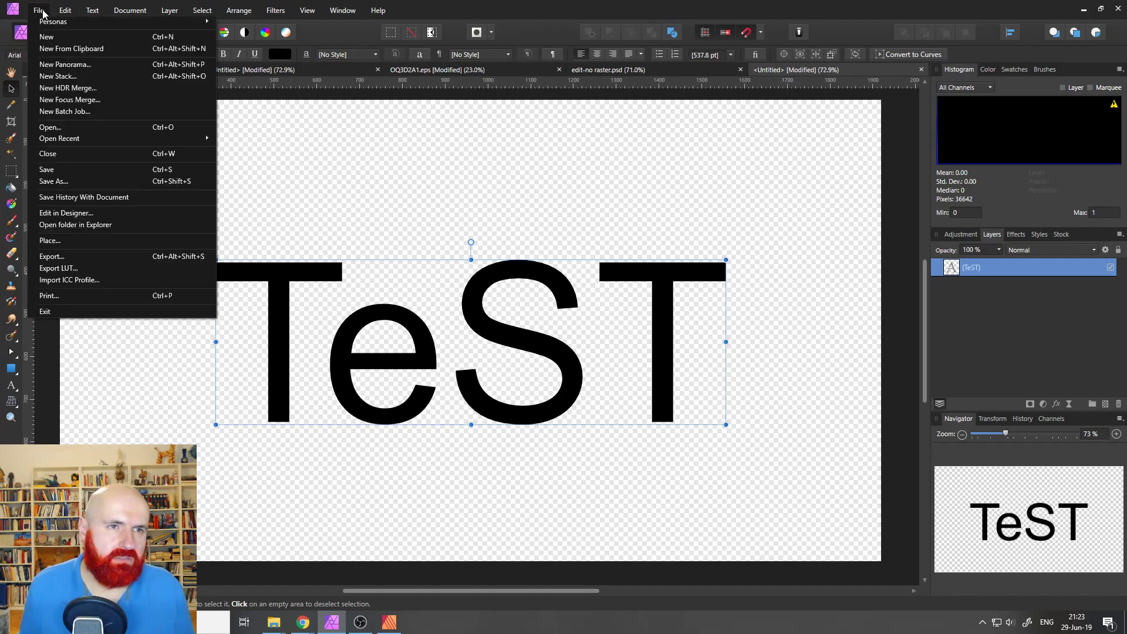
click(78, 257)
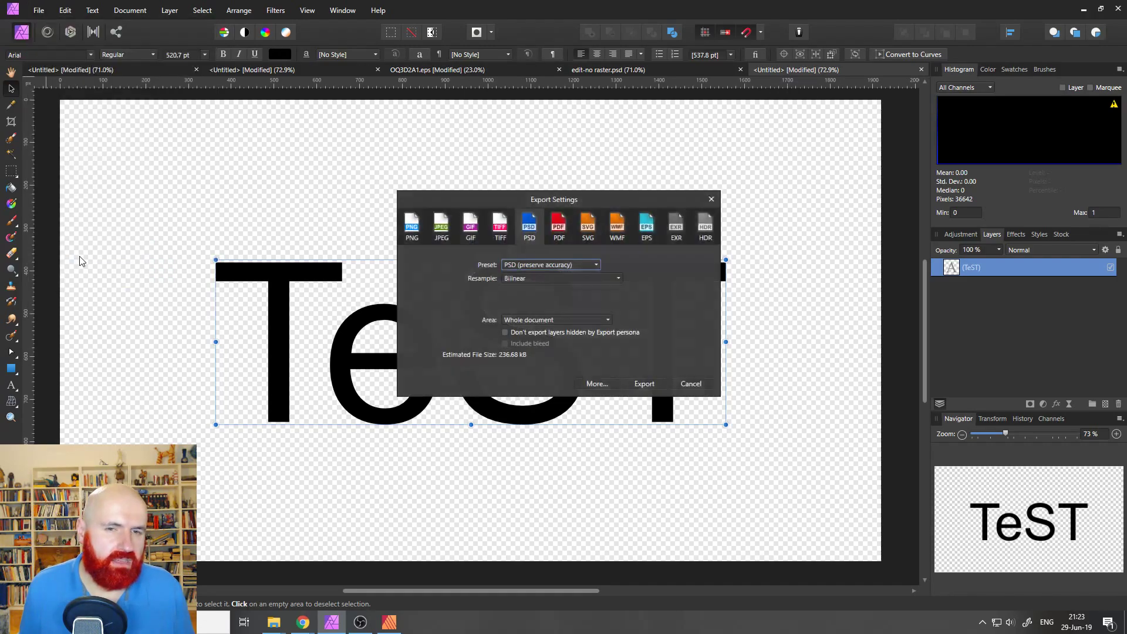
click(604, 382)
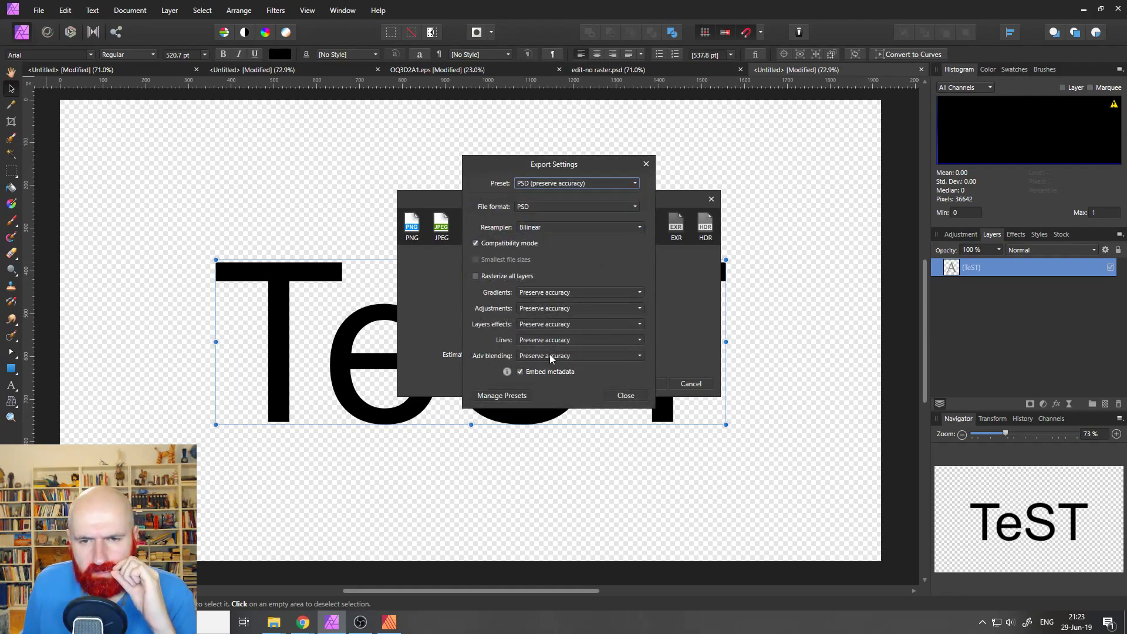
click(567, 184)
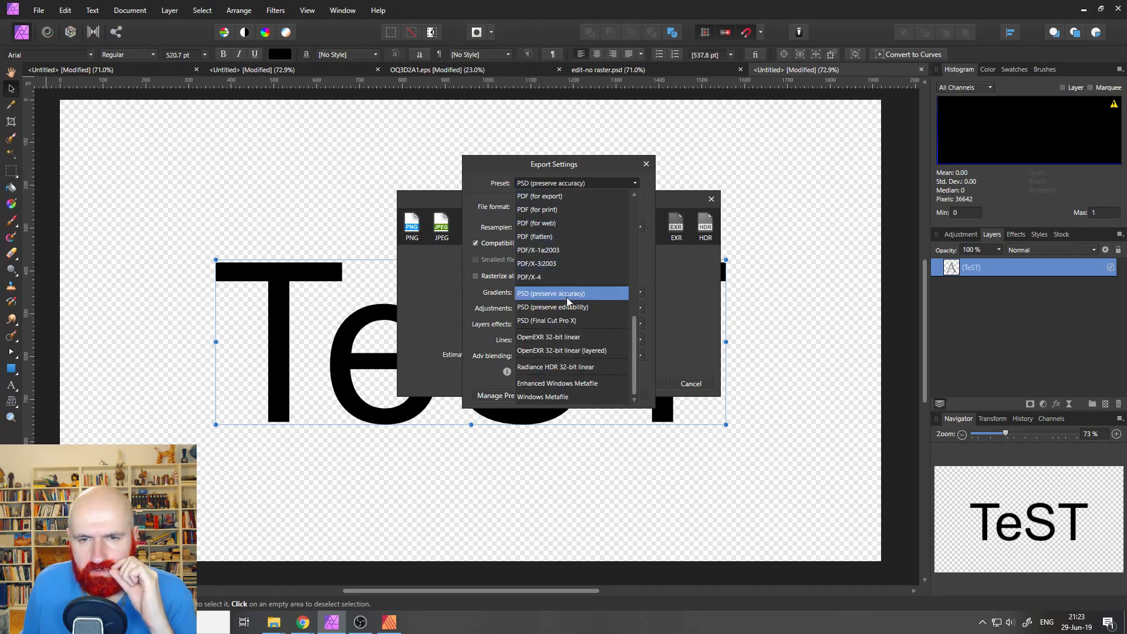
click(588, 308)
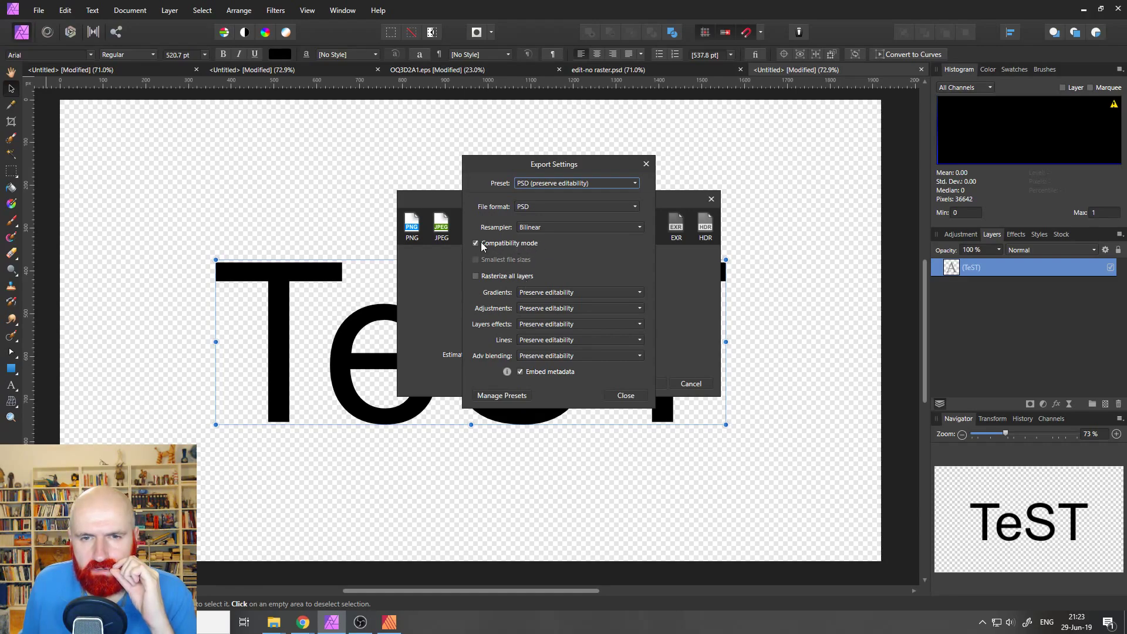
click(543, 227)
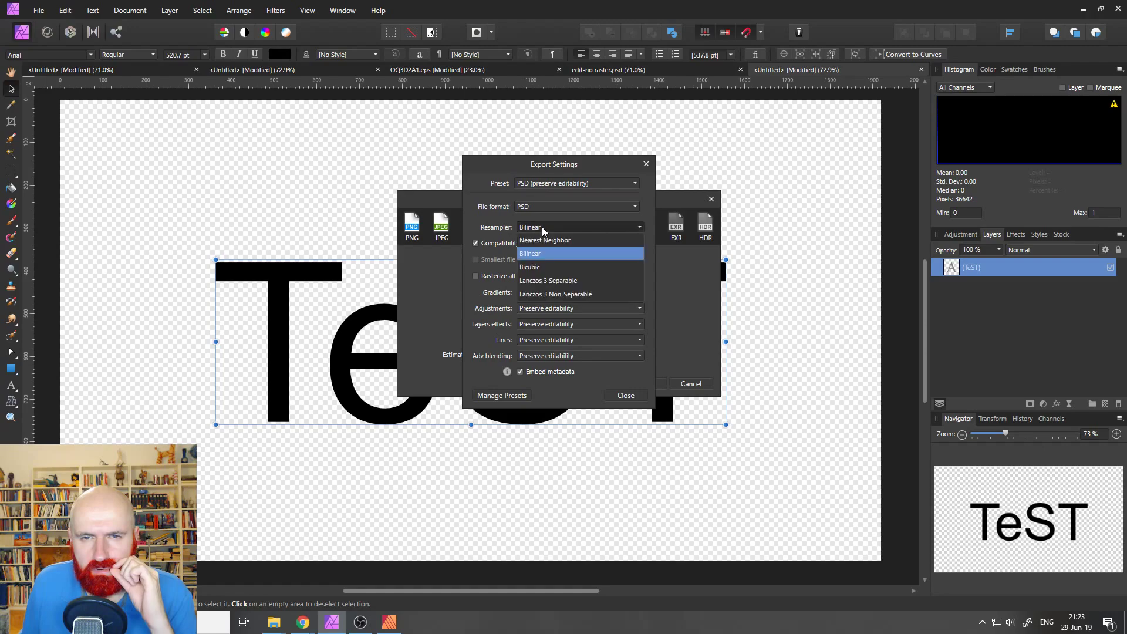
click(568, 225)
click(549, 203)
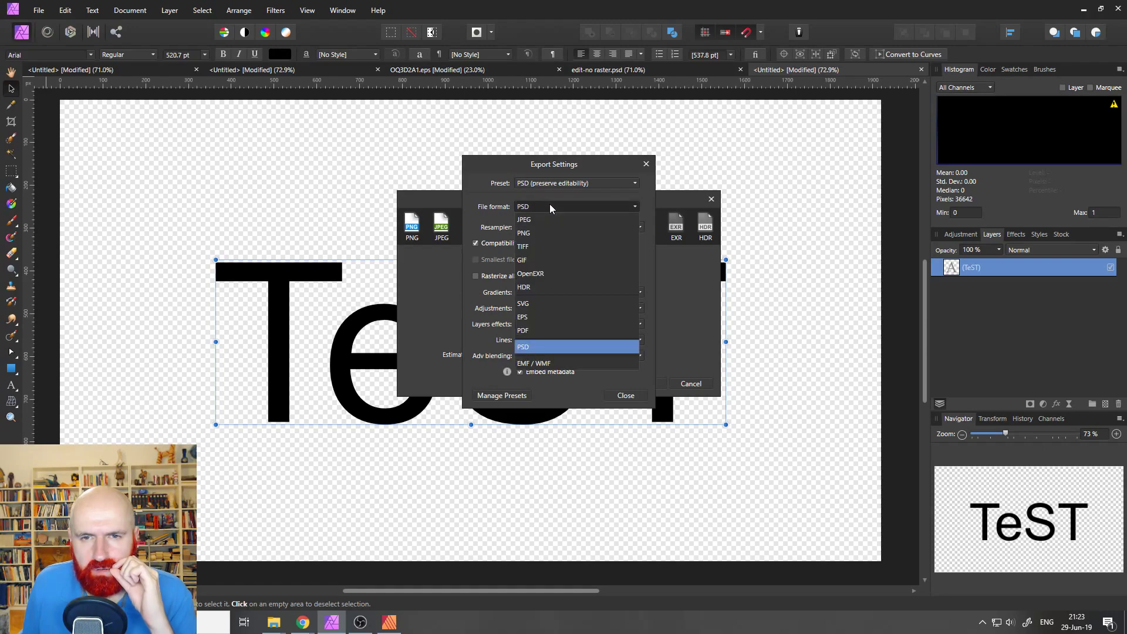
Step: Keep PSD as the file format, close the detailed export settings and cancel the export
click(549, 203)
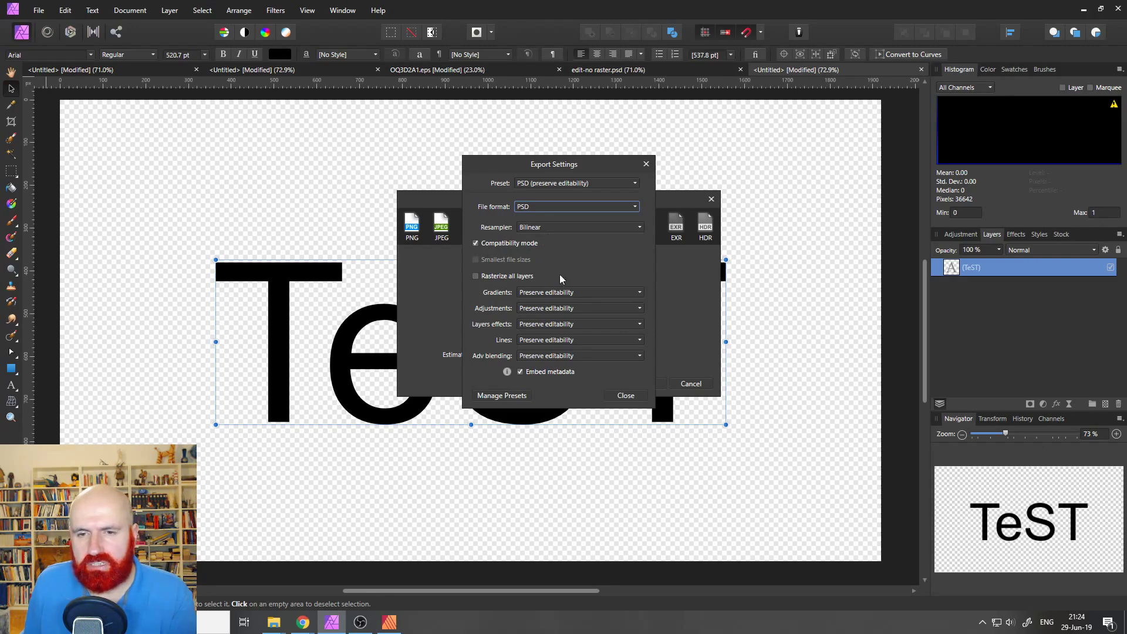
click(626, 397)
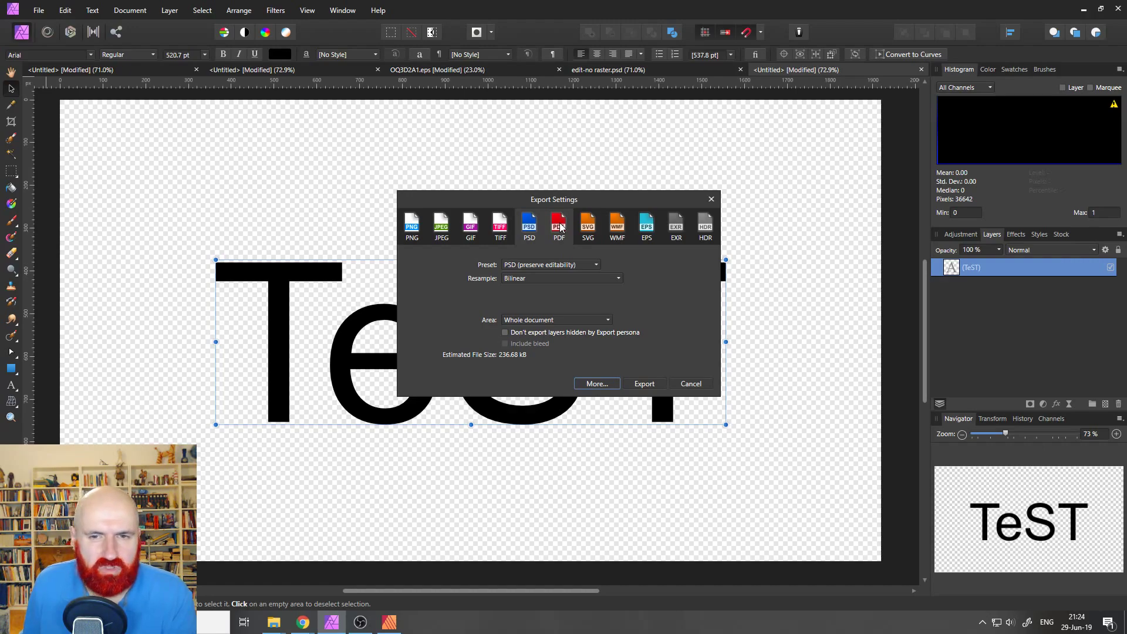
click(688, 384)
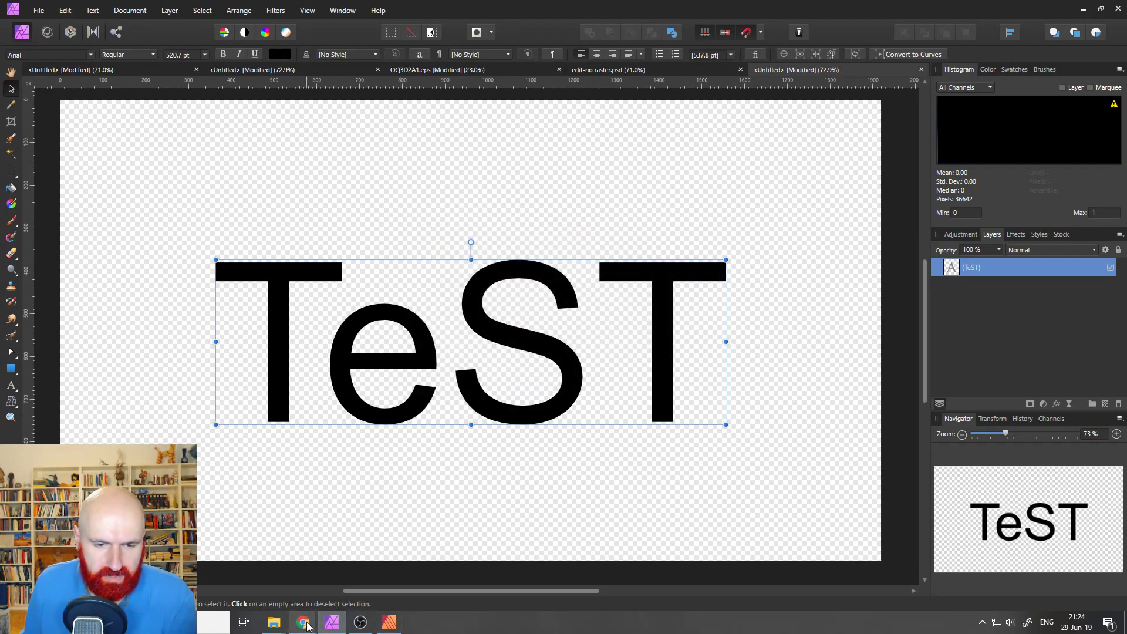
Step: Bring up the YouTube live chat pop-out in Chrome and read the latest viewer messages
mouse_move(305, 626)
click(305, 564)
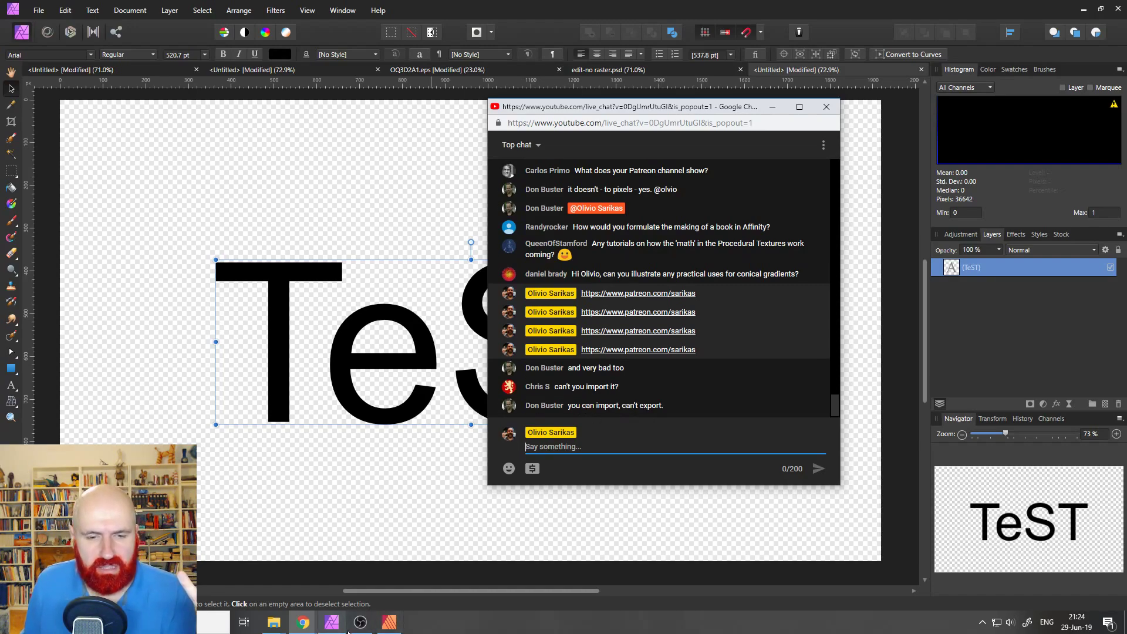
Step: Switch to OBS, hide the Webcam-TUT source, and return to Affinity Photo with the text deselected
mouse_move(361, 627)
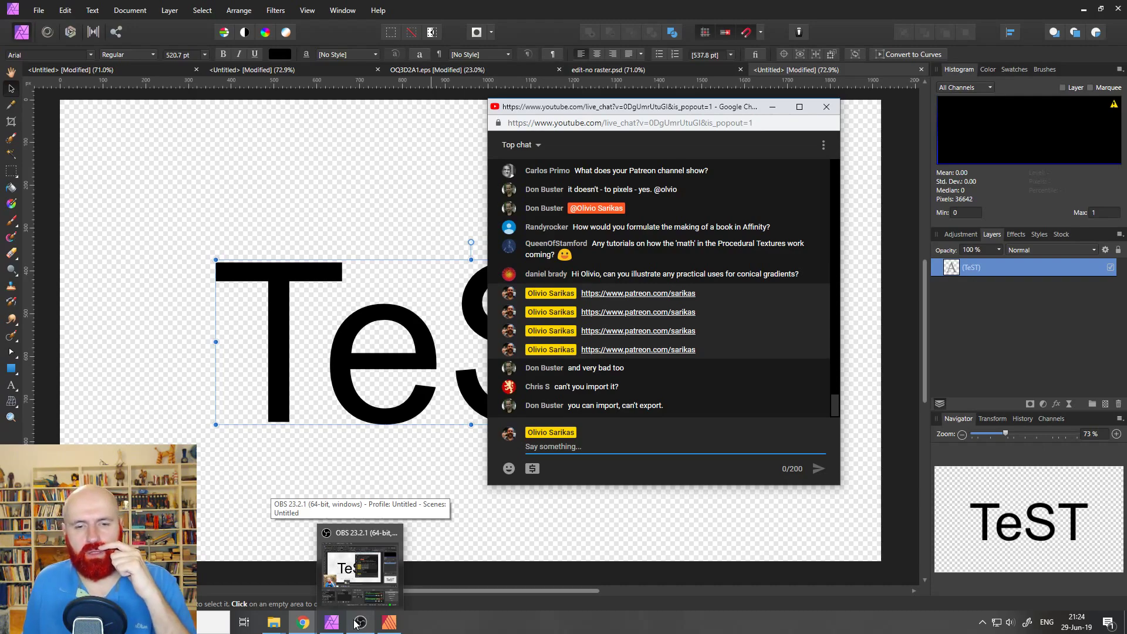
click(356, 624)
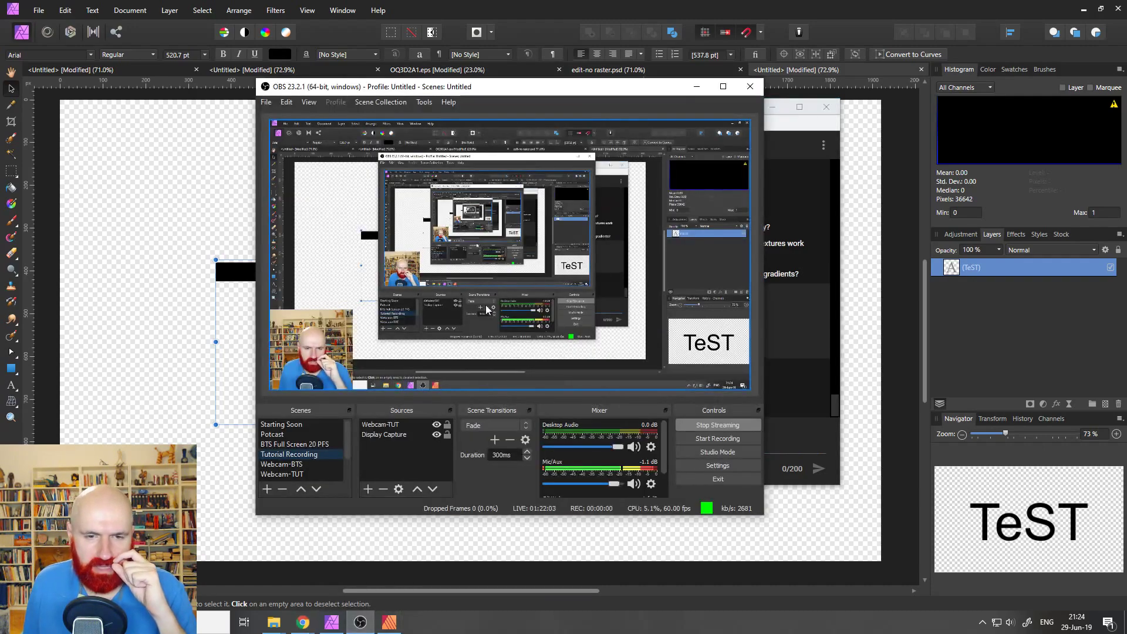
click(437, 424)
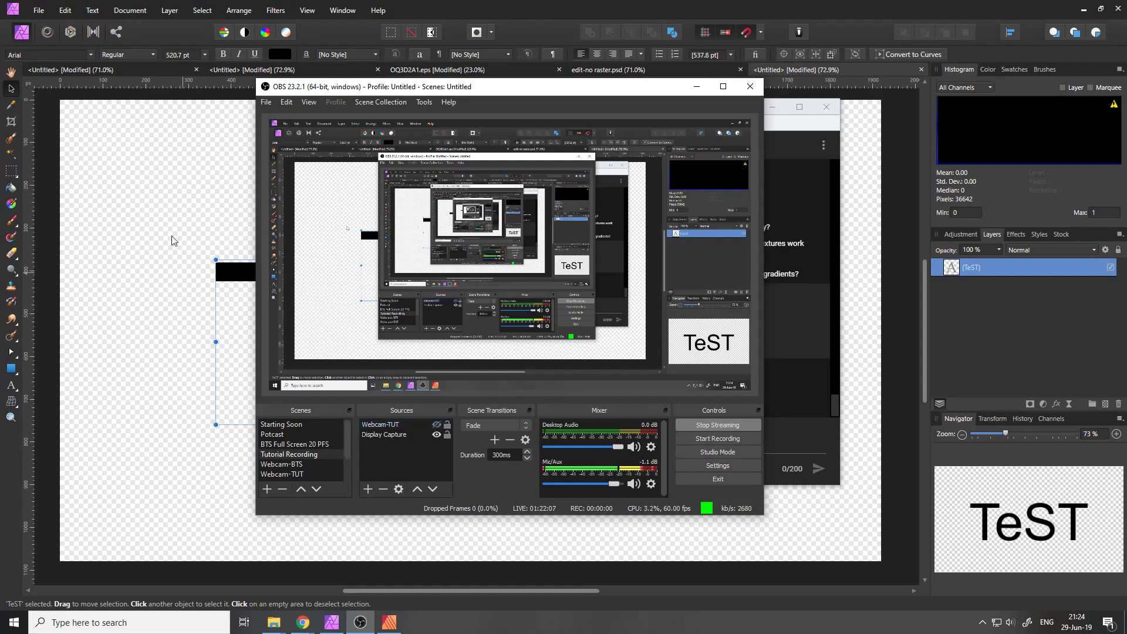
click(120, 312)
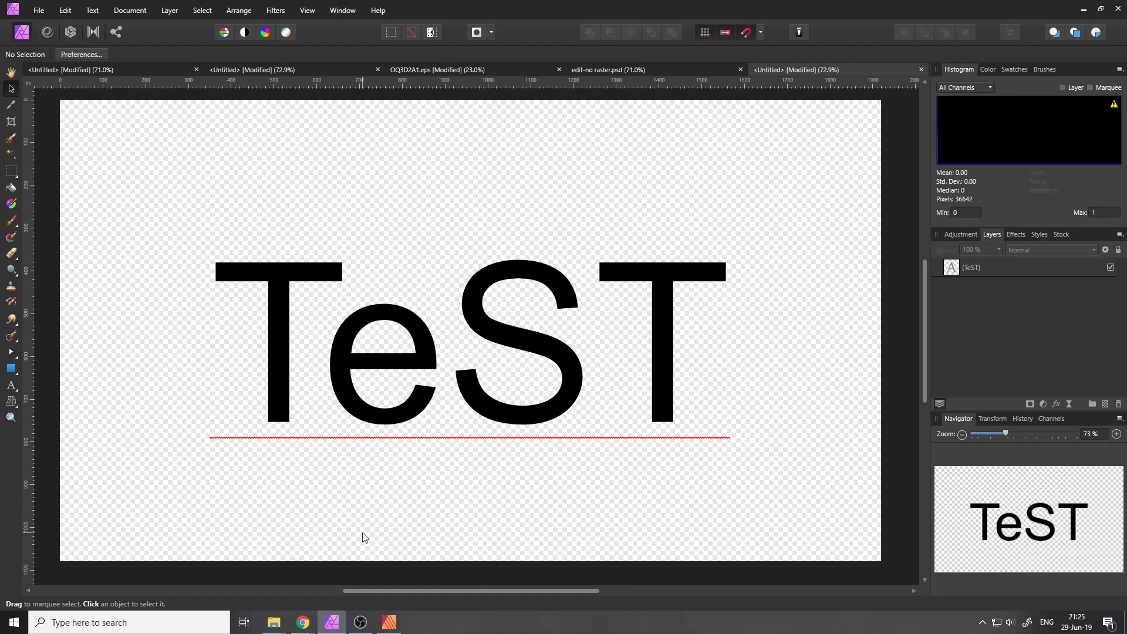
Step: Switch to OBS, make the Webcam-TUT source visible again, and return to Affinity Photo
click(359, 623)
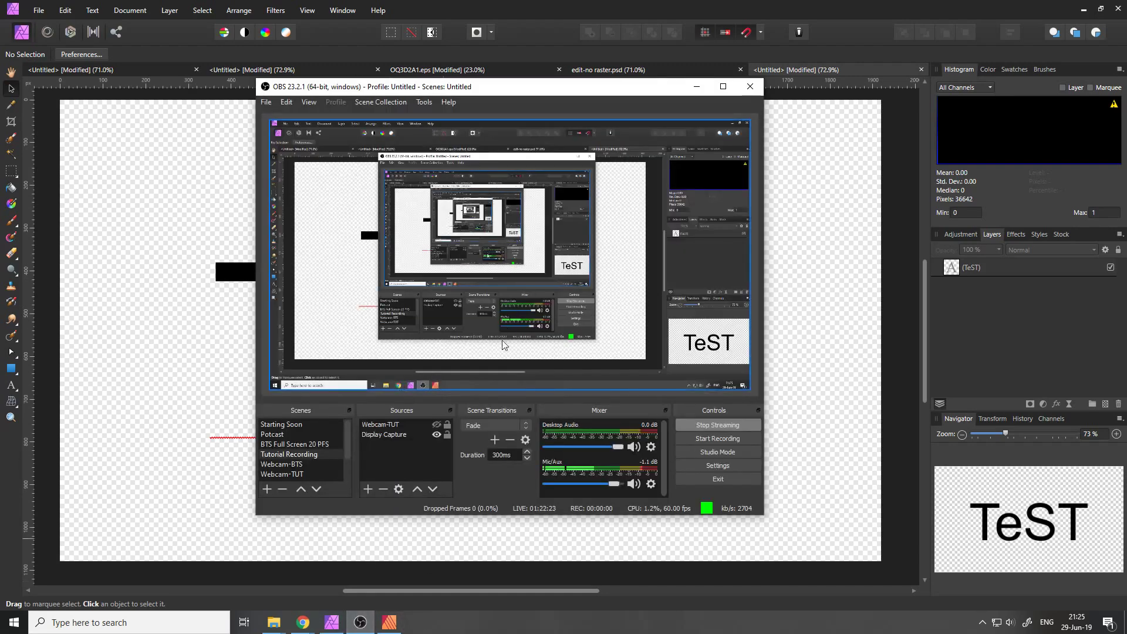
click(436, 424)
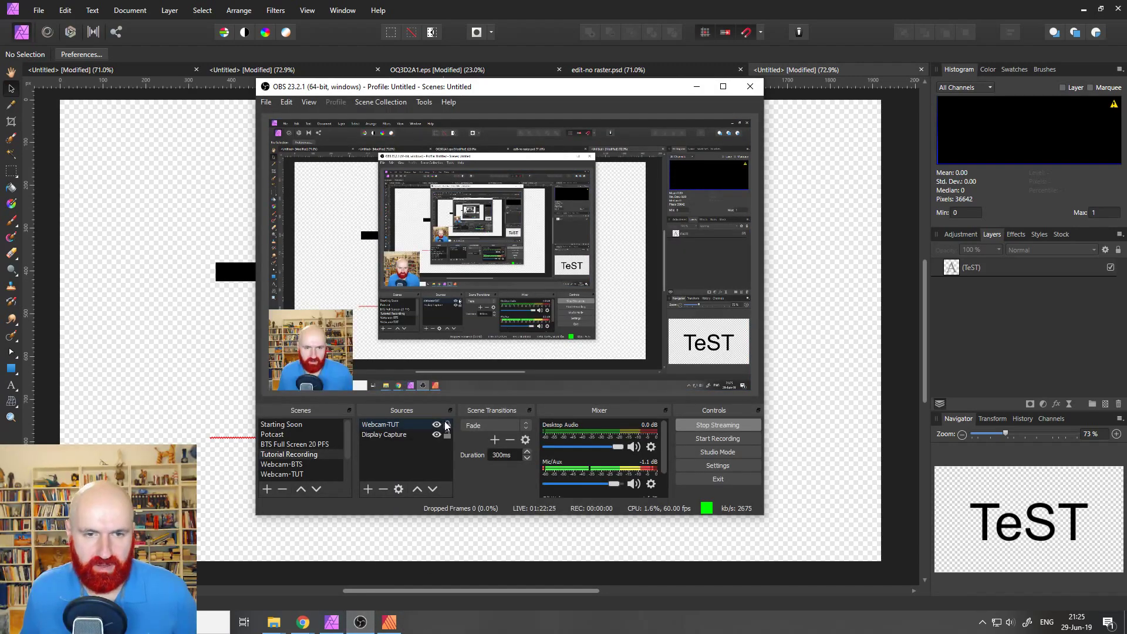
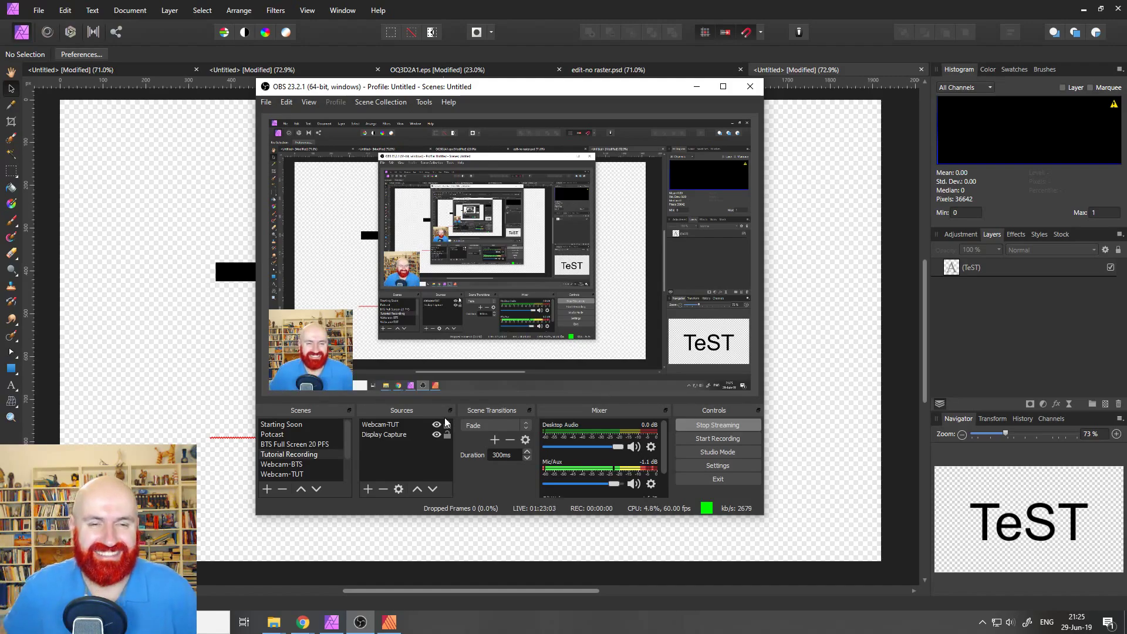
click(165, 265)
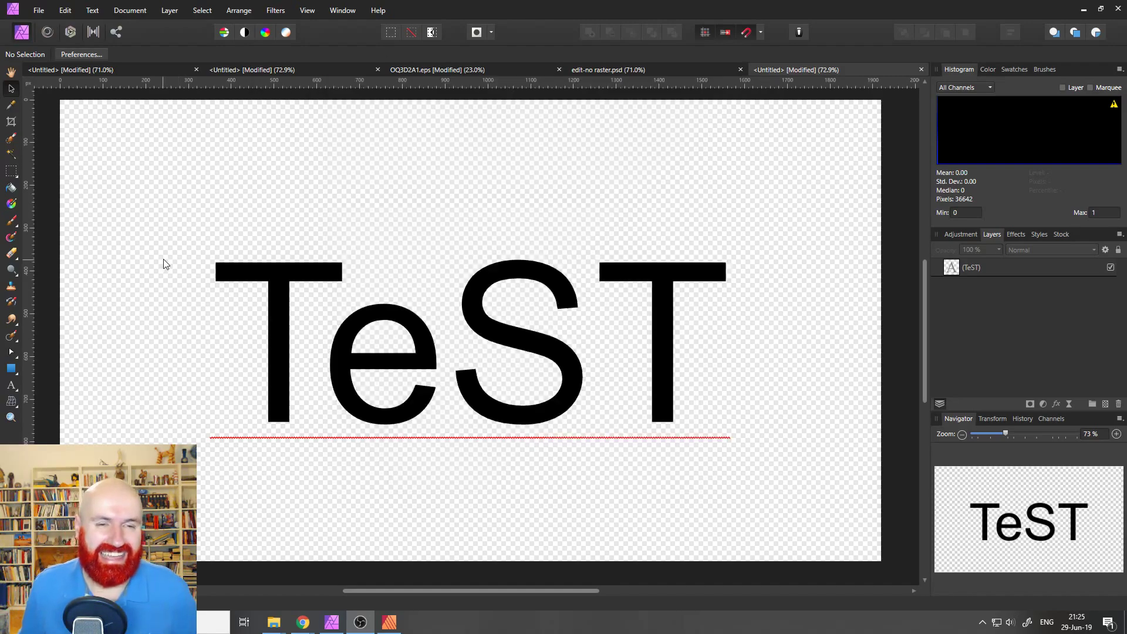
Step: Close the TeST document without saving, and close edit-no raster.psd
click(921, 70)
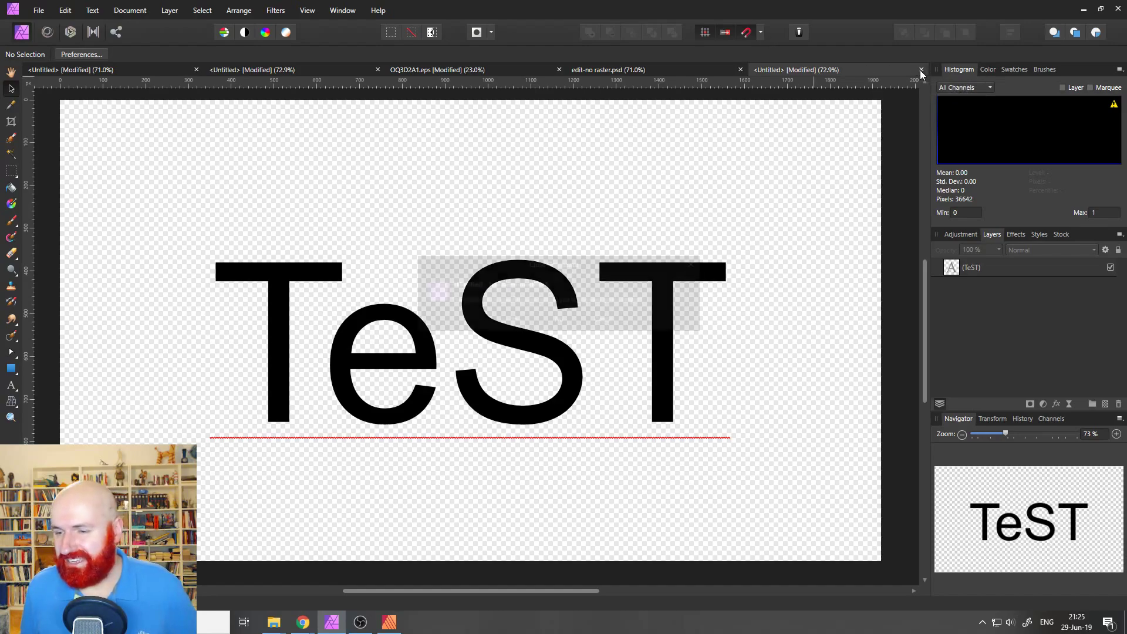
click(558, 320)
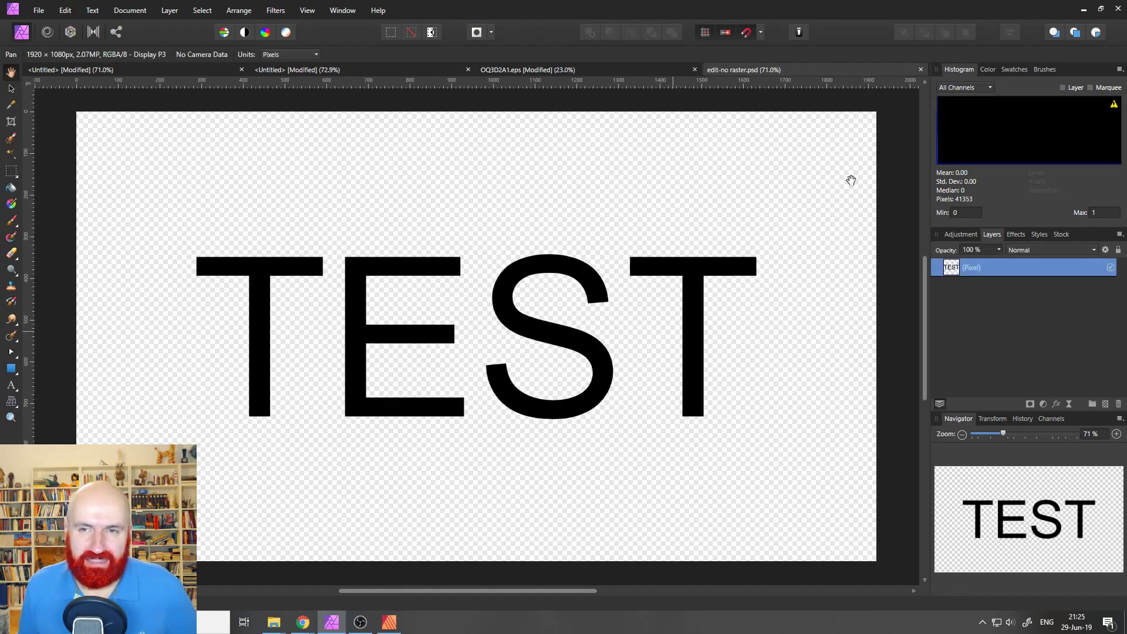
click(922, 70)
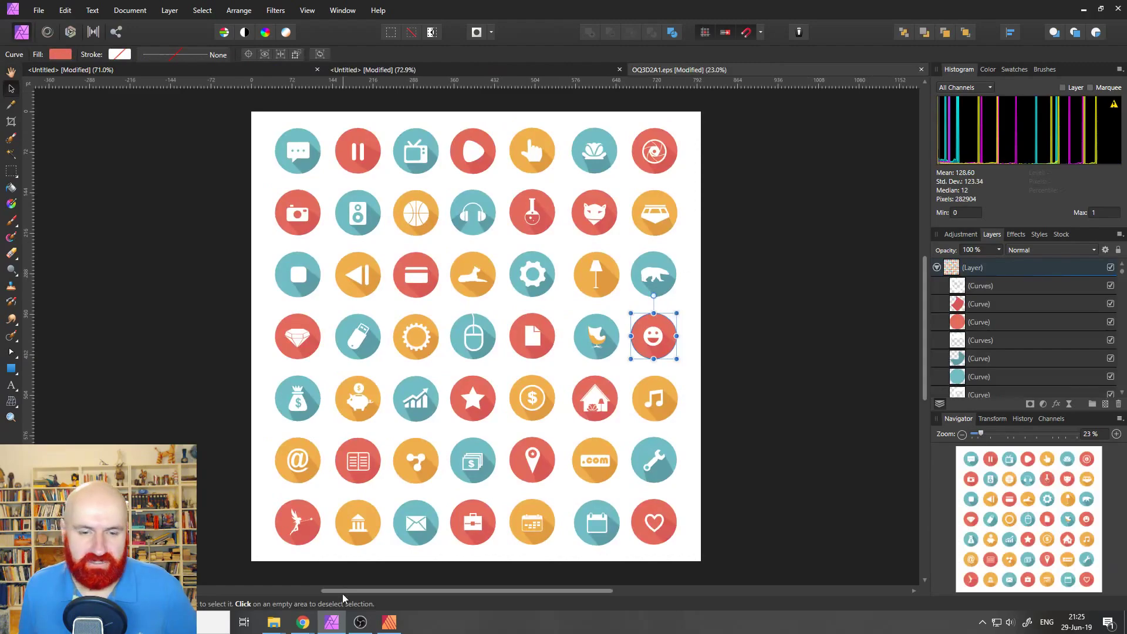
Step: Return to the live chat pop-out in Chrome to check for new viewer questions
mouse_move(301, 626)
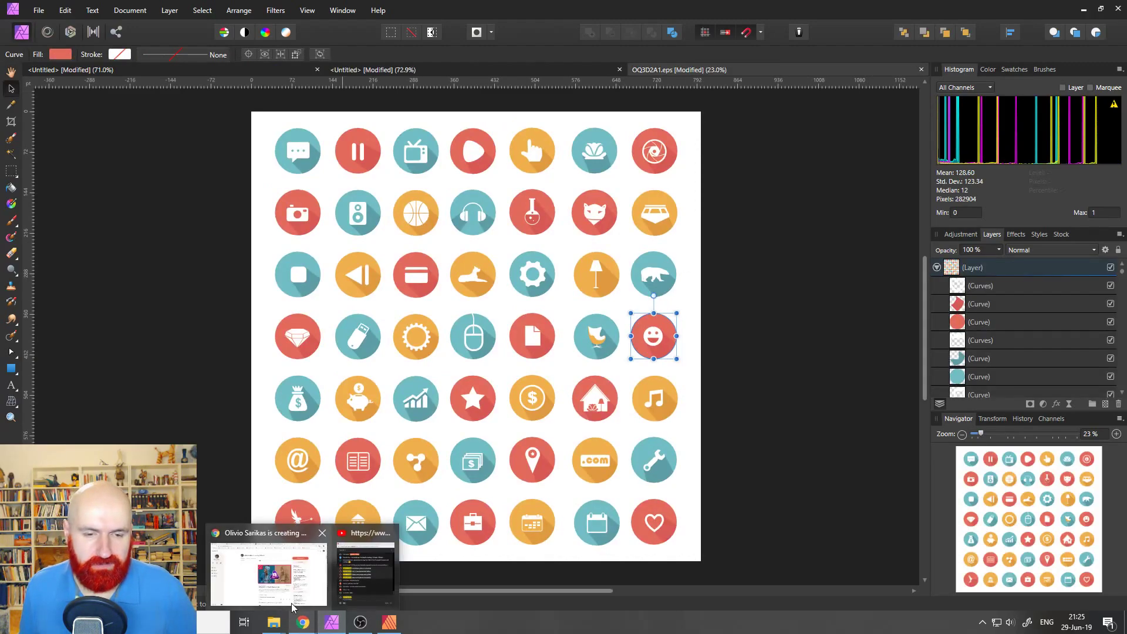
click(359, 593)
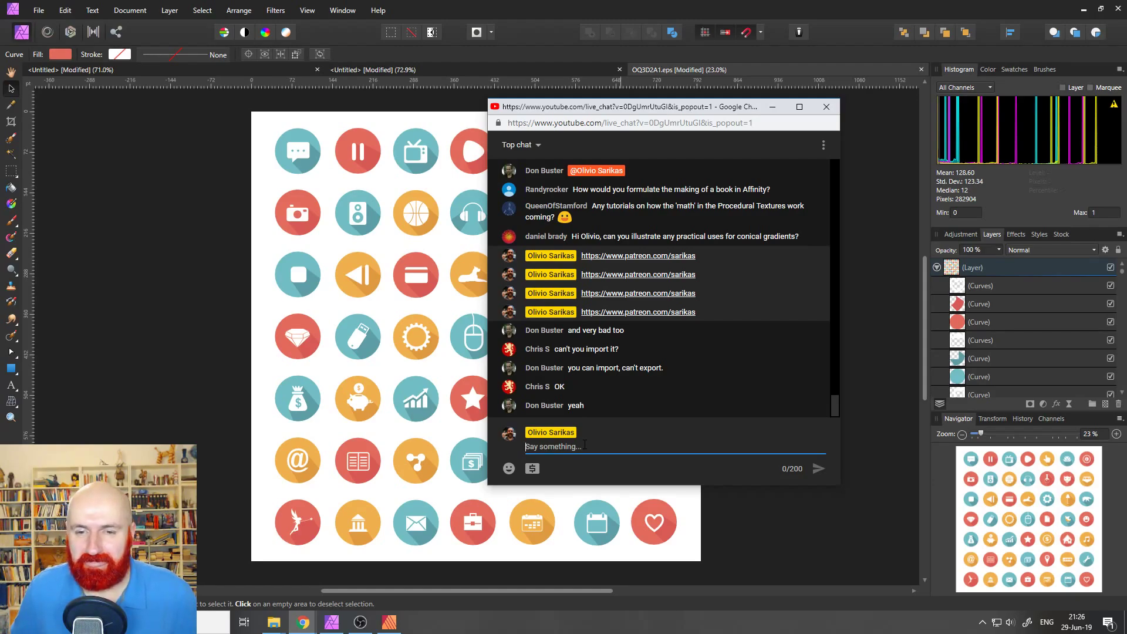
Step: Switch to the main Chrome window and open the 80 LUTs Pack page from the Gumroad product list
click(303, 623)
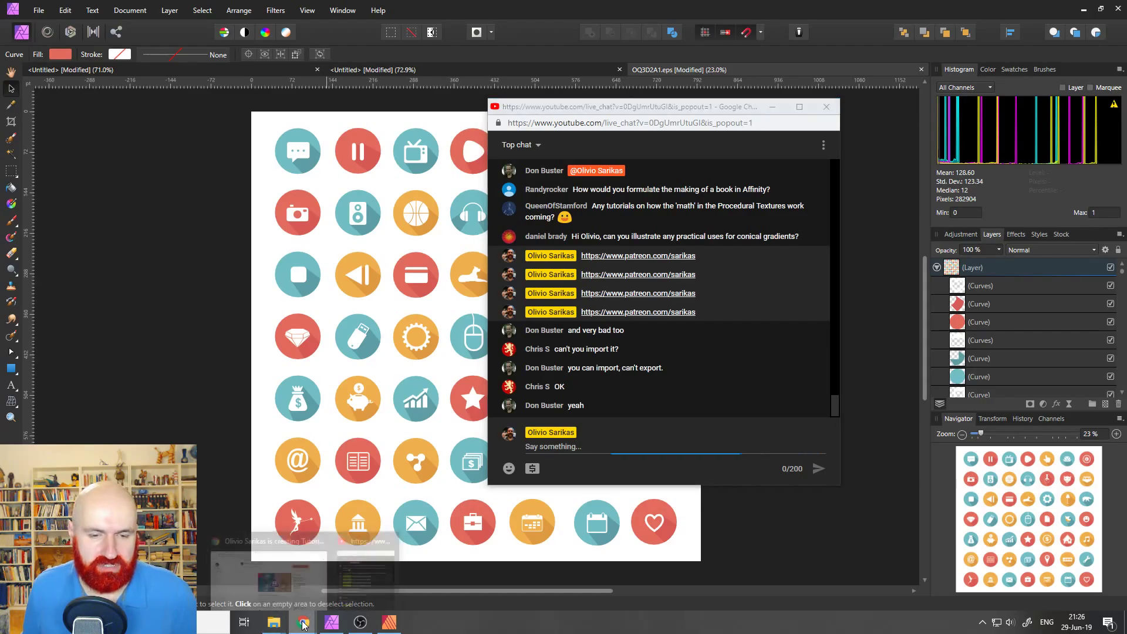
click(291, 574)
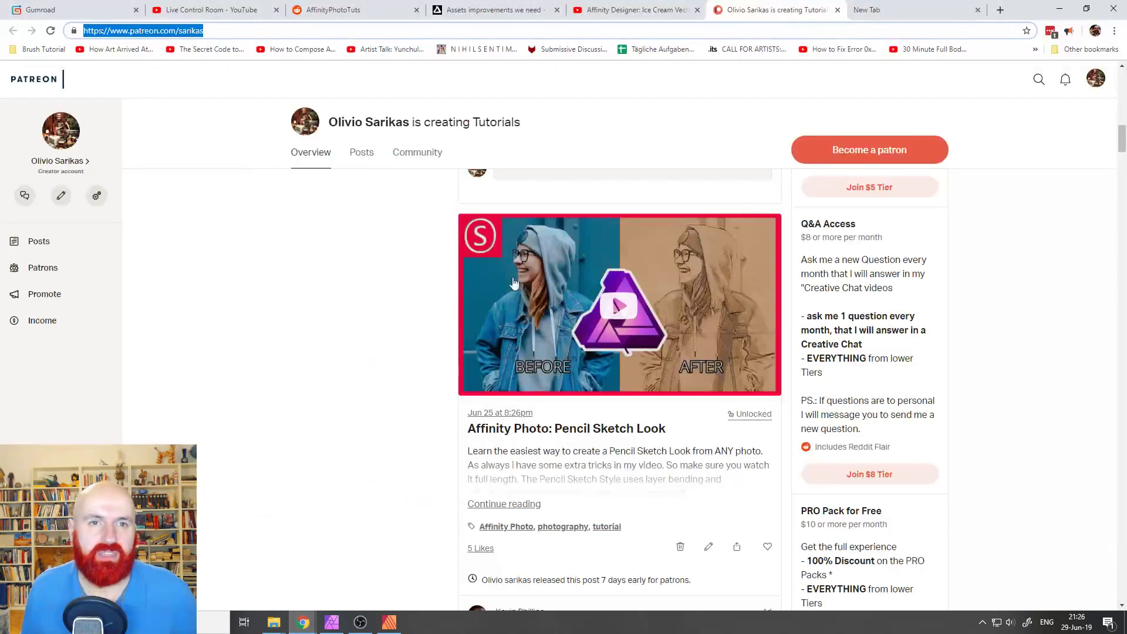
click(91, 12)
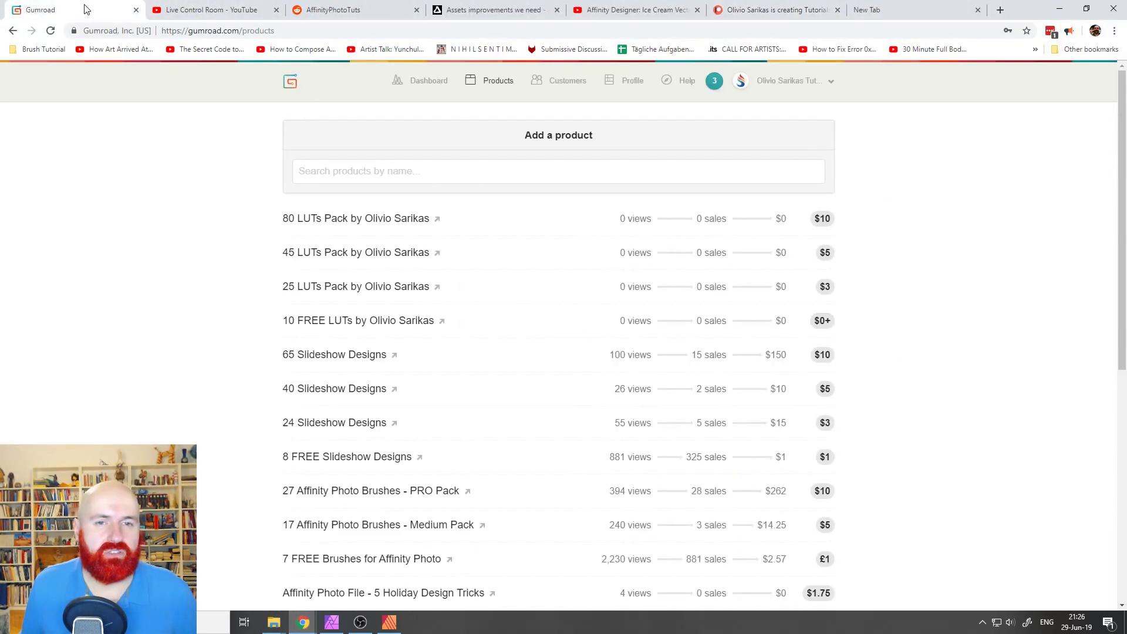
click(437, 221)
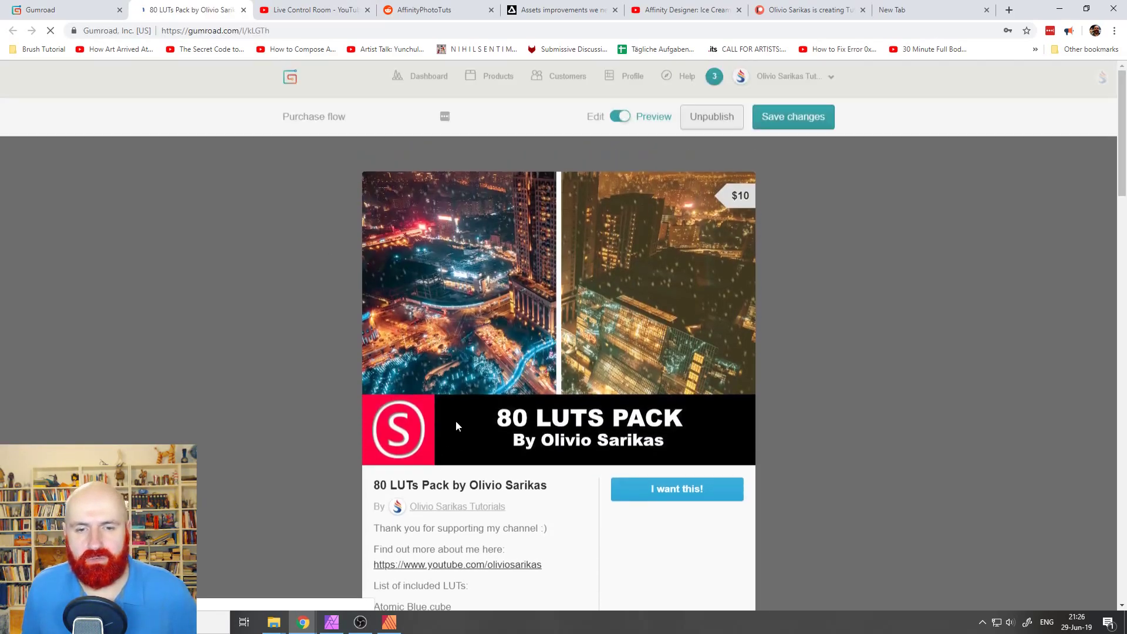
Step: Look through the list of included LUT files on the 80 LUTs Pack page
scroll(457, 425, down, 15)
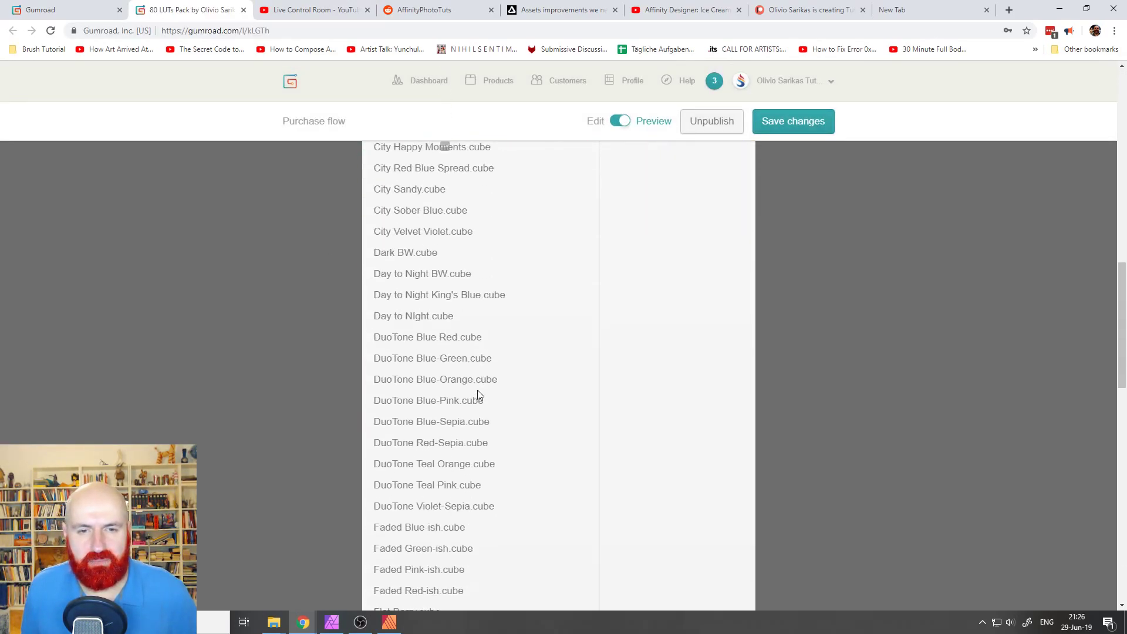
scroll(477, 389, down, 12)
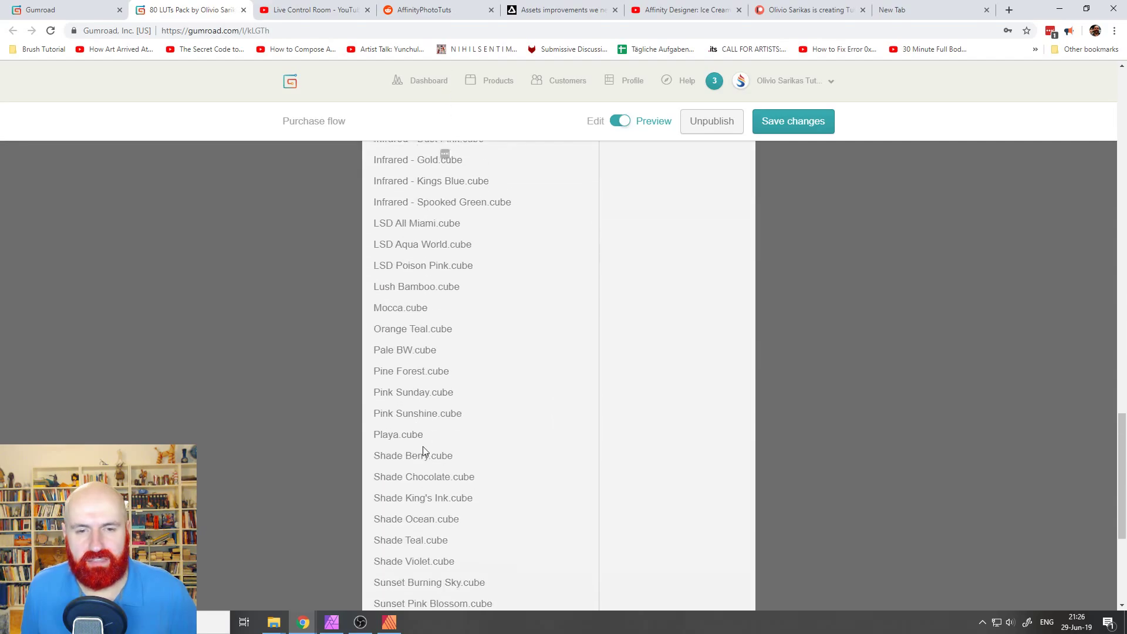
scroll(423, 450, down, 5)
scroll(416, 457, up, 7)
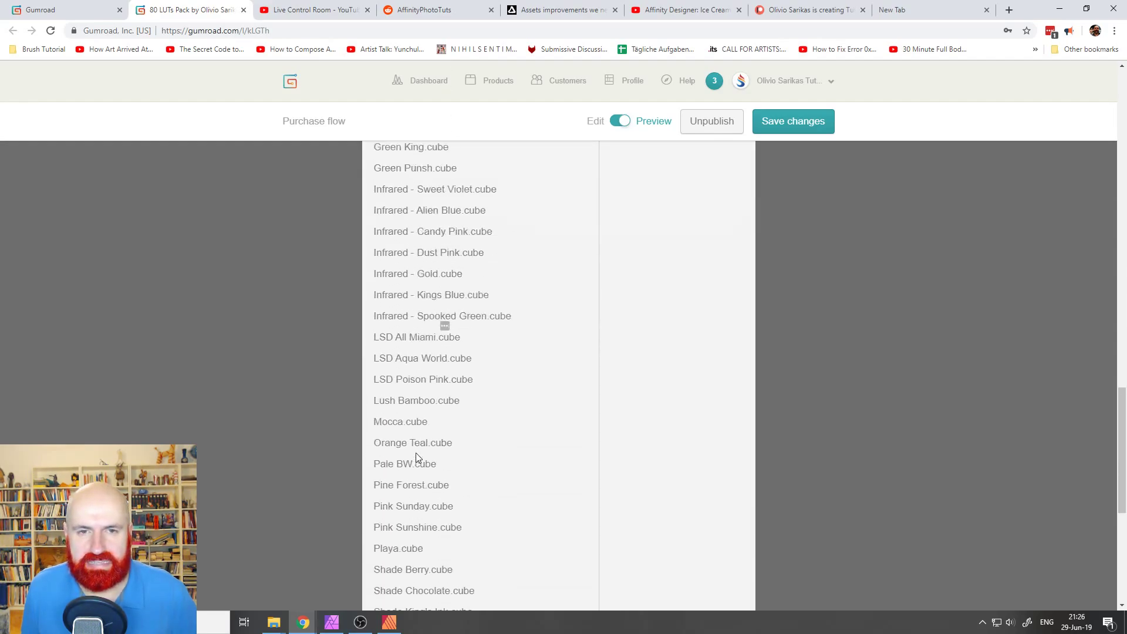
scroll(416, 457, up, 11)
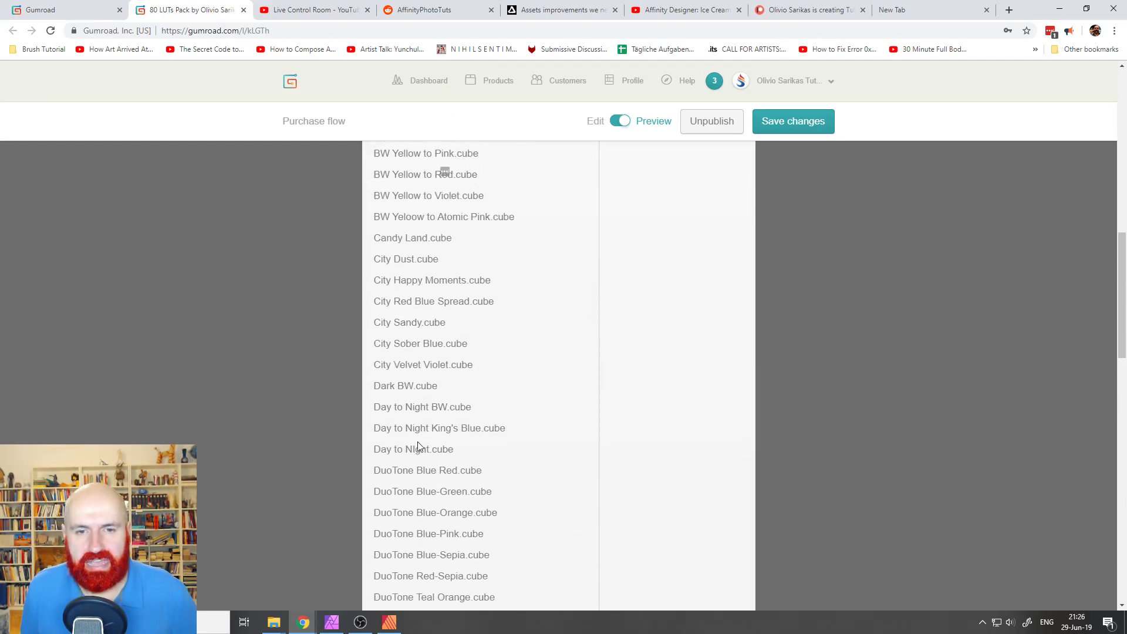
scroll(419, 446, up, 6)
scroll(421, 432, down, 6)
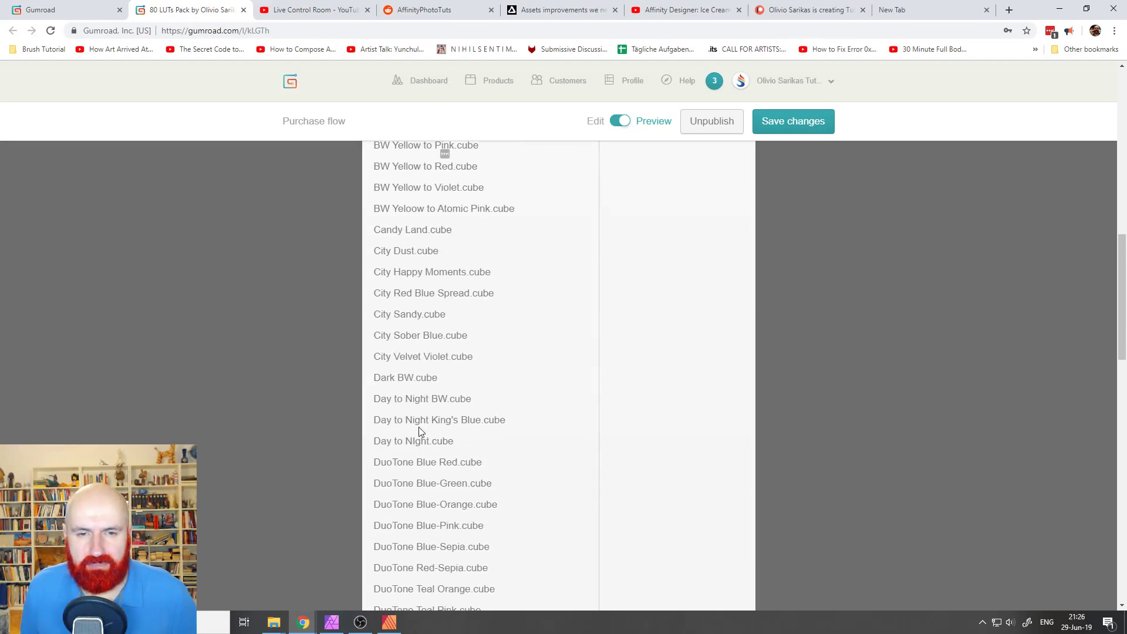
Step: Highlight the three LSD entries in the LUT list, from LSD All Miami.cube to LSD Poison Pink.cube
scroll(420, 433, down, 3)
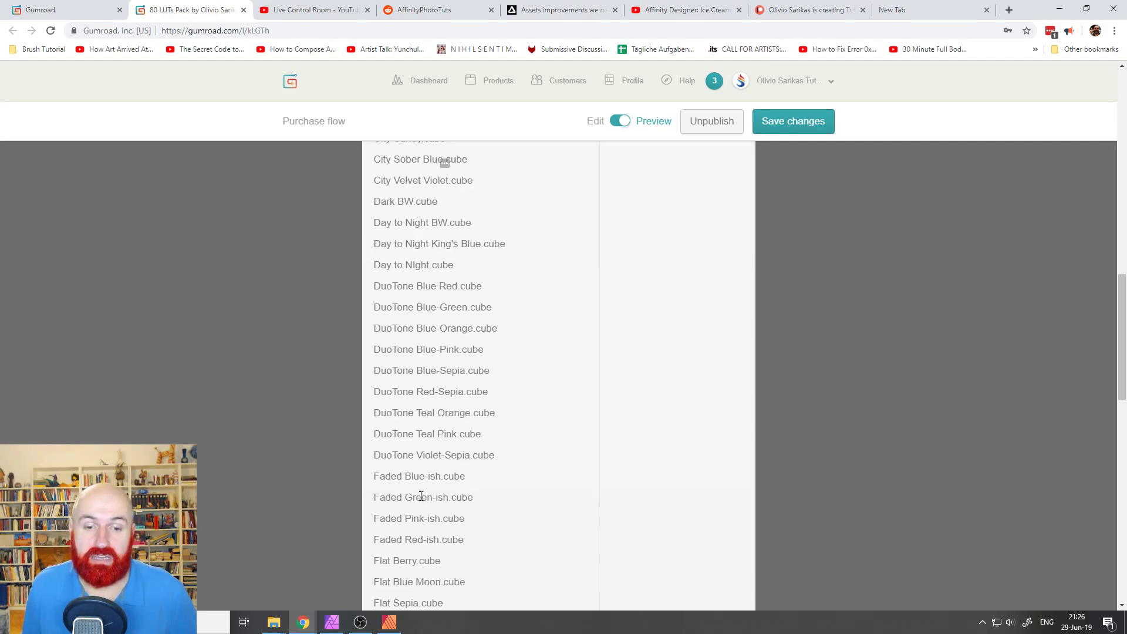
scroll(465, 474, down, 3)
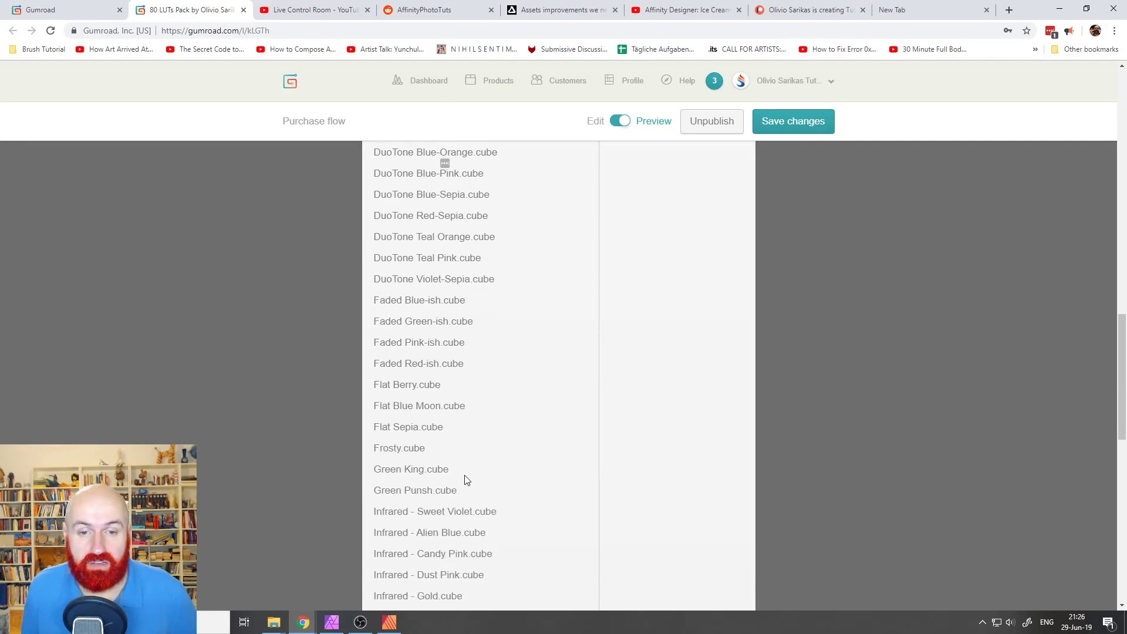
scroll(488, 431, down, 3)
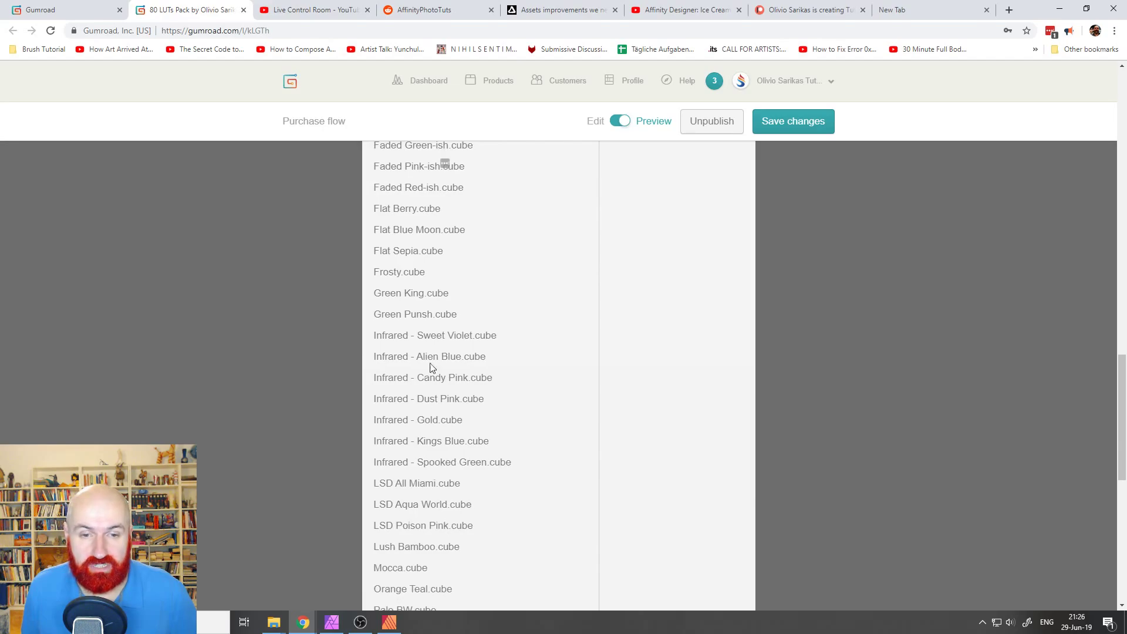
scroll(518, 428, down, 1)
scroll(518, 428, down, 2)
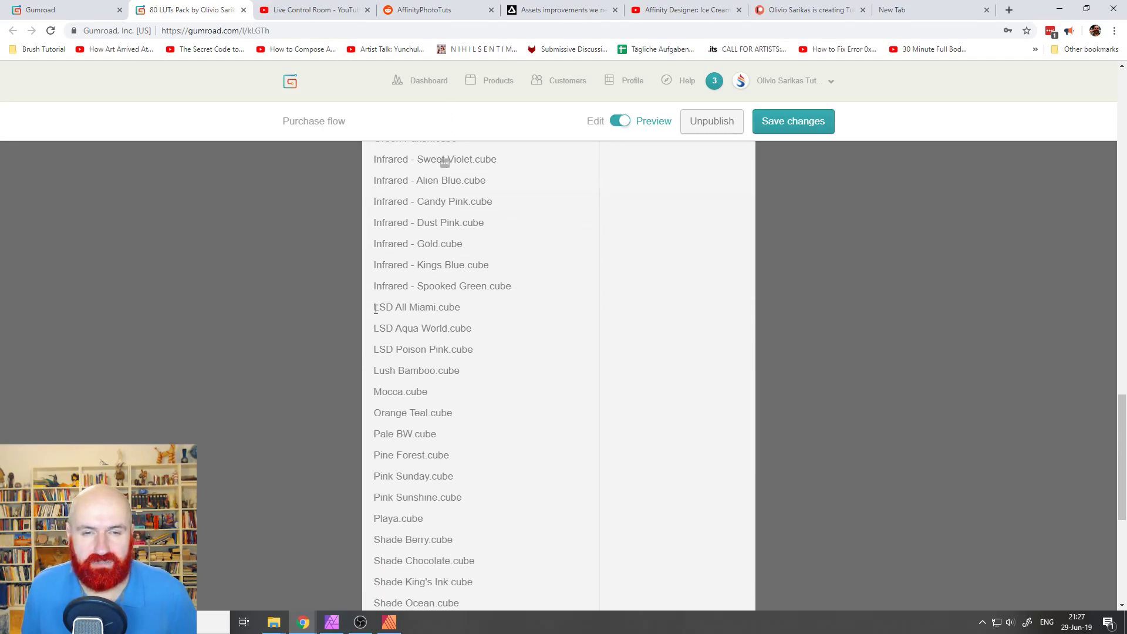
drag(376, 309, 476, 352)
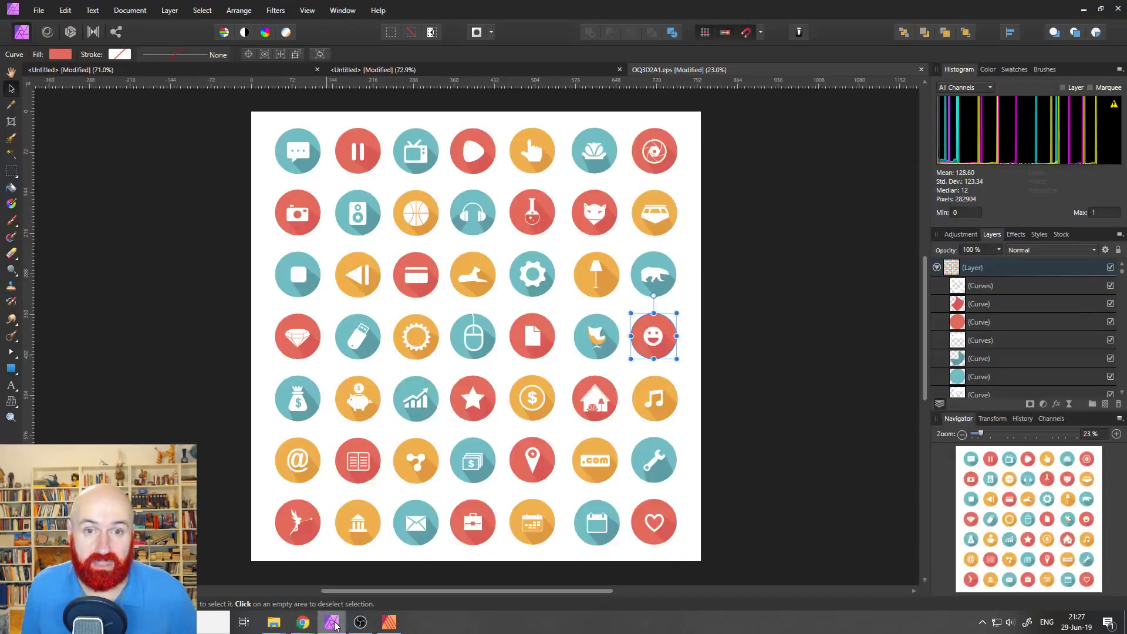
Step: Switch to Affinity Photo and show the portrait layer of the woman in the hat in the first untitled document
click(332, 622)
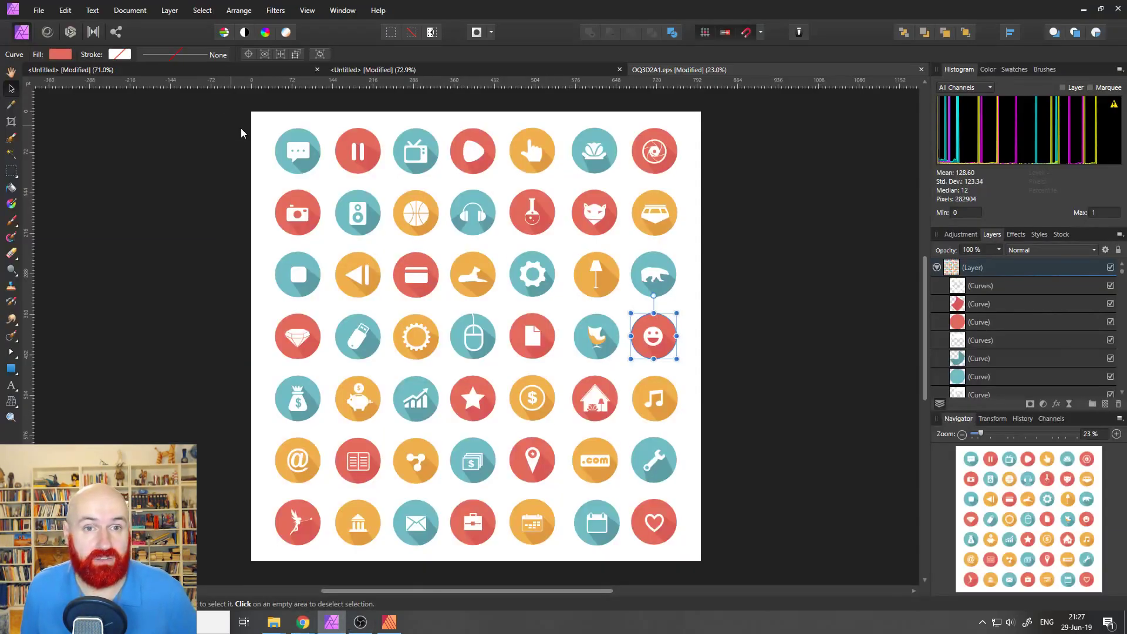
click(158, 72)
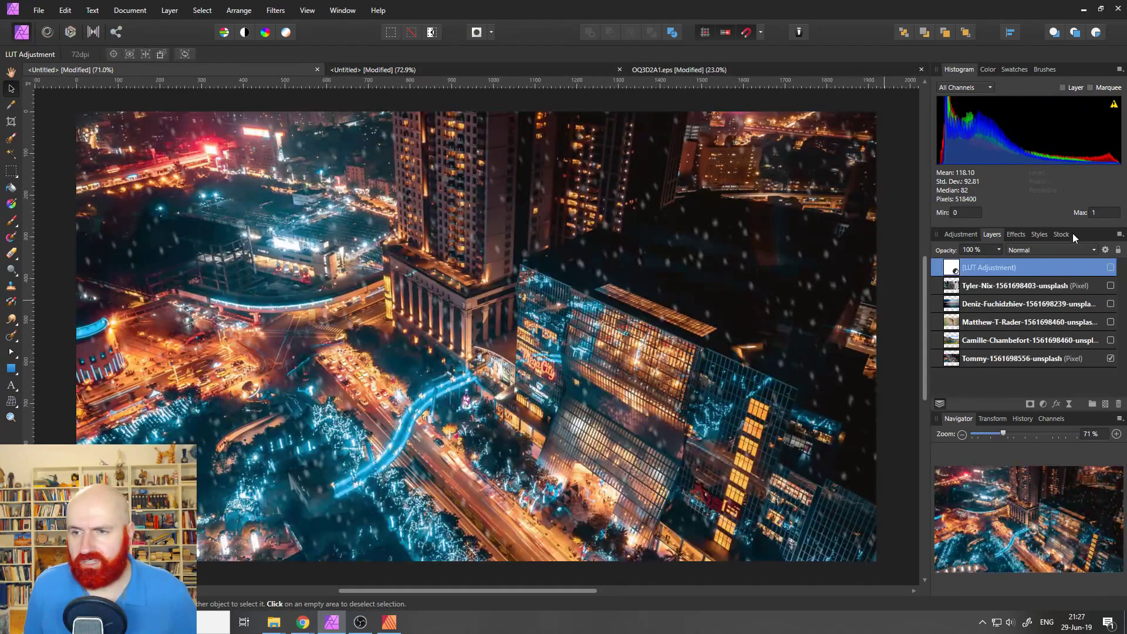
click(1110, 322)
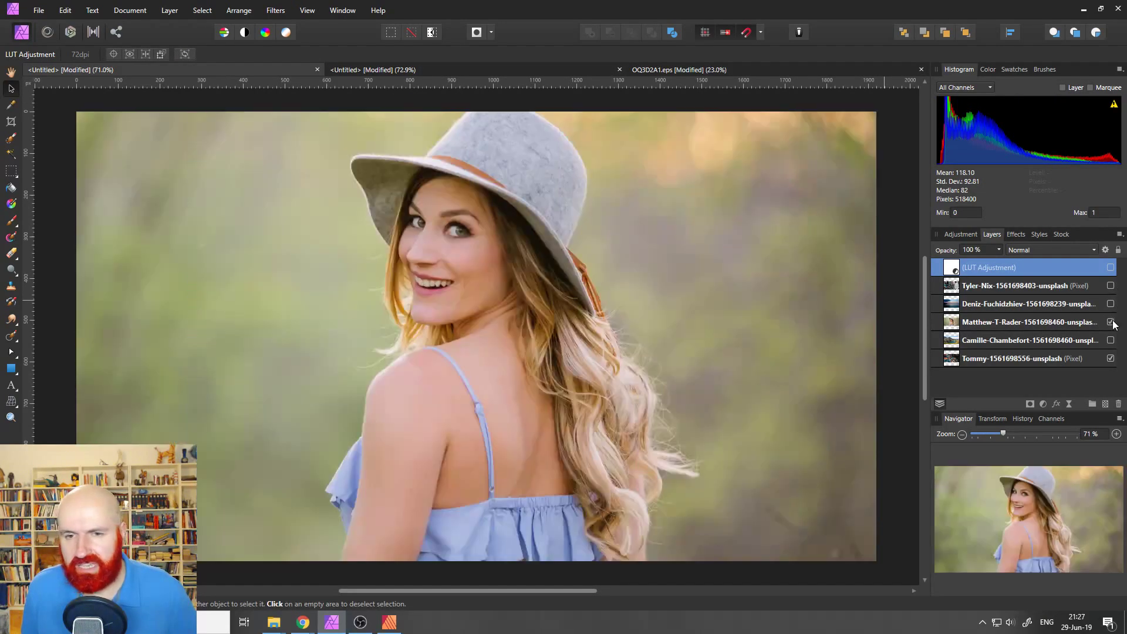
Step: Load LSD All Miami.cube into the existing LUT adjustment from the Oli's PRO LUT Pack - 80 LUTs folder
double_click(961, 268)
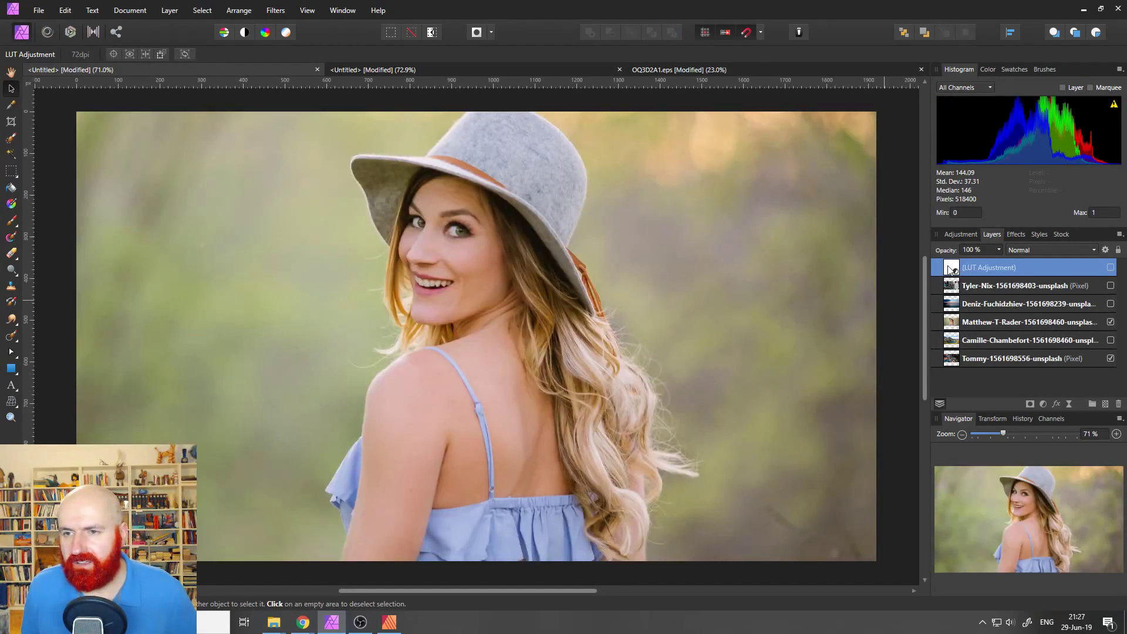
click(851, 406)
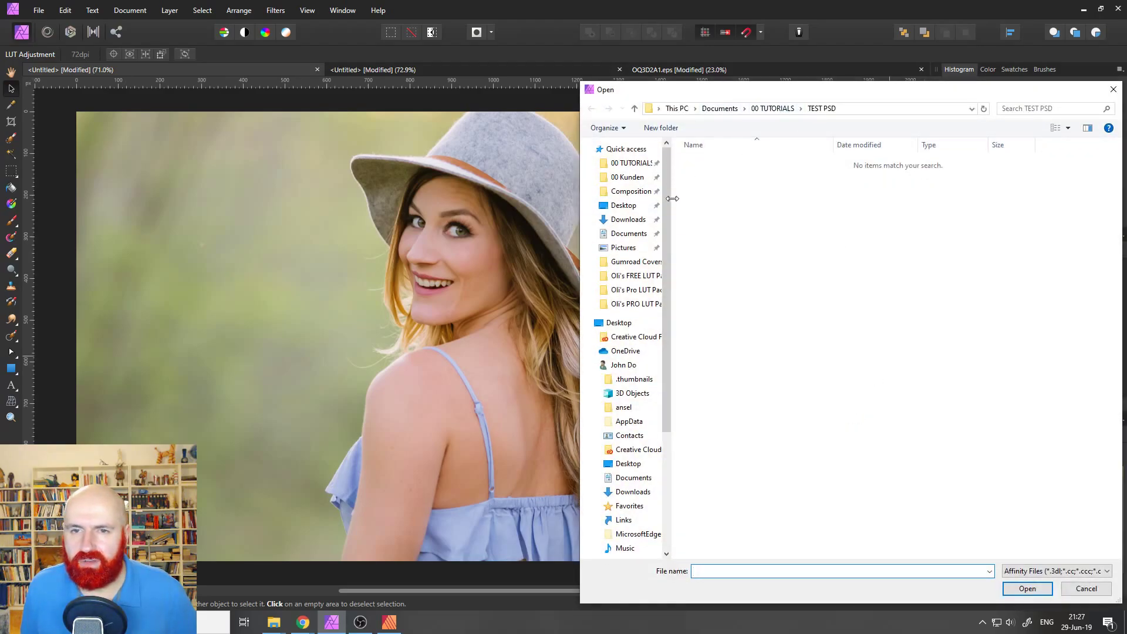
click(634, 171)
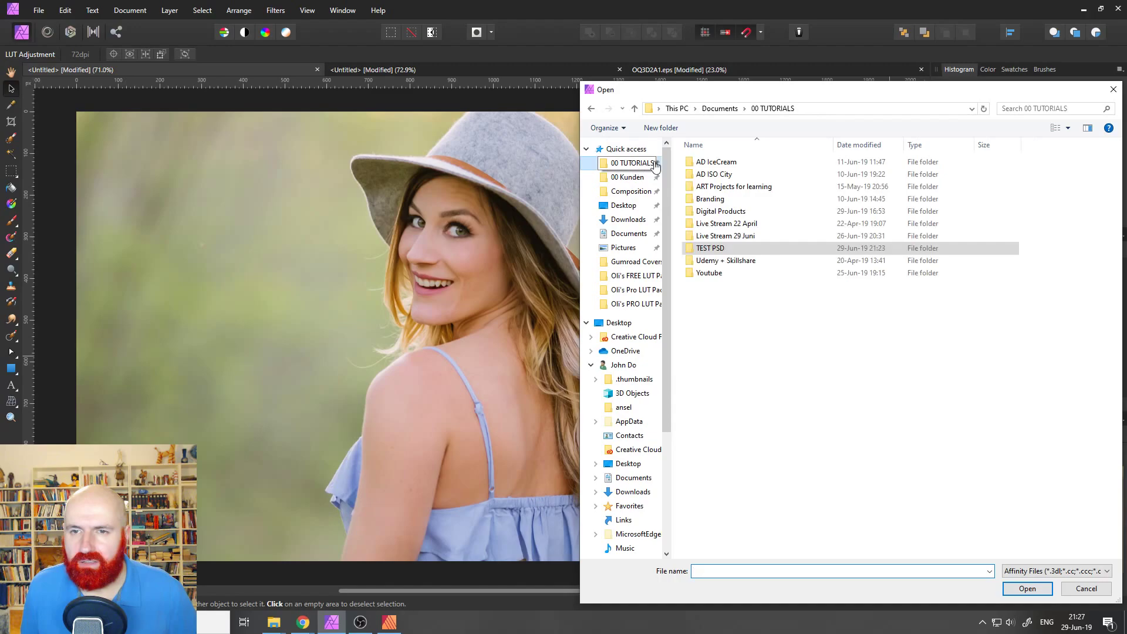
double_click(730, 209)
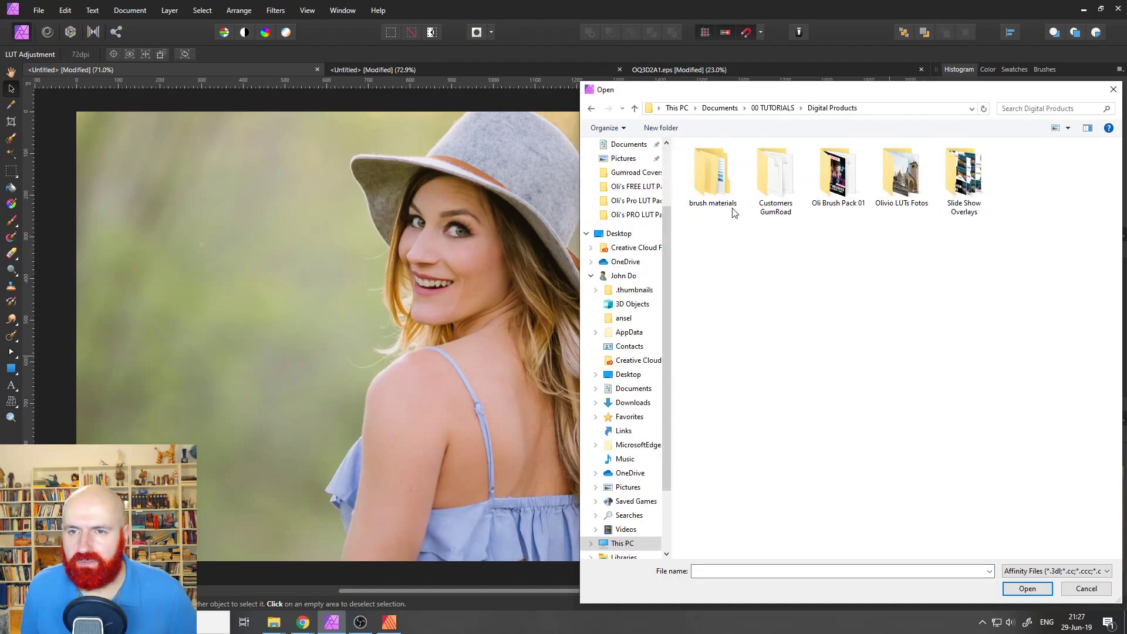
double_click(910, 185)
double_click(733, 178)
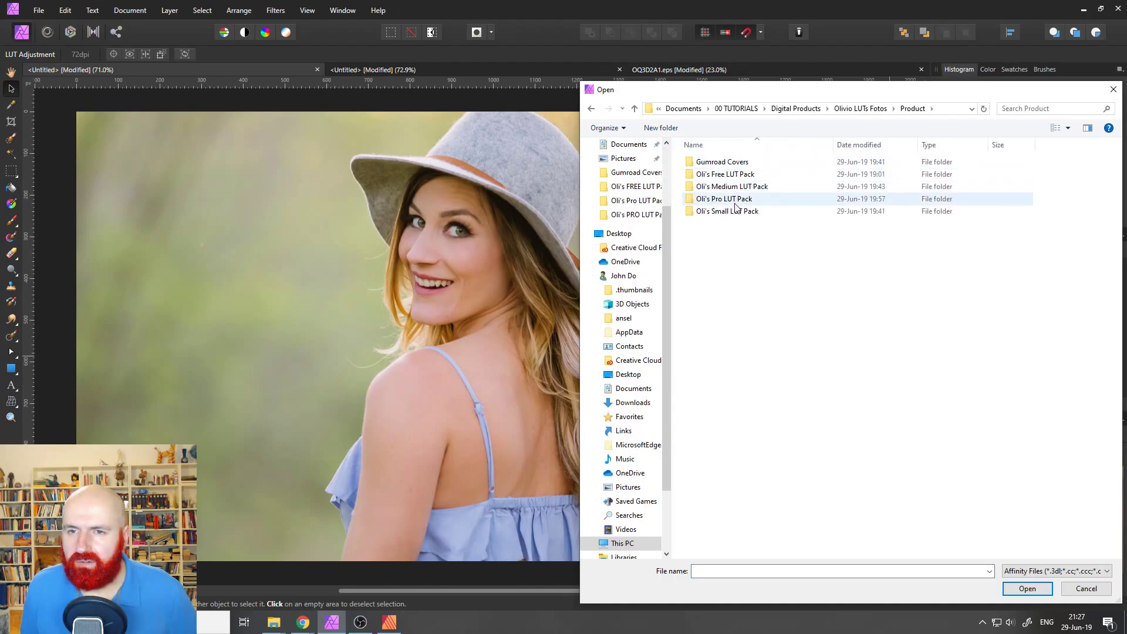
double_click(736, 201)
double_click(728, 163)
scroll(763, 358, down, 10)
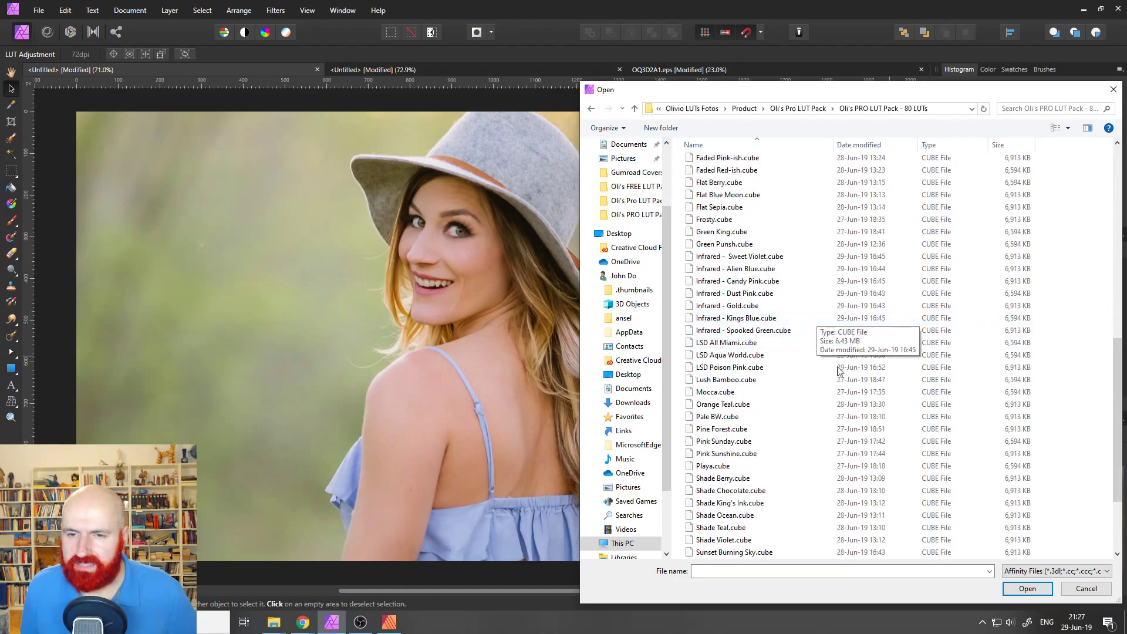
double_click(741, 343)
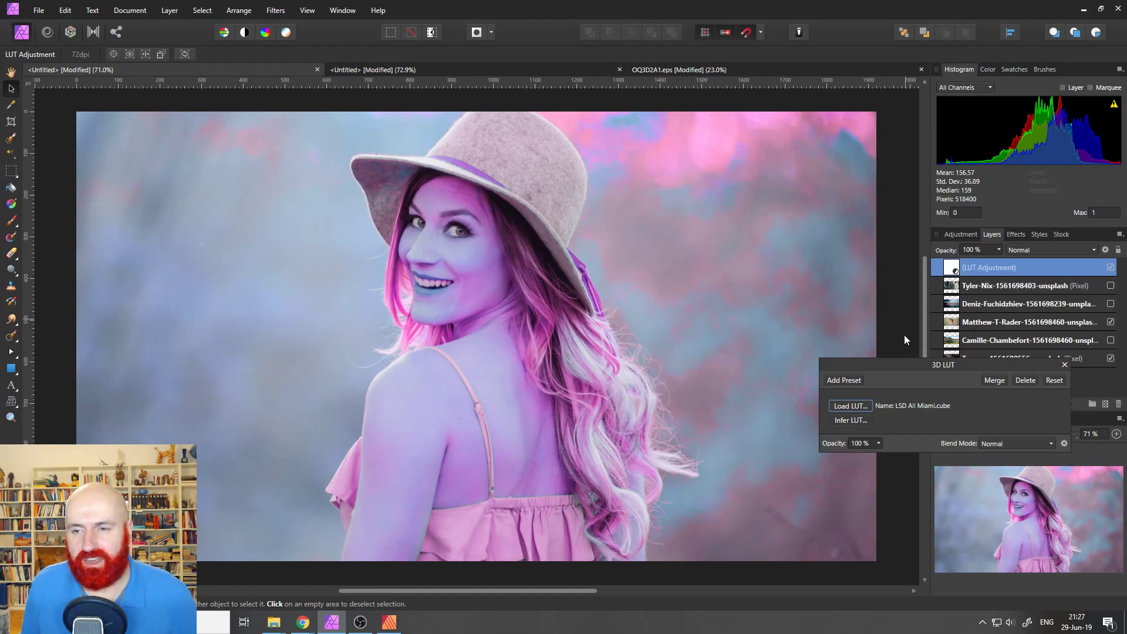
Step: Replace the LUT in the adjustment with LSD Aqua World.cube from the same pack folder
click(862, 409)
scroll(801, 390, down, 8)
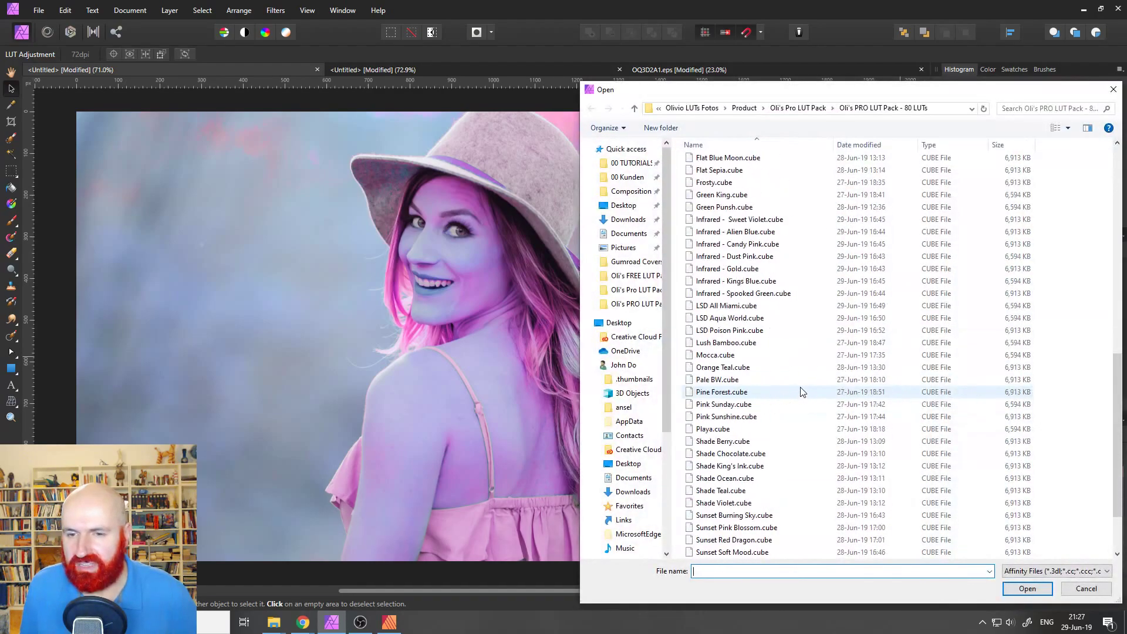
scroll(802, 391, down, 1)
scroll(802, 390, up, 14)
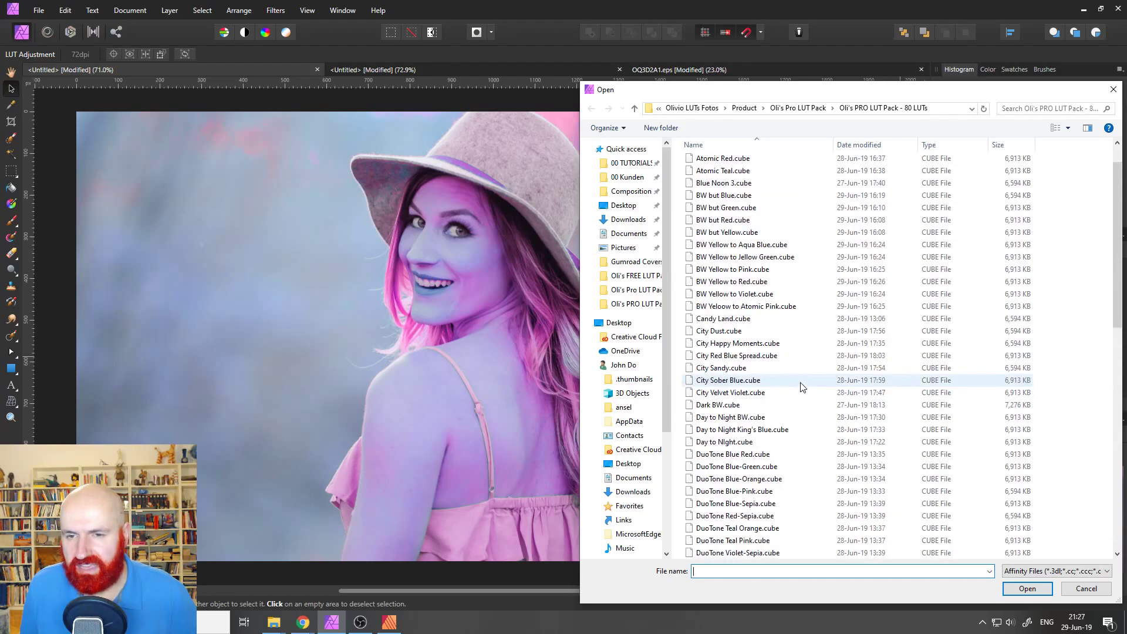
scroll(802, 387, down, 10)
click(755, 393)
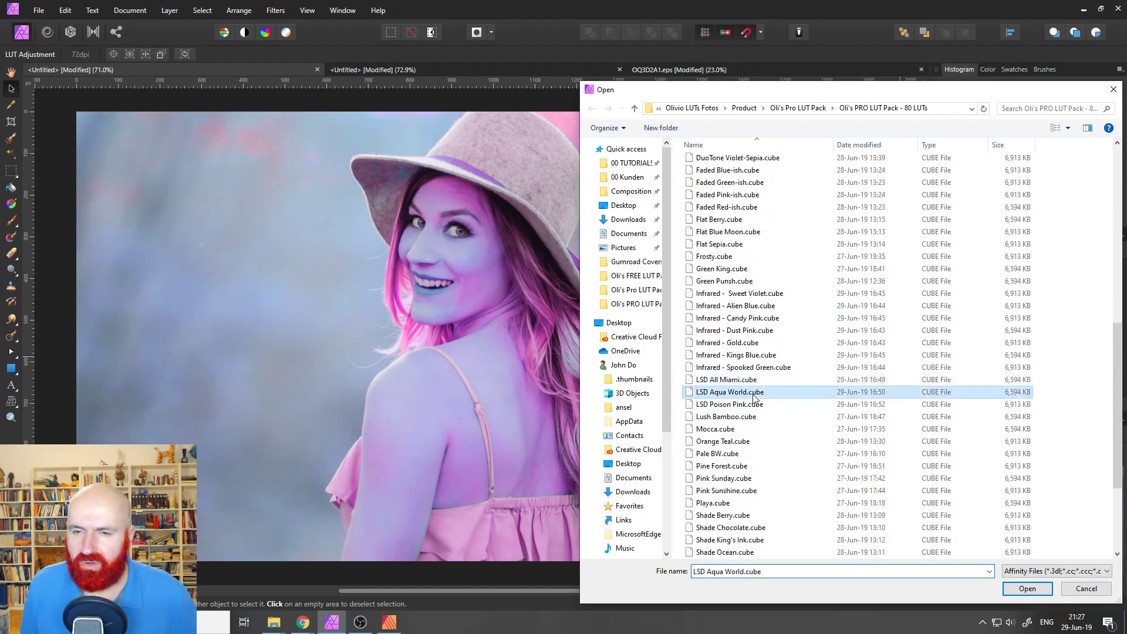
double_click(754, 394)
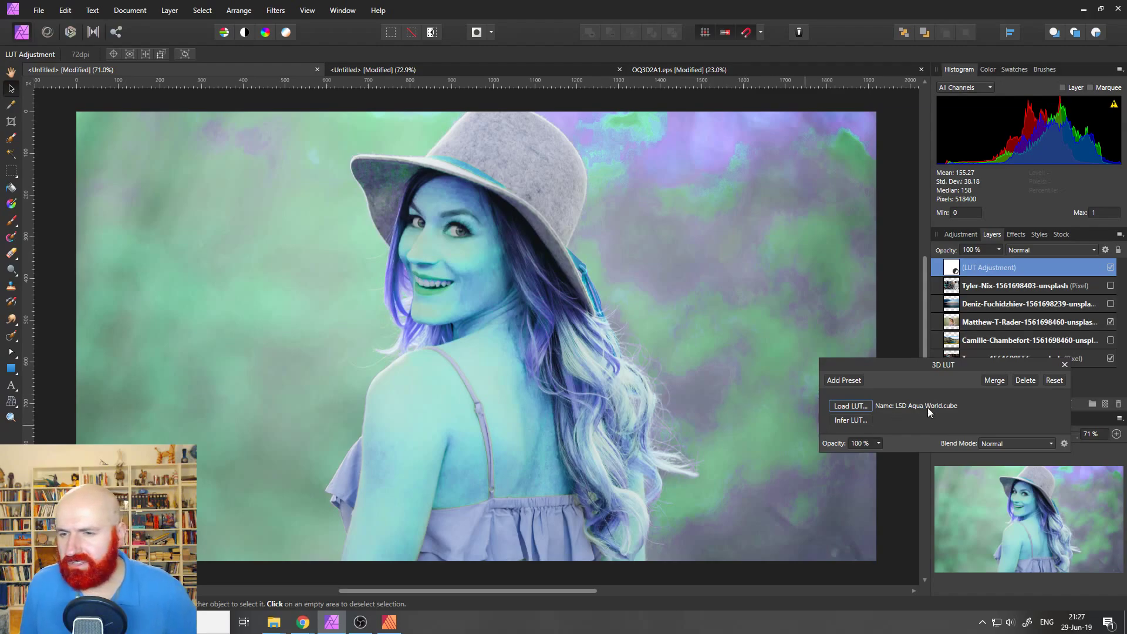
Step: Reduce the LUT adjustment's opacity to 91% and hide the adjustment to compare with the original photo
click(877, 445)
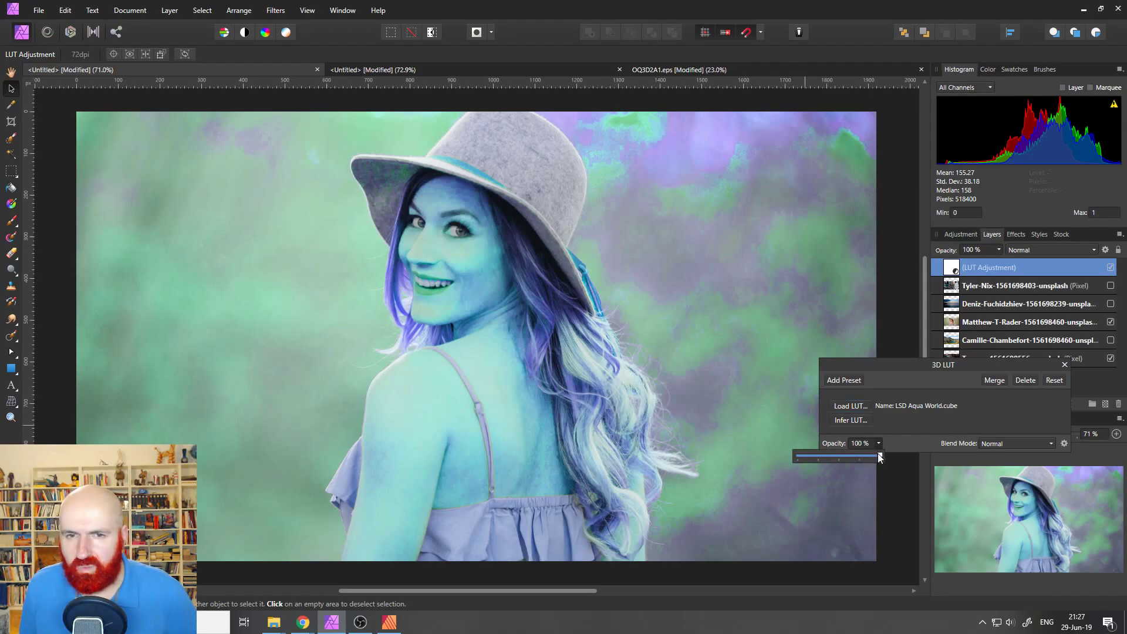
mouse_move(878, 456)
mouse_down()
mouse_move(819, 456)
mouse_move(874, 453)
mouse_up()
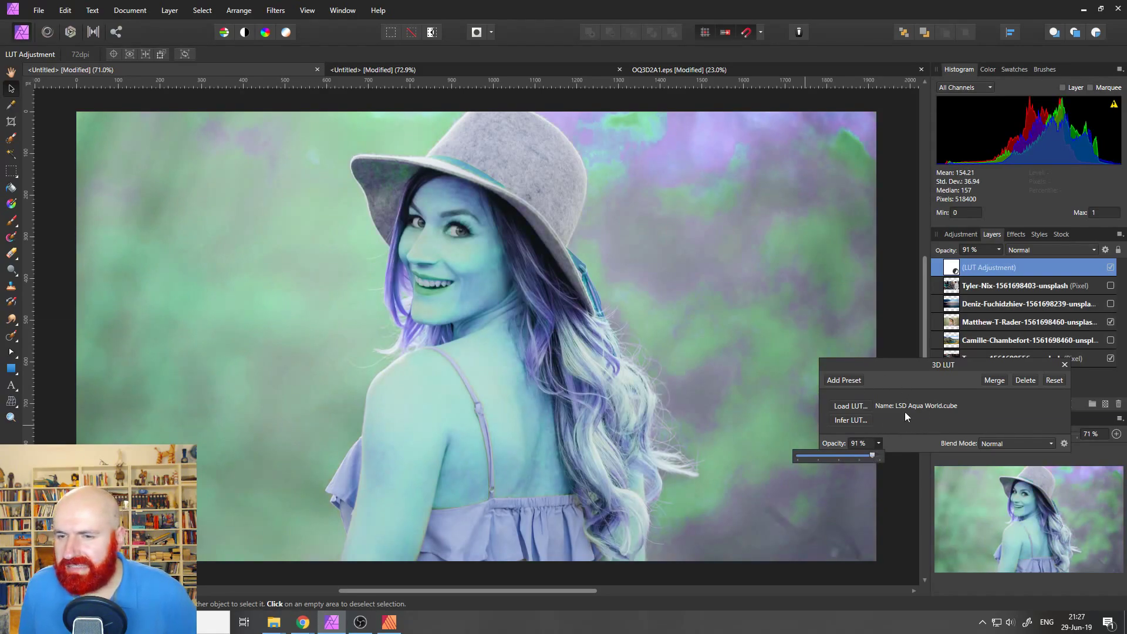
click(1111, 268)
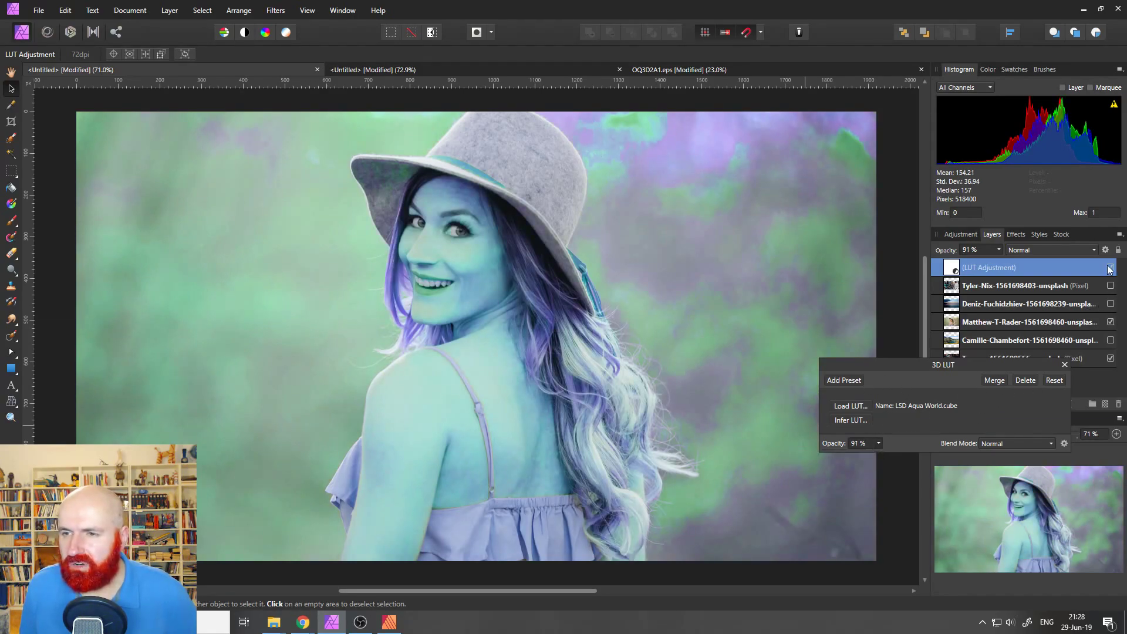
click(1110, 268)
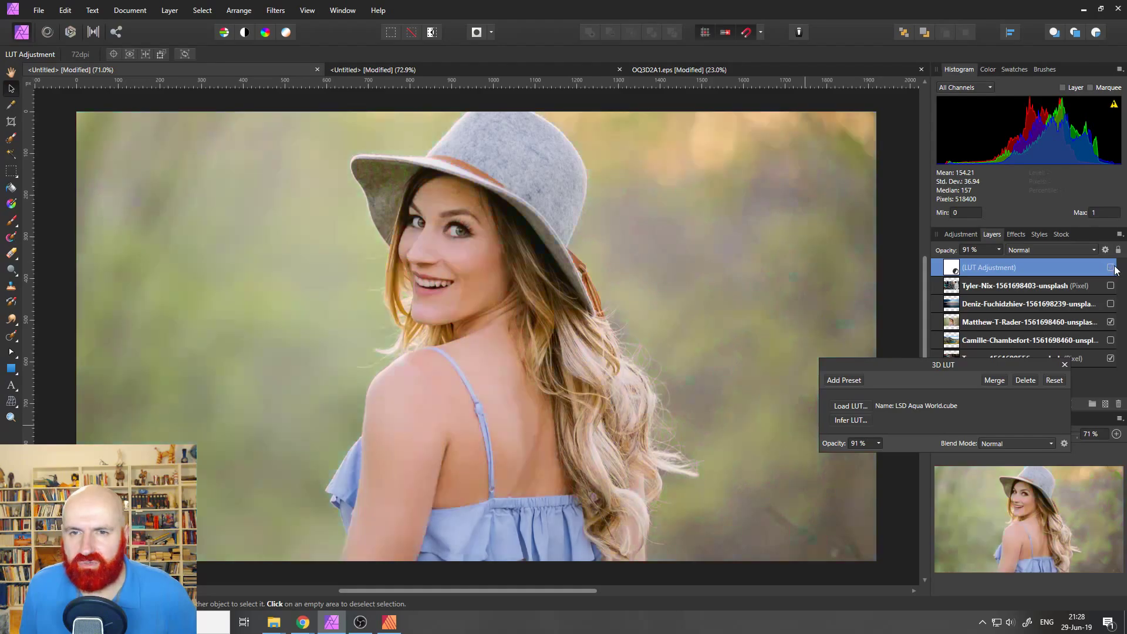
Step: Examine the blurred background beside the hat's edge in the original portrait at 600% magnification
click(11, 417)
click(616, 131)
click(616, 131)
click(617, 131)
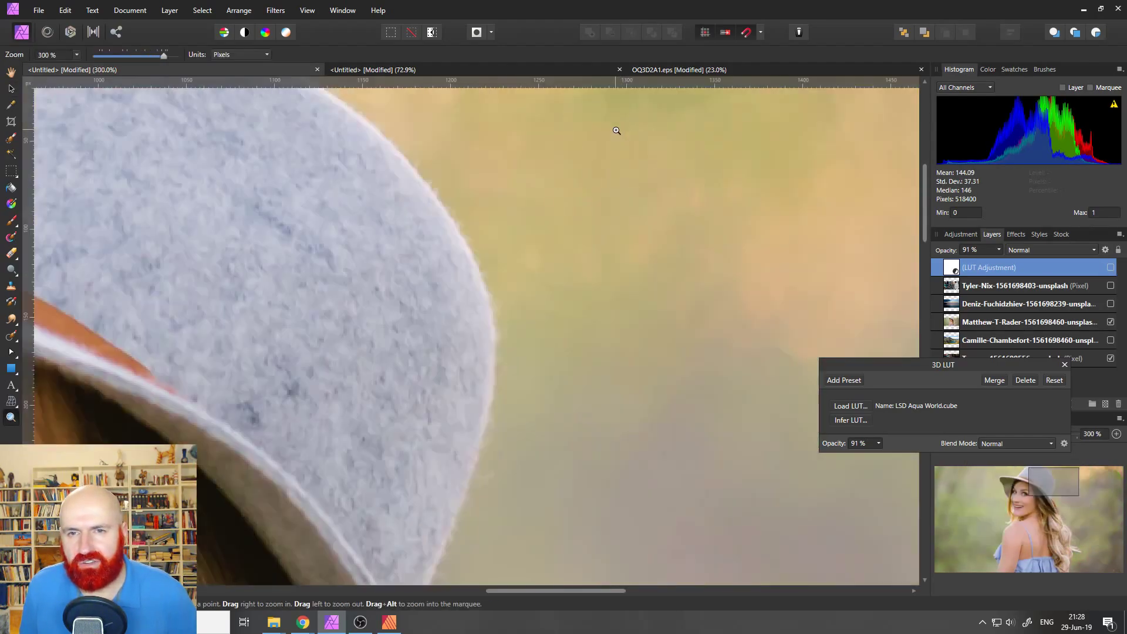
click(617, 130)
scroll(678, 330, up, 3)
click(664, 213)
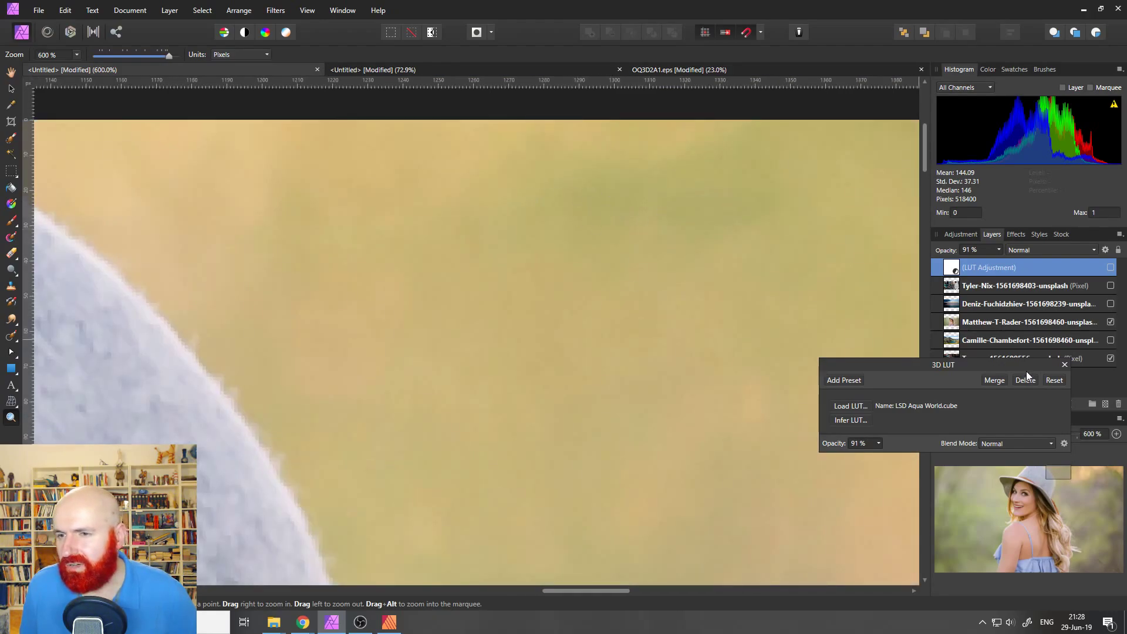
Step: Close the LUT settings and add a Levels adjustment with black level 58% and white level 96%
click(1064, 366)
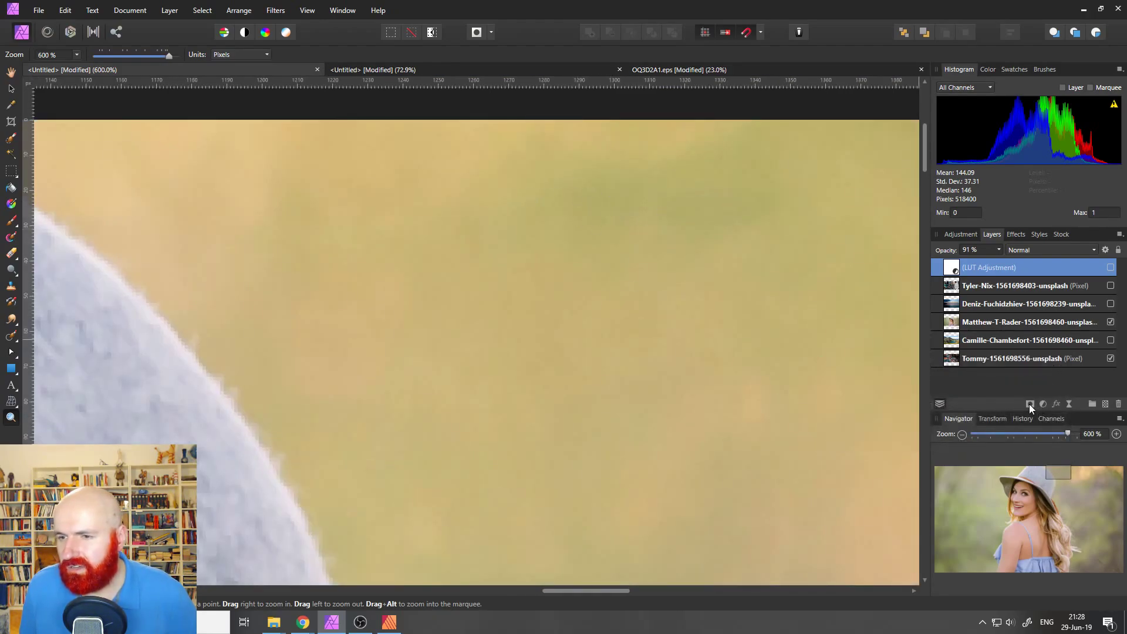
click(1030, 404)
click(1041, 403)
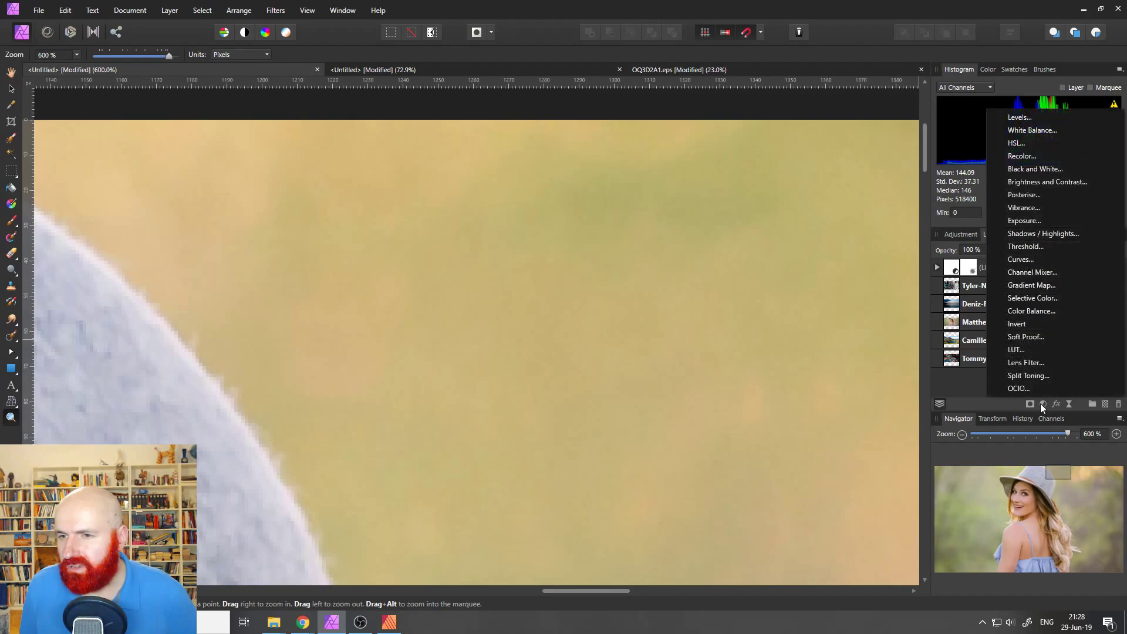
click(1017, 117)
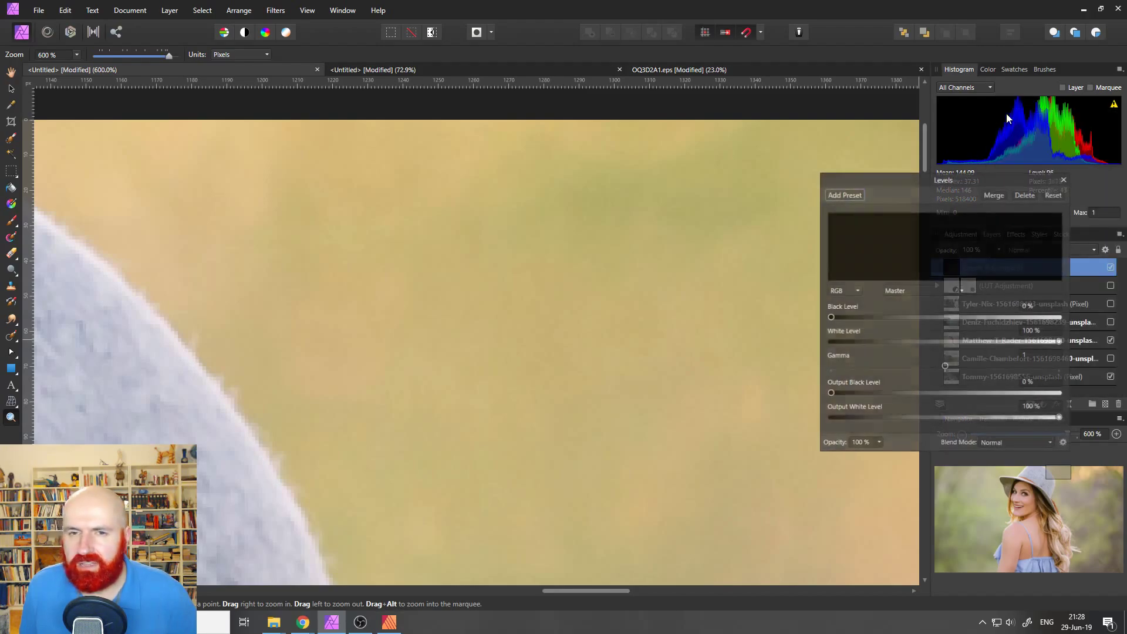
drag(830, 318, 963, 316)
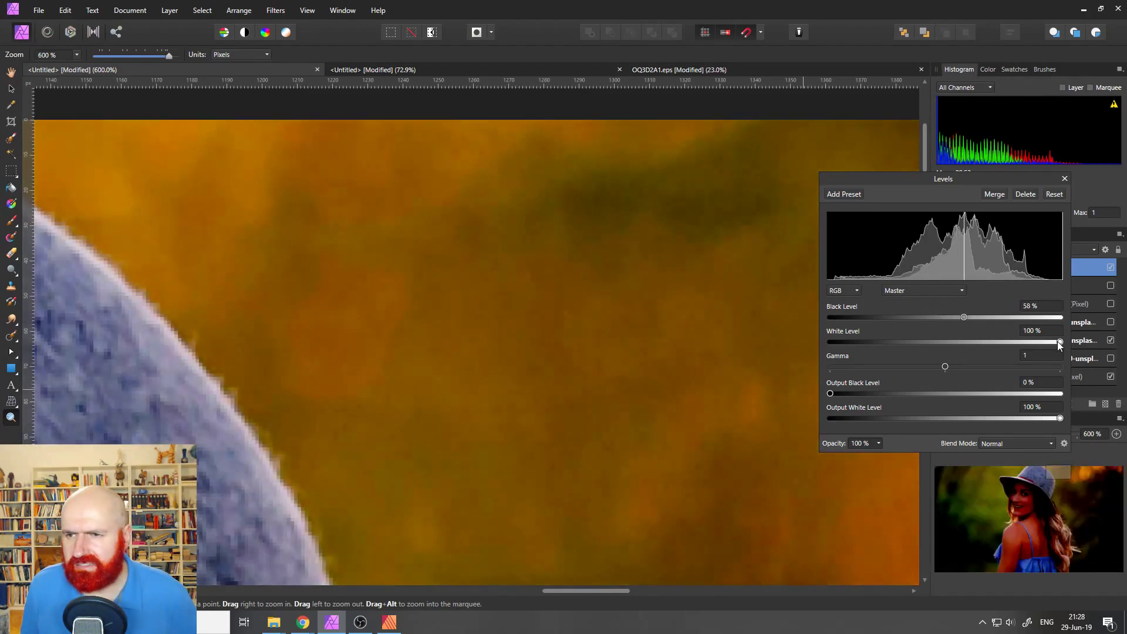
mouse_move(1060, 342)
mouse_down()
mouse_move(985, 340)
mouse_move(1051, 341)
mouse_up()
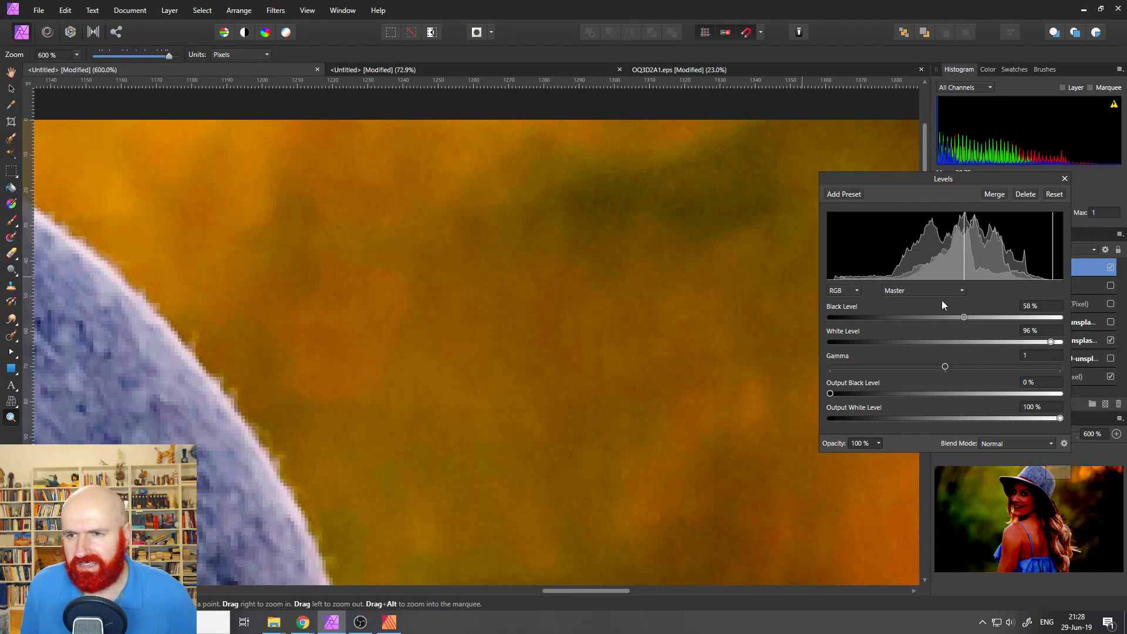
Step: Set the Levels black level back to 0% and delete the Levels adjustment layer
drag(966, 319, 797, 316)
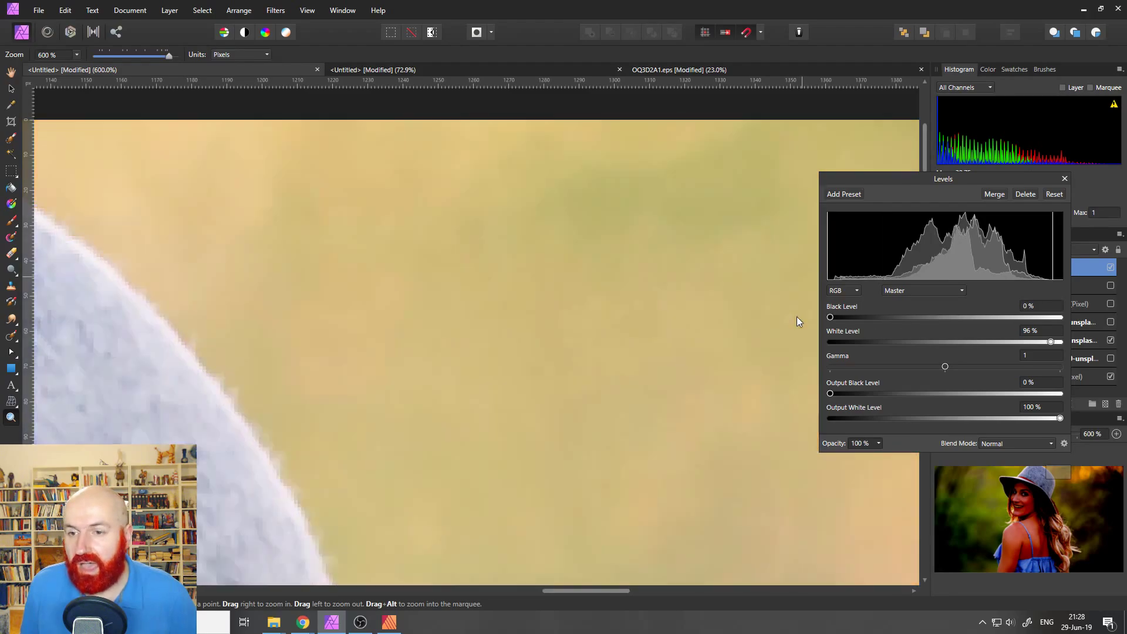
click(1065, 178)
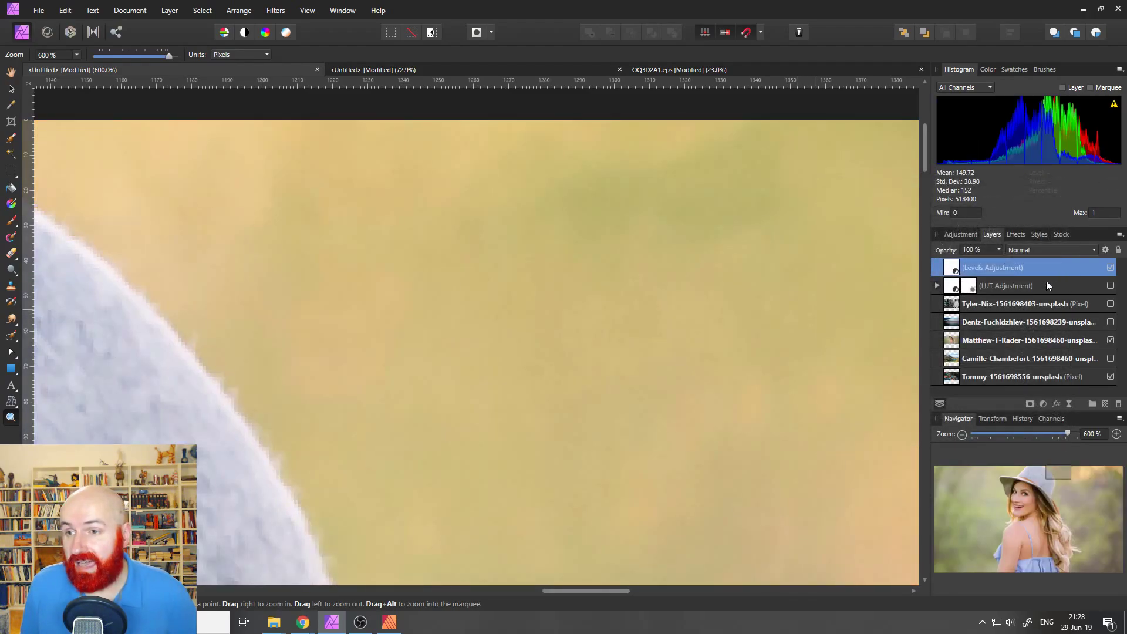
click(1118, 404)
Step: Delete the mask nested inside the LUT adjustment layer
click(936, 267)
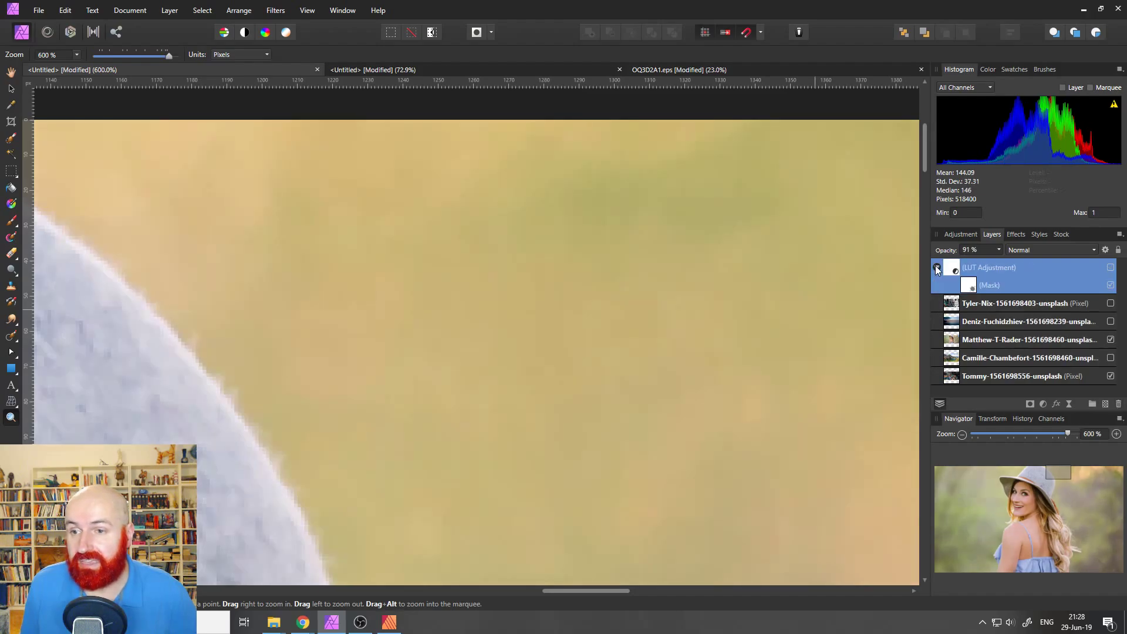
click(970, 287)
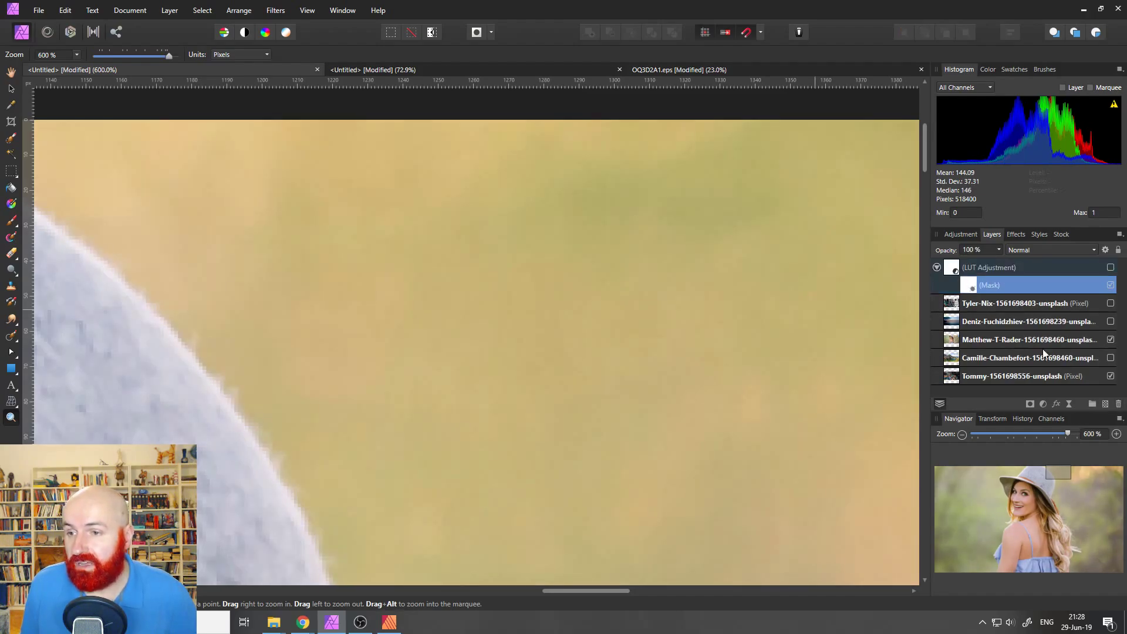
click(1119, 404)
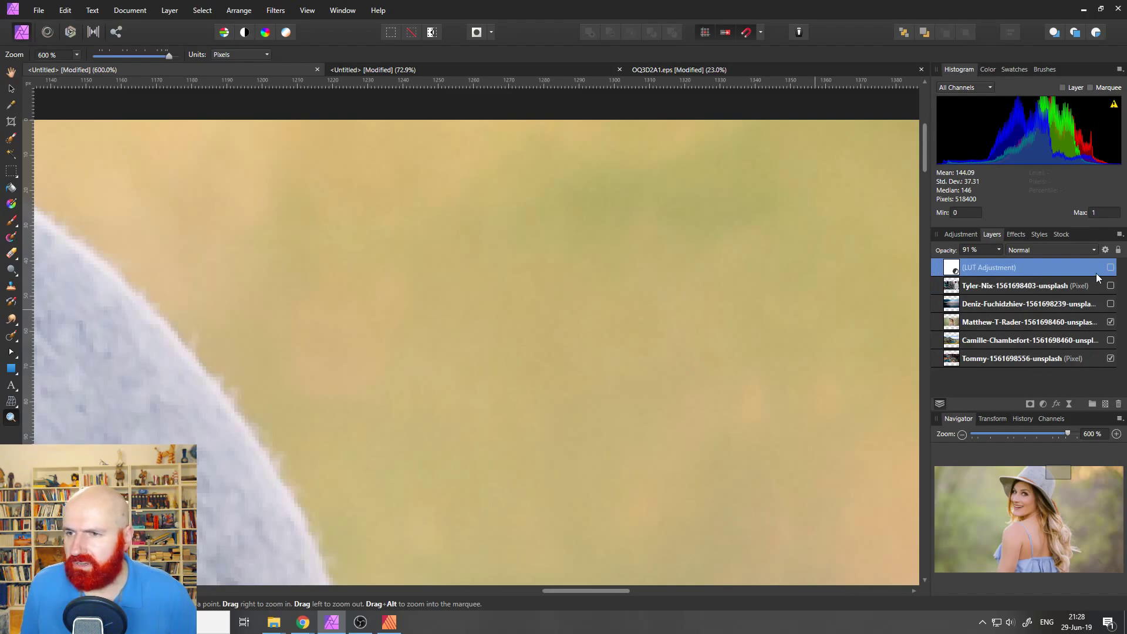
Step: Open the LUT export settings to examine the format and quality options
key(ctrl+0)
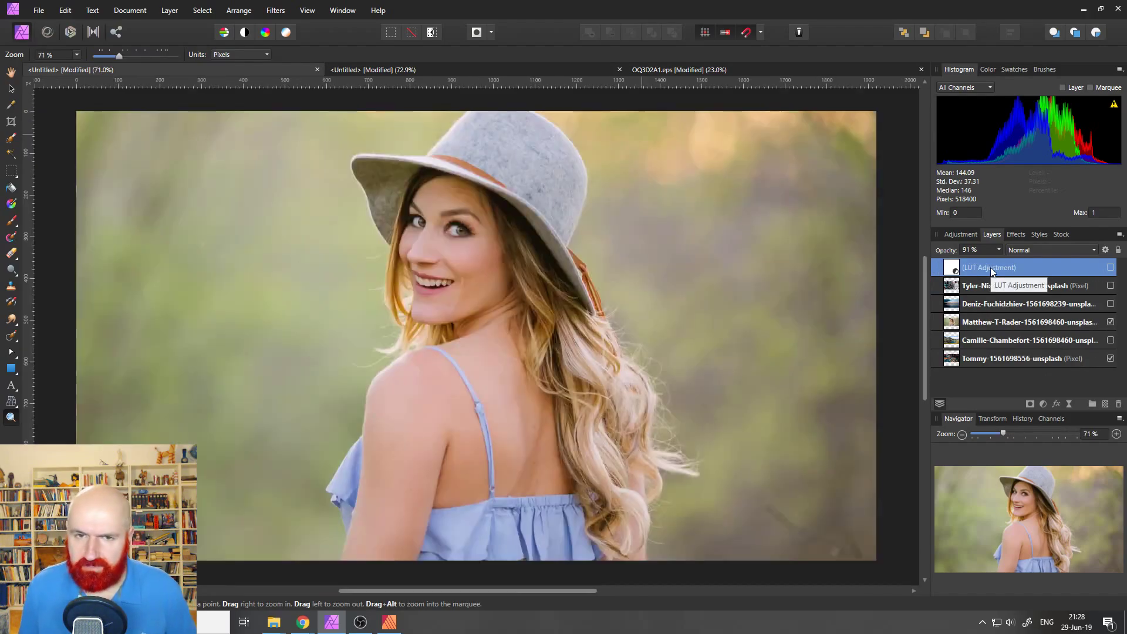
click(38, 10)
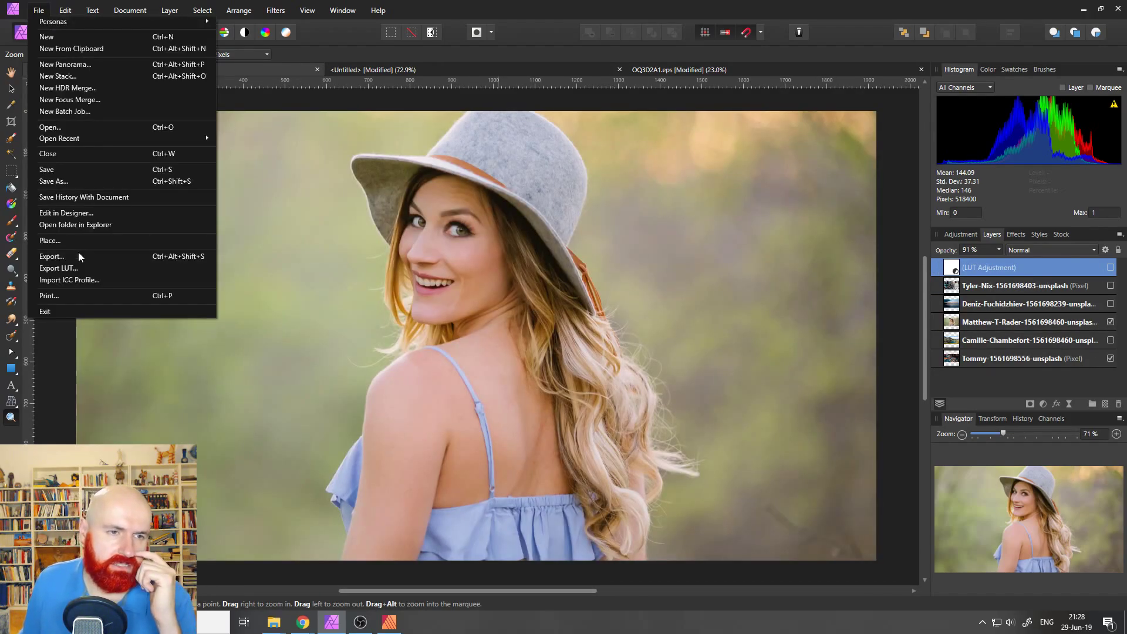
click(72, 268)
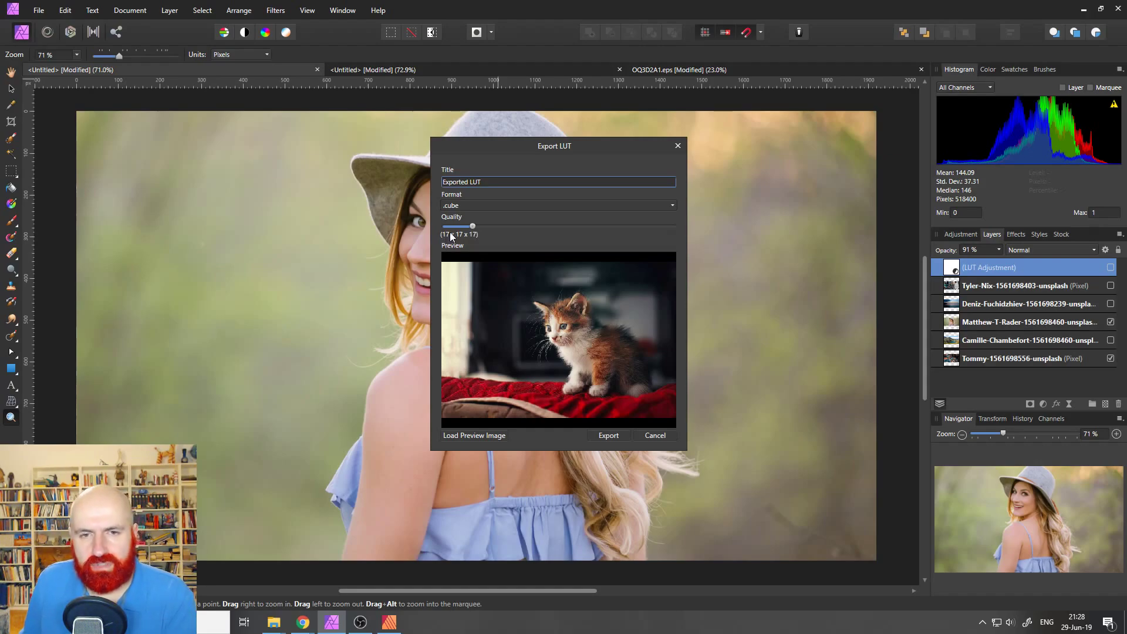
Step: Switch to the Chrome window showing the 80 LUTs Pack page
mouse_move(300, 630)
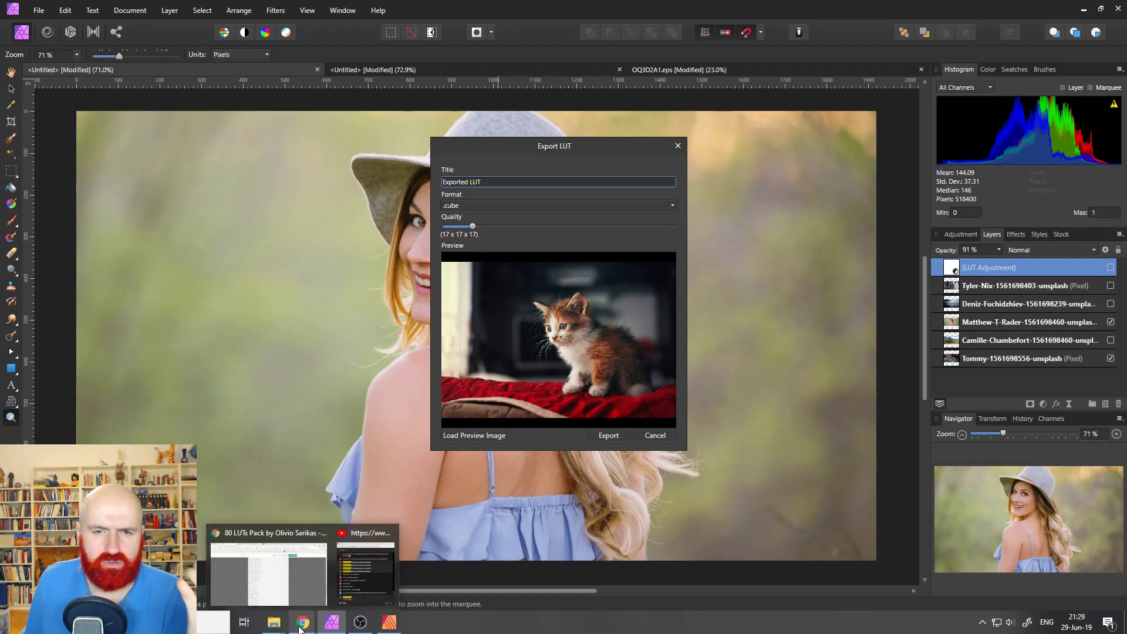
click(289, 576)
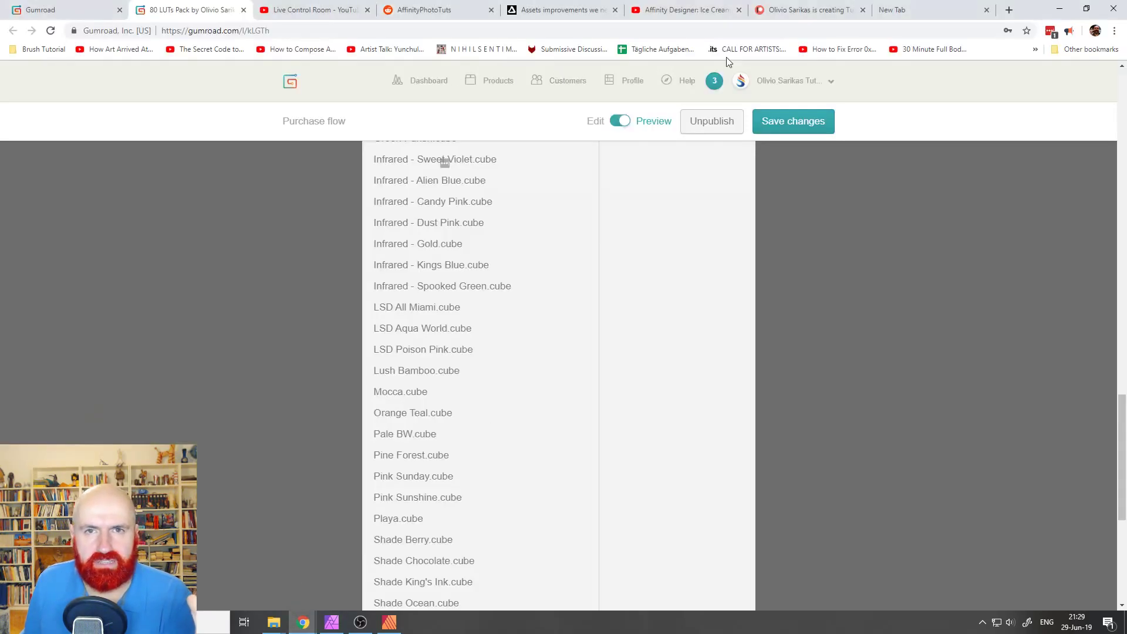
Step: Calculate 17*17*17 in a new browser tab
click(1009, 9)
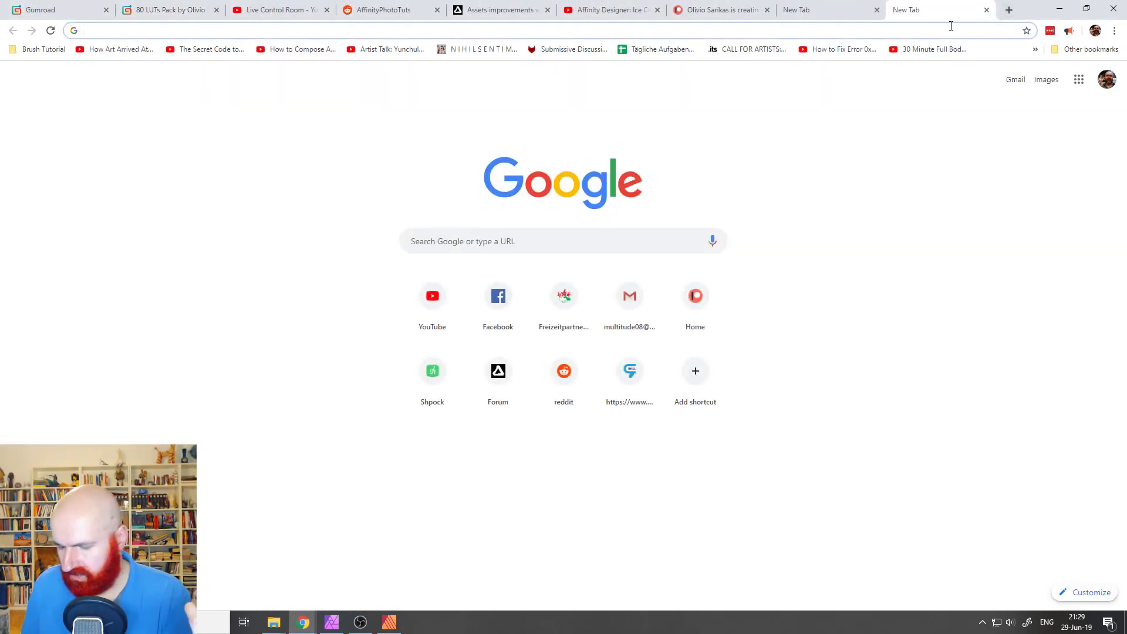
text(17*1)
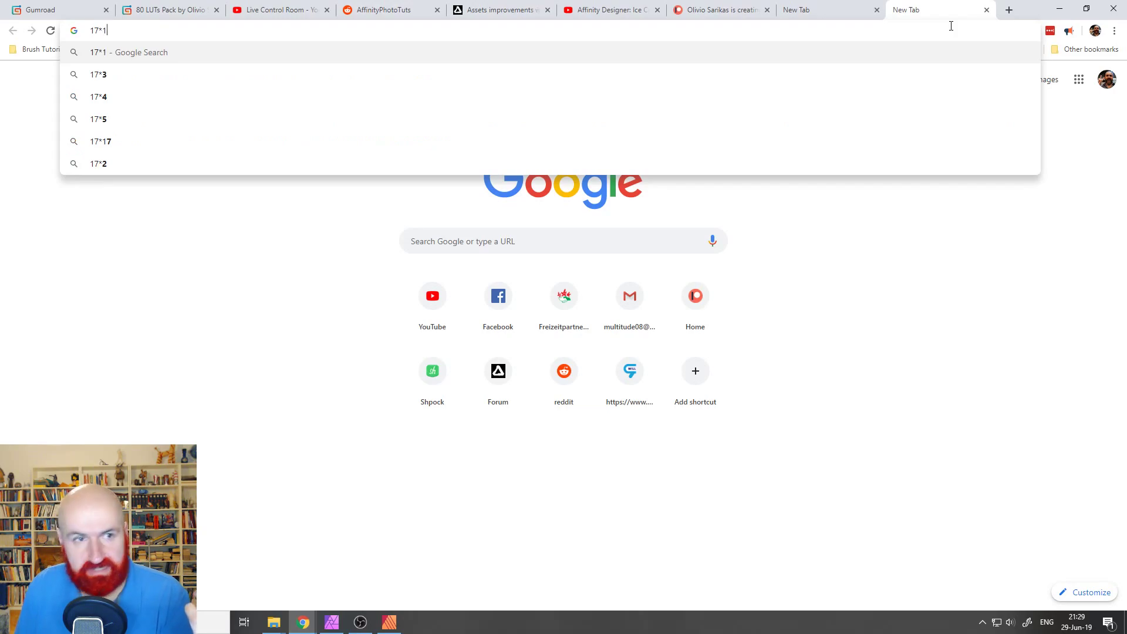
text(7*17)
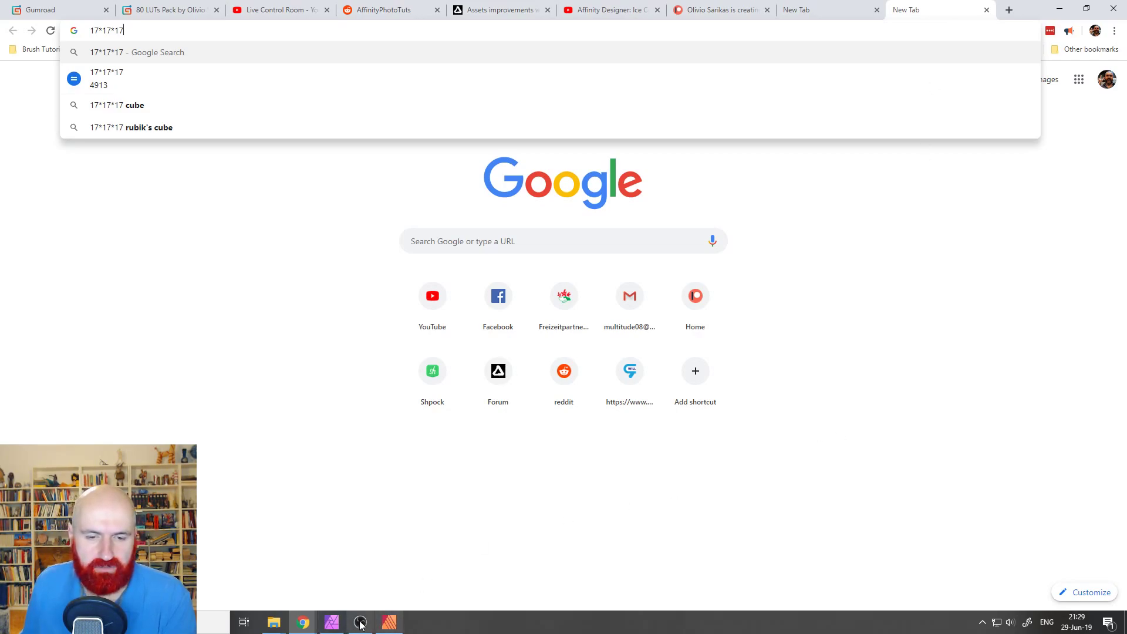
Step: Switch to Affinity Photo and raise the LUT export quality to 64 x 64 x 64
click(331, 622)
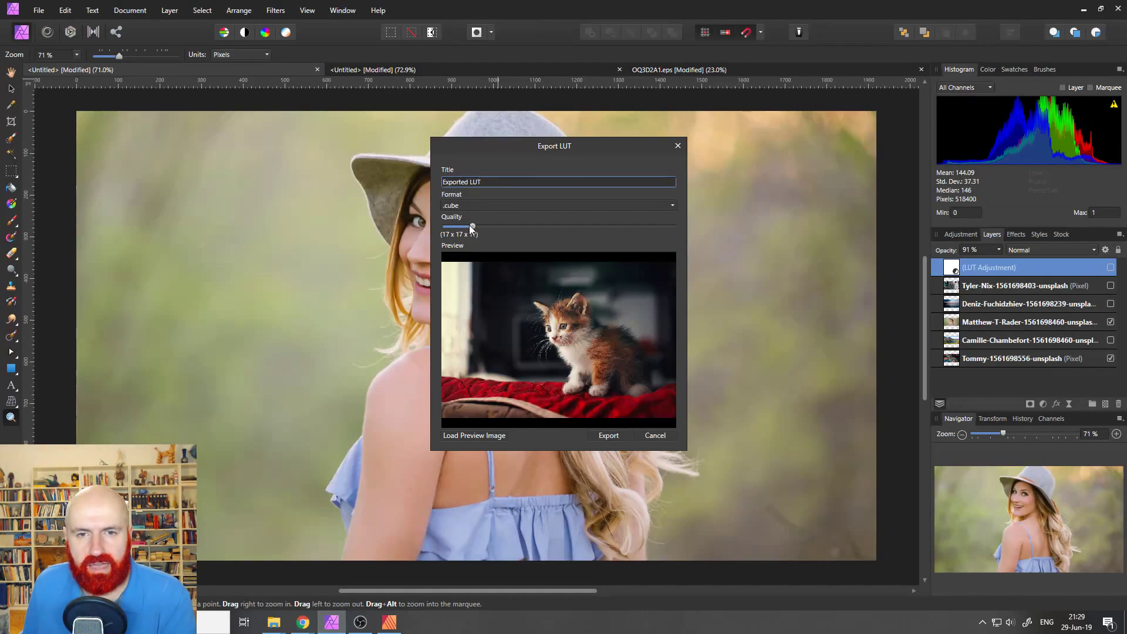
drag(472, 228, 550, 228)
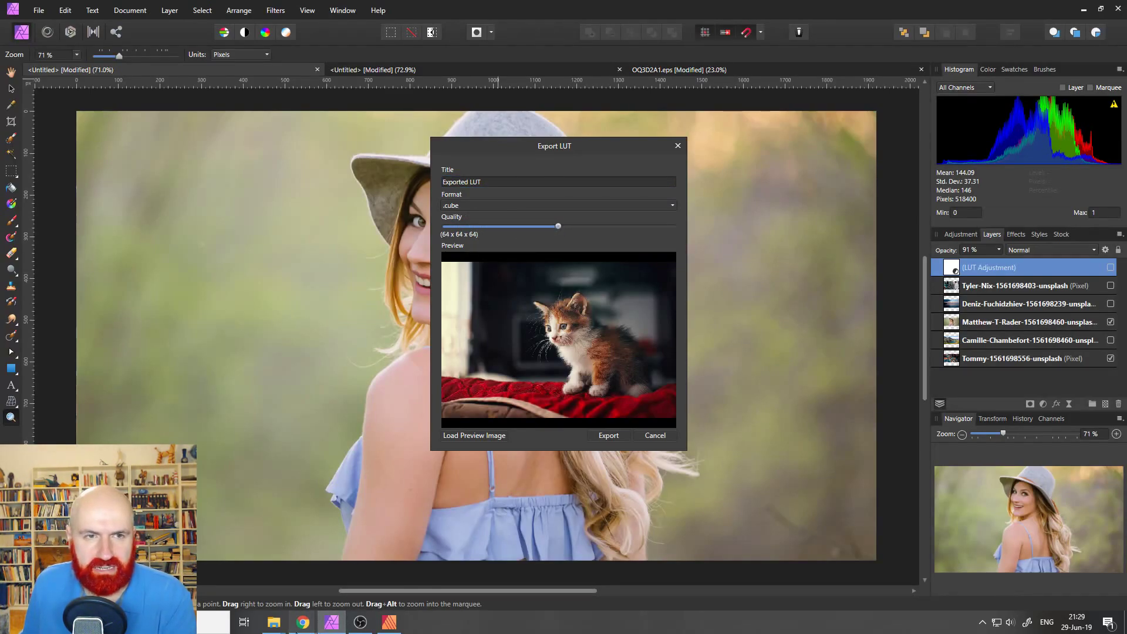
Step: Switch back to Chrome and replace the calculation with 64*64*64
click(305, 592)
drag(127, 32, 47, 36)
text(67)
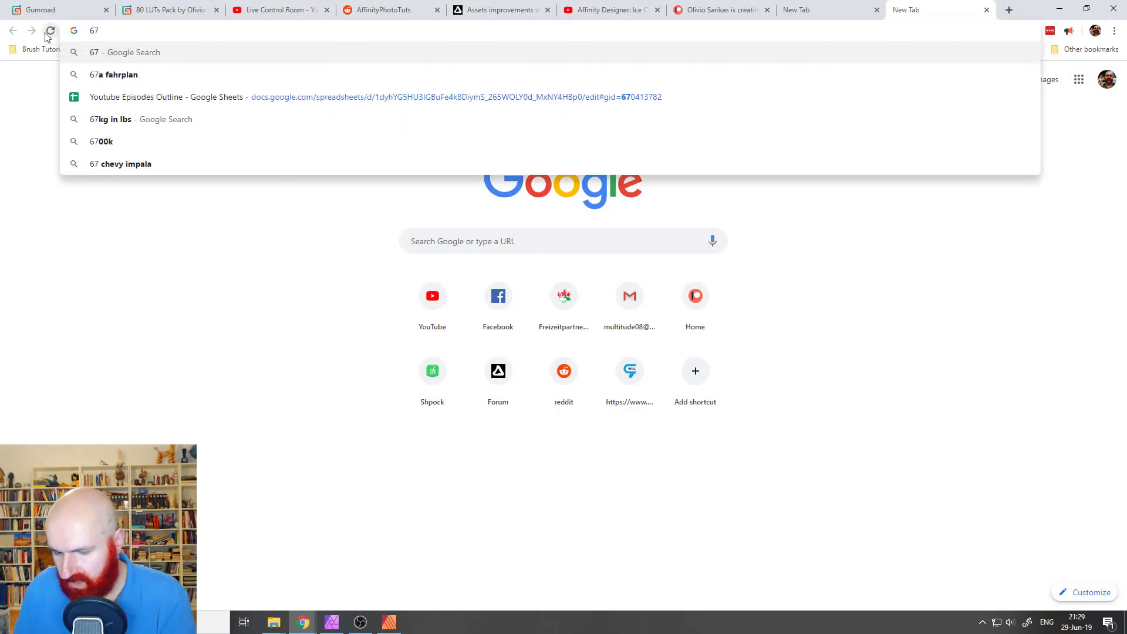
key(BackSpace)
text(4*64*)
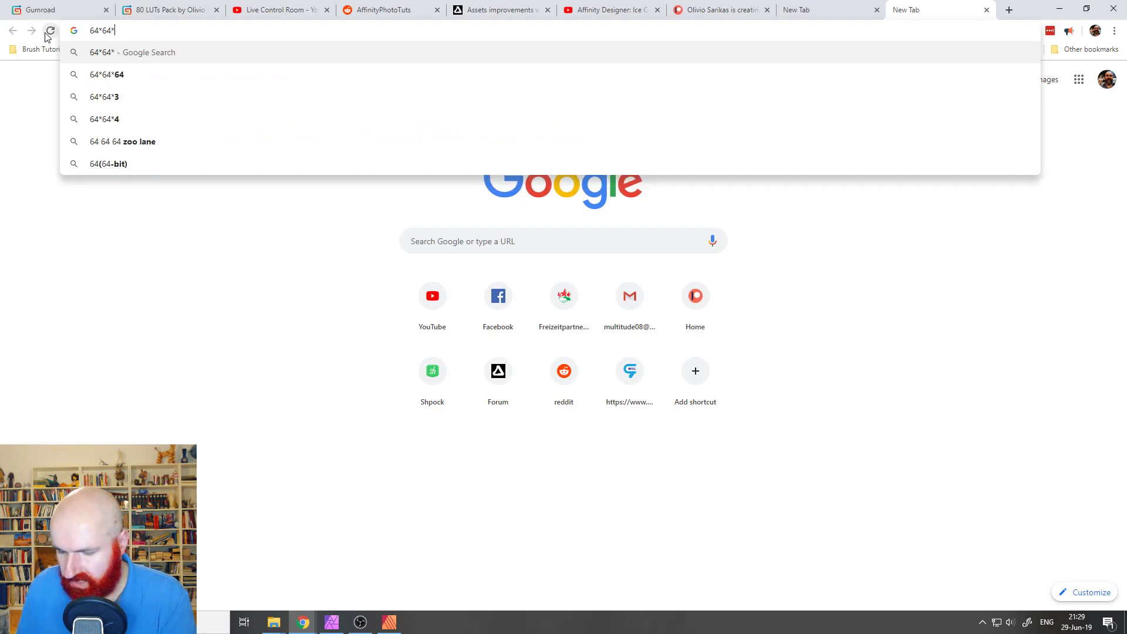
text(64)
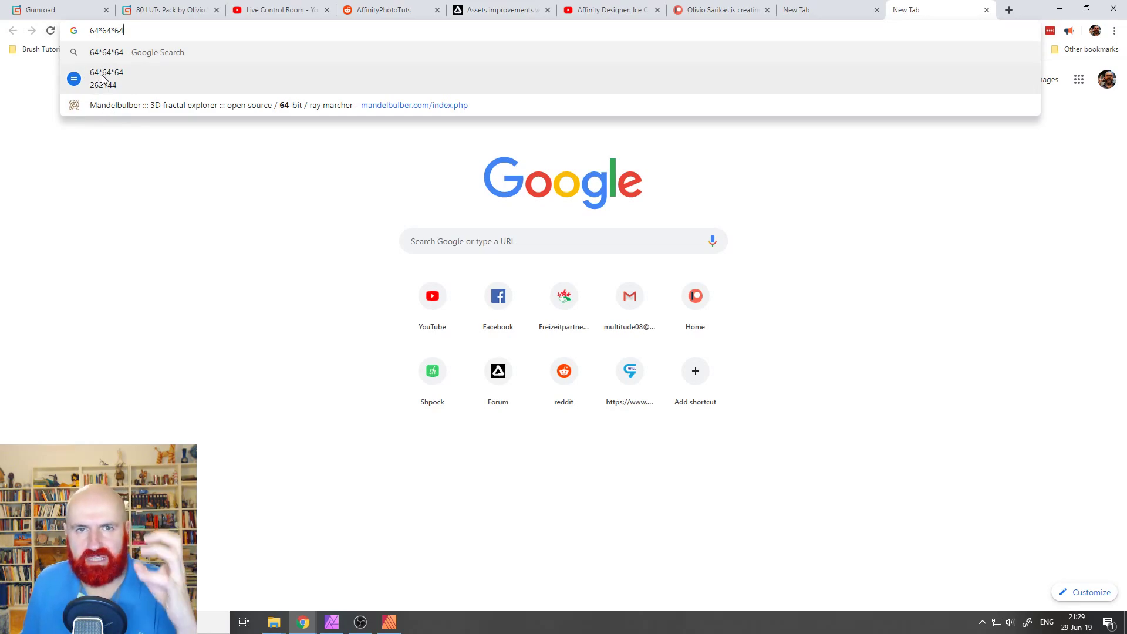
Step: Return to Affinity Photo, review the LUT export quality and cancel the export
click(331, 622)
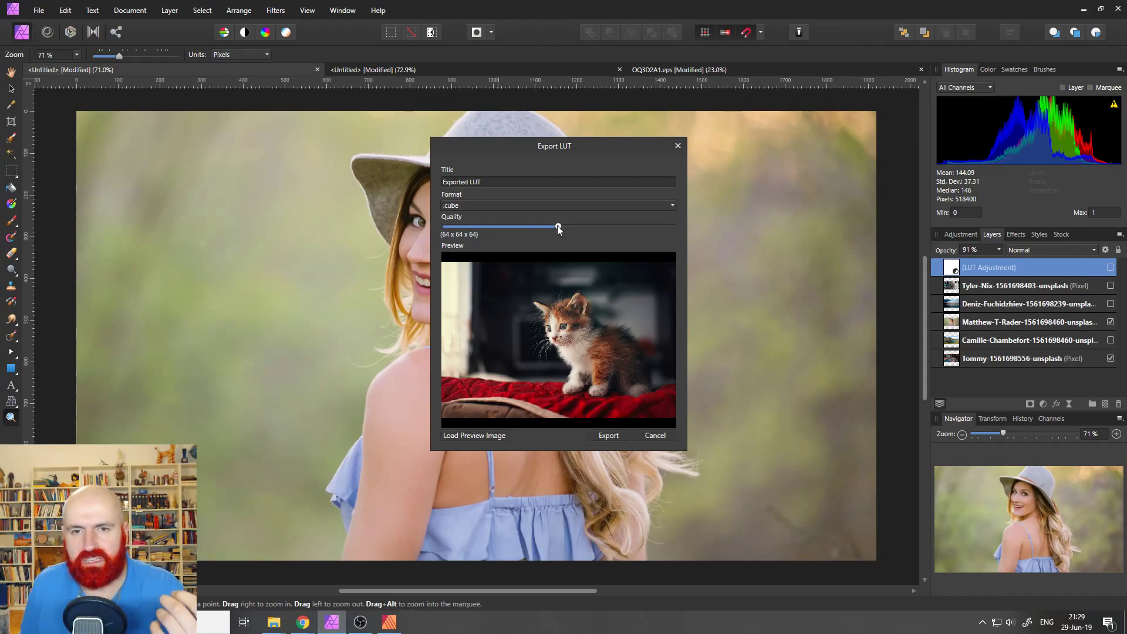
mouse_move(558, 226)
mouse_down()
mouse_move(498, 225)
mouse_move(553, 229)
mouse_up()
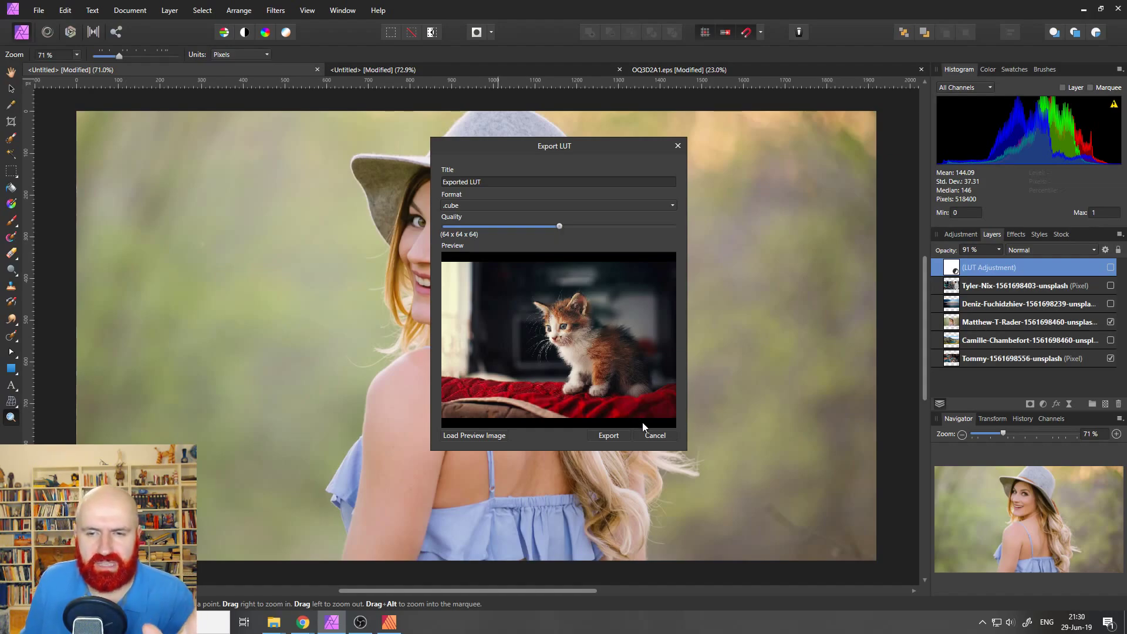
click(653, 436)
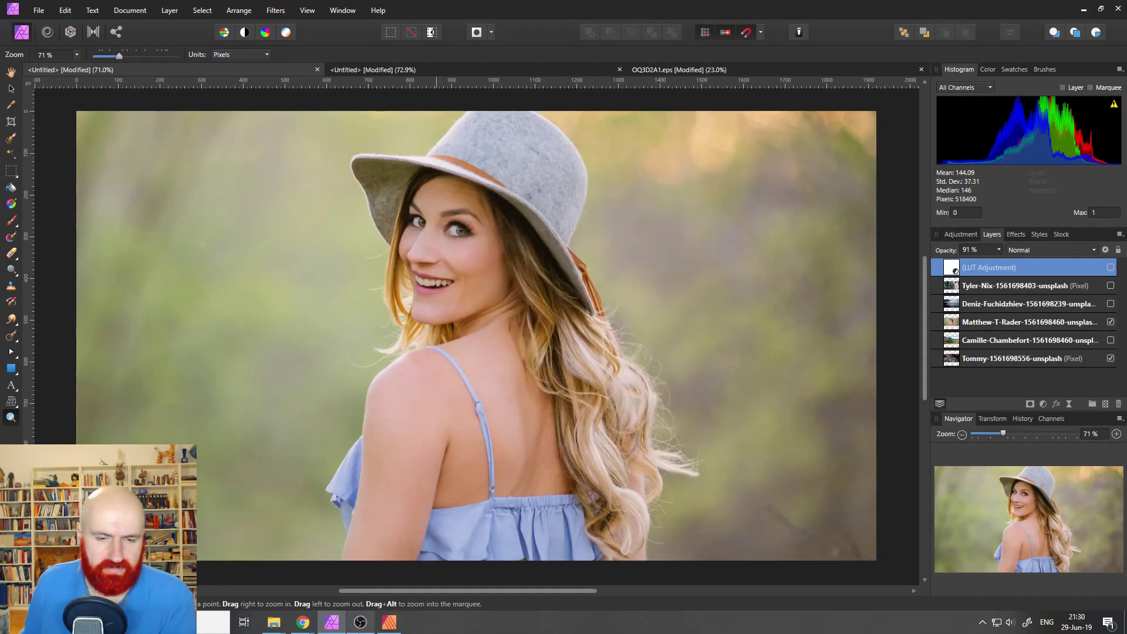
Step: Read the viewers' messages in the YouTube live chat window, return to the portrait document and clear the layer selection
mouse_move(303, 622)
click(339, 577)
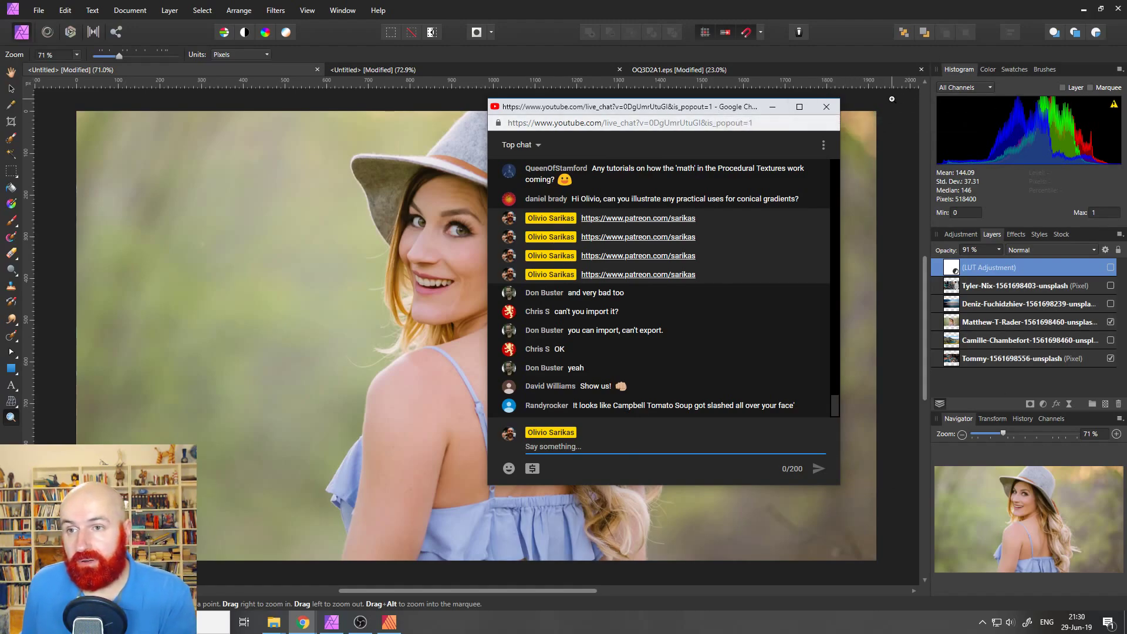
click(11, 90)
click(37, 104)
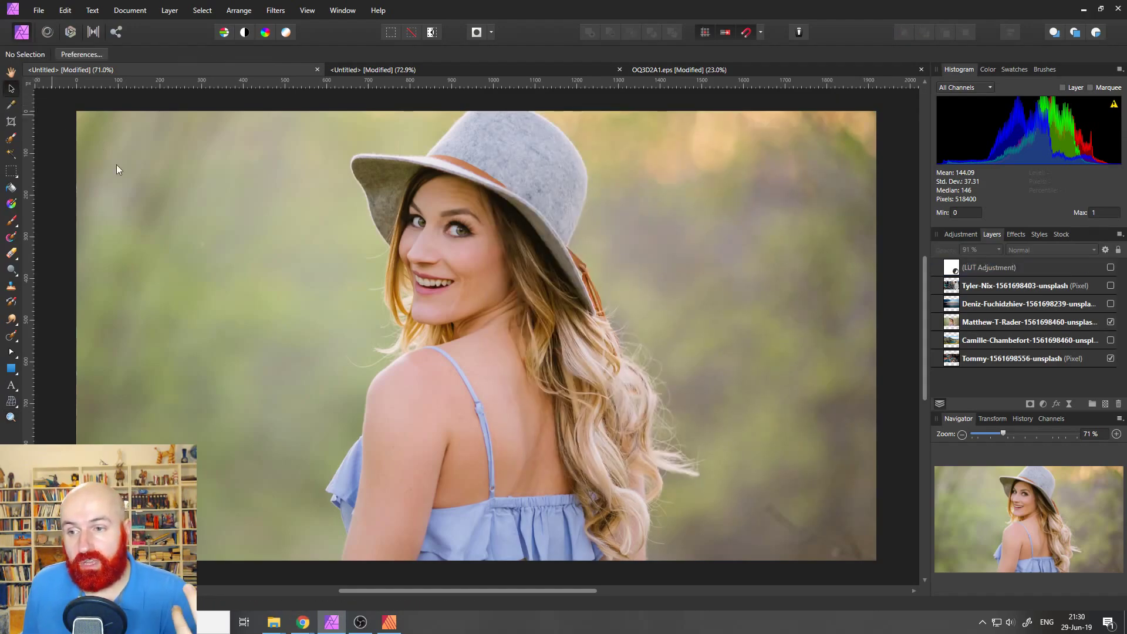
Step: Draw a rectangle covering the whole portrait above the LUT adjustment layer and fill it with saturated red
click(951, 271)
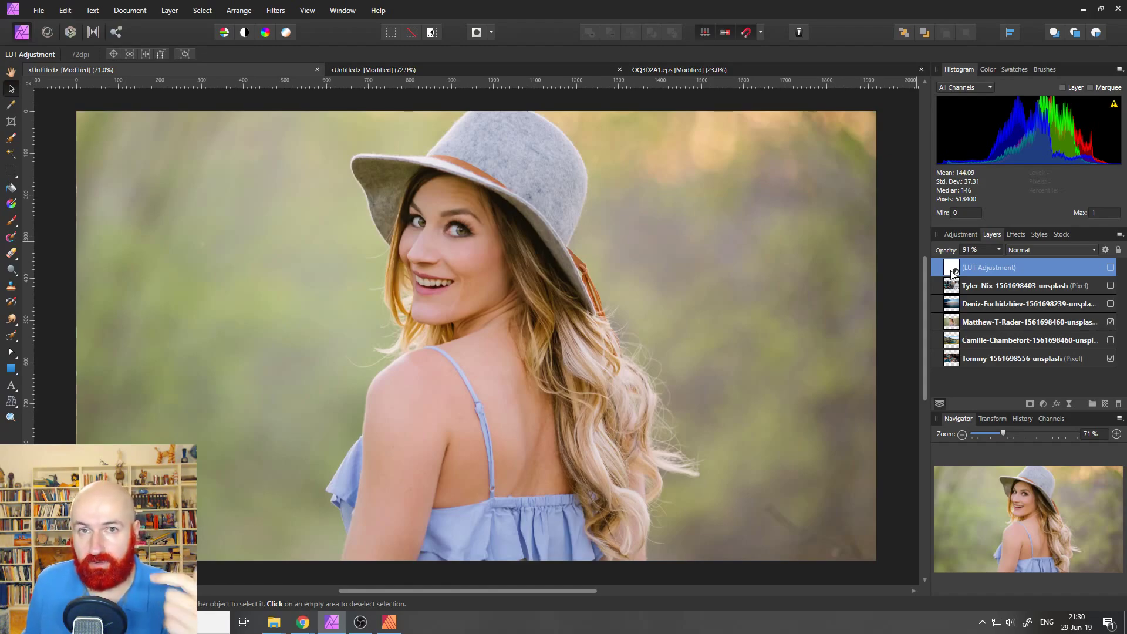
click(13, 370)
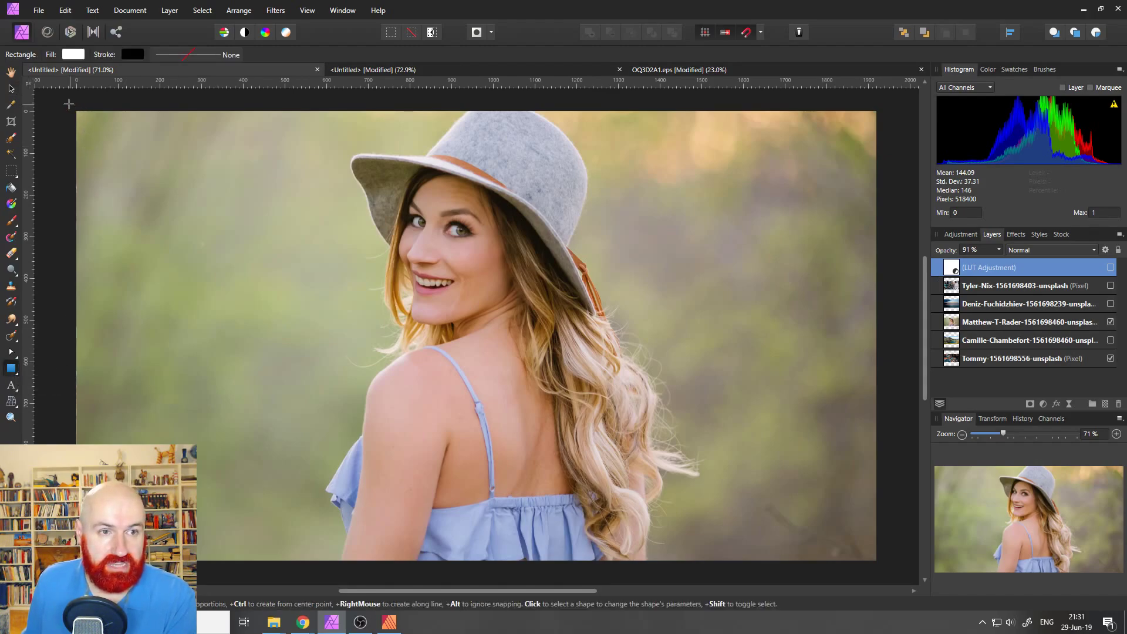
mouse_move(67, 103)
mouse_down()
mouse_move(868, 558)
mouse_move(917, 559)
mouse_move(898, 567)
mouse_up()
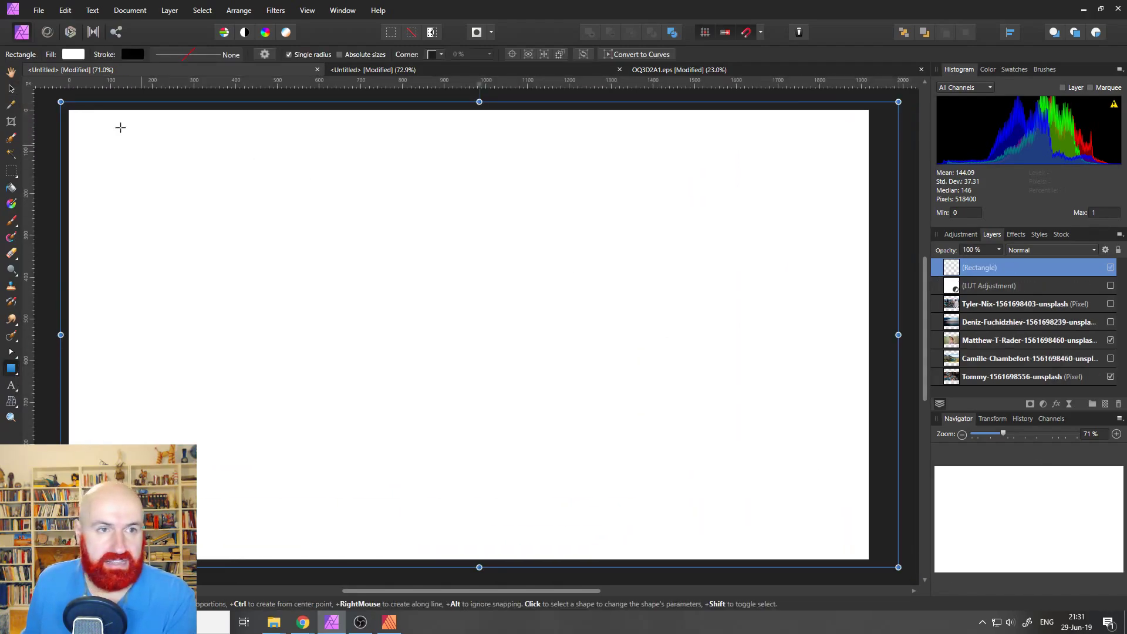
click(74, 54)
click(46, 95)
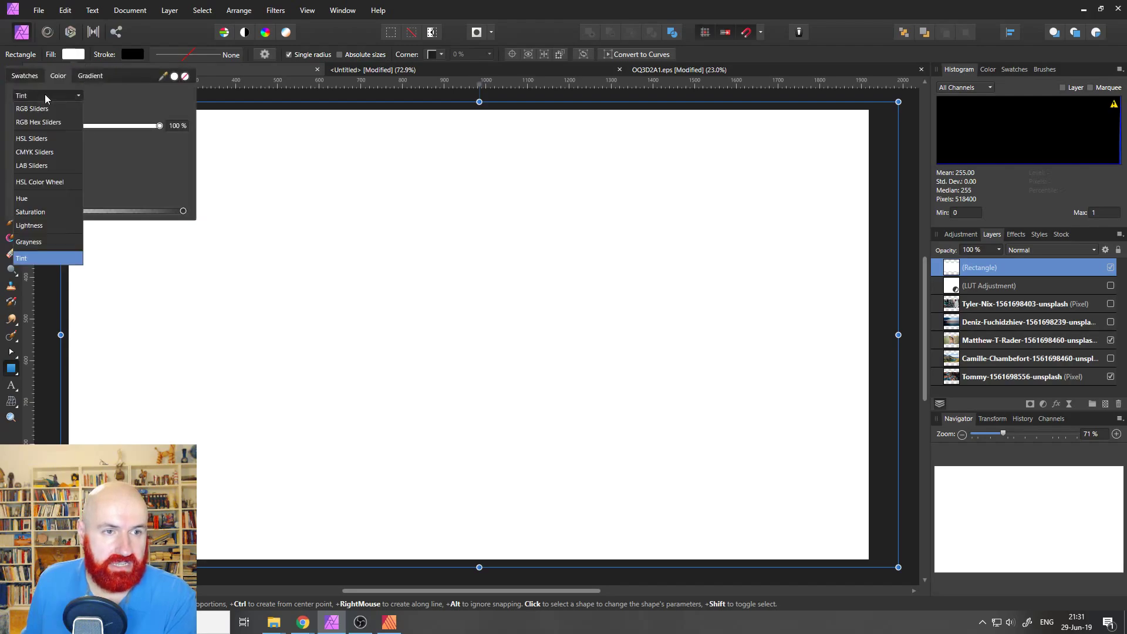
click(38, 213)
click(159, 149)
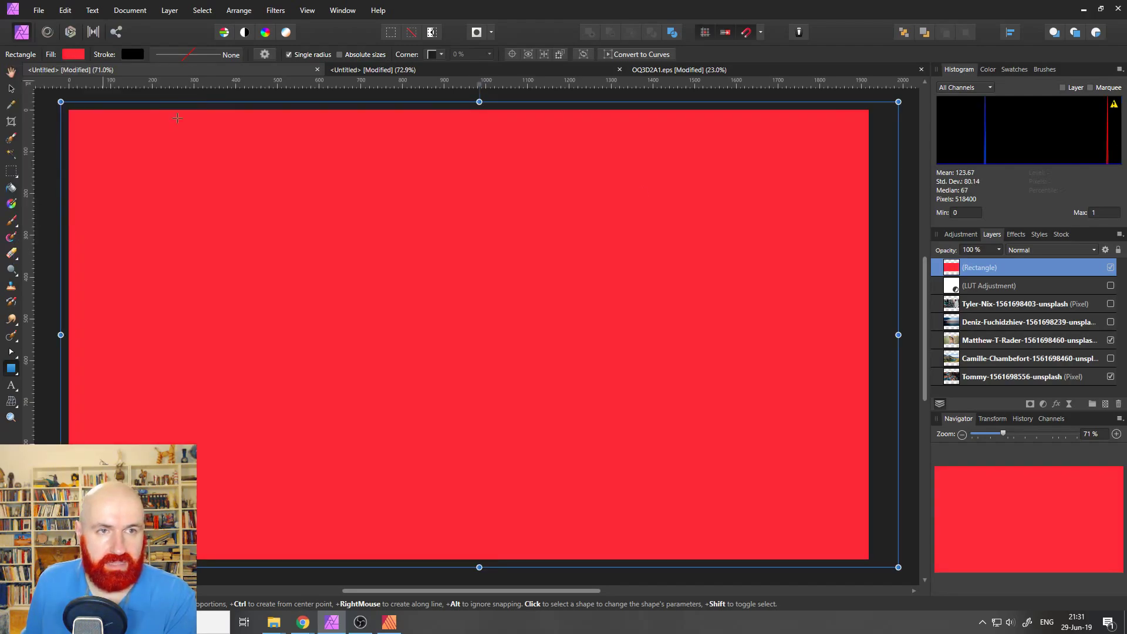
Step: Set the red rectangle's blend mode to Soft Light and deselect it
click(1037, 249)
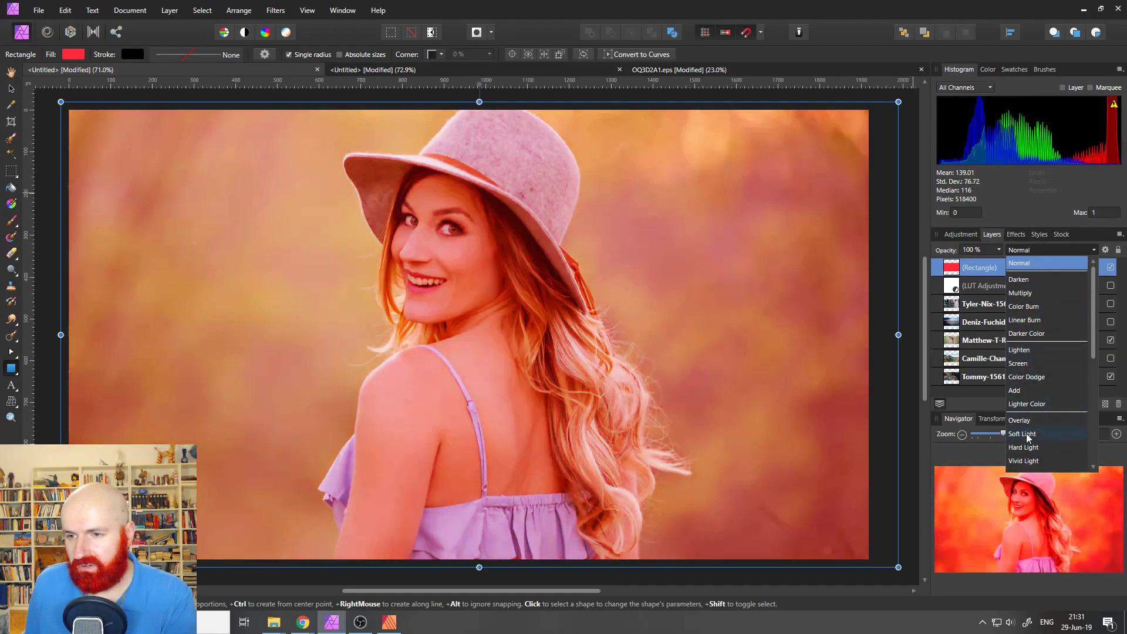
click(1026, 434)
click(11, 88)
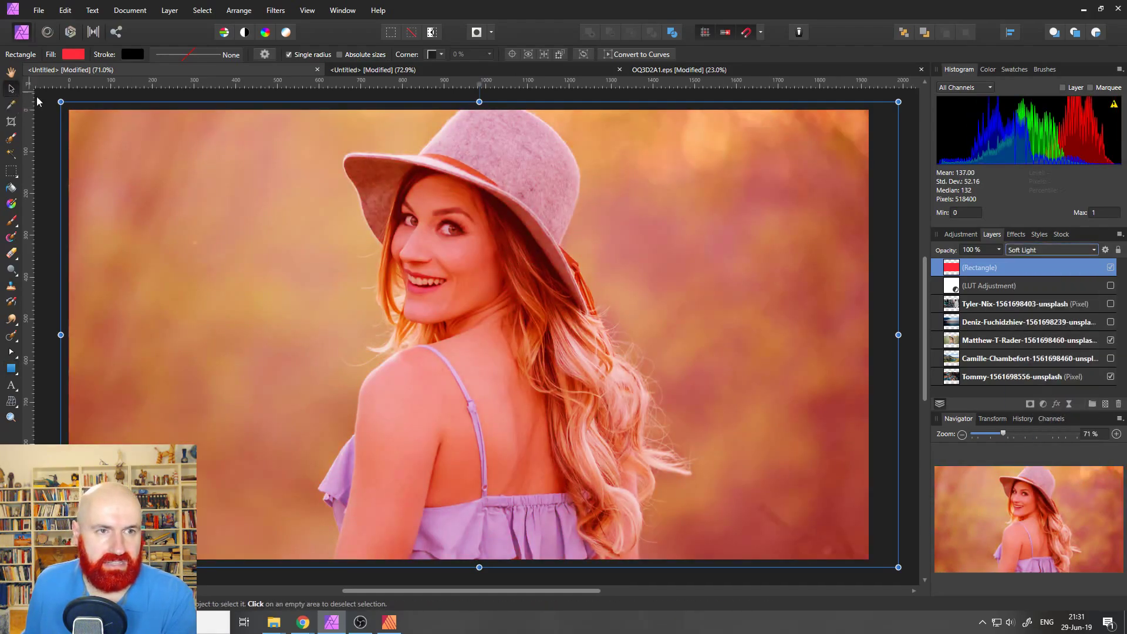
click(46, 108)
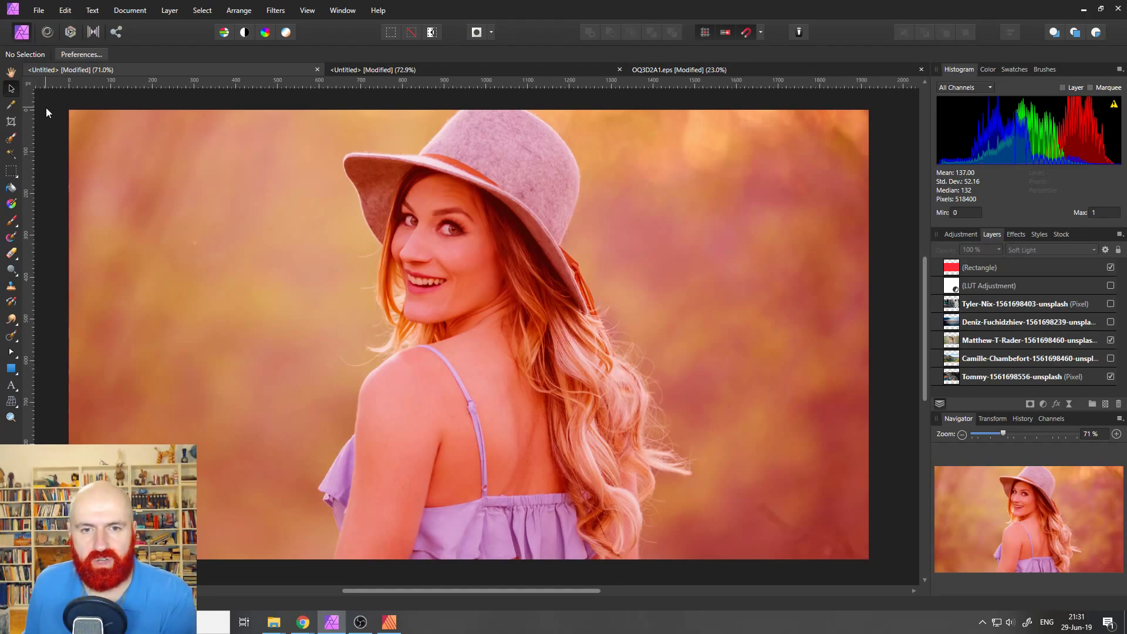
Step: Open the LUT export settings to examine the preview for the red rectangle effect, and cancel without exporting
click(39, 10)
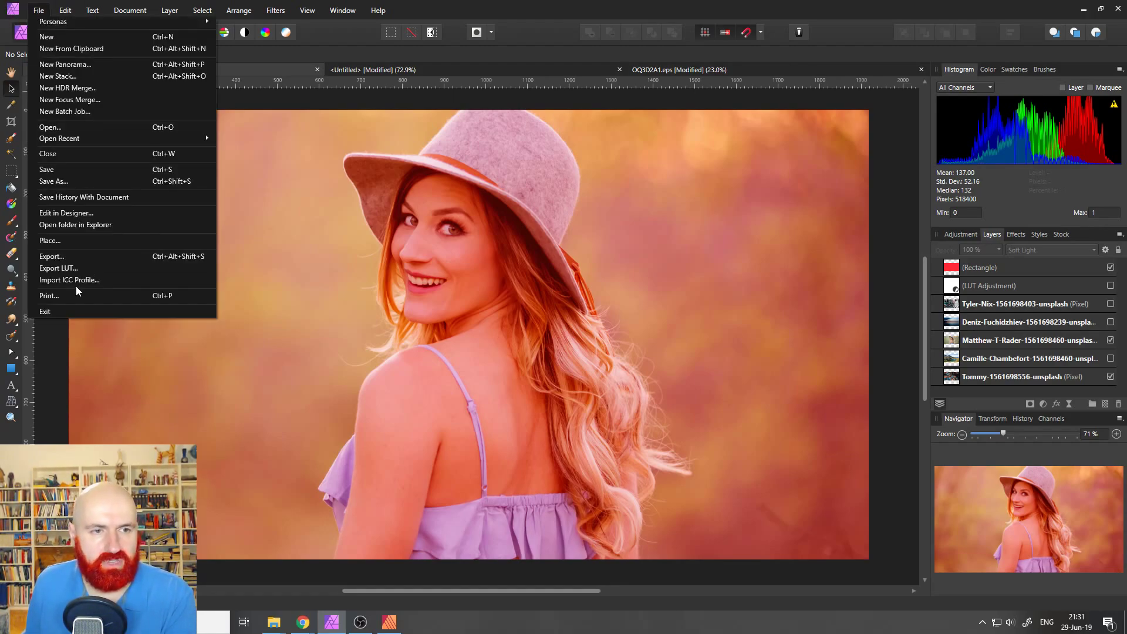
click(78, 268)
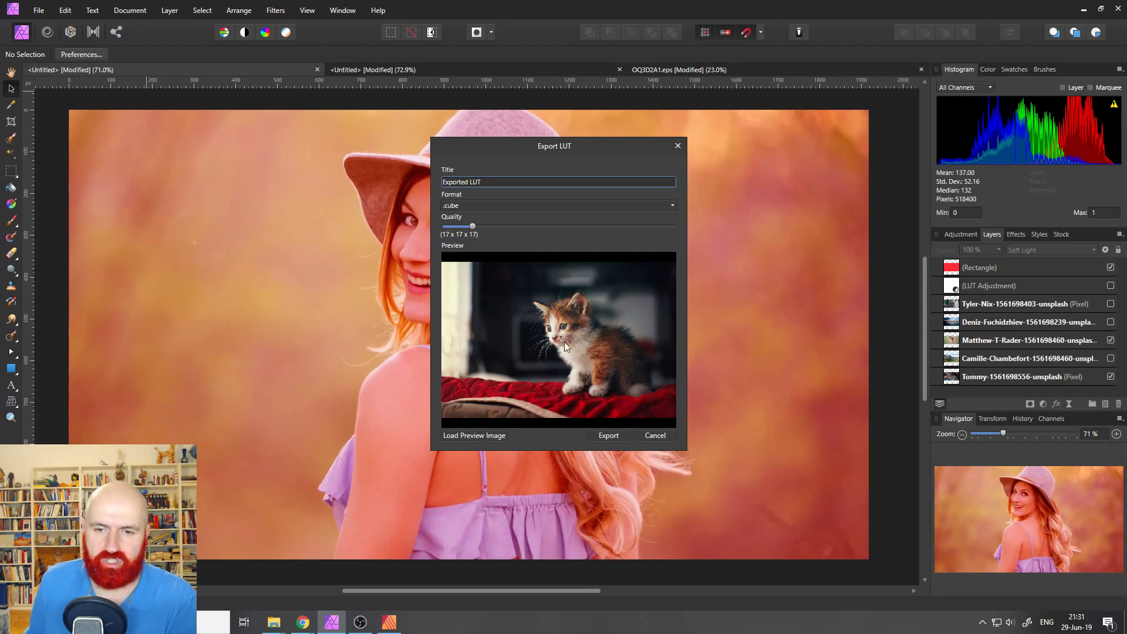
click(645, 434)
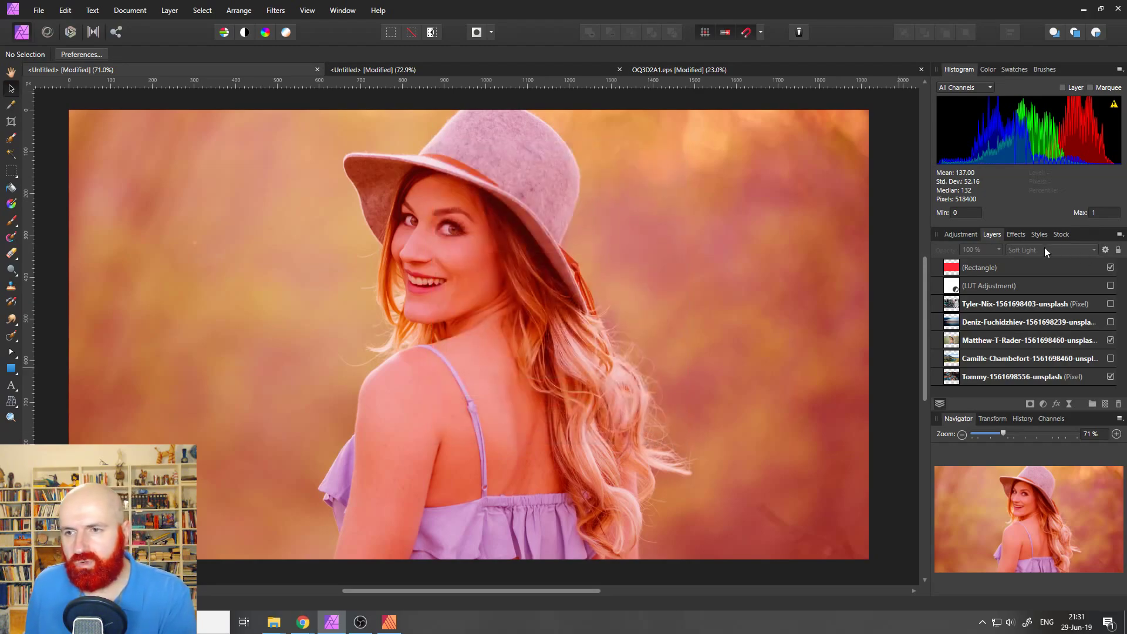
Step: Add a LUT adjustment above the red rectangle, examine its load and infer options and close its settings
click(1044, 405)
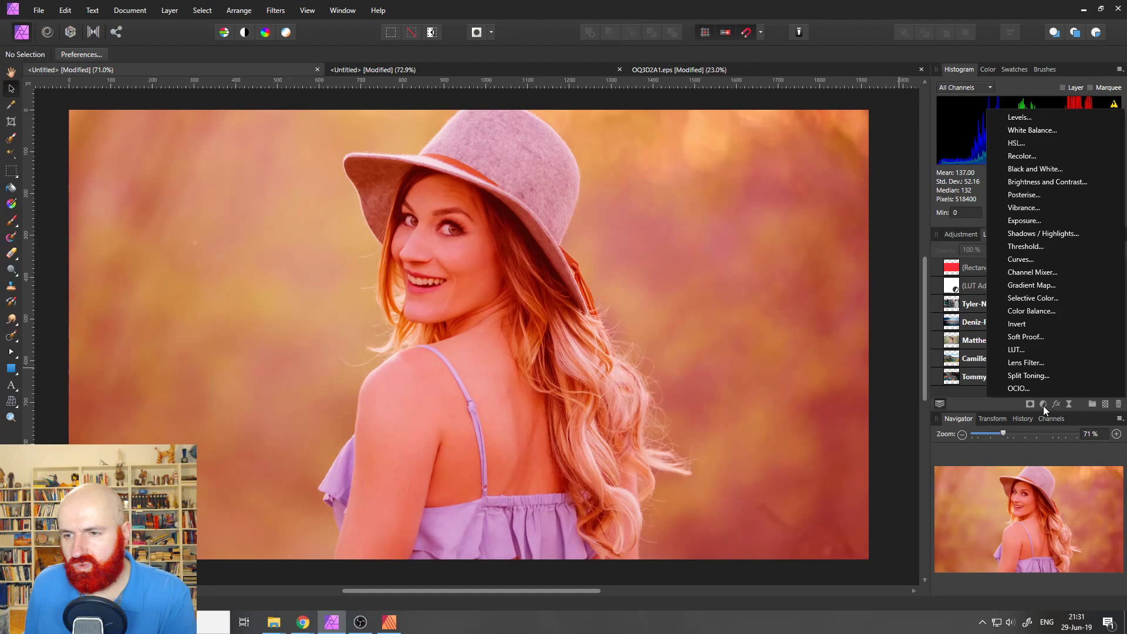
click(1023, 353)
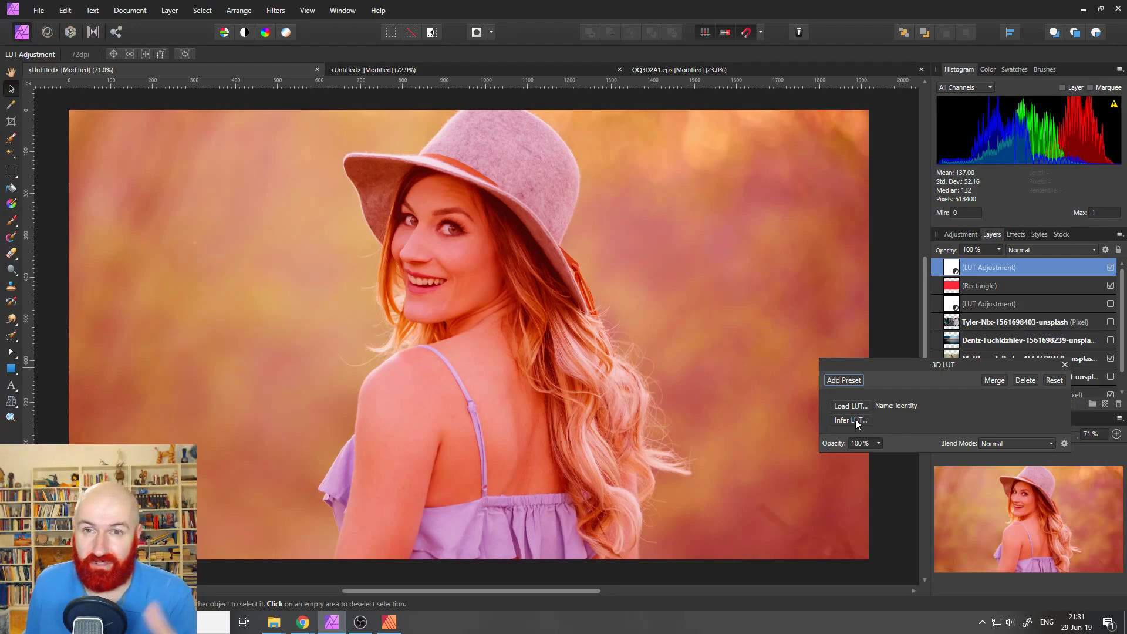
click(1064, 365)
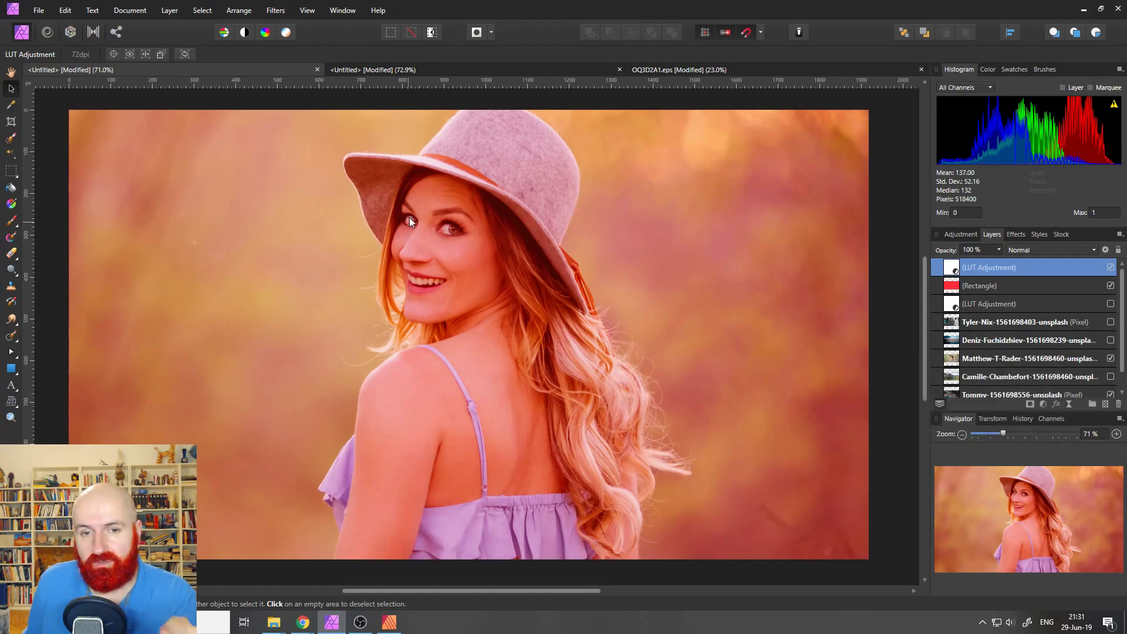
Step: Delete the empty LUT adjustment above the rectangle and the red rectangle layer
click(1119, 404)
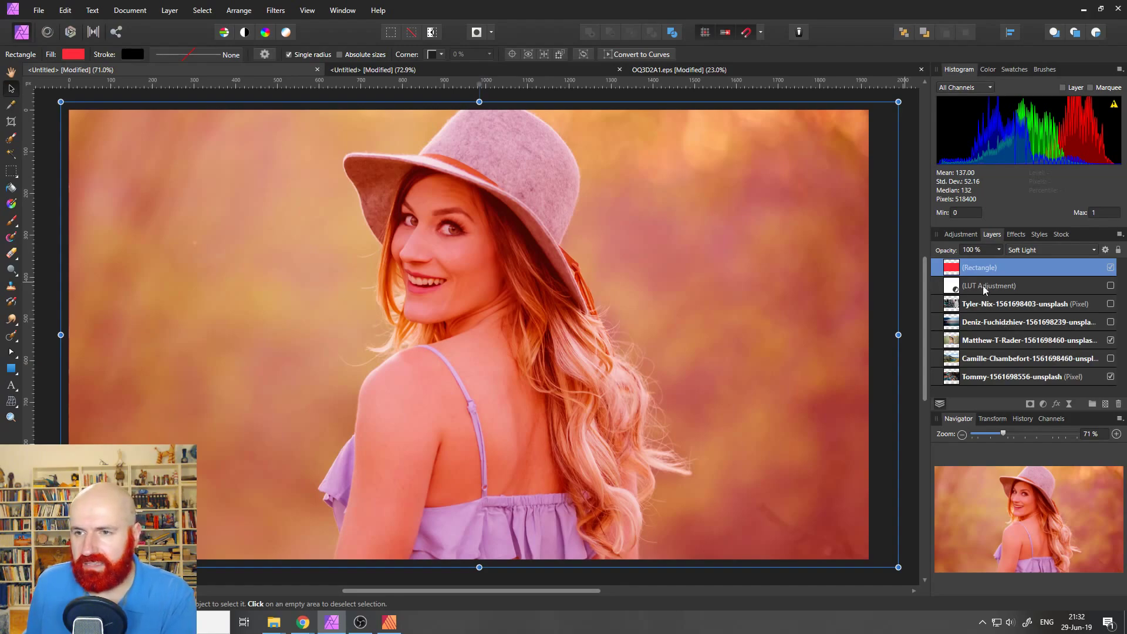
click(1119, 404)
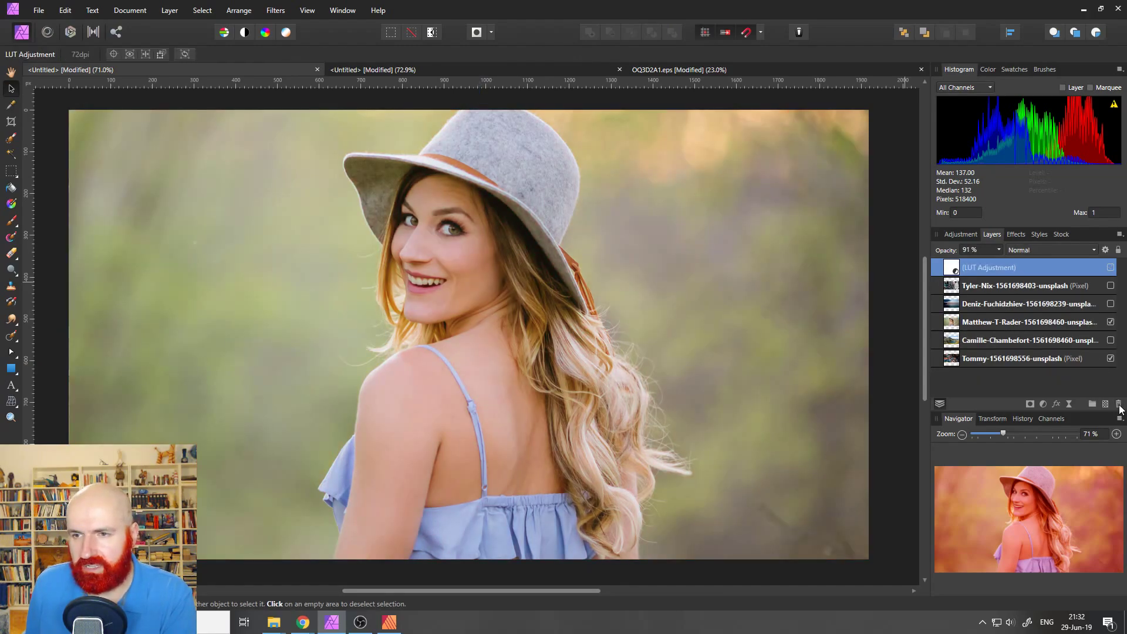
Step: Add a Recolor adjustment above the existing LUT adjustment and set its blend mode to Soft Light
click(1044, 404)
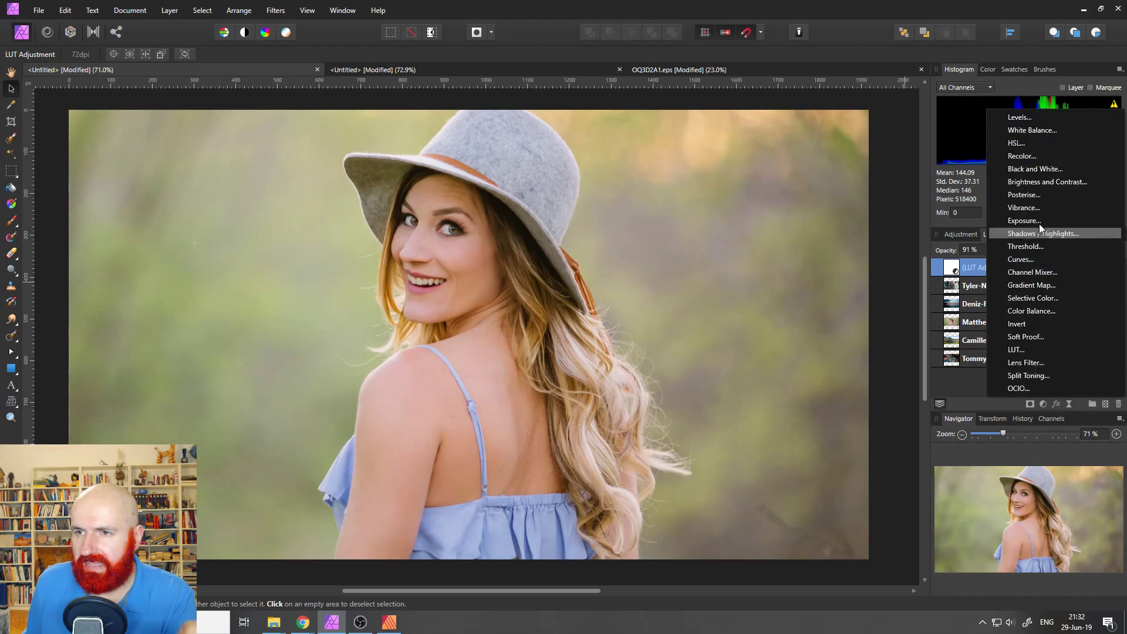
click(1022, 156)
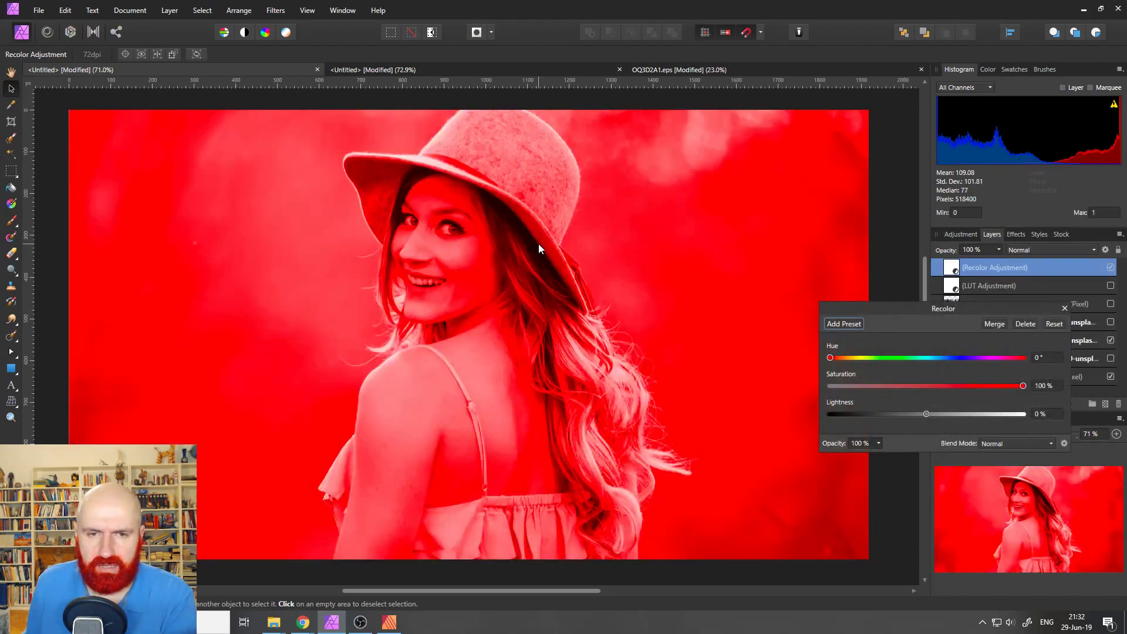
click(1027, 445)
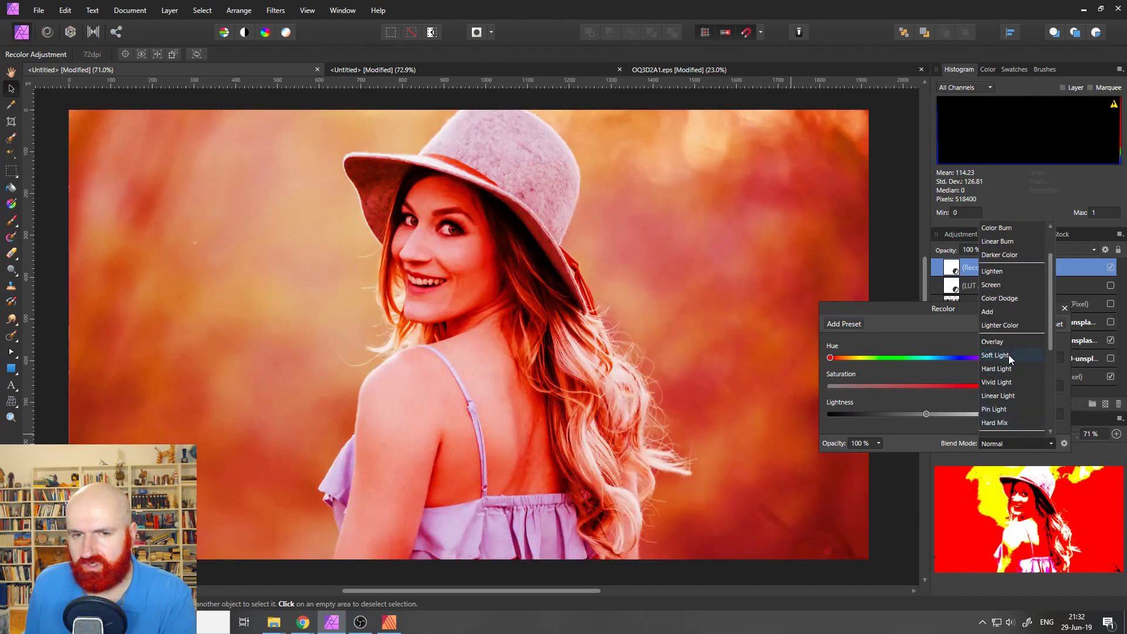
click(1008, 354)
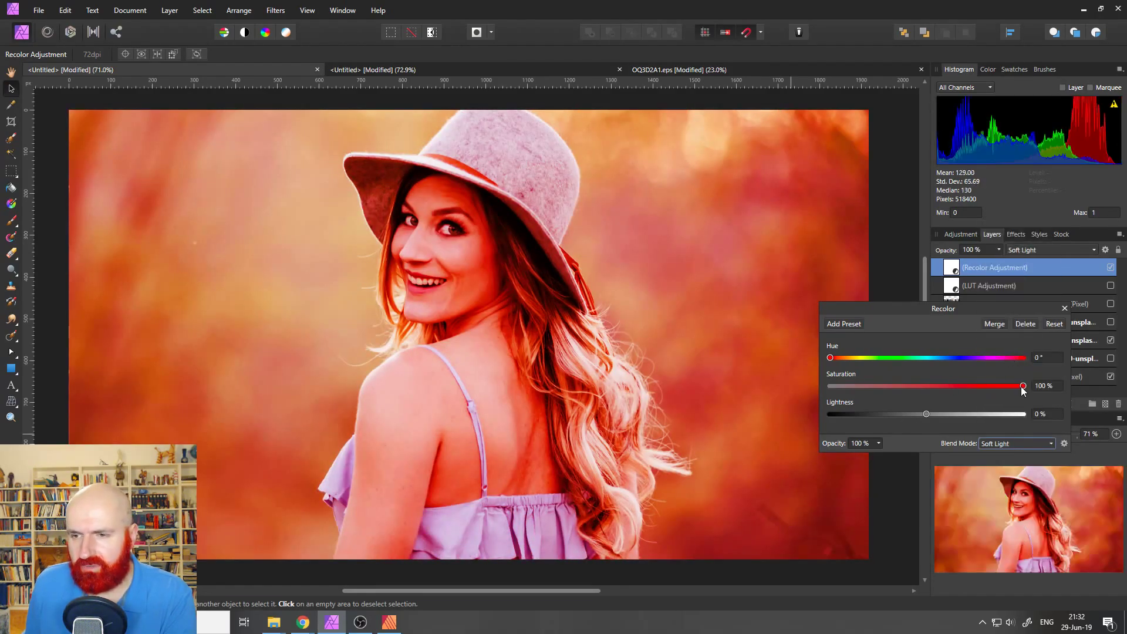
Step: Set the Recolor adjustment's saturation to 69% and its lightness to -25%
drag(1022, 386, 892, 414)
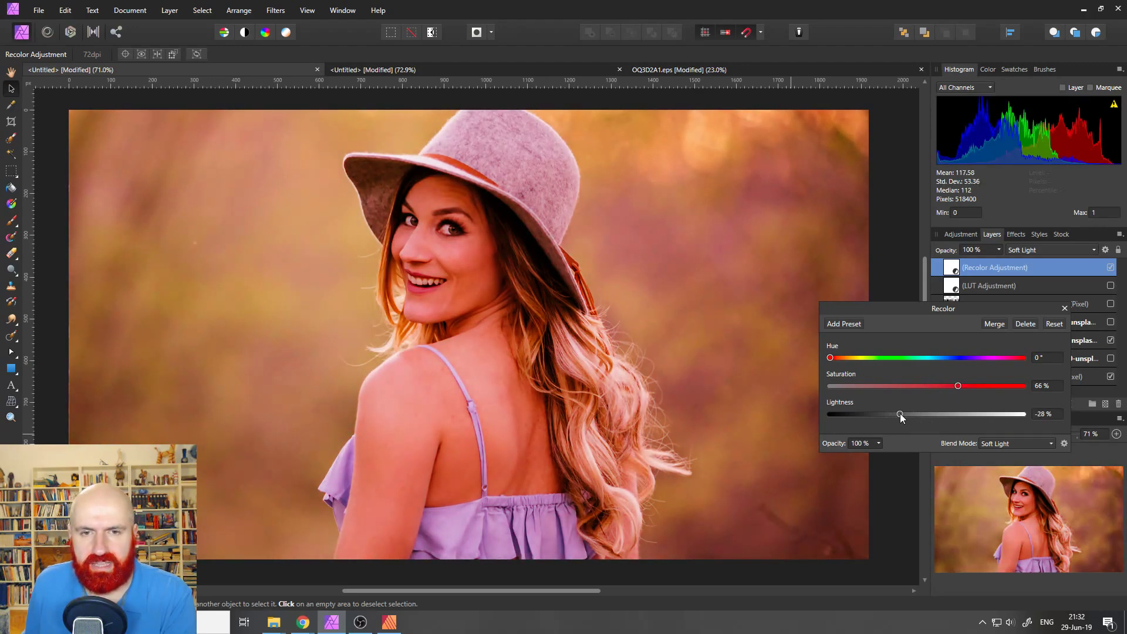
click(937, 386)
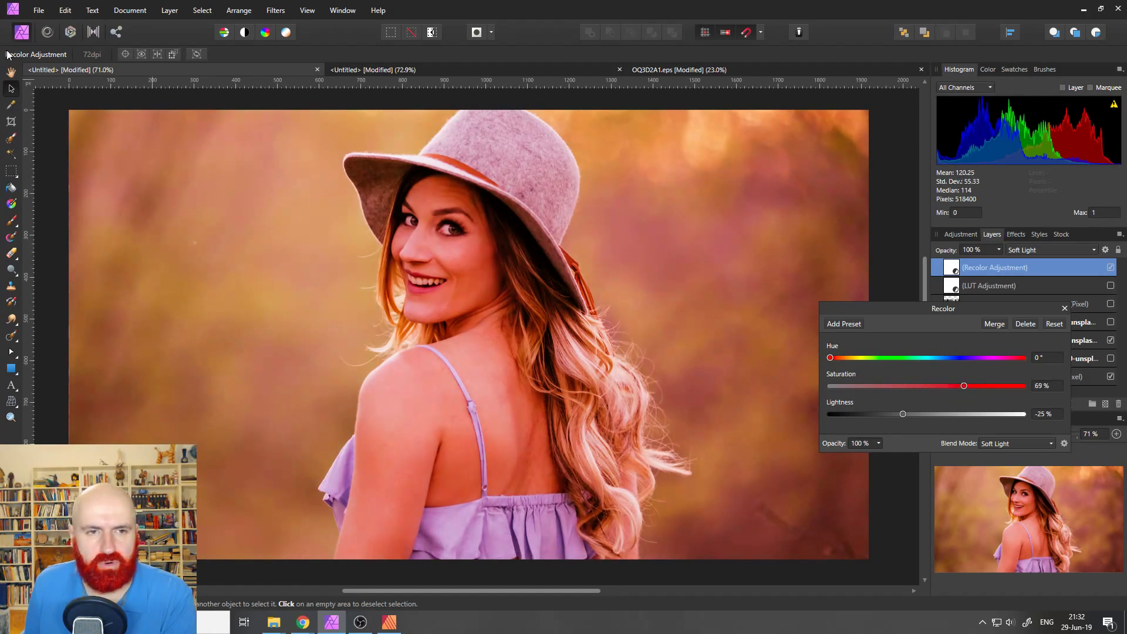
Step: Open the LUT export settings, examine the preview image, and close them and the Recolor settings without exporting
click(39, 11)
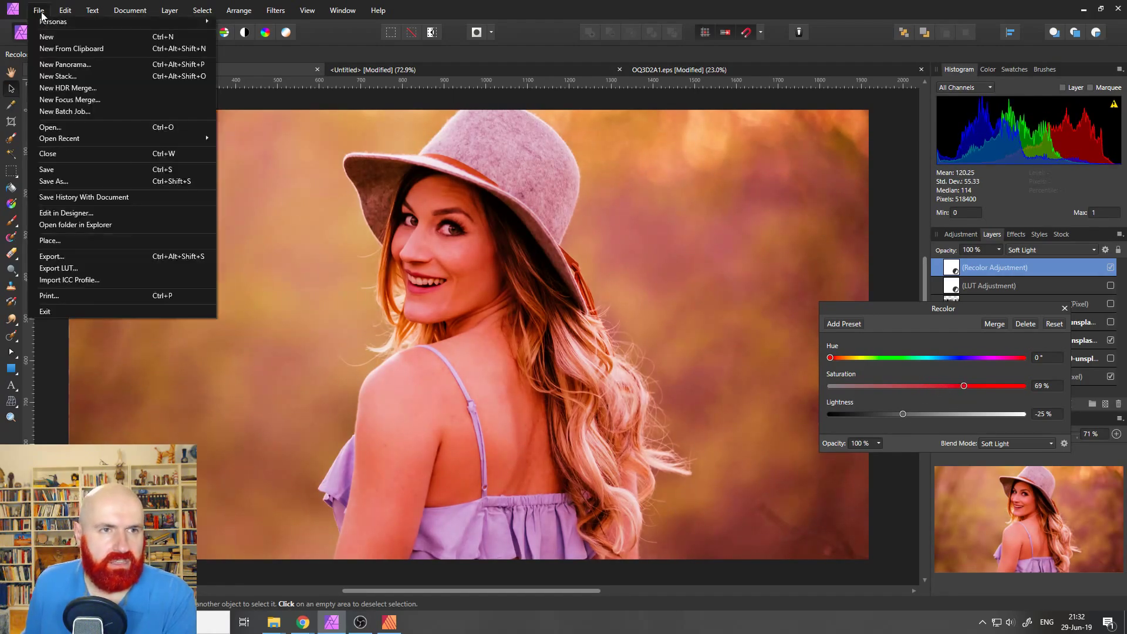
click(64, 268)
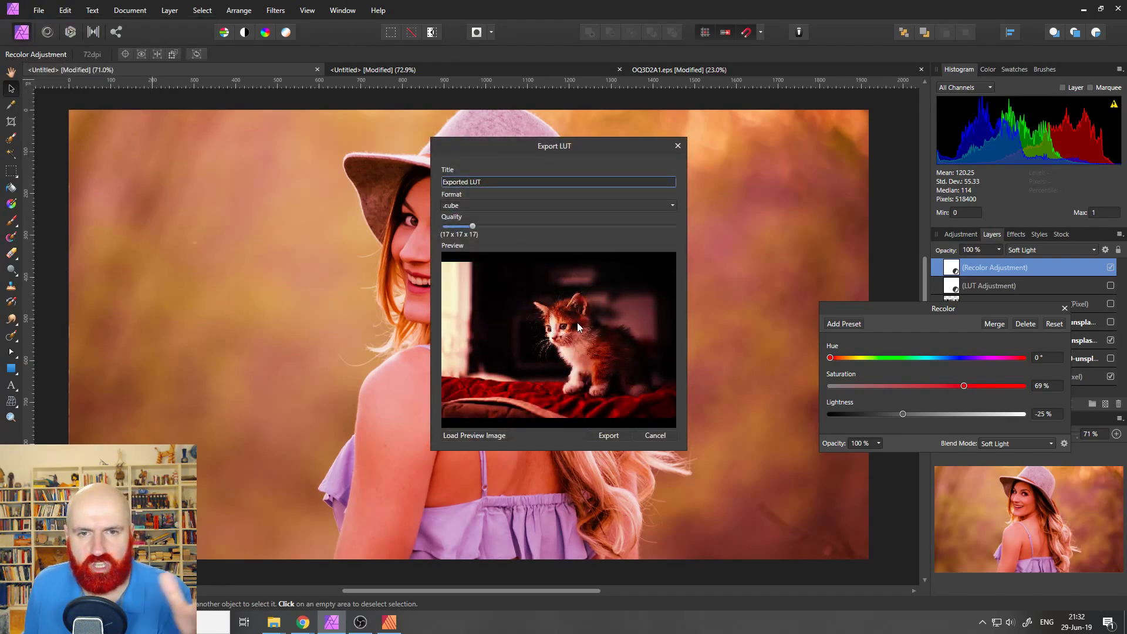
click(679, 149)
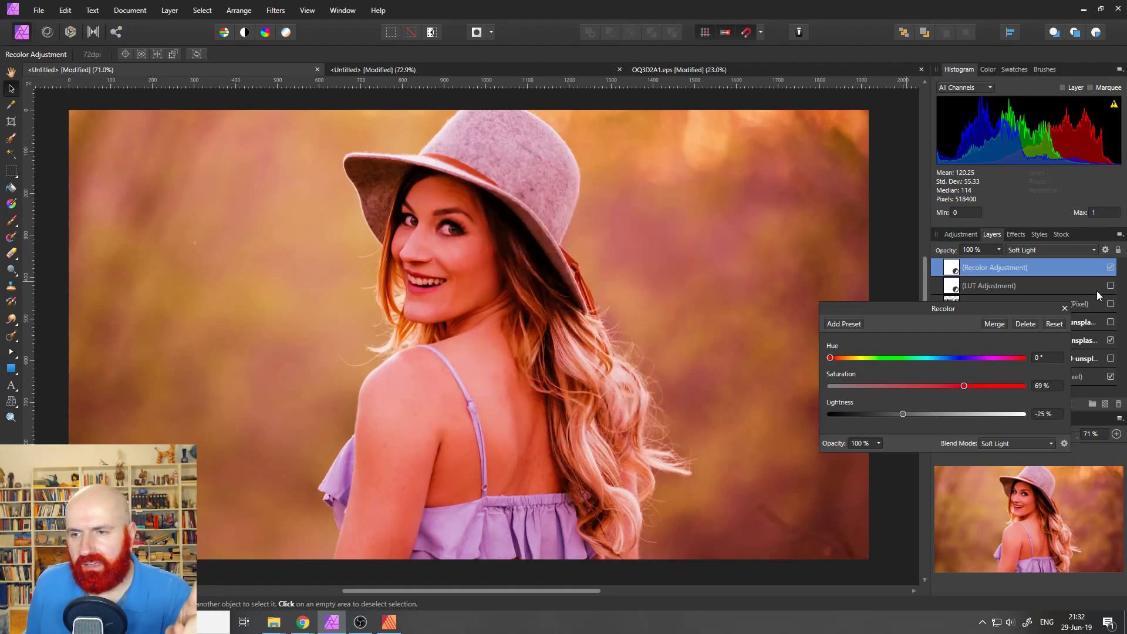
click(1064, 308)
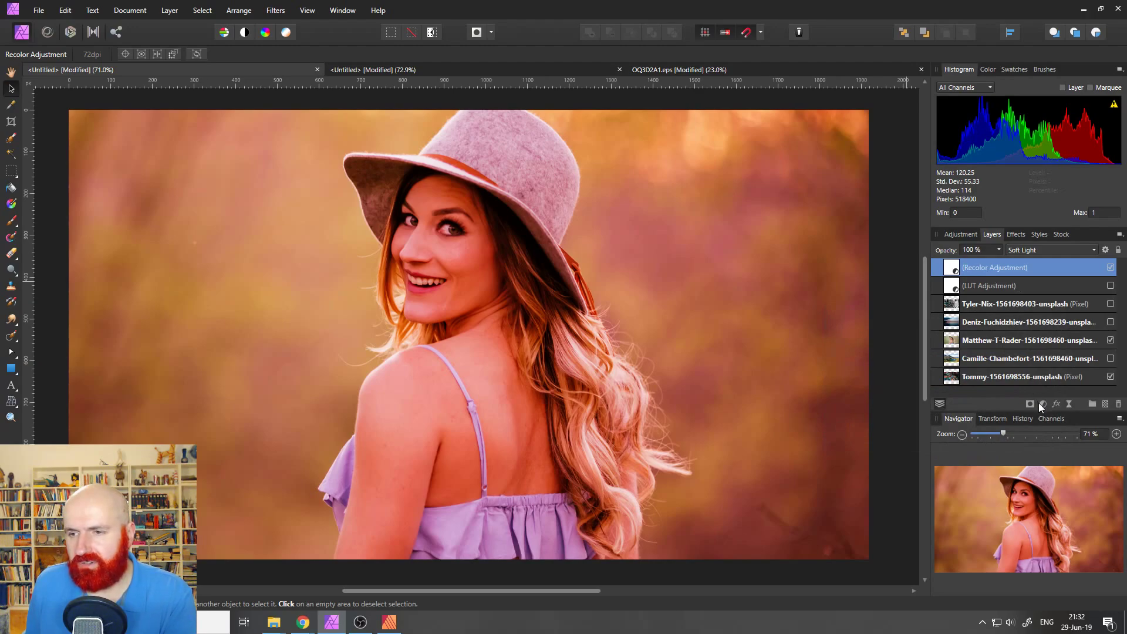
Step: Add a mask to the Recolor adjustment and ready the Paint Brush with a 16 px brush and black
click(1030, 405)
click(937, 268)
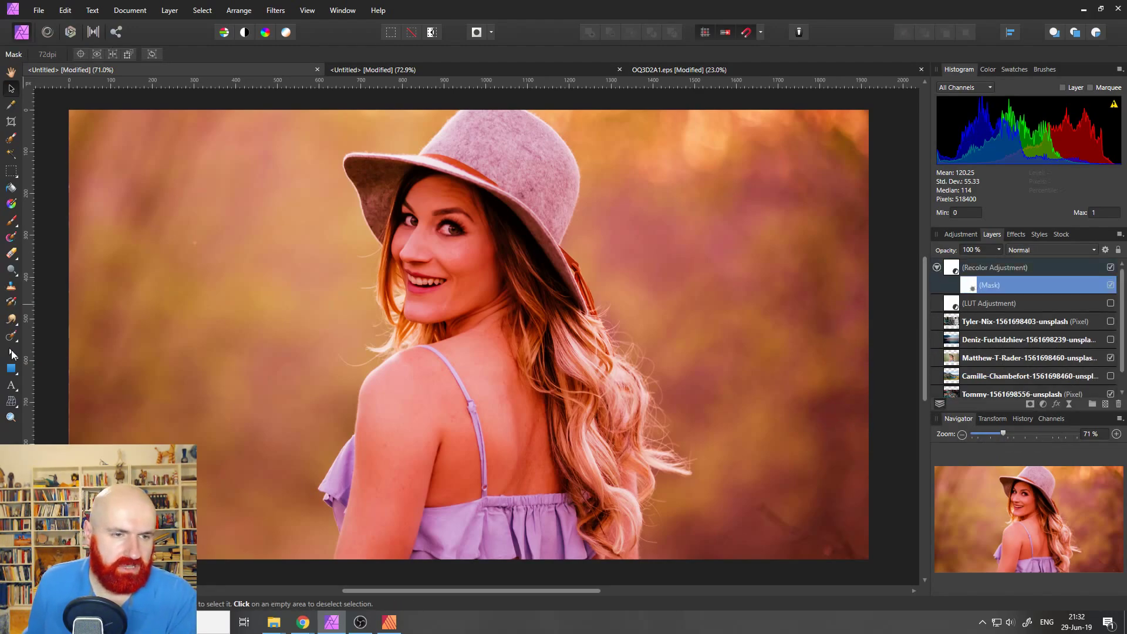
click(11, 222)
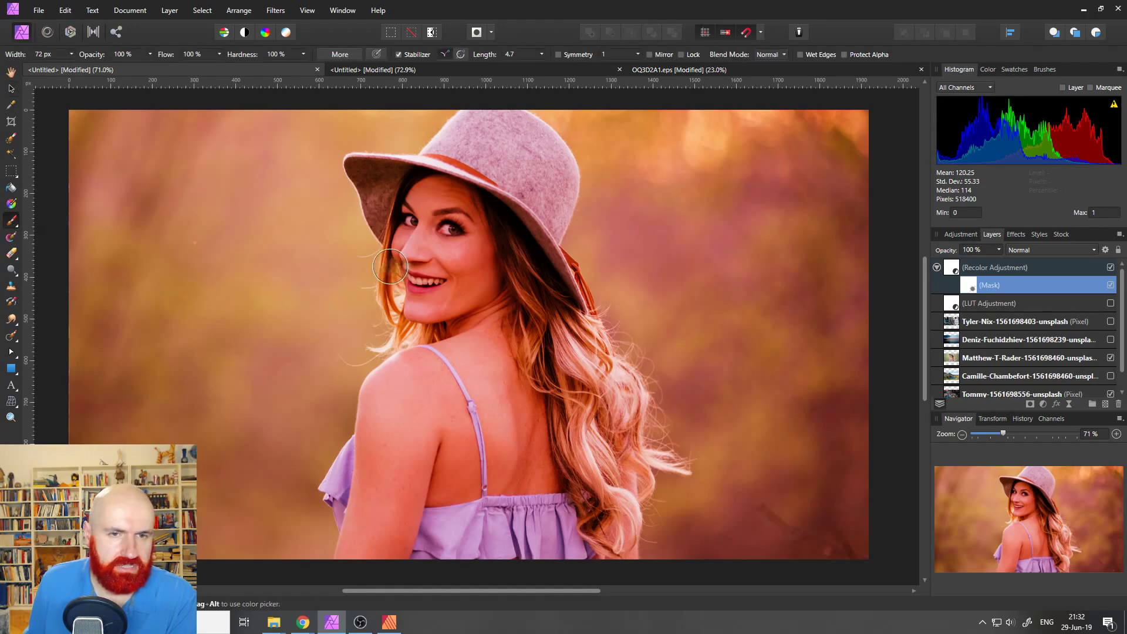
click(1042, 68)
click(992, 194)
click(988, 69)
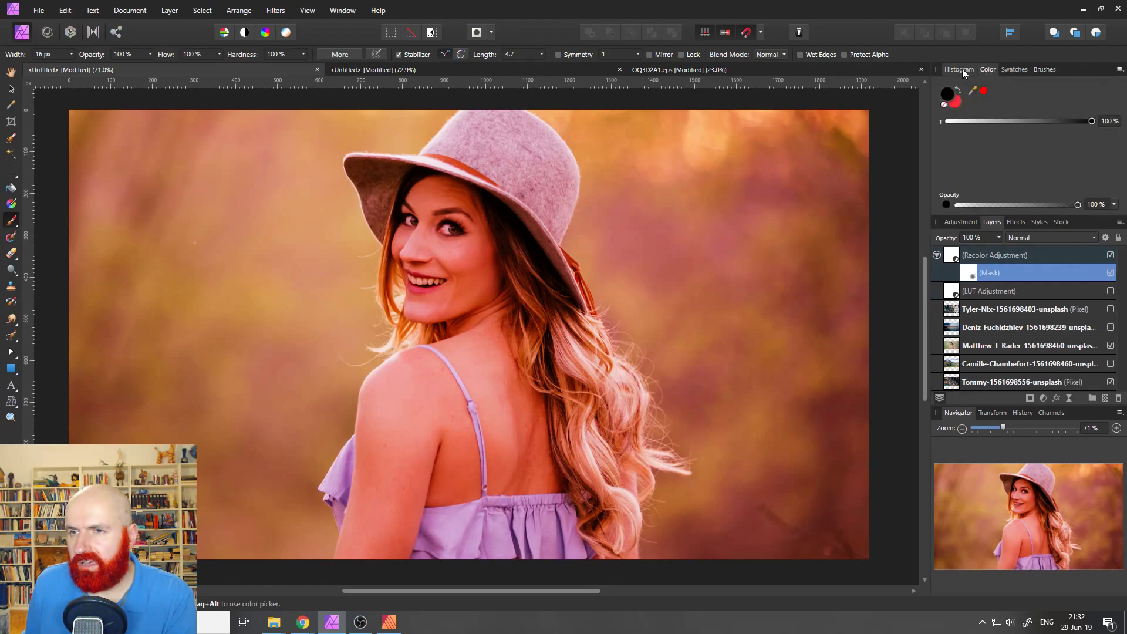
click(961, 70)
click(988, 69)
Step: Paint black on the Recolor mask over the woman's face, neck and upper back, enlarging the brush to 177 px
mouse_move(467, 223)
mouse_down()
mouse_move(406, 194)
mouse_move(517, 276)
mouse_move(460, 345)
mouse_up()
click(71, 55)
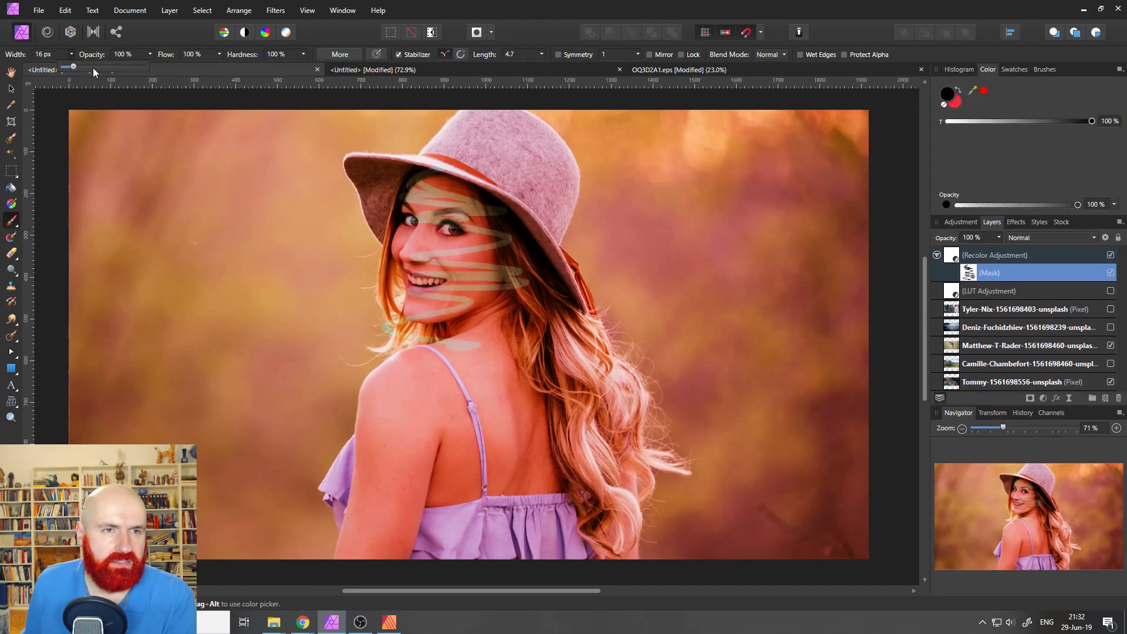
click(108, 66)
click(71, 54)
mouse_move(495, 229)
mouse_down()
mouse_move(410, 279)
mouse_move(484, 334)
mouse_move(435, 376)
mouse_move(417, 229)
mouse_up()
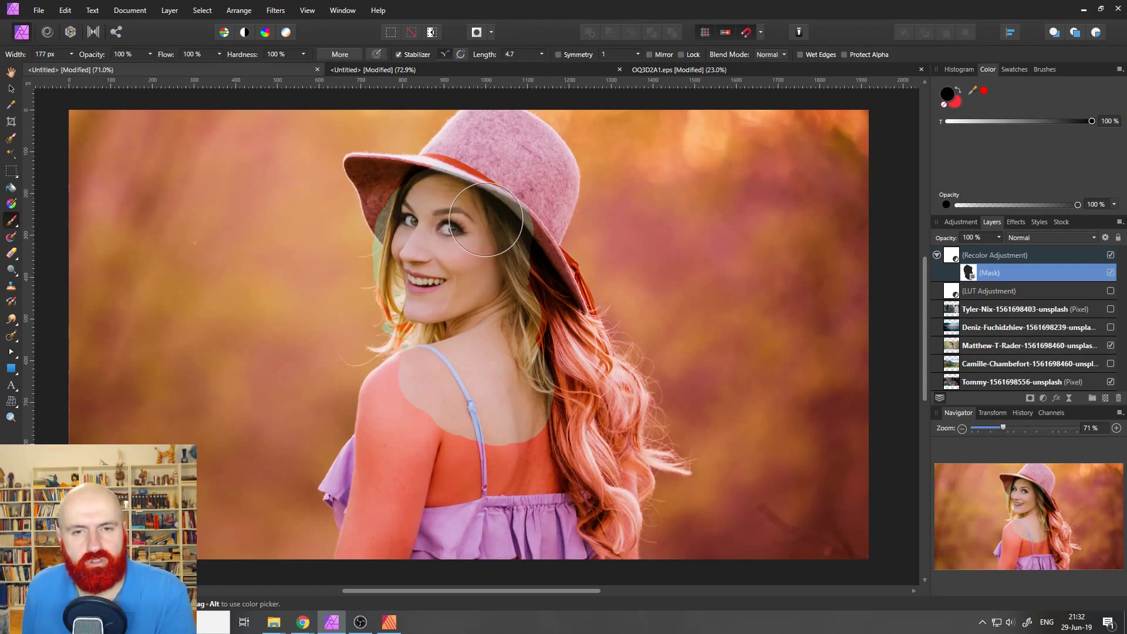
Step: Try extra brush dabs on the Recolor mask around the hair and background, and undo them
drag(540, 352, 596, 368)
key(ctrl+z)
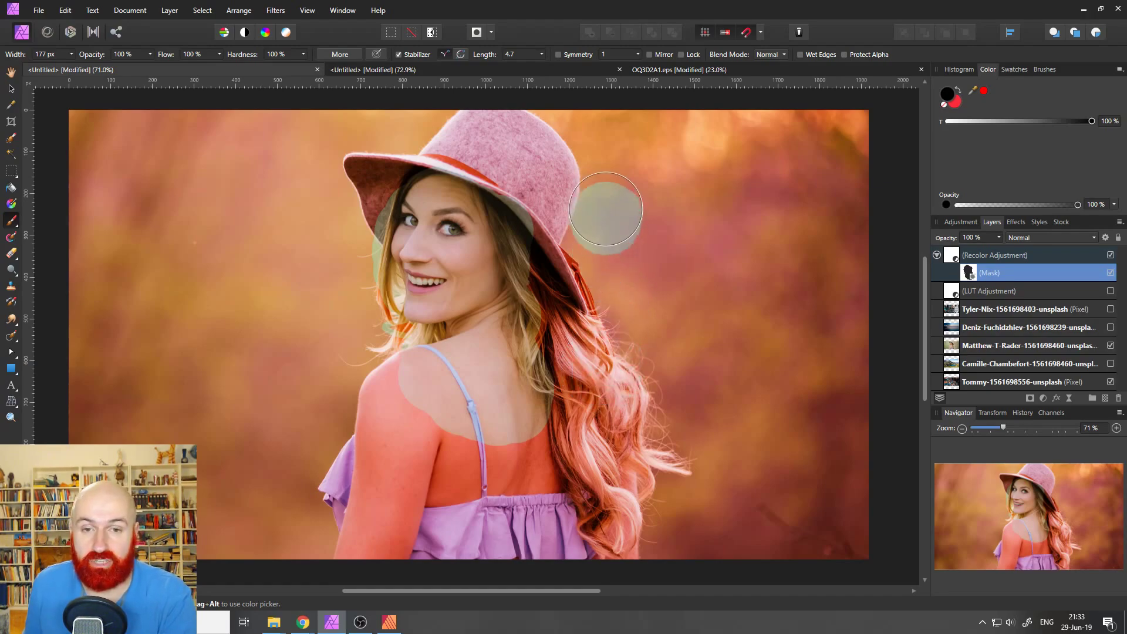
click(550, 212)
key(ctrl+z)
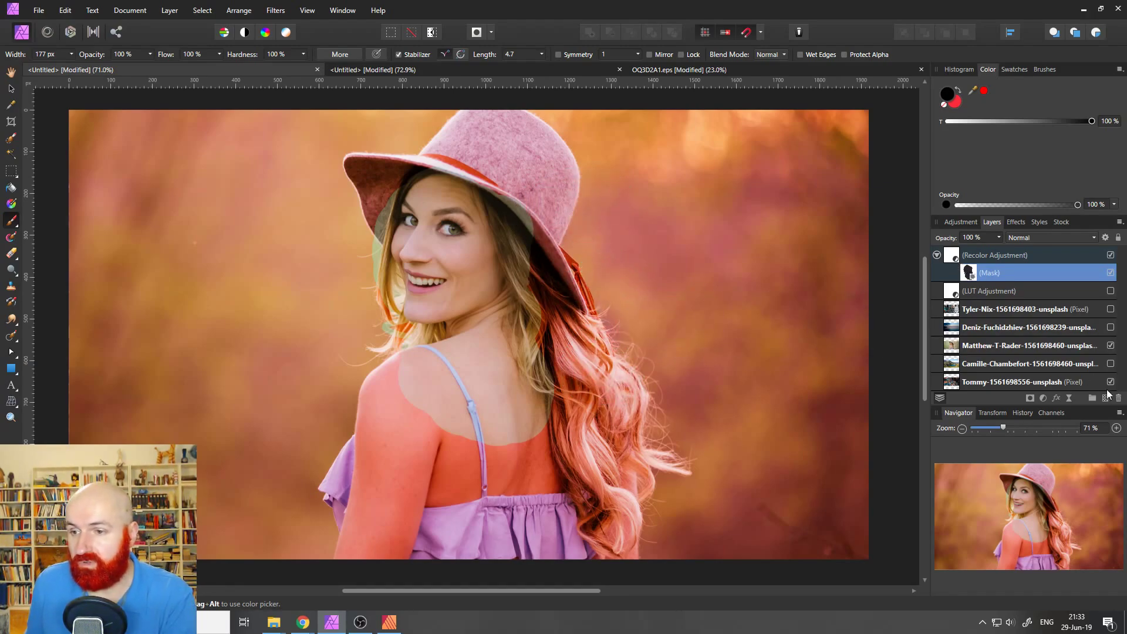
Step: Delete the mask from the Recolor adjustment and hide the adjustment
click(1118, 398)
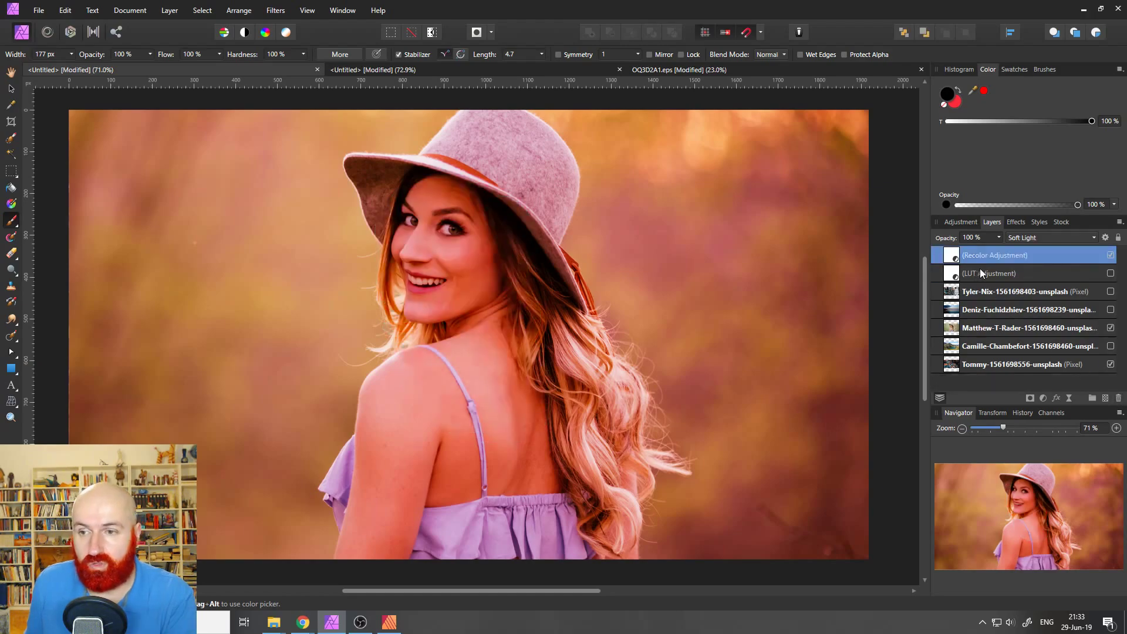
click(1110, 255)
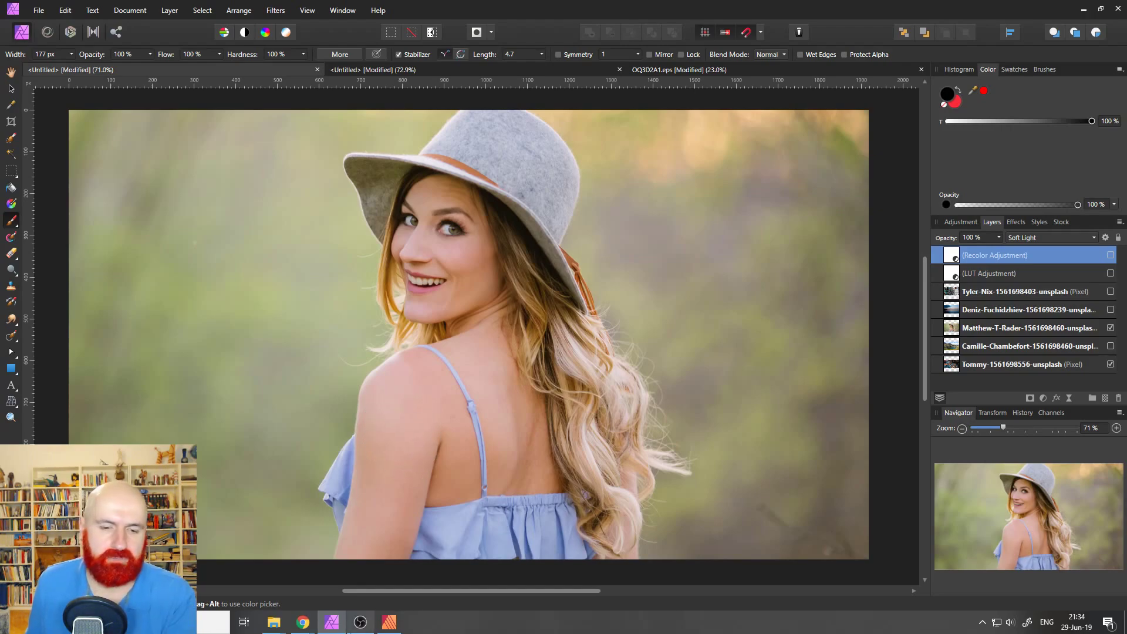
Step: Bring up the YouTube live chat window in Chrome and read the latest viewer questions
click(304, 621)
click(348, 587)
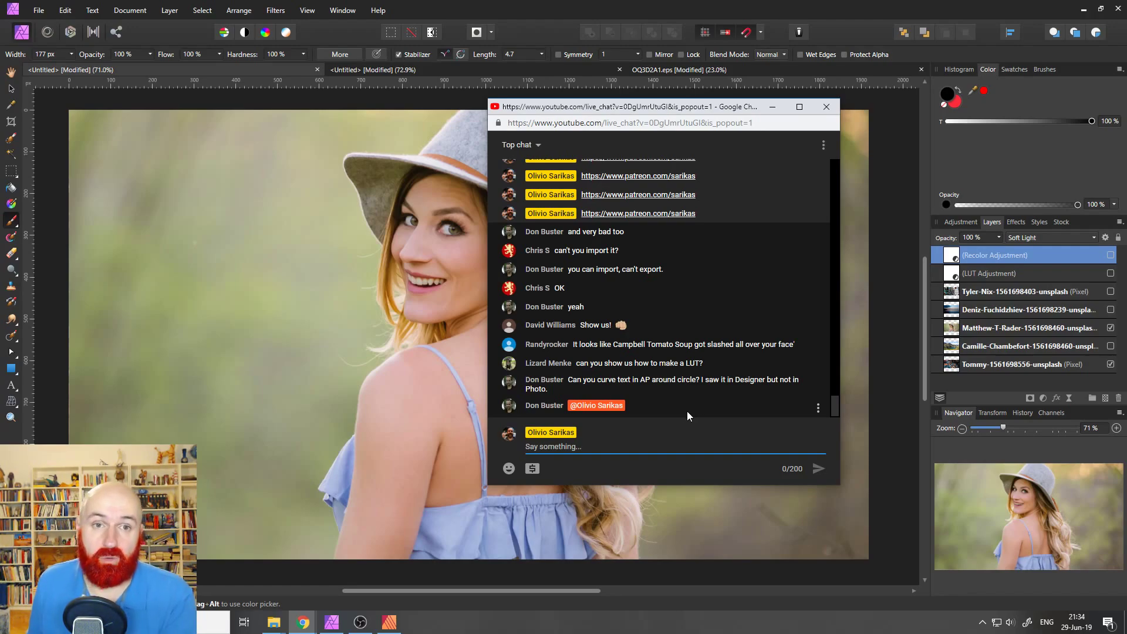
Step: Switch to Affinity Publisher's Designer persona and draw a circle about 458 px across between the toucan and the tiki
click(389, 622)
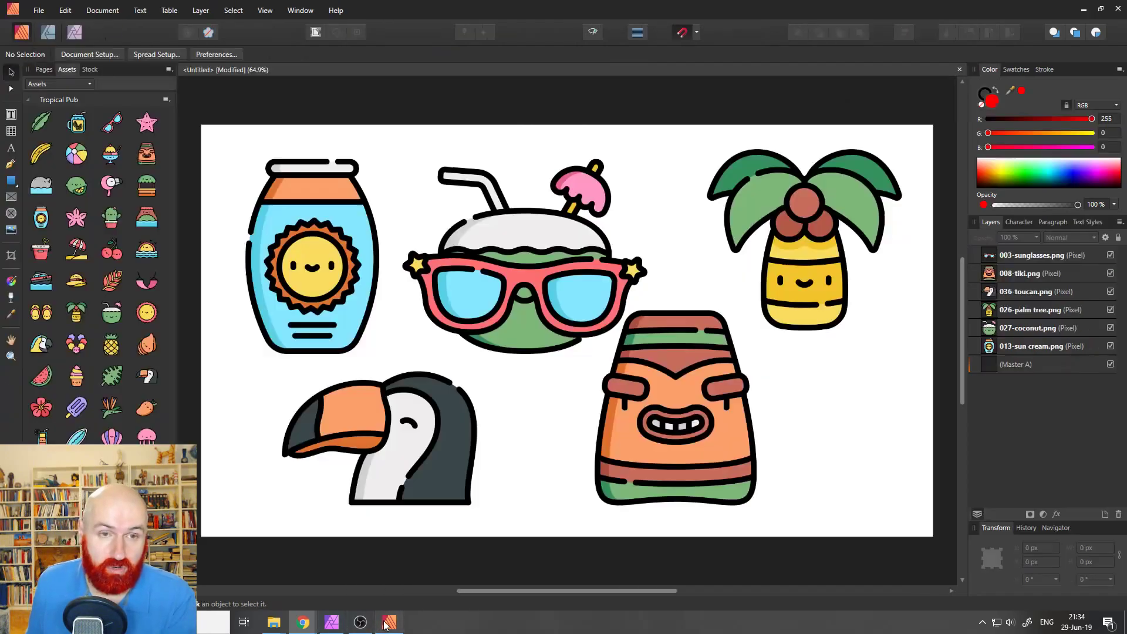
click(47, 33)
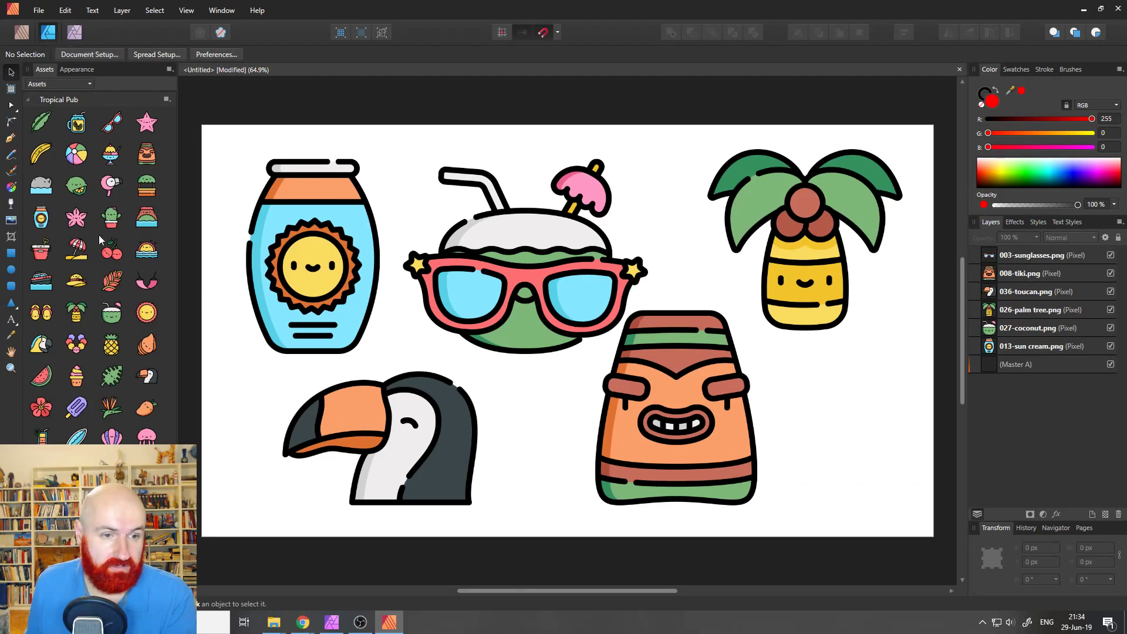
click(11, 270)
drag(386, 337, 562, 510)
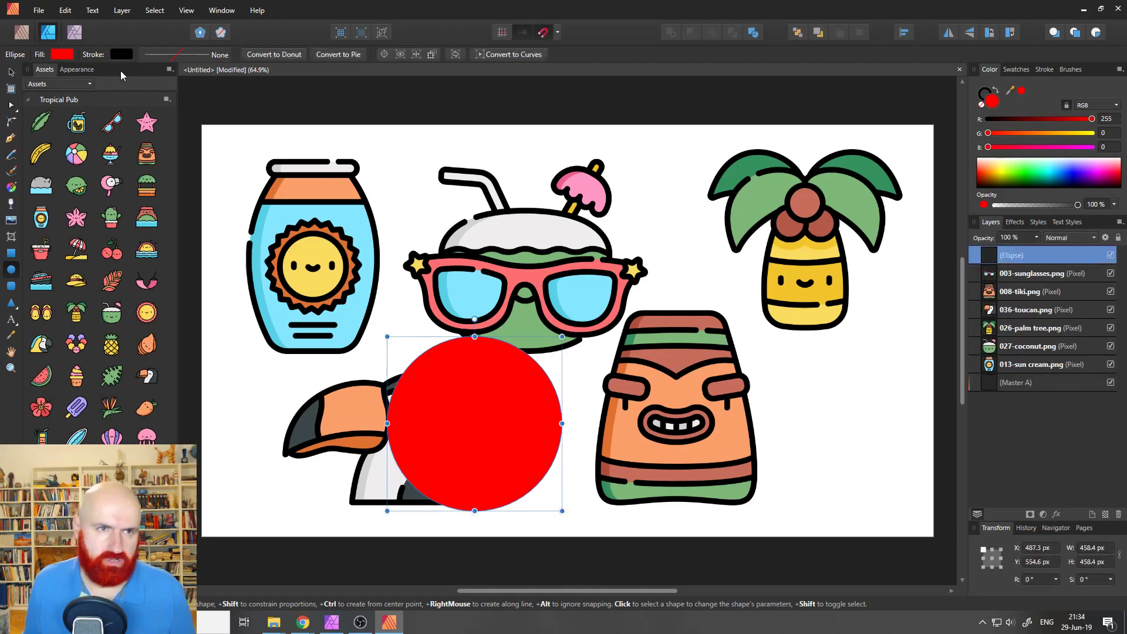
Step: Turn the circle into a text path reading "YES YOU CAN DO THAT HERE" and set the text size to 48 pt
click(11, 319)
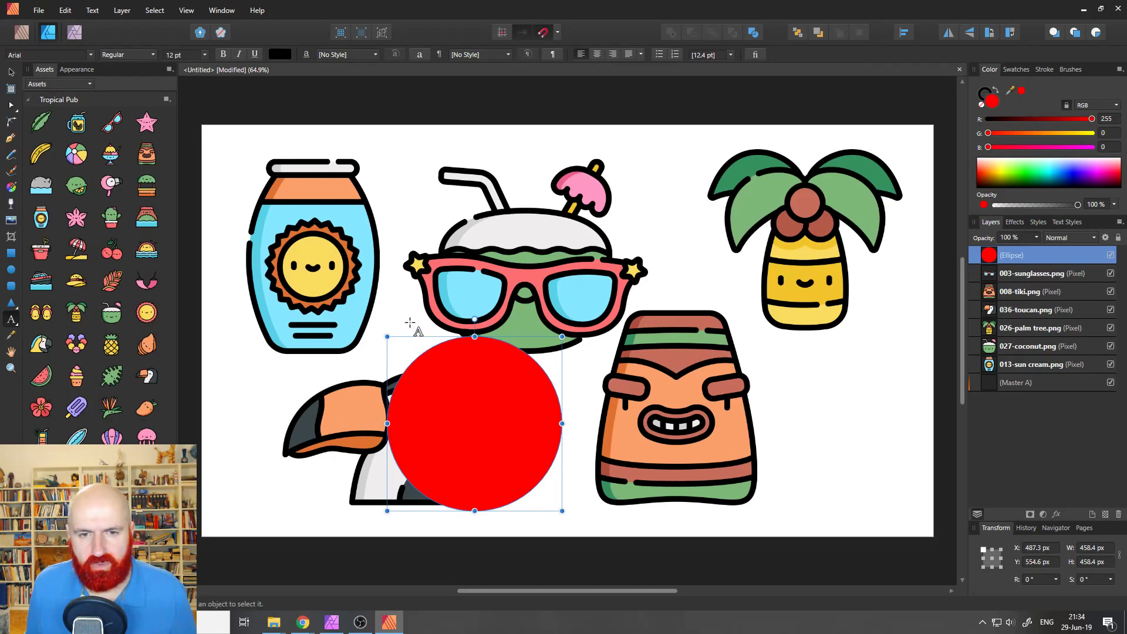
click(413, 359)
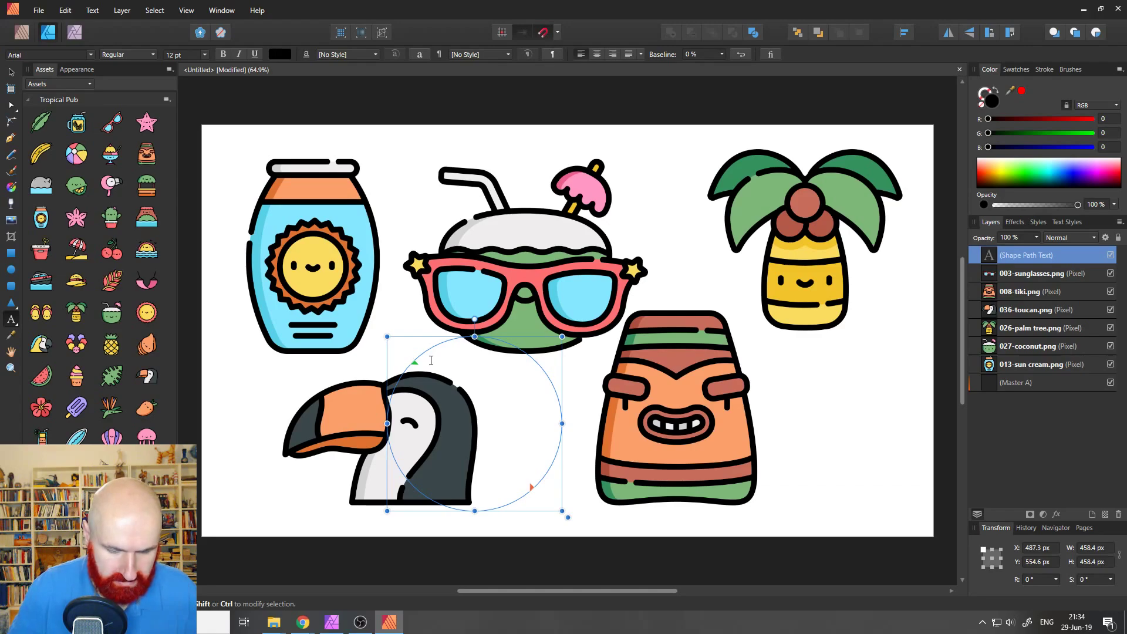
text(YE)
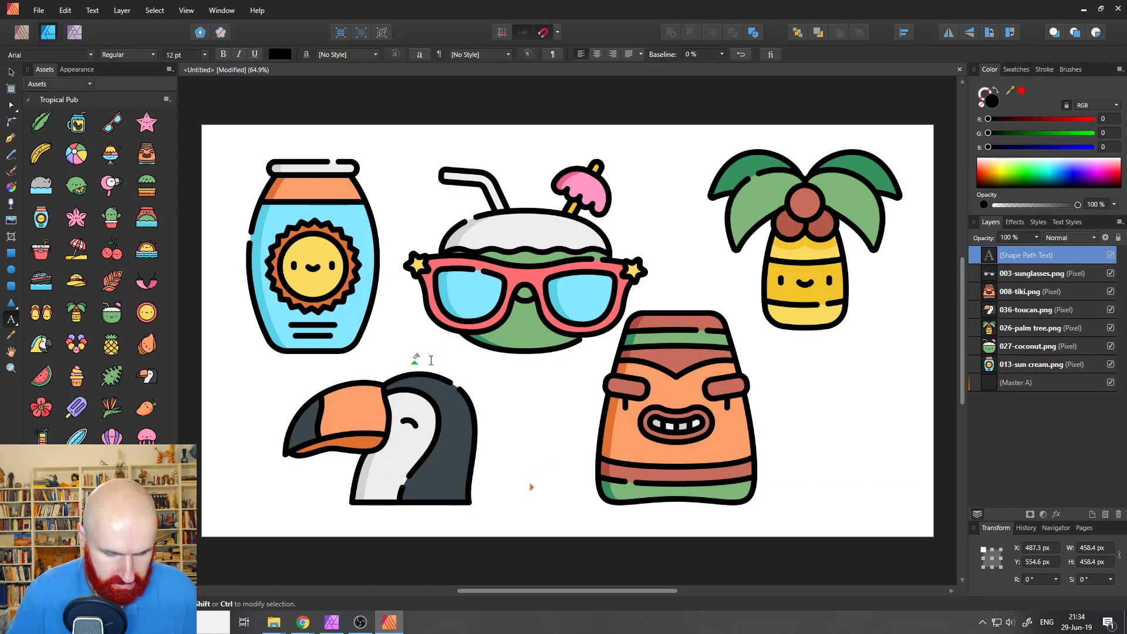
text(S YOU CAN DO)
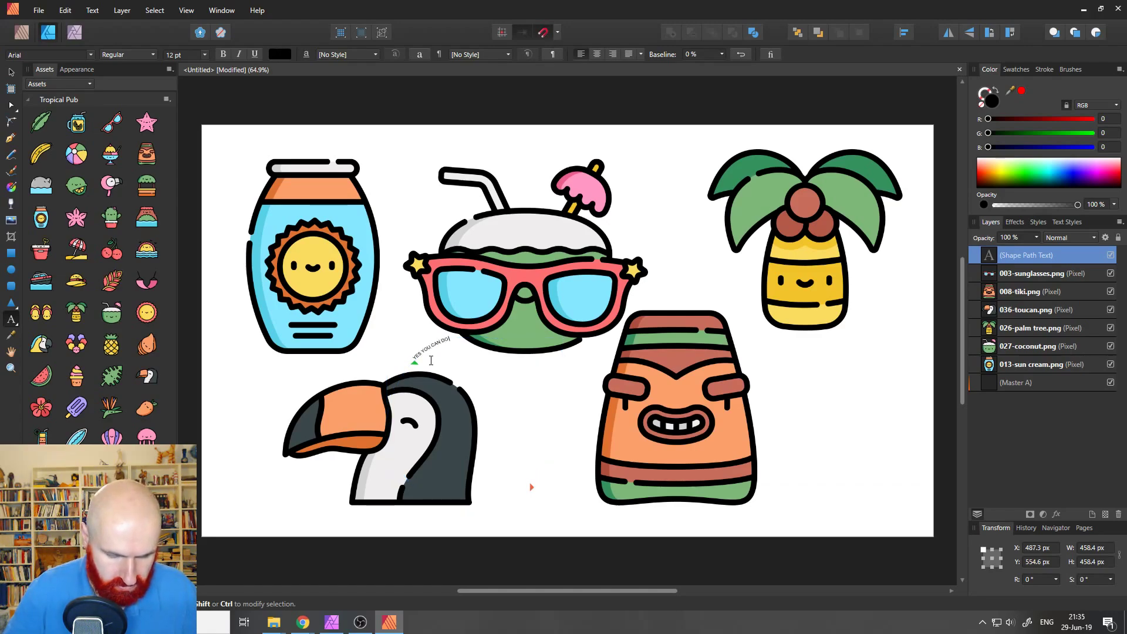
text( THAT)
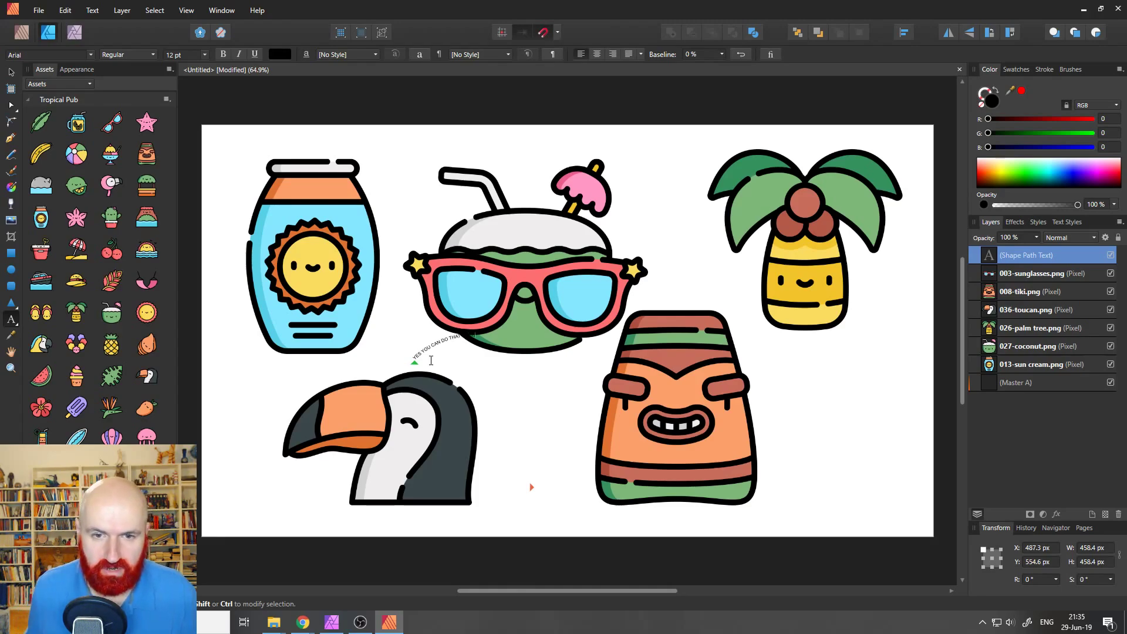
key(Escape)
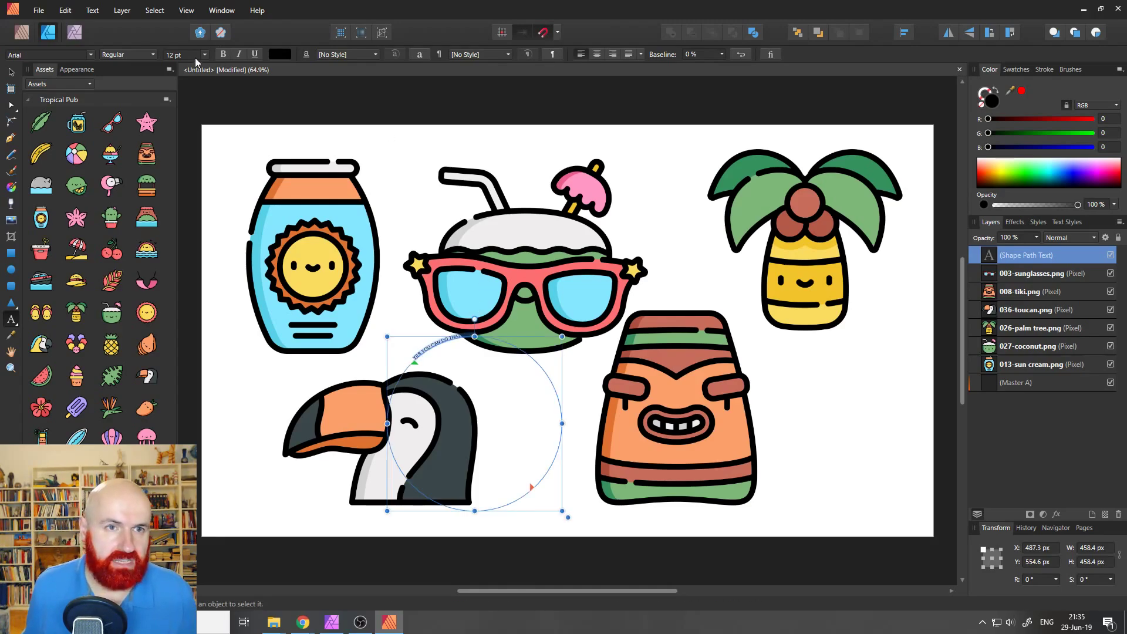
click(204, 55)
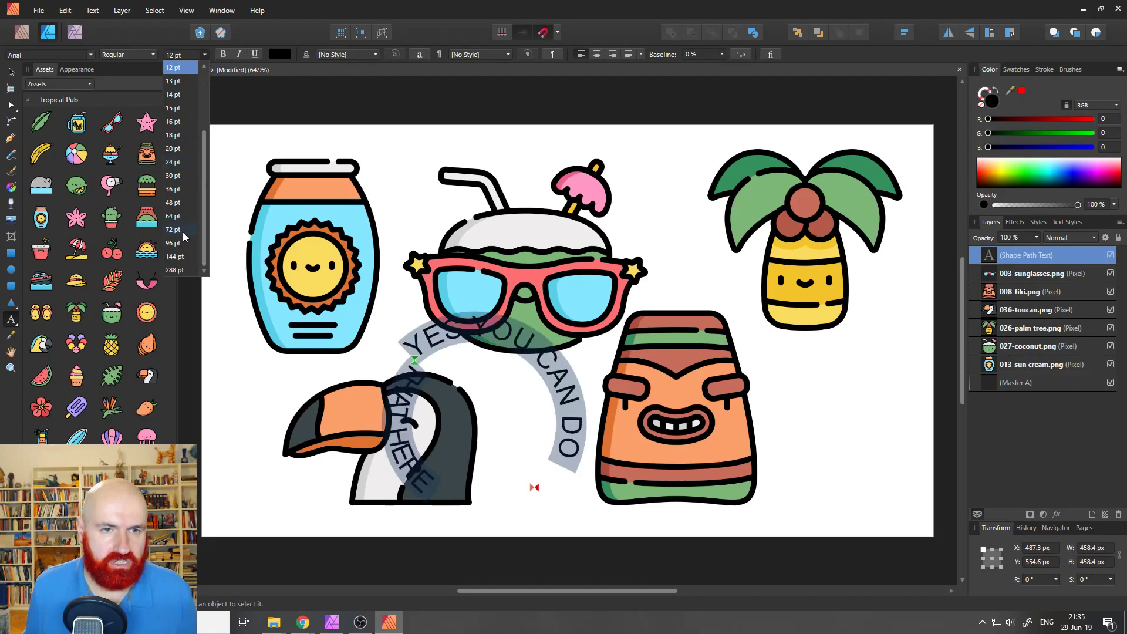
click(182, 203)
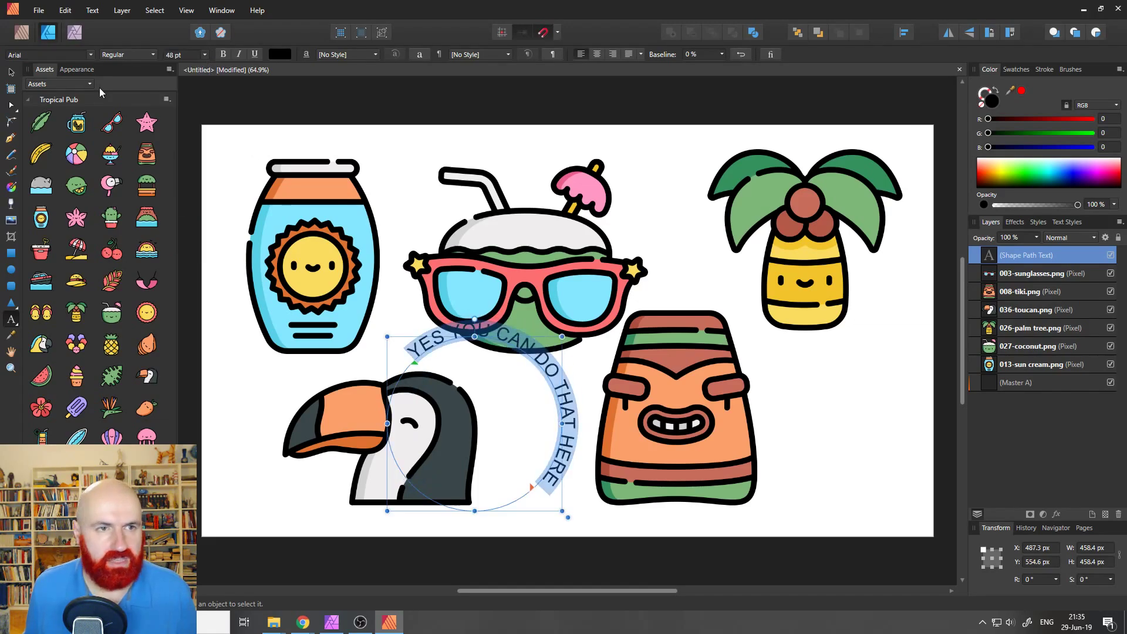
Step: Rearrange the page so the tiki stands beside the toucan and the curved text sits in the empty area below the palm tree
click(10, 72)
click(596, 253)
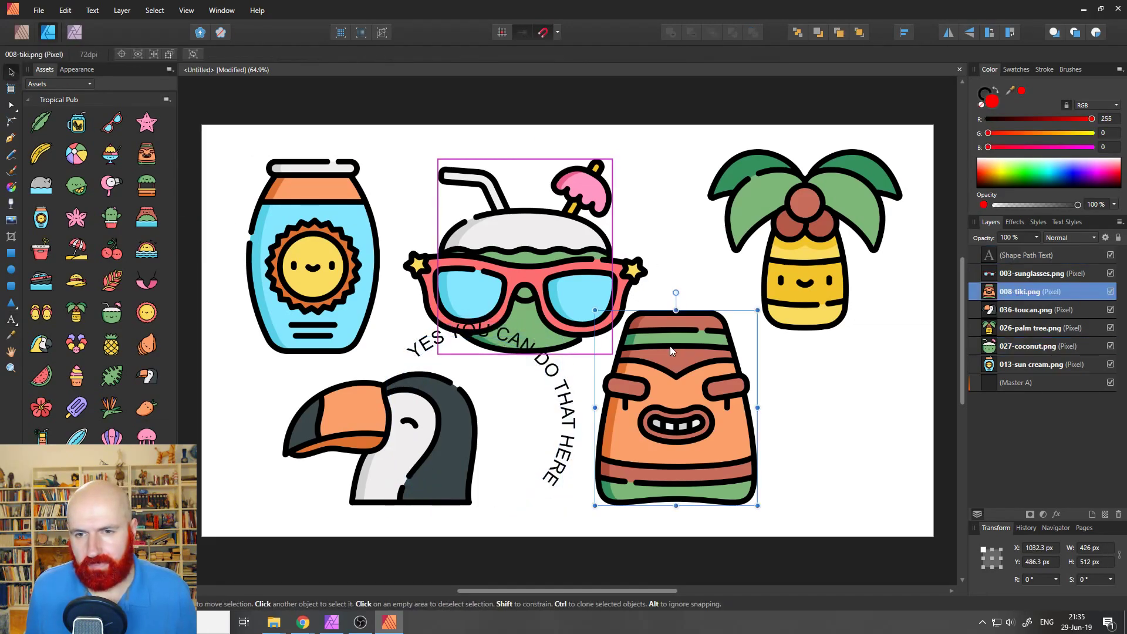
drag(671, 346, 357, 294)
click(557, 375)
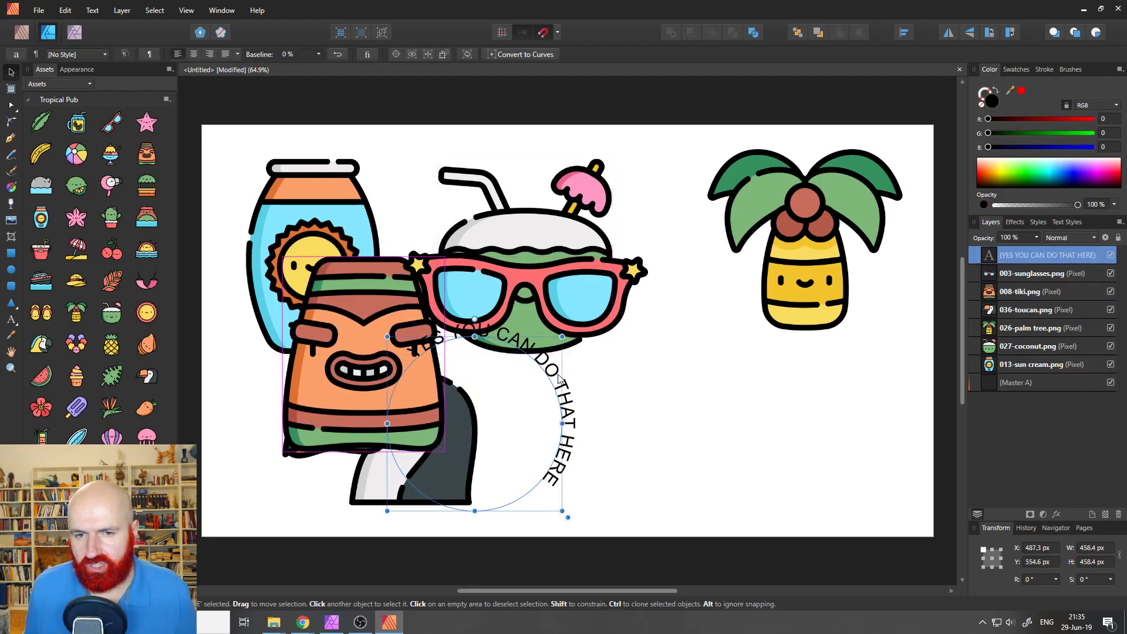
drag(559, 378, 800, 392)
drag(379, 325, 583, 404)
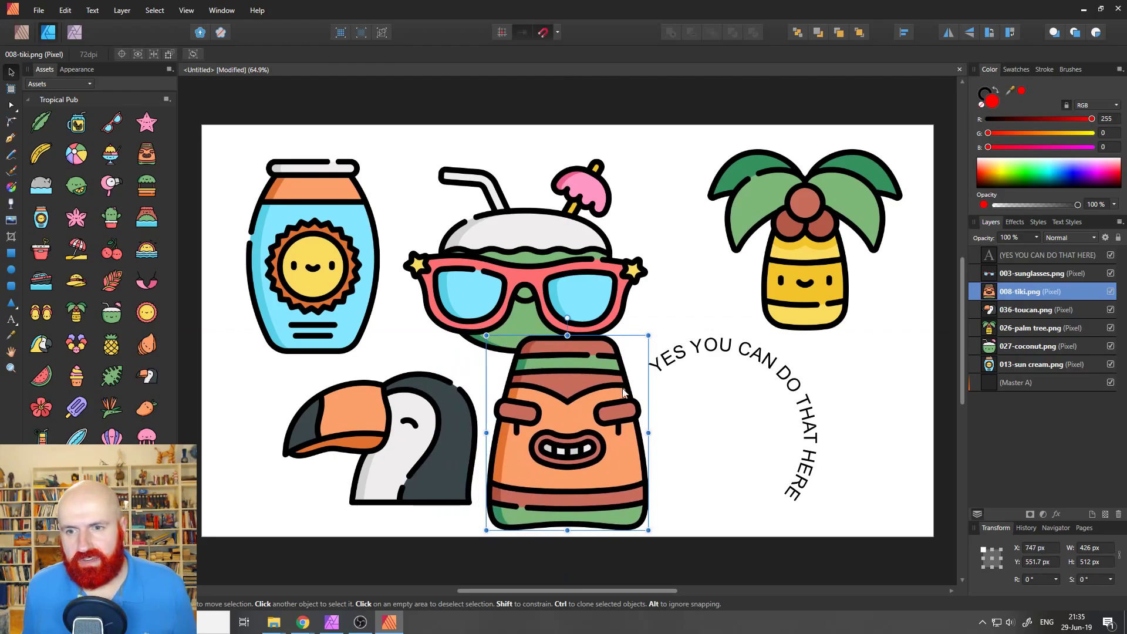
drag(706, 351, 777, 350)
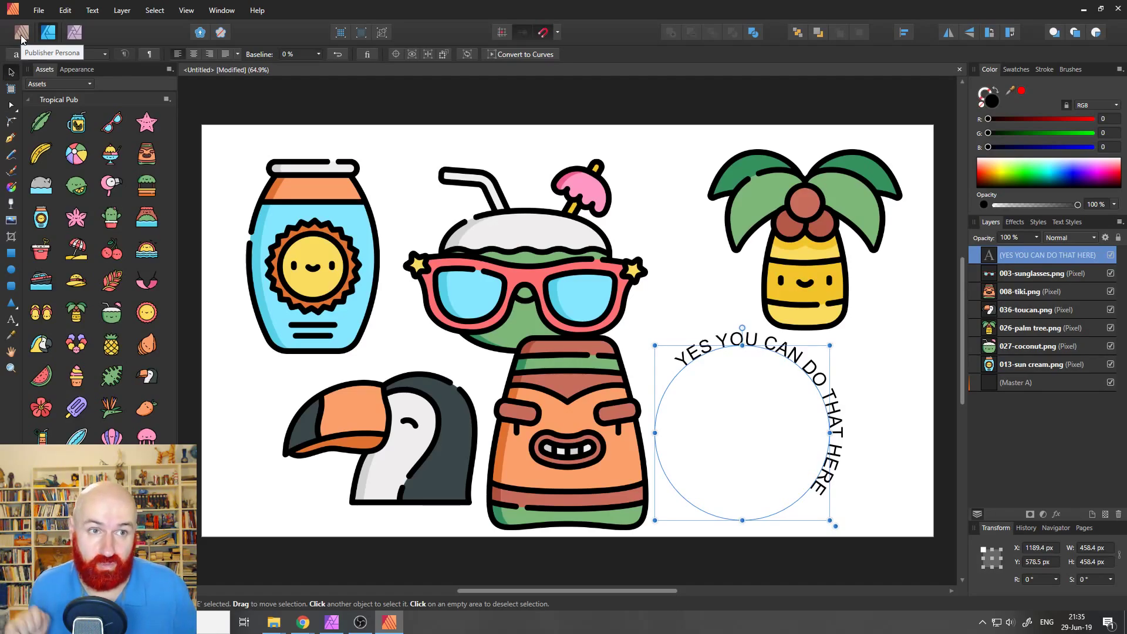
Step: Move the curved text up between the sunglasses and the palm tree in the Photo persona, and return to the Designer persona
click(76, 35)
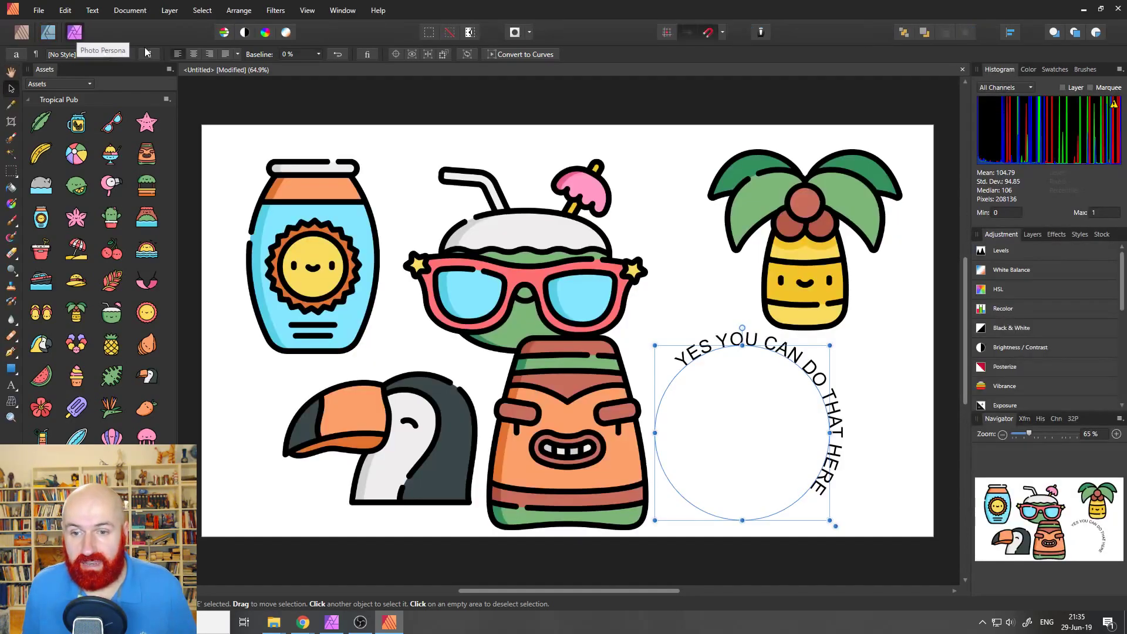
drag(761, 398, 712, 267)
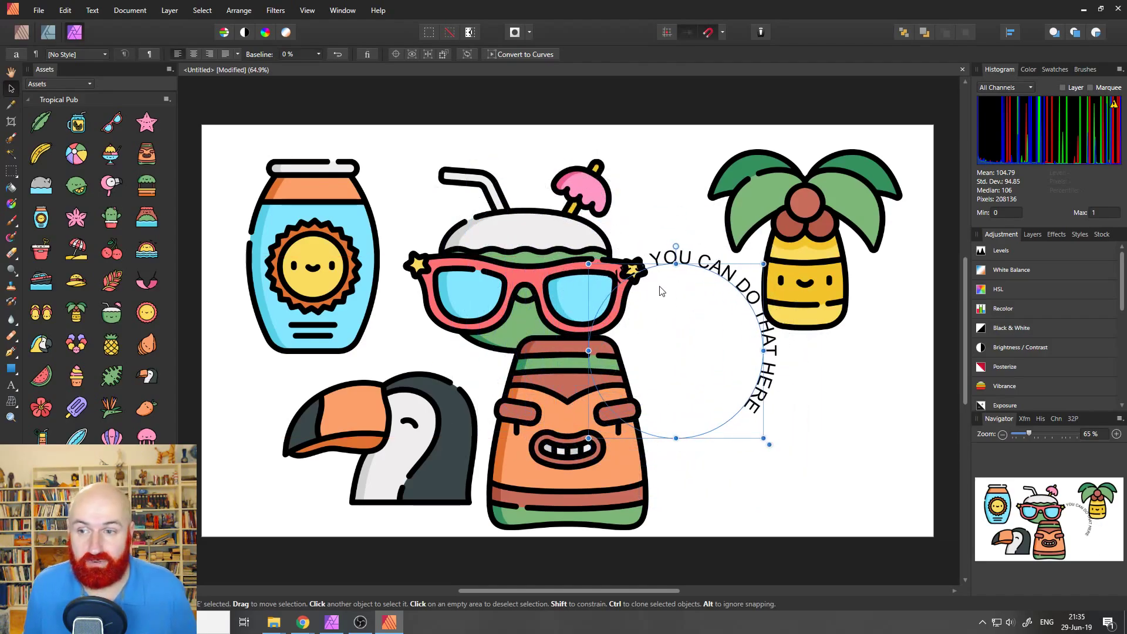
click(49, 33)
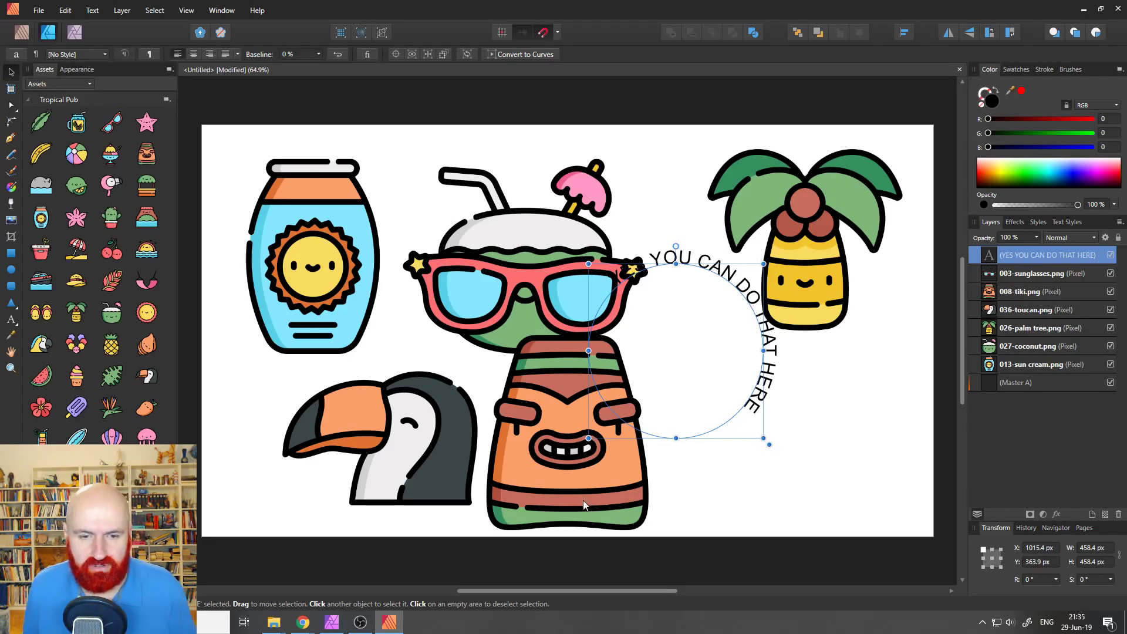
Step: Switch to Affinity Photo, paste the curved text into the portrait document and move it onto the background beside the hat
click(332, 622)
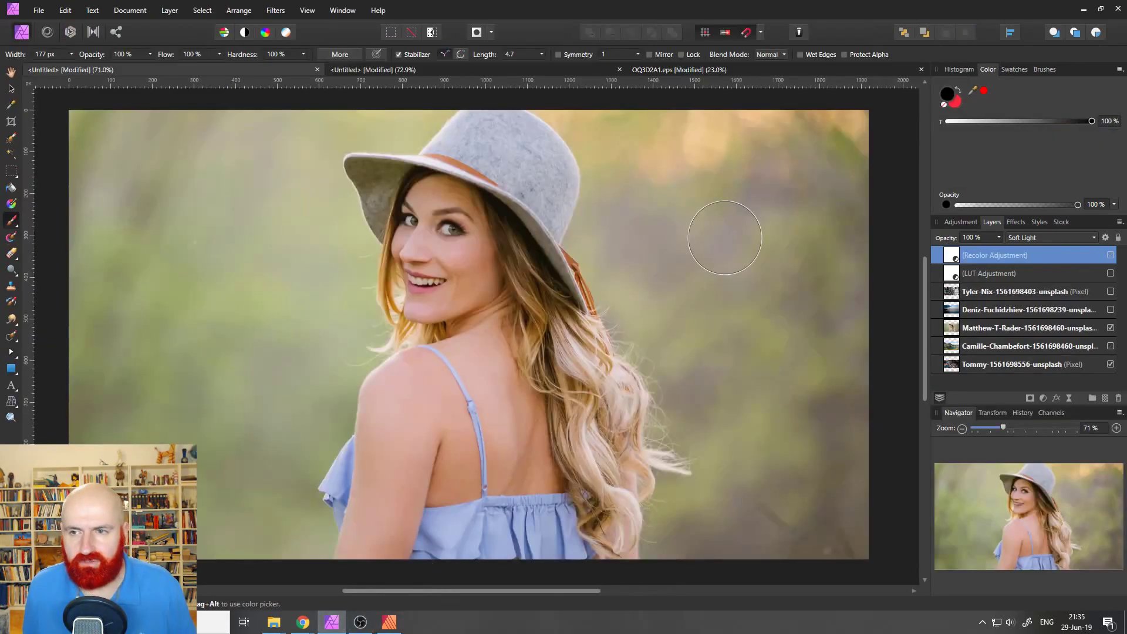
text(YES YOU CAN DO THAT HERE)
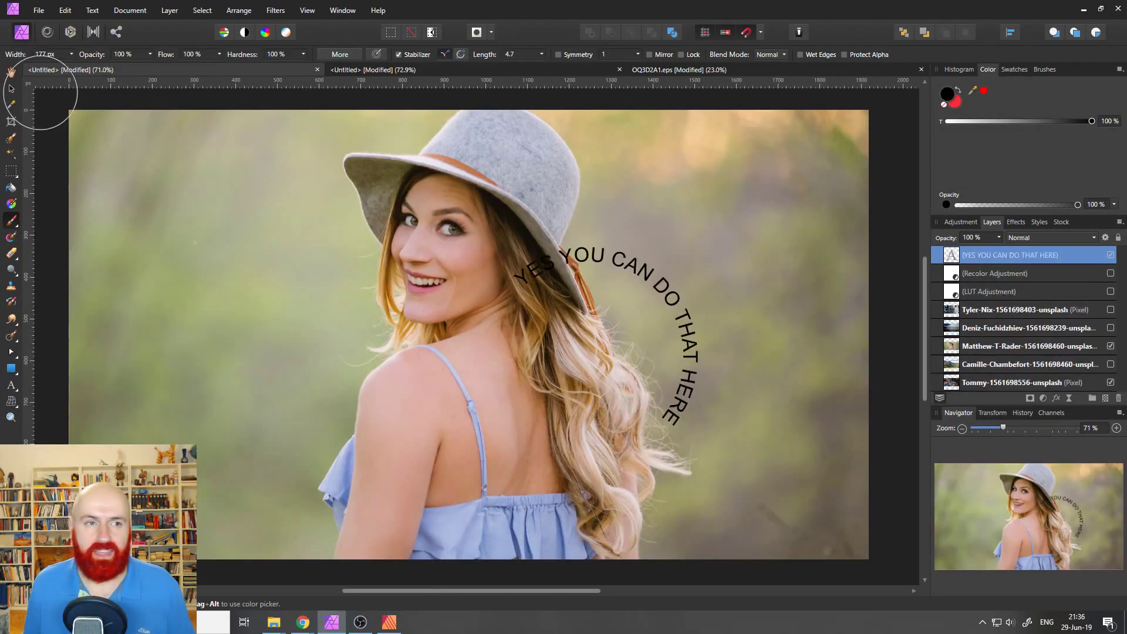
click(11, 88)
drag(664, 326, 750, 258)
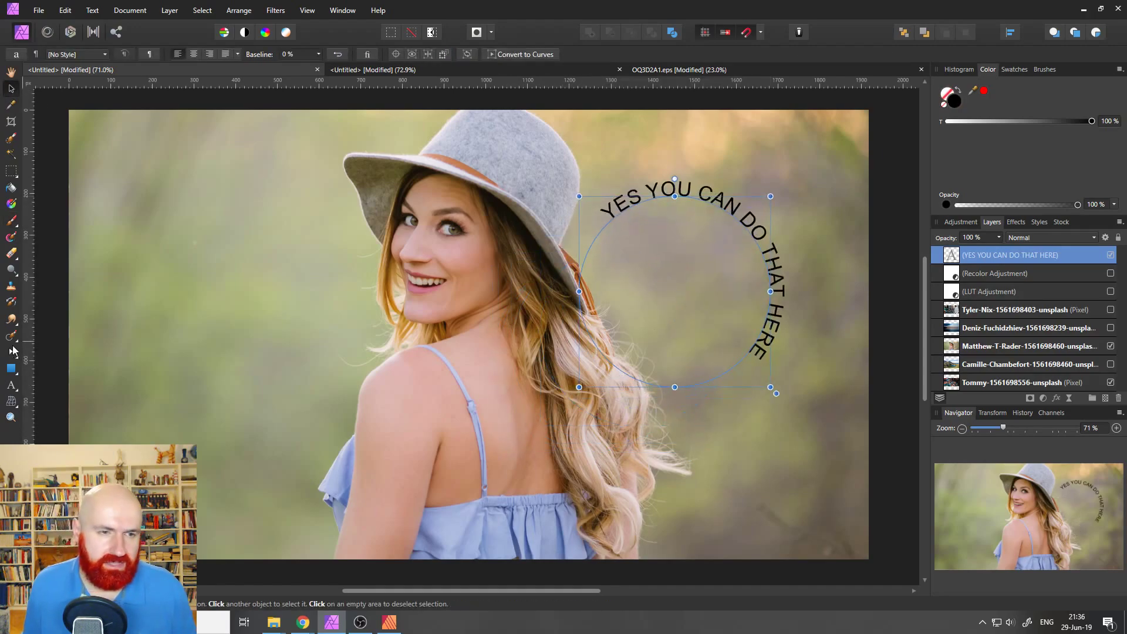
Step: Add "TOO, BUT NOT REALLY!!!" along the lower part of the curved text's circle and shift the text's start points along the path
click(11, 385)
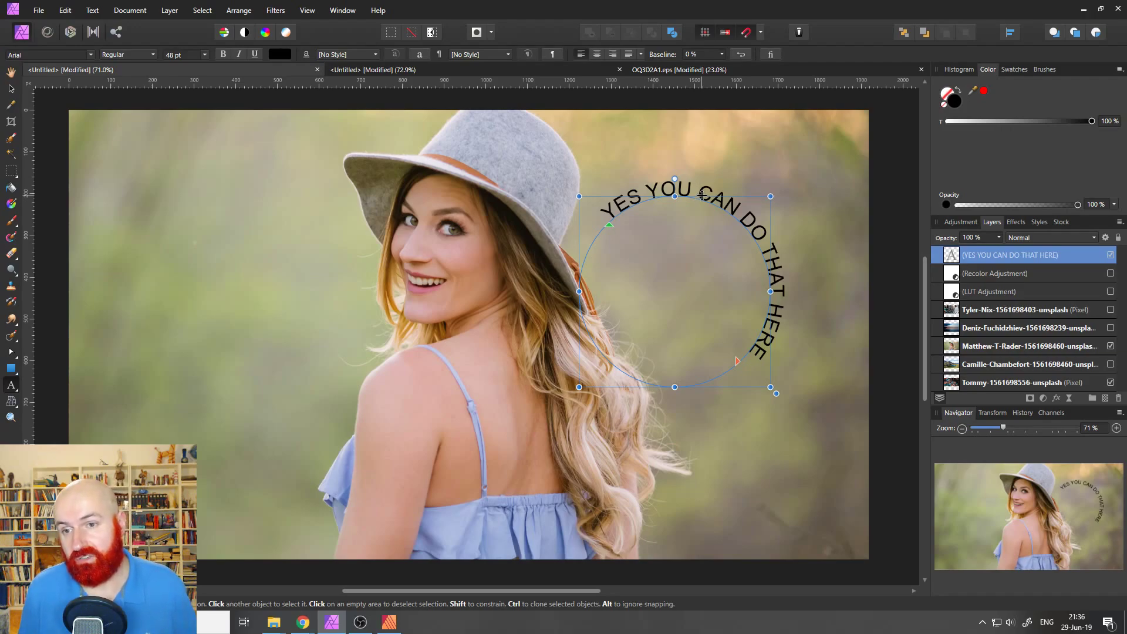
click(703, 195)
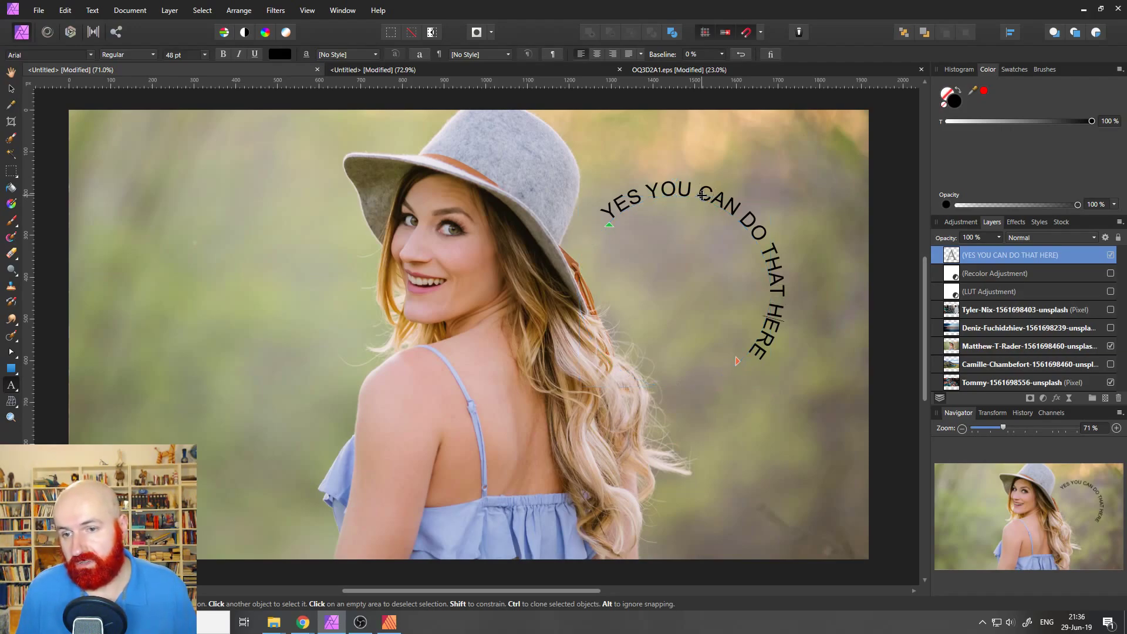
text(TOO)
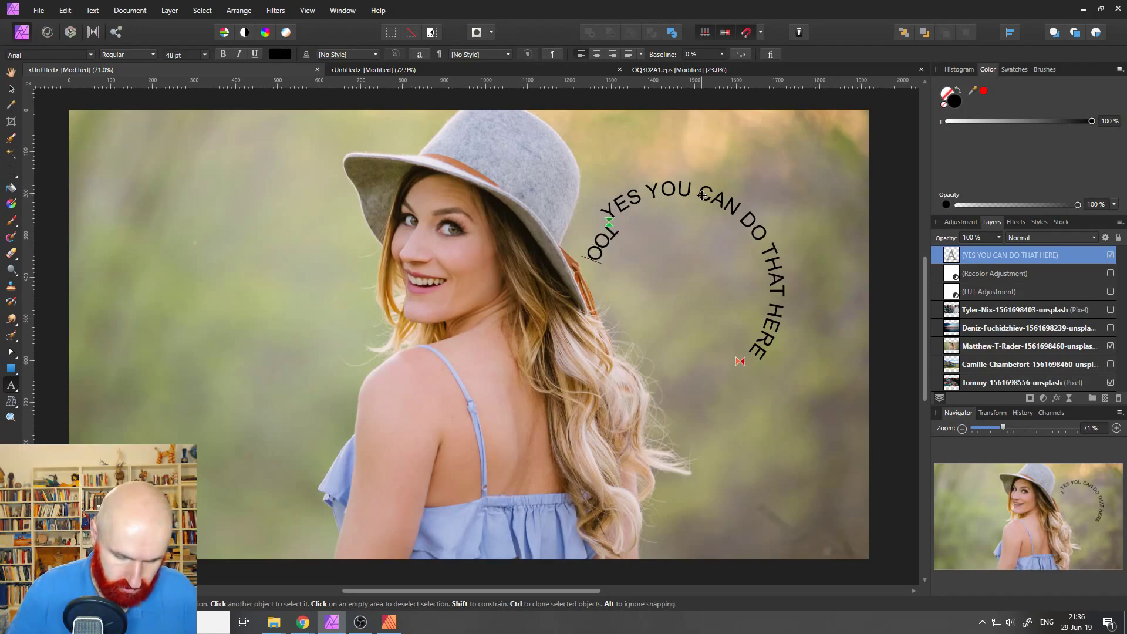
text(, BUT NOT REALLY)
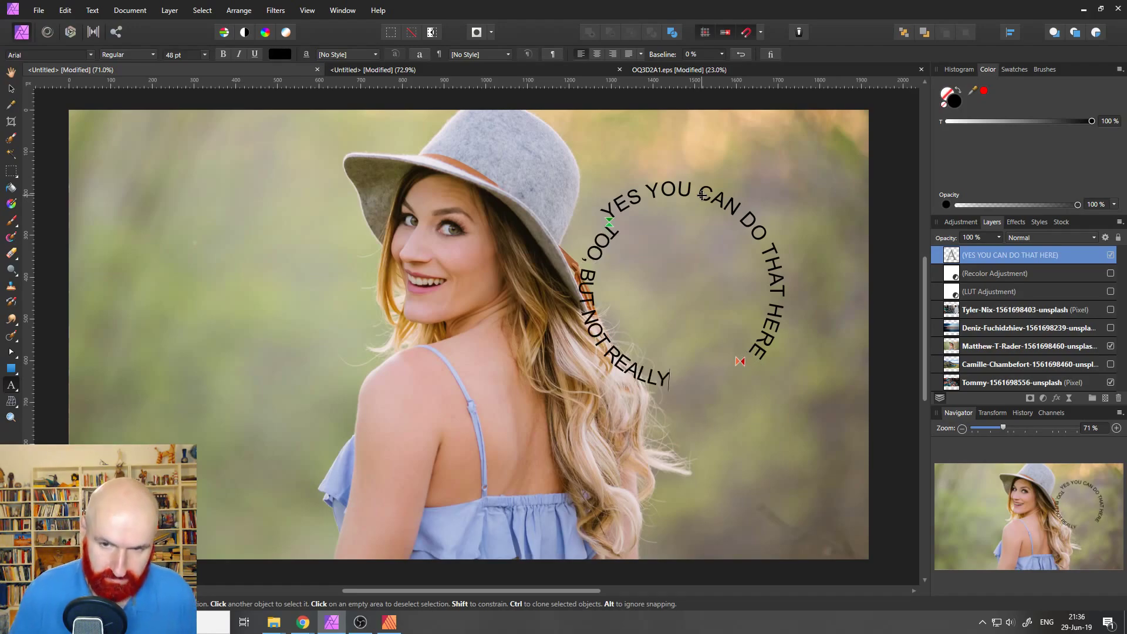
text(?)
key(BackSpace)
text(!!!)
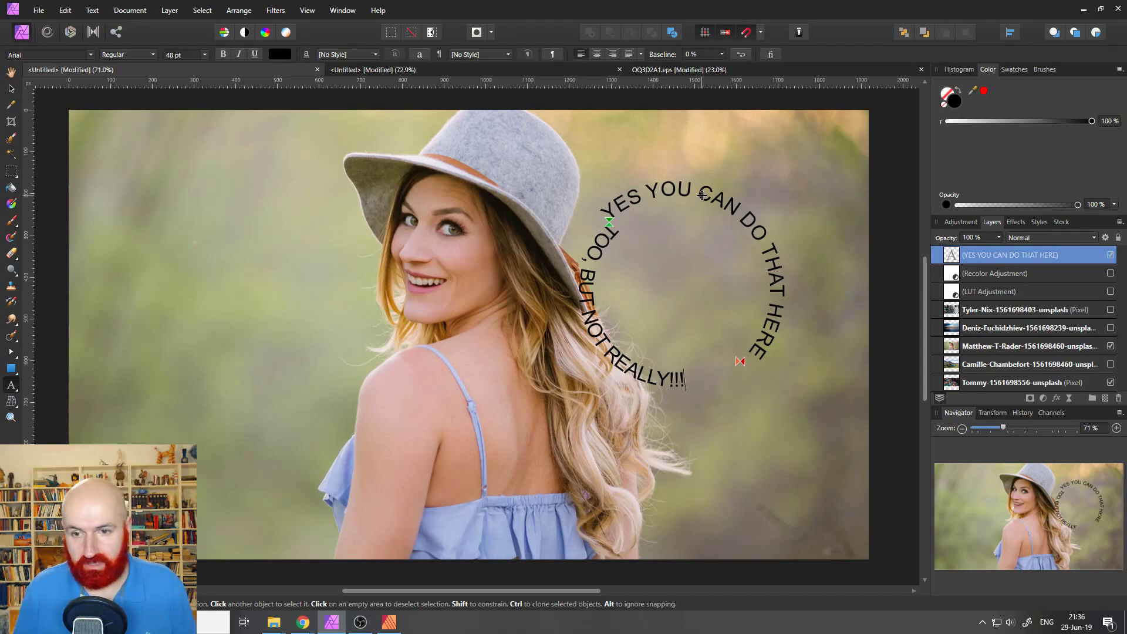
key(Escape)
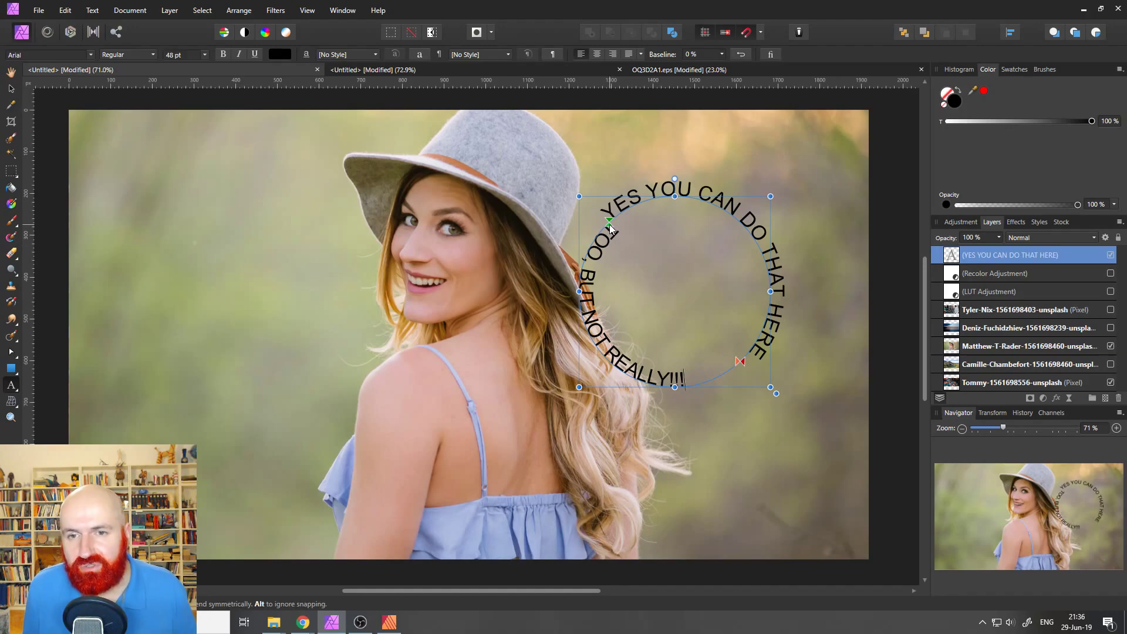
drag(610, 228, 609, 265)
drag(610, 262, 609, 264)
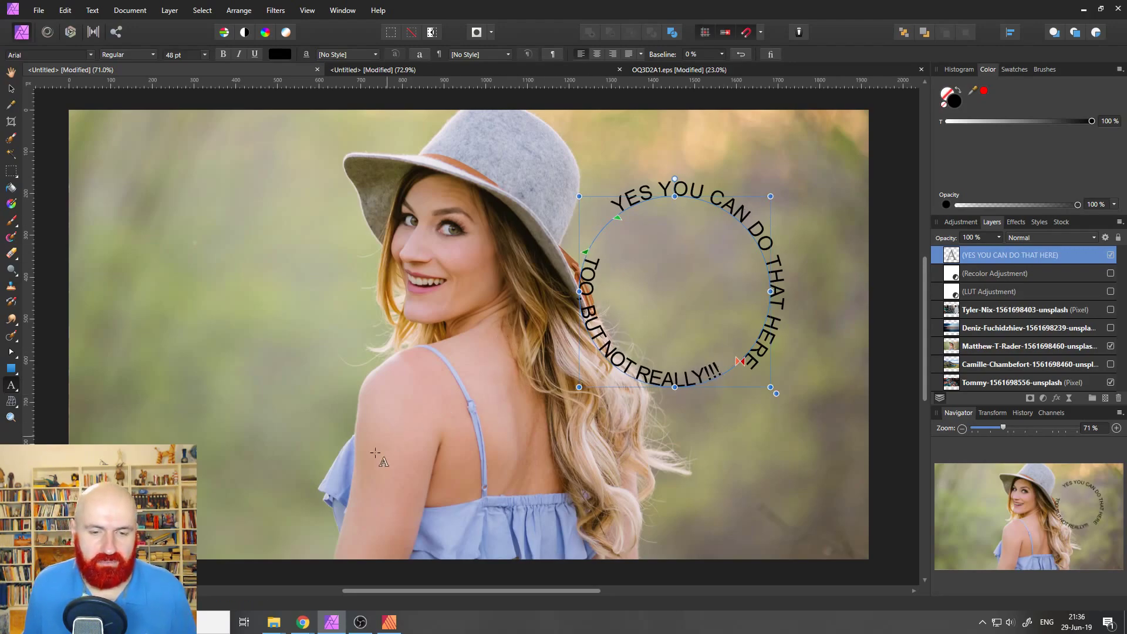
Step: Switch to Affinity Publisher, look at the Designer and Photo offers on its welcome screen, and close it
click(390, 623)
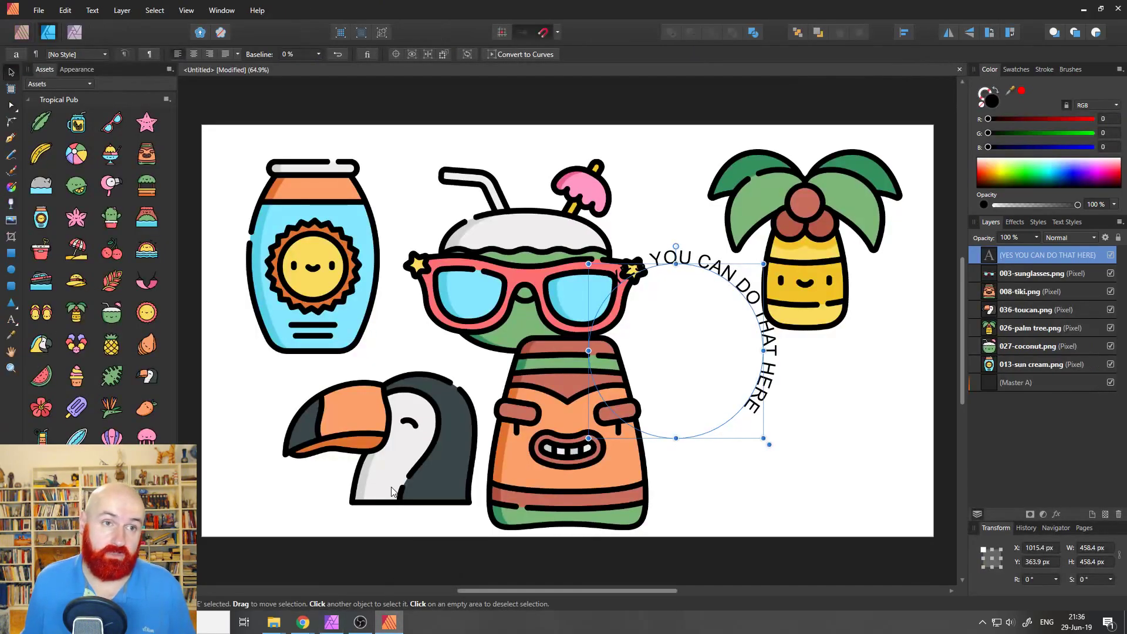
click(222, 10)
mouse_move(258, 11)
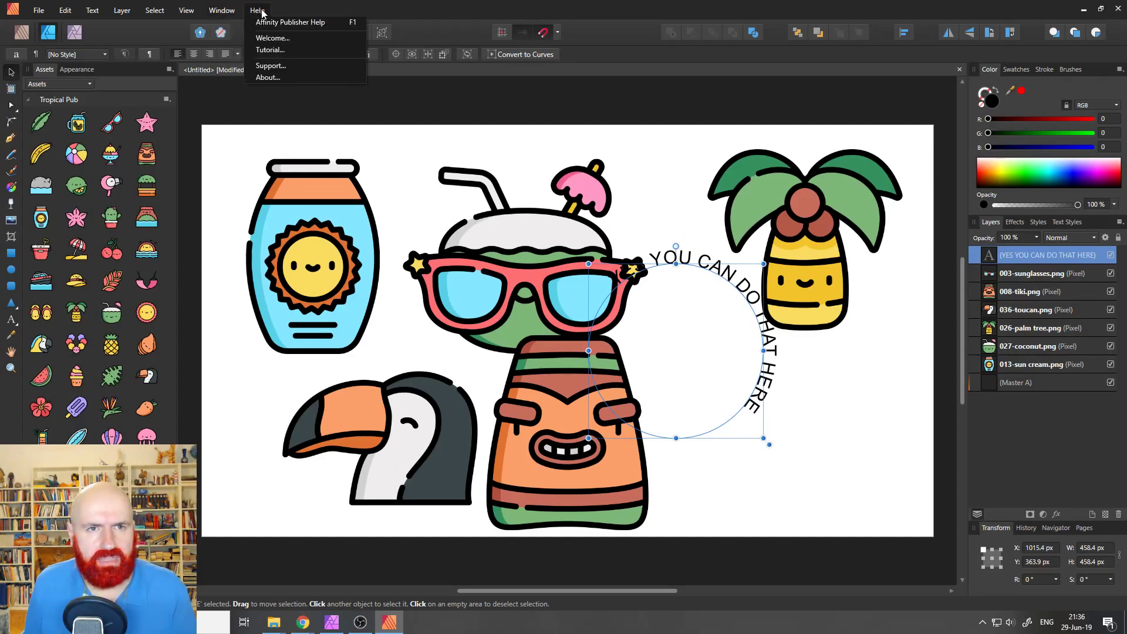
click(276, 37)
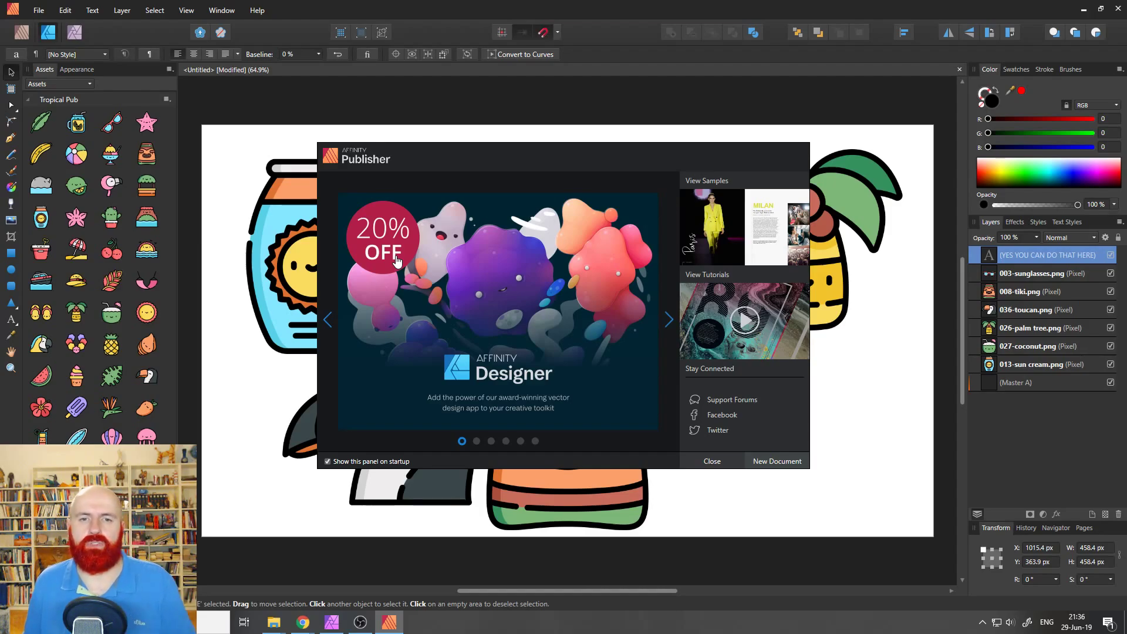
click(669, 320)
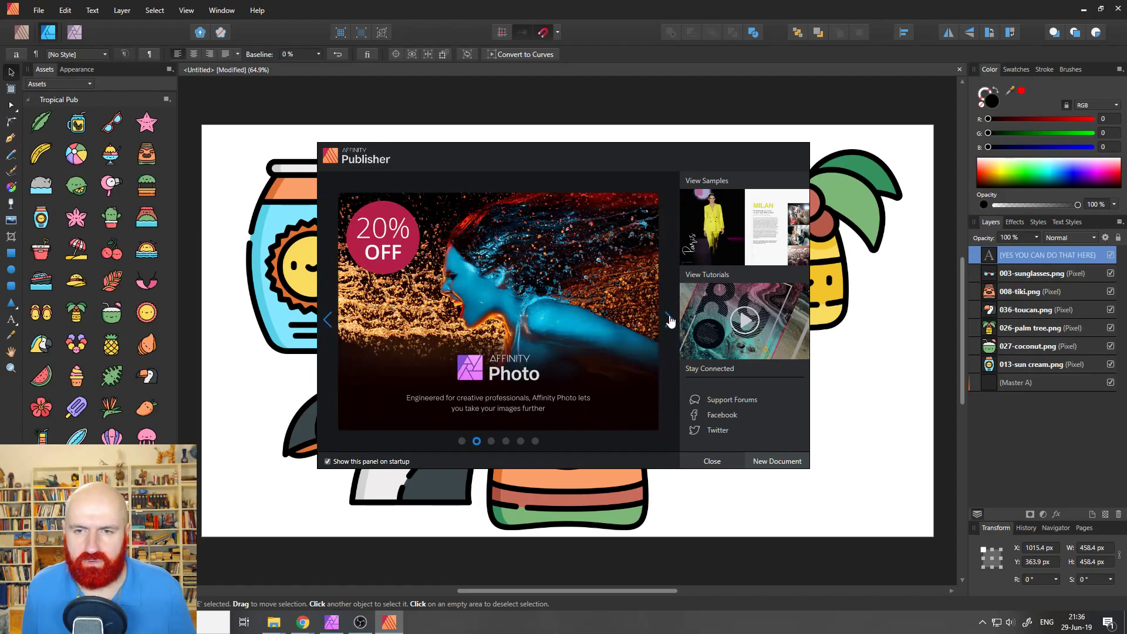
click(334, 563)
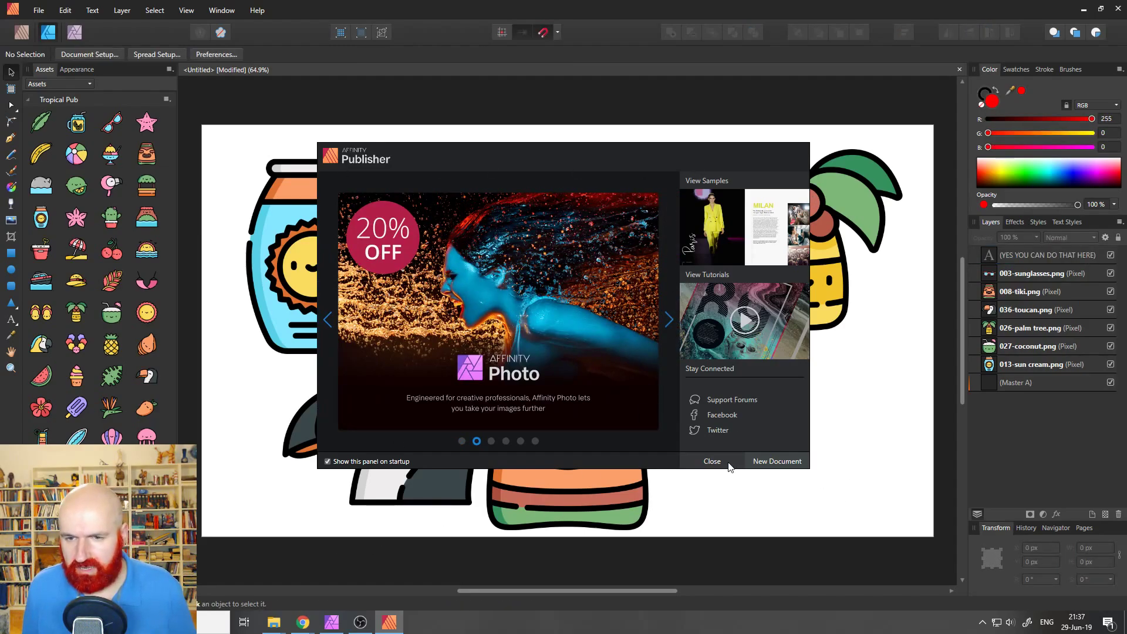
click(712, 461)
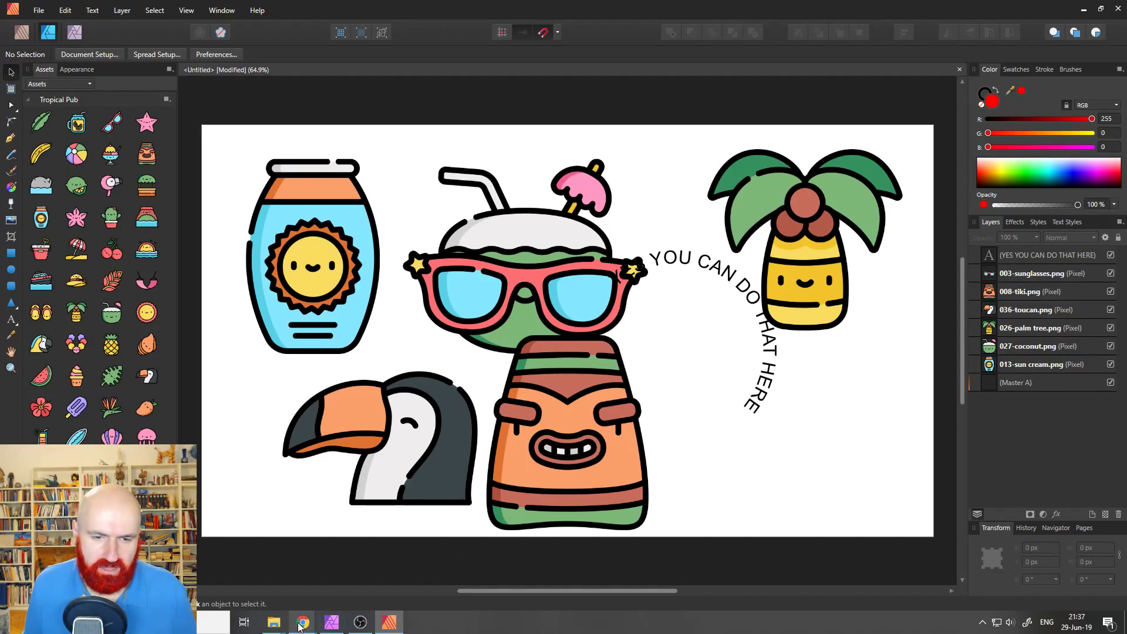
Step: Bring up the YouTube live chat window and read through the recent viewer messages
mouse_move(300, 626)
click(363, 566)
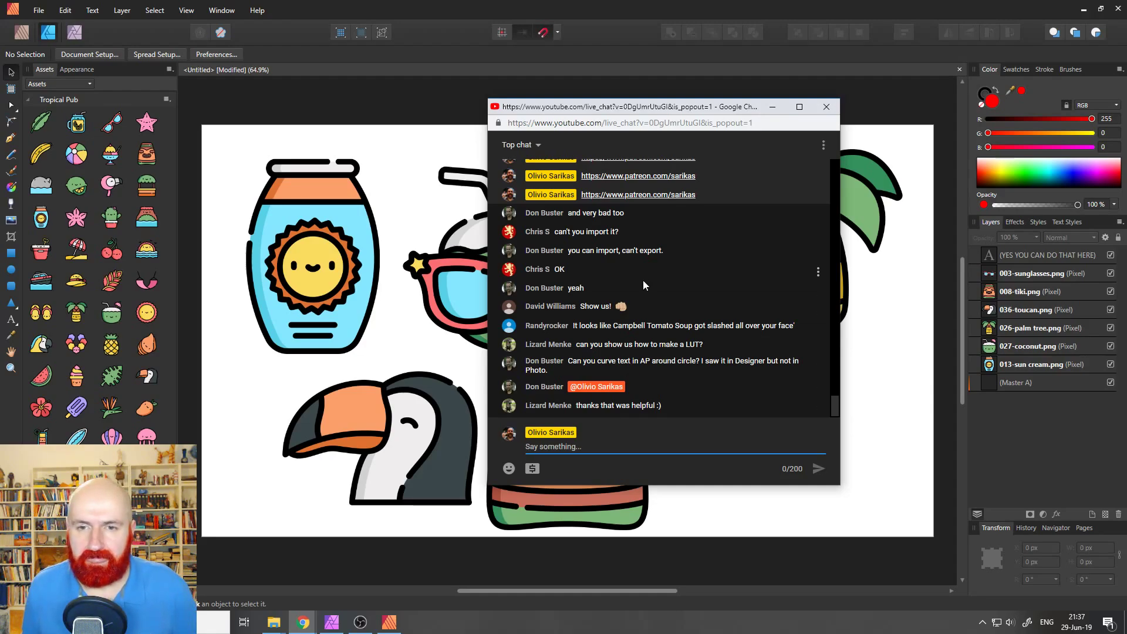
scroll(650, 312, up, 5)
scroll(667, 324, down, 6)
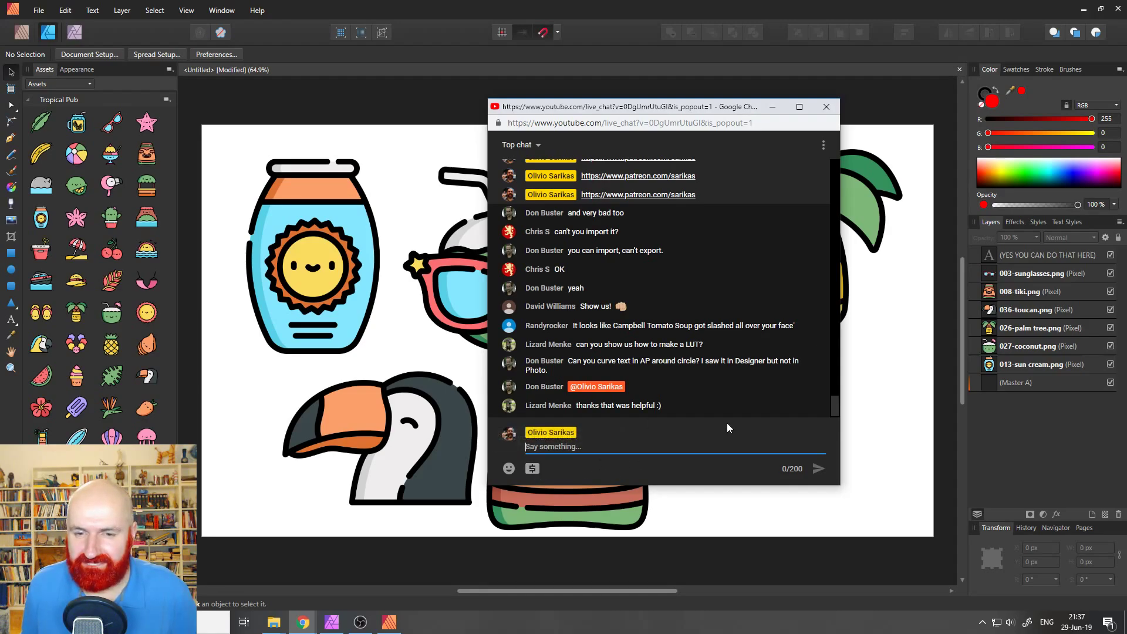
Step: Examine the live chat's Super Chat form with amounts of €500 and €1, and close it without sending anything
click(532, 469)
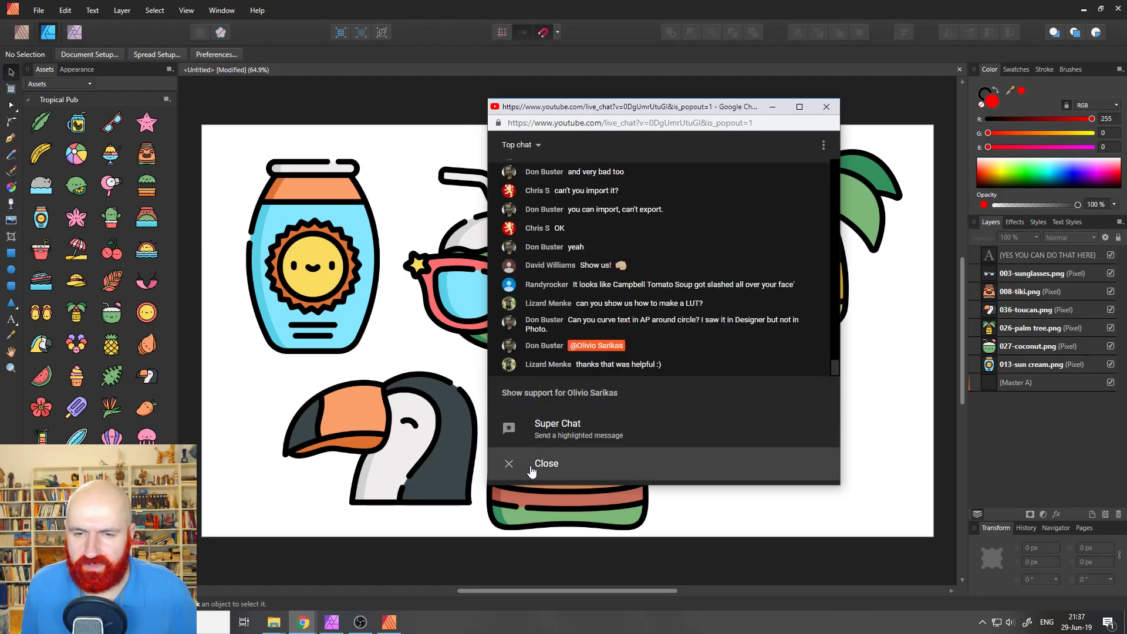
click(616, 432)
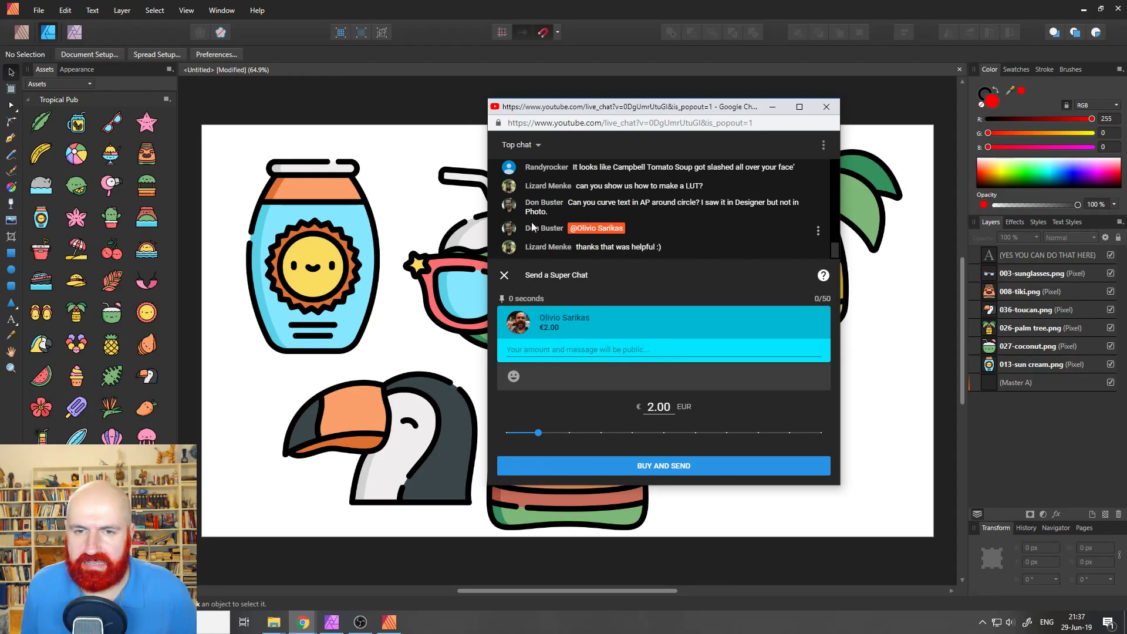
click(505, 276)
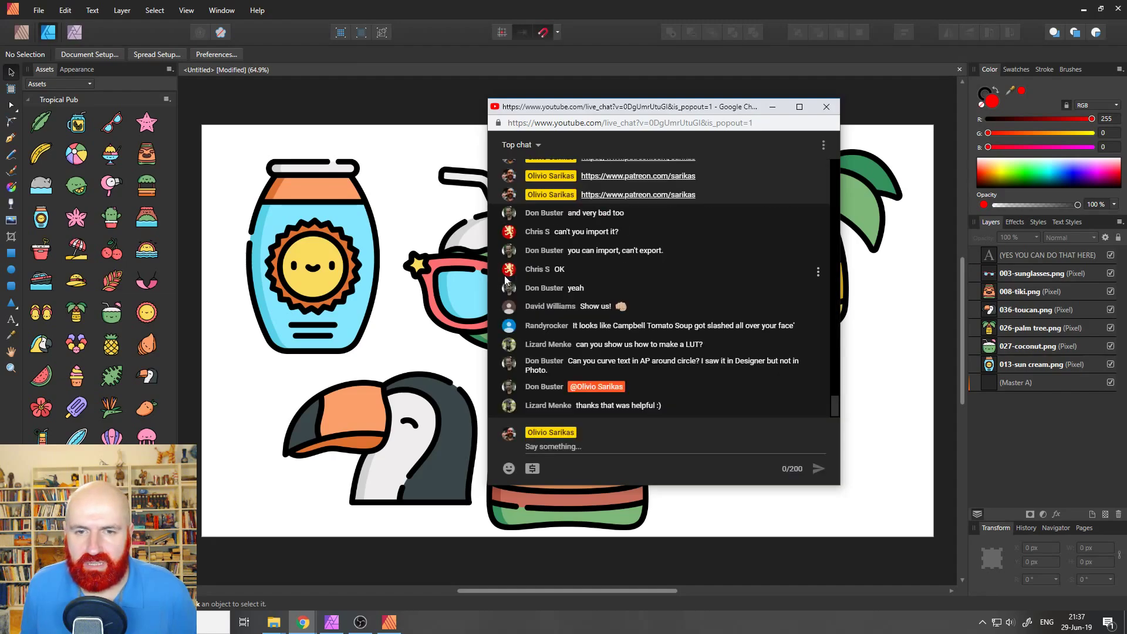
click(533, 469)
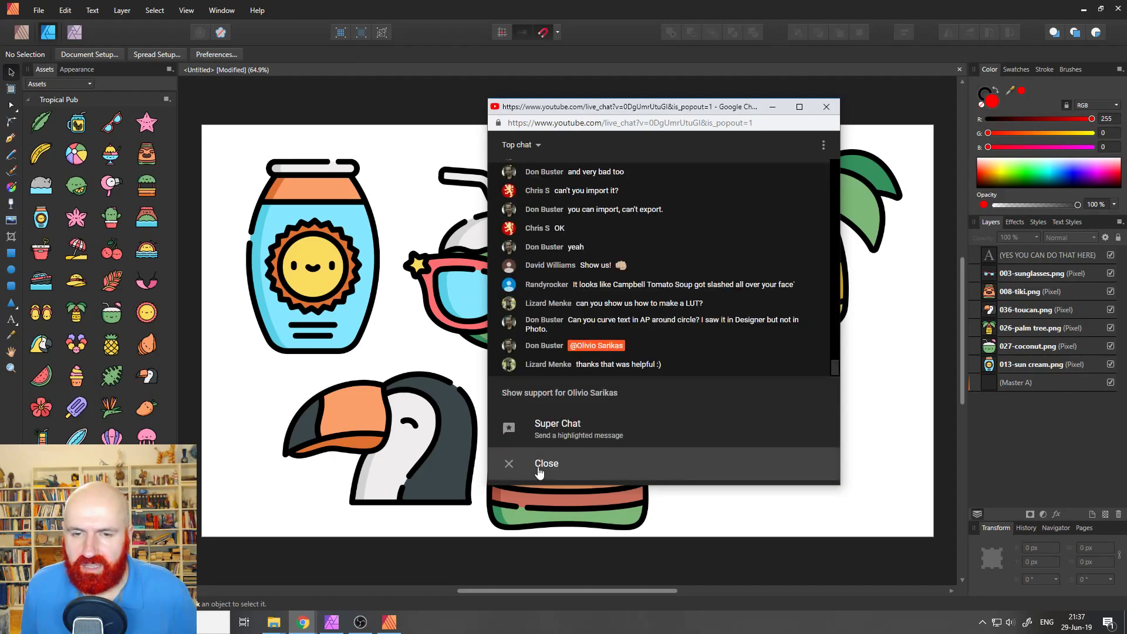
click(580, 434)
drag(541, 435, 828, 436)
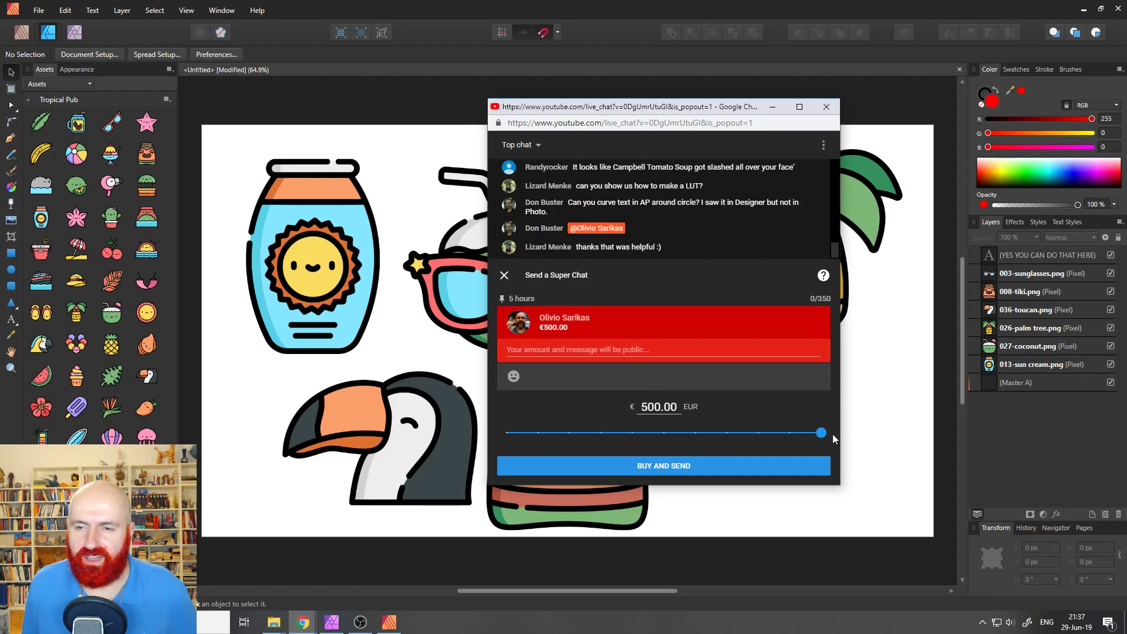
drag(821, 433, 513, 437)
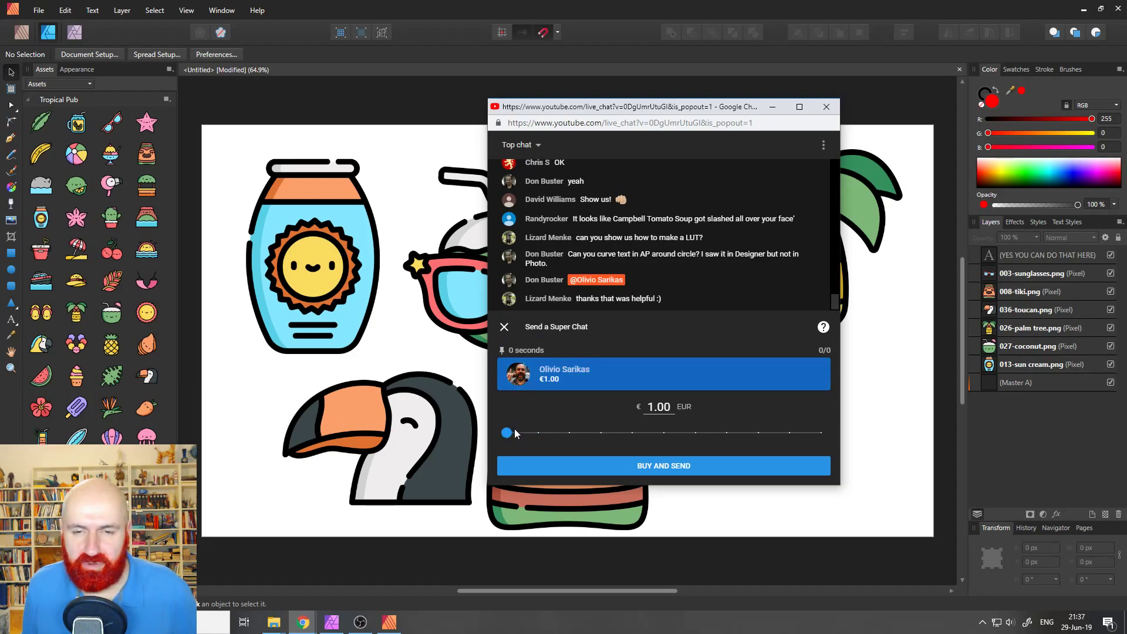
drag(515, 433, 829, 431)
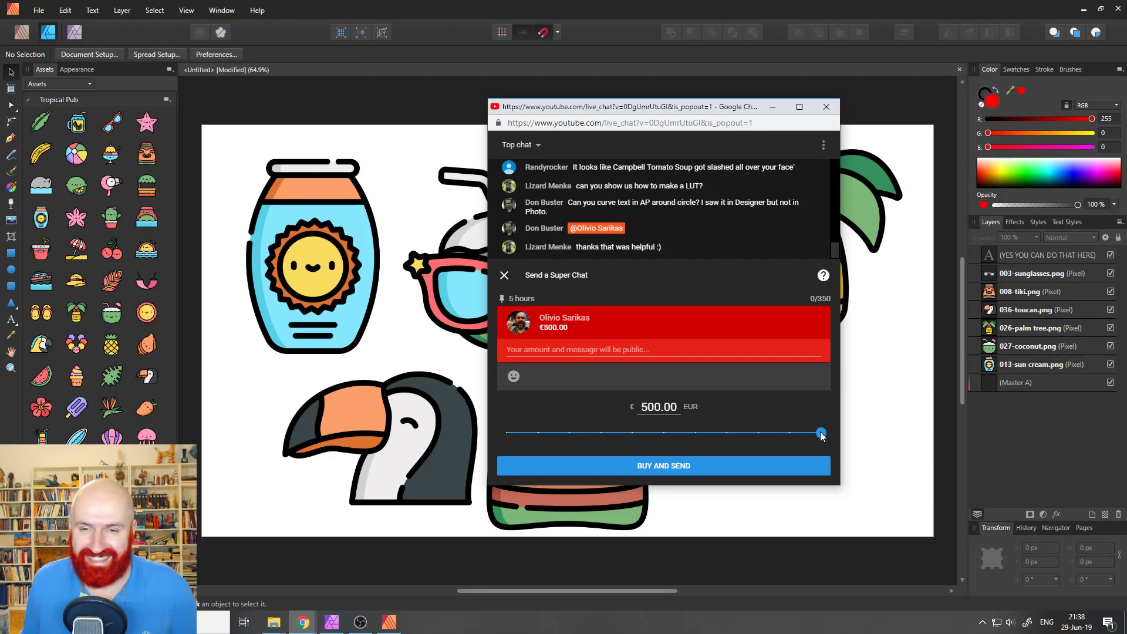
click(505, 277)
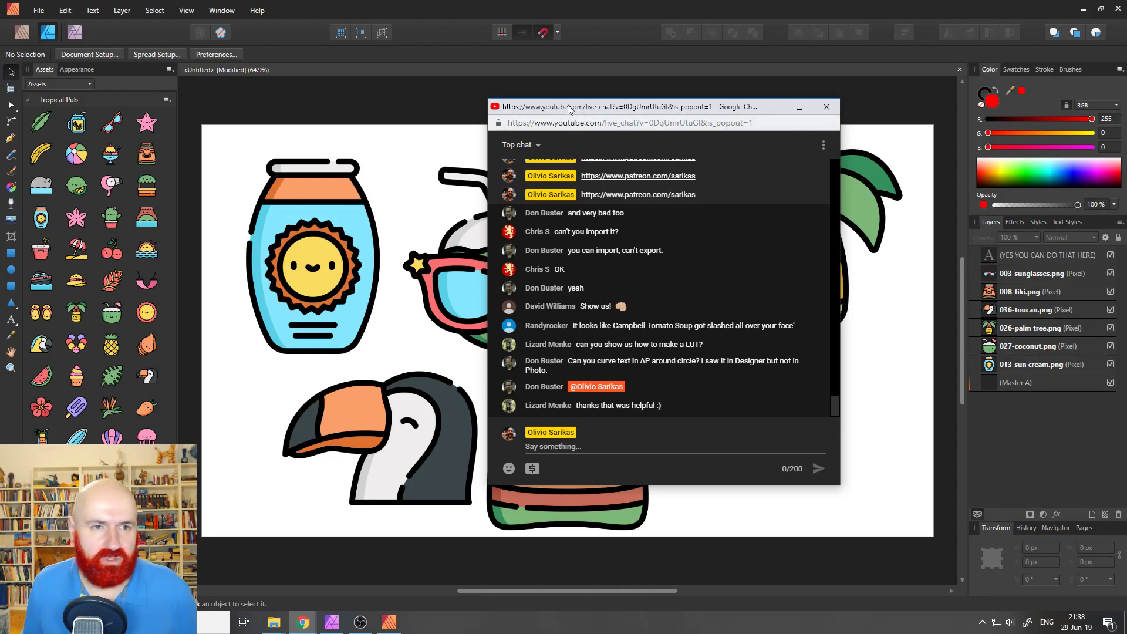
Step: Move the chat window and bring Affinity Publisher and Affinity Photo back on screen, ending on the portrait document
drag(552, 108, 488, 167)
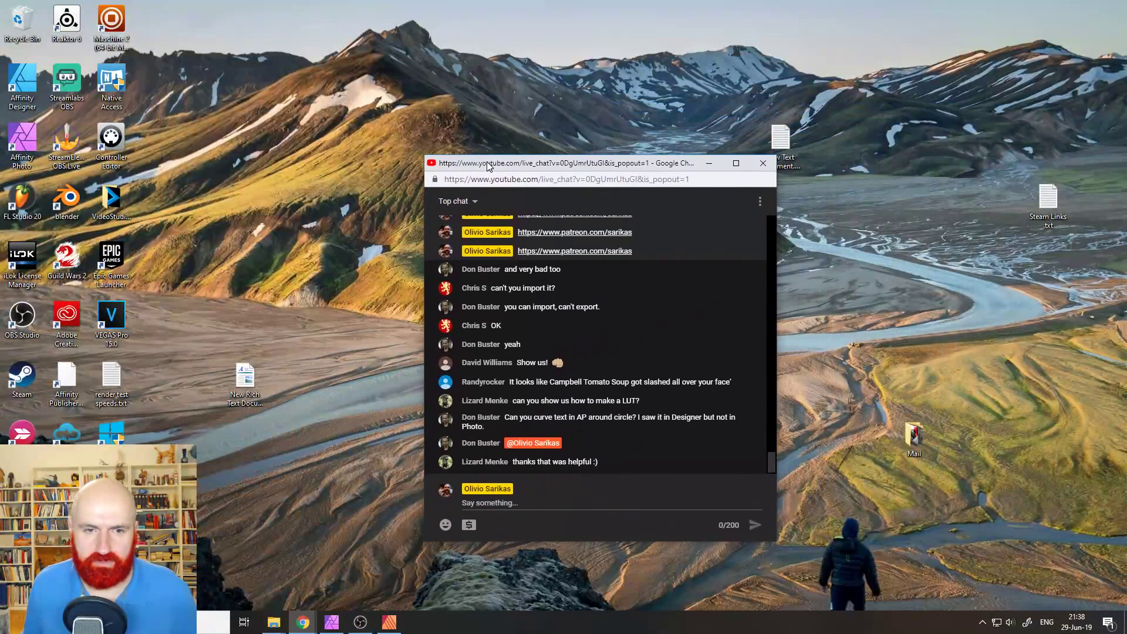
click(331, 622)
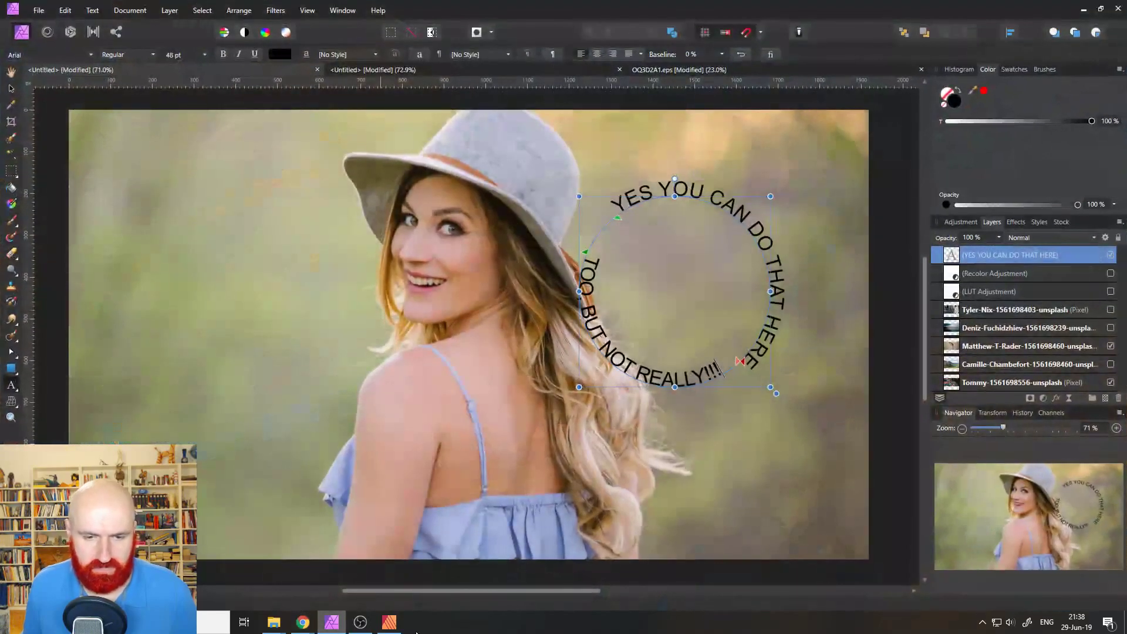
click(389, 622)
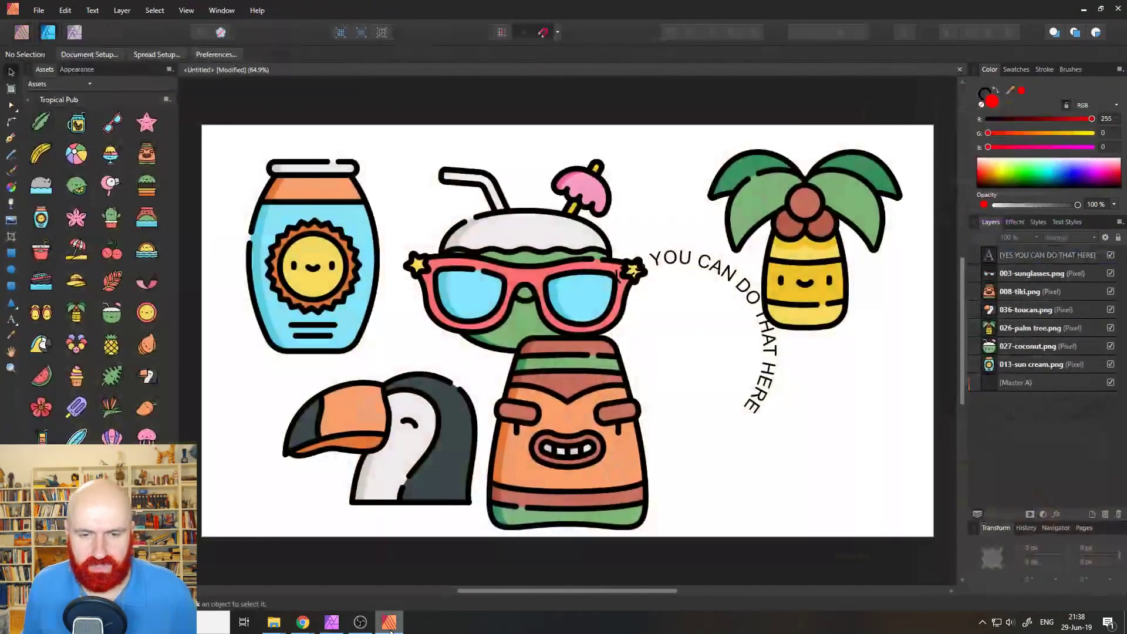
click(338, 627)
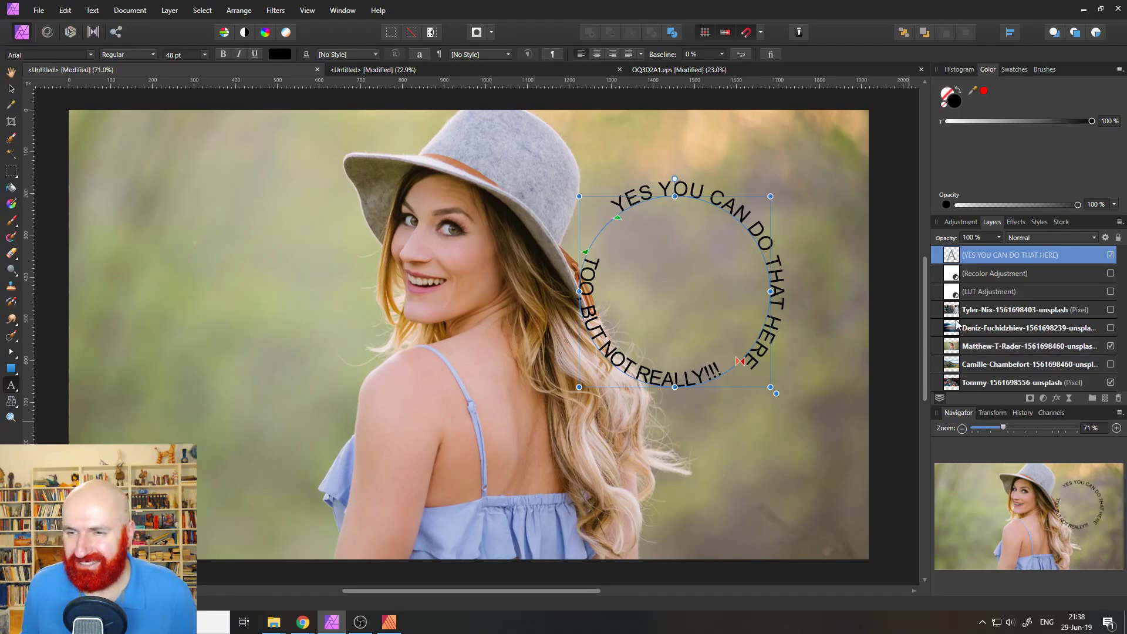
Step: Move the curved text up and to the right on the portrait's background so it clears the woman's hair
mouse_move(311, 624)
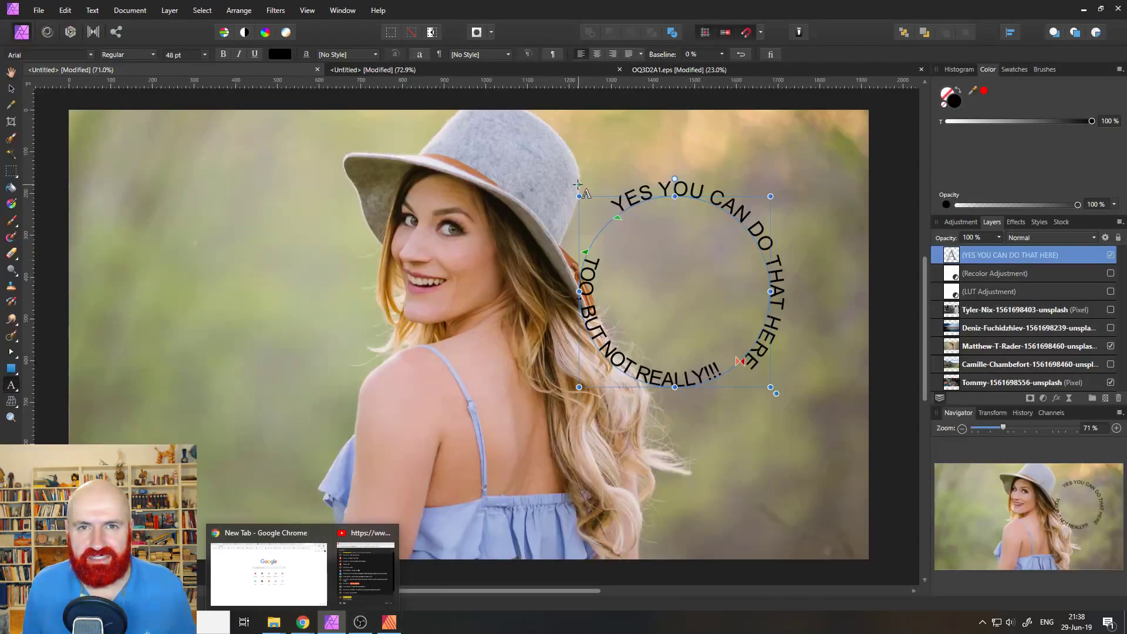
click(12, 88)
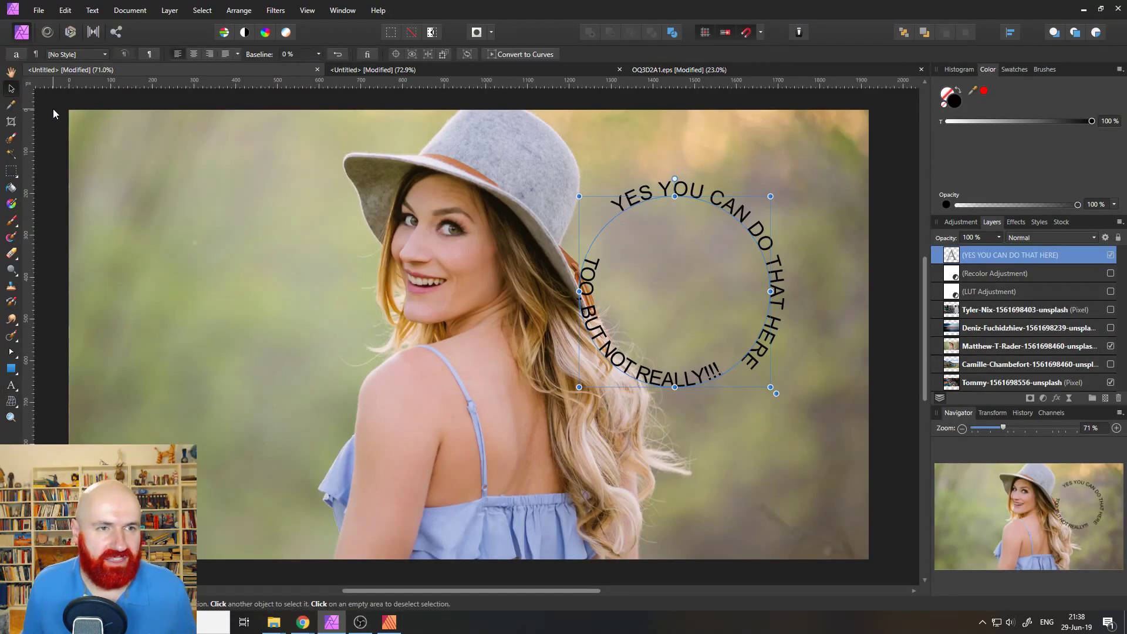
click(47, 107)
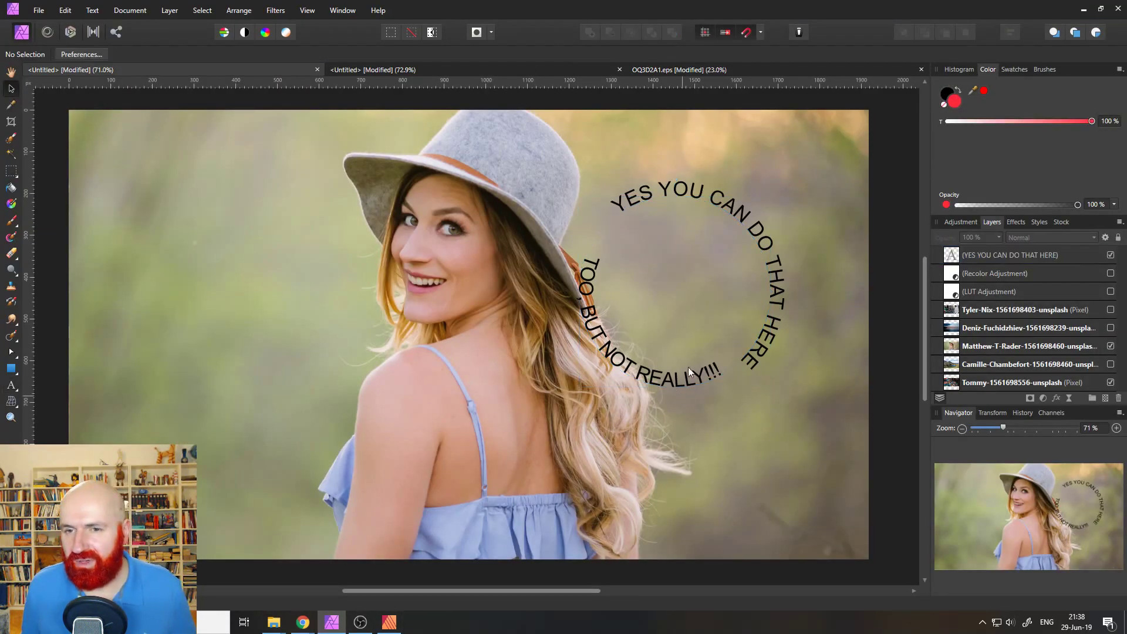
drag(734, 203, 774, 164)
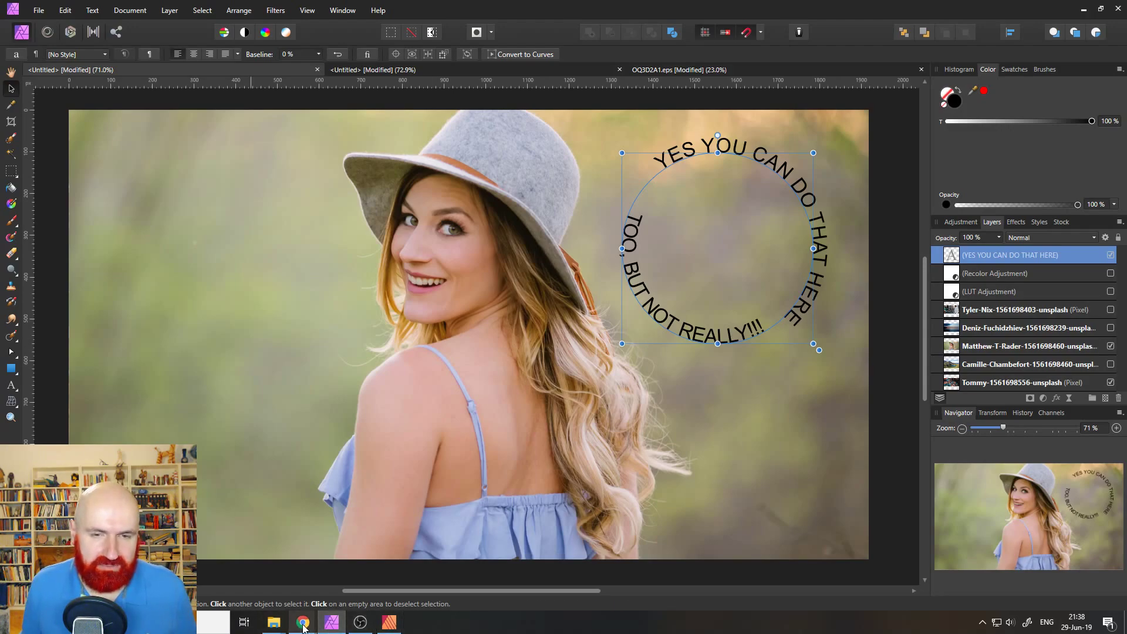
Step: Read the new live chat messages, view the tropical illustration in Affinity Publisher, and return to the portrait in Affinity Photo
mouse_move(303, 627)
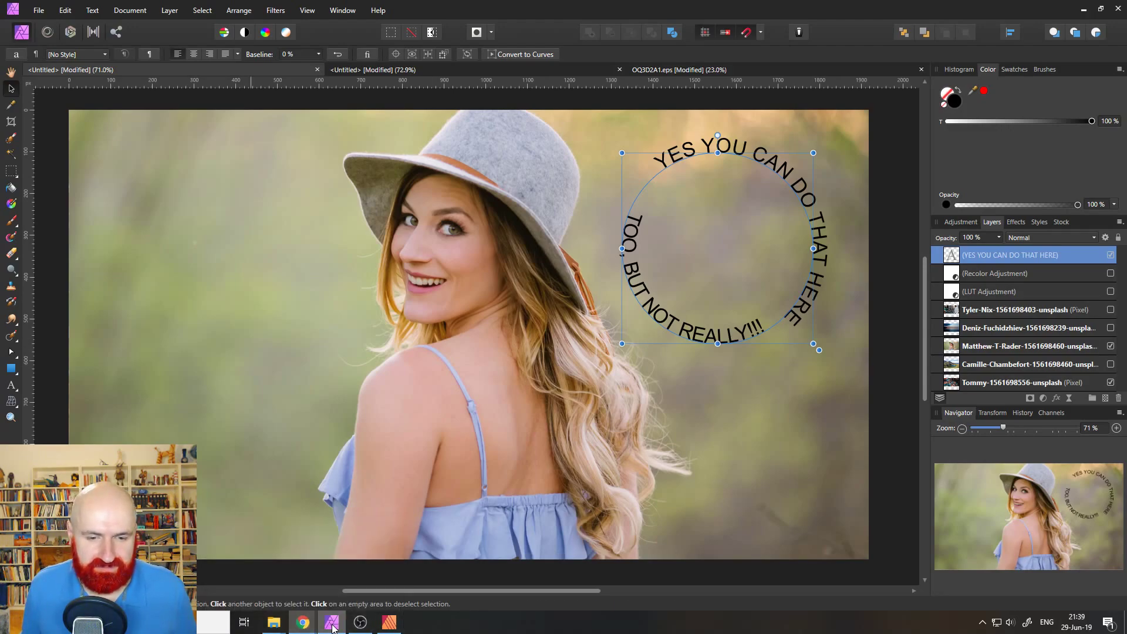
click(357, 592)
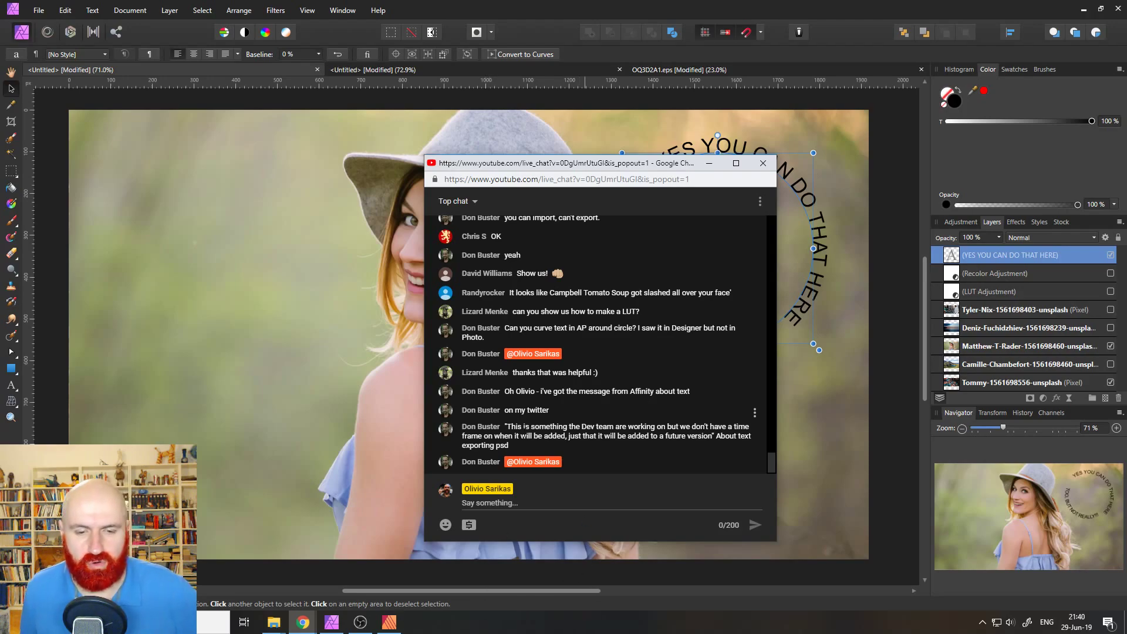
click(391, 628)
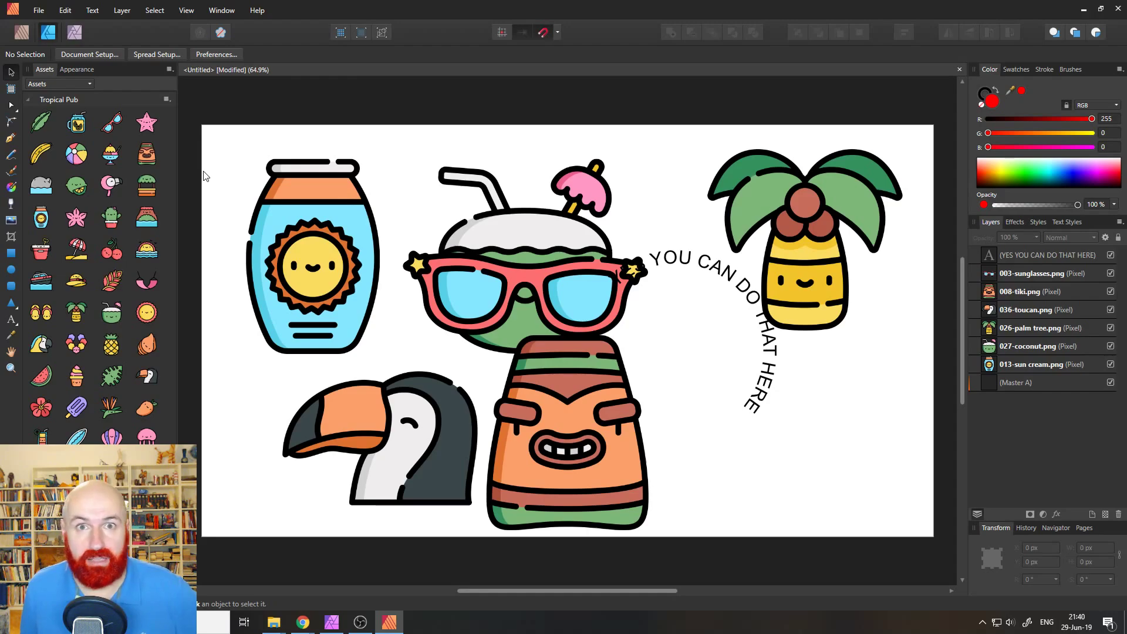
click(333, 622)
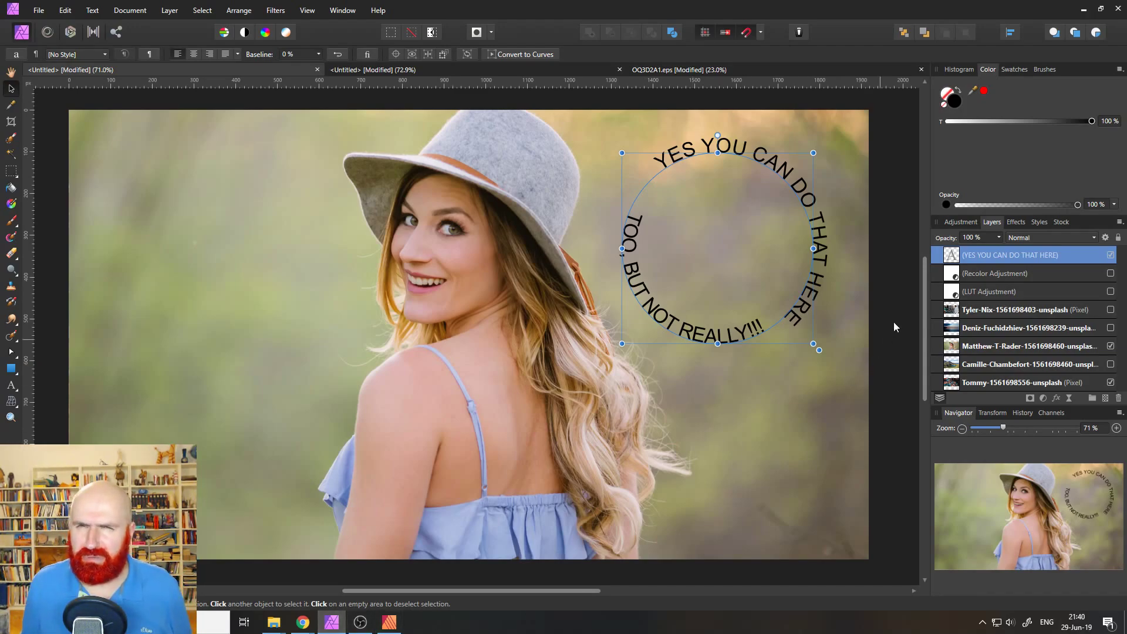
click(1111, 254)
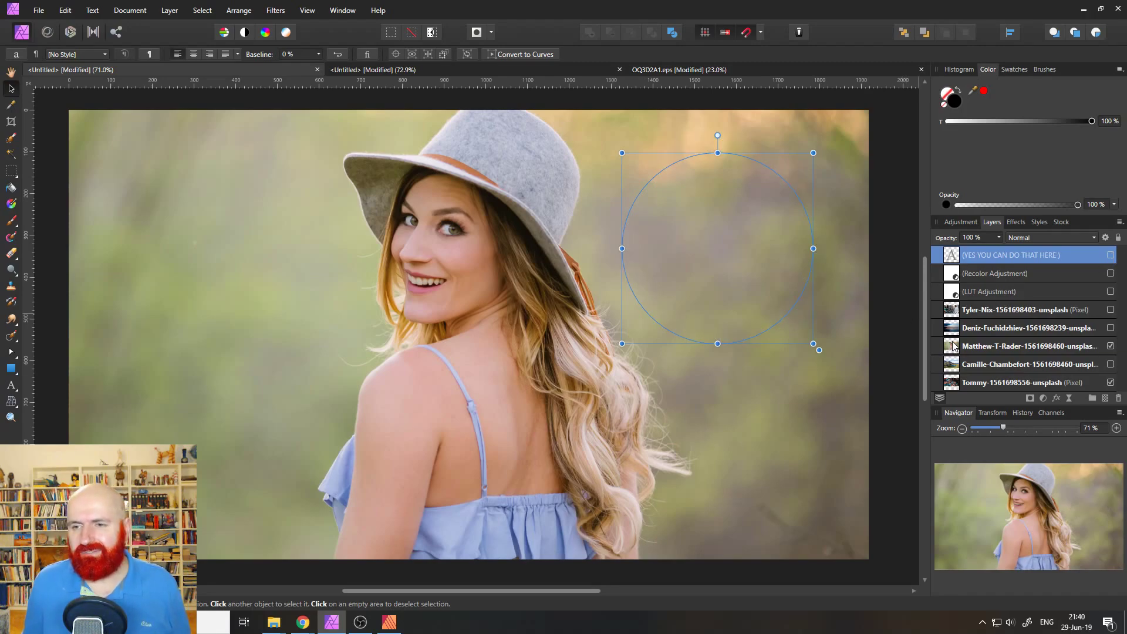
click(953, 348)
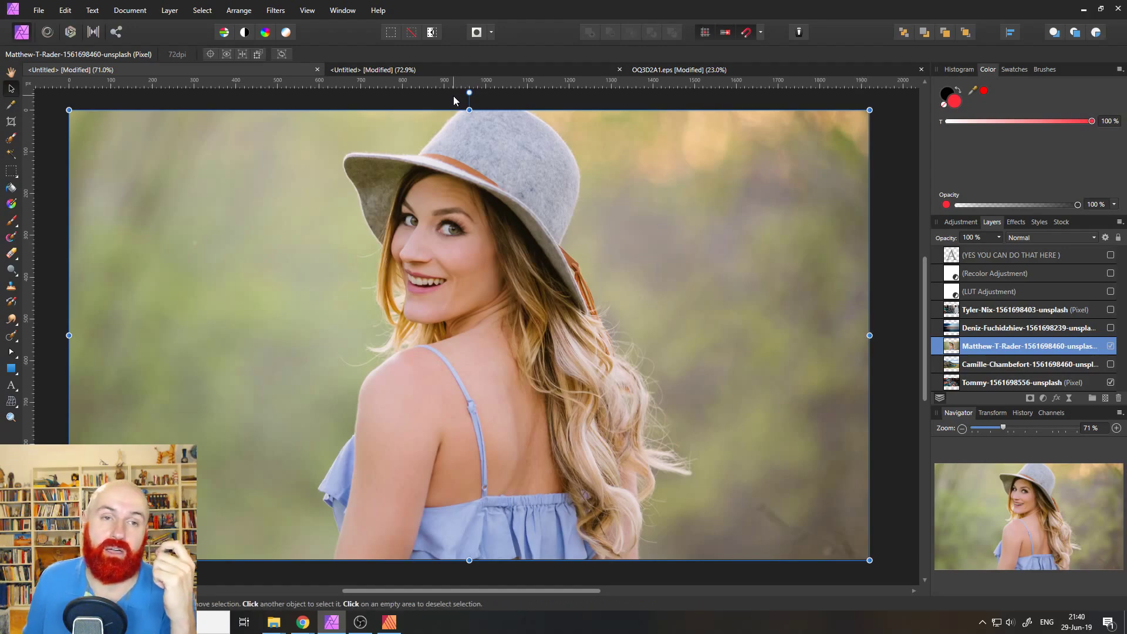
click(270, 10)
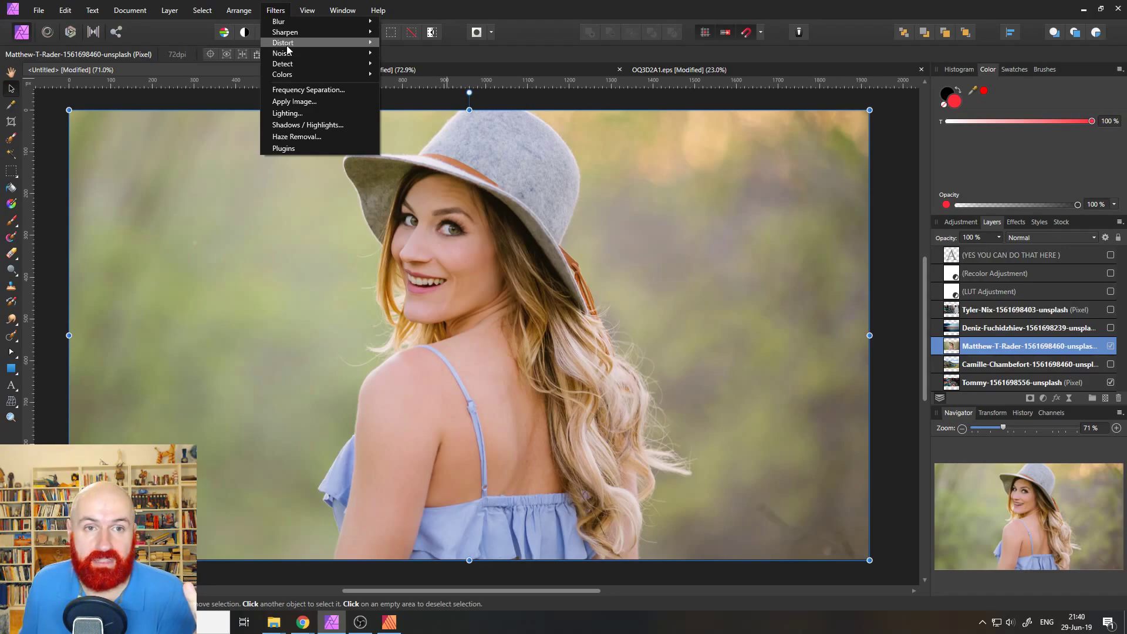
mouse_move(287, 45)
click(409, 52)
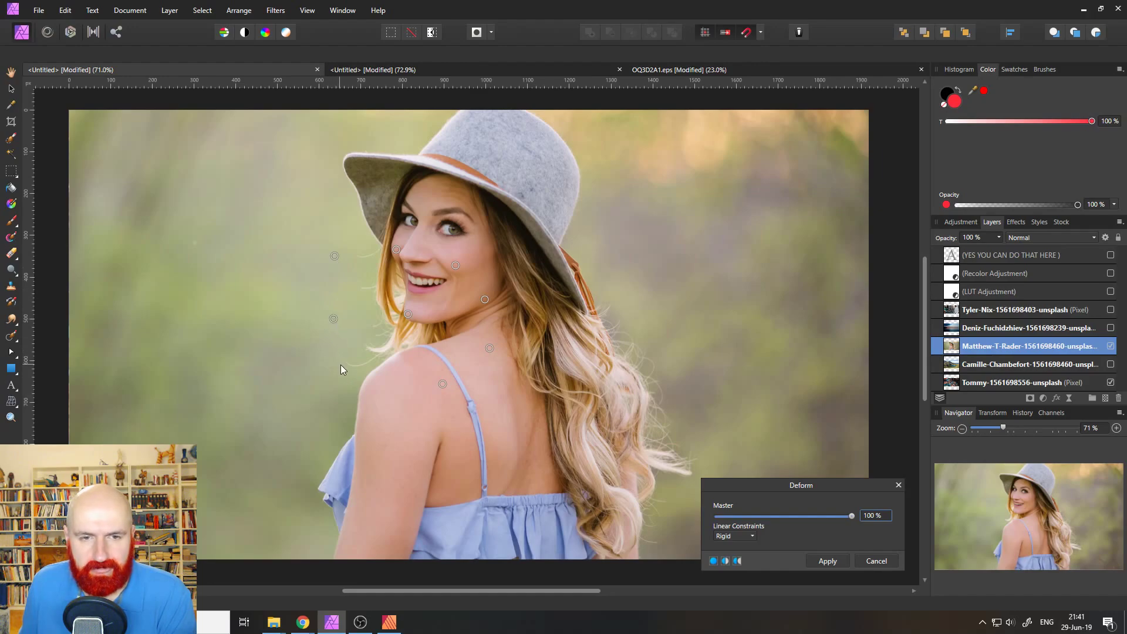
mouse_move(410, 311)
mouse_down()
mouse_move(428, 309)
mouse_move(406, 298)
mouse_move(410, 308)
mouse_up()
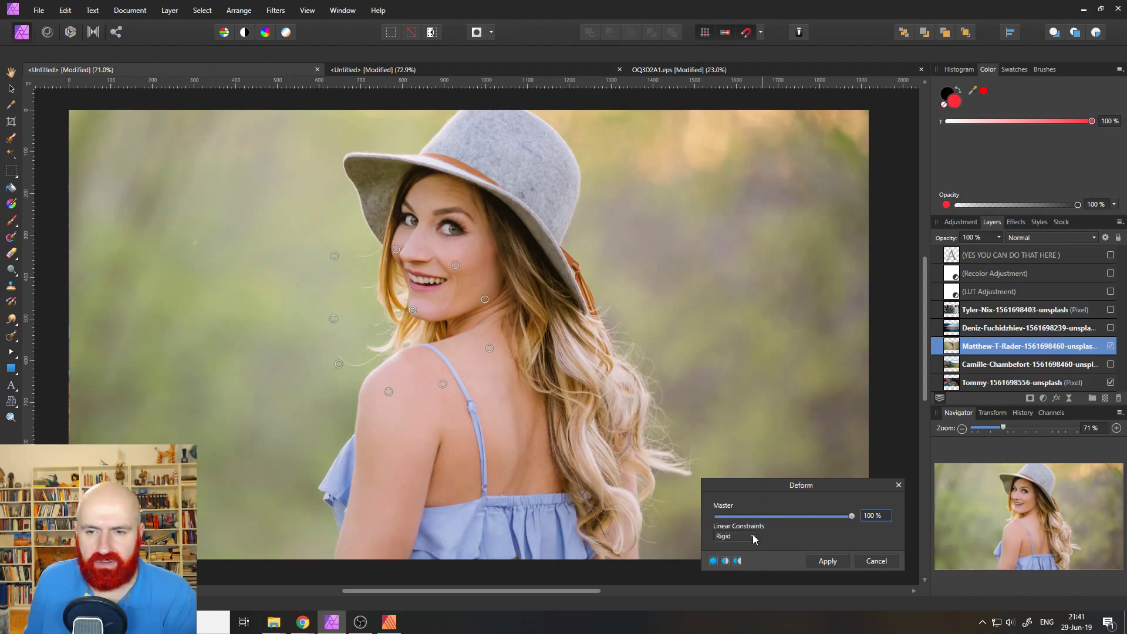
click(868, 559)
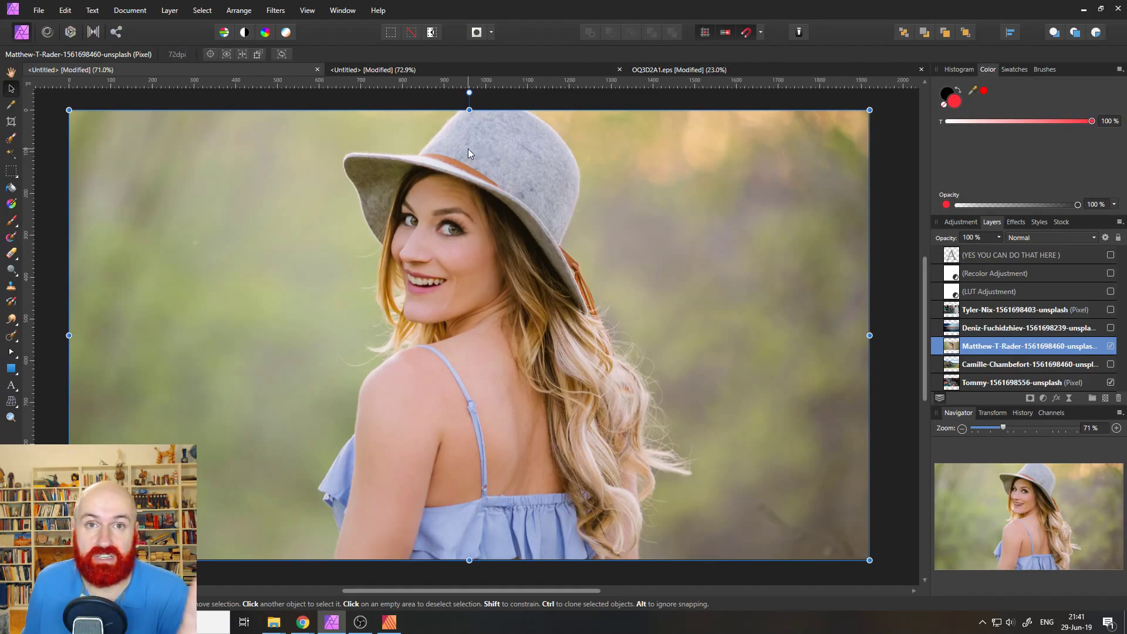
Step: Start the Deform filter on the portrait layer and place control points around the outline of the woman's face
click(276, 11)
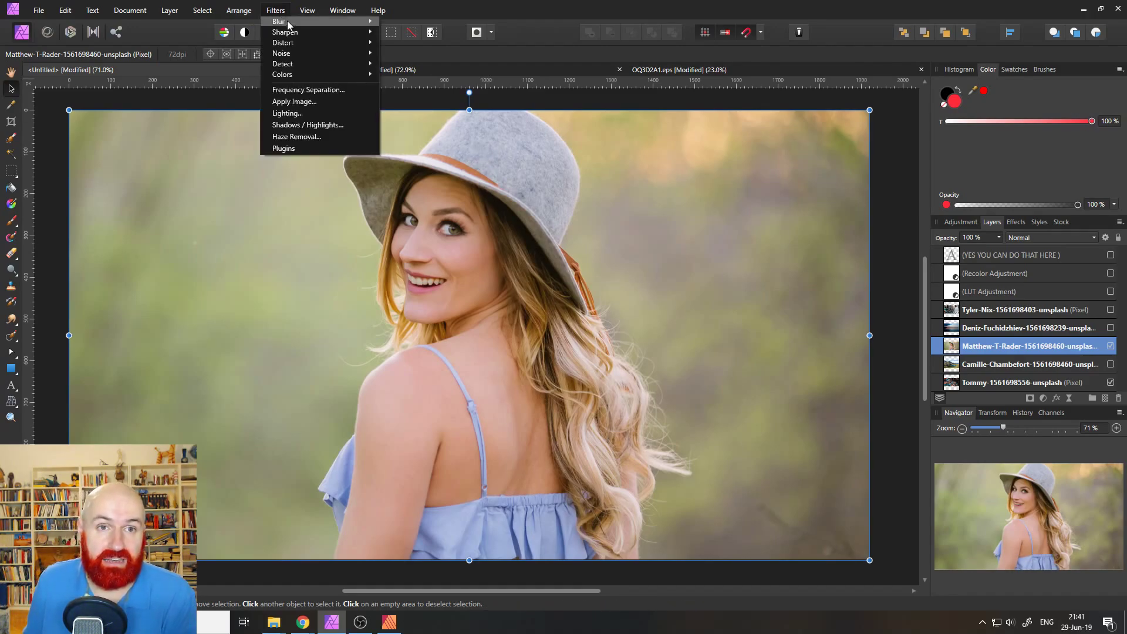
mouse_move(294, 44)
click(417, 44)
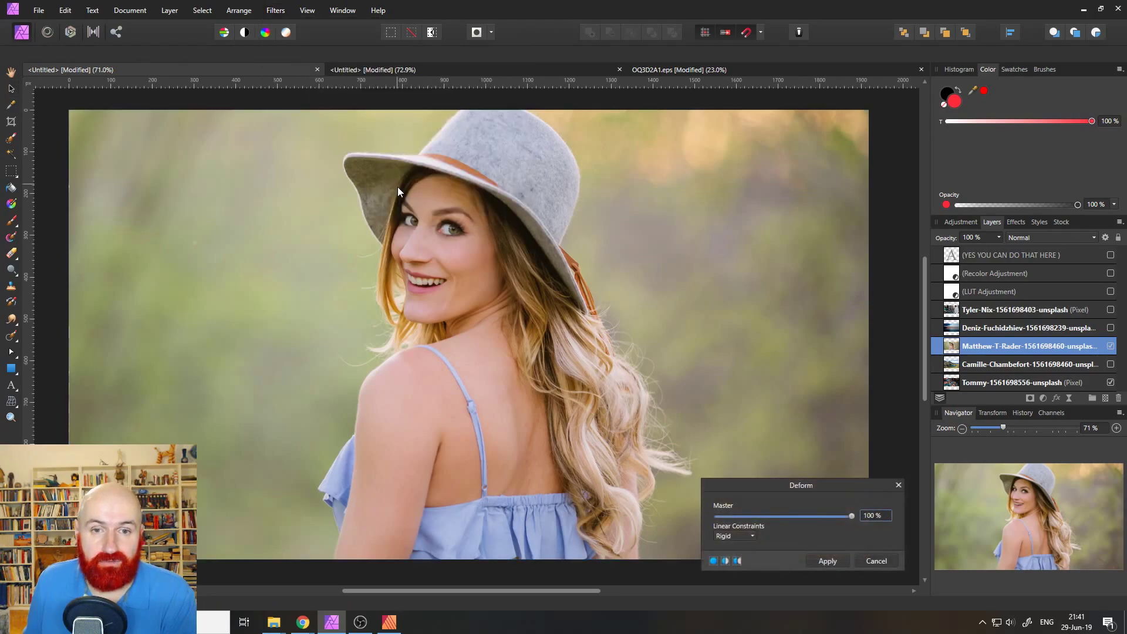
click(403, 186)
click(387, 257)
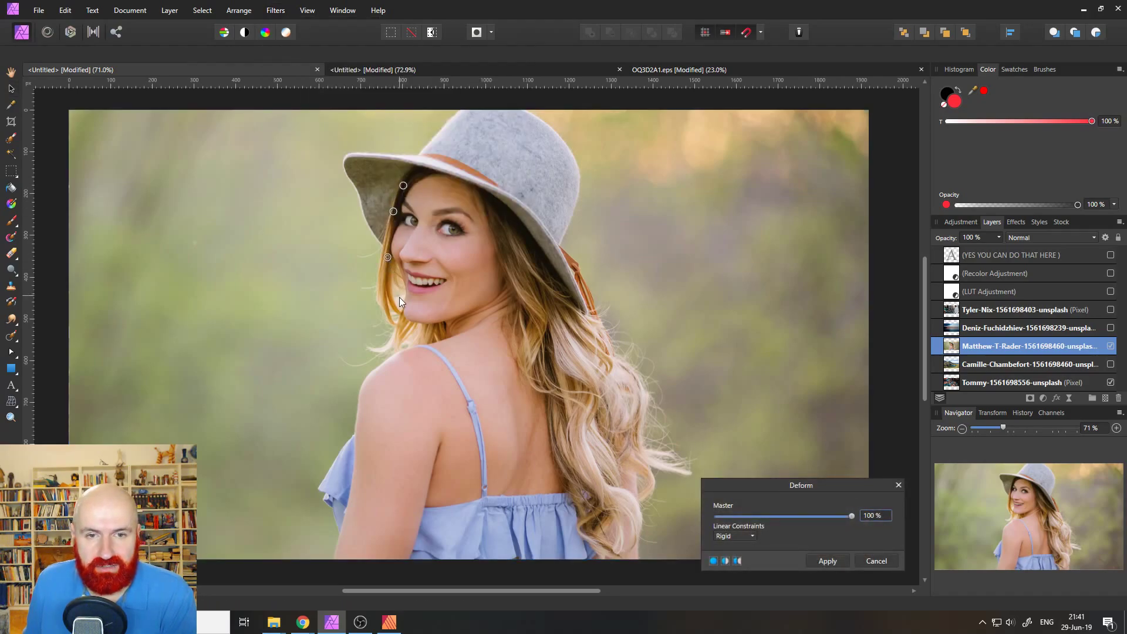
click(397, 302)
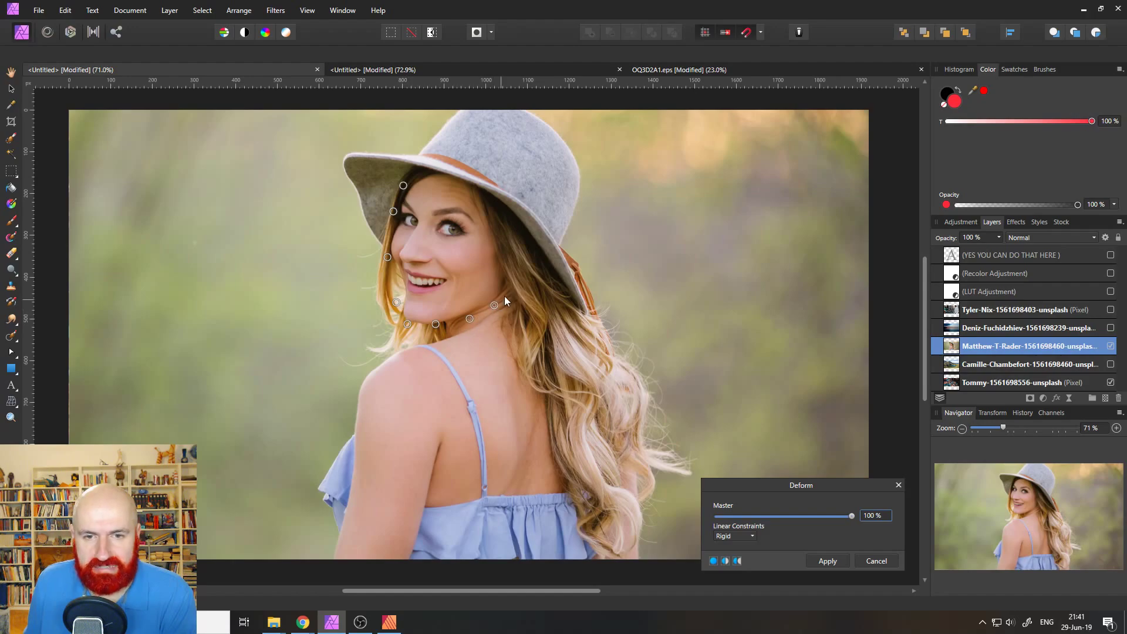
click(509, 259)
click(504, 228)
click(489, 195)
click(460, 181)
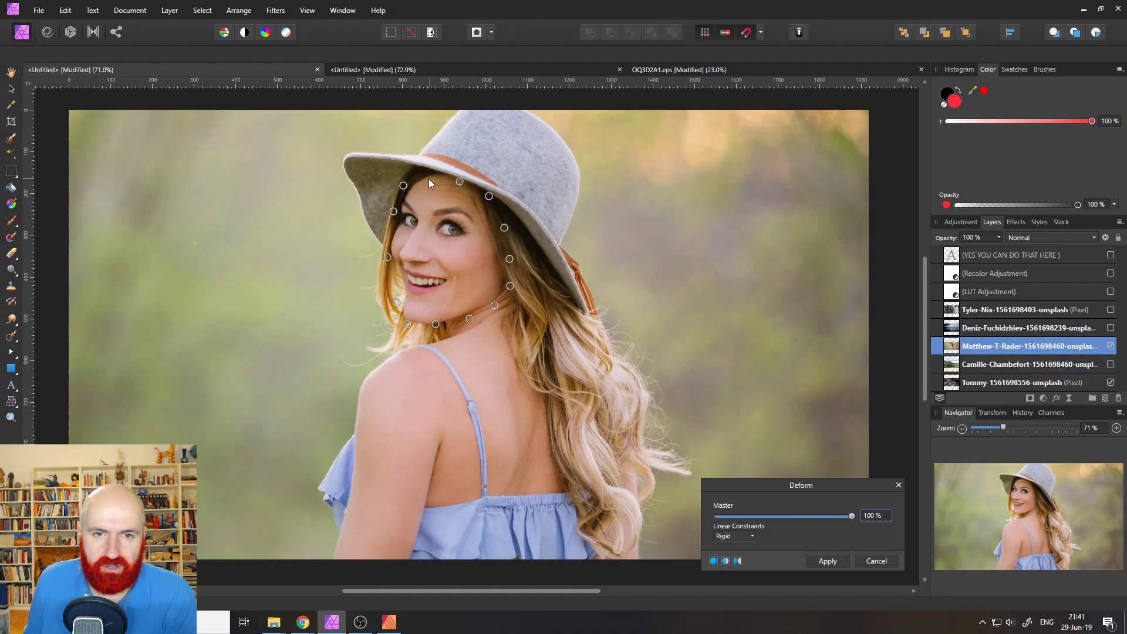
Step: Place a wide outer ring of Deform control points across the background and along the image edges to anchor the surroundings
click(418, 121)
click(335, 122)
click(254, 117)
click(196, 135)
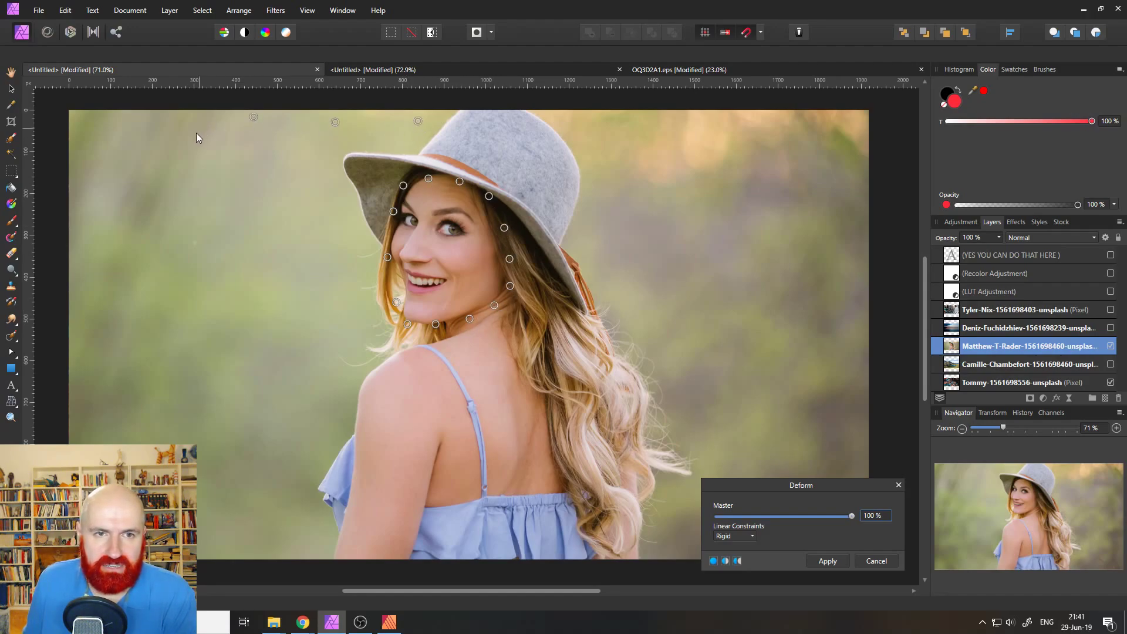
click(188, 216)
click(188, 301)
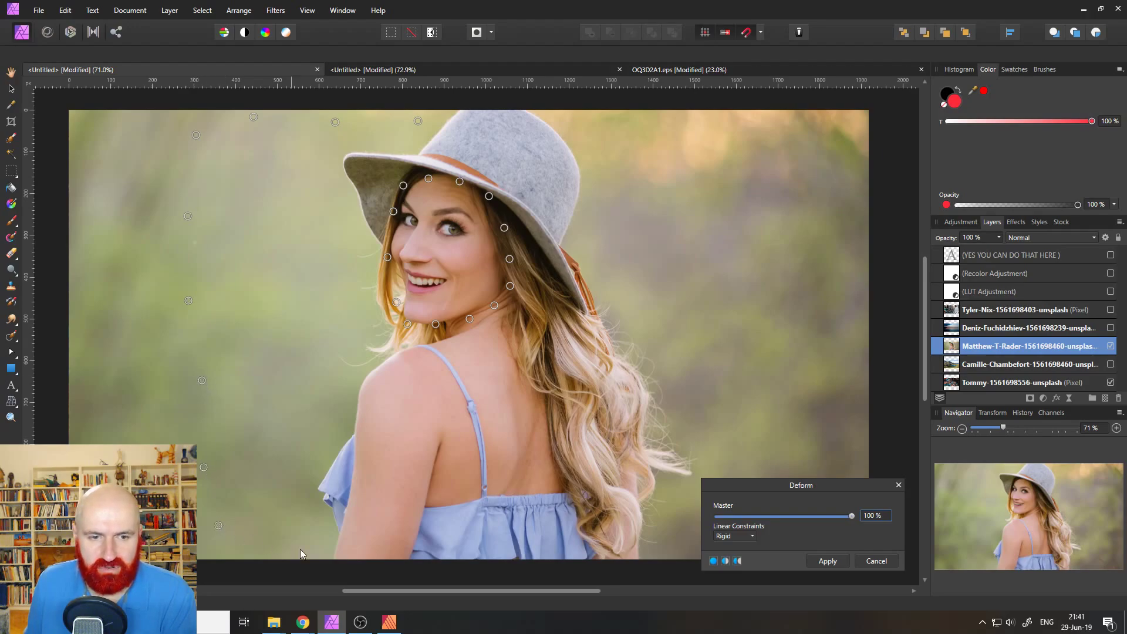
click(448, 543)
click(658, 540)
click(690, 507)
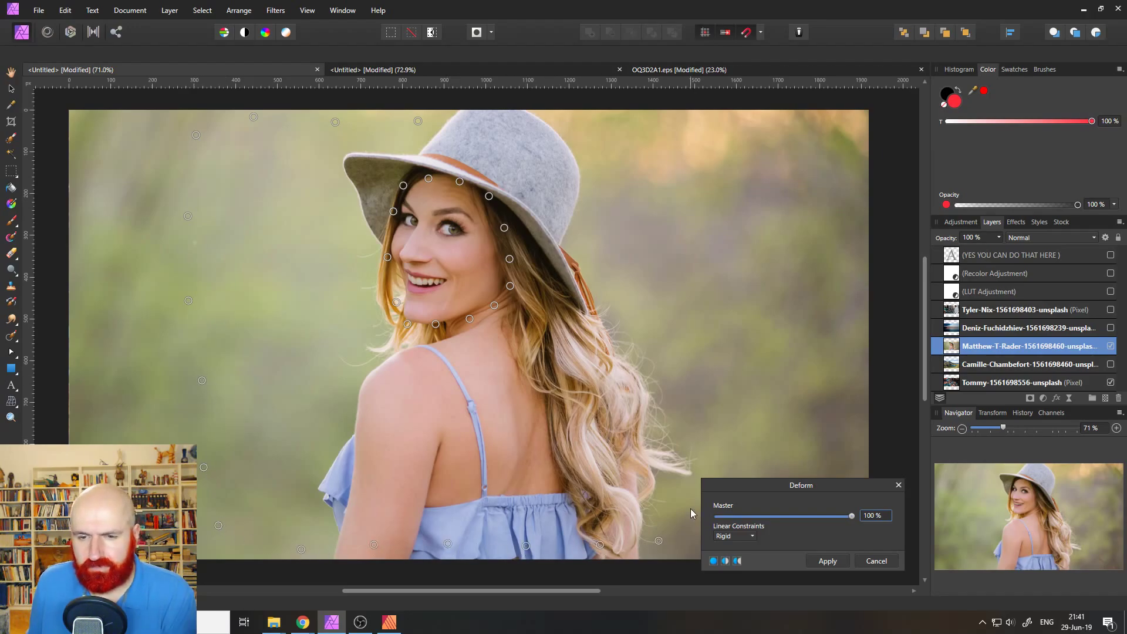
click(722, 265)
click(701, 194)
click(642, 142)
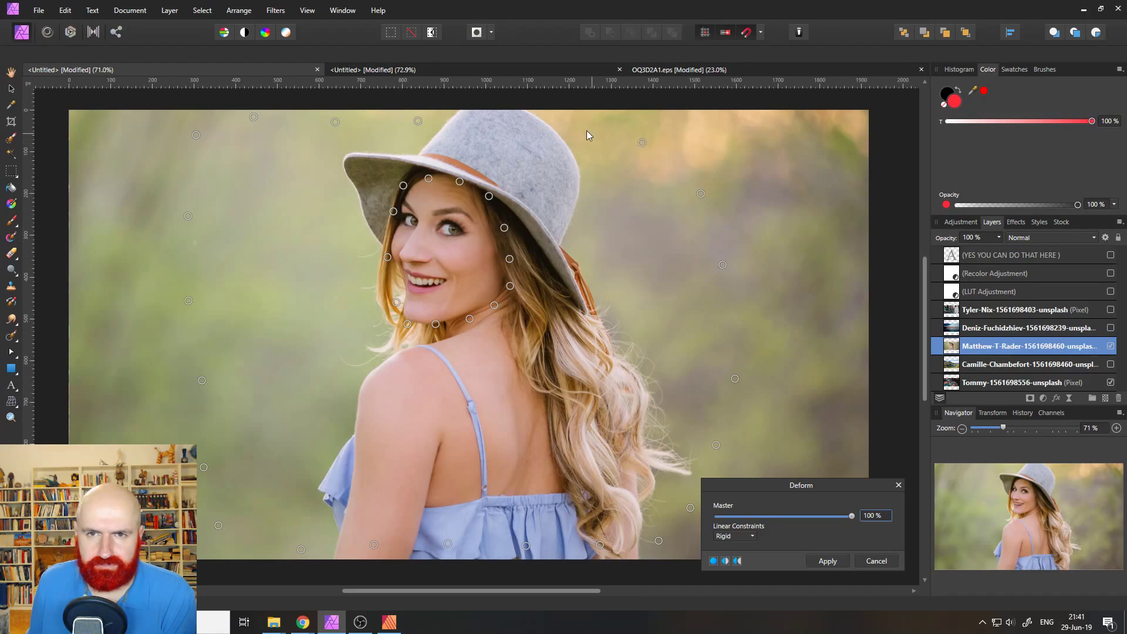
click(499, 119)
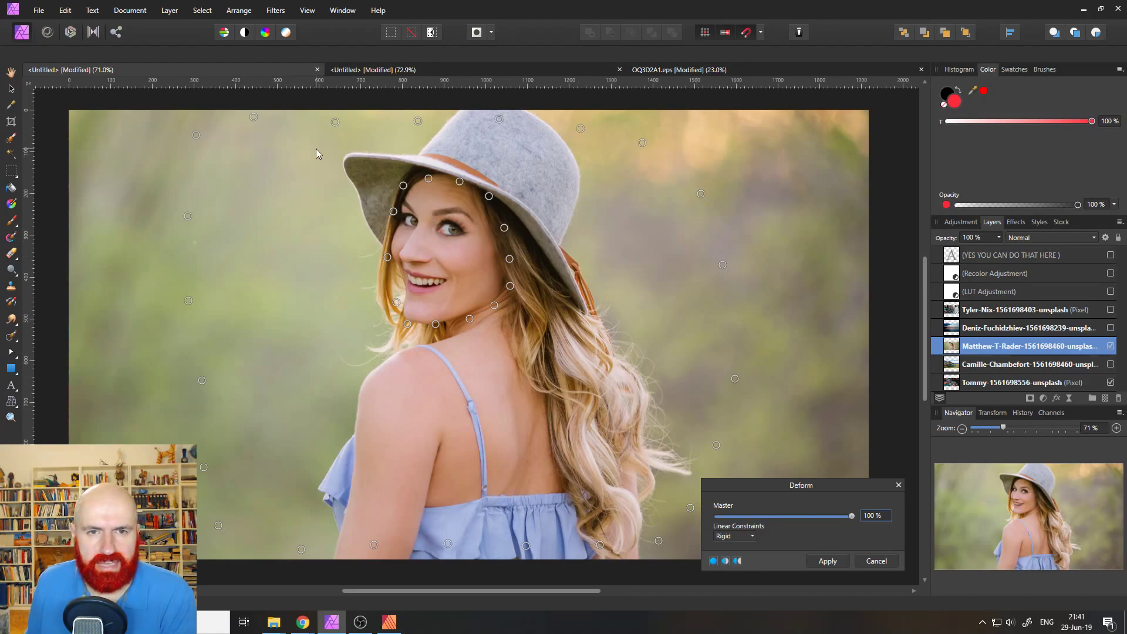
Step: Select all the control points around the face and shift them together slightly up and to the left
drag(316, 149, 544, 360)
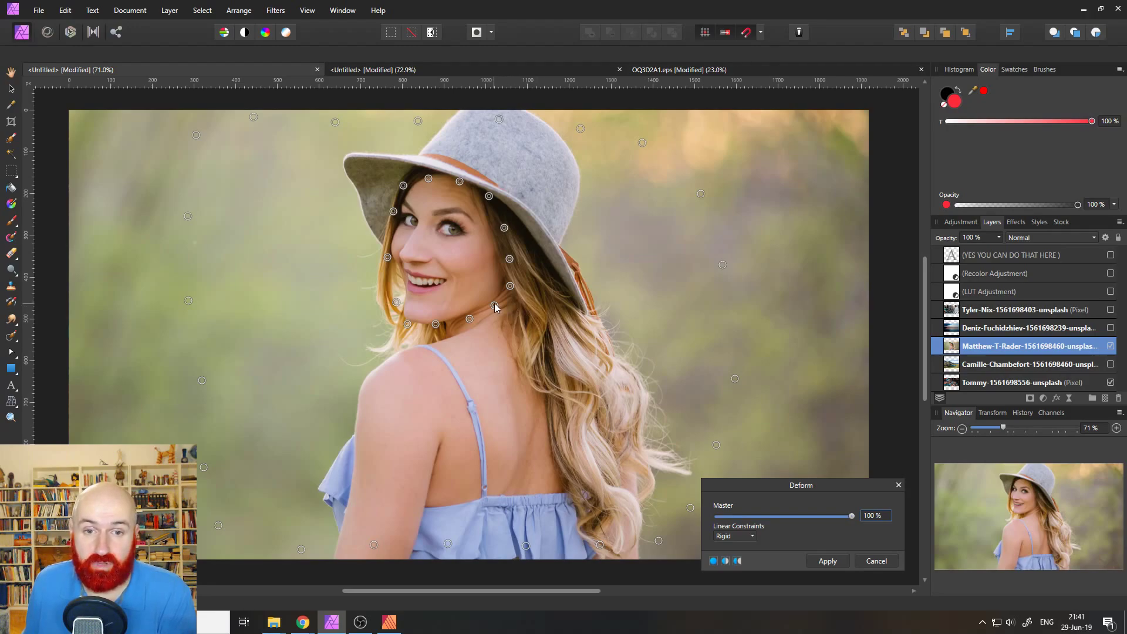
mouse_move(494, 305)
mouse_down()
mouse_move(502, 293)
mouse_move(521, 302)
mouse_move(496, 311)
mouse_move(503, 301)
mouse_move(300, 305)
mouse_move(475, 311)
mouse_move(484, 290)
mouse_up()
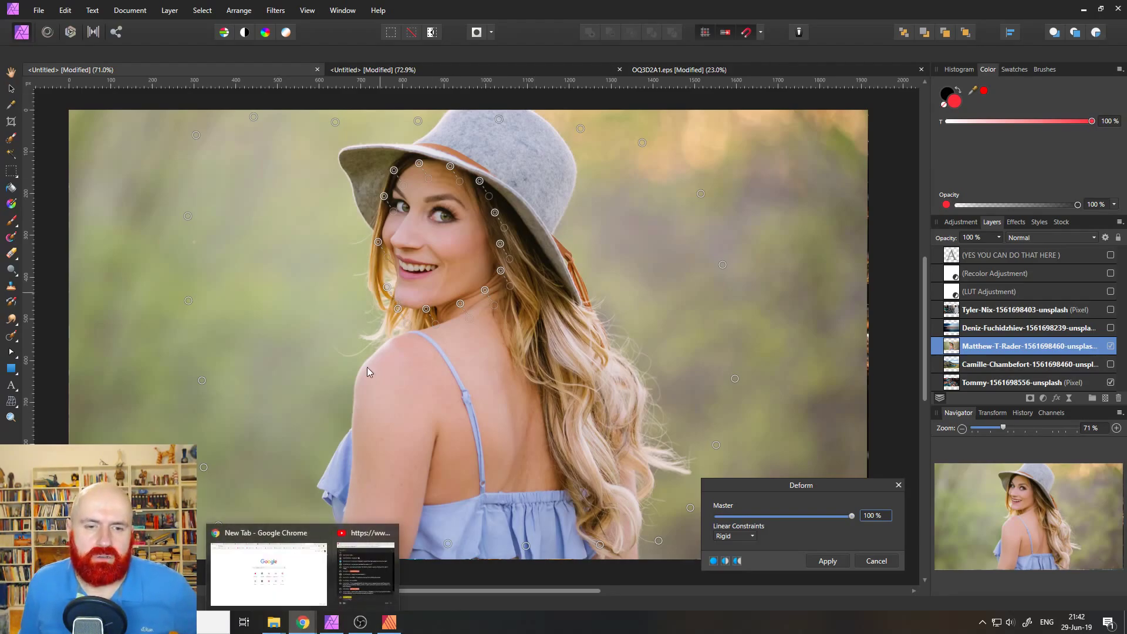
Step: Switch to Chrome, open dict.cc and look up the English translation of the German word "Taille"
click(268, 572)
click(189, 35)
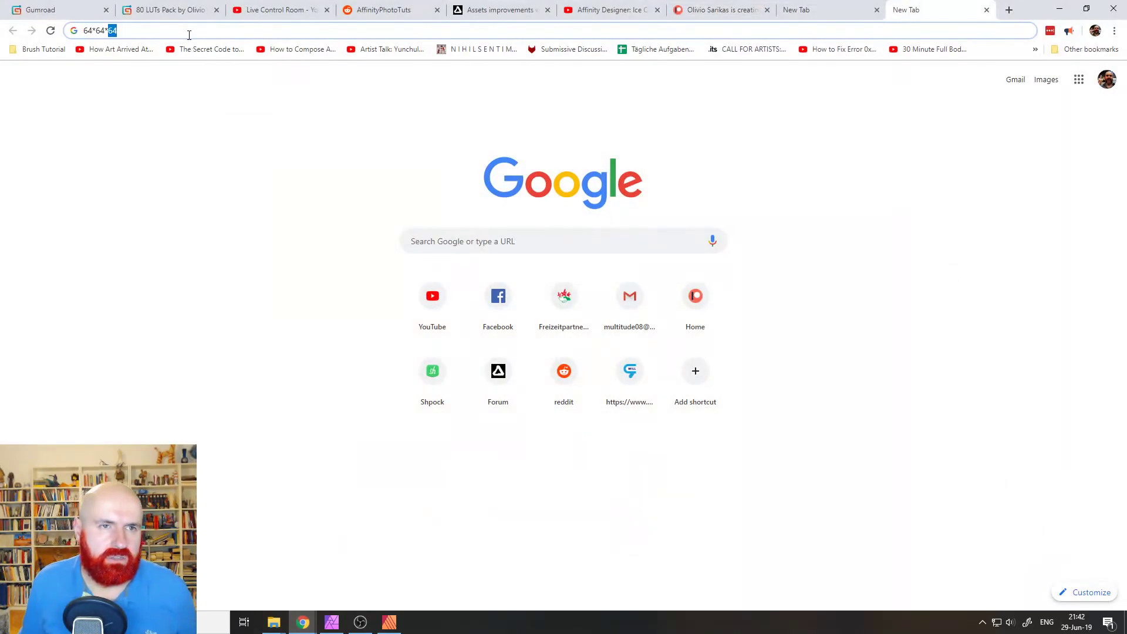
text(dict.cc)
key(Return)
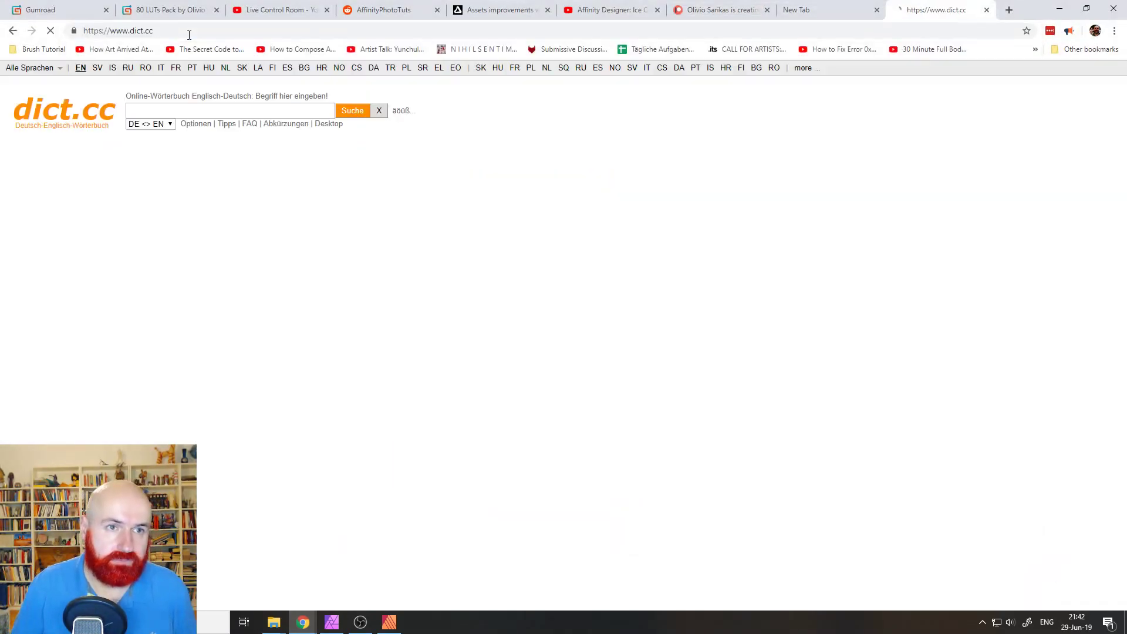
text(t)
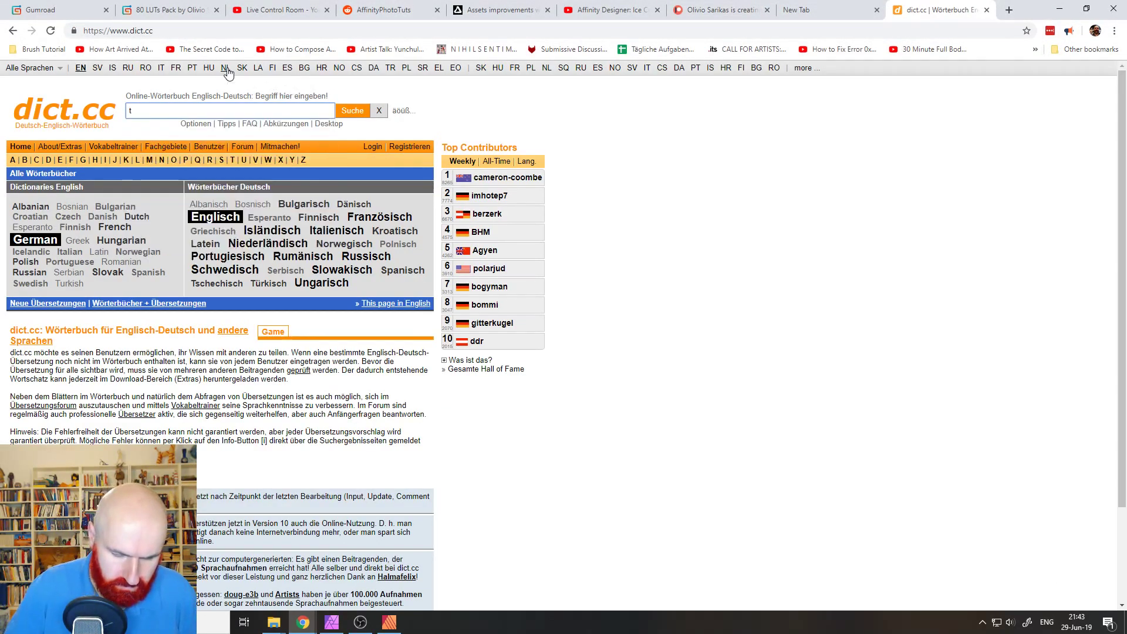
text(ailie)
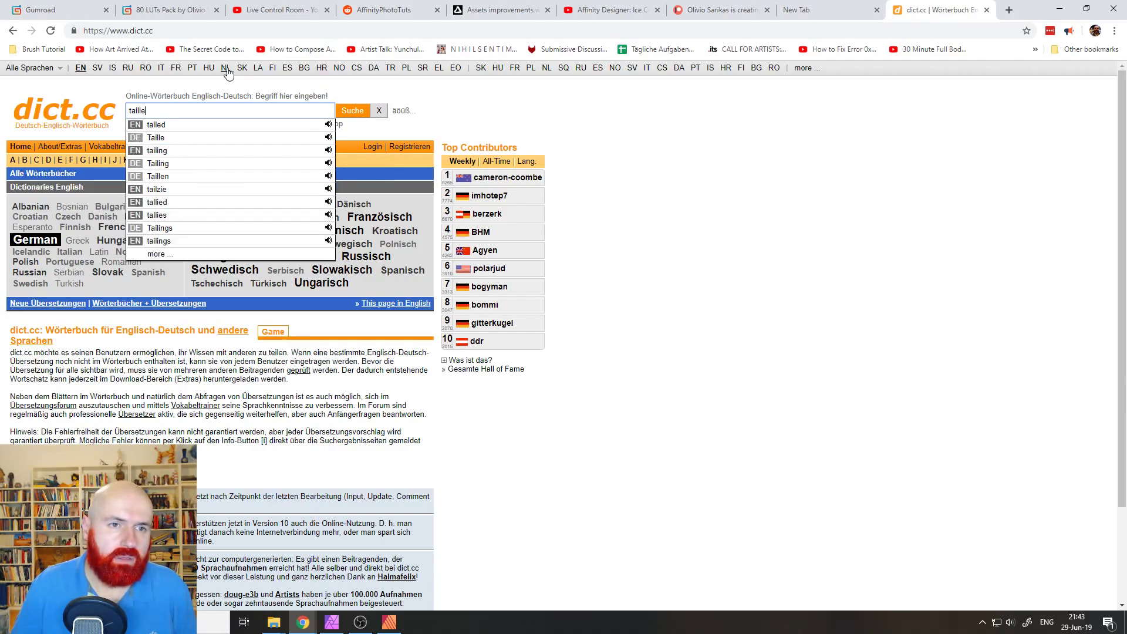
key(Down)
key(Down)
key(Return)
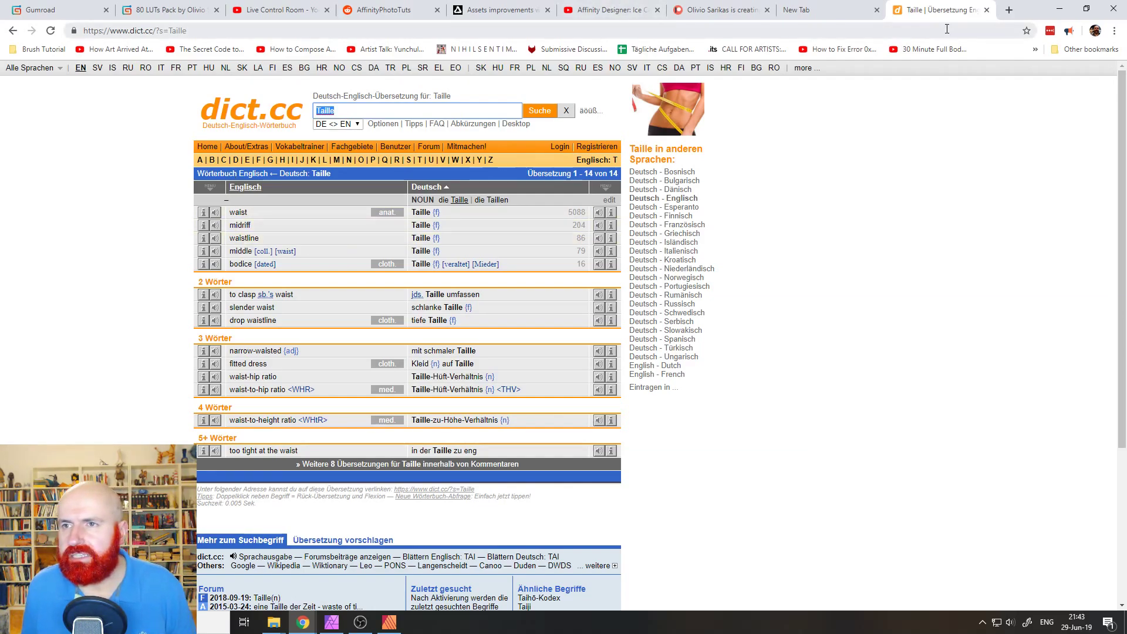
Step: Close the dict.cc tab and the empty new tab, and bring up the live chat window
click(987, 10)
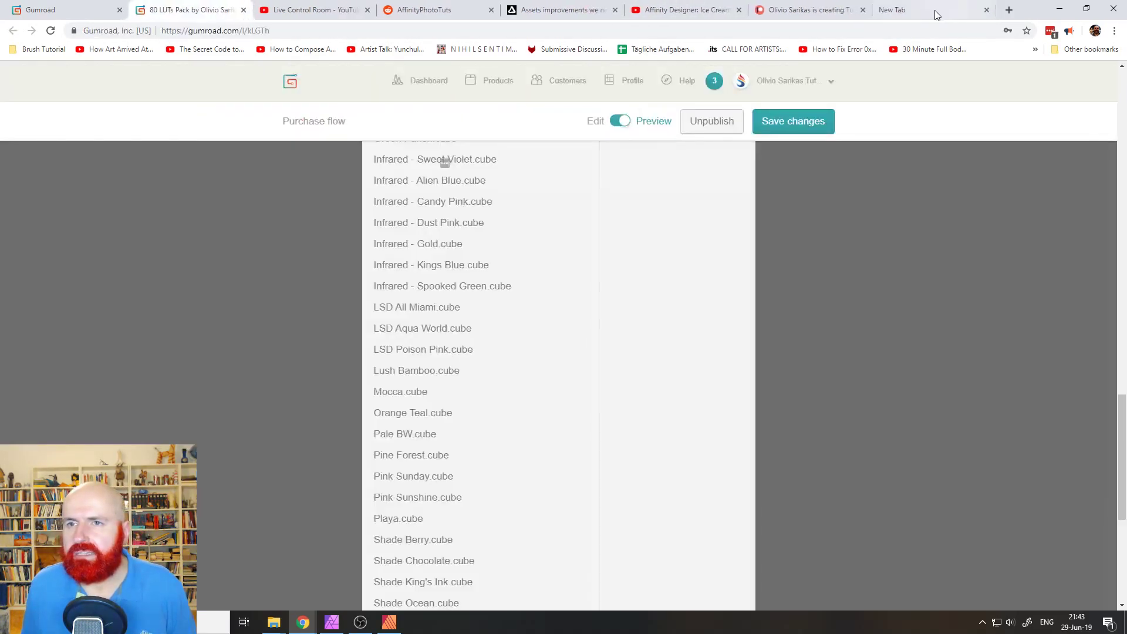
click(988, 11)
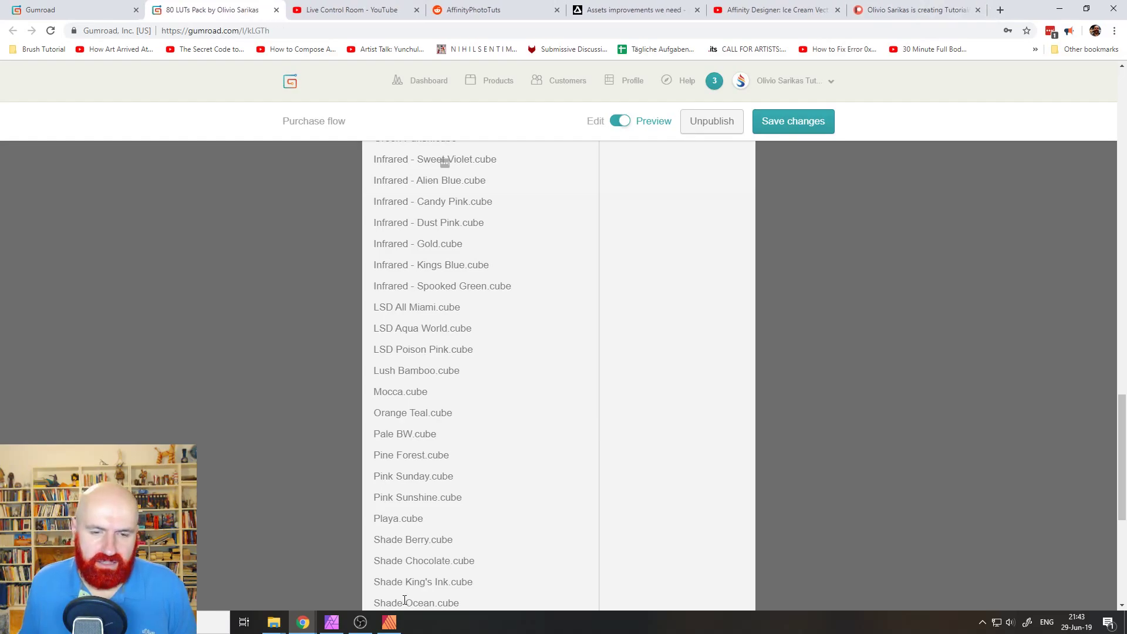
mouse_move(303, 622)
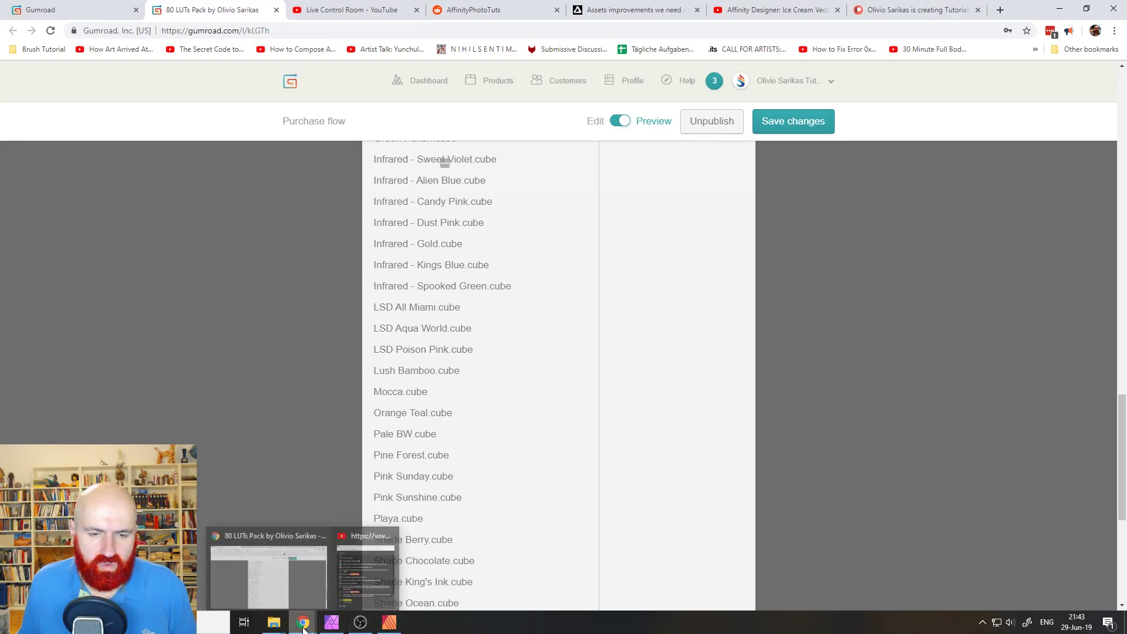
click(347, 589)
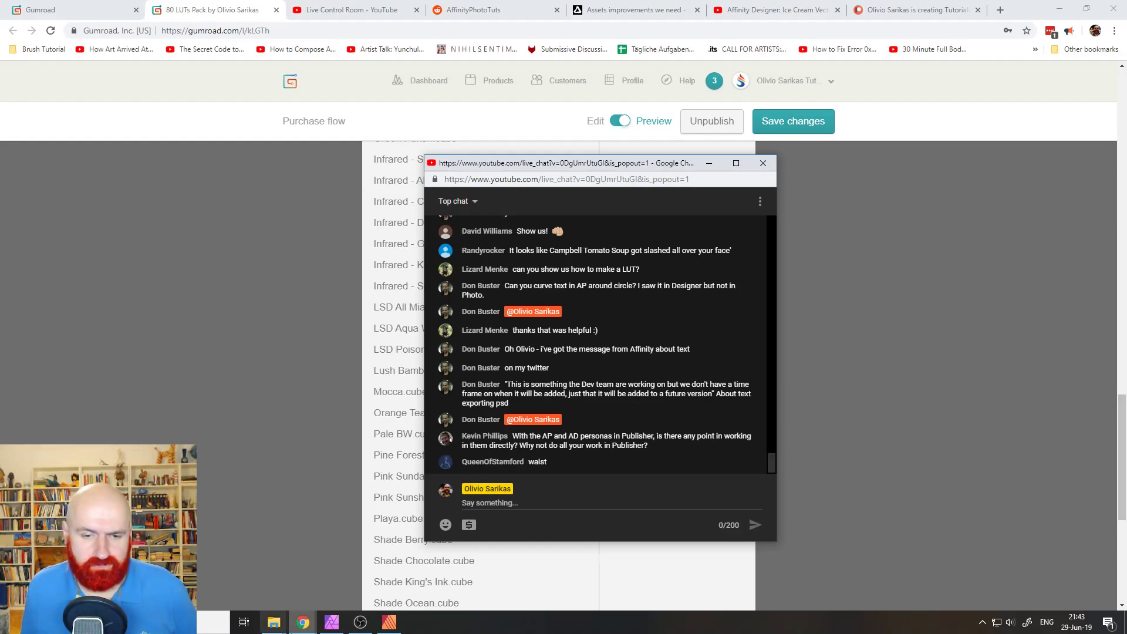
Step: Switch to Affinity Publisher, enter the Photo persona and examine which filters are offered there
click(388, 626)
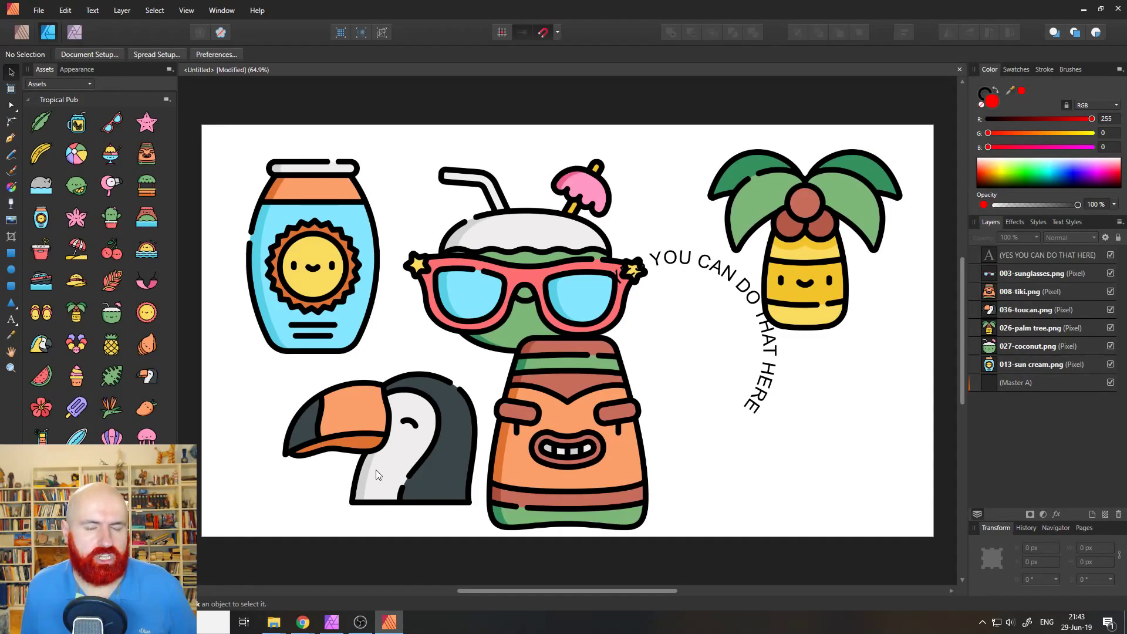
click(74, 32)
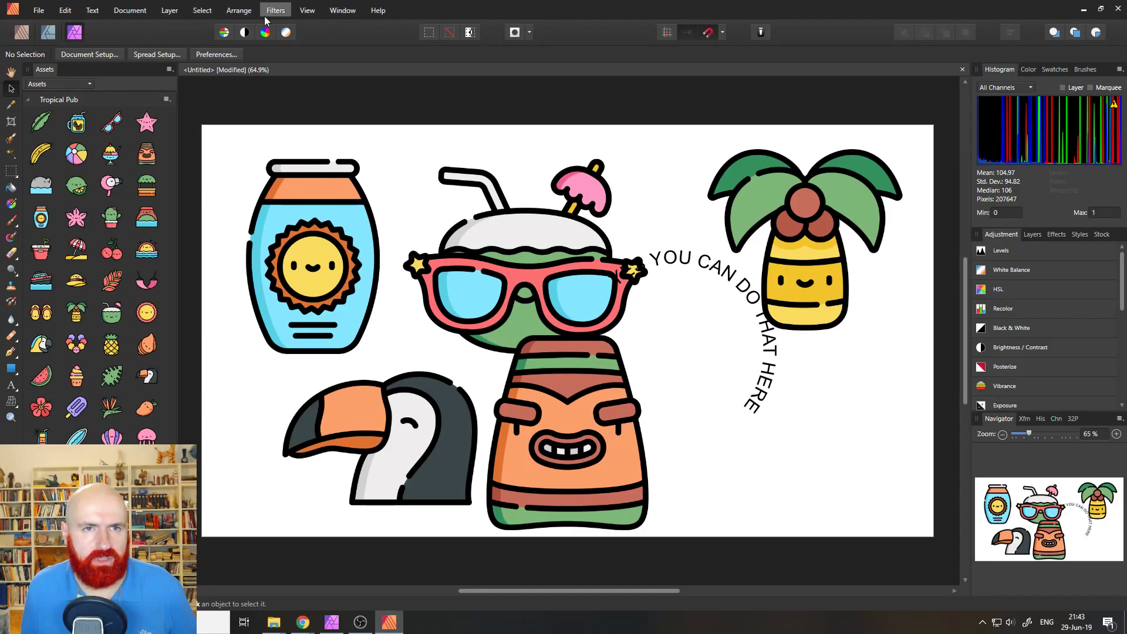
click(239, 11)
click(275, 11)
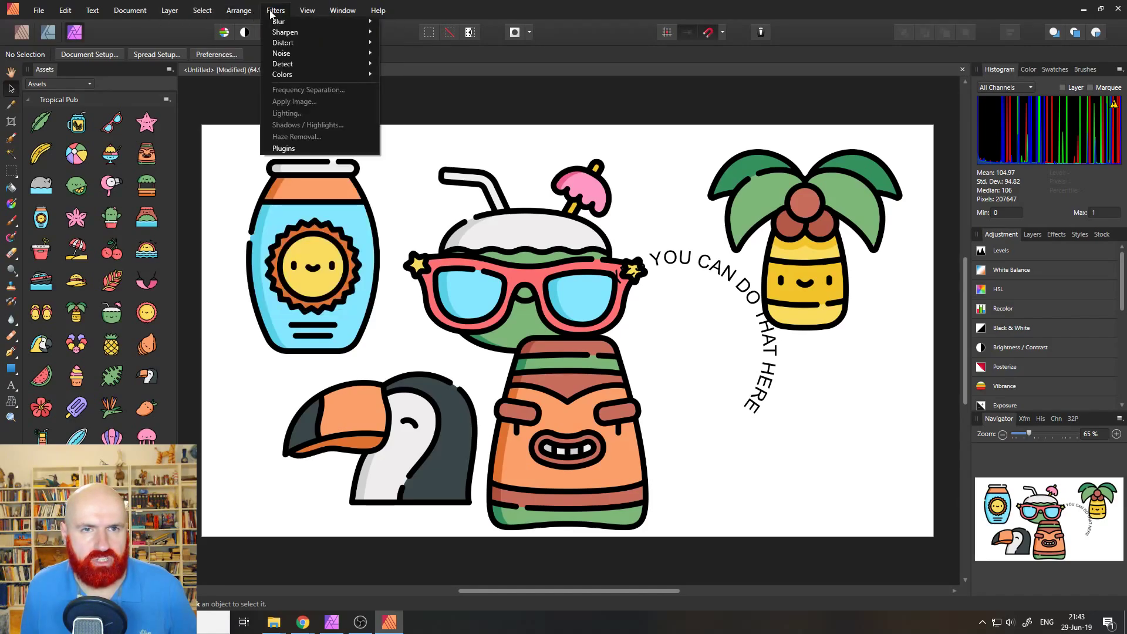
mouse_move(291, 48)
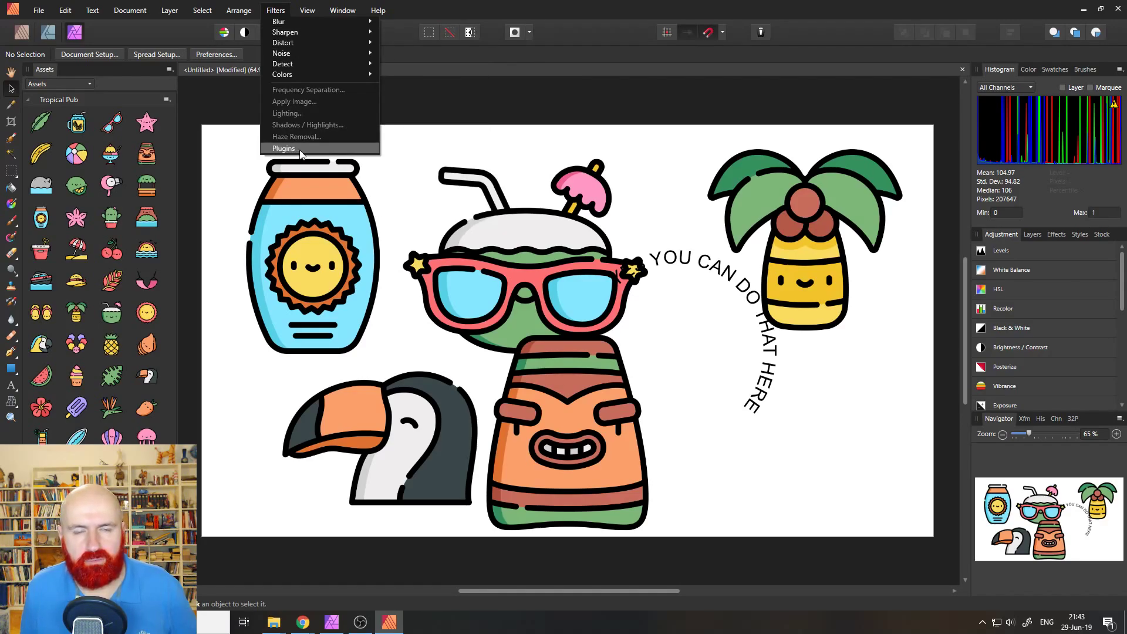
click(275, 11)
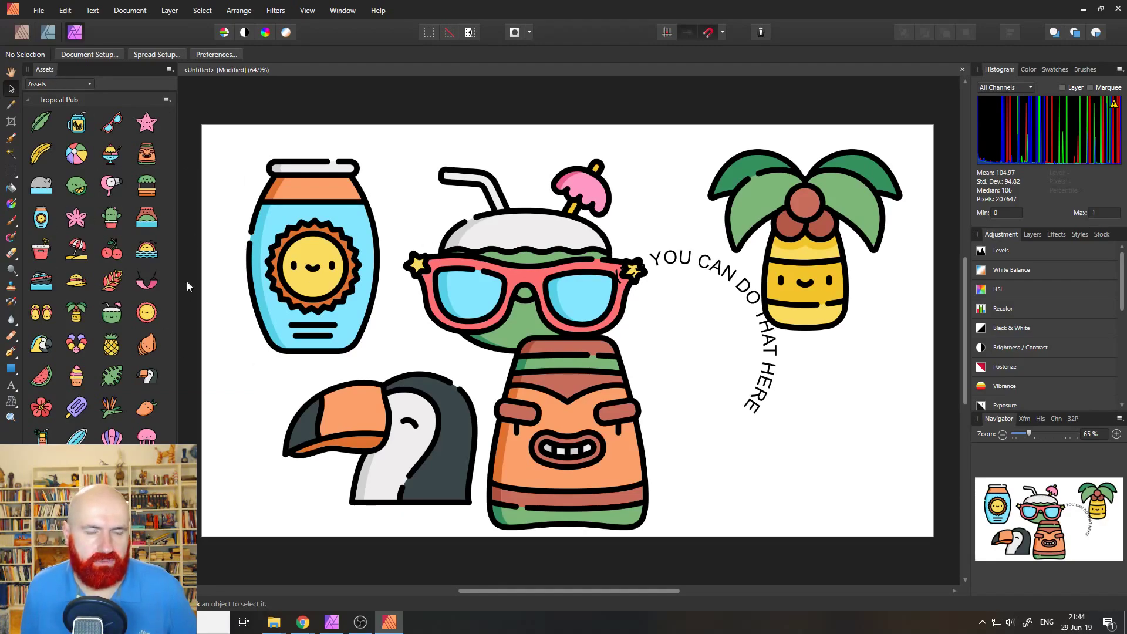
Step: Compare the Designer, Publisher and Photo personas on the tropical illustration, ending in the Publisher persona
click(52, 35)
click(22, 35)
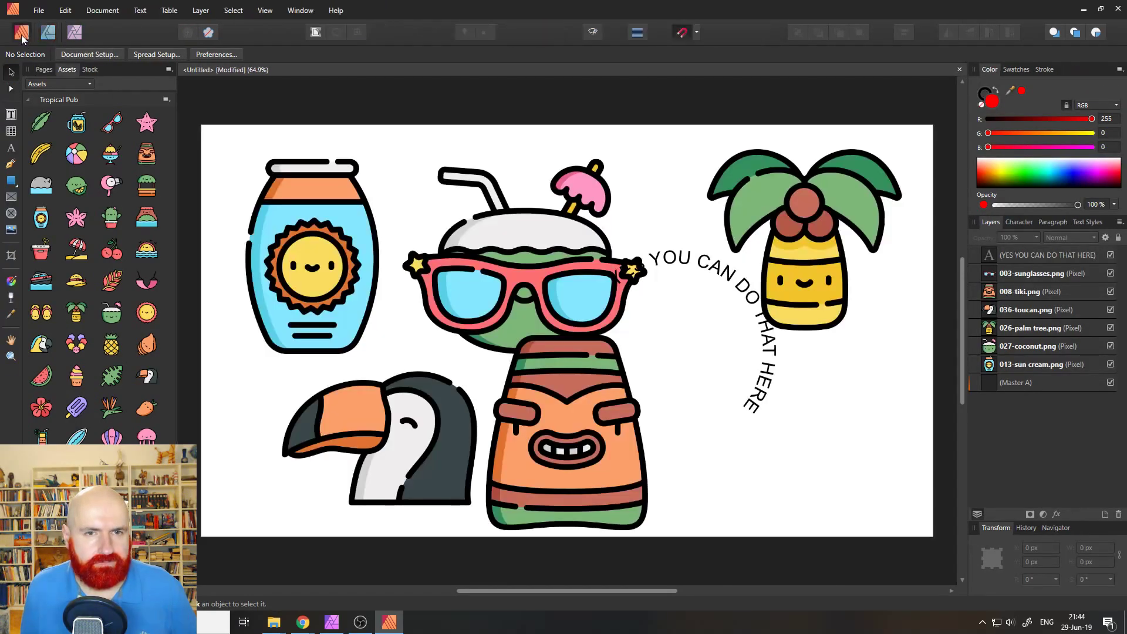
click(49, 34)
click(74, 33)
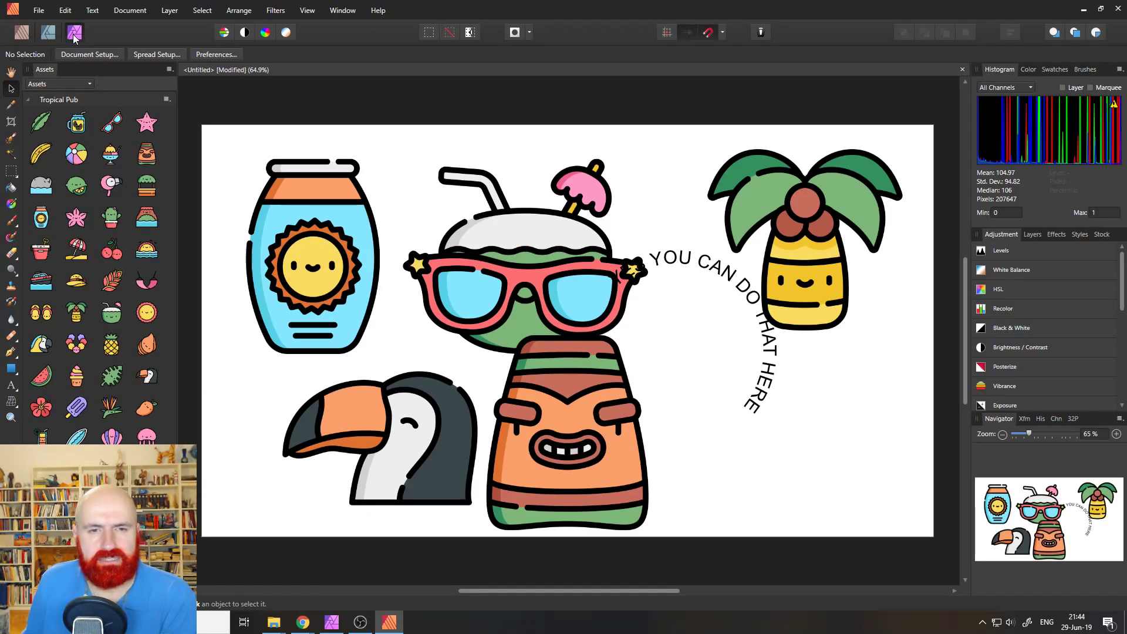
click(21, 34)
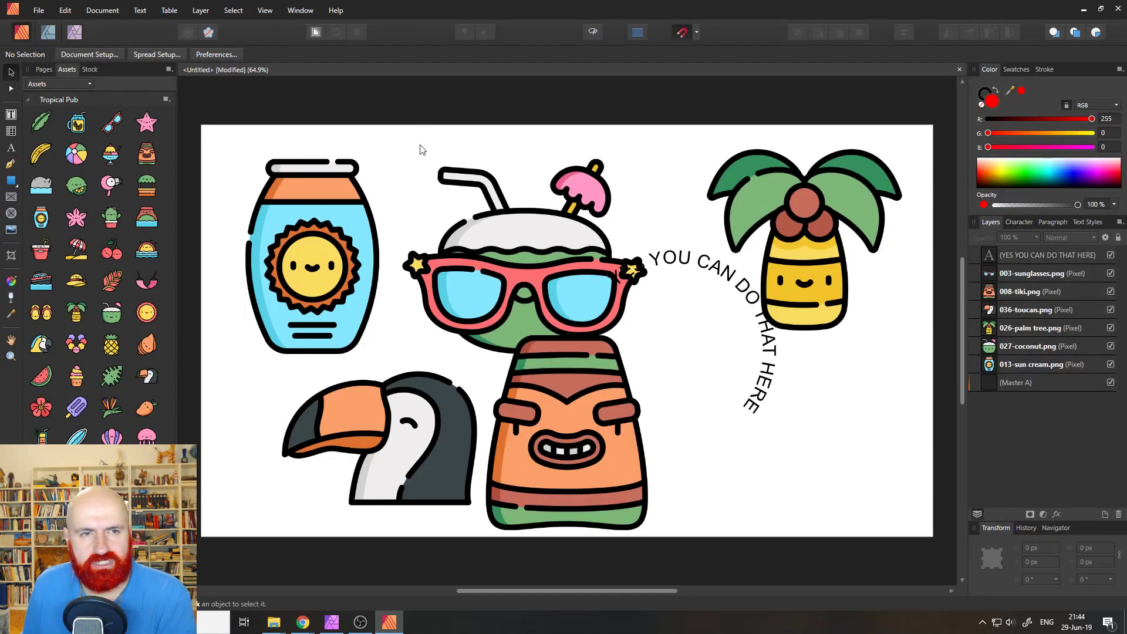
Step: Compare the Designer and Publisher personas on the tropical illustration once more, finishing in the Publisher persona
click(49, 34)
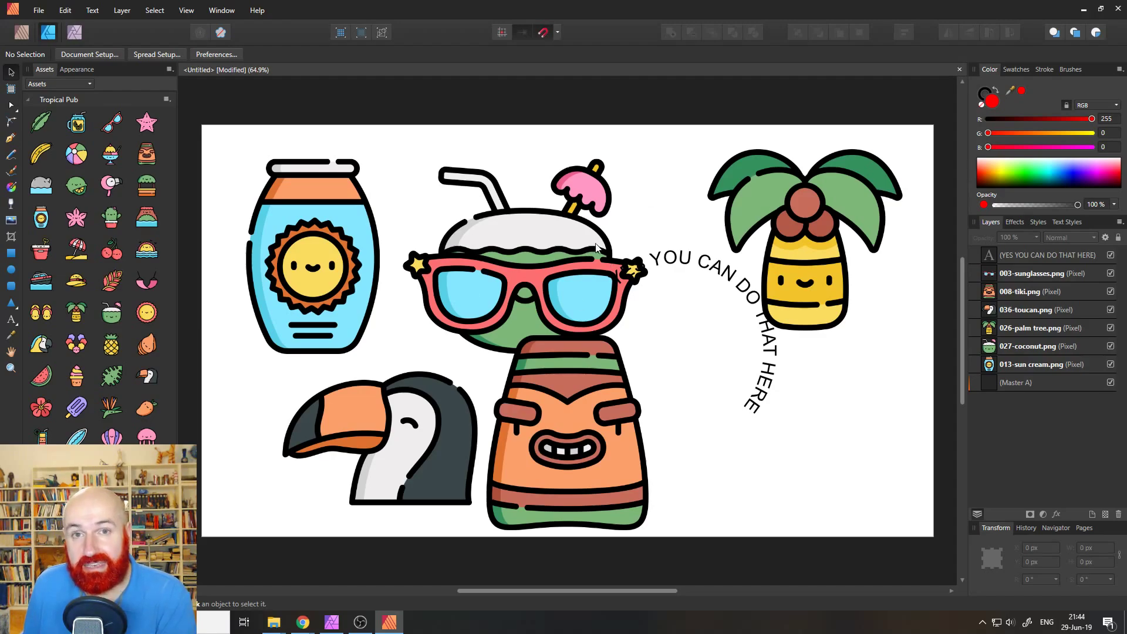
click(23, 33)
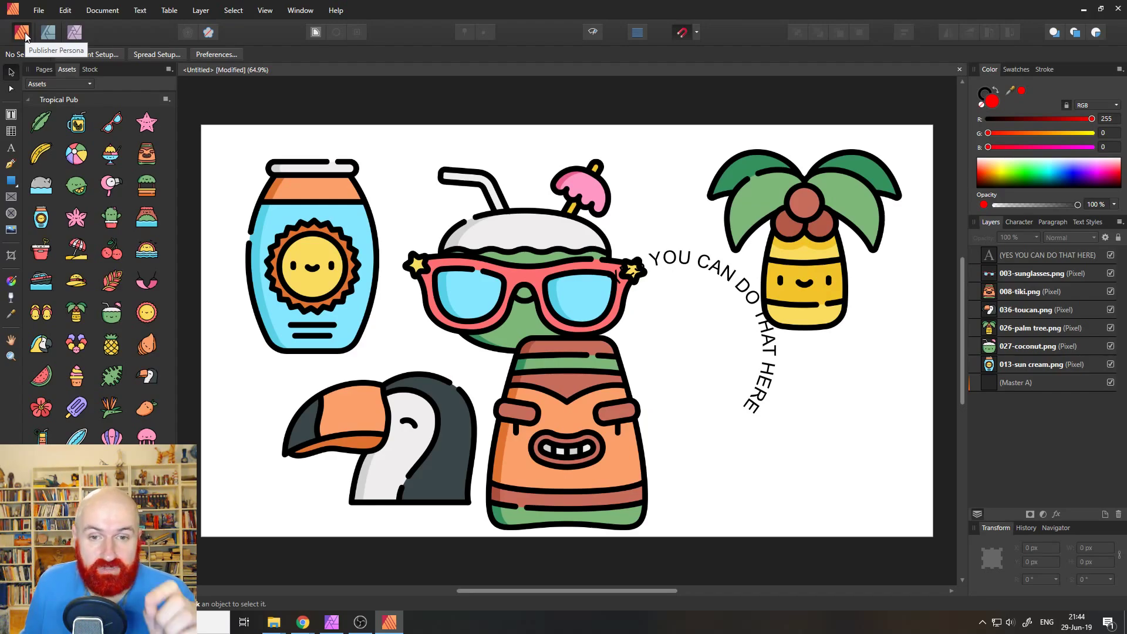
click(50, 37)
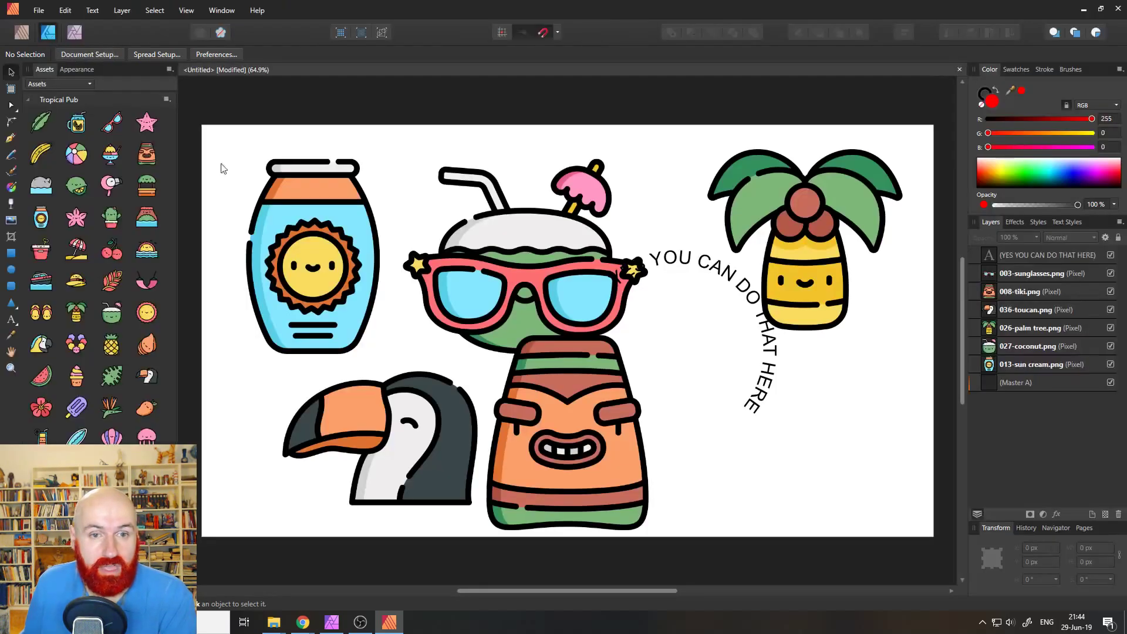
click(21, 35)
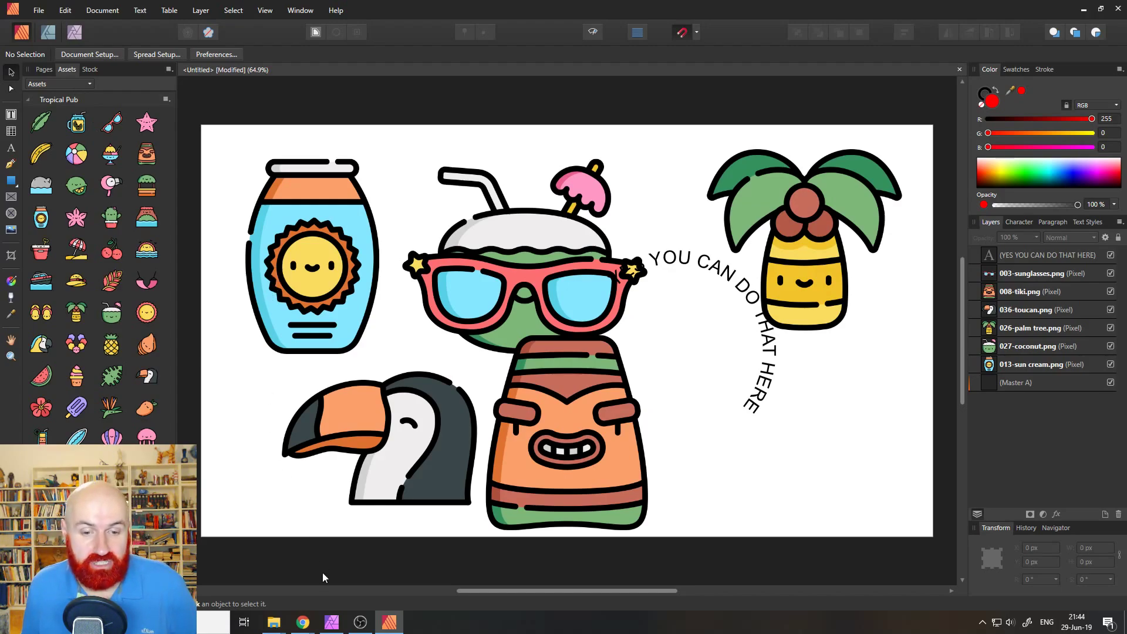
Step: Switch to Affinity Photo, cancel the open Deform filter and create a 1920 x 1080 px web document with a transparent background
click(331, 622)
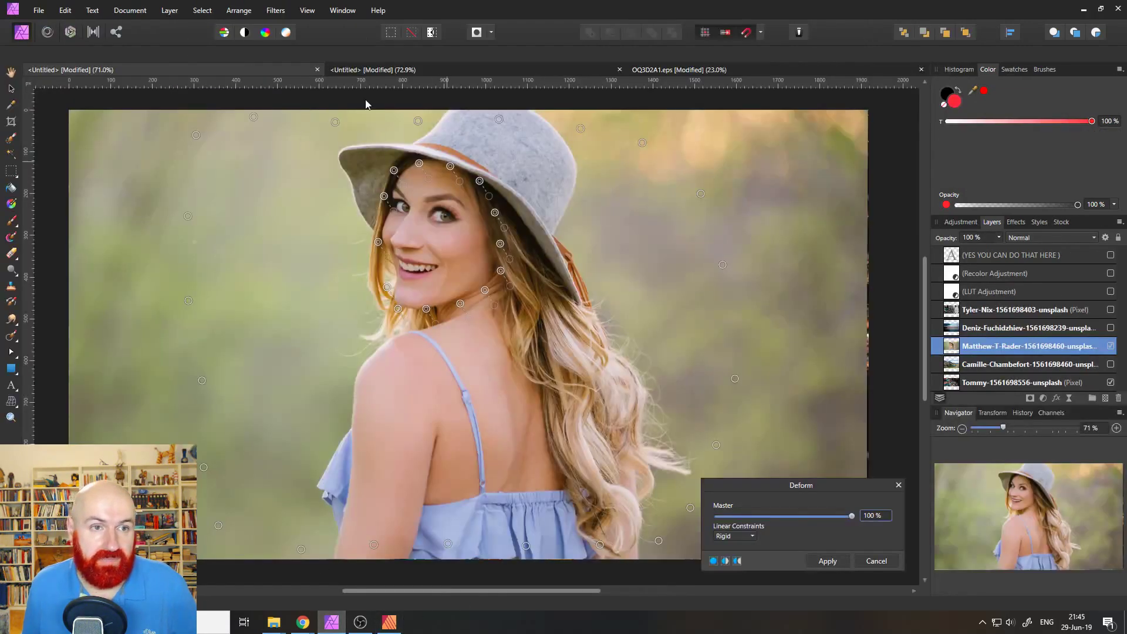
click(883, 565)
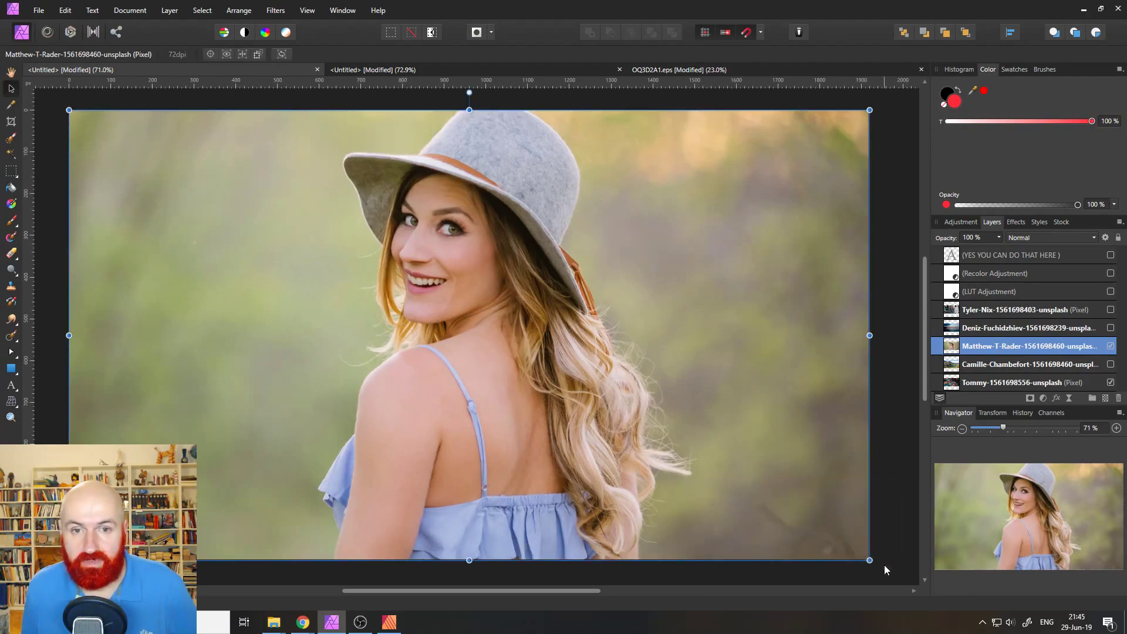
click(37, 11)
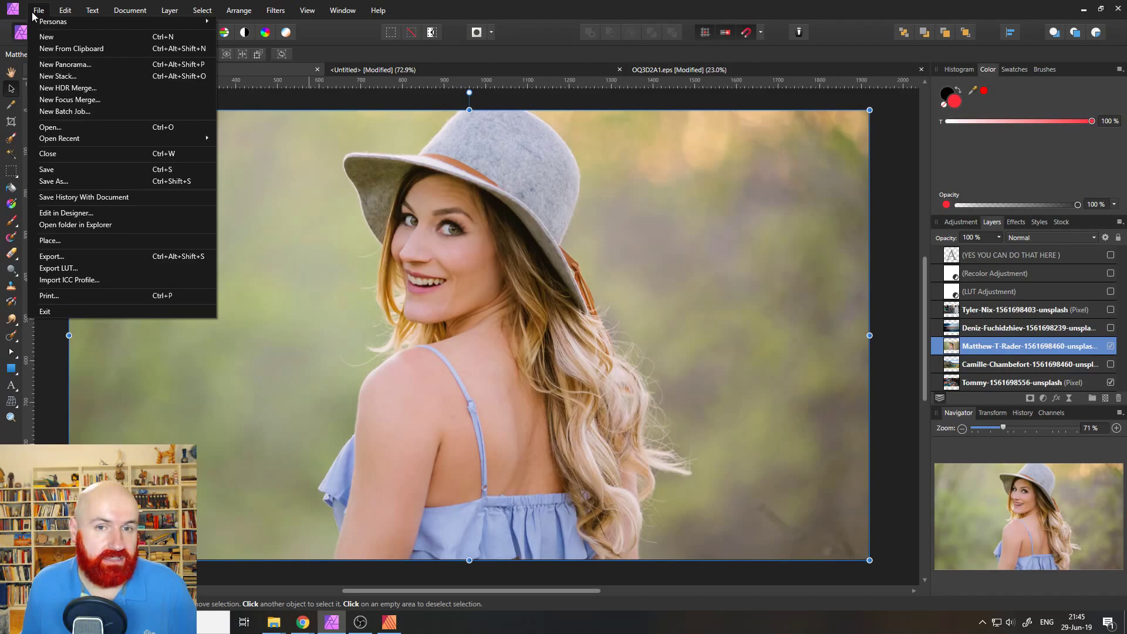
click(47, 36)
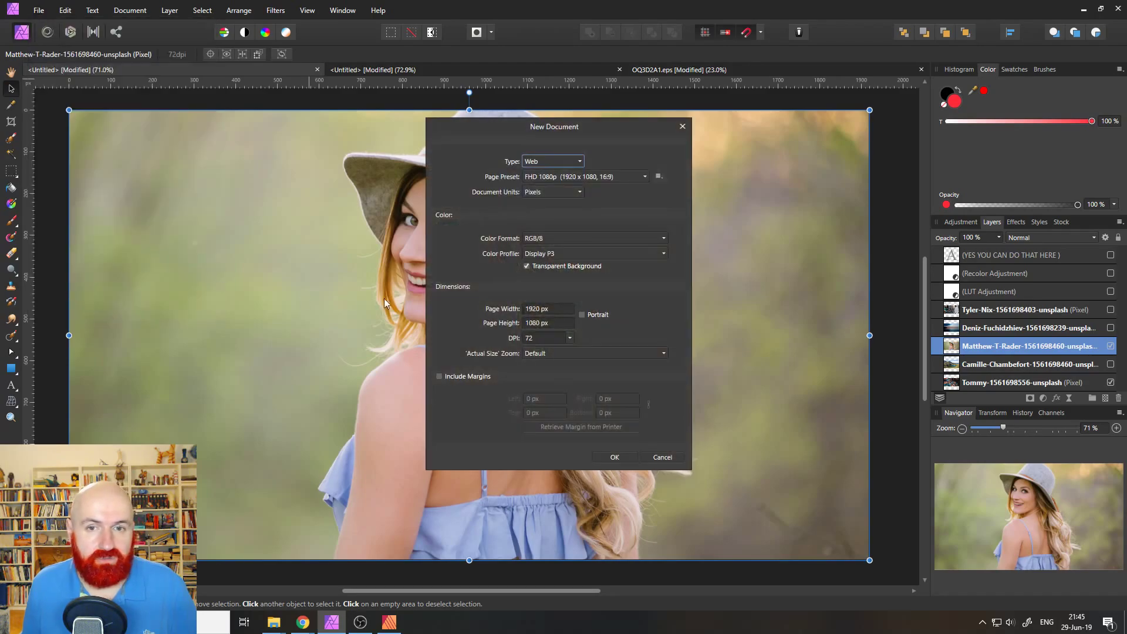
click(615, 458)
Step: Save the new blank document as "test smart" in the TEST PSD folder under 00 TUTORIALS
click(38, 11)
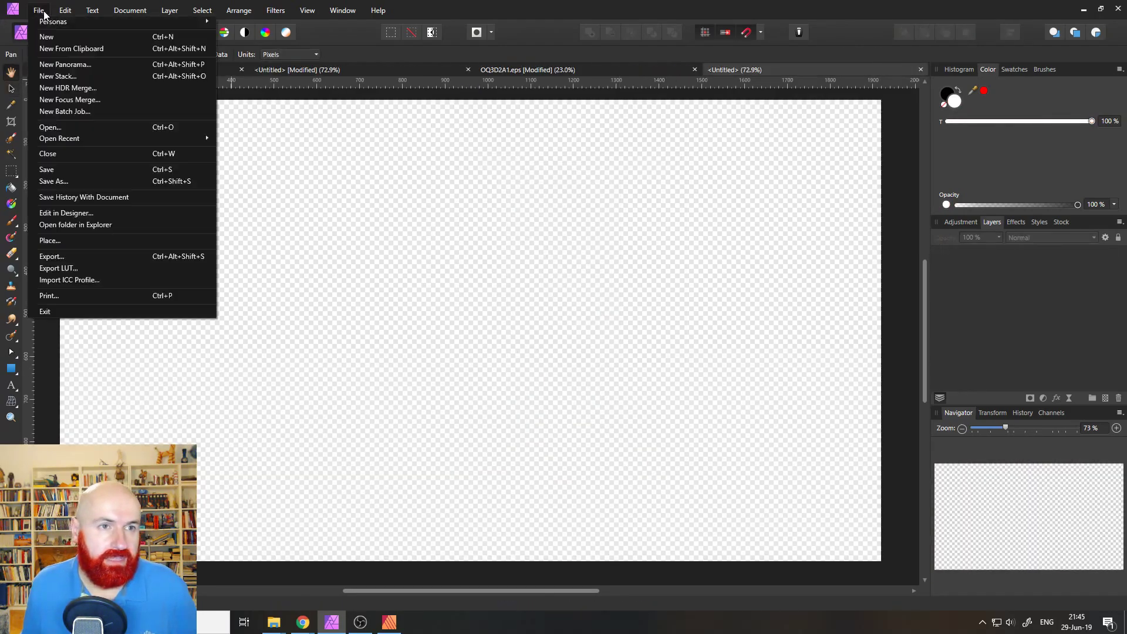
click(65, 183)
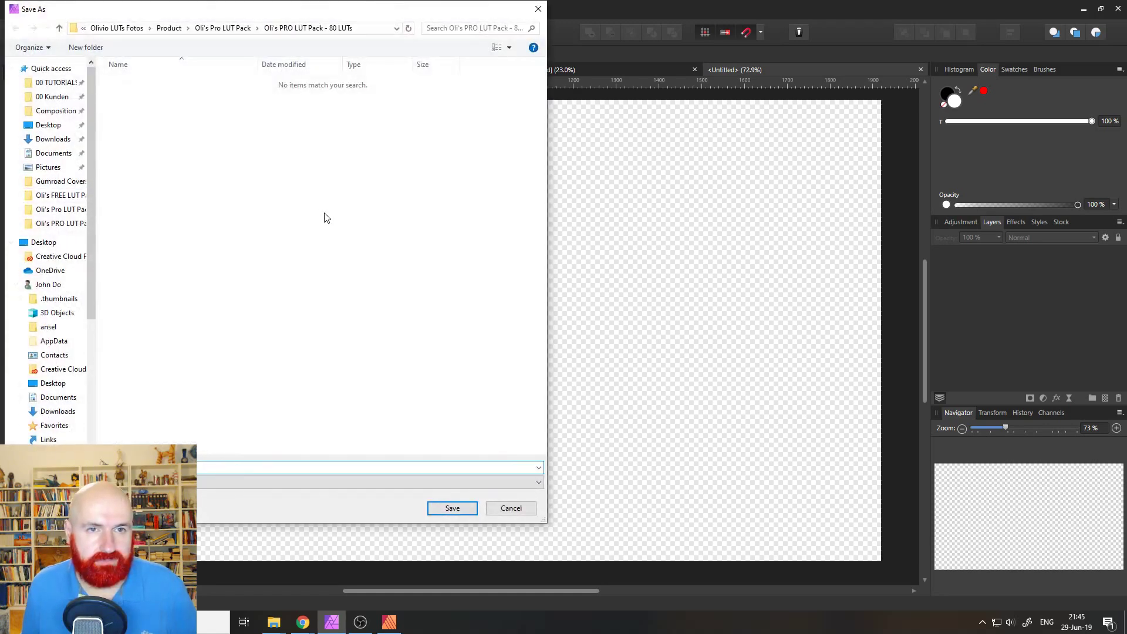
click(56, 82)
double_click(161, 169)
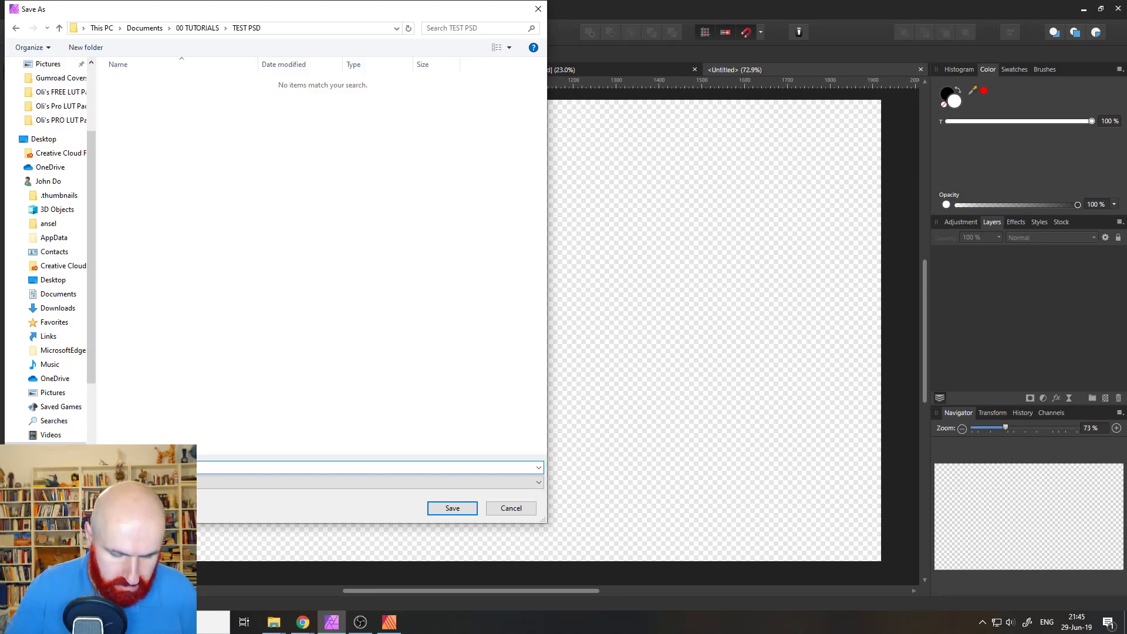
key(Return)
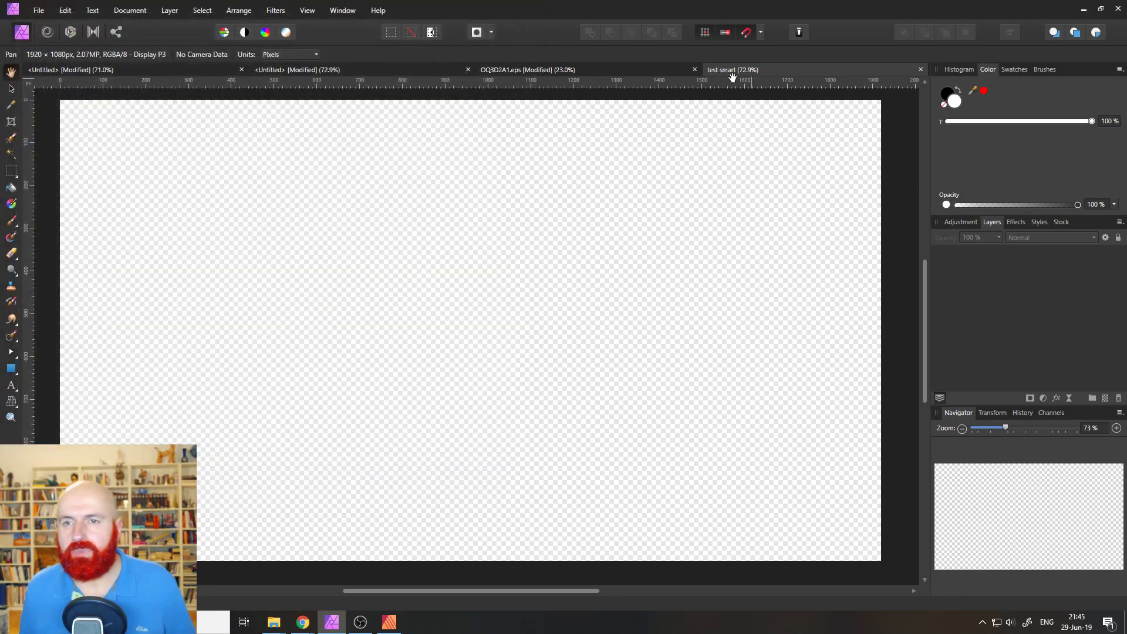
Step: Return to the portrait document and choose test smart.afphoto as the file to place in it
click(629, 70)
click(735, 70)
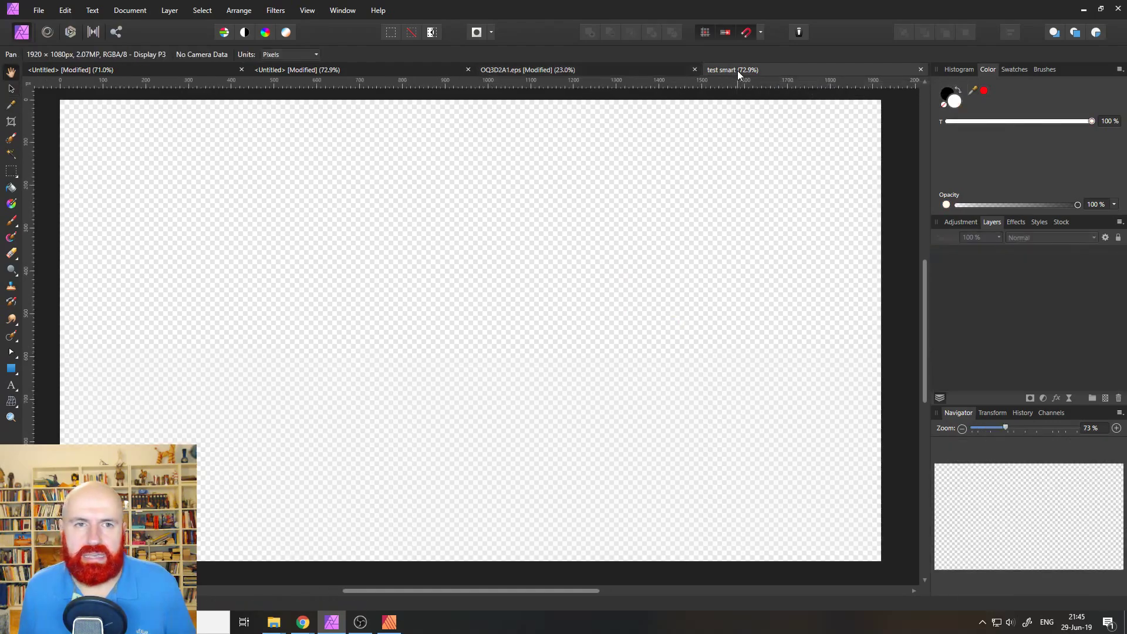
click(318, 71)
click(198, 72)
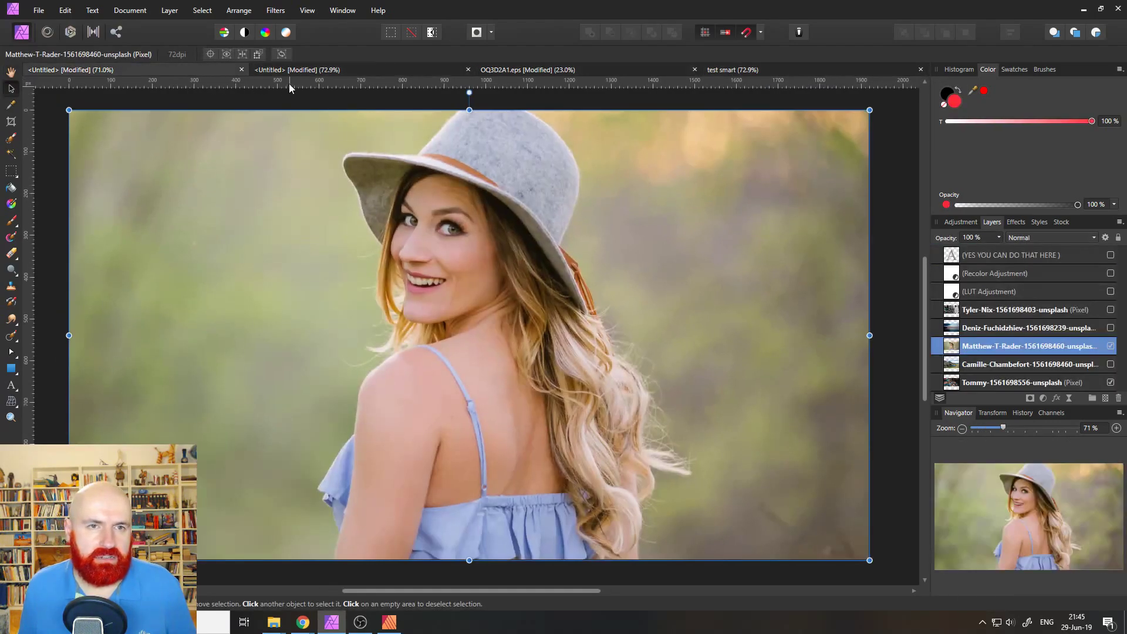
click(39, 10)
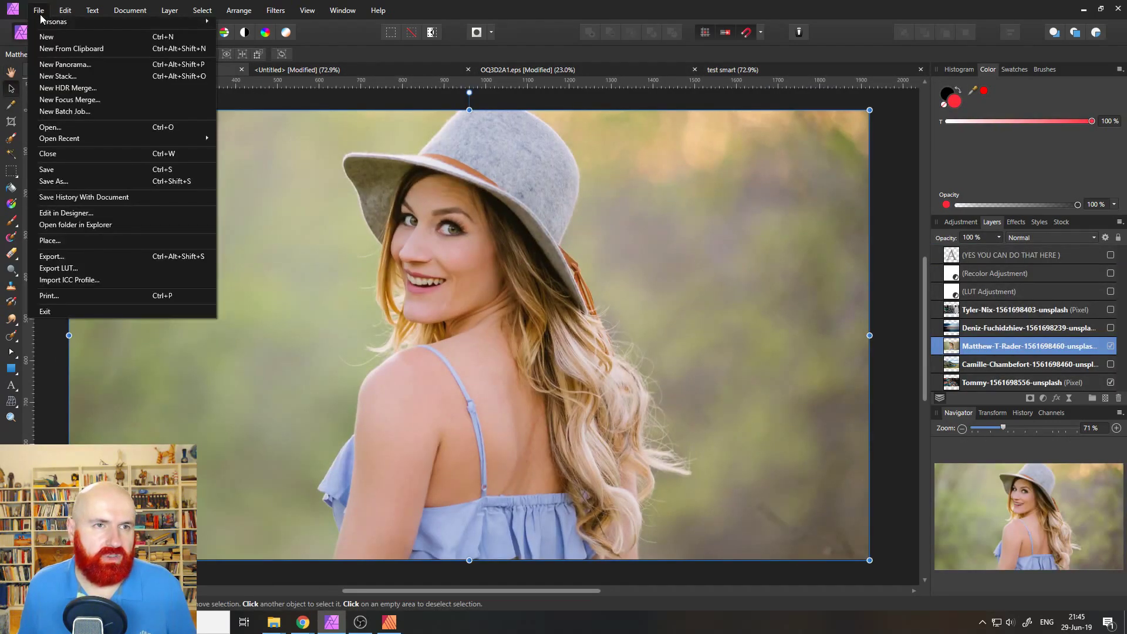
click(51, 241)
click(135, 120)
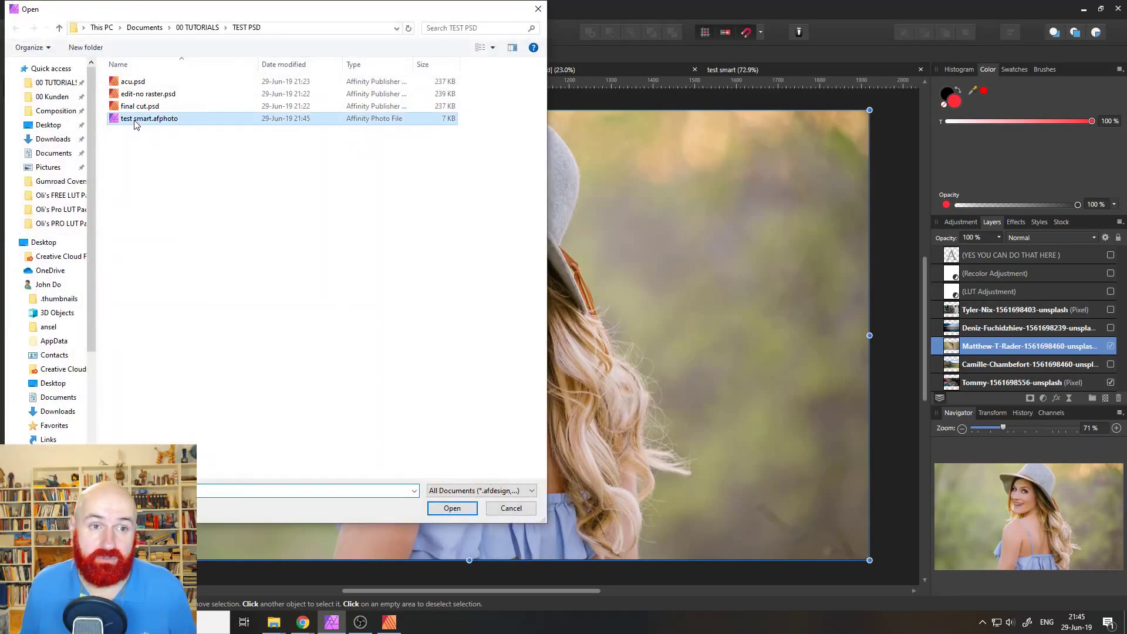
double_click(135, 121)
Step: Place the test smart document so it covers the whole portrait canvas, and move its layer to the top of the stack
click(325, 269)
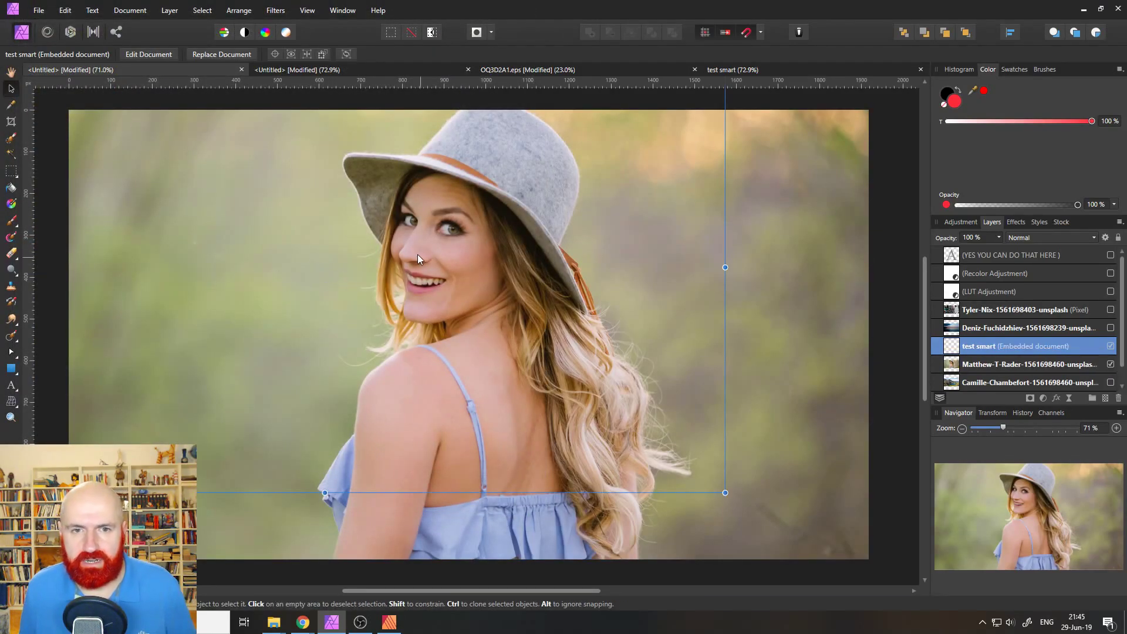
drag(417, 255, 537, 332)
drag(961, 347, 960, 257)
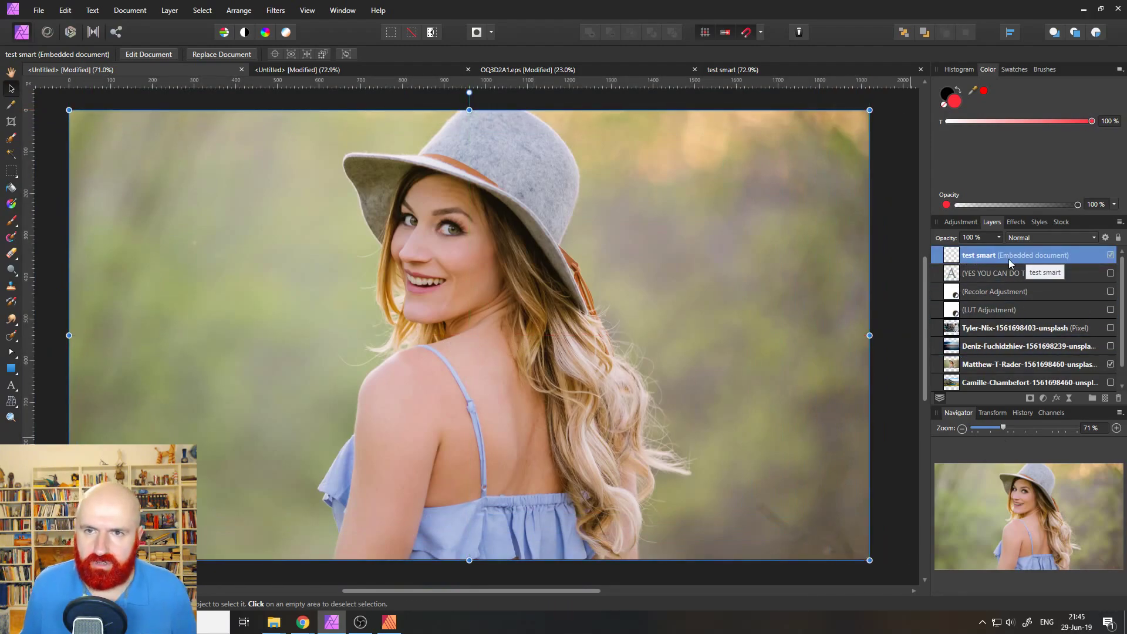
Step: Try to open the embedded test smart document for editing from its layer entry
double_click(954, 257)
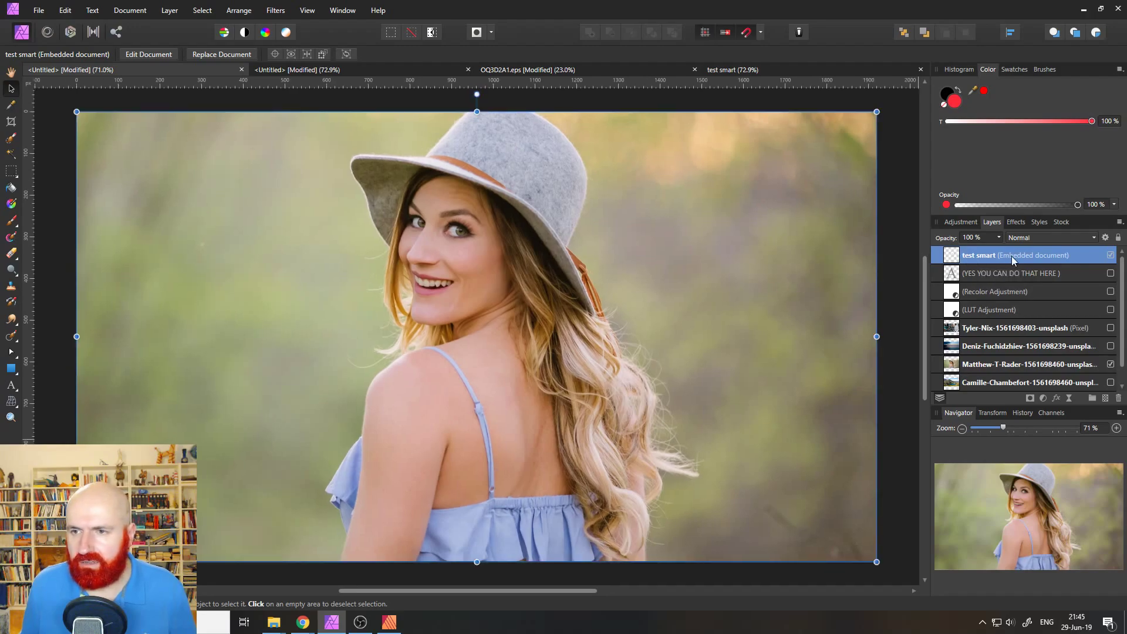
double_click(1013, 259)
click(945, 257)
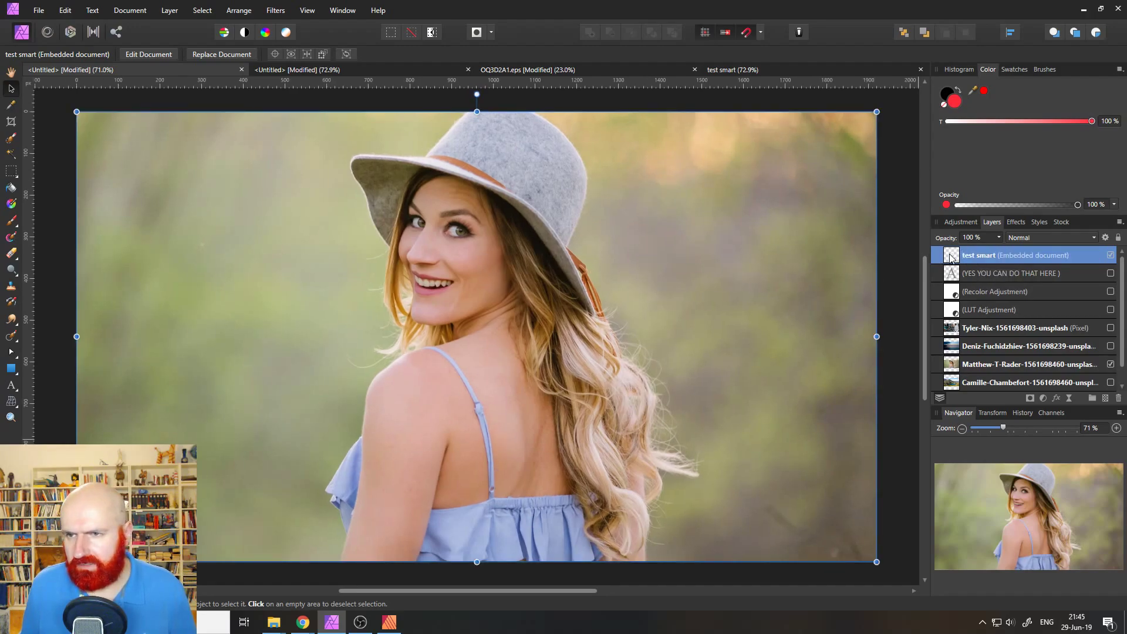
right_click(951, 258)
key(Escape)
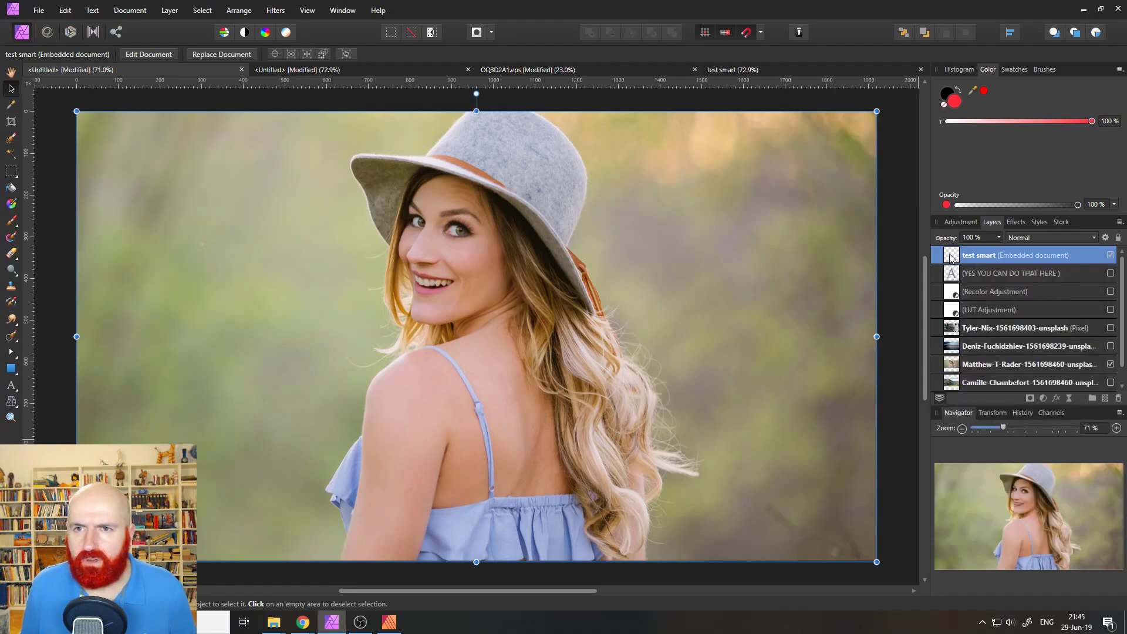
Step: Close the separate test smart document and open the embedded copy for editing from the portrait canvas
click(766, 63)
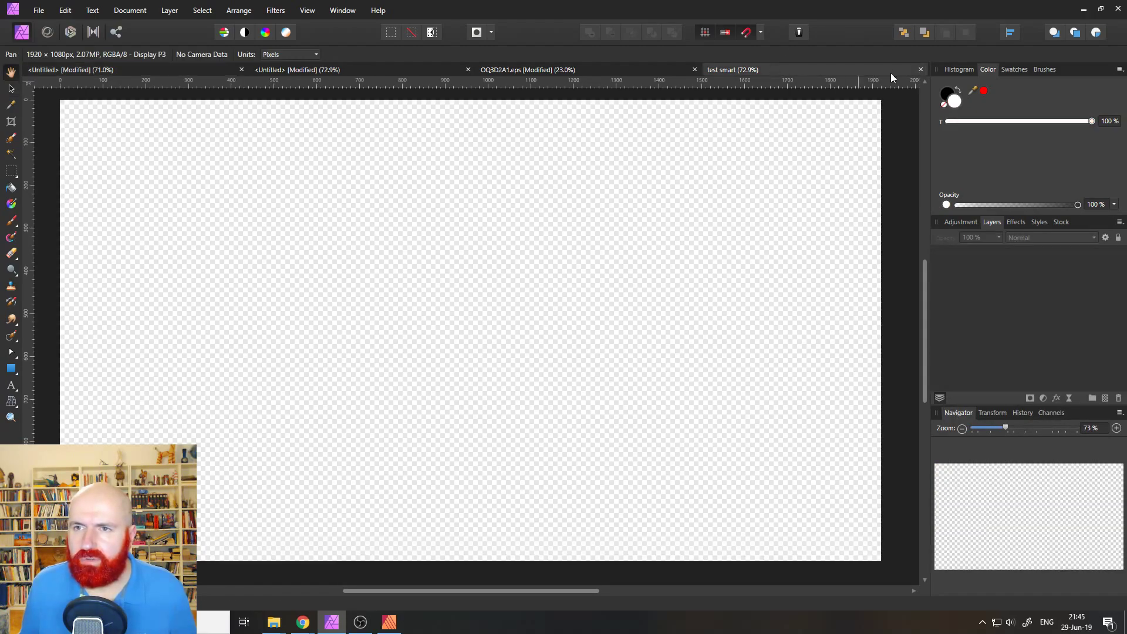
click(920, 69)
click(97, 69)
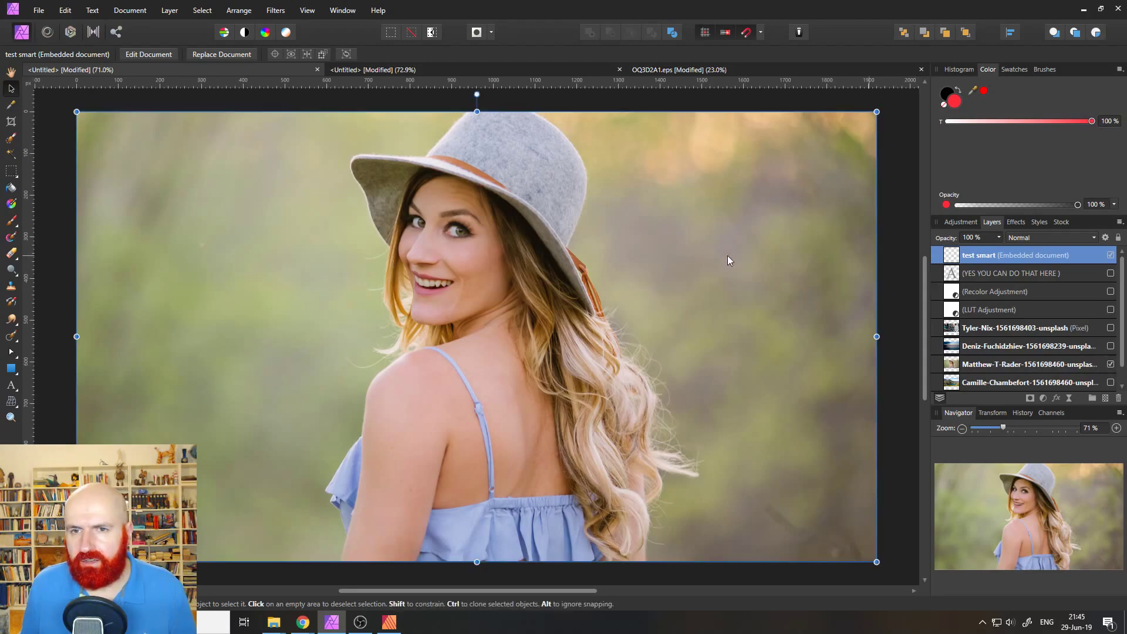
double_click(661, 256)
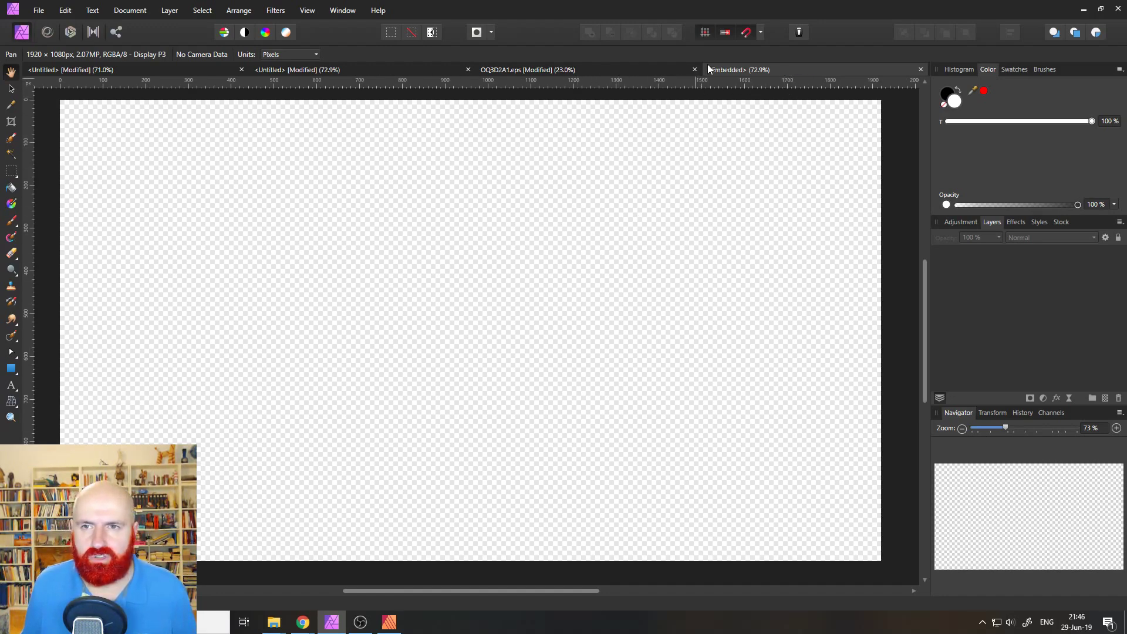
drag(739, 71, 420, 123)
click(125, 69)
key(v)
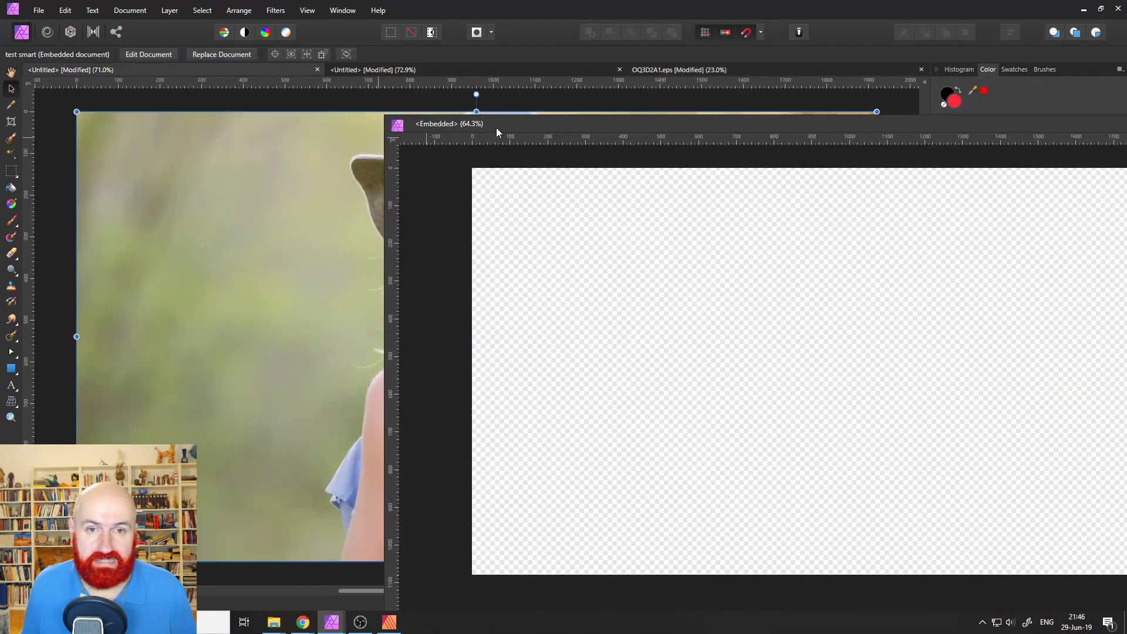
drag(531, 124, 358, 73)
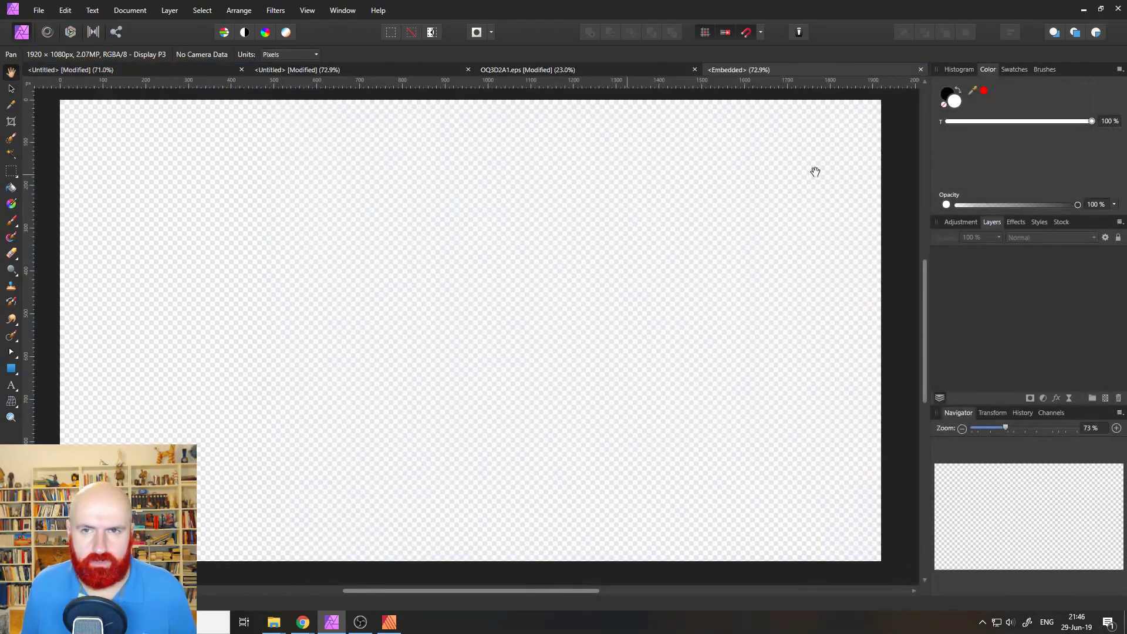
Step: Float the embedded document in a smaller window over the portrait document, with its whole blank page in view
drag(765, 74, 727, 133)
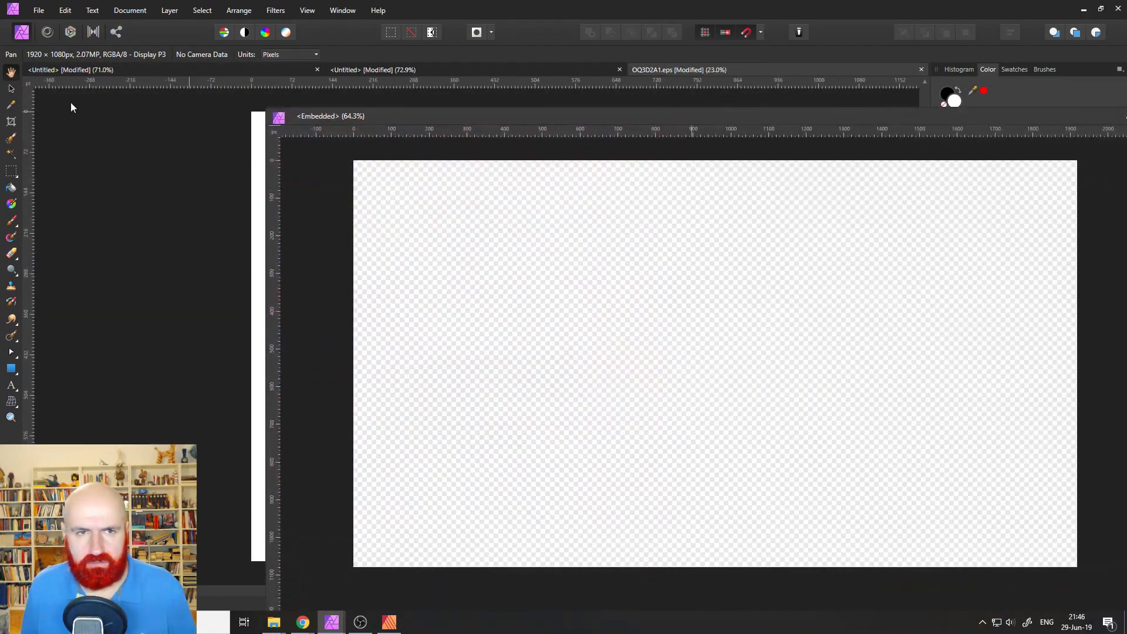
click(134, 73)
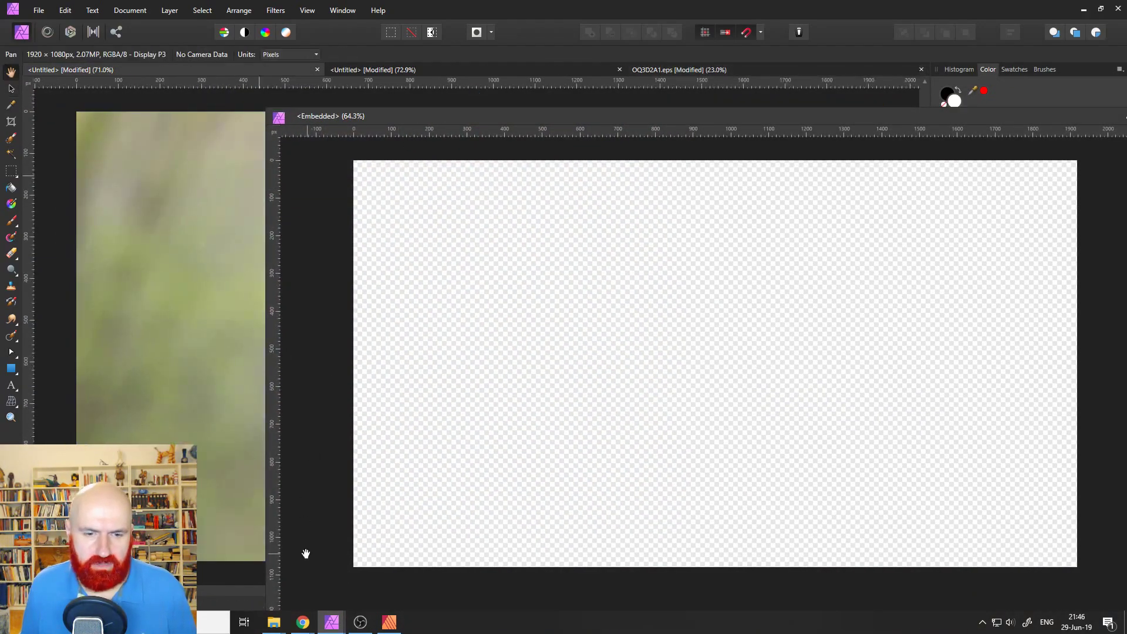
drag(379, 117, 600, 244)
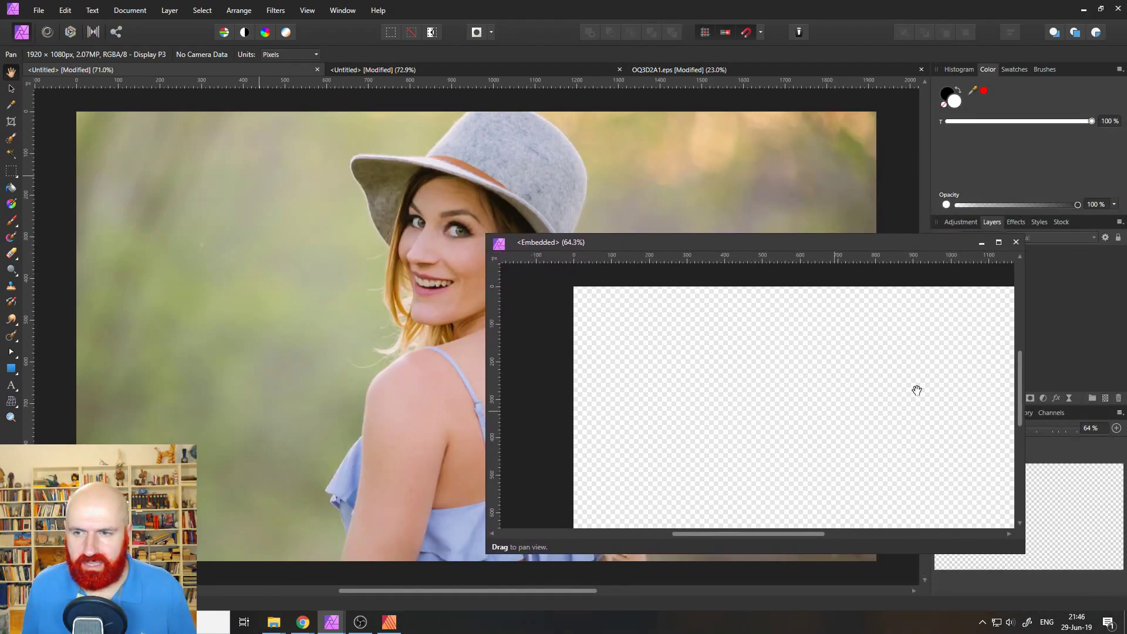
scroll(752, 428, down, 3)
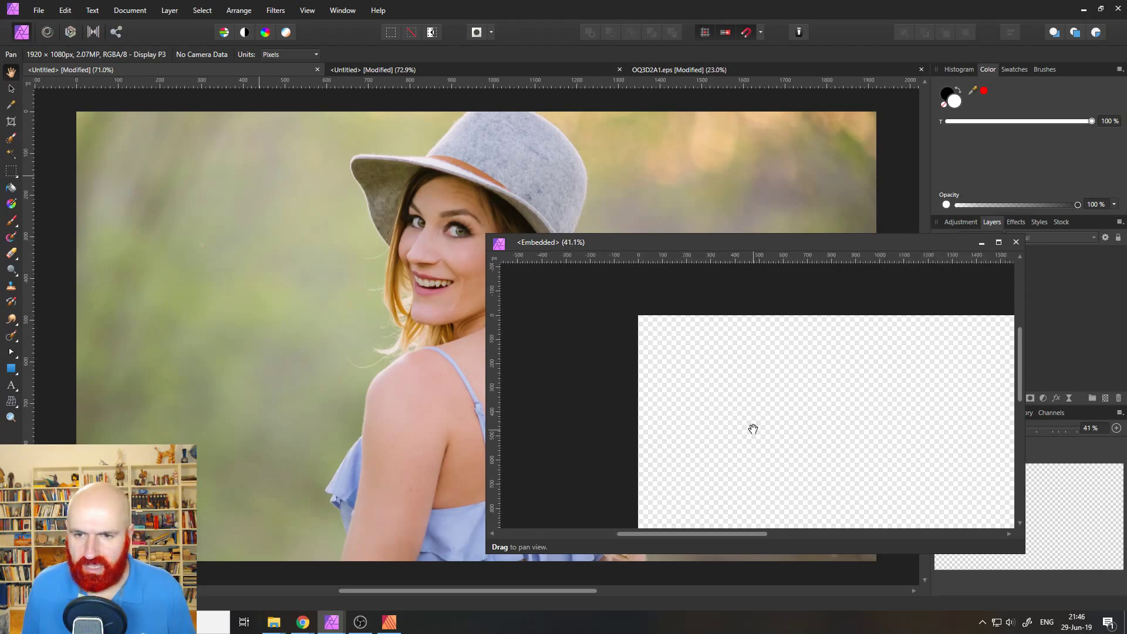
drag(788, 444, 692, 410)
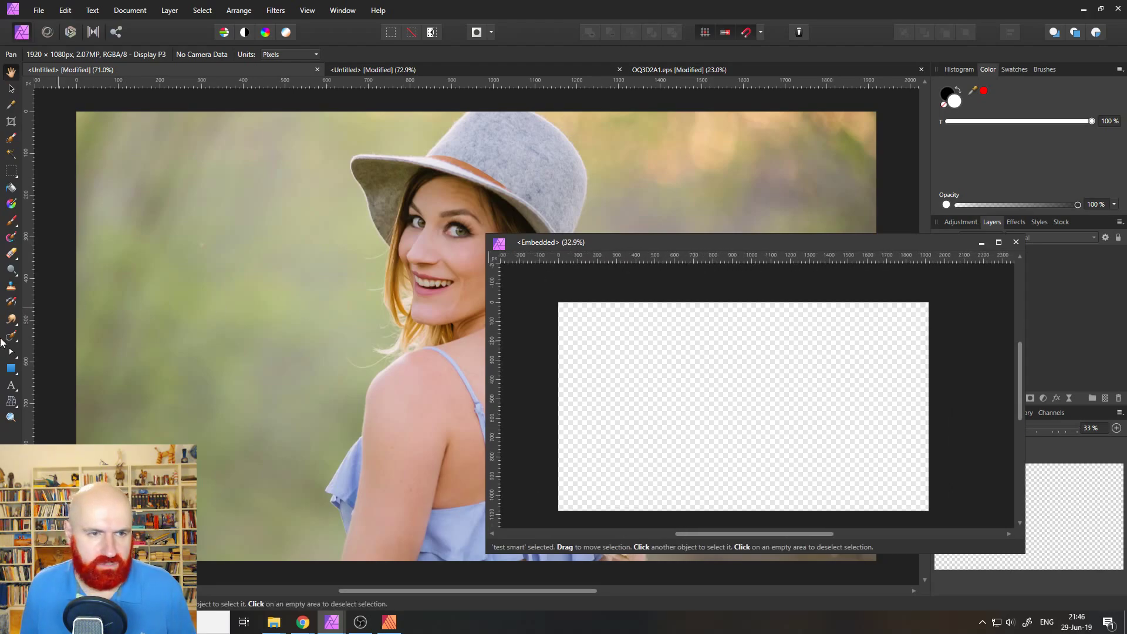
Step: Add the artistic text "Test" at about 271 pt near the upper left of the embedded document's page
click(11, 384)
drag(583, 345, 619, 379)
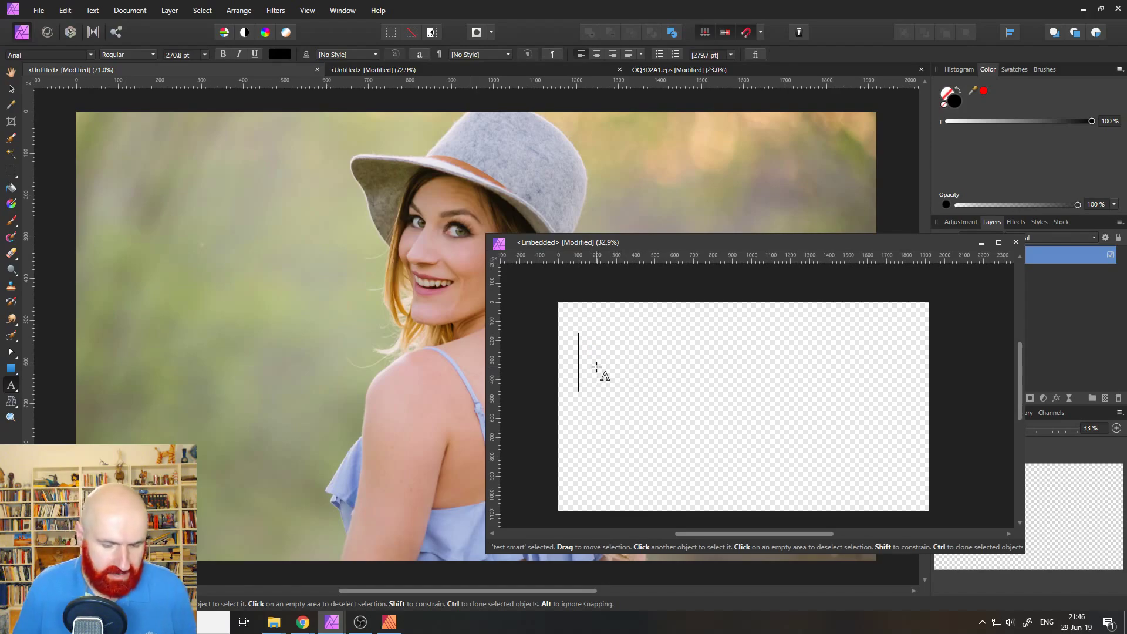
text(Test)
key(Escape)
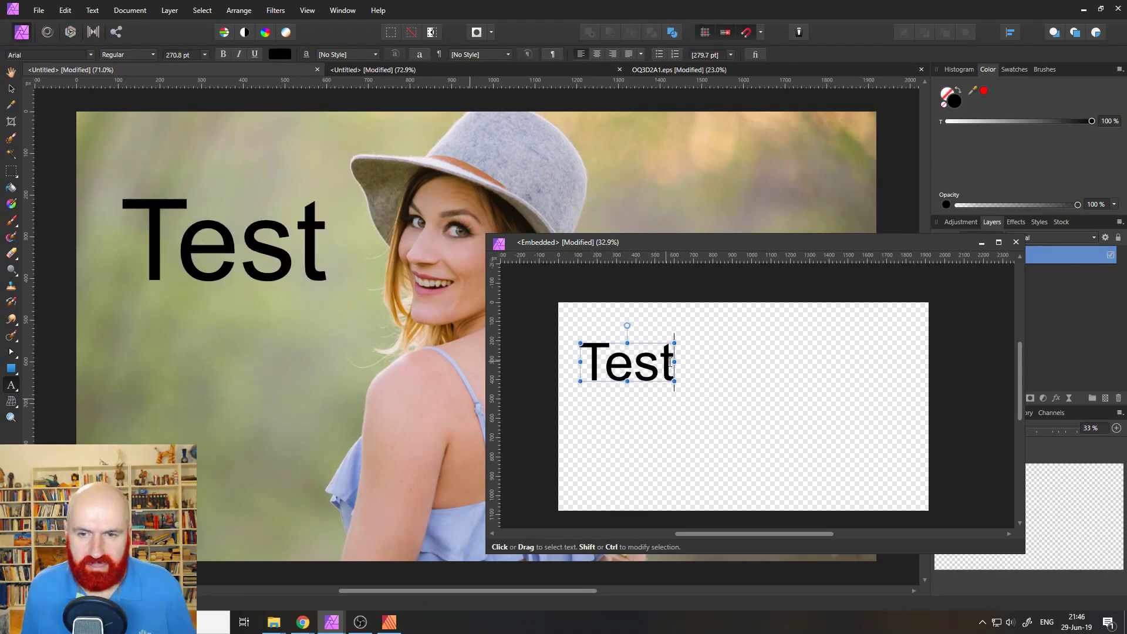
Step: Extend the "Test" text in the embedded document with two more lines reading "I am" and "Here"
click(670, 362)
key(Return)
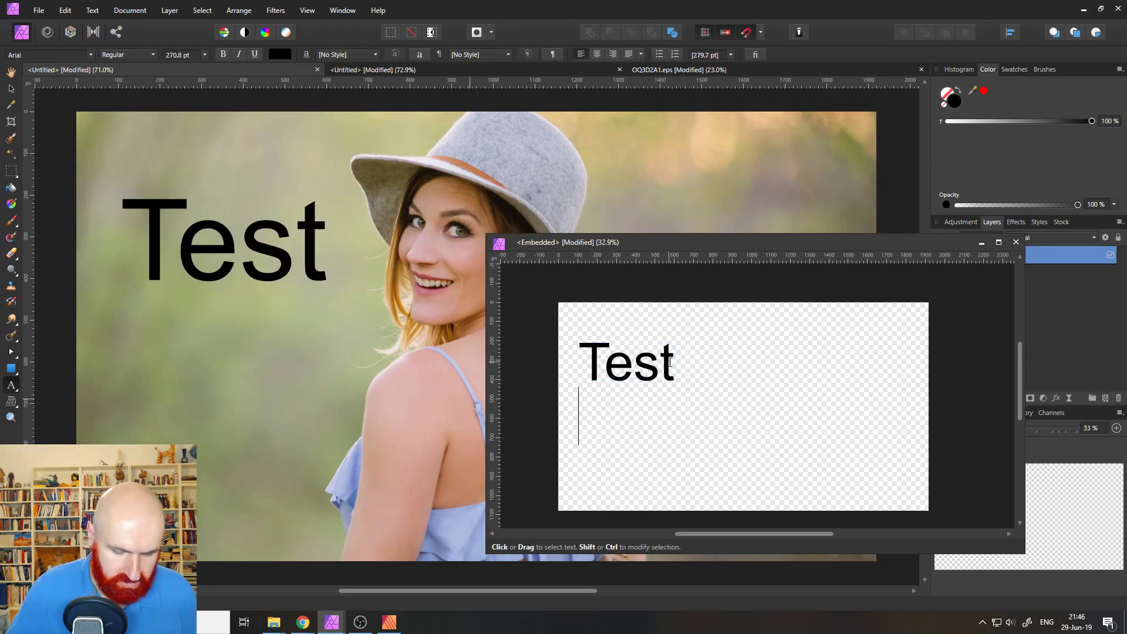
text(I am)
key(Return)
text(Here)
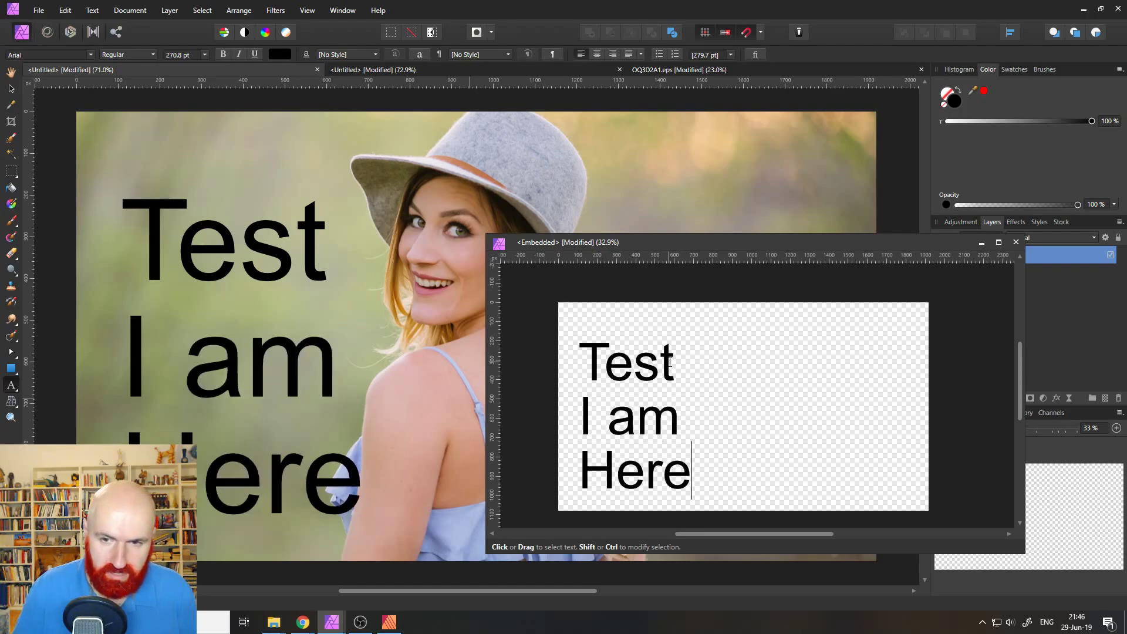
Step: Move the three-line text nearer the upper left corner of the embedded page and scale it down to about 147 pt
key(Escape)
key(v)
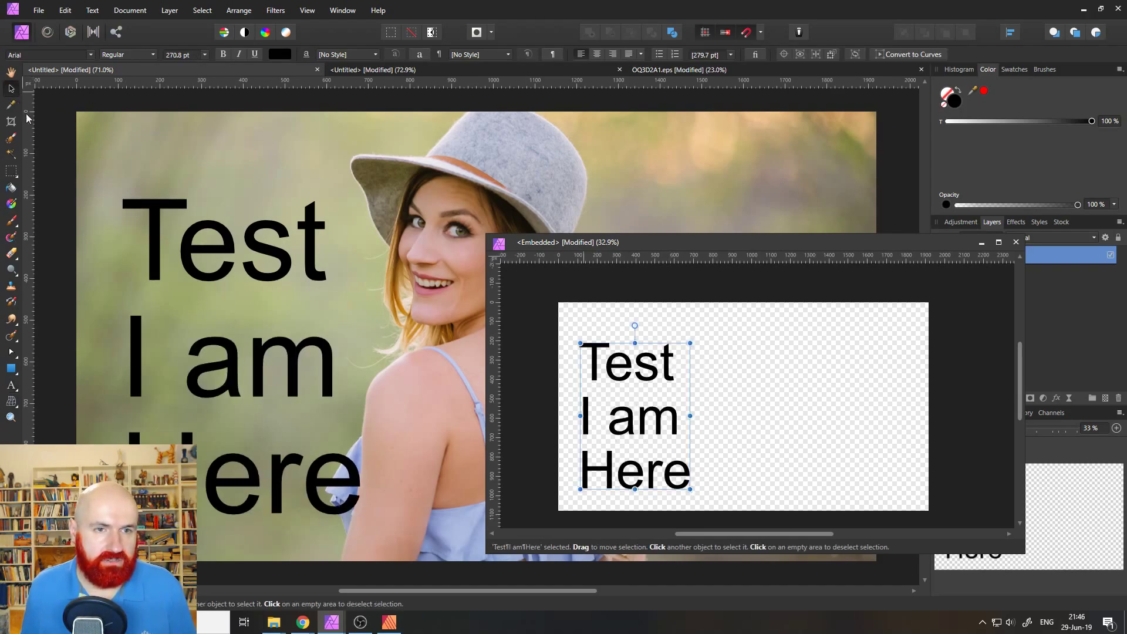
drag(674, 379, 656, 351)
drag(645, 351, 650, 343)
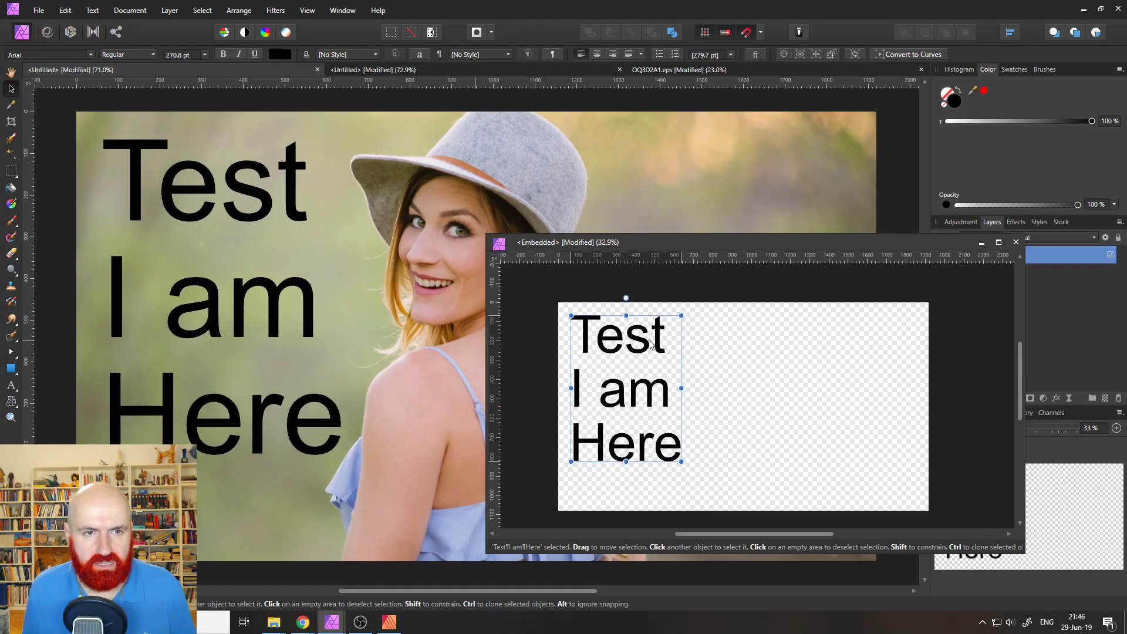
drag(681, 462, 631, 392)
mouse_move(606, 351)
mouse_down()
mouse_move(612, 364)
mouse_move(627, 357)
mouse_up()
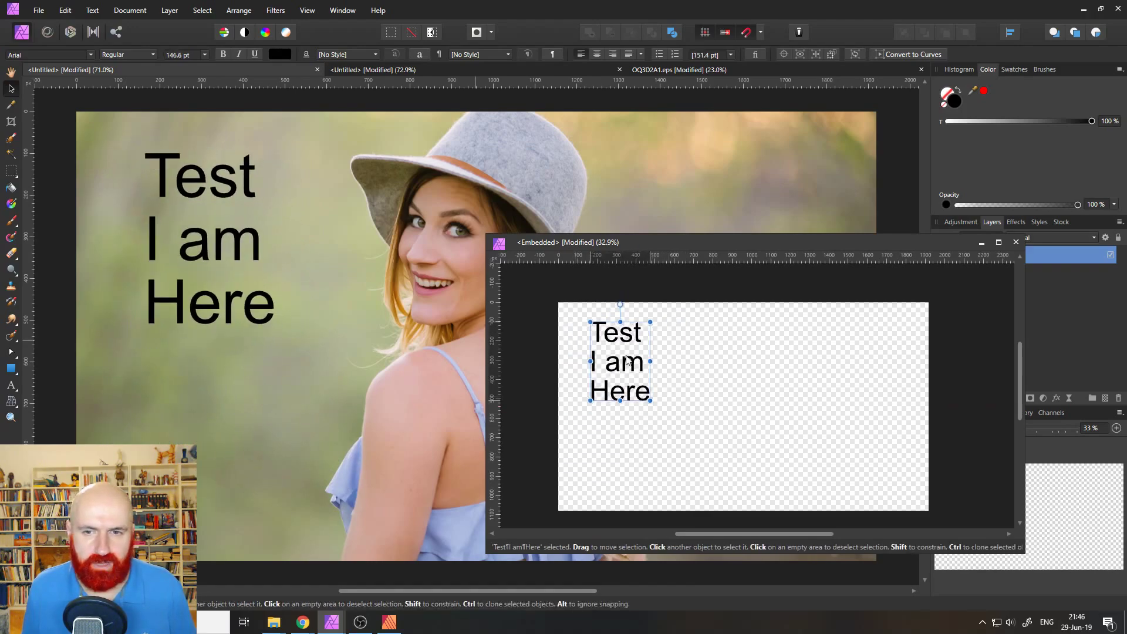
Step: Reposition the embedded document's text slightly, enlarge it to about 152 pt, and close the embedded document
drag(634, 243, 414, 348)
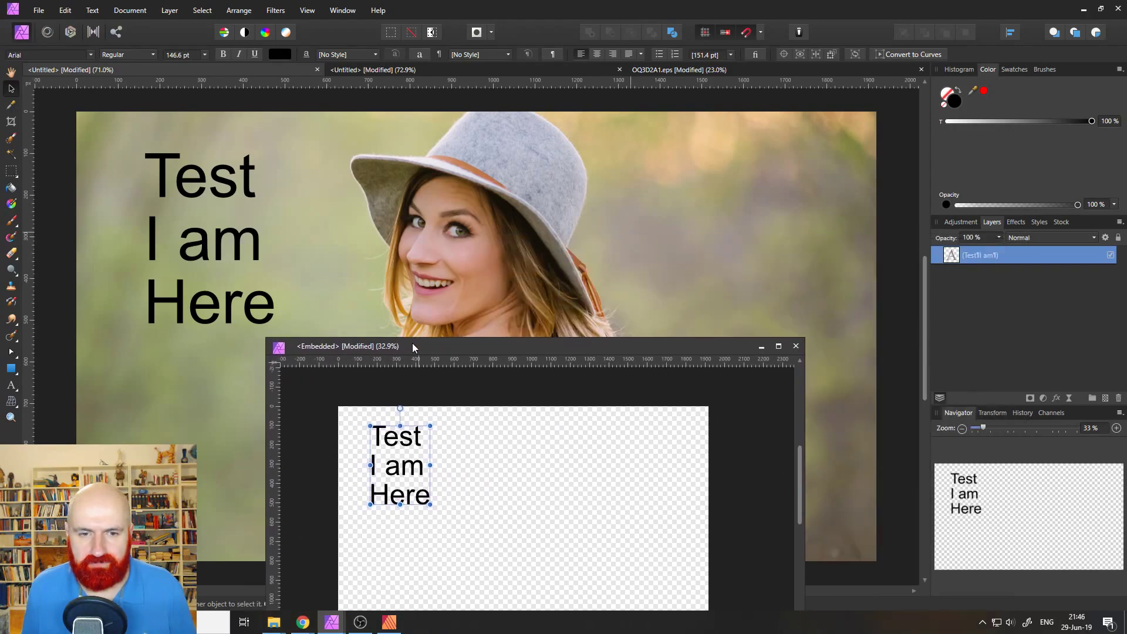
mouse_move(402, 435)
mouse_down()
mouse_move(653, 437)
mouse_move(514, 464)
mouse_move(375, 435)
mouse_move(397, 447)
mouse_move(398, 436)
mouse_up()
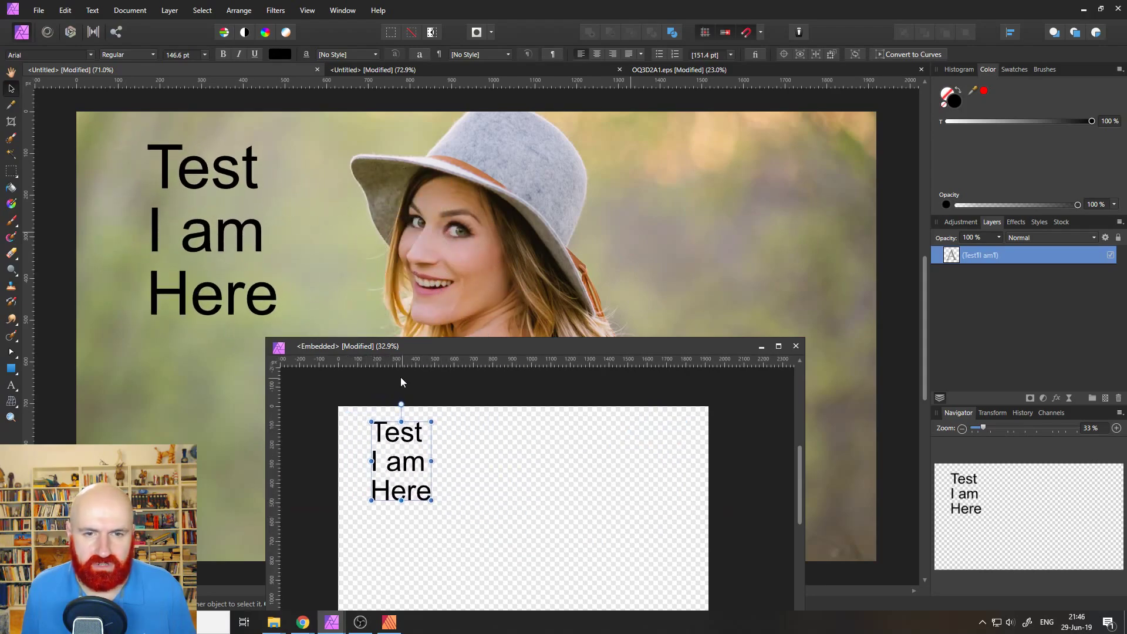
drag(413, 347, 658, 232)
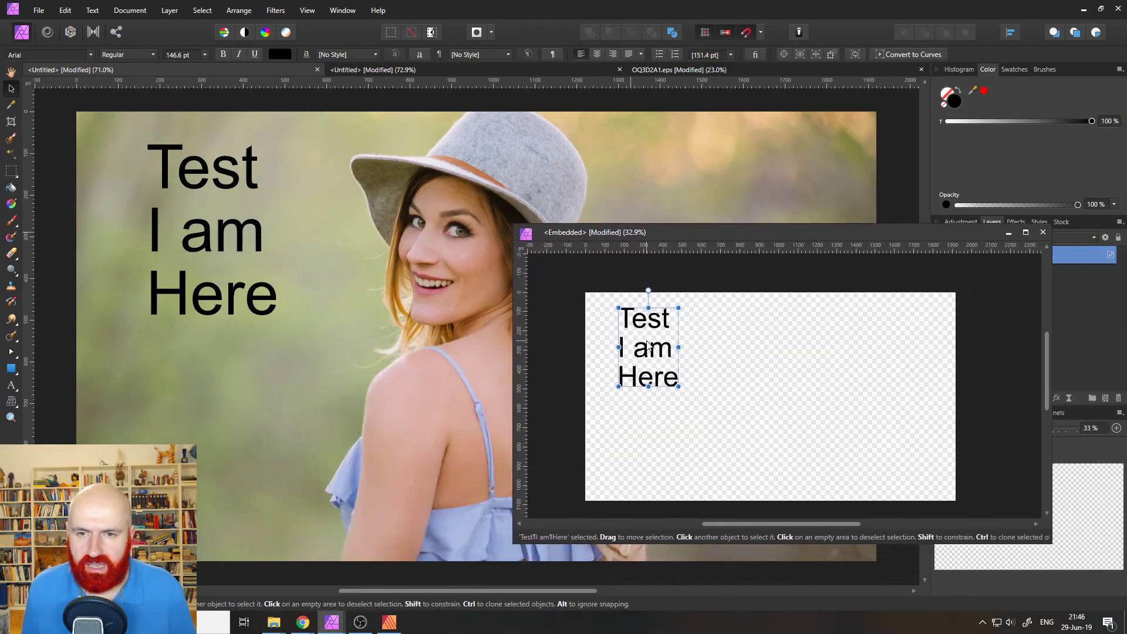
drag(647, 346, 672, 390)
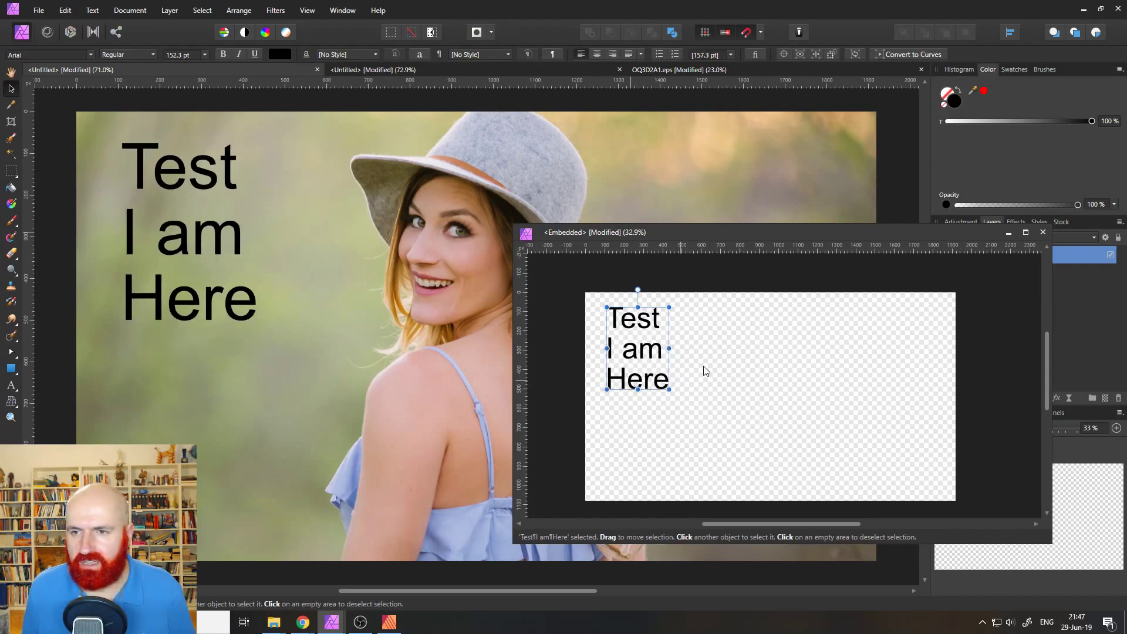
click(1042, 232)
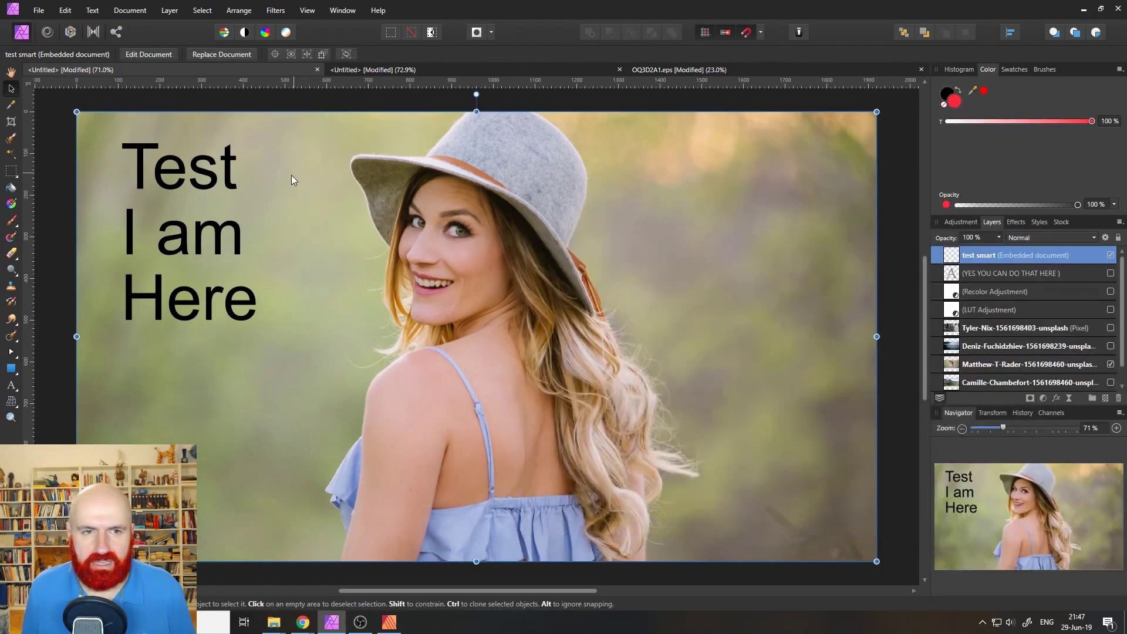
Step: Reopen the embedded document in a floating window, shift its text slightly right and down on the page, and close it
double_click(230, 162)
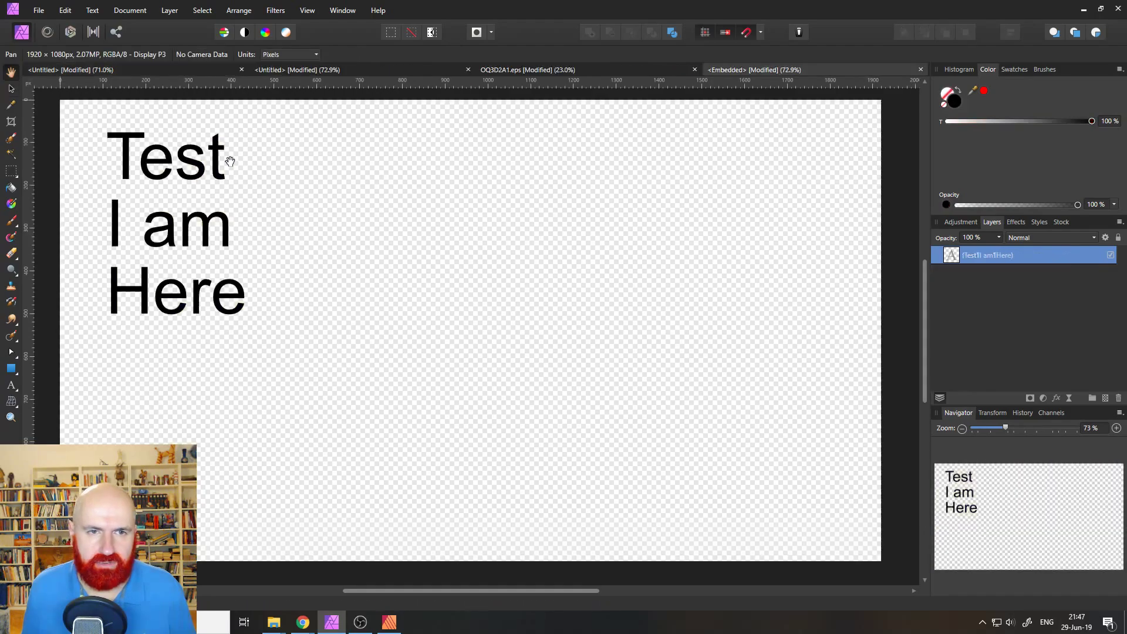
drag(754, 70, 824, 314)
click(201, 68)
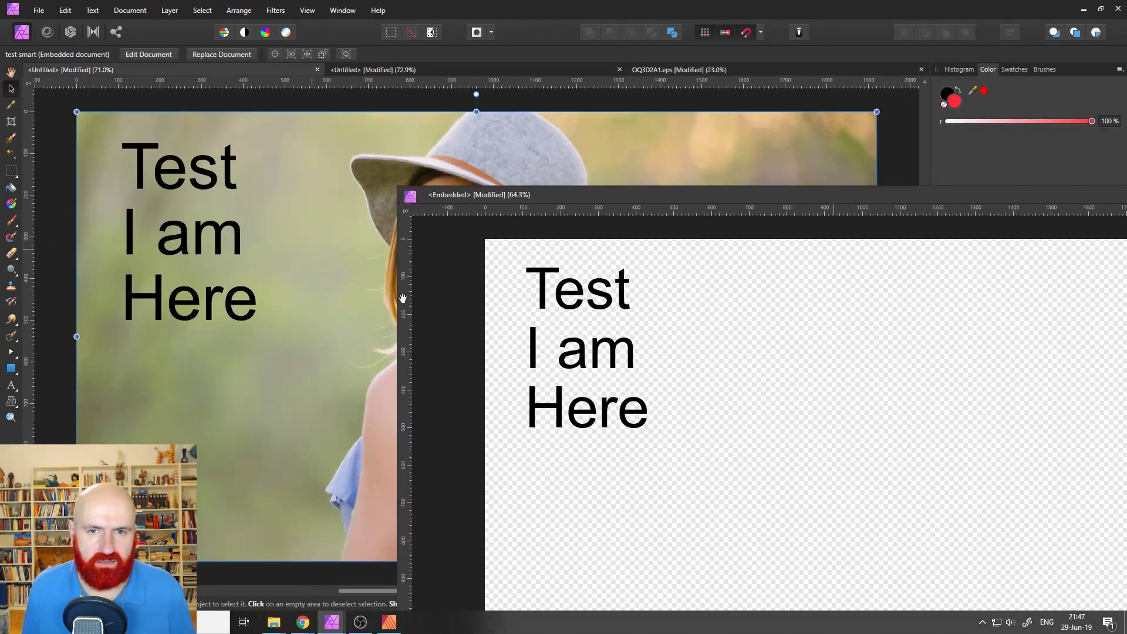
click(539, 280)
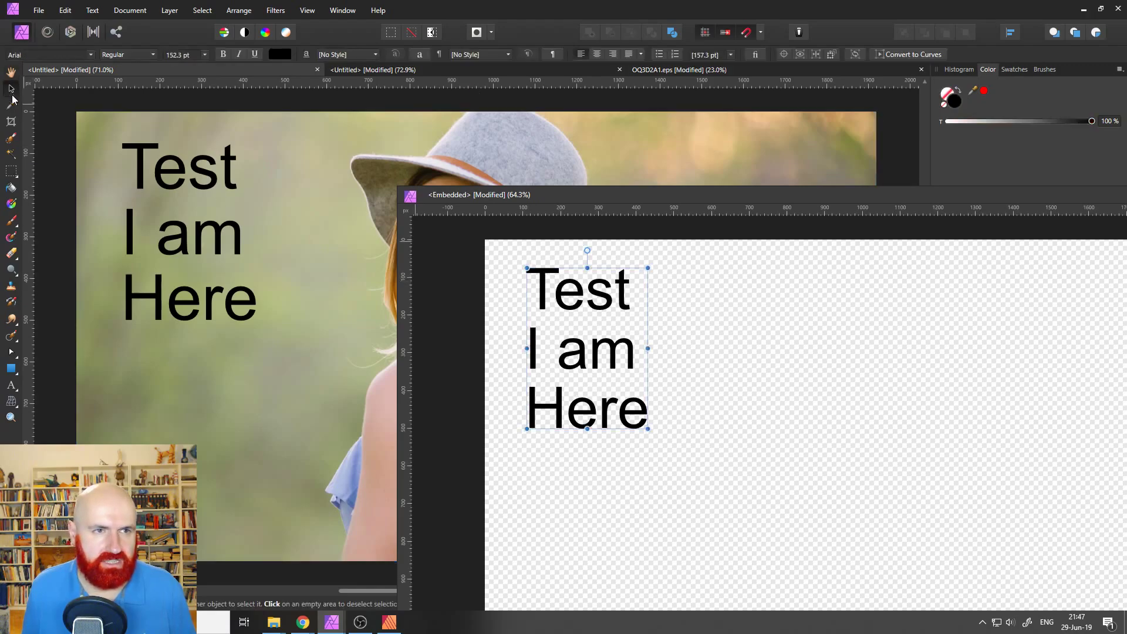
drag(569, 323, 627, 305)
drag(701, 195, 359, 192)
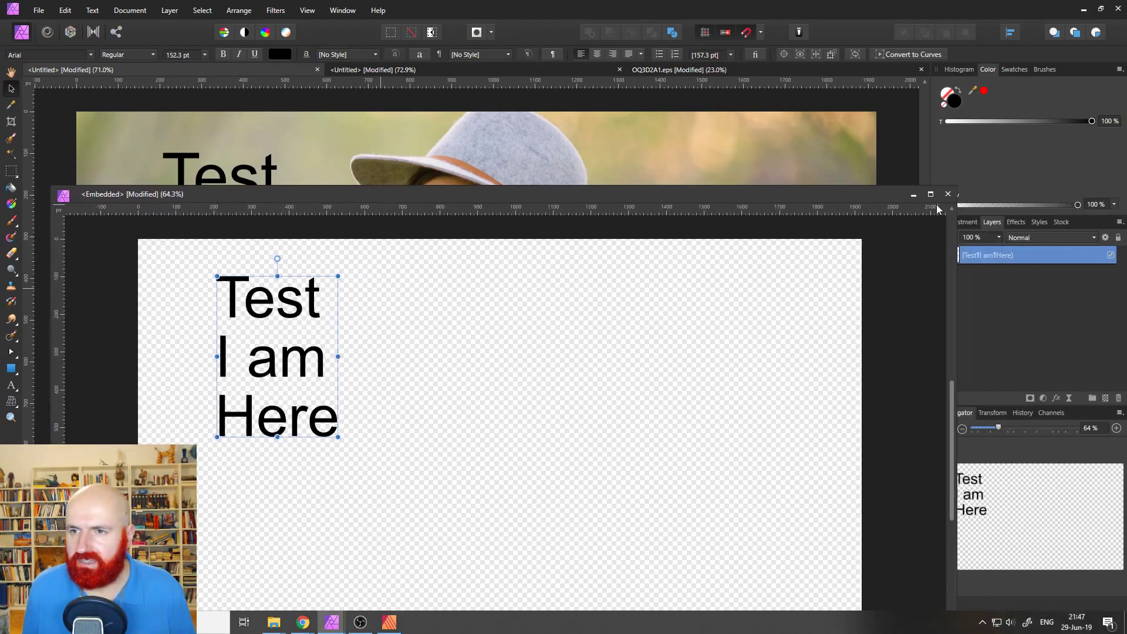
click(948, 194)
Step: Bring up the YouTube live chat window beside the portrait and read the latest viewer messages
mouse_move(303, 621)
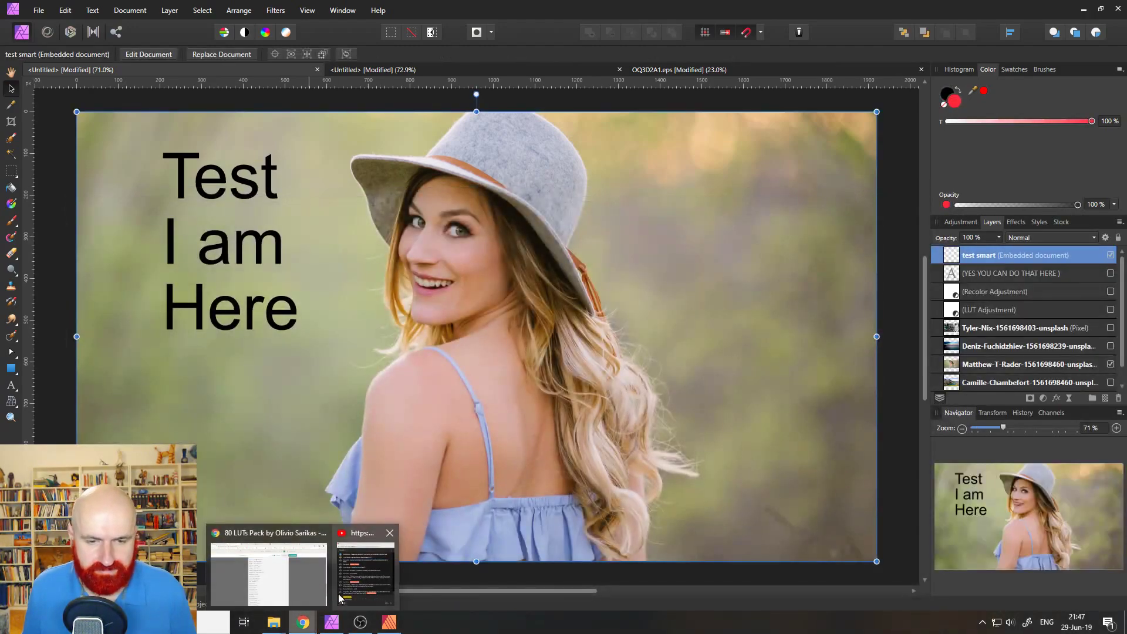
click(341, 596)
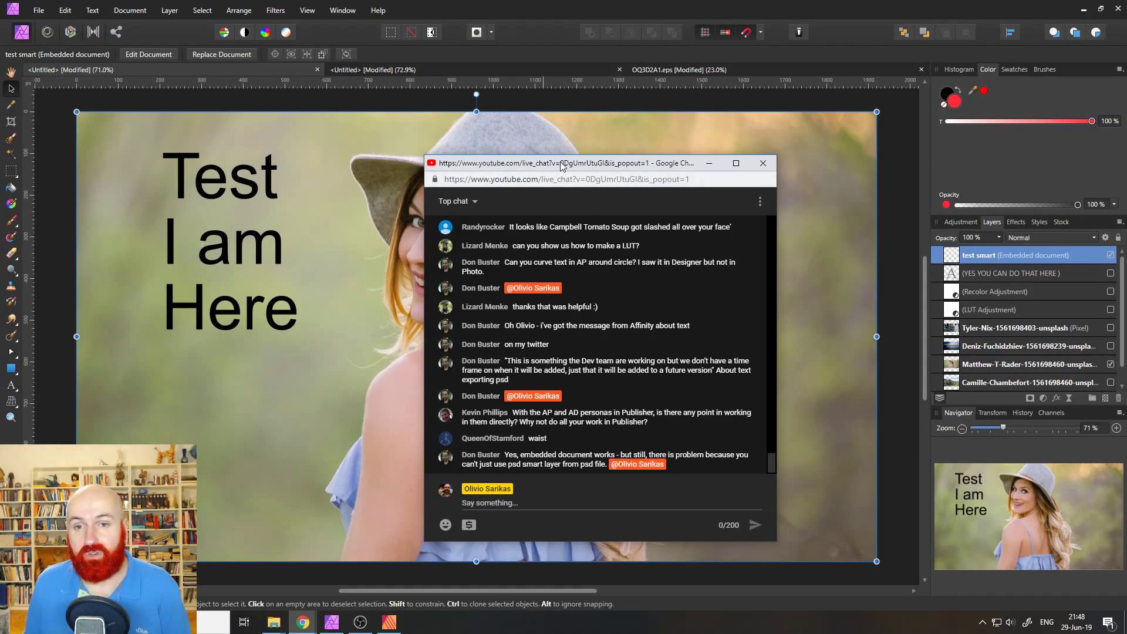
drag(561, 165, 874, 166)
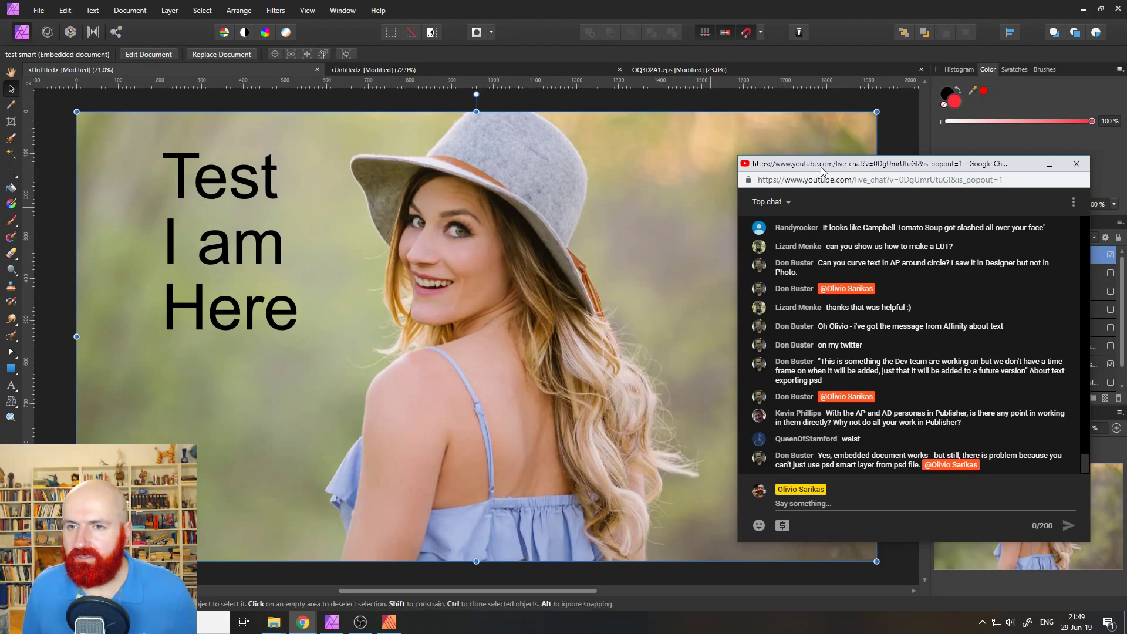
drag(819, 165, 816, 189)
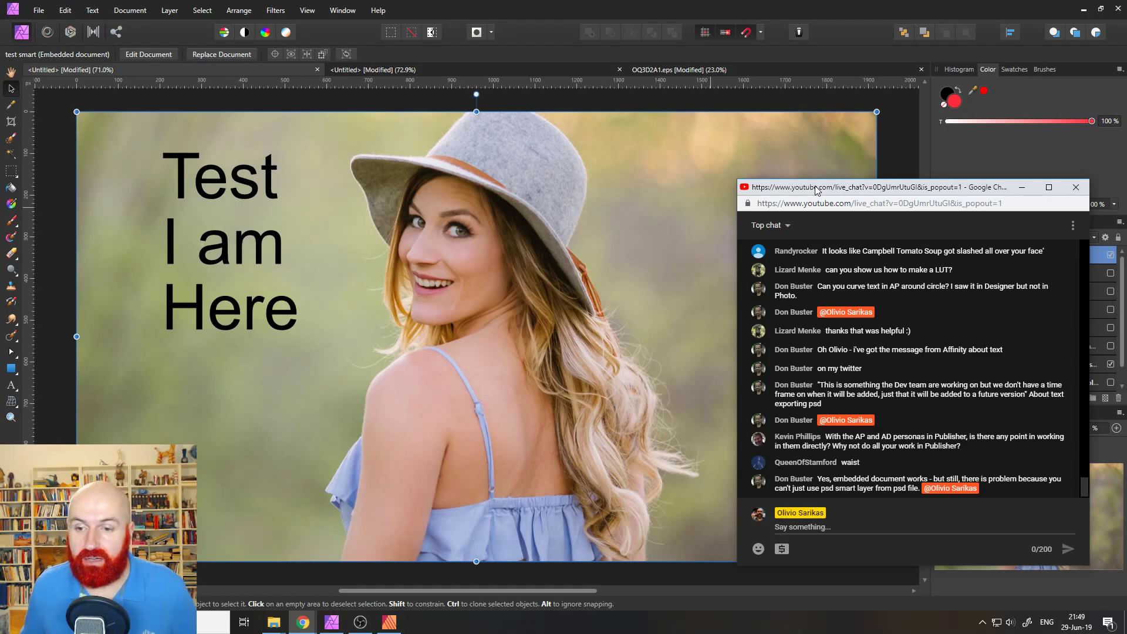
scroll(513, 520, down, 6)
scroll(387, 533, up, 6)
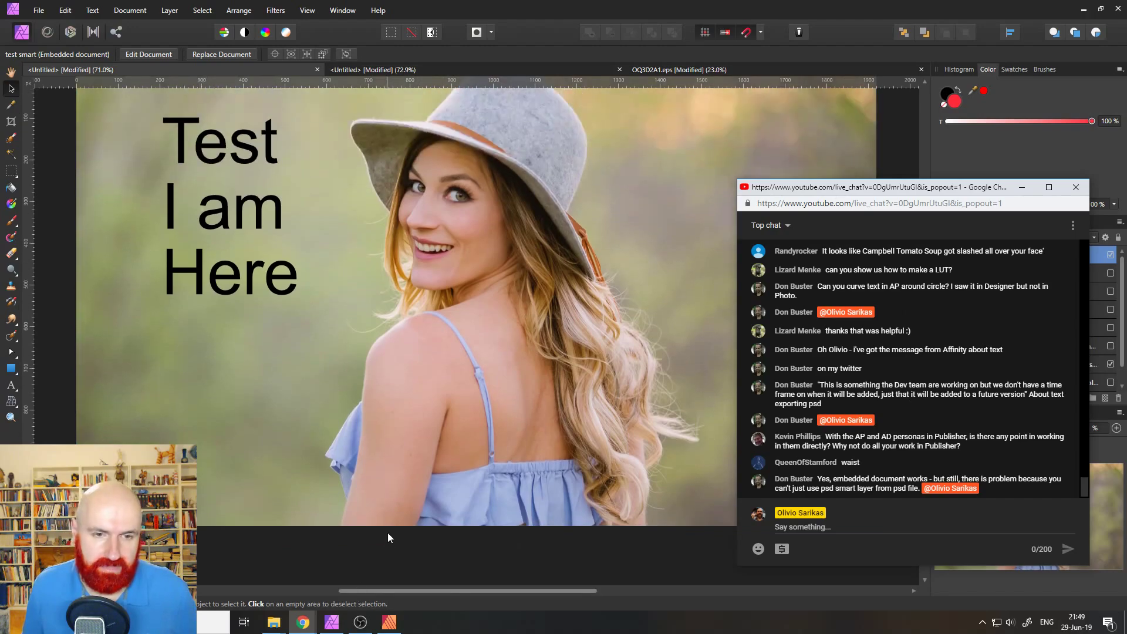
Step: Switch to the Chrome window, open the 10 FREE LUTs product page from the Gumroad profile, and copy its web address
click(301, 623)
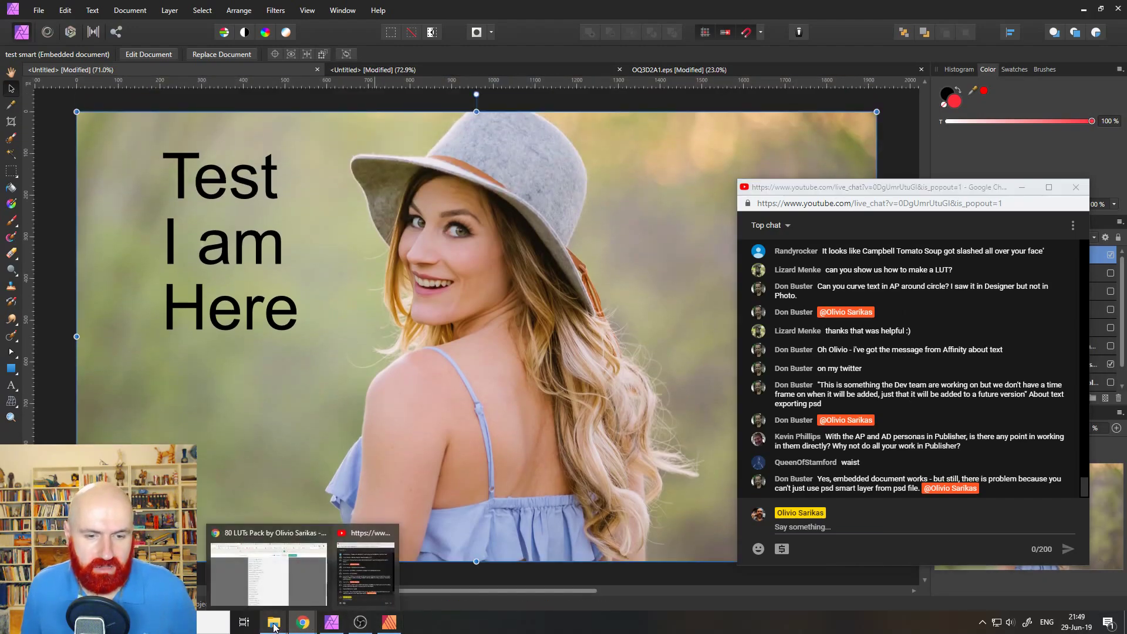
click(294, 593)
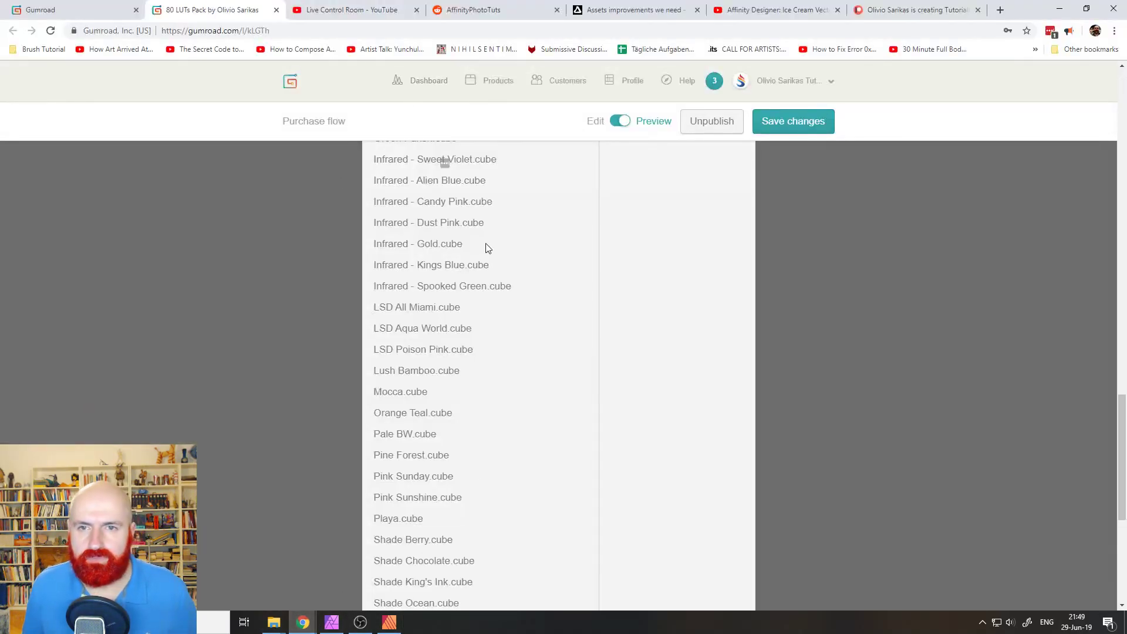
scroll(487, 245, up, 5)
click(643, 85)
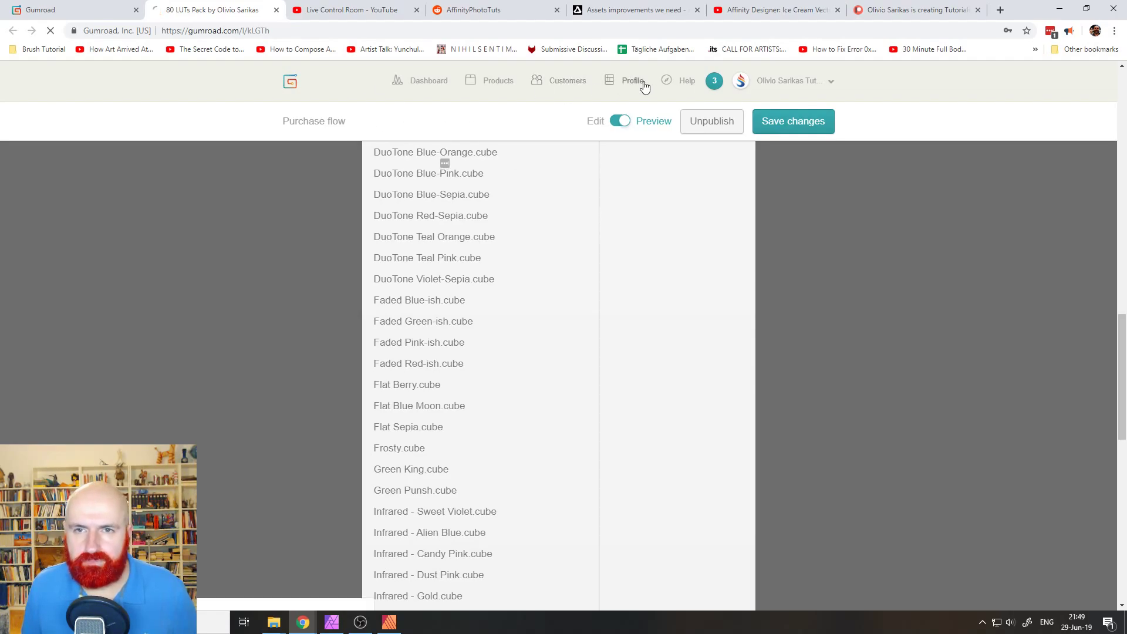
scroll(493, 290, down, 5)
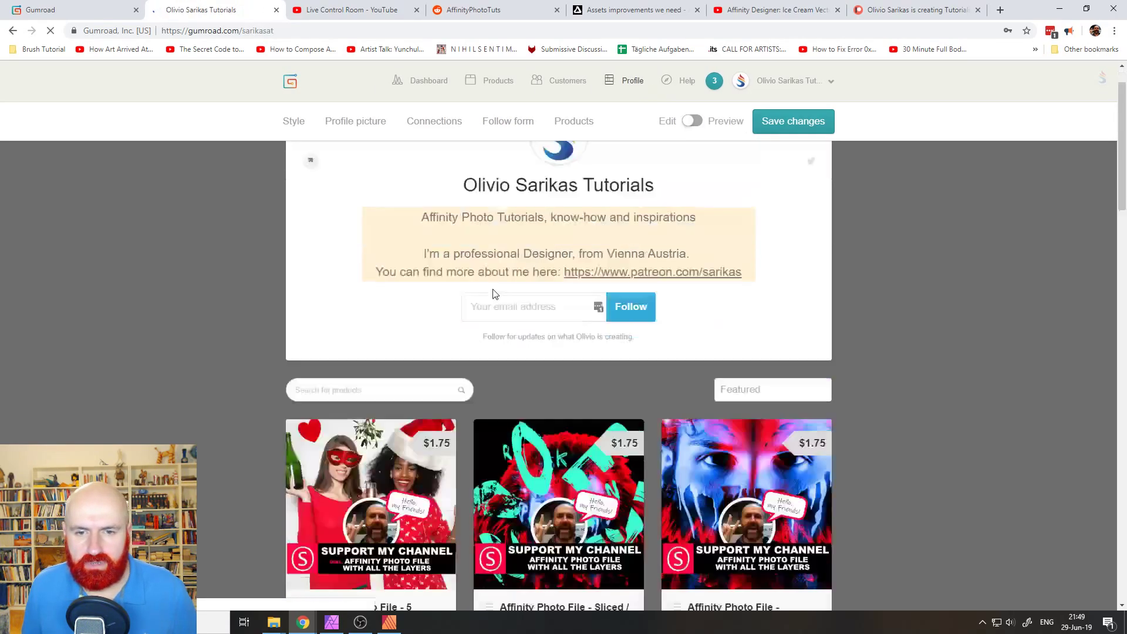
scroll(495, 290, down, 10)
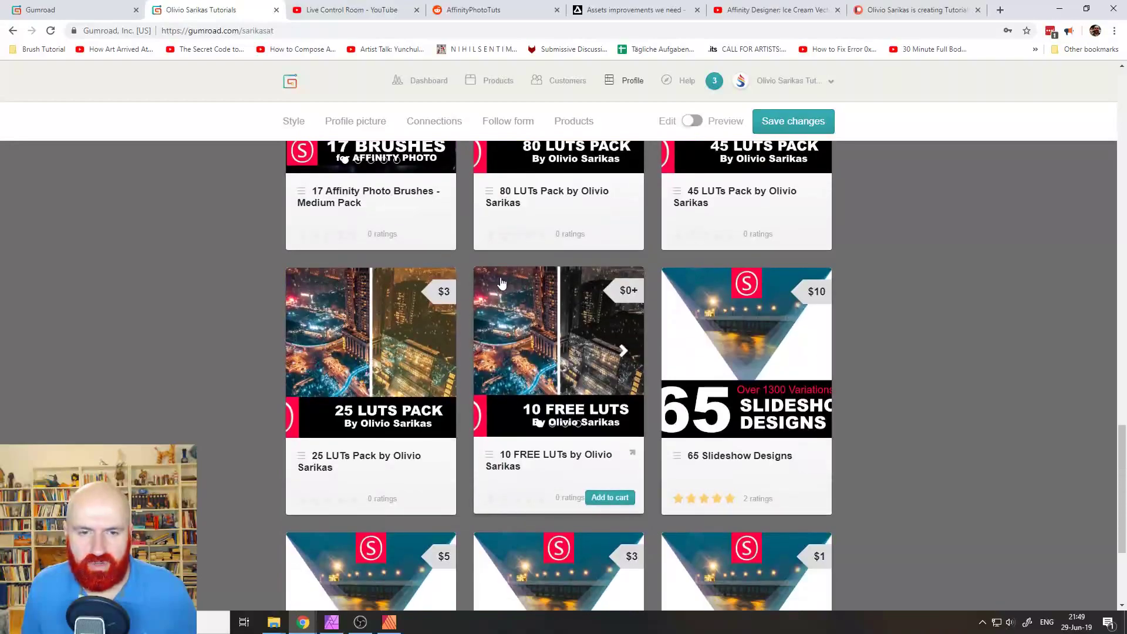
click(634, 452)
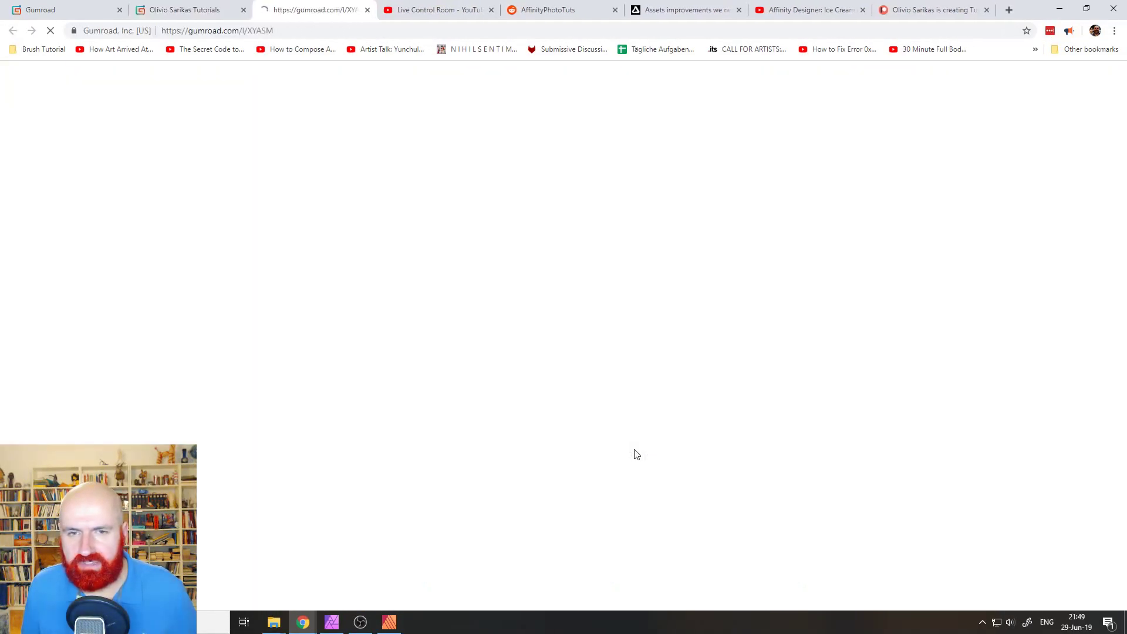
click(292, 35)
key(ctrl+c)
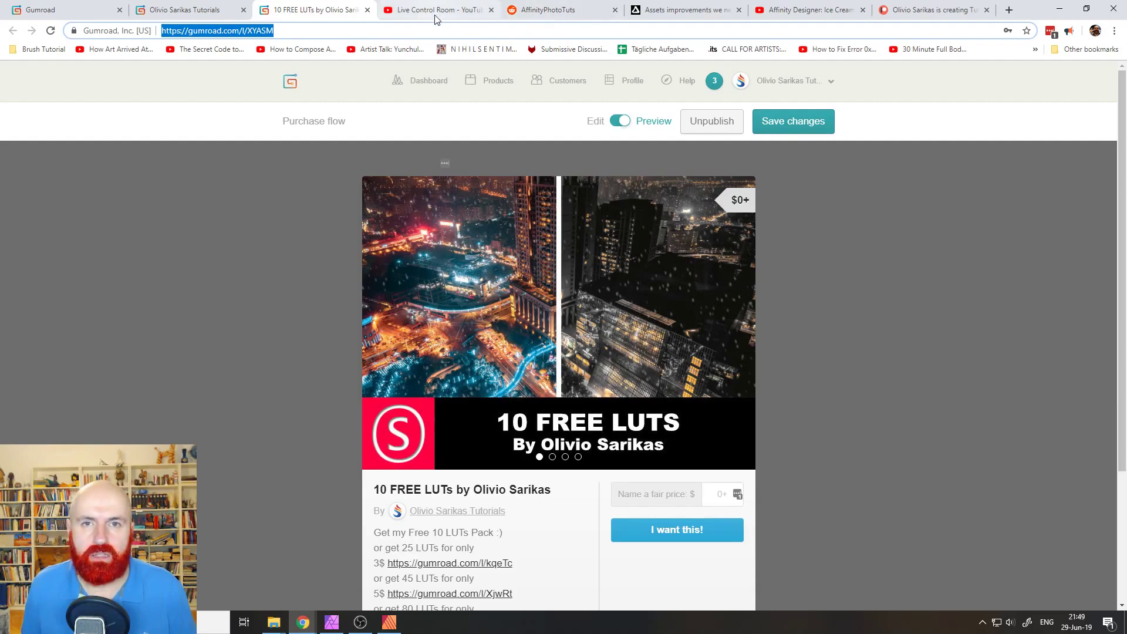
click(302, 622)
click(366, 565)
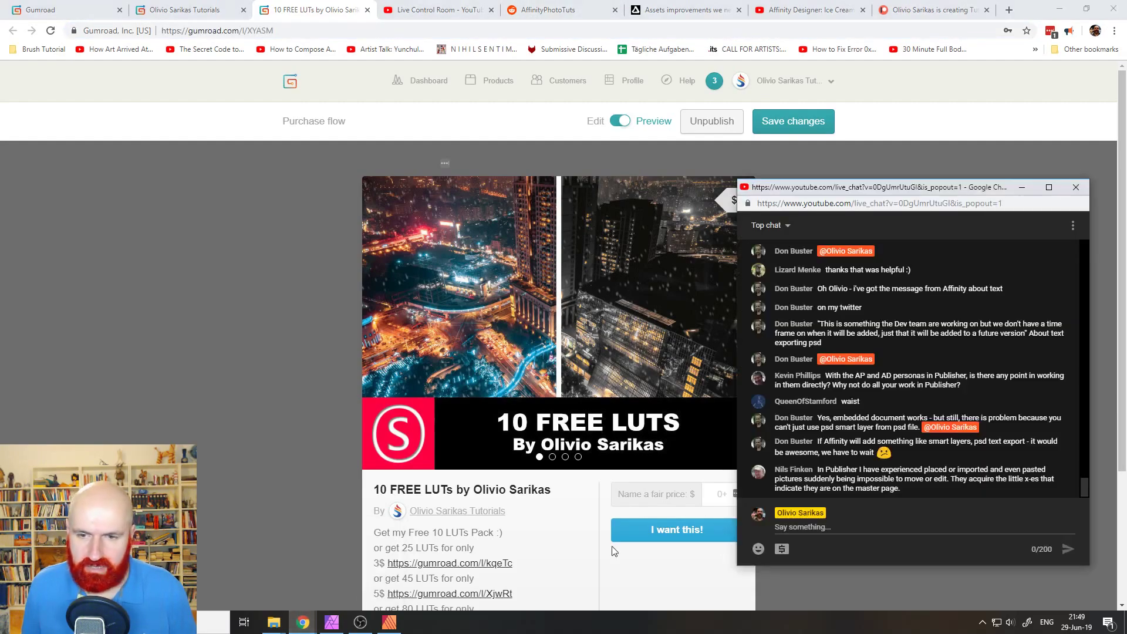
click(802, 530)
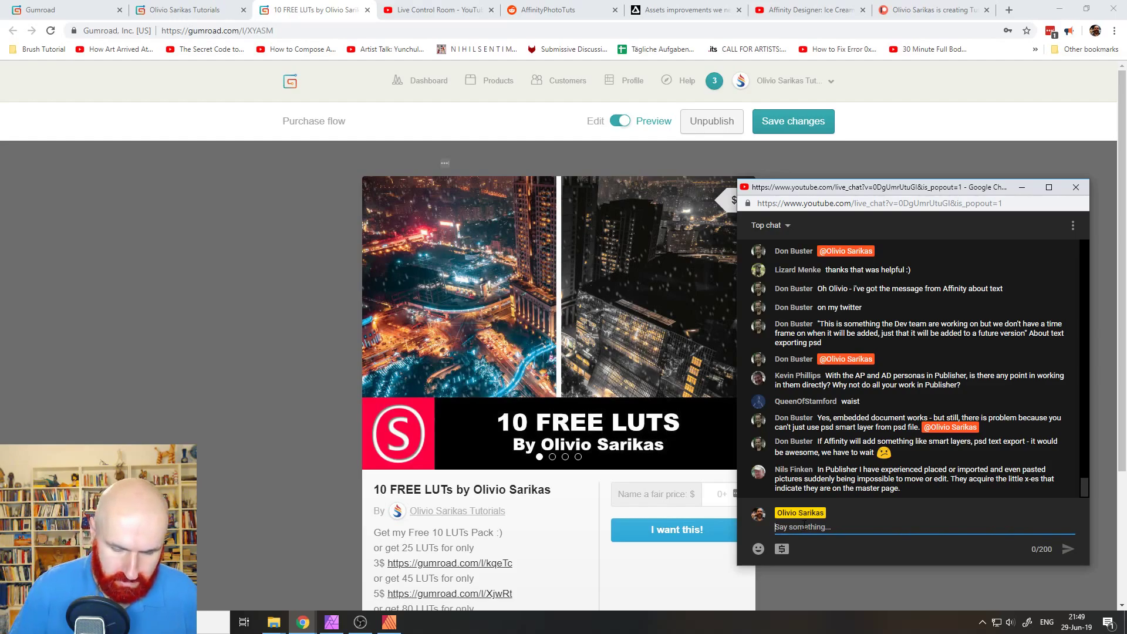
text(10 F)
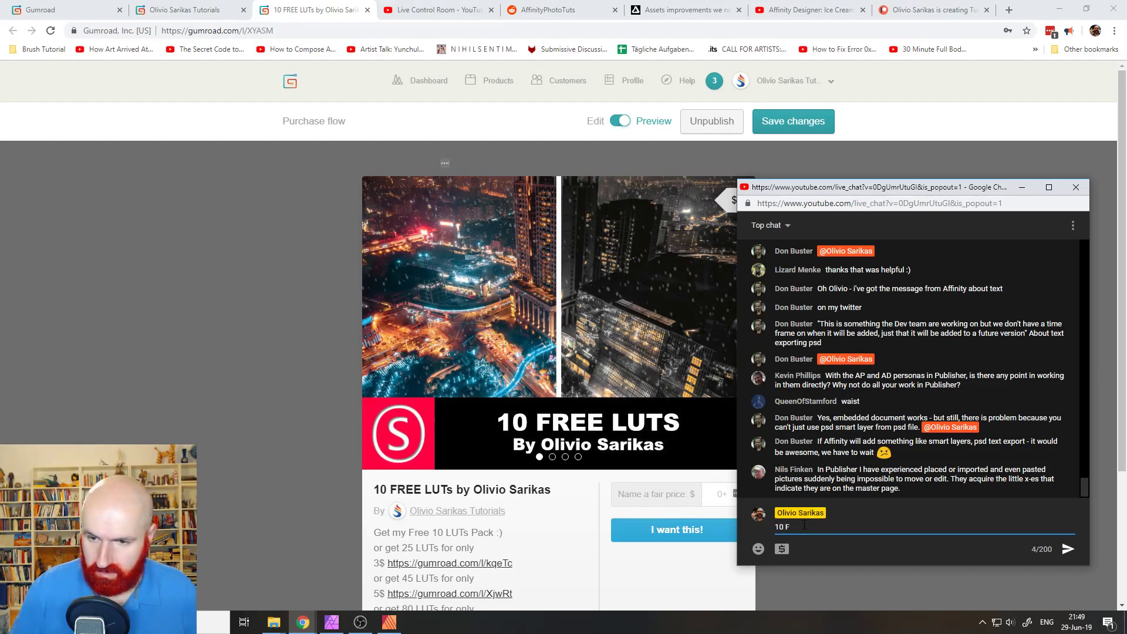
text(REE L)
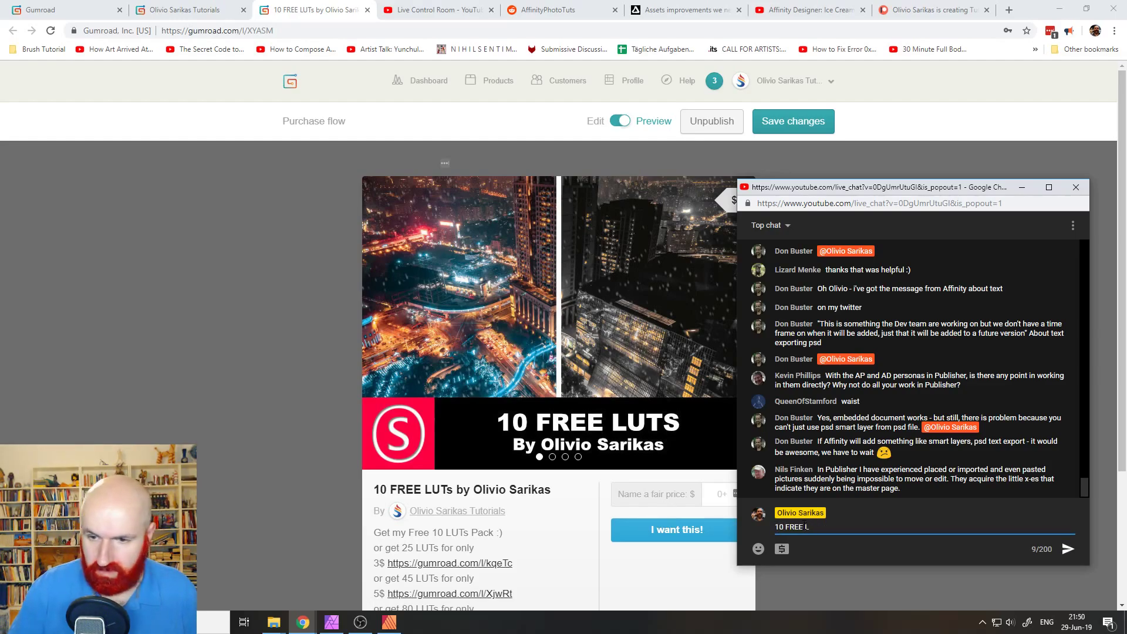
text(UTs)
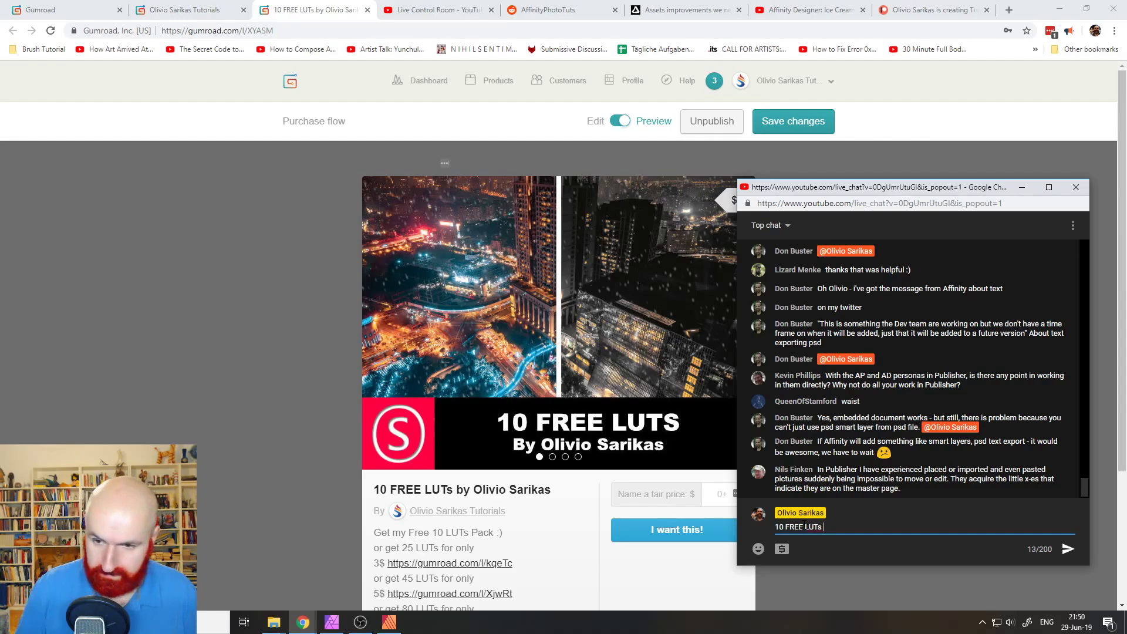
key(ctrl+v)
Step: Copy the complete 10 FREE LUTs message and post it four times in the live chat
key(ctrl+a)
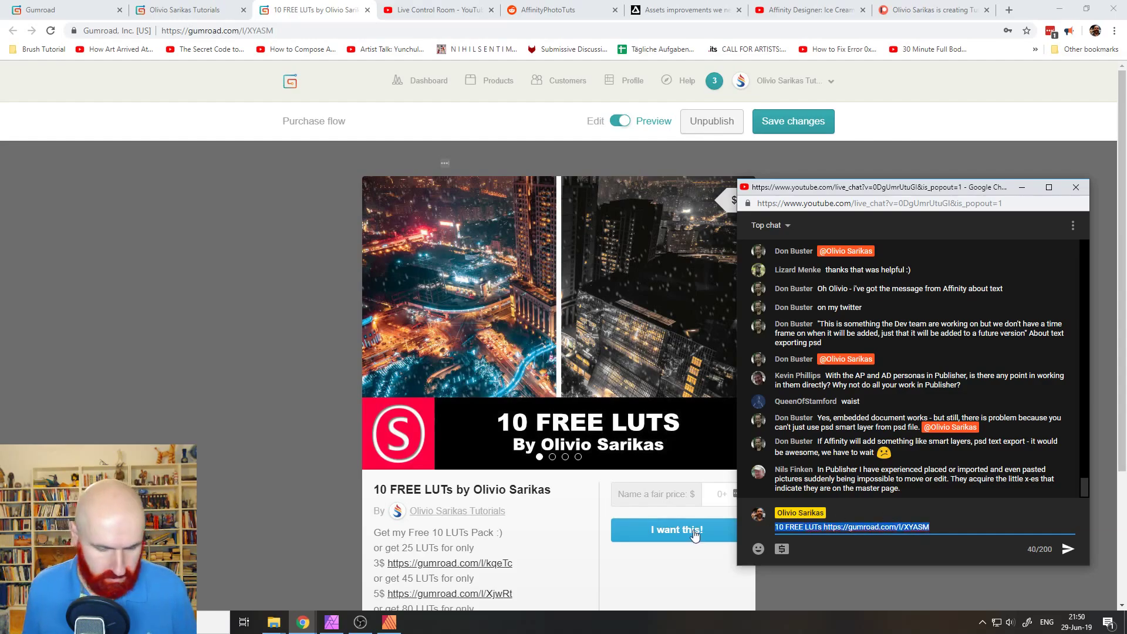
key(ctrl+c)
key(Return)
key(ctrl+v)
key(Return)
key(ctrl+v)
key(Return)
key(ctrl+v)
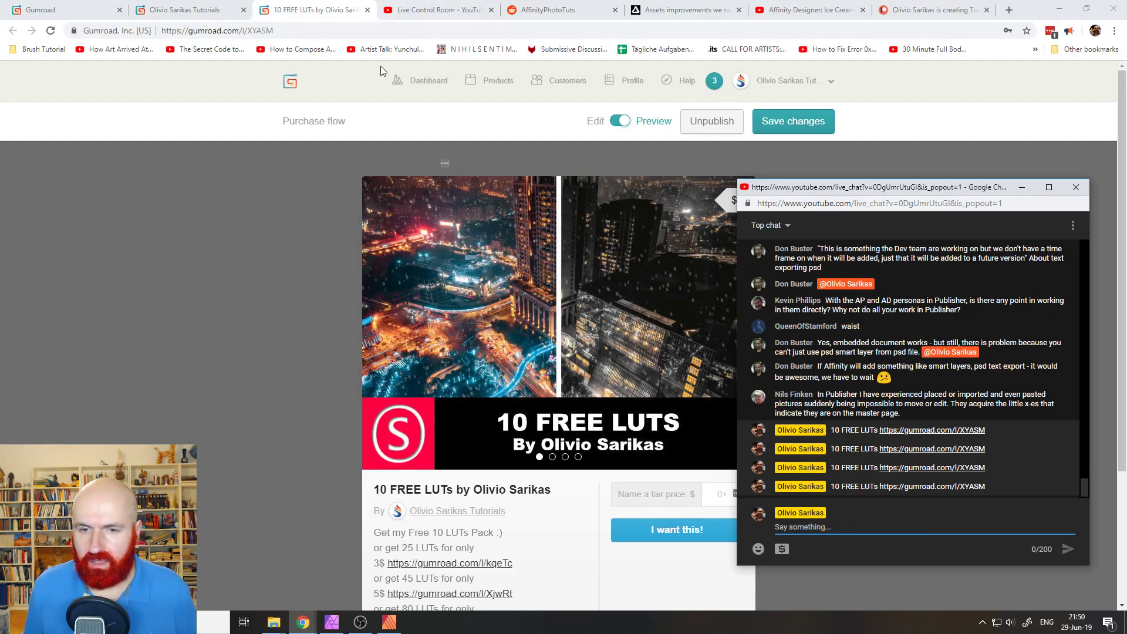
Step: Open the 80 LUTs Pack product page from the Gumroad profile and copy its web address
click(194, 10)
scroll(230, 206, up, 4)
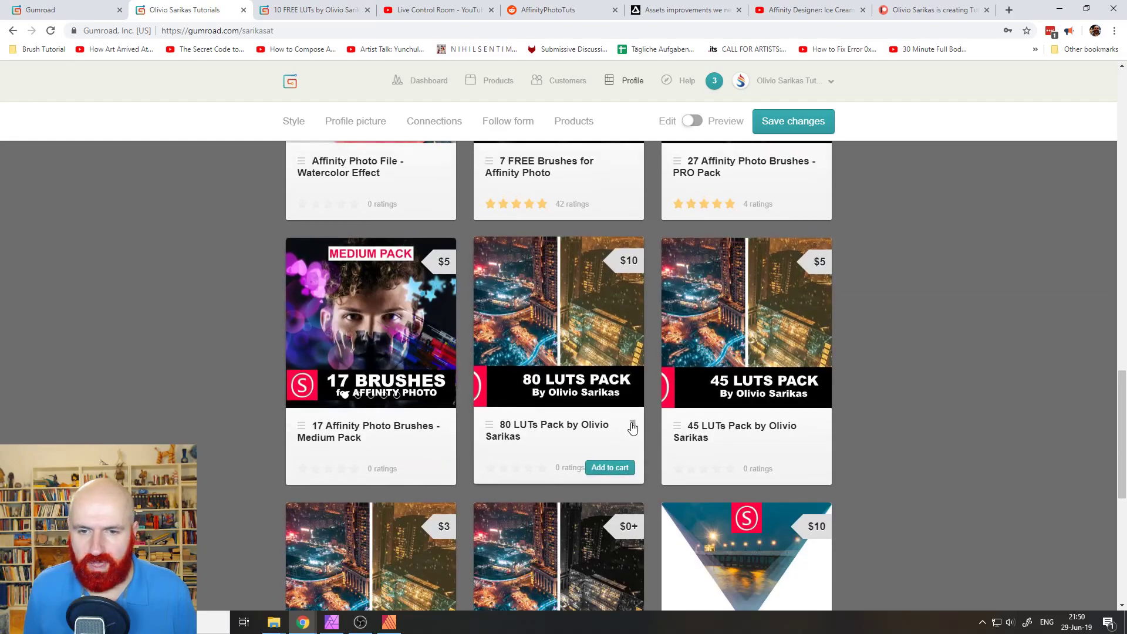
click(628, 425)
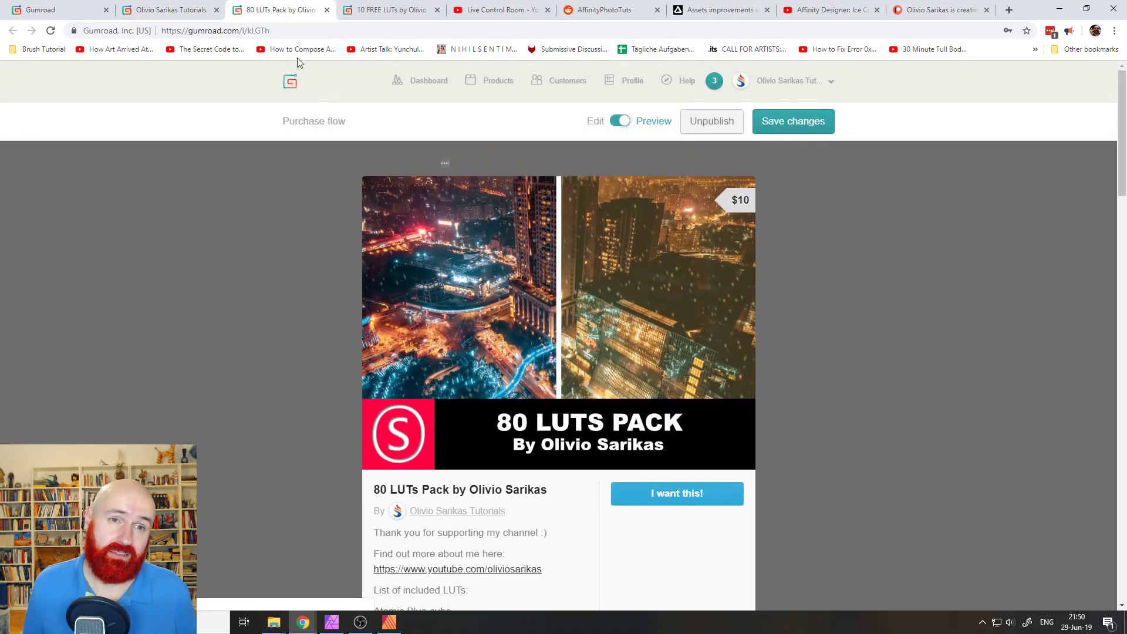
click(101, 31)
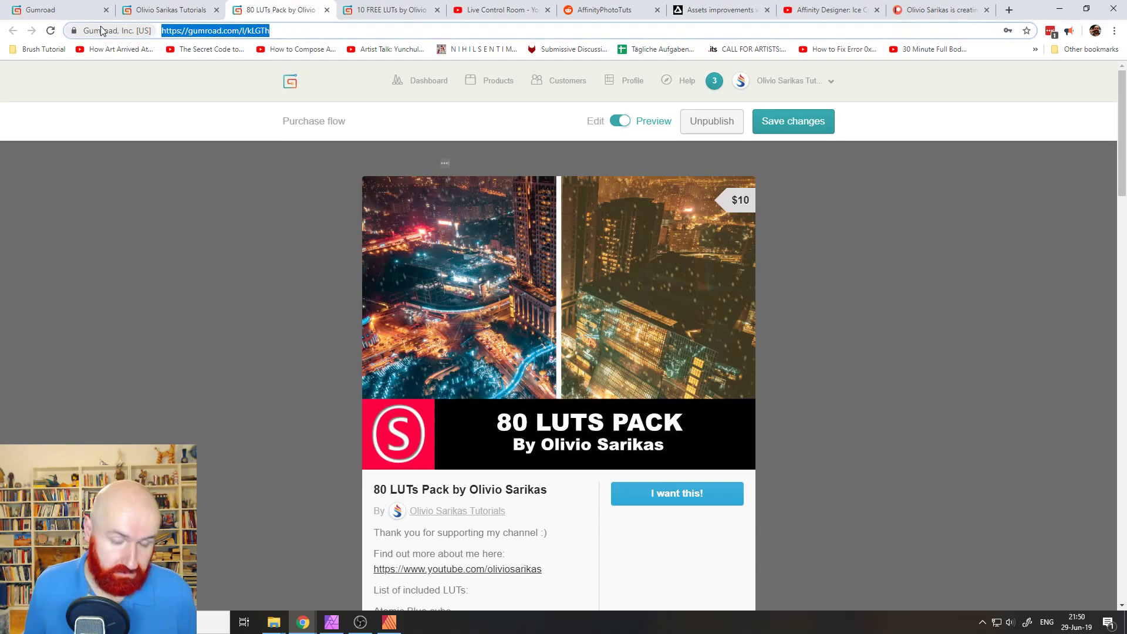
mouse_move(305, 630)
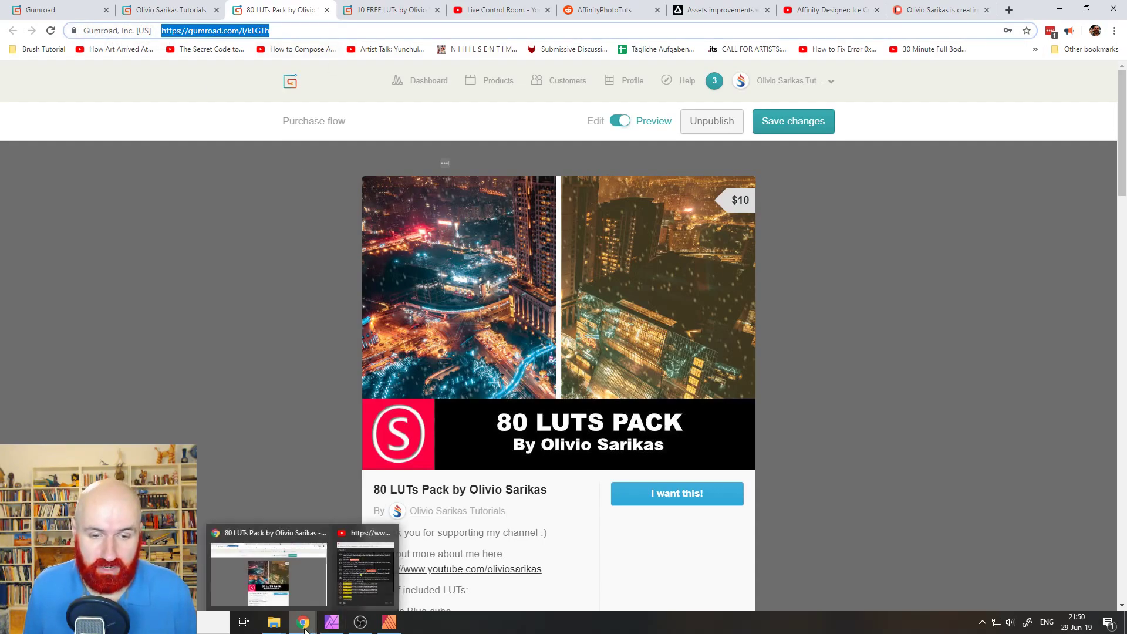
click(365, 572)
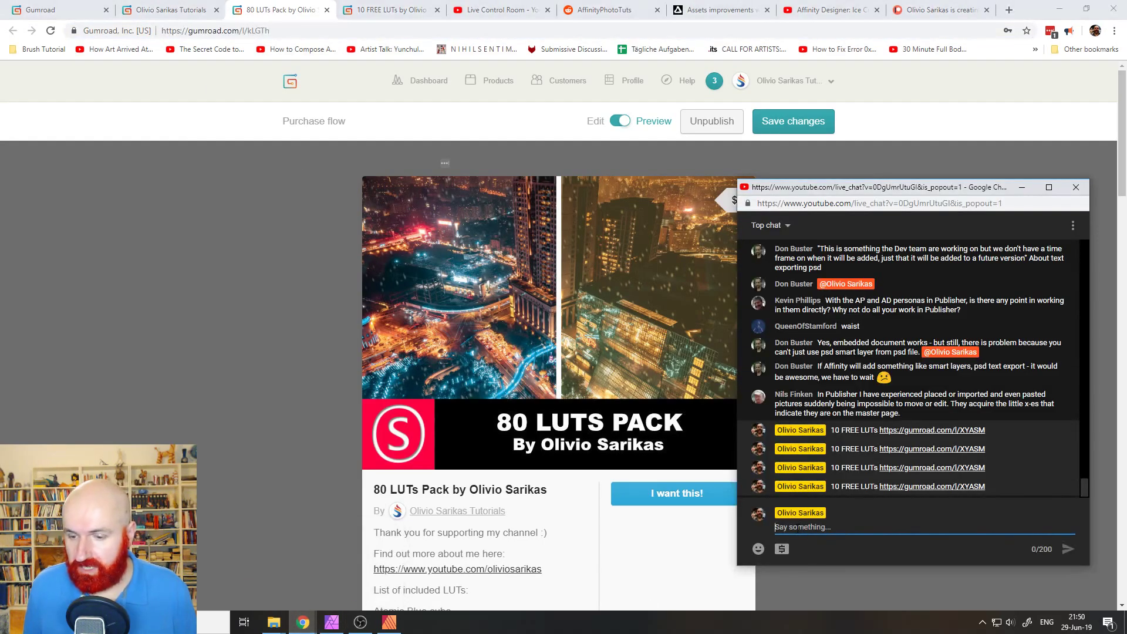
text(80)
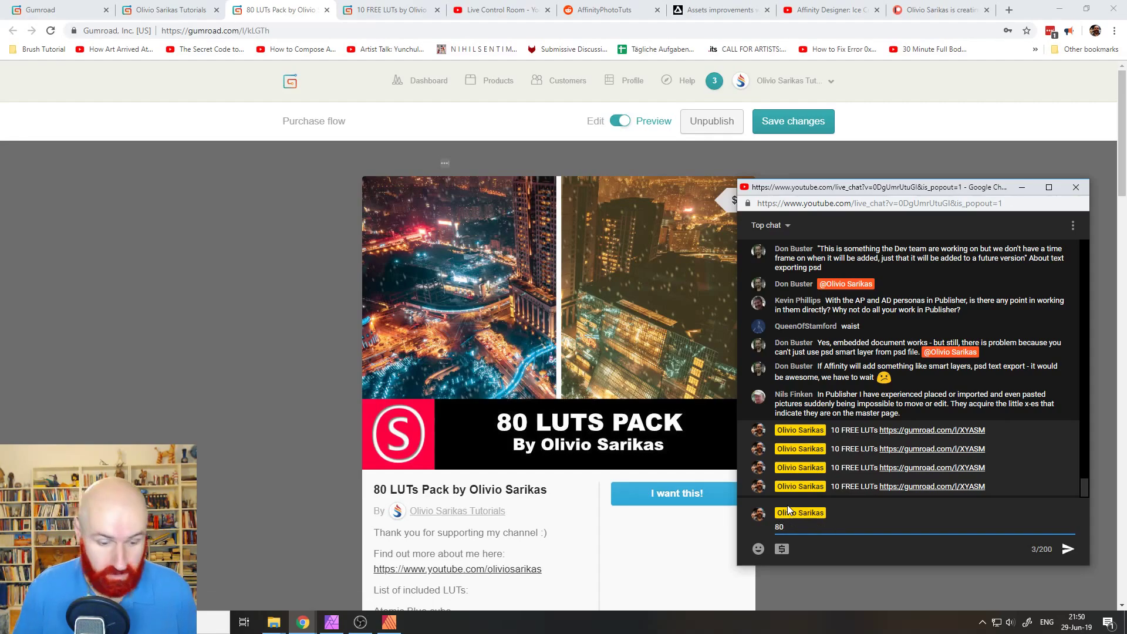
text( LUT)
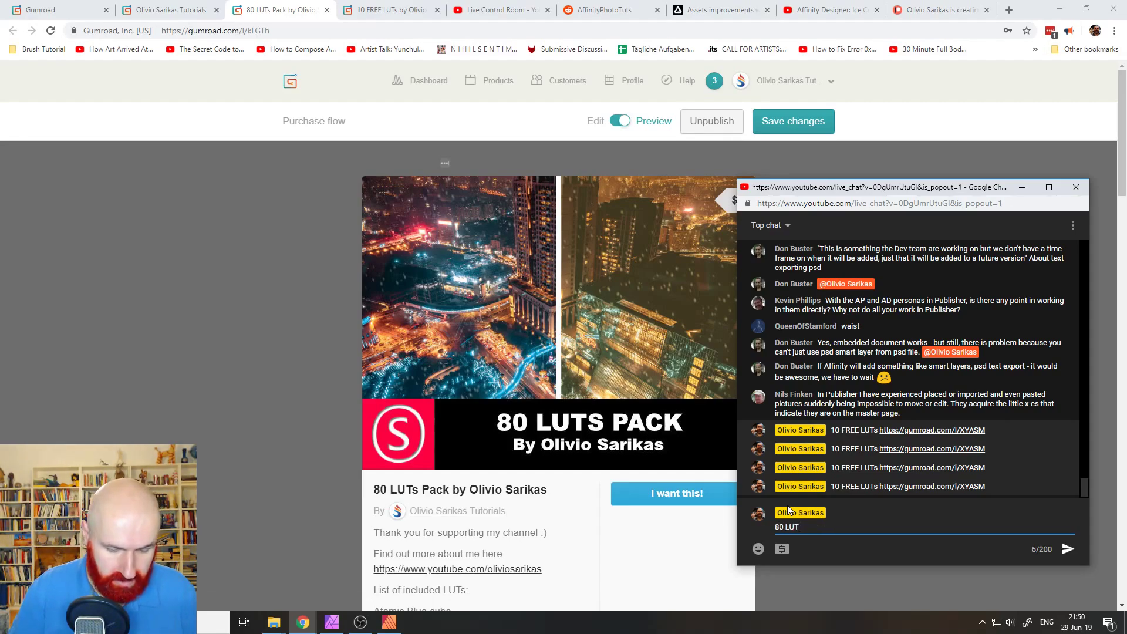
text(s PRO )
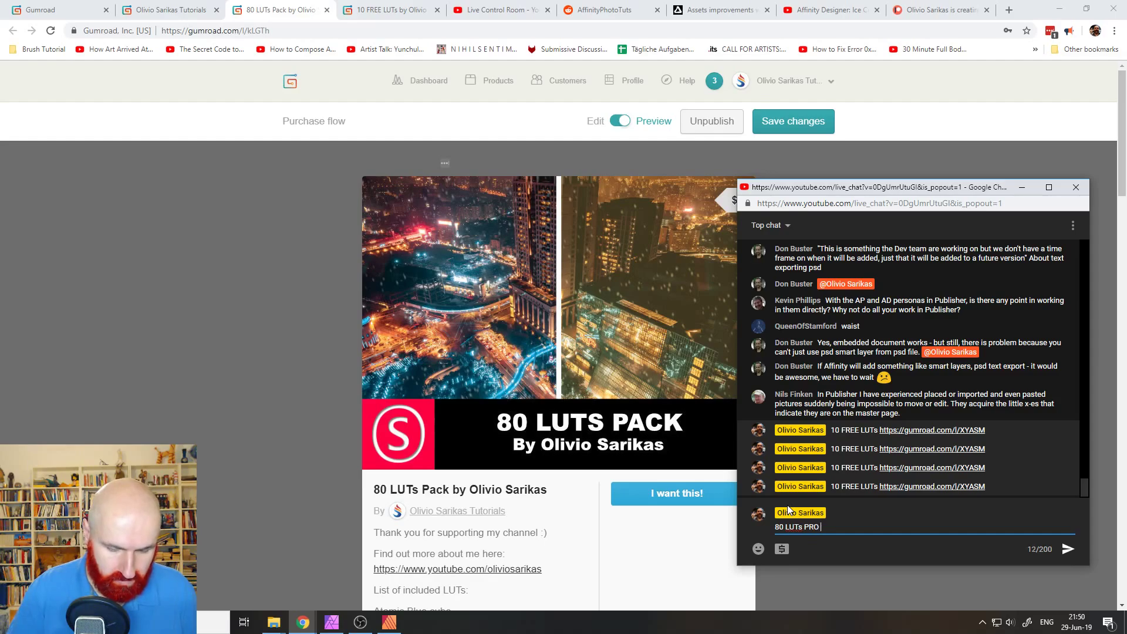
text(Pack for on)
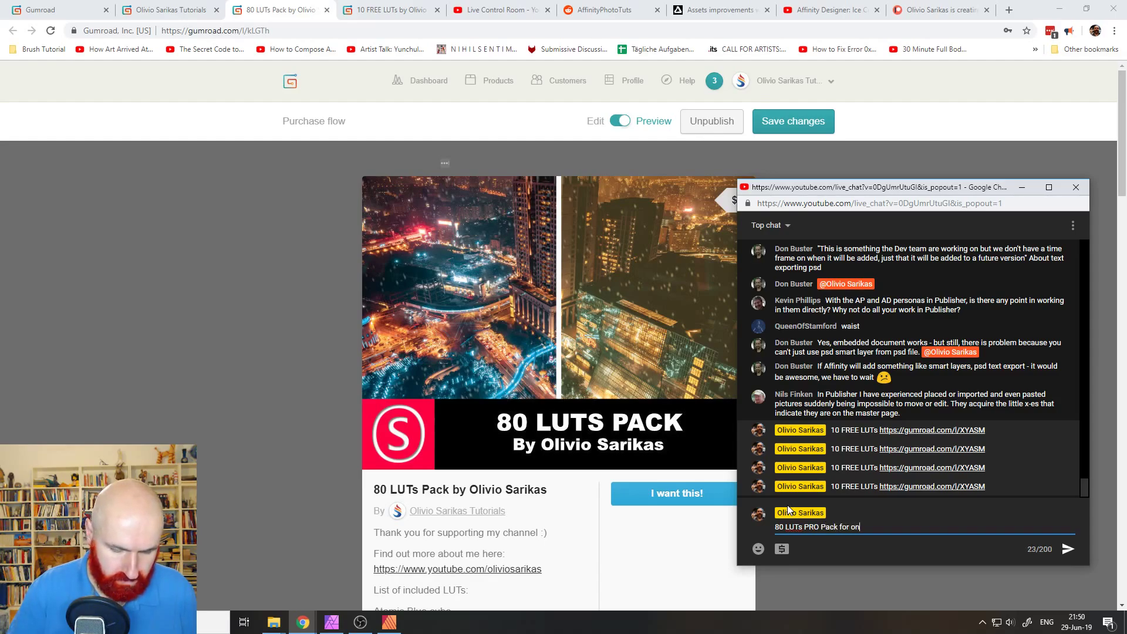
text(ly 10$)
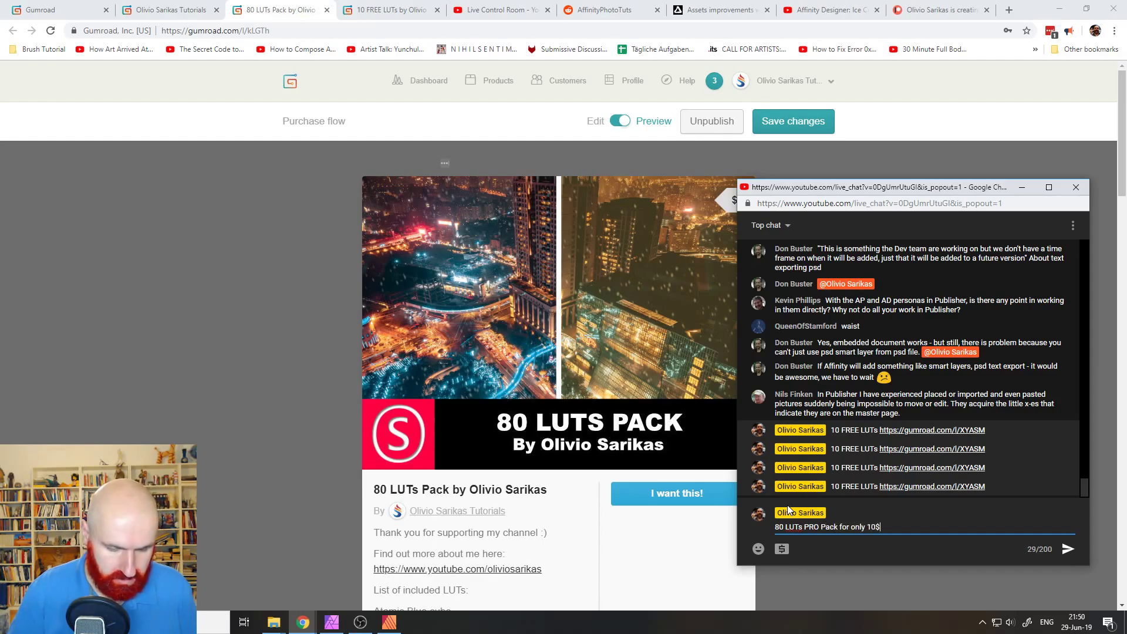
key(ctrl+v)
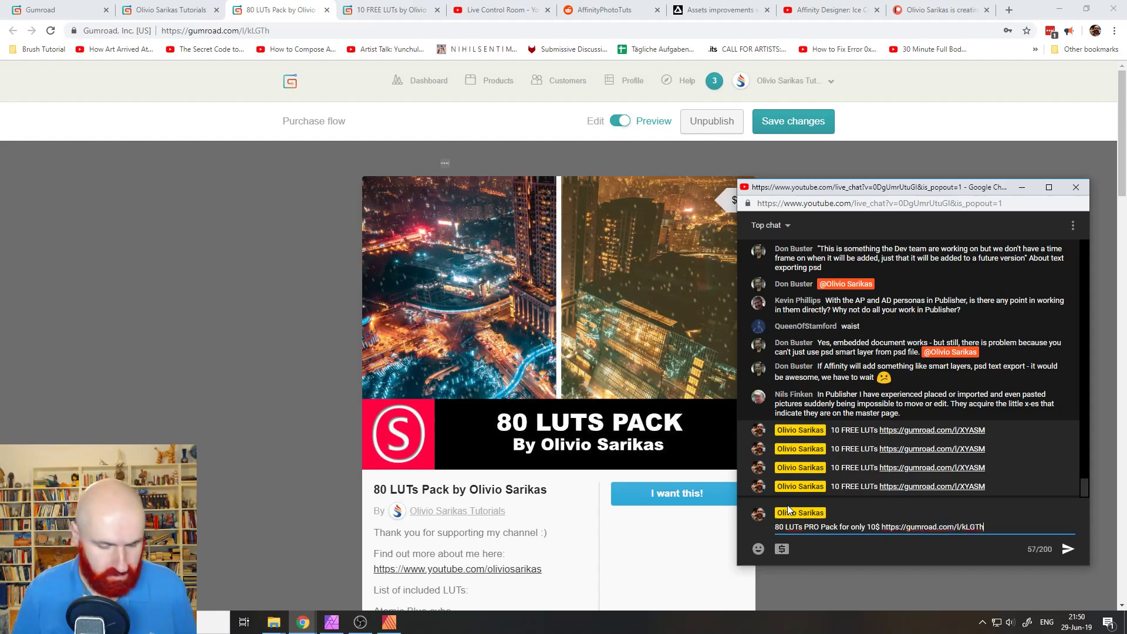
Step: Copy the complete 80 LUTs PRO Pack message and post it four times in the live chat
key(ctrl+a)
key(Return)
key(ctrl+v)
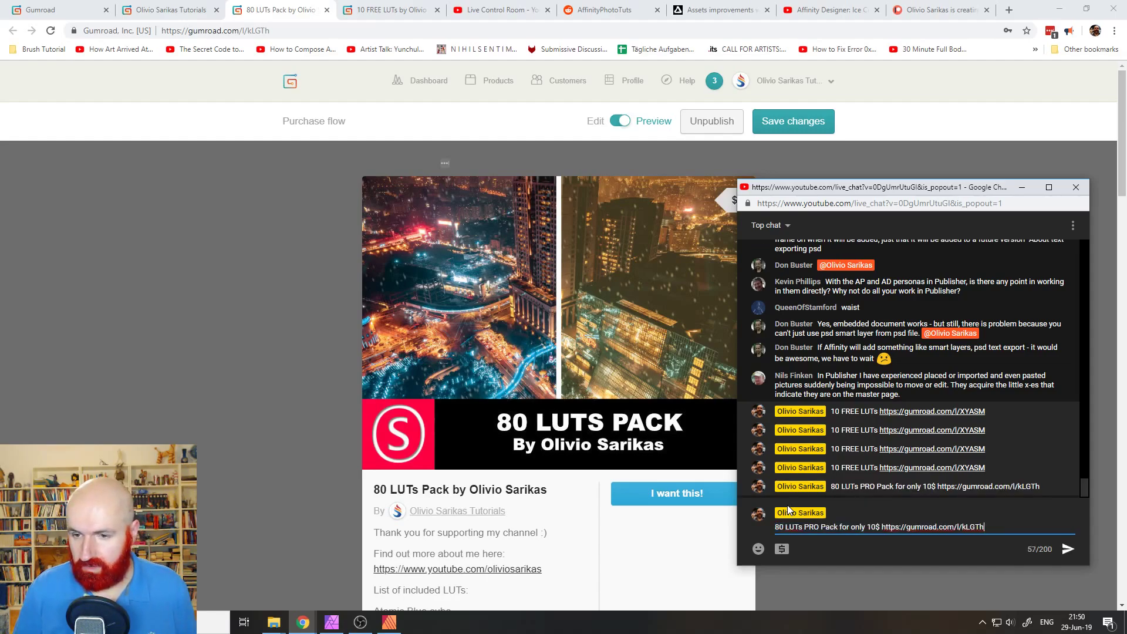
key(Return)
key(ctrl+v)
key(Return)
key(ctrl+v)
key(Return)
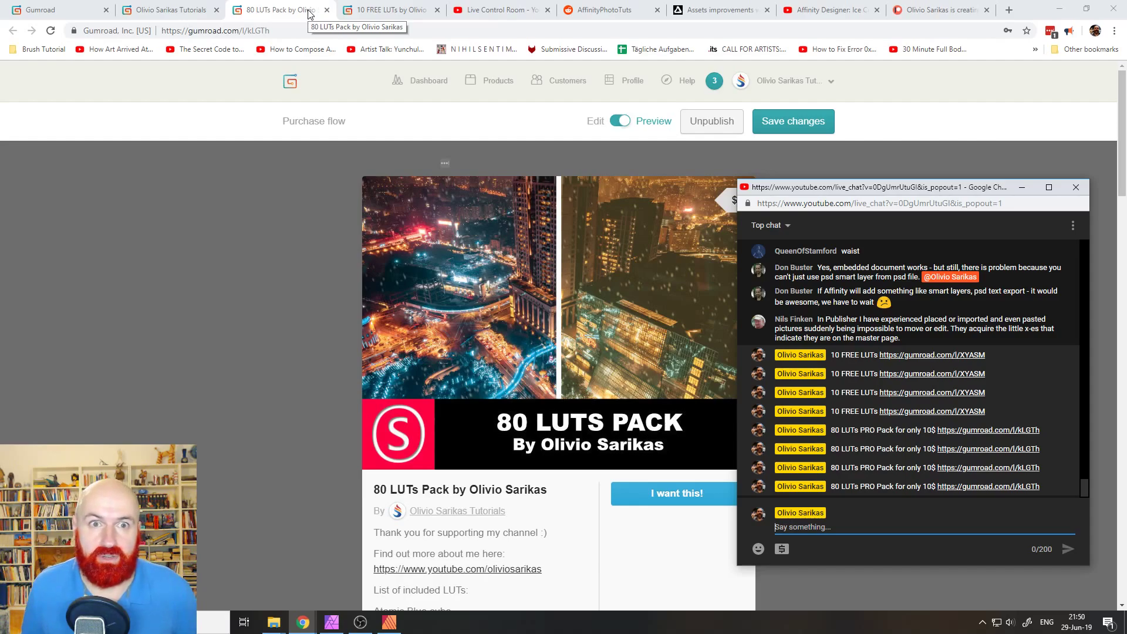
Step: Check the live chat for new viewer messages, then close the 10 FREE LUTs product page in Chrome
click(317, 619)
click(357, 587)
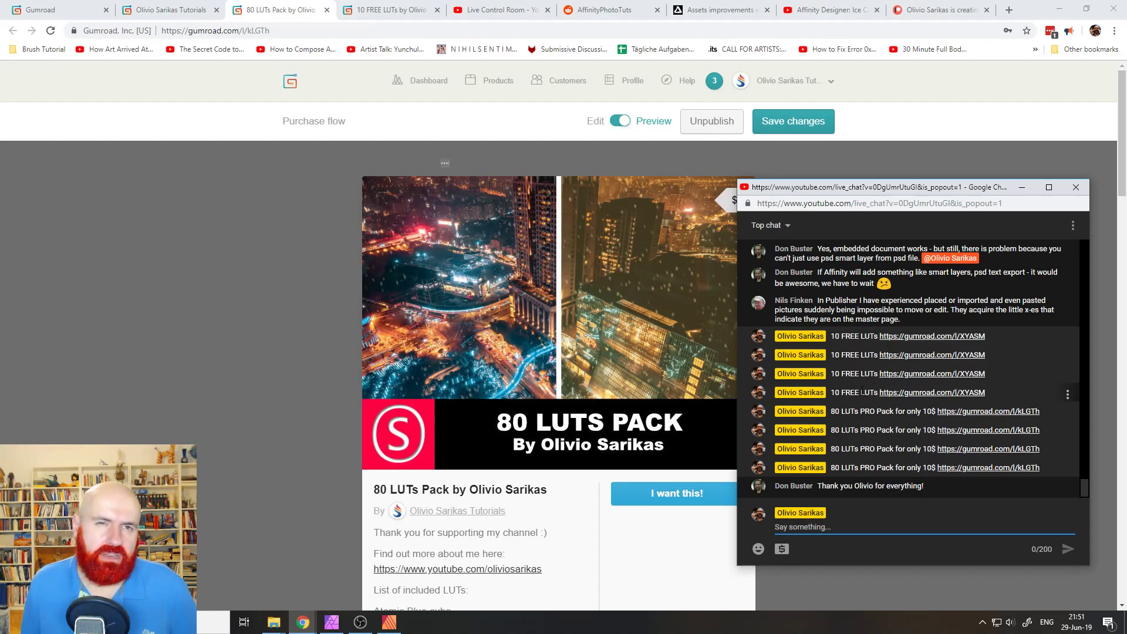
click(179, 286)
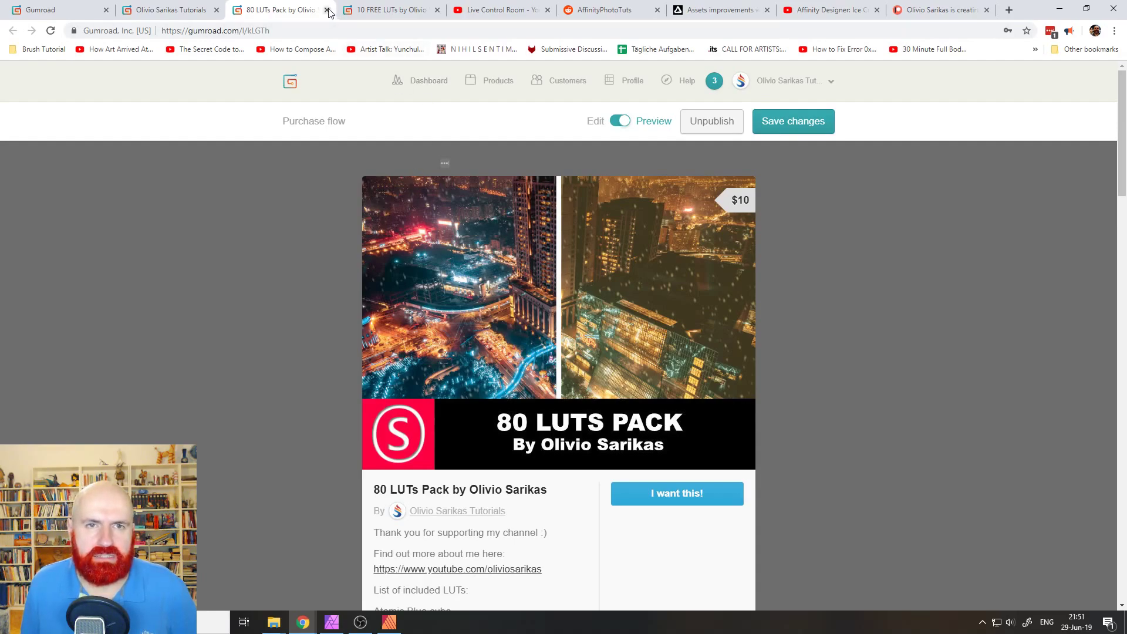
click(438, 10)
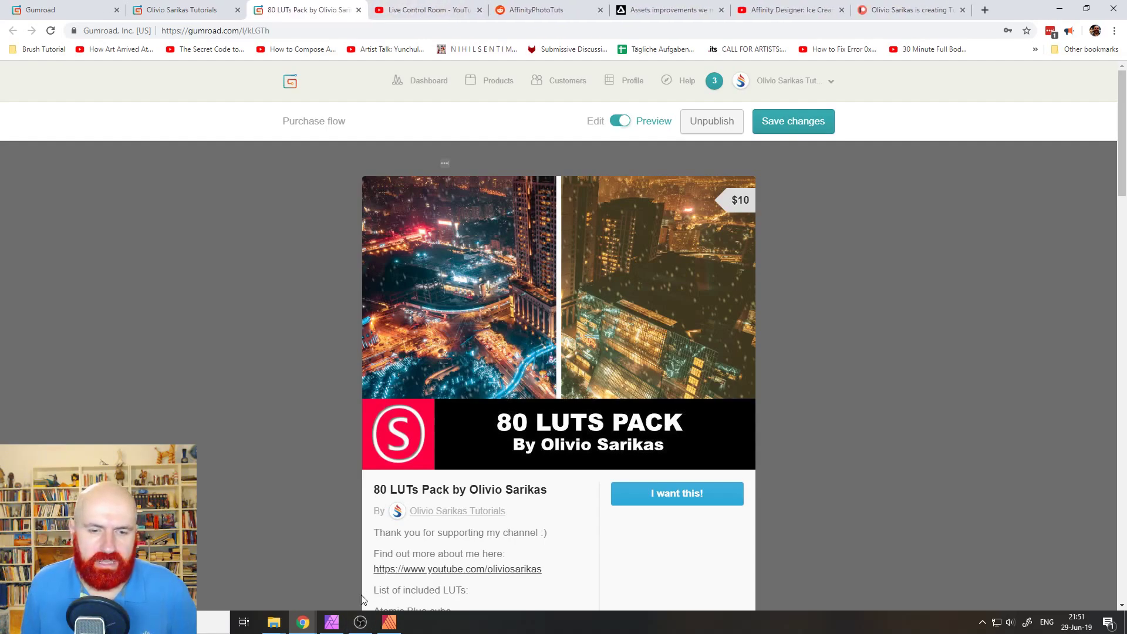
Step: Switch to Affinity Publisher and move the circular text "YES YOU CAN DO THAT HERE" into the empty area below the palm tree
click(387, 623)
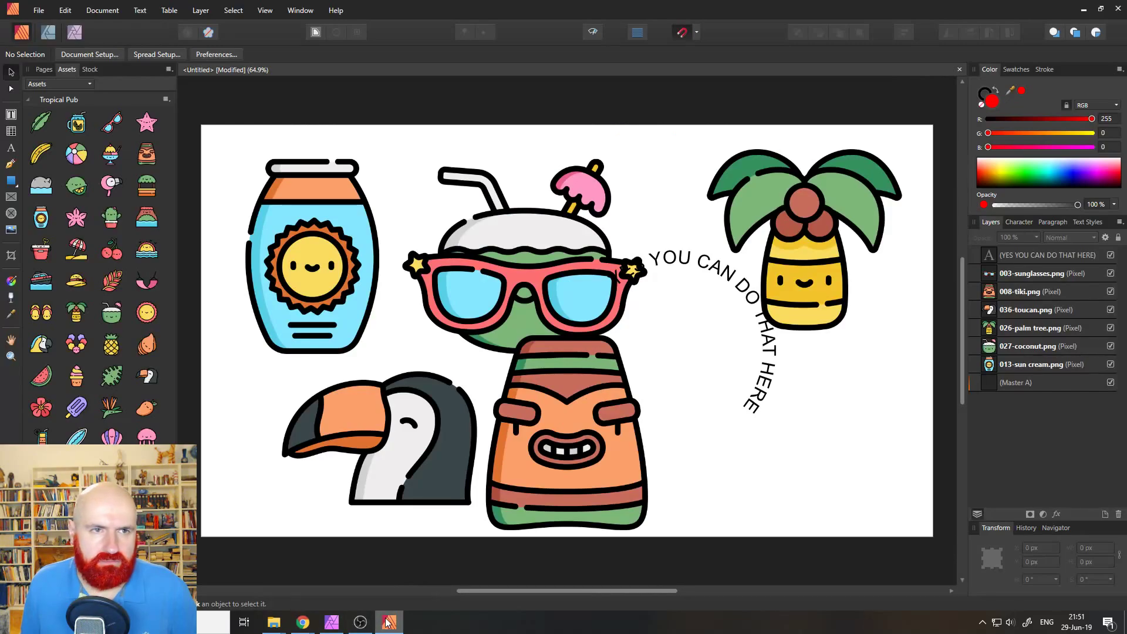
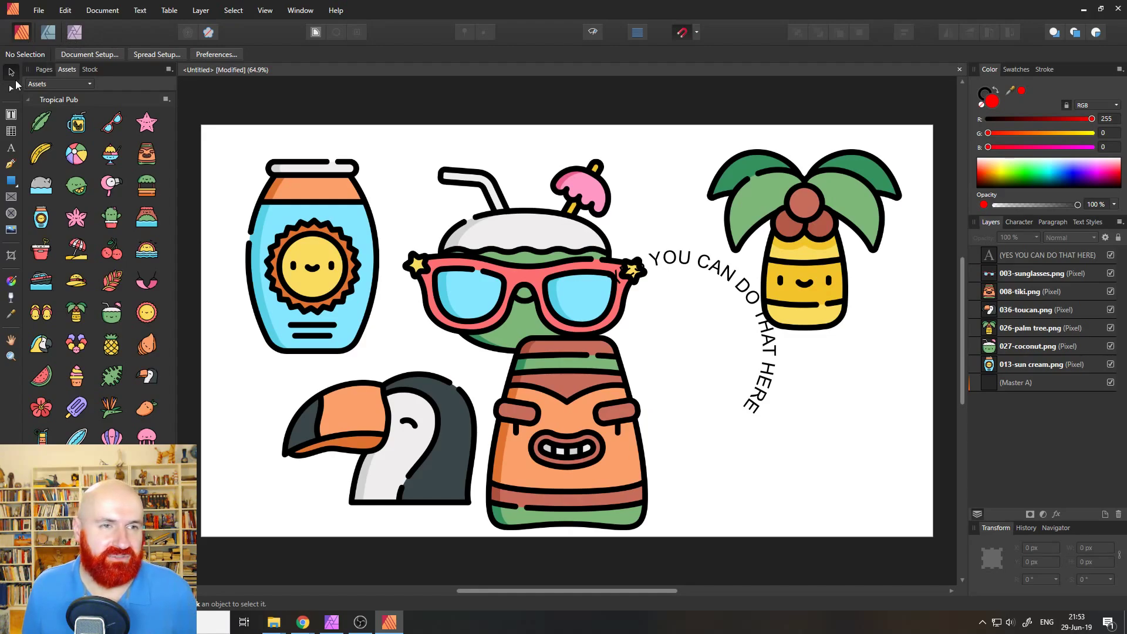
click(681, 259)
drag(681, 260, 698, 341)
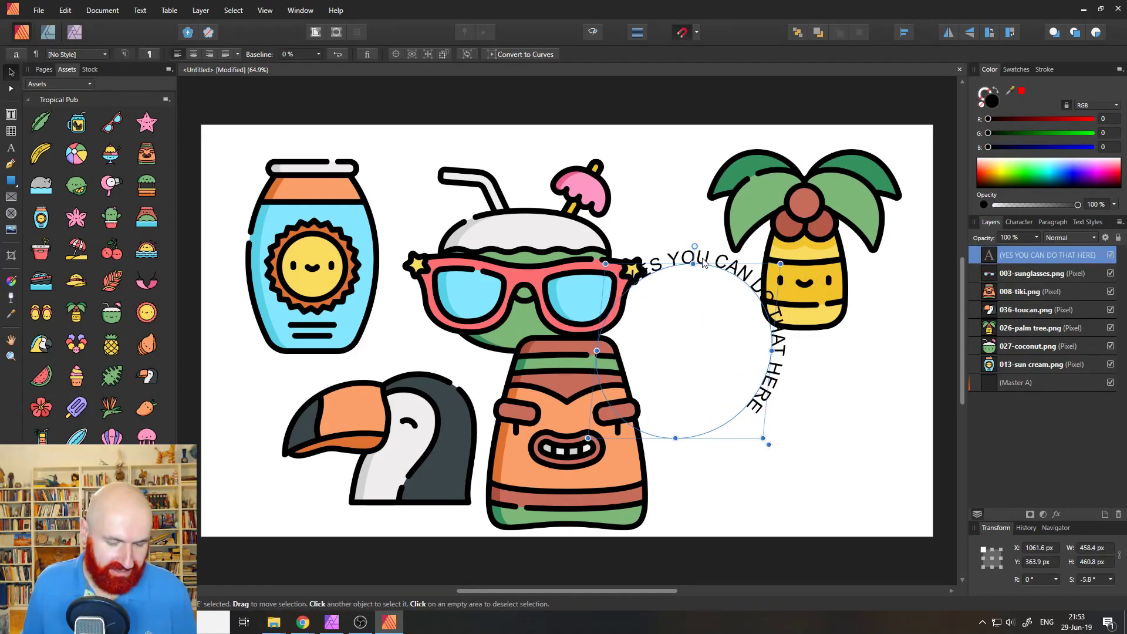
key(ctrl+z)
drag(704, 262, 792, 342)
Step: Bring up the live chat window over the Publisher document and reposition it to read the latest messages
mouse_move(302, 623)
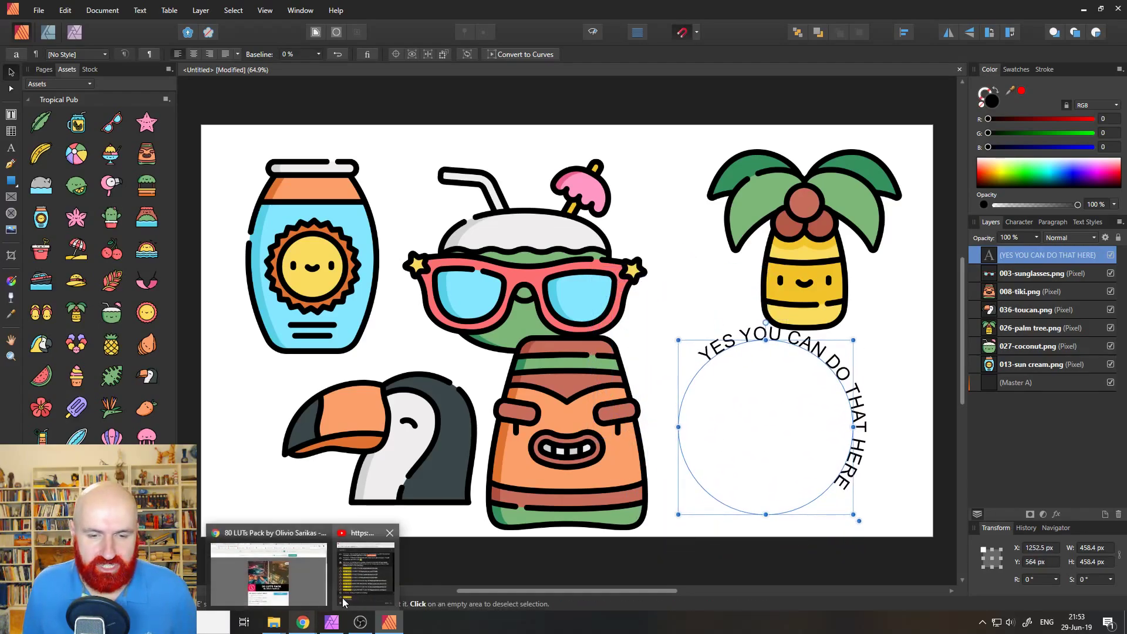
click(344, 601)
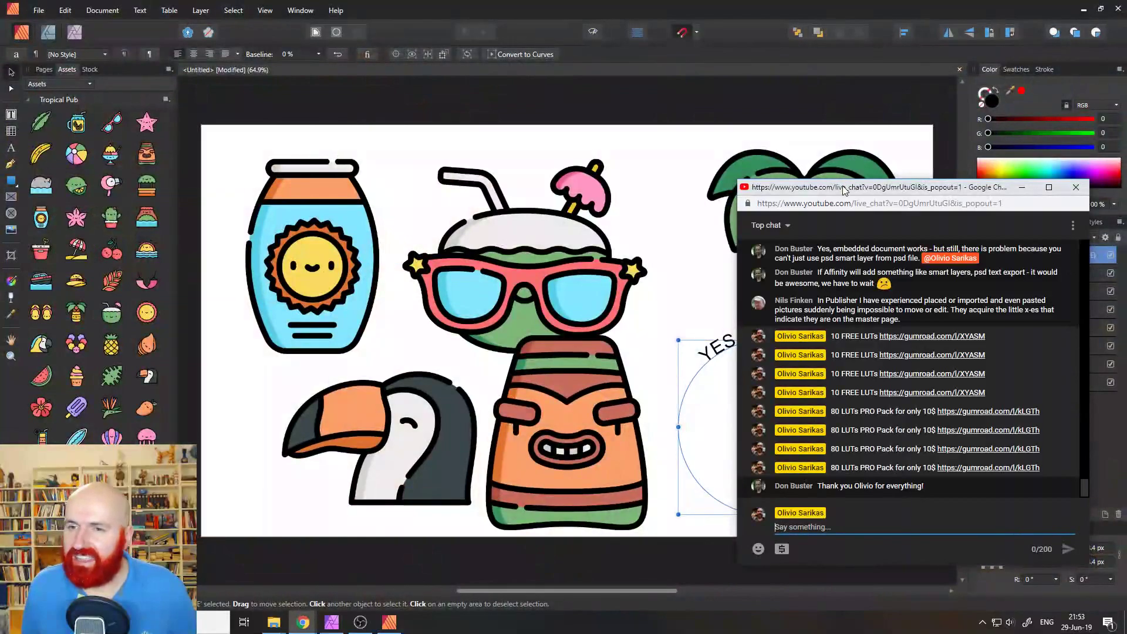
drag(843, 190, 722, 125)
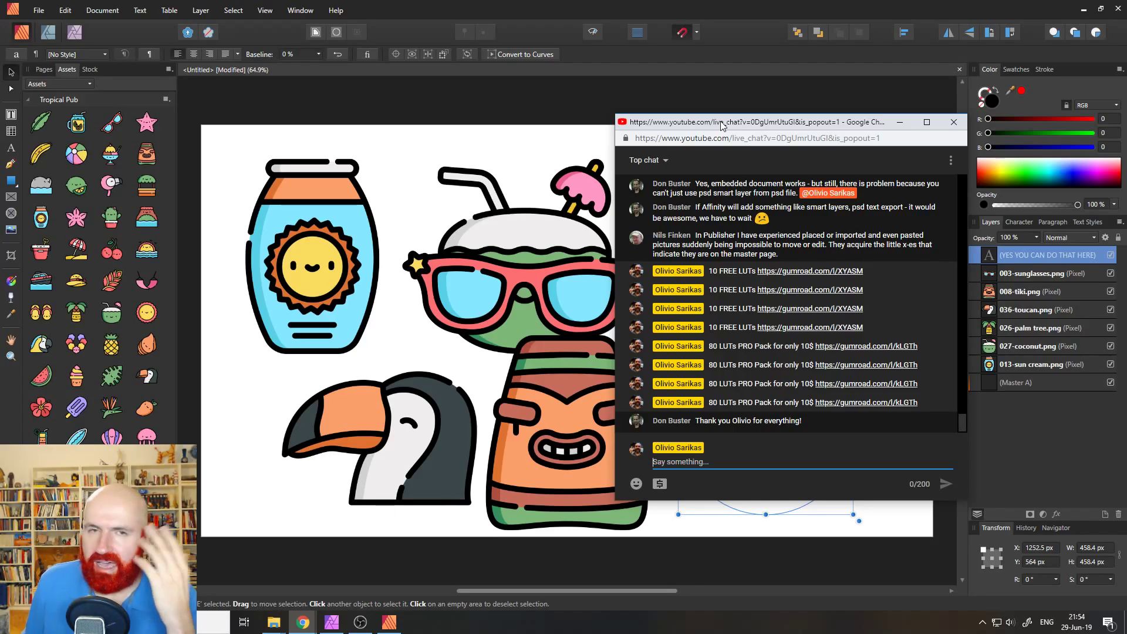
Step: Switch to the main Chrome window, open the own YouTube channel, and look through its created playlists
click(303, 626)
click(308, 597)
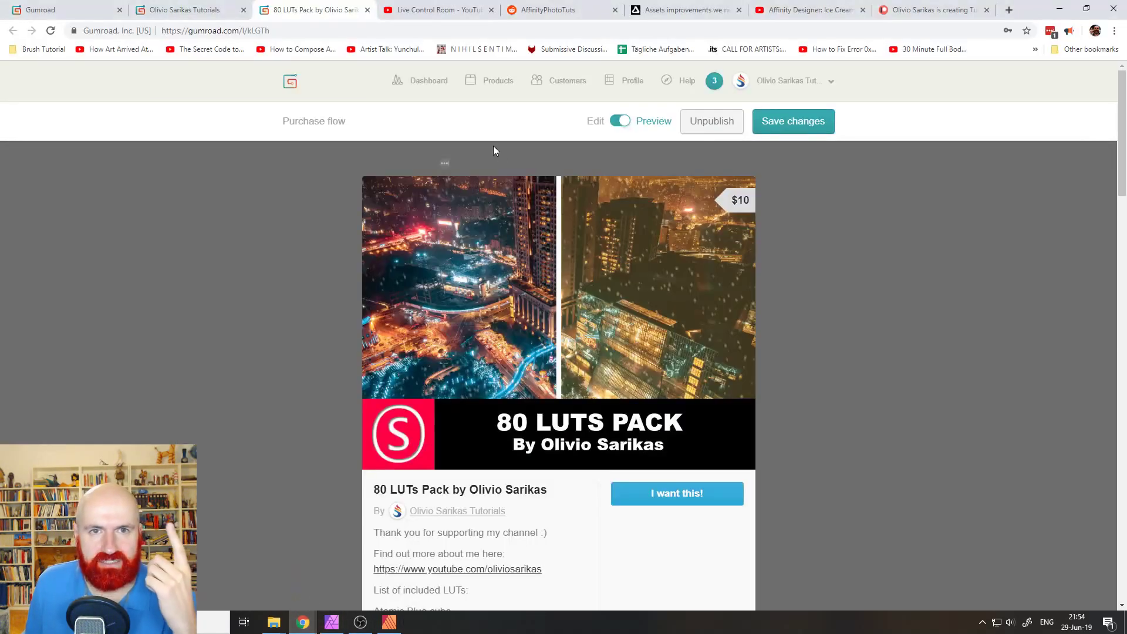
click(452, 15)
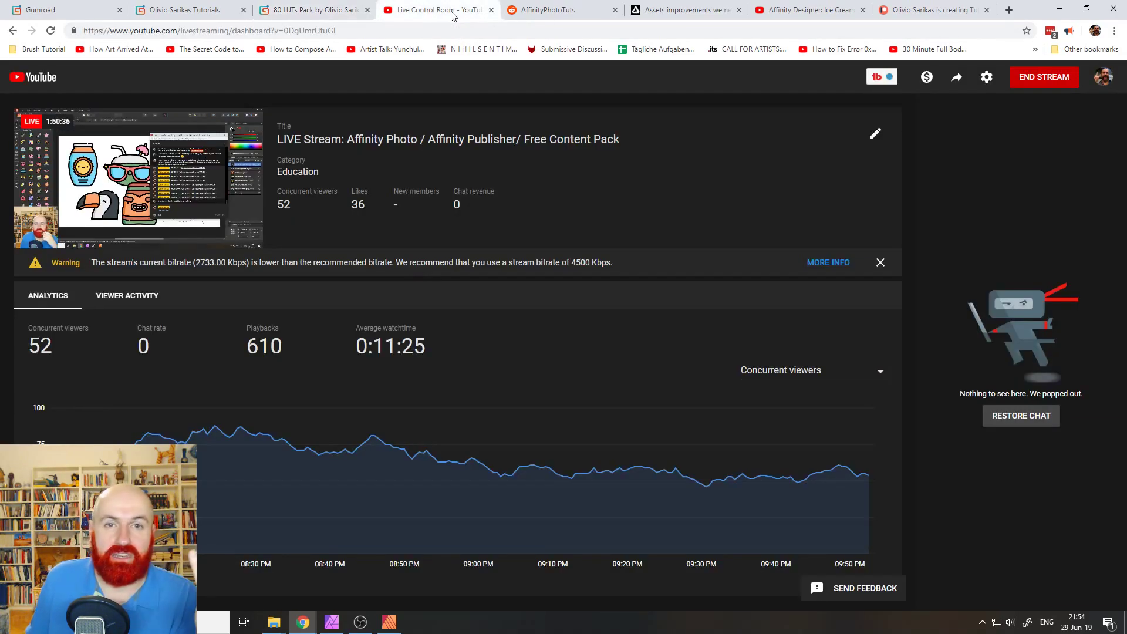
click(803, 9)
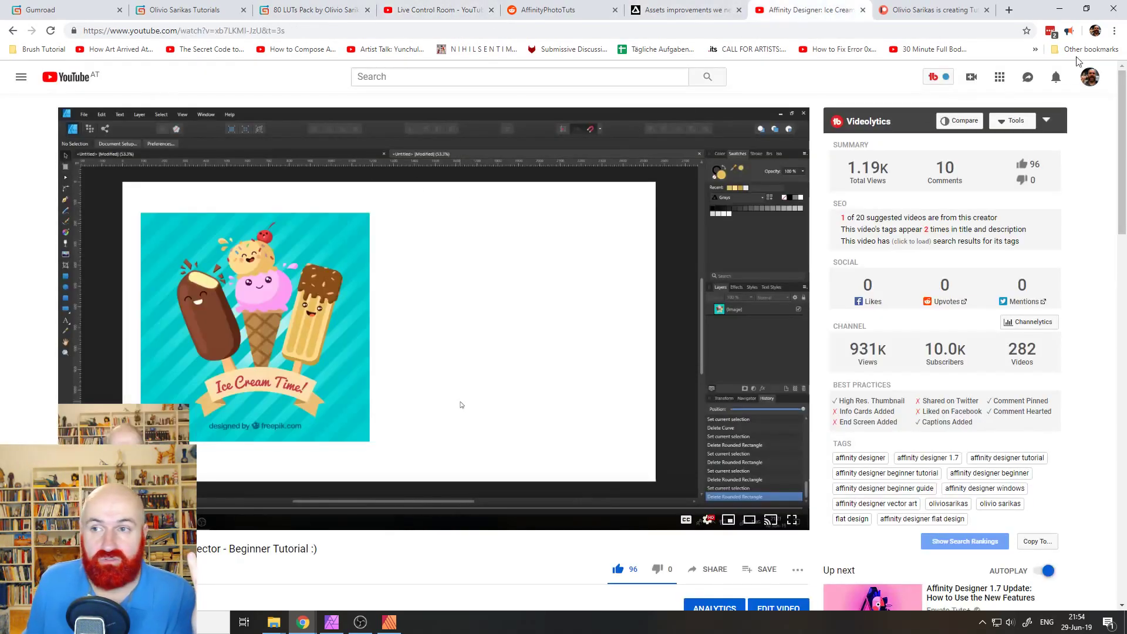
click(1089, 77)
click(979, 142)
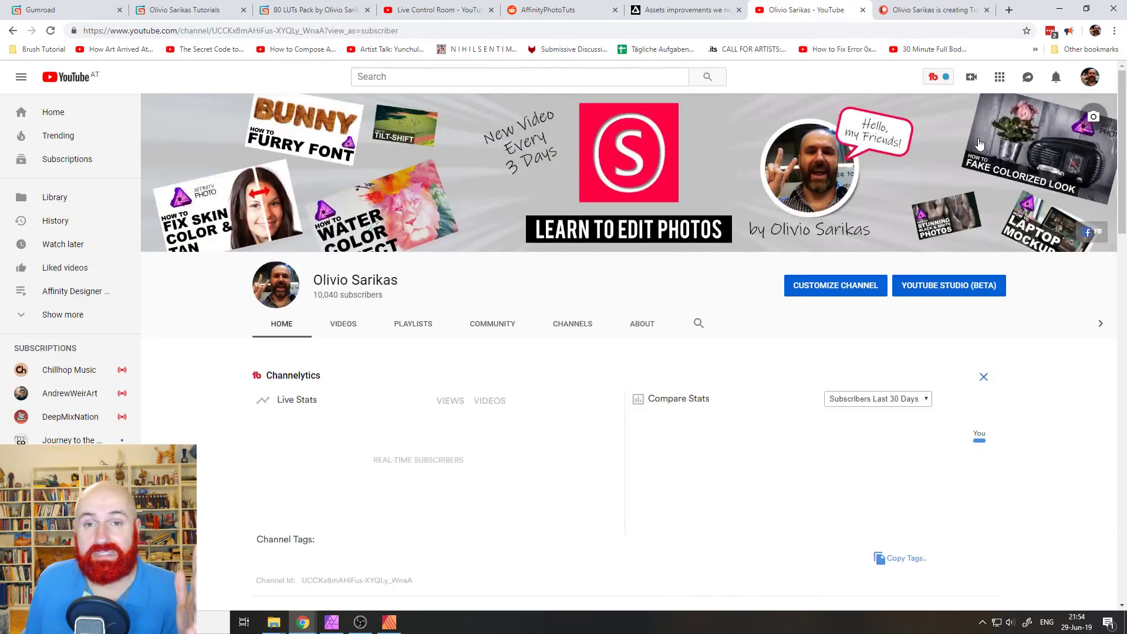
click(423, 331)
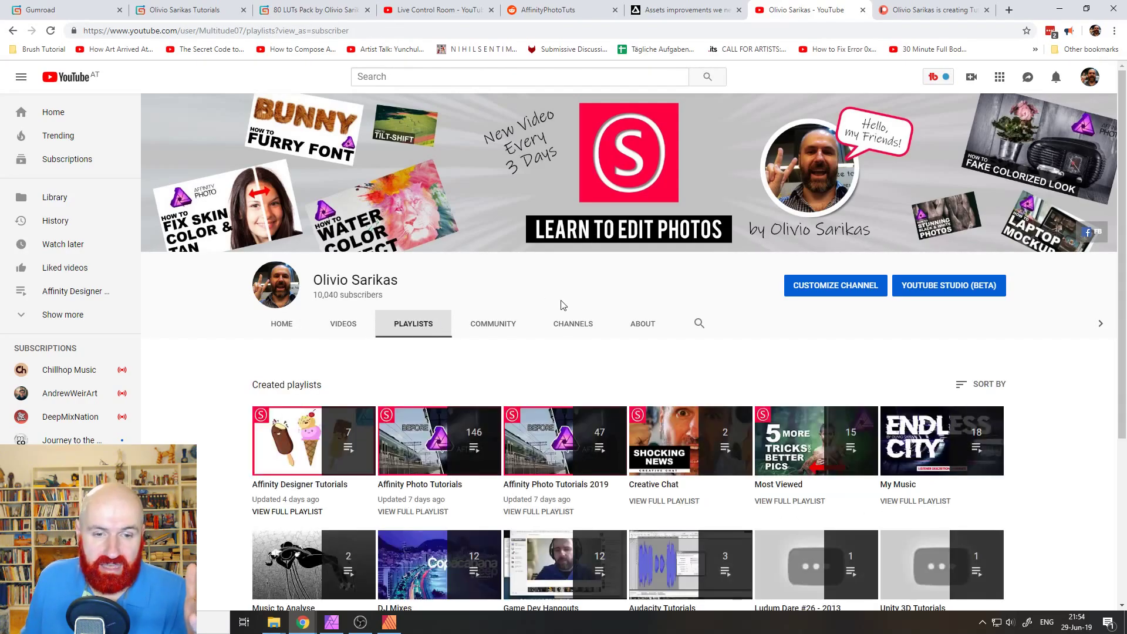
scroll(562, 303, down, 4)
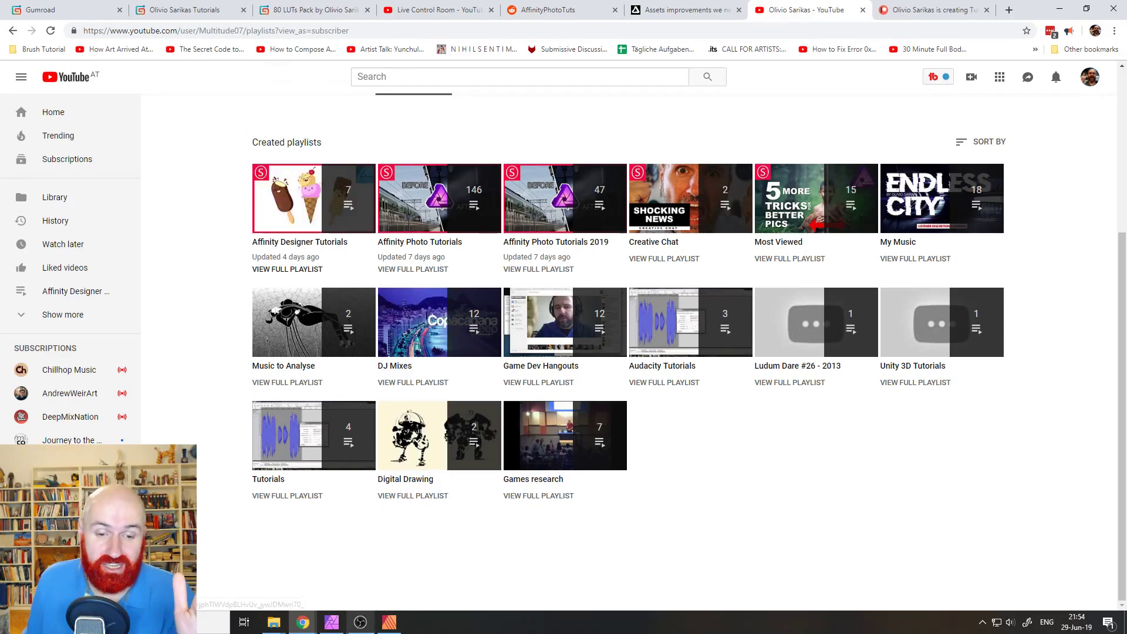
Step: Switch to Affinity Photo, review the available filters, and briefly compare with the Publisher document
click(332, 623)
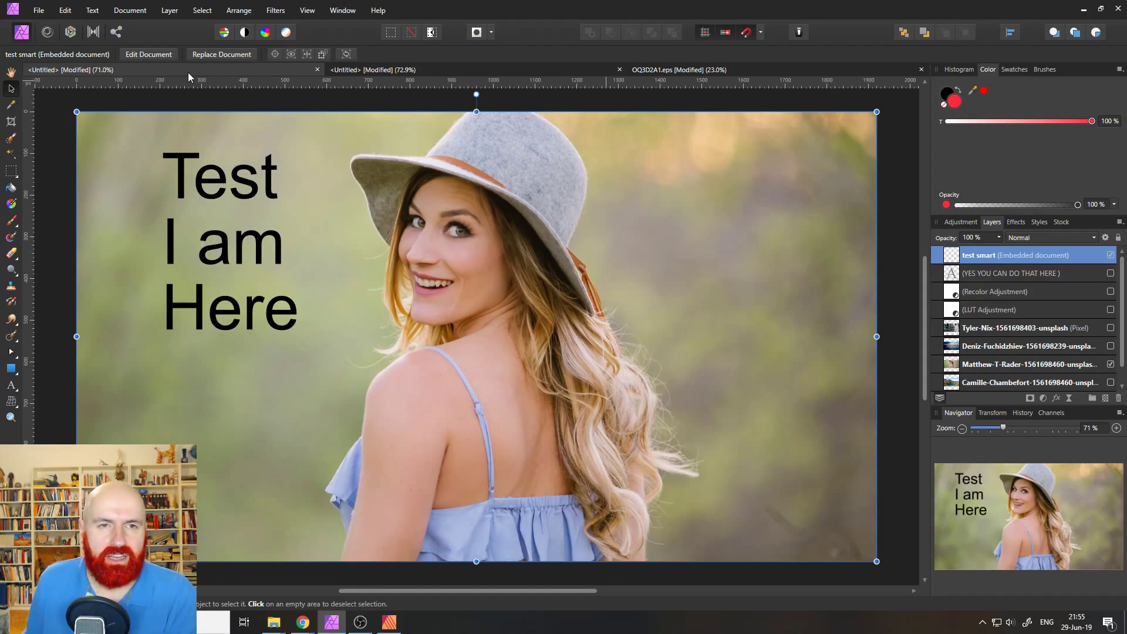
click(275, 10)
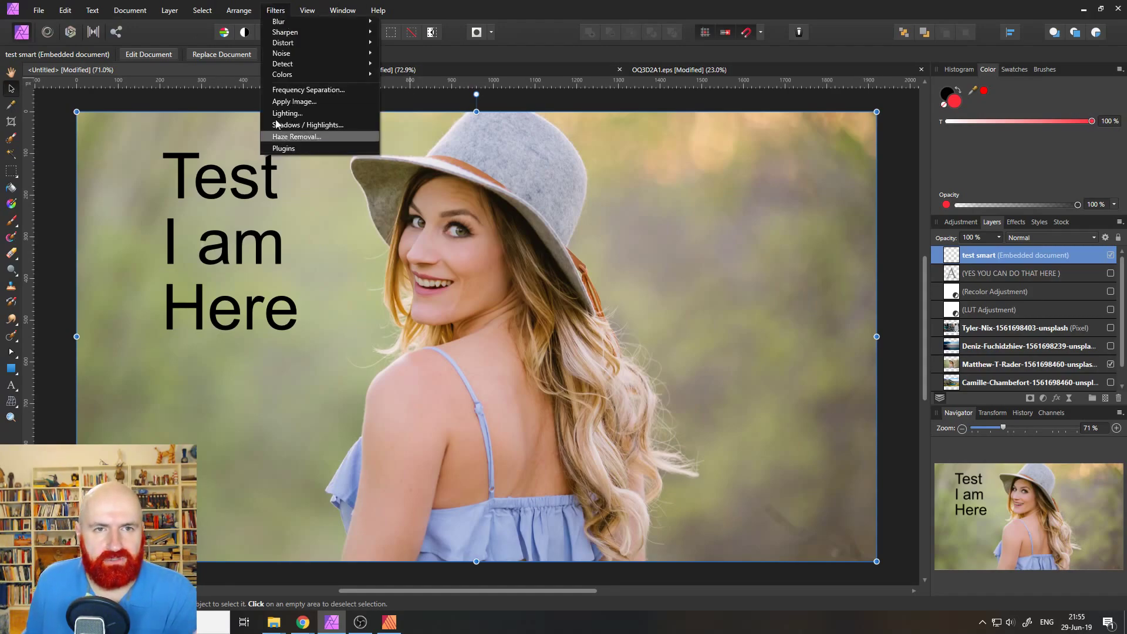
click(284, 12)
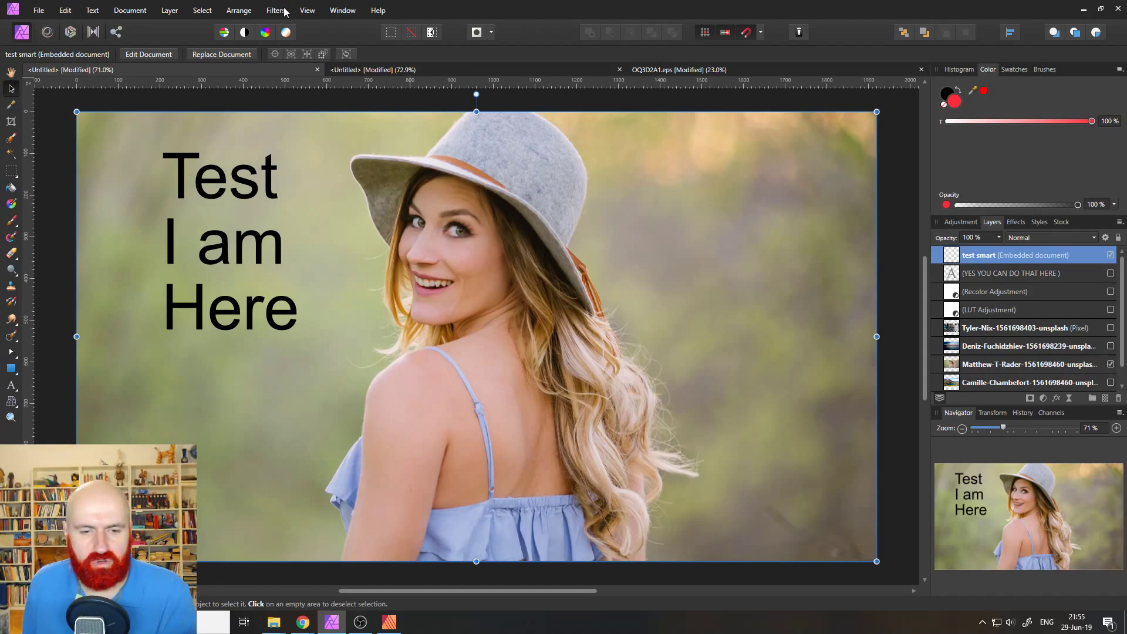
click(399, 605)
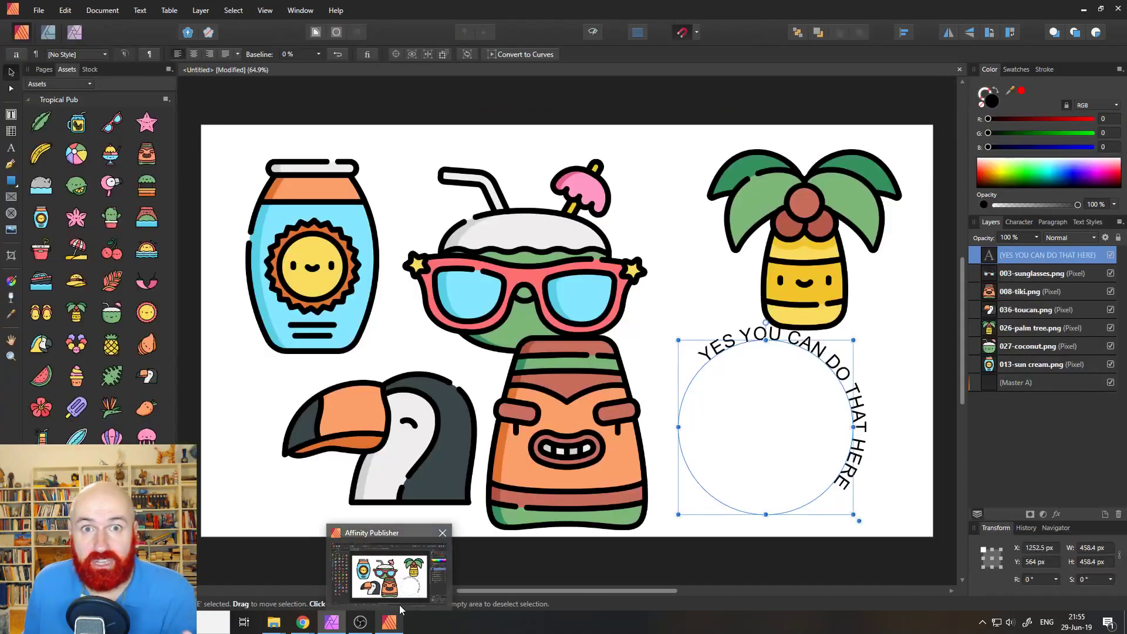
click(331, 621)
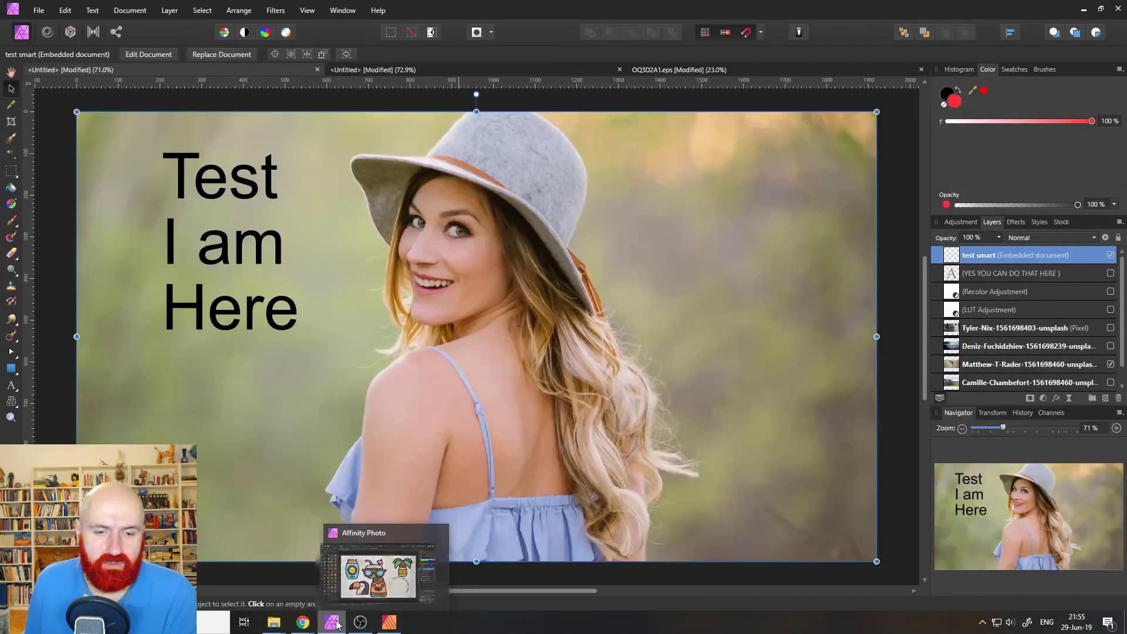
Step: In the Export Persona, draw a slice of about 423 × 471 px around the "Test I am Here" text
click(115, 33)
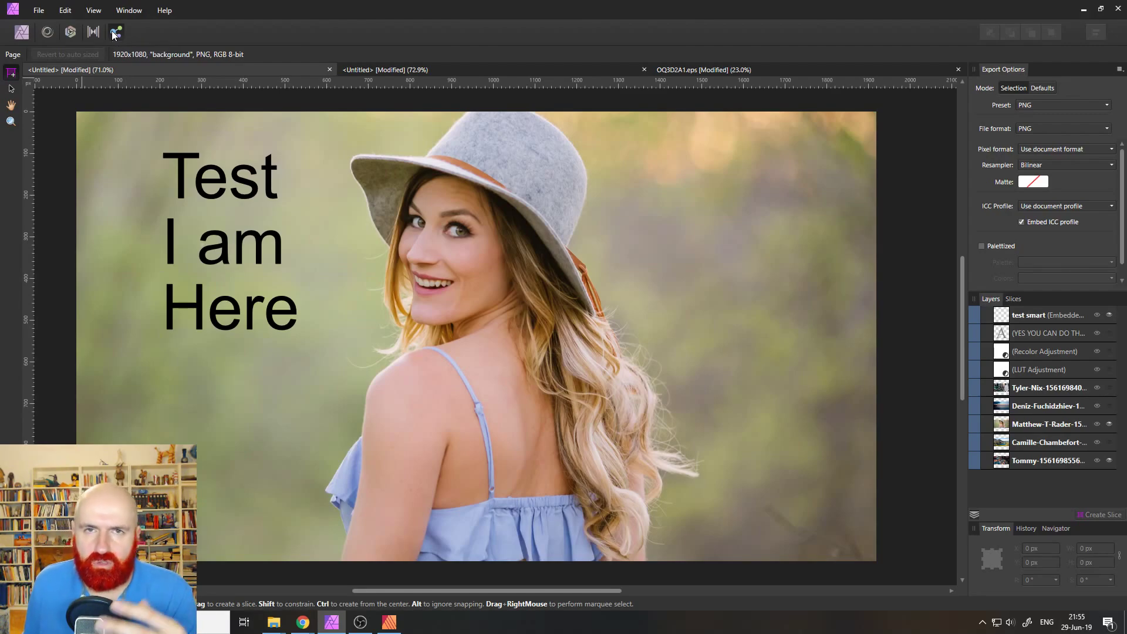
drag(140, 146, 316, 342)
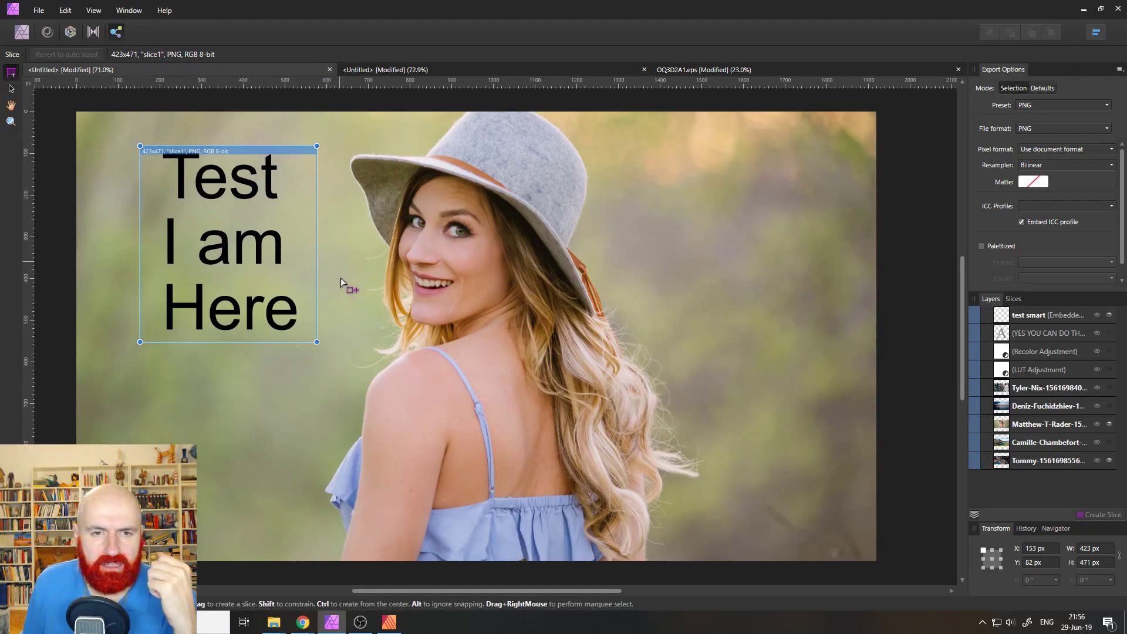
Step: Draw three adjoining slices of about 307 × 236, 288 × 86 and 288 × 333 px beside the text slice, aligning their edges
drag(444, 244, 315, 341)
drag(564, 306, 444, 341)
drag(436, 168, 564, 306)
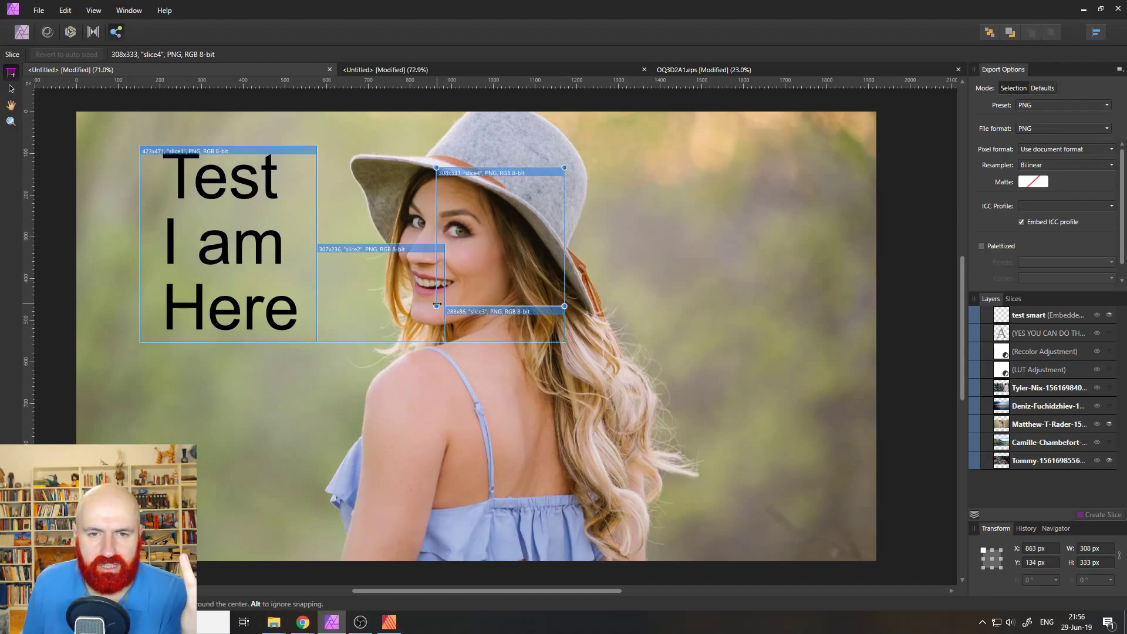
drag(436, 299, 444, 299)
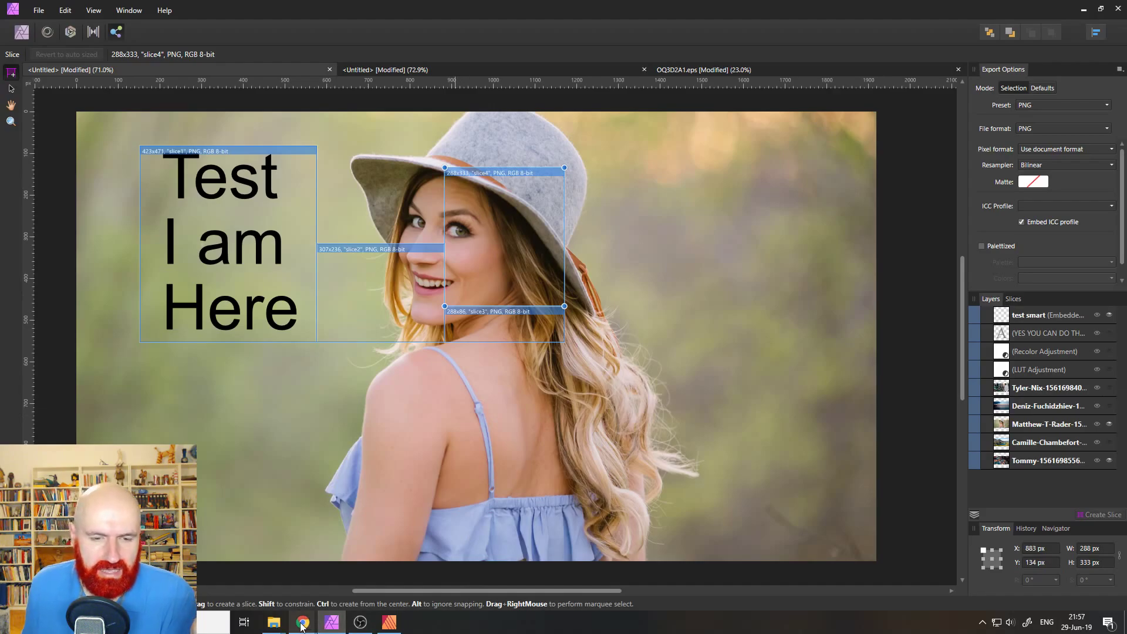
Step: Bring up the live chat window to read the latest messages, and return to the main Chrome window with the playlists page
mouse_move(303, 626)
click(358, 580)
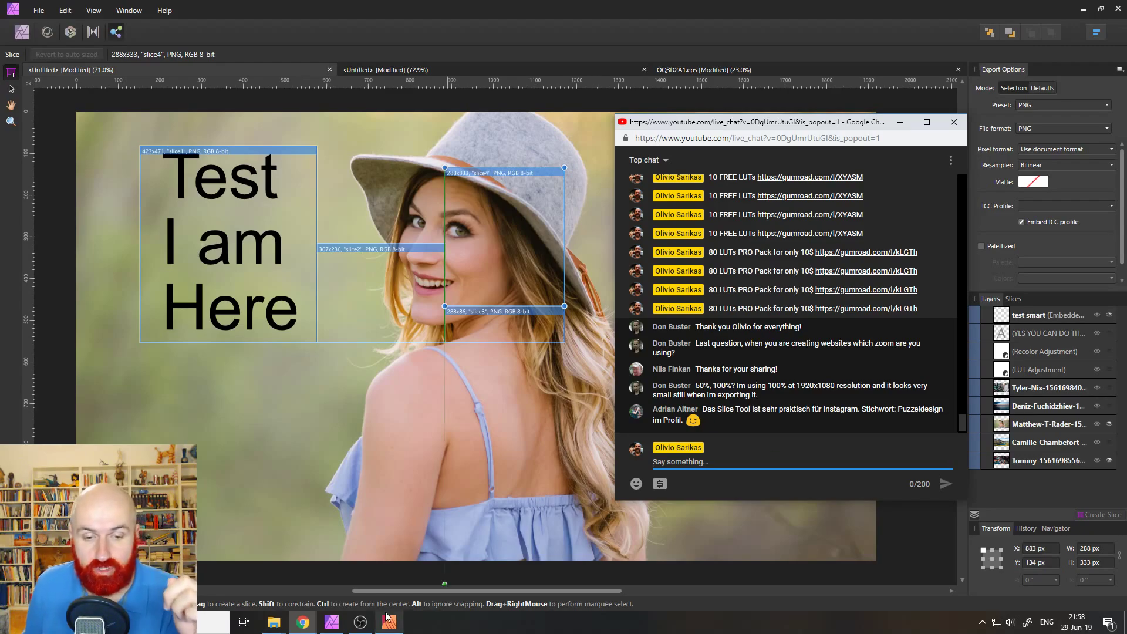
mouse_move(303, 623)
click(276, 578)
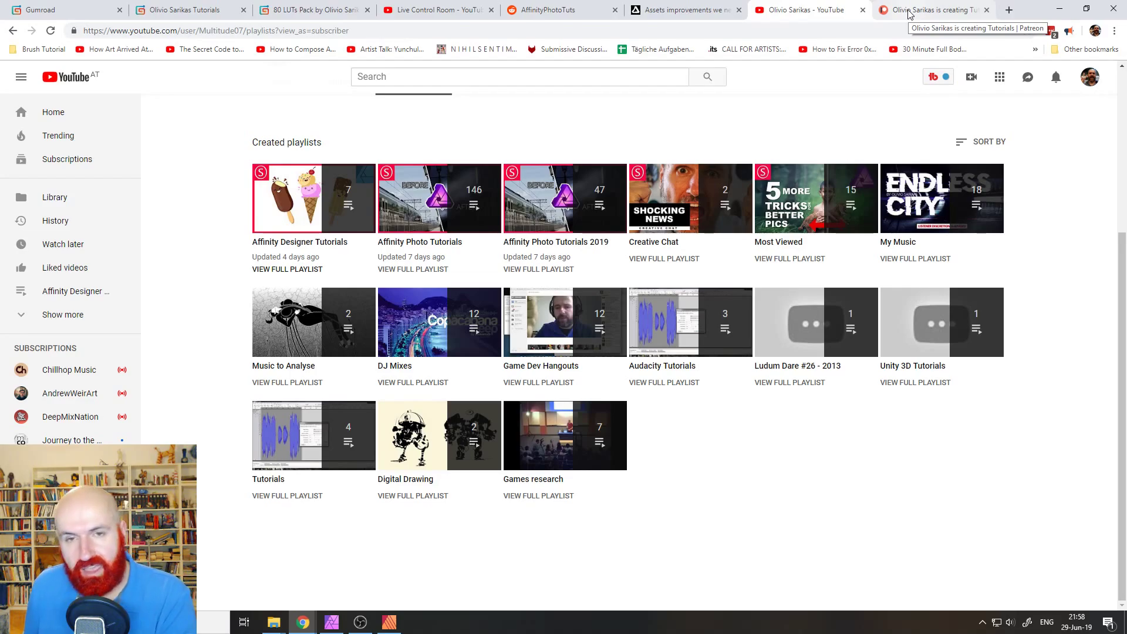
Step: Open the developer tools on the YouTube playlists page and toggle the device emulation off and on again
key(ctrl+shift+i)
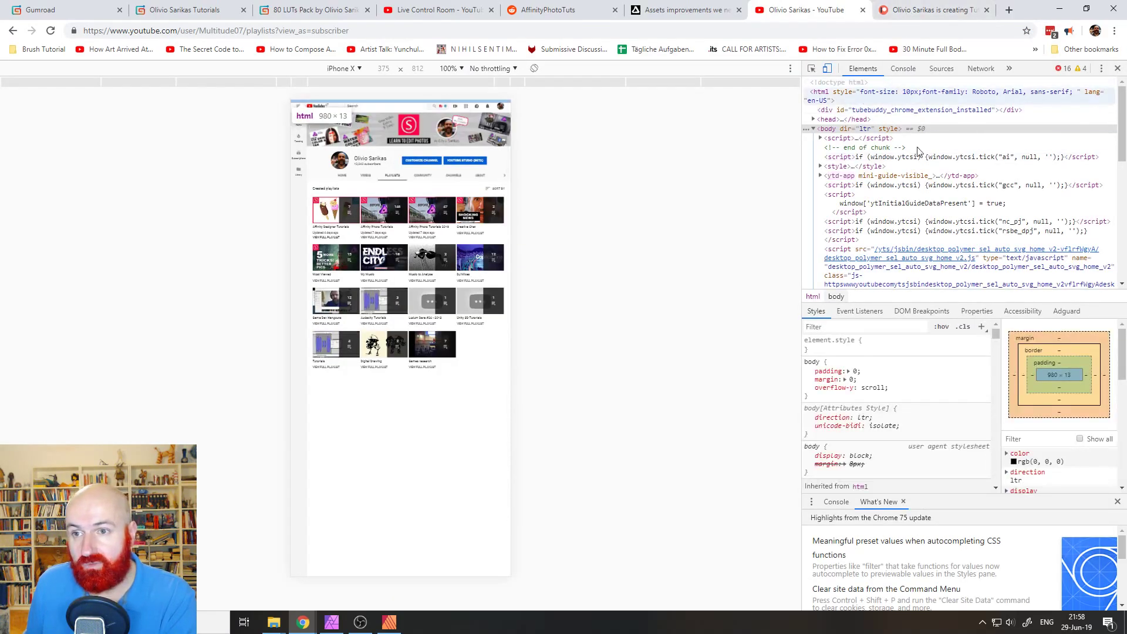
click(827, 69)
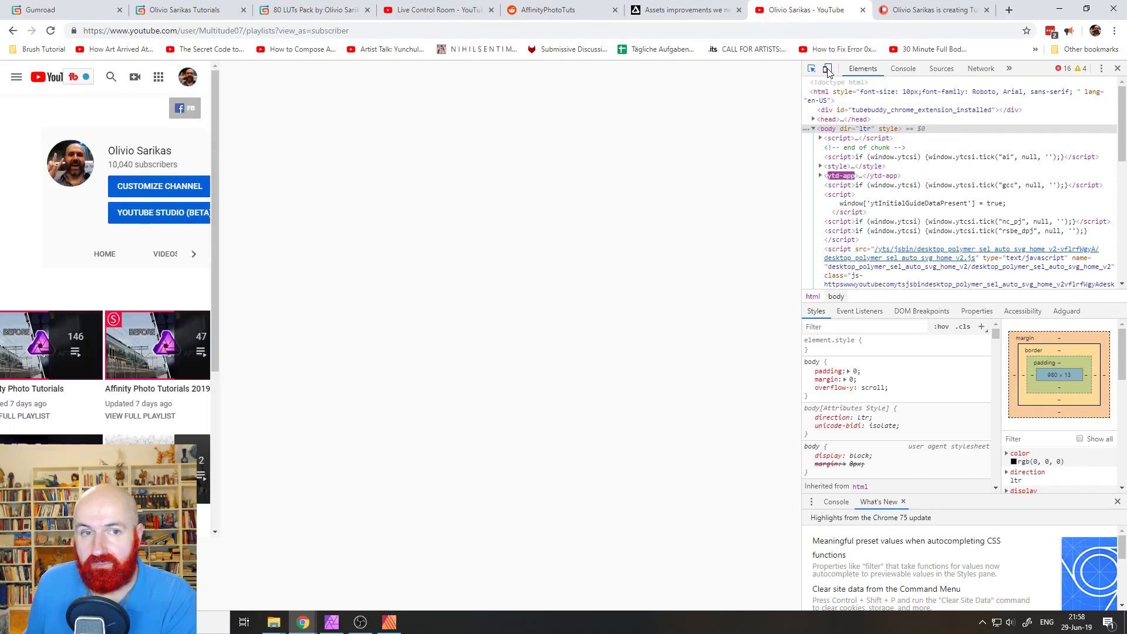
click(827, 69)
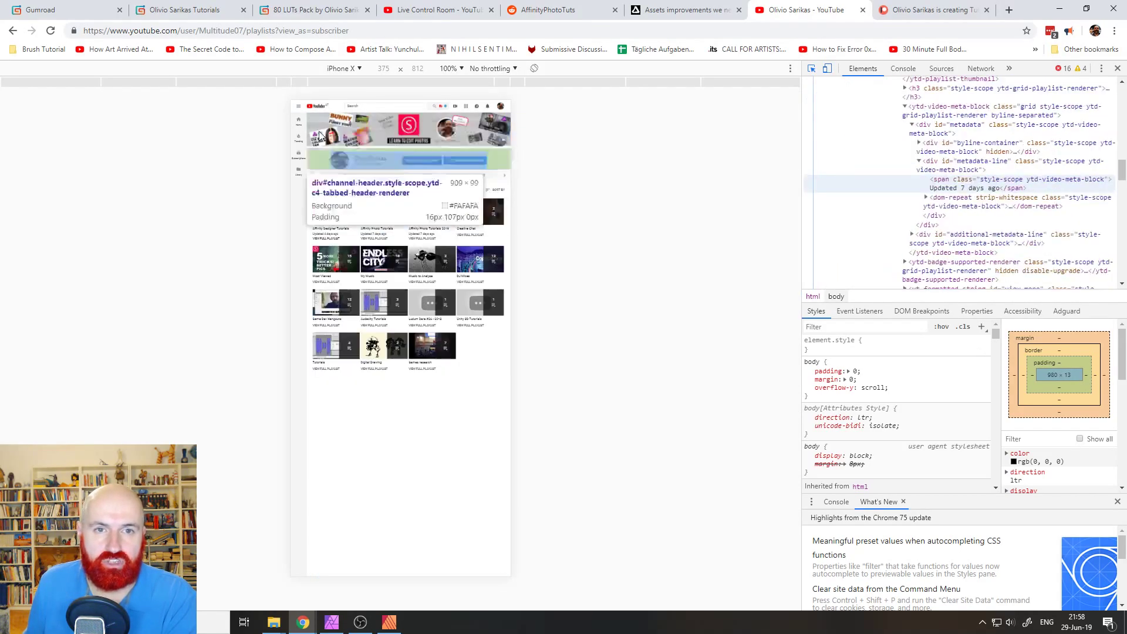
Step: Preview the playlists page emulated as Galaxy S5, Pixel 2 XL and iPhone X
click(357, 68)
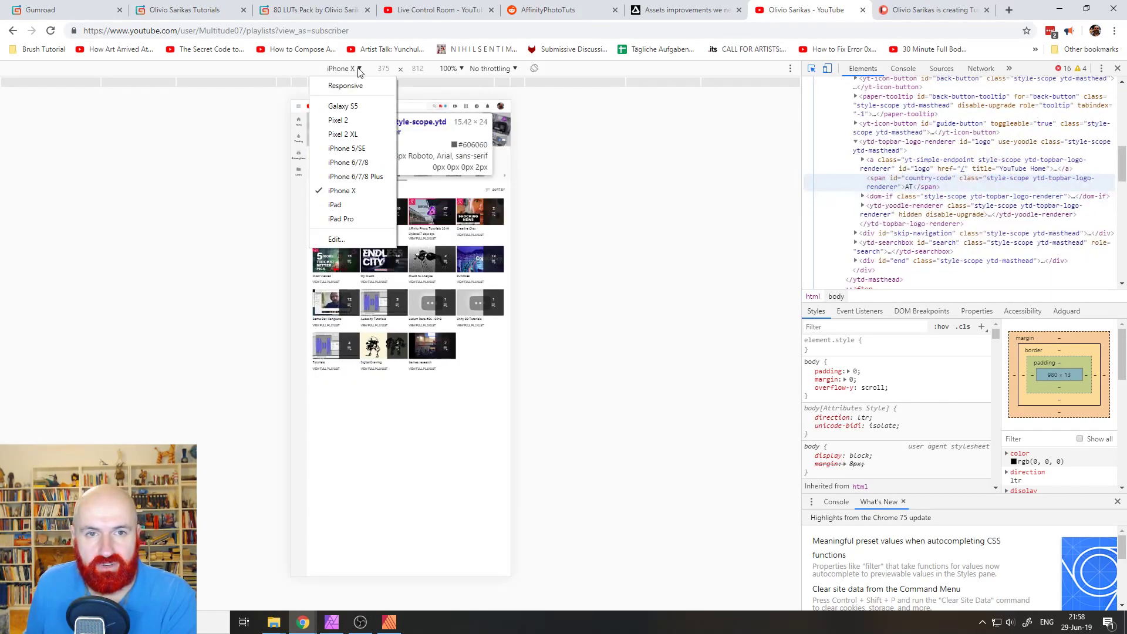
click(357, 108)
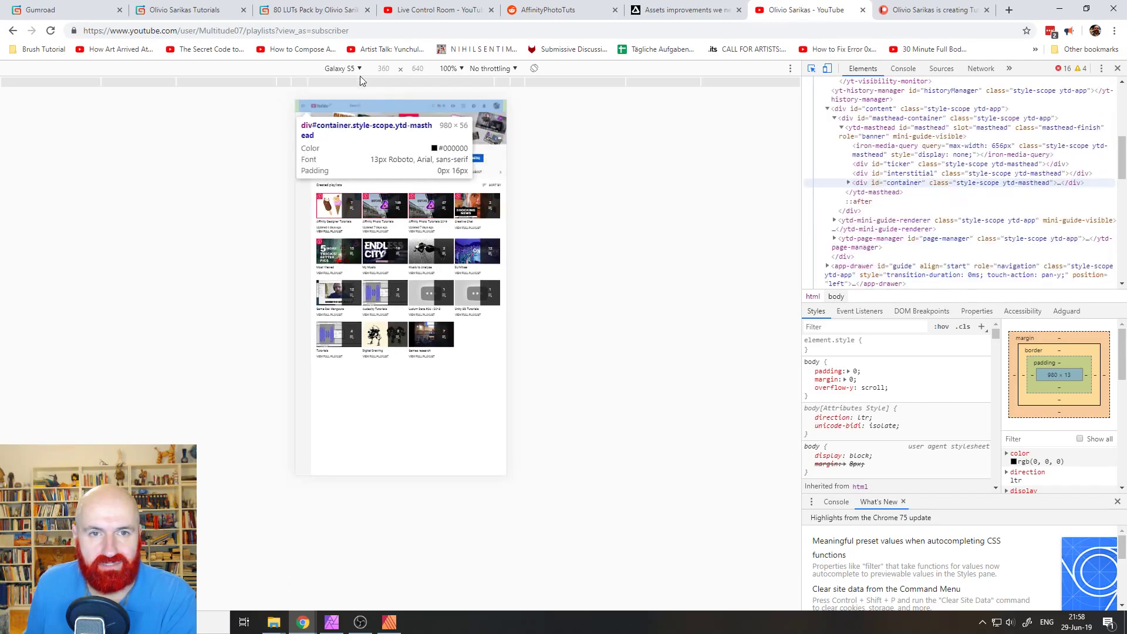
click(358, 71)
click(355, 135)
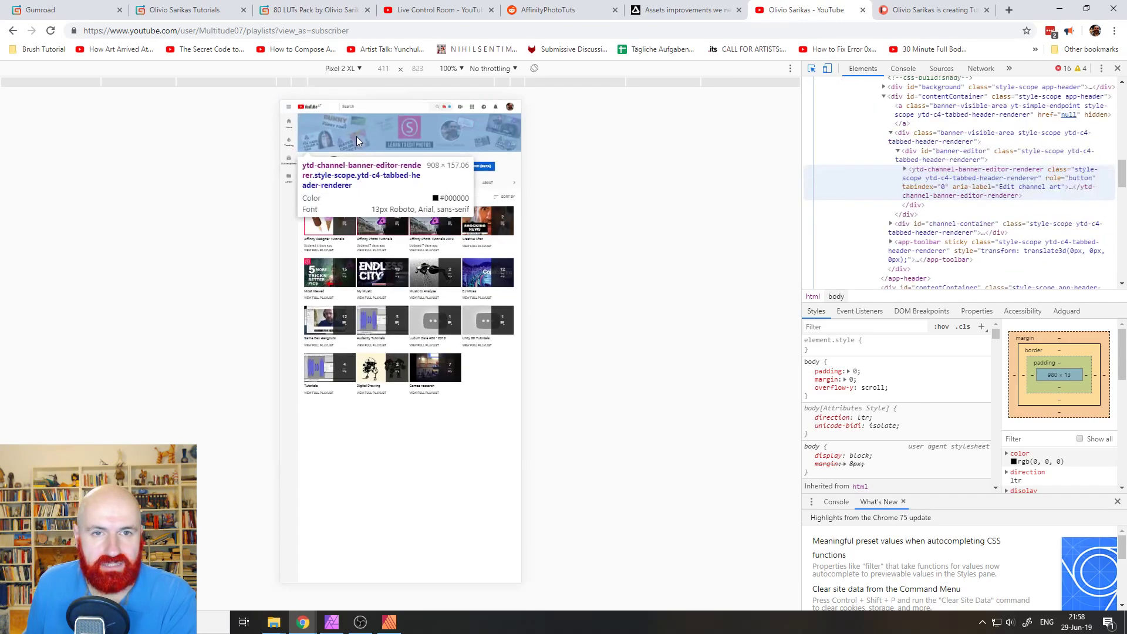
click(357, 69)
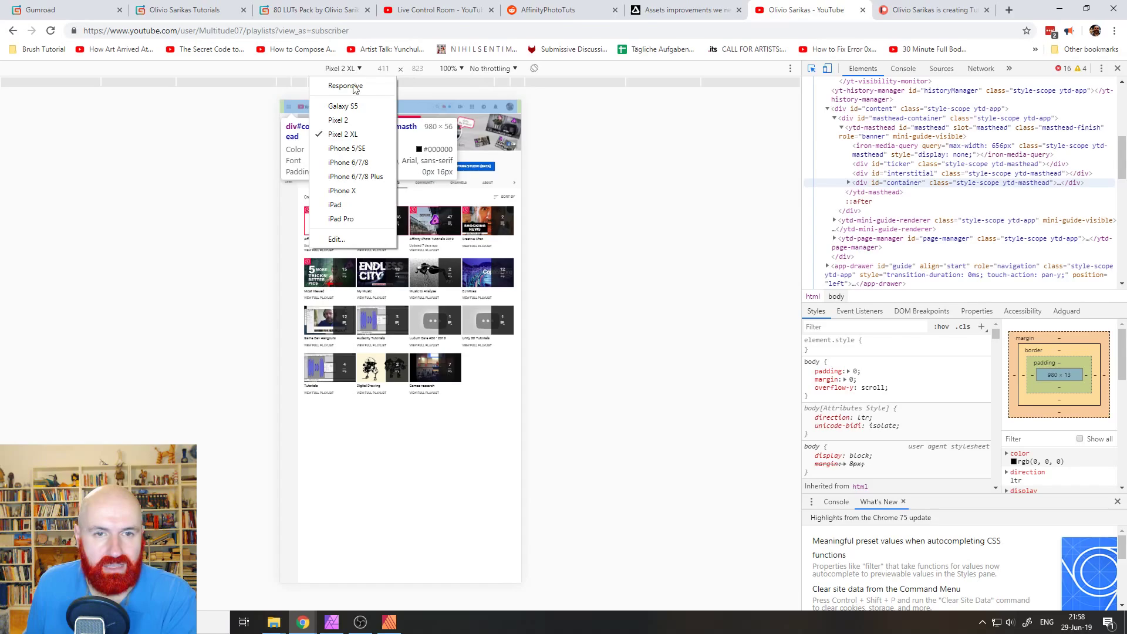
click(355, 192)
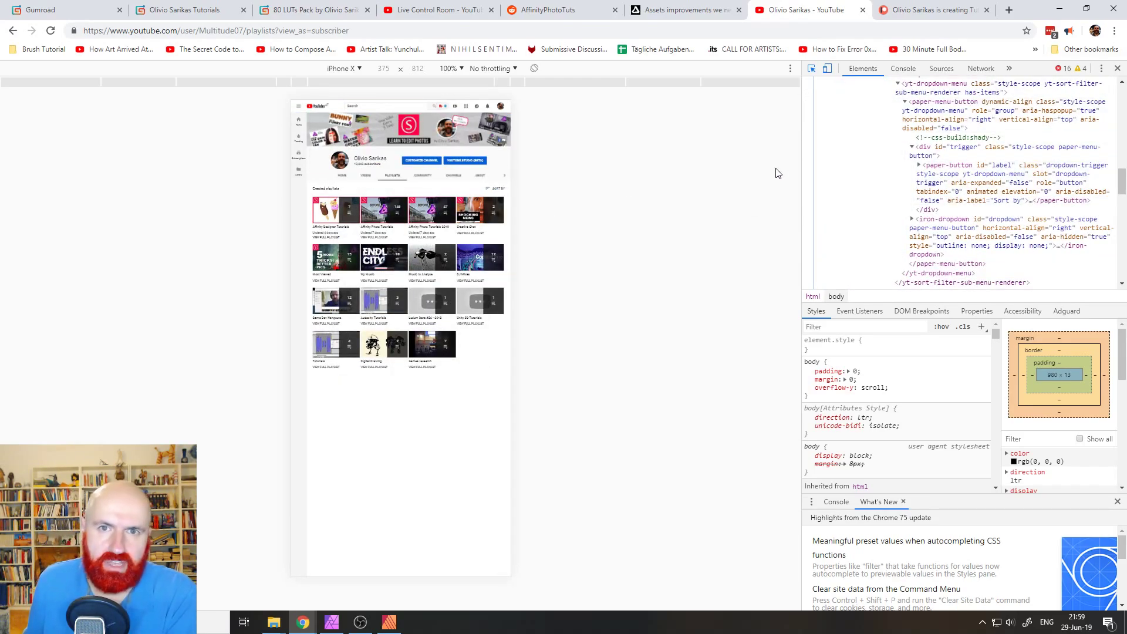
Step: Load instagram.com in the emulated iPhone X view
click(454, 32)
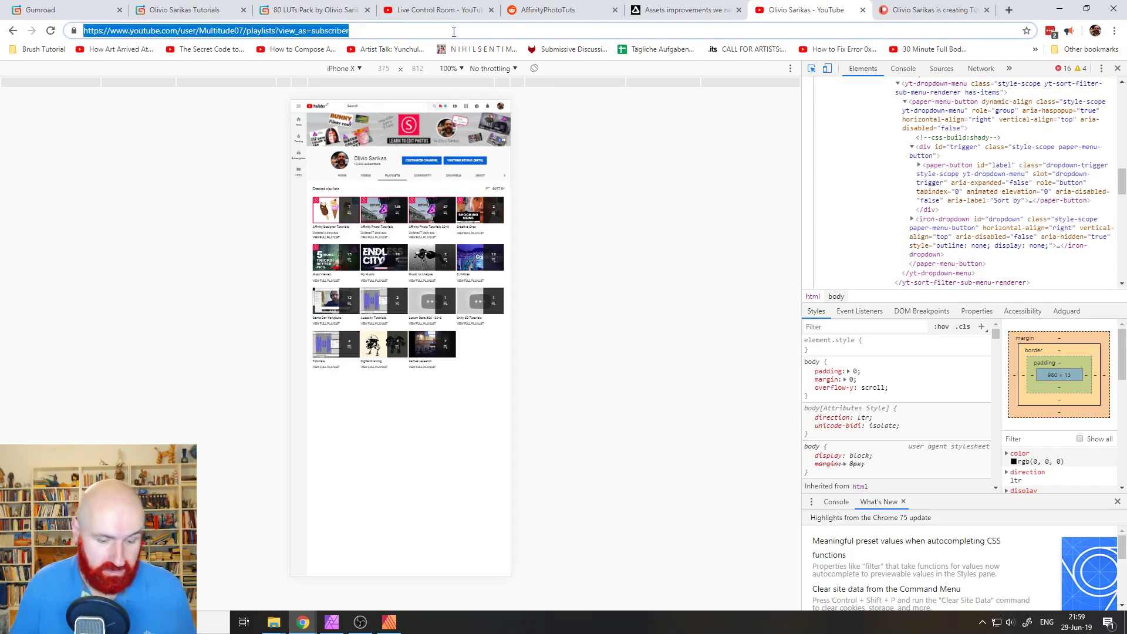
text(instagram.com)
key(Return)
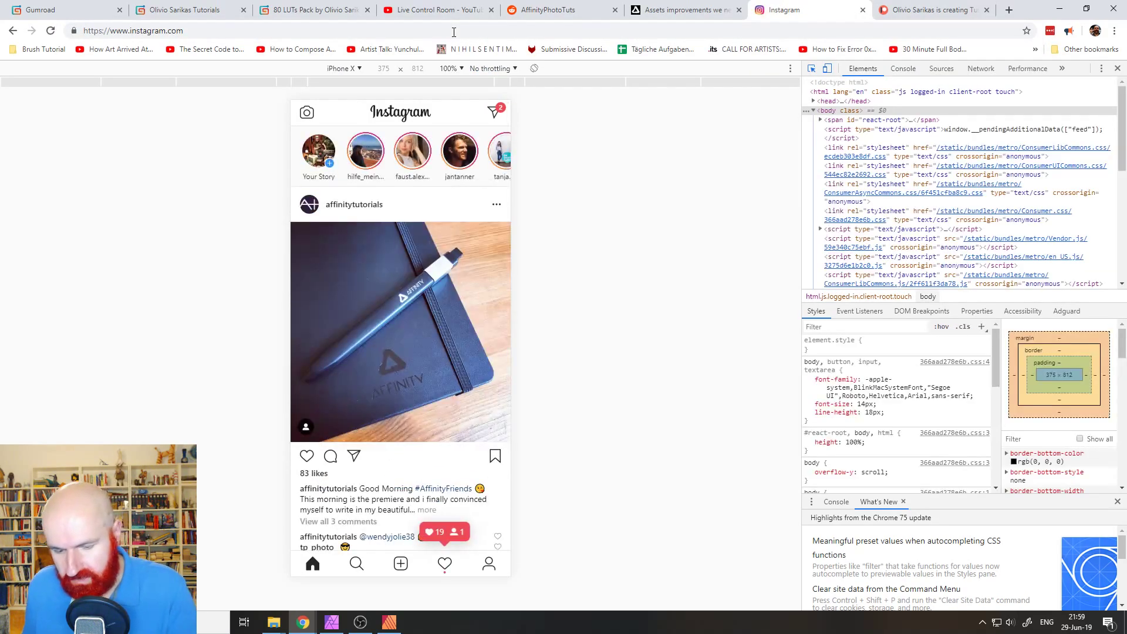
Step: Compare Instagram's reloaded desktop layout with its emulated phone layout, and close the developer tools
key(F12)
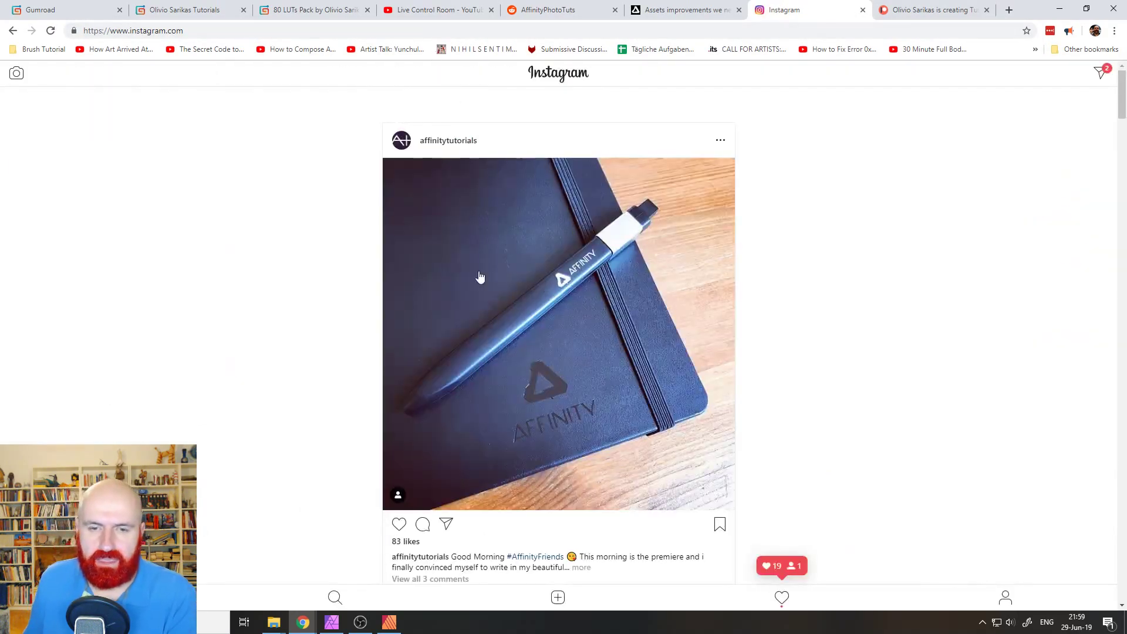
click(49, 30)
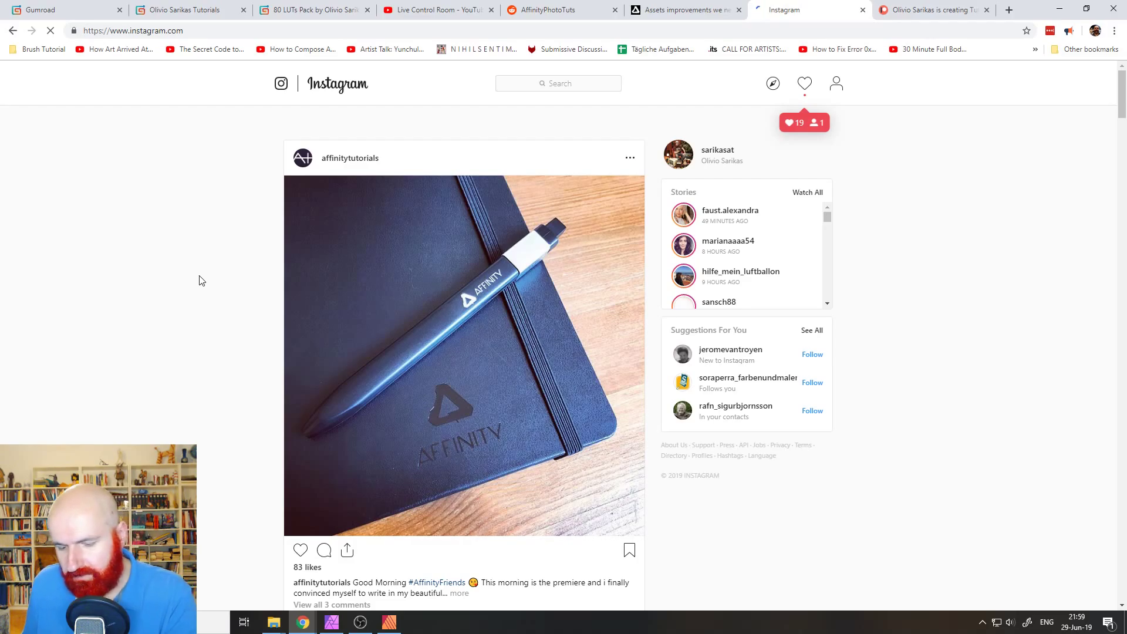
key(ctrl+shift+i)
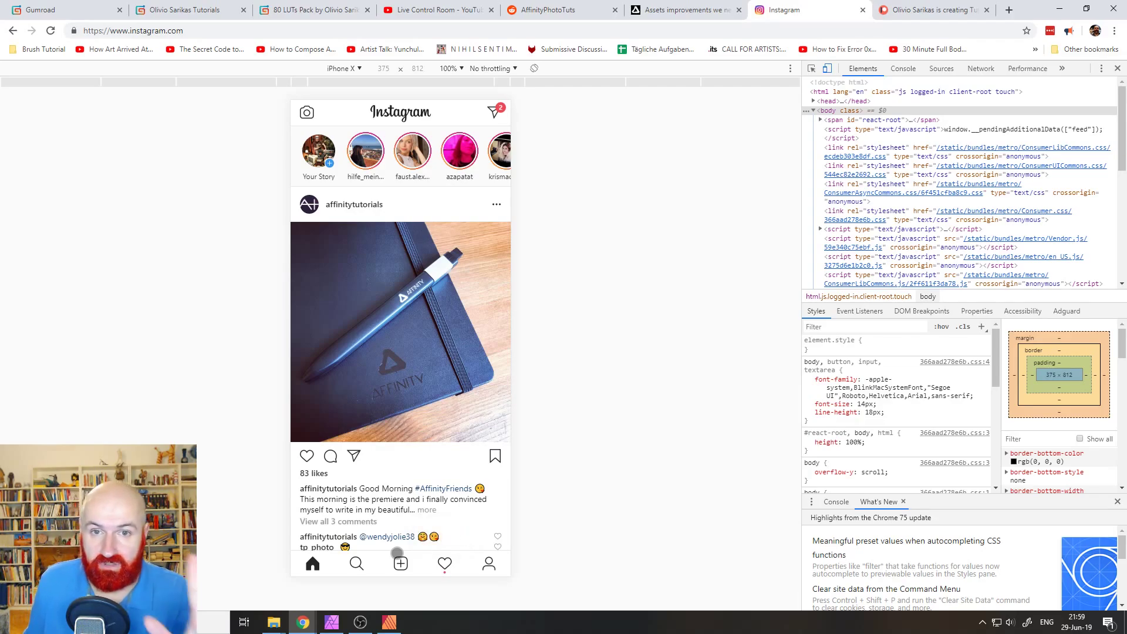
key(F12)
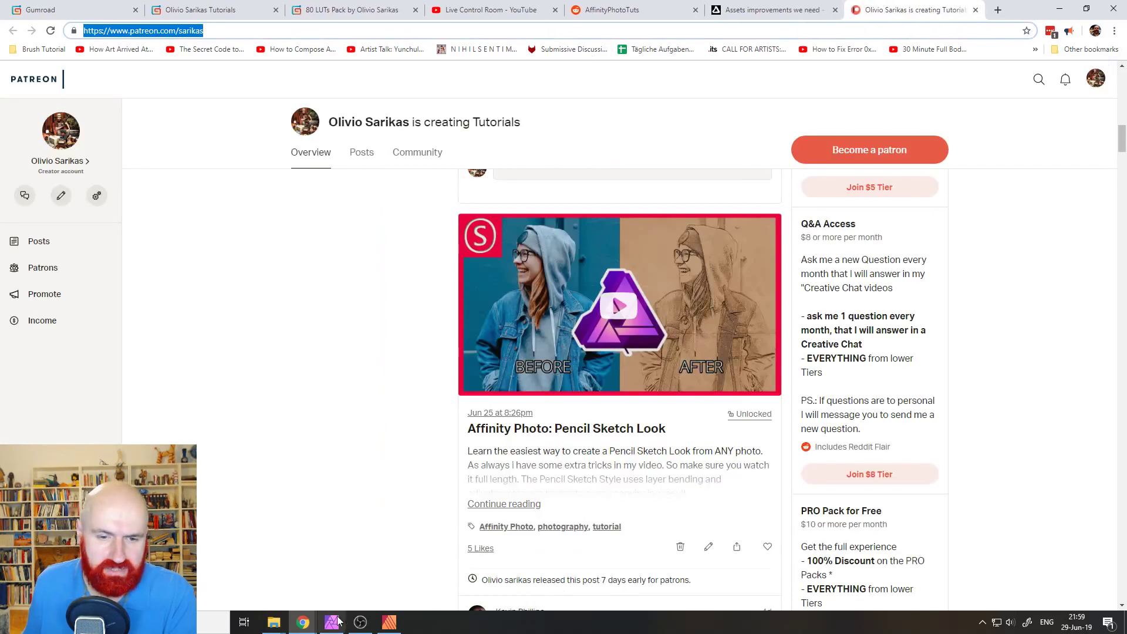
Step: Reposition the live chat window over the Patreon page to read the latest messages, and check the stream's analytics in the Live Control Room
mouse_move(303, 623)
click(358, 593)
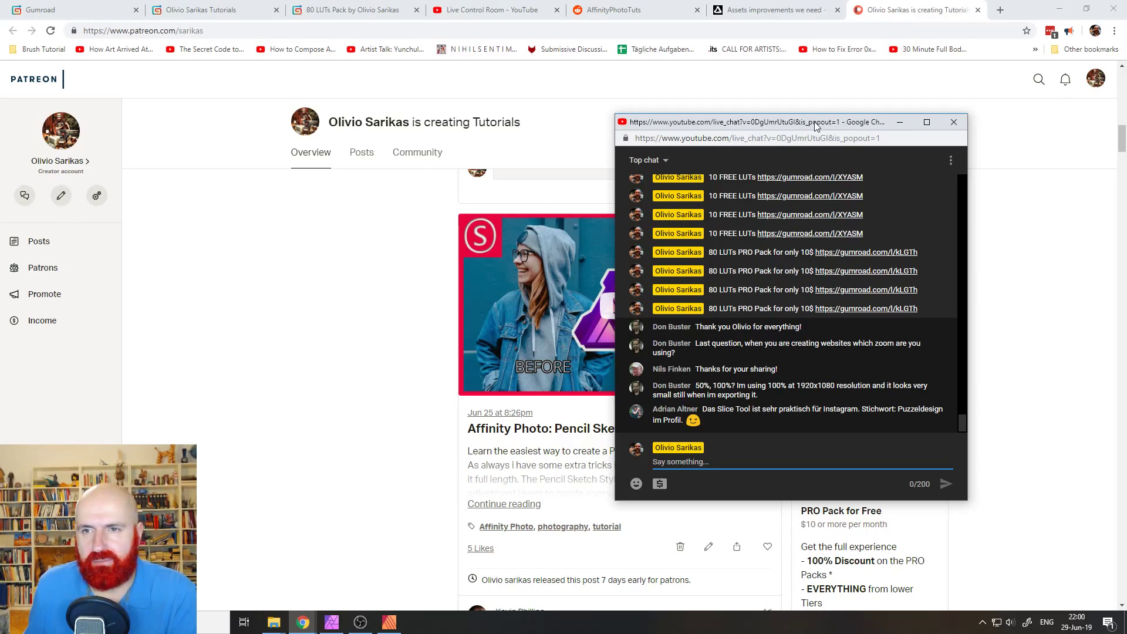
drag(821, 125, 850, 391)
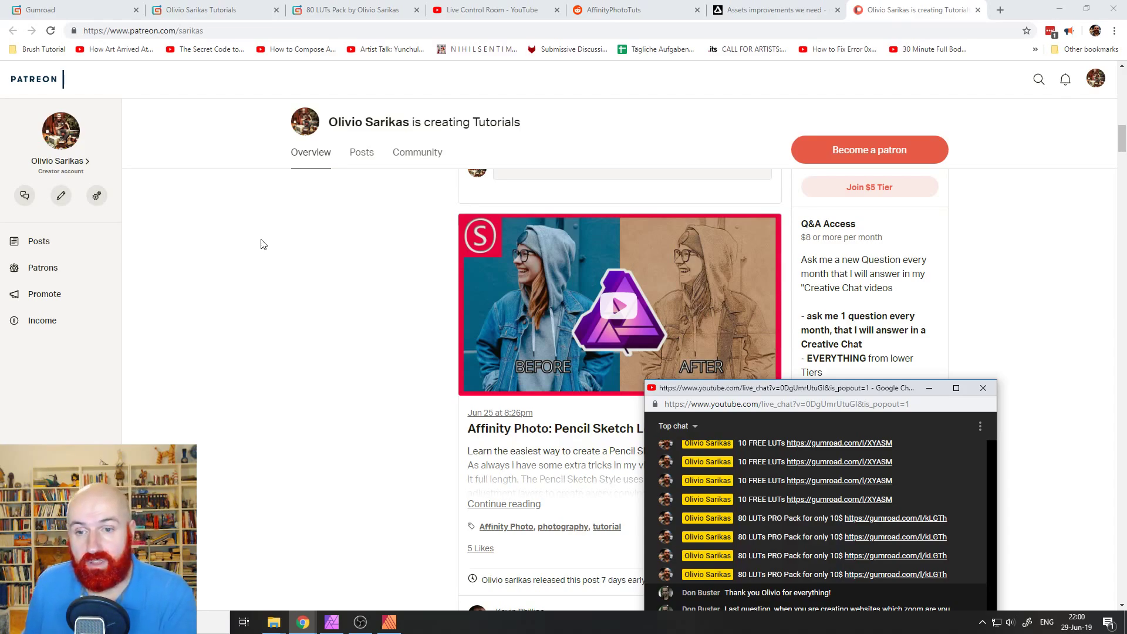
drag(897, 391, 814, 143)
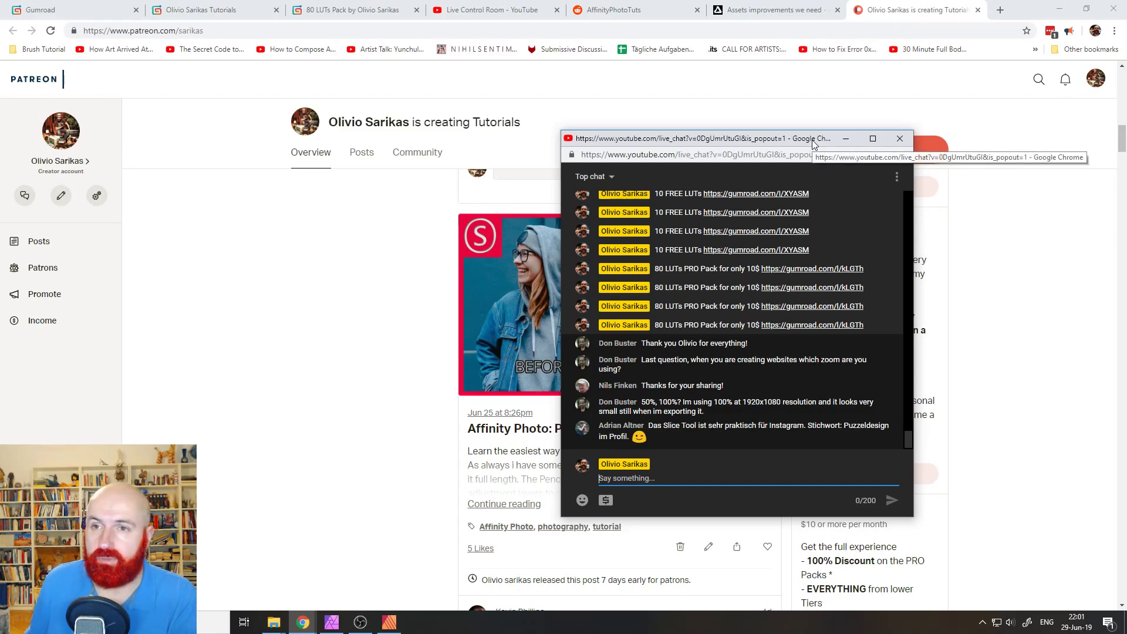
click(287, 249)
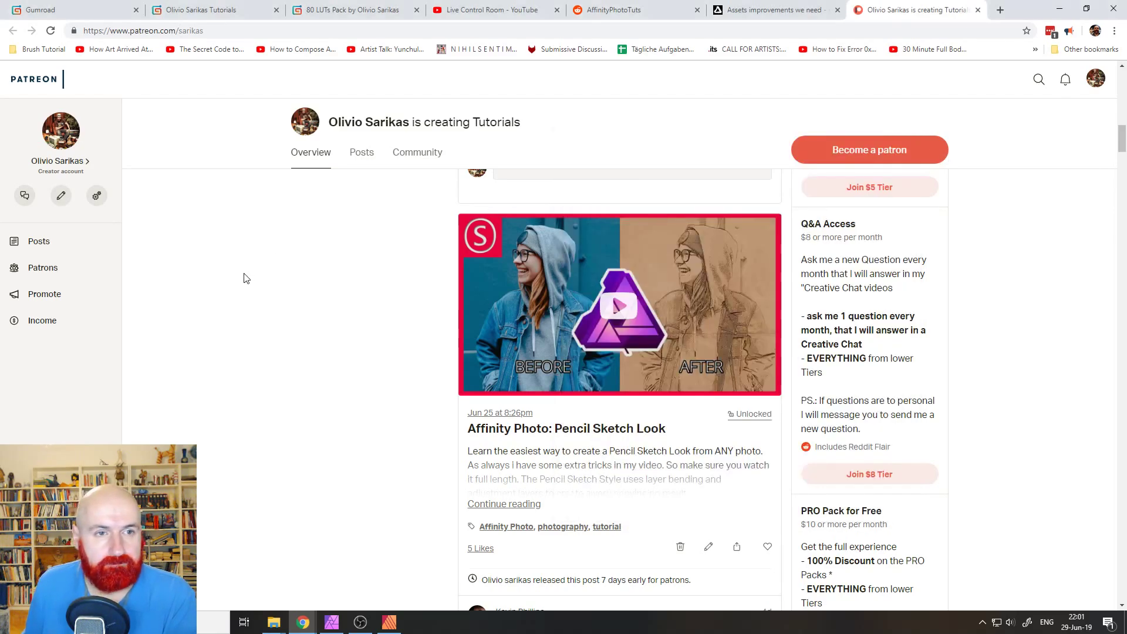
mouse_move(309, 621)
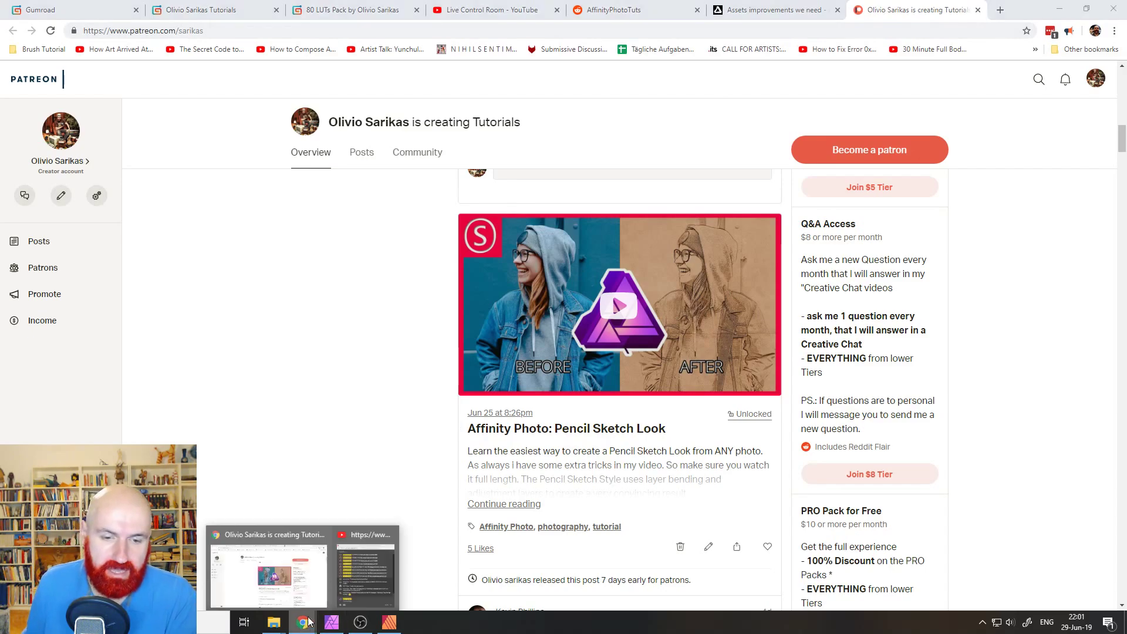
click(365, 572)
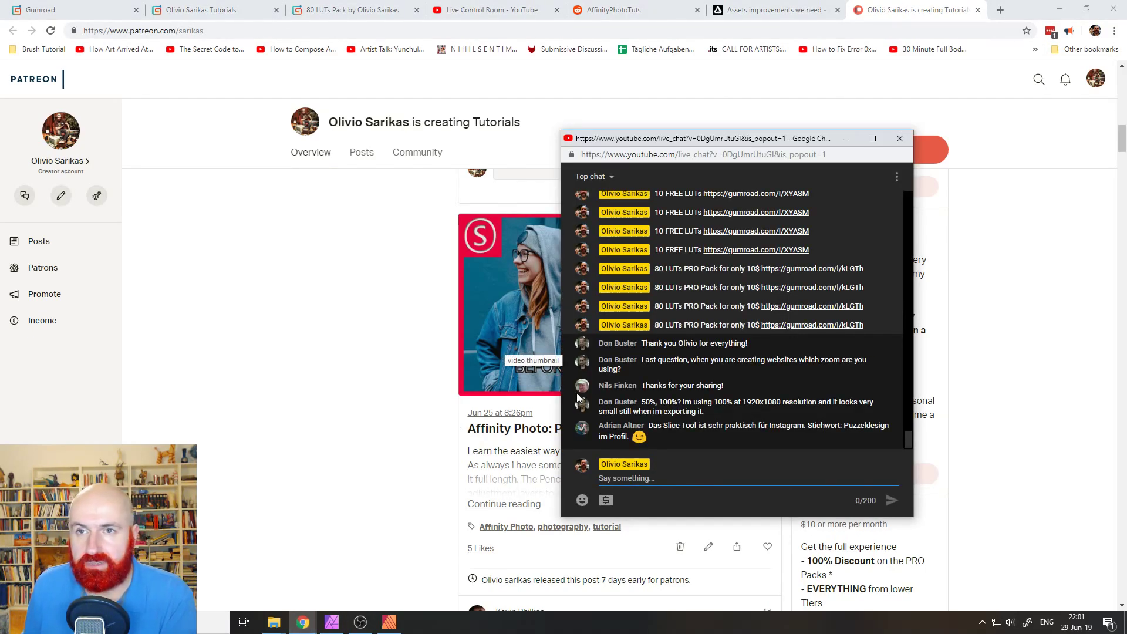
click(463, 14)
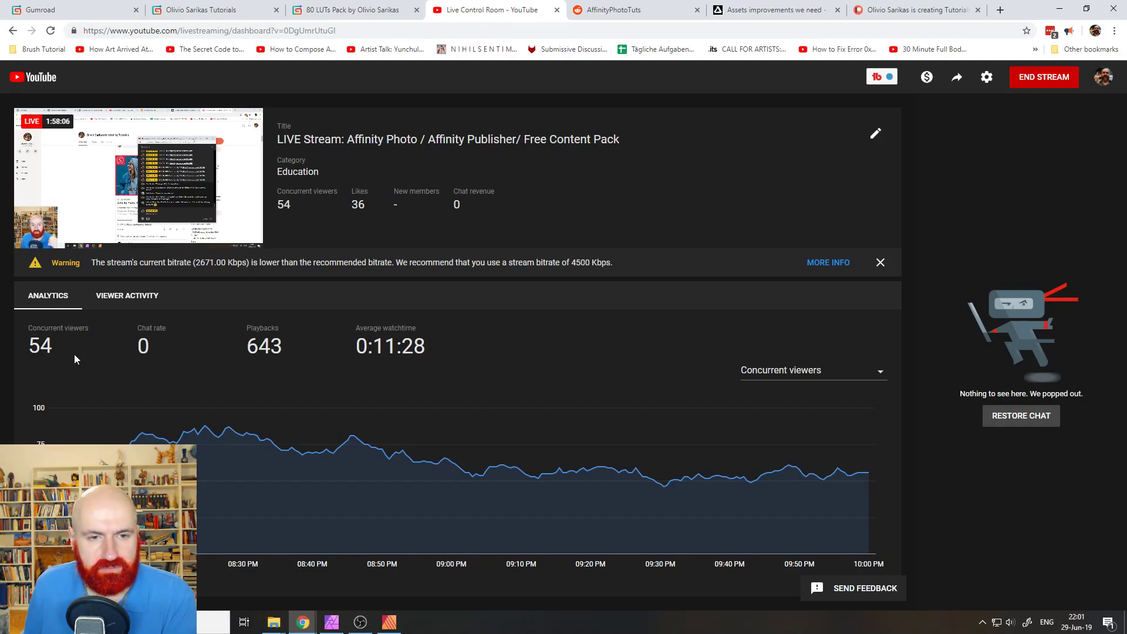
Step: Copy the AffinityPhotoTuts subreddit address and post it in the live chat
click(616, 10)
click(236, 31)
key(ctrl+c)
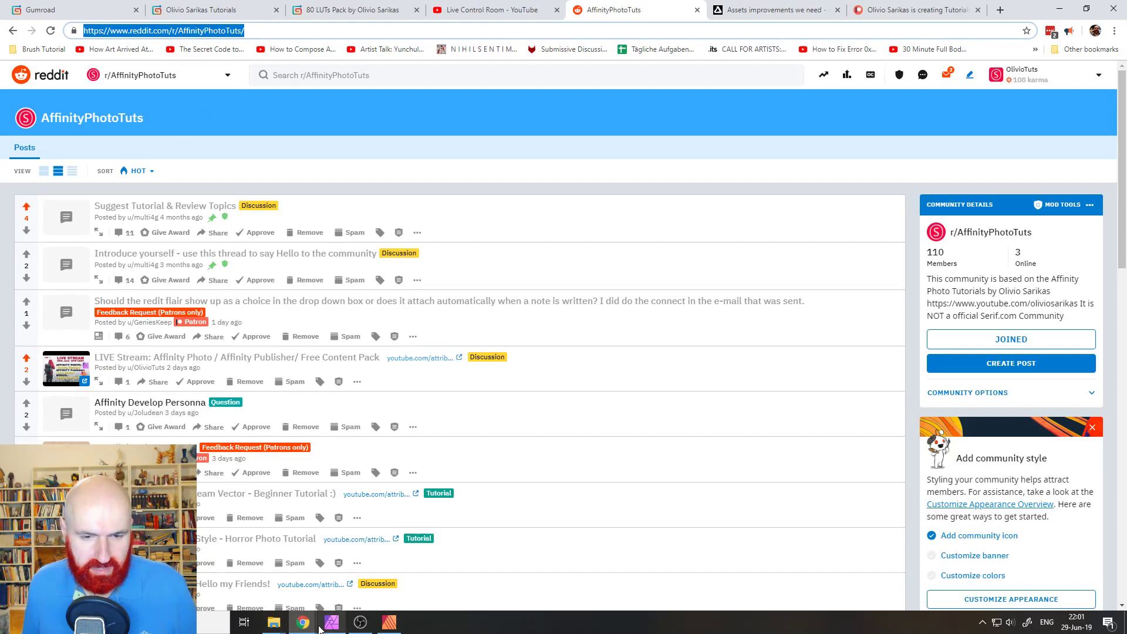
click(365, 564)
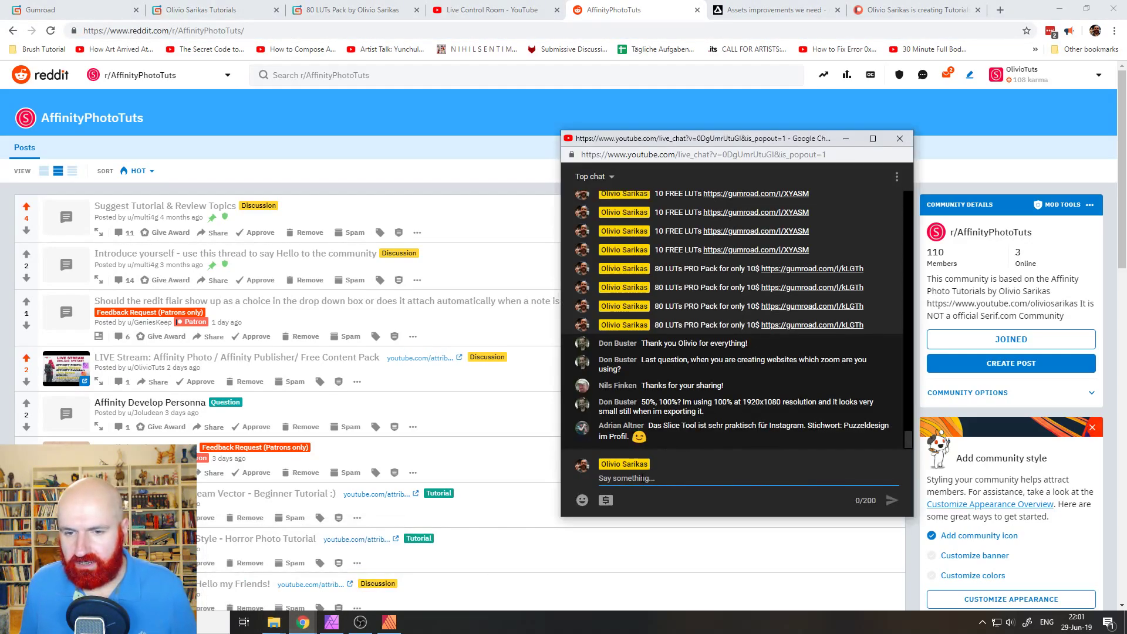
key(ctrl+v)
key(Return)
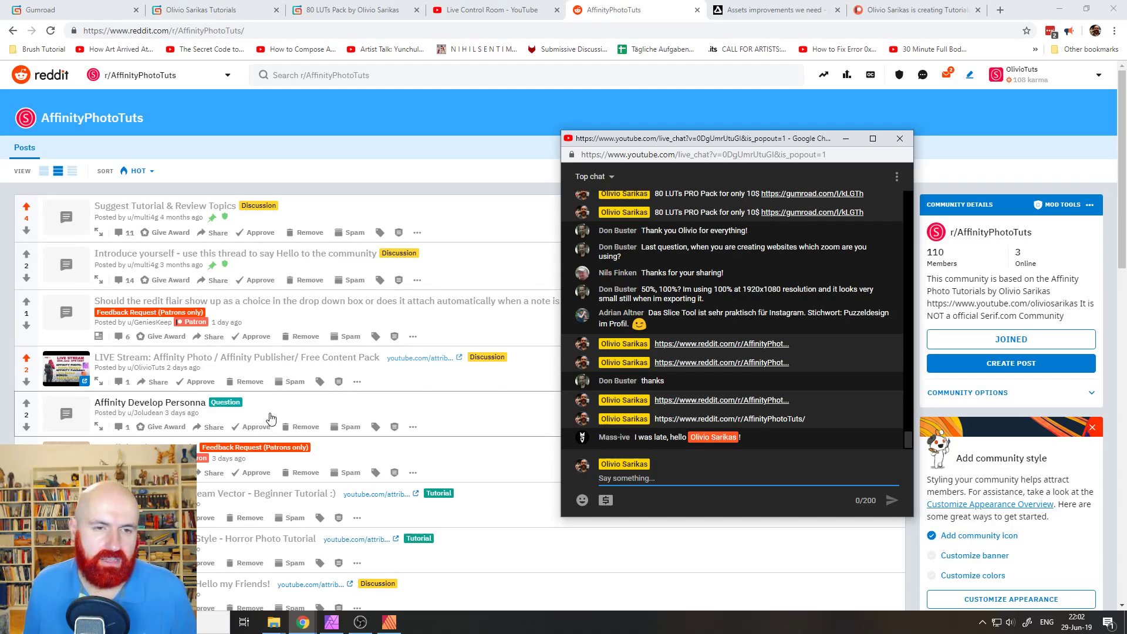
Step: Look through the AffinityPhotoTuts subreddit posts, and clear the chat window out of the way
scroll(367, 411, down, 3)
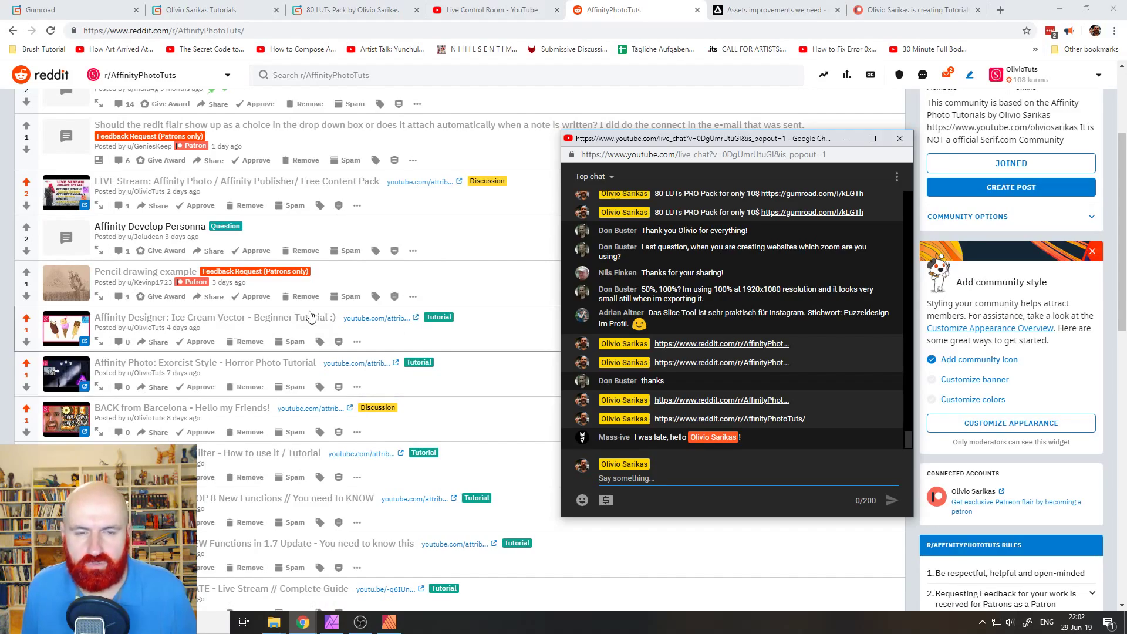
scroll(310, 317, up, 3)
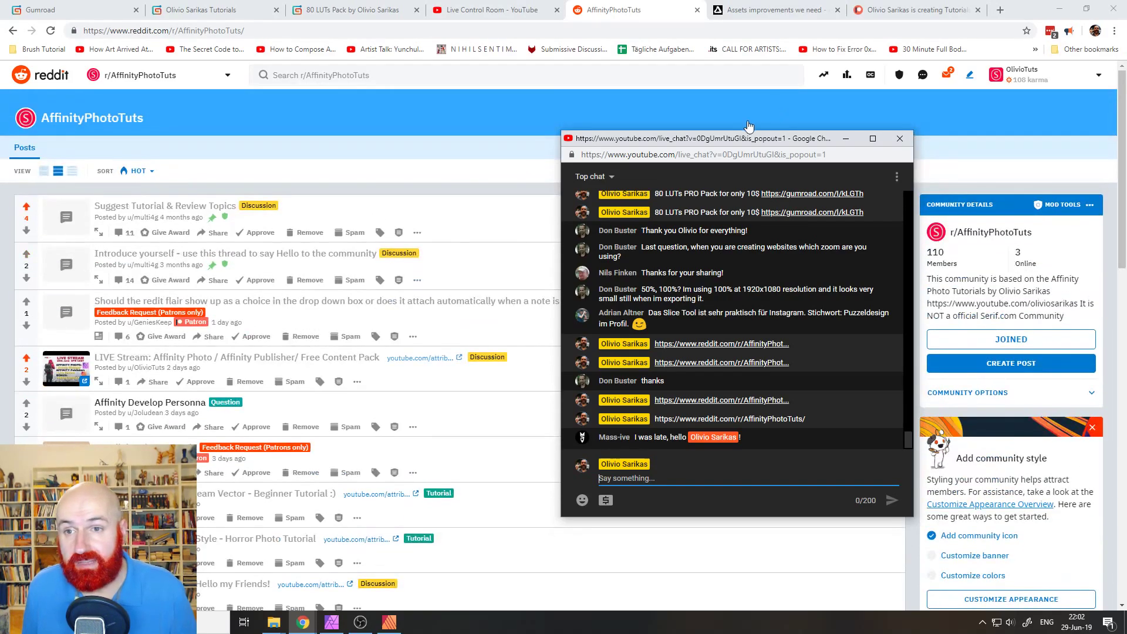
drag(709, 140, 881, 172)
click(277, 113)
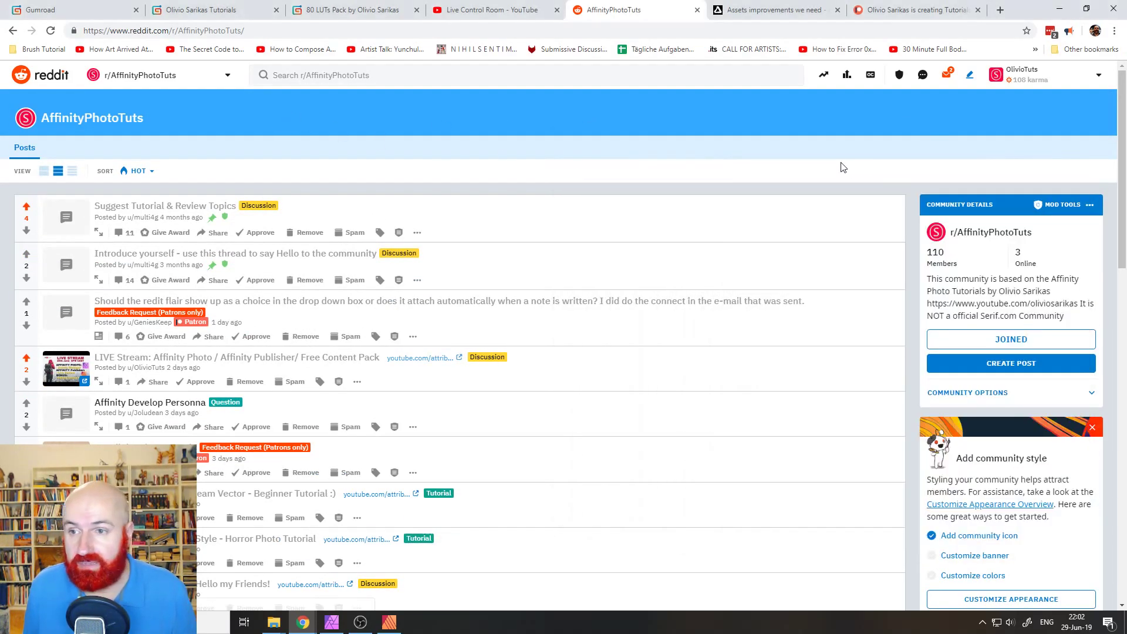
Step: Start a new post in the AffinityPhotoTuts subreddit, review the available flairs without choosing one, and go to the Reddit home page
click(974, 367)
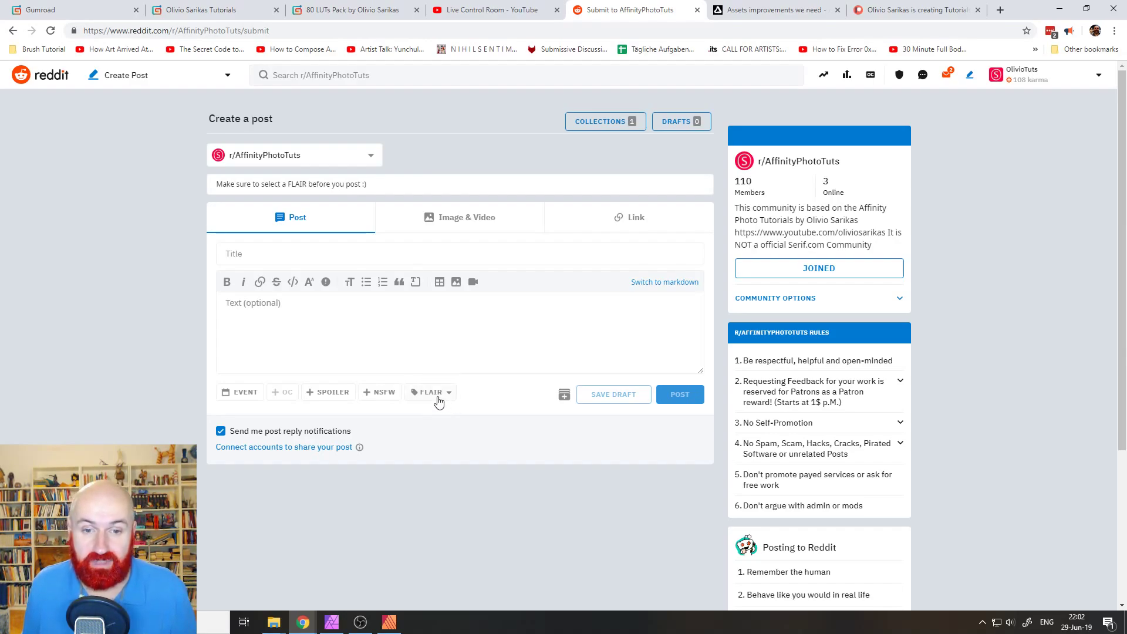
click(438, 401)
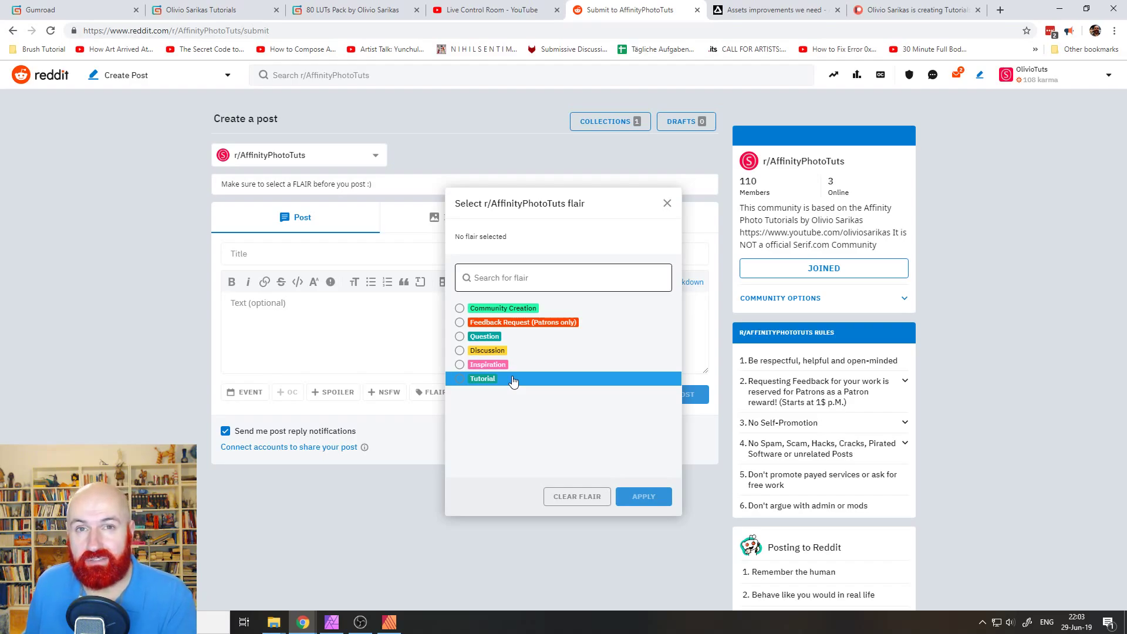
click(668, 204)
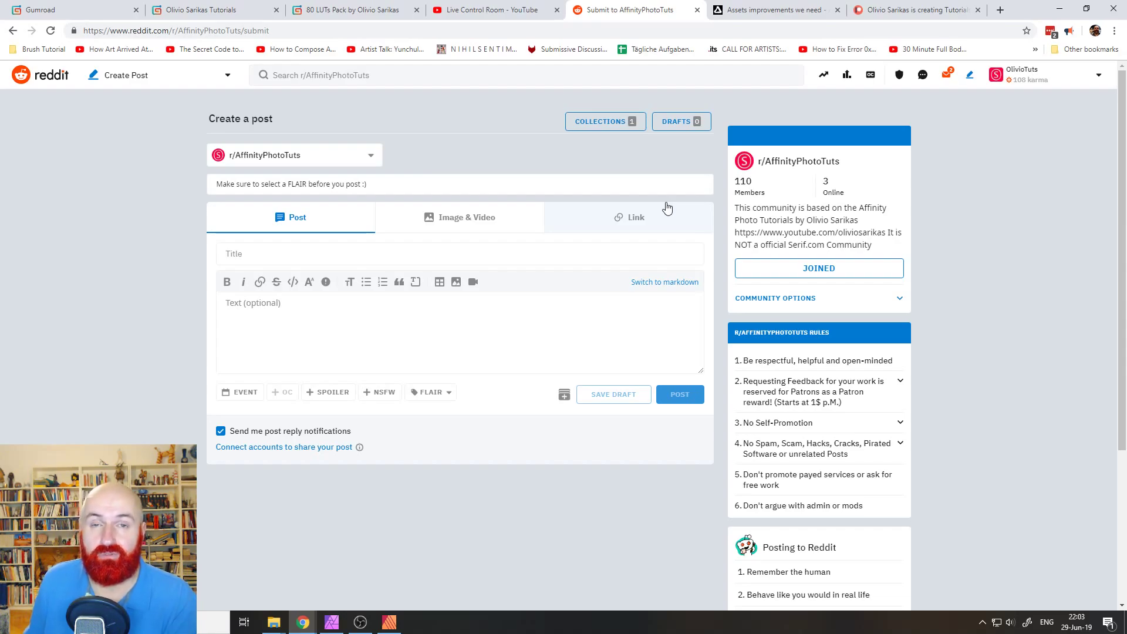
click(51, 78)
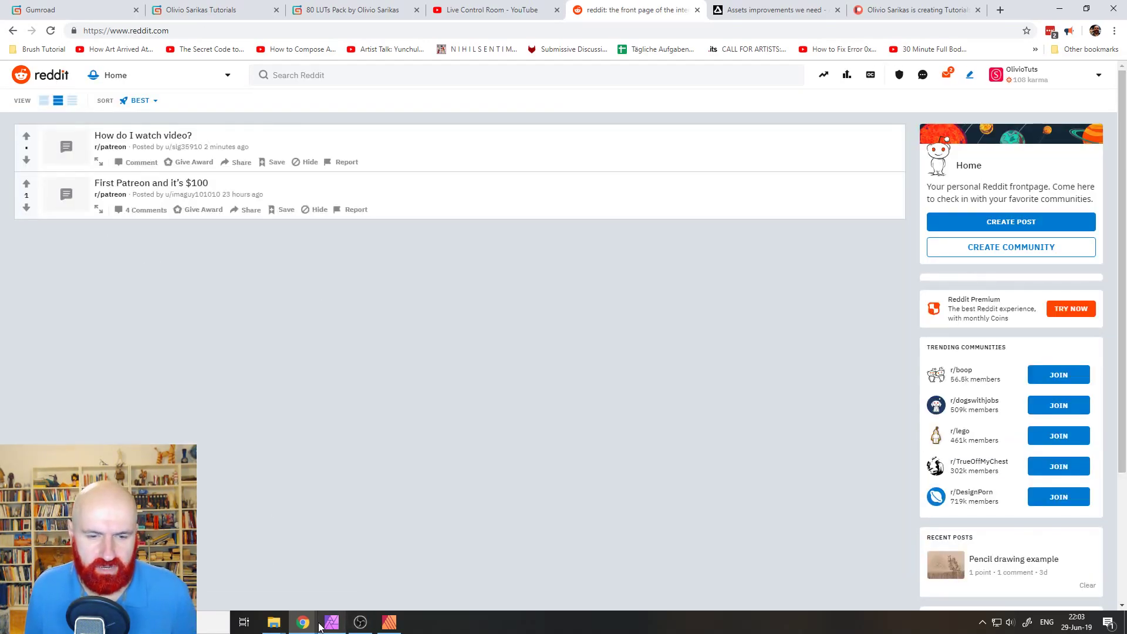
Step: Bring the live chat window over the Reddit home page and read through the earlier and latest messages
mouse_move(315, 628)
click(364, 594)
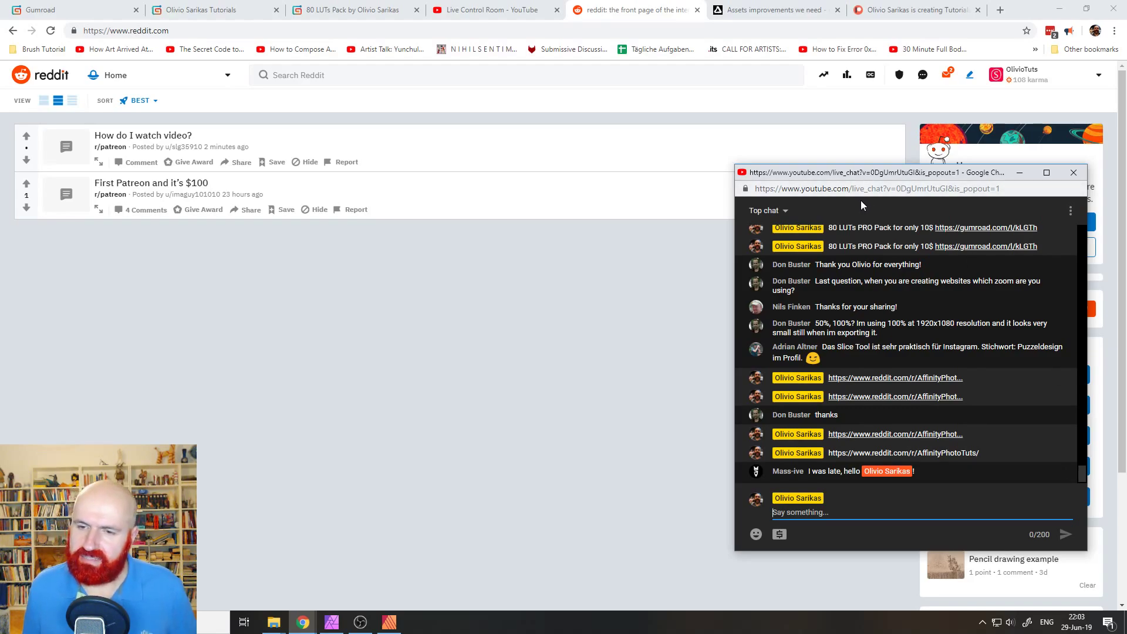
drag(836, 174, 467, 105)
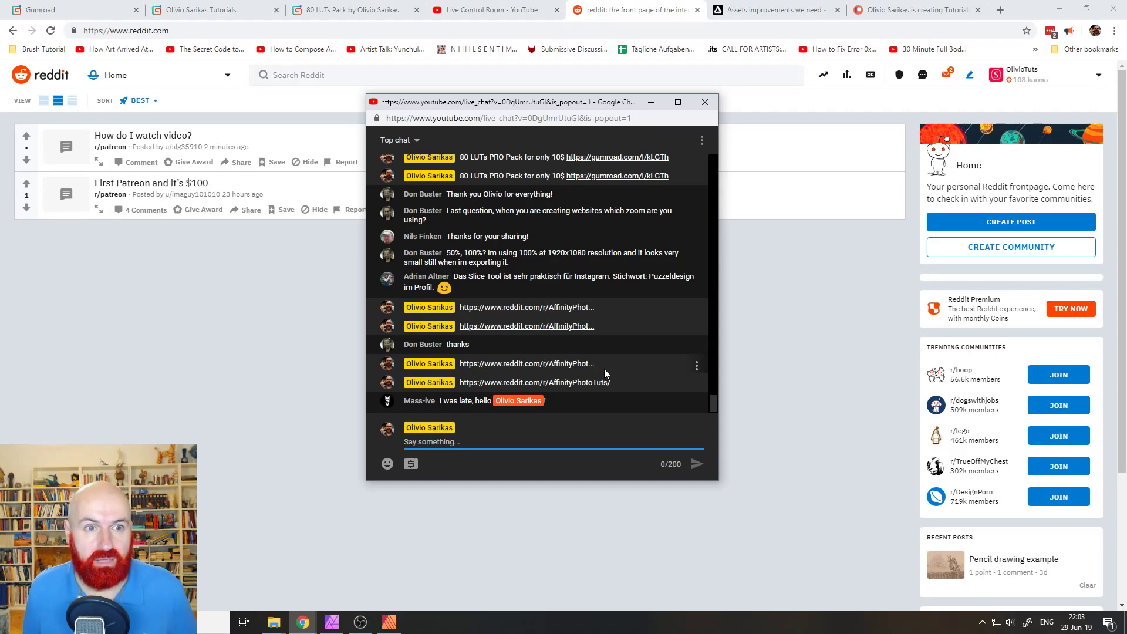
scroll(602, 369, up, 5)
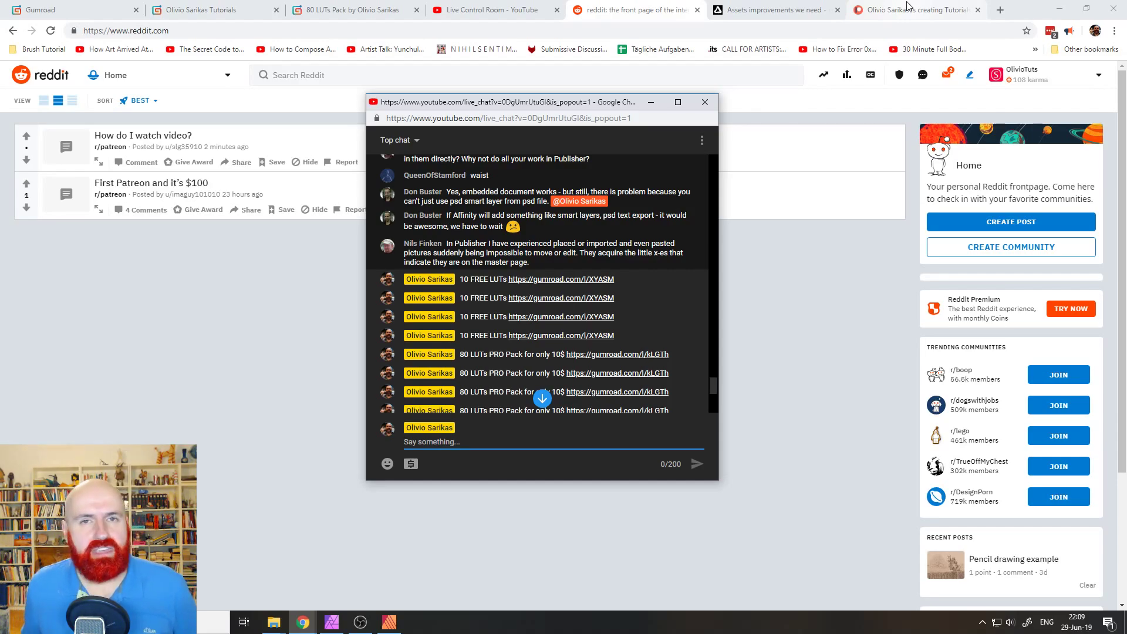
scroll(757, 293, down, 2)
scroll(658, 331, down, 5)
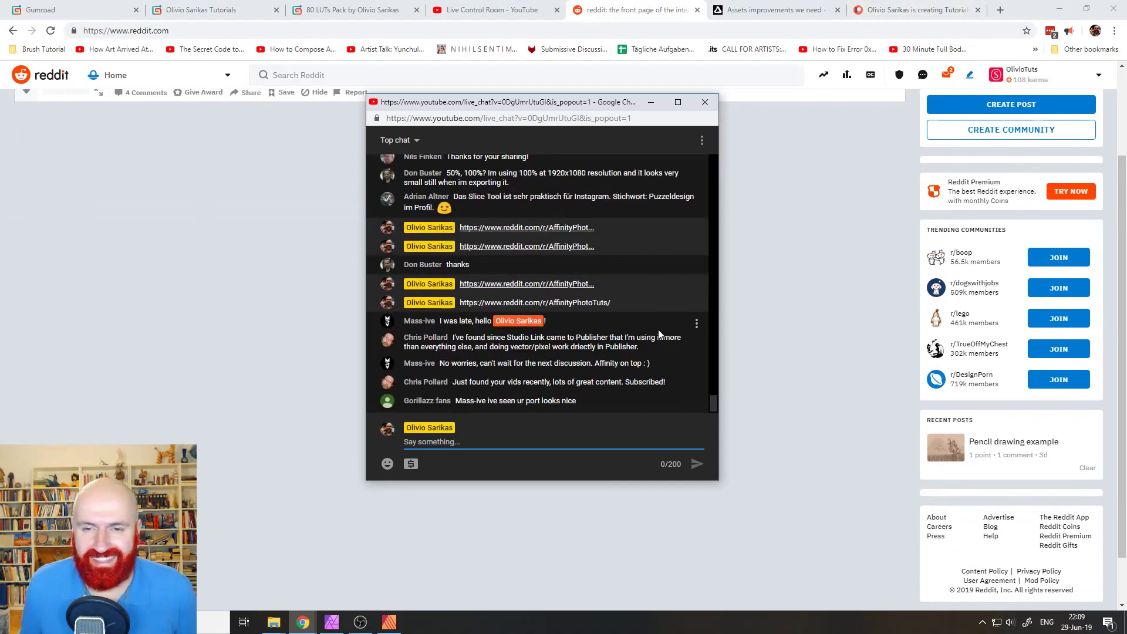
scroll(787, 332, up, 2)
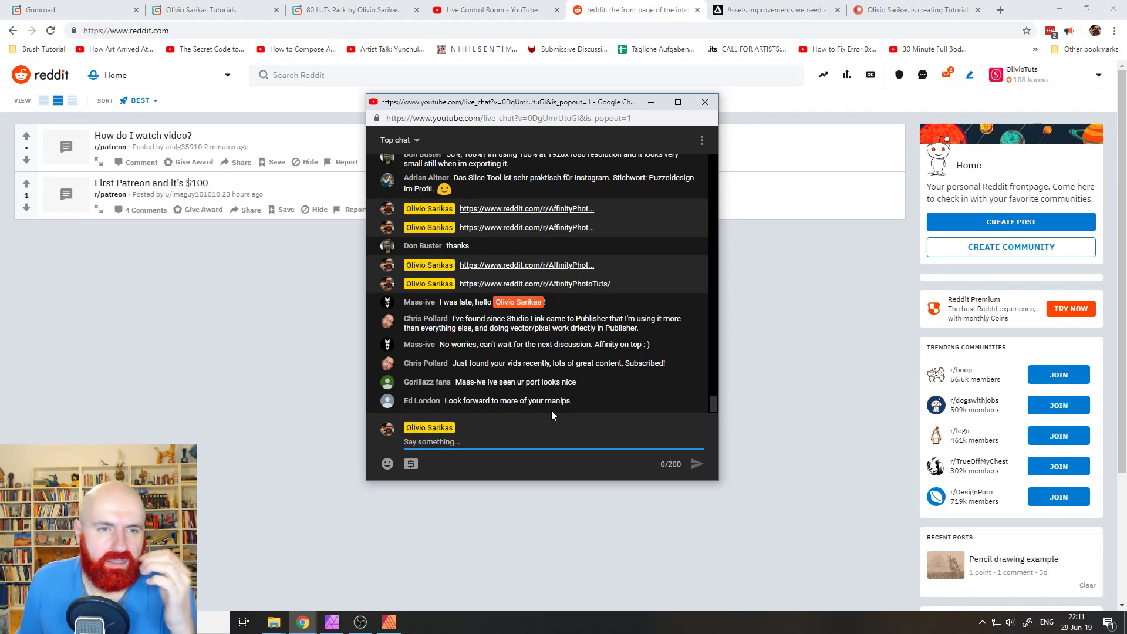
Step: Check the stream's analytics in the Live Control Room, and briefly view the YouTube home page in a separate tab before closing it
click(487, 20)
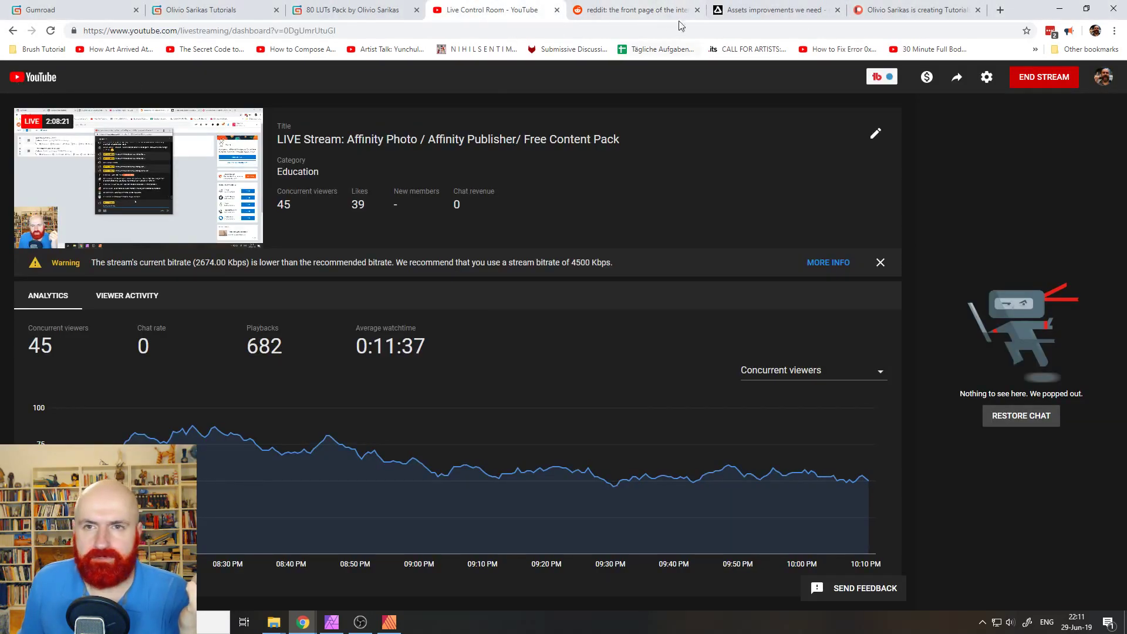
click(1000, 10)
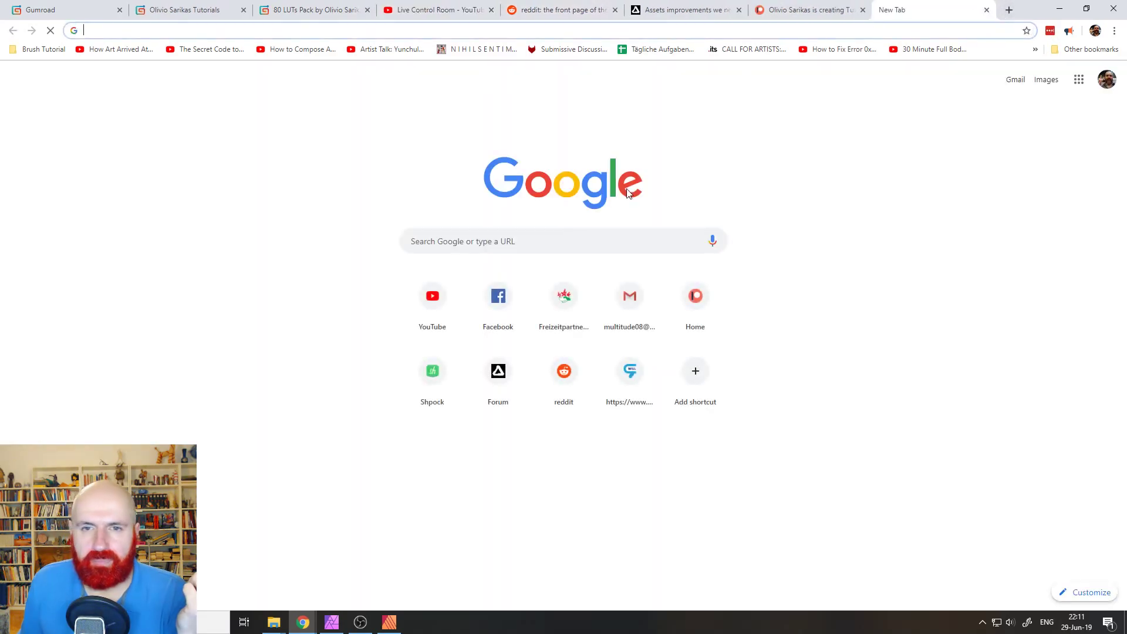
click(433, 296)
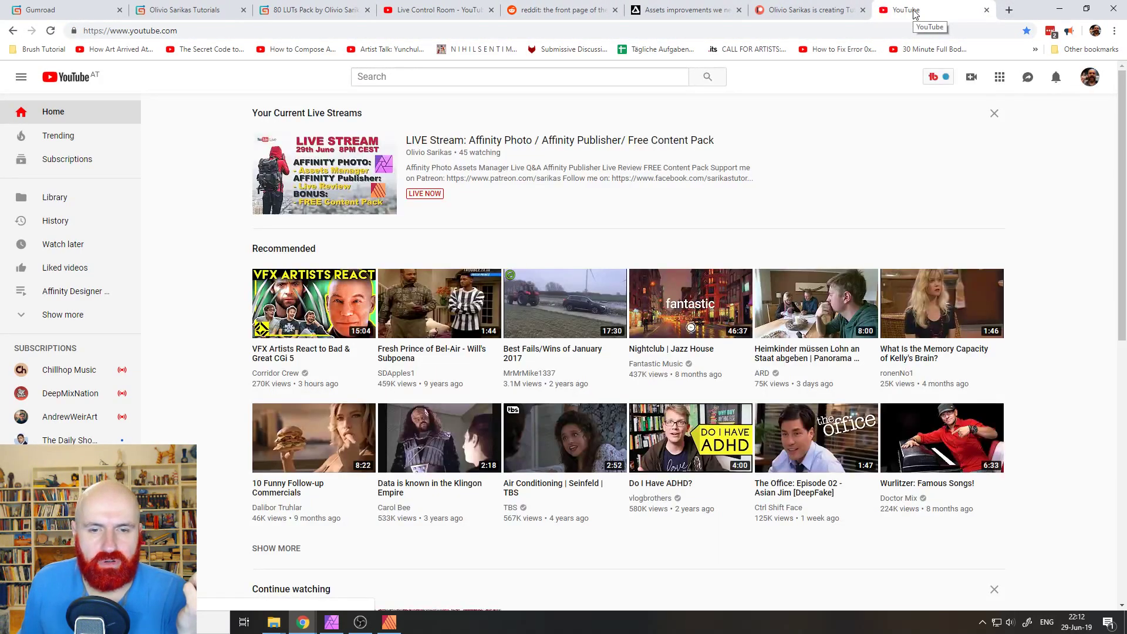
click(987, 10)
click(406, 10)
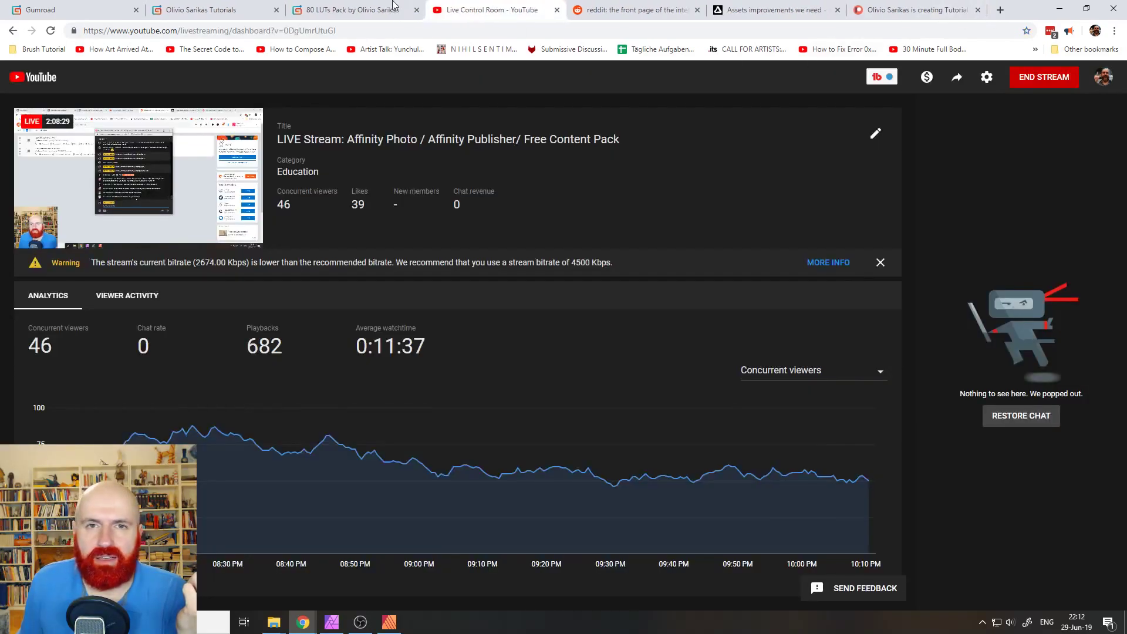
Step: Show the 80 LUTs Pack page on Gumroad and place the live chat window, made taller, beside the product preview
click(332, 11)
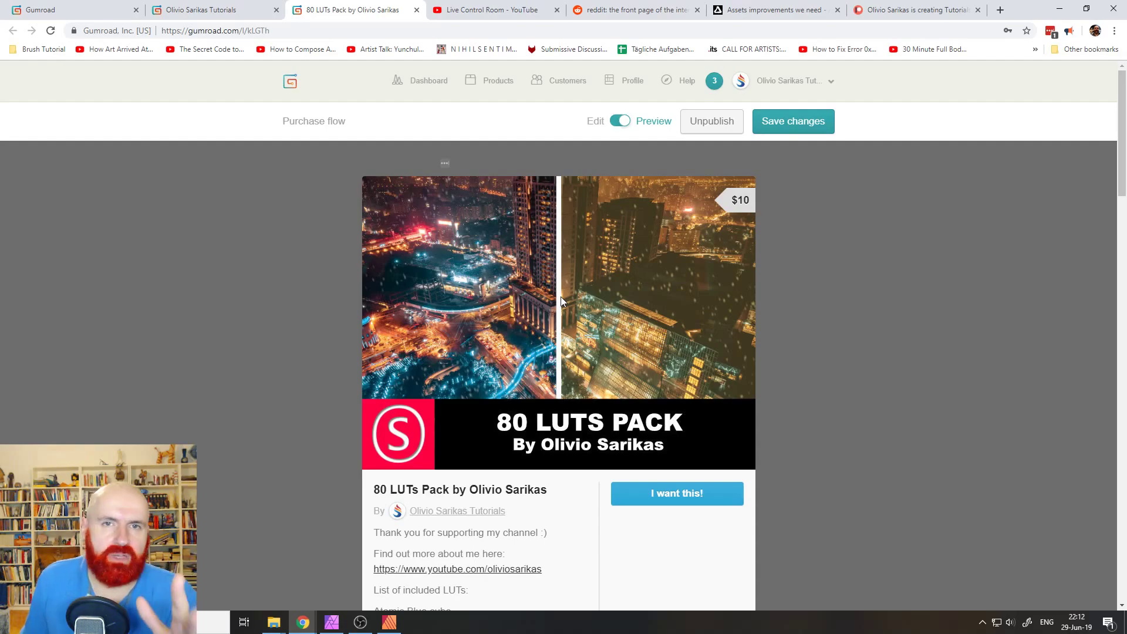
click(516, 12)
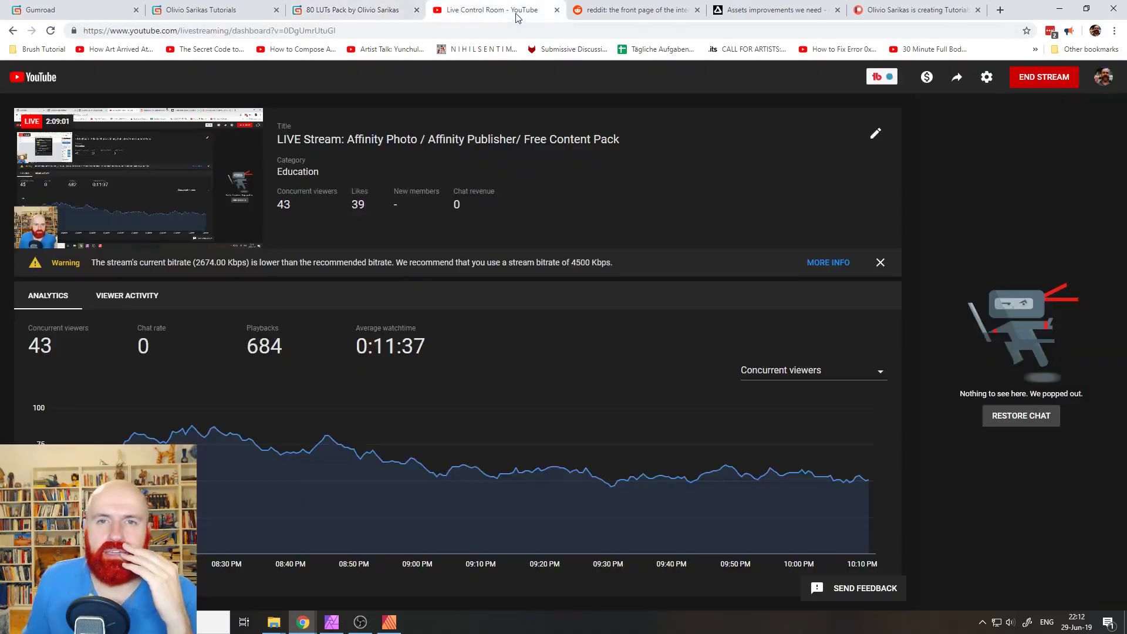
click(329, 11)
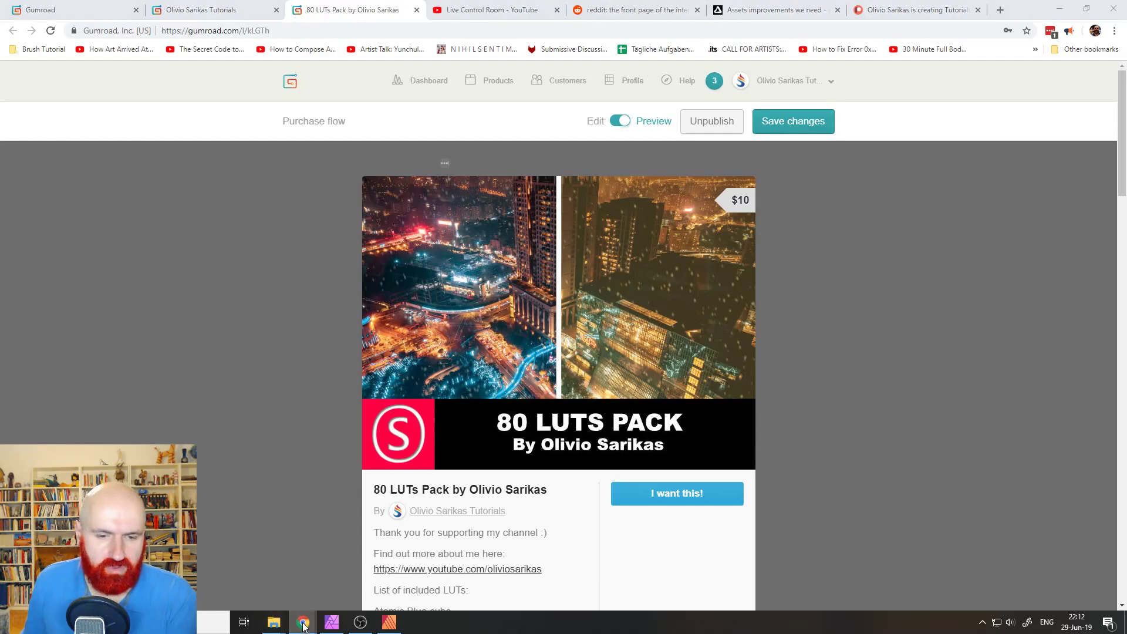
click(367, 567)
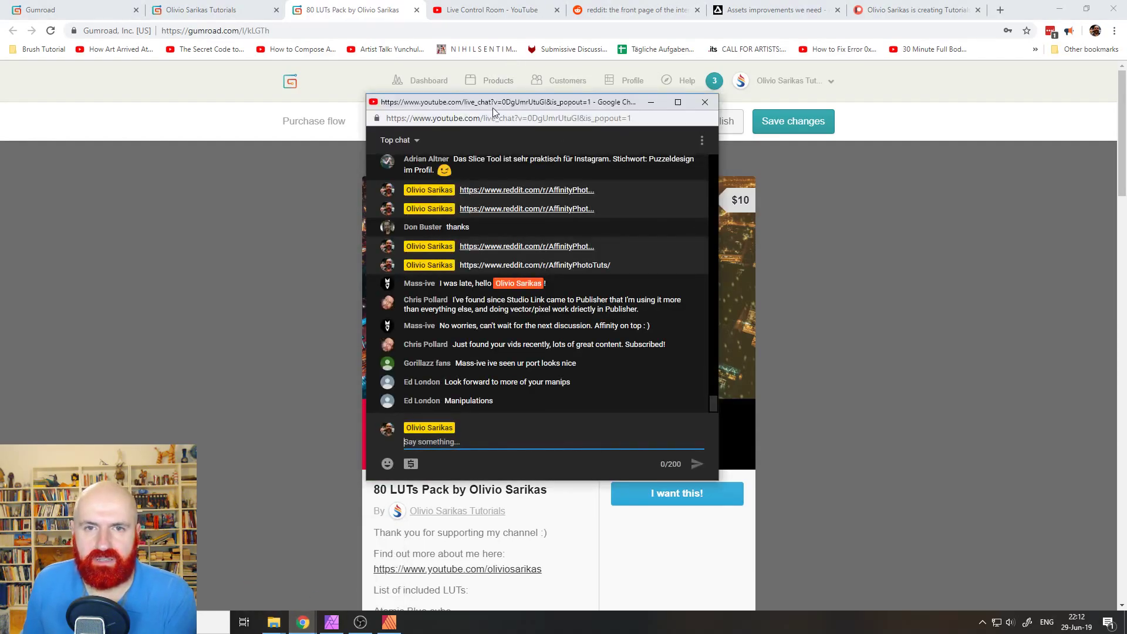
drag(489, 102, 856, 117)
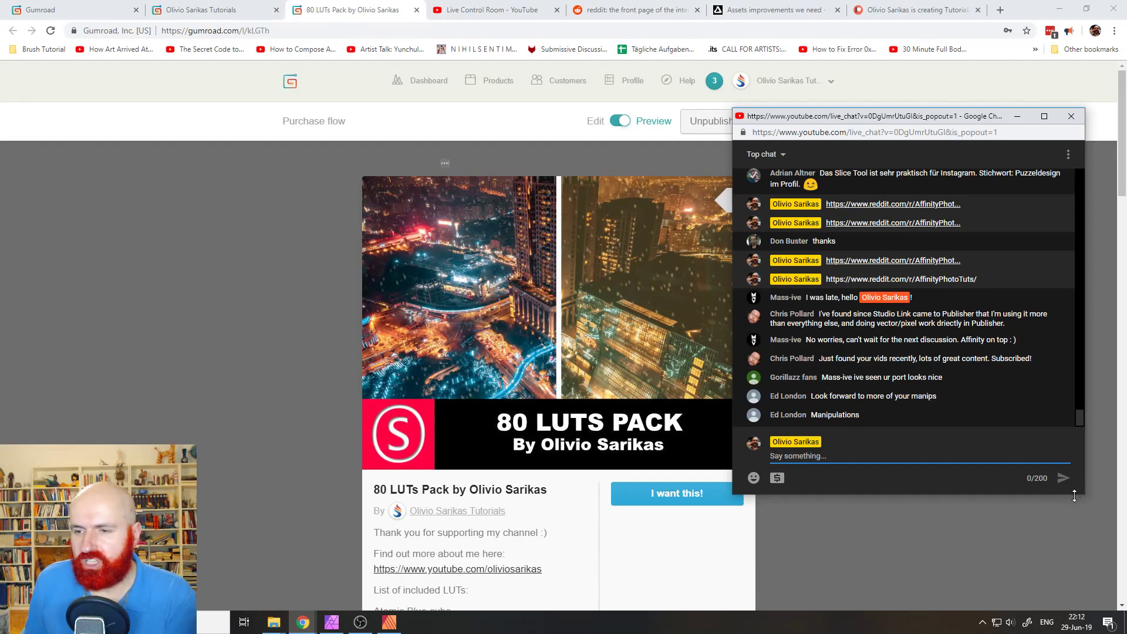
drag(1074, 495, 1067, 565)
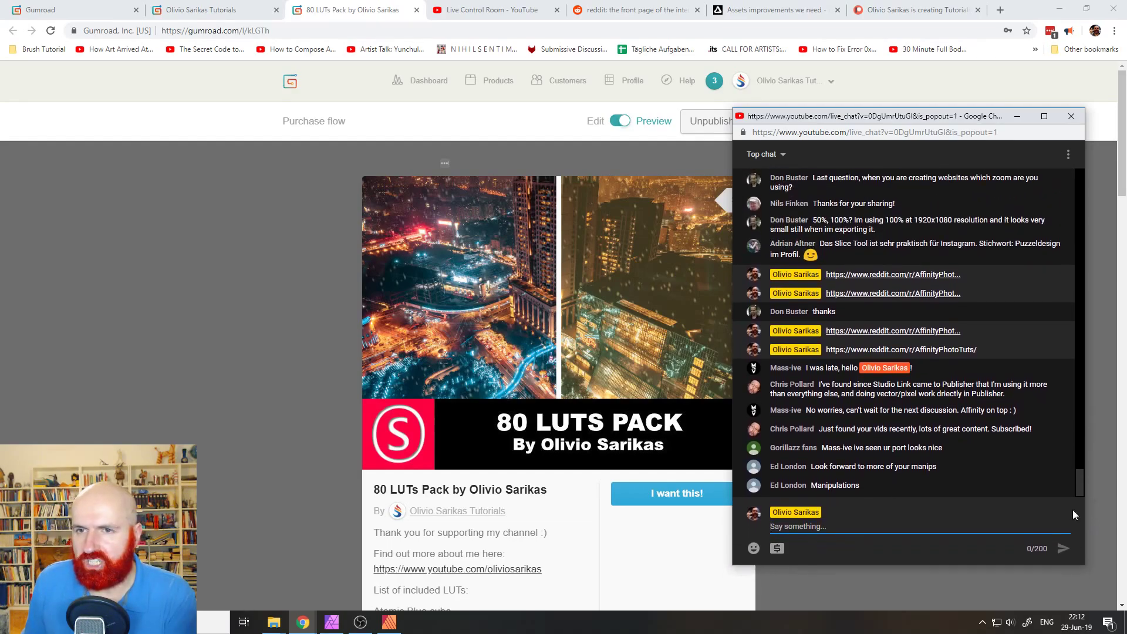
drag(833, 115, 864, 111)
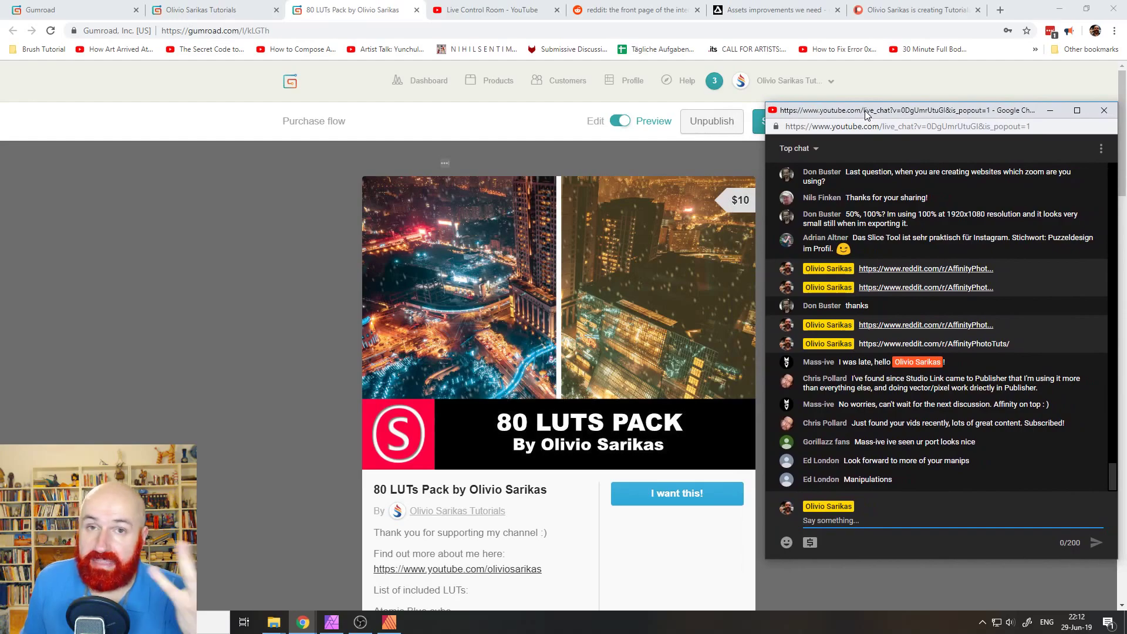